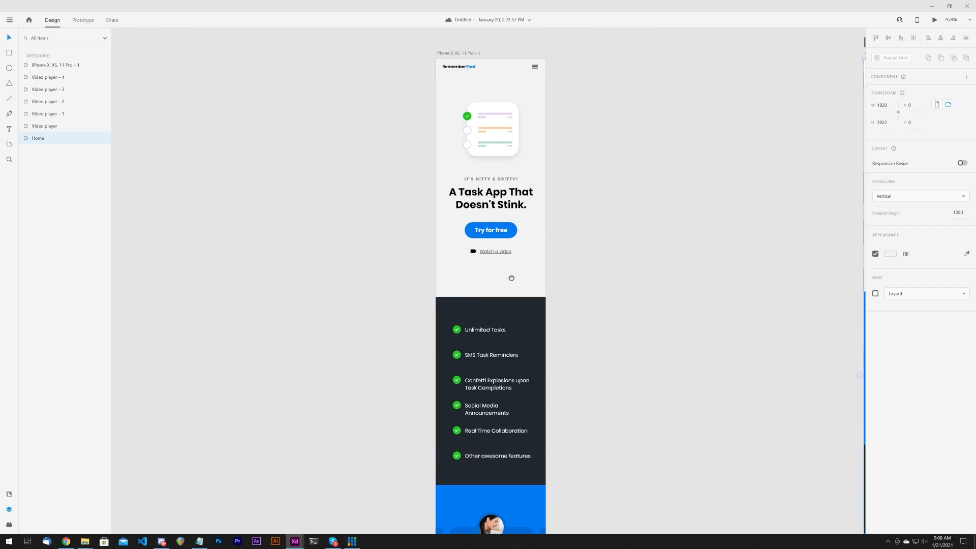
# Examine the mobile landing page artboard from its hero section down to the testimonial section.
pyautogui.scroll(2, 507, 262)
pyautogui.moveTo(497, 213); pyautogui.dragTo(510, 292)
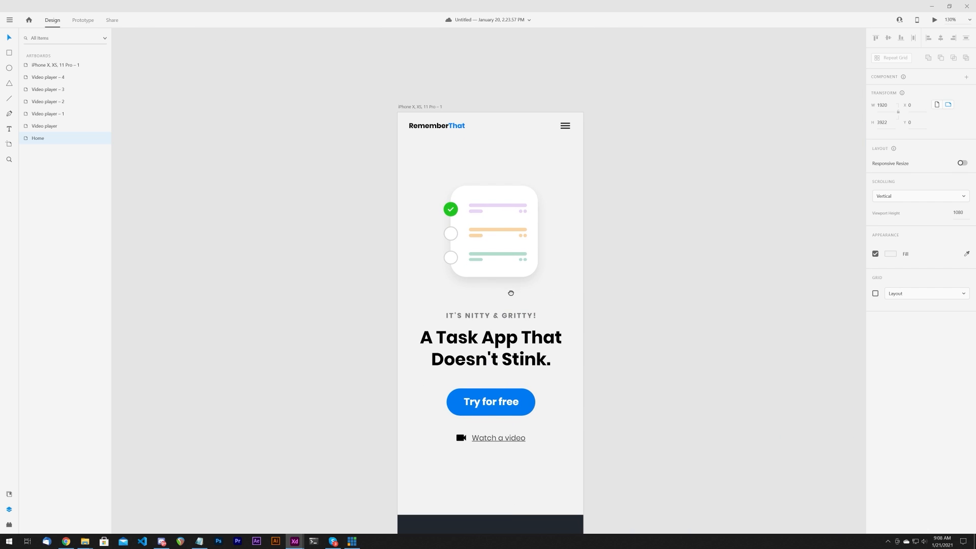
pyautogui.moveTo(508, 237); pyautogui.dragTo(508, 213)
pyautogui.click(688, 209)
pyautogui.scroll(-10, 522, 417)
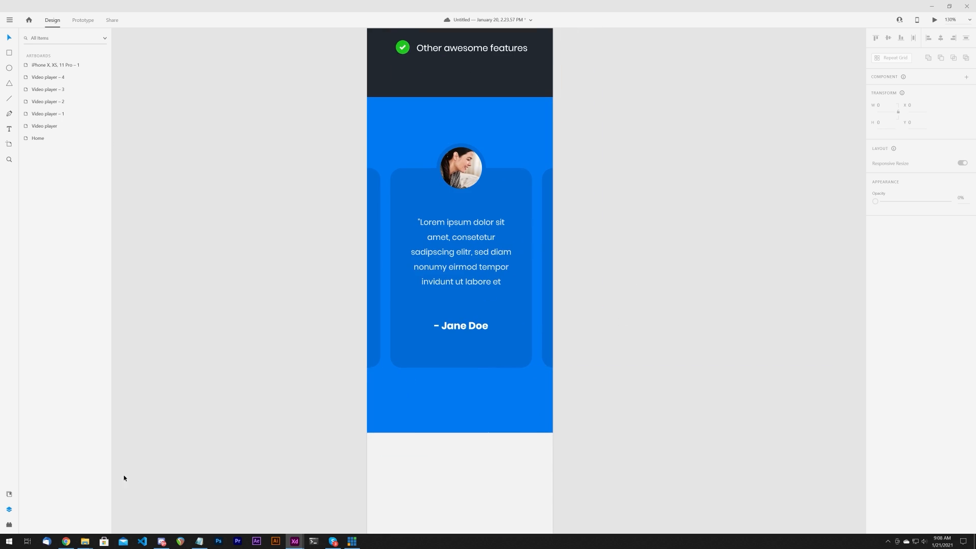
# Switch to Chrome and view the designcourse.com landing page enlarged.
pyautogui.click(66, 541)
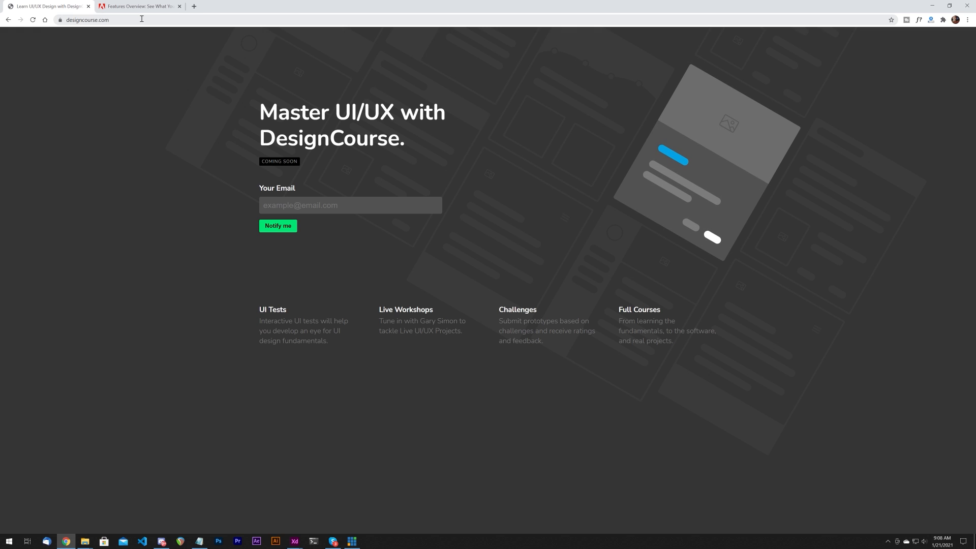
pyautogui.click(308, 204)
pyautogui.click(346, 175)
pyautogui.hotkey('ctrl', '=')
pyautogui.hotkey('ctrl', '=')
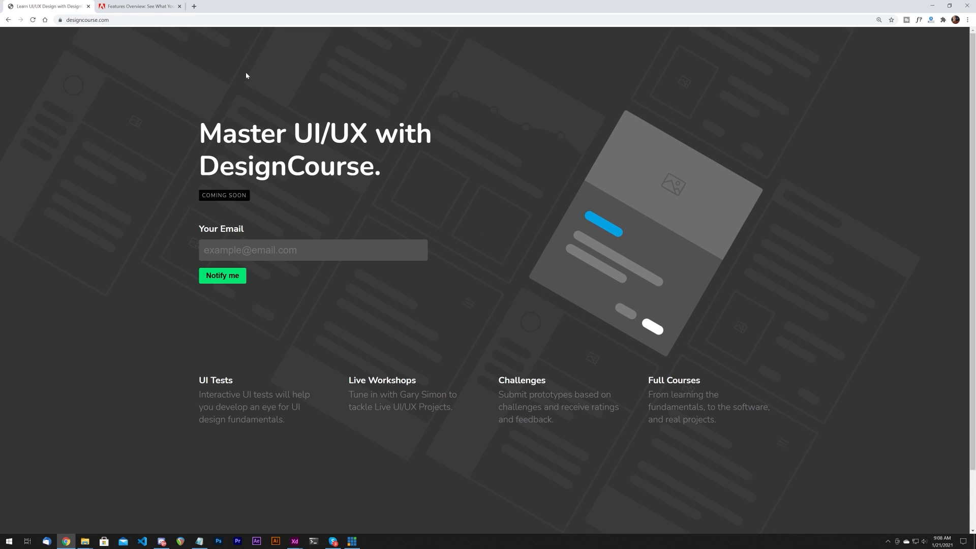
# Look through the Adobe XD features overview page, from 3D Transforms and Components to Auto-Animate and Scroll Groups.
pyautogui.click(136, 7)
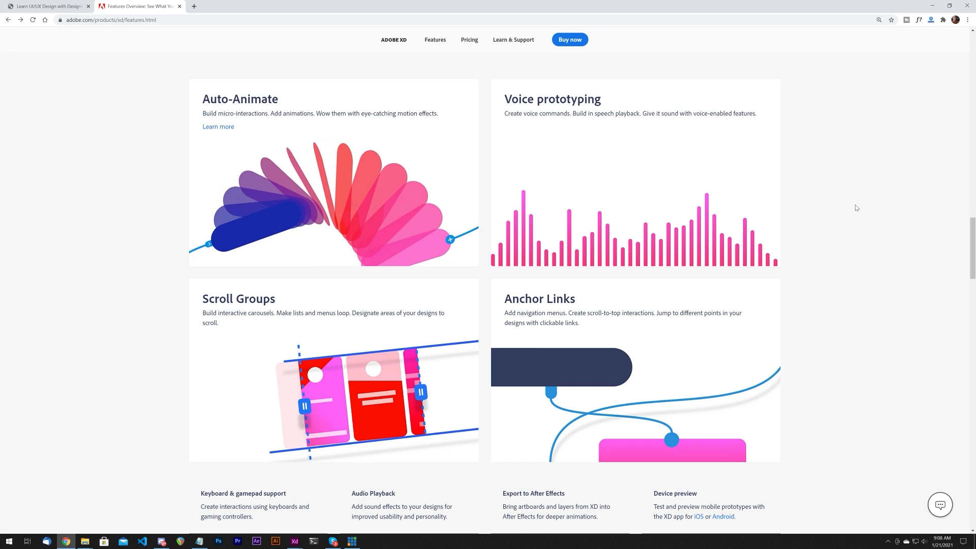
pyautogui.moveTo(963, 231); pyautogui.dragTo(962, 106)
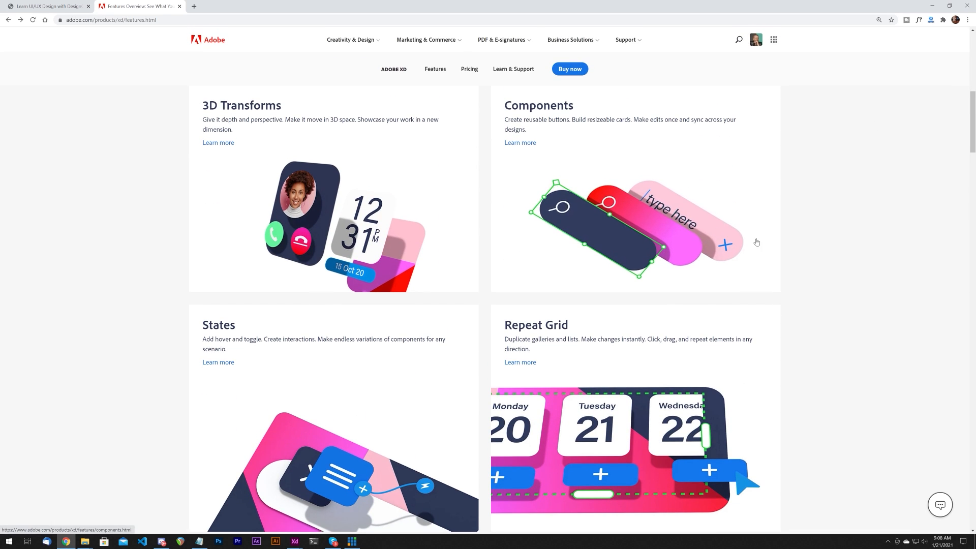
pyautogui.scroll(-3, 470, 264)
pyautogui.scroll(-10, 469, 265)
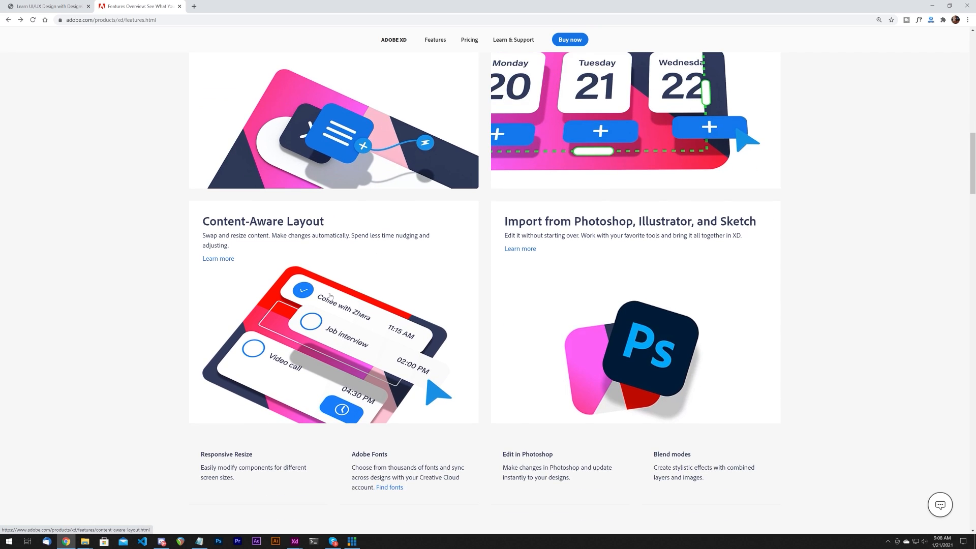
pyautogui.scroll(-9, 410, 303)
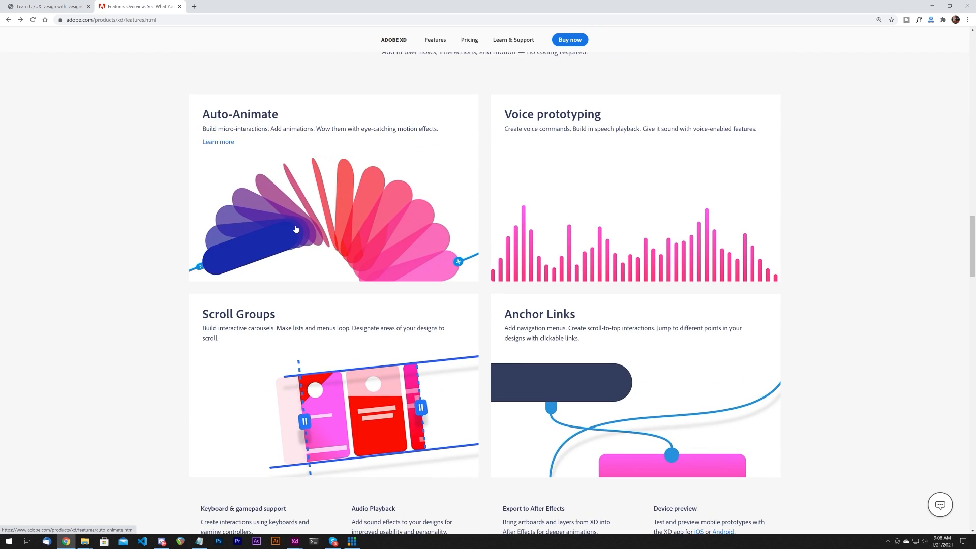
pyautogui.scroll(-3, 110, 316)
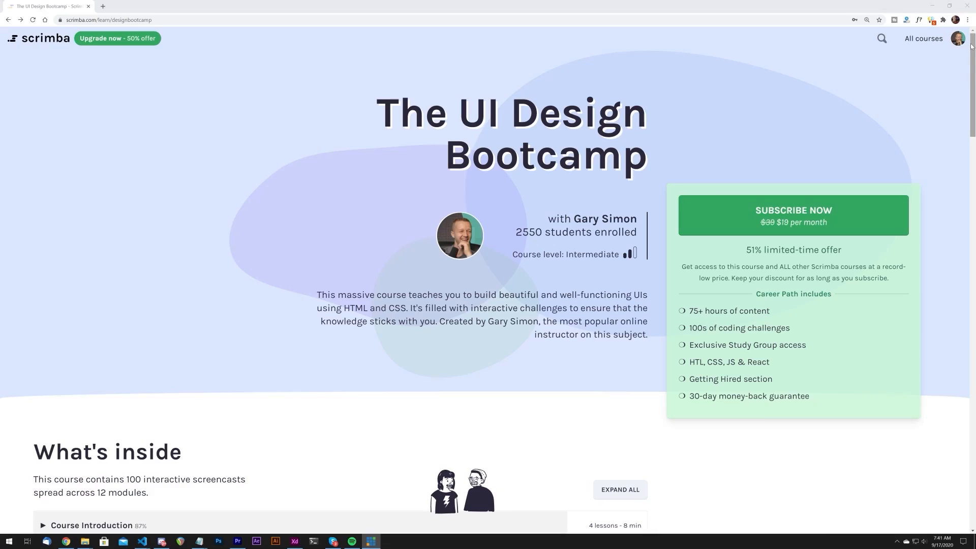
# Review the UI Design Bootcamp course page on Scrimba and skim through its "Defining the HTML" lesson.
pyautogui.moveTo(973, 43); pyautogui.dragTo(971, 133)
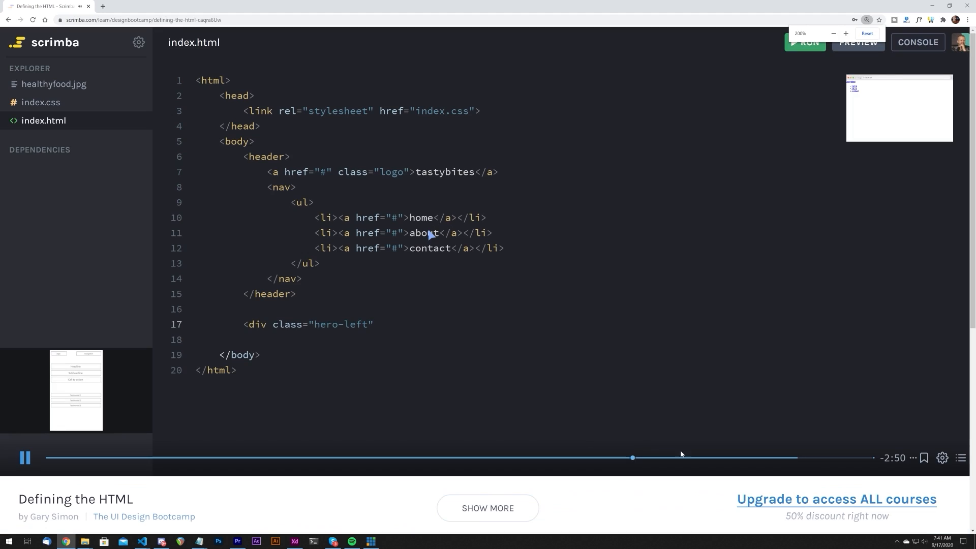
pyautogui.click(652, 457)
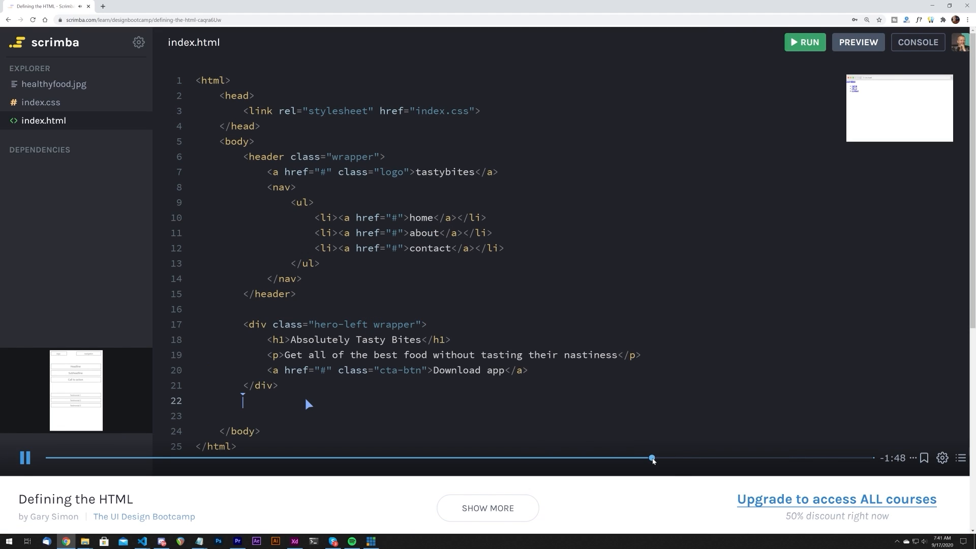
pyautogui.click(743, 458)
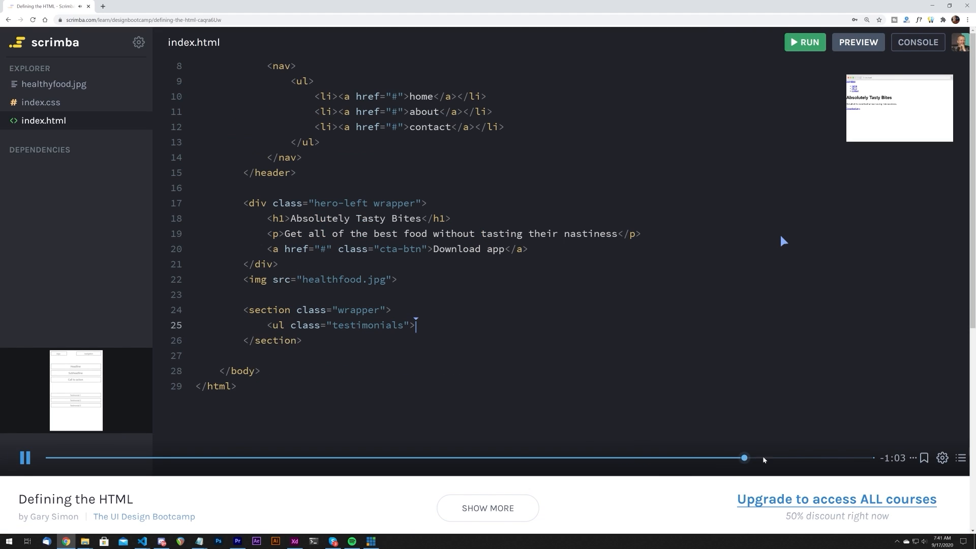
pyautogui.click(827, 459)
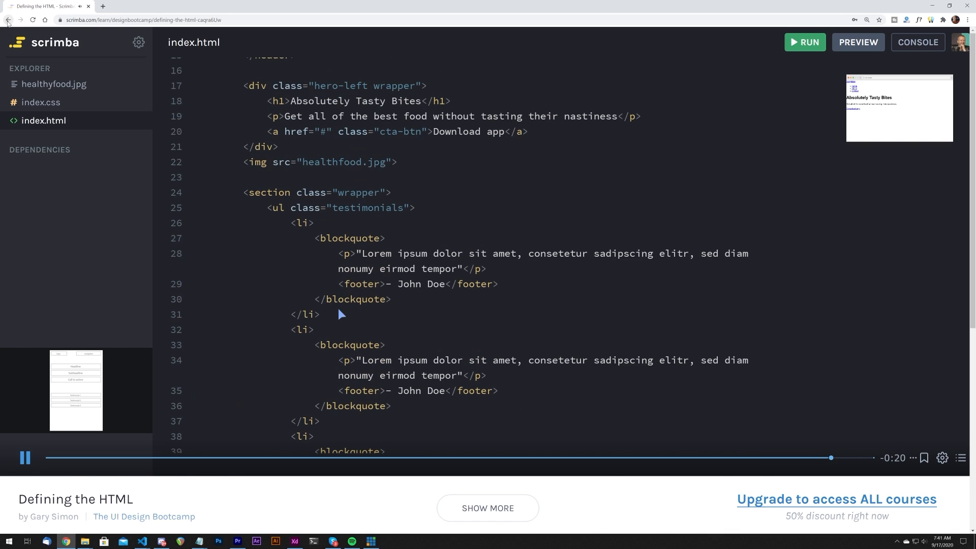
pyautogui.click(8, 20)
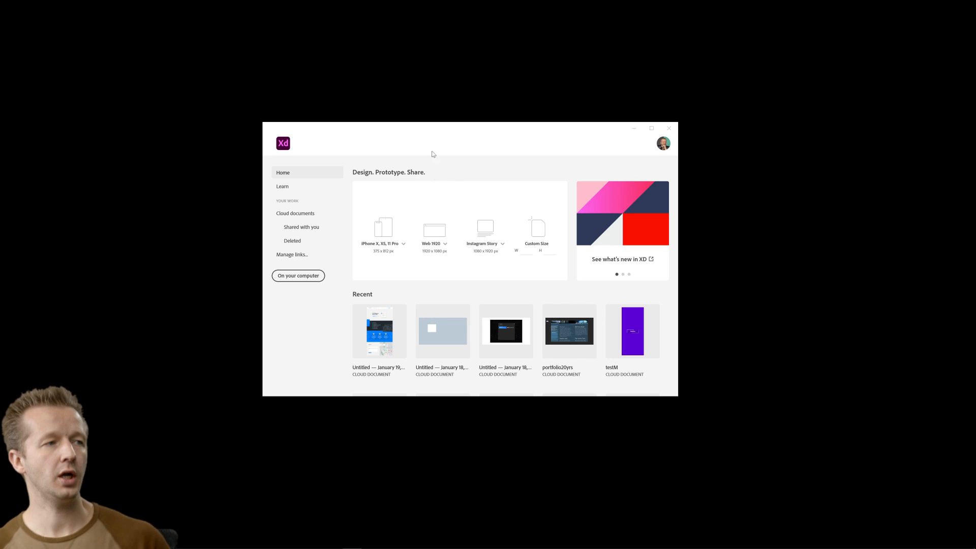
# Look at the learning tutorials on Adobe XD's start screen and return to the home view.
pyautogui.moveTo(434, 136)
pyautogui.mouseDown()
pyautogui.moveTo(478, 163)
pyautogui.moveTo(440, 137)
pyautogui.moveTo(415, 148)
pyautogui.moveTo(446, 139)
pyautogui.moveTo(425, 149)
pyautogui.mouseUp()
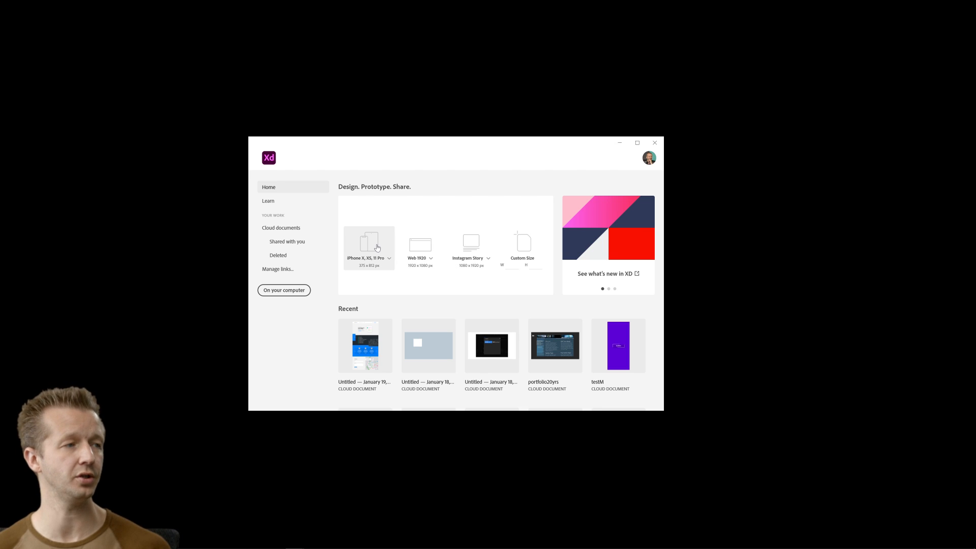
pyautogui.click(277, 206)
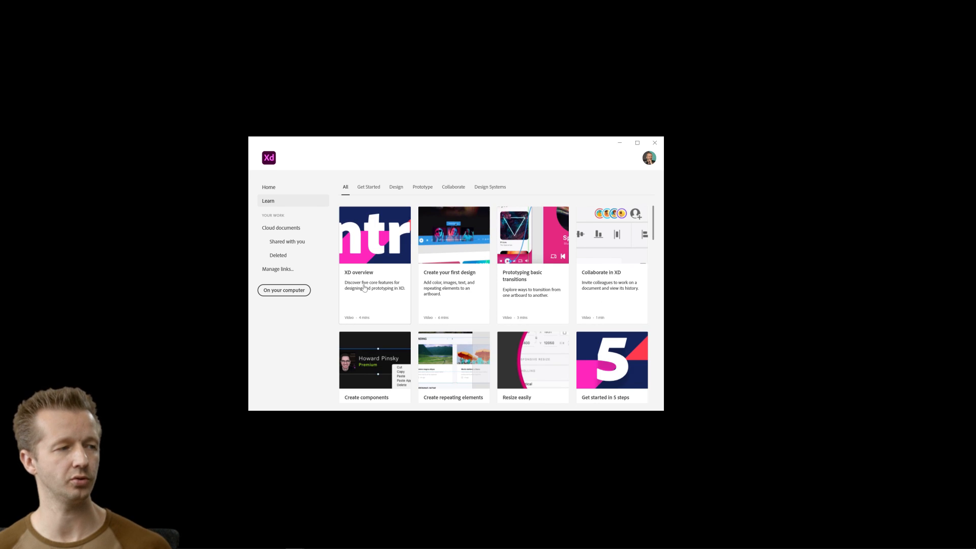
pyautogui.click(269, 188)
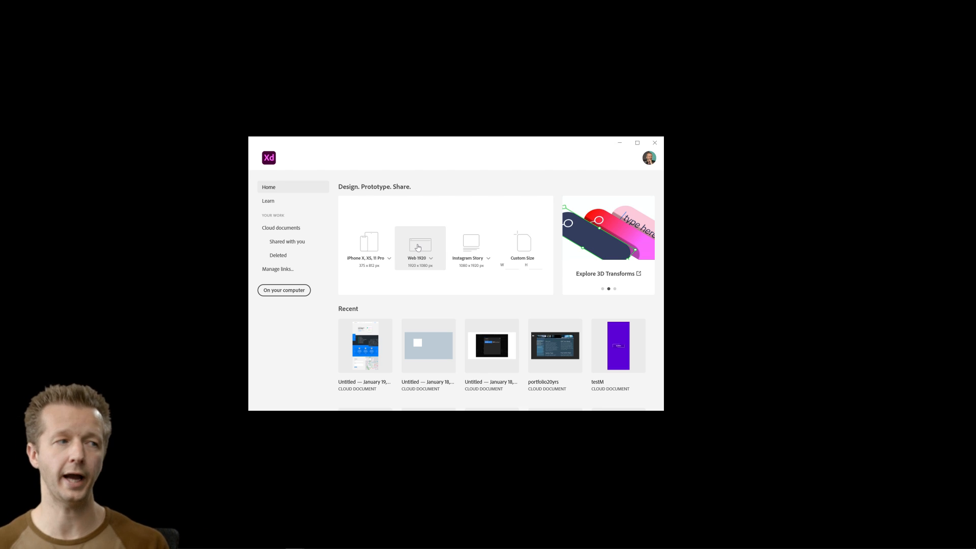
# Create a new document from the Web 1920 preset (1920 x 1080 px) and maximize its window.
pyautogui.click(418, 248)
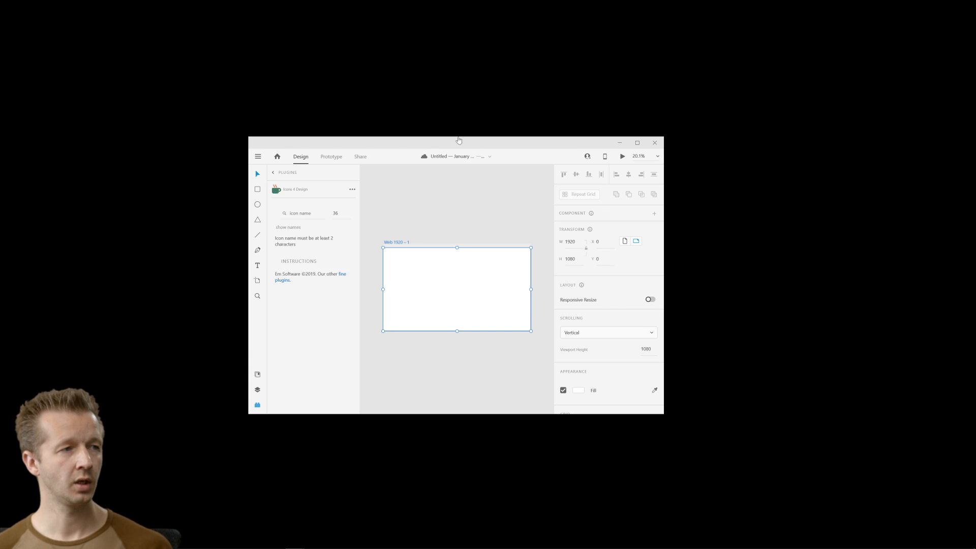
pyautogui.doubleClick(454, 143)
pyautogui.moveTo(297, 117); pyautogui.dragTo(530, 224)
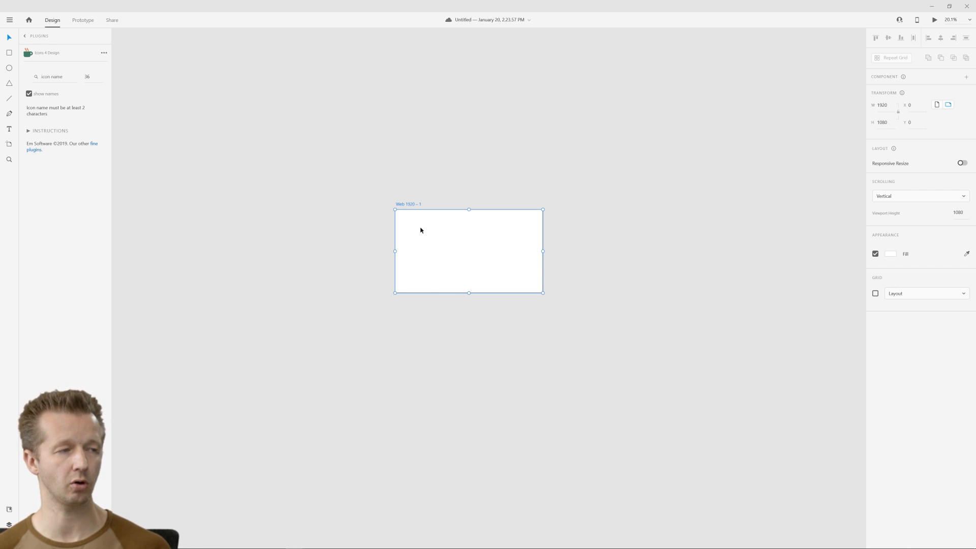
# Examine the blank Web 1920 artboard at different zoom levels and canvas positions.
pyautogui.moveTo(484, 185)
pyautogui.mouseDown()
pyautogui.moveTo(481, 218)
pyautogui.moveTo(414, 102)
pyautogui.moveTo(612, 194)
pyautogui.moveTo(566, 258)
pyautogui.moveTo(601, 246)
pyautogui.moveTo(620, 220)
pyautogui.moveTo(523, 229)
pyautogui.moveTo(500, 185)
pyautogui.mouseUp()
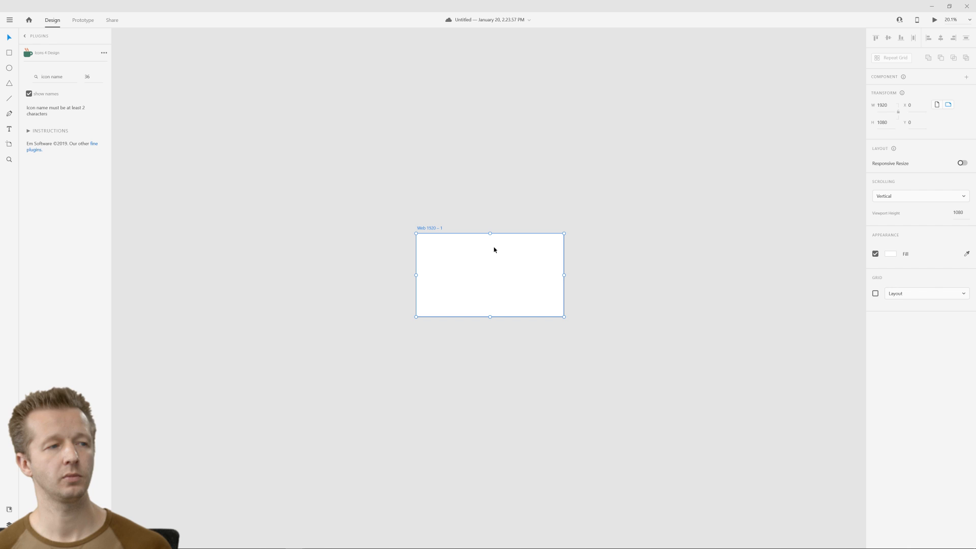
pyautogui.scroll(6, 485, 277)
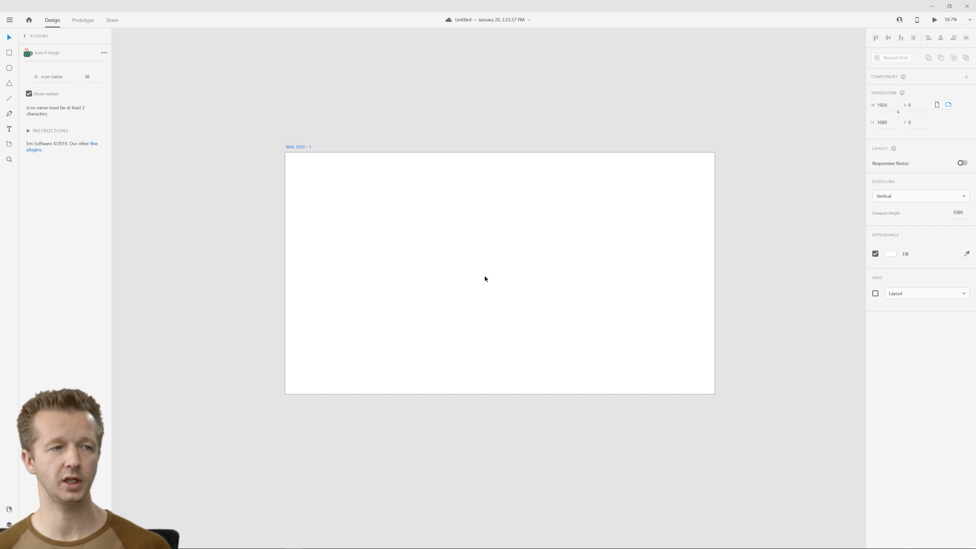
pyautogui.scroll(-6, 485, 276)
pyautogui.scroll(7, 485, 278)
pyautogui.scroll(-4, 484, 278)
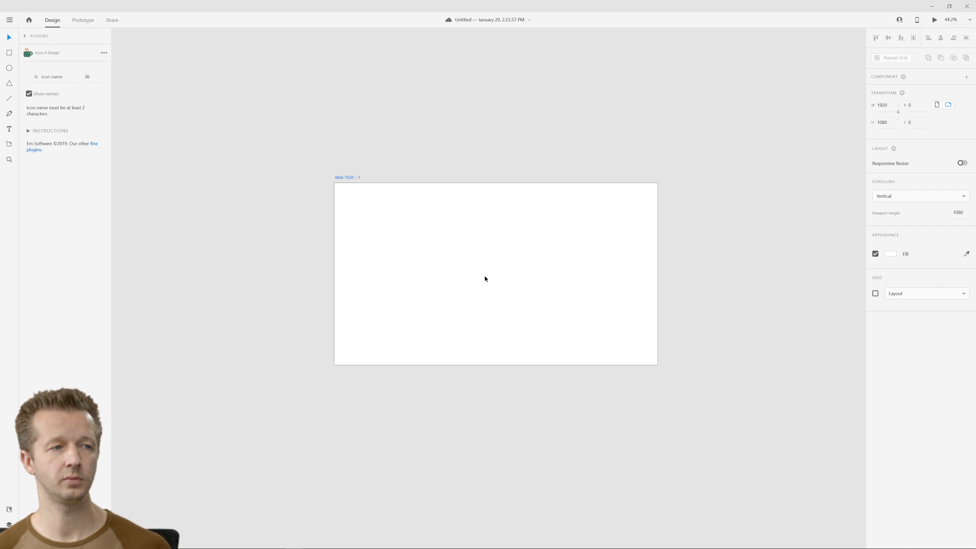
pyautogui.moveTo(487, 241)
pyautogui.mouseDown()
pyautogui.moveTo(464, 249)
pyautogui.moveTo(488, 235)
pyautogui.mouseUp()
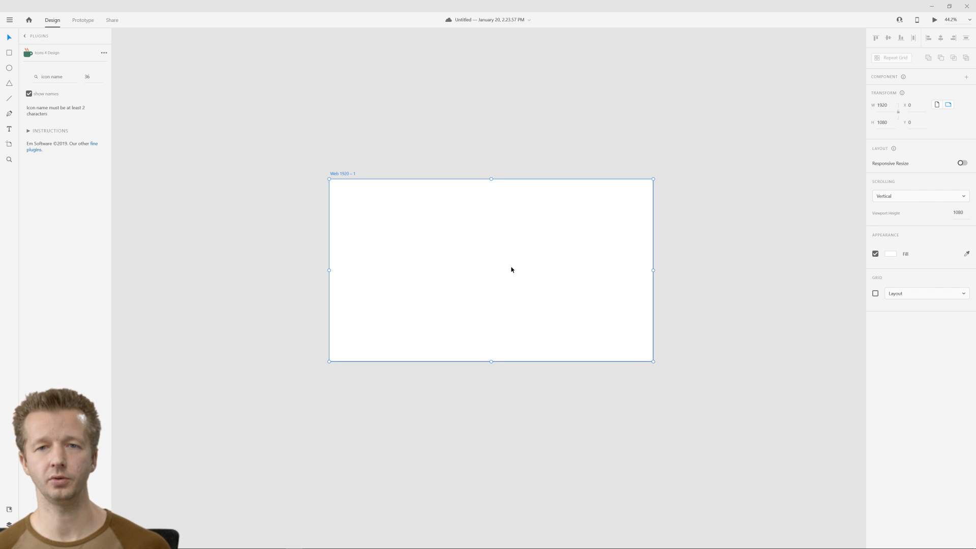
pyautogui.scroll(3, 511, 269)
pyautogui.scroll(-2, 511, 269)
pyautogui.moveTo(512, 270); pyautogui.dragTo(449, 228)
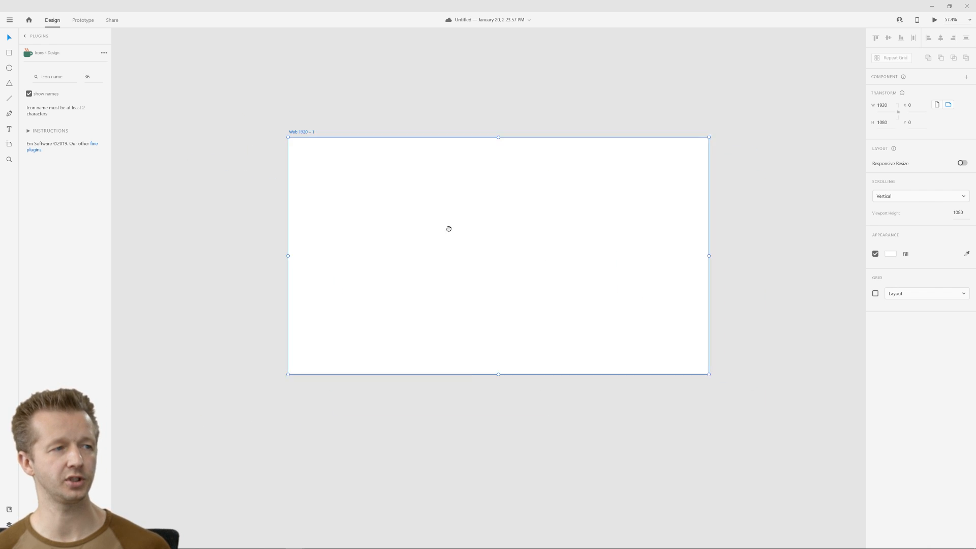
pyautogui.scroll(-2, 450, 246)
pyautogui.scroll(3, 451, 246)
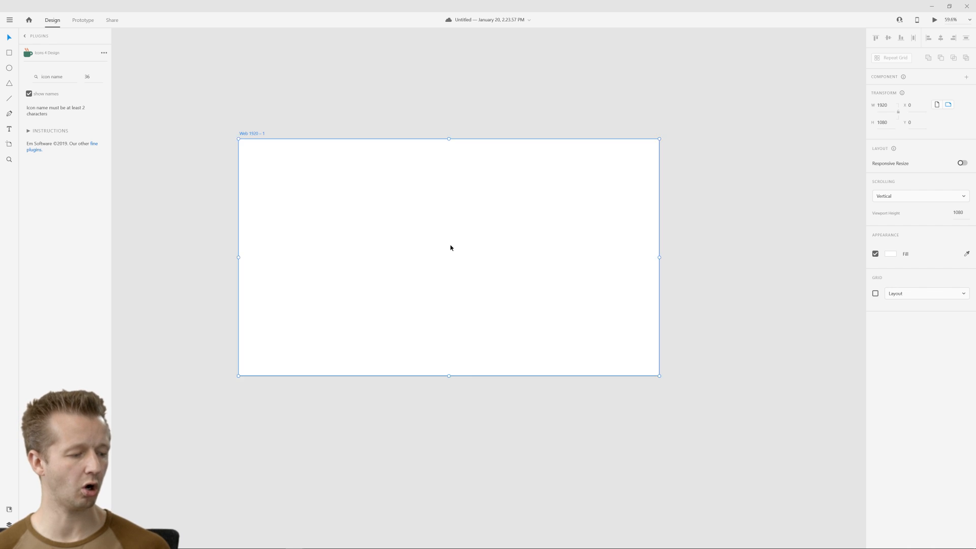
pyautogui.scroll(2, 450, 247)
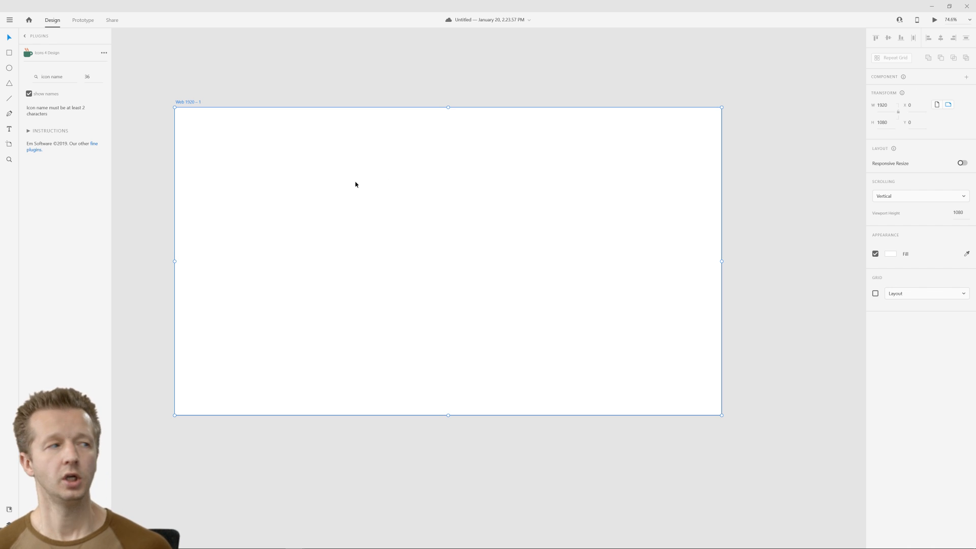
# Draw an ellipse about 200 by 221 px on the upper-left part of the artboard and deselect it.
pyautogui.click(382, 90)
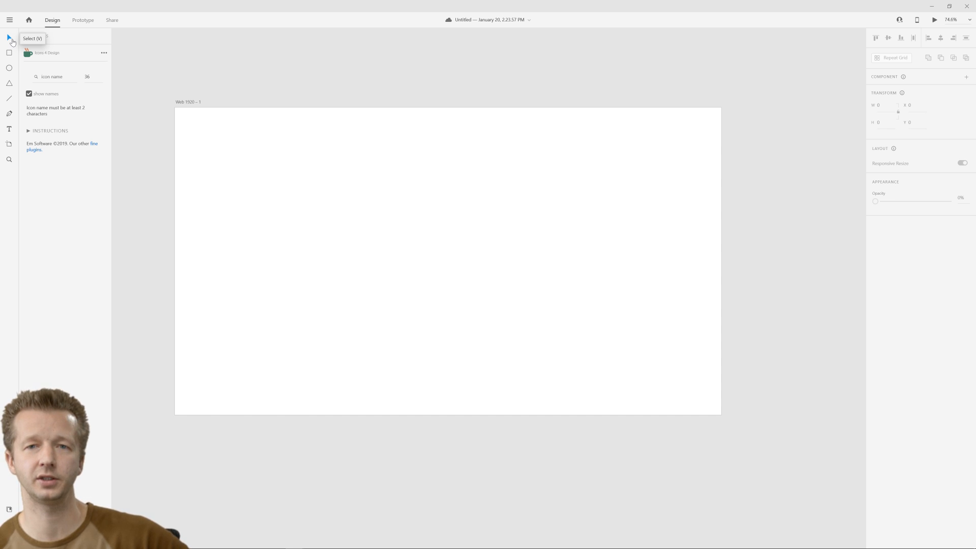
pyautogui.click(187, 135)
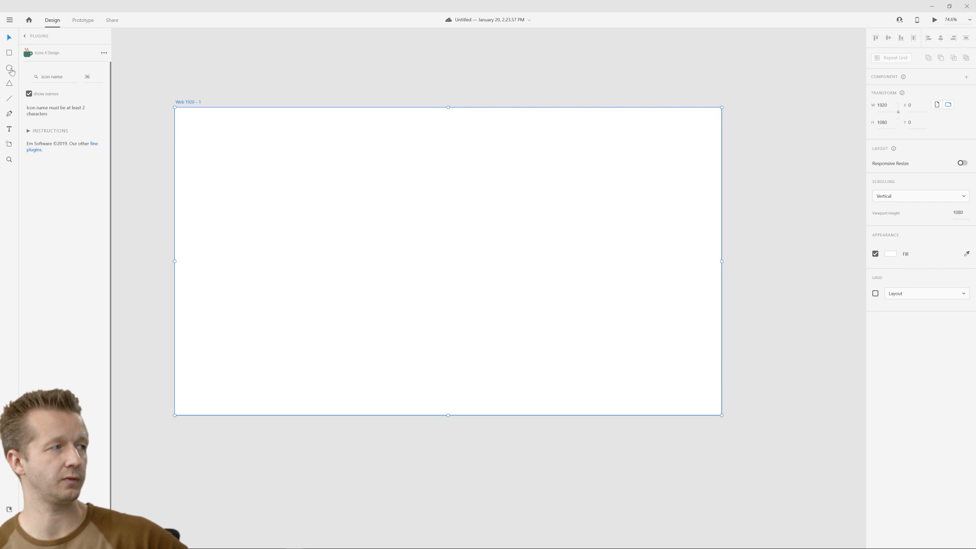
pyautogui.click(9, 69)
pyautogui.moveTo(343, 255); pyautogui.dragTo(286, 192)
pyautogui.click(9, 37)
pyautogui.click(278, 162)
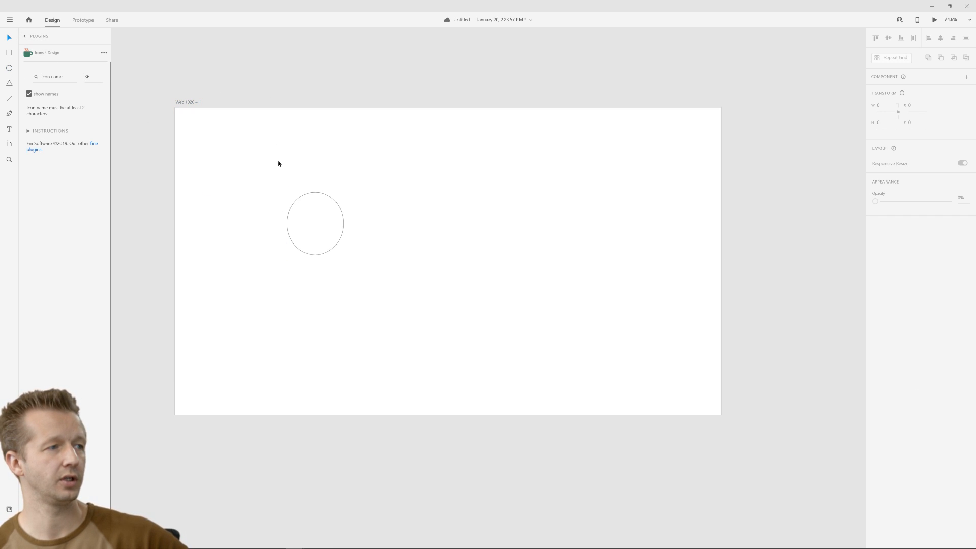
# Select the ellipse on the artboard and delete it.
pyautogui.click(304, 196)
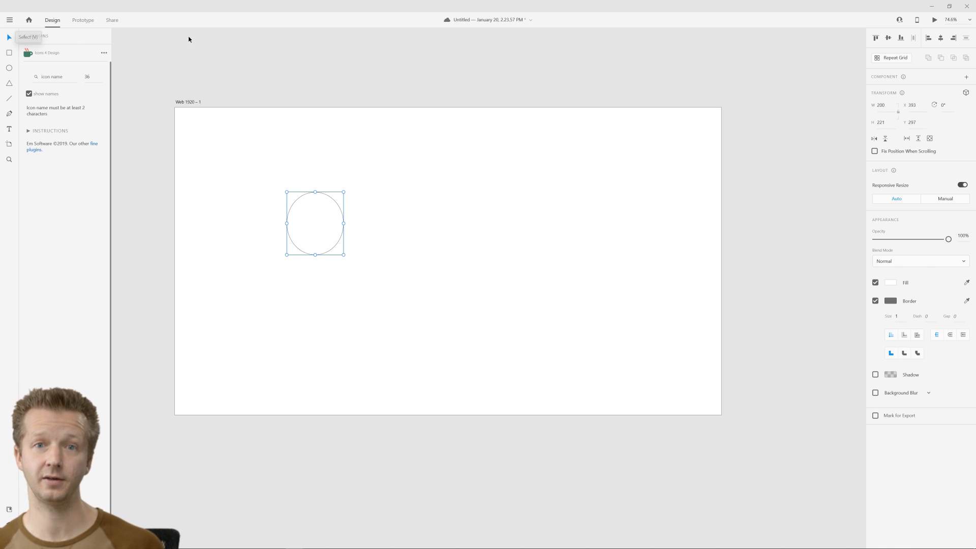
pyautogui.click(329, 195)
pyautogui.click(325, 196)
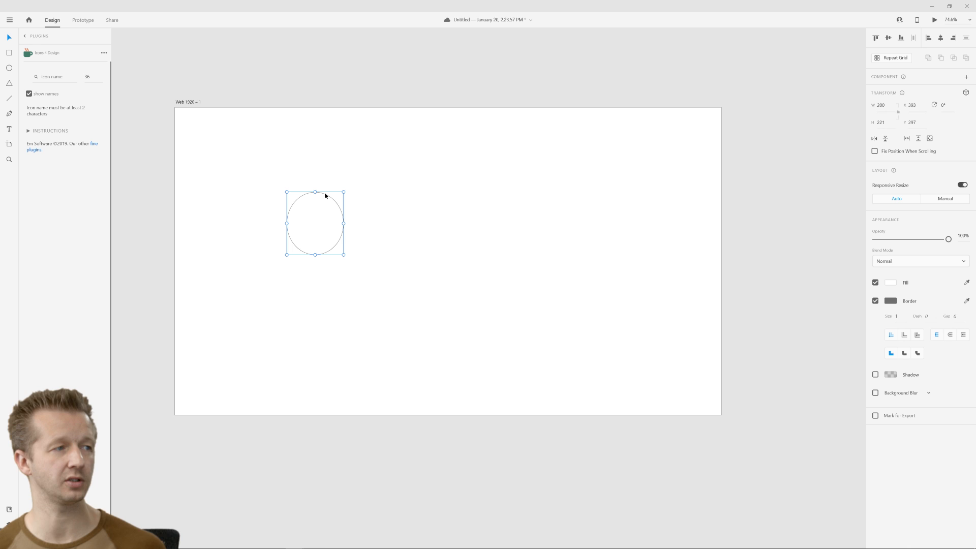
pyautogui.press('Delete')
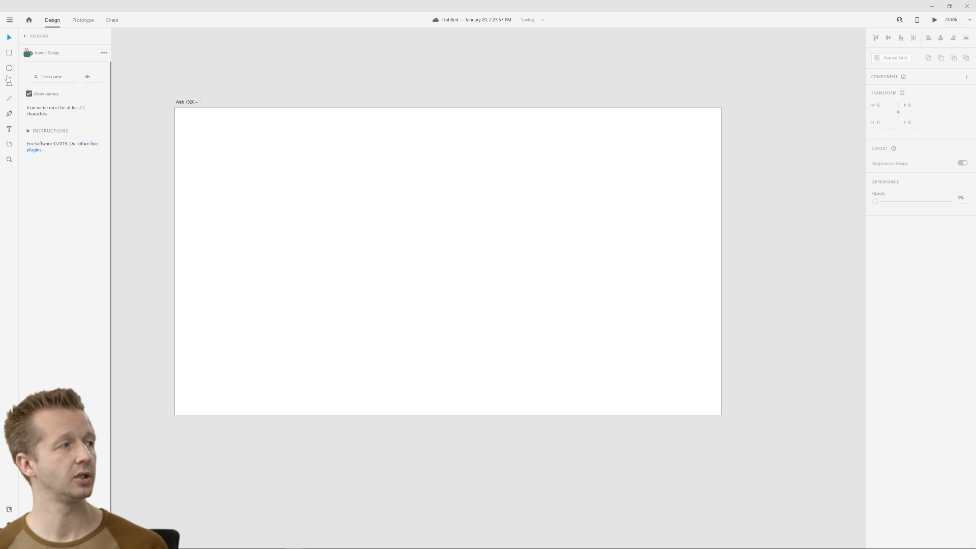
# Draw a polygon about 210 by 182 px on the artboard and set its number of sides to 6.
pyautogui.click(11, 86)
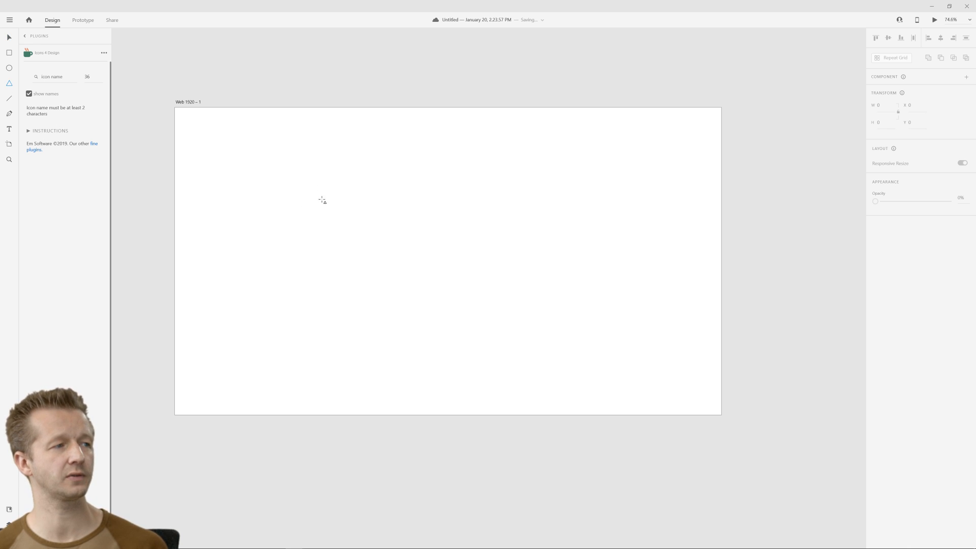
pyautogui.moveTo(312, 185); pyautogui.dragTo(371, 237)
pyautogui.click(885, 279)
pyautogui.write('6')
pyautogui.press('Return')
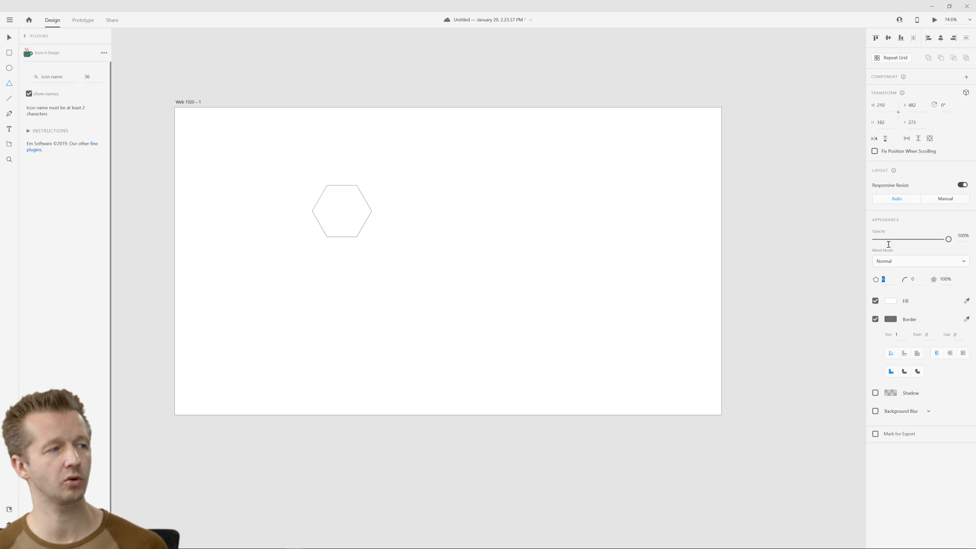
pyautogui.moveTo(888, 244)
pyautogui.mouseDown()
pyautogui.moveTo(888, 185)
pyautogui.moveTo(882, 254)
pyautogui.moveTo(883, 231)
pyautogui.mouseUp()
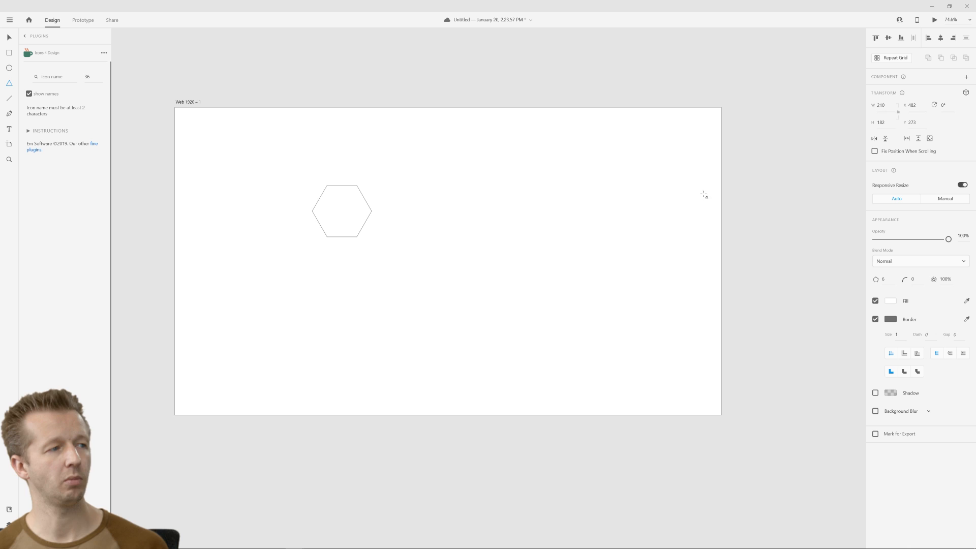
# Delete the hexagon from the artboard.
pyautogui.press('Delete')
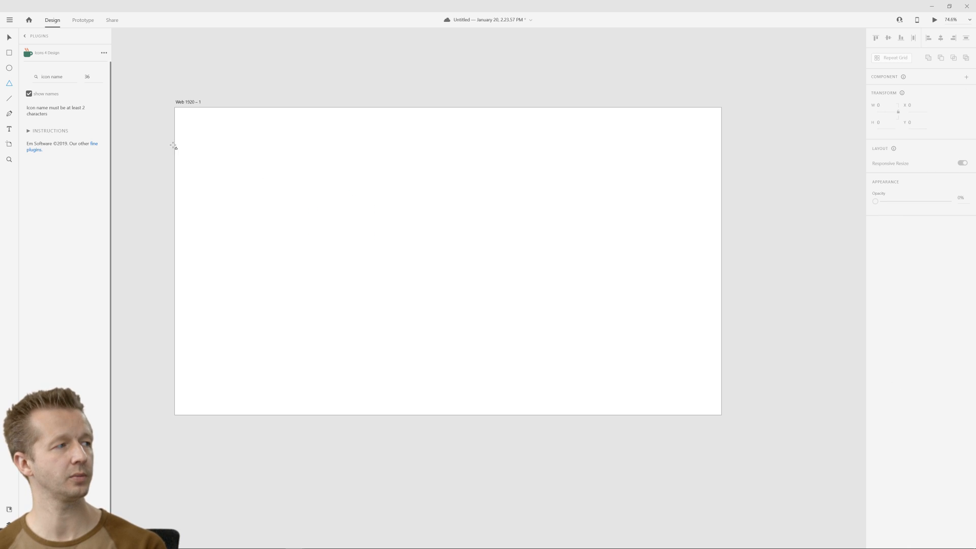
# Draw five separate straight lines on the artboard: two horizontal, one vertical and two diagonal.
pyautogui.click(10, 98)
pyautogui.moveTo(395, 229); pyautogui.dragTo(558, 229)
pyautogui.moveTo(517, 270); pyautogui.dragTo(426, 361)
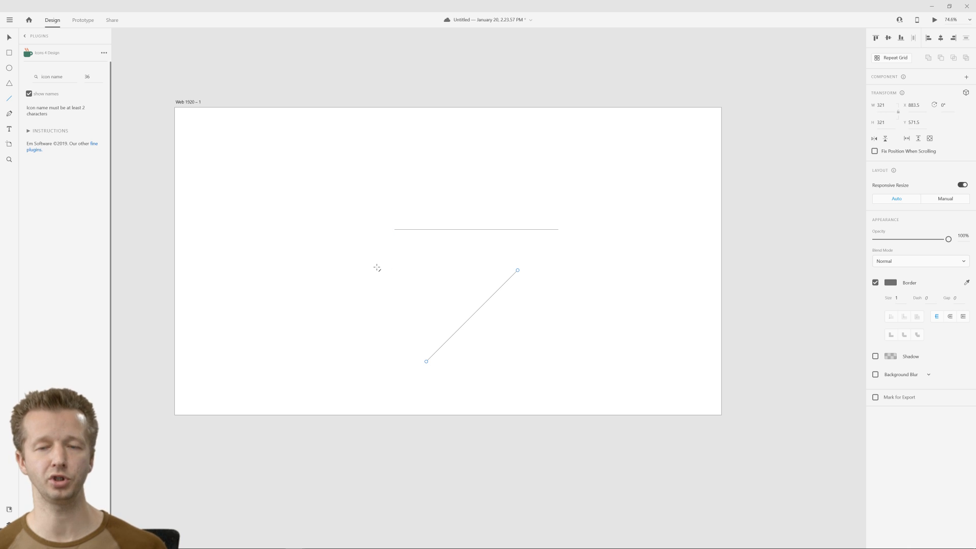
pyautogui.moveTo(286, 251); pyautogui.dragTo(446, 250)
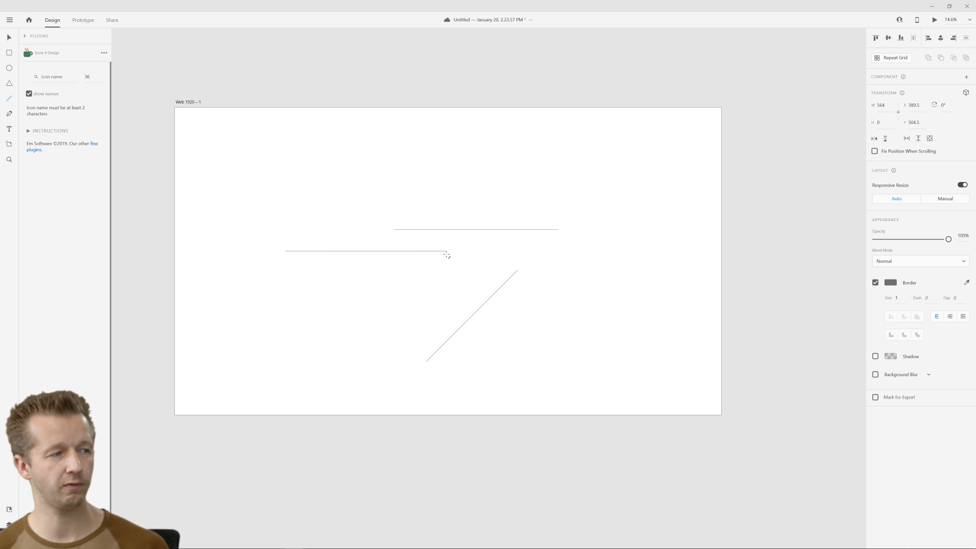
pyautogui.moveTo(352, 178); pyautogui.dragTo(364, 352)
pyautogui.moveTo(278, 172)
pyautogui.mouseDown()
pyautogui.moveTo(352, 227)
pyautogui.moveTo(447, 219)
pyautogui.moveTo(333, 186)
pyautogui.moveTo(453, 291)
pyautogui.moveTo(221, 199)
pyautogui.moveTo(451, 305)
pyautogui.moveTo(396, 196)
pyautogui.moveTo(392, 217)
pyautogui.moveTo(321, 289)
pyautogui.mouseUp()
# Undo all the lines drawn on the artboard.
pyautogui.hotkey('ctrl', 'z')
pyautogui.hotkey('ctrl', 'z')
pyautogui.hotkey('ctrl', 'z')
pyautogui.hotkey('ctrl', 'z')
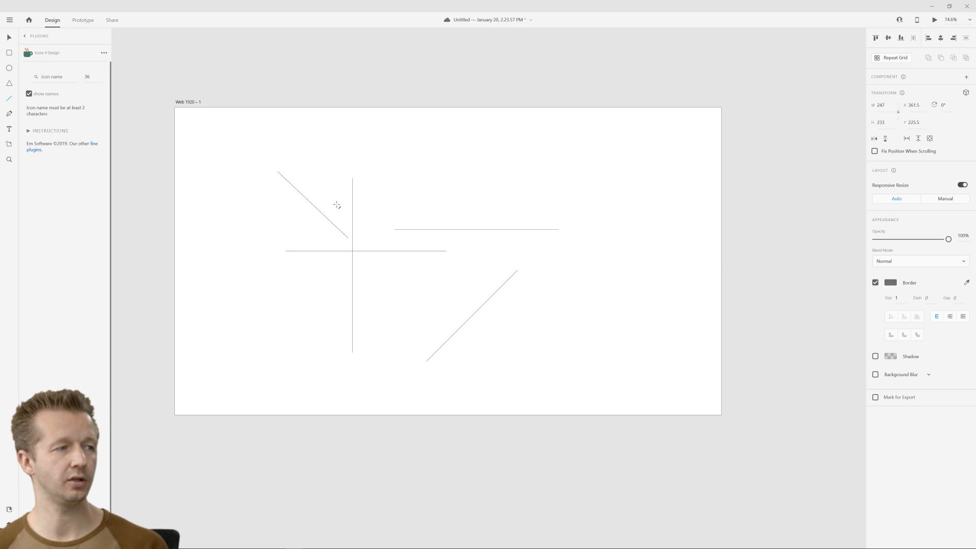
pyautogui.hotkey('ctrl', 'z')
pyautogui.hotkey('ctrl', 'z')
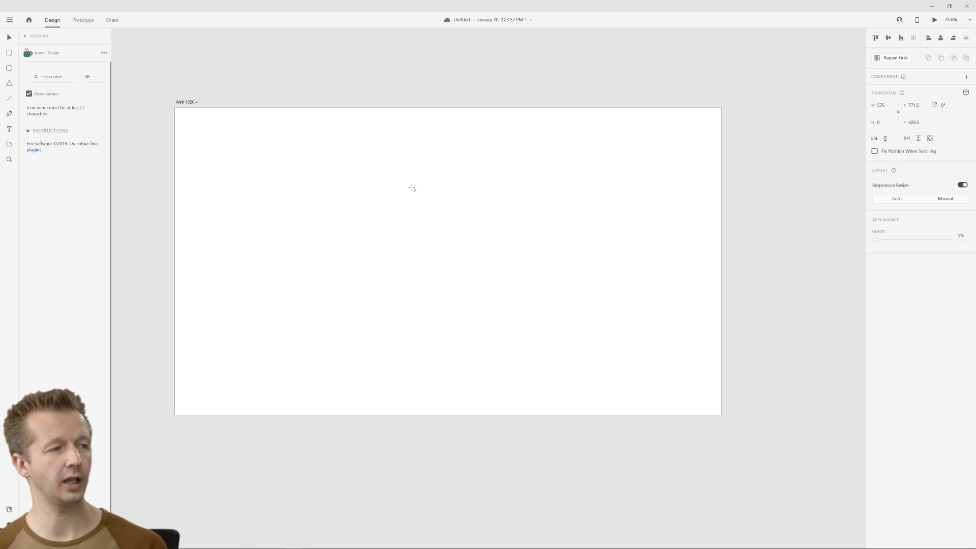
# Draw an open path with the Pen tool, starting with two straight segments at a right angle and continuing into smooth curves.
pyautogui.click(9, 114)
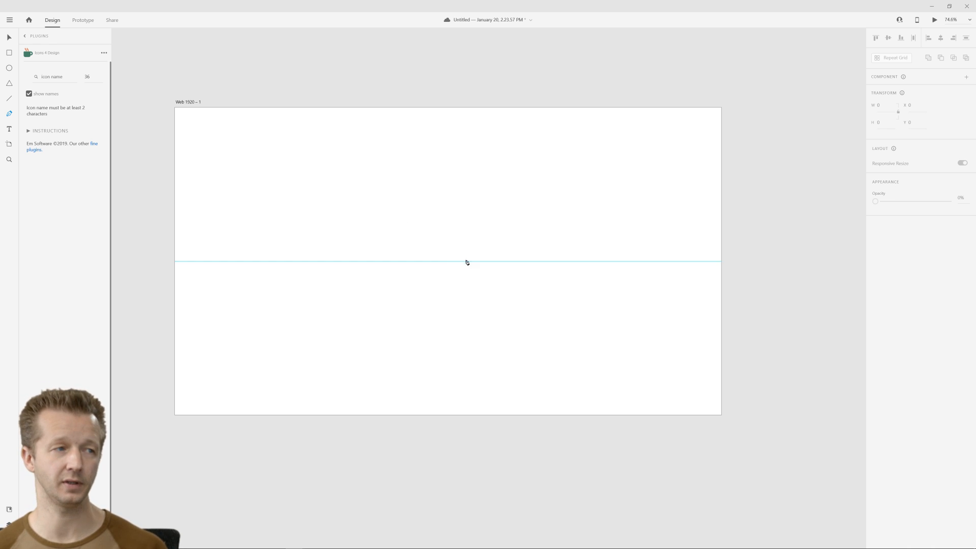
pyautogui.click(398, 247)
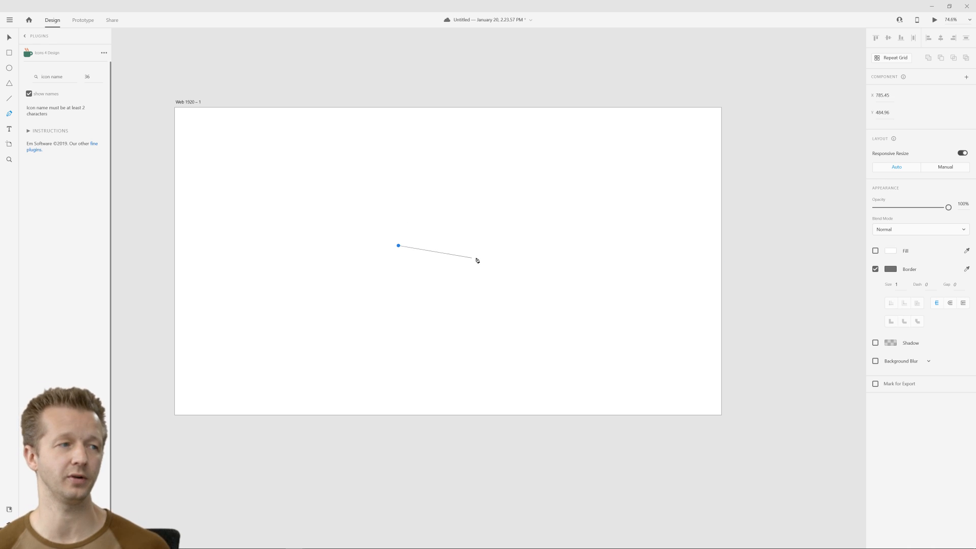
pyautogui.click(510, 245)
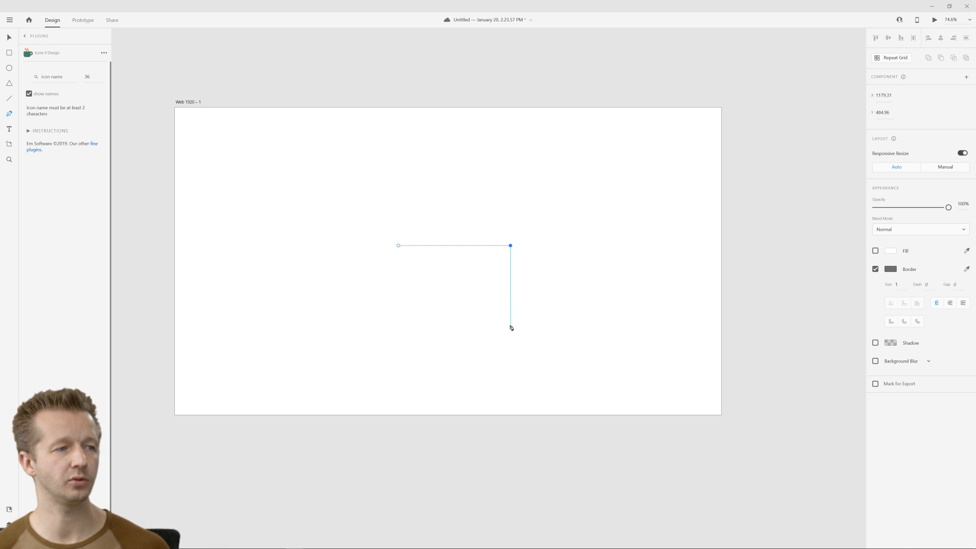
pyautogui.click(511, 325)
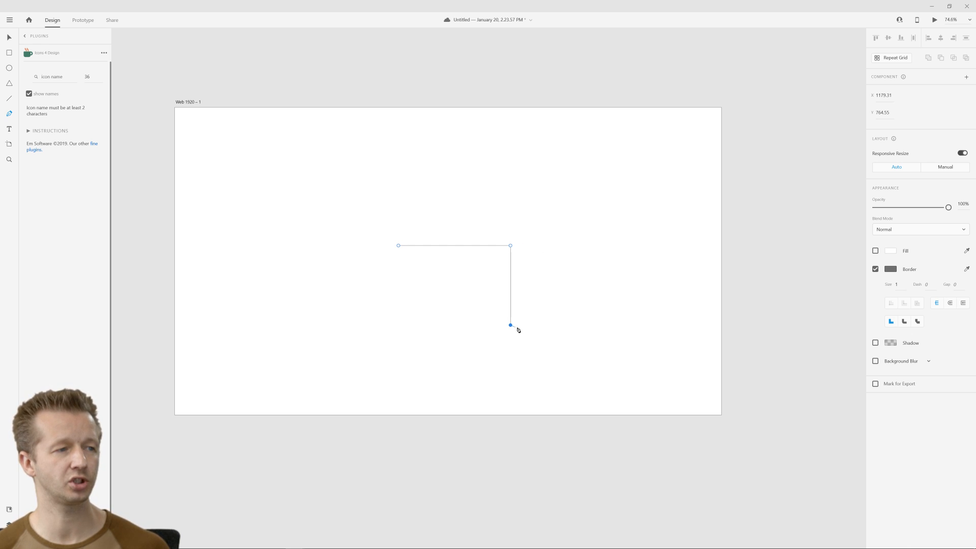
pyautogui.click(611, 273)
pyautogui.moveTo(628, 275); pyautogui.dragTo(625, 194)
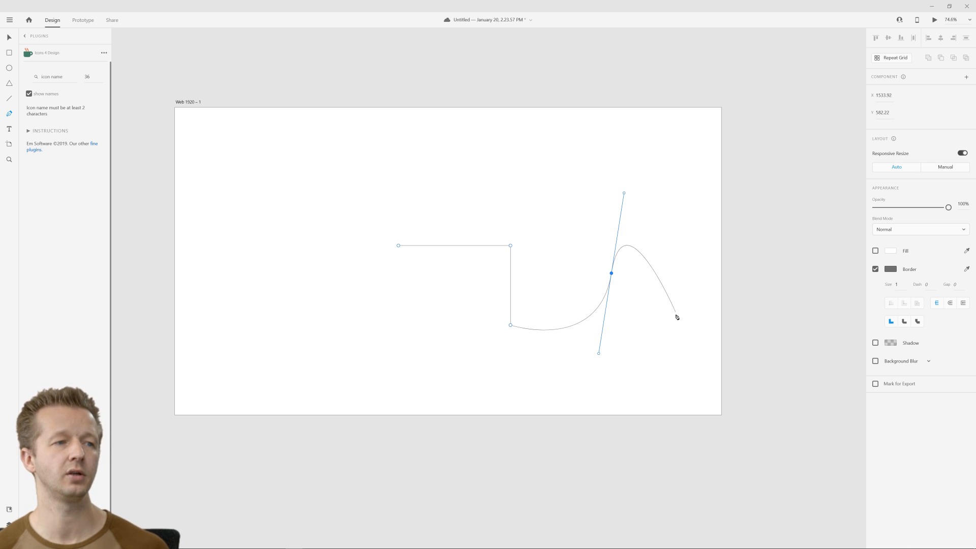
pyautogui.moveTo(675, 315); pyautogui.dragTo(713, 317)
pyautogui.moveTo(682, 255); pyautogui.dragTo(664, 246)
# Undo every point of the Pen tool path until the artboard is empty.
pyautogui.hotkey('ctrl', 'z')
pyautogui.hotkey('ctrl', 'z')
pyautogui.hotkey('ctrl', 'z')
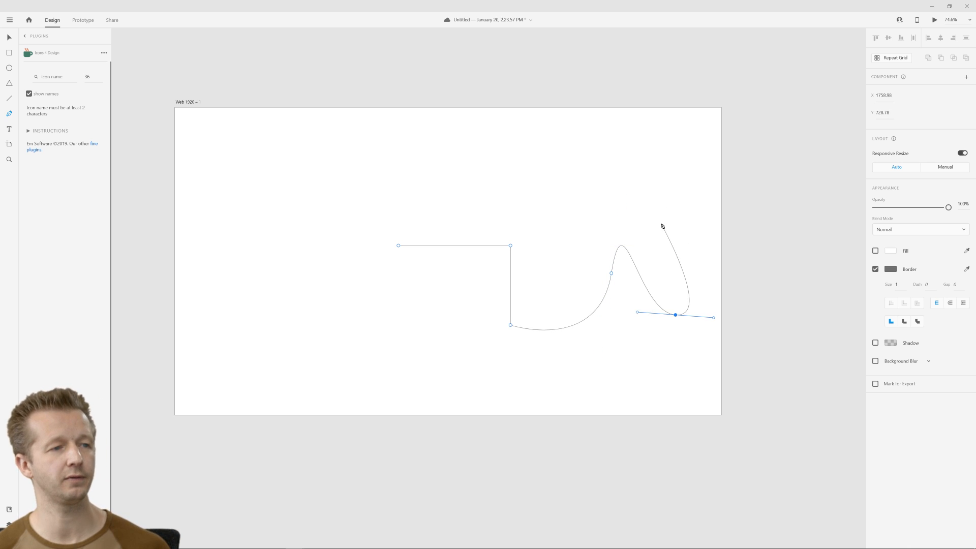
pyautogui.hotkey('ctrl', 'z')
pyautogui.hotkey('ctrl', 'z')
pyautogui.hotkey('ctrl', 'z')
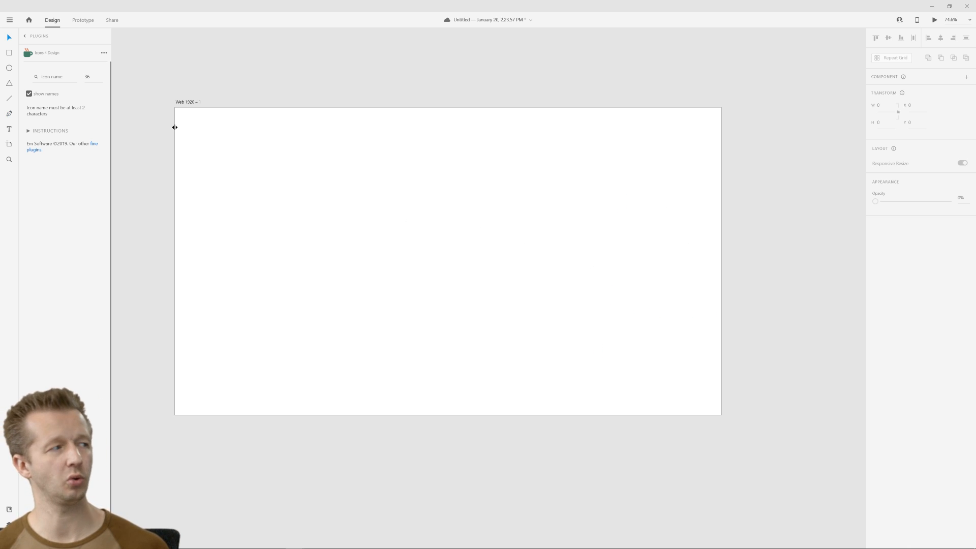
# Activate the Text tool and the Artboard tool in turn and examine the preset artboard sizes.
pyautogui.click(9, 130)
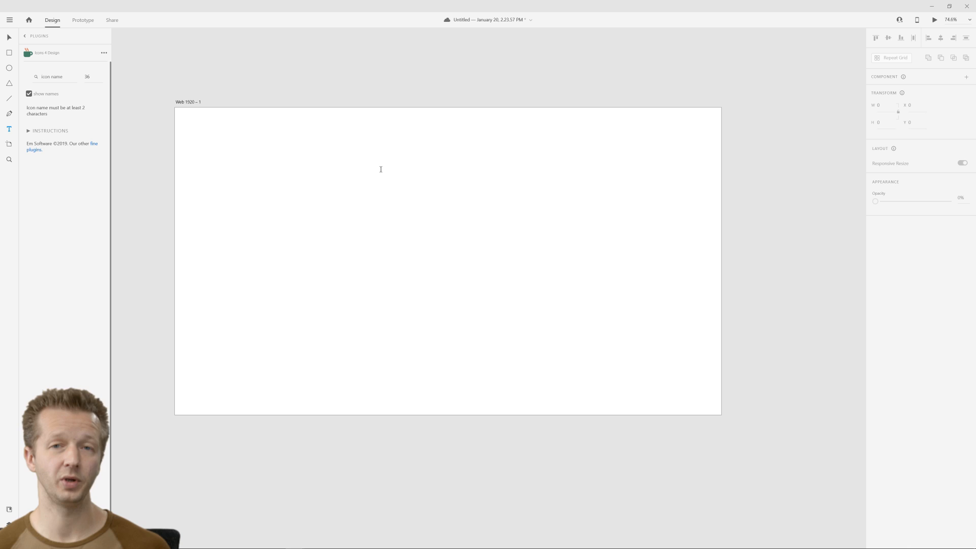
pyautogui.click(10, 143)
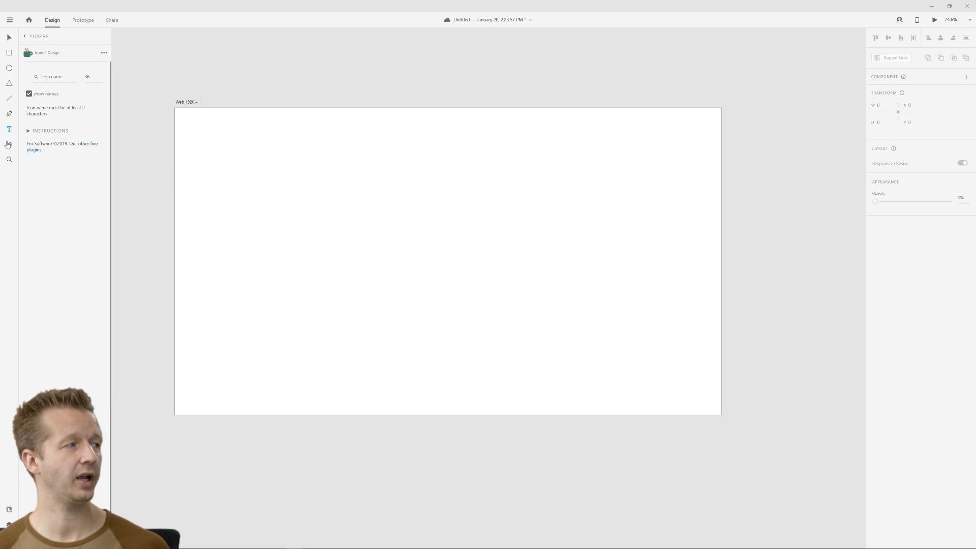
pyautogui.scroll(-1, 609, 190)
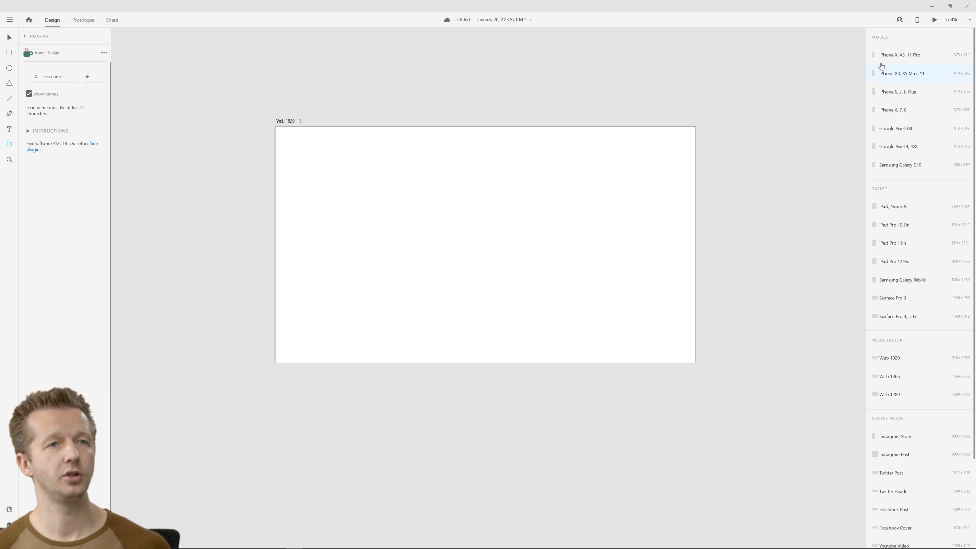
pyautogui.scroll(-1, 780, 66)
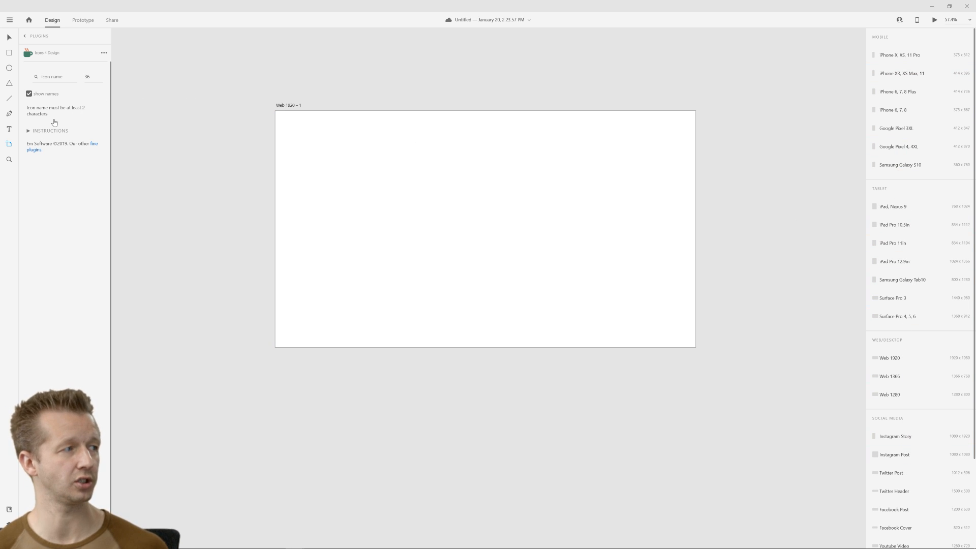
# Zoom into a region of the artboard with the Zoom tool, zoom back out and return to the Select tool.
pyautogui.click(9, 160)
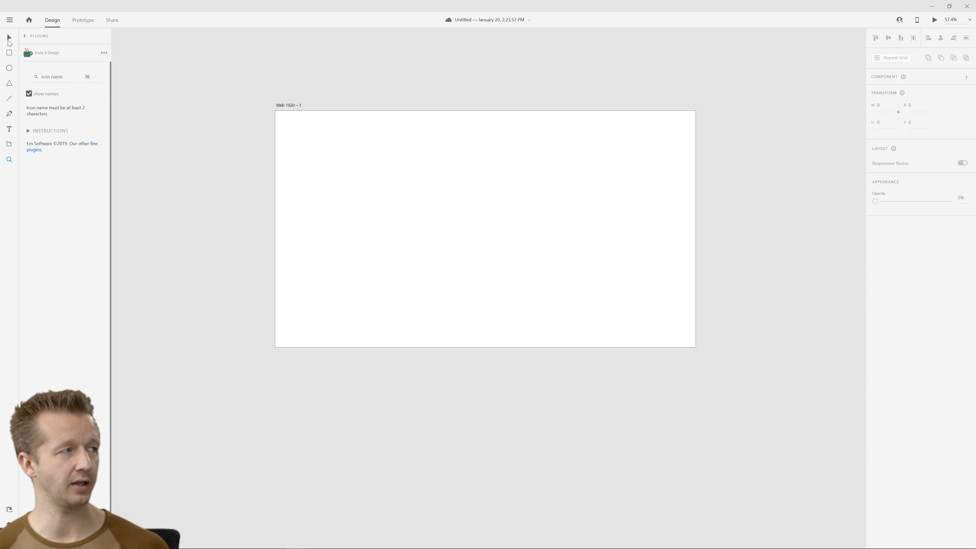
pyautogui.moveTo(432, 209); pyautogui.dragTo(566, 307)
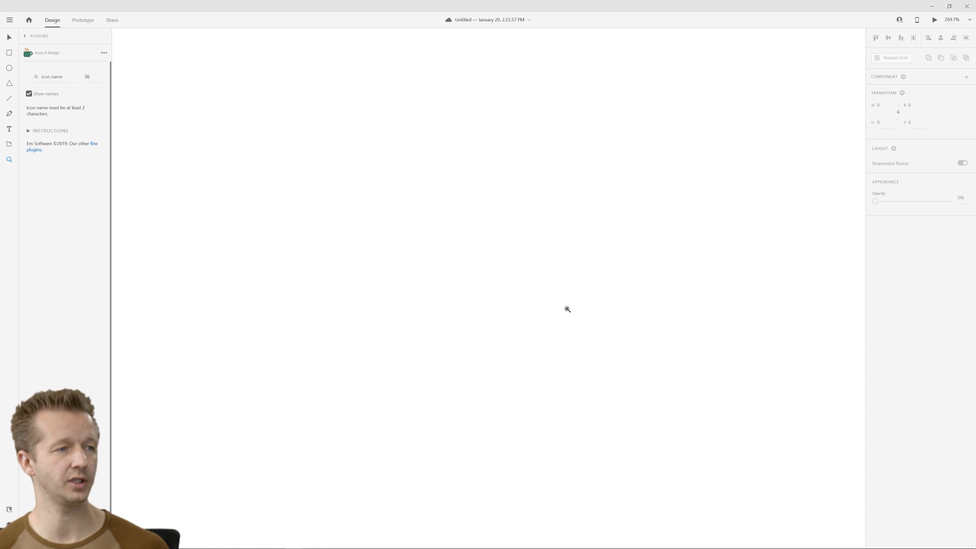
pyautogui.scroll(-4, 521, 281)
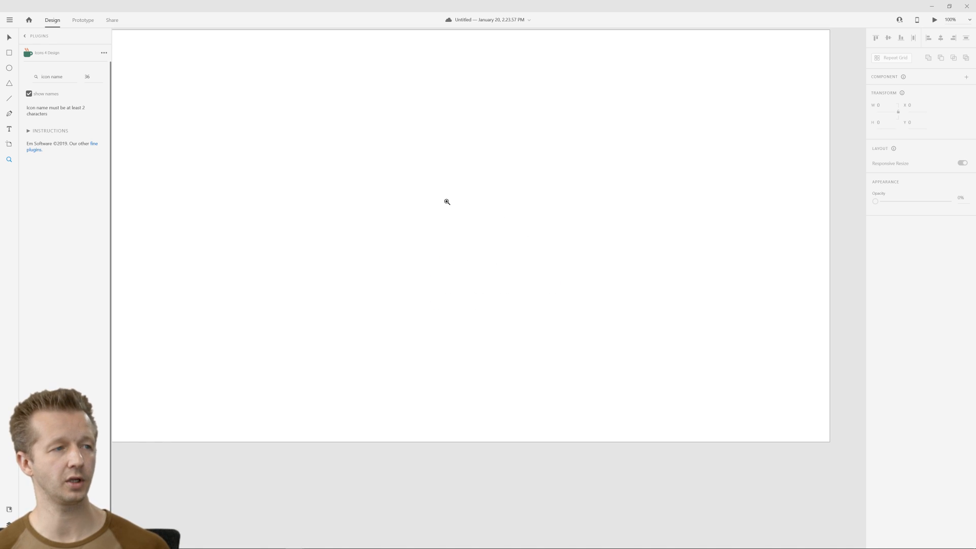
pyautogui.scroll(-1, 446, 201)
pyautogui.moveTo(422, 157); pyautogui.dragTo(456, 183)
pyautogui.click(9, 38)
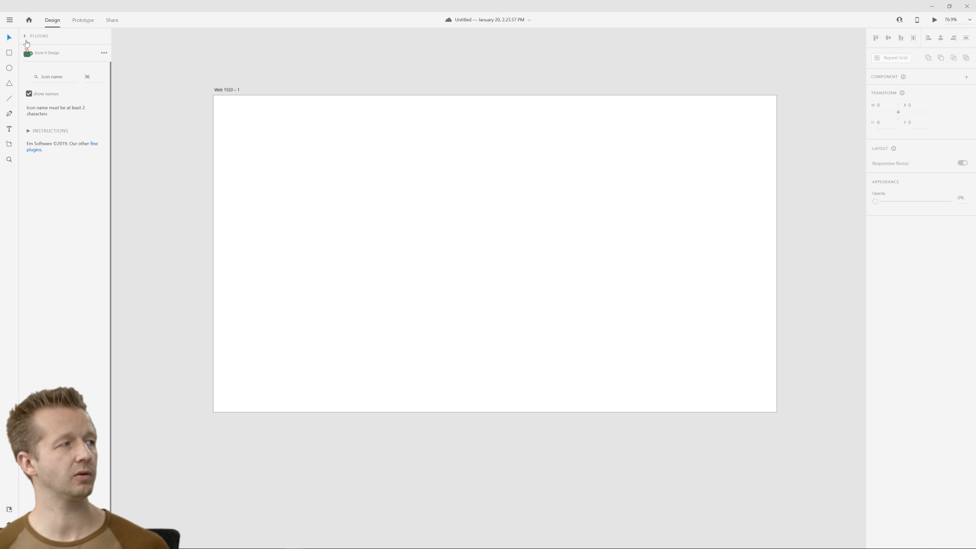
# Review the document assets, the artboard's layers and the plugins in turn.
pyautogui.click(9, 510)
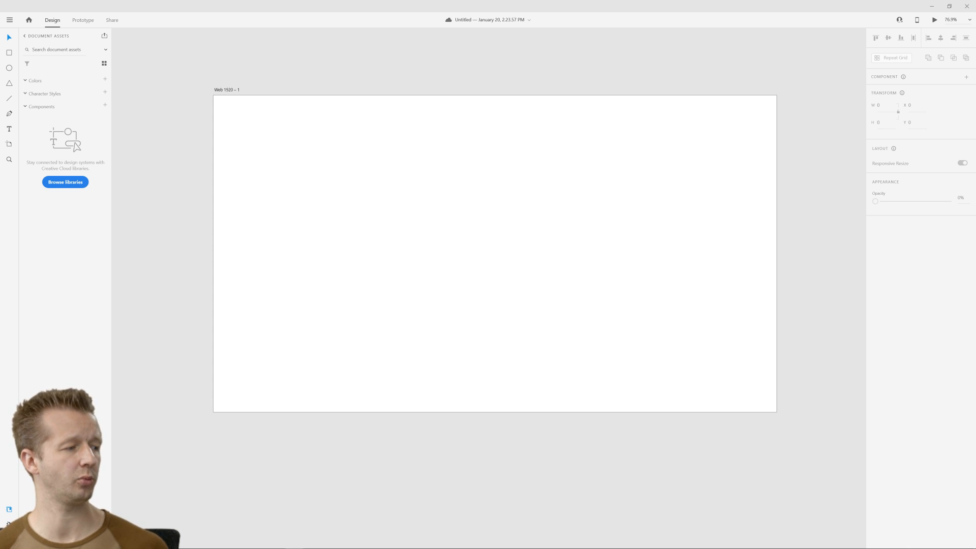
pyautogui.click(9, 524)
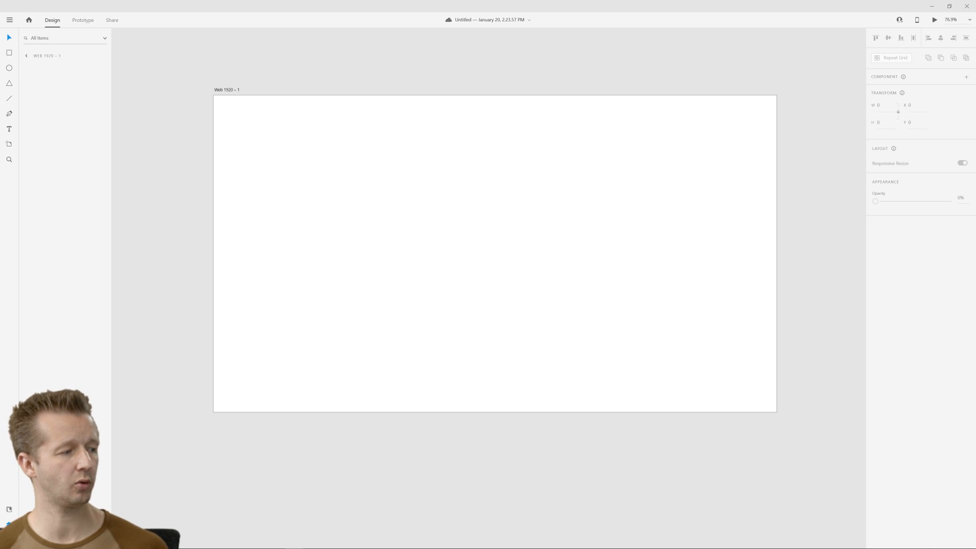
pyautogui.hotkey('ctrl', 'shift', 'p')
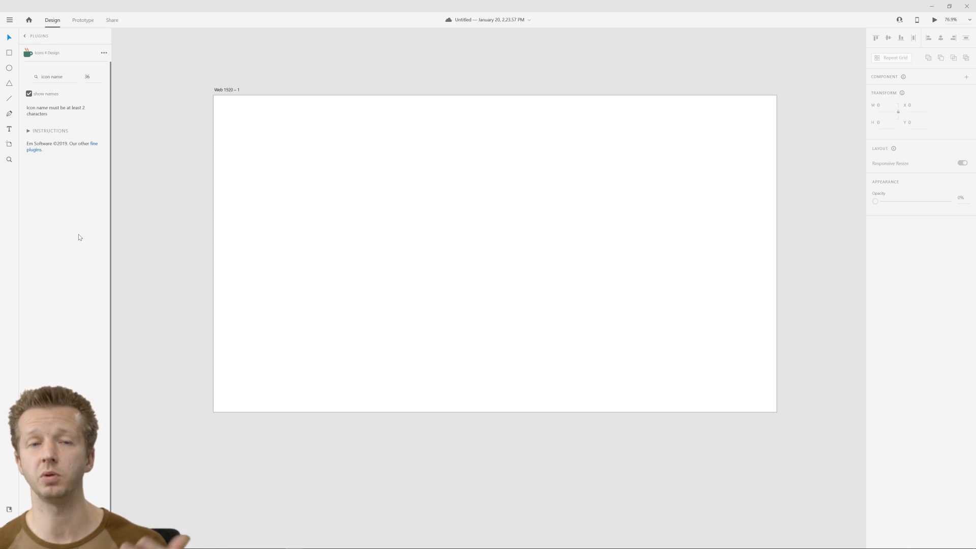
# Select the whole Web 1920 artboard with a marquee and deselect it.
pyautogui.moveTo(153, 51); pyautogui.dragTo(840, 483)
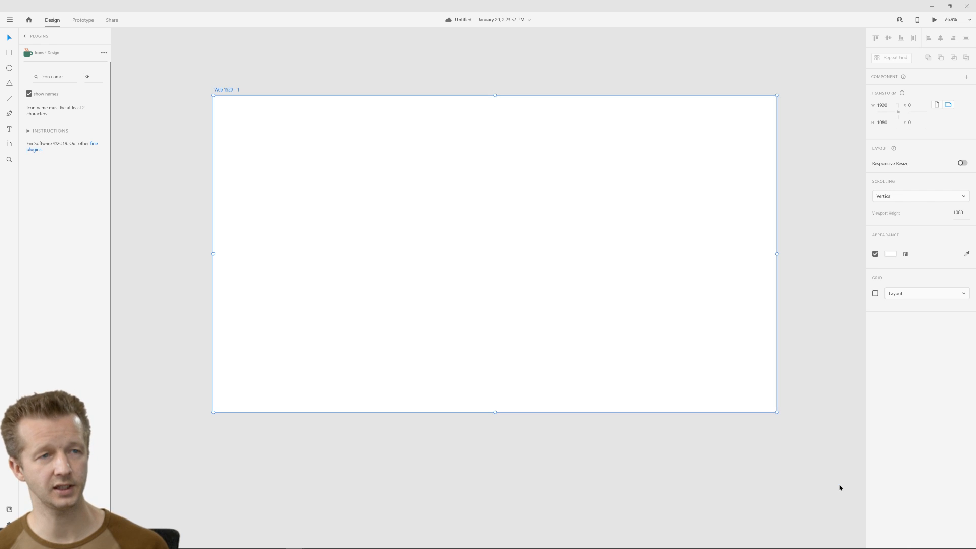
pyautogui.click(839, 488)
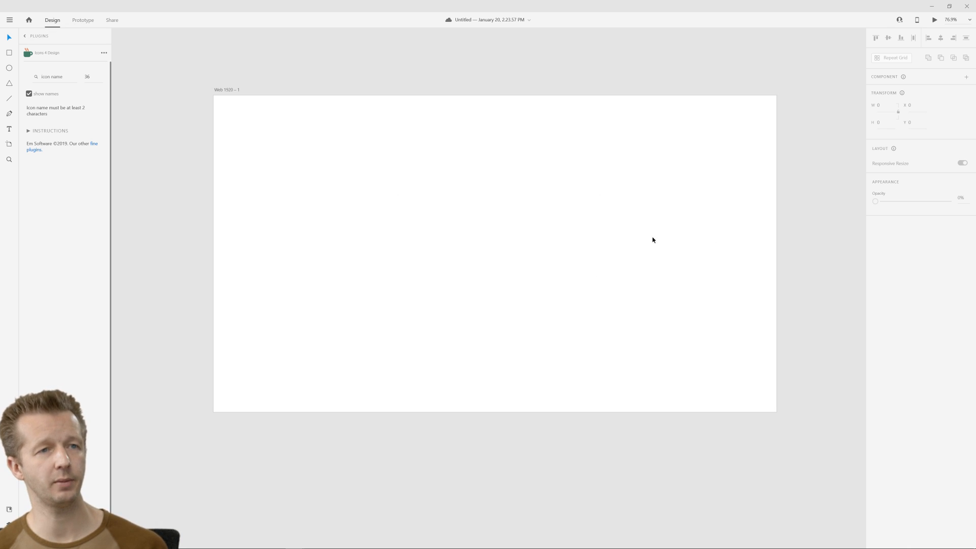
# Switch to Prototype mode and examine the artboard's interaction settings.
pyautogui.hotkey('alt', '2')
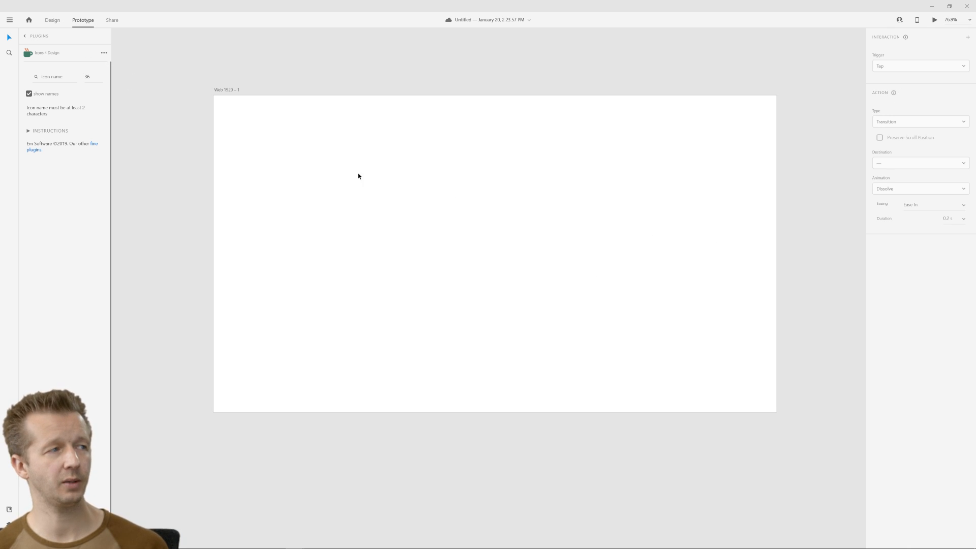
pyautogui.click(357, 176)
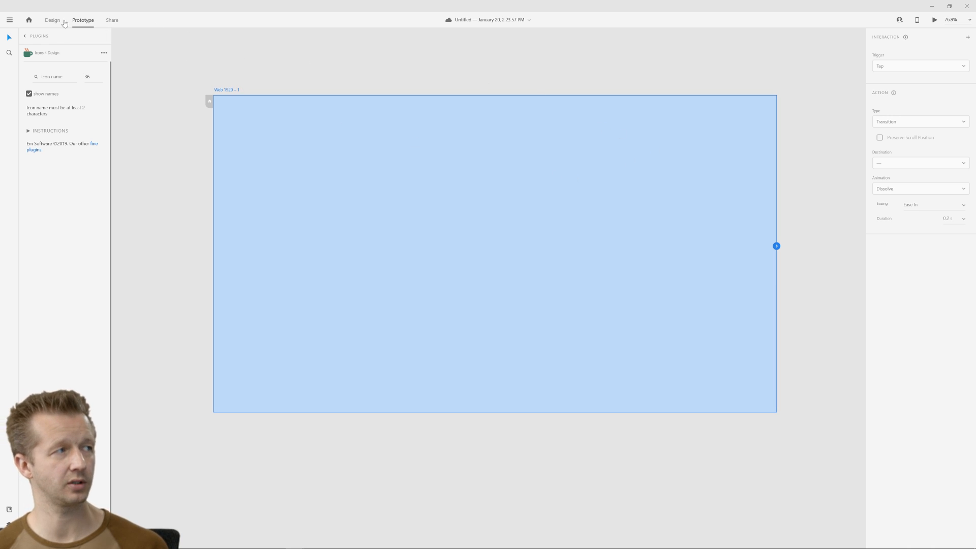
# Review the view setting options for sharing a link in Share mode and return to Design mode.
pyautogui.click(113, 20)
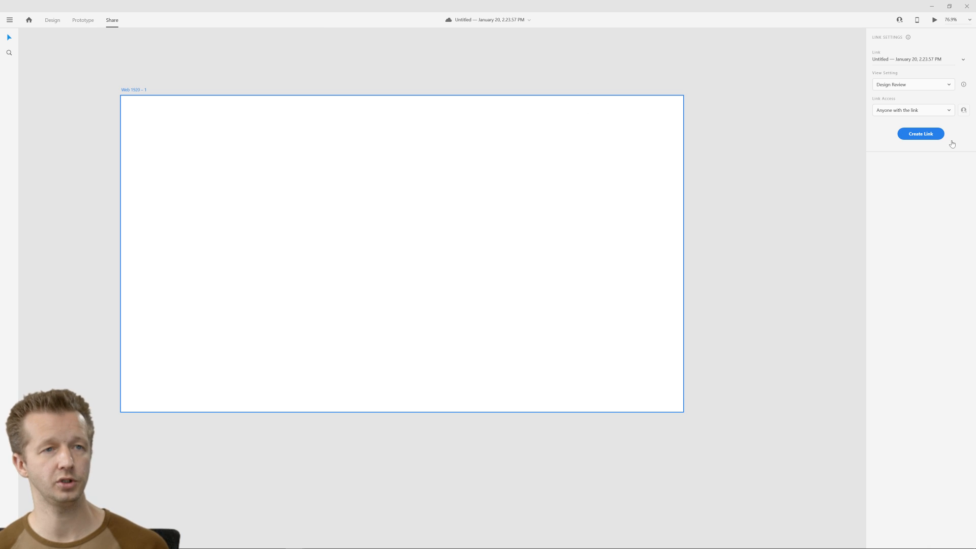
pyautogui.click(922, 84)
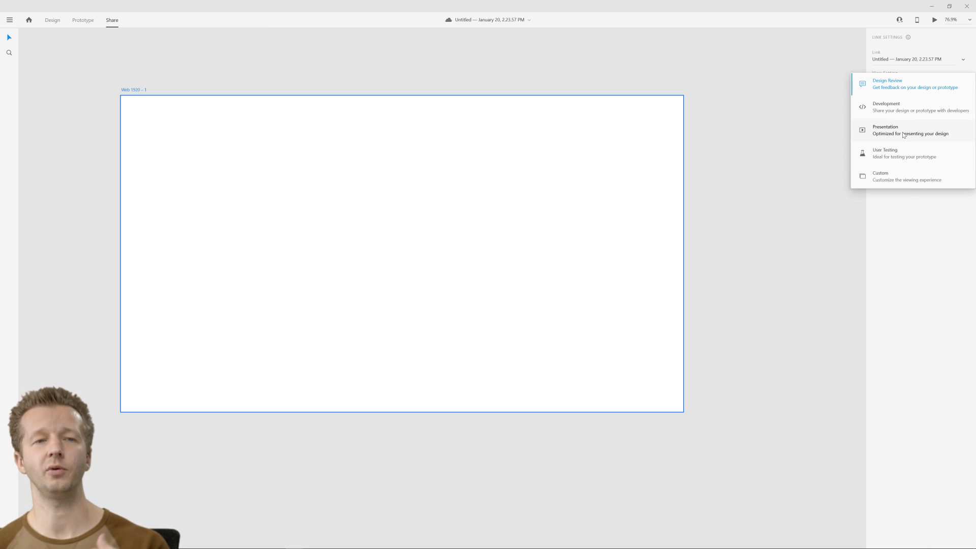
pyautogui.click(917, 279)
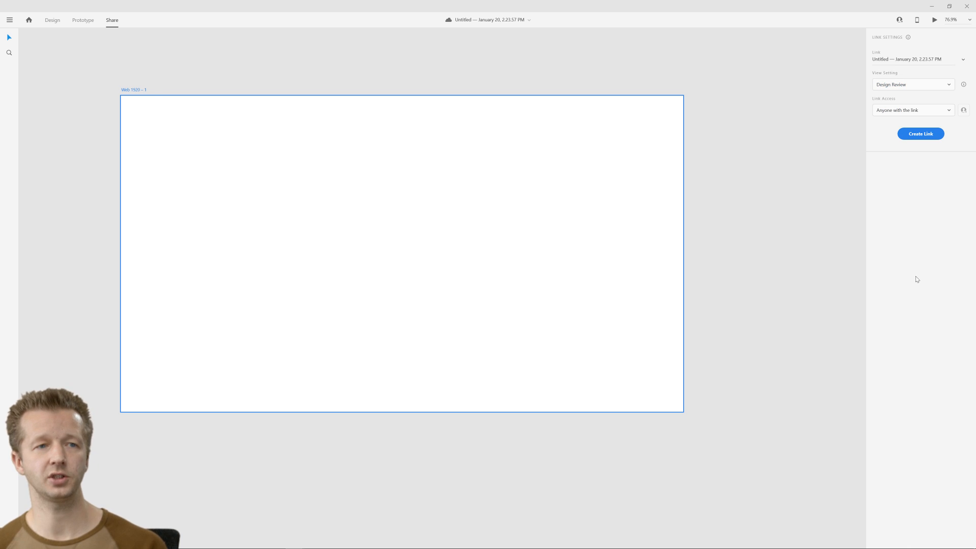
pyautogui.click(54, 21)
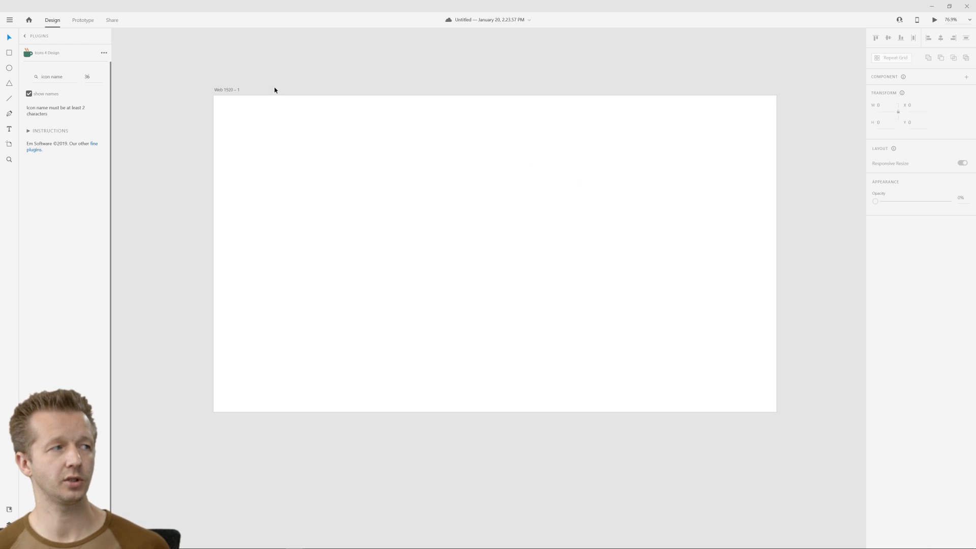
# Set the Web 1920 artboard's fill to the light grey #F2F2F2.
pyautogui.click(227, 90)
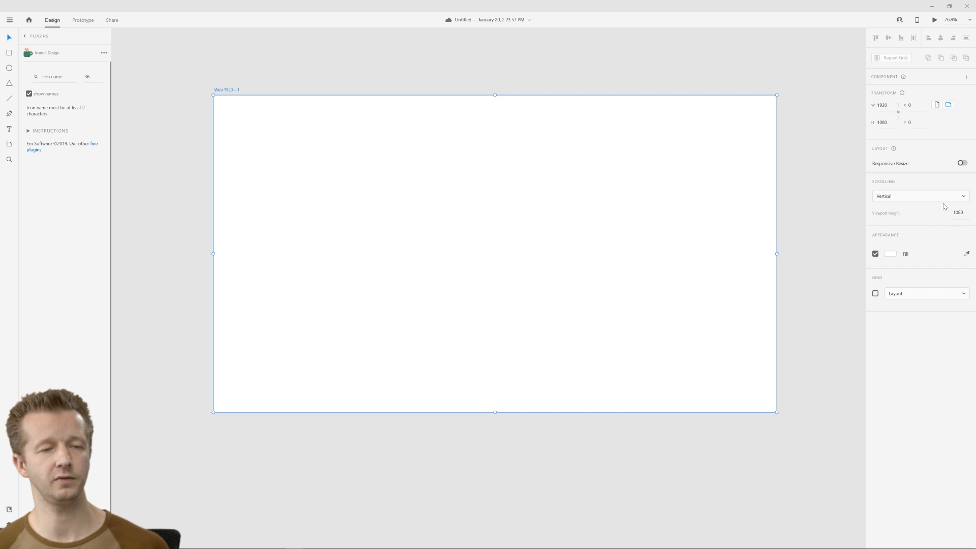
pyautogui.click(892, 255)
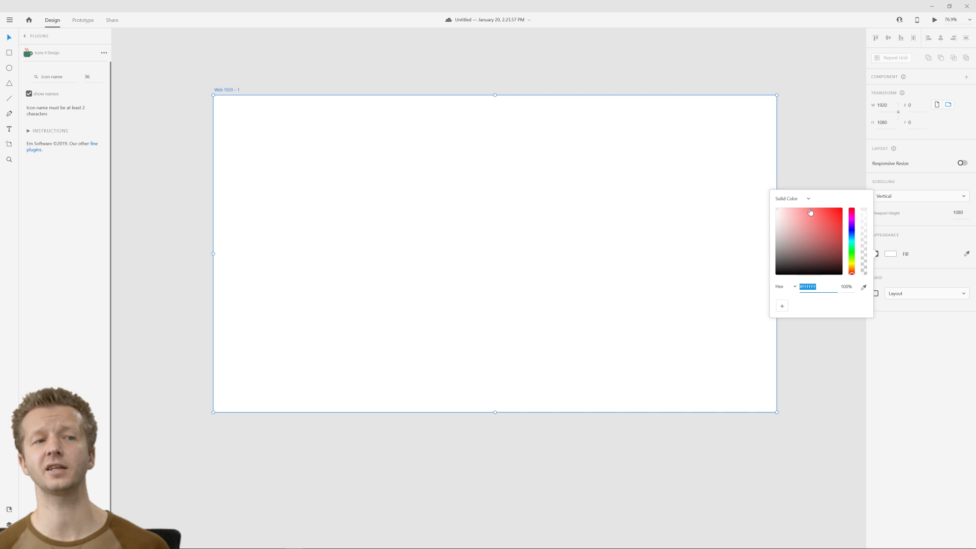
pyautogui.click(776, 213)
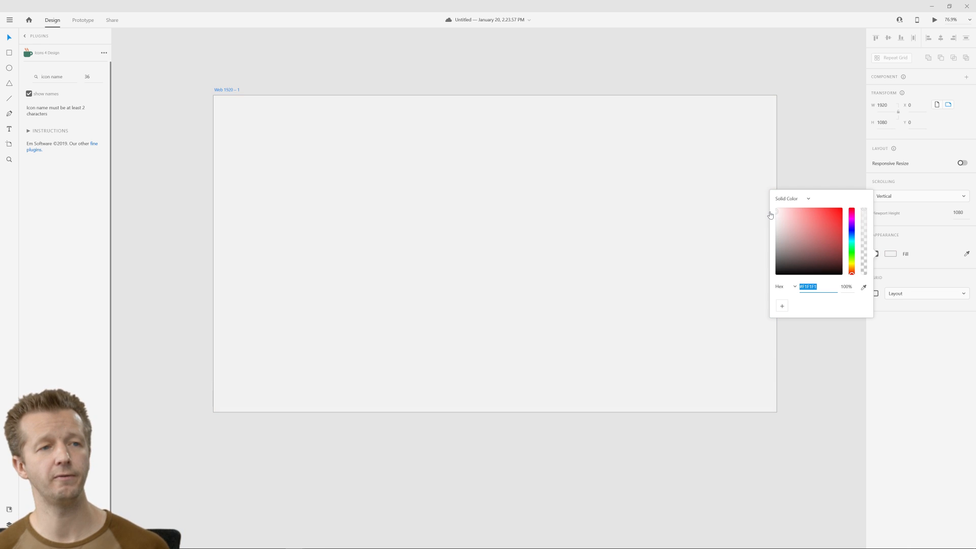
pyautogui.click(825, 286)
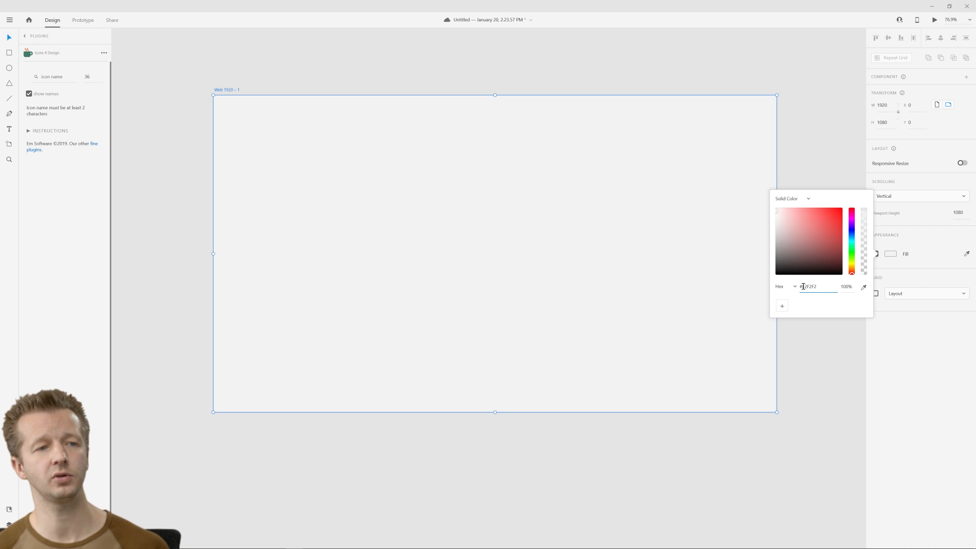
pyautogui.moveTo(803, 286); pyautogui.dragTo(818, 286)
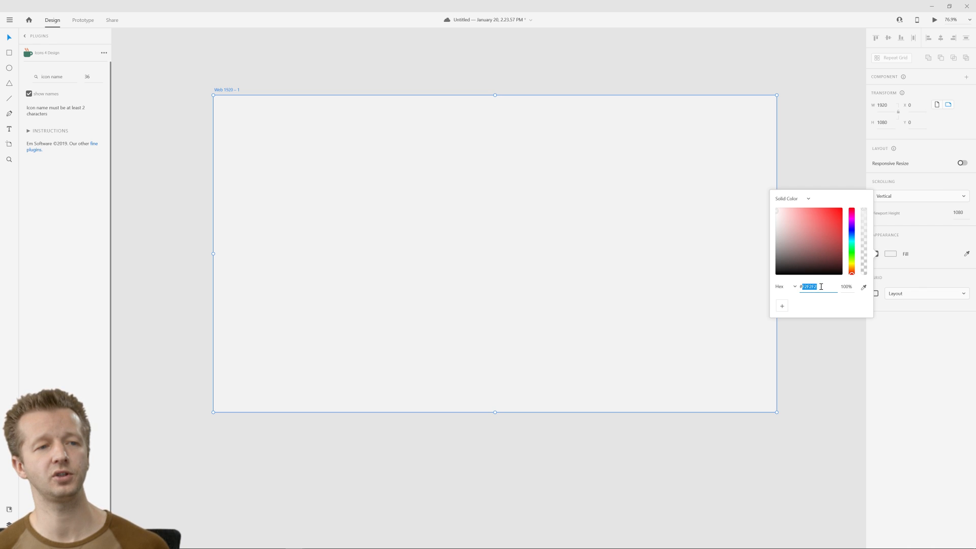
pyautogui.click(821, 287)
pyautogui.click(916, 350)
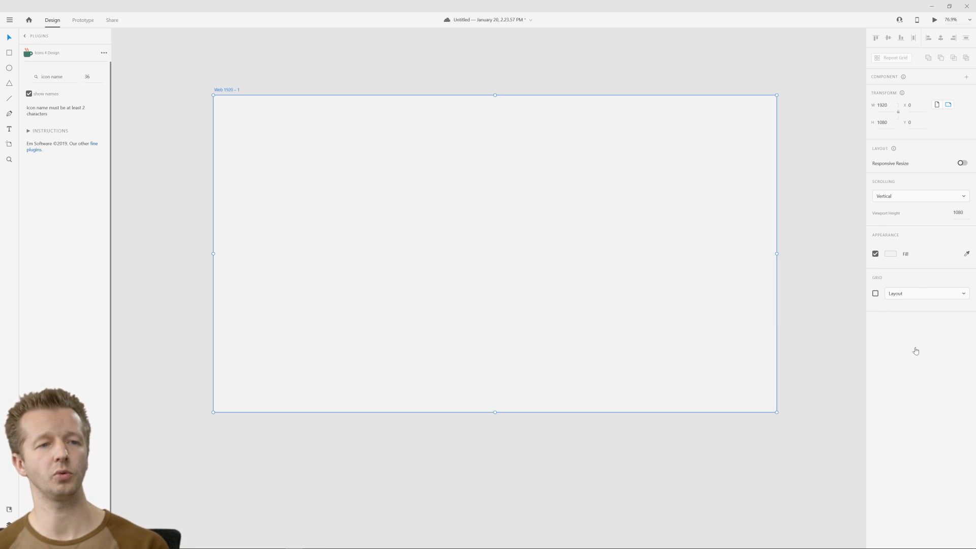
pyautogui.click(151, 47)
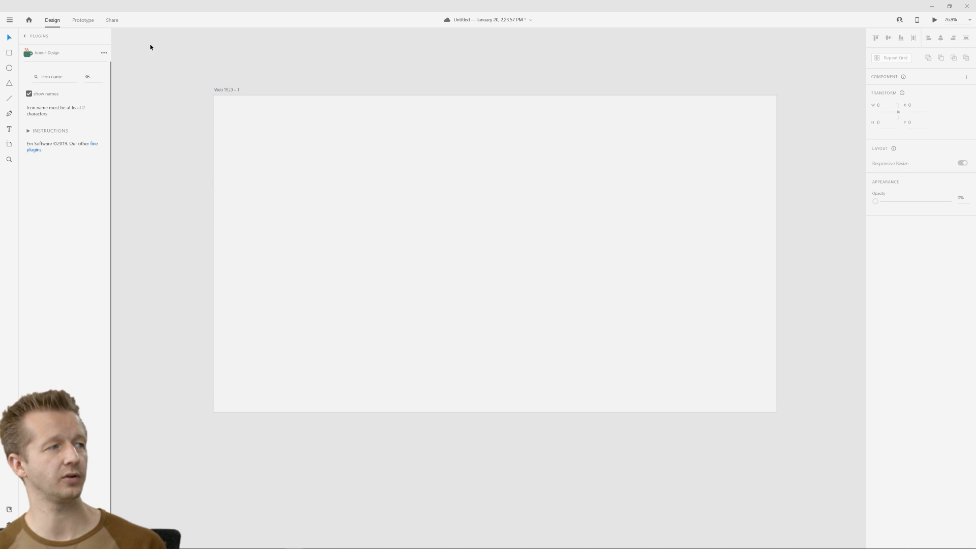
pyautogui.click(381, 195)
pyautogui.moveTo(461, 172); pyautogui.dragTo(466, 196)
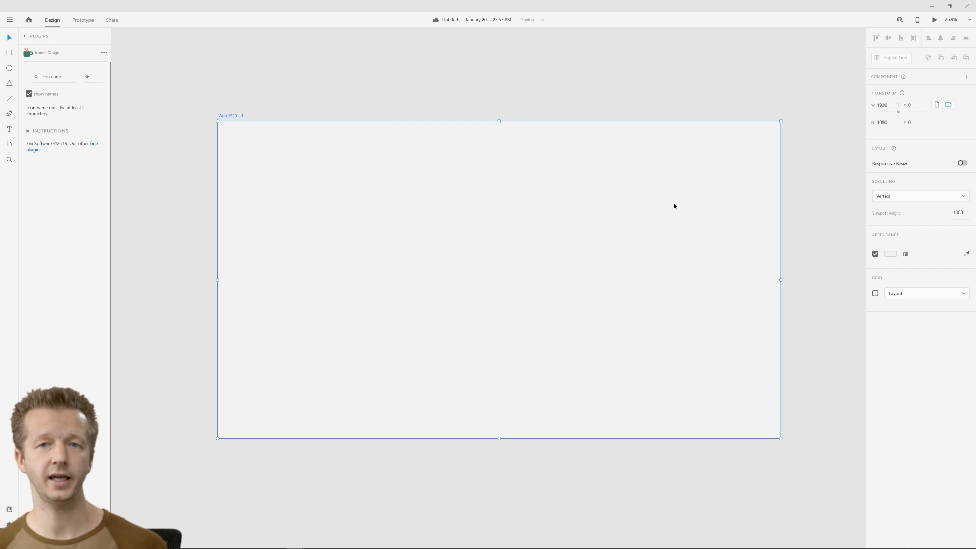
pyautogui.click(687, 116)
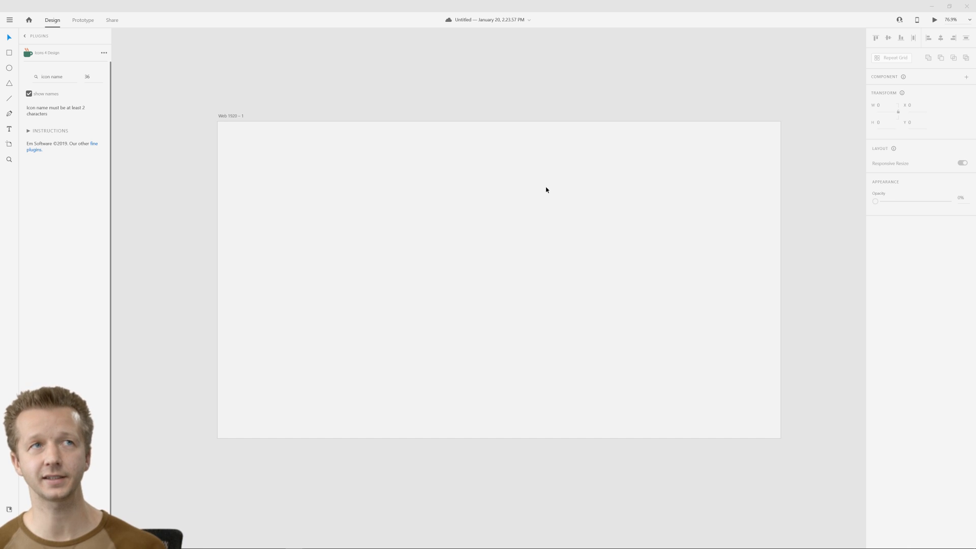
pyautogui.click(533, 221)
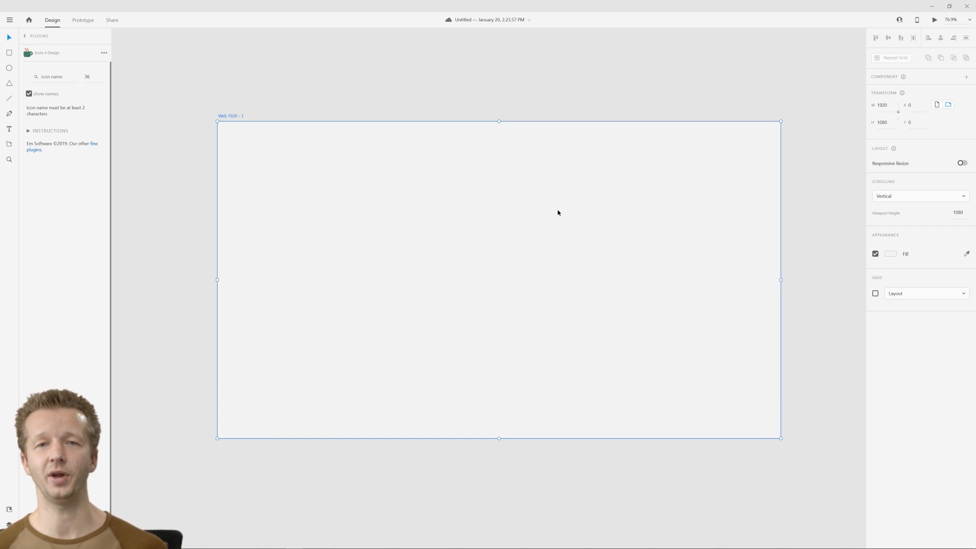
pyautogui.click(309, 94)
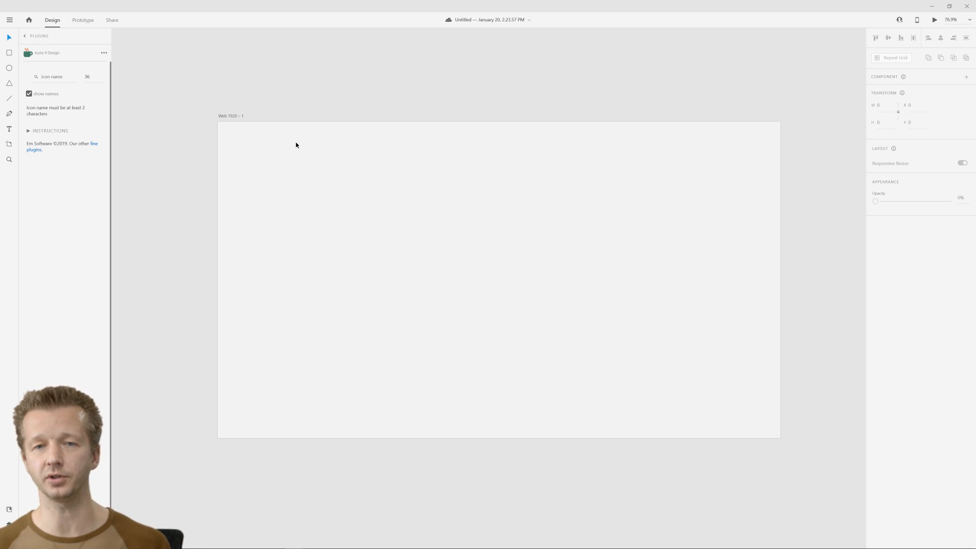
pyautogui.click(311, 167)
pyautogui.click(176, 129)
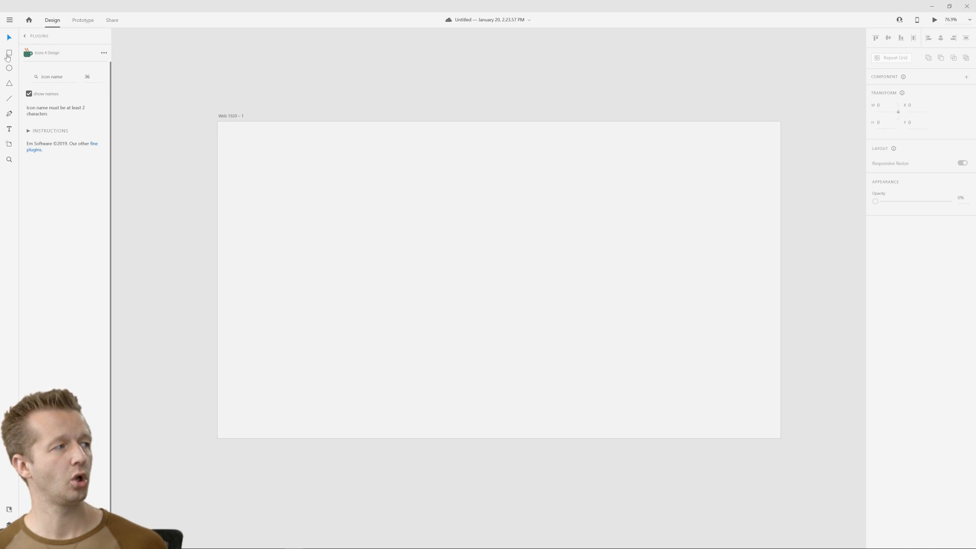
# Draw a header rectangle across the artboard's full 1920 width along its upper edge, about 84 high.
pyautogui.click(9, 53)
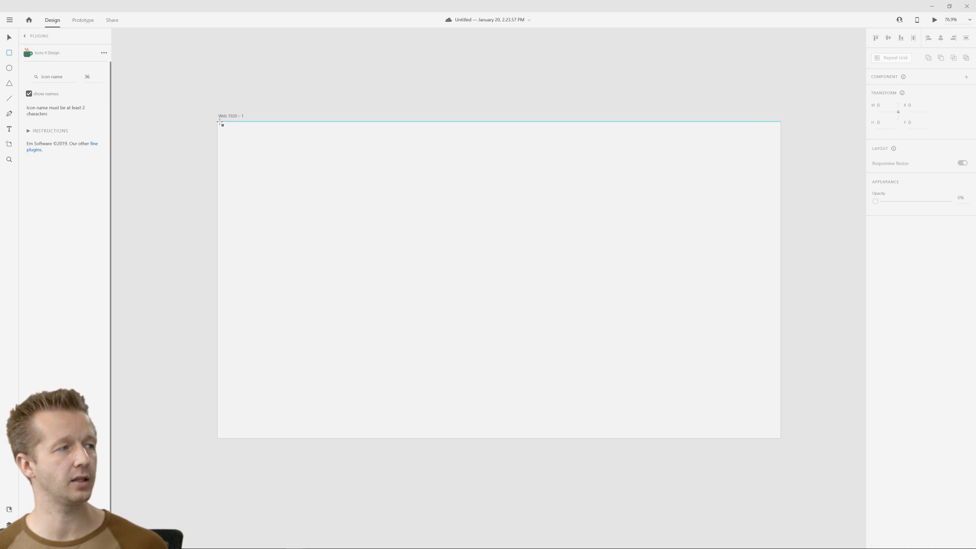
pyautogui.moveTo(218, 122); pyautogui.dragTo(533, 222)
pyautogui.moveTo(588, 210); pyautogui.dragTo(781, 148)
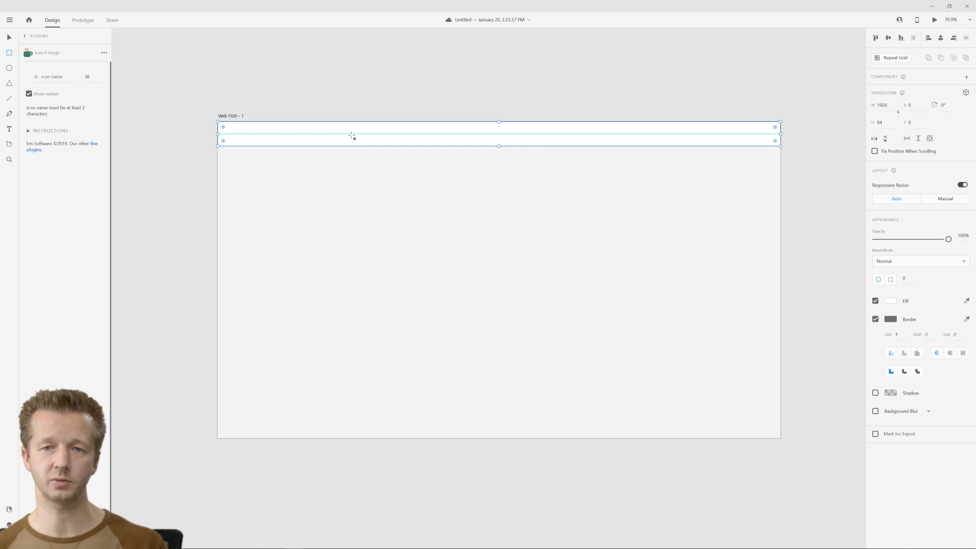
pyautogui.click(9, 37)
pyautogui.click(451, 159)
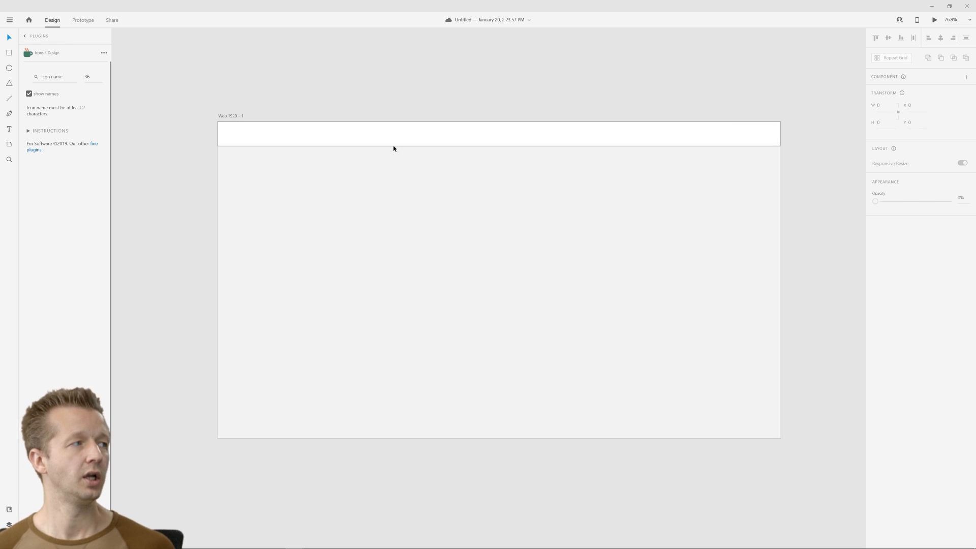
# Remove the header rectangle's border and stretch its height to about 89.
pyautogui.click(346, 130)
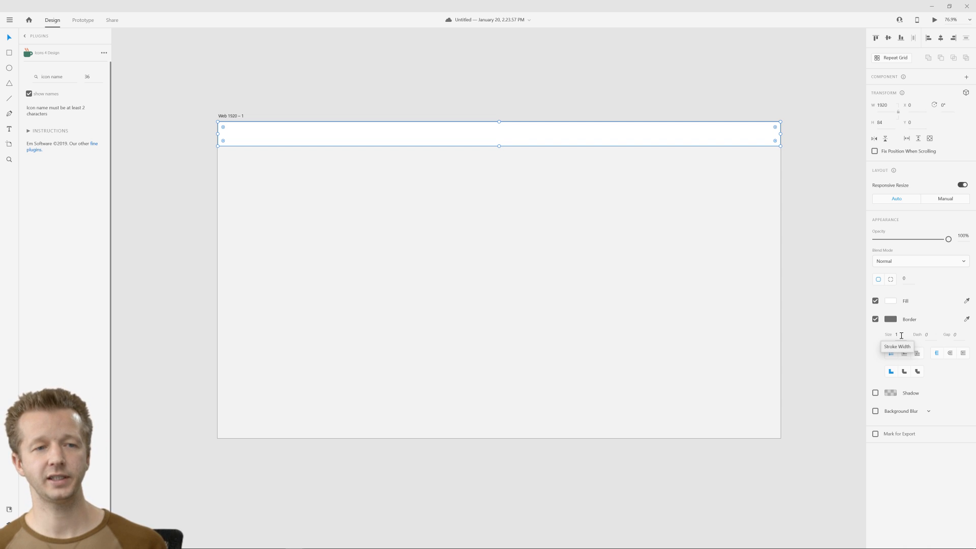
pyautogui.click(875, 320)
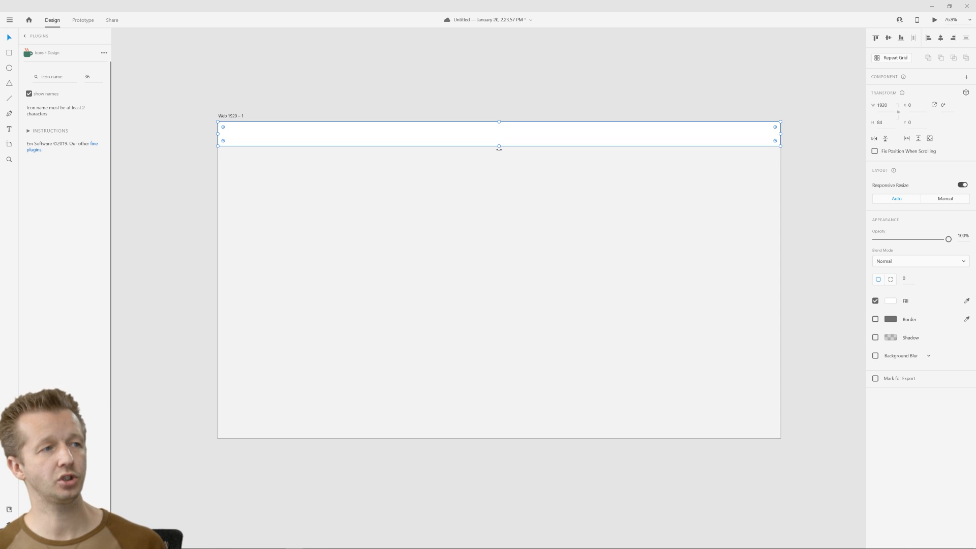
pyautogui.moveTo(499, 147); pyautogui.dragTo(497, 148)
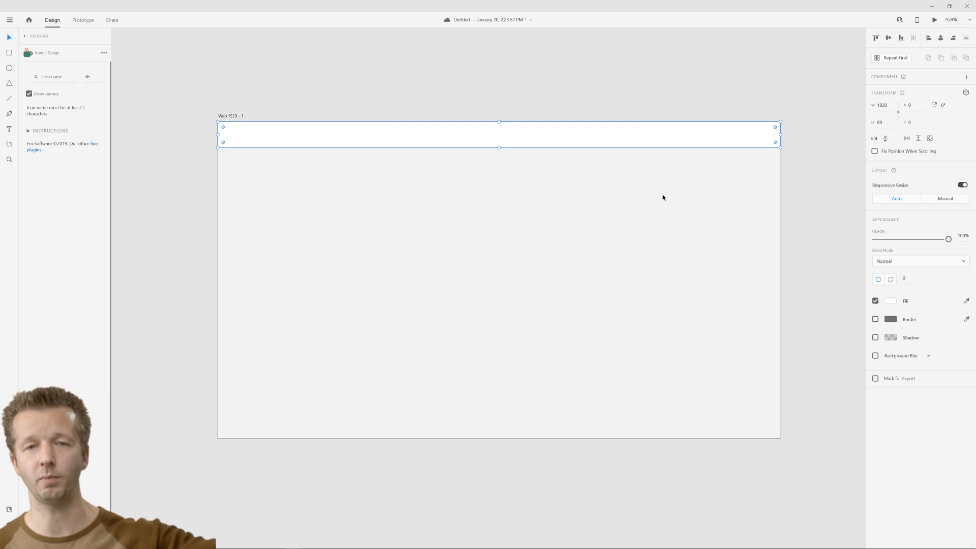
pyautogui.click(634, 215)
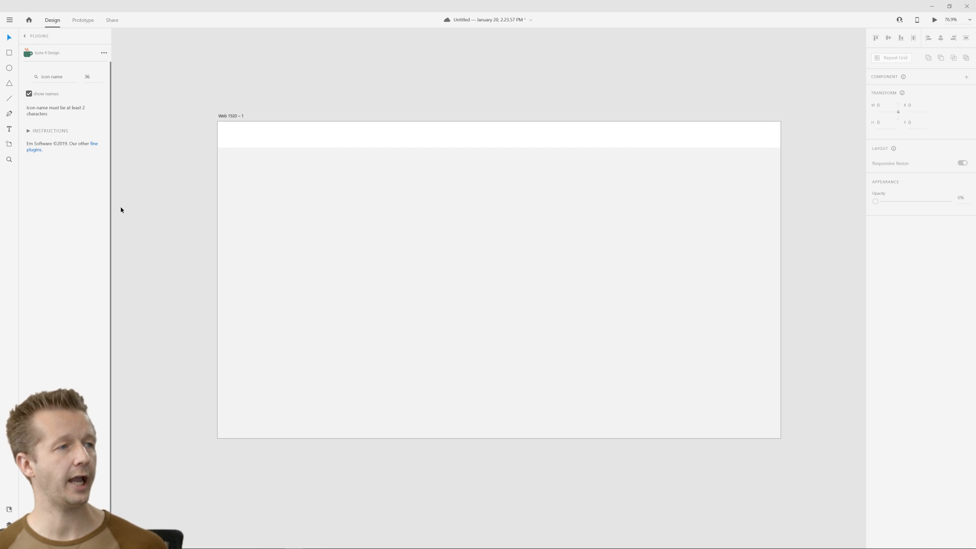
# Rename the artboard Home and show its layout grid.
pyautogui.click(222, 116)
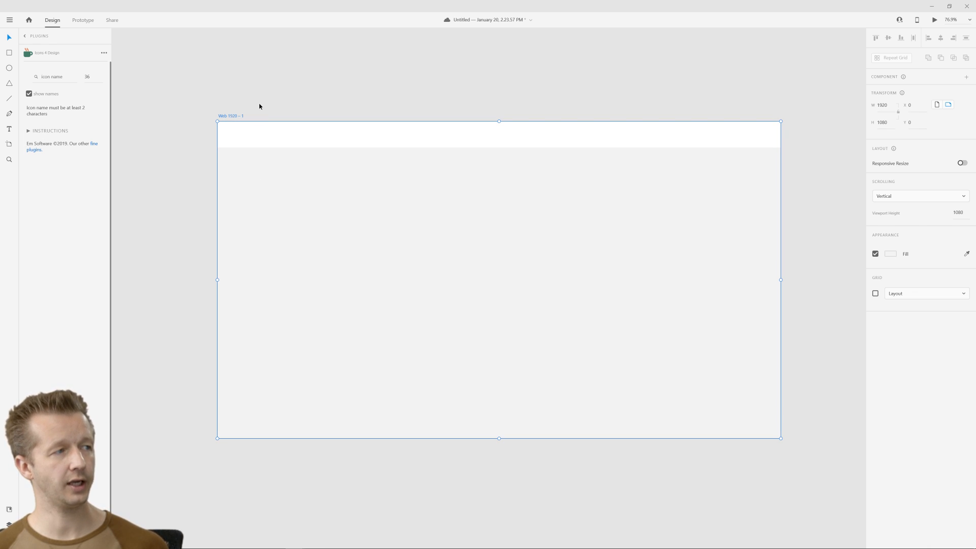
pyautogui.doubleClick(230, 116)
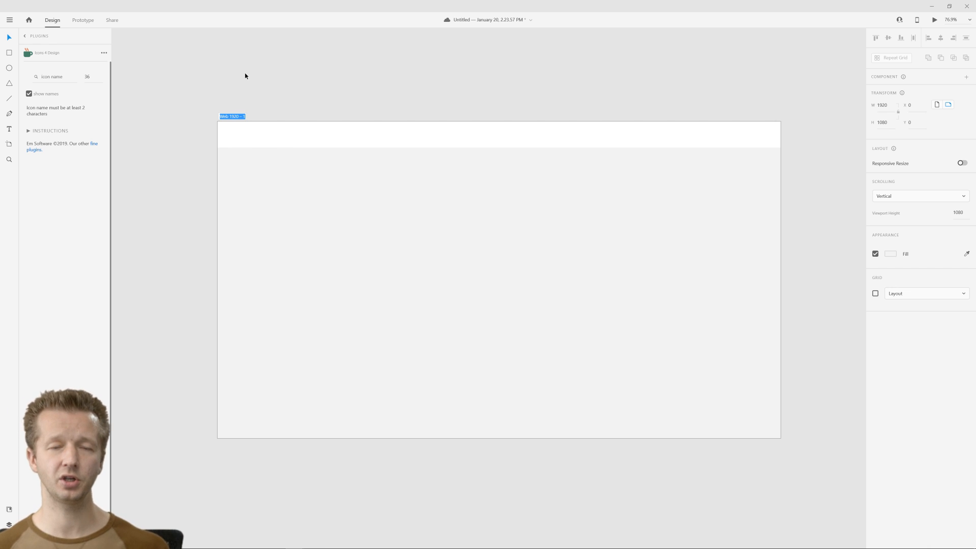
pyautogui.write('Home')
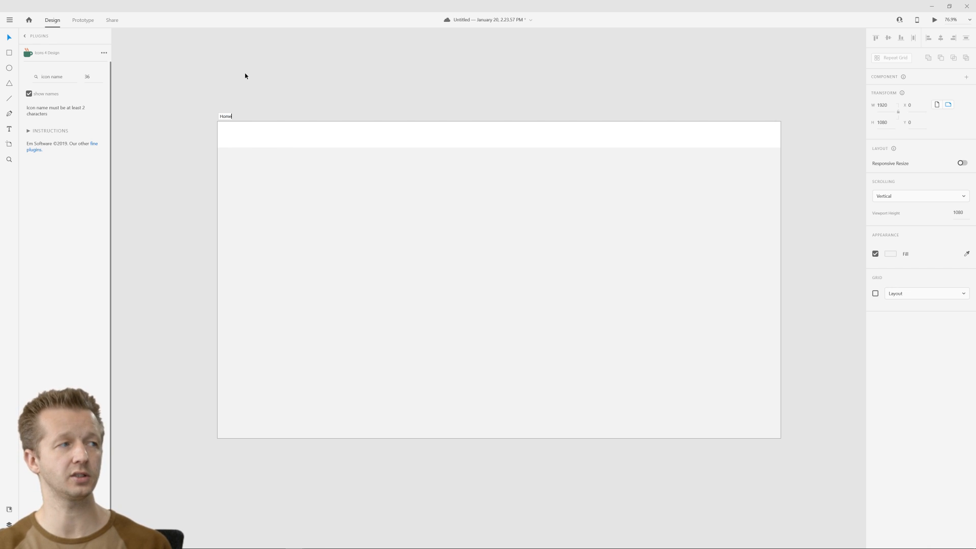
pyautogui.press('Return')
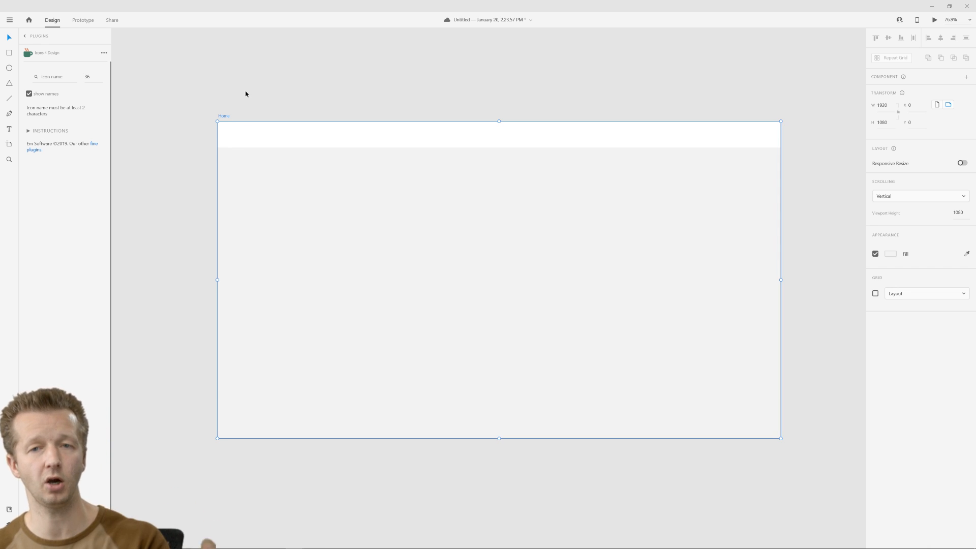
pyautogui.click(875, 293)
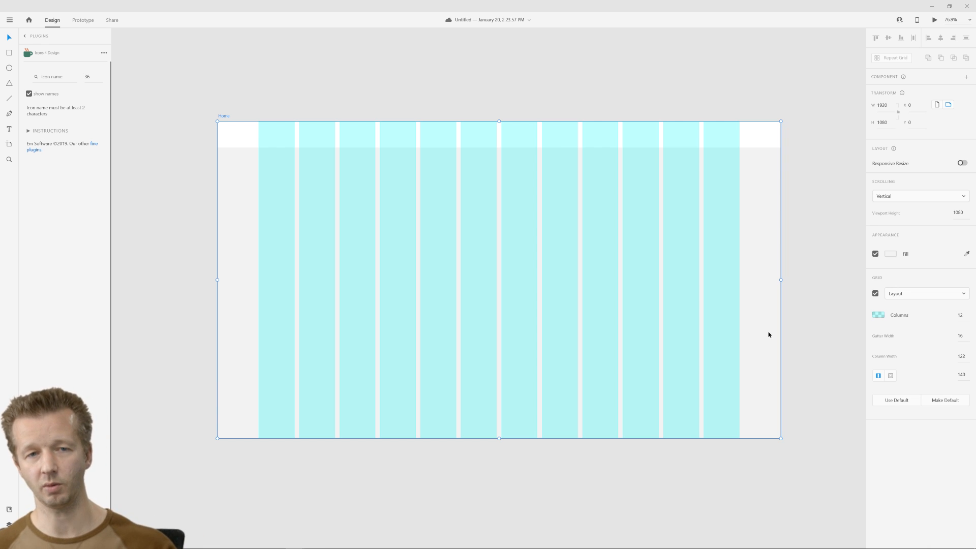
pyautogui.click(193, 192)
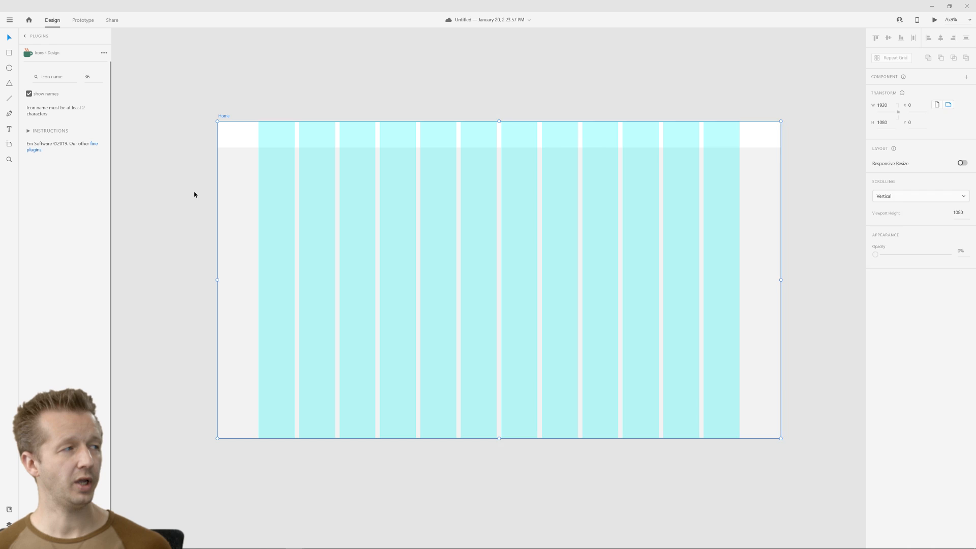
# Add the text RememberThat in the header bar, starting at the first grid column's left edge.
pyautogui.press('t')
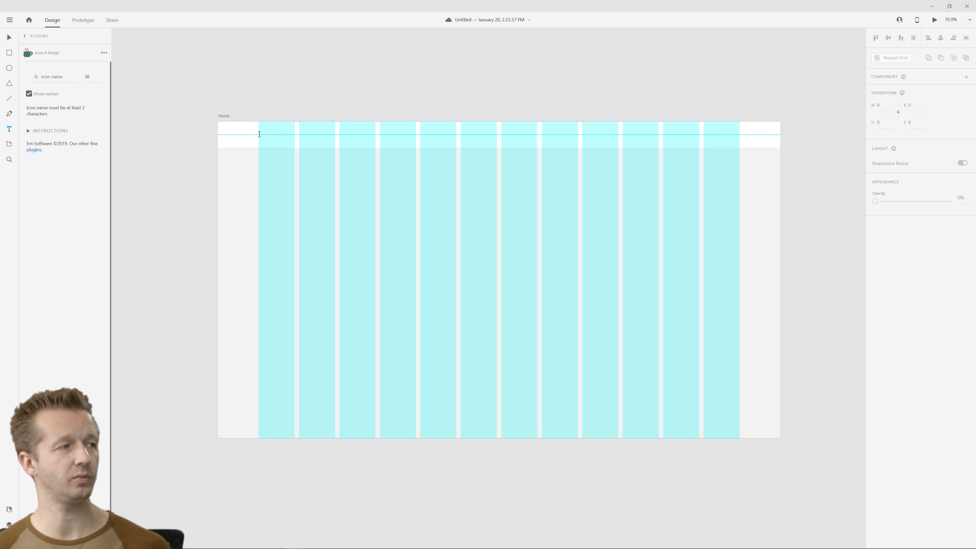
pyautogui.click(259, 134)
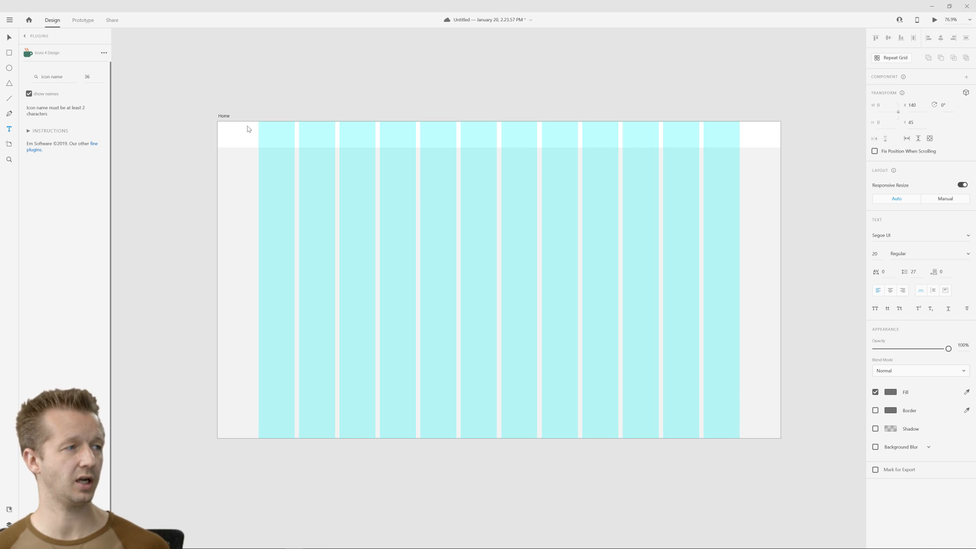
pyautogui.write('RememberThat')
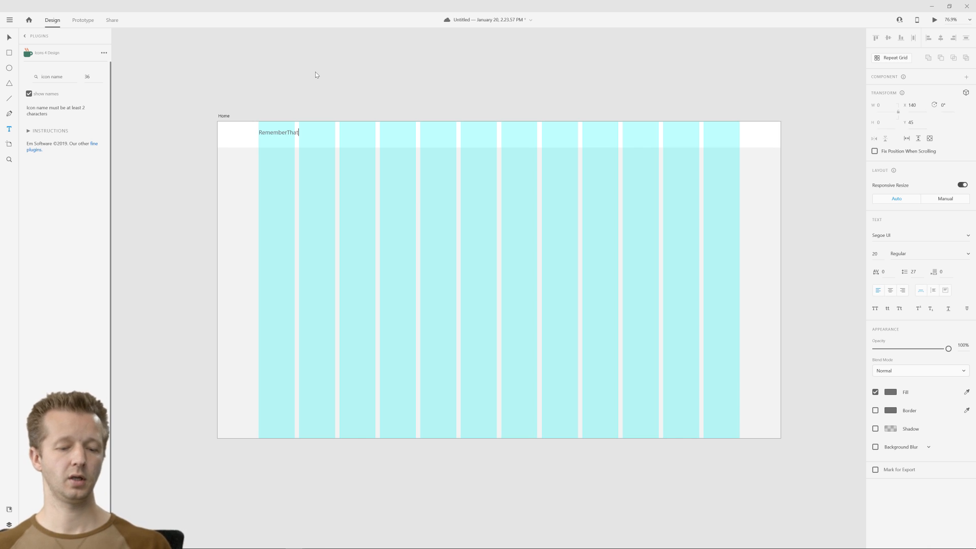
pyautogui.press('Escape')
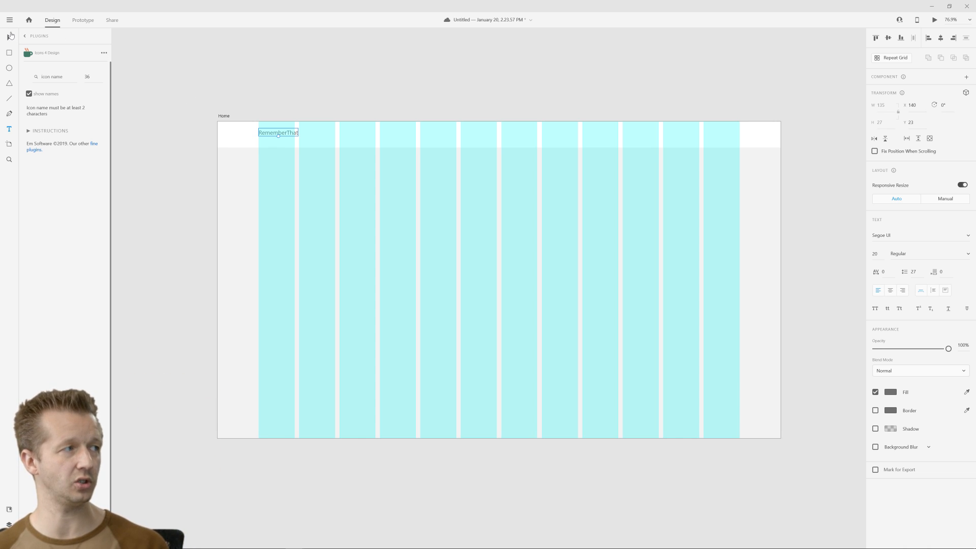
# Nudge the RememberThat text down to Y 30 within the header bar.
pyautogui.press('Down')
pyautogui.press('Down')
pyautogui.press('Down')
pyautogui.press('Down')
pyautogui.press('Down')
pyautogui.press('Down')
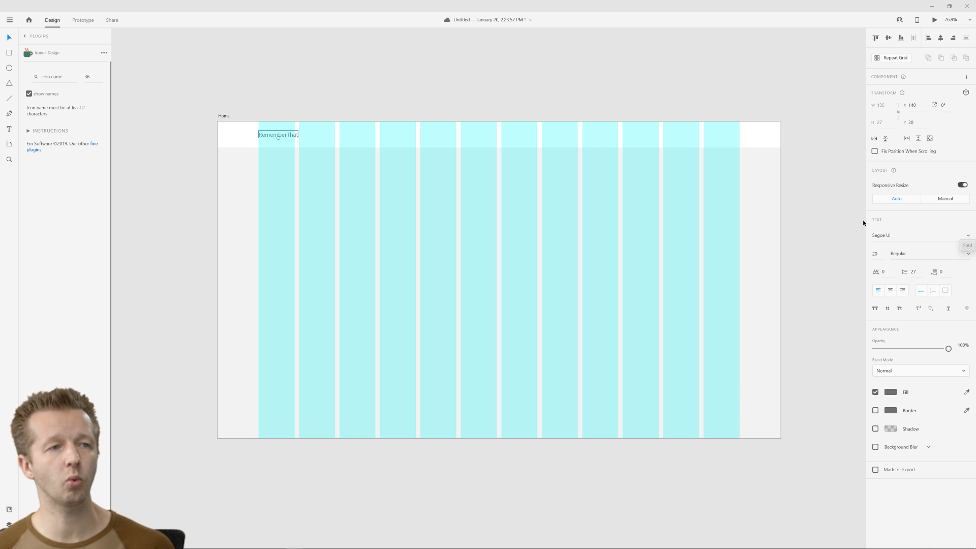
# Hide the Home artboard's layout grid and move the RememberThat text down to Y 32.
pyautogui.click(226, 116)
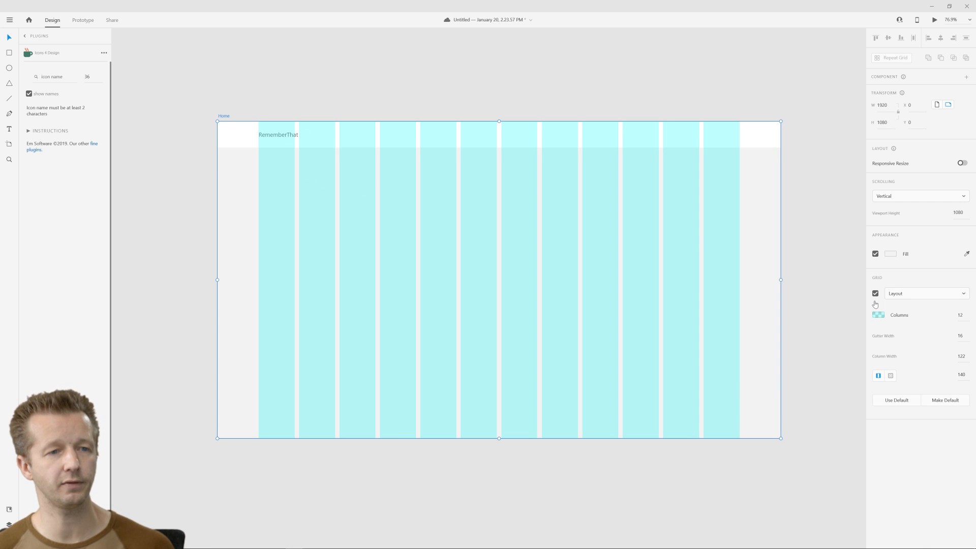
pyautogui.click(875, 294)
pyautogui.click(275, 137)
pyautogui.scroll(5, 268, 166)
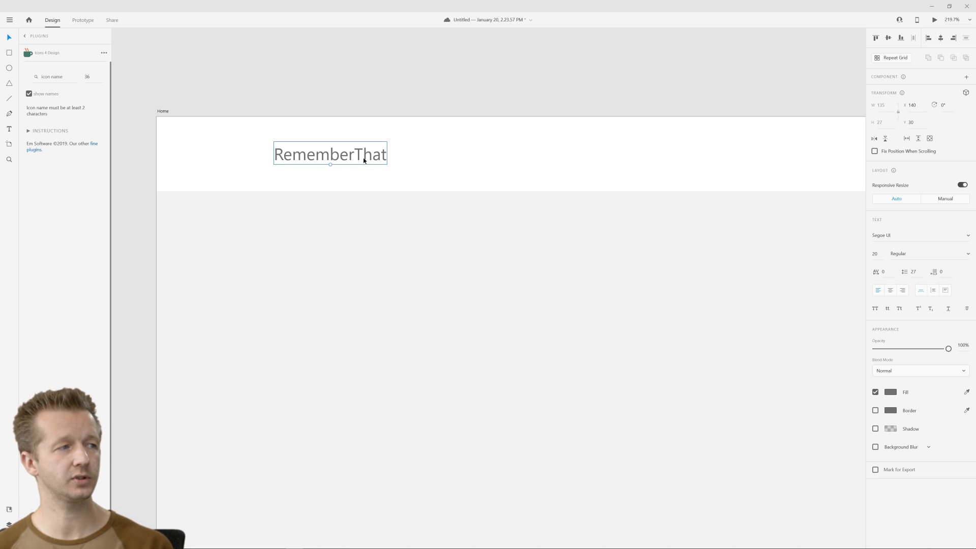
pyautogui.moveTo(364, 160); pyautogui.dragTo(364, 163)
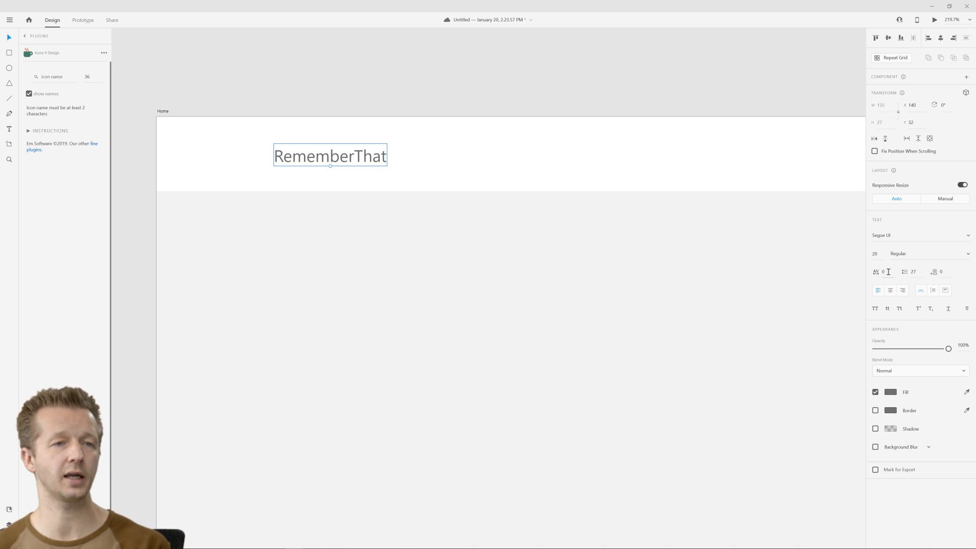
# Set the RememberThat logo text's font to Poppins in the Bold weight.
pyautogui.click(909, 238)
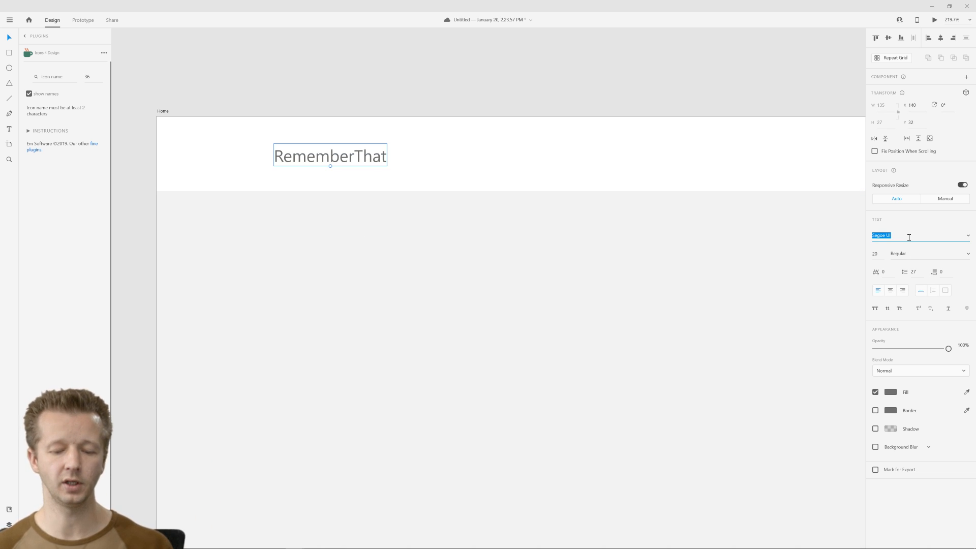
pyautogui.write('Poppins')
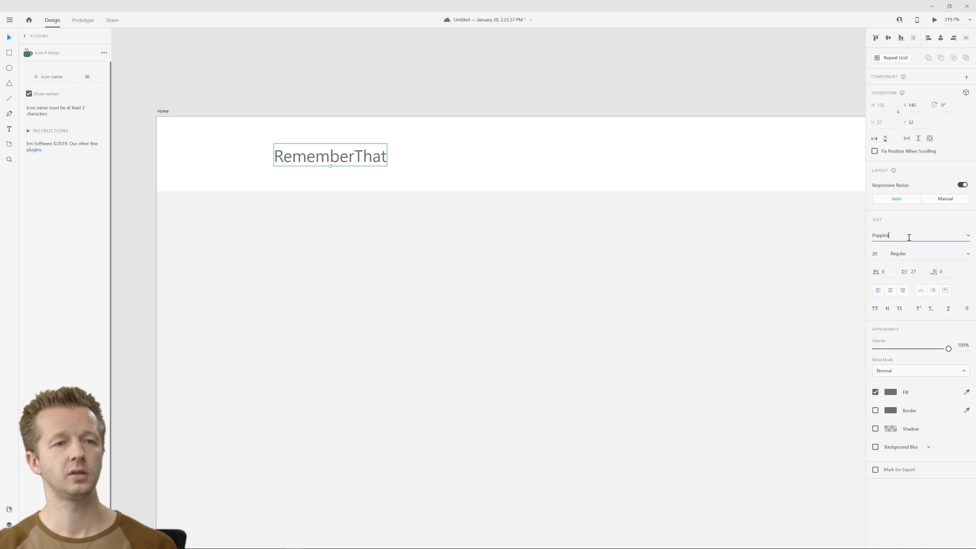
pyautogui.press('Return')
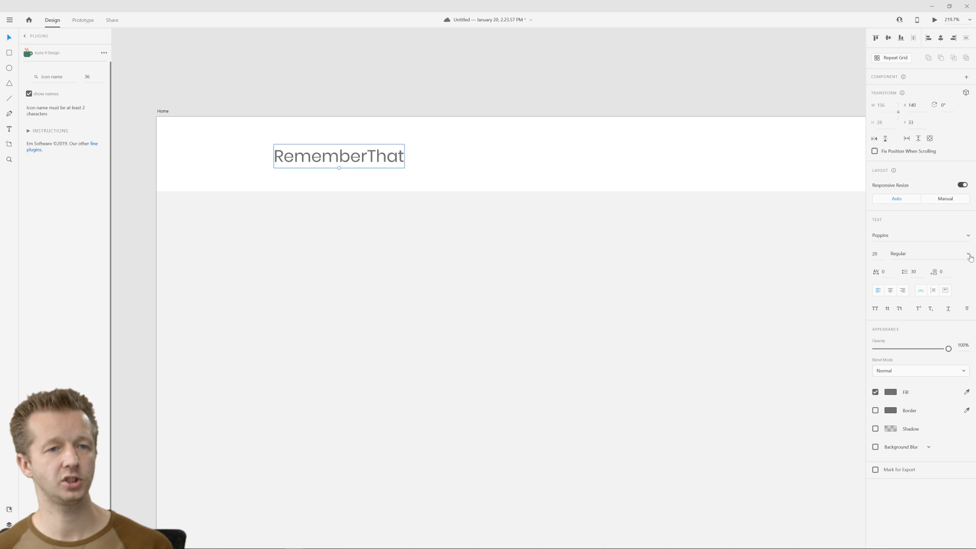
pyautogui.click(967, 254)
pyautogui.scroll(-2, 944, 314)
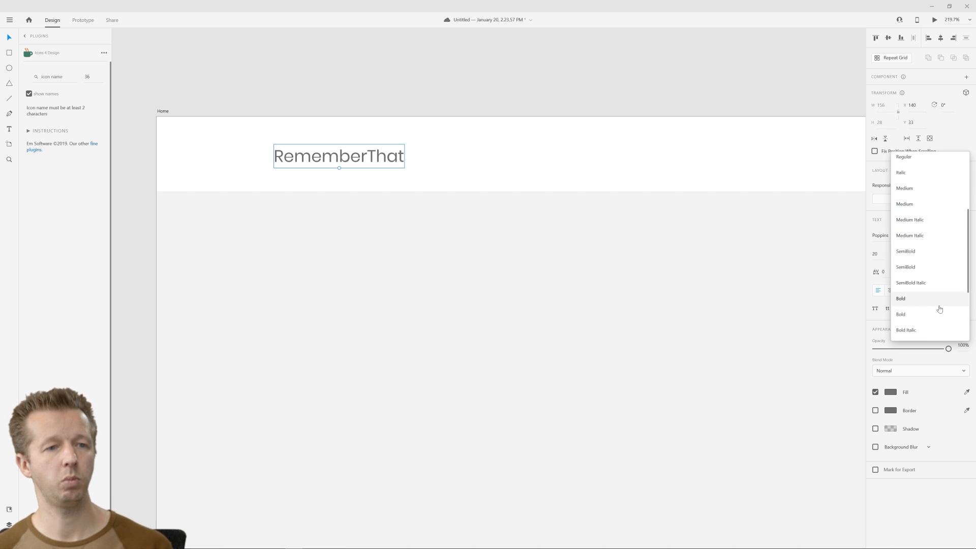
pyautogui.click(935, 305)
pyautogui.click(564, 85)
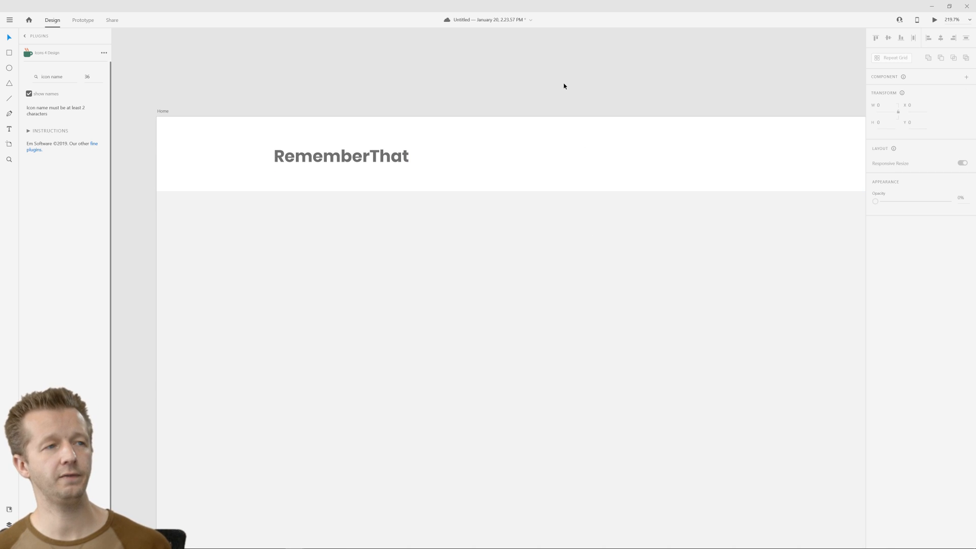
# Switch to Chrome, download the Poppins family from its Google Fonts page and open the downloaded zip archive.
pyautogui.scroll(-6, 675, 220)
pyautogui.moveTo(707, 245); pyautogui.dragTo(495, 218)
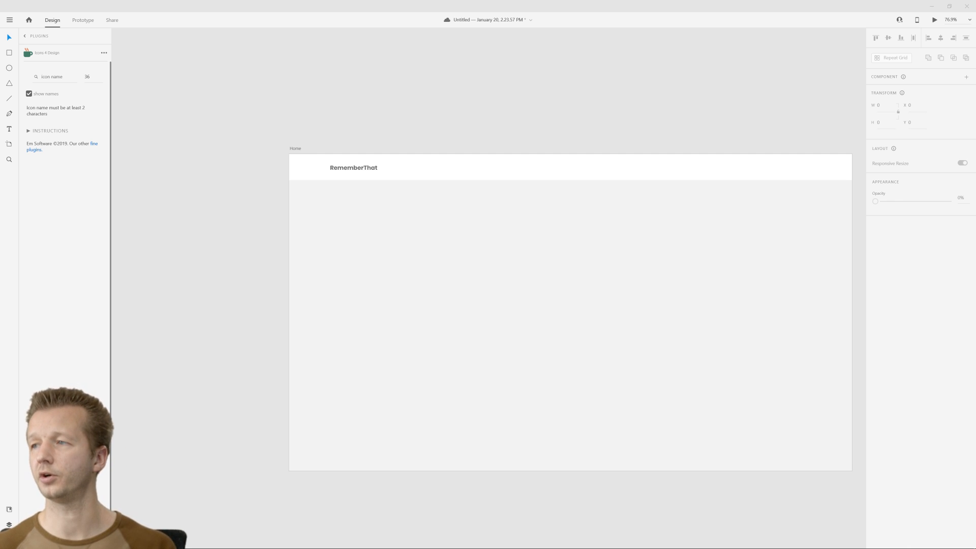
pyautogui.moveTo(975, 51); pyautogui.dragTo(392, 43)
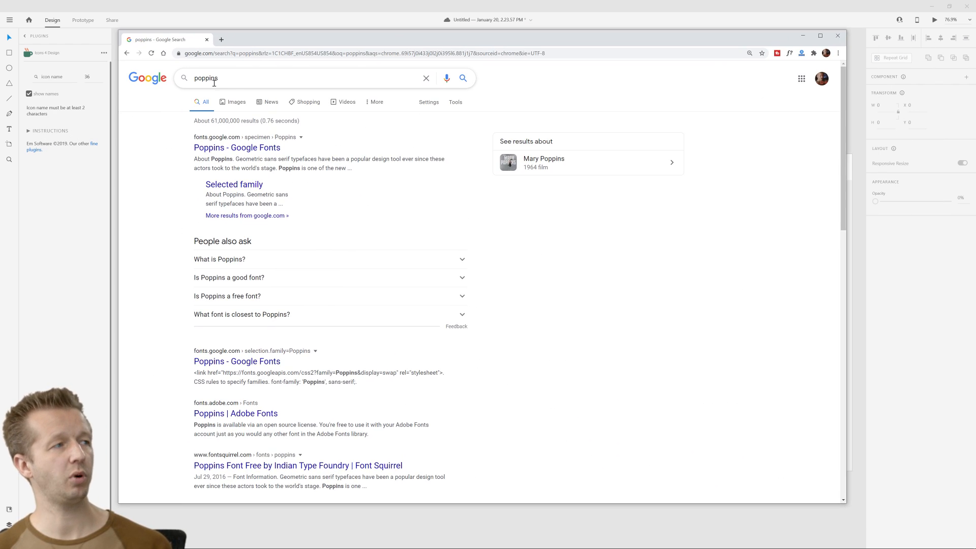
pyautogui.click(239, 148)
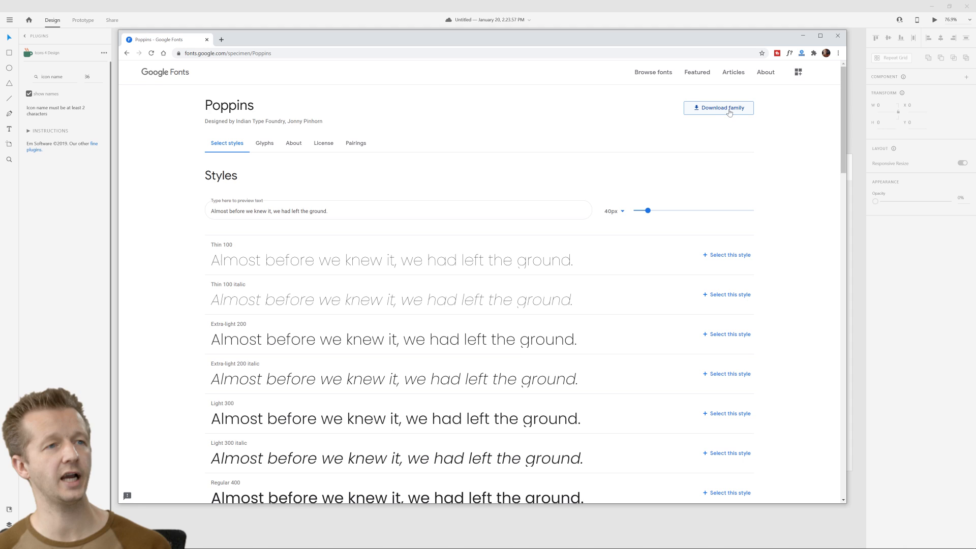
pyautogui.click(729, 113)
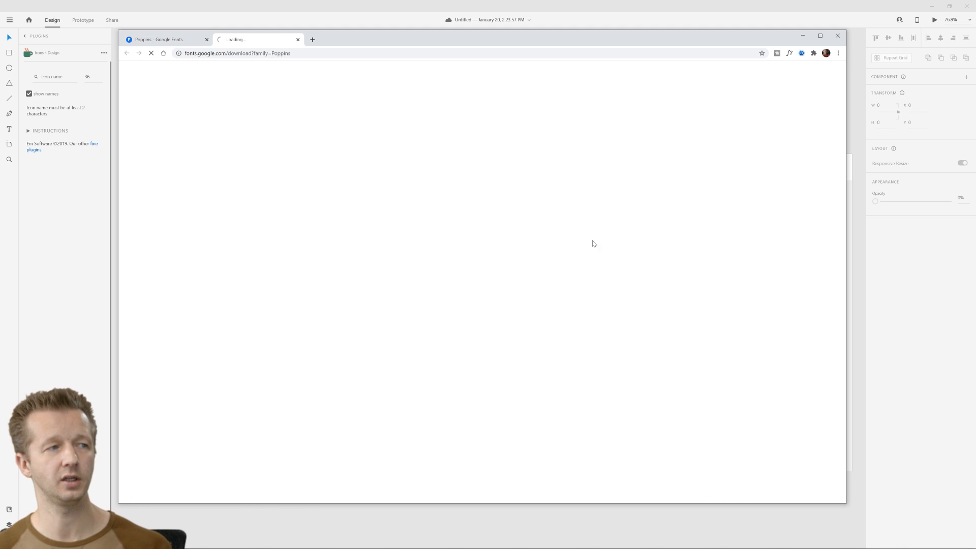
pyautogui.click(167, 490)
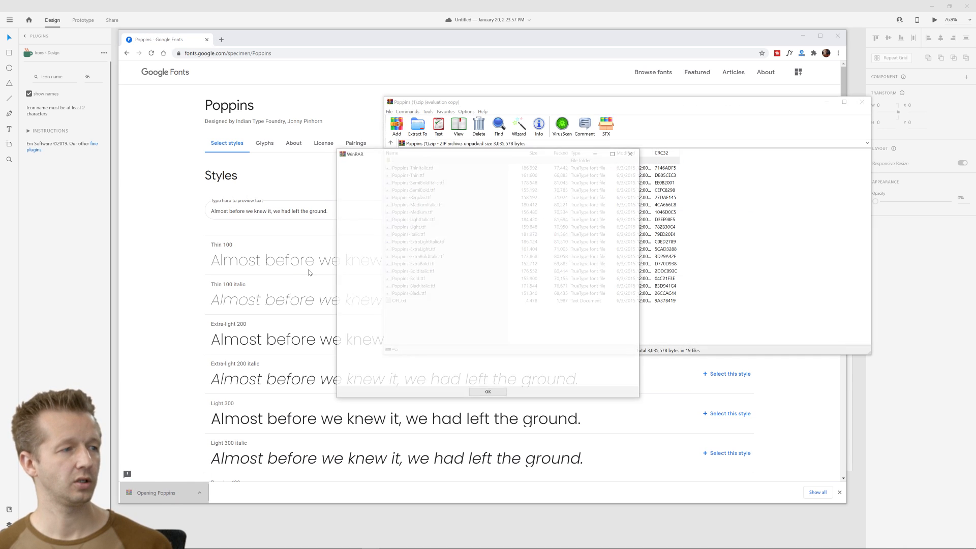
pyautogui.click(630, 153)
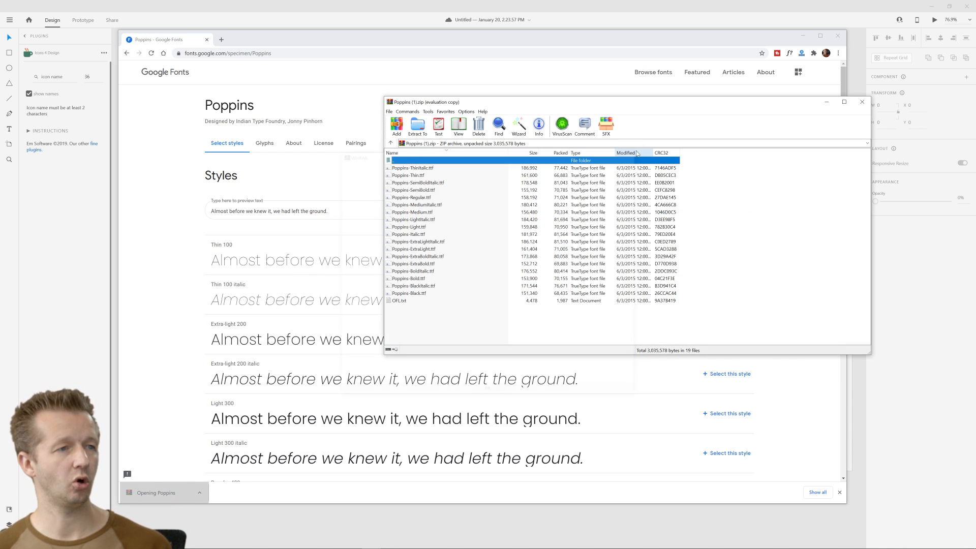
# Select the Poppins TTF files from ThinItalic to Black in the archive, and return to Adobe XD without extracting them.
pyautogui.click(422, 169)
pyautogui.keyDown('shift'); pyautogui.click(414, 294); pyautogui.keyUp('shift')
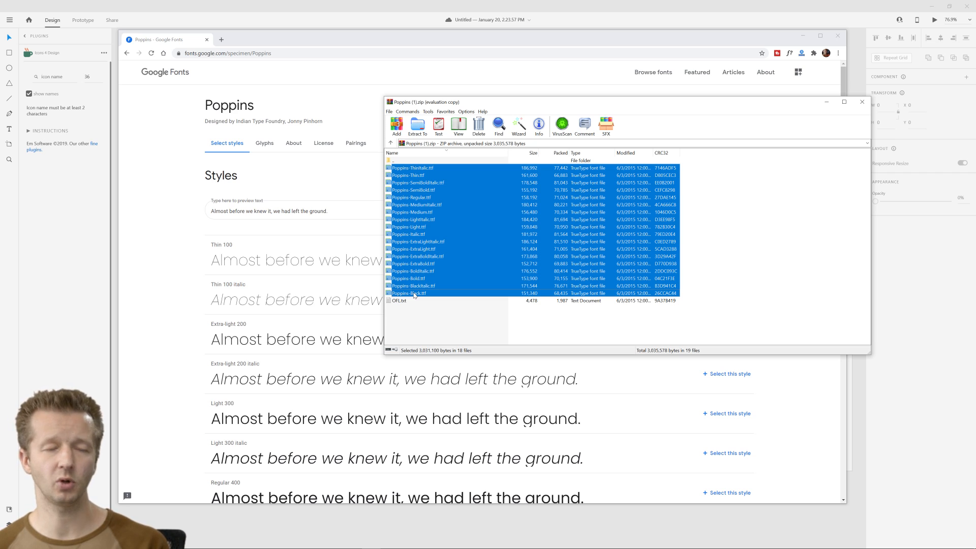
pyautogui.click(857, 100)
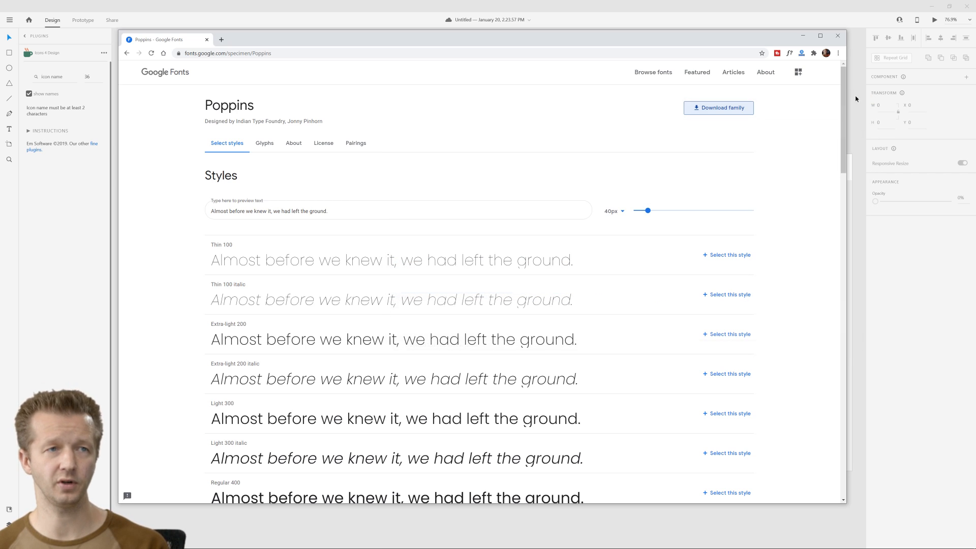
pyautogui.click(803, 36)
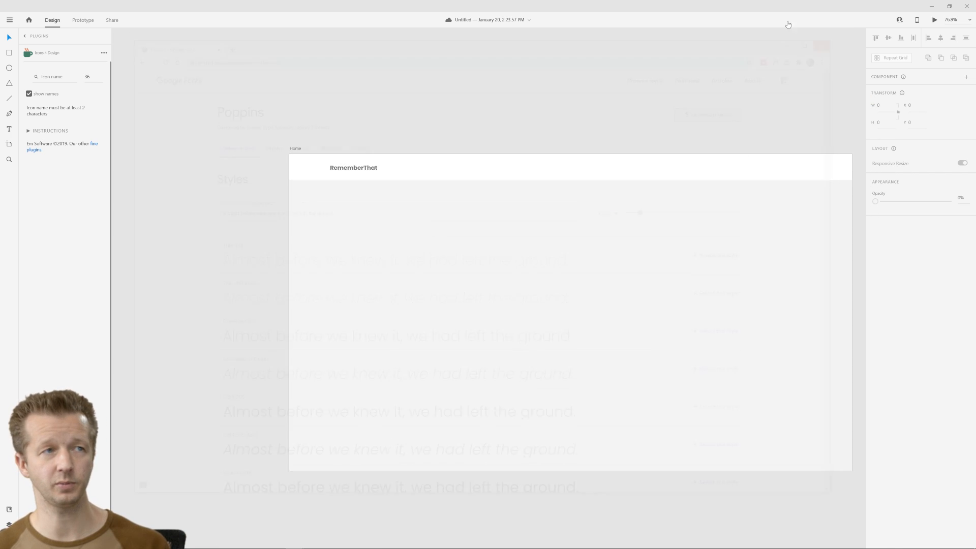
# Examine the fill, font and weight options of the RememberThat text and the header bar's appearance properties.
pyautogui.click(351, 168)
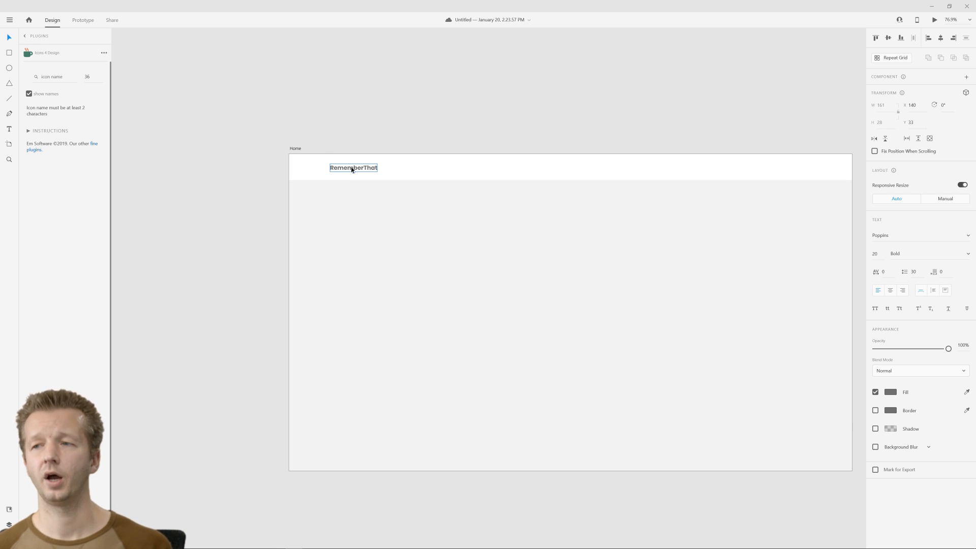
pyautogui.click(890, 393)
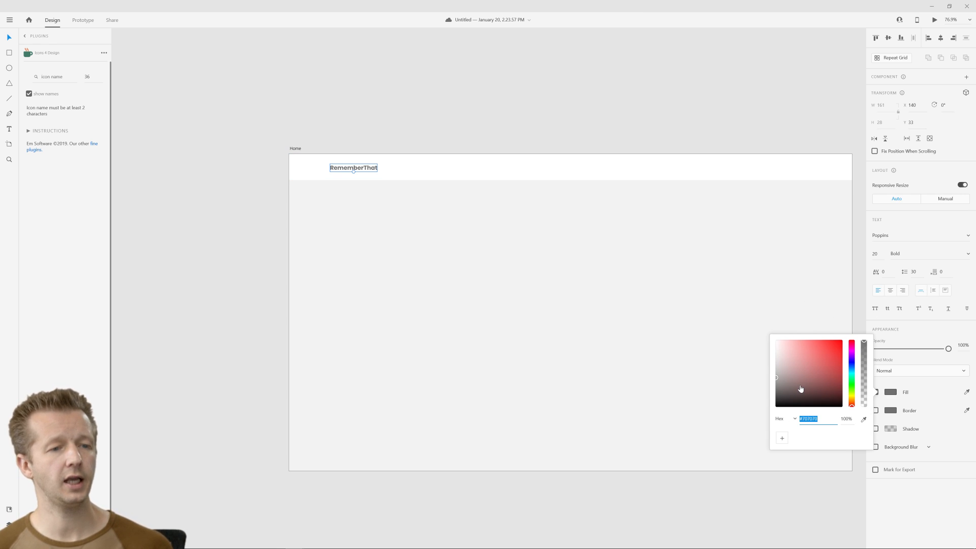
pyautogui.click(890, 391)
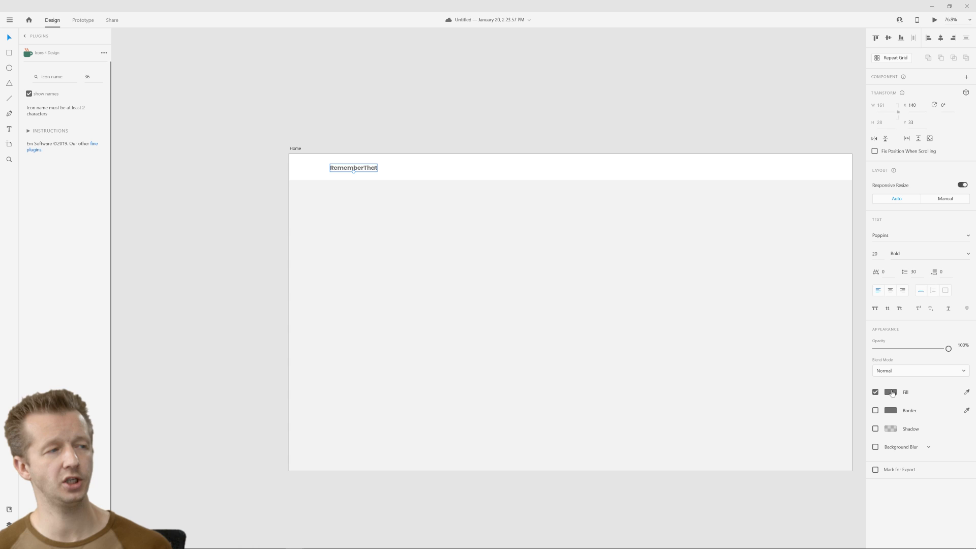
pyautogui.click(456, 114)
pyautogui.click(527, 175)
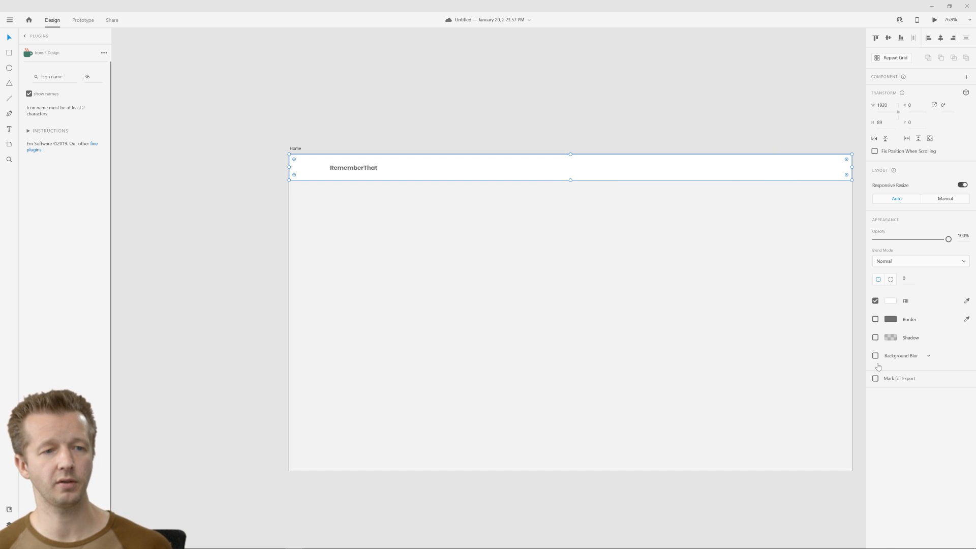
pyautogui.click(357, 168)
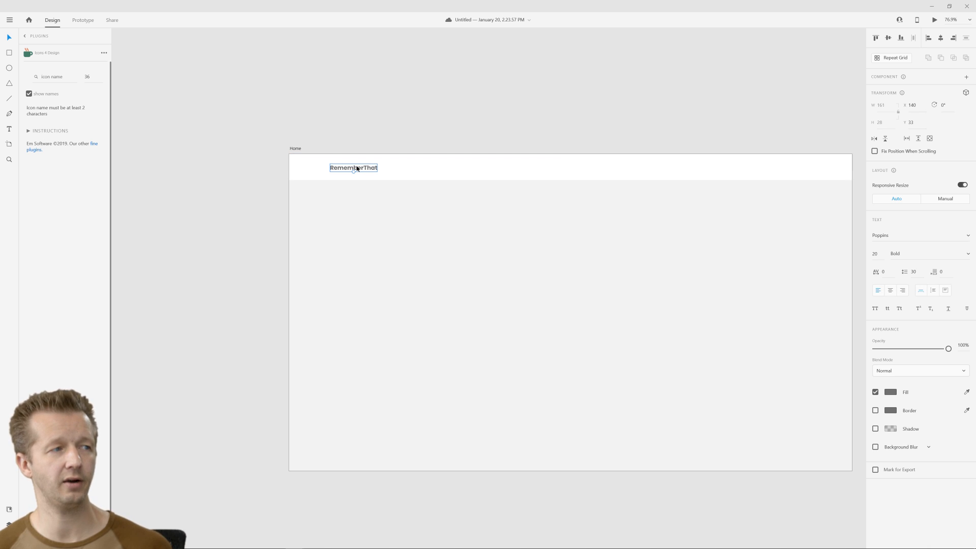
pyautogui.click(893, 237)
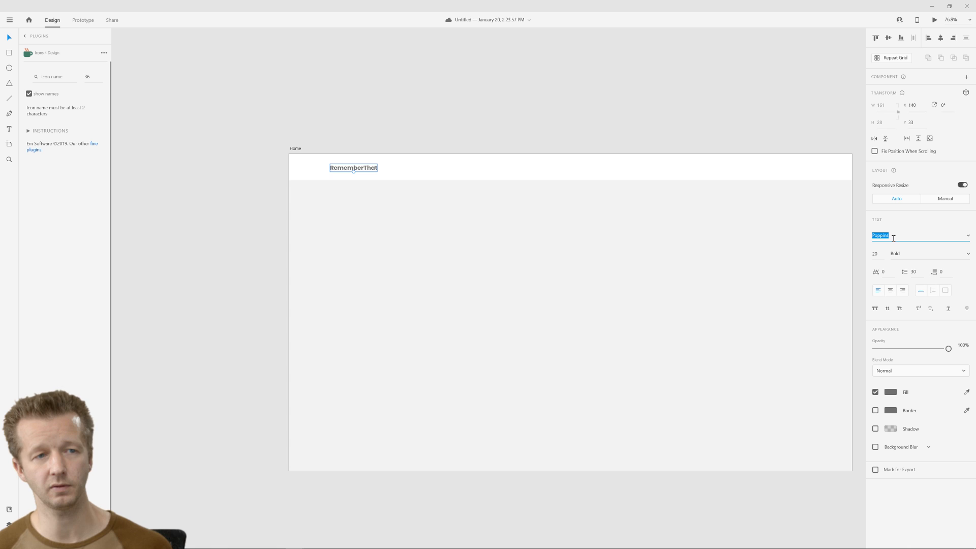
pyautogui.click(915, 255)
pyautogui.click(967, 254)
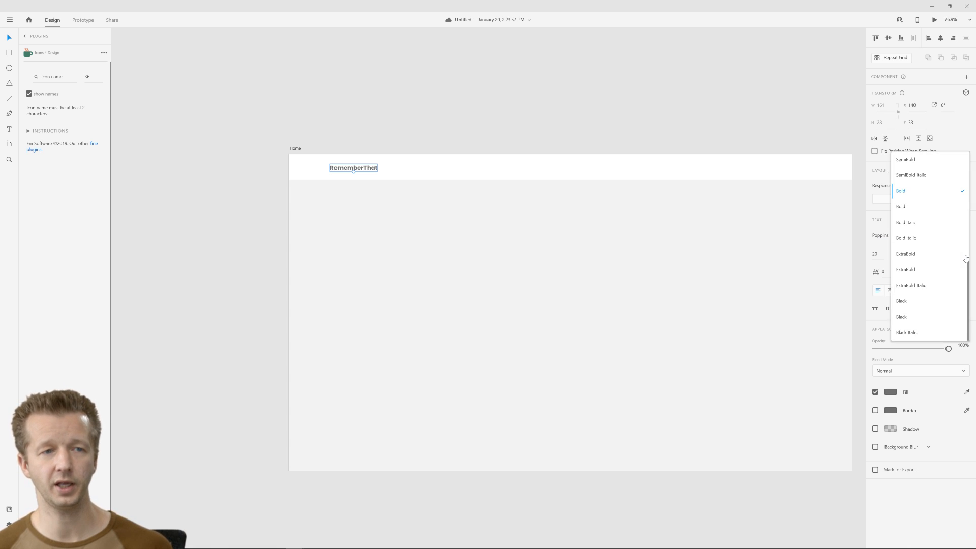
# Try a font size of 24 on the RememberThat text.
pyautogui.click(885, 253)
pyautogui.write('24')
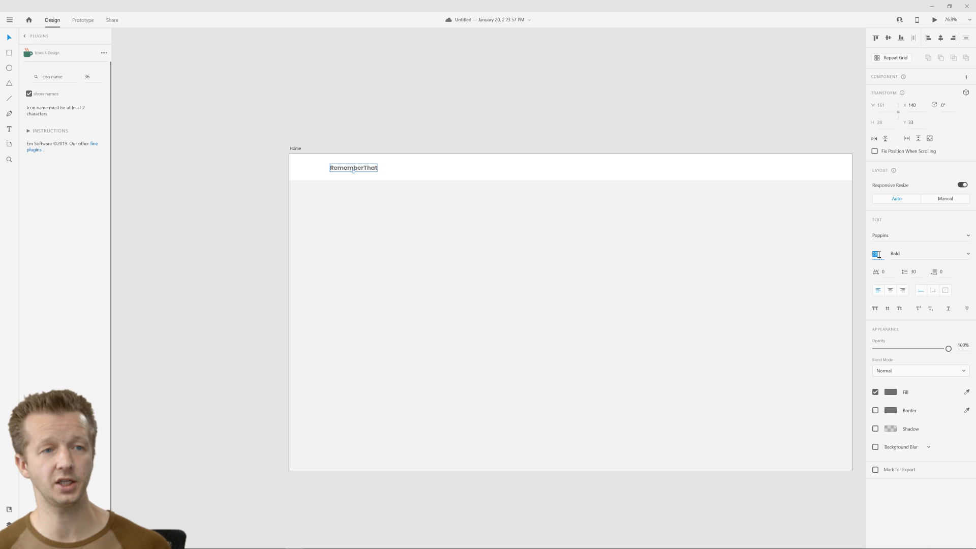
pyautogui.press('Return')
pyautogui.moveTo(885, 253)
pyautogui.mouseDown()
pyautogui.moveTo(879, 222)
pyautogui.moveTo(879, 250)
pyautogui.mouseUp()
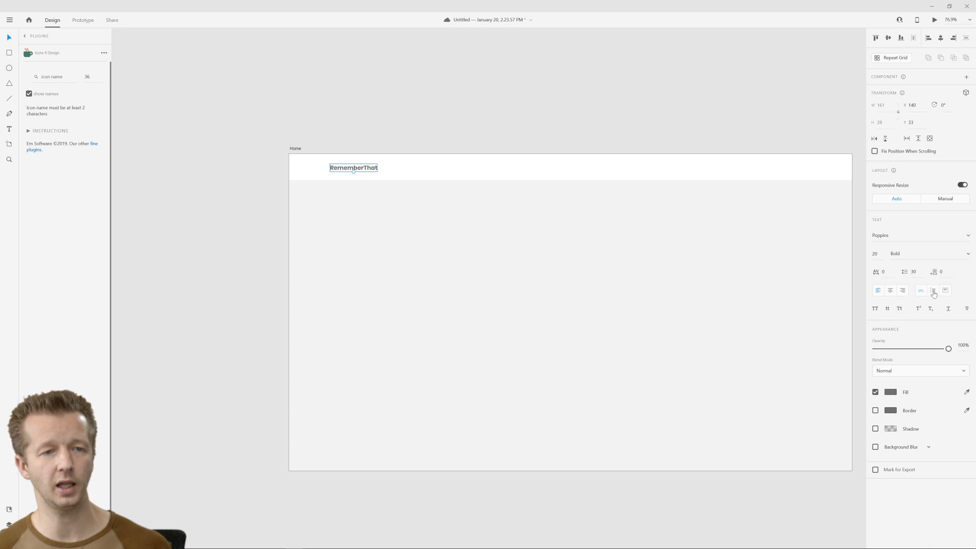
# Try all caps and a border on the RememberThat text, turning each one off again.
pyautogui.click(876, 309)
pyautogui.click(875, 309)
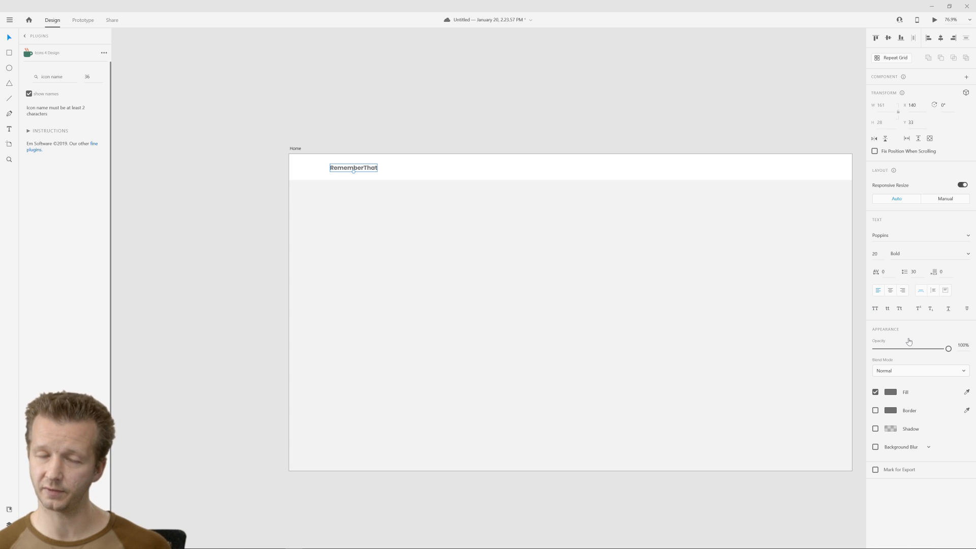
pyautogui.moveTo(948, 349)
pyautogui.mouseDown()
pyautogui.moveTo(893, 353)
pyautogui.moveTo(948, 350)
pyautogui.mouseUp()
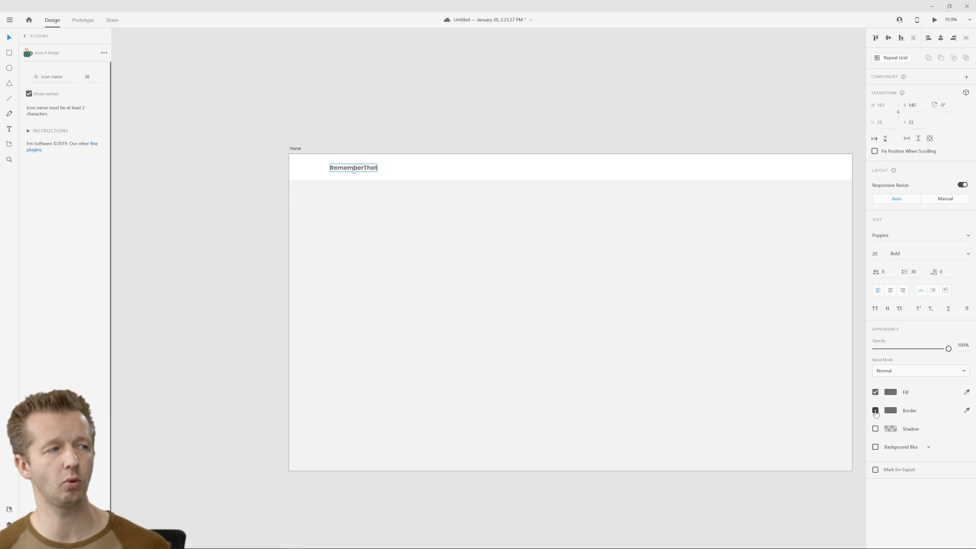
pyautogui.click(876, 411)
pyautogui.click(875, 410)
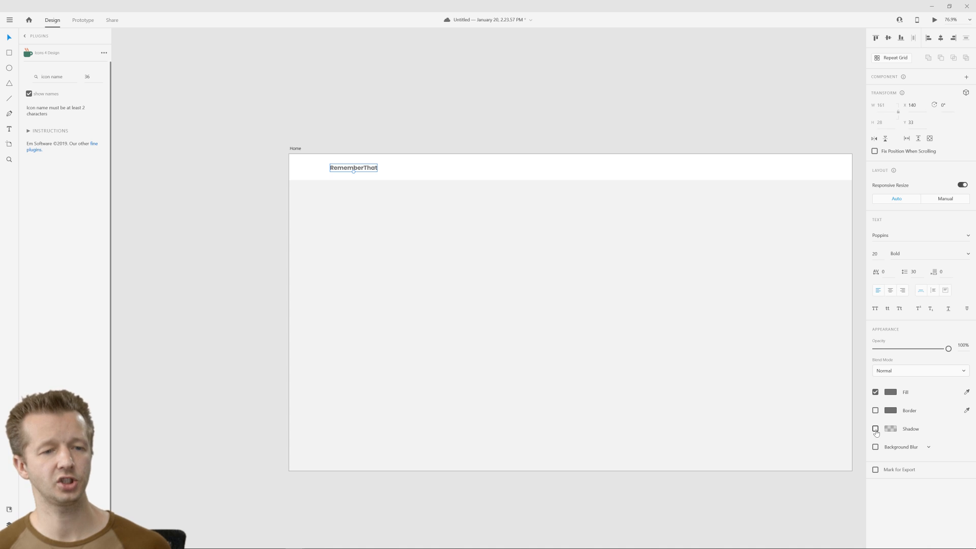
# Set the fill color of the whole RememberThat text to black, #000000.
pyautogui.click(890, 391)
pyautogui.moveTo(823, 388); pyautogui.dragTo(737, 450)
pyautogui.click(355, 120)
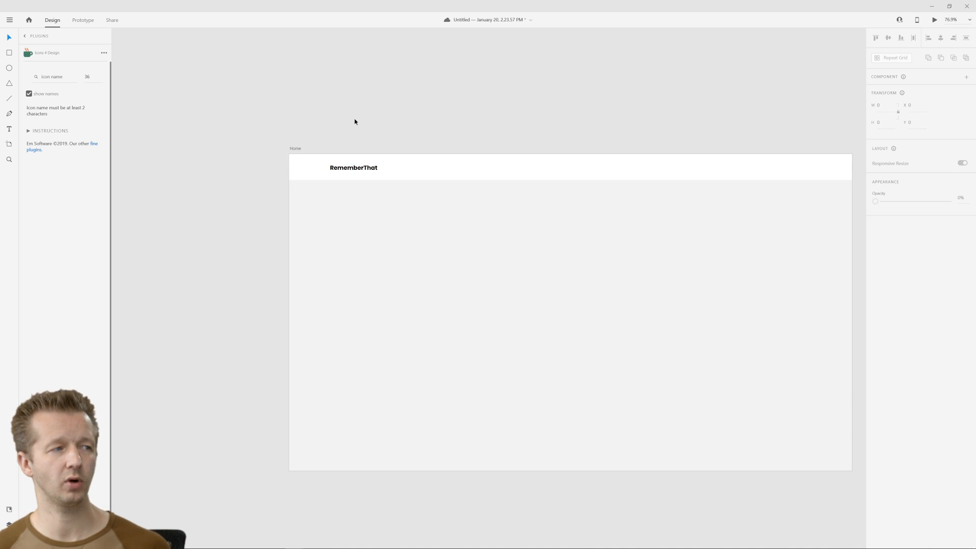
# Color only the word That in the RememberThat logo bright blue and save the blue as a color swatch.
pyautogui.scroll(5, 342, 167)
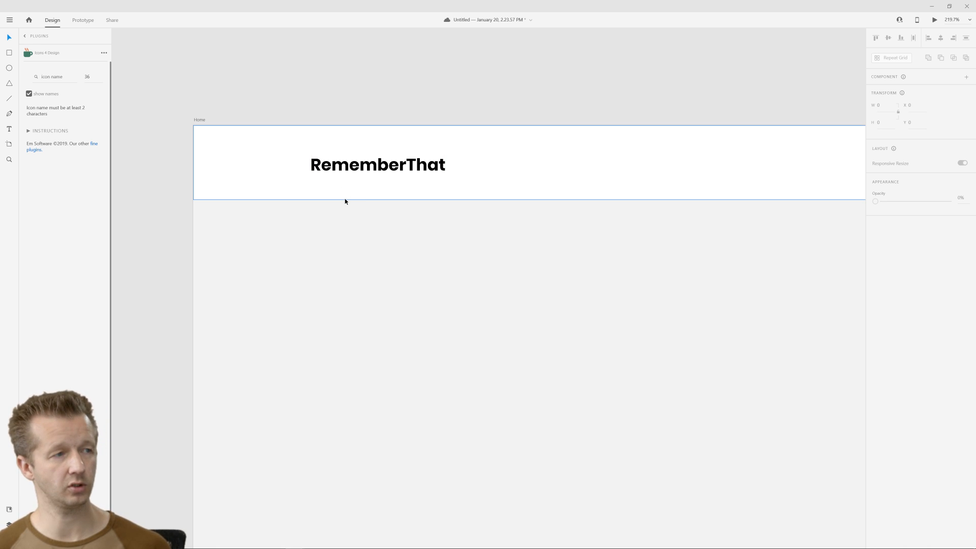
pyautogui.click(412, 166)
pyautogui.doubleClick(412, 165)
pyautogui.moveTo(412, 167); pyautogui.dragTo(460, 168)
pyautogui.click(405, 165)
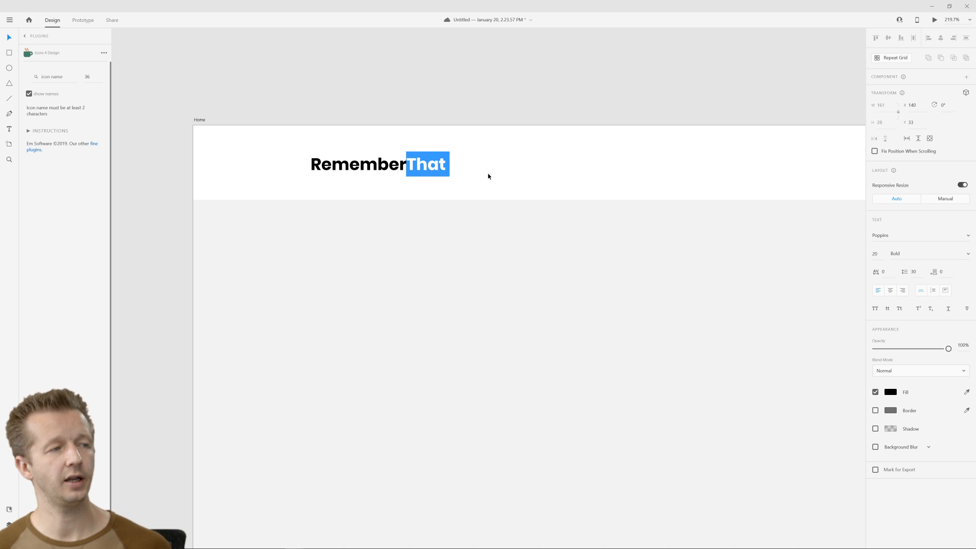
pyautogui.click(890, 392)
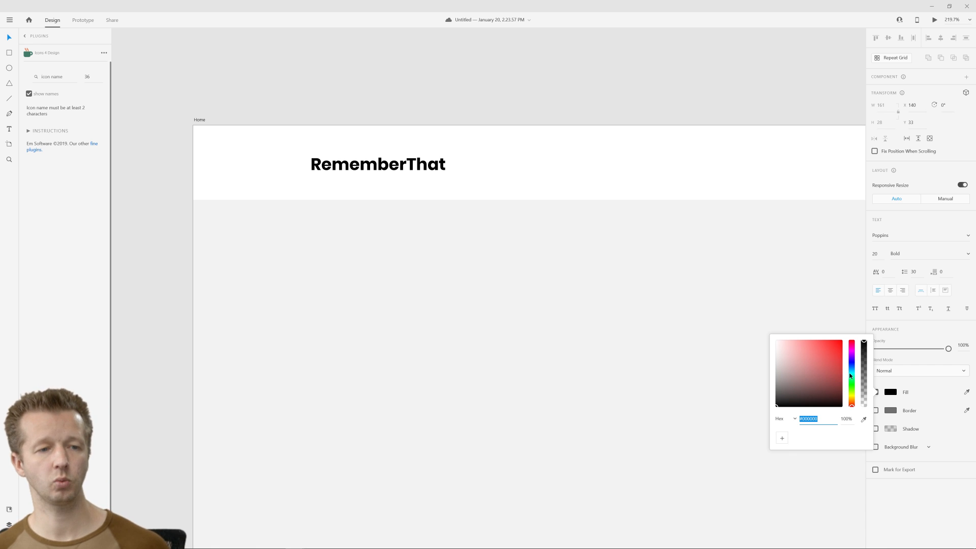
pyautogui.click(852, 372)
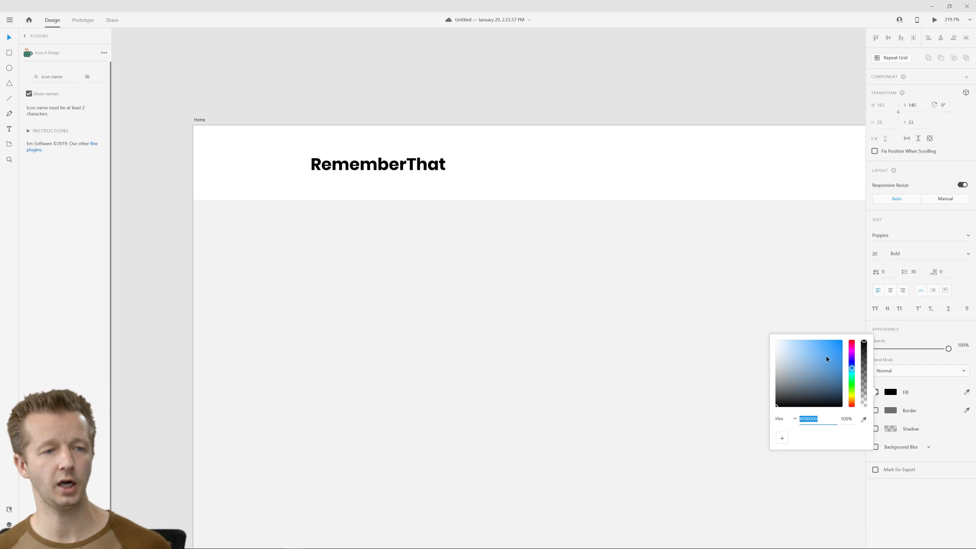
pyautogui.moveTo(837, 352); pyautogui.dragTo(845, 350)
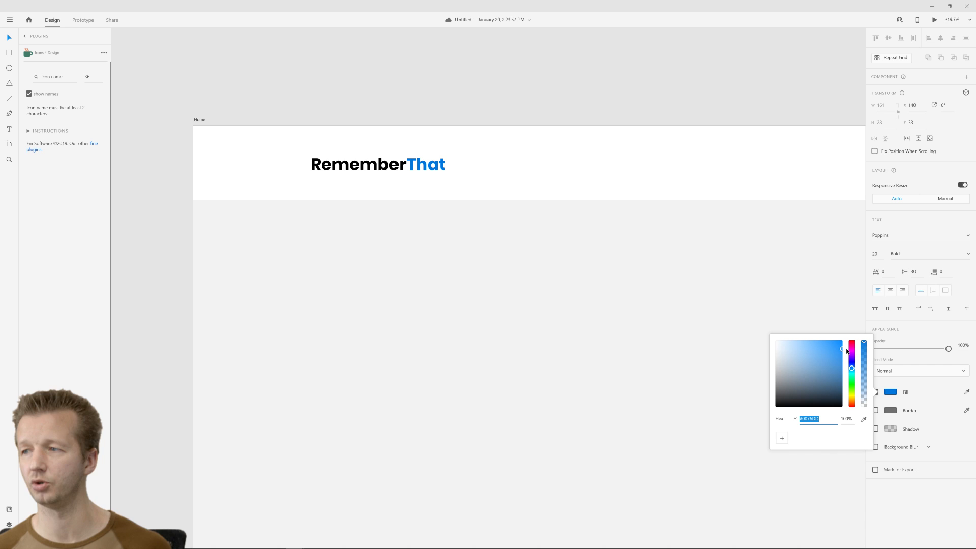
pyautogui.click(852, 369)
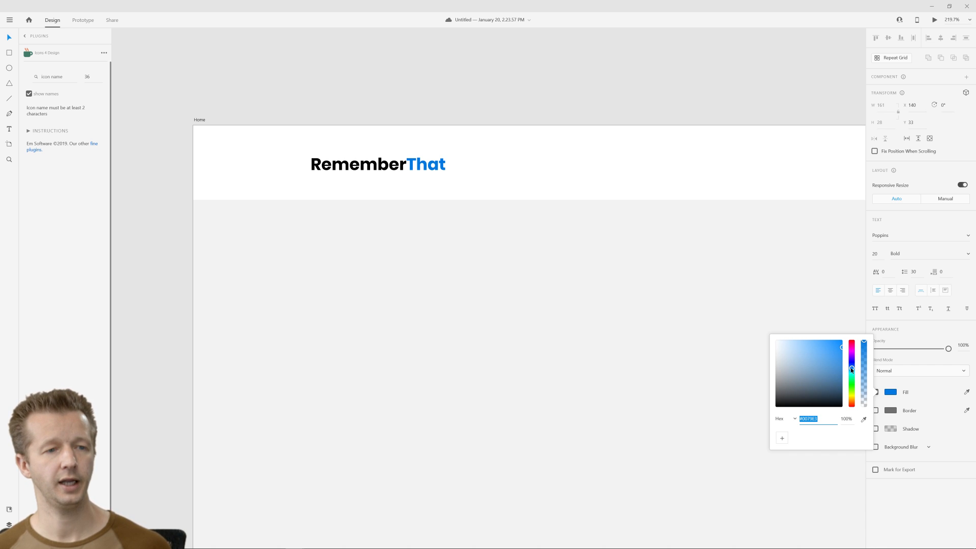
pyautogui.moveTo(852, 369)
pyautogui.mouseDown()
pyautogui.moveTo(830, 343)
pyautogui.moveTo(813, 363)
pyautogui.moveTo(823, 347)
pyautogui.moveTo(847, 345)
pyautogui.moveTo(814, 335)
pyautogui.moveTo(786, 338)
pyautogui.moveTo(805, 343)
pyautogui.moveTo(786, 354)
pyautogui.moveTo(776, 341)
pyautogui.moveTo(769, 371)
pyautogui.moveTo(770, 344)
pyautogui.moveTo(761, 340)
pyautogui.moveTo(752, 425)
pyautogui.moveTo(815, 392)
pyautogui.moveTo(848, 345)
pyautogui.mouseUp()
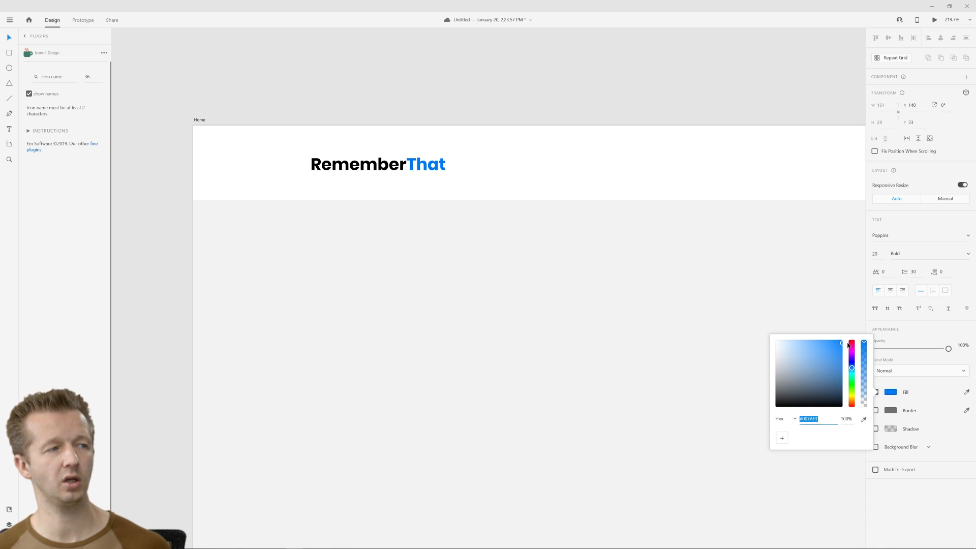
pyautogui.click(782, 438)
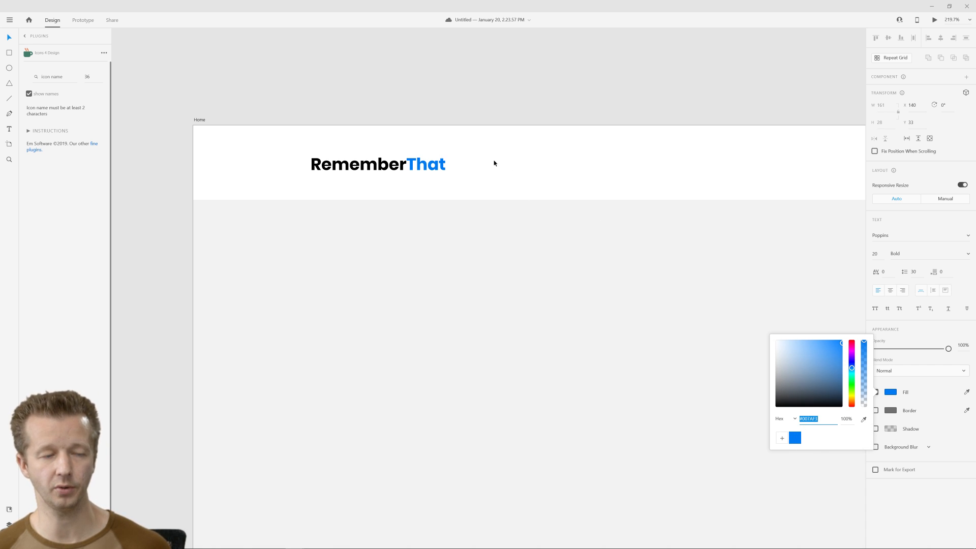
# Finish editing the RememberThat text and deselect the logo.
pyautogui.press('Escape')
pyautogui.press('Escape')
pyautogui.scroll(-3, 556, 254)
pyautogui.moveTo(649, 265); pyautogui.dragTo(543, 224)
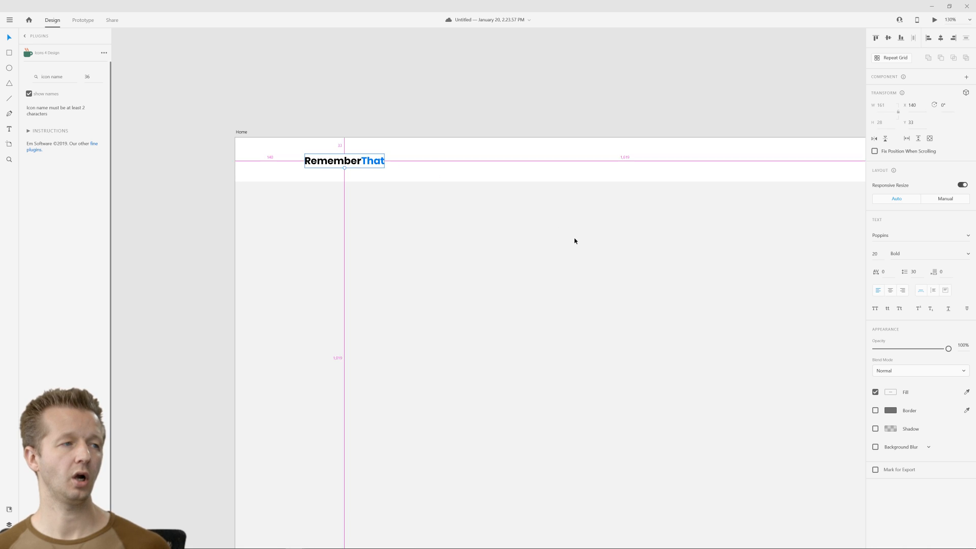
pyautogui.scroll(-1, 605, 252)
pyautogui.moveTo(608, 253); pyautogui.dragTo(456, 195)
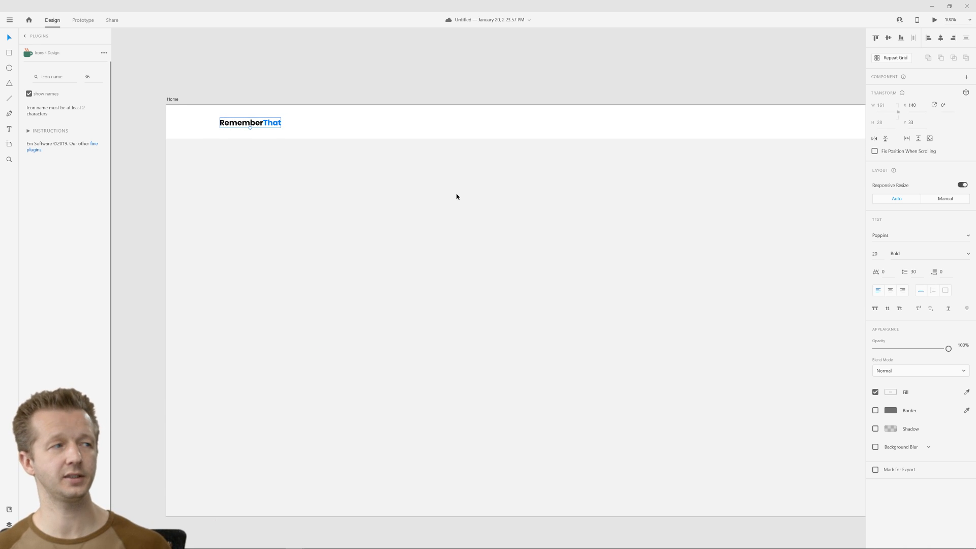
pyautogui.click(332, 83)
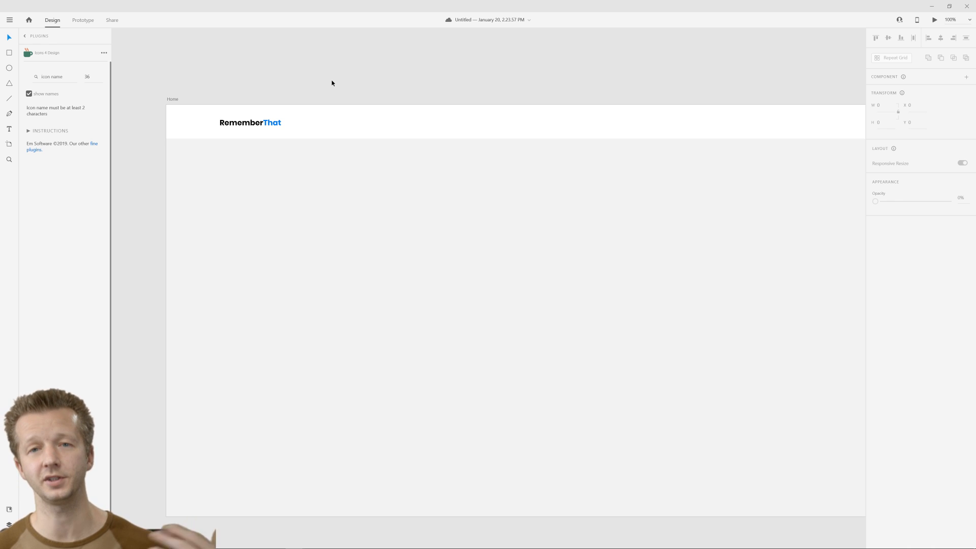
pyautogui.scroll(-1, 544, 218)
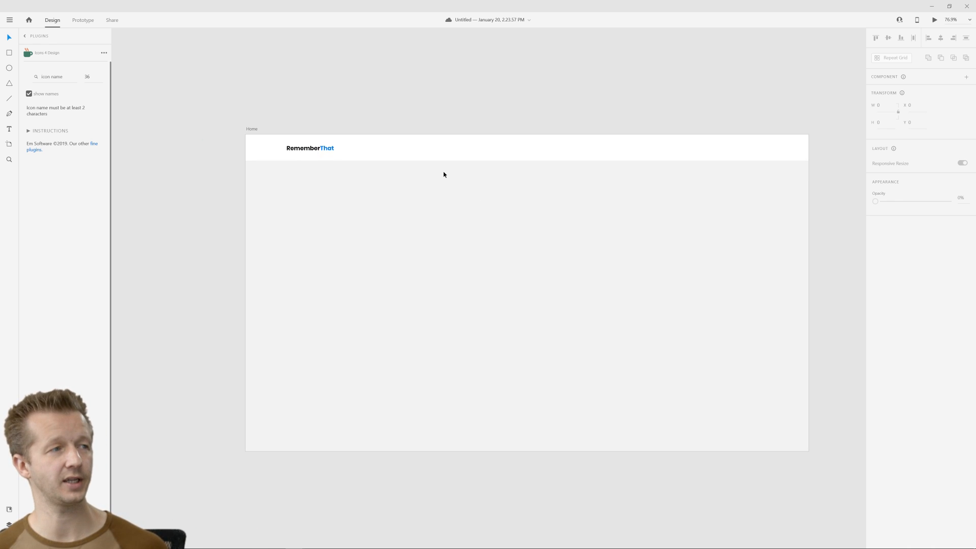
pyautogui.scroll(1, 443, 174)
pyautogui.scroll(-1, 520, 189)
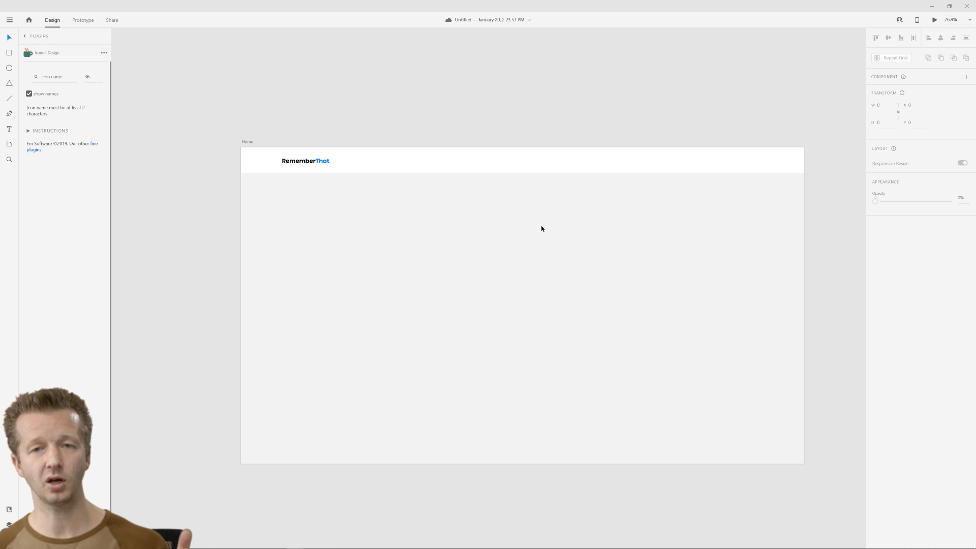
pyautogui.click(246, 142)
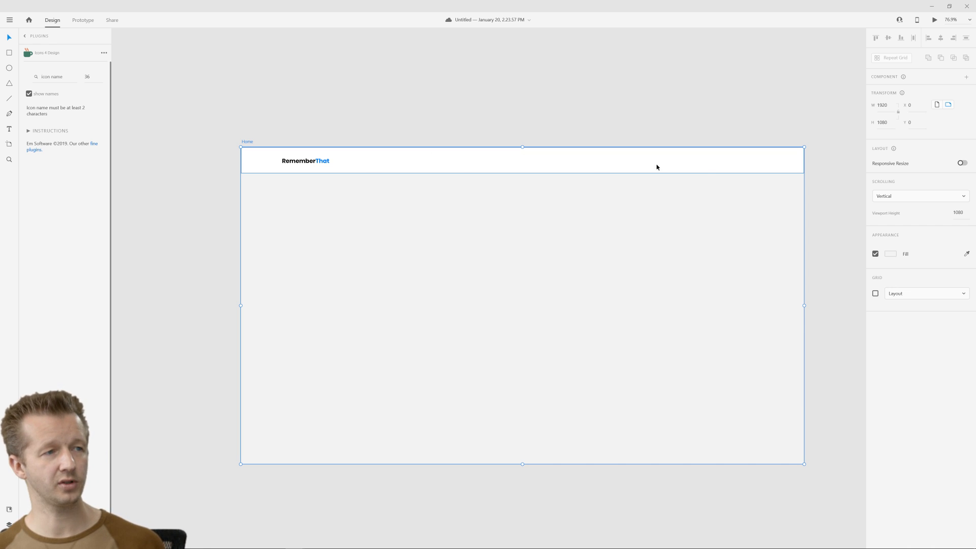
pyautogui.click(566, 108)
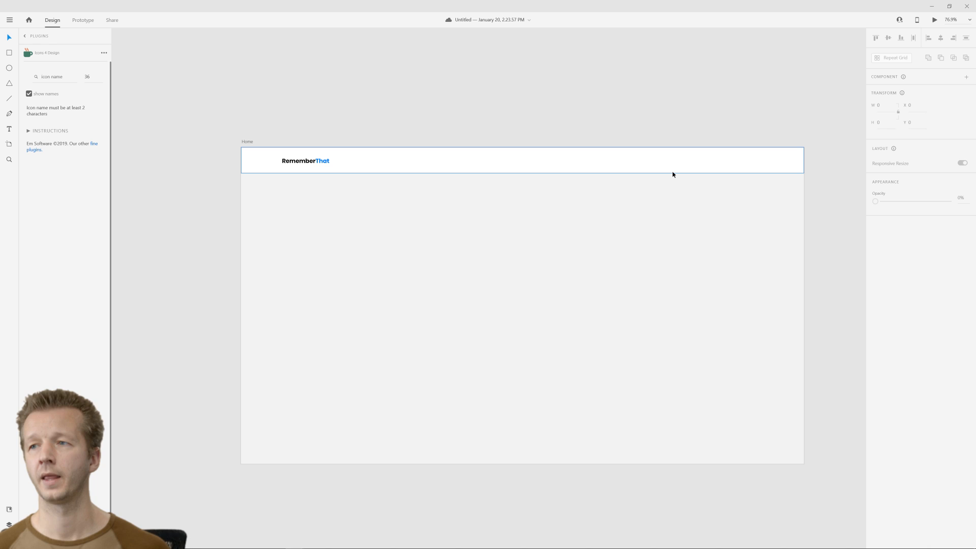
# Add a text object reading Home in the header bar, to the right of the RememberThat logo.
pyautogui.click(10, 129)
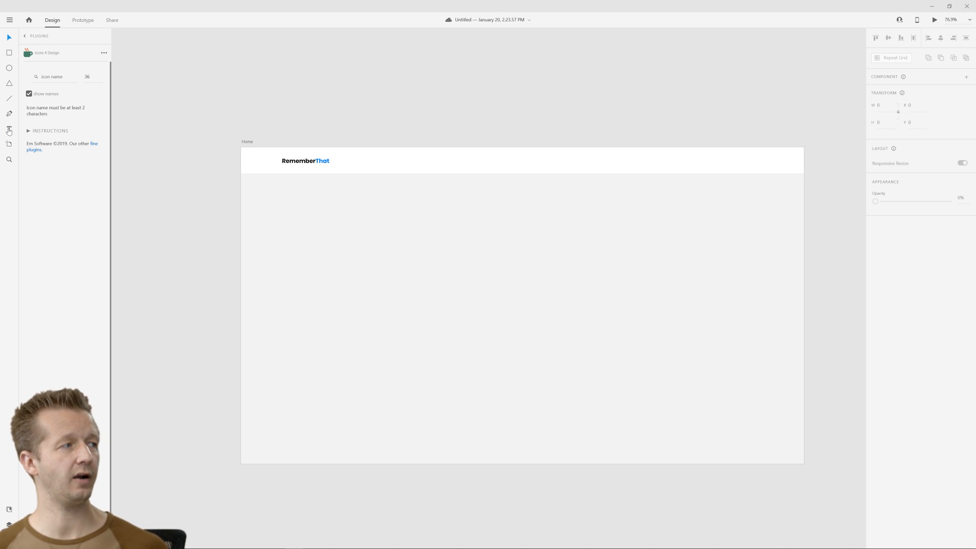
pyautogui.click(376, 159)
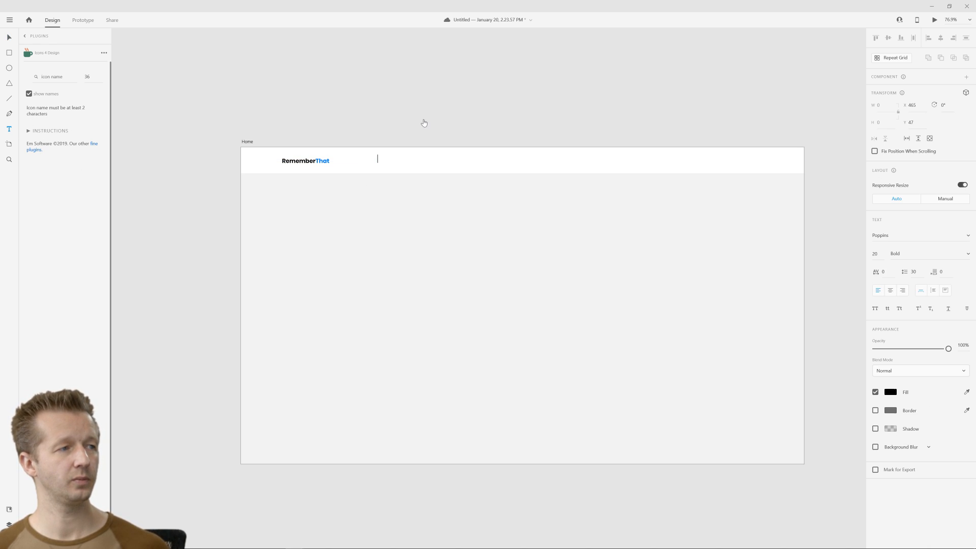
pyautogui.write('Home')
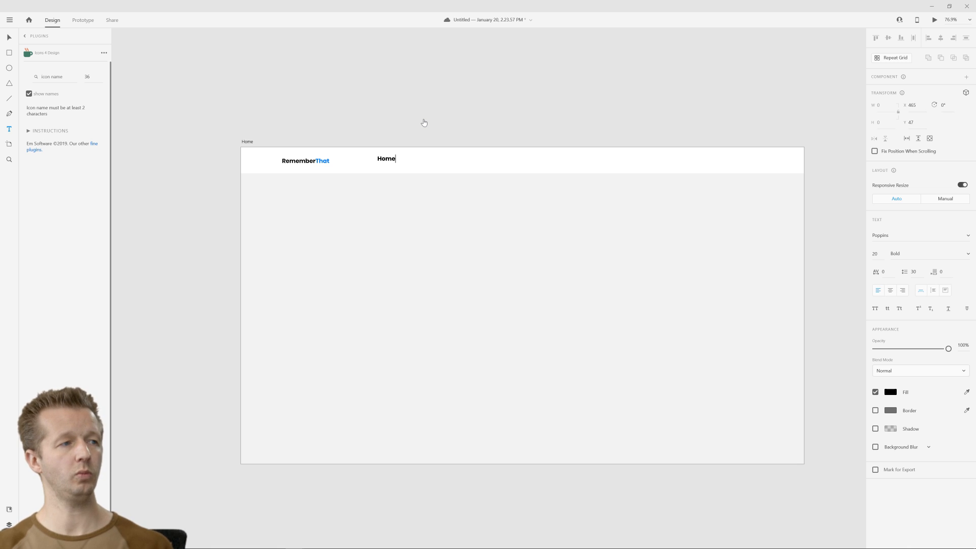
pyautogui.press('Escape')
pyautogui.press('v')
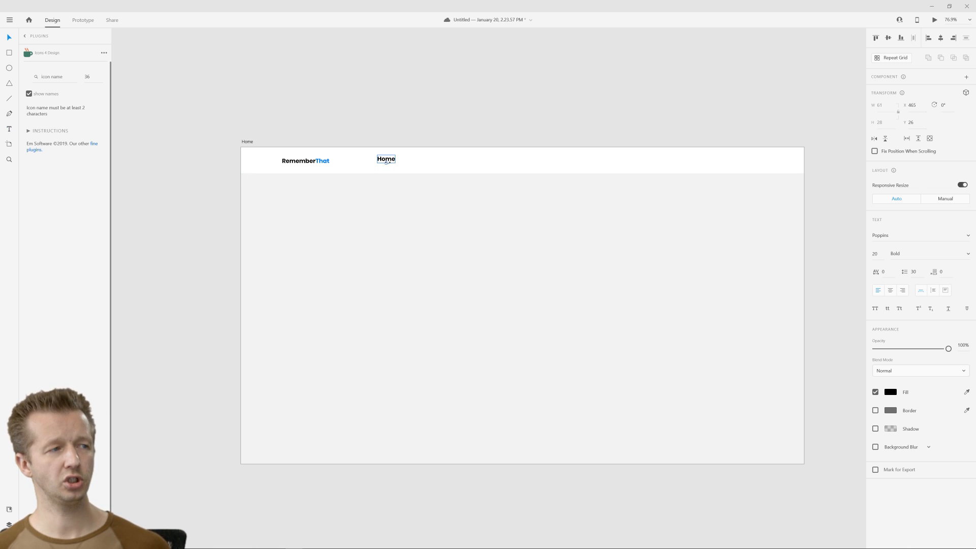
# Nudge the Home text down 5 px to Y 31 and deselect it.
pyautogui.press('Down')
pyautogui.press('Down')
pyautogui.press('Down')
pyautogui.press('Down')
pyautogui.press('Down')
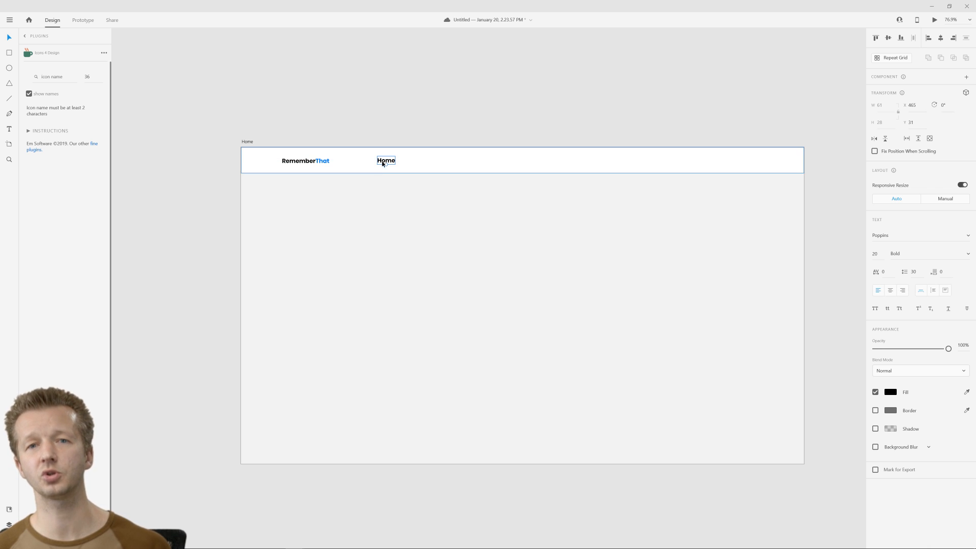
pyautogui.click(383, 232)
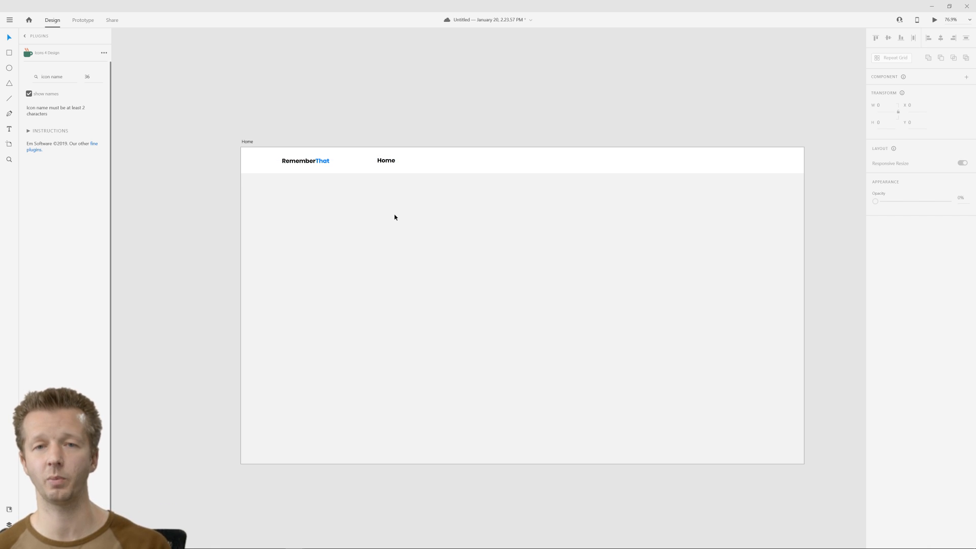
# Examine the Poppins font weights available for the Home text.
pyautogui.click(326, 162)
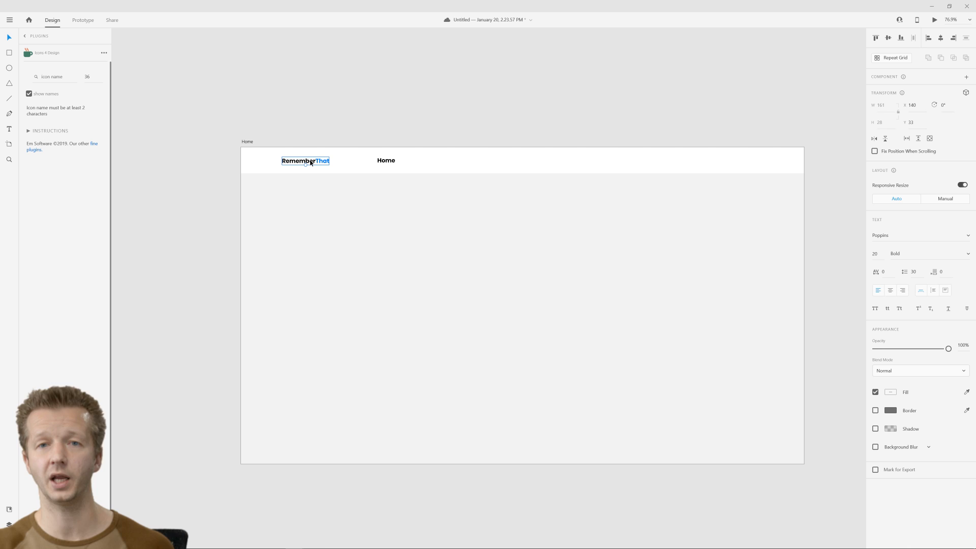
pyautogui.click(385, 162)
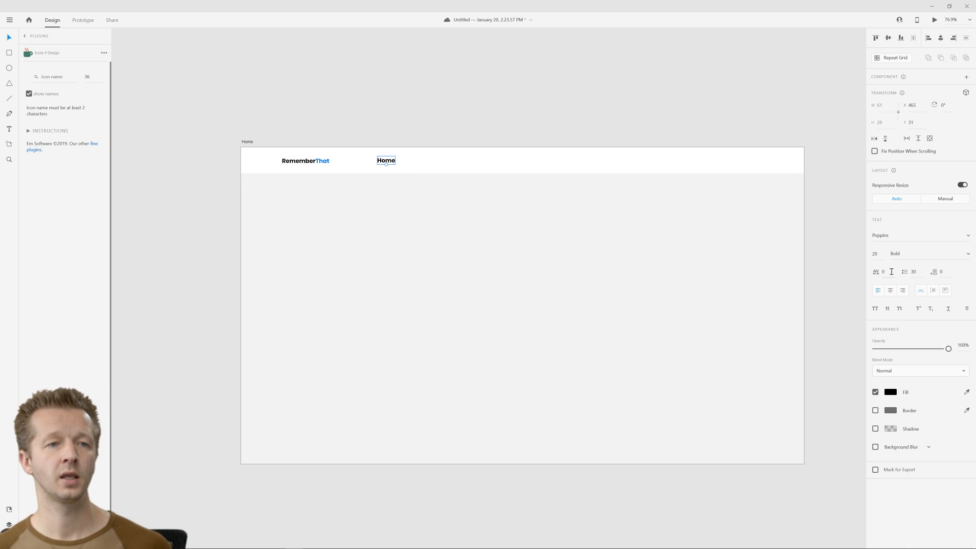
pyautogui.click(966, 254)
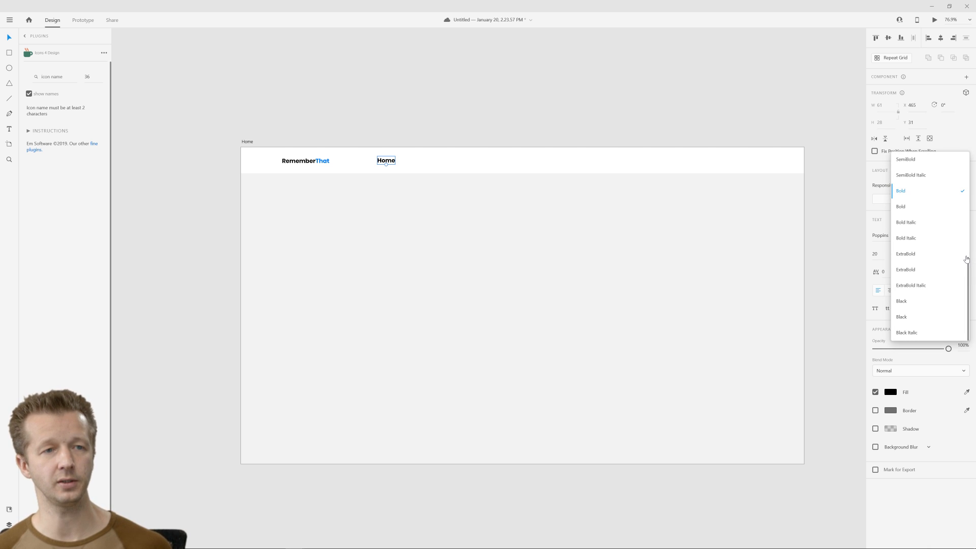
pyautogui.scroll(3, 917, 235)
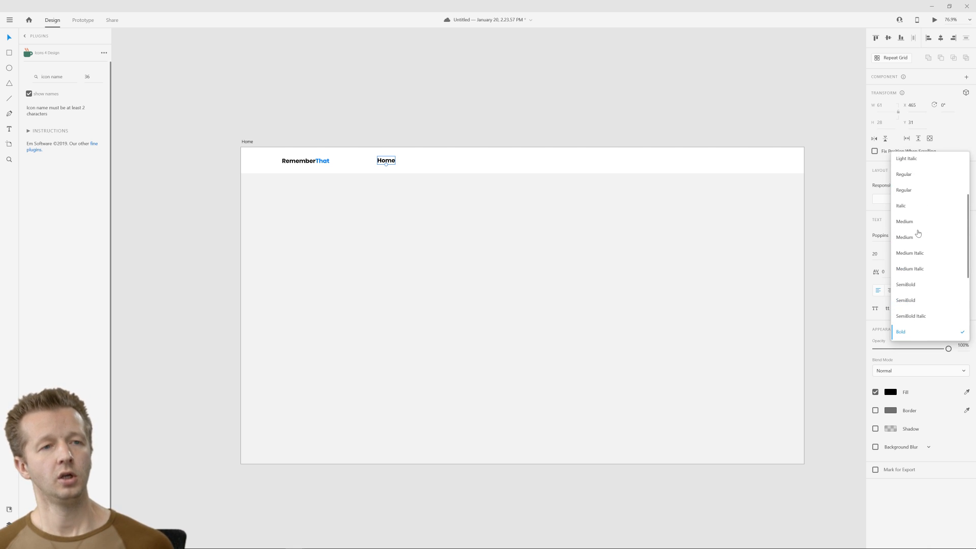
pyautogui.click(473, 113)
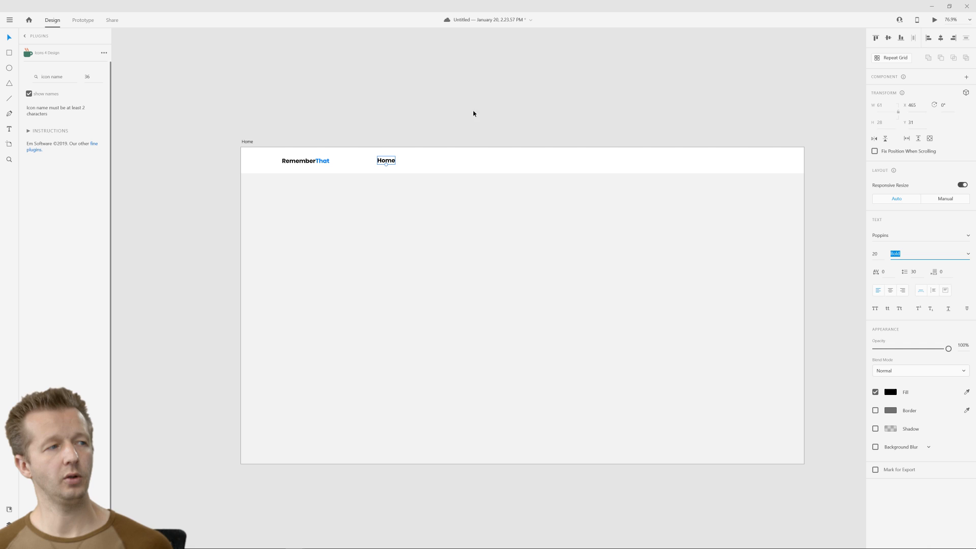
pyautogui.click(405, 131)
# Duplicate the Home text horizontally to X 598 in the header bar and change the copy to Features.
pyautogui.click(389, 160)
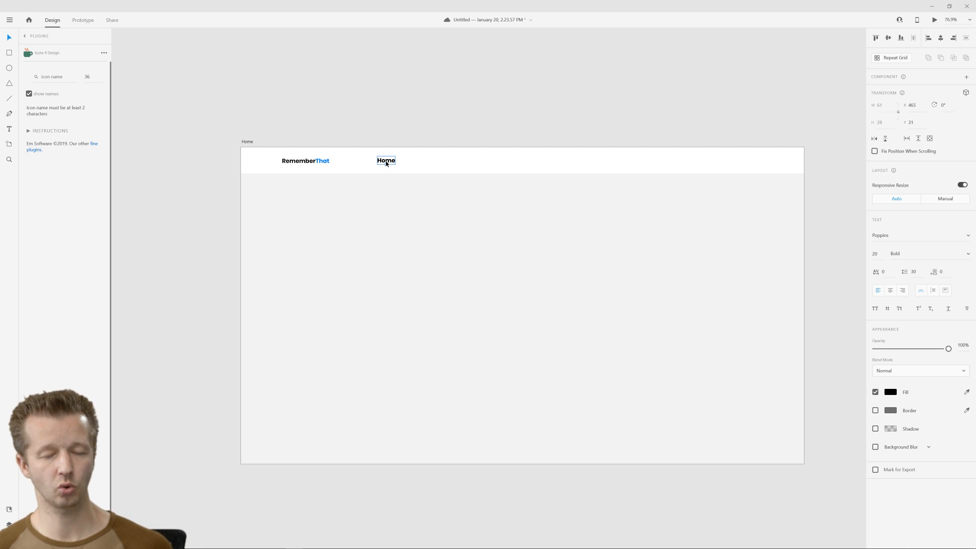
pyautogui.moveTo(386, 164); pyautogui.dragTo(426, 164)
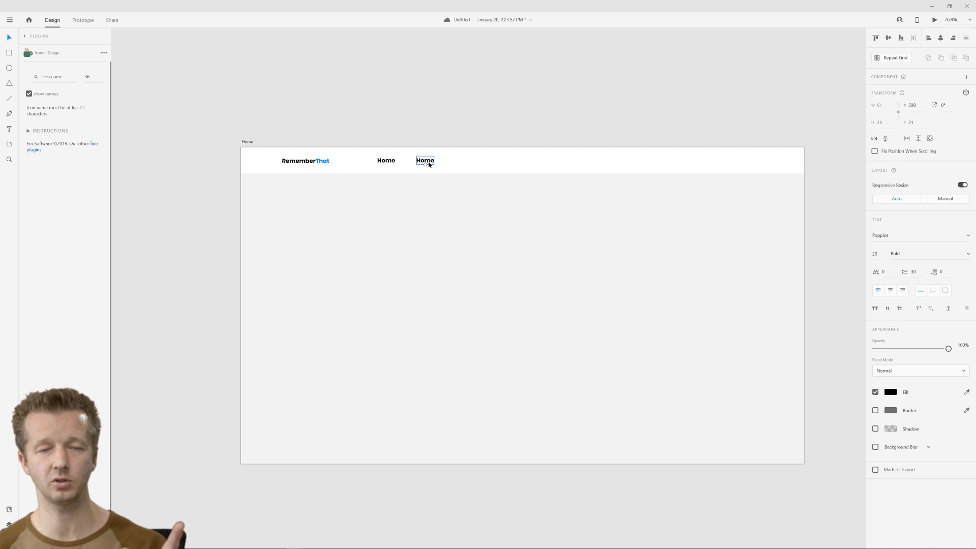
pyautogui.doubleClick(428, 163)
pyautogui.doubleClick(429, 162)
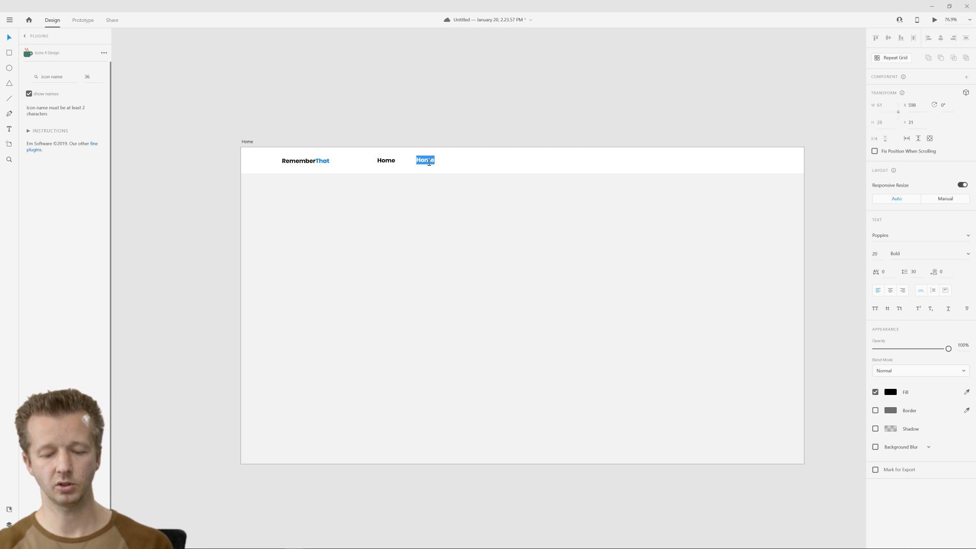
pyautogui.write('Features')
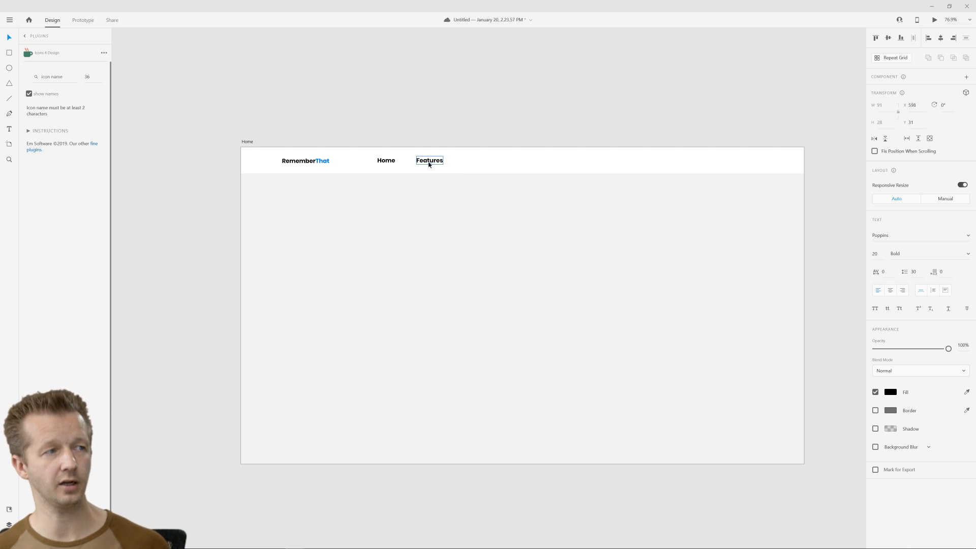
# Duplicate the Features text to X 761 with the same gap as between Home and Features, and change the copy to Pricing.
pyautogui.moveTo(432, 162); pyautogui.dragTo(475, 161)
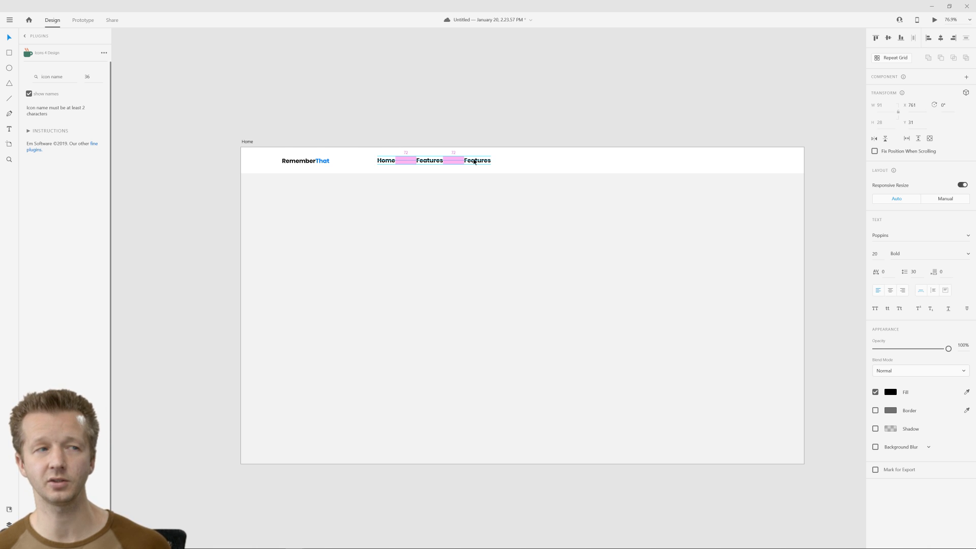
pyautogui.doubleClick(473, 162)
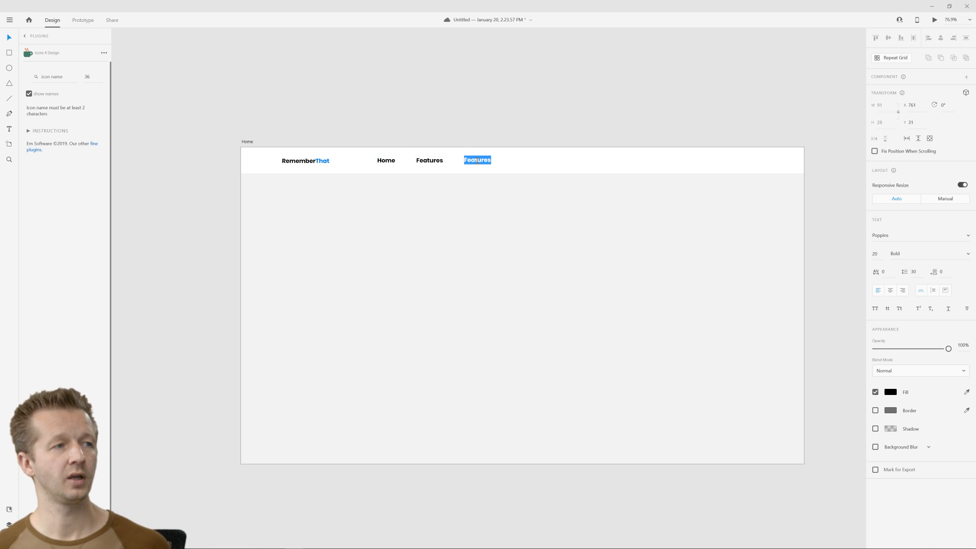
pyautogui.write('Pricing')
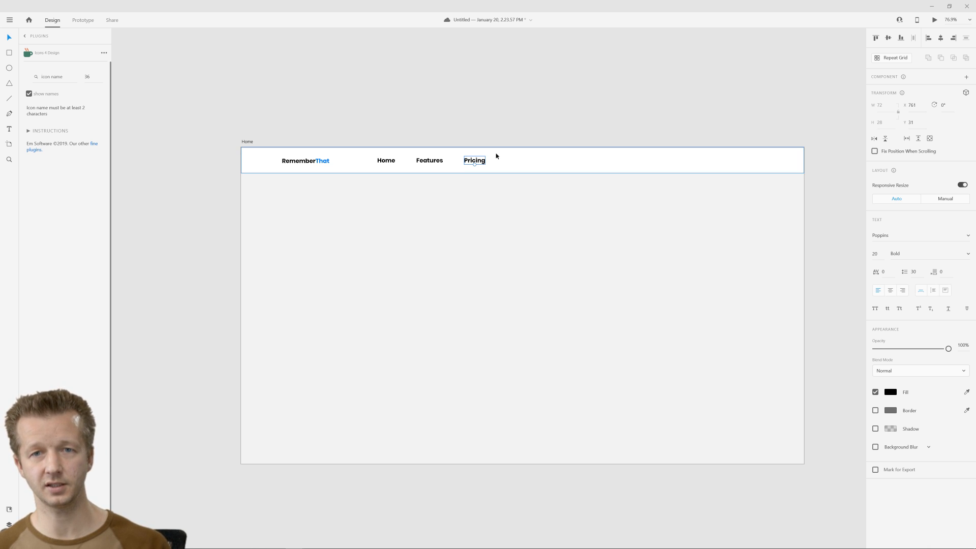
pyautogui.click(493, 118)
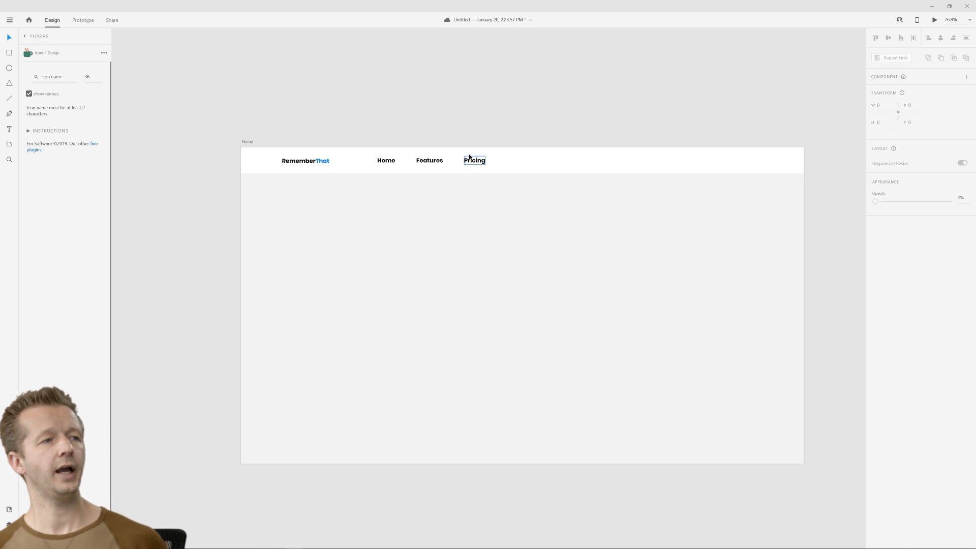
# Compare the text styling of the RememberThat logo with the Home, Features and Pricing links.
pyautogui.scroll(3, 342, 159)
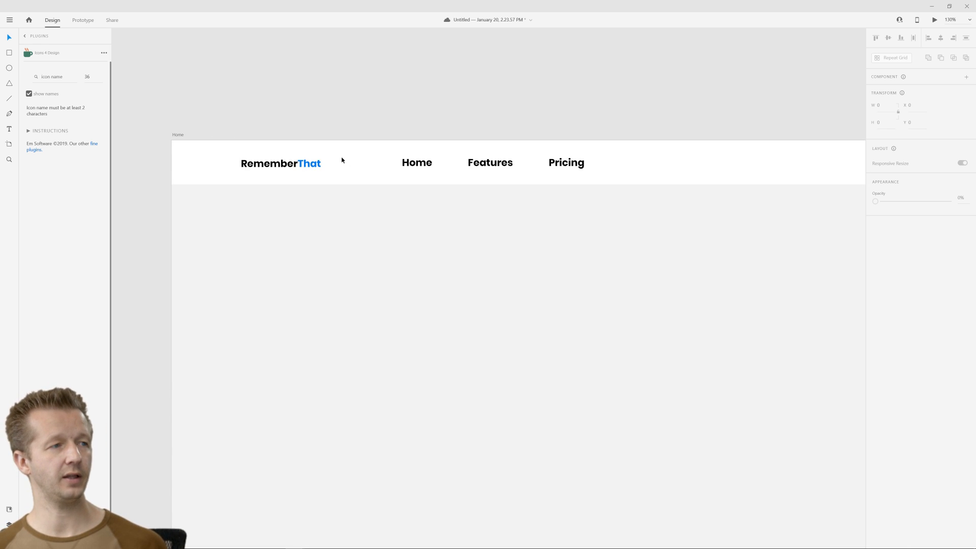
pyautogui.moveTo(380, 108); pyautogui.dragTo(494, 129)
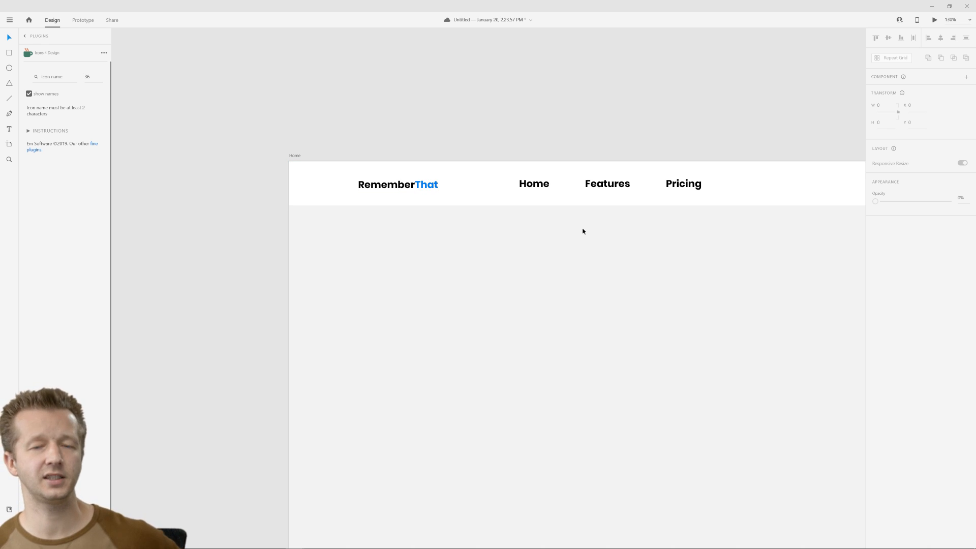
pyautogui.click(434, 185)
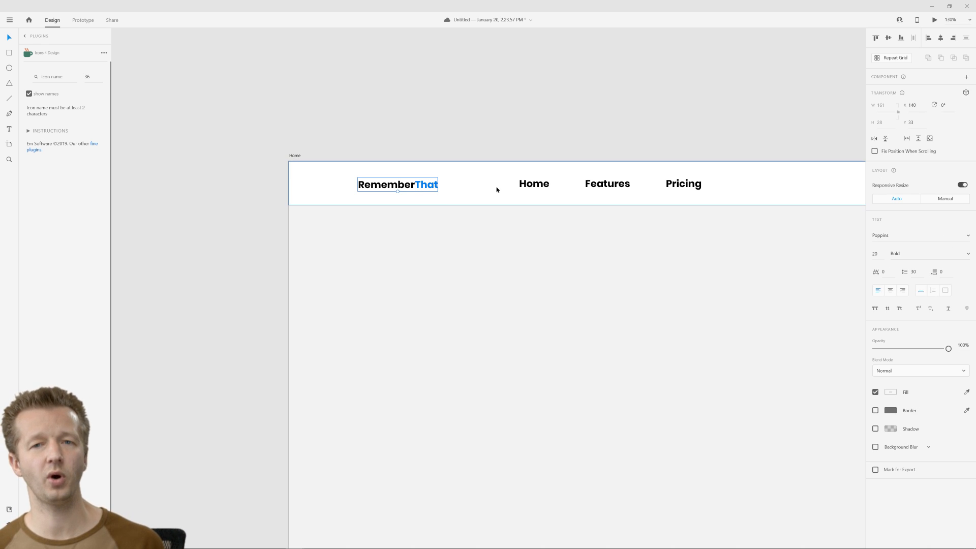
pyautogui.click(534, 184)
pyautogui.click(608, 184)
pyautogui.click(675, 184)
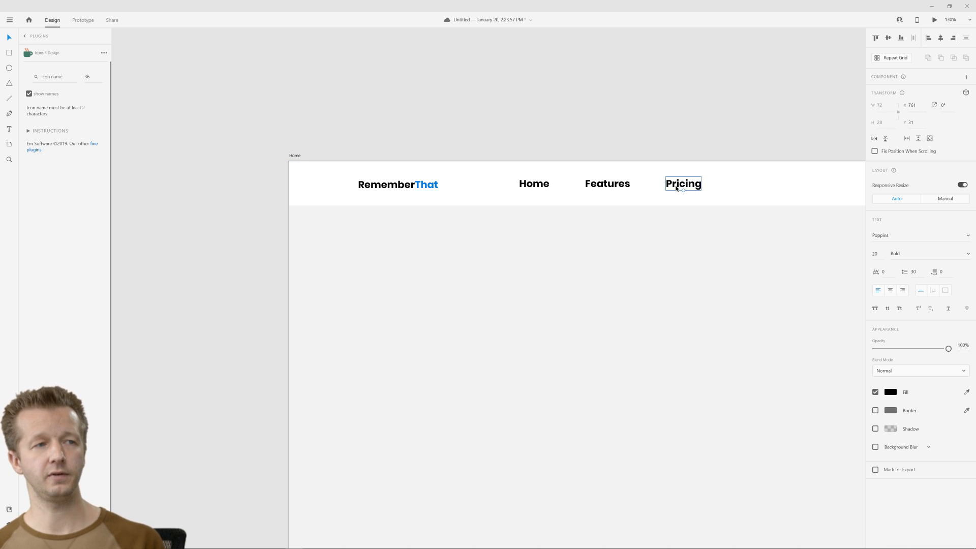
pyautogui.keyDown('shift'); pyautogui.click(601, 191); pyautogui.keyUp('shift')
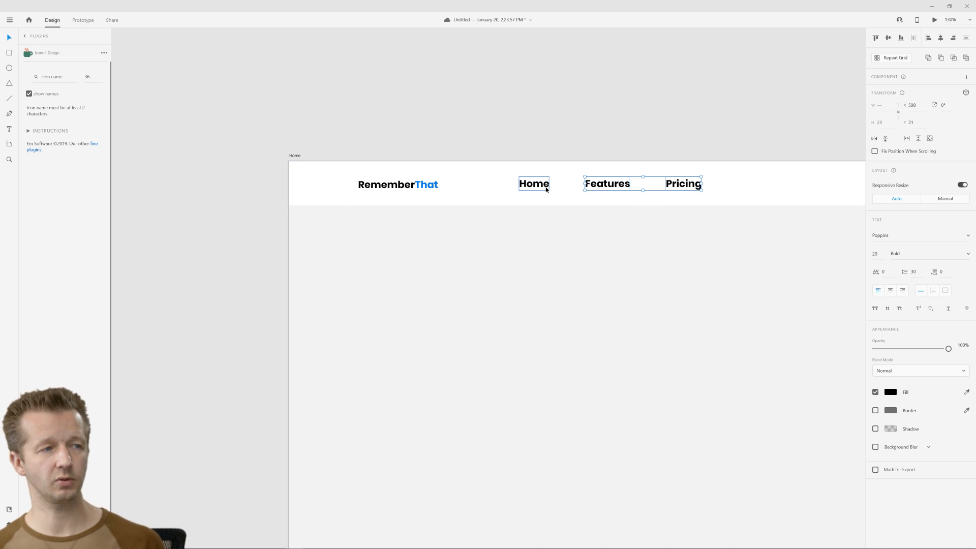
pyautogui.keyDown('shift'); pyautogui.click(546, 189); pyautogui.keyUp('shift')
pyautogui.click(453, 163)
pyautogui.click(399, 187)
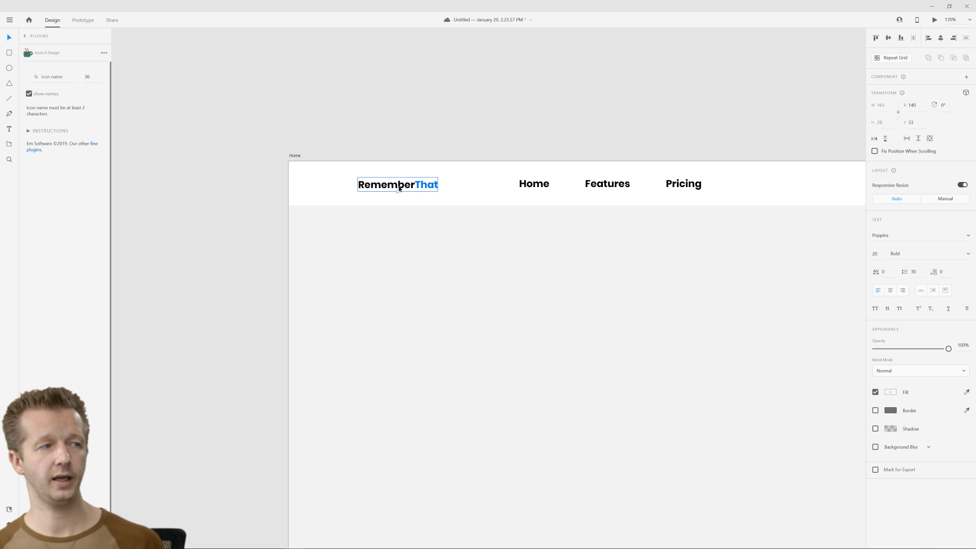
pyautogui.click(523, 189)
pyautogui.click(604, 187)
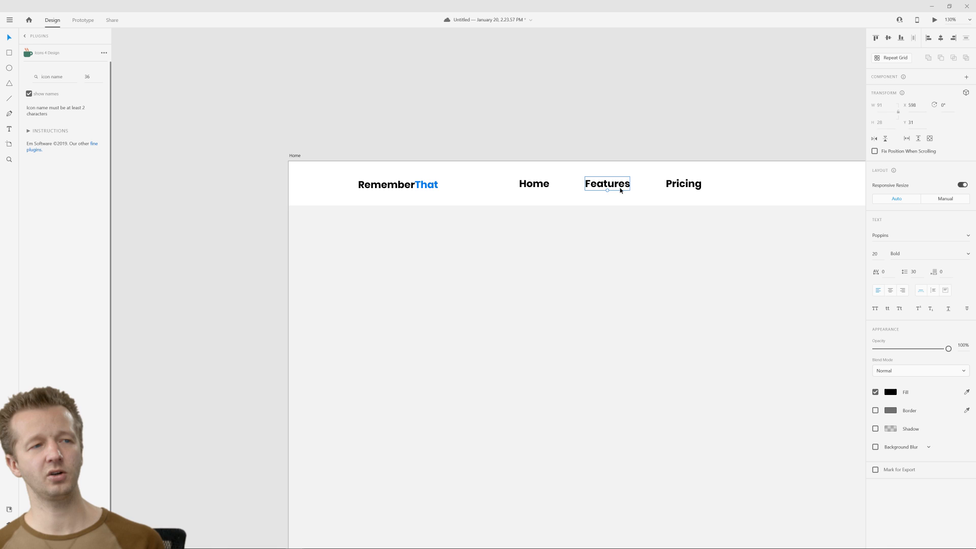
# Duplicate the whole header, with its bar, RememberThat logo and three links, straight down the artboard to about Y 212.
pyautogui.press('Tab')
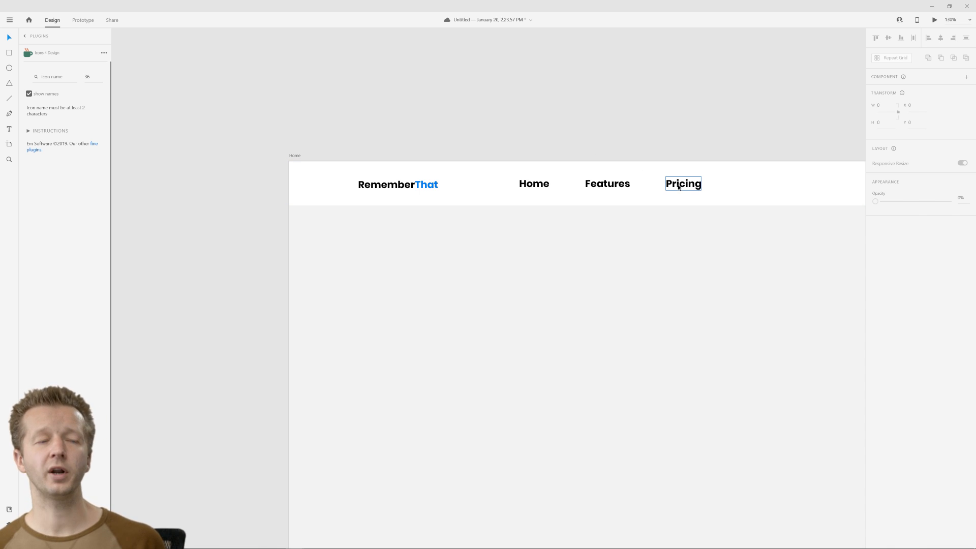
pyautogui.keyDown('shift'); pyautogui.click(607, 184); pyautogui.keyUp('shift')
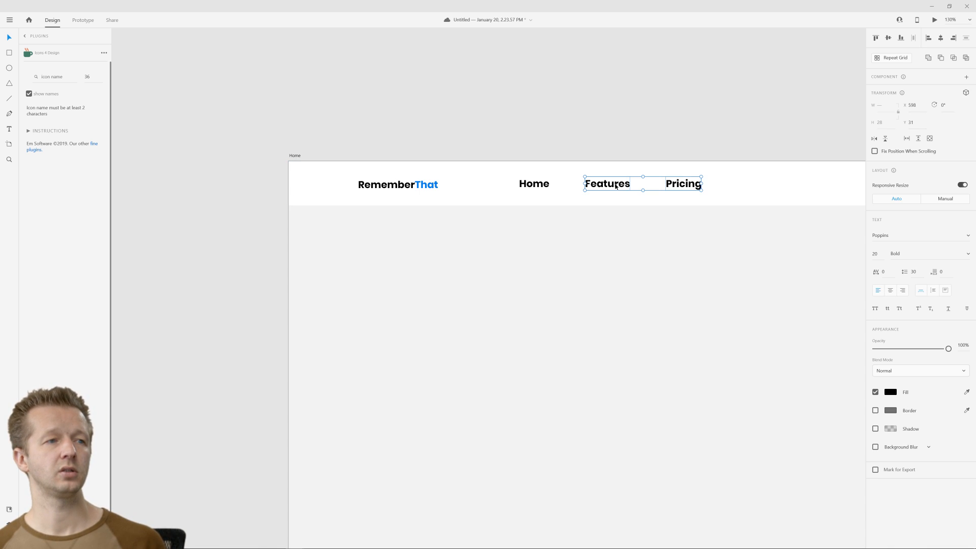
pyautogui.keyDown('shift'); pyautogui.click(540, 183); pyautogui.keyUp('shift')
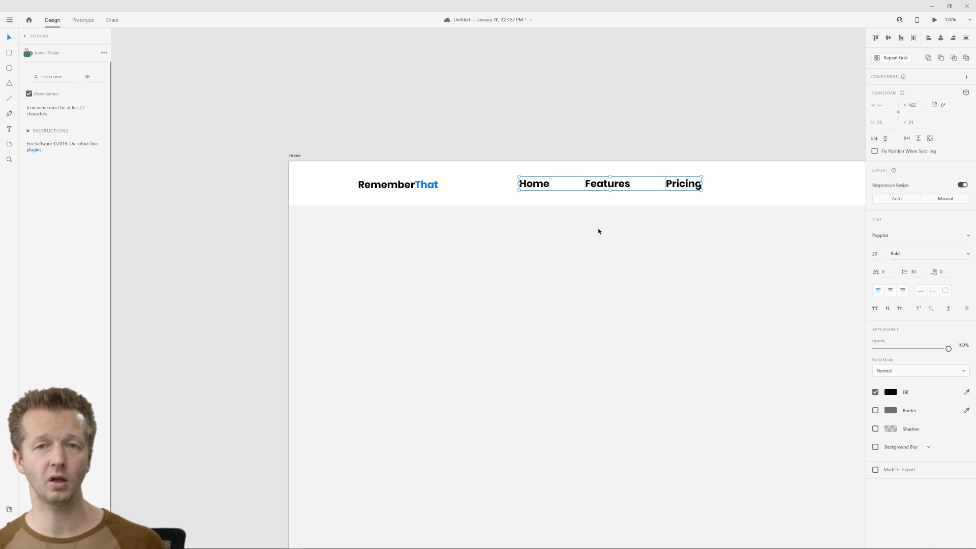
pyautogui.moveTo(314, 124); pyautogui.dragTo(723, 262)
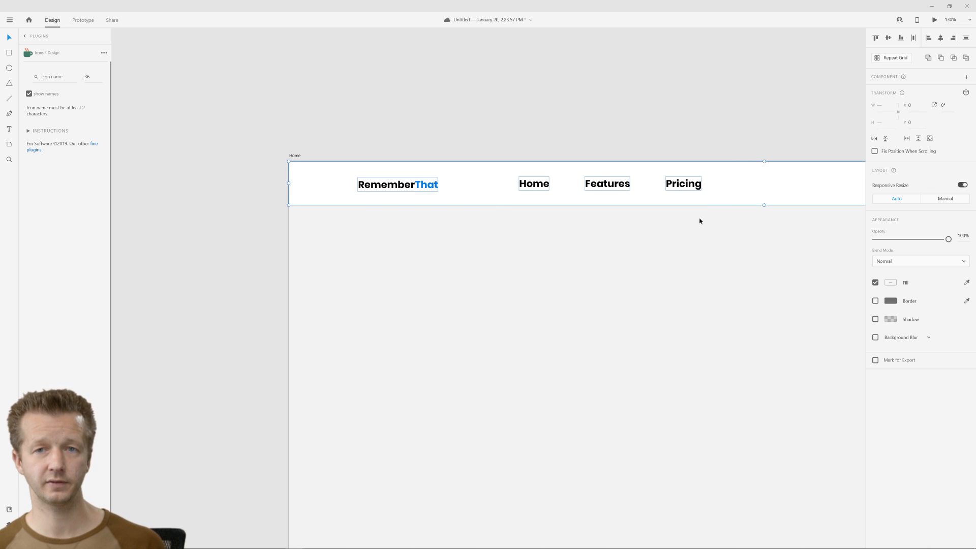
pyautogui.moveTo(593, 196); pyautogui.dragTo(593, 244)
pyautogui.moveTo(583, 293); pyautogui.dragTo(581, 302)
pyautogui.click(573, 358)
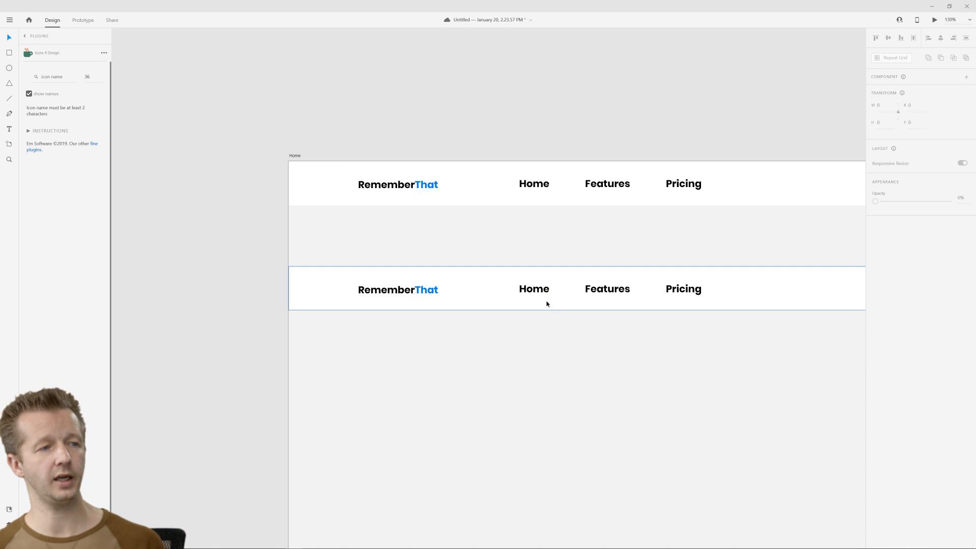
# Set the font weight of Home, Features and Pricing in the duplicated lower header to Regular.
pyautogui.click(529, 297)
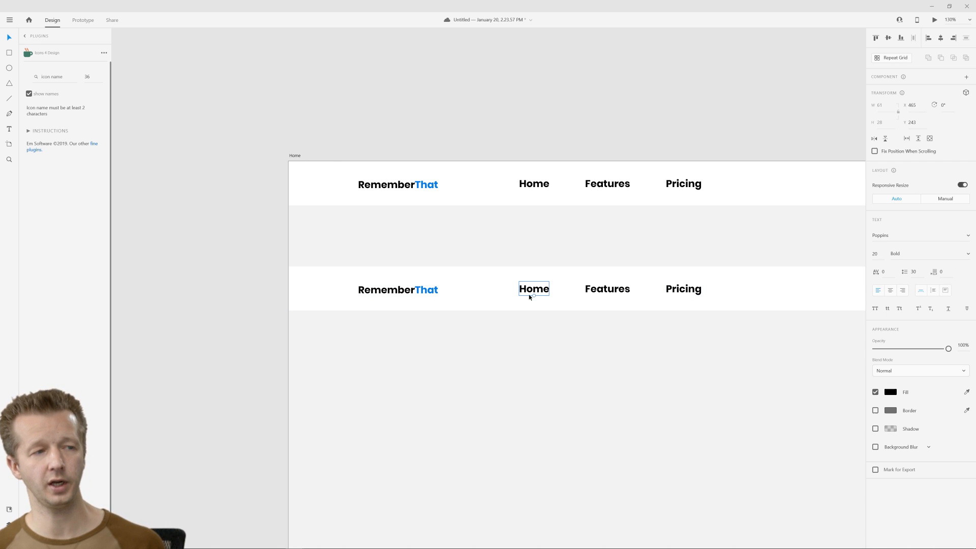
pyautogui.keyDown('shift'); pyautogui.click(592, 292); pyautogui.keyUp('shift')
pyautogui.keyDown('shift'); pyautogui.click(672, 292); pyautogui.keyUp('shift')
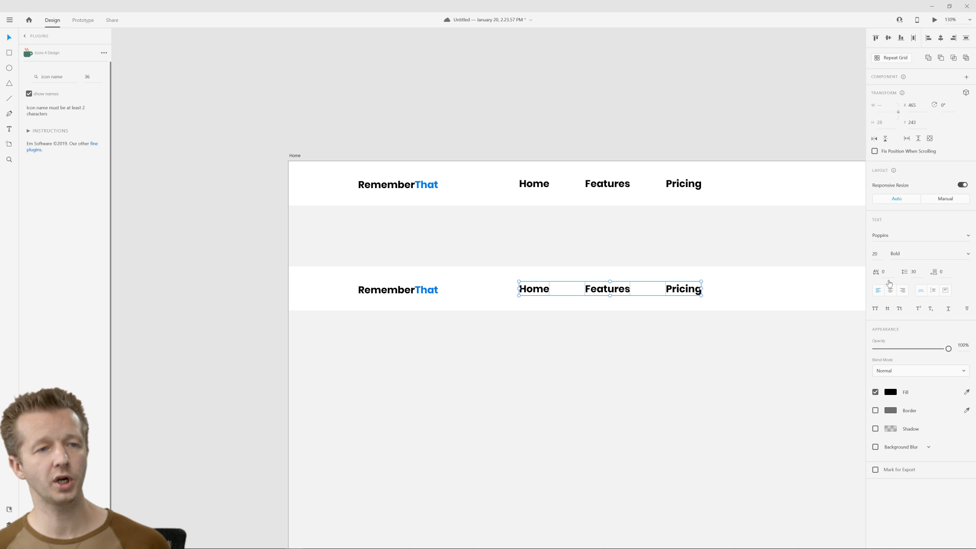
pyautogui.click(878, 255)
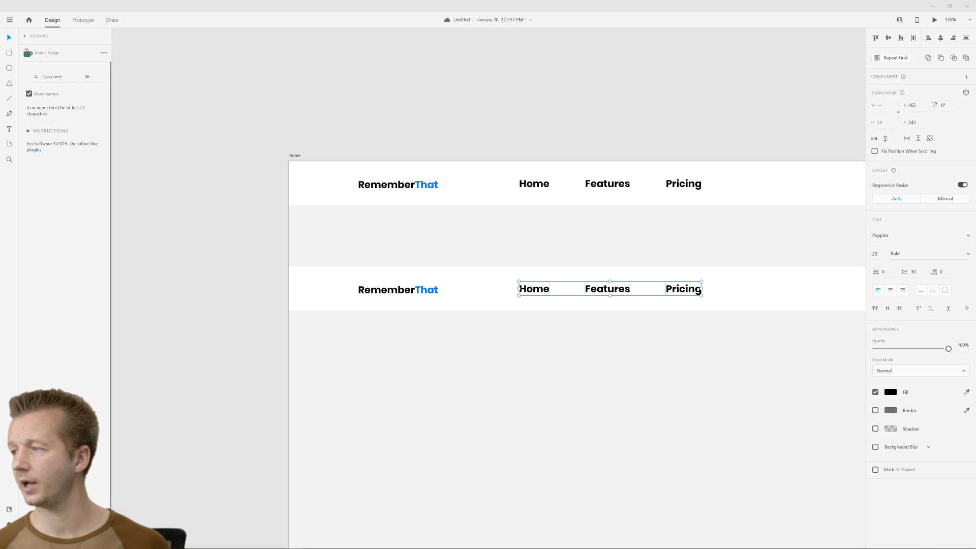
pyautogui.click(967, 261)
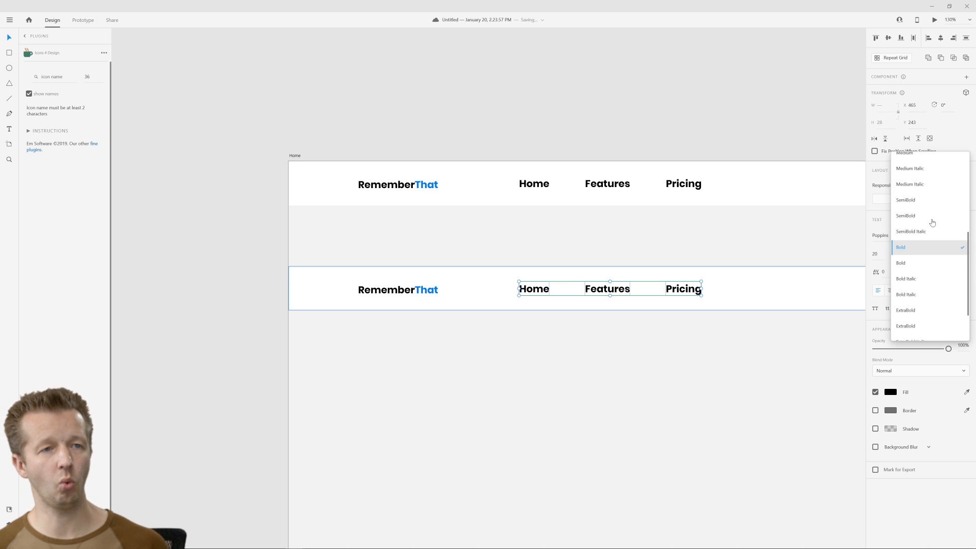
pyautogui.scroll(7, 930, 224)
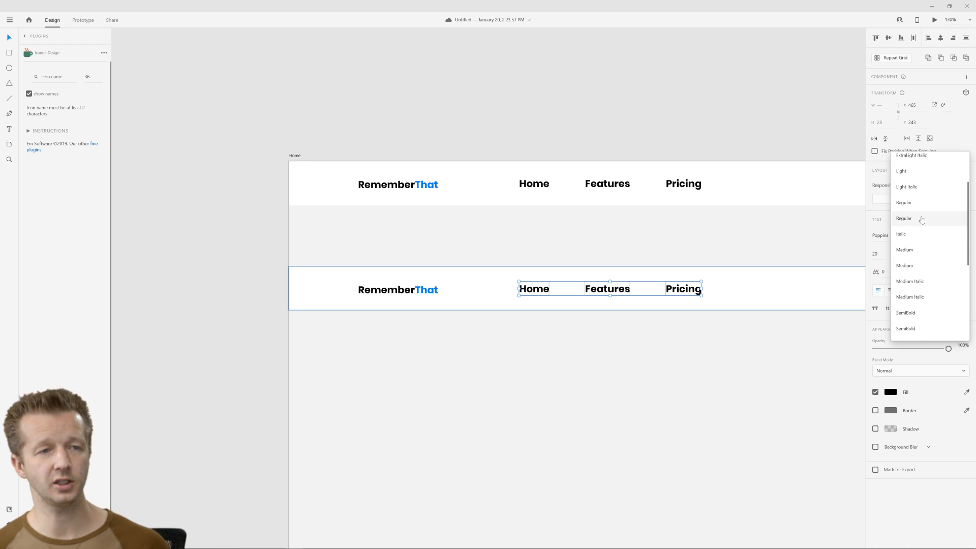
pyautogui.click(921, 219)
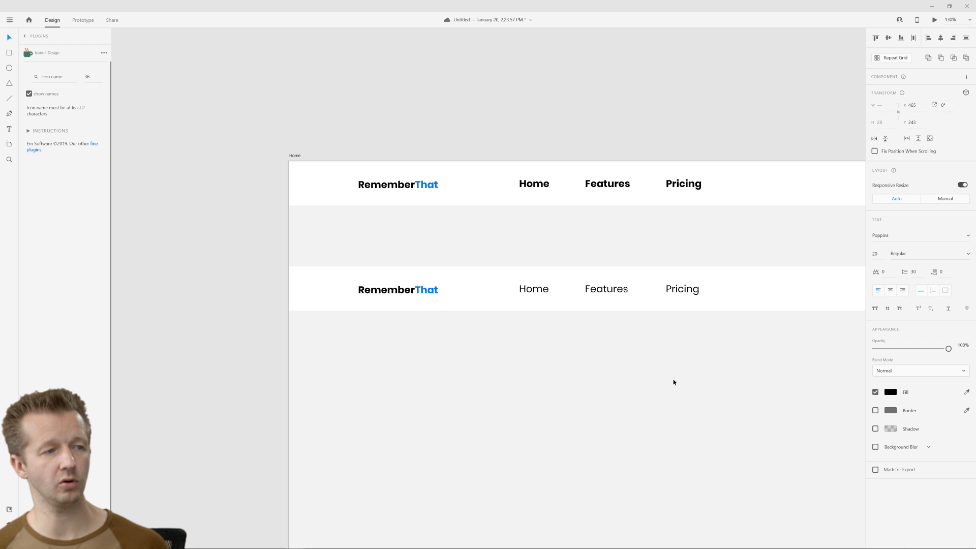
pyautogui.click(673, 382)
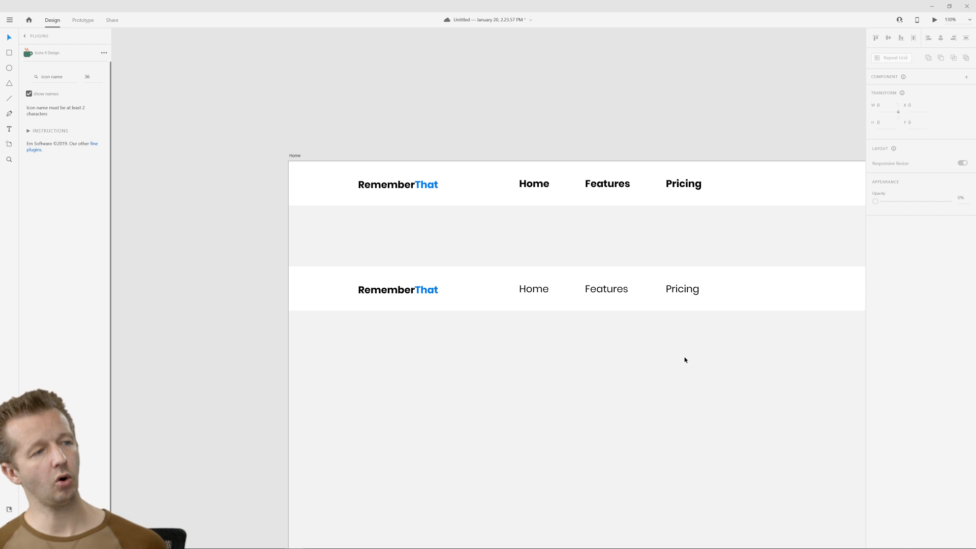
# Compare the text styling of the lower header's RememberThat logo with its Home, Features and Pricing links.
pyautogui.scroll(-3, 685, 359)
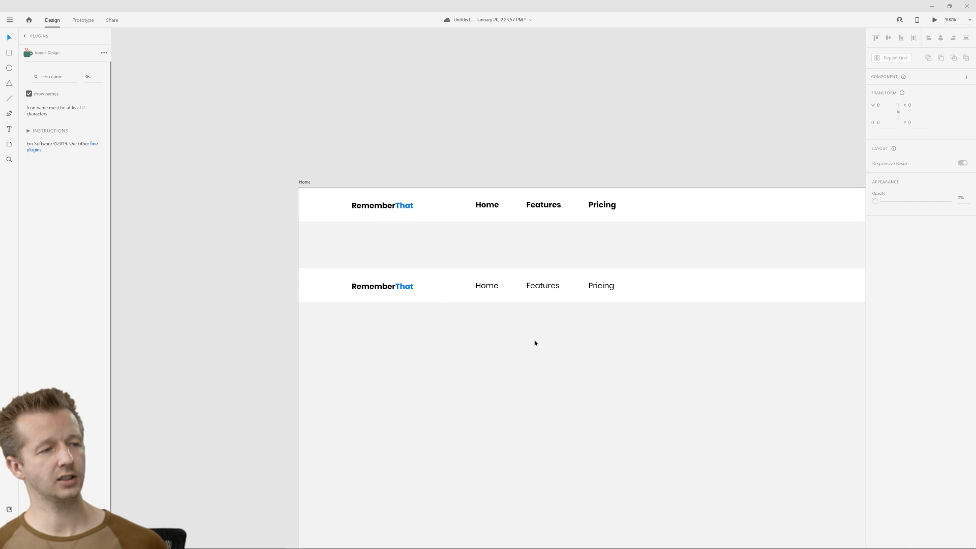
pyautogui.click(378, 292)
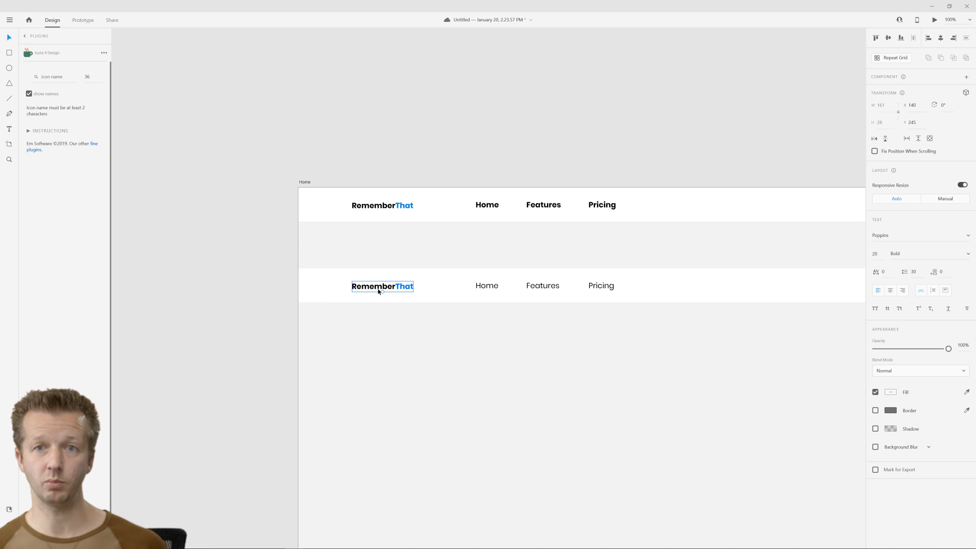
pyautogui.click(440, 345)
pyautogui.click(485, 285)
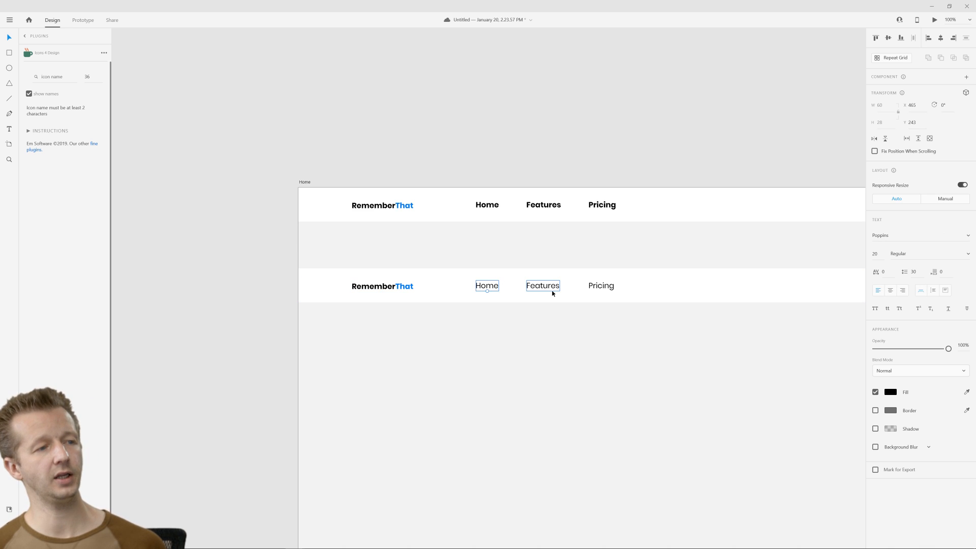
pyautogui.click(552, 288)
pyautogui.click(600, 285)
pyautogui.click(629, 346)
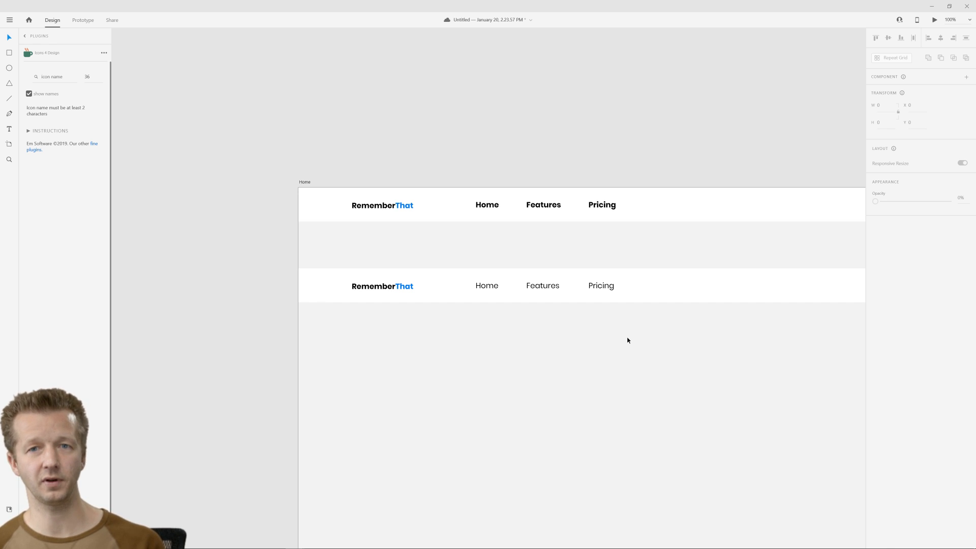
pyautogui.click(399, 287)
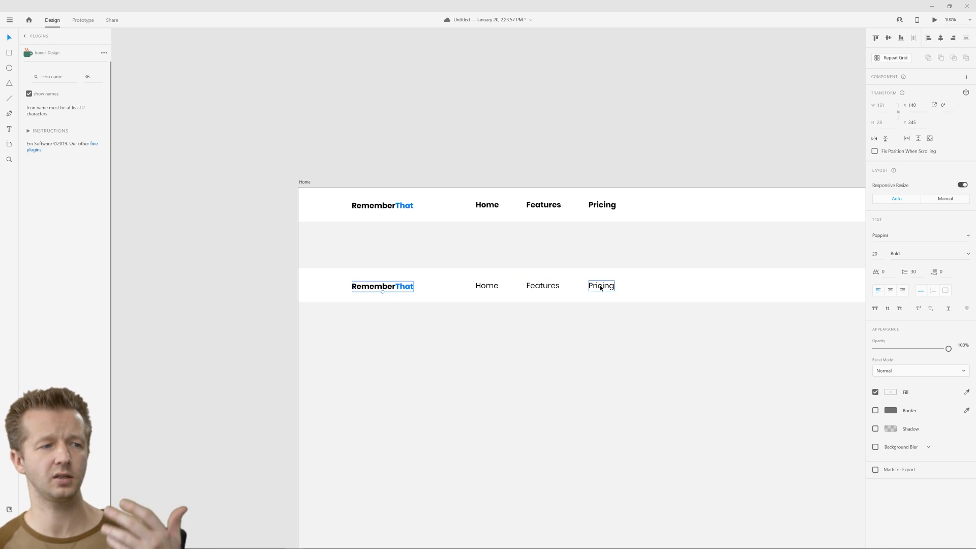
pyautogui.click(607, 356)
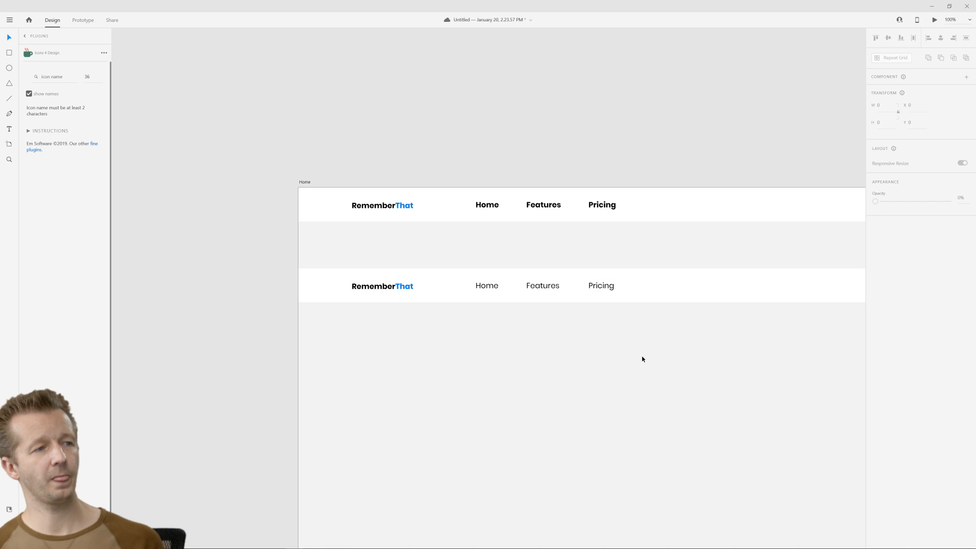
# Delete the original header with the bold links and move the duplicate up to X 0, Y 0 on the Home artboard.
pyautogui.scroll(-1, 637, 339)
pyautogui.scroll(-1, 637, 339)
pyautogui.hscroll(1, 488, 292)
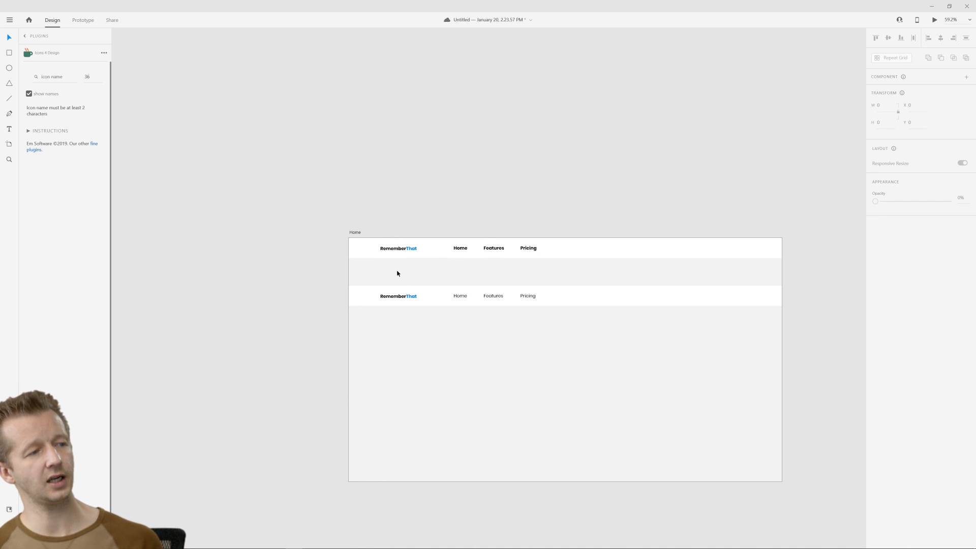
pyautogui.moveTo(477, 231); pyautogui.dragTo(553, 268)
pyautogui.press('Delete')
pyautogui.moveTo(342, 273); pyautogui.dragTo(594, 337)
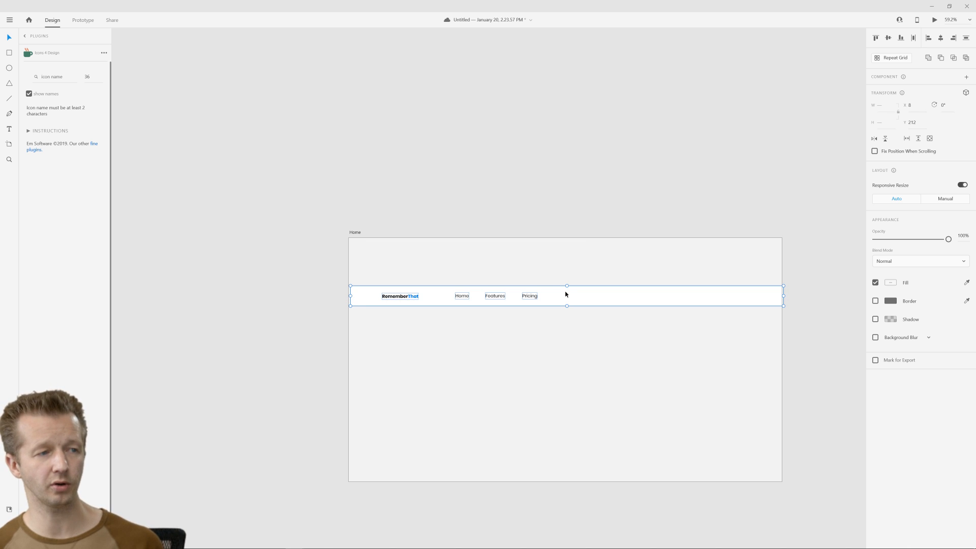
pyautogui.moveTo(568, 298); pyautogui.dragTo(576, 248)
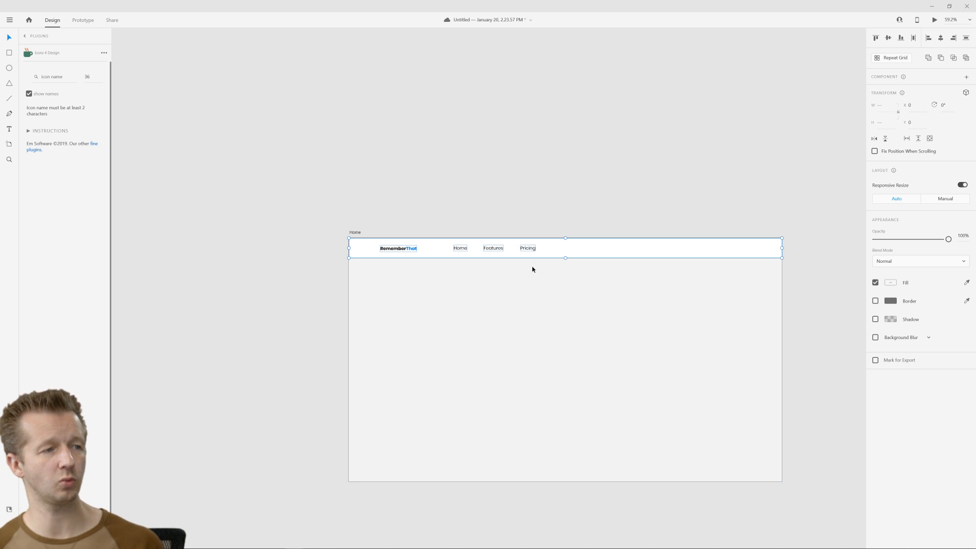
# Change the copy of the Features link in the header to FAQ.
pyautogui.scroll(3, 486, 265)
pyautogui.scroll(3, 486, 265)
pyautogui.scroll(-6, 536, 282)
pyautogui.moveTo(544, 283); pyautogui.dragTo(502, 281)
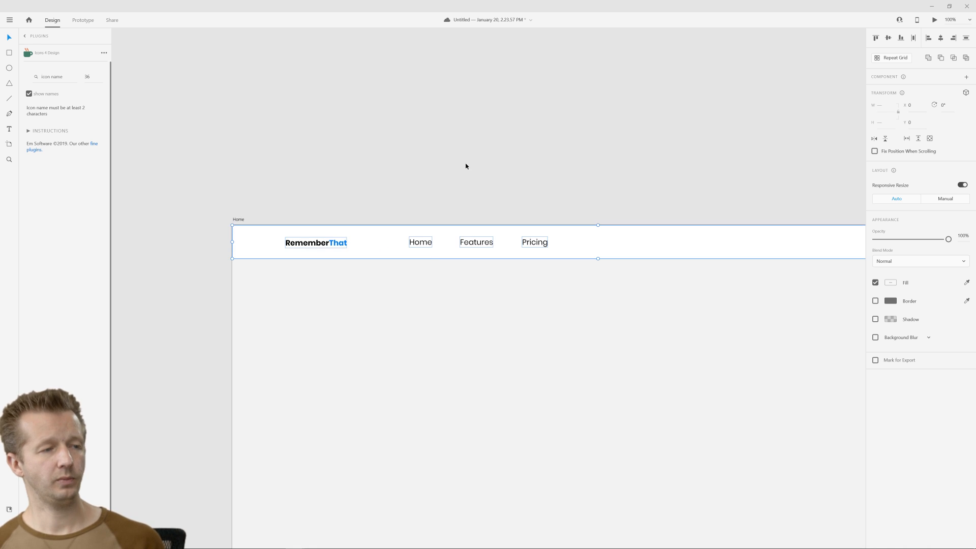
pyautogui.click(465, 164)
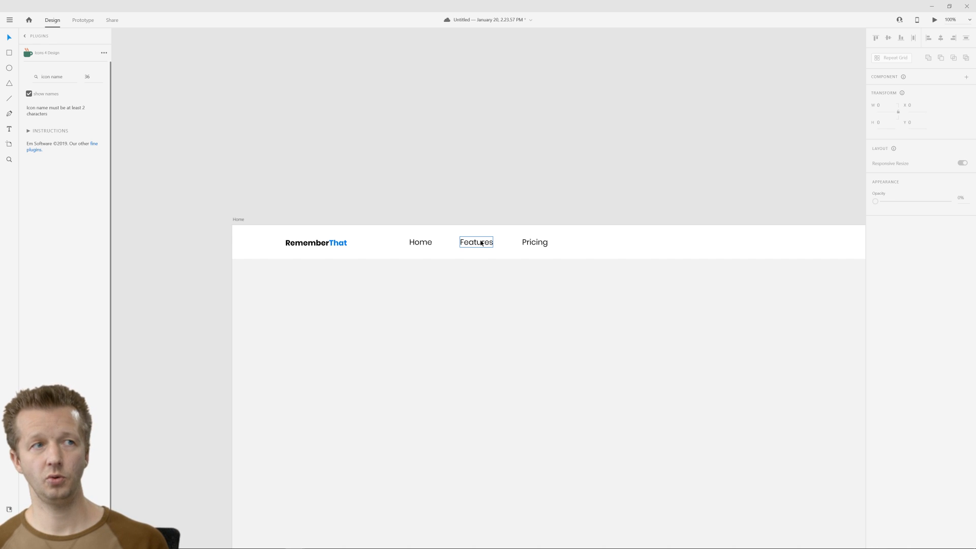
pyautogui.doubleClick(473, 245)
pyautogui.click(474, 245)
pyautogui.doubleClick(474, 244)
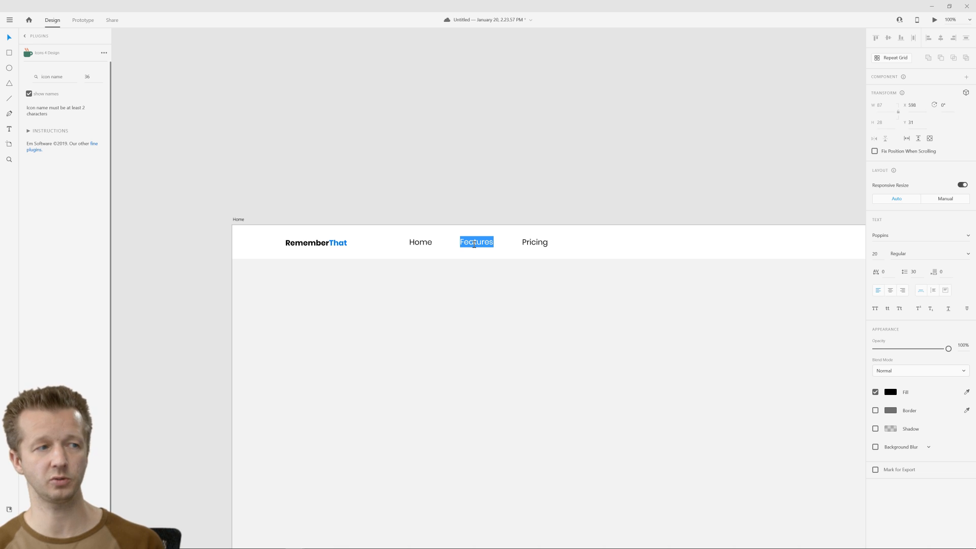
pyautogui.write('FAQ')
pyautogui.press('Escape')
pyautogui.click(615, 180)
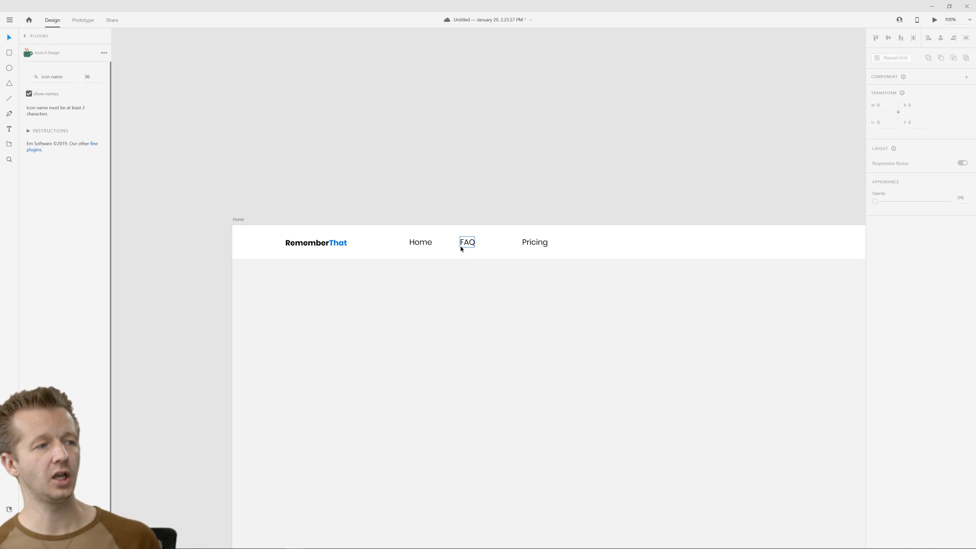
# Draw a red-filled rectangle about 73 by 80 spanning the gap between Home and FAQ, and move it to X 637 directly after FAQ.
pyautogui.press('r')
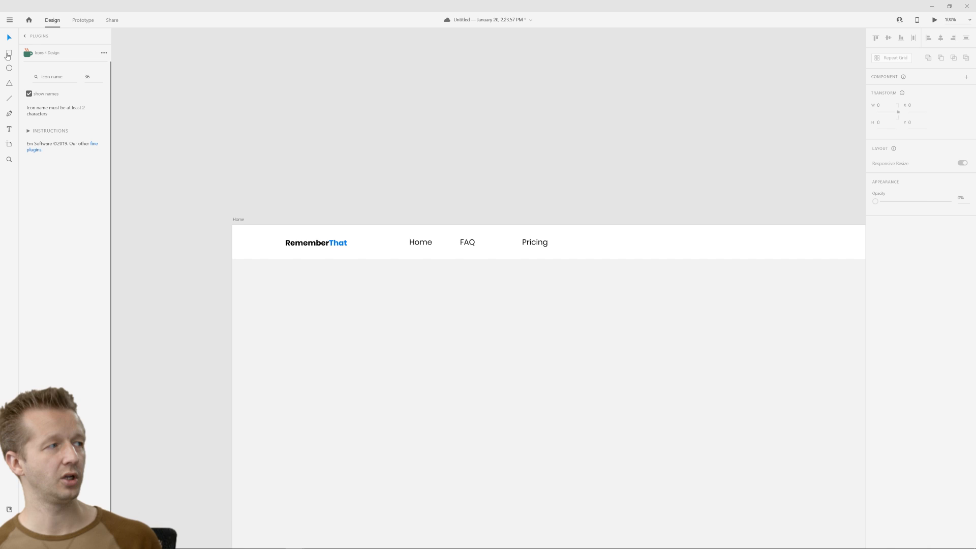
pyautogui.moveTo(431, 228); pyautogui.dragTo(460, 258)
pyautogui.press('v')
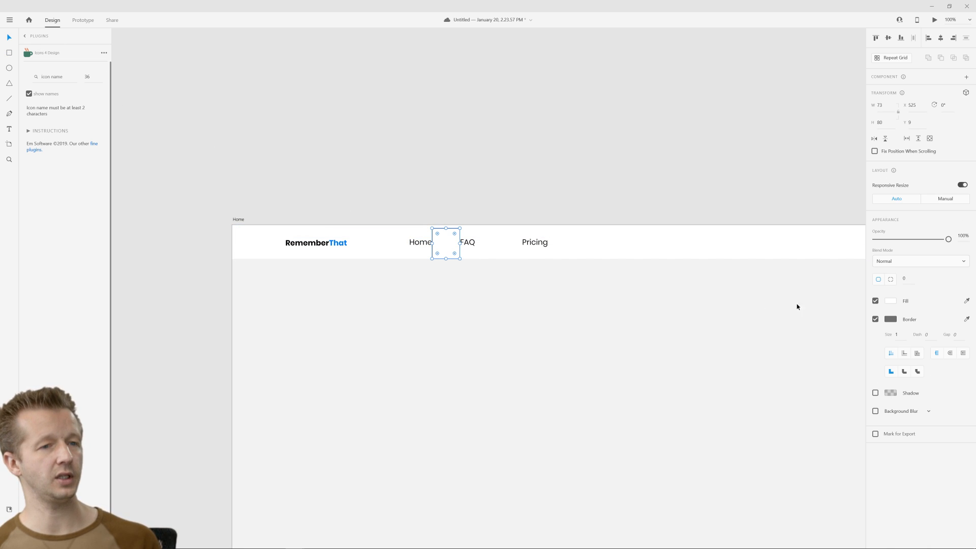
pyautogui.click(890, 300)
pyautogui.moveTo(799, 290); pyautogui.dragTo(824, 264)
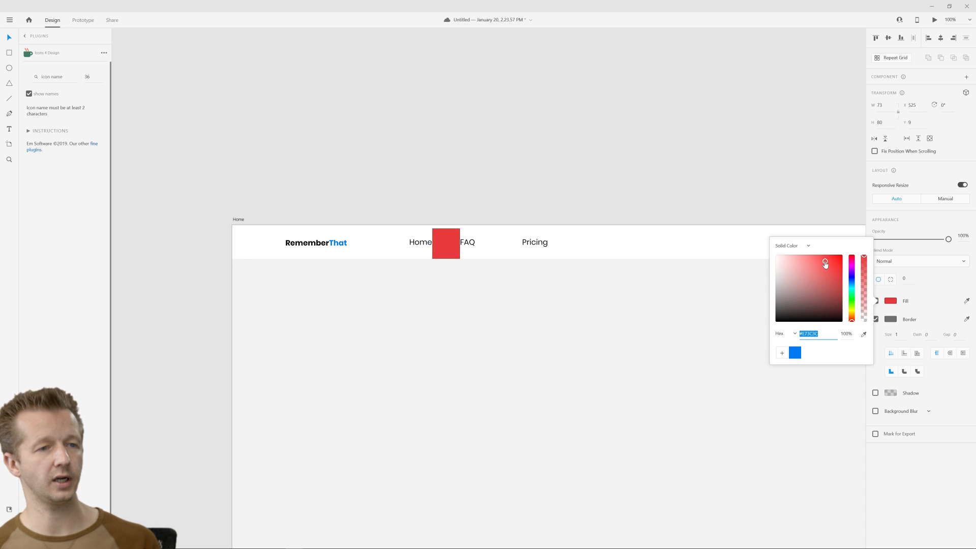
pyautogui.click(478, 184)
pyautogui.moveTo(449, 247); pyautogui.dragTo(492, 247)
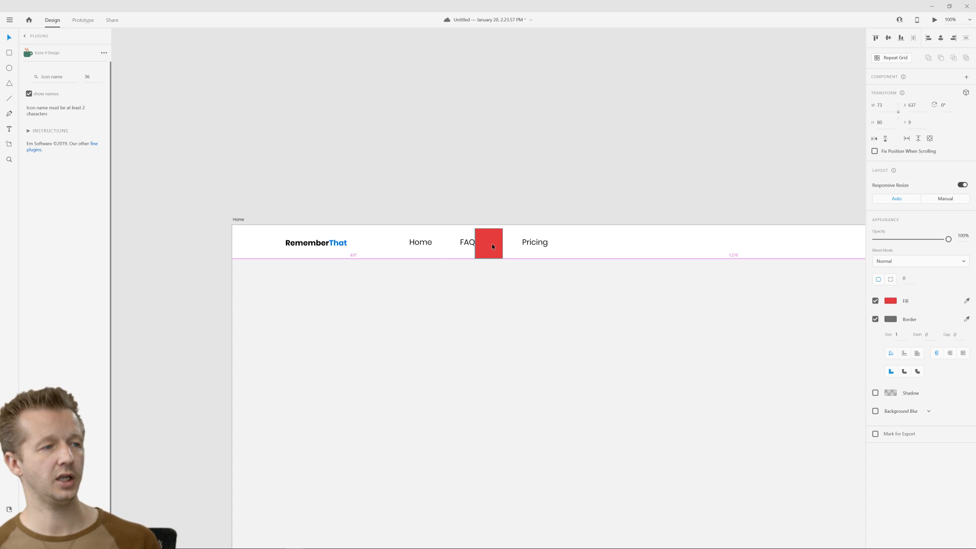
pyautogui.click(504, 186)
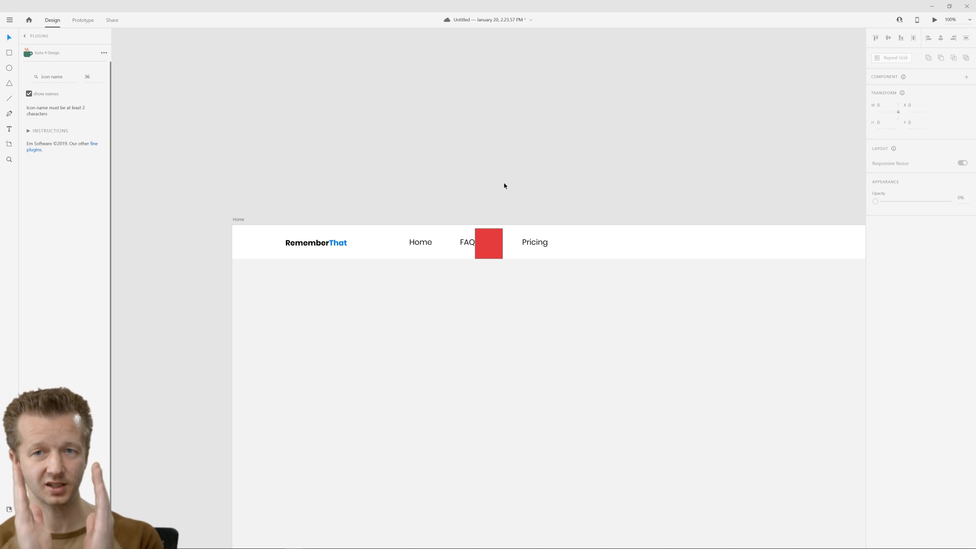
# Delete the red spacer rectangle and move the Pricing link horizontally to X 710, matching the gap between Home and FAQ.
pyautogui.click(486, 243)
pyautogui.press('Delete')
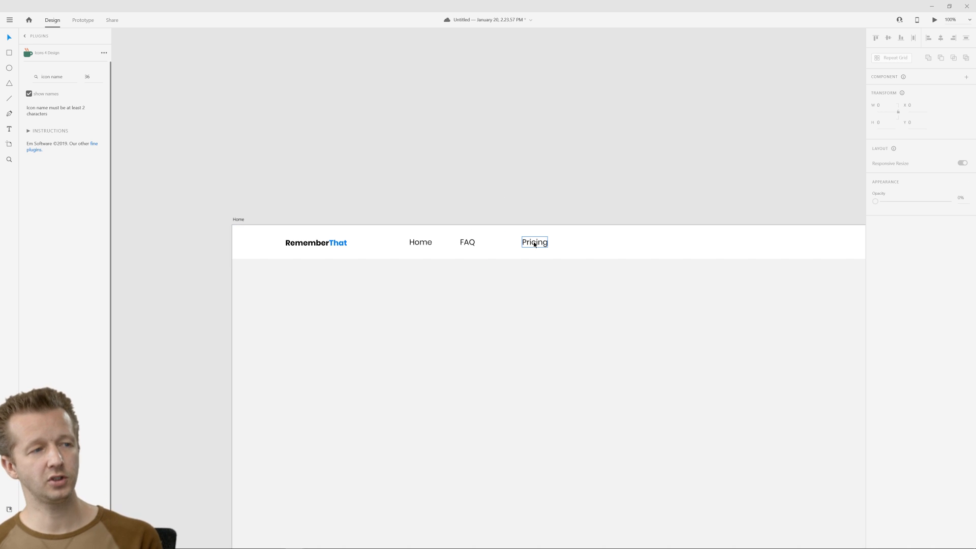
pyautogui.moveTo(532, 247); pyautogui.dragTo(512, 247)
pyautogui.click(526, 184)
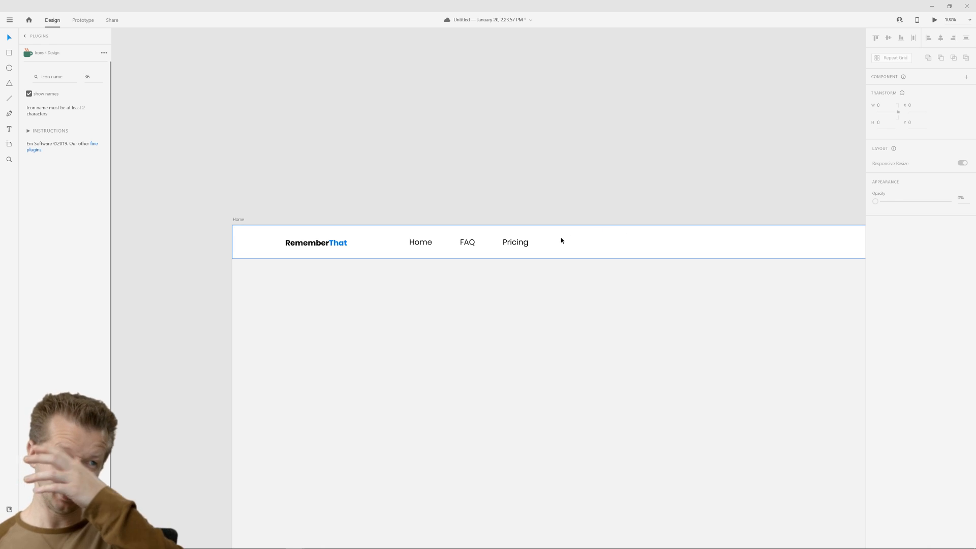
# Delete the Pricing and FAQ links from the header and select the remaining Home text.
pyautogui.click(517, 249)
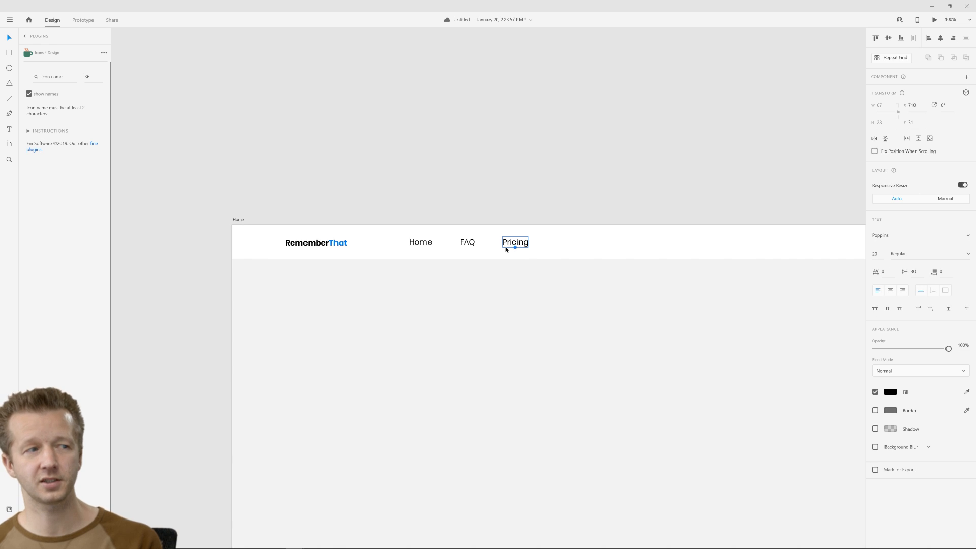
pyautogui.press('Delete')
pyautogui.click(465, 242)
pyautogui.press('Delete')
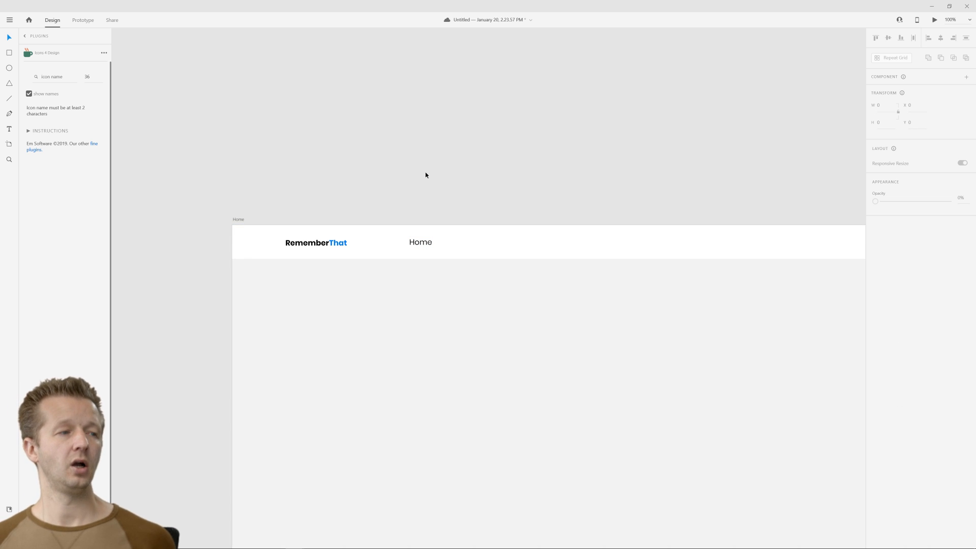
pyautogui.click(423, 243)
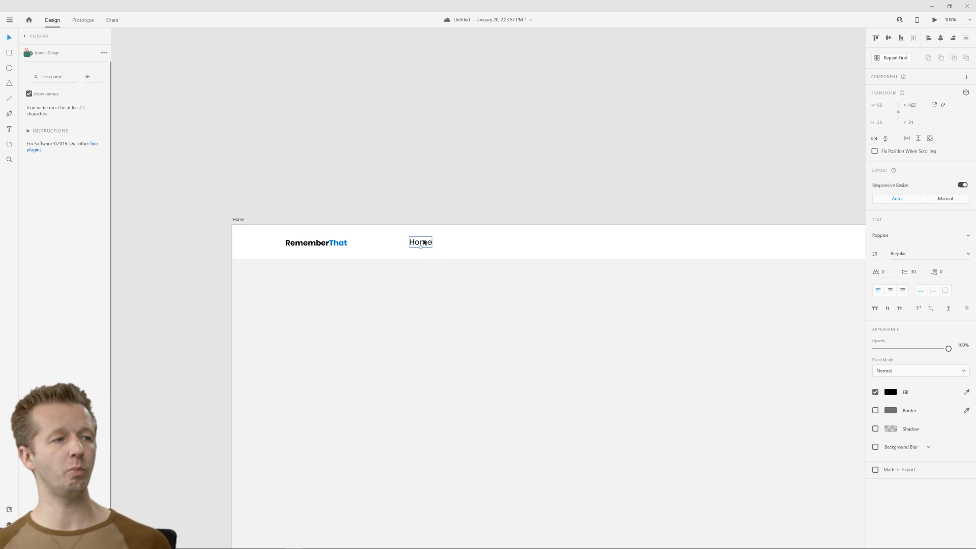
# Draw a rectangle about 150 by 89 over the Home text at full header height, and remove its border.
pyautogui.click(410, 194)
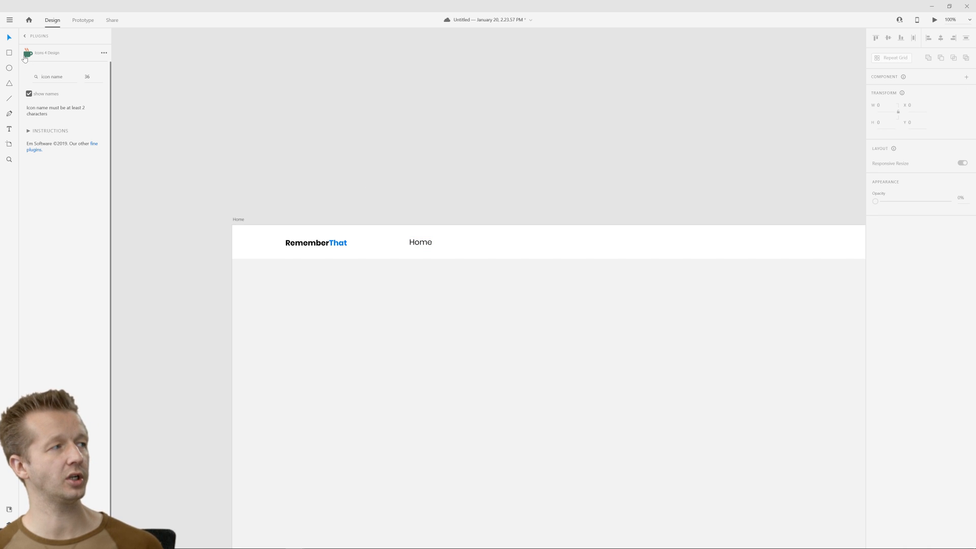
pyautogui.press('r')
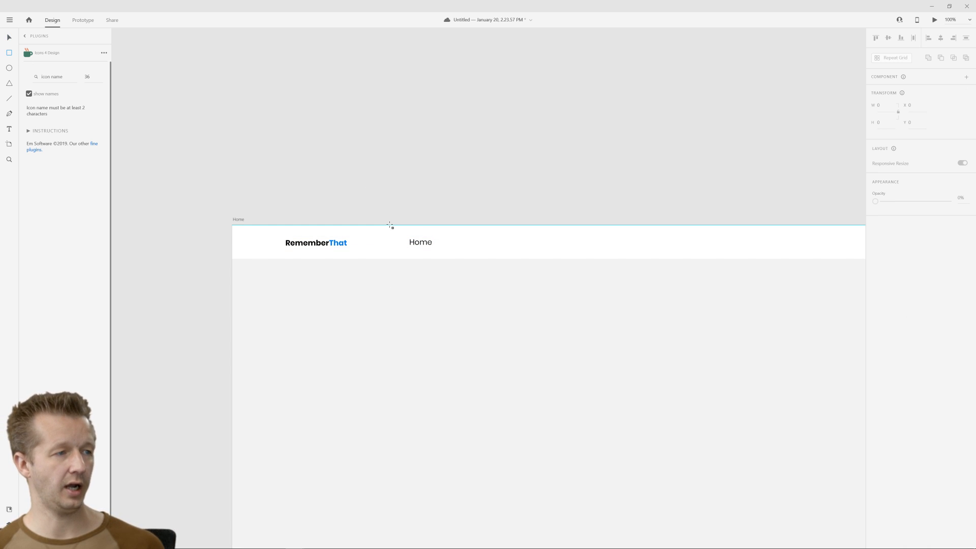
pyautogui.moveTo(392, 225)
pyautogui.mouseDown()
pyautogui.moveTo(428, 258)
pyautogui.moveTo(451, 261)
pyautogui.mouseUp()
pyautogui.click(9, 38)
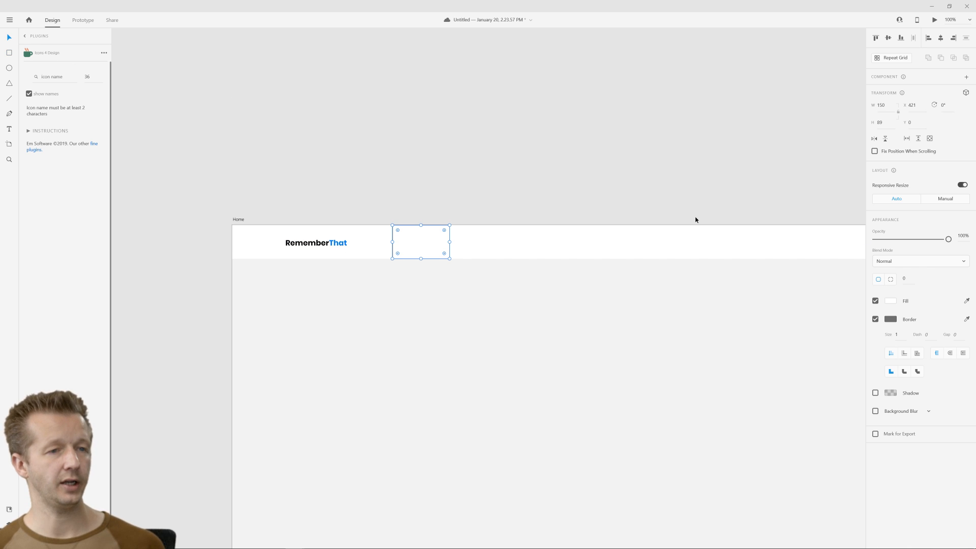
pyautogui.click(875, 319)
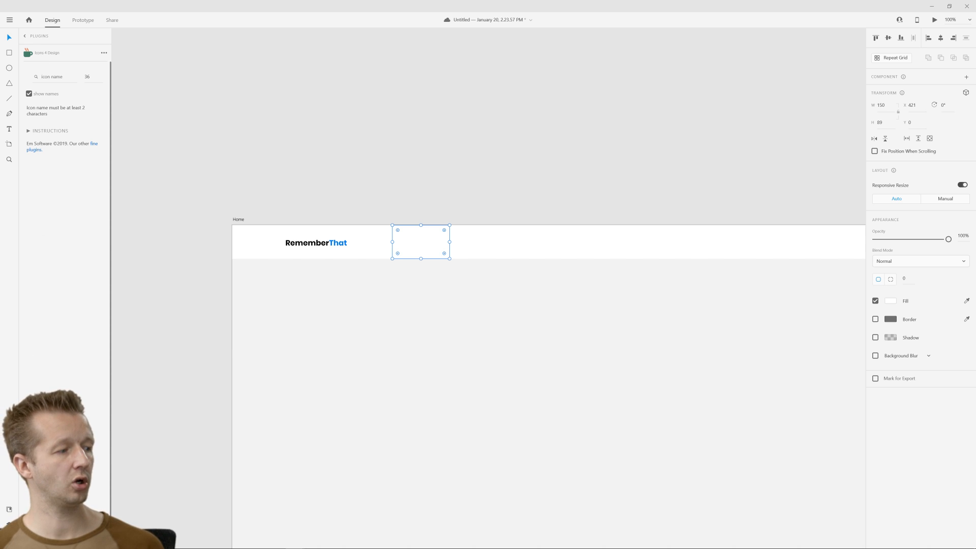
# Show the layer list and rename the full-width header rectangle to Nav Background.
pyautogui.hotkey('ctrl', 'y')
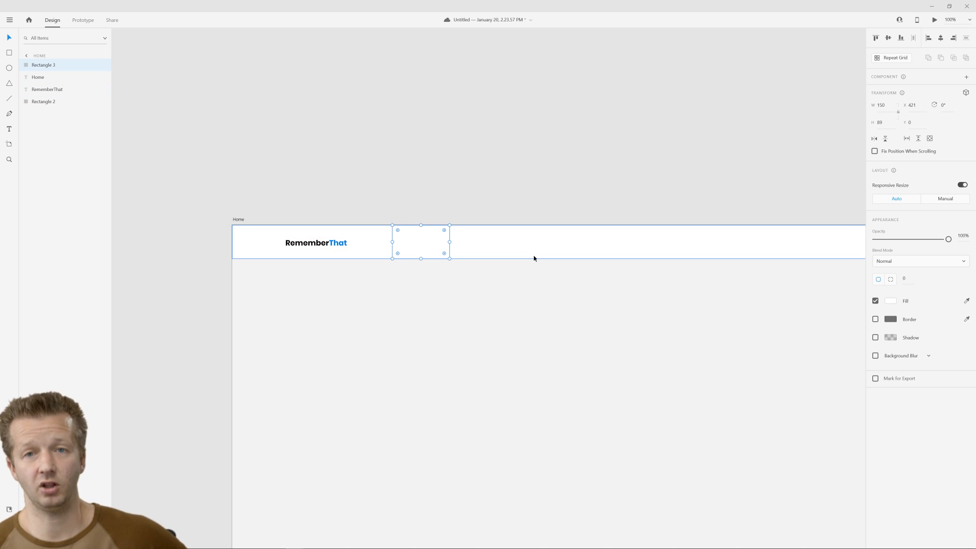
pyautogui.click(506, 353)
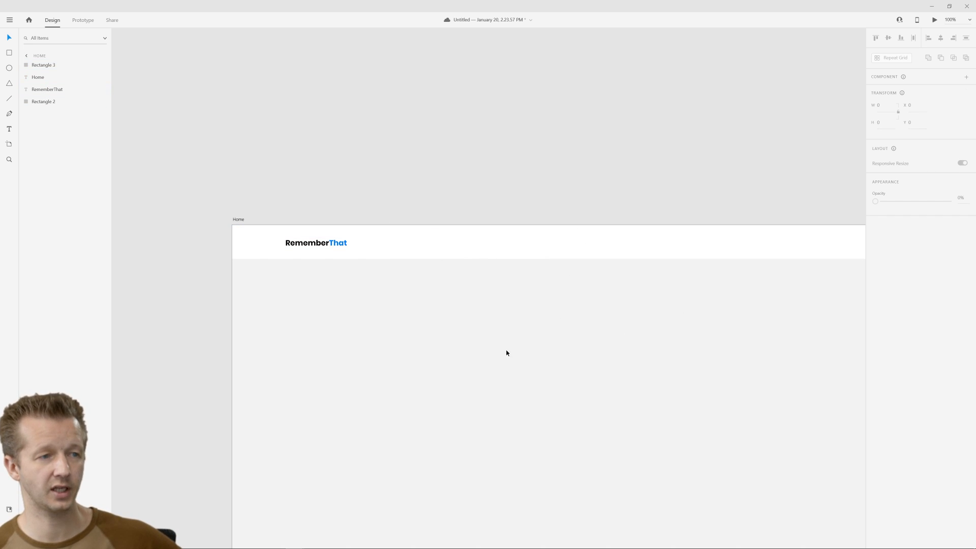
pyautogui.click(49, 102)
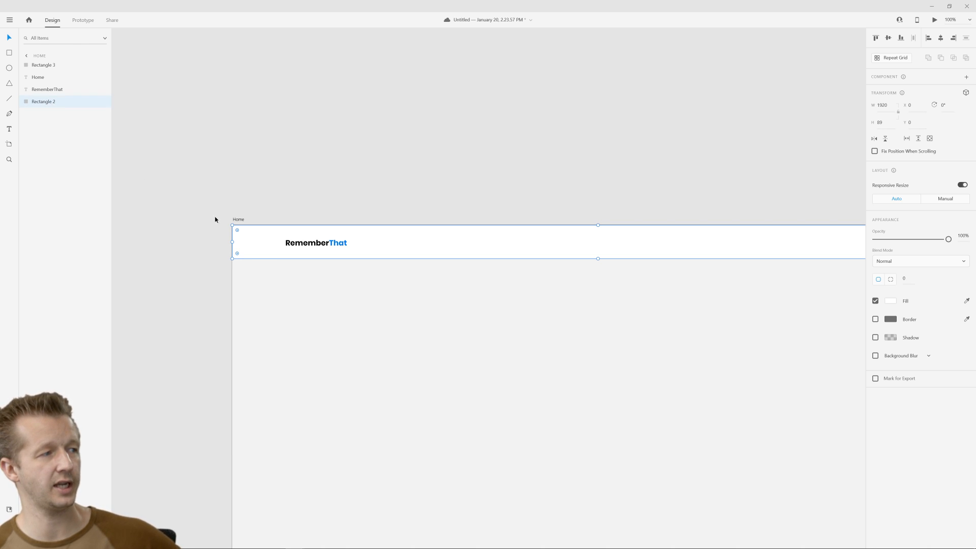
pyautogui.doubleClick(44, 104)
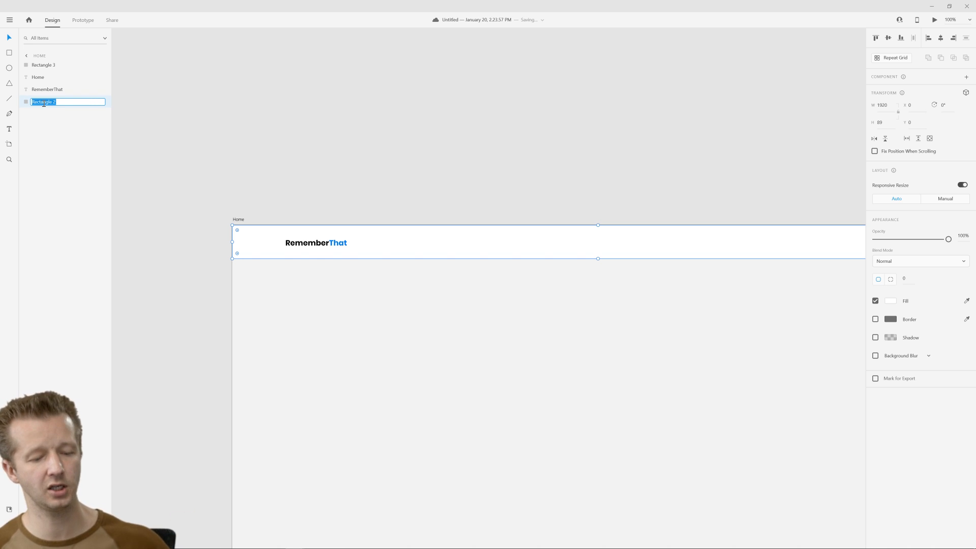
pyautogui.write('Nav Background')
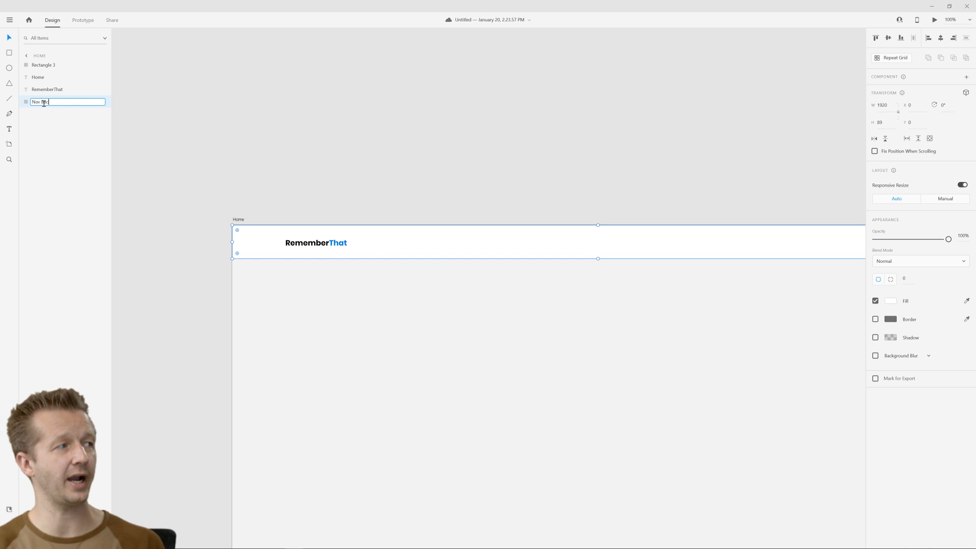
pyautogui.press('Return')
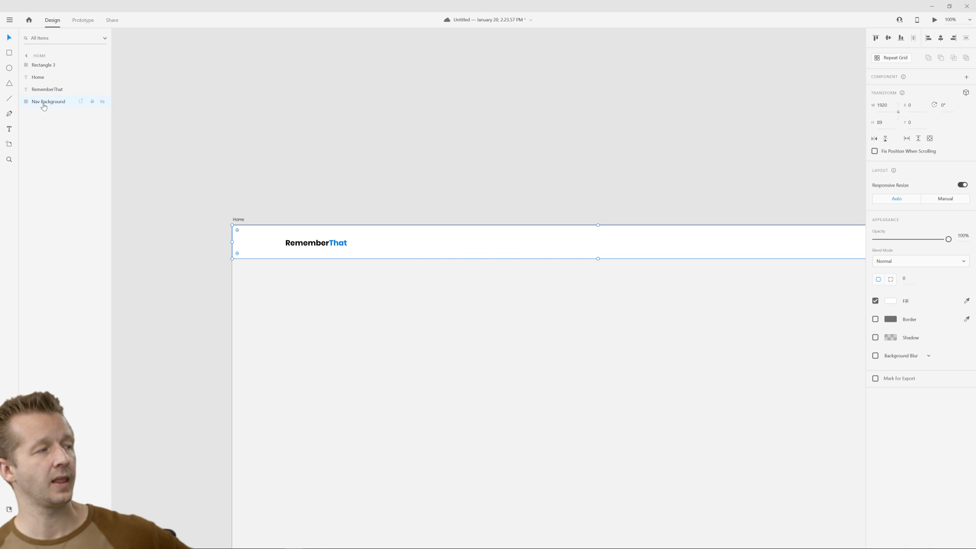
# Move the Nav Background layer above RememberThat, and return it to the bottom of the layer order.
pyautogui.moveTo(44, 106); pyautogui.dragTo(50, 90)
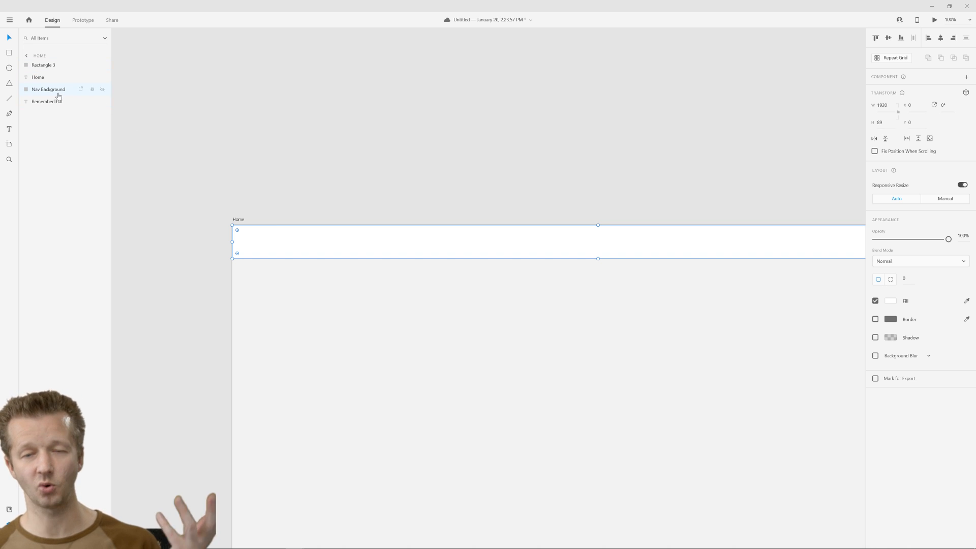
pyautogui.moveTo(58, 95)
pyautogui.mouseDown()
pyautogui.moveTo(49, 94)
pyautogui.moveTo(52, 107)
pyautogui.mouseUp()
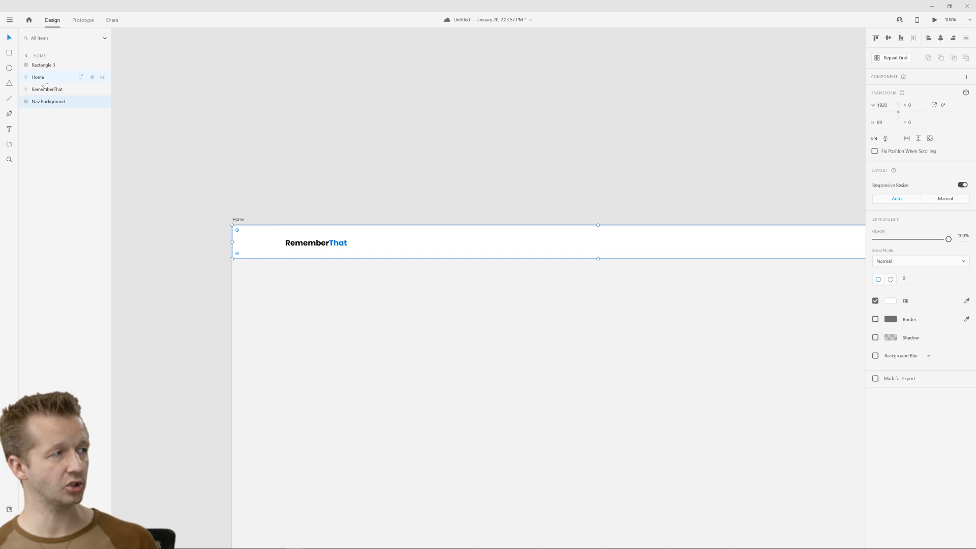
# Move the 150 by 89 rectangle's layer below the Home text layer.
pyautogui.click(41, 65)
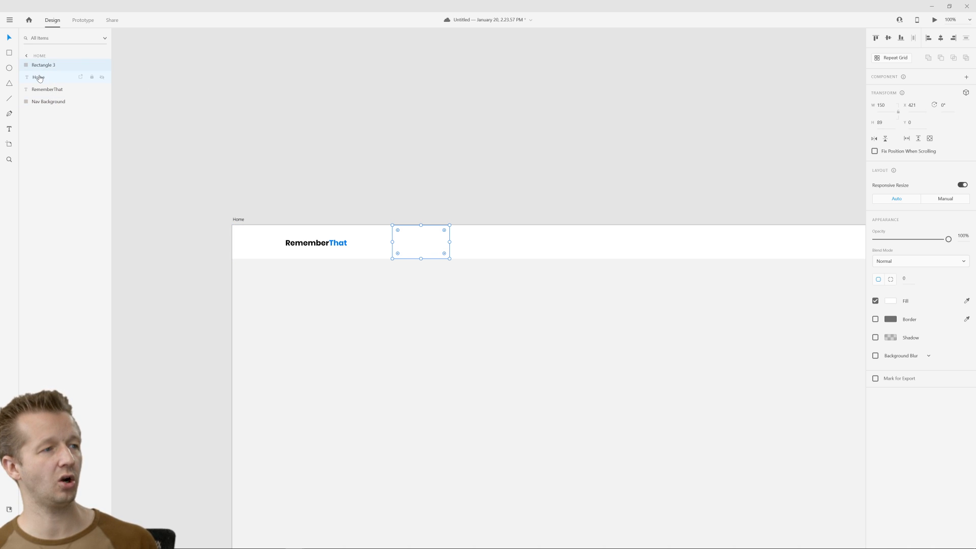
pyautogui.click(39, 78)
pyautogui.click(43, 67)
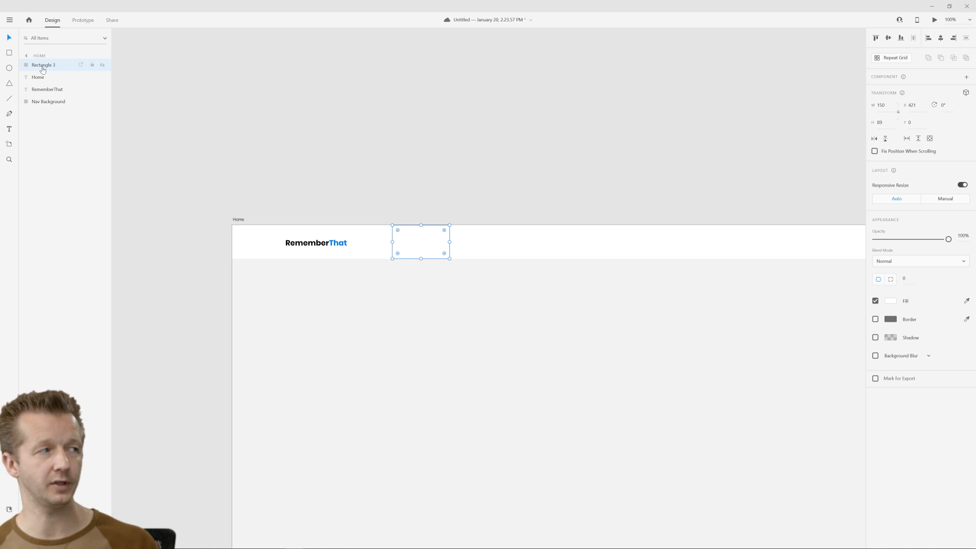
pyautogui.moveTo(41, 67); pyautogui.dragTo(38, 81)
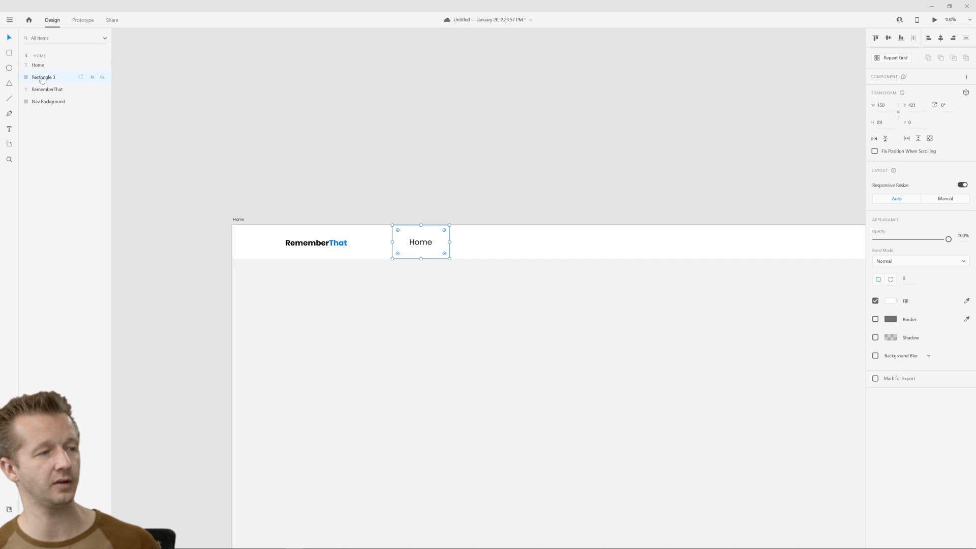
# Fill the rectangle behind the Home text with light grey #EAEAEA, and compare selecting the text and the rectangle.
pyautogui.click(403, 157)
pyautogui.click(423, 247)
pyautogui.click(424, 249)
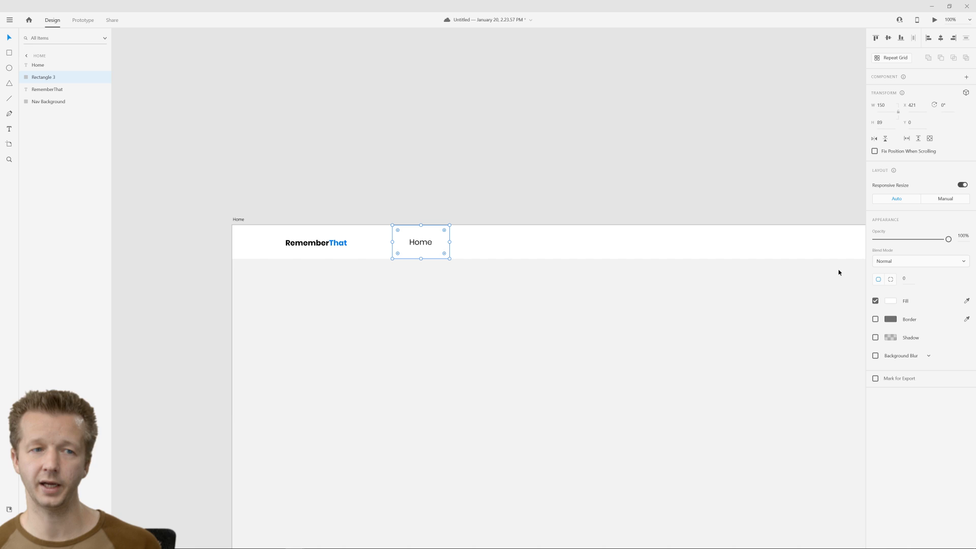
pyautogui.click(892, 304)
pyautogui.moveTo(787, 271); pyautogui.dragTo(751, 263)
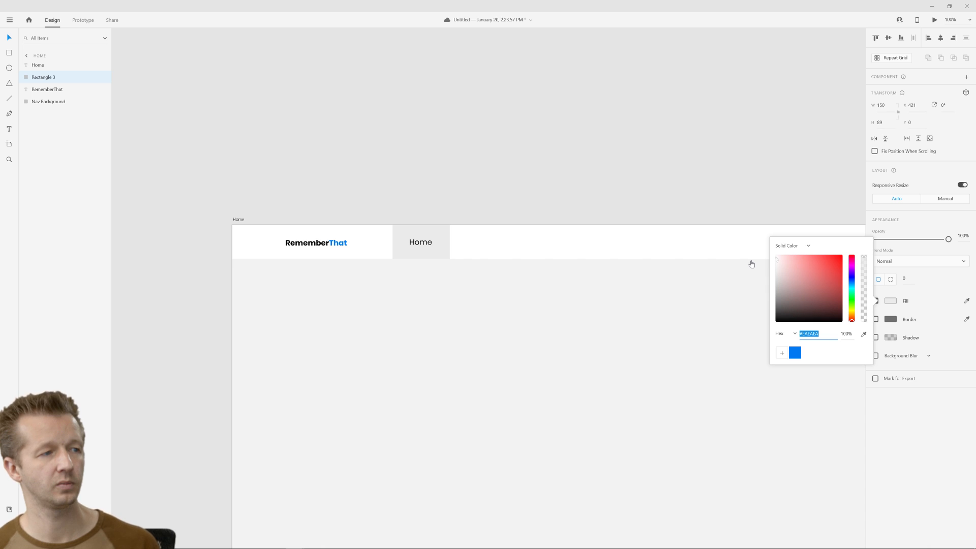
pyautogui.click(357, 153)
pyautogui.click(421, 243)
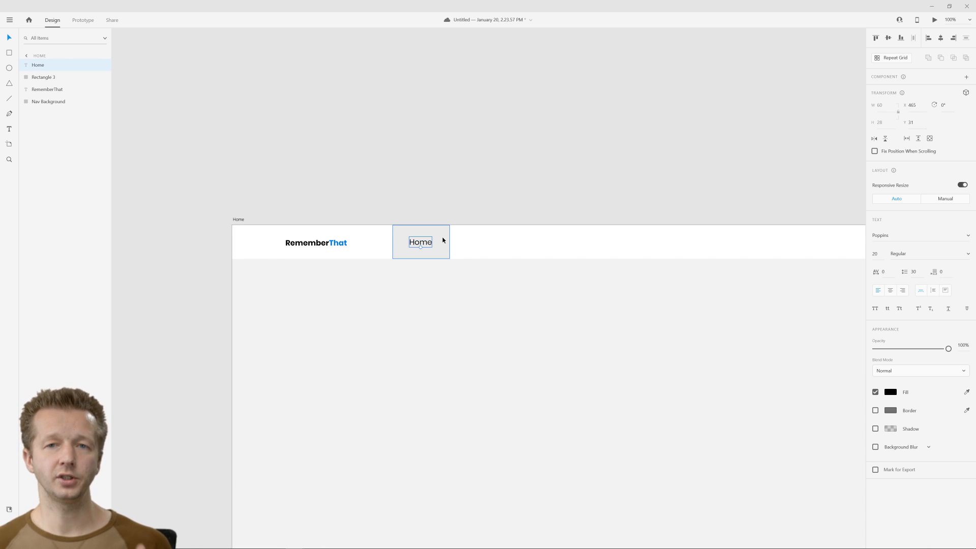
pyautogui.click(442, 240)
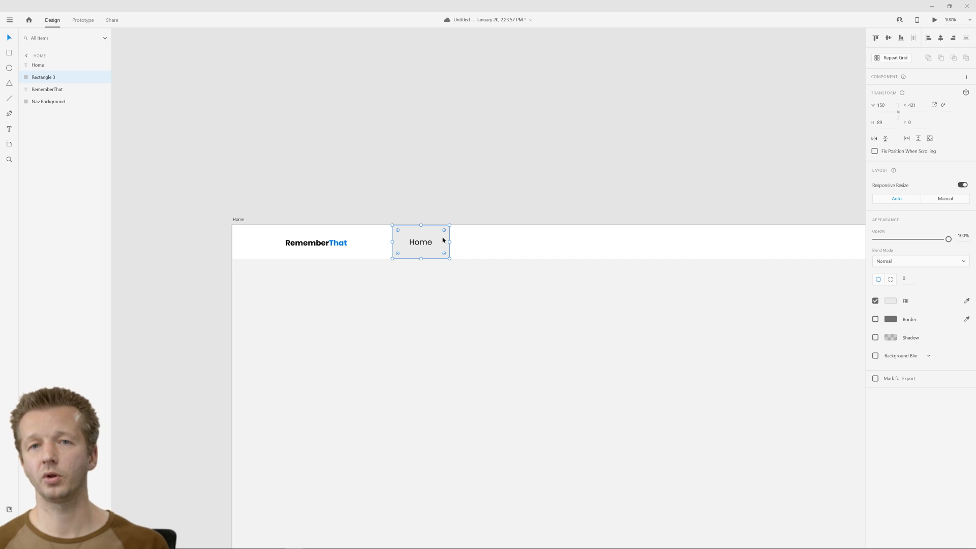
pyautogui.click(462, 325)
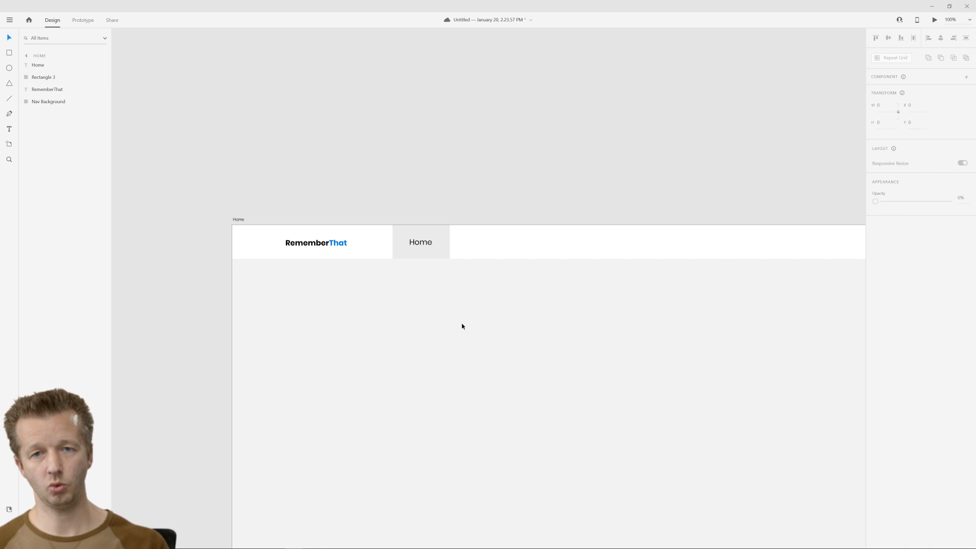
# Set the fill of the rectangle behind the Home text back to white.
pyautogui.click(445, 248)
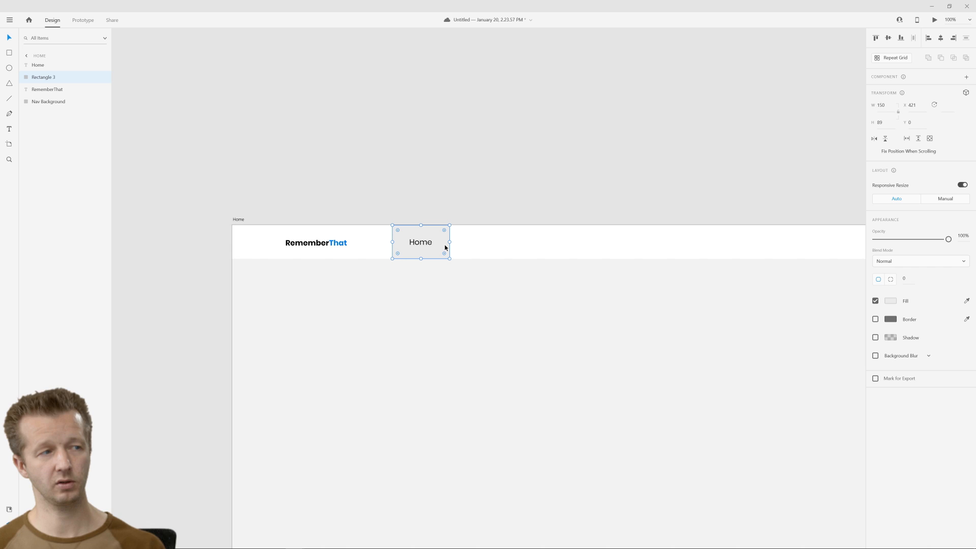
pyautogui.click(889, 302)
pyautogui.moveTo(801, 281); pyautogui.dragTo(737, 232)
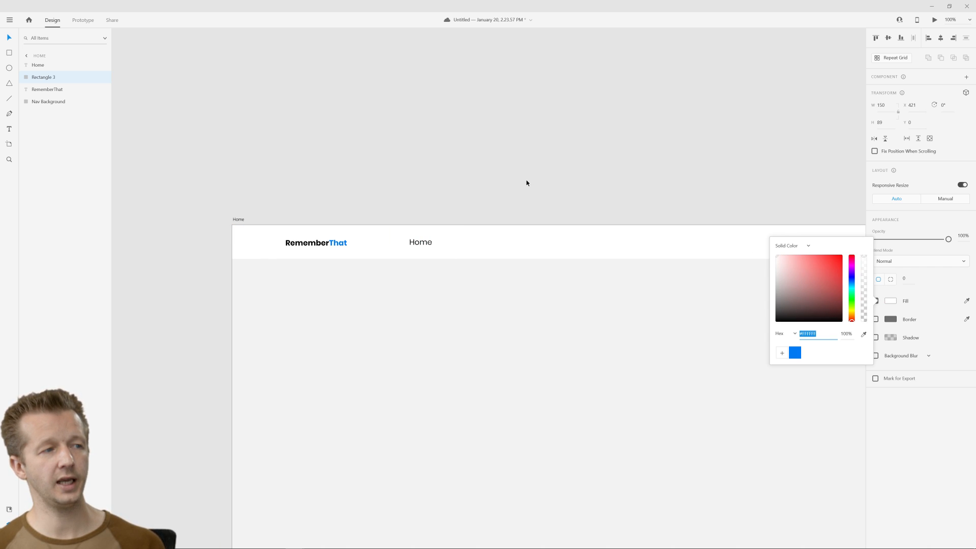
# Make a component from the Home text and the white rectangle behind it.
pyautogui.click(427, 241)
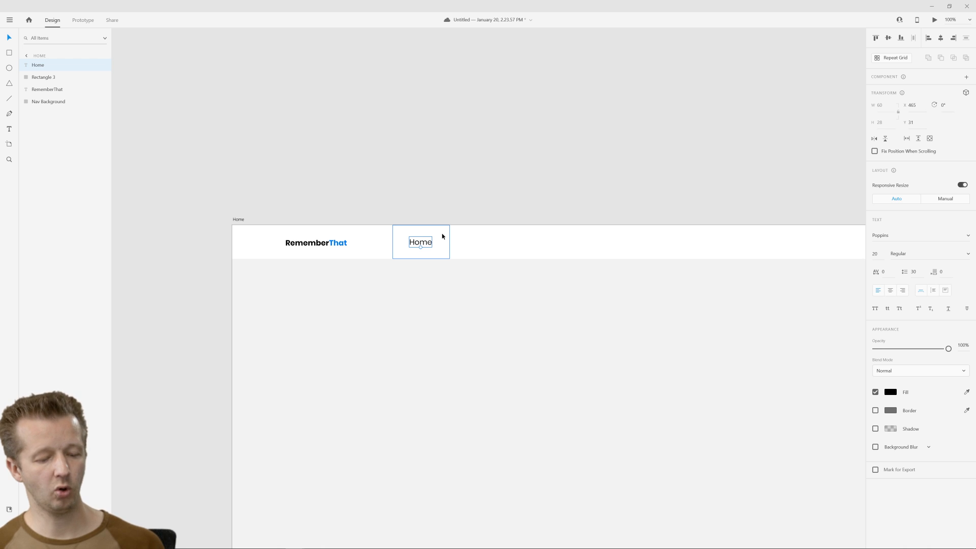
pyautogui.keyDown('shift'); pyautogui.click(443, 236); pyautogui.keyUp('shift')
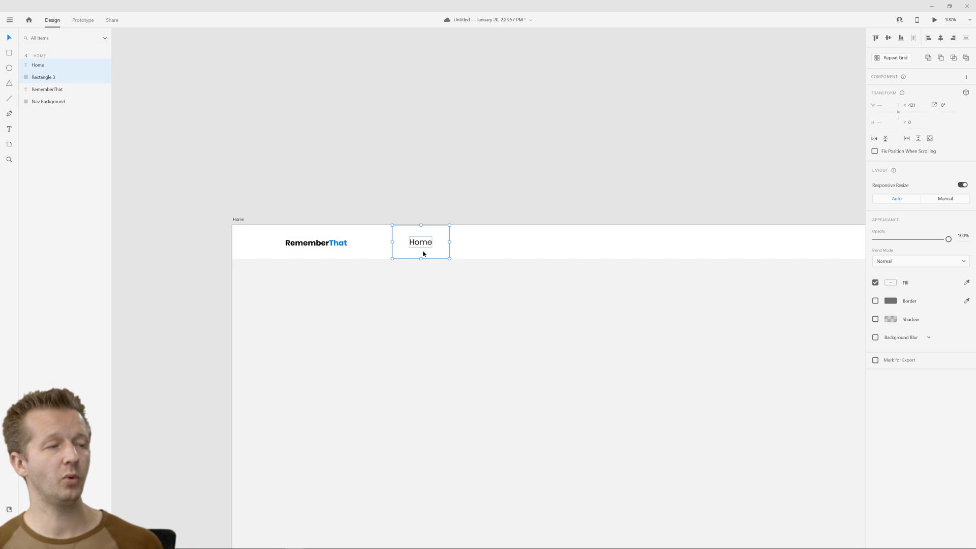
pyautogui.rightClick(441, 244)
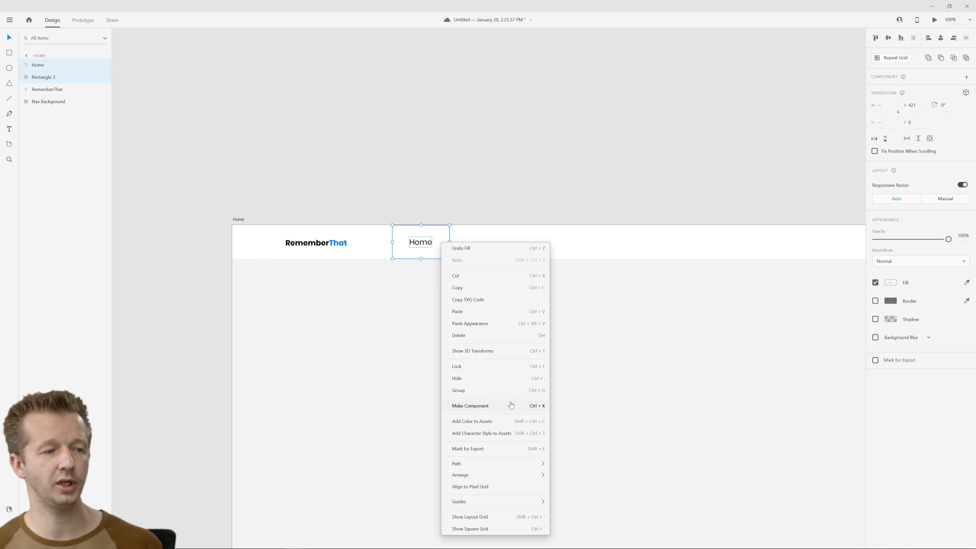
pyautogui.click(538, 408)
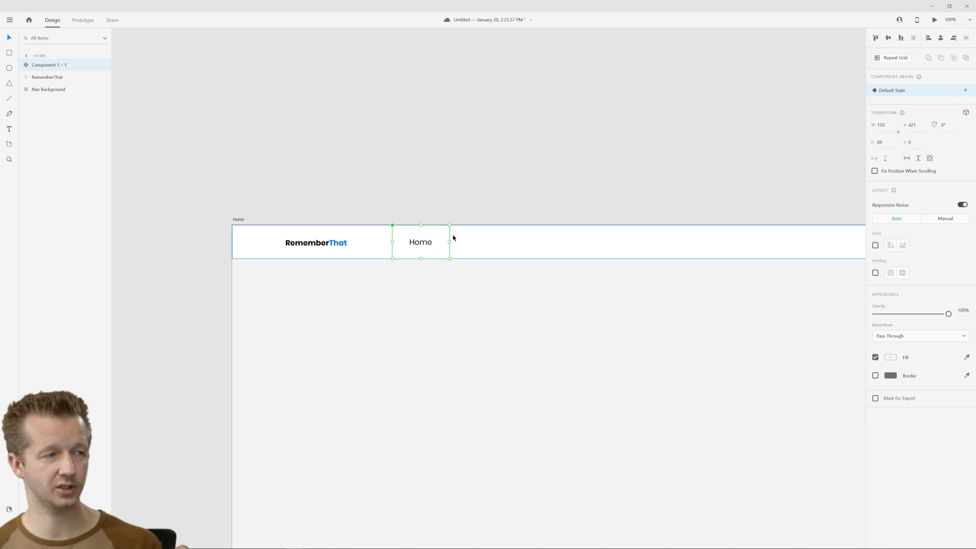
# Enable padding on the Home link component and set its top padding to 30.
pyautogui.click(320, 246)
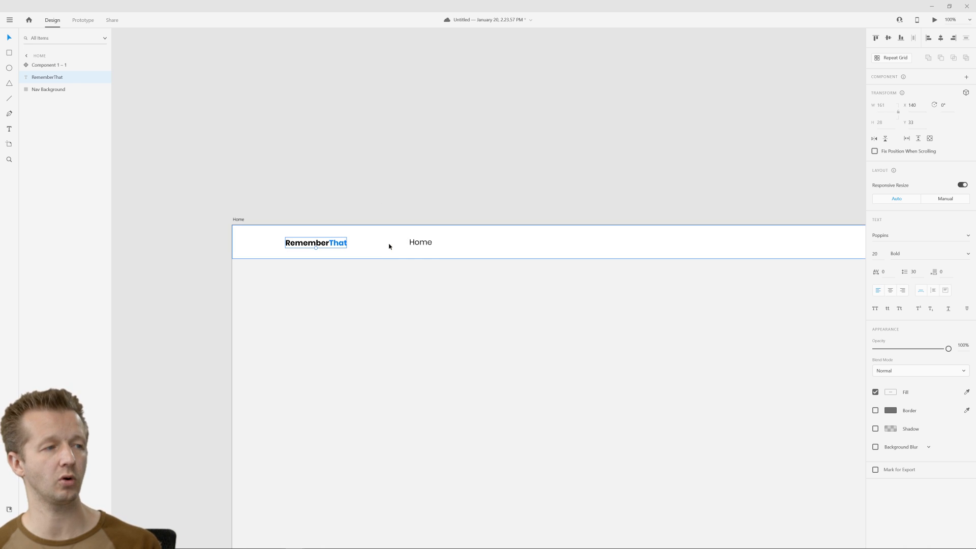
pyautogui.click(417, 247)
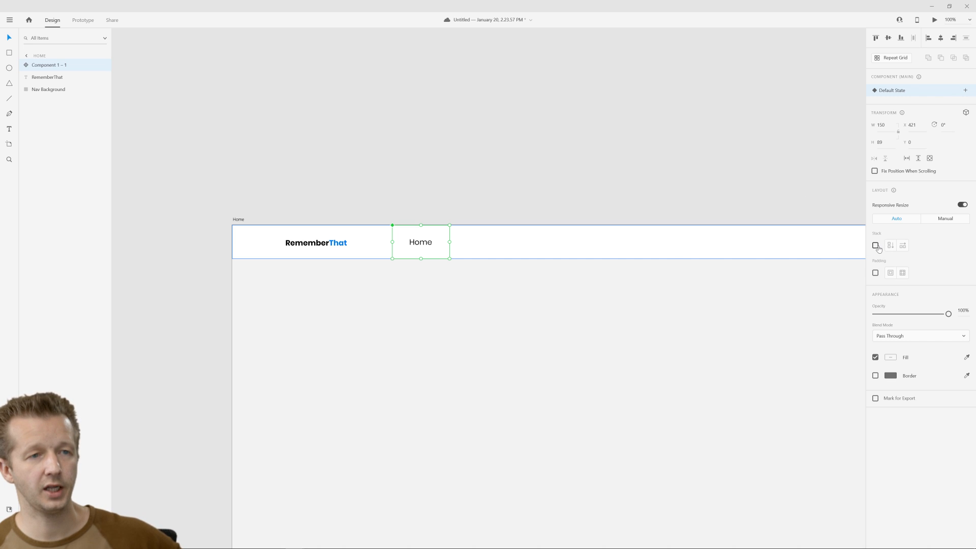
pyautogui.click(876, 273)
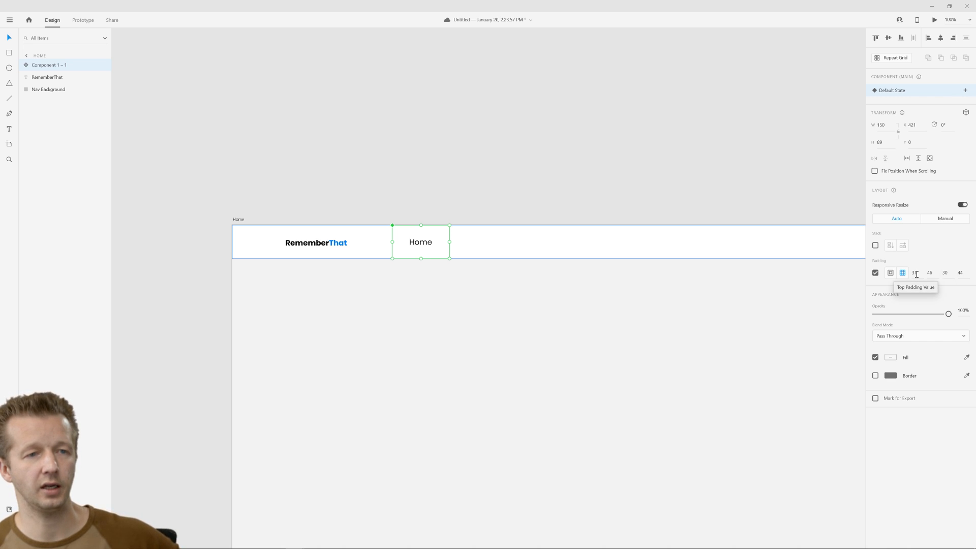
pyautogui.moveTo(916, 275)
pyautogui.mouseDown()
pyautogui.moveTo(910, 264)
pyautogui.moveTo(918, 277)
pyautogui.mouseUp()
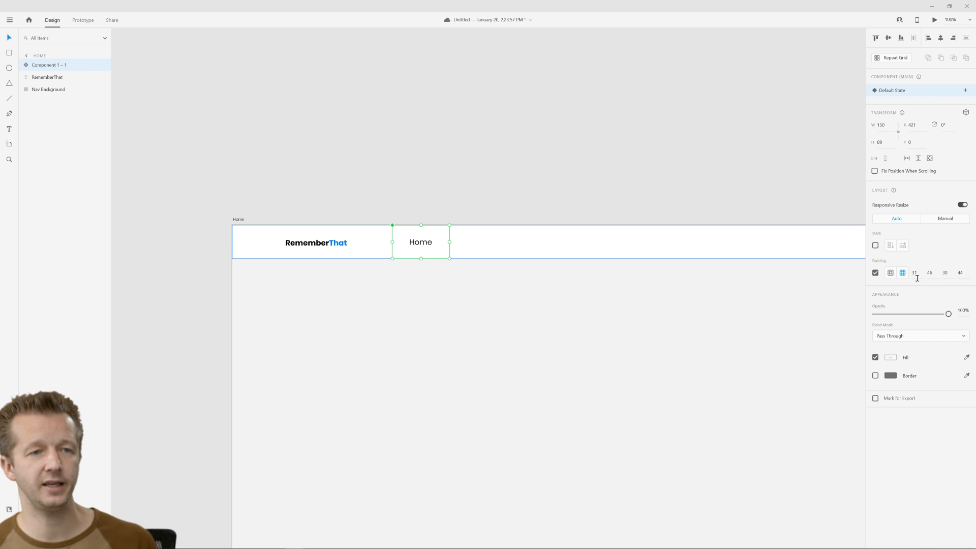
pyautogui.click(916, 274)
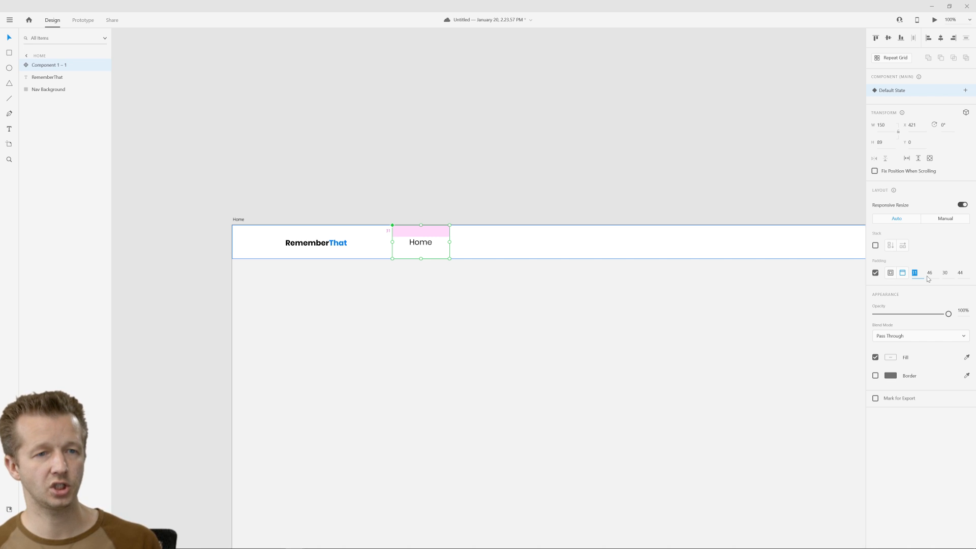
pyautogui.write('30')
pyautogui.press('Return')
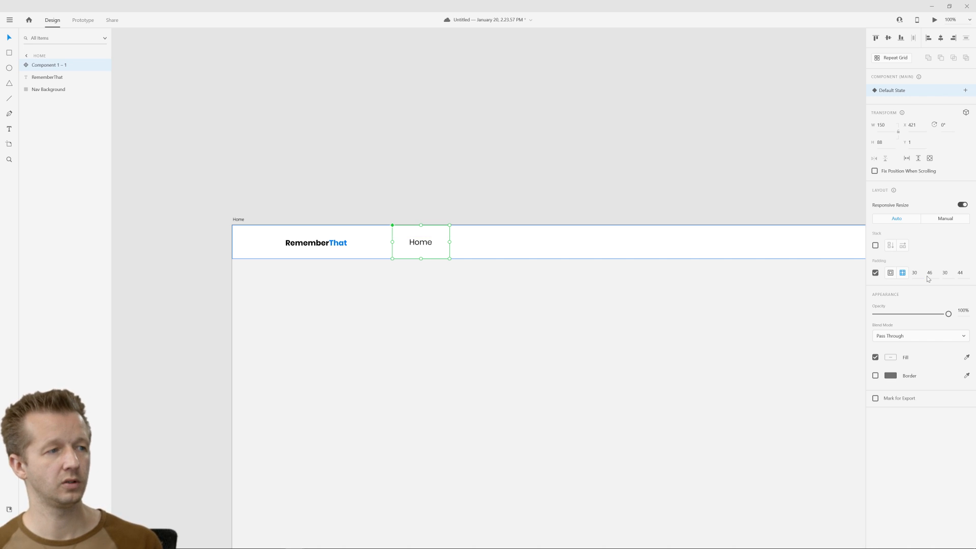
# Set the Home link component's left padding to 46 to match its right padding.
pyautogui.click(932, 273)
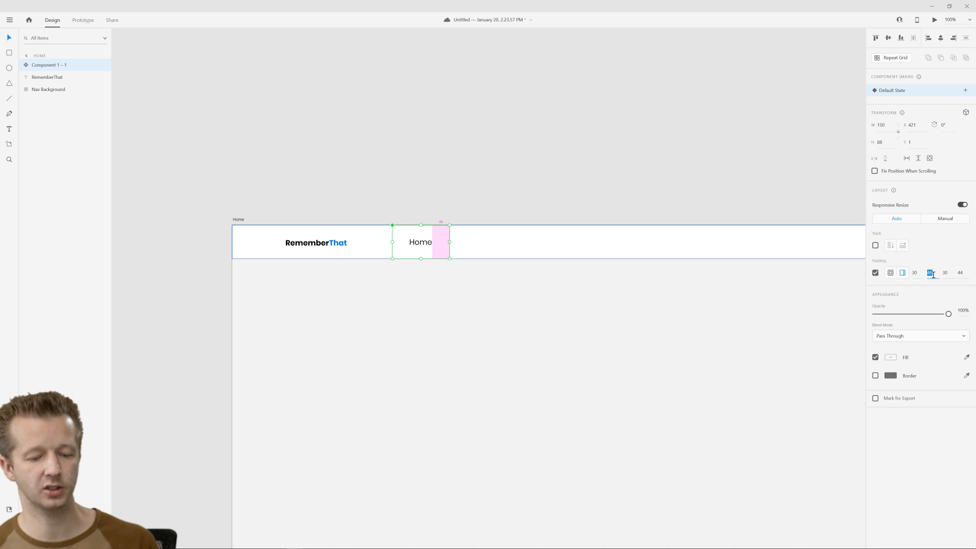
pyautogui.click(959, 273)
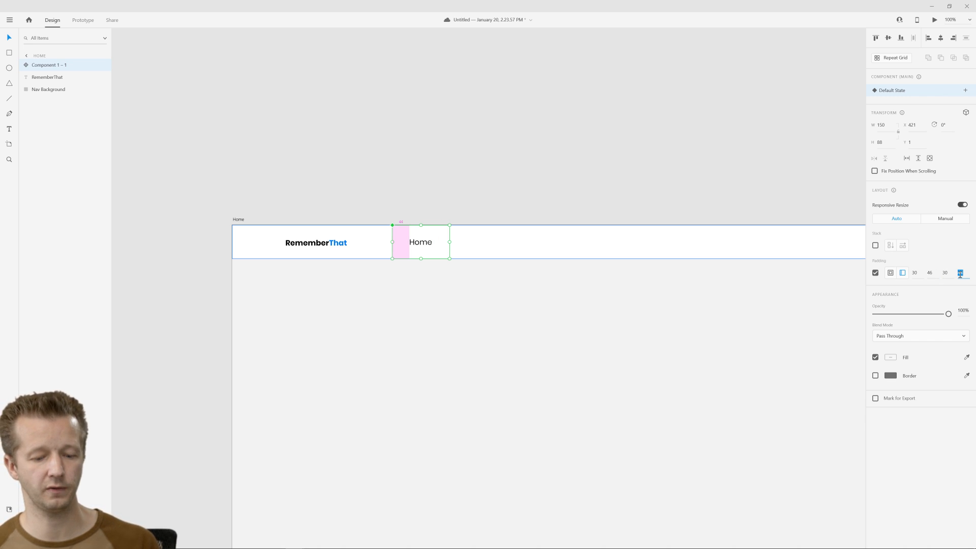
pyautogui.write('46')
pyautogui.press('Return')
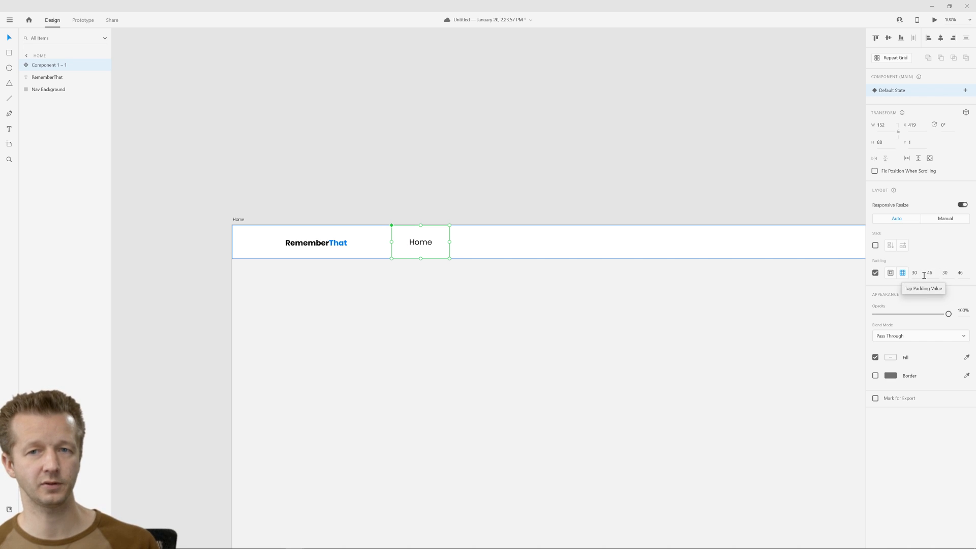
# Duplicate the Home link component and place the copy directly against the right edge of the original in the header.
pyautogui.click(492, 152)
pyautogui.click(424, 241)
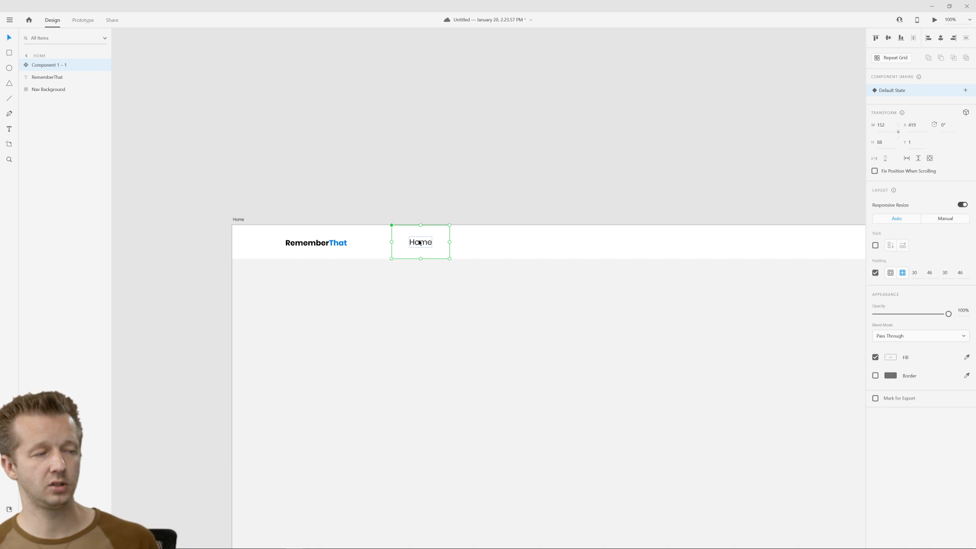
pyautogui.hotkey('ctrl', 'd')
pyautogui.moveTo(420, 242); pyautogui.dragTo(475, 242)
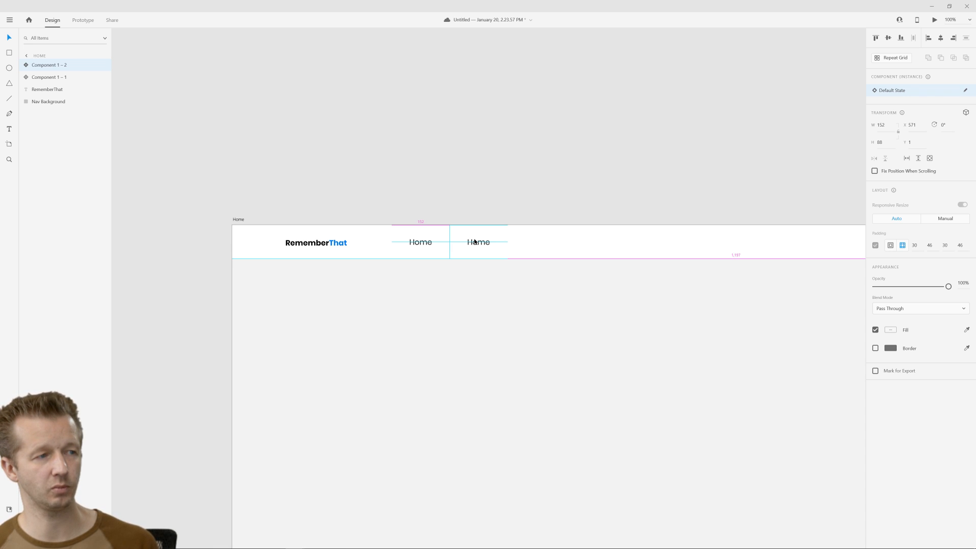
pyautogui.moveTo(475, 242); pyautogui.dragTo(475, 242)
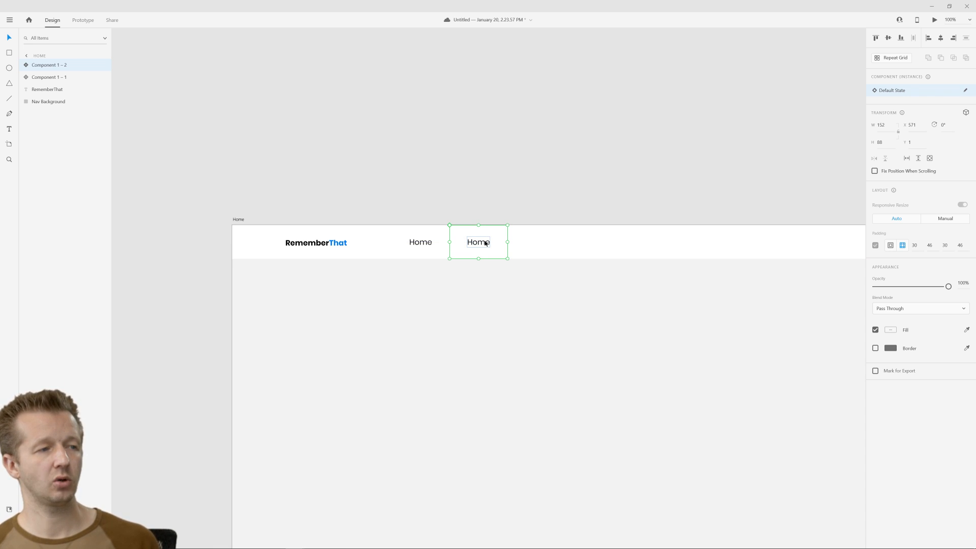
# Change the text of the duplicated navigation link to Features.
pyautogui.doubleClick(480, 245)
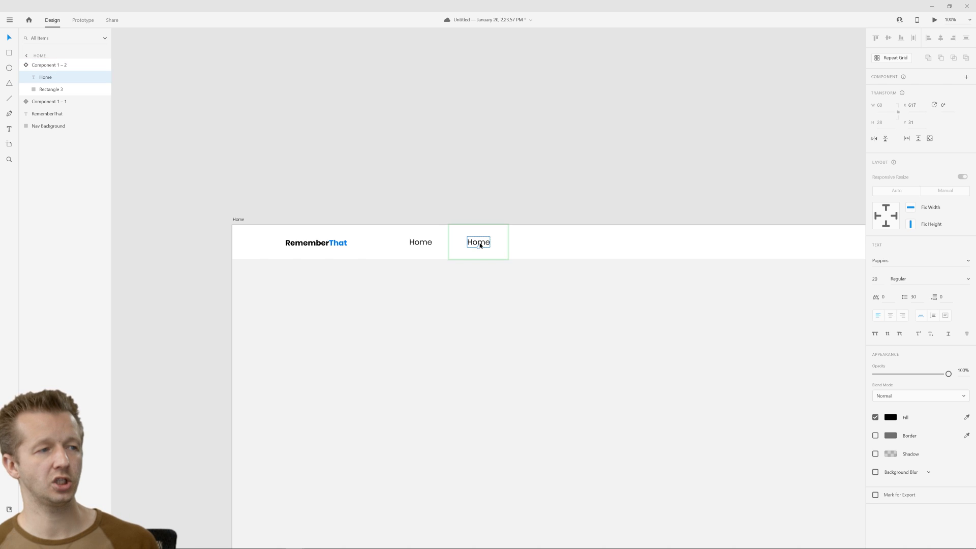
pyautogui.doubleClick(479, 243)
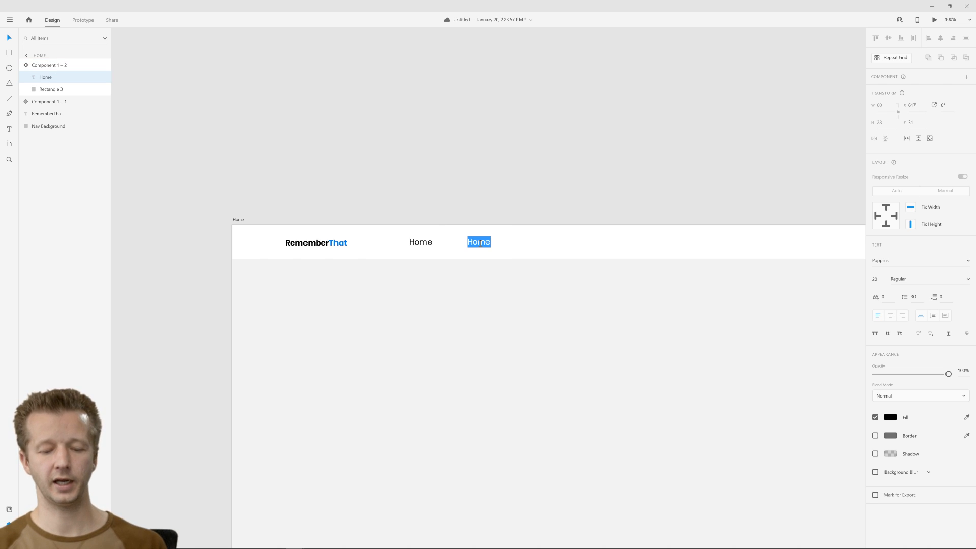
pyautogui.write('Features')
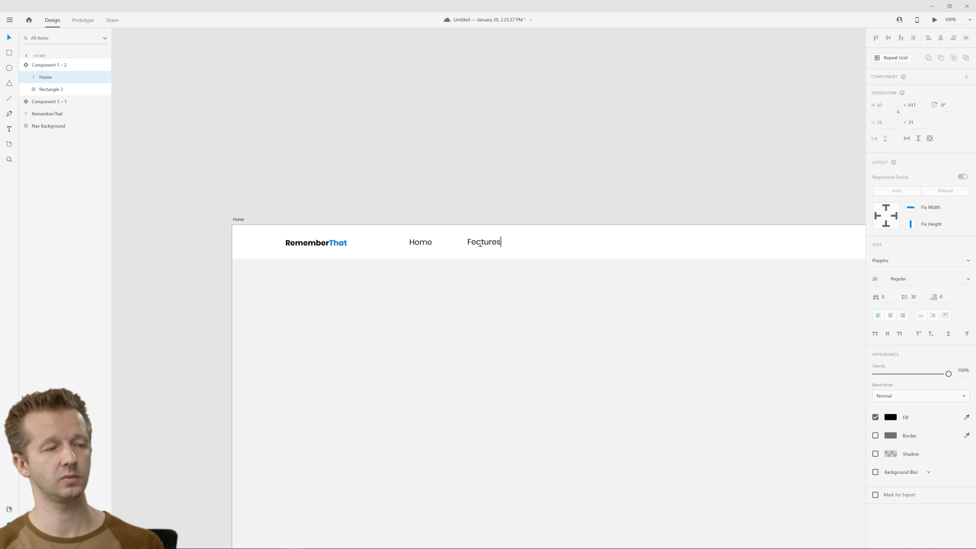
pyautogui.click(513, 238)
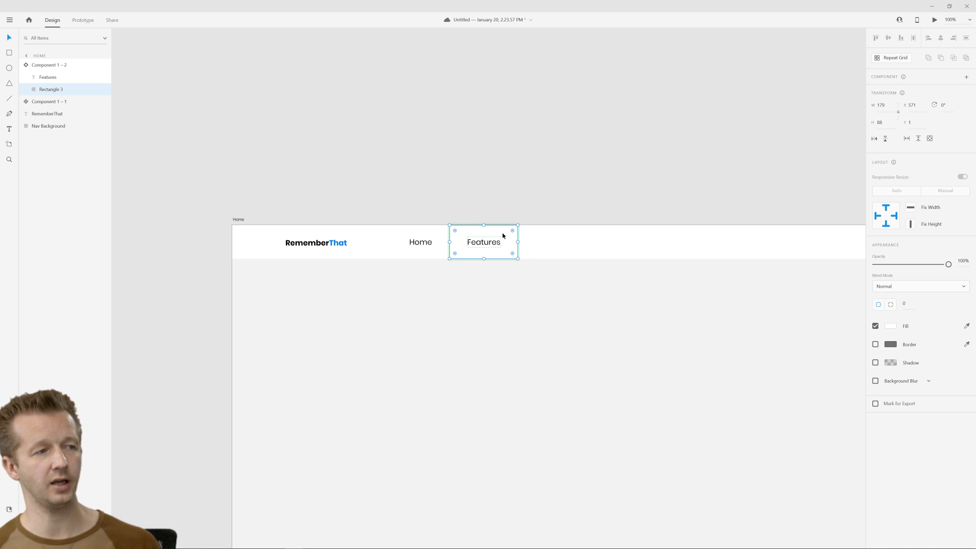
pyautogui.hotkey('ctrl', 'd')
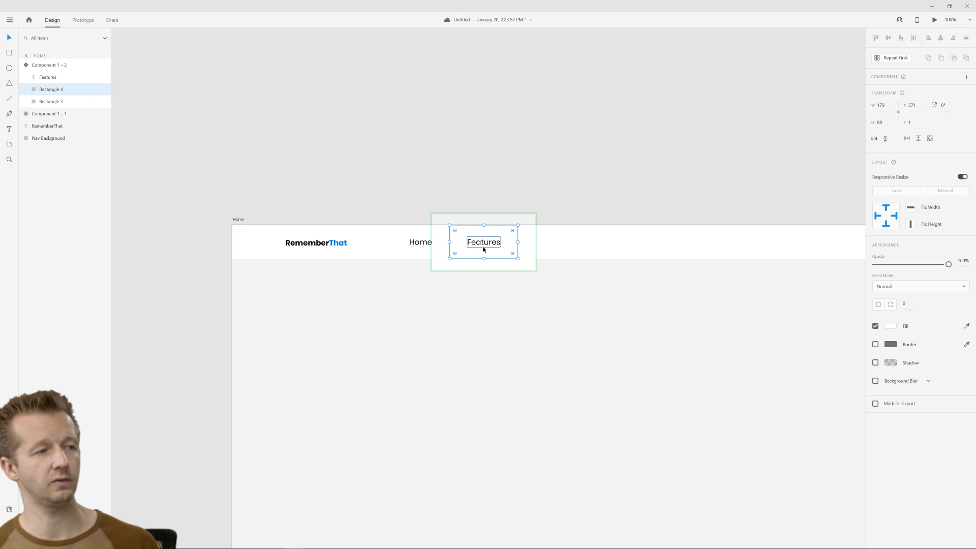
pyautogui.click(483, 186)
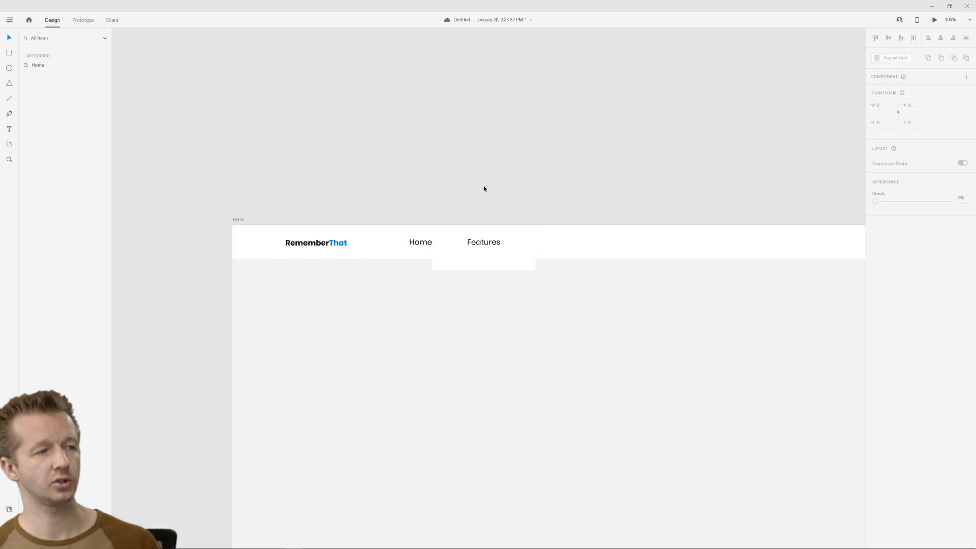
pyautogui.hotkey('ctrl', 'z')
# Duplicate the whole Features link component and place the copy directly against its right edge.
pyautogui.click(484, 242)
pyautogui.press('Escape')
pyautogui.click(484, 249)
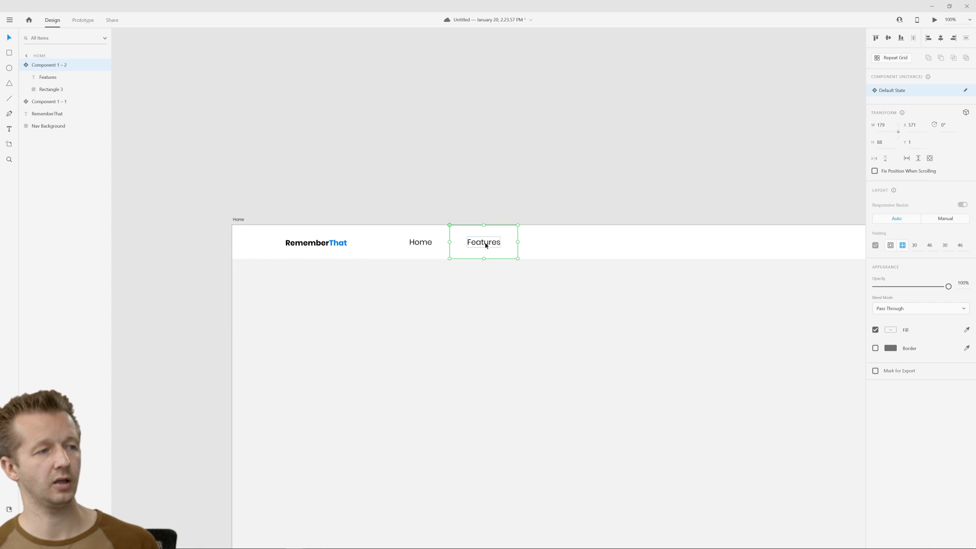
pyautogui.hotkey('ctrl', 'd')
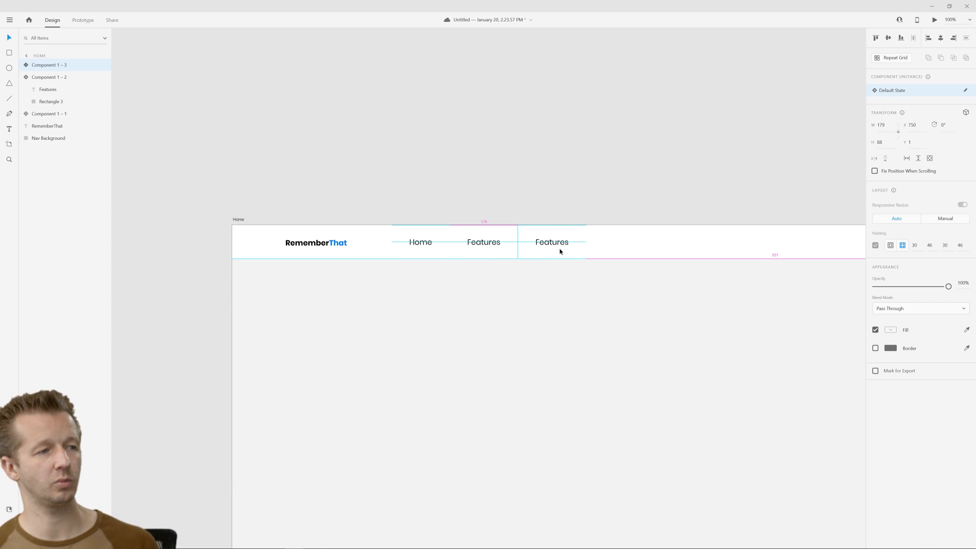
# Change the text of the third navigation link to Pricing.
pyautogui.doubleClick(559, 244)
pyautogui.doubleClick(558, 243)
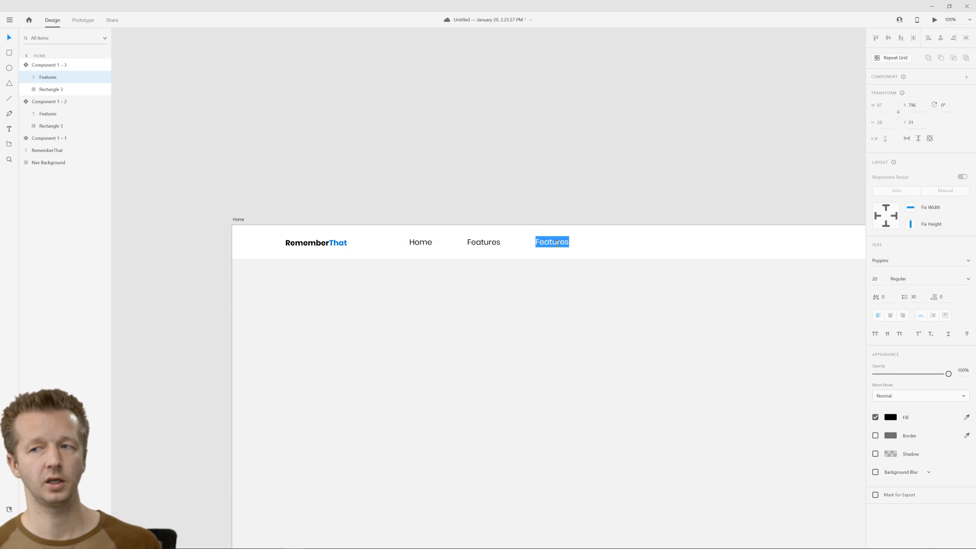
pyautogui.write('Pricing')
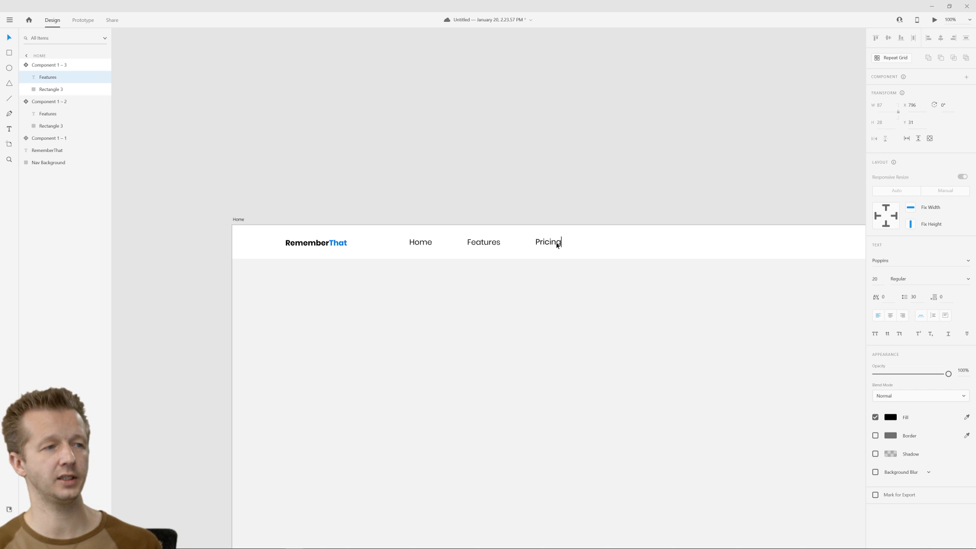
pyautogui.press('Escape')
pyautogui.click(544, 163)
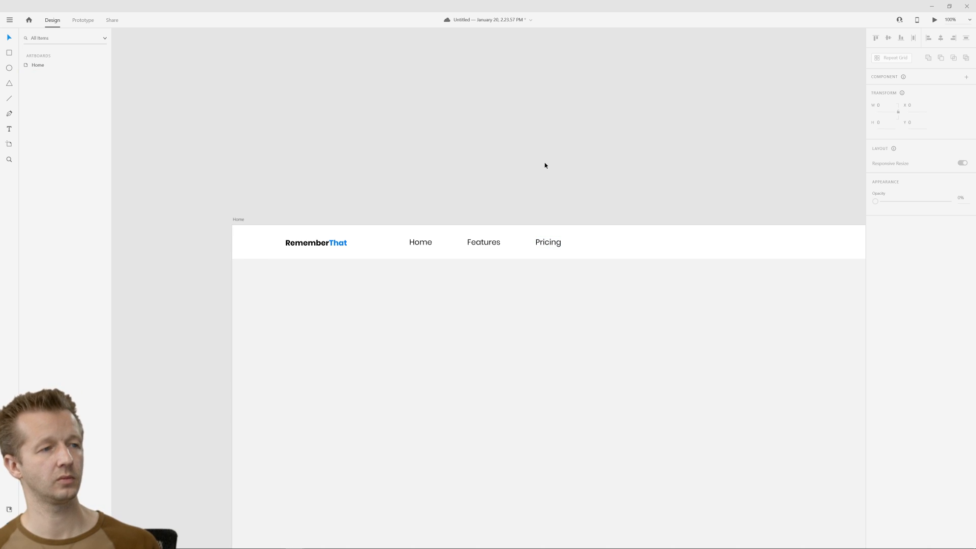
# Examine how the Home main component differs from its Features and Pricing instances by selecting each link.
pyautogui.click(489, 248)
pyautogui.click(557, 244)
pyautogui.click(483, 243)
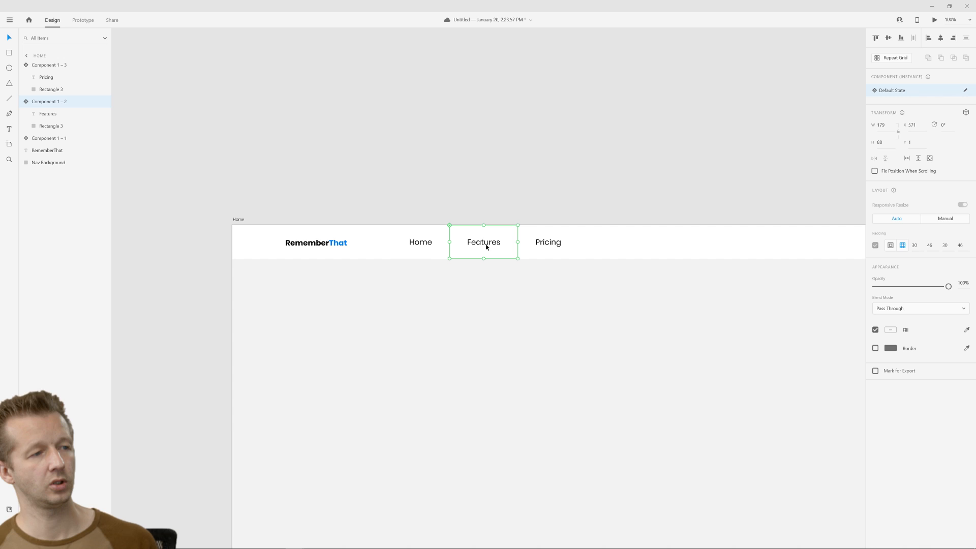
pyautogui.click(425, 243)
pyautogui.click(473, 243)
pyautogui.click(482, 212)
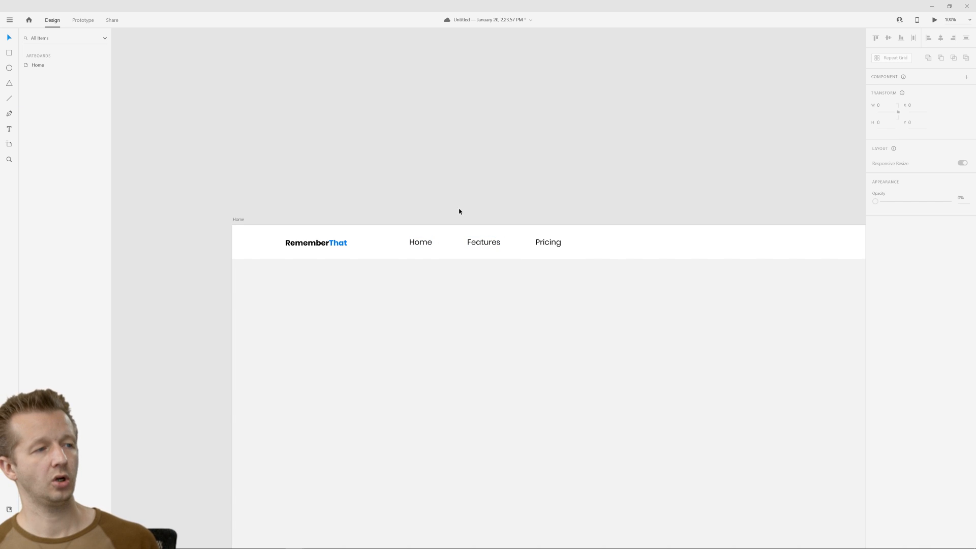
pyautogui.click(431, 244)
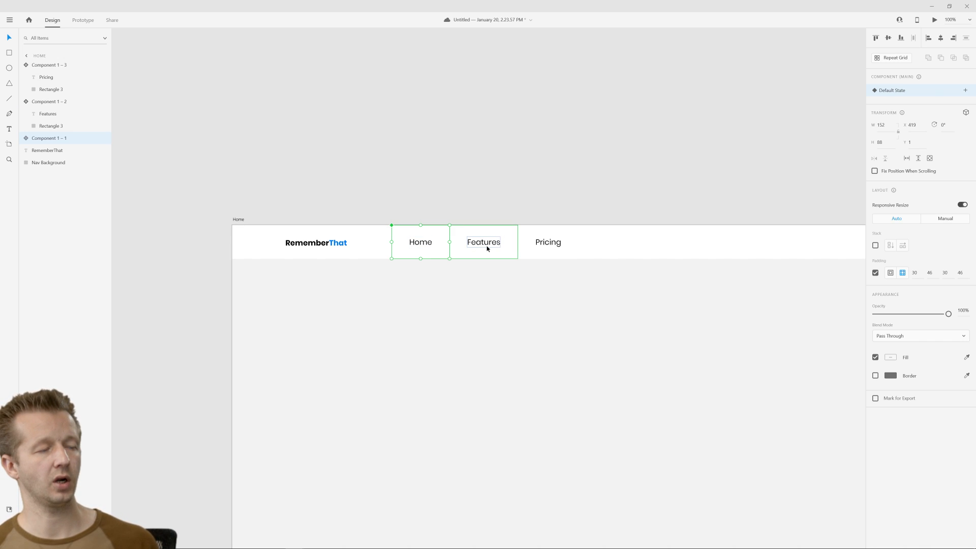
pyautogui.click(523, 198)
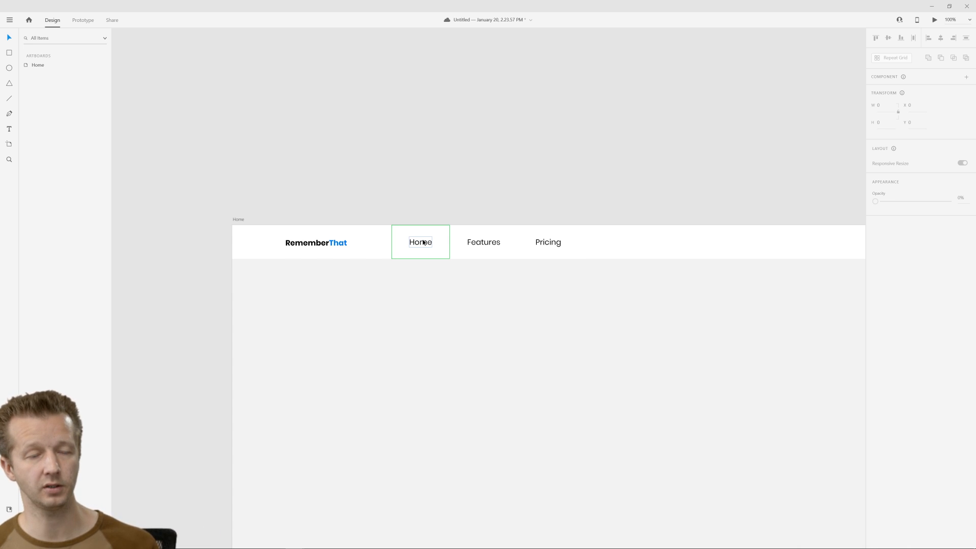
# Add a Hover State to the Home link's main component, keeping the suggested state name.
pyautogui.click(423, 243)
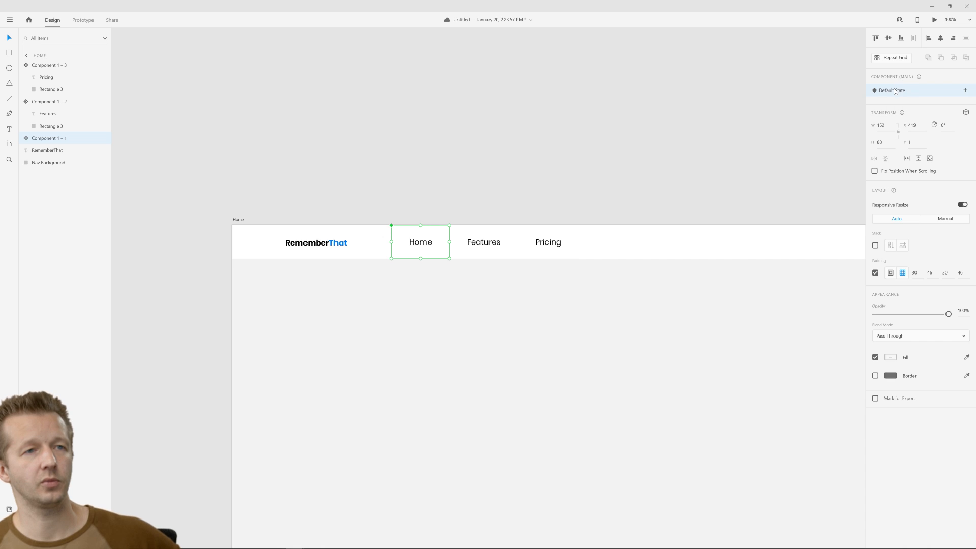
pyautogui.click(966, 91)
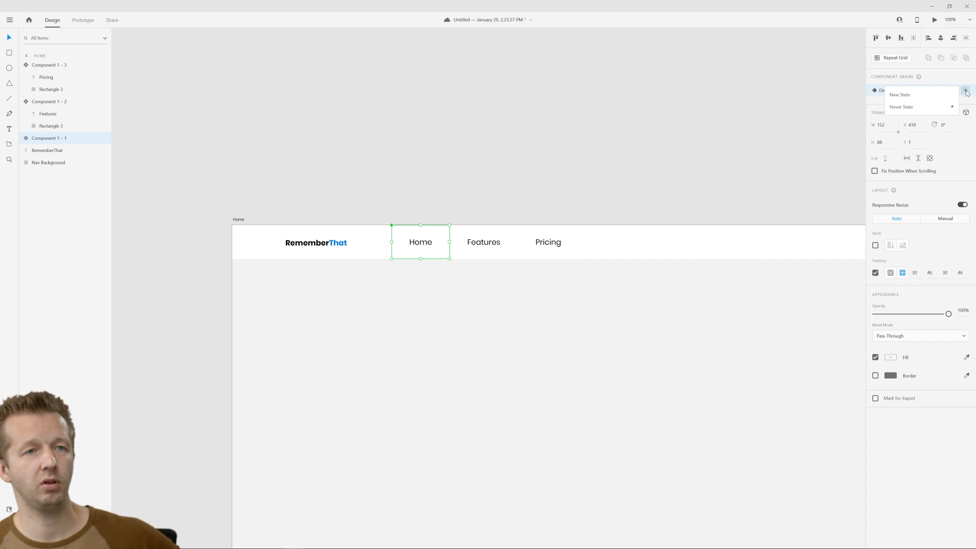
pyautogui.click(919, 107)
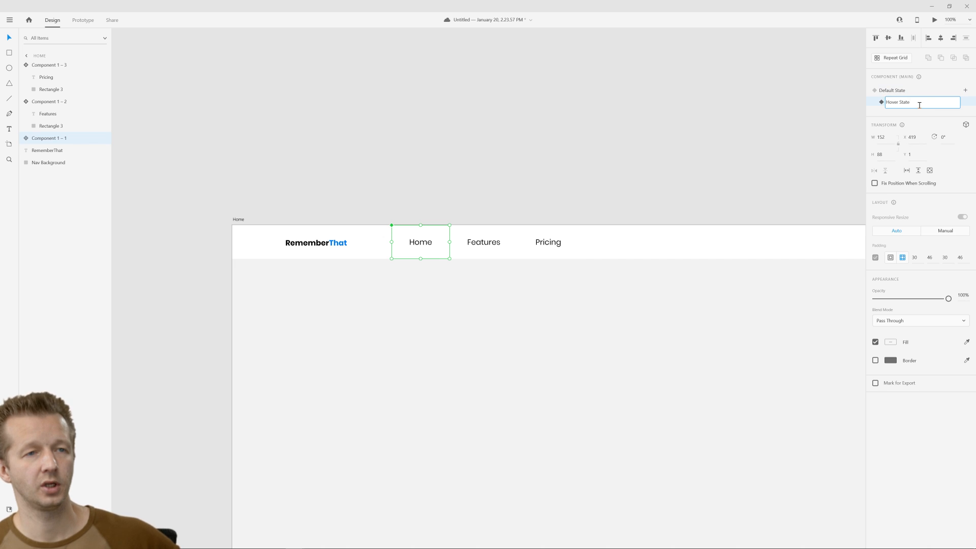
pyautogui.press('Return')
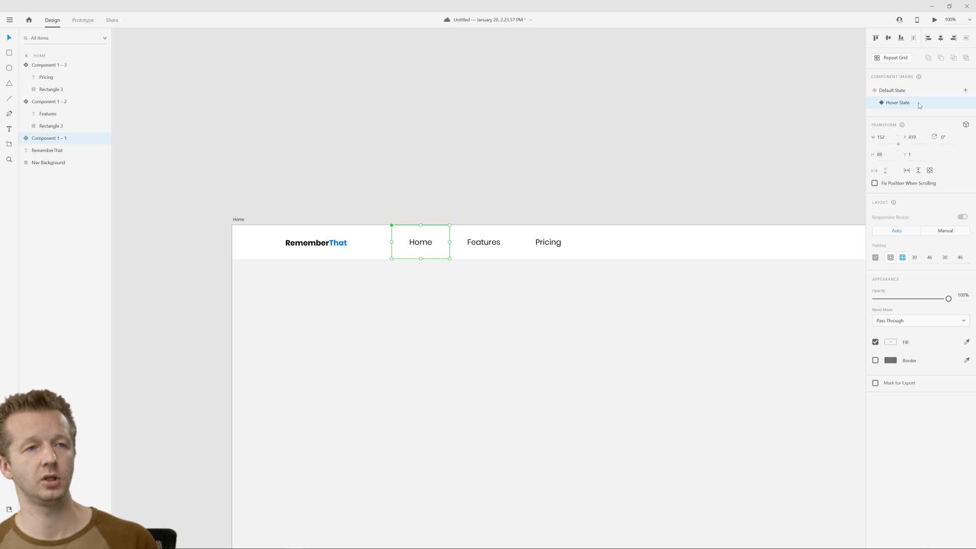
# In the Home component's Hover State, set the background rectangle's fill to light grey #F1F1F1.
pyautogui.click(902, 90)
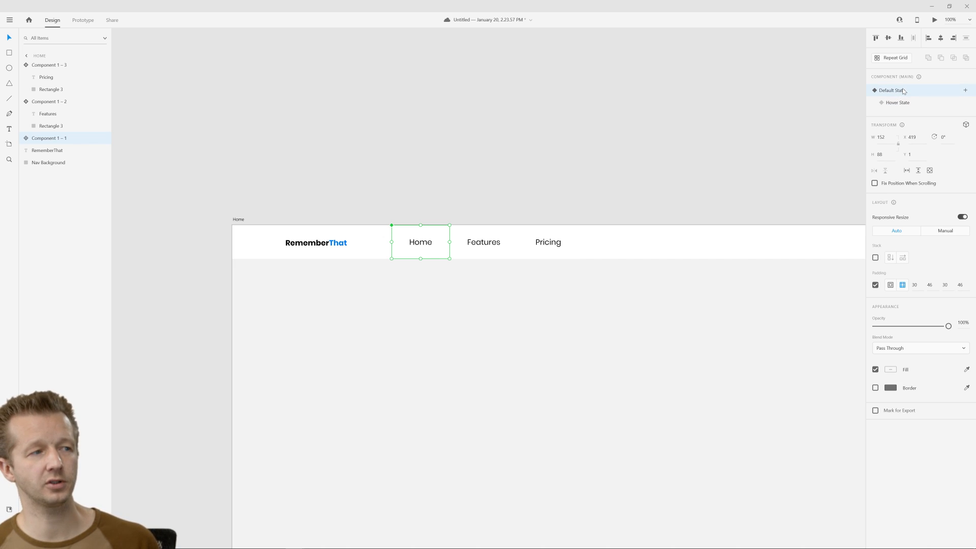
pyautogui.click(903, 103)
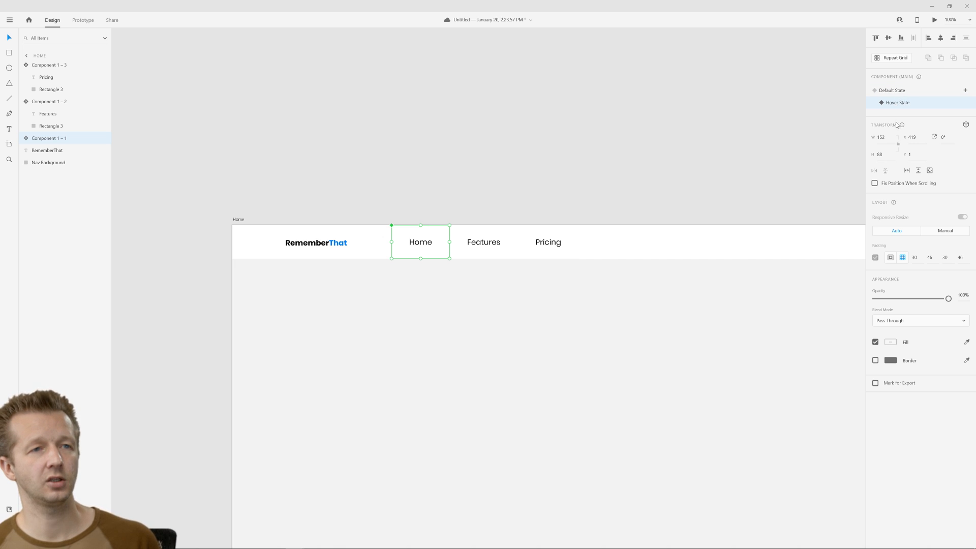
pyautogui.doubleClick(443, 235)
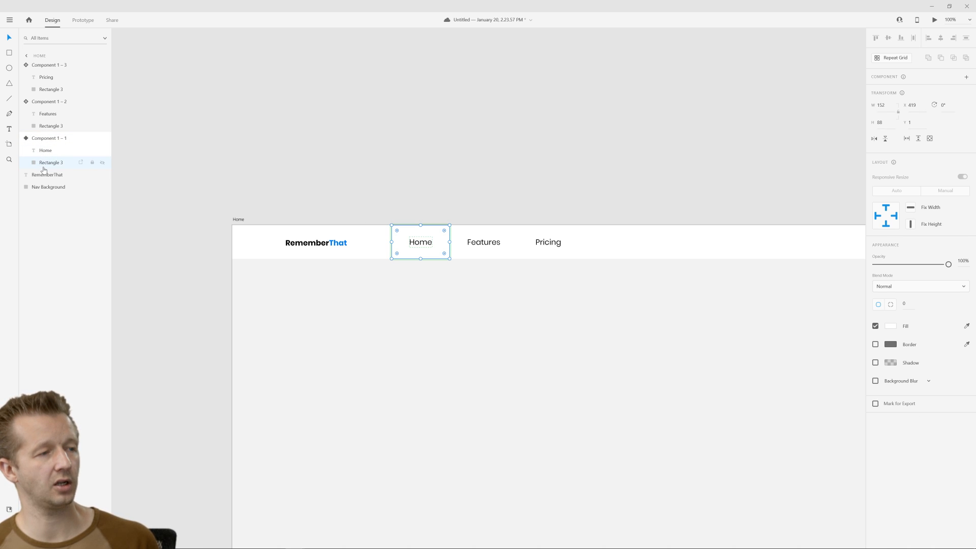
pyautogui.click(890, 326)
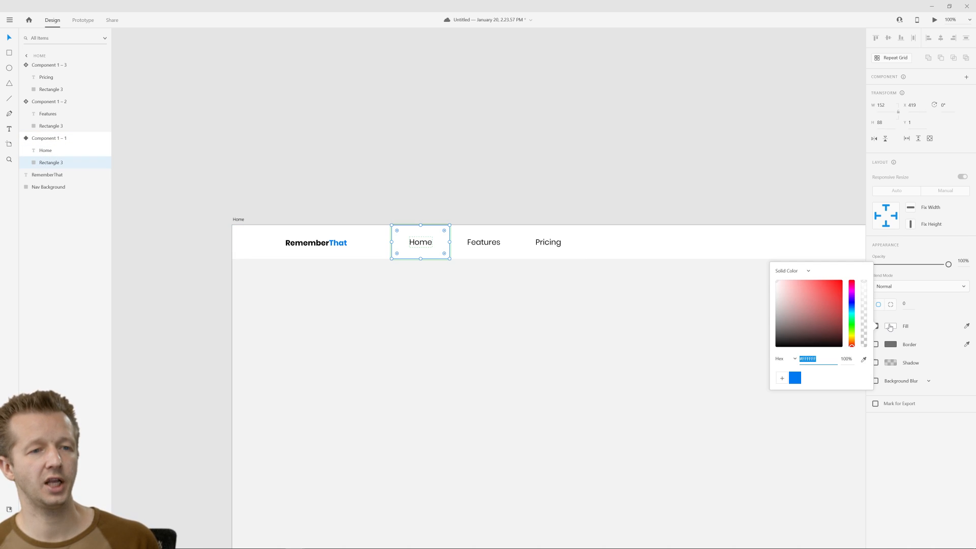
pyautogui.click(773, 287)
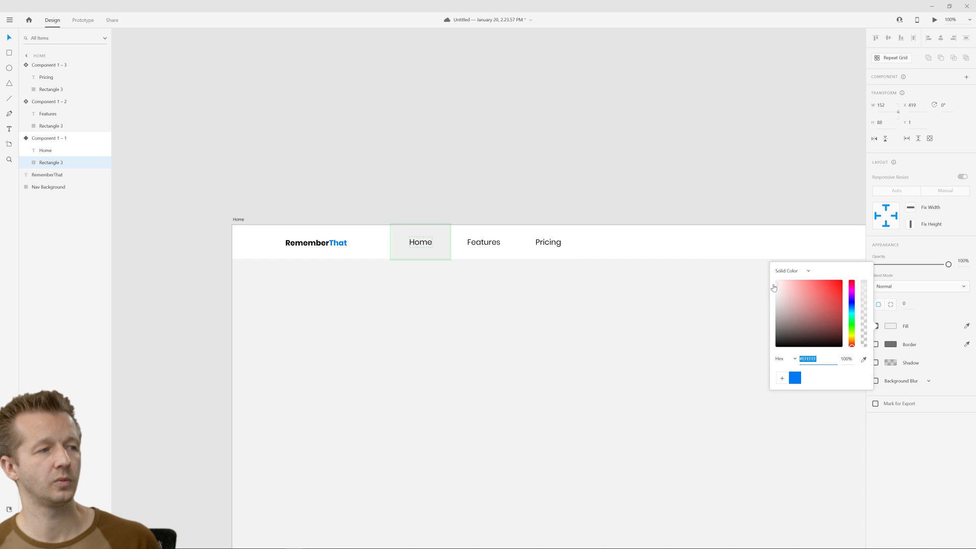
pyautogui.moveTo(773, 287); pyautogui.dragTo(767, 287)
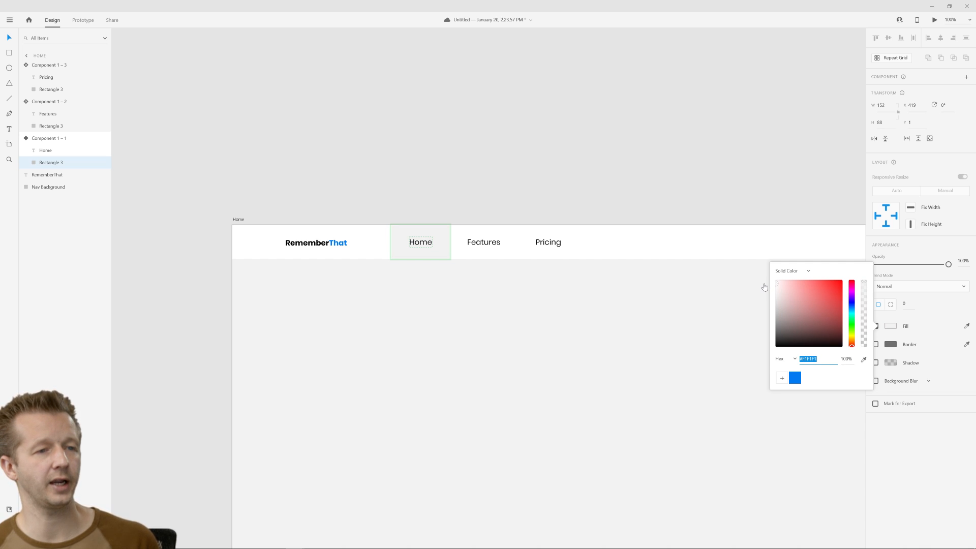
pyautogui.click(821, 358)
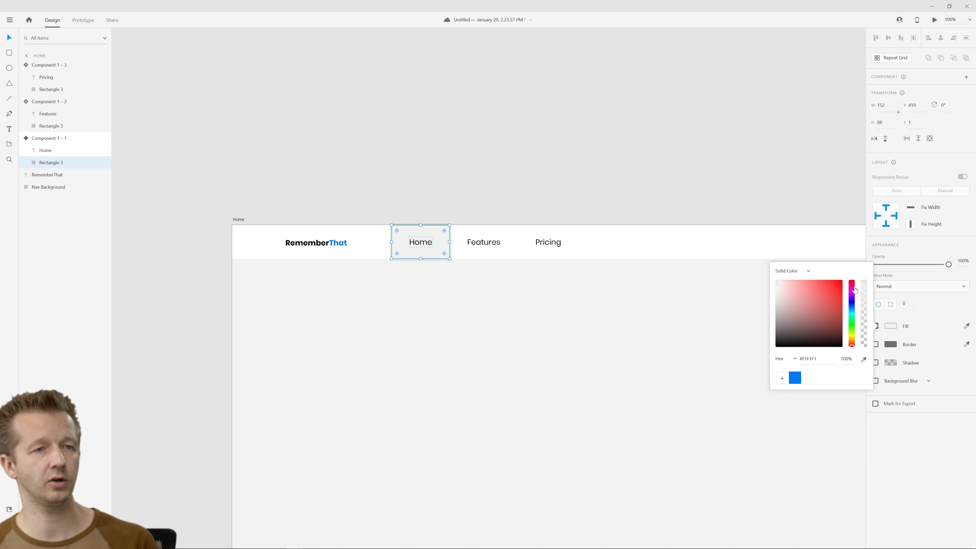
pyautogui.click(791, 146)
pyautogui.click(612, 191)
pyautogui.click(438, 235)
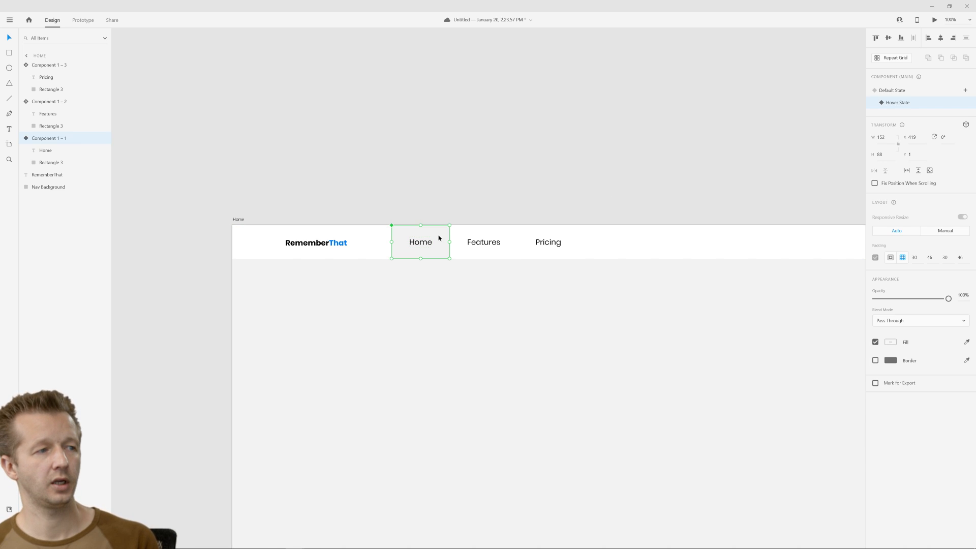
# Compare the Home component's Default State with its Hover State.
pyautogui.click(898, 92)
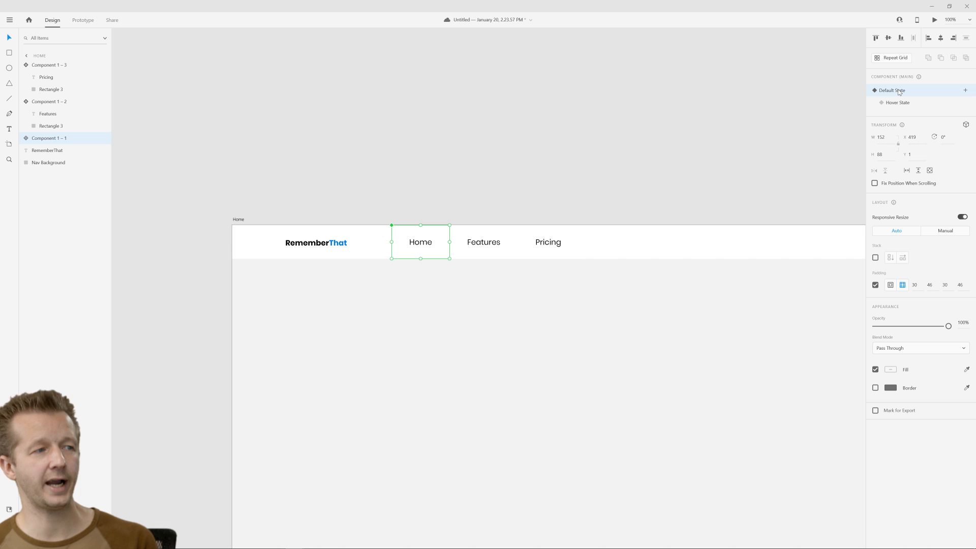
pyautogui.click(895, 103)
pyautogui.click(897, 93)
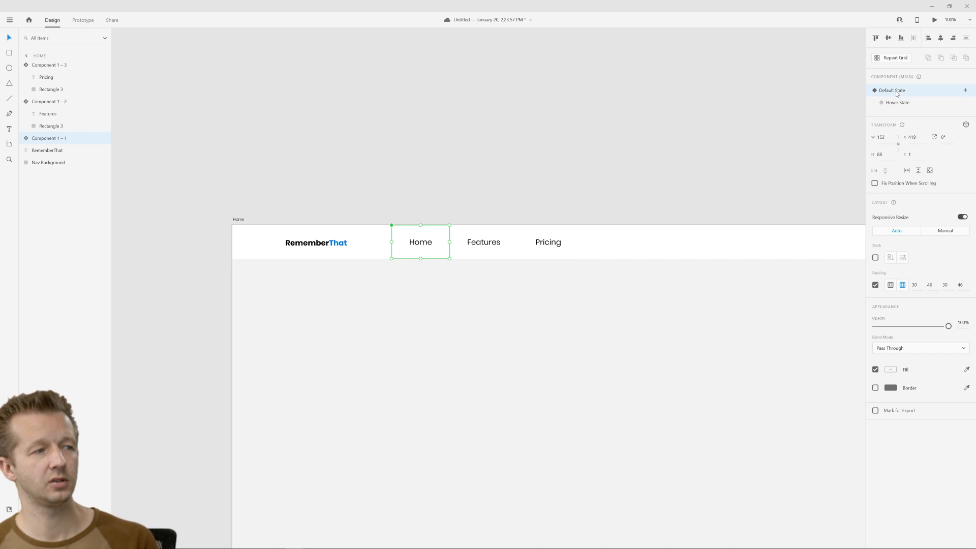
pyautogui.click(896, 103)
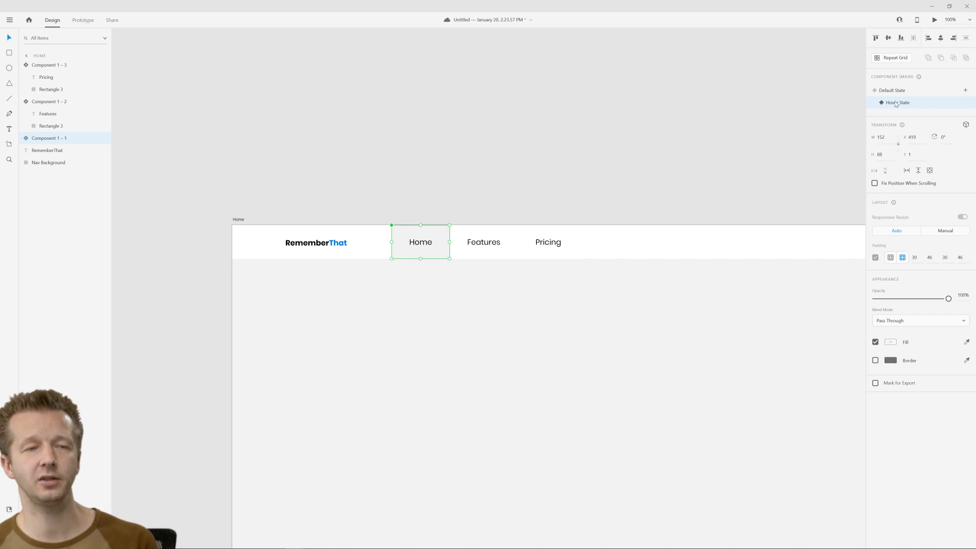
# Return the Home component to its Default State and open a preview of the Home artboard, moving the preview window over the canvas.
pyautogui.click(550, 176)
pyautogui.click(428, 237)
pyautogui.click(897, 91)
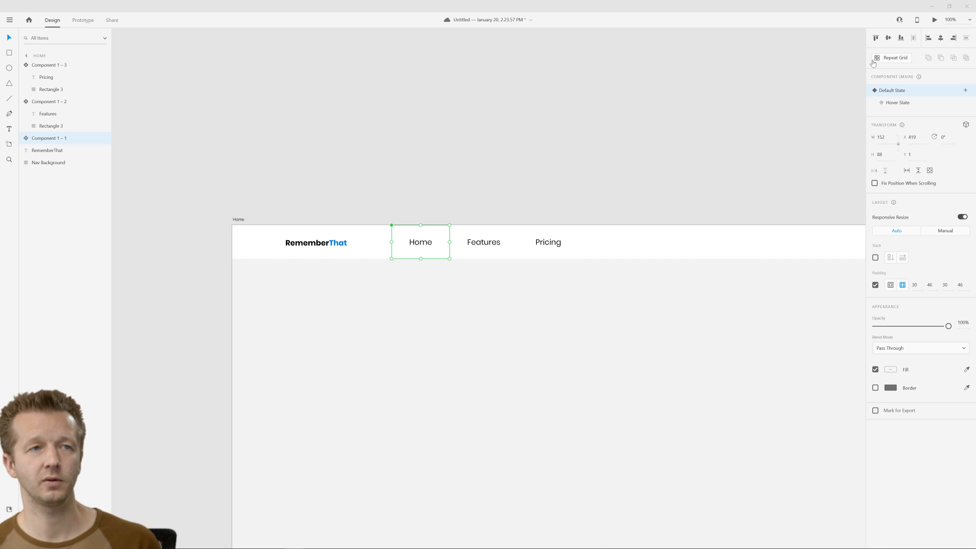
pyautogui.hotkey('ctrl', 'Return')
pyautogui.moveTo(632, 128); pyautogui.dragTo(547, 67)
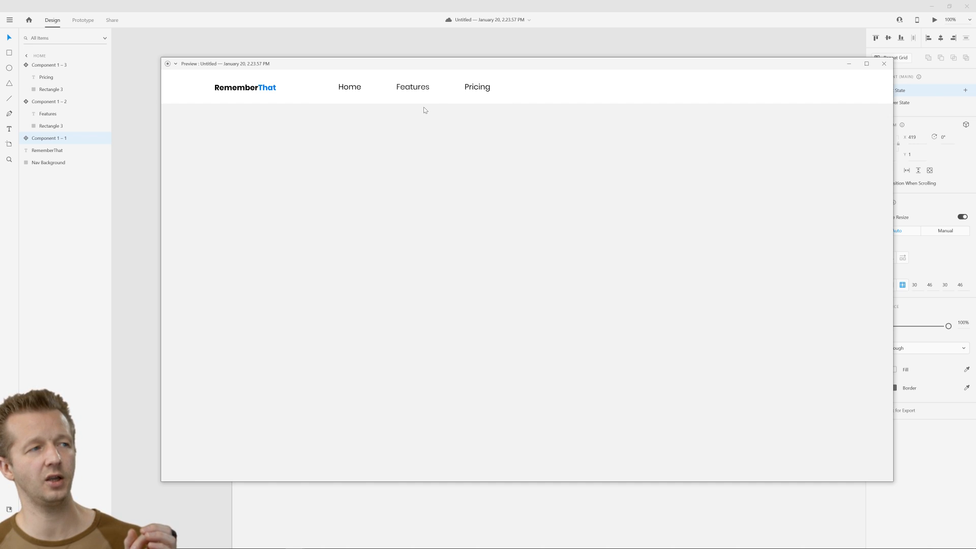
# Close the preview and compare the main Home component with the Features component instance in the header.
pyautogui.click(883, 64)
pyautogui.click(429, 228)
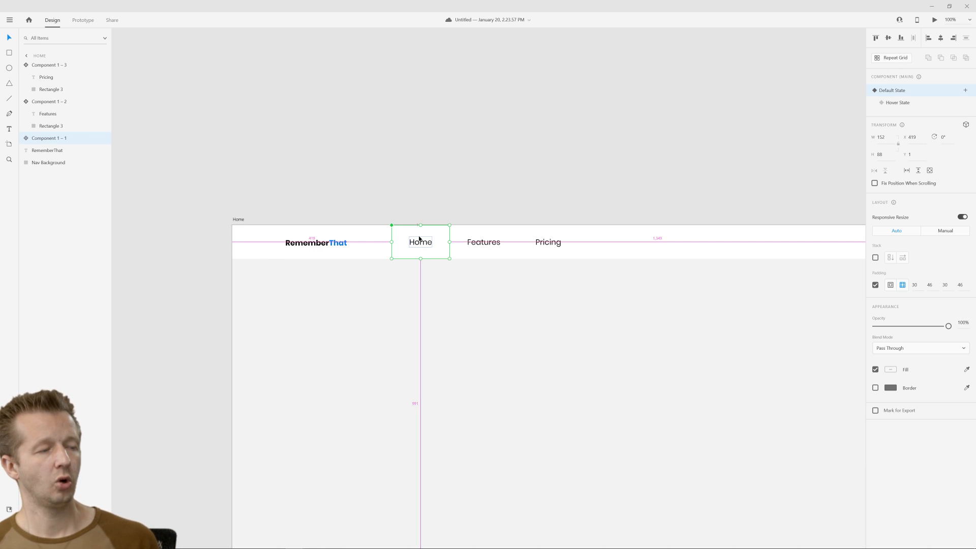
pyautogui.scroll(5, 419, 236)
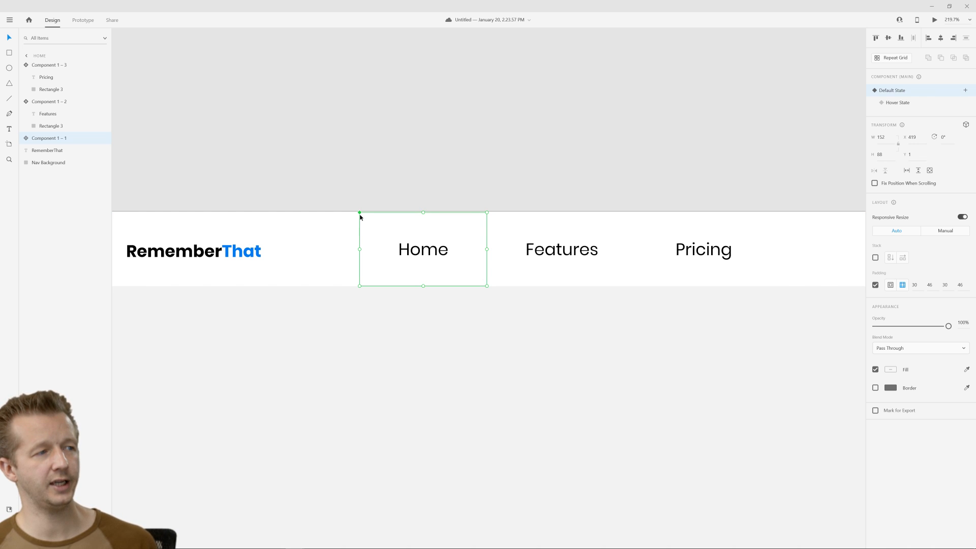
pyautogui.click(571, 255)
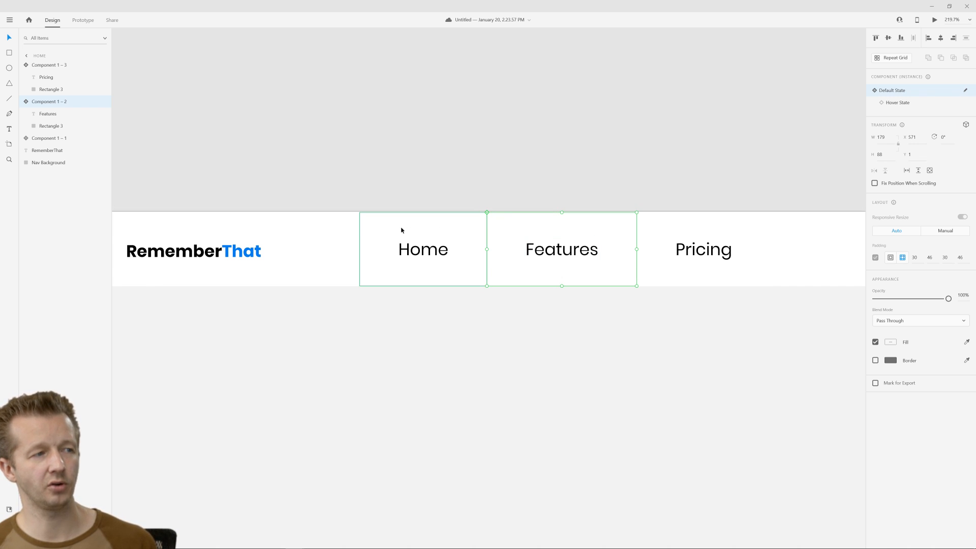
pyautogui.click(383, 226)
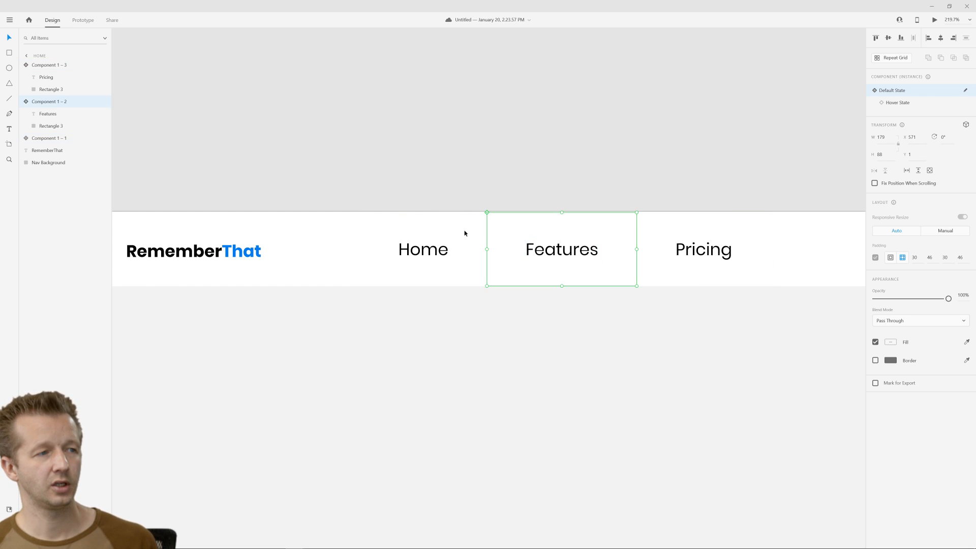
pyautogui.click(574, 239)
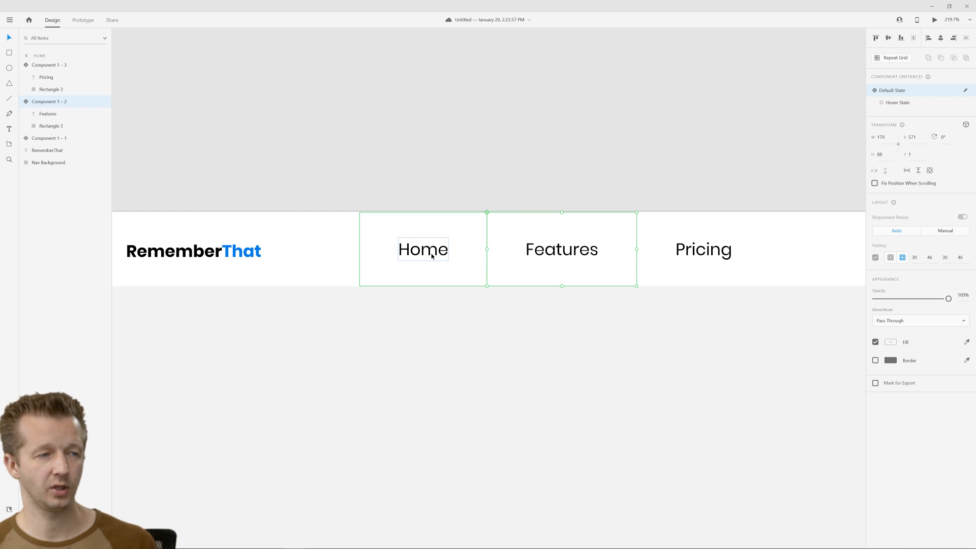
pyautogui.click(451, 249)
pyautogui.click(593, 248)
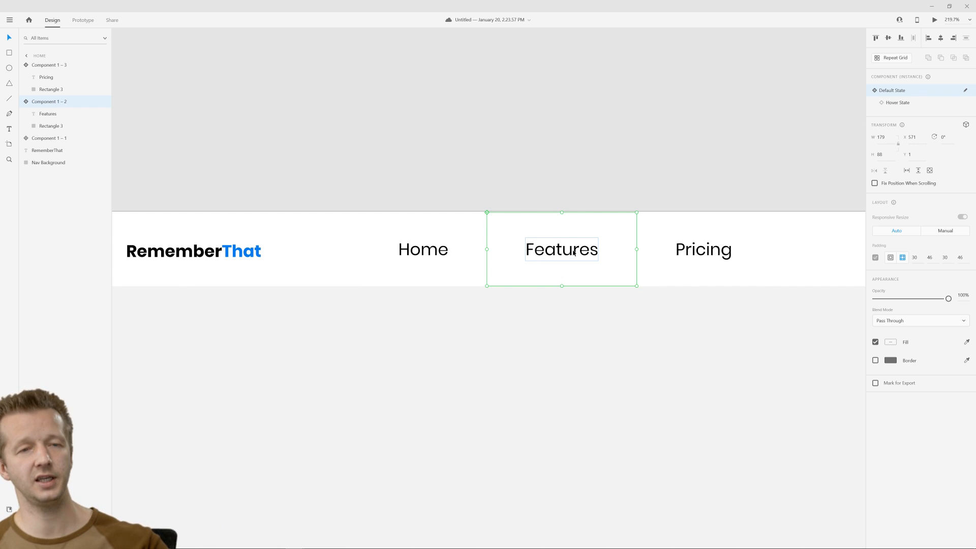
# In the Features instance's Hover State, replace the text with Features, and return the instance to its Default State.
pyautogui.click(896, 103)
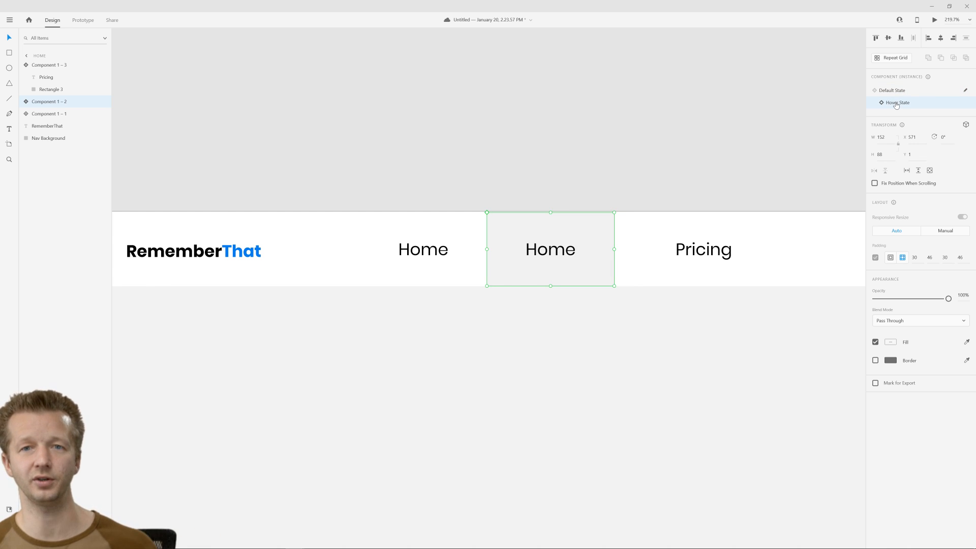
pyautogui.doubleClick(555, 249)
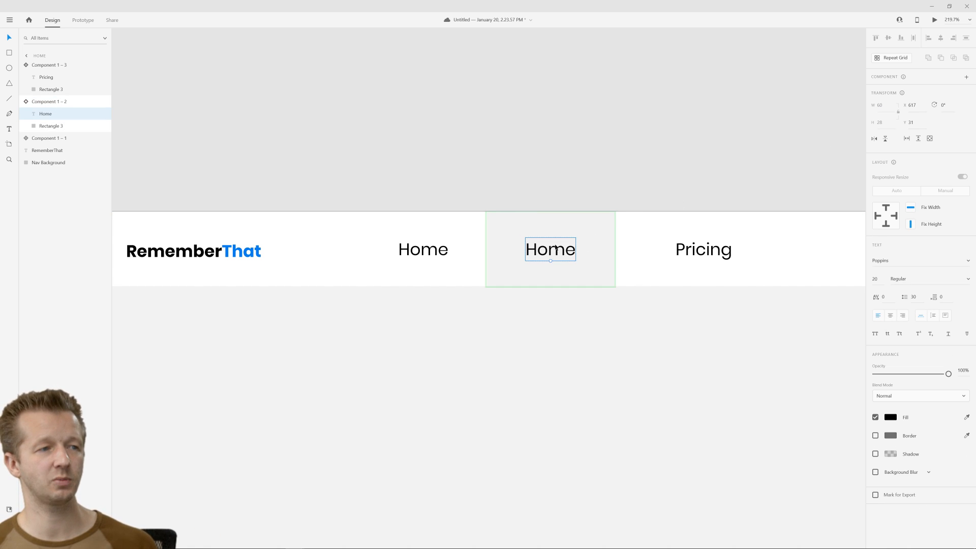
pyautogui.doubleClick(555, 249)
pyautogui.doubleClick(556, 245)
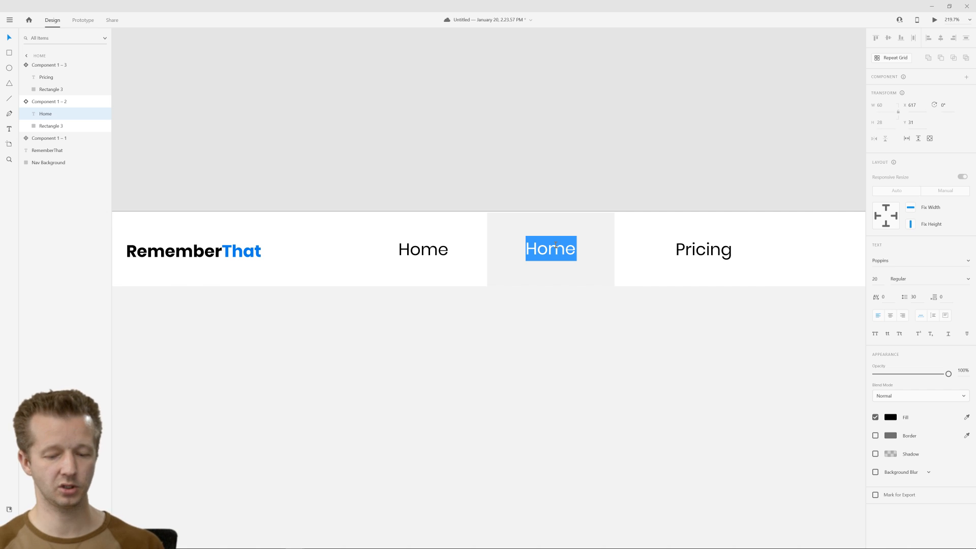
pyautogui.write('Features')
pyautogui.press('Escape')
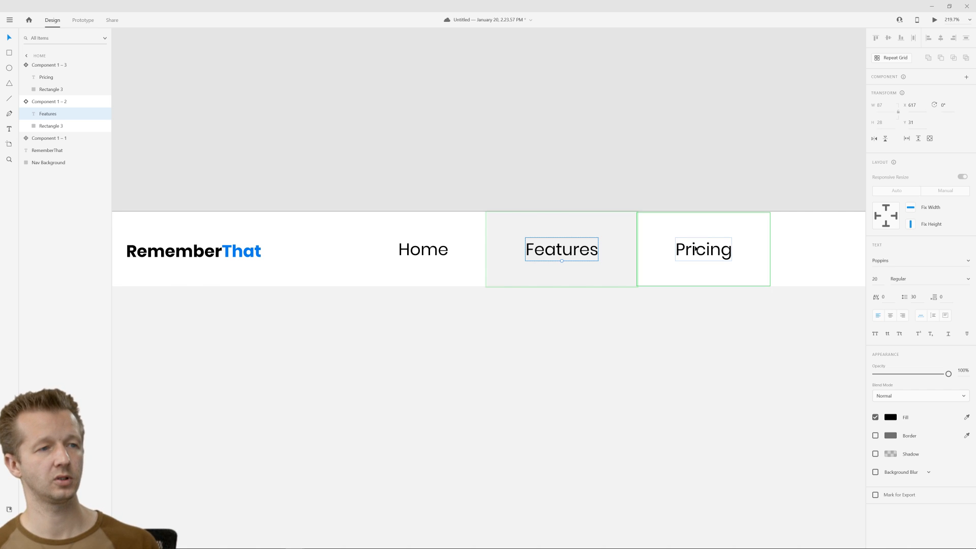
pyautogui.click(612, 199)
pyautogui.click(599, 229)
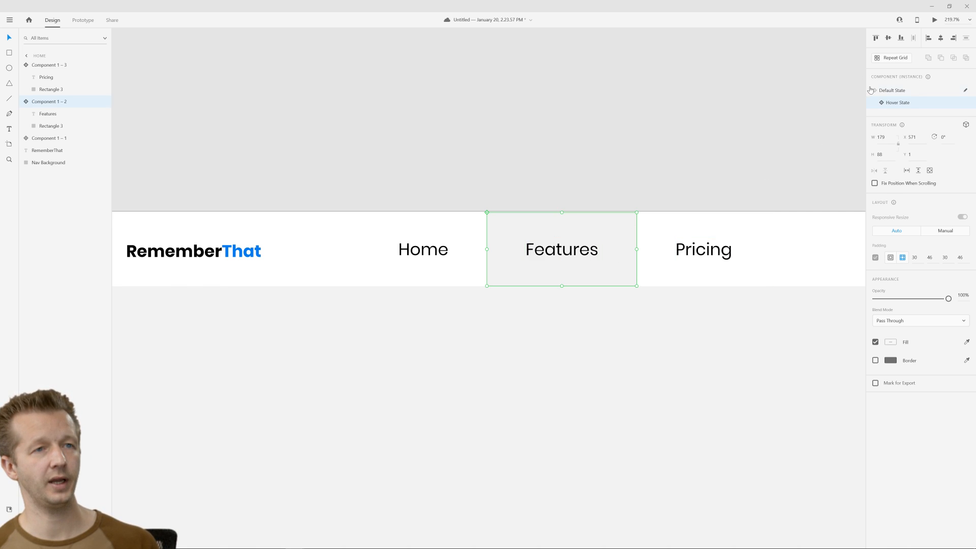
pyautogui.click(870, 90)
# In the Pricing instance's Hover State, replace the text with Pricing, and return the instance to its Default State.
pyautogui.click(705, 229)
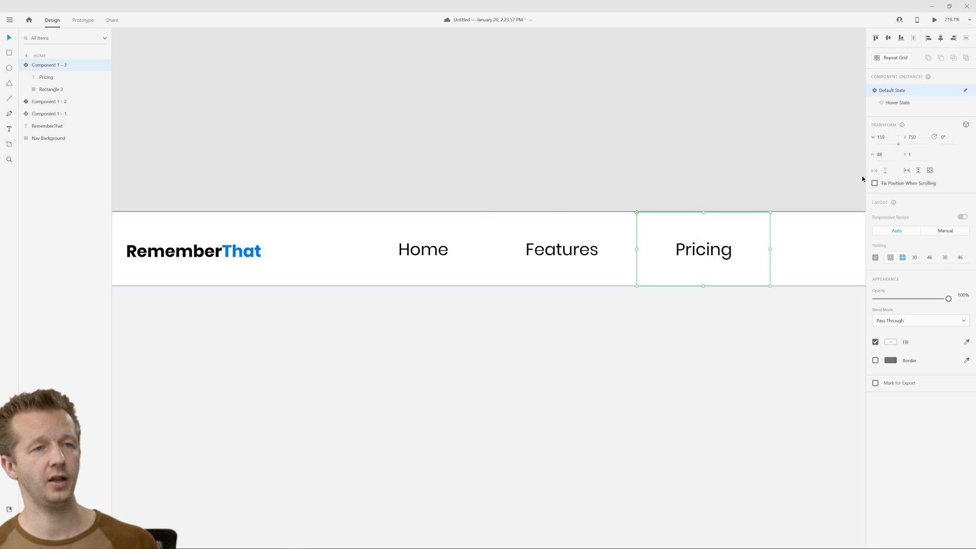
pyautogui.click(897, 102)
pyautogui.doubleClick(697, 251)
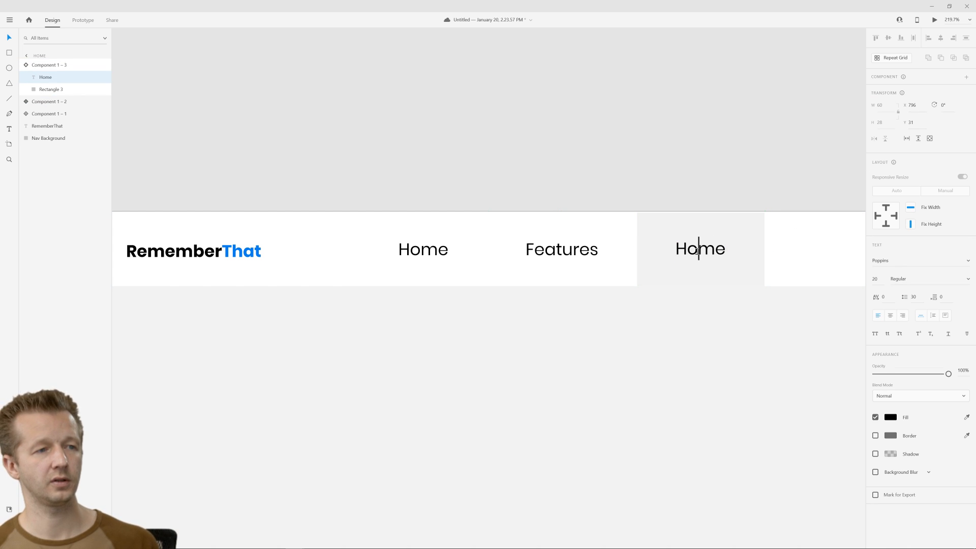
pyautogui.hotkey('ctrl', 'a')
pyautogui.write('Pricing')
pyautogui.press('Escape')
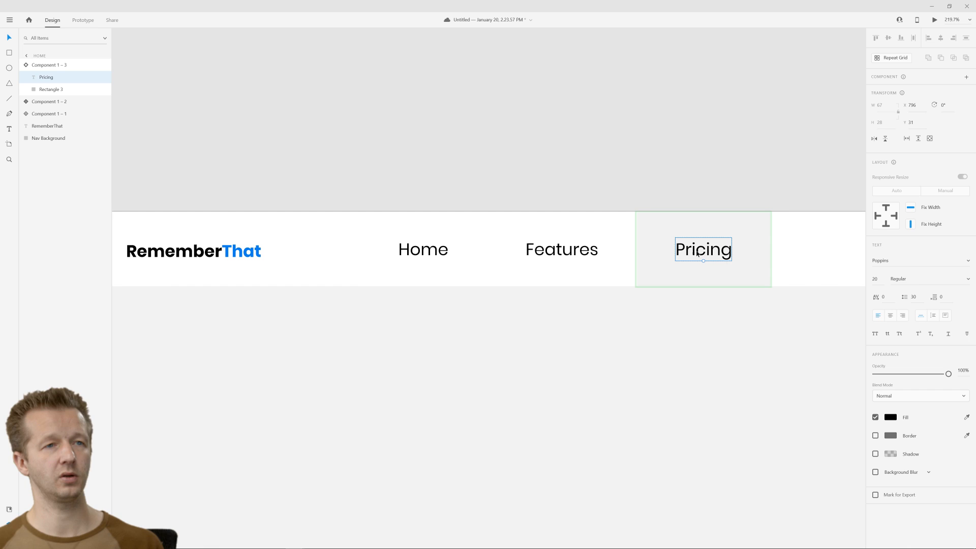
pyautogui.click(734, 181)
pyautogui.click(721, 244)
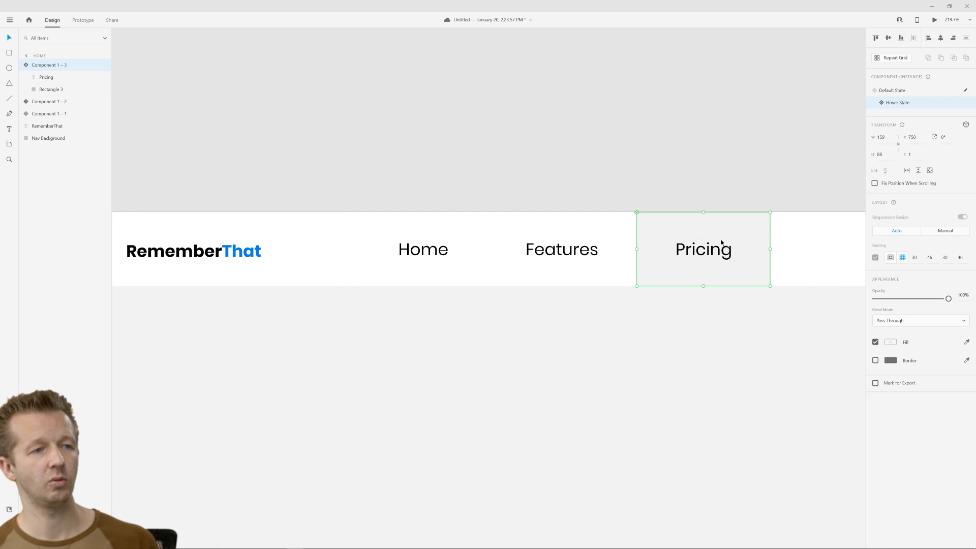
pyautogui.click(891, 95)
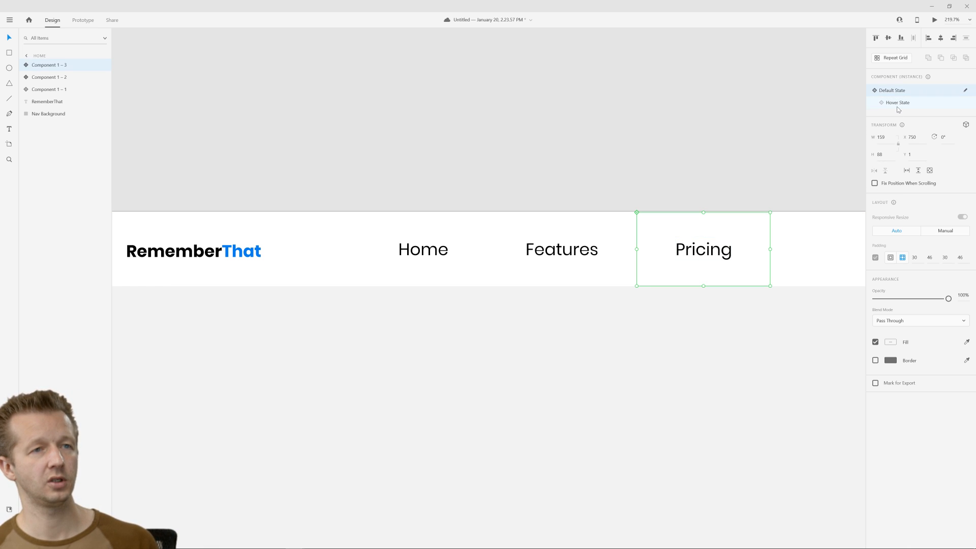
pyautogui.click(561, 249)
pyautogui.click(437, 246)
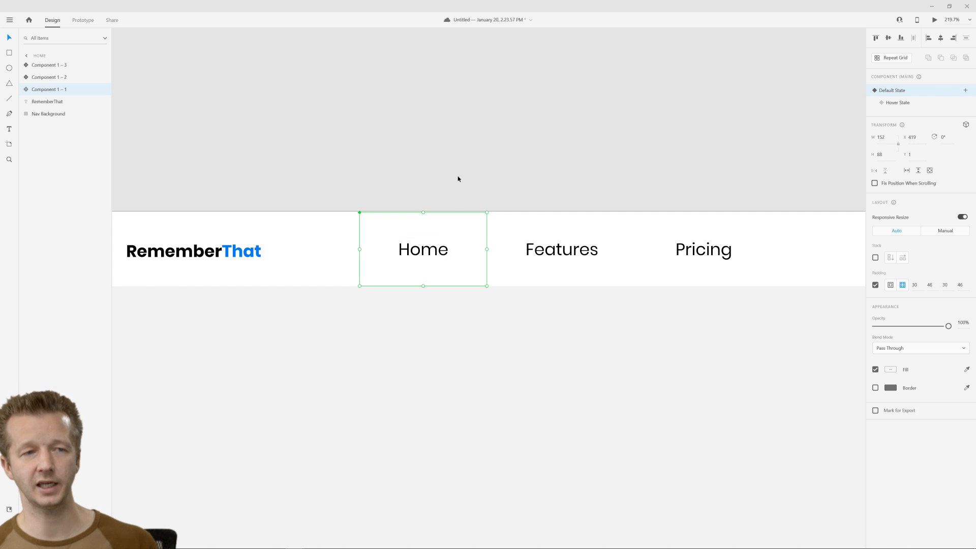
pyautogui.click(465, 161)
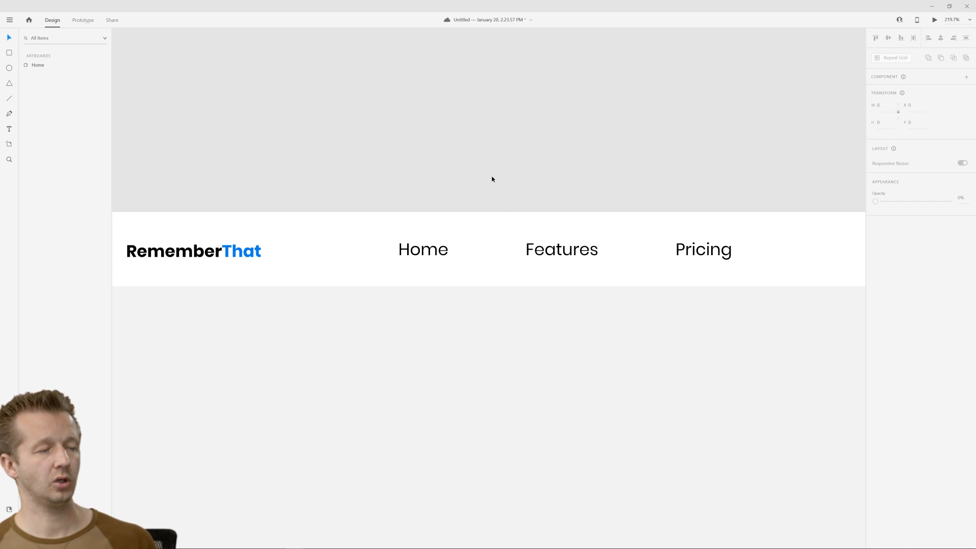
# Fill the background rectangle in the Home main component's Default State with the saved blue swatch.
pyautogui.click(430, 258)
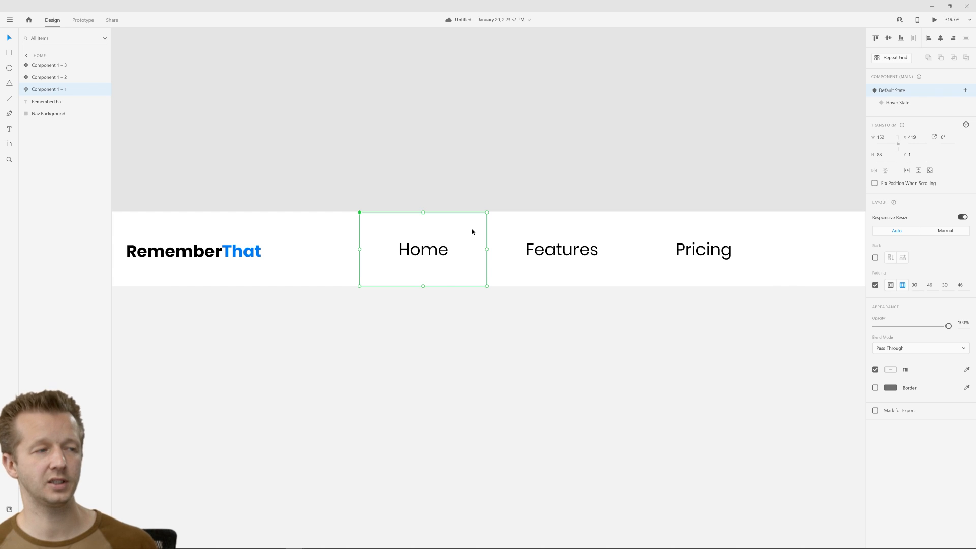
pyautogui.hotkey('ctrl', '1')
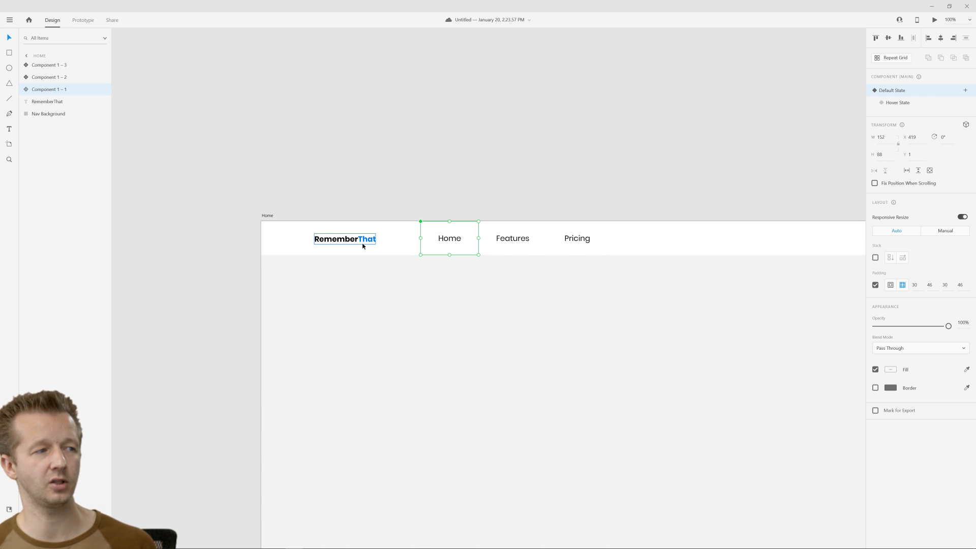
pyautogui.doubleClick(446, 227)
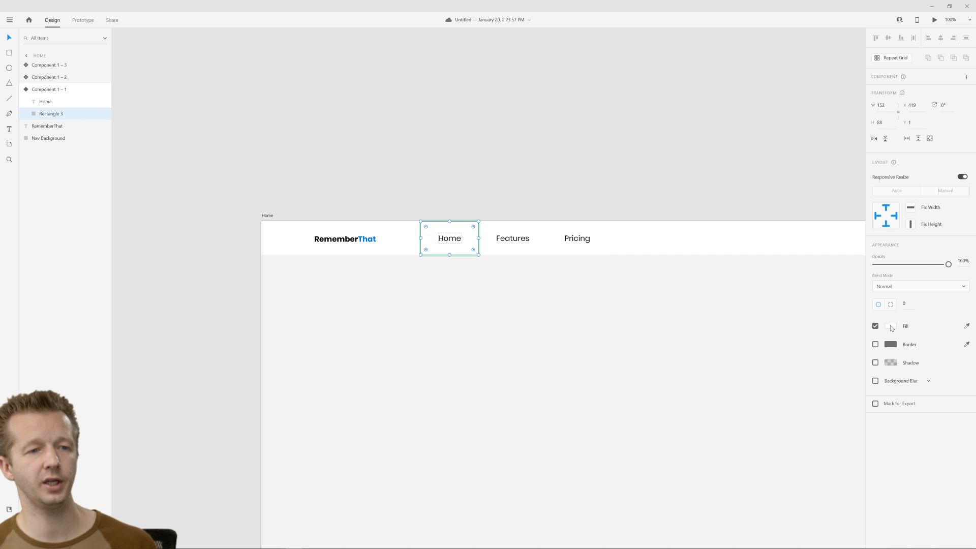
pyautogui.click(892, 330)
pyautogui.click(795, 378)
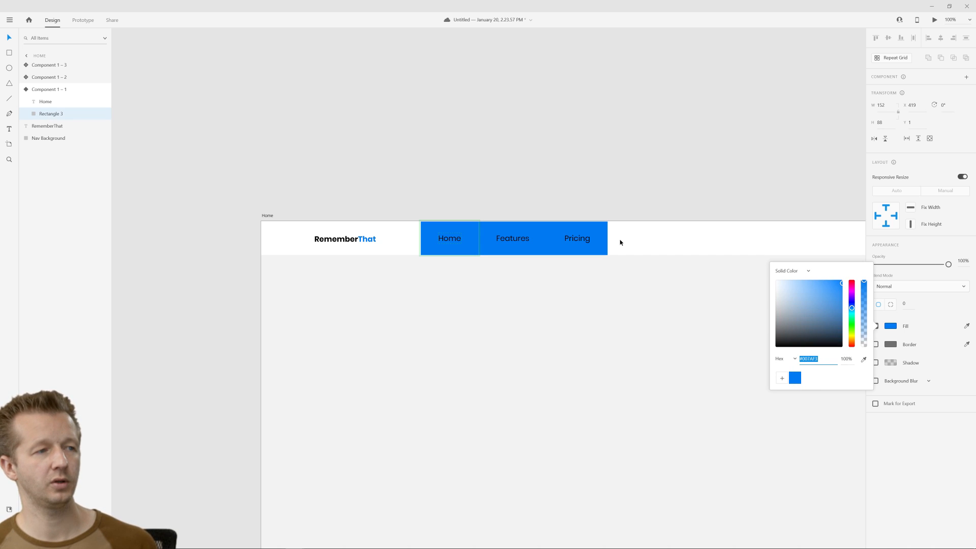
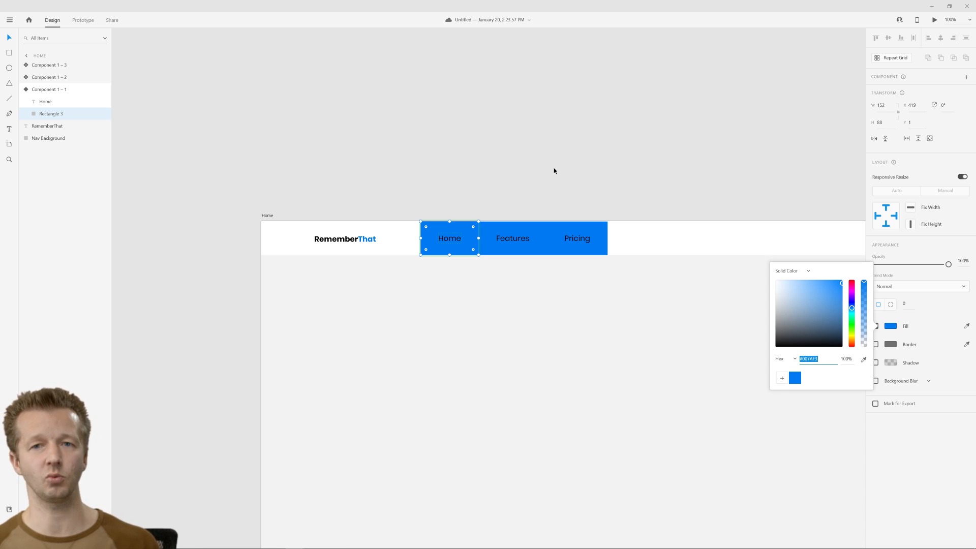
# Undo the blue fill on the Home main component's background rectangle and deselect the component.
pyautogui.click(546, 175)
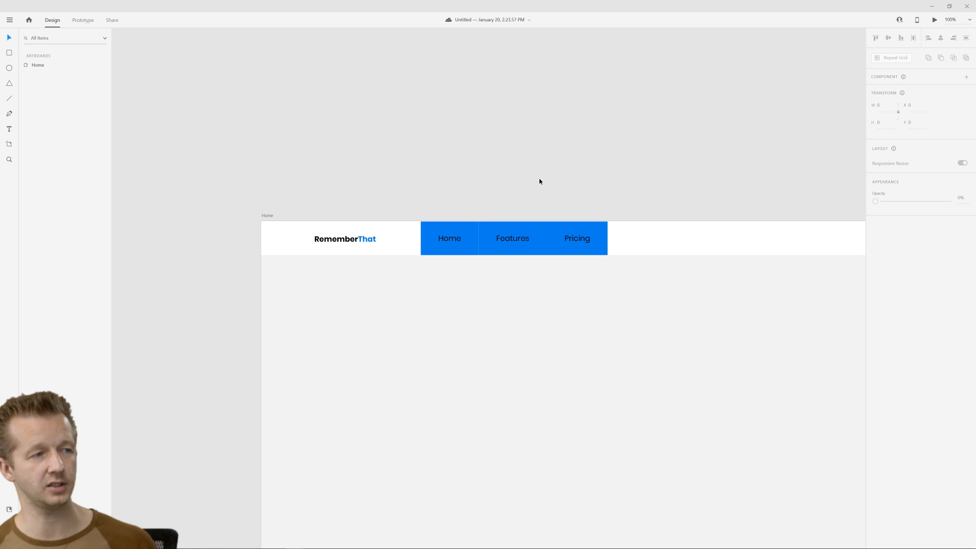
pyautogui.hotkey('ctrl', 'z')
pyautogui.click(540, 163)
pyautogui.click(452, 237)
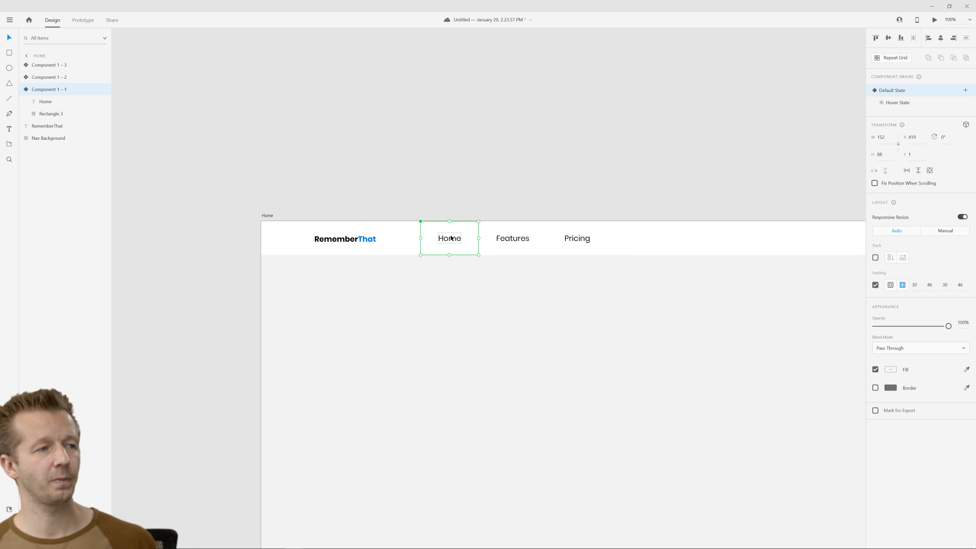
pyautogui.click(466, 275)
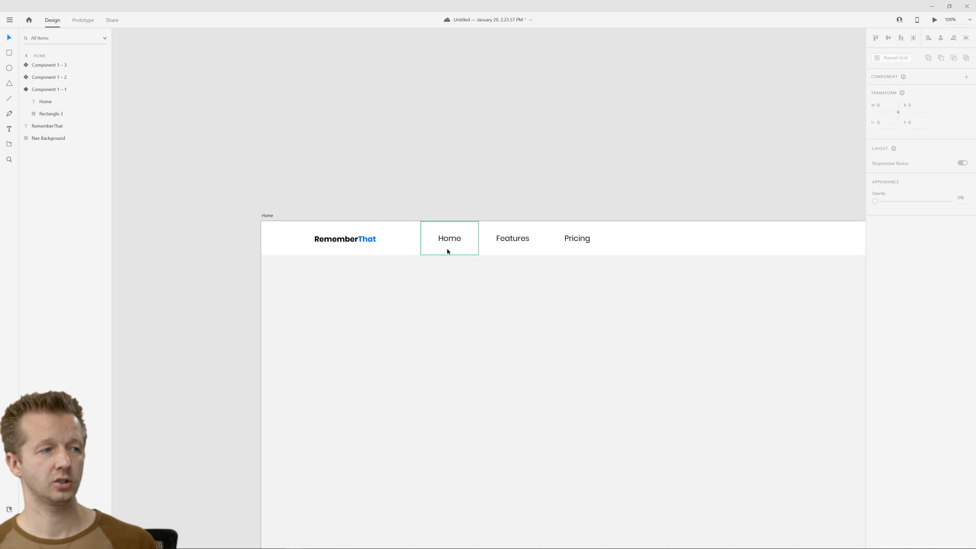
# Set the font weight of the Home text inside the main component to Bold and clear the selection.
pyautogui.scroll(-2, 569, 298)
pyautogui.moveTo(623, 316); pyautogui.dragTo(529, 220)
pyautogui.moveTo(386, 181); pyautogui.dragTo(483, 255)
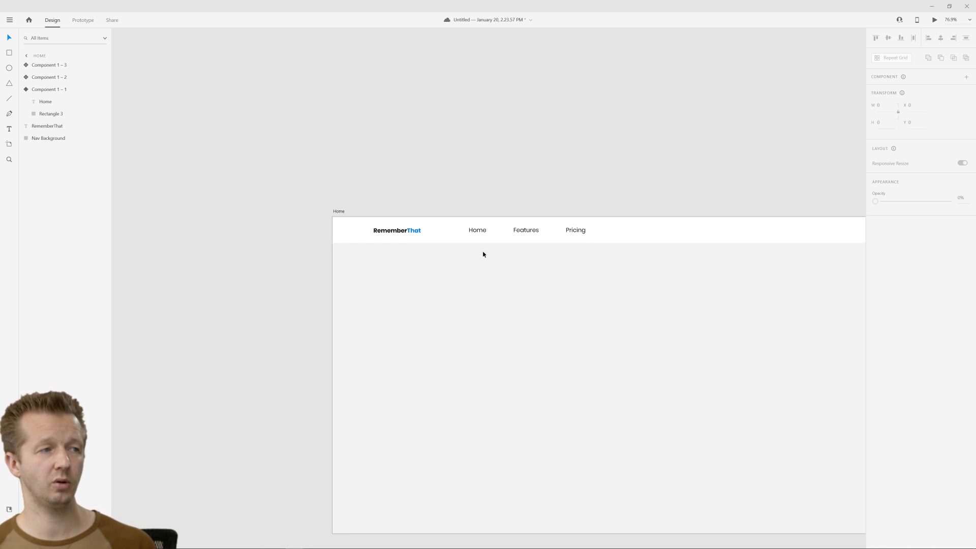
pyautogui.scroll(2, 495, 259)
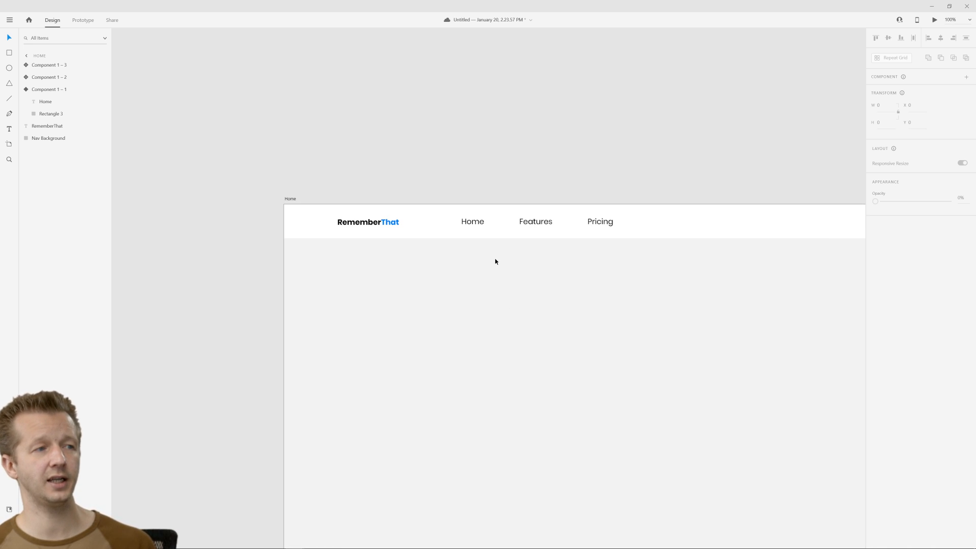
pyautogui.click(481, 226)
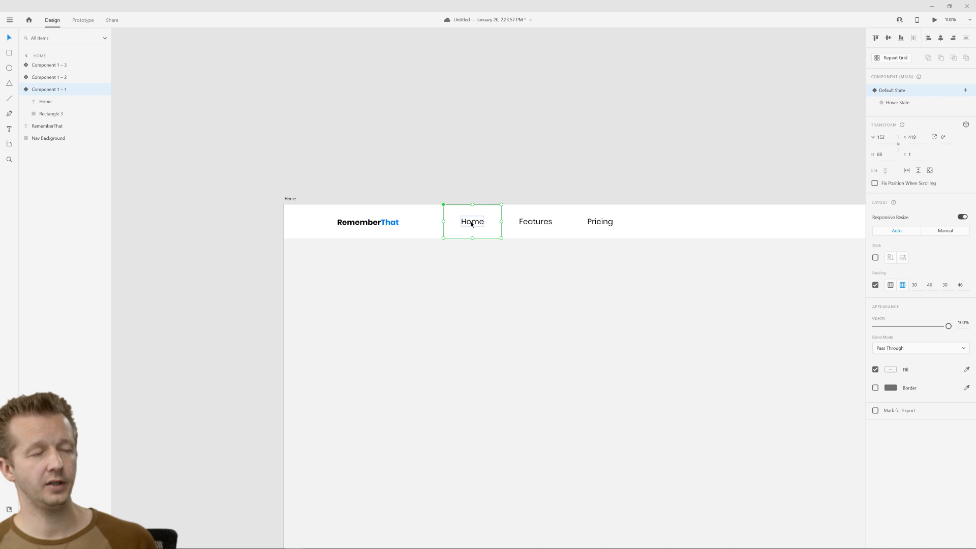
pyautogui.doubleClick(471, 224)
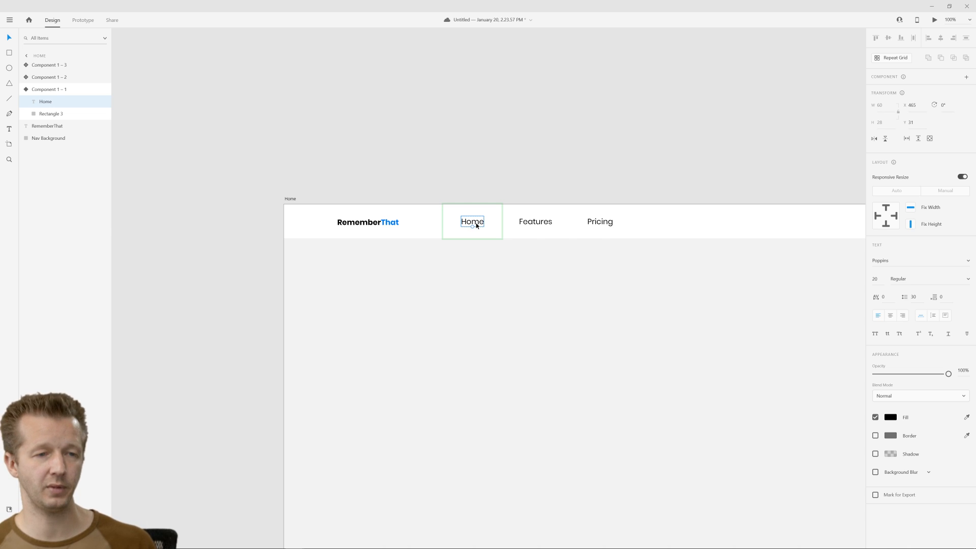
pyautogui.click(964, 280)
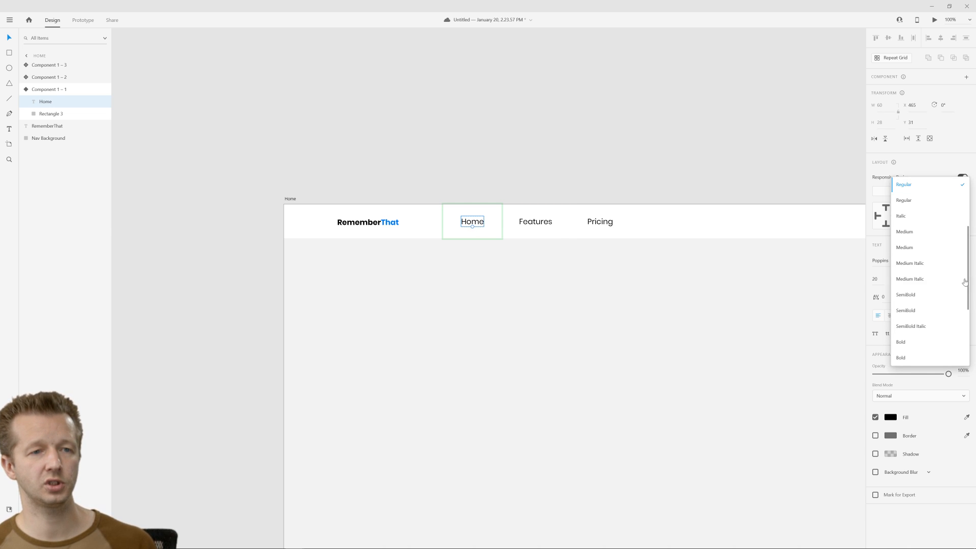
pyautogui.click(918, 342)
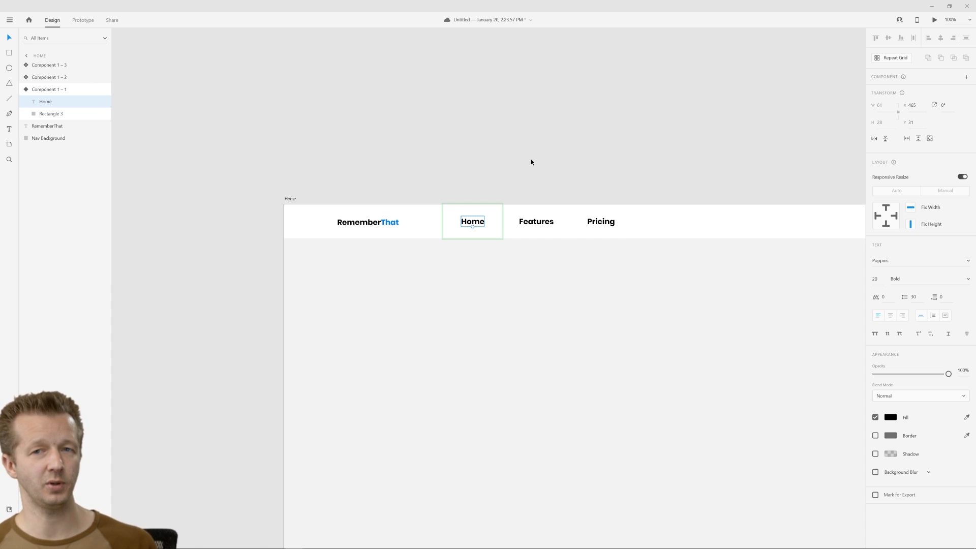
pyautogui.click(533, 173)
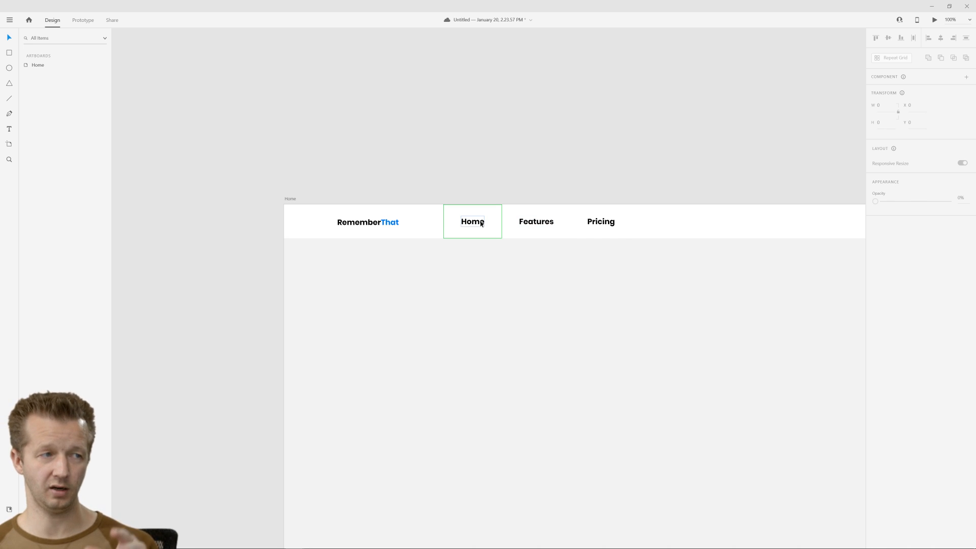
# Set the font weight of the Features text in the navigation instance's Default State to Regular.
pyautogui.doubleClick(534, 224)
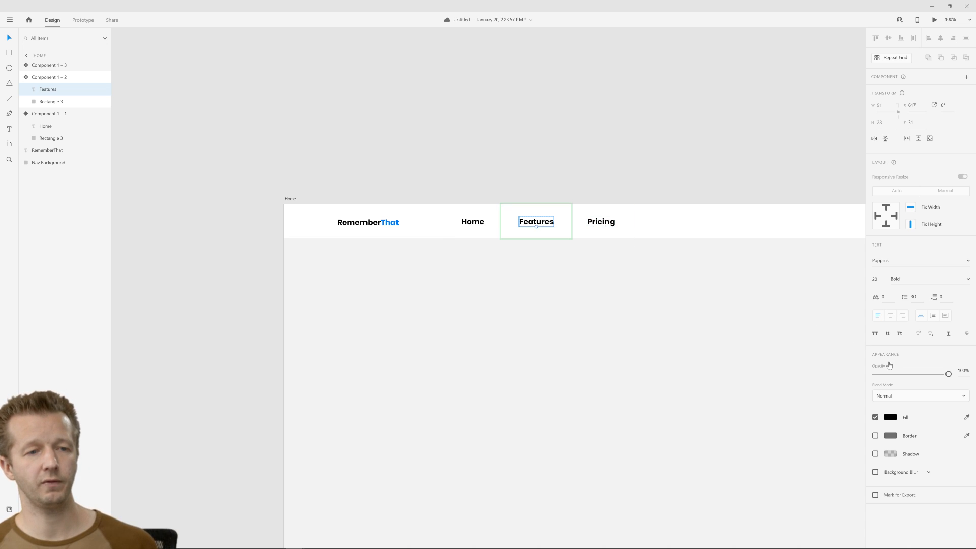
pyautogui.click(966, 282)
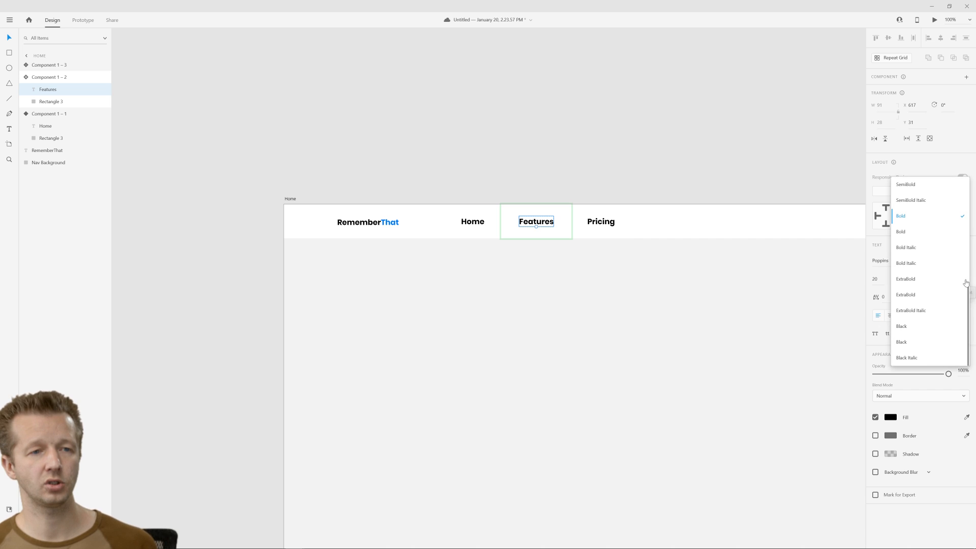
pyautogui.scroll(5, 920, 222)
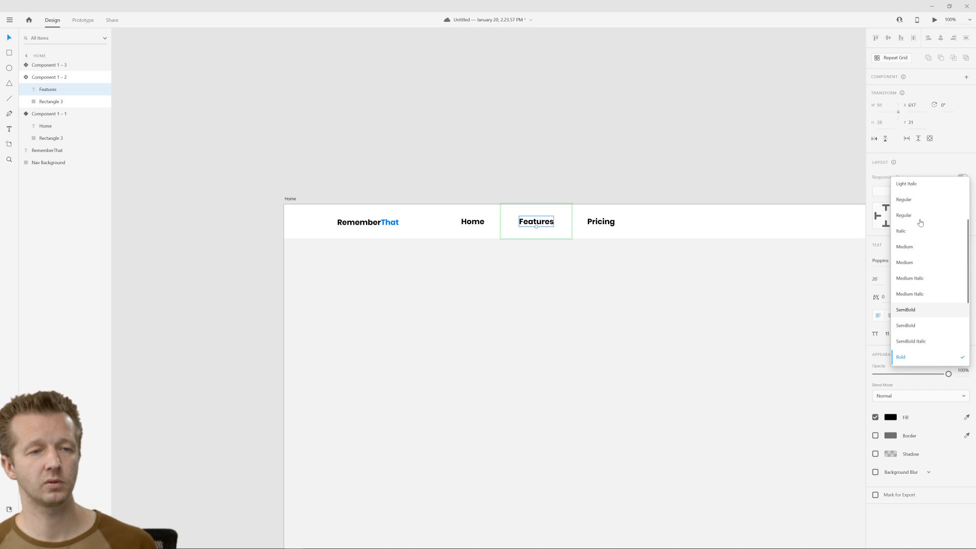
pyautogui.click(920, 222)
pyautogui.press('Escape')
# Set the font weight of the Pricing text in the instance's Default State to Regular and clear the selection.
pyautogui.doubleClick(598, 222)
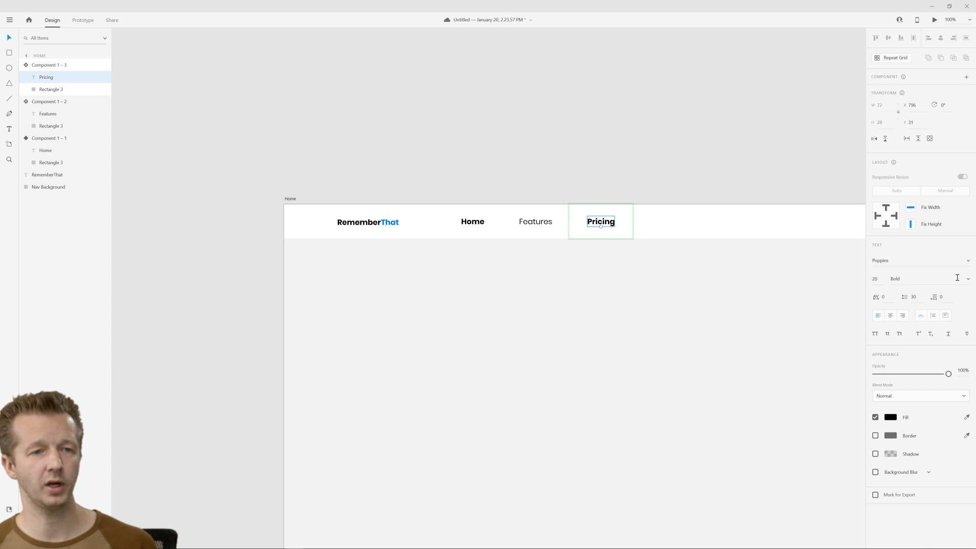
pyautogui.click(967, 280)
pyautogui.click(917, 218)
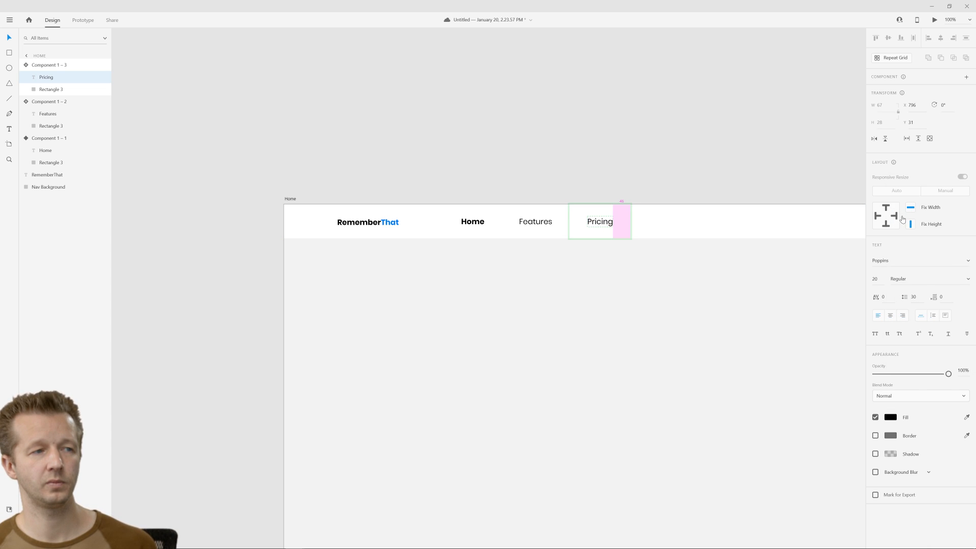
pyautogui.click(601, 194)
# In the Features instance's Hover State, set the text weight to Regular, and return the instance to its Default State.
pyautogui.click(538, 223)
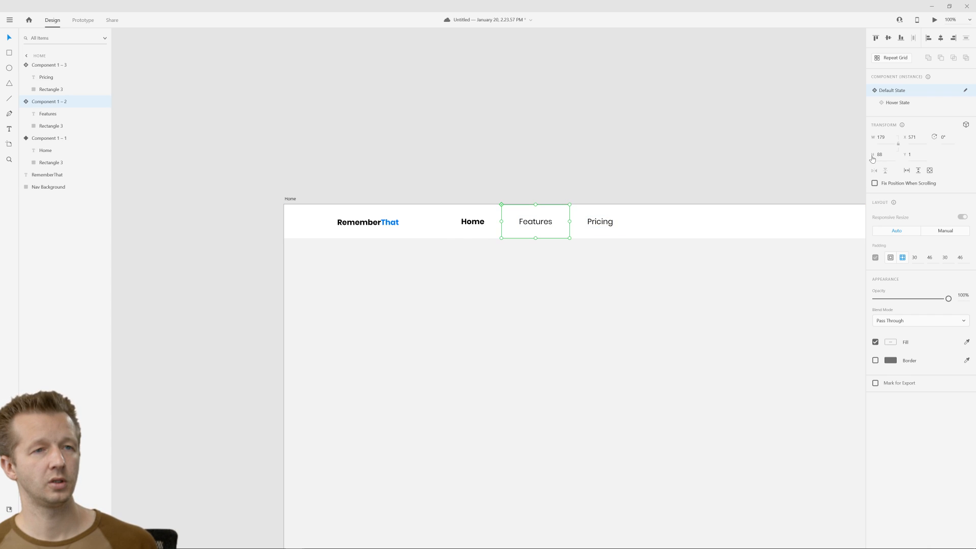
pyautogui.click(896, 103)
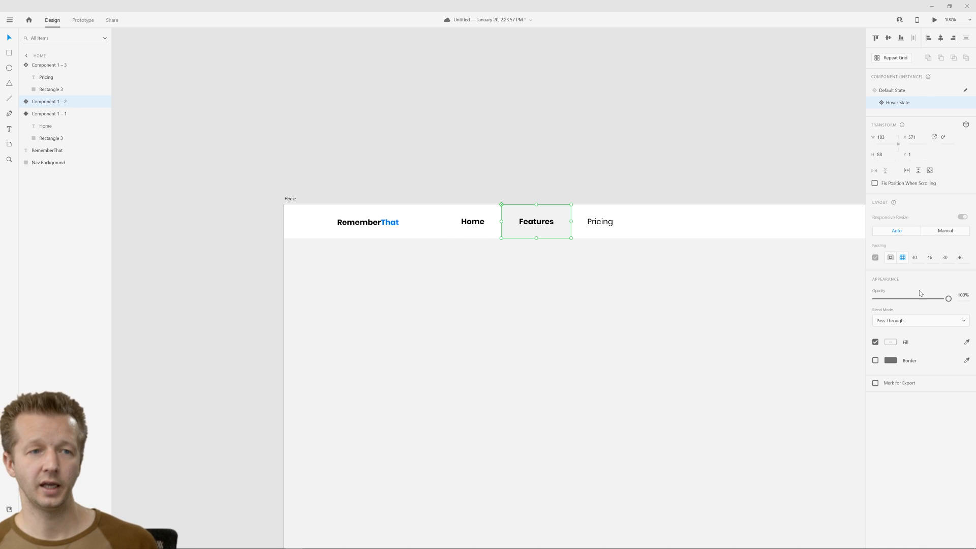
pyautogui.doubleClick(545, 225)
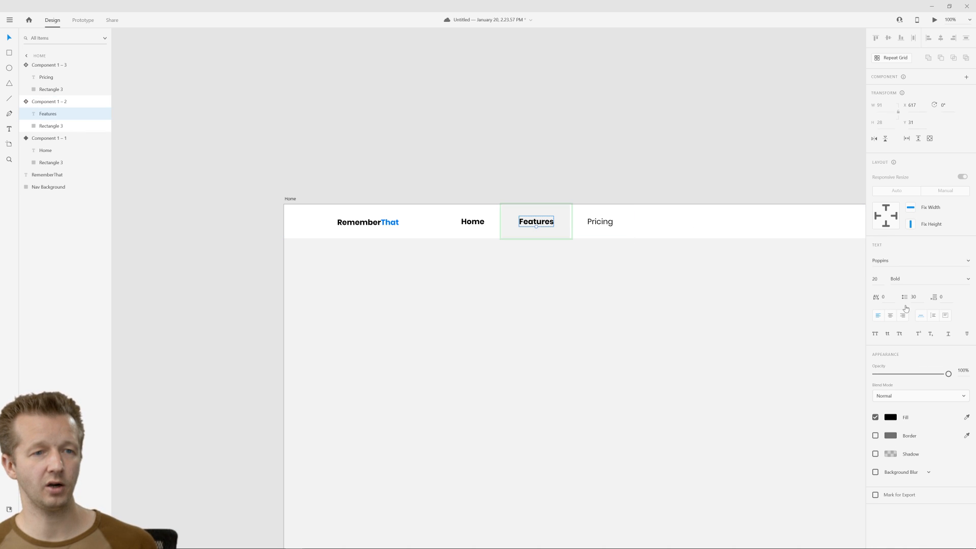
pyautogui.click(917, 280)
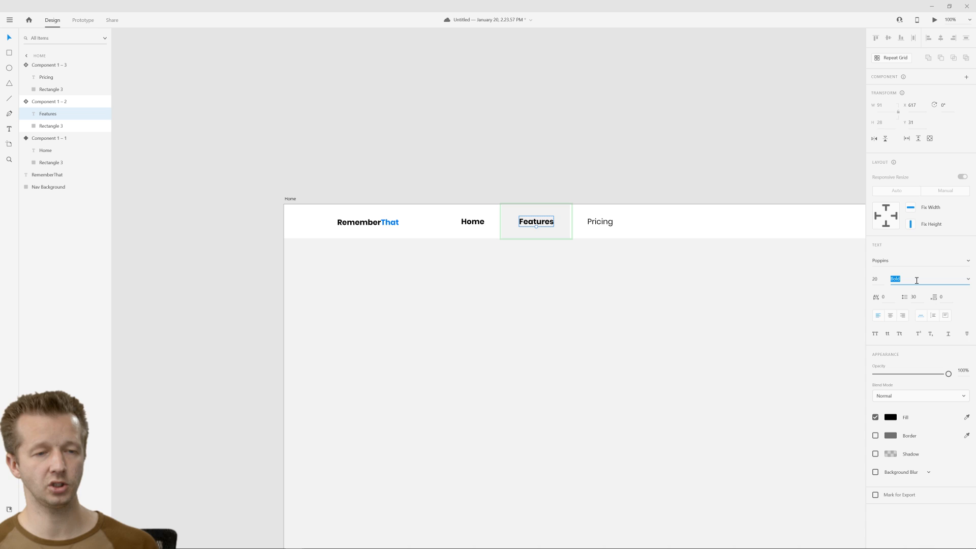
pyautogui.write('Regular')
pyautogui.press('Return')
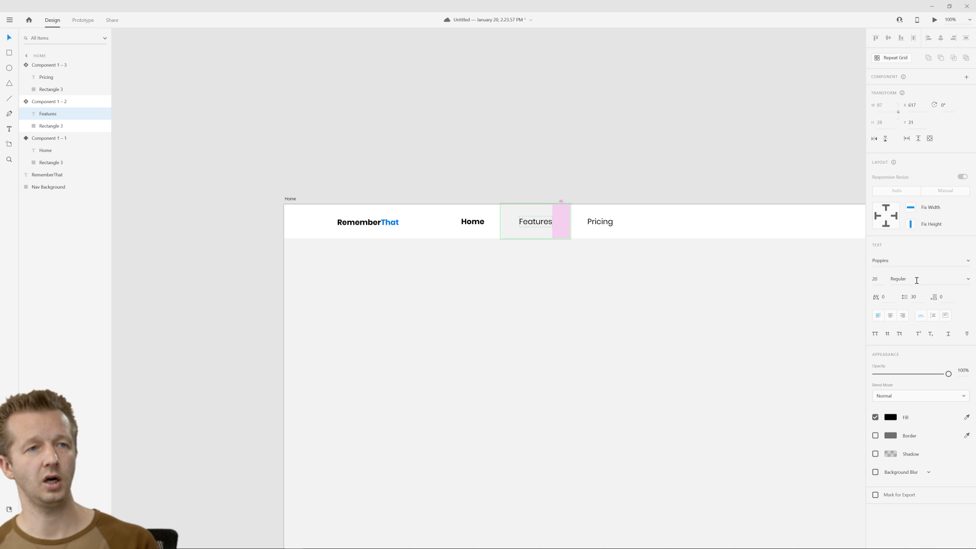
pyautogui.click(651, 168)
pyautogui.click(540, 224)
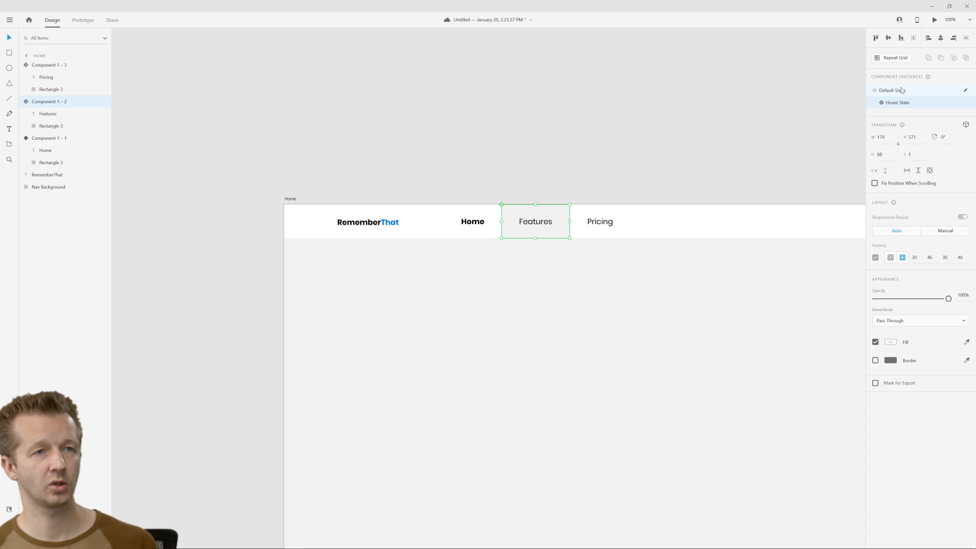
# In the Pricing instance's Hover State, set the text weight to Regular, and return the instance to its Default State.
pyautogui.click(605, 221)
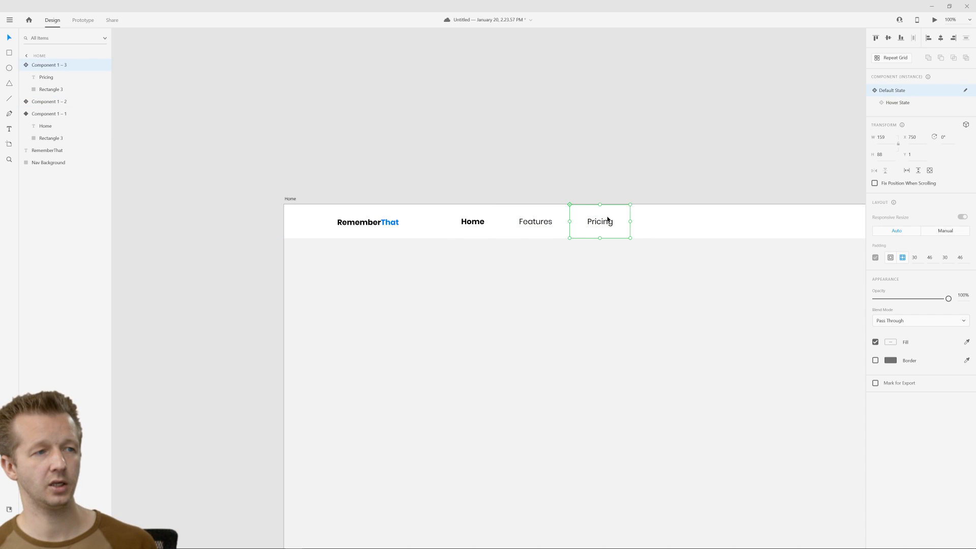
pyautogui.click(895, 102)
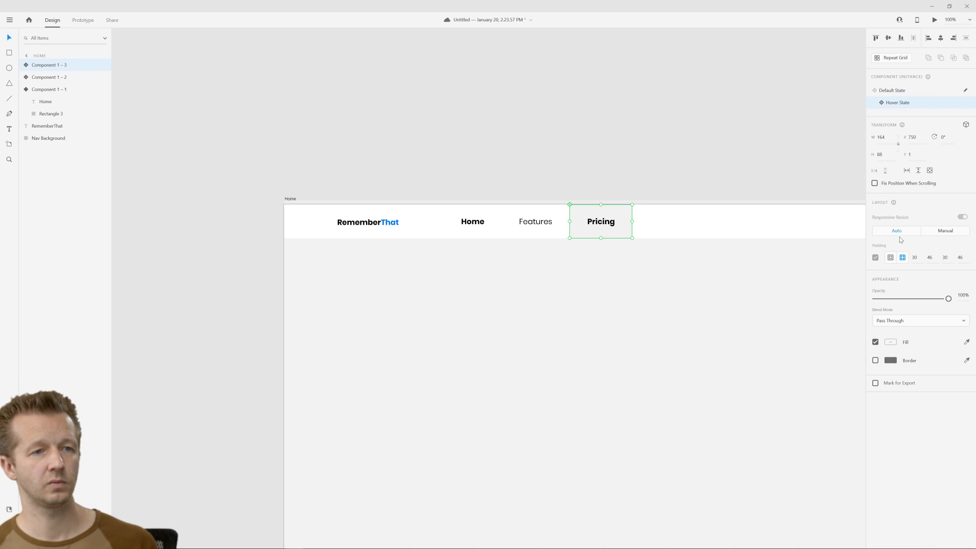
pyautogui.doubleClick(591, 229)
pyautogui.click(912, 277)
pyautogui.press('Return')
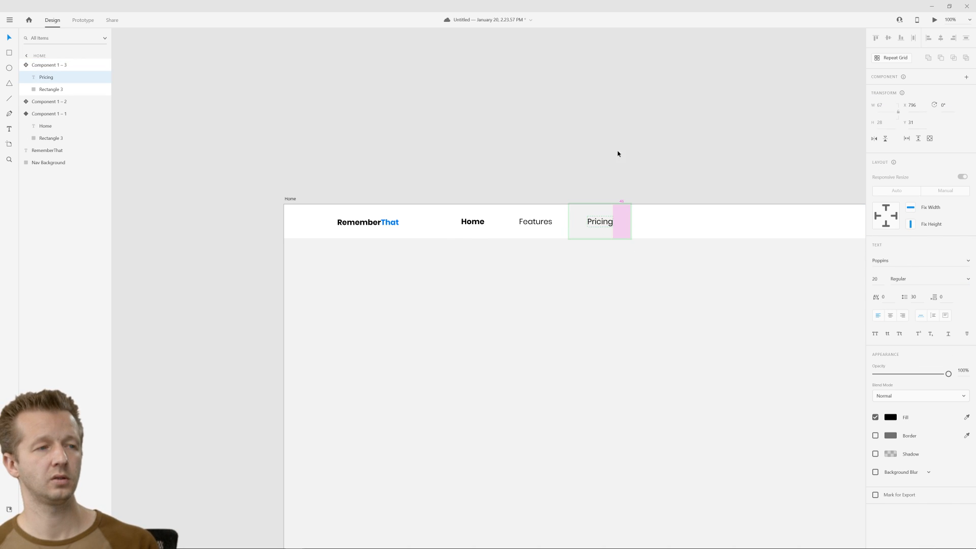
pyautogui.click(619, 153)
pyautogui.click(614, 222)
pyautogui.click(895, 90)
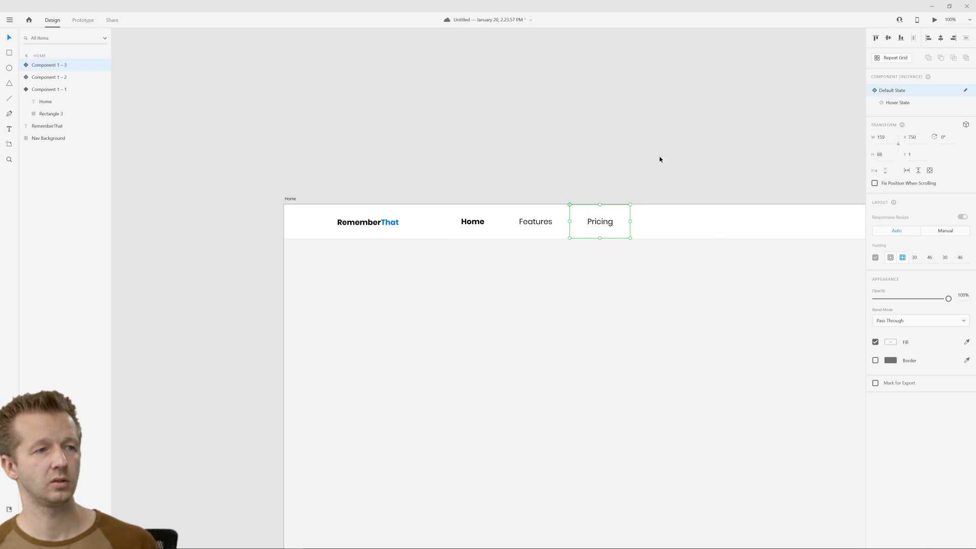
pyautogui.click(660, 157)
# Check the Home main component's Hover State, return it to the Default State, and deselect it.
pyautogui.click(489, 222)
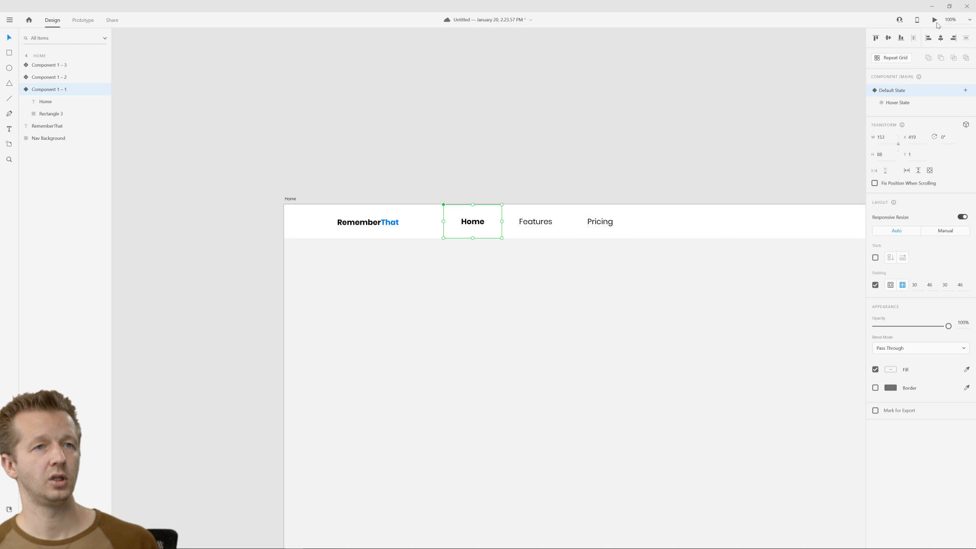
pyautogui.click(899, 103)
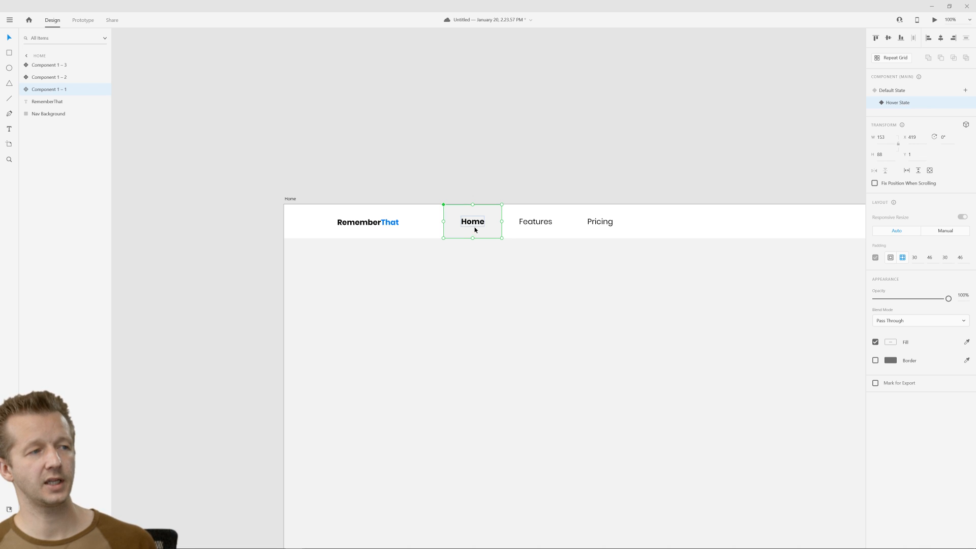
pyautogui.click(898, 91)
pyautogui.click(675, 144)
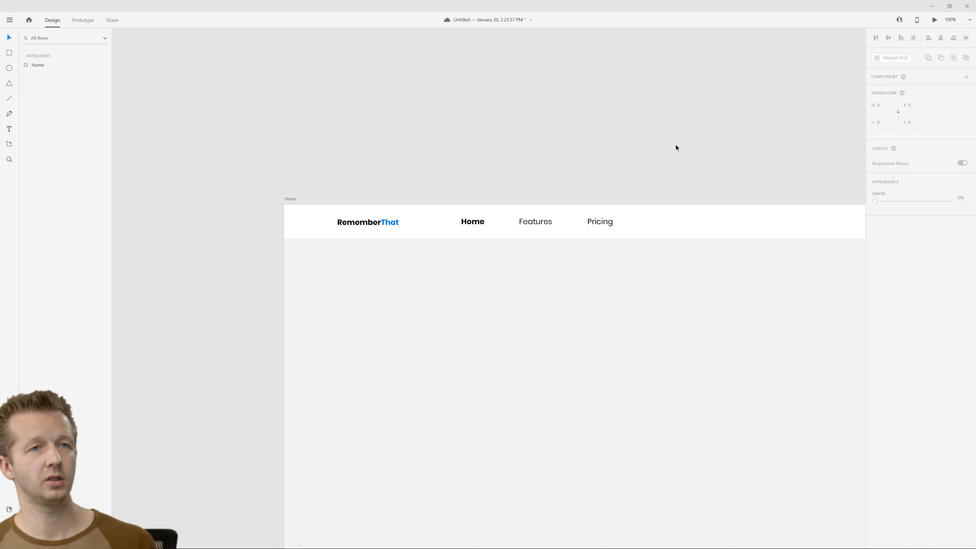
# Preview the Home artboard to check the navigation links' hover behaviour, and close the preview.
pyautogui.click(934, 20)
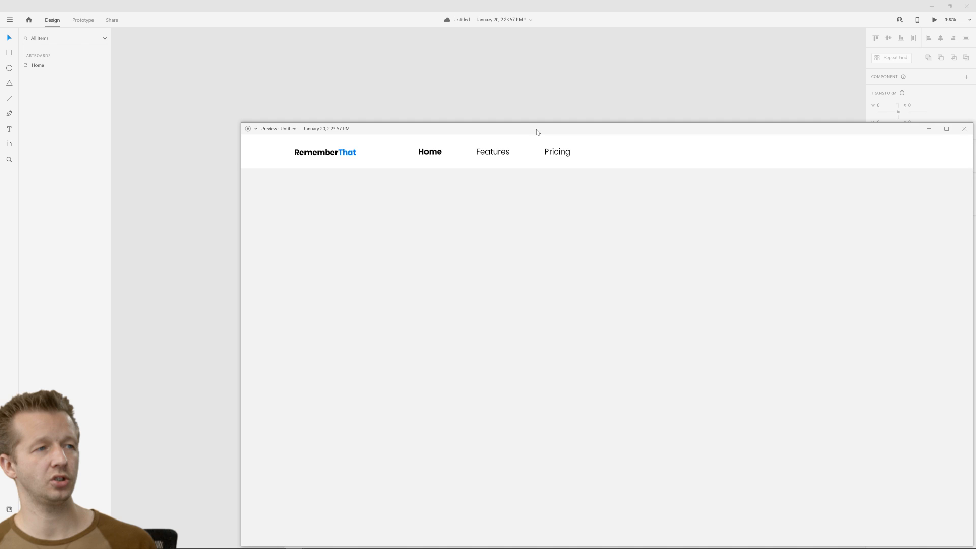
pyautogui.moveTo(538, 130); pyautogui.dragTo(414, 87)
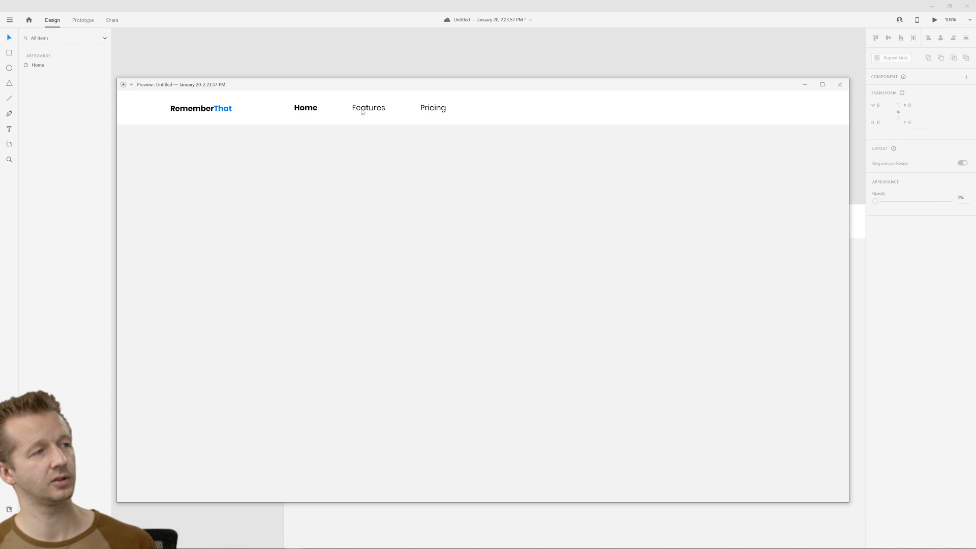
pyautogui.click(839, 84)
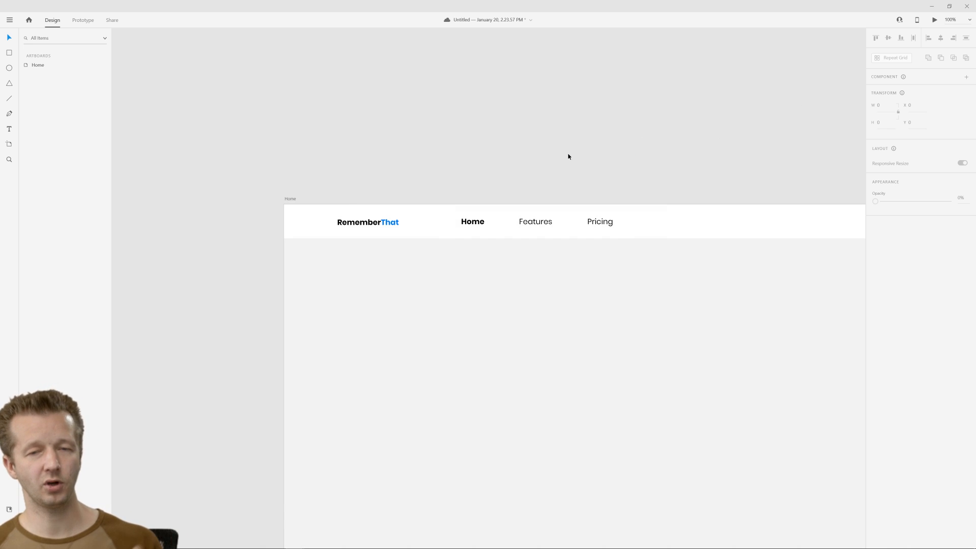
# Move the Home, Features and Pricing links together toward the right end of the header and deselect them.
pyautogui.scroll(-3, 653, 136)
pyautogui.moveTo(704, 146); pyautogui.dragTo(566, 148)
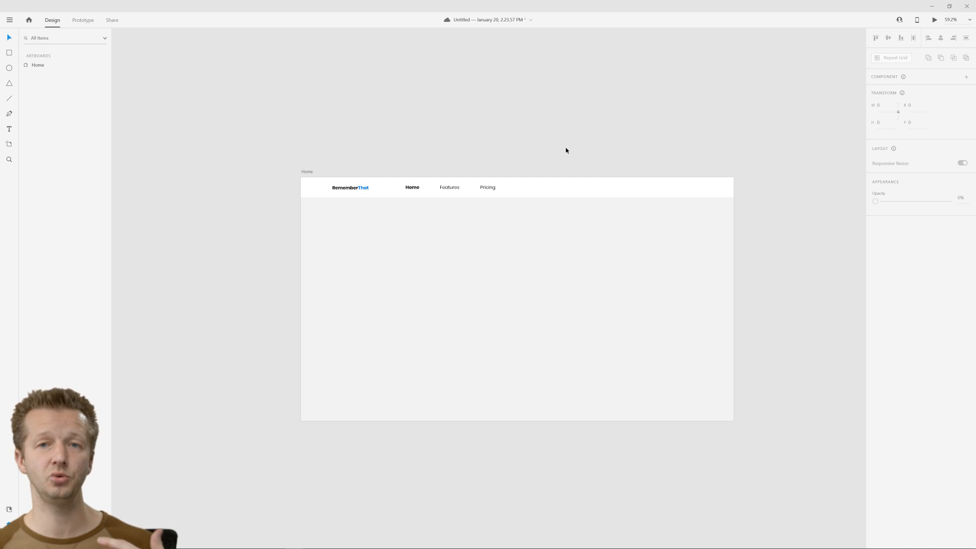
pyautogui.click(308, 172)
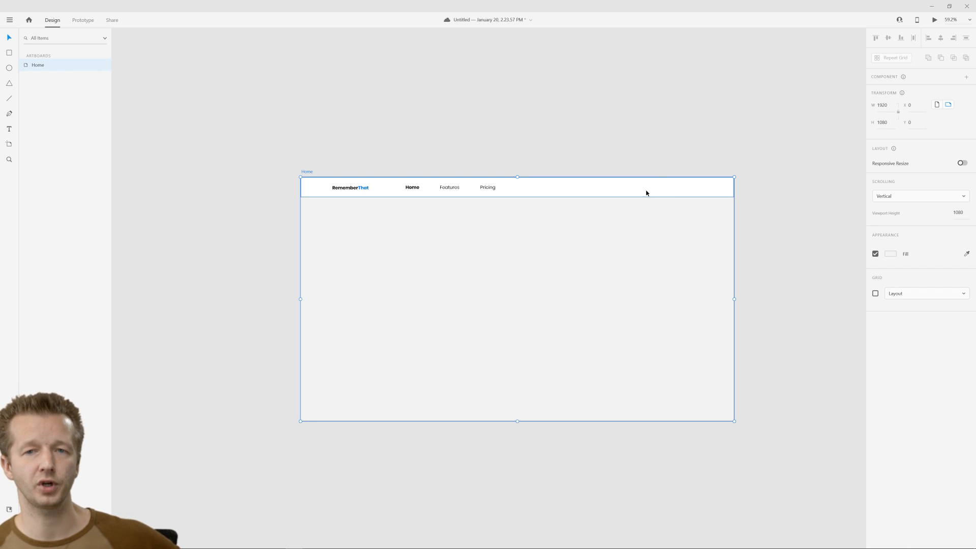
pyautogui.click(389, 158)
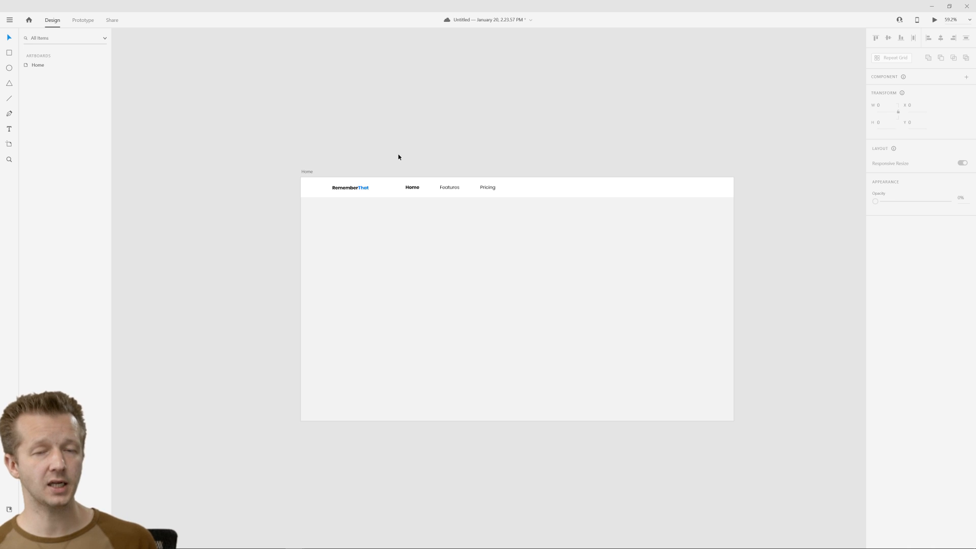
pyautogui.moveTo(399, 155); pyautogui.dragTo(680, 199)
pyautogui.click(664, 163)
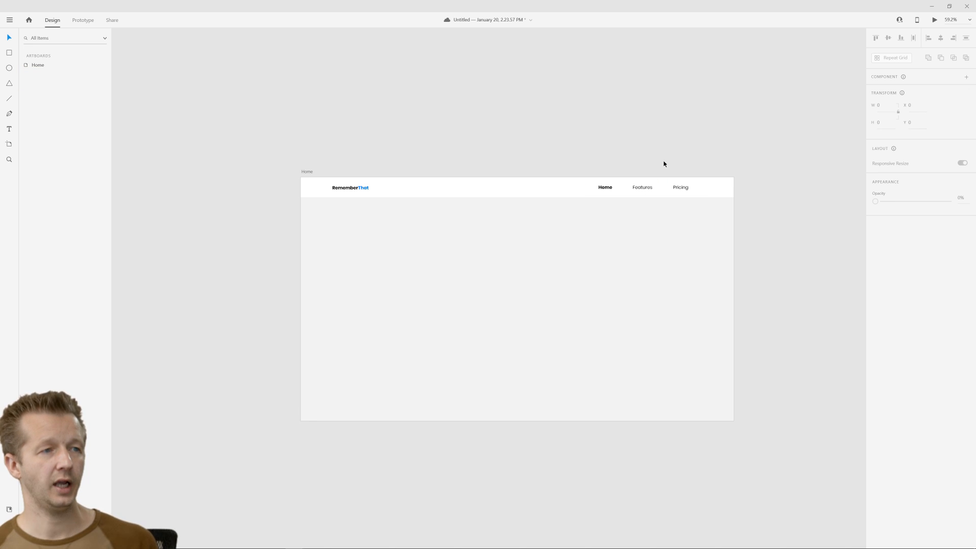
# Preview the right-hand navigation layout, close the preview, and undo the move of the three links.
pyautogui.click(935, 20)
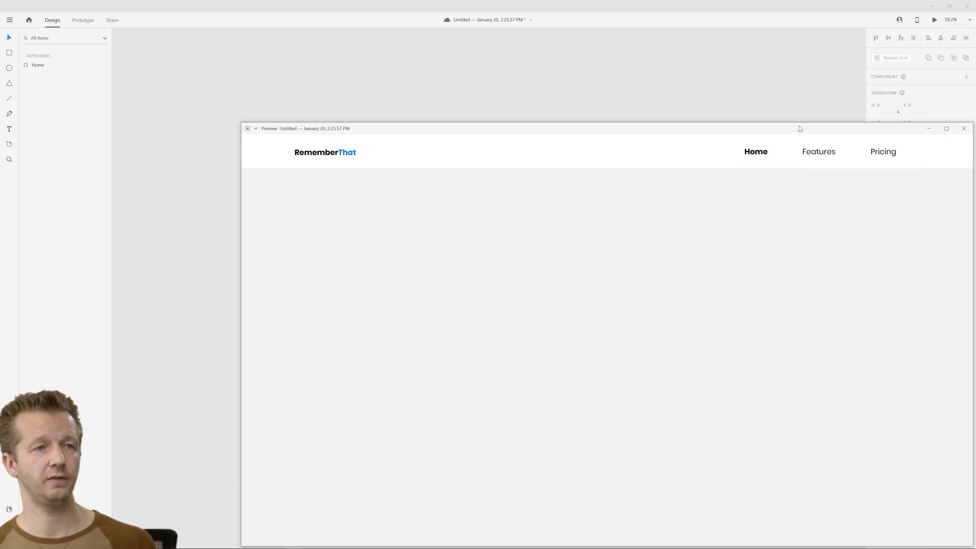
pyautogui.moveTo(800, 129); pyautogui.dragTo(723, 102)
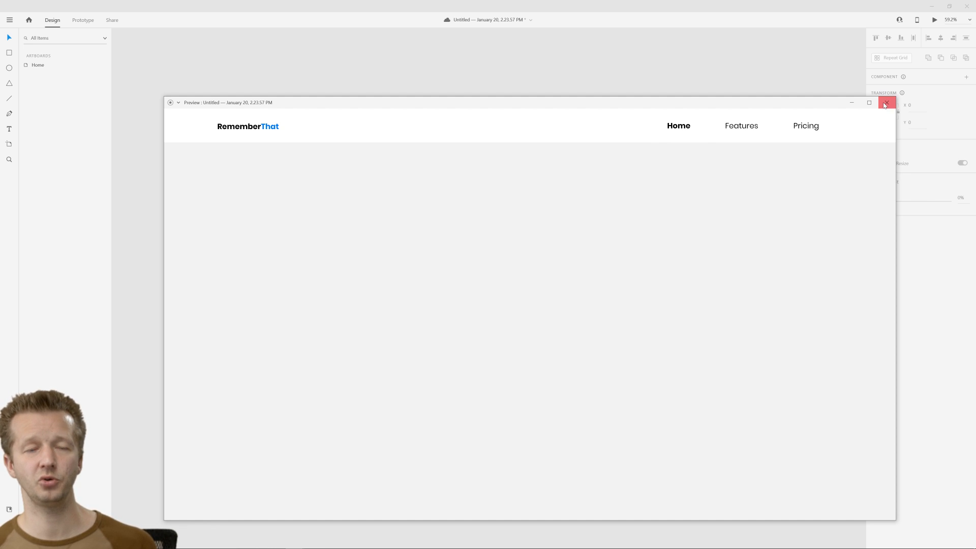
pyautogui.click(885, 104)
pyautogui.hotkey('ctrl', 'z')
pyautogui.click(451, 138)
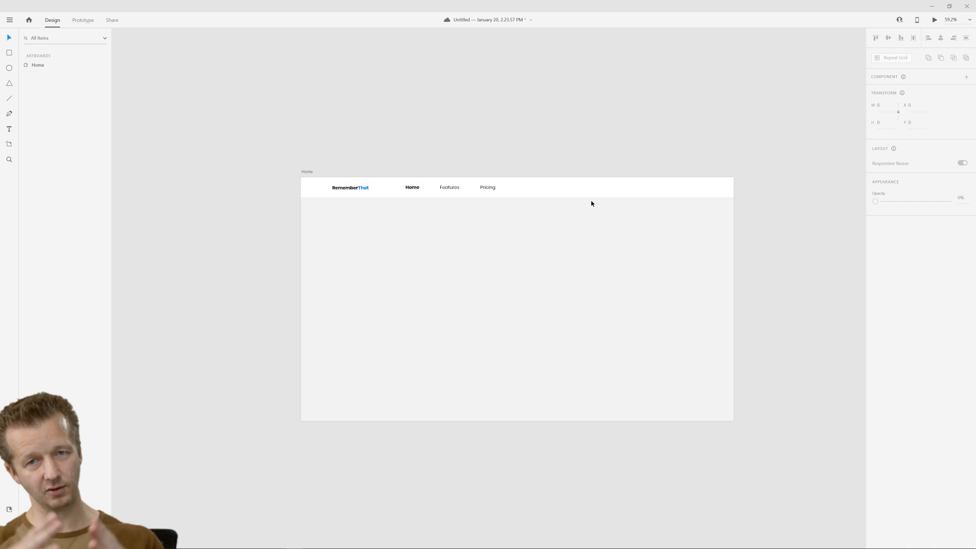
# Turn on the column layout grid for the Home artboard, toggling it off and on to compare.
pyautogui.click(306, 172)
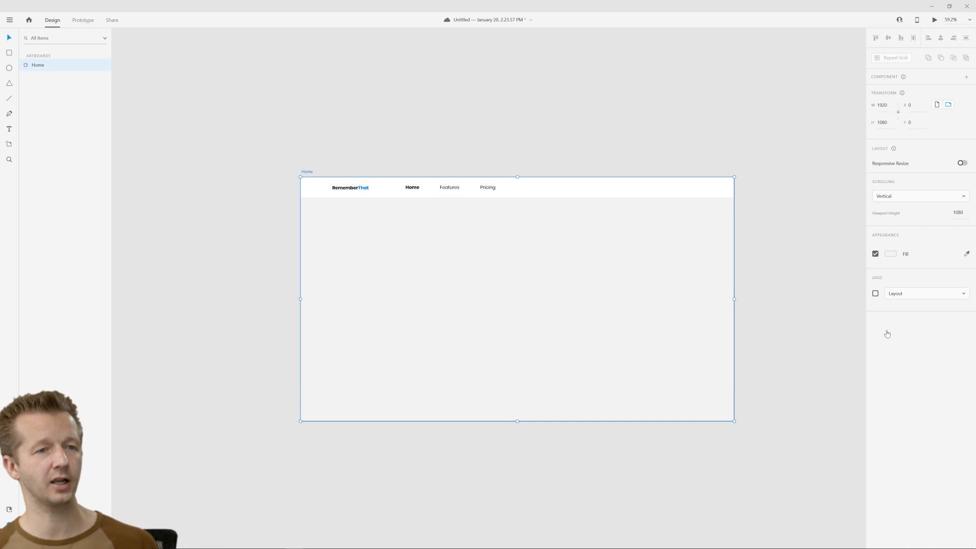
pyautogui.click(875, 293)
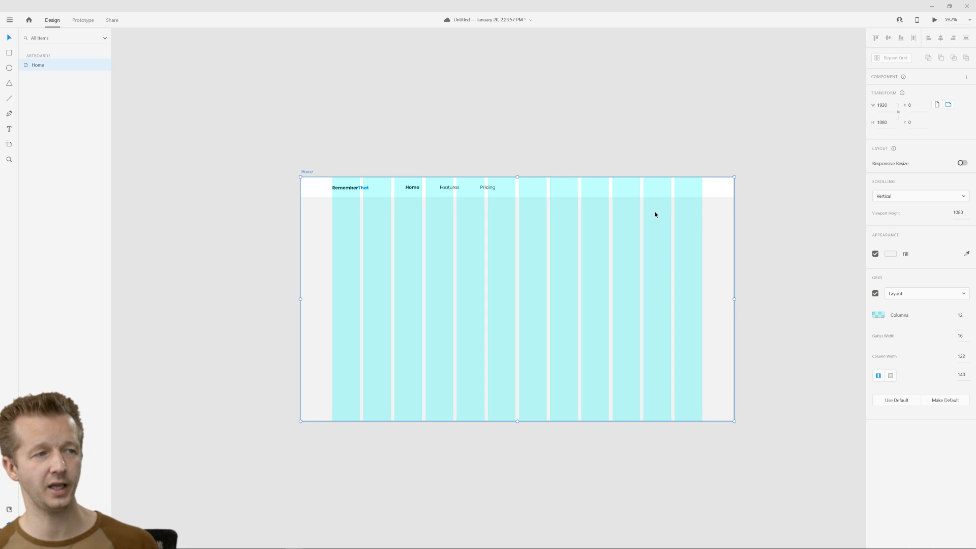
pyautogui.click(523, 147)
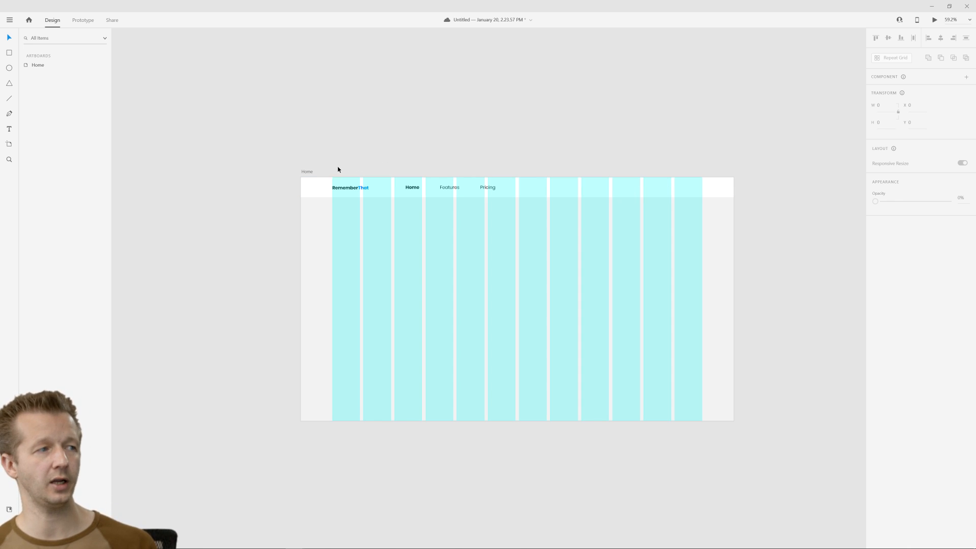
pyautogui.click(307, 171)
pyautogui.click(875, 293)
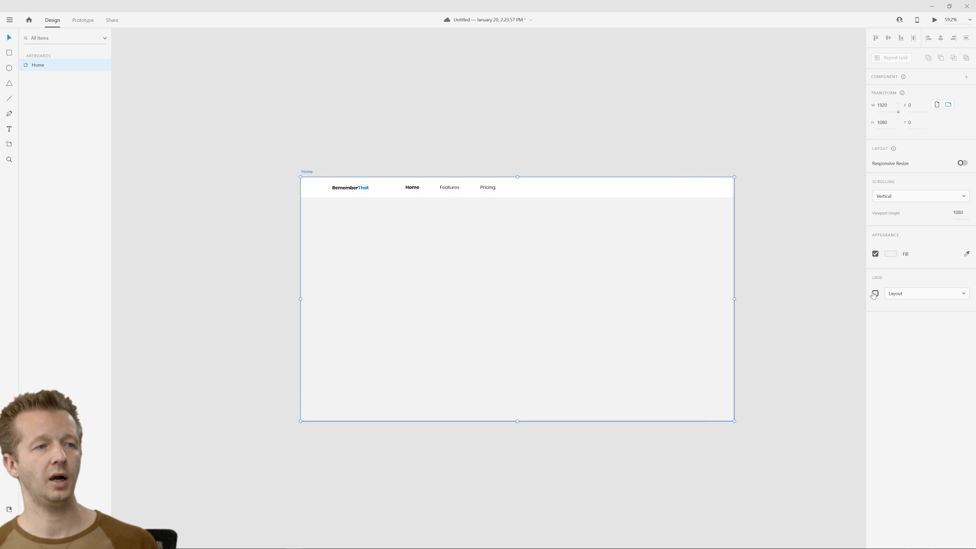
pyautogui.click(875, 293)
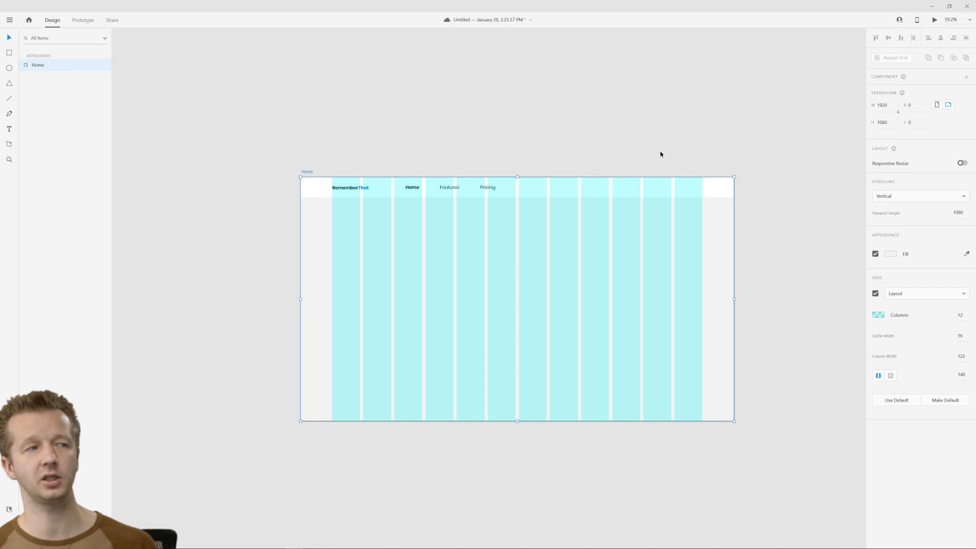
# Duplicate the Pricing link, move the copy along the header toward its right end, and change its text to Contact.
pyautogui.click(486, 190)
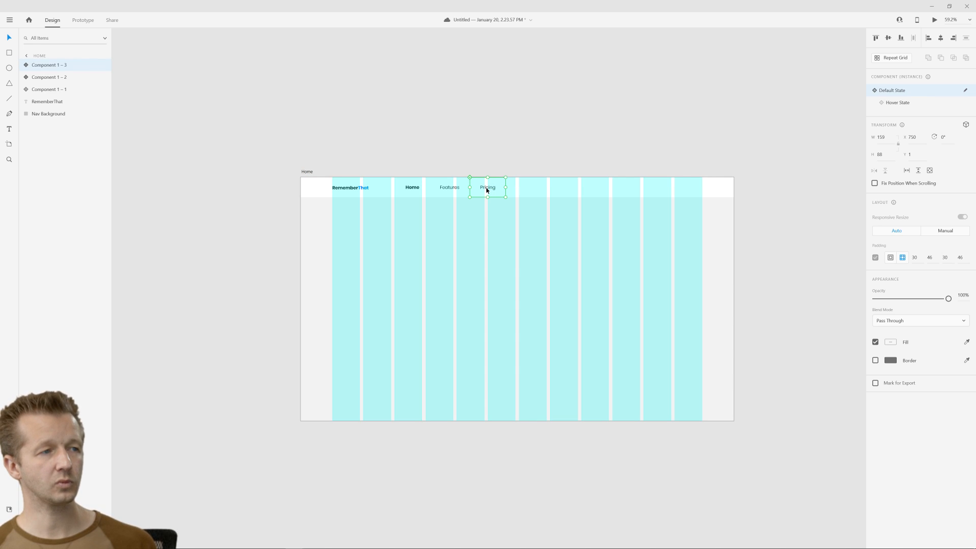
pyautogui.hotkey('ctrl', 'd')
pyautogui.moveTo(486, 189); pyautogui.dragTo(631, 187)
pyautogui.doubleClick(631, 187)
pyautogui.doubleClick(631, 187)
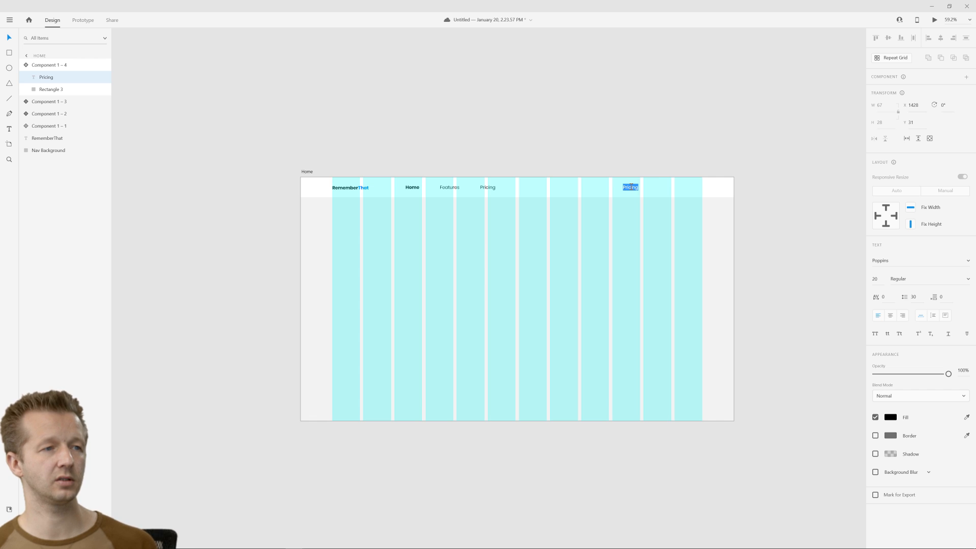
pyautogui.write('Contact')
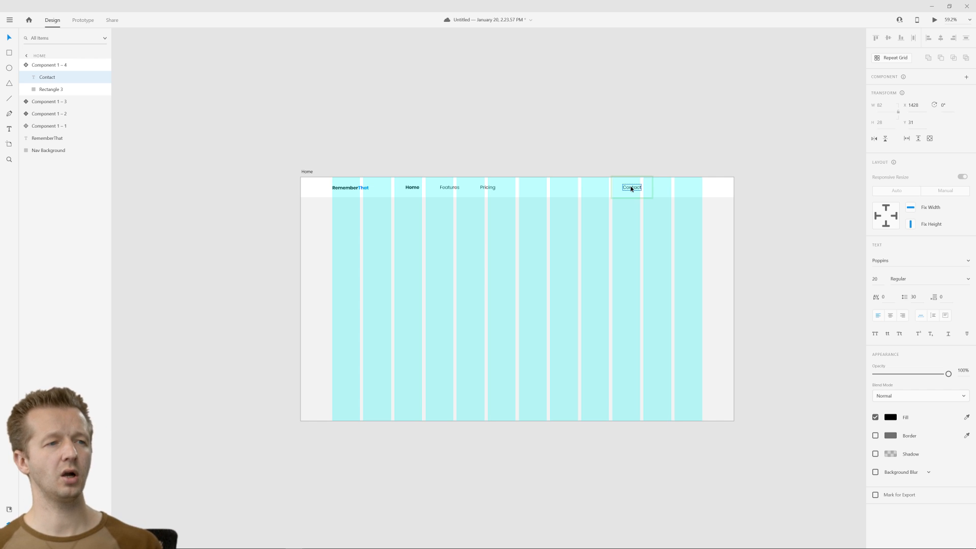
pyautogui.click(635, 148)
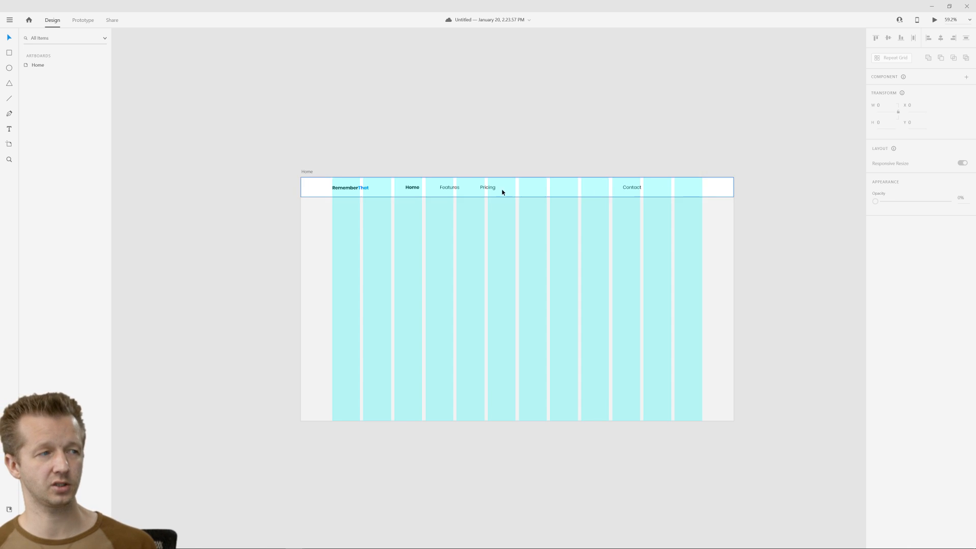
# Start drawing a rectangle in the header over the last grid column, to the right of the Contact link.
pyautogui.click(303, 172)
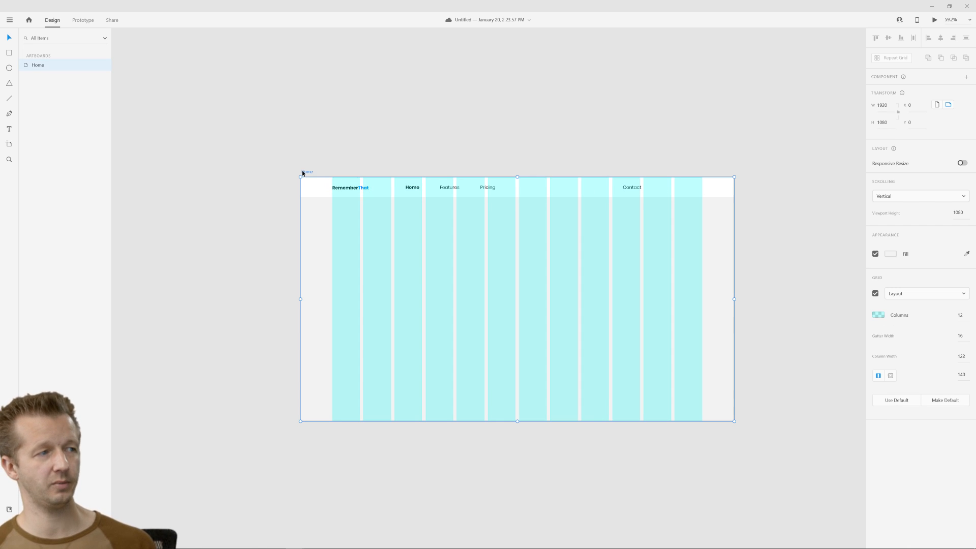
pyautogui.click(835, 248)
pyautogui.scroll(5, 709, 173)
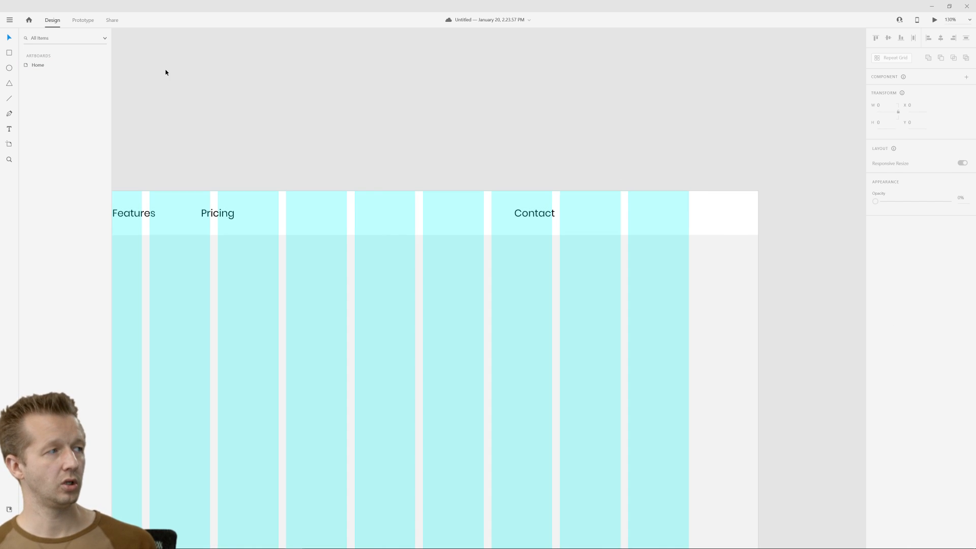
pyautogui.click(9, 129)
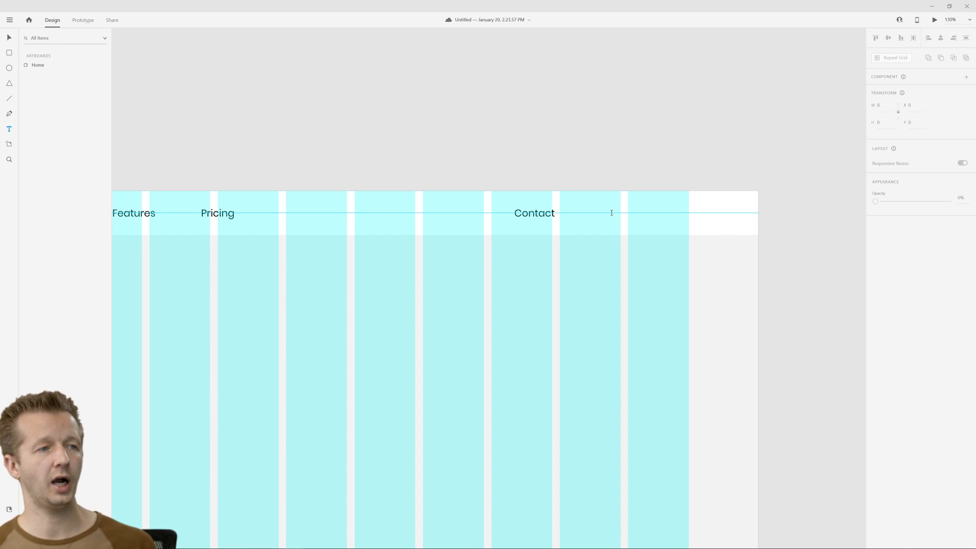
pyautogui.click(10, 53)
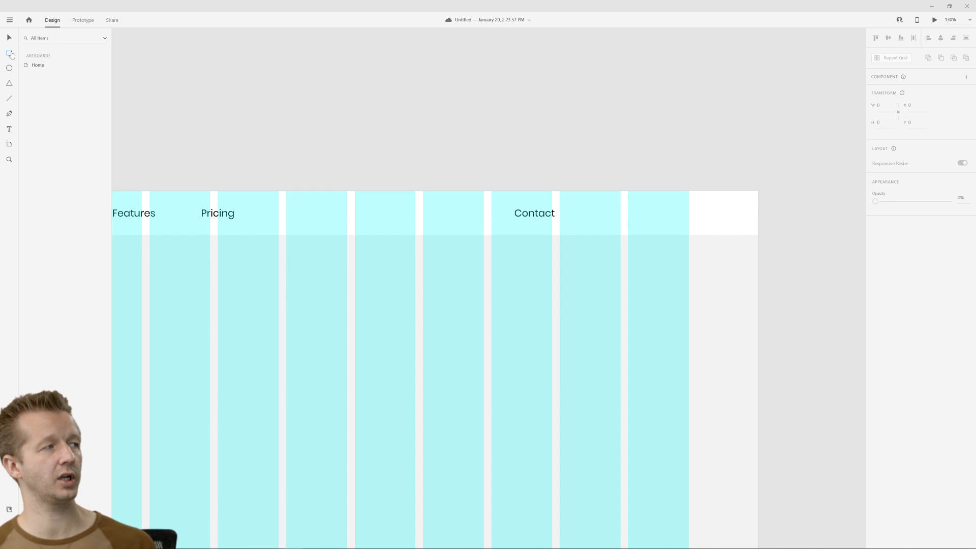
pyautogui.click(680, 214)
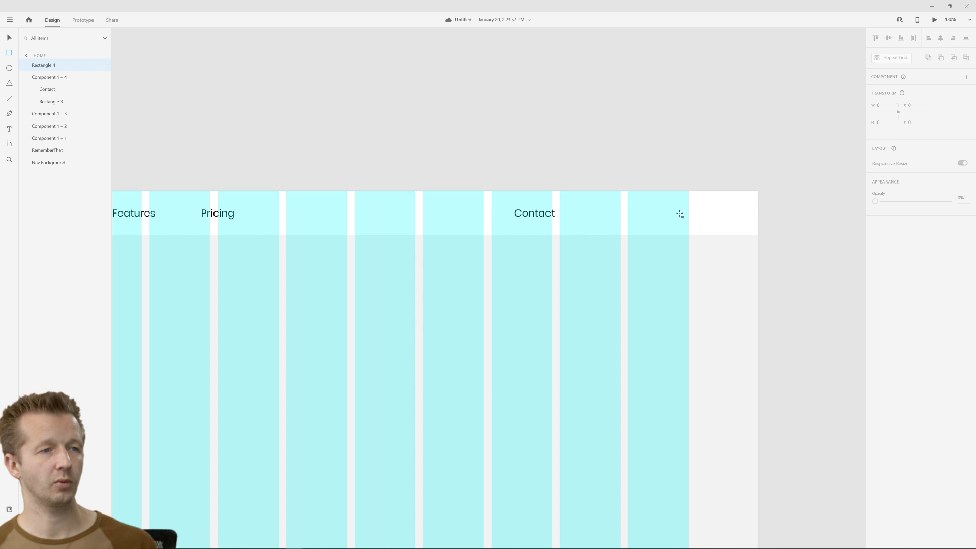
# Draw a rectangle about 212 by 42 after Contact in the navigation bar, ending at the last grid column, and nudge it to Y 24.
pyautogui.moveTo(679, 213); pyautogui.dragTo(584, 222)
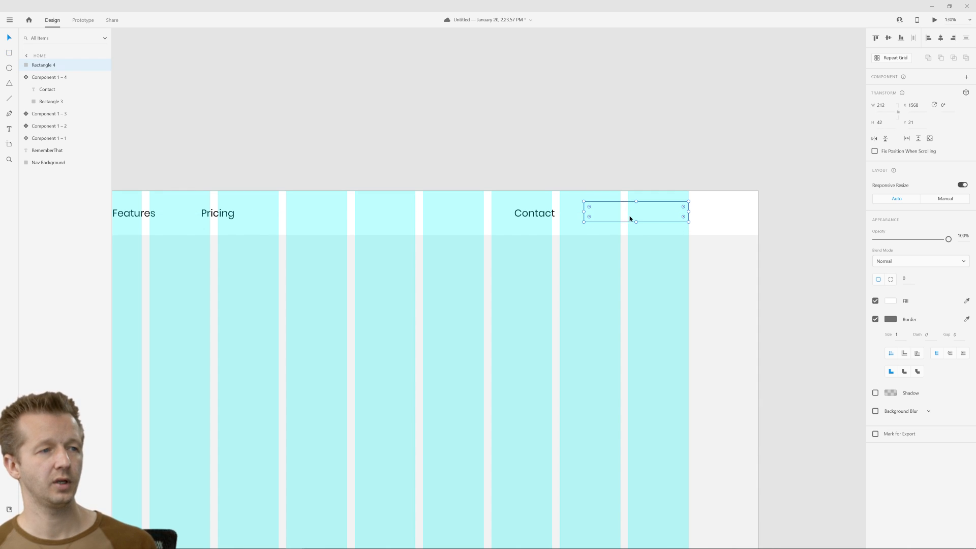
pyautogui.press('Down')
pyautogui.press('Down')
pyautogui.press('Down')
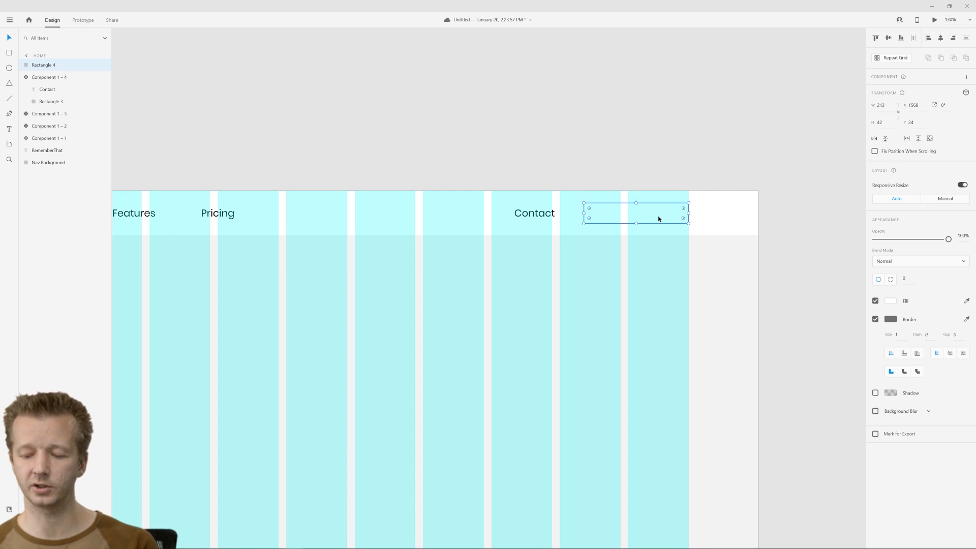
pyautogui.press('Down')
pyautogui.press('Up')
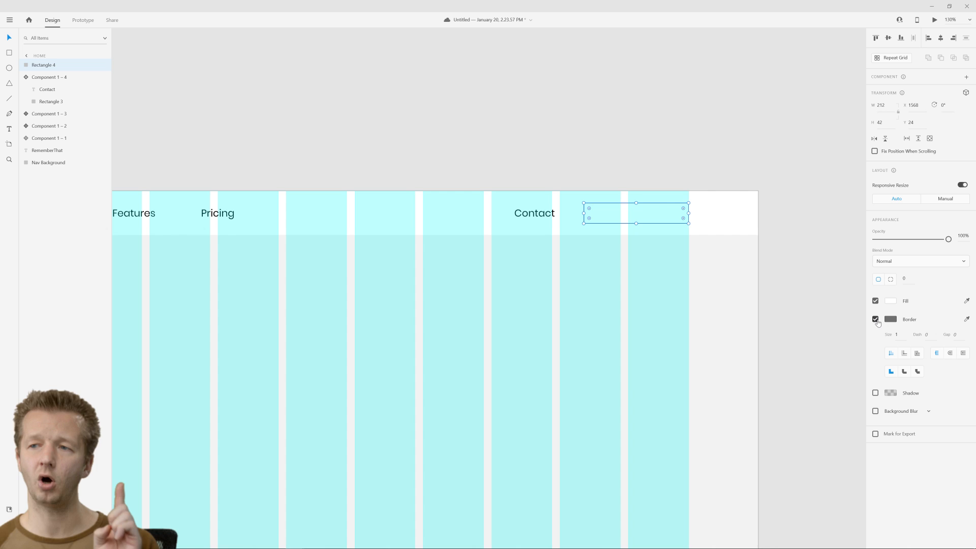
# Remove the new rectangle's fill and round its corners fully into a pill shape with a radius of 21.
pyautogui.click(875, 301)
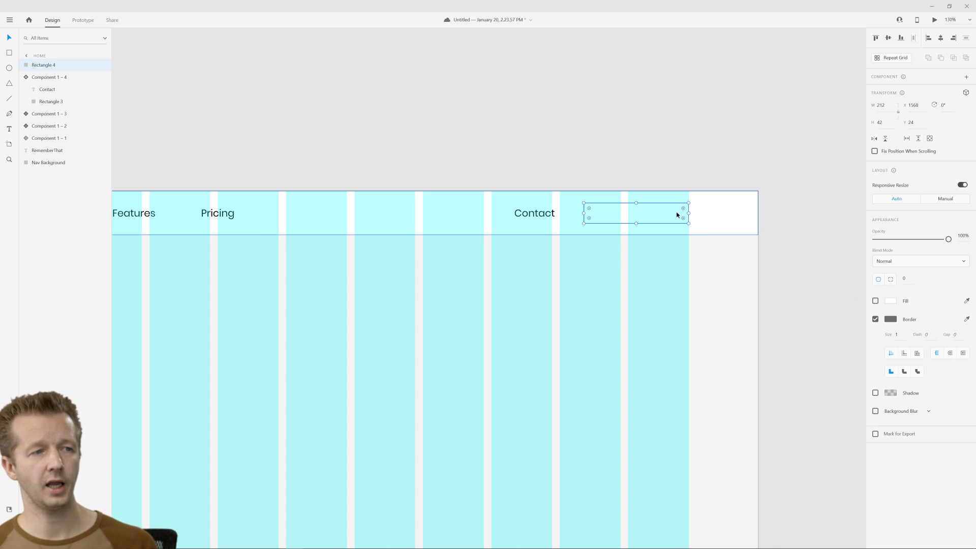
pyautogui.scroll(4, 682, 208)
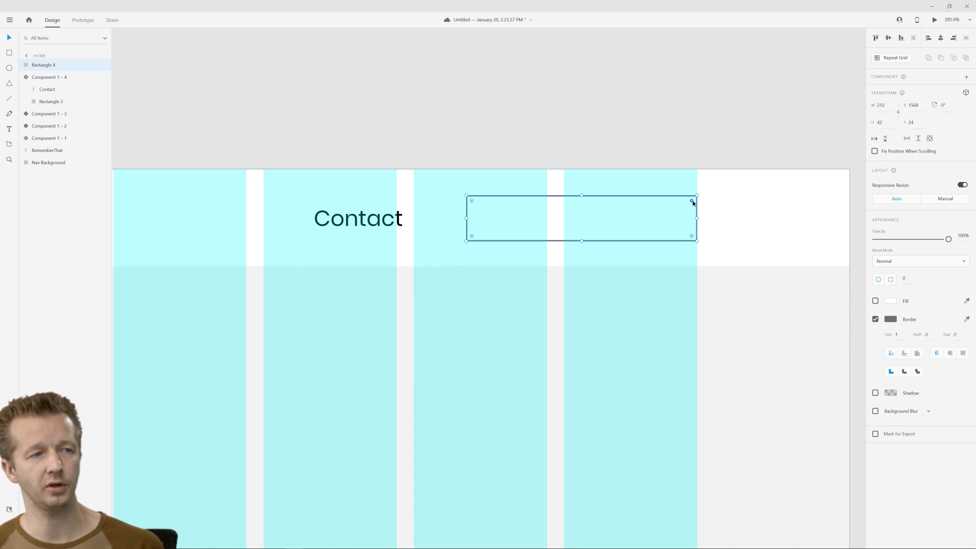
pyautogui.moveTo(693, 201); pyautogui.dragTo(651, 234)
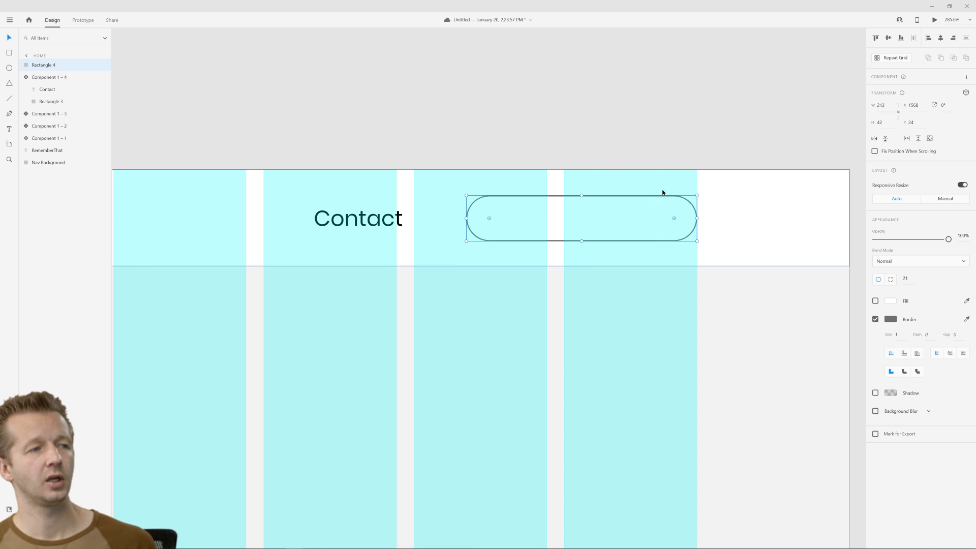
# Set the pill's border size to 3.
pyautogui.click(899, 334)
pyautogui.write('3')
pyautogui.press('Return')
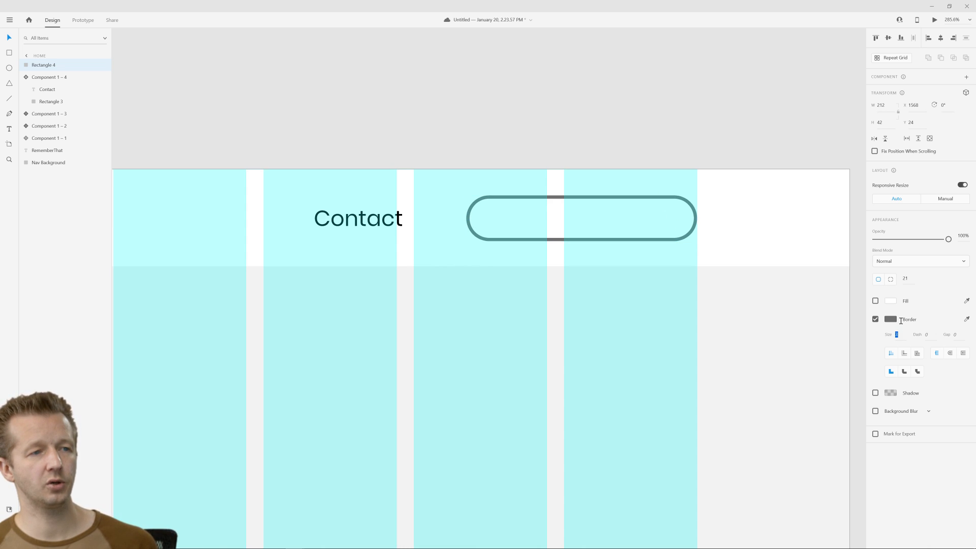
# Hide the column layout grid on the Home artboard.
pyautogui.hotkey('ctrl', '0')
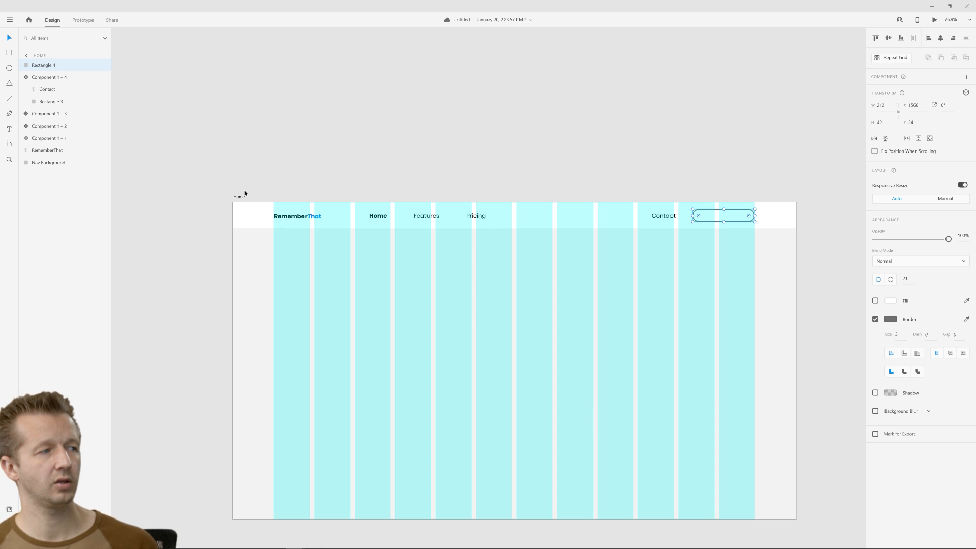
pyautogui.click(242, 196)
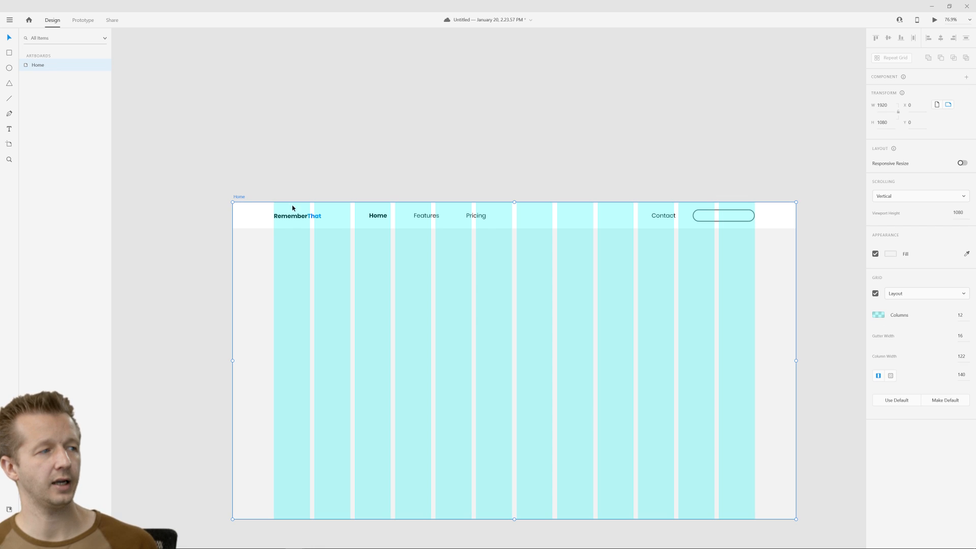
pyautogui.click(876, 294)
# Change the pill's border colour to the saved blue swatch.
pyautogui.scroll(5, 757, 229)
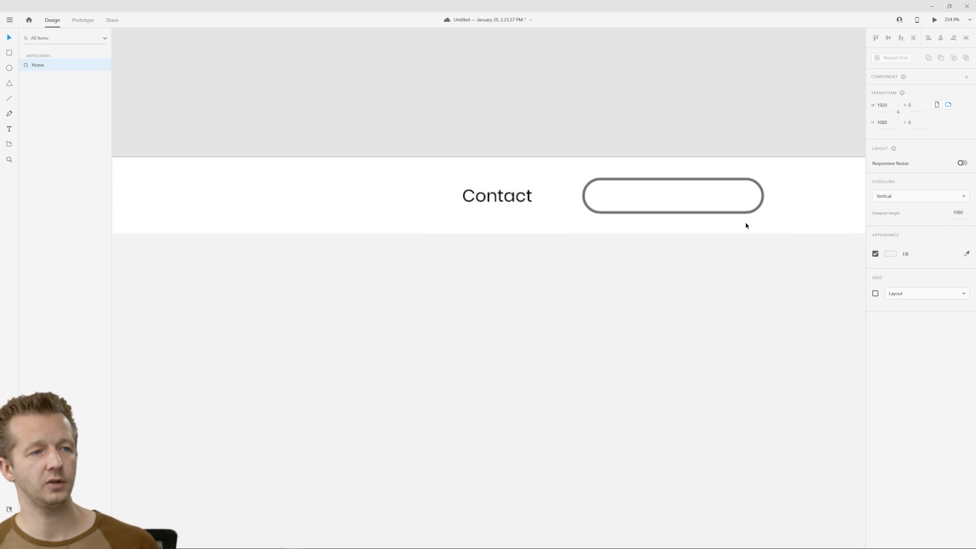
pyautogui.click(673, 184)
pyautogui.click(889, 319)
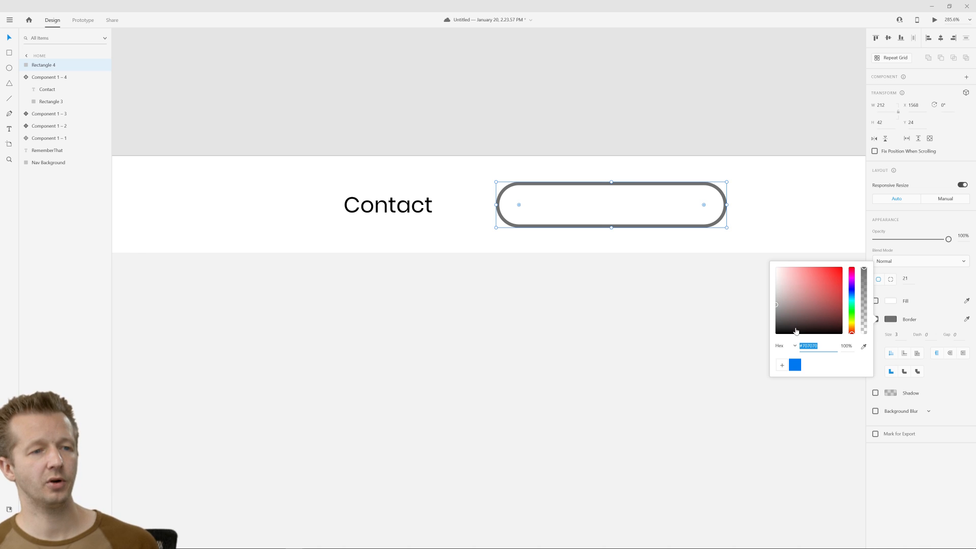
pyautogui.click(795, 364)
pyautogui.click(468, 127)
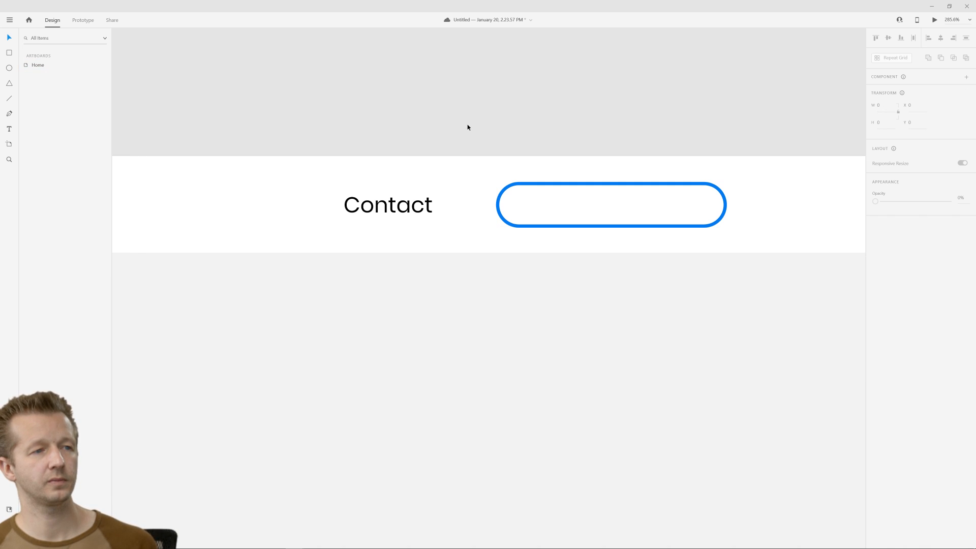
# Add the text "Go Premium" inside the pill and set its weight to Bold.
pyautogui.scroll(-5, 468, 127)
pyautogui.scroll(4, 412, 128)
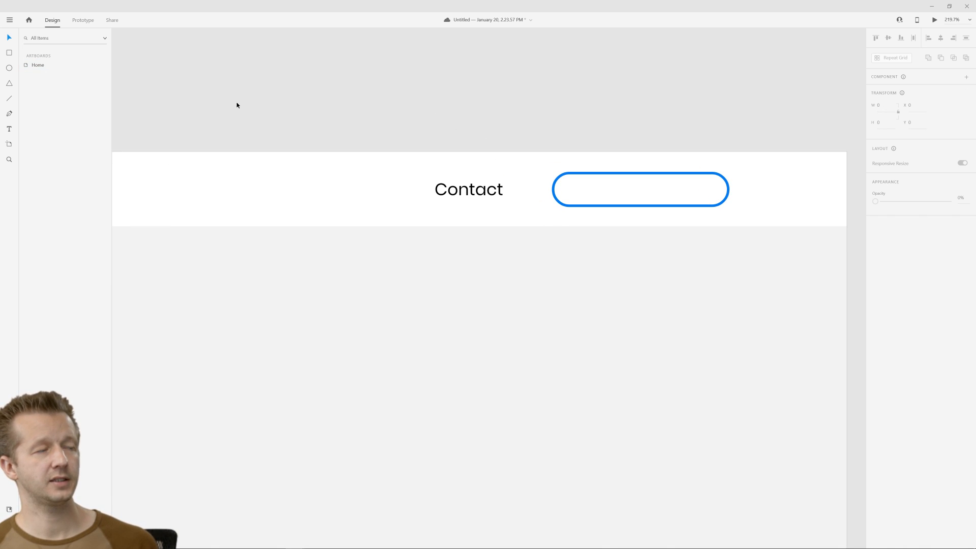
pyautogui.click(9, 129)
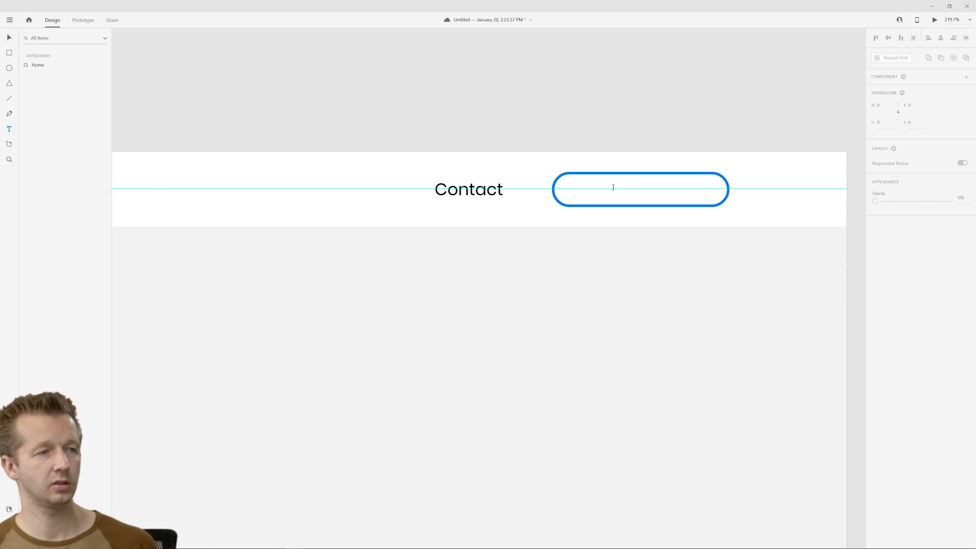
pyautogui.click(585, 189)
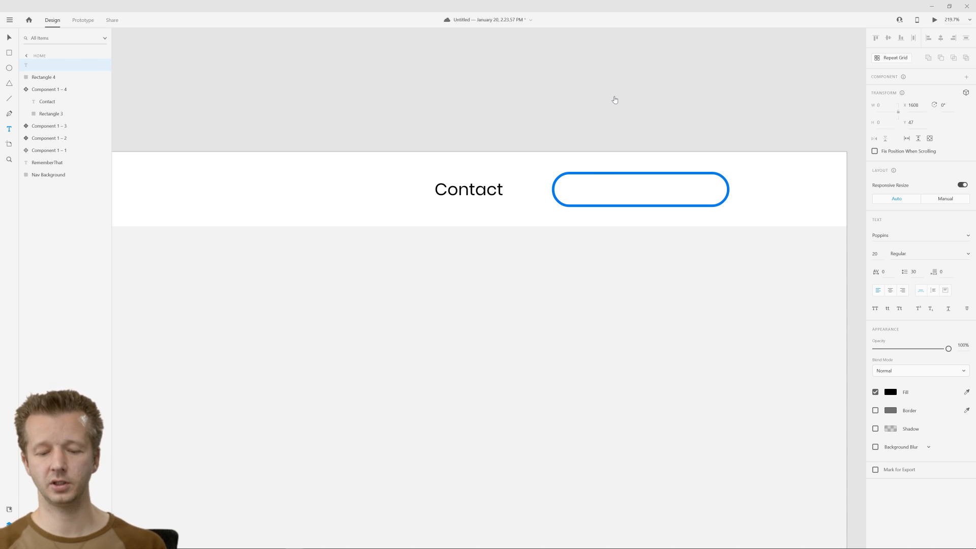
pyautogui.write('Go Premium')
pyautogui.press('Escape')
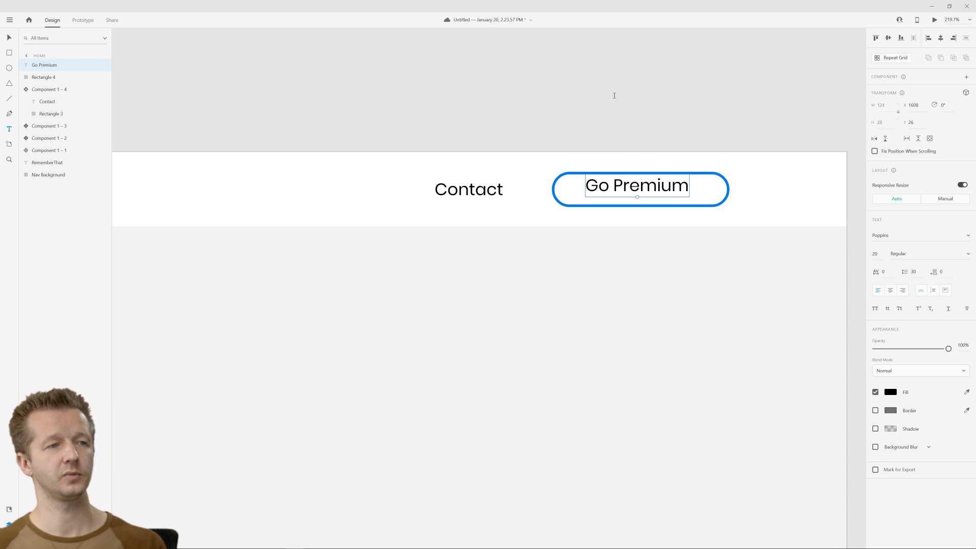
pyautogui.click(930, 254)
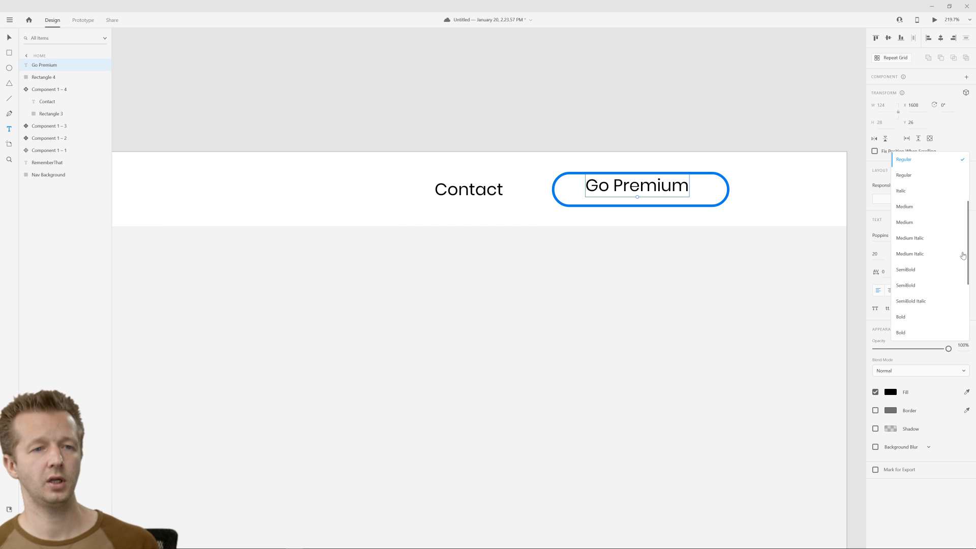
pyautogui.click(923, 317)
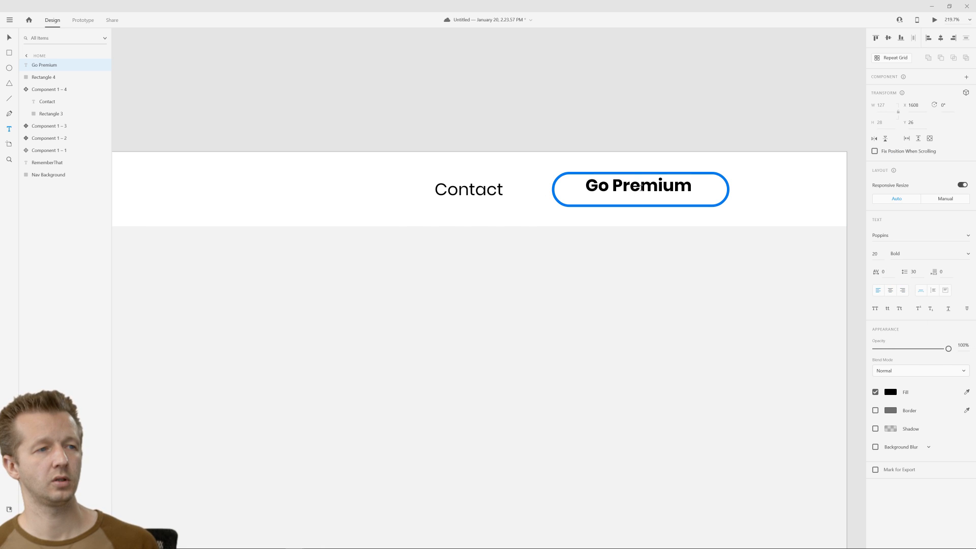
# Centre the Go Premium text within the pill and increase the pill's height to 46 evenly about its centre.
pyautogui.moveTo(648, 188); pyautogui.dragTo(653, 191)
pyautogui.press('Left')
pyautogui.press('Left')
pyautogui.press('Left')
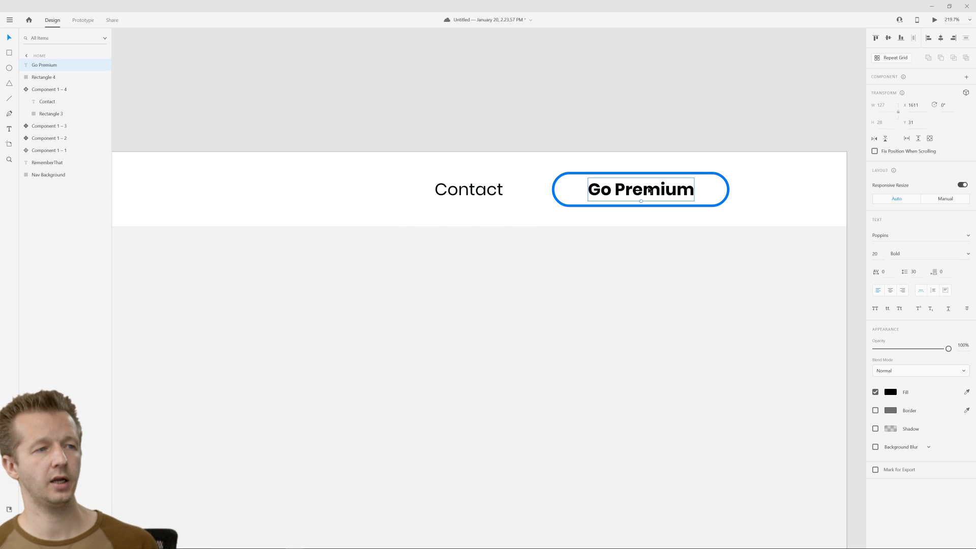
pyautogui.click(670, 177)
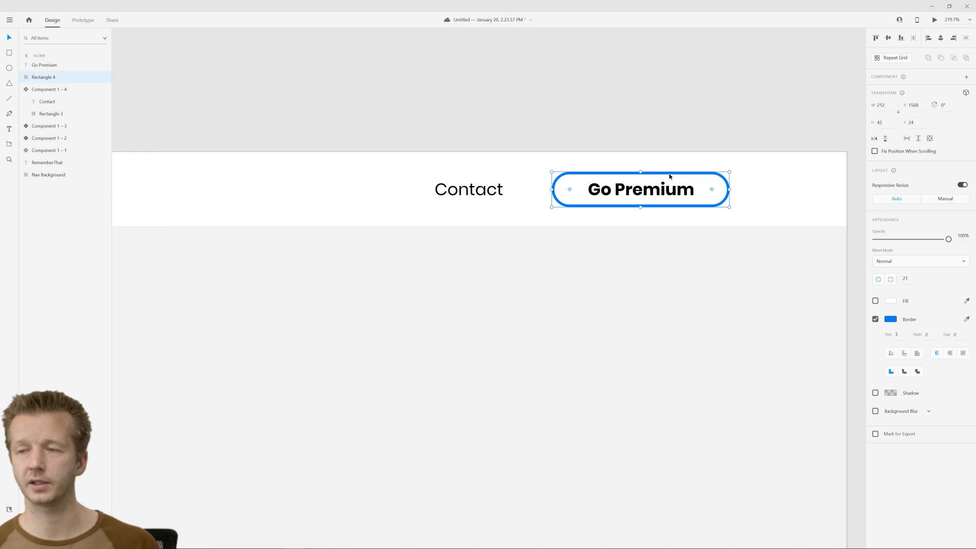
pyautogui.moveTo(640, 171); pyautogui.dragTo(642, 168)
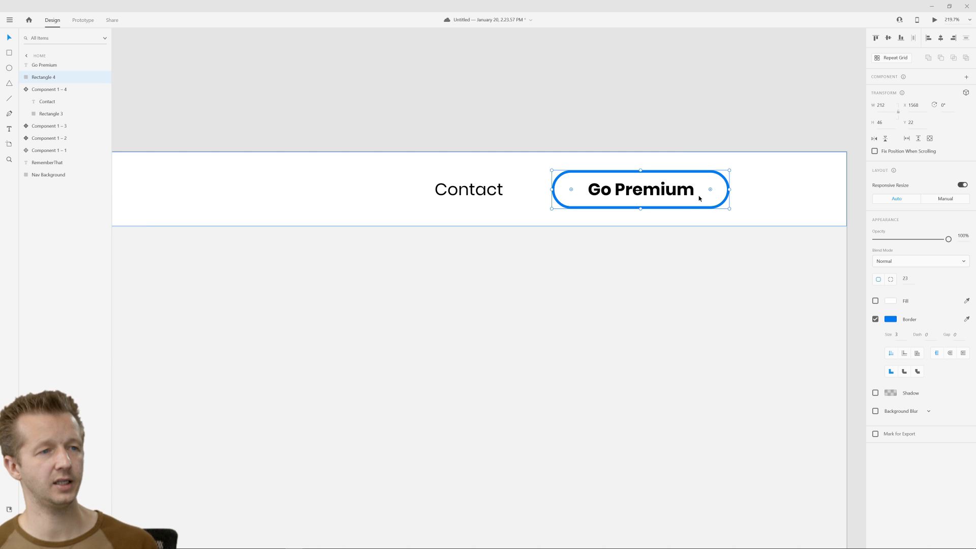
# Change the Go Premium text's fill to the saved blue swatch.
pyautogui.click(698, 195)
pyautogui.click(675, 199)
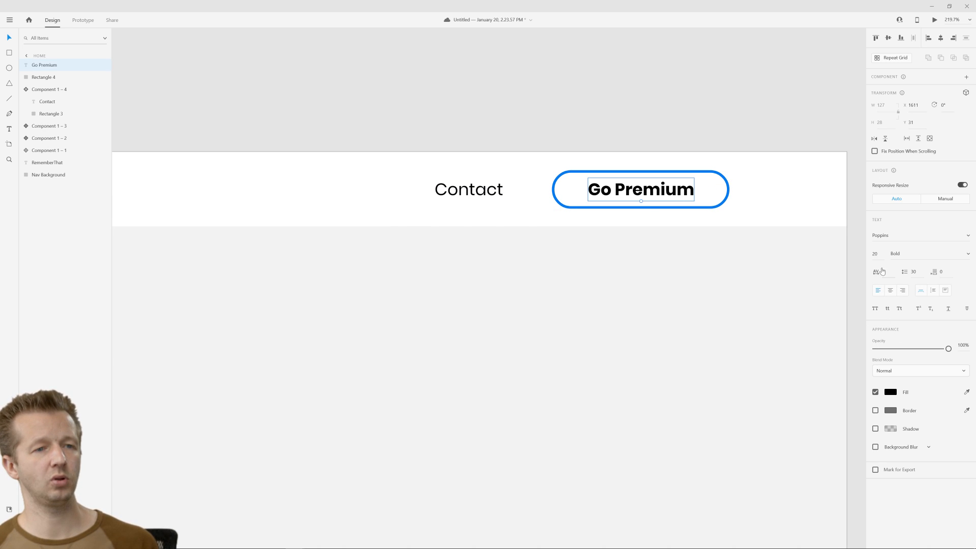
pyautogui.click(891, 392)
pyautogui.click(795, 439)
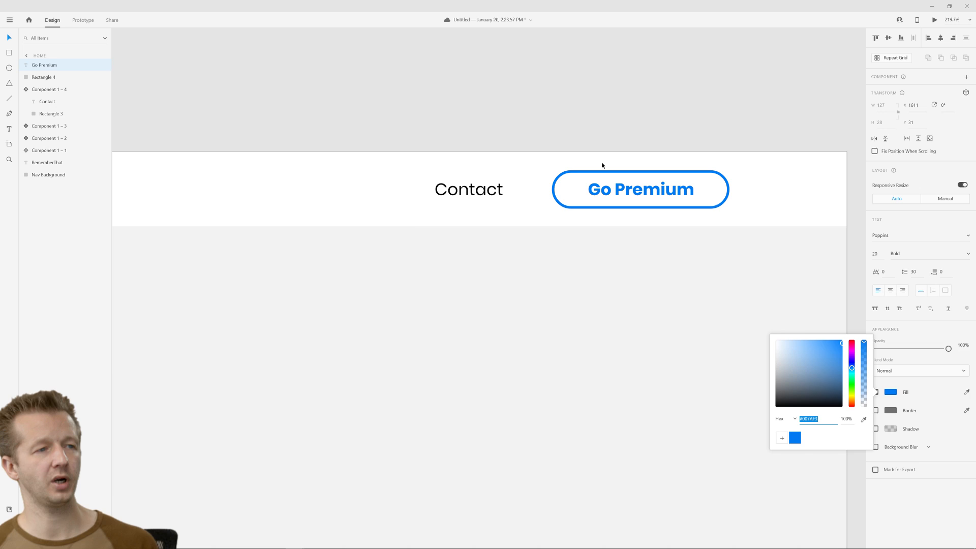
pyautogui.click(557, 116)
# Narrow the pill from both sides around the Go Premium text to a width of about 178.
pyautogui.click(557, 193)
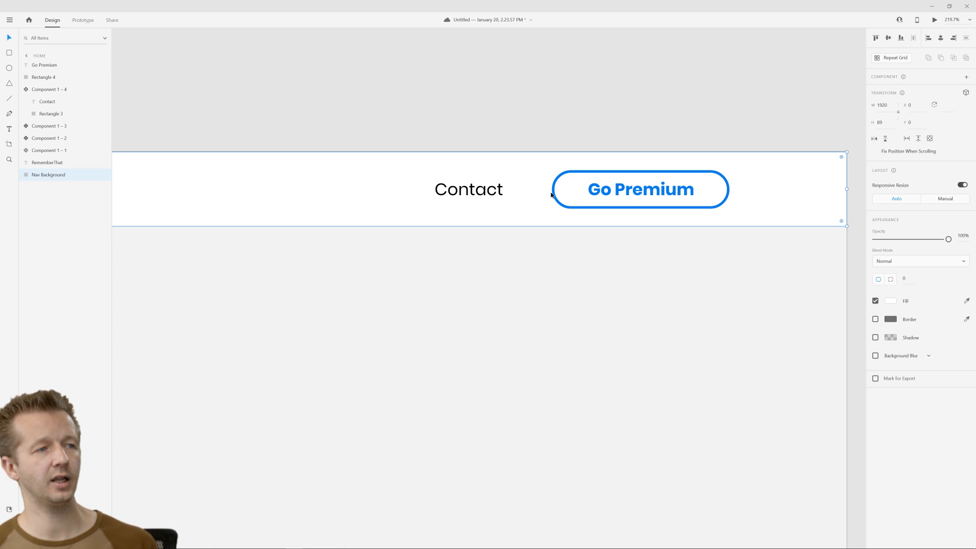
pyautogui.click(554, 195)
pyautogui.moveTo(552, 189); pyautogui.dragTo(567, 189)
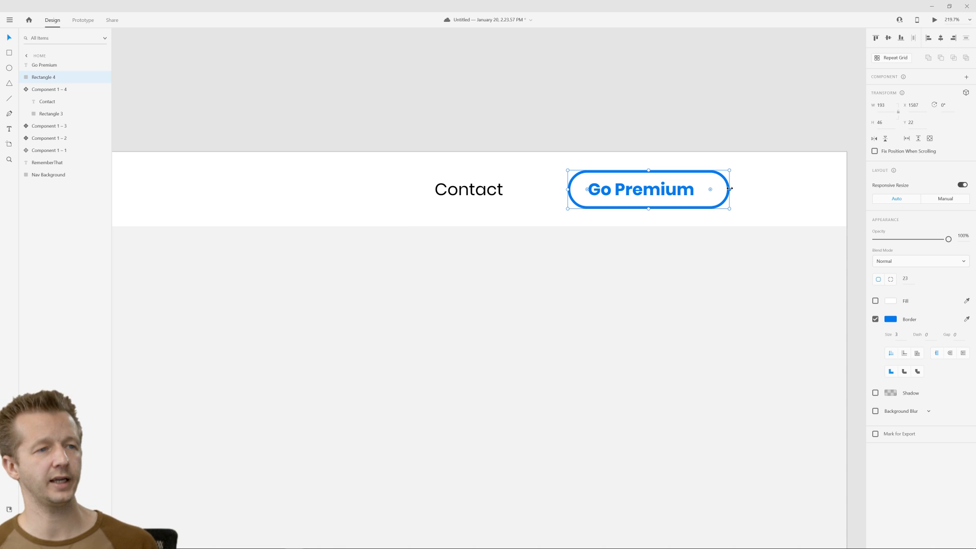
pyautogui.moveTo(731, 189); pyautogui.dragTo(717, 189)
# Turn the Go Premium text and its pill outline together into a component.
pyautogui.click(658, 186)
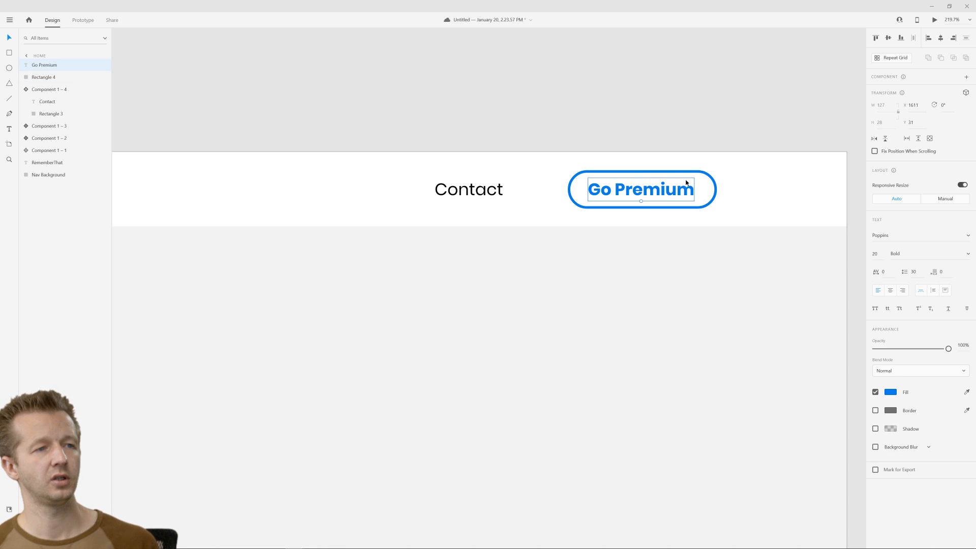
pyautogui.keyDown('shift'); pyautogui.click(697, 174); pyautogui.keyUp('shift')
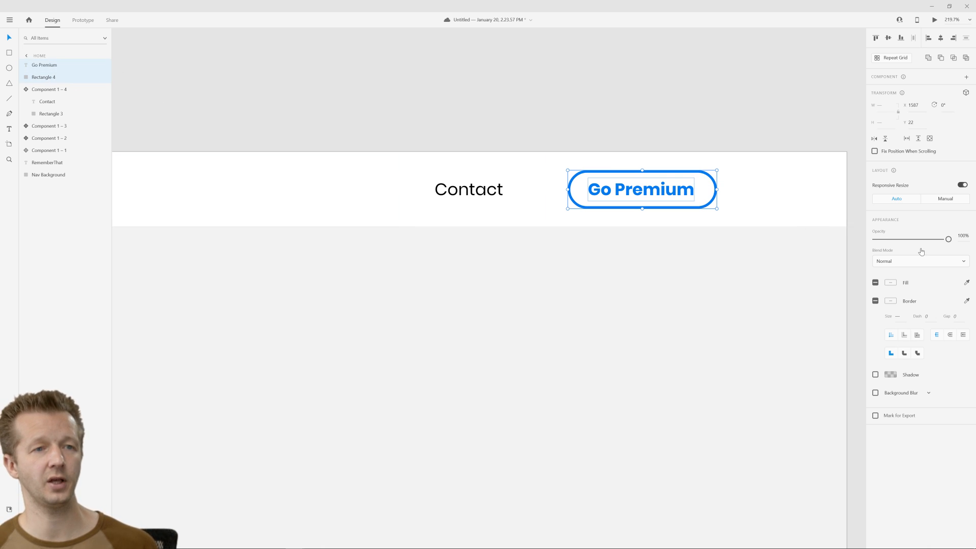
pyautogui.rightClick(673, 198)
pyautogui.click(711, 361)
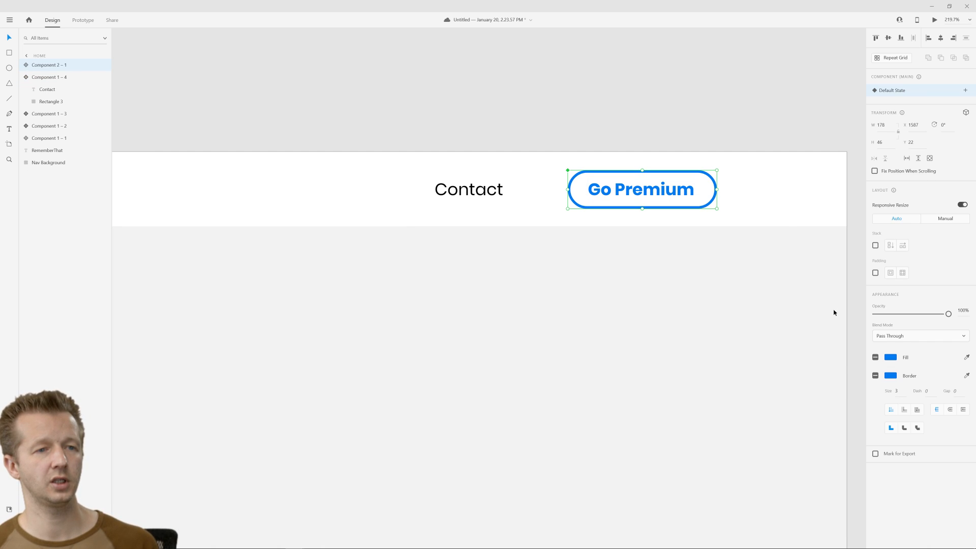
# Enable padding on the Go Premium button component and set its right padding to 24, equal to the left.
pyautogui.click(875, 273)
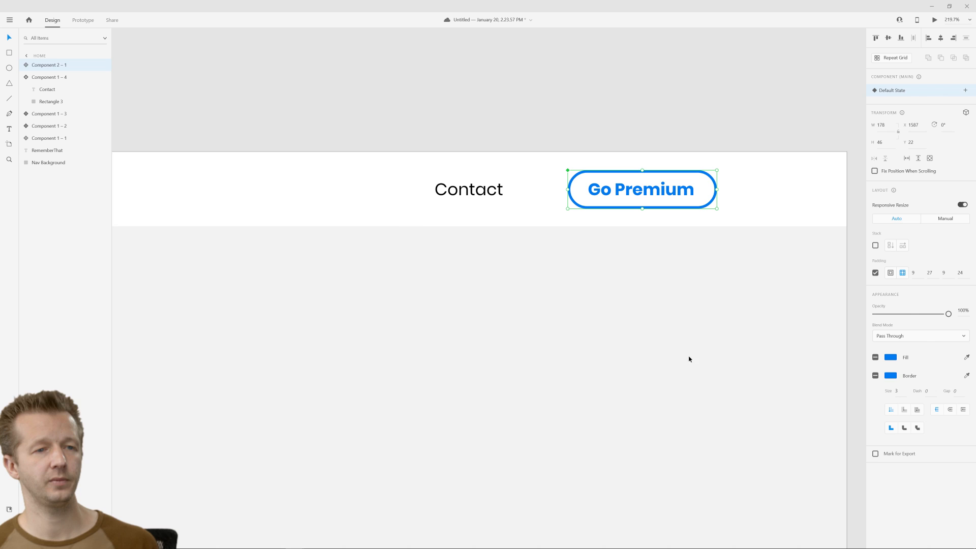
pyautogui.click(930, 273)
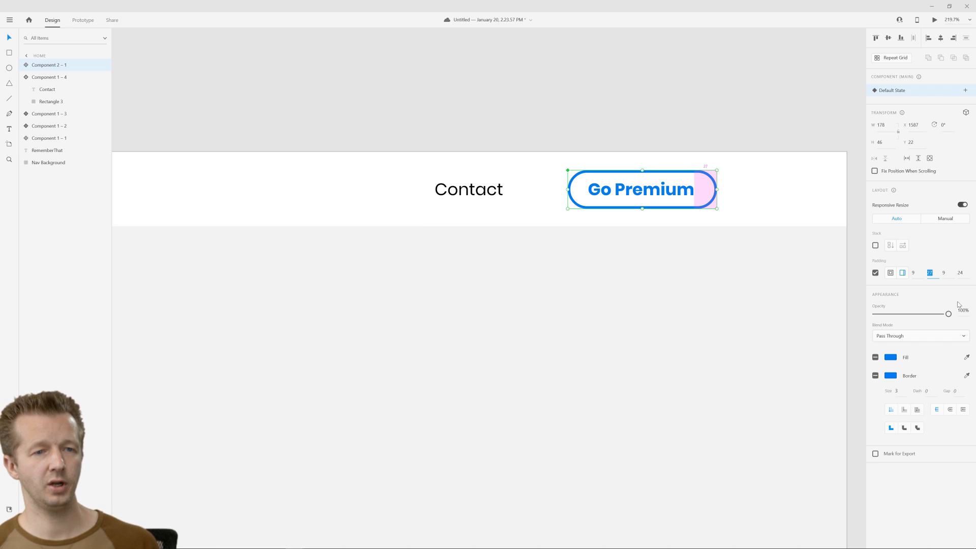
pyautogui.click(962, 273)
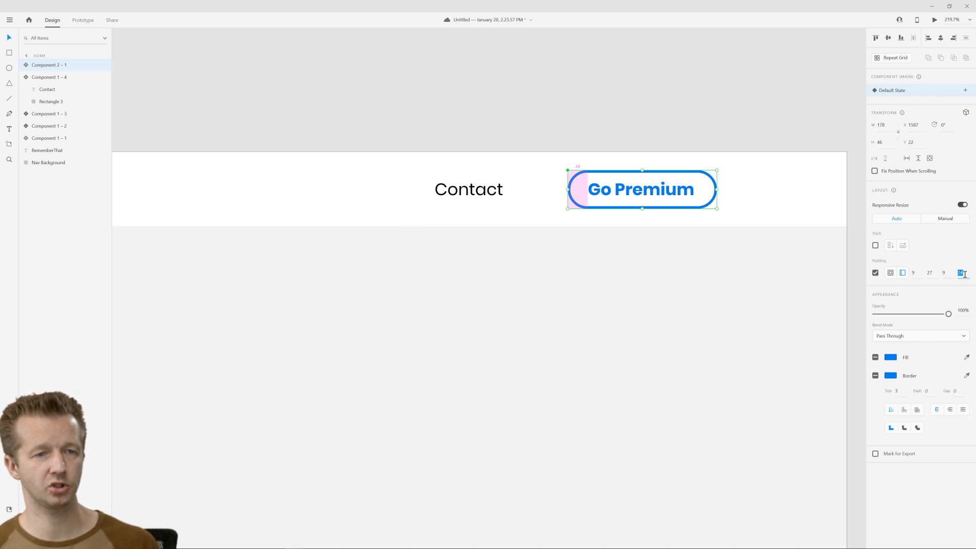
pyautogui.click(929, 273)
pyautogui.write('24')
pyautogui.press('Return')
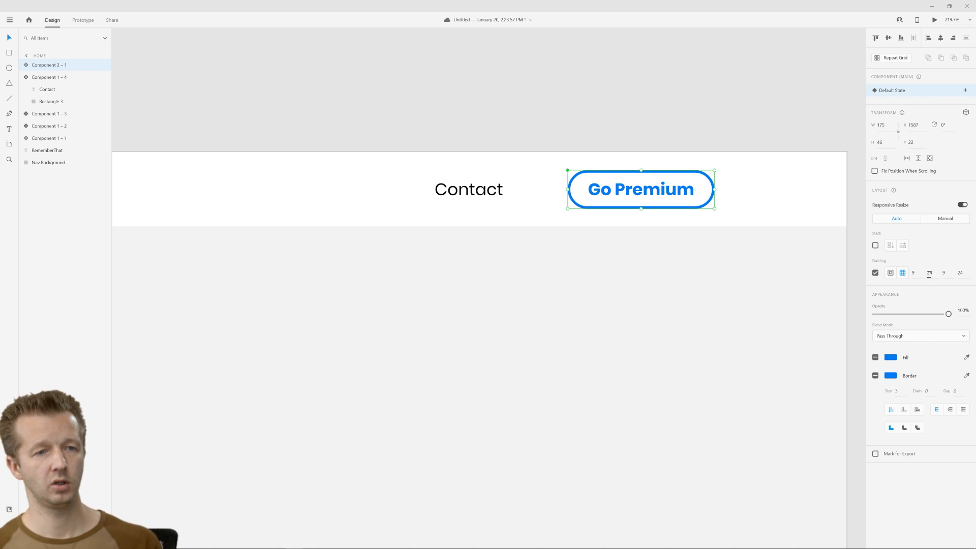
pyautogui.click(655, 131)
# Replace the button component's label with "whatever" to test the padding's automatic resizing.
pyautogui.click(635, 192)
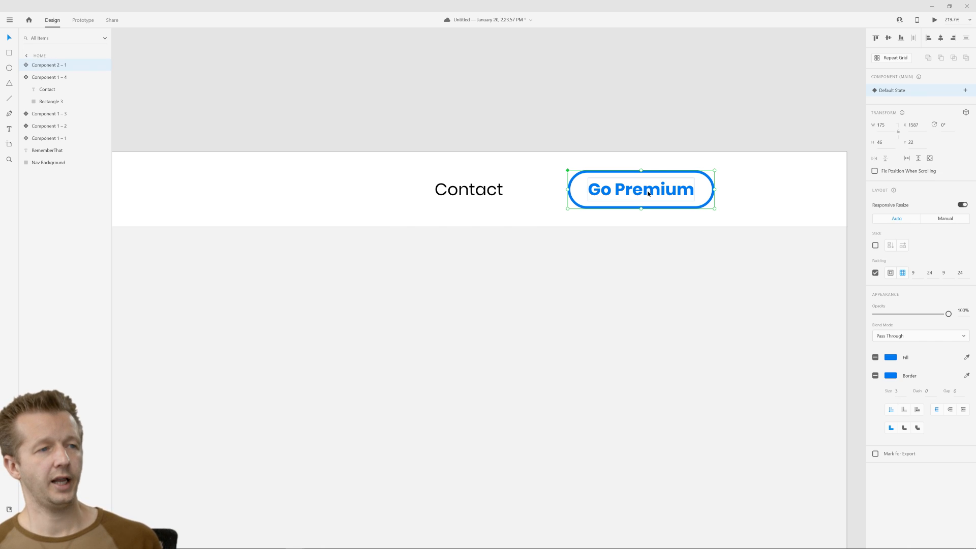
pyautogui.doubleClick(647, 192)
pyautogui.tripleClick(648, 191)
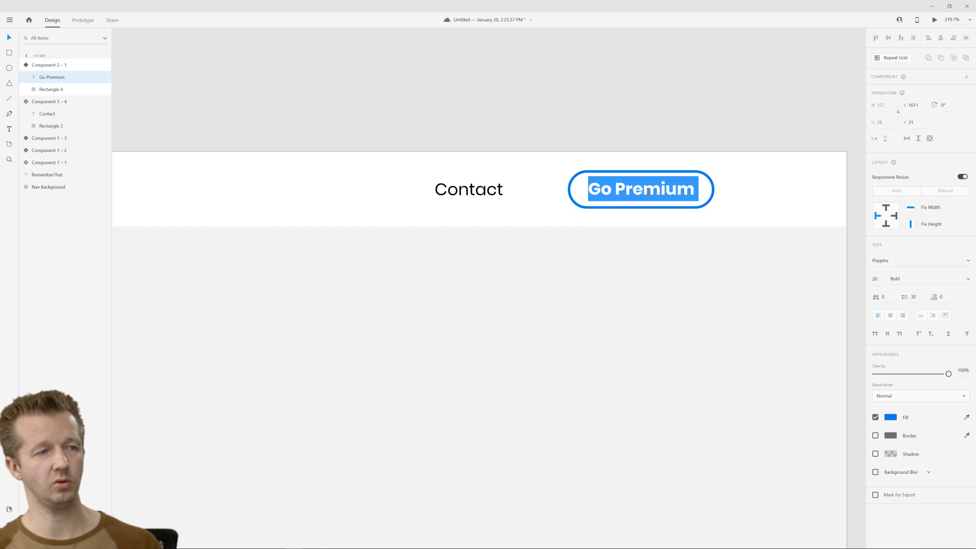
pyautogui.write('whatever')
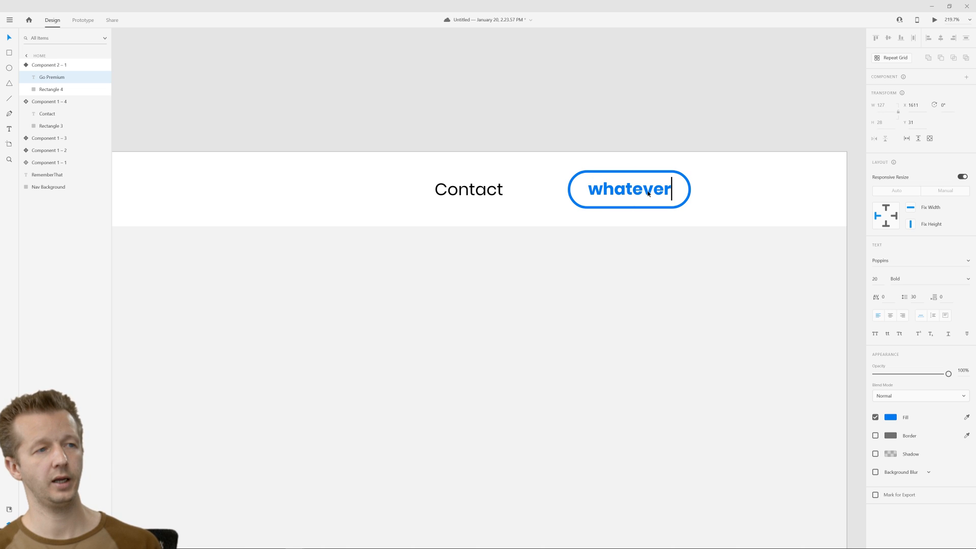
# Change the button component's label back to "Go Premium" and deselect it.
pyautogui.write('a')
pyautogui.hotkey('ctrl', 'a')
pyautogui.write('Go Premium')
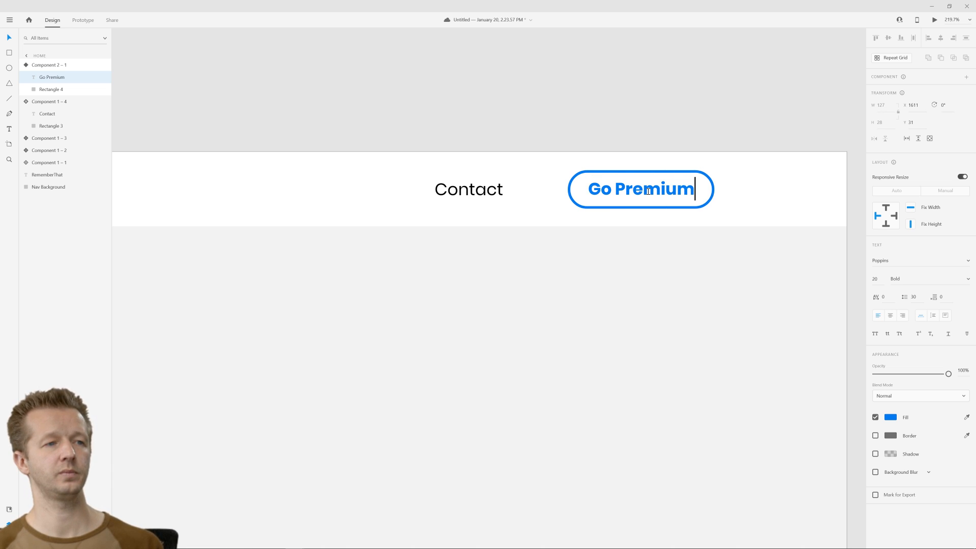
pyautogui.press('Escape')
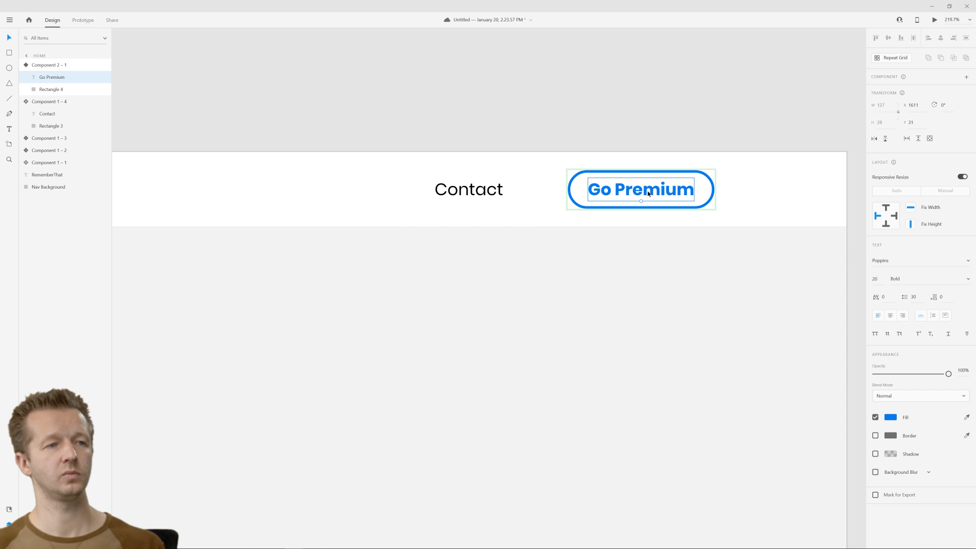
pyautogui.click(520, 148)
# Show the 12-column layout grid on the Home artboard.
pyautogui.scroll(-4, 504, 158)
pyautogui.moveTo(388, 129); pyautogui.dragTo(594, 107)
pyautogui.scroll(-1, 588, 114)
pyautogui.scroll(-1, 588, 116)
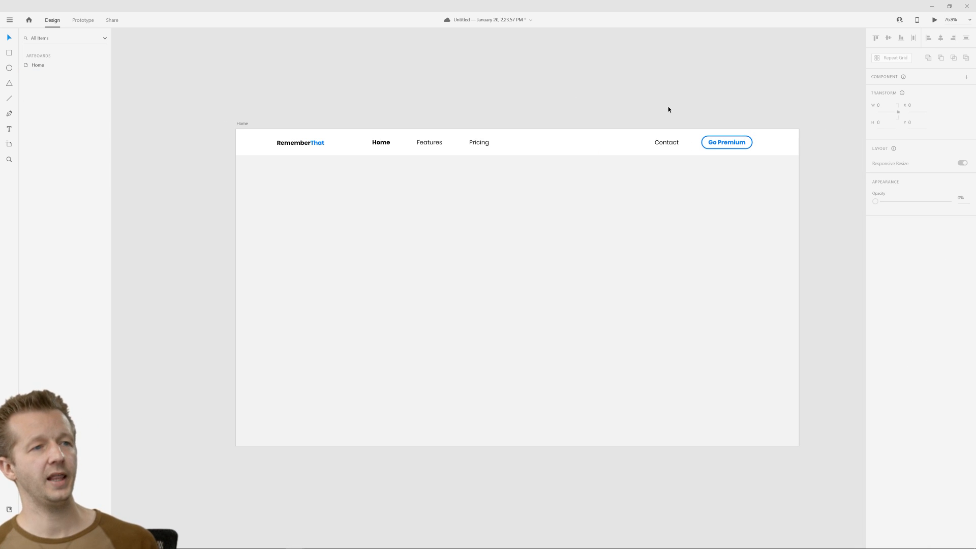
pyautogui.click(243, 123)
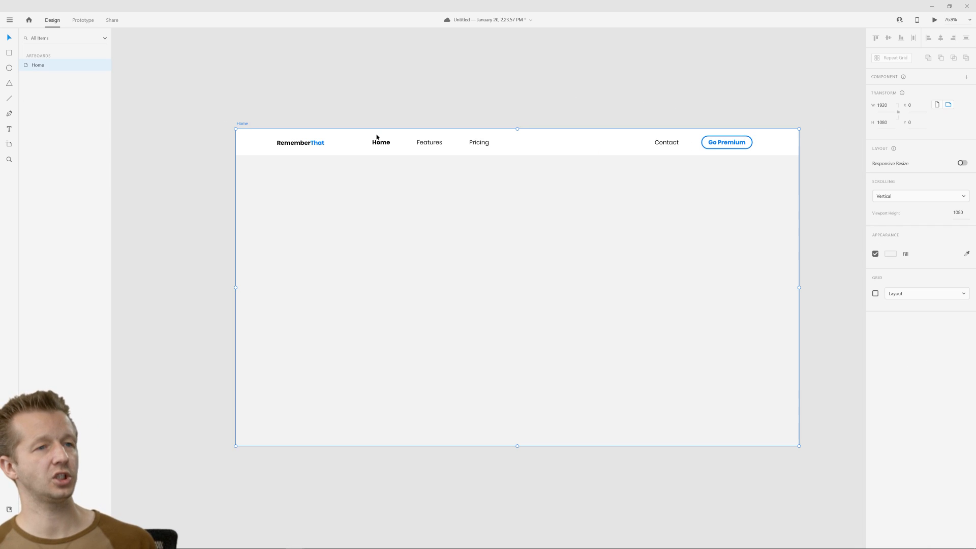
pyautogui.click(875, 293)
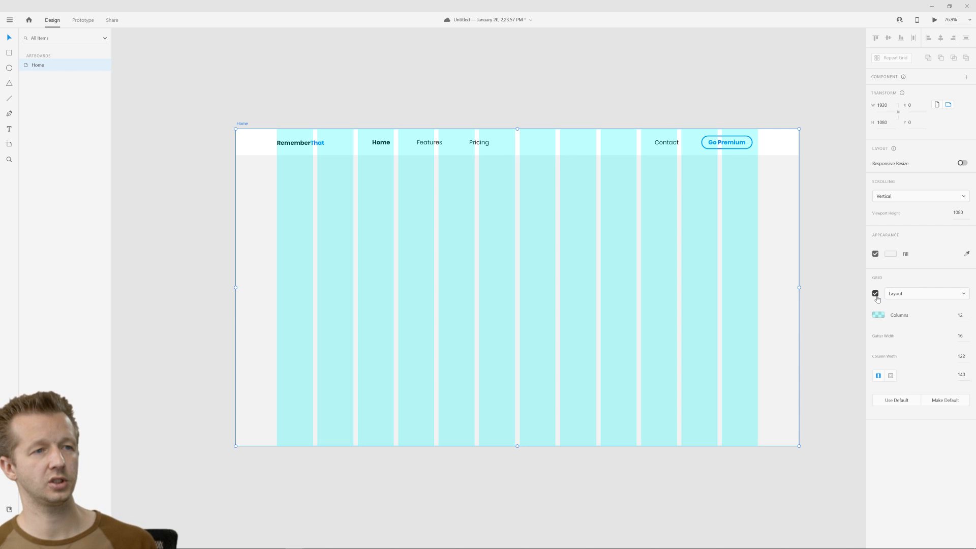
# Align the Go Premium button with the last column's outer edge at X 1605, and shift the Contact link toward it to X 1416.
pyautogui.scroll(4, 753, 137)
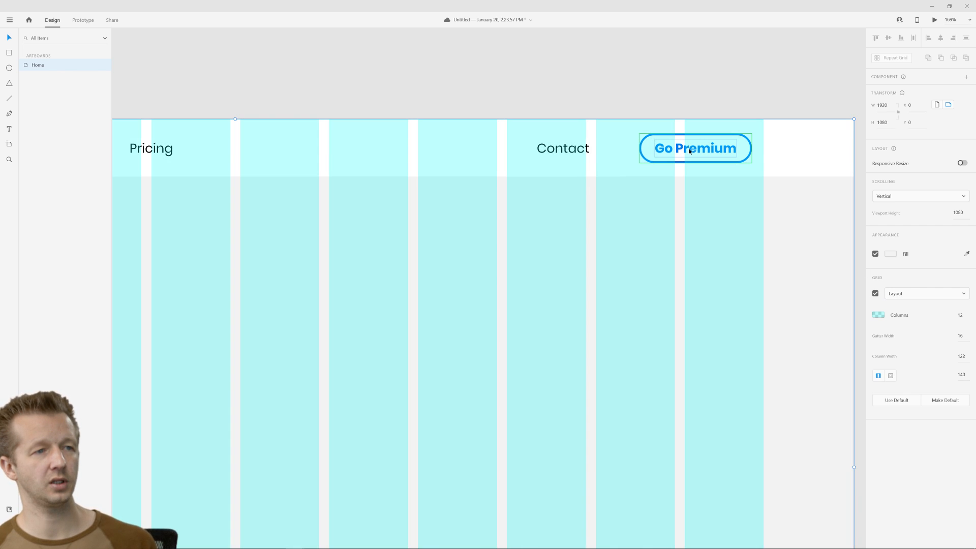
pyautogui.moveTo(690, 151); pyautogui.dragTo(701, 151)
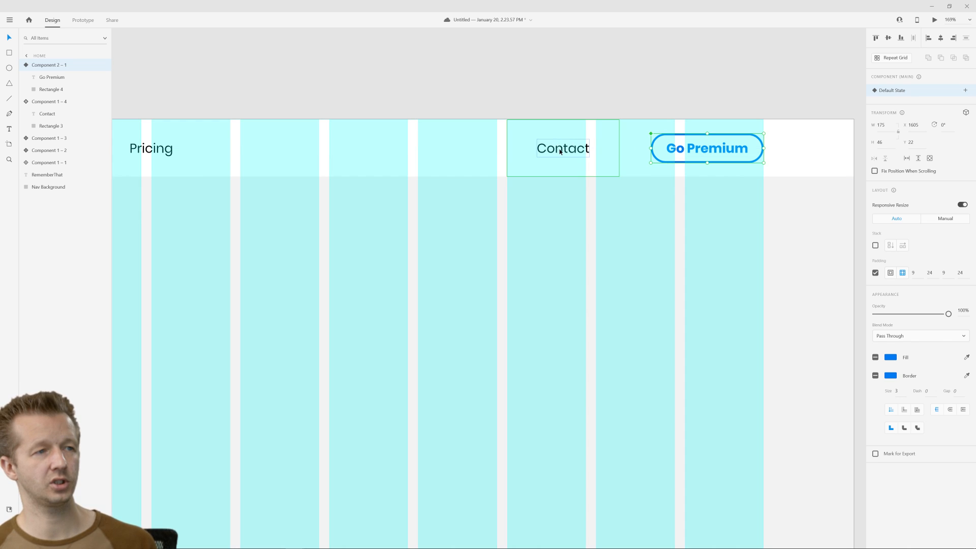
pyautogui.moveTo(560, 151); pyautogui.dragTo(580, 148)
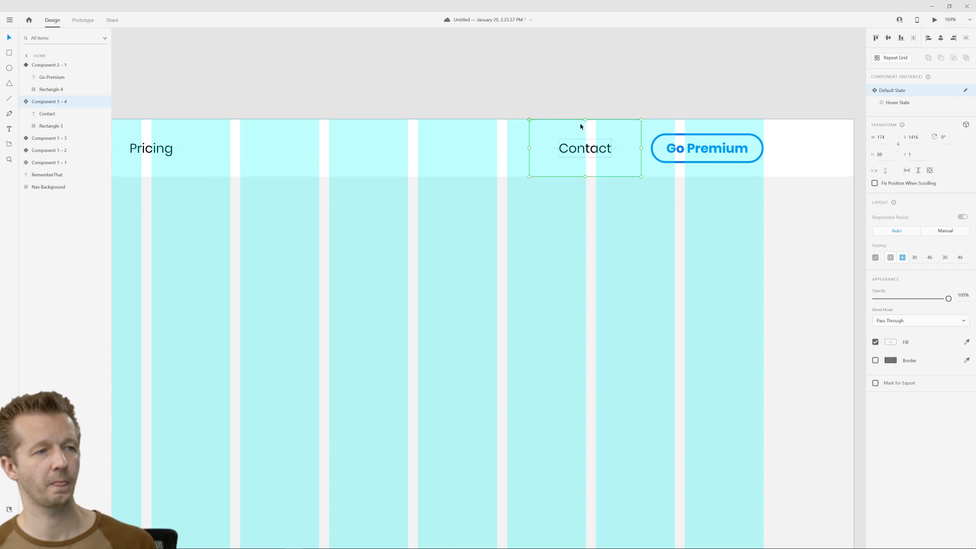
pyautogui.click(498, 226)
# Hide the Home artboard's layout grid and deselect the artboard.
pyautogui.scroll(-10, 498, 227)
pyautogui.moveTo(519, 260); pyautogui.dragTo(649, 237)
pyautogui.scroll(2, 562, 224)
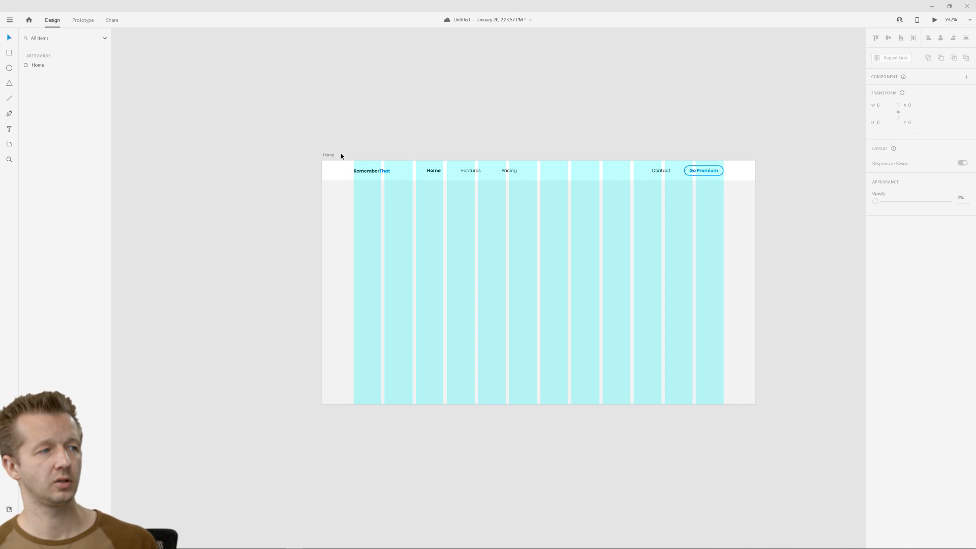
pyautogui.click(341, 156)
pyautogui.click(876, 294)
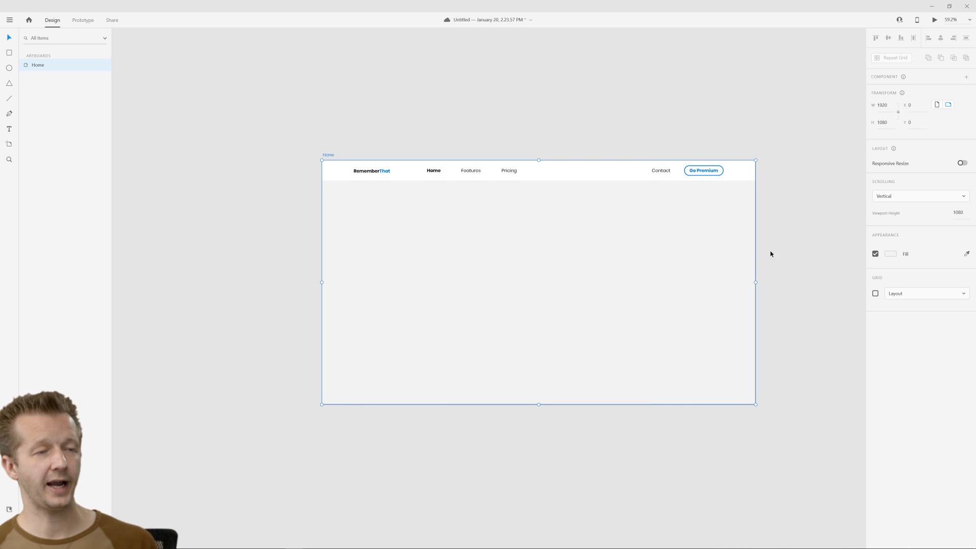
pyautogui.scroll(3, 631, 218)
pyautogui.click(654, 264)
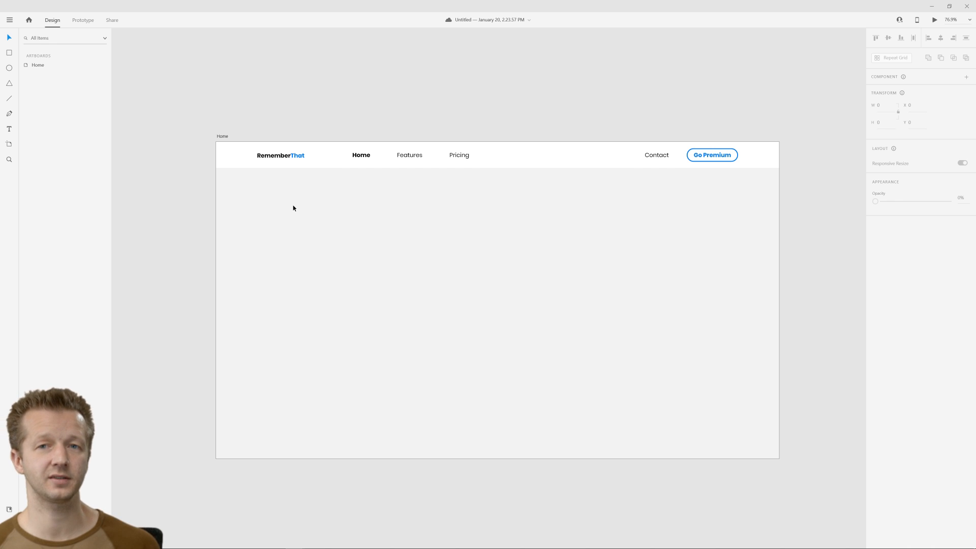
pyautogui.moveTo(293, 206); pyautogui.dragTo(482, 349)
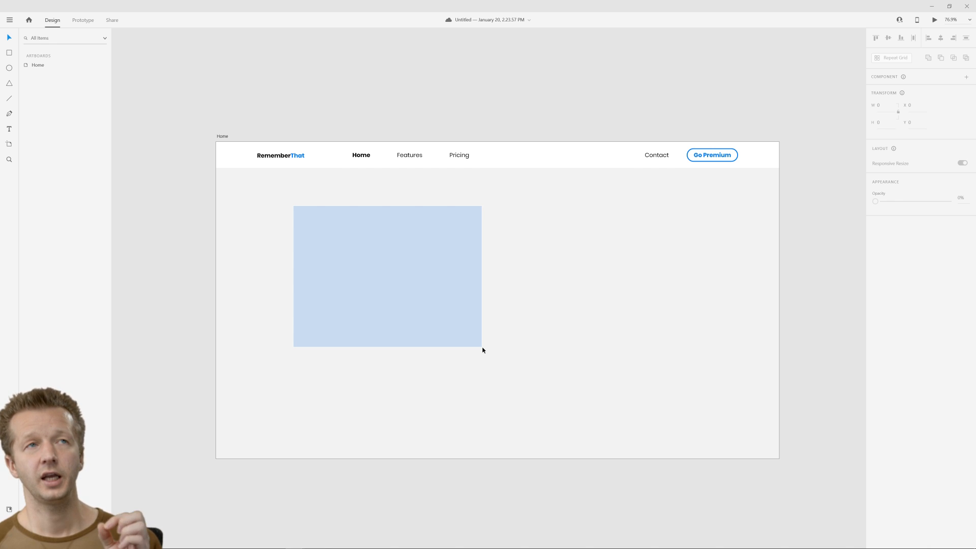
pyautogui.moveTo(483, 349); pyautogui.dragTo(483, 350)
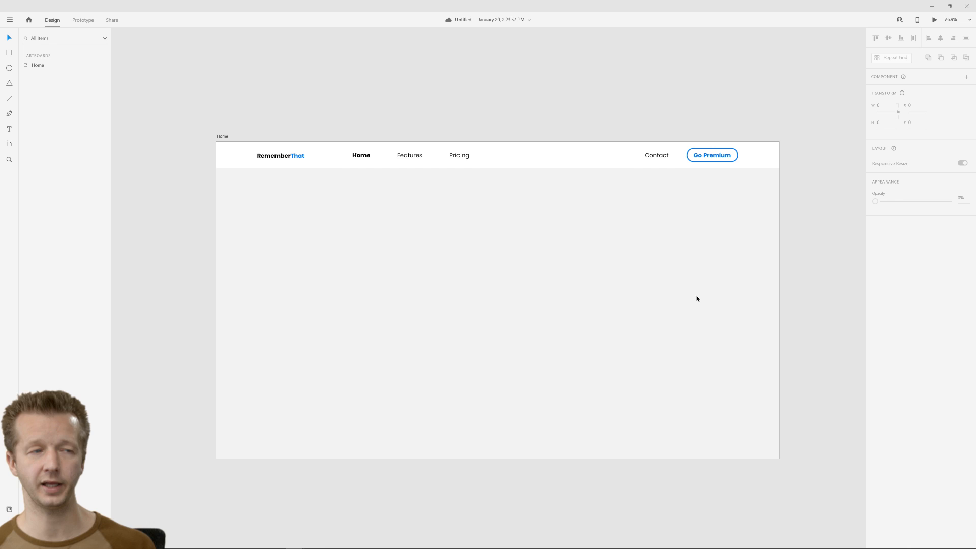
# Turn the Home artboard's layout grid back on for placing text with the Text tool.
pyautogui.click(9, 129)
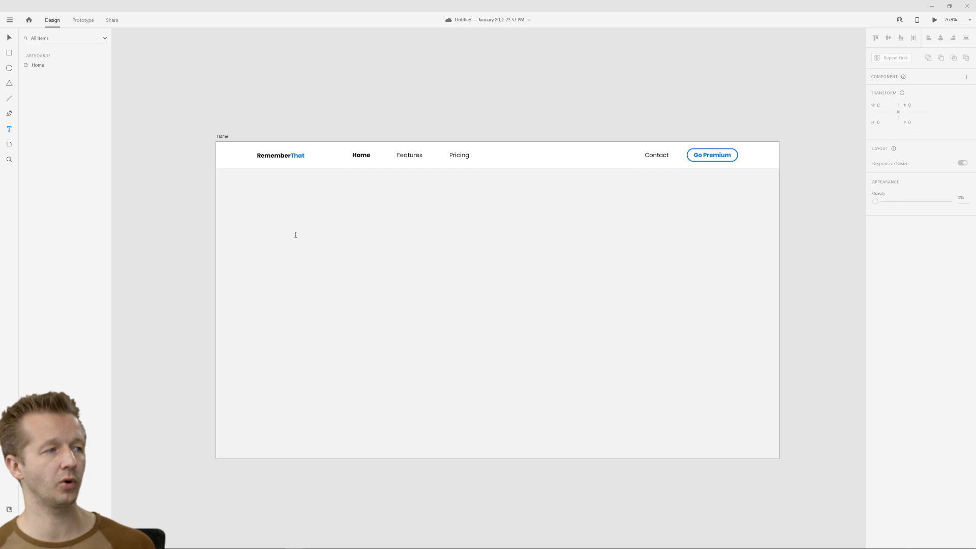
pyautogui.click(221, 138)
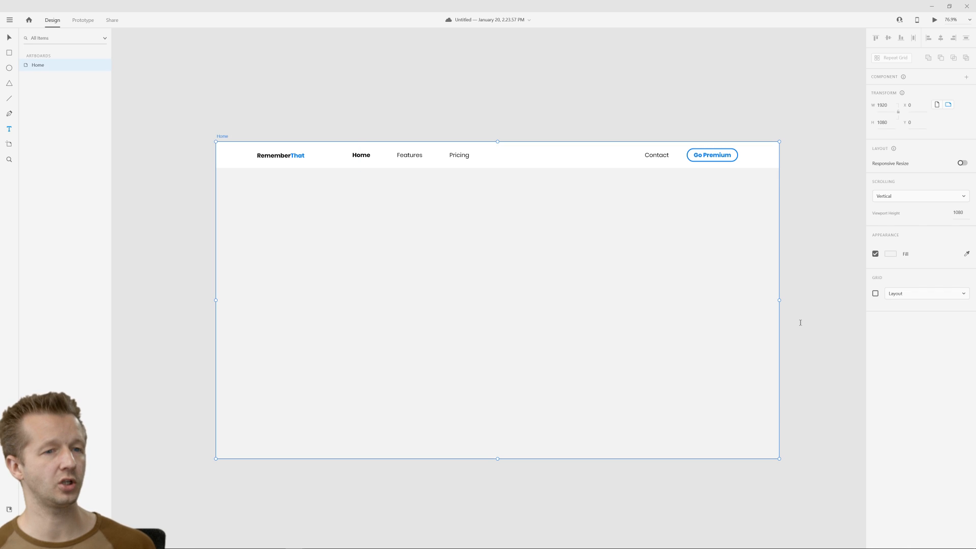
pyautogui.click(875, 293)
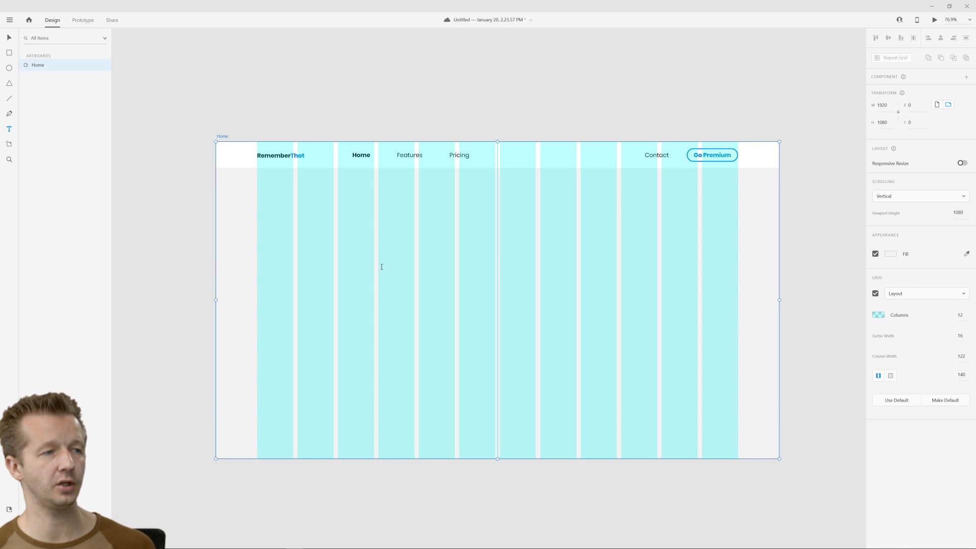
# Add the point-text headline "A Task App That Doesn't Stink." below the navigation bar, starting at the third column's edge.
pyautogui.click(339, 225)
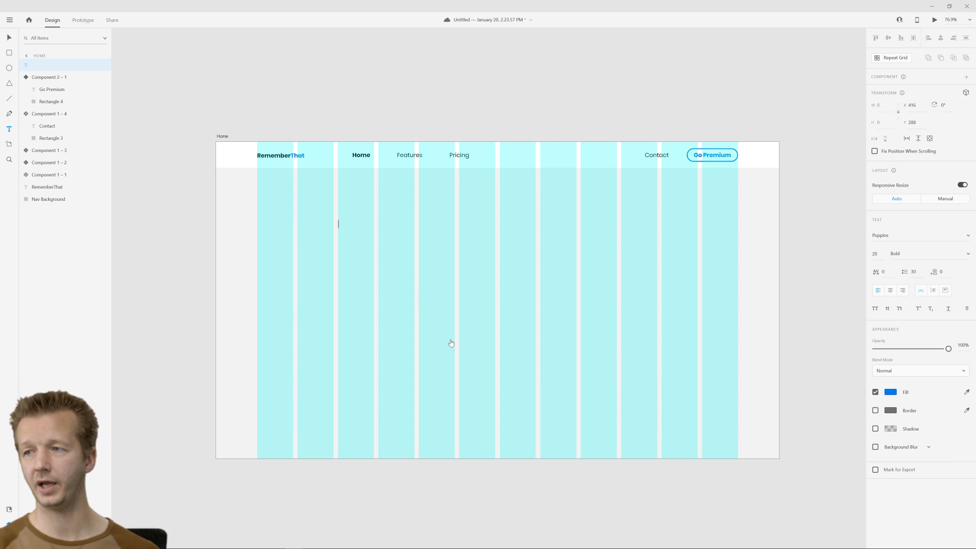
pyautogui.write('A Task')
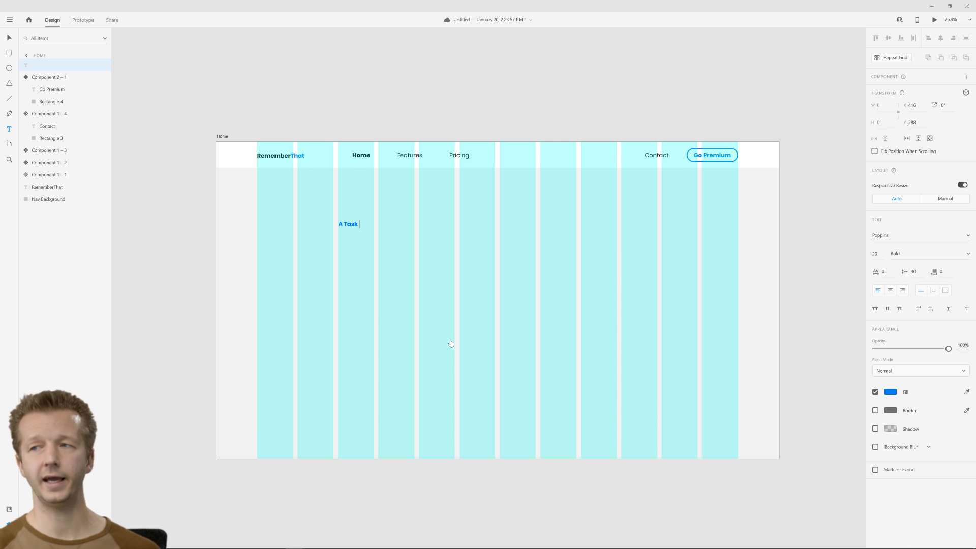
pyautogui.write(' App That D')
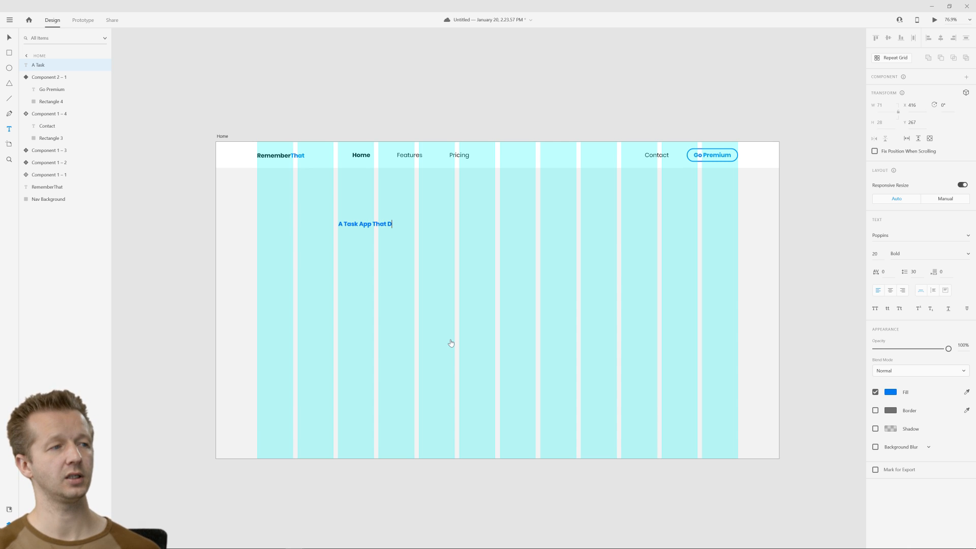
pyautogui.write("oesn't Stink.")
pyautogui.press('Escape')
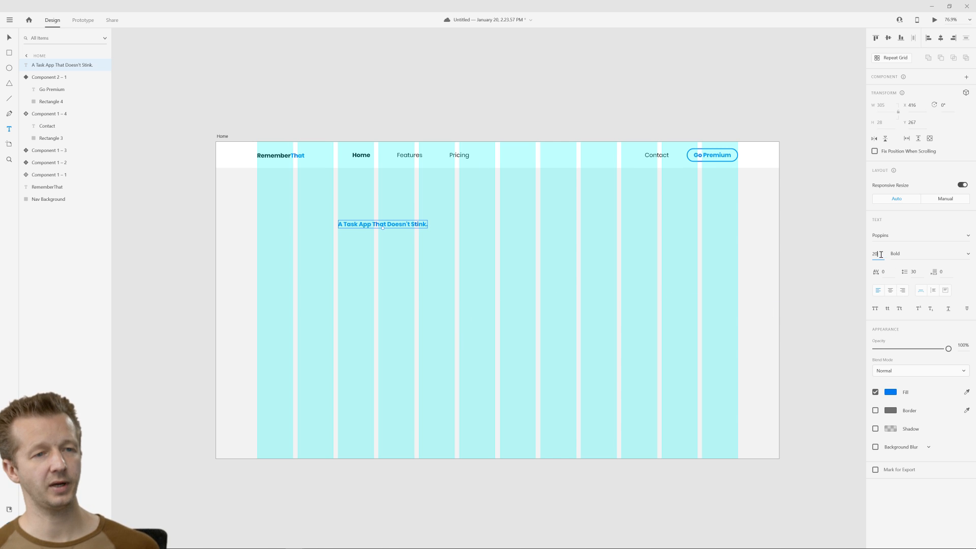
# Set the headline's font size to 54 and break it onto a second line before "Doesn't".
pyautogui.moveTo(880, 254); pyautogui.dragTo(885, 186)
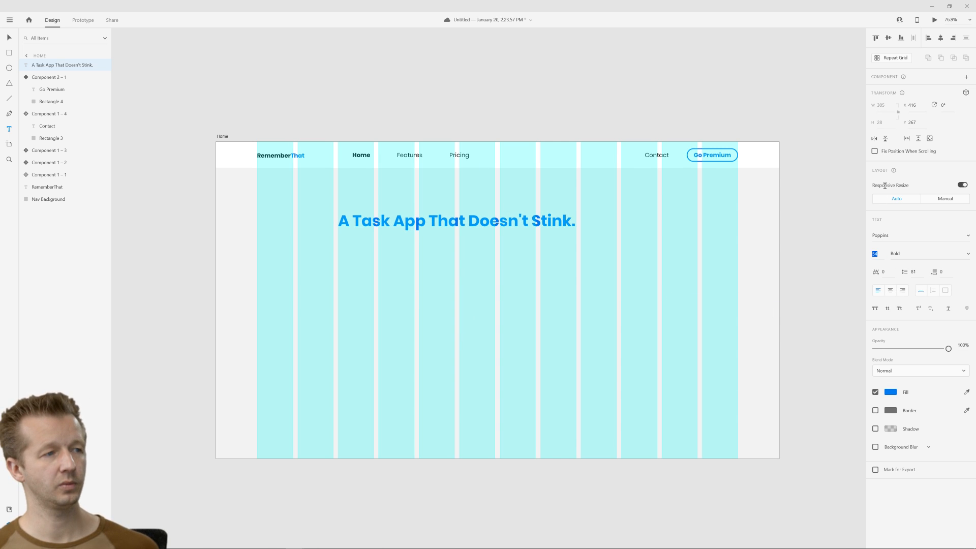
pyautogui.press('Escape')
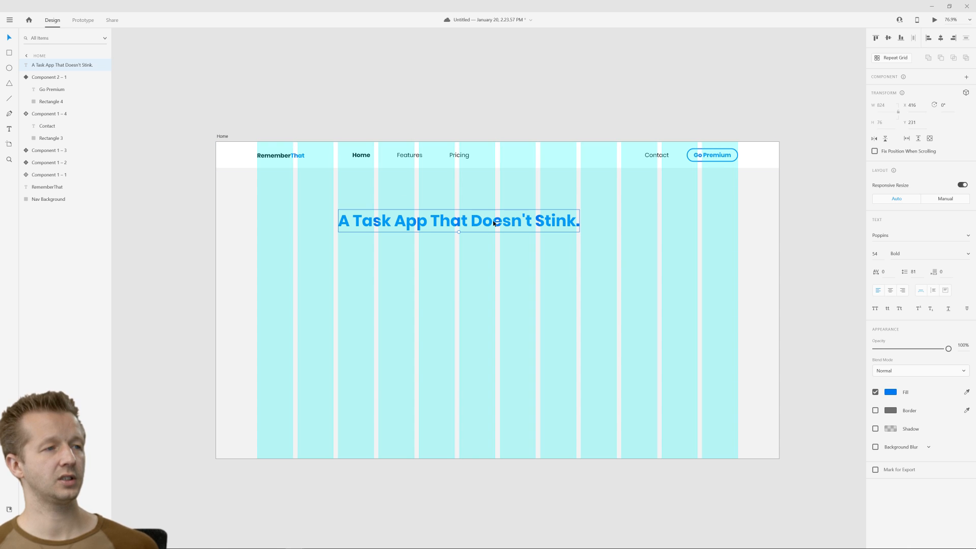
pyautogui.doubleClick(486, 222)
pyautogui.click(472, 221)
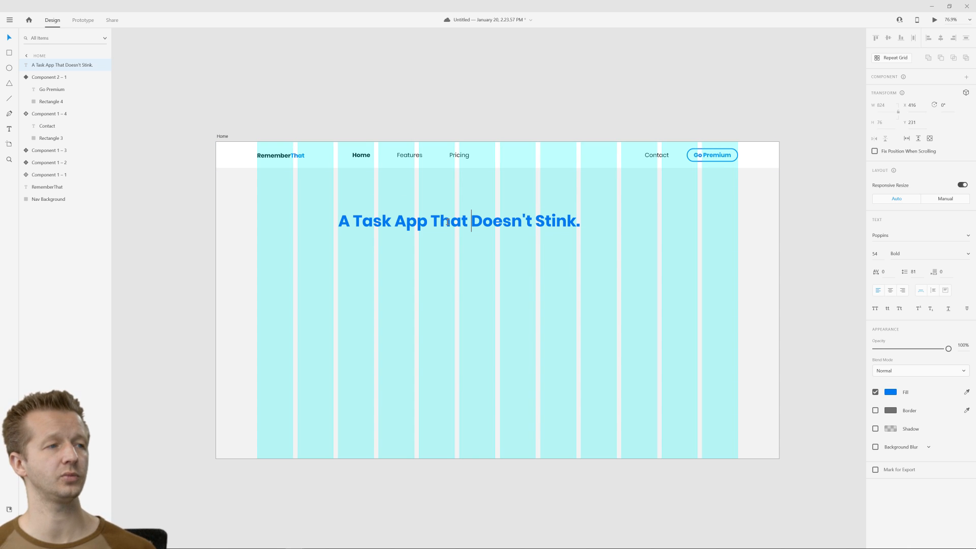
pyautogui.press('Return')
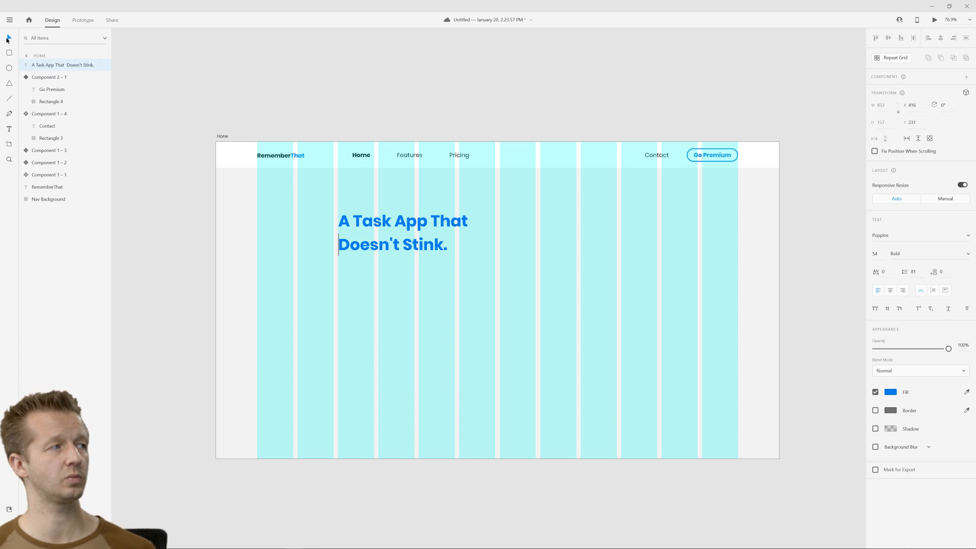
pyautogui.press('BackSpace')
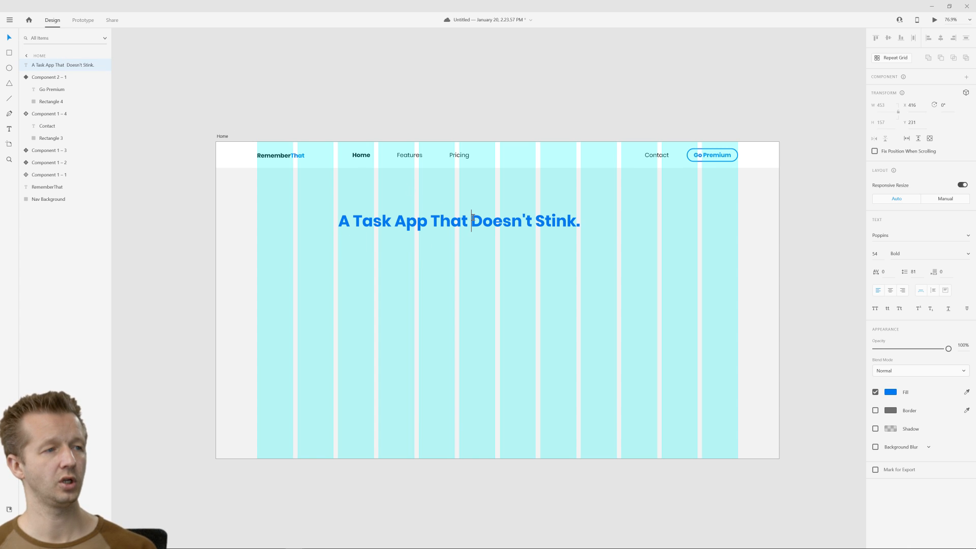
pyautogui.press('Return')
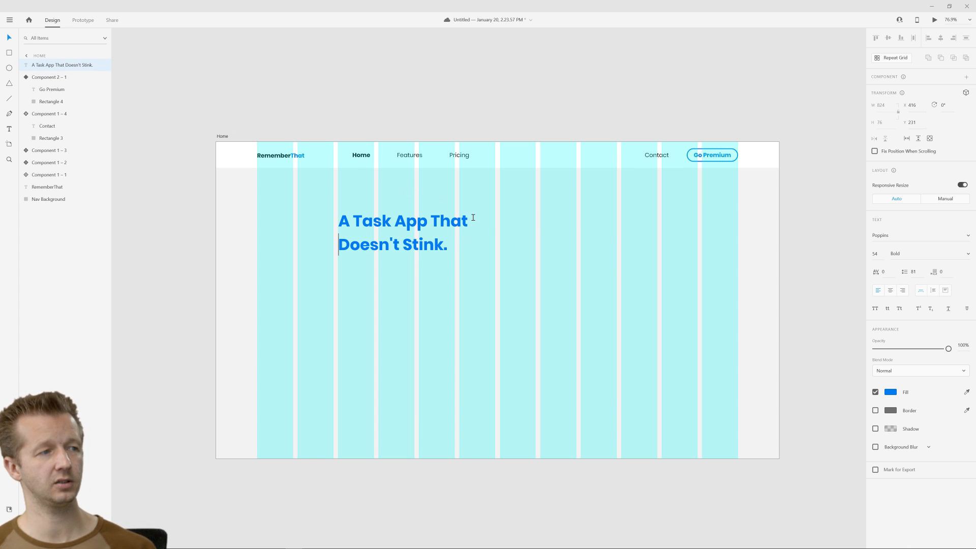
pyautogui.press('Escape')
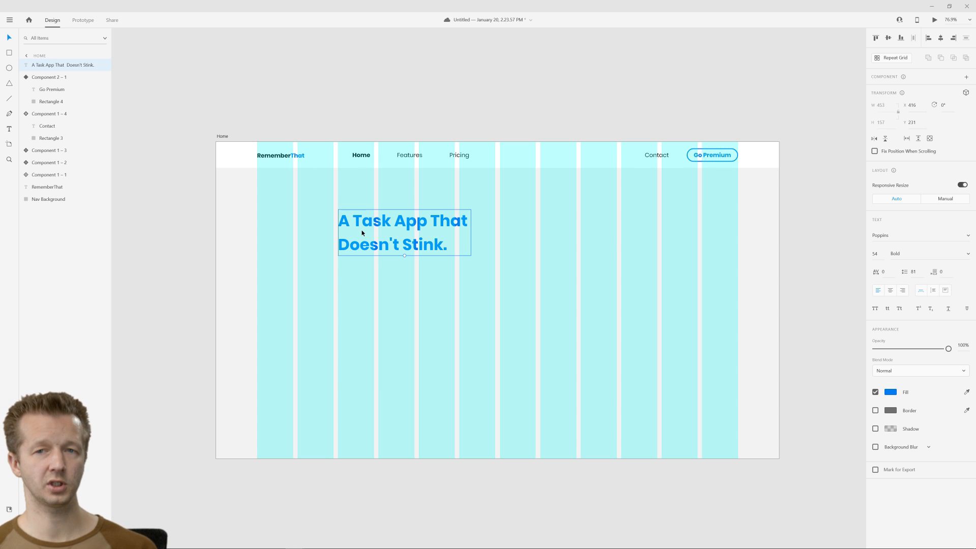
pyautogui.click(392, 104)
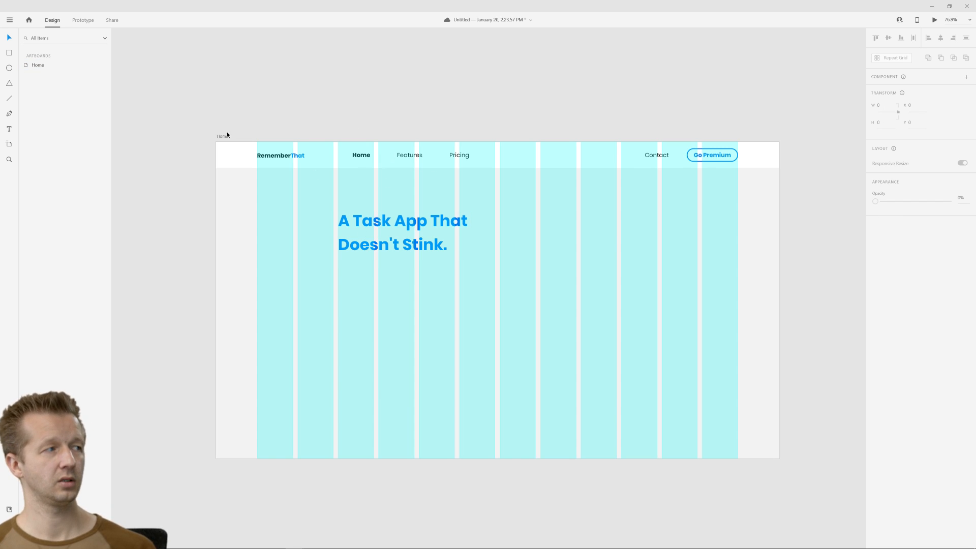
# Draw an area text box about 536 wide and 167 high below the headline, spanning columns three to six, and enter "A Task App that Doesn't".
pyautogui.click(8, 130)
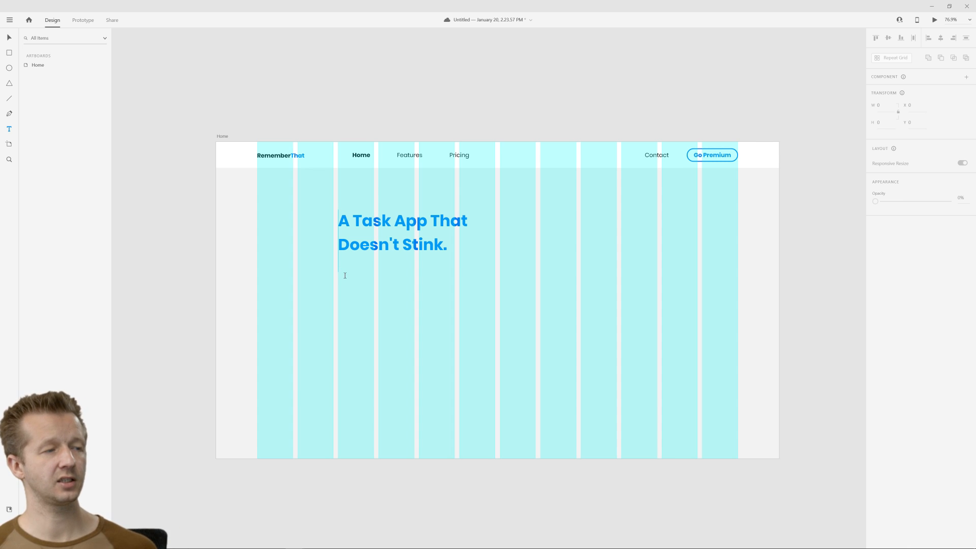
pyautogui.moveTo(344, 276); pyautogui.dragTo(493, 325)
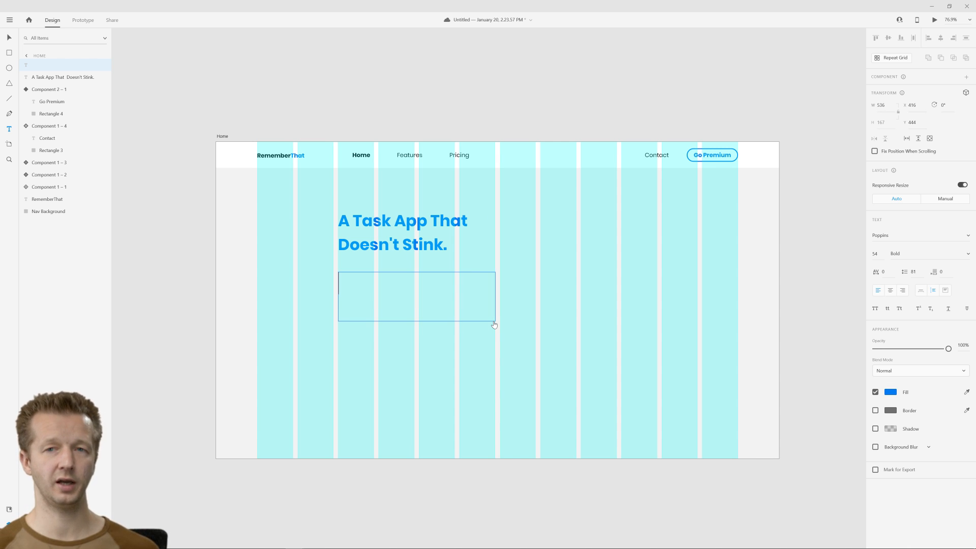
pyautogui.write('A Task A')
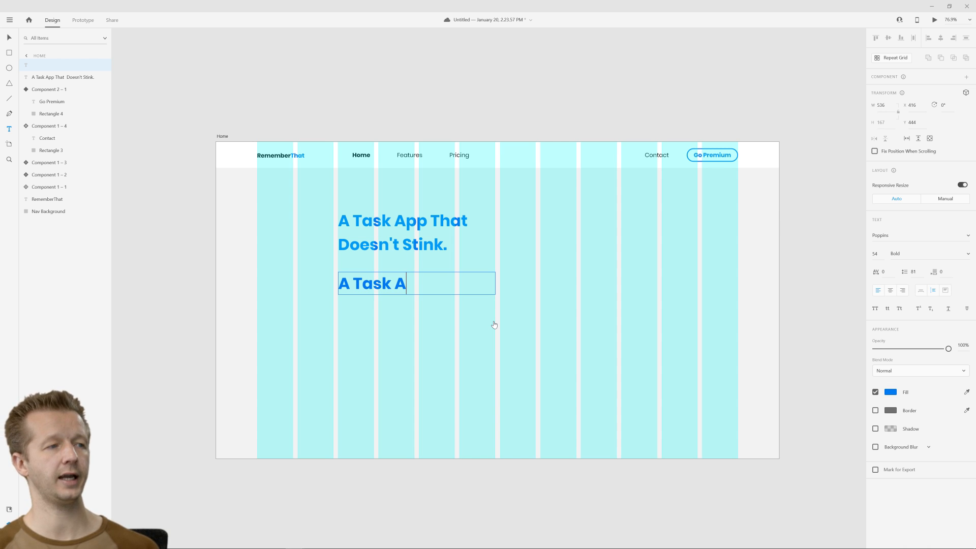
pyautogui.write("pp that Doesn't")
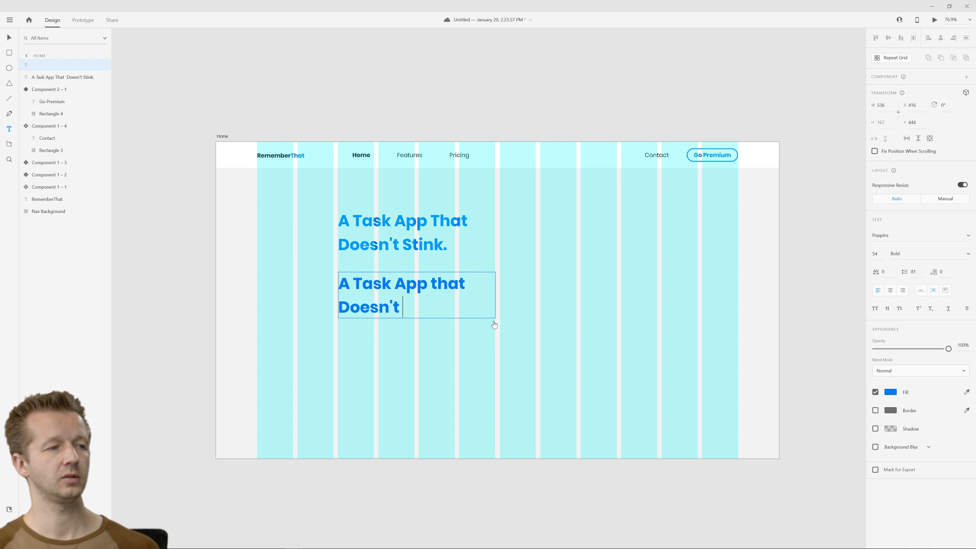
# Replace the area text box's content with "A Task App That Doesn't Stink.".
pyautogui.hotkey('ctrl', 'a')
pyautogui.write('A Task ')
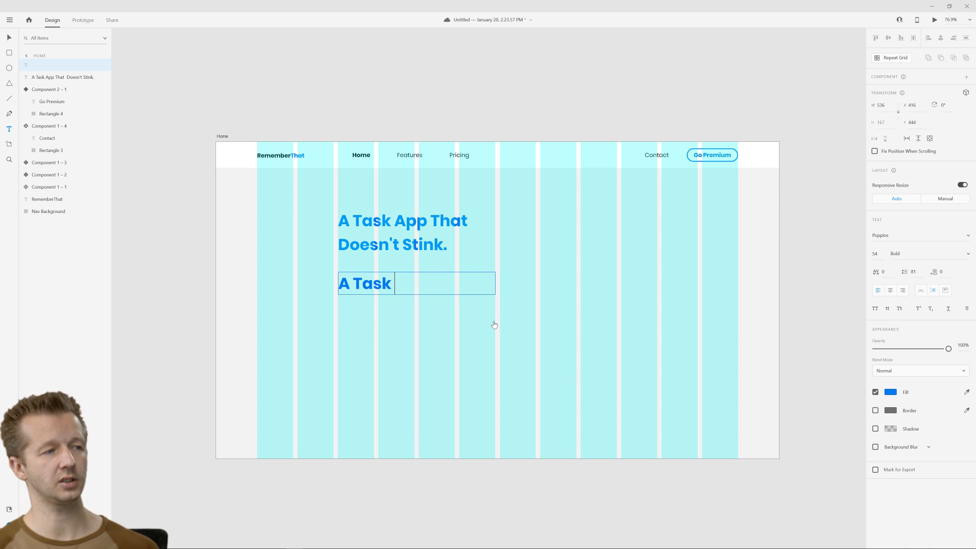
pyautogui.write('App That ')
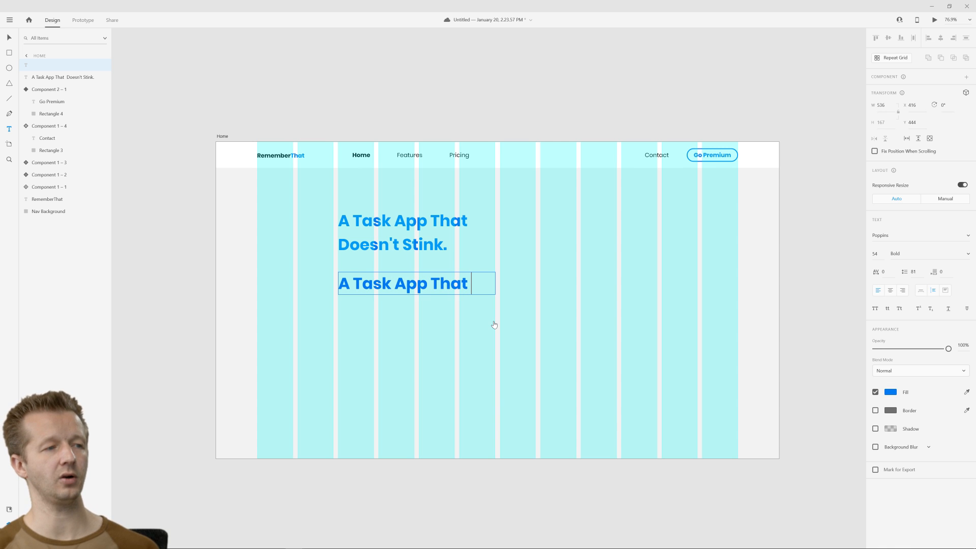
pyautogui.write("Doesn't Sti")
pyautogui.press('BackSpace')
pyautogui.press('BackSpace')
pyautogui.press('BackSpace')
pyautogui.write('Stin')
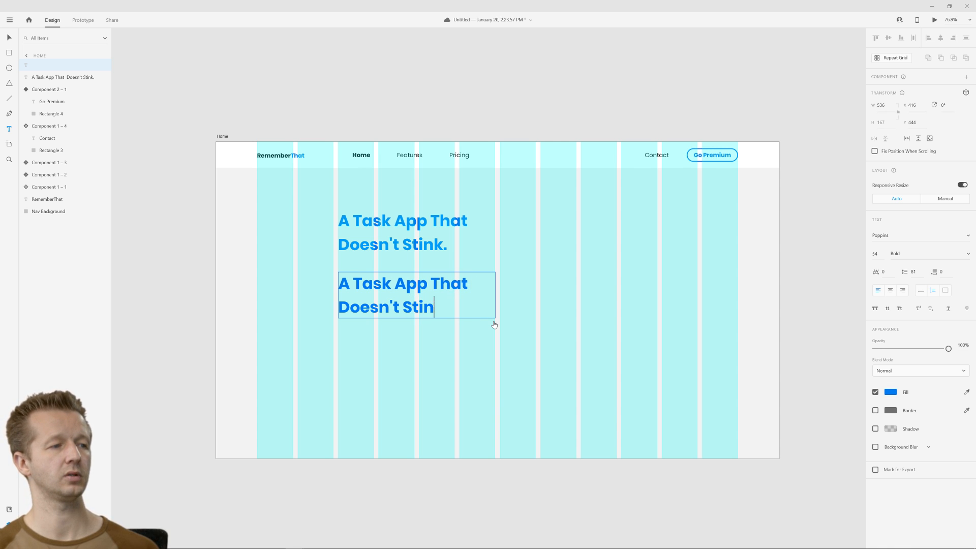
pyautogui.write('k.')
pyautogui.press('Escape')
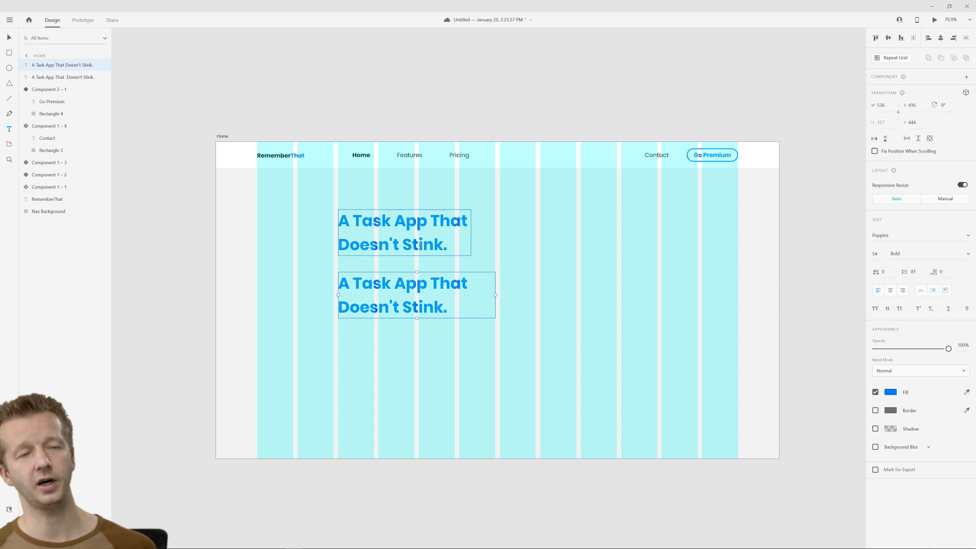
# Delete the point-text headline and move the area-text headline up to about Y 304, keeping it at the third column's edge.
pyautogui.press('v')
pyautogui.click(408, 248)
pyautogui.press('Delete')
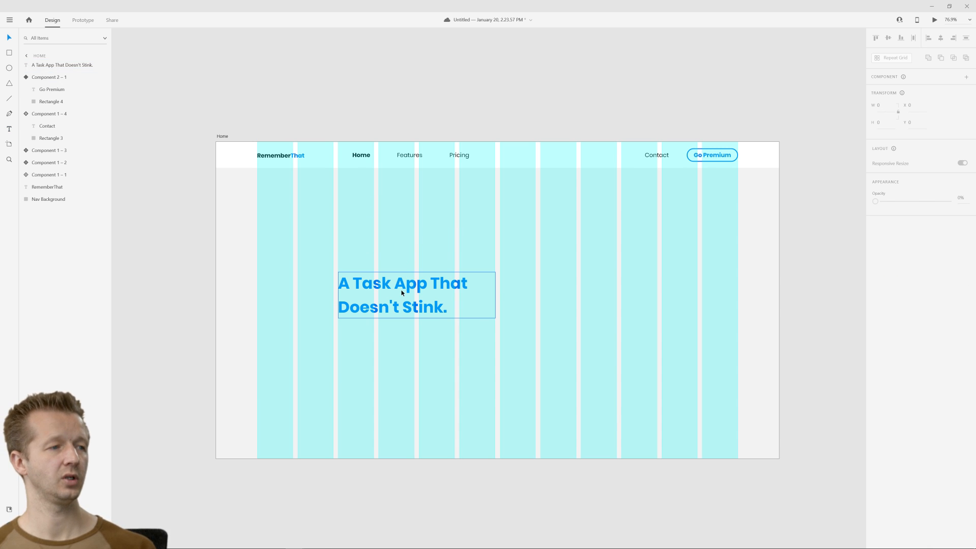
pyautogui.moveTo(401, 290); pyautogui.dragTo(384, 266)
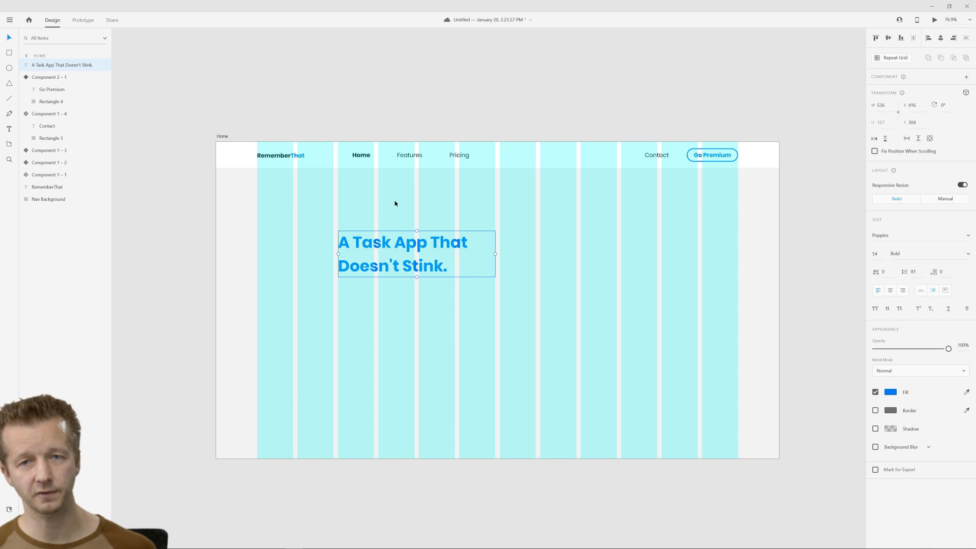
# Turn off the Home artboard's layout grid and change the headline's fill color to black.
pyautogui.click(223, 137)
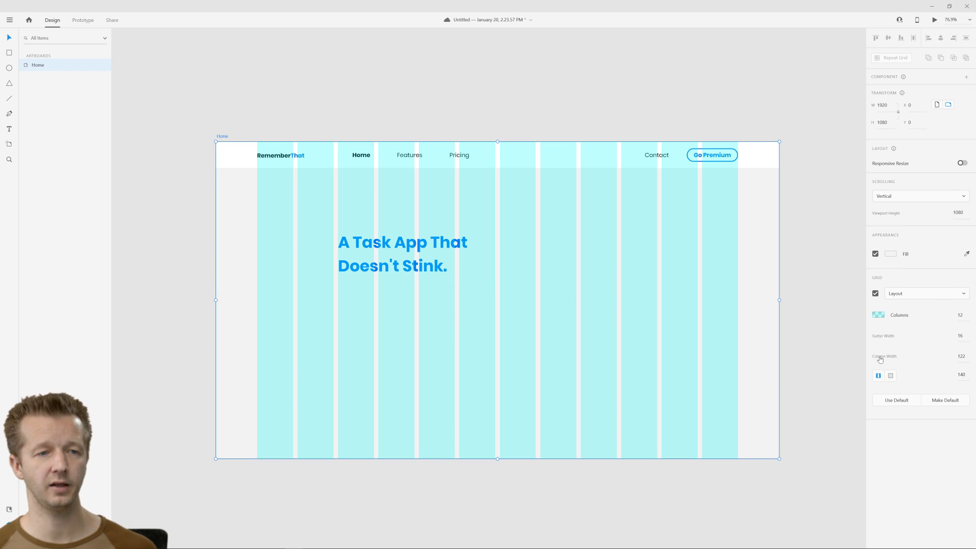
pyautogui.click(875, 293)
pyautogui.click(460, 259)
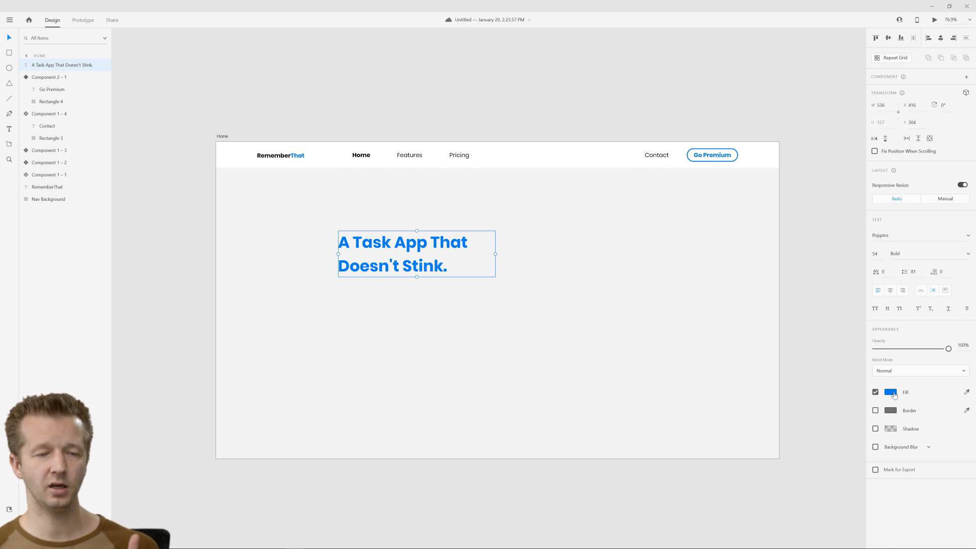
pyautogui.click(893, 394)
pyautogui.moveTo(801, 394); pyautogui.dragTo(719, 440)
pyautogui.click(560, 364)
pyautogui.click(377, 259)
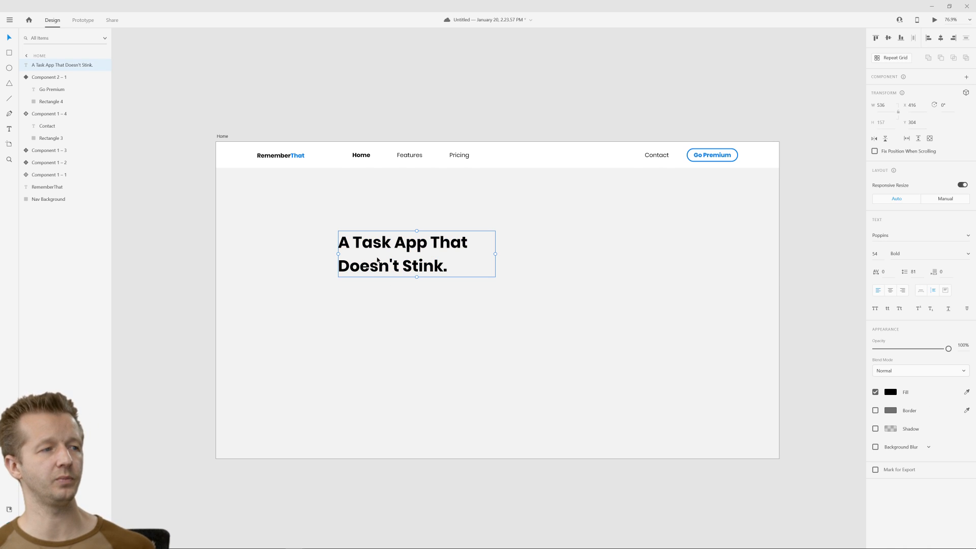
pyautogui.click(333, 289)
pyautogui.click(382, 264)
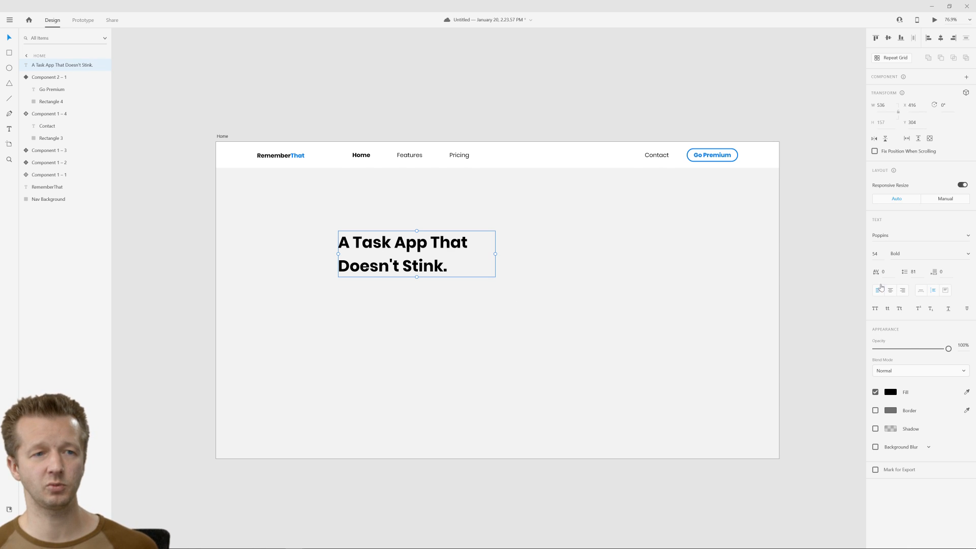
pyautogui.click(415, 280)
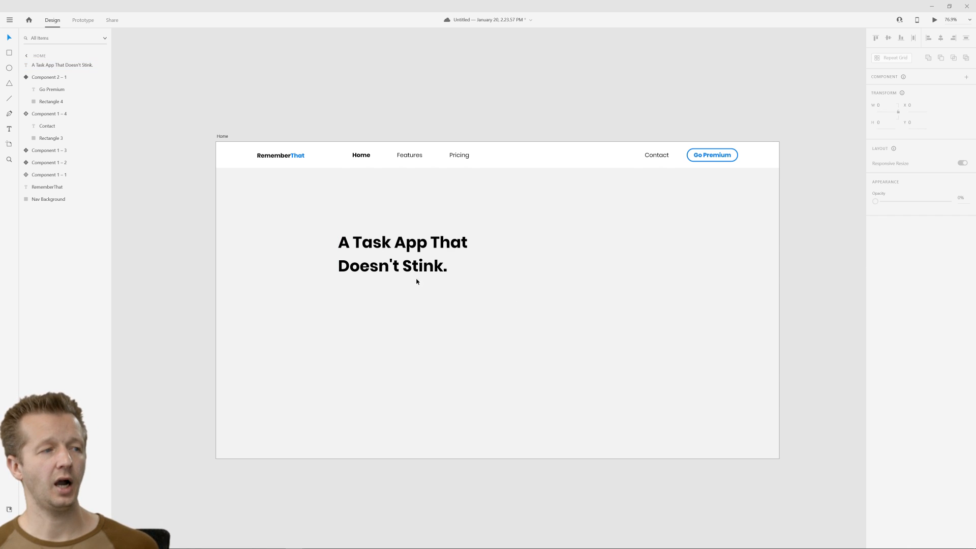
pyautogui.click(383, 258)
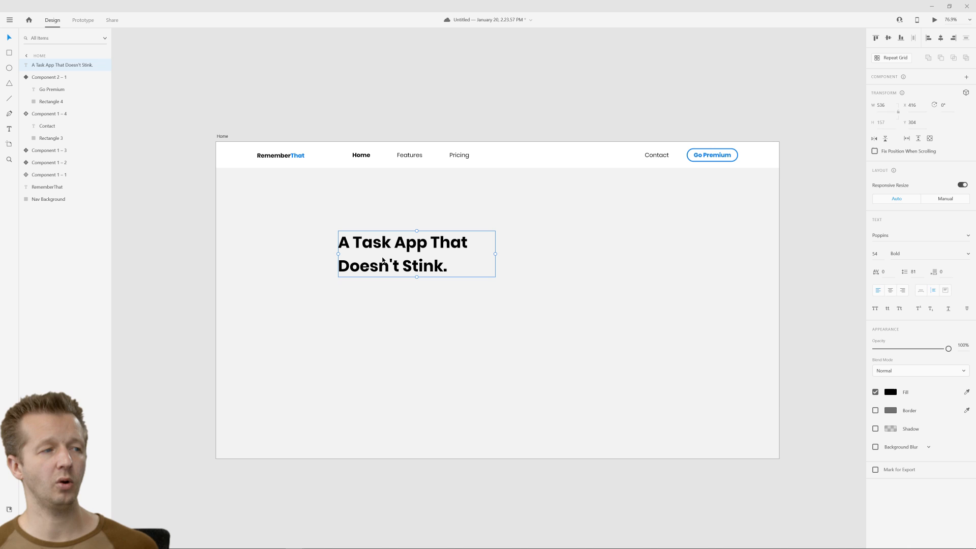
pyautogui.click(400, 332)
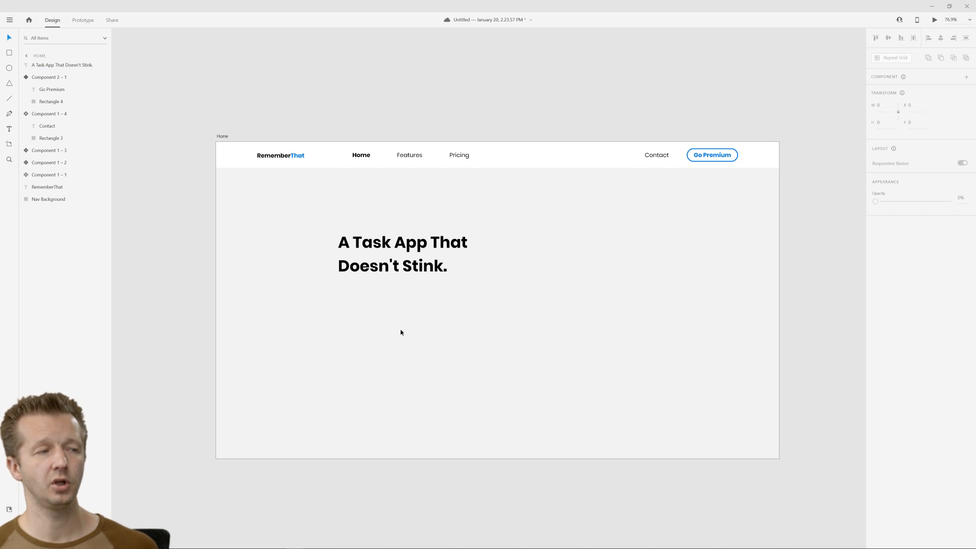
pyautogui.moveTo(369, 332); pyautogui.dragTo(447, 342)
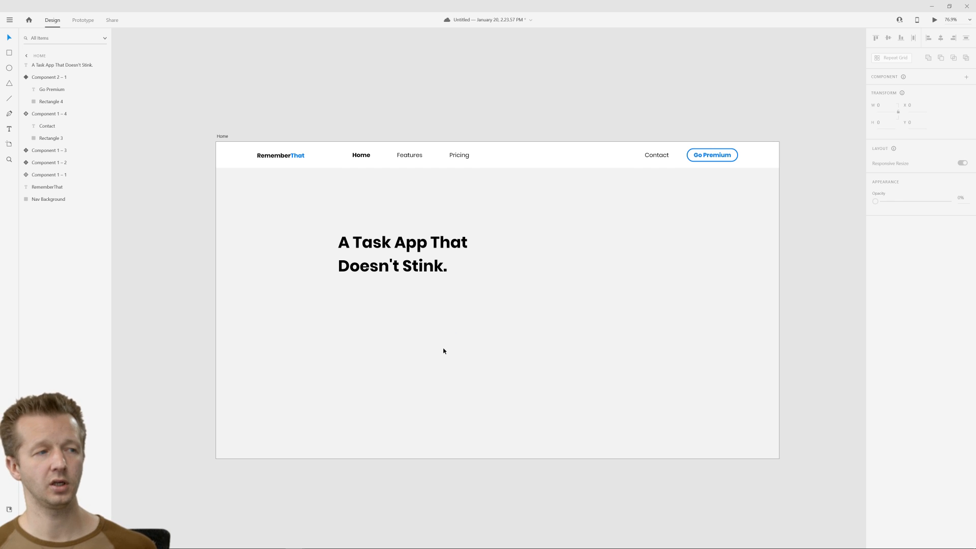
# Try adjusting the headline's character spacing and undo the change.
pyautogui.click(355, 274)
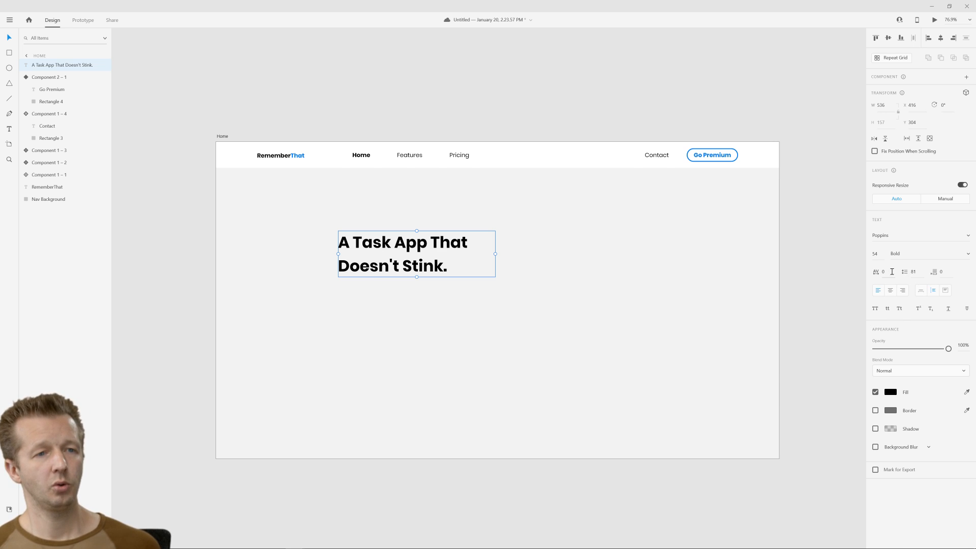
pyautogui.moveTo(889, 272); pyautogui.dragTo(936, 270)
pyautogui.write('0')
pyautogui.hotkey('ctrl', 'z')
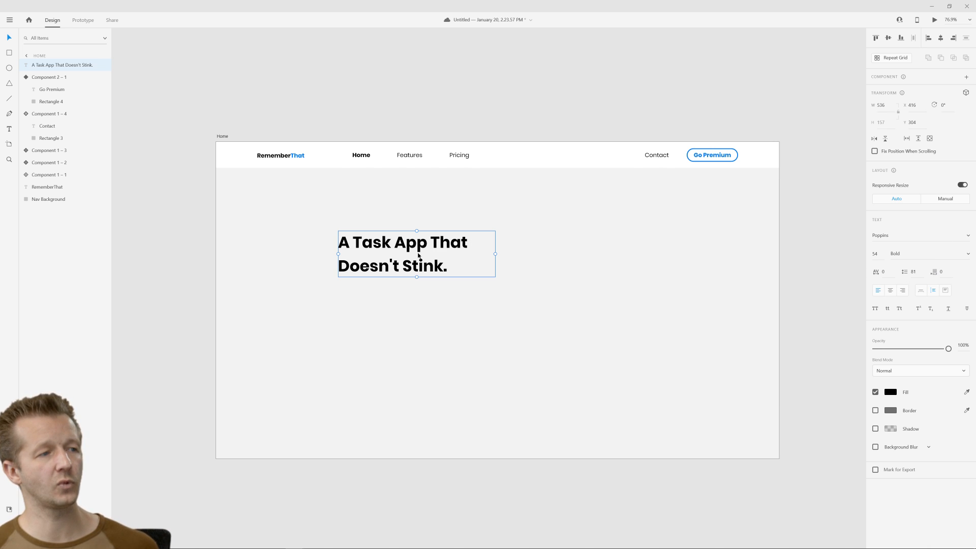
# Set the headline's line spacing to 69.
pyautogui.moveTo(913, 272); pyautogui.dragTo(921, 305)
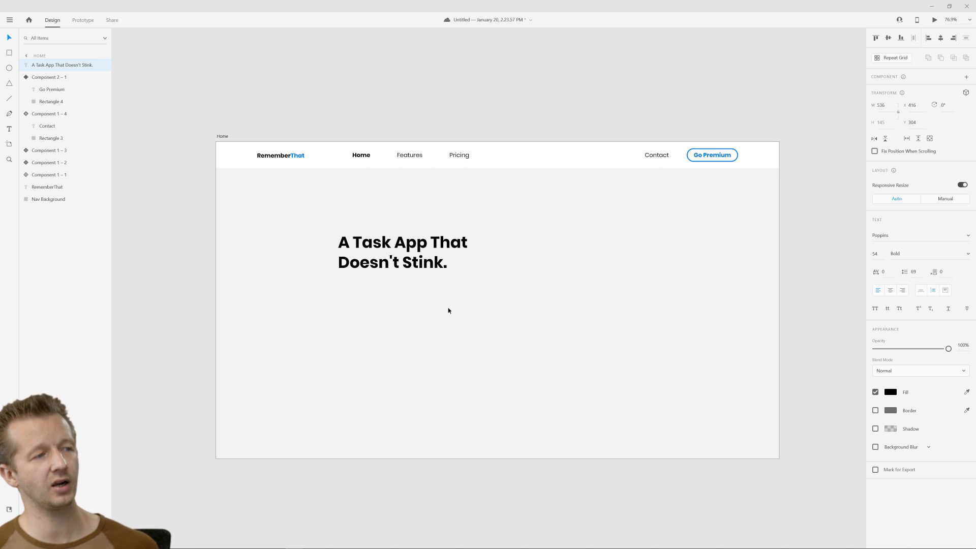
pyautogui.click(462, 339)
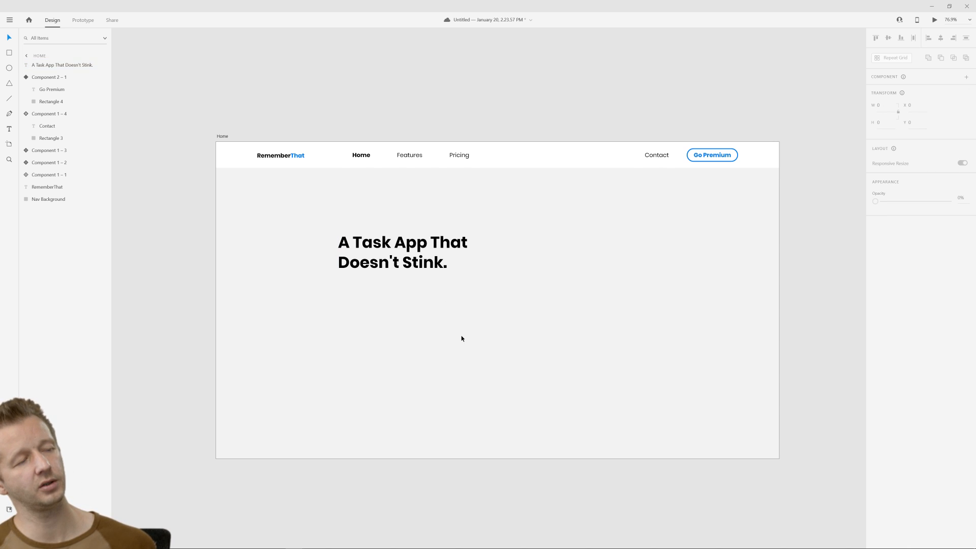
# Duplicate the headline and move the copy straight up to about Y 253.
pyautogui.click(388, 261)
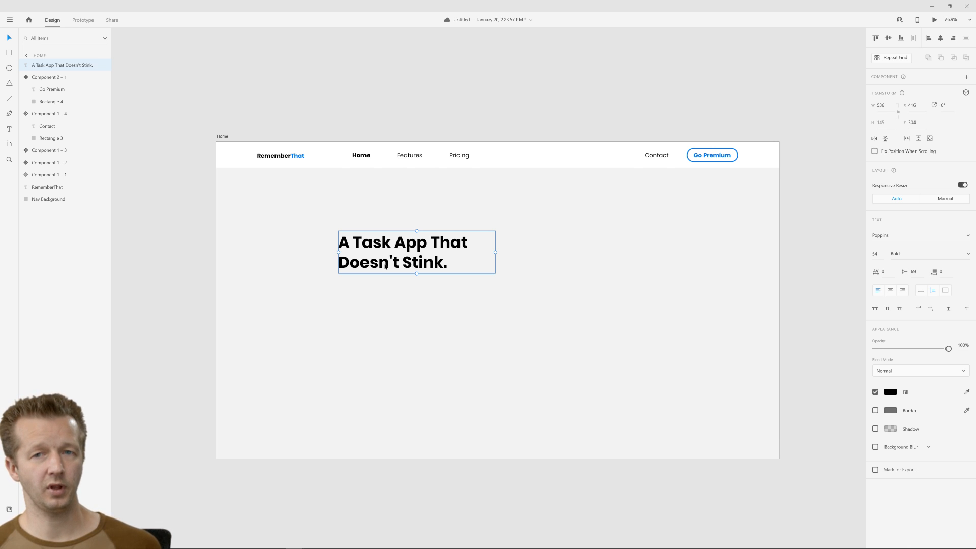
pyautogui.hotkey('ctrl', 'd')
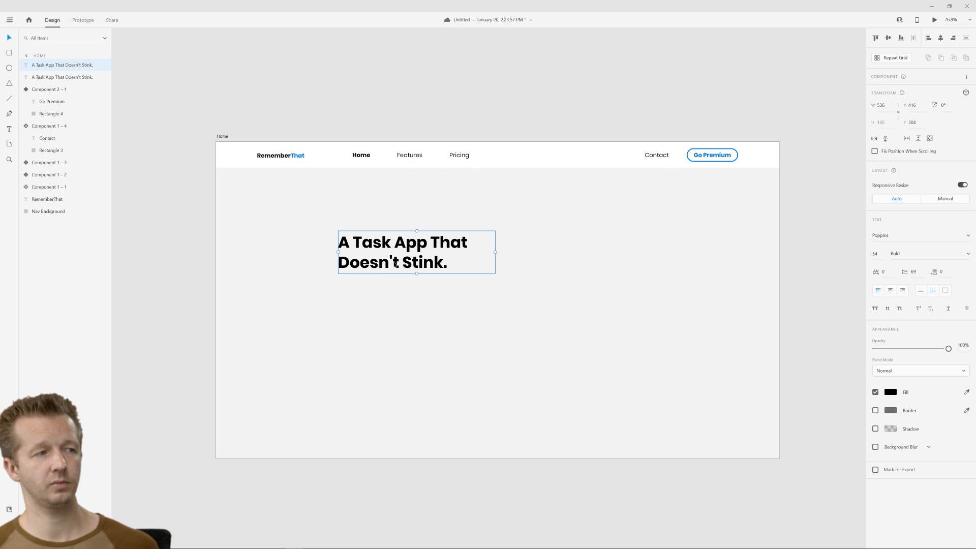
pyautogui.moveTo(405, 265); pyautogui.dragTo(404, 249)
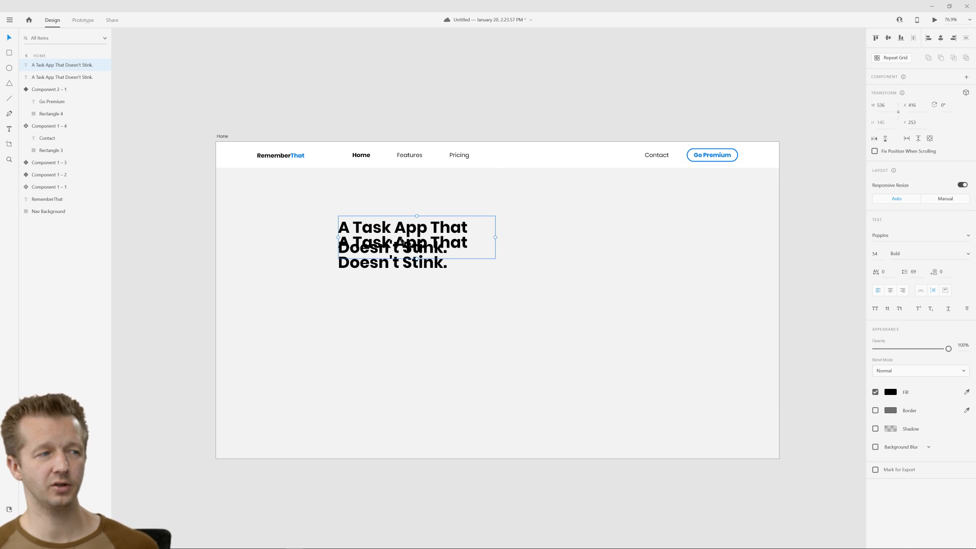
# Replace the duplicated headline's text with "It's nitty & gritty!" and place it directly above the original headline at Y 228.
pyautogui.doubleClick(401, 241)
pyautogui.tripleClick(402, 239)
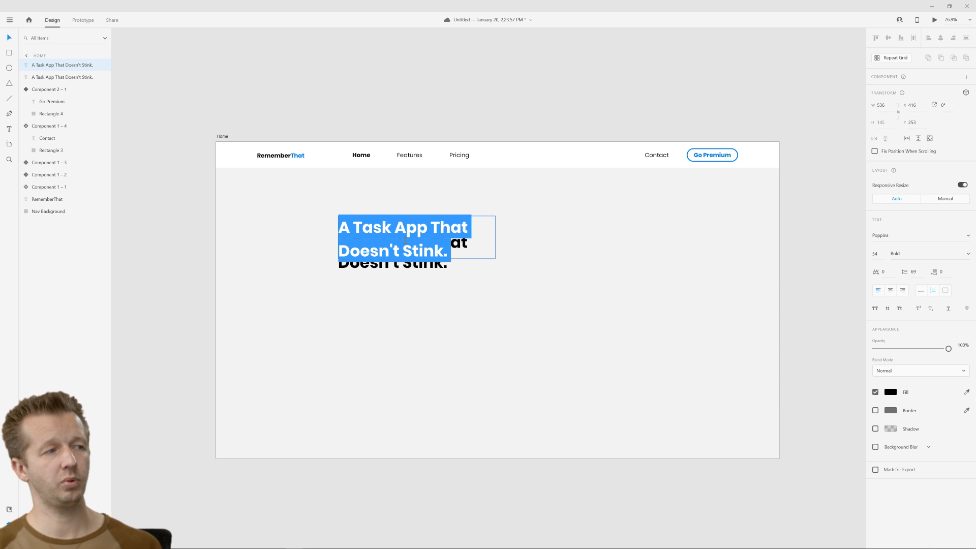
pyautogui.write("It's a")
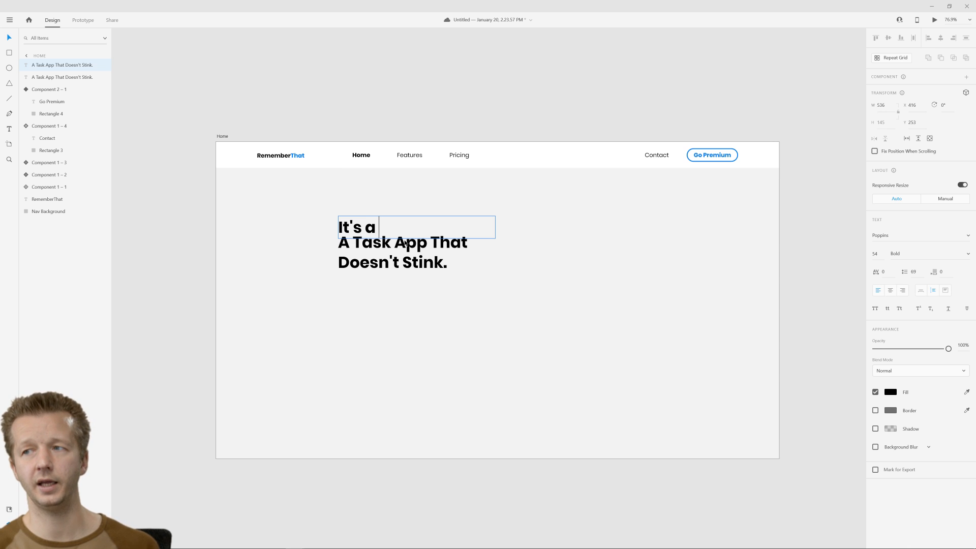
pyautogui.press('BackSpace')
pyautogui.write('nitty')
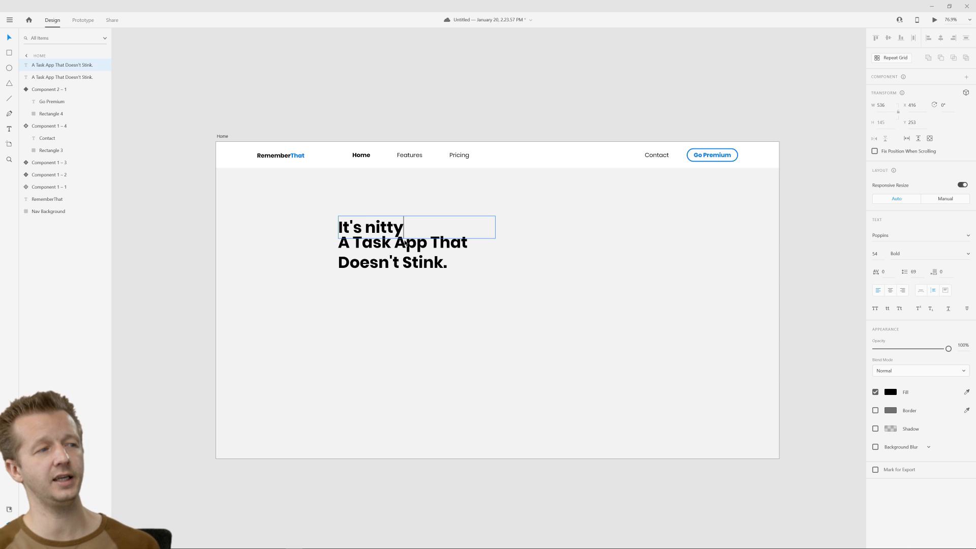
pyautogui.write(' ^ gr')
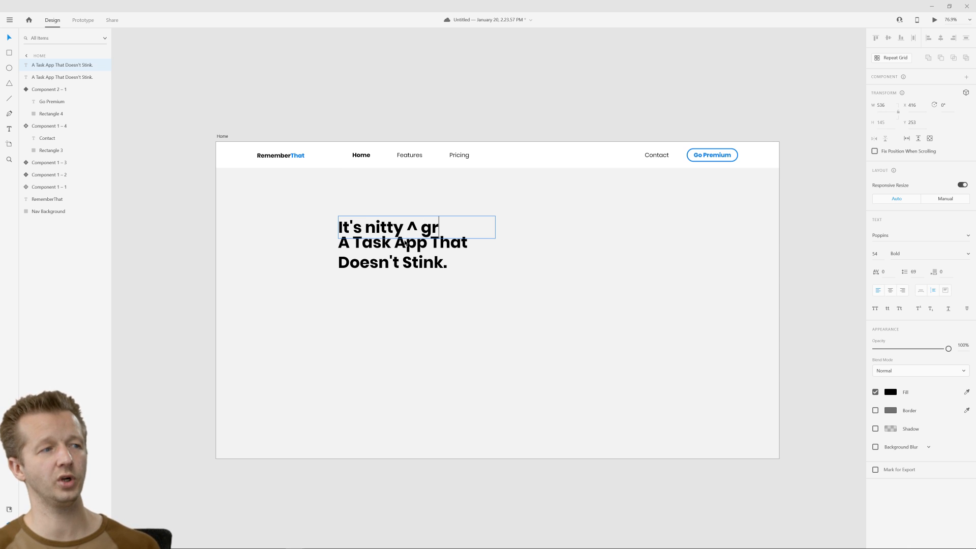
pyautogui.press('BackSpace')
pyautogui.press('BackSpace')
pyautogui.press('BackSpace')
pyautogui.press('BackSpace')
pyautogui.write('^')
pyautogui.press('BackSpace')
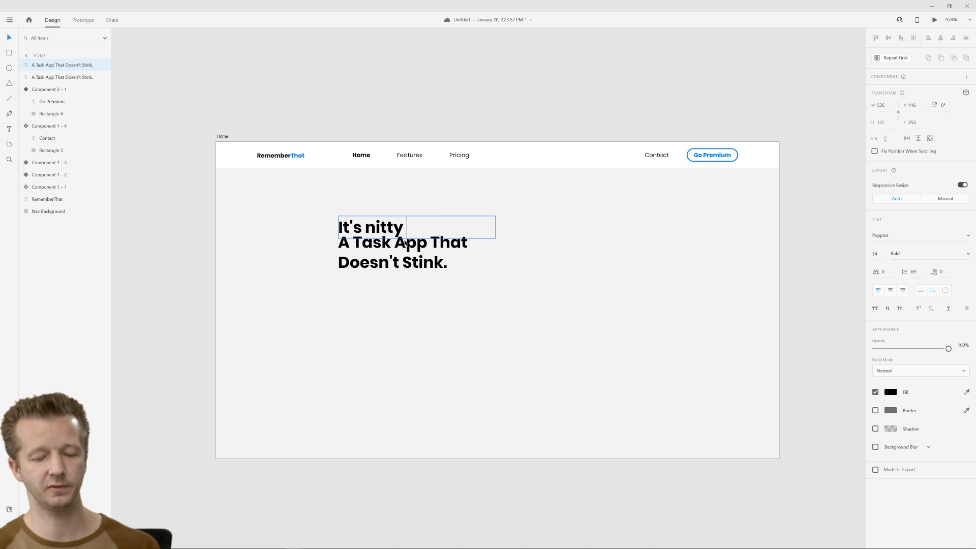
pyautogui.write('& girt')
pyautogui.press('BackSpace')
pyautogui.press('BackSpace')
pyautogui.press('BackSpace')
pyautogui.write('r')
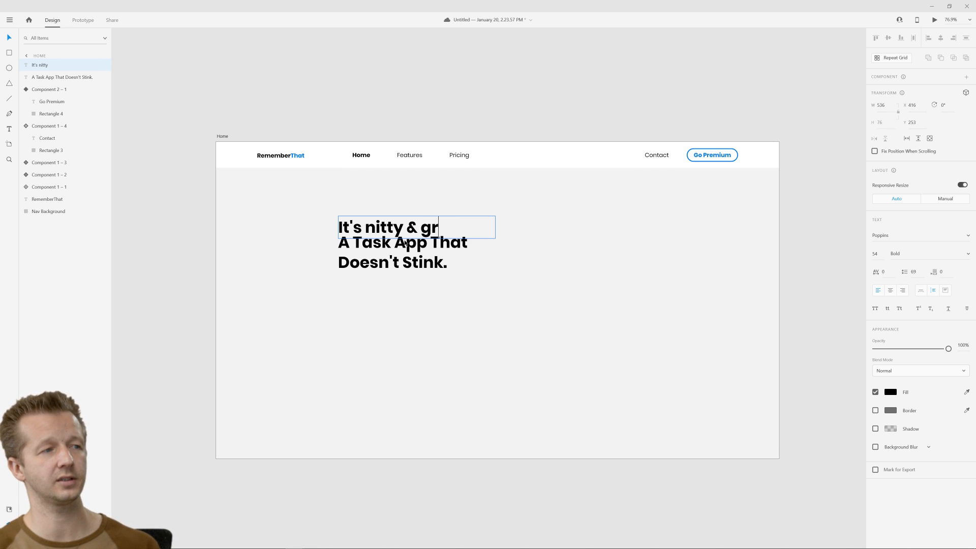
pyautogui.write('itty!')
pyautogui.press('Escape')
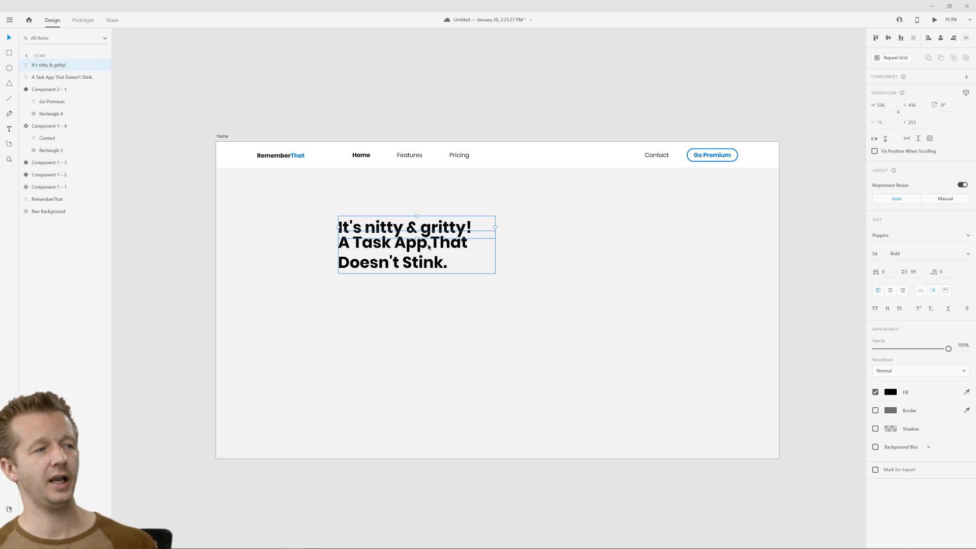
pyautogui.moveTo(441, 232); pyautogui.dragTo(441, 224)
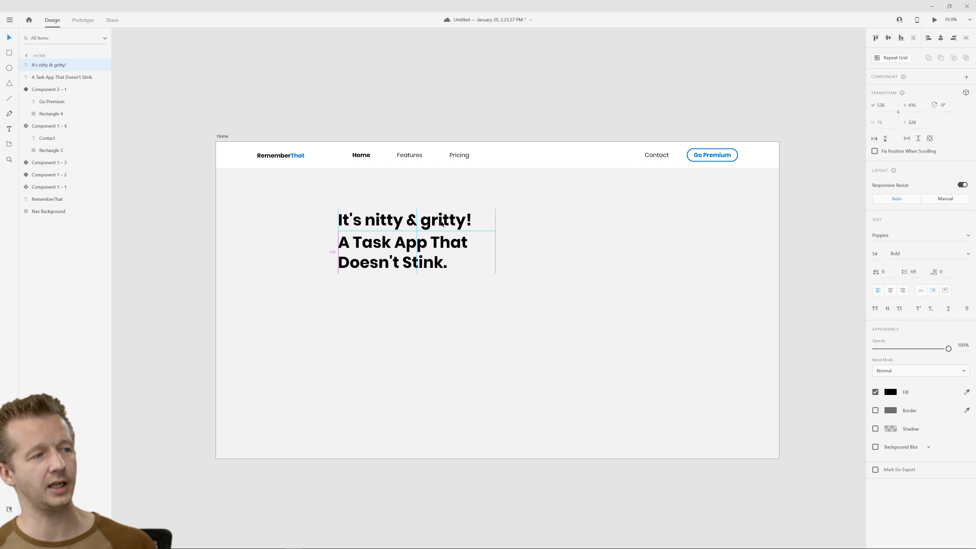
pyautogui.click(561, 218)
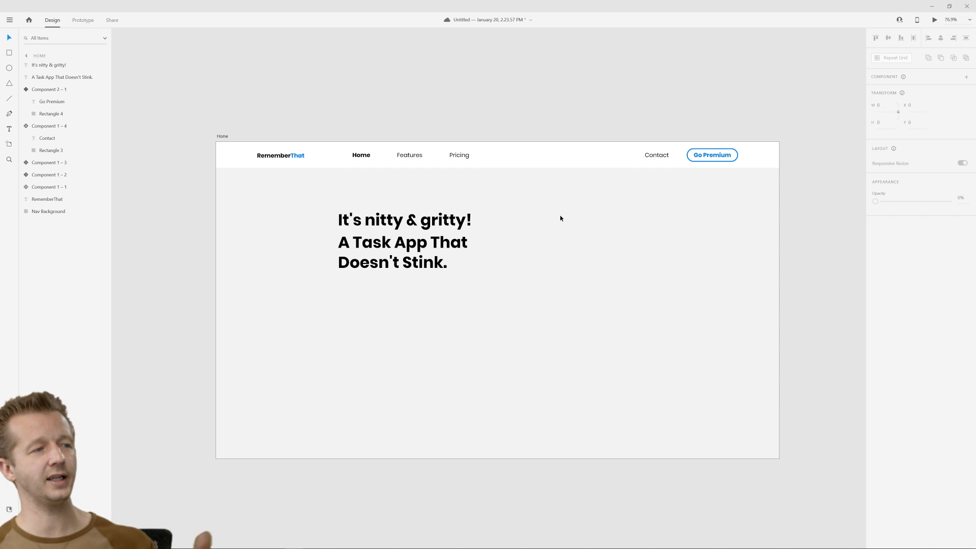
# Duplicate both headline text boxes together and move the copies onto the pasteboard beside the artboard, at about X 1990.
pyautogui.click(414, 224)
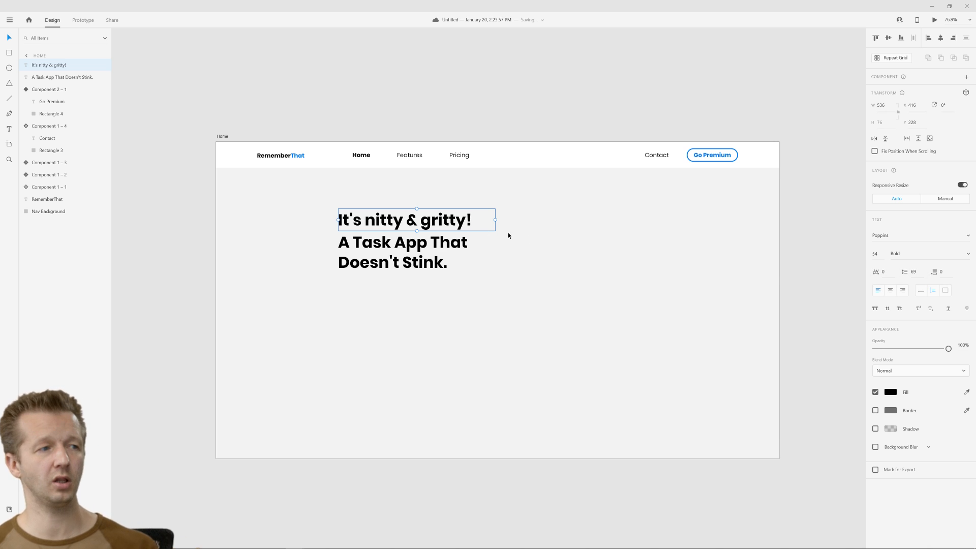
pyautogui.keyDown('shift'); pyautogui.click(379, 247); pyautogui.keyUp('shift')
pyautogui.hotkey('ctrl', 'd')
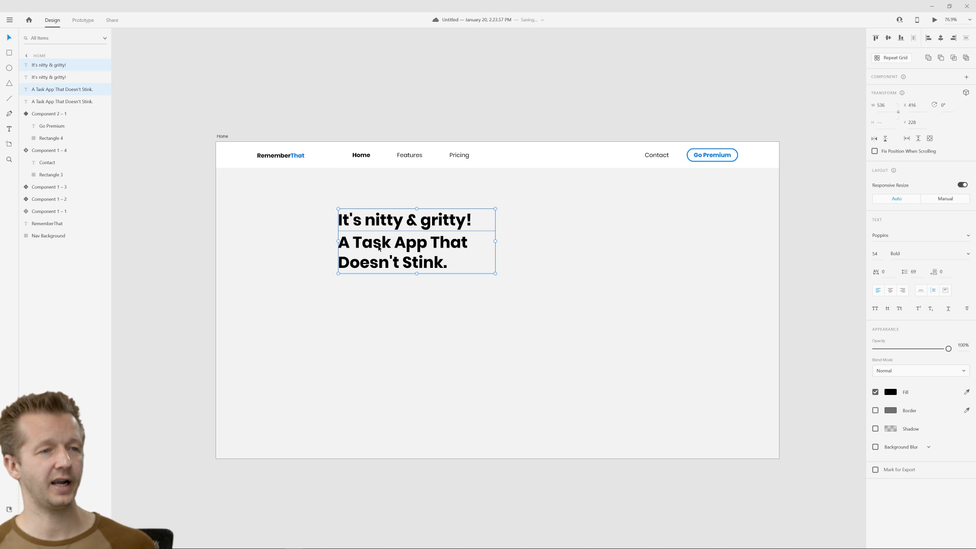
pyautogui.moveTo(379, 247); pyautogui.dragTo(840, 248)
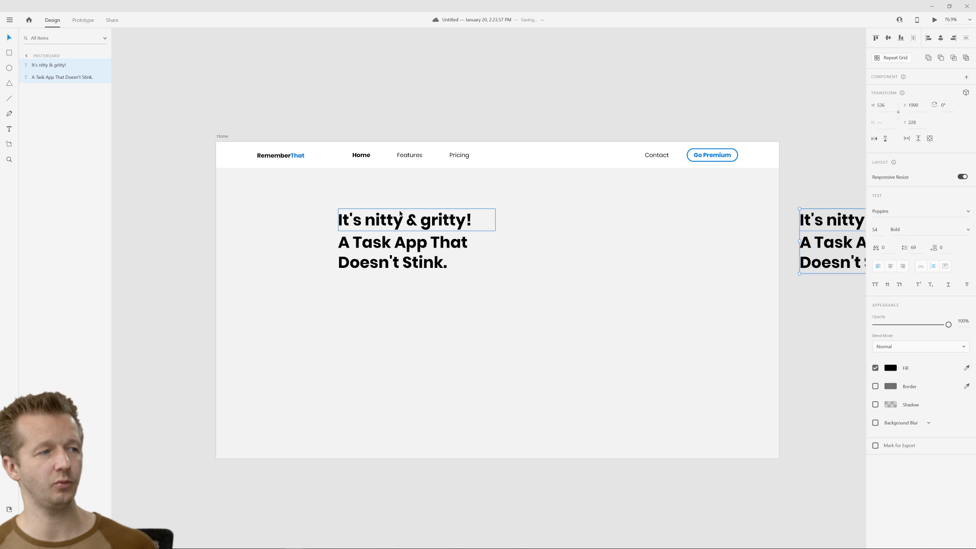
# Set the font size of the "It's nitty & gritty!" tagline above the original headline to 26.
pyautogui.click(400, 214)
pyautogui.click(881, 257)
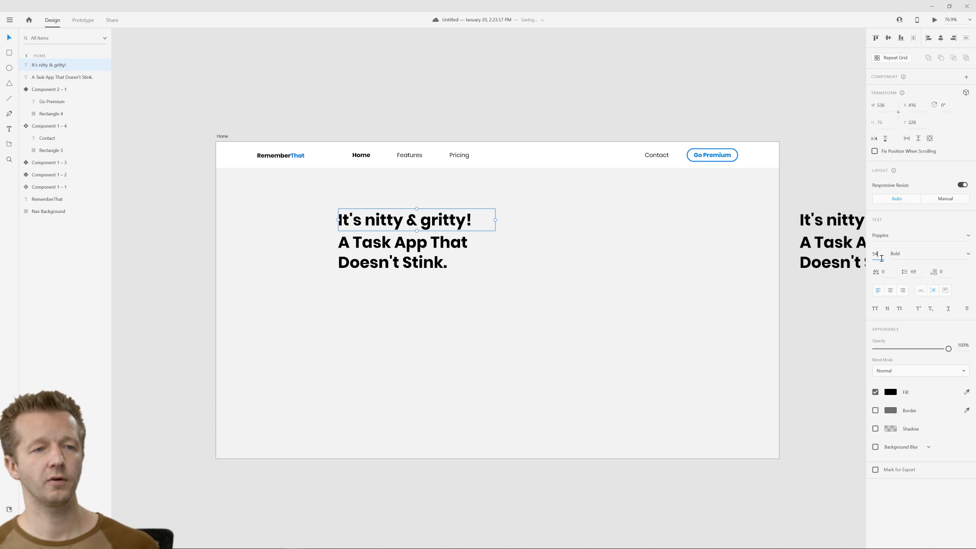
pyautogui.write('26')
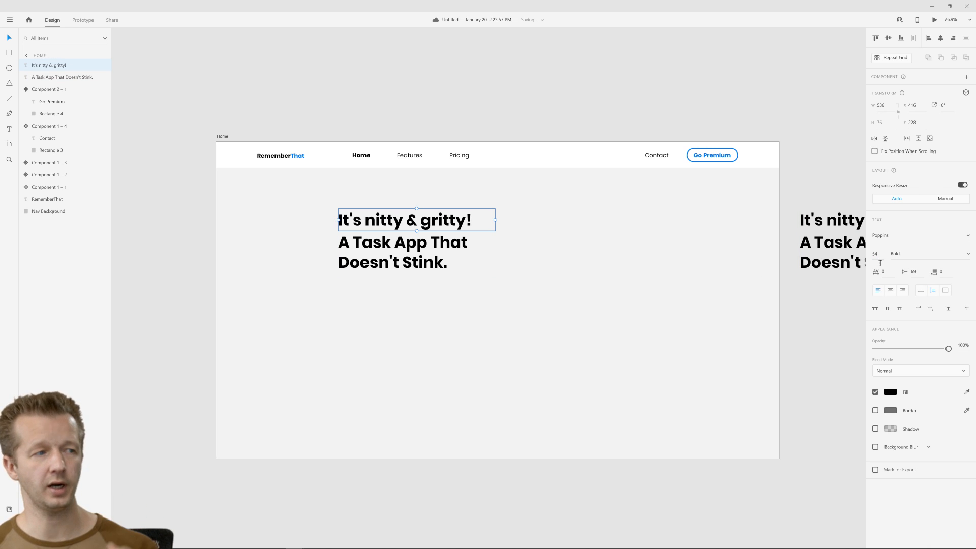
pyautogui.press('Return')
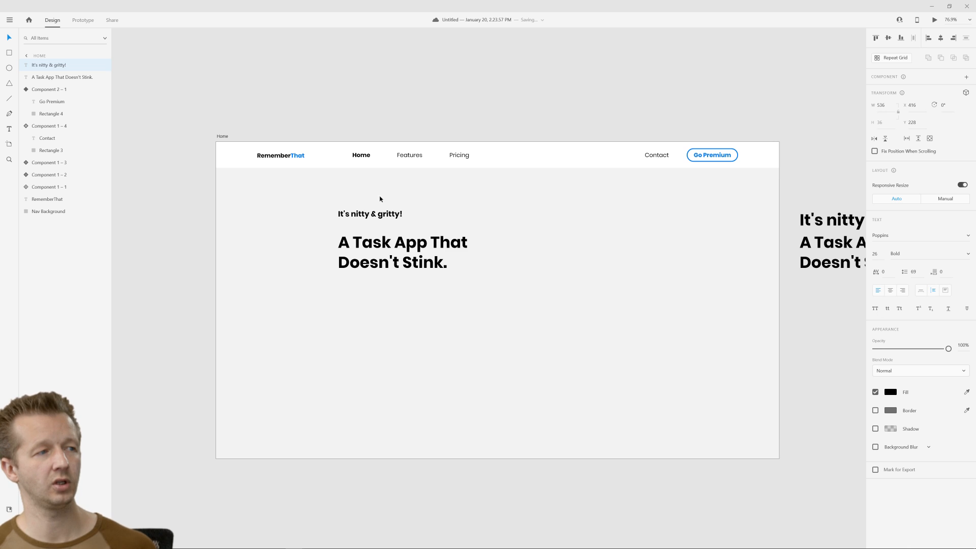
# Move the smaller tagline straight down so it sits just above the headline at Y 272.
pyautogui.click(377, 215)
pyautogui.moveTo(377, 218); pyautogui.dragTo(360, 230)
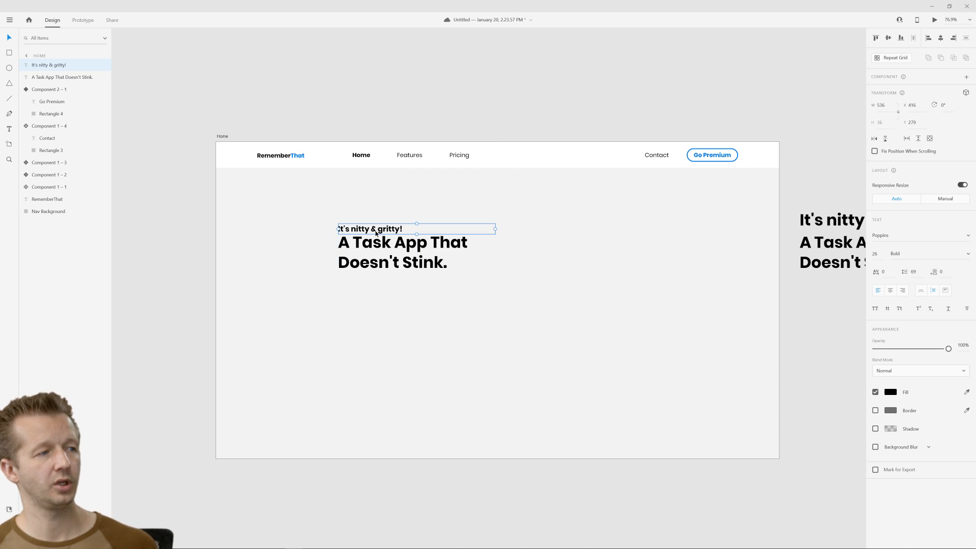
pyautogui.press('Up')
pyautogui.press('Up')
pyautogui.press('Up')
pyautogui.press('Up')
pyautogui.press('Up')
pyautogui.press('Up')
pyautogui.press('Up')
pyautogui.click(390, 112)
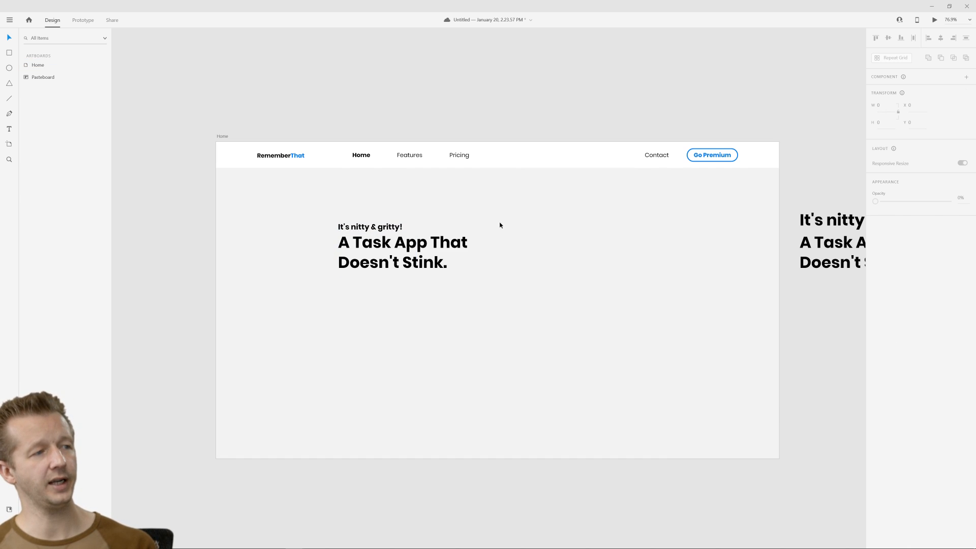
# Move the two unstyled text copies from the pasteboard onto the Home artboard at X 1358, level with the original block.
pyautogui.moveTo(821, 191); pyautogui.dragTo(649, 260)
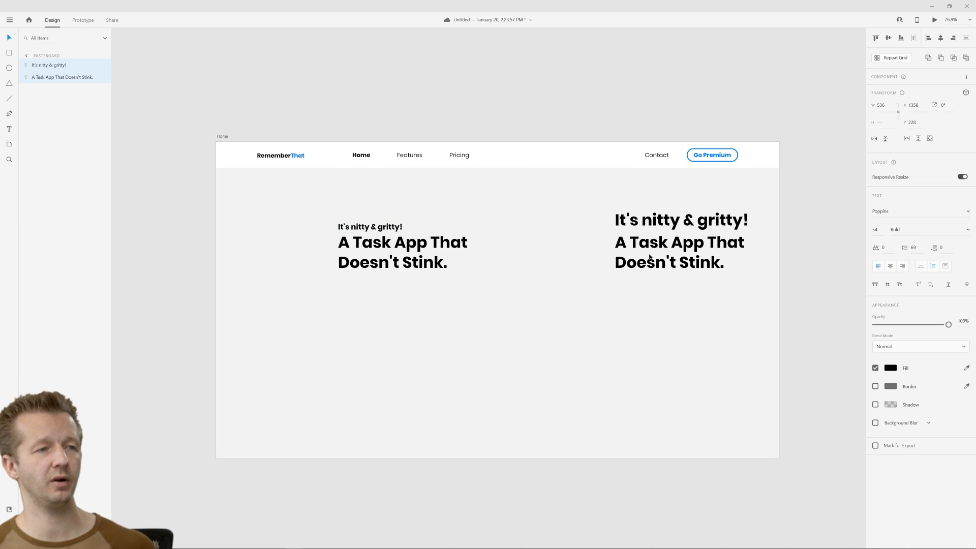
pyautogui.click(630, 330)
pyautogui.press('Escape')
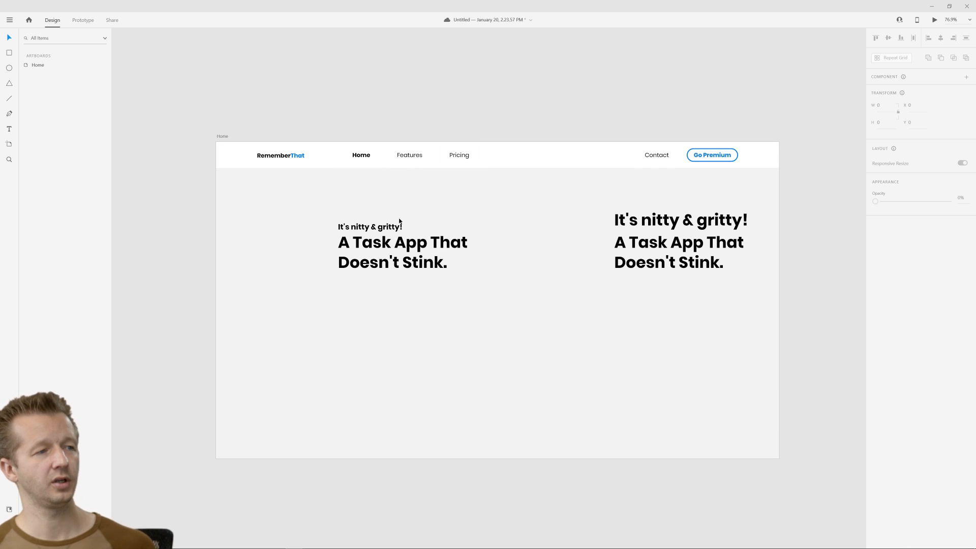
# Fill the small tagline with the saved blue swatch.
pyautogui.click(365, 230)
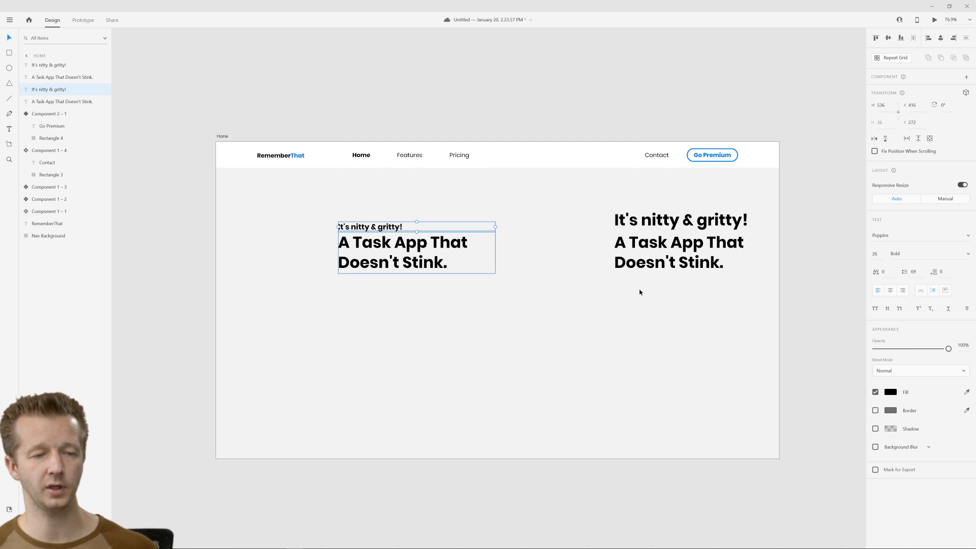
pyautogui.click(891, 393)
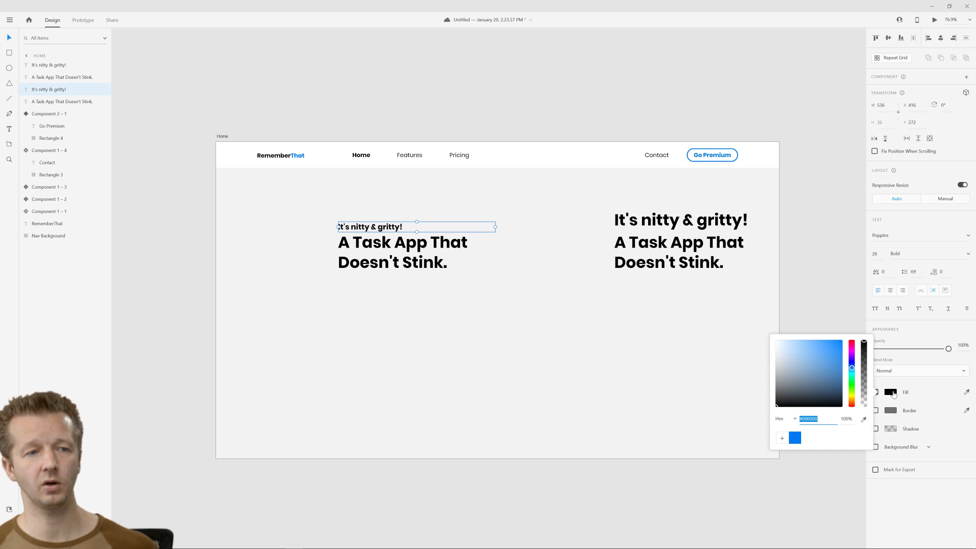
pyautogui.click(795, 438)
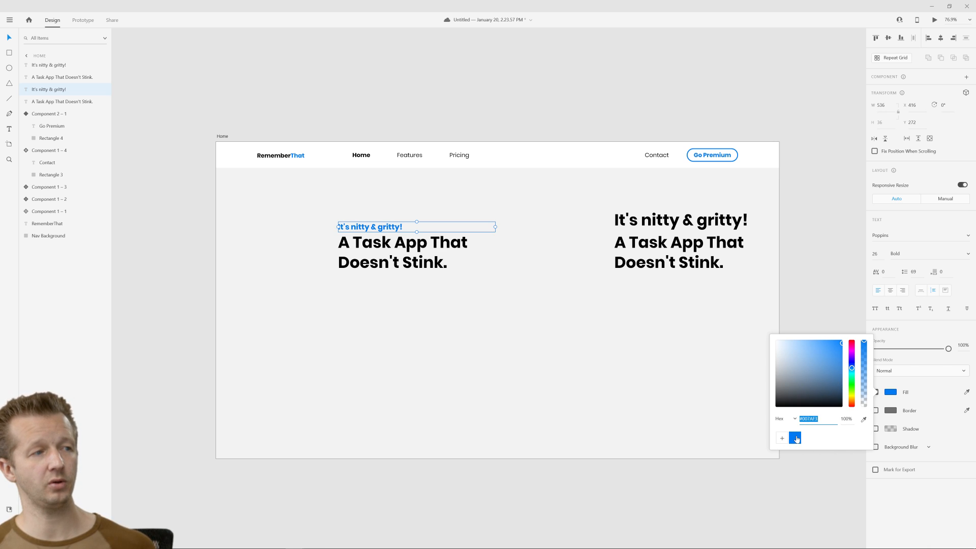
pyautogui.click(553, 89)
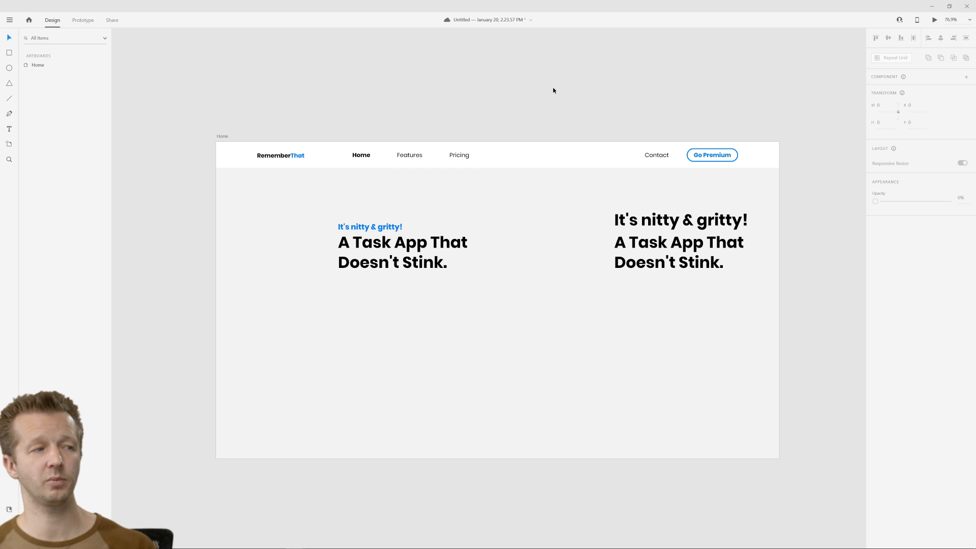
# Recolor the small tagline to a neutral mid grey and nudge the headline below it down to Y 307.
pyautogui.click(371, 227)
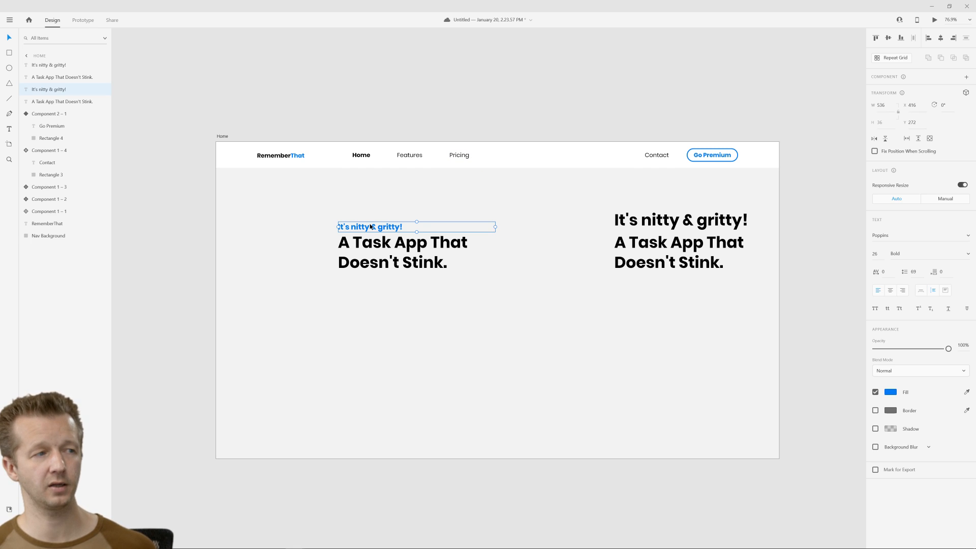
pyautogui.click(889, 393)
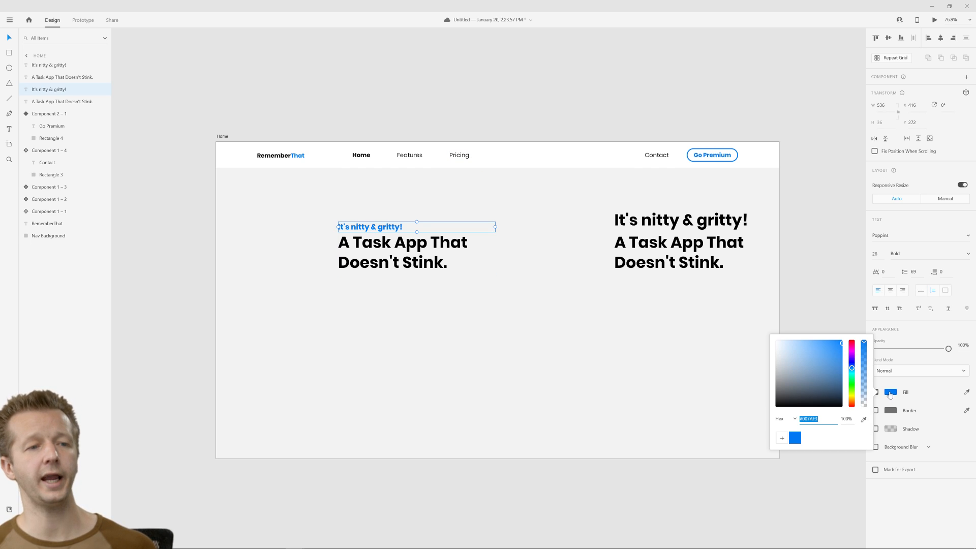
pyautogui.click(776, 380)
pyautogui.moveTo(758, 384)
pyautogui.mouseDown()
pyautogui.moveTo(715, 353)
pyautogui.moveTo(717, 385)
pyautogui.moveTo(705, 379)
pyautogui.mouseUp()
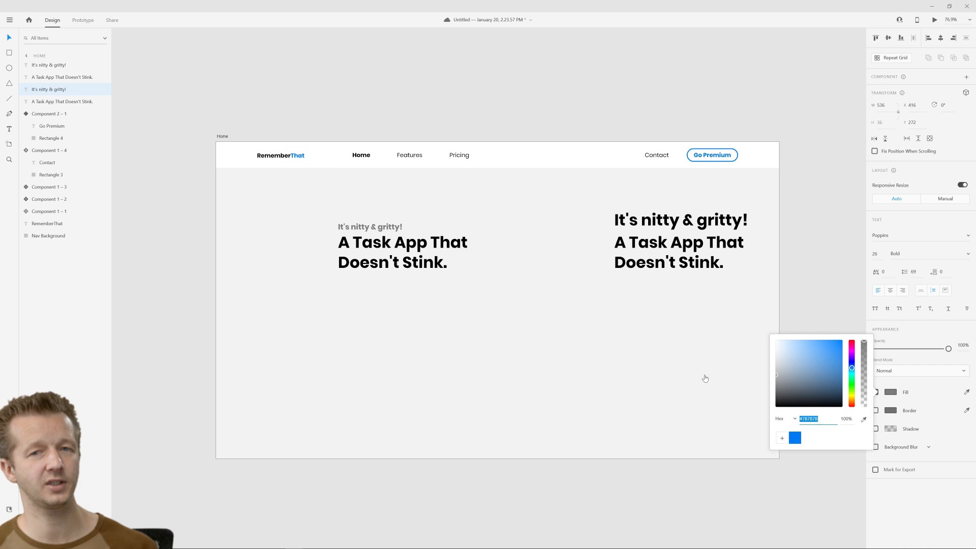
pyautogui.click(429, 124)
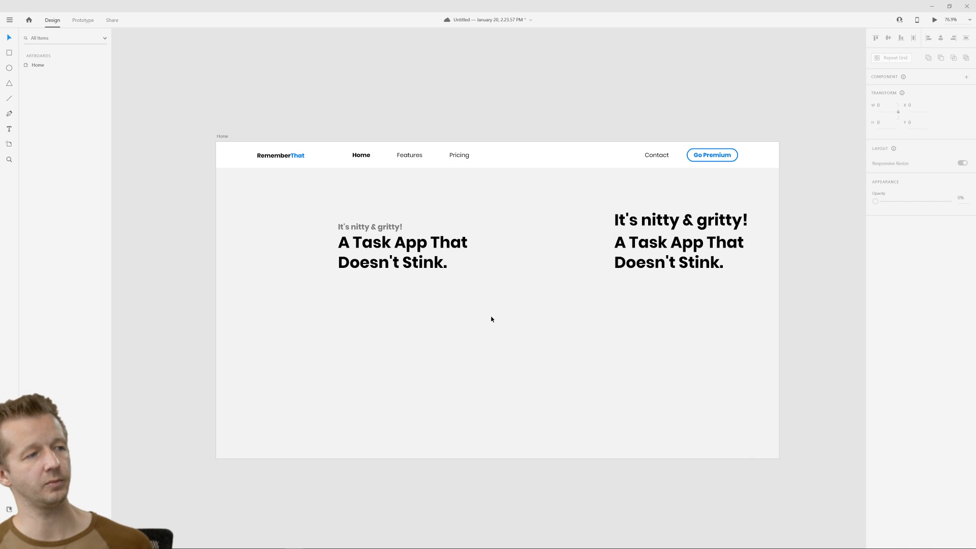
pyautogui.moveTo(401, 262); pyautogui.dragTo(400, 261)
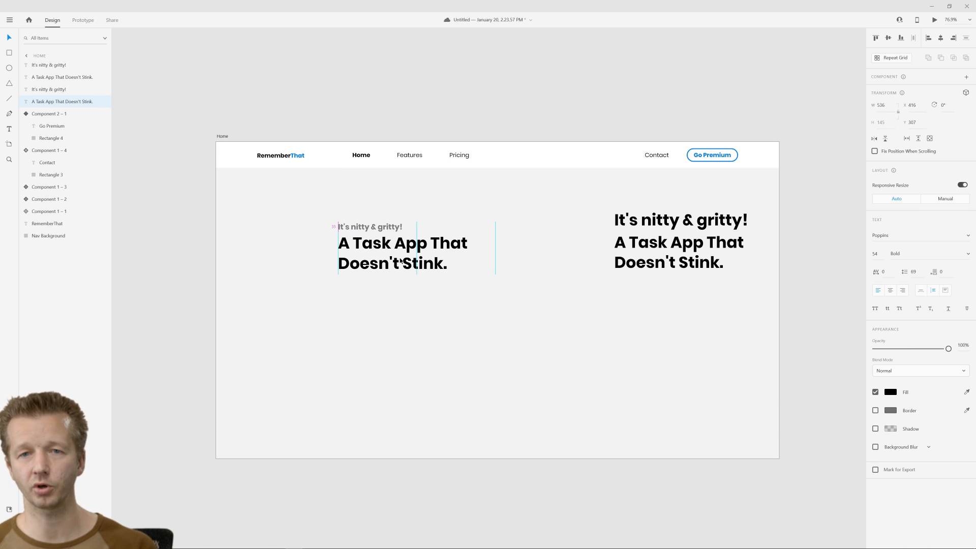
pyautogui.click(368, 70)
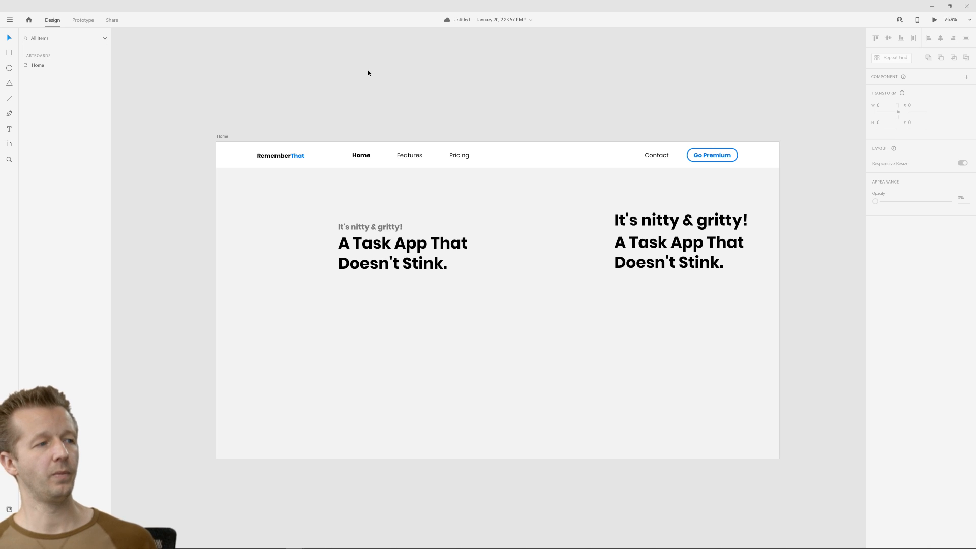
# Set the grey tagline in uppercase and widen its character spacing to 166.
pyautogui.click(393, 228)
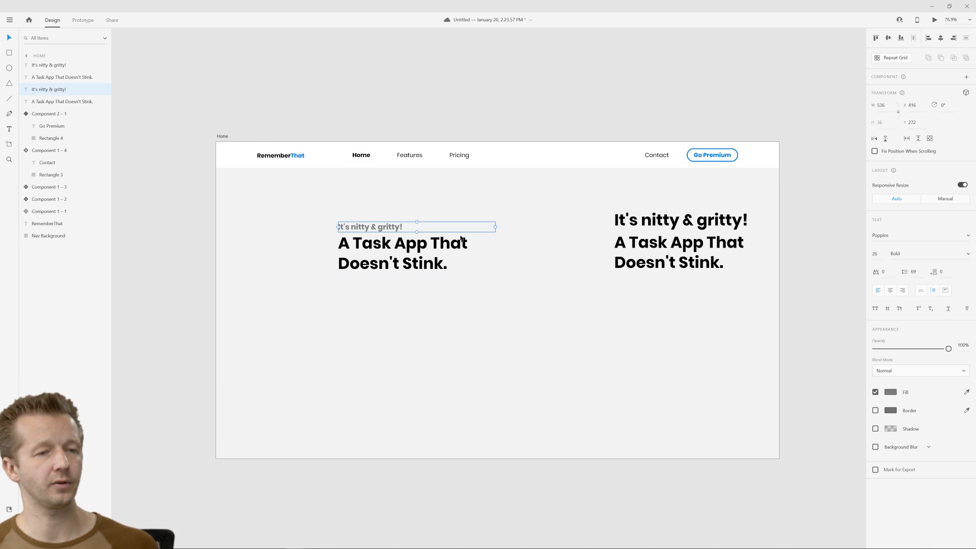
pyautogui.click(874, 313)
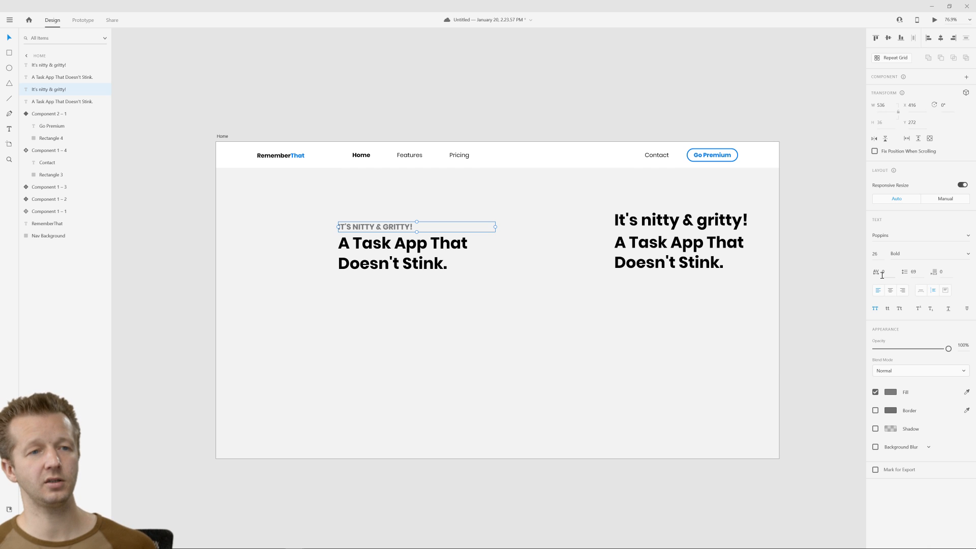
pyautogui.moveTo(887, 276); pyautogui.dragTo(897, 203)
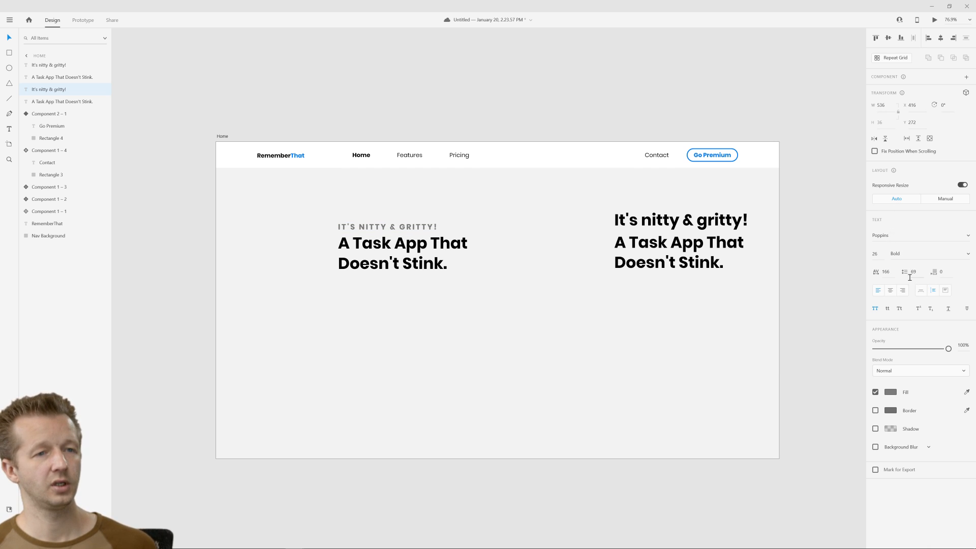
# Reduce the uppercase tagline's font size to 21.
pyautogui.click(874, 253)
pyautogui.press('Down')
pyautogui.press('Down')
pyautogui.press('Down')
pyautogui.press('Down')
pyautogui.press('Down')
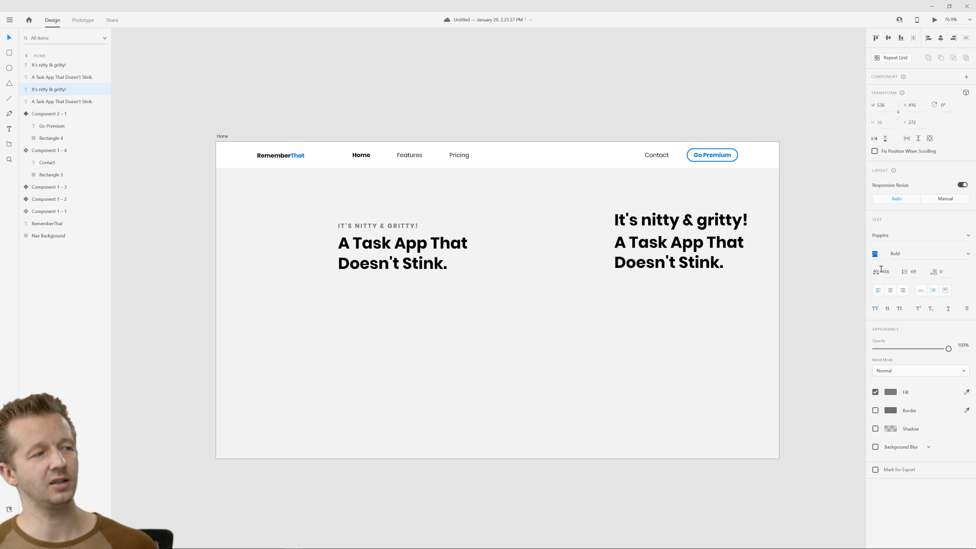
pyautogui.press('Return')
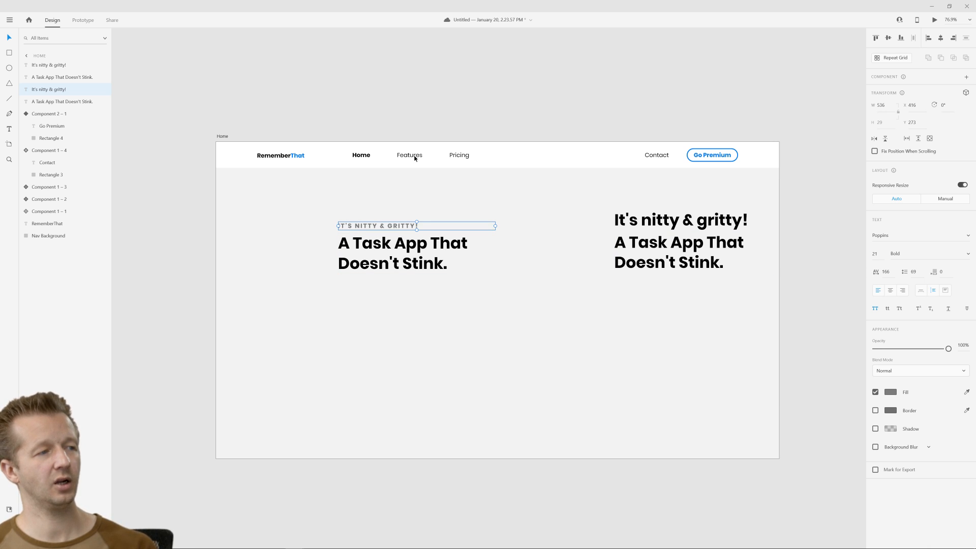
# Move the uppercase tagline down to Y 278, closer to the headline.
pyautogui.press('Down')
pyautogui.press('Down')
pyautogui.press('Down')
pyautogui.press('Down')
pyautogui.press('Down')
pyautogui.press('Down')
pyautogui.click(435, 70)
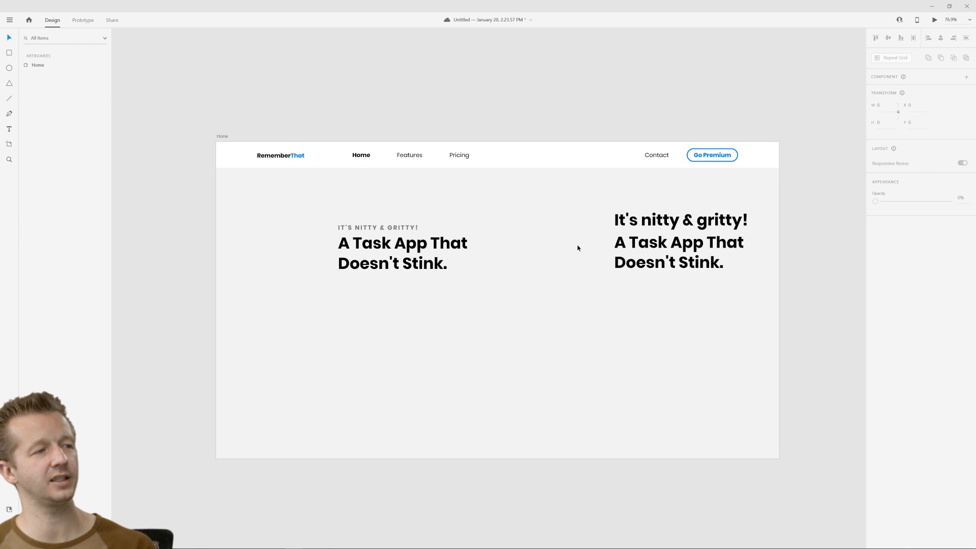
# Compare the hierarchy of the restyled tagline and headline with the same-size, same-color copies beside them.
pyautogui.click(369, 228)
pyautogui.click(372, 249)
pyautogui.click(549, 305)
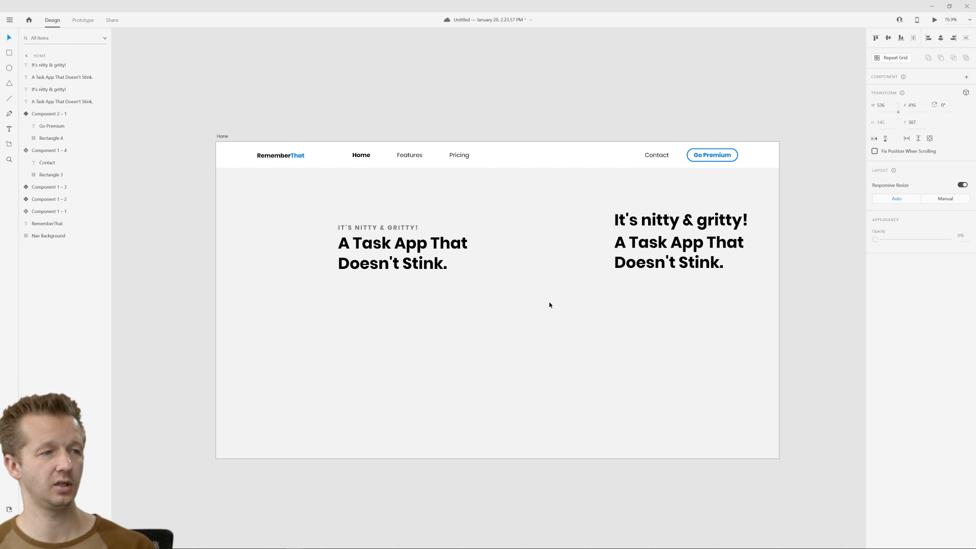
pyautogui.click(648, 257)
pyautogui.click(640, 386)
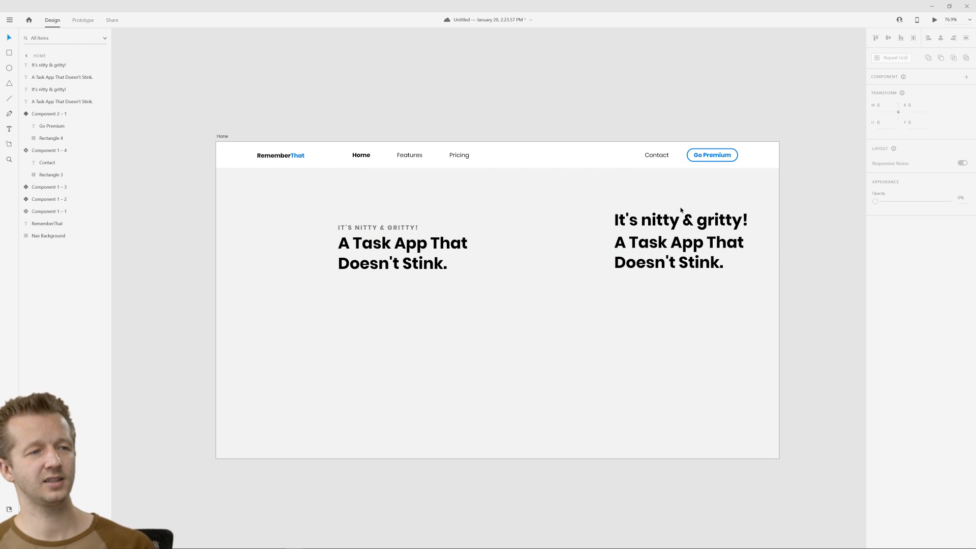
pyautogui.click(681, 222)
pyautogui.click(673, 256)
pyautogui.click(686, 219)
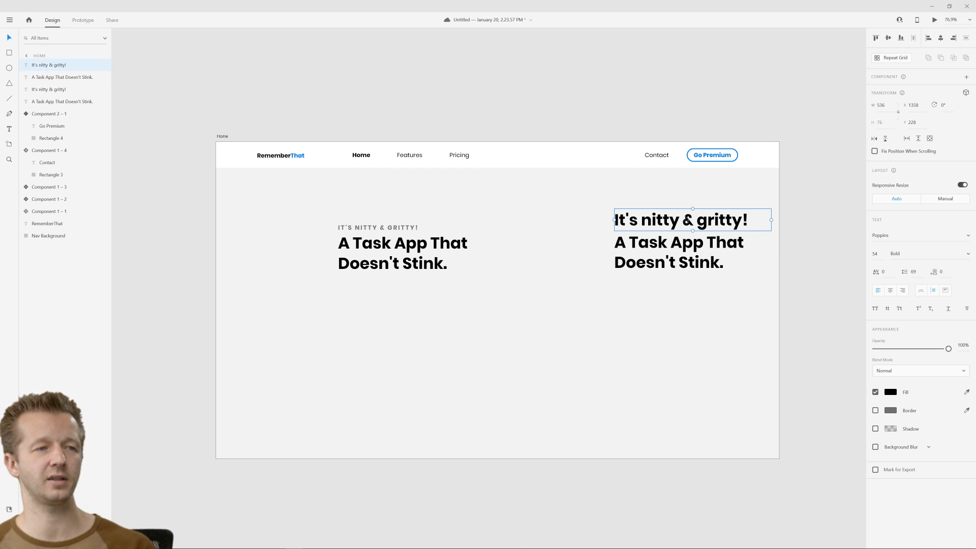
pyautogui.click(696, 257)
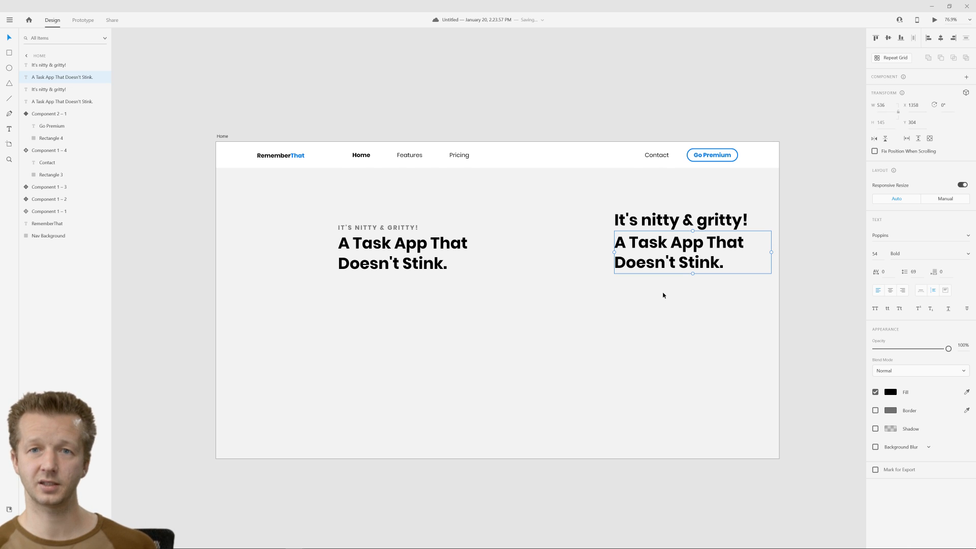
pyautogui.click(406, 272)
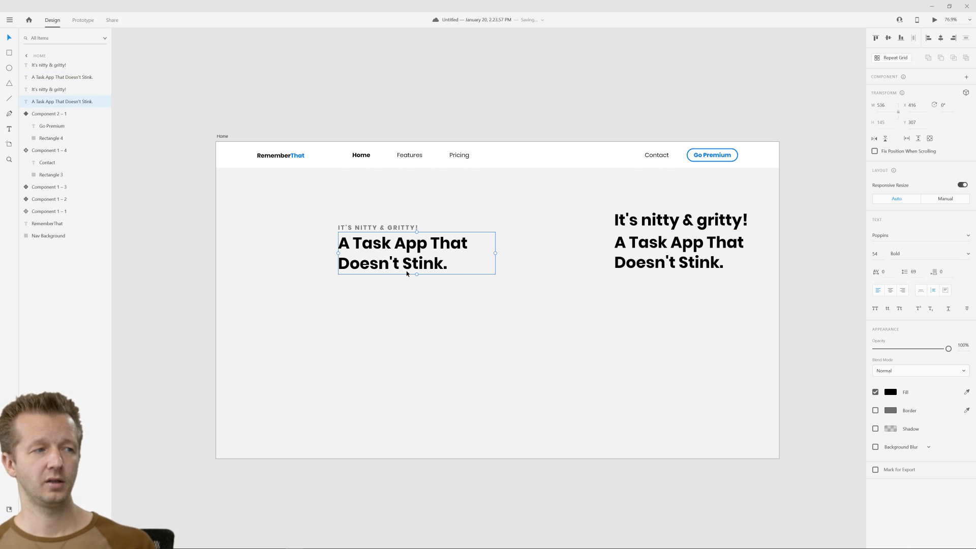
pyautogui.doubleClick(391, 260)
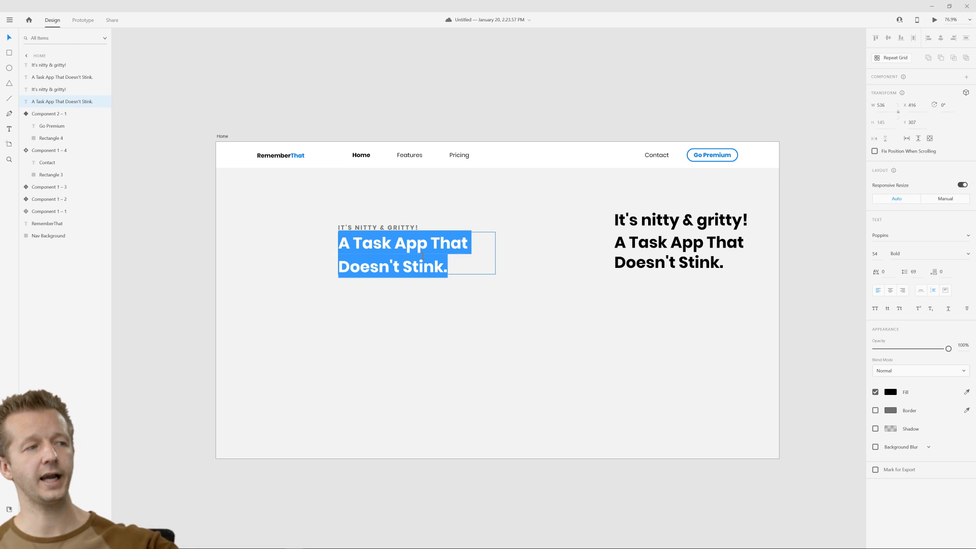
pyautogui.click(445, 261)
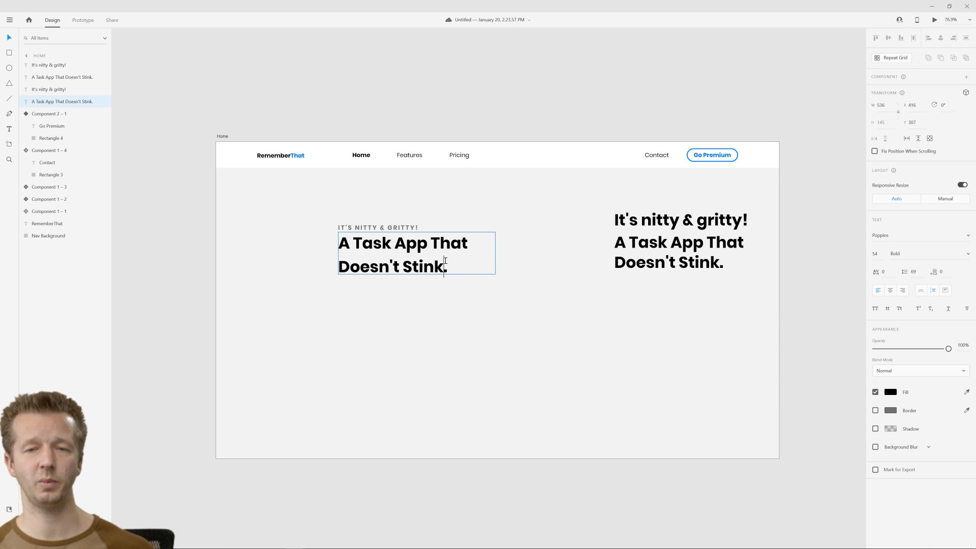
pyautogui.press('Escape')
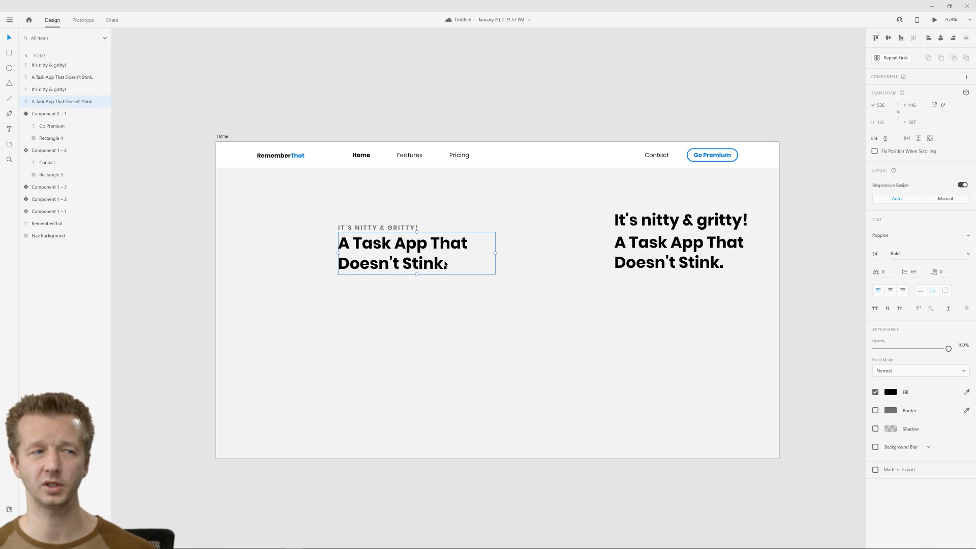
pyautogui.click(397, 228)
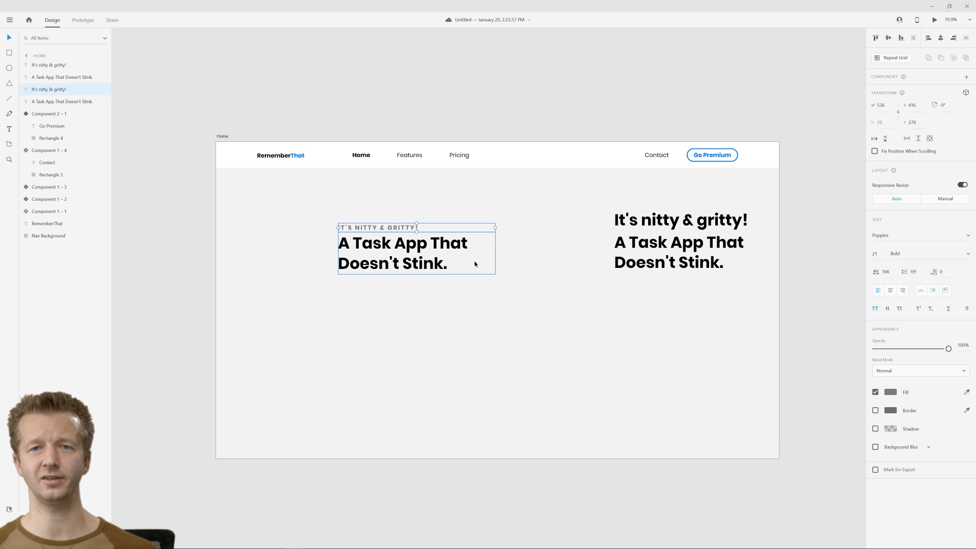
pyautogui.click(514, 371)
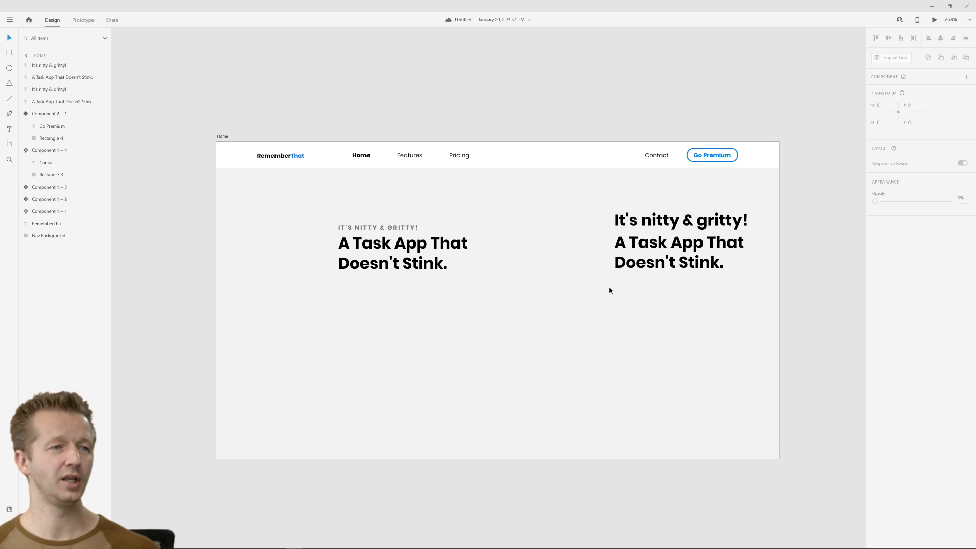
# Delete the unstyled comparison copies of the headline and the tagline from the Home artboard.
pyautogui.click(671, 252)
pyautogui.press('Delete')
pyautogui.click(656, 221)
pyautogui.press('Delete')
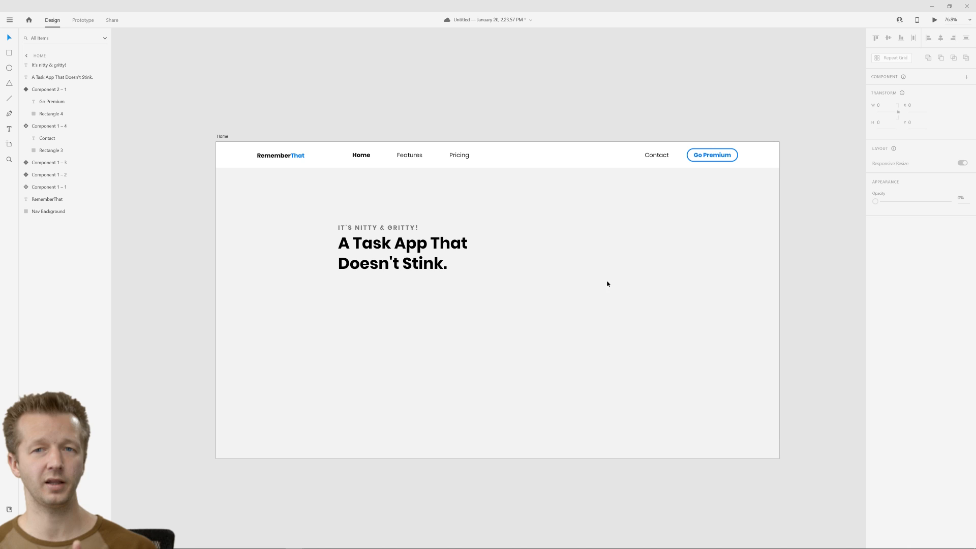
pyautogui.click(388, 248)
pyautogui.click(385, 228)
pyautogui.click(389, 248)
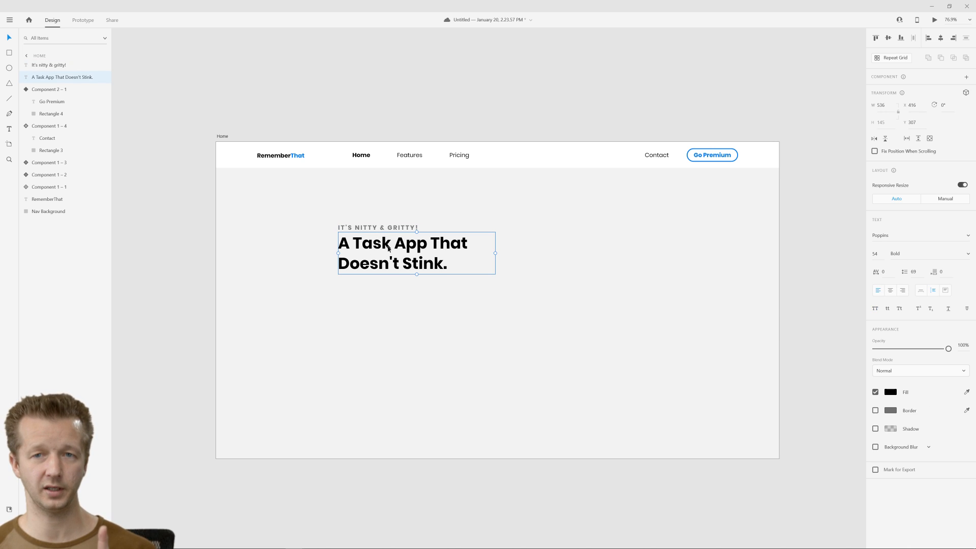
# Try placing the uppercase tagline farther above the headline, and undo the move.
pyautogui.click(388, 229)
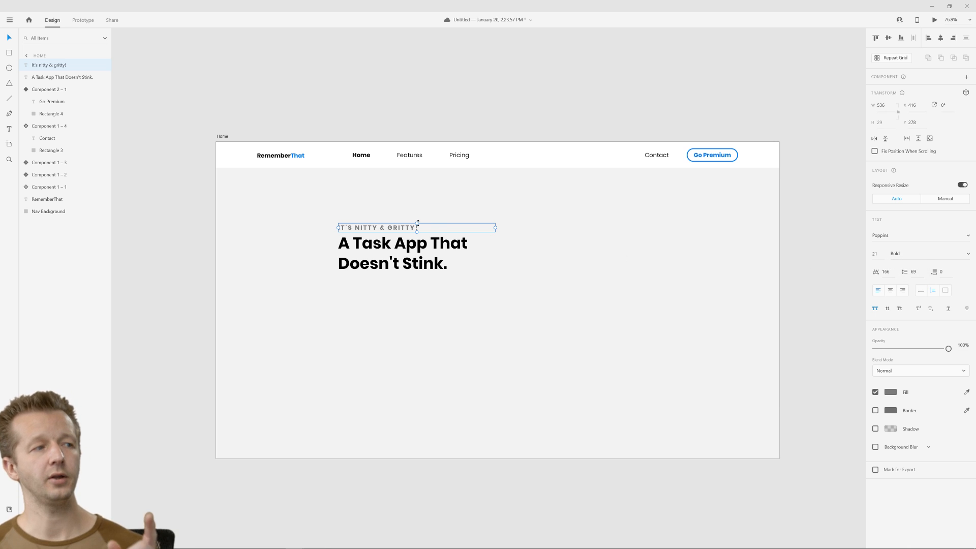
pyautogui.moveTo(394, 227); pyautogui.dragTo(395, 204)
pyautogui.click(389, 230)
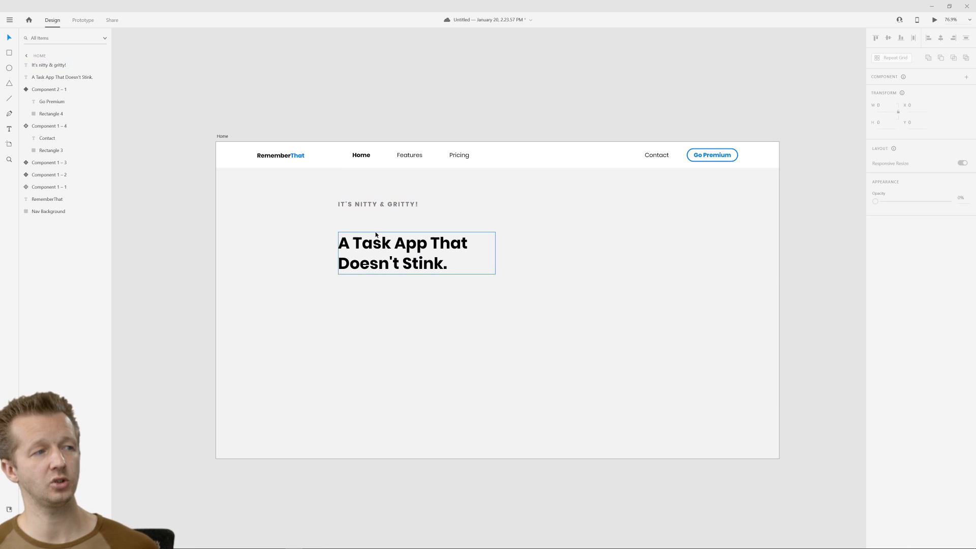
pyautogui.hotkey('ctrl', 'z')
pyautogui.click(258, 230)
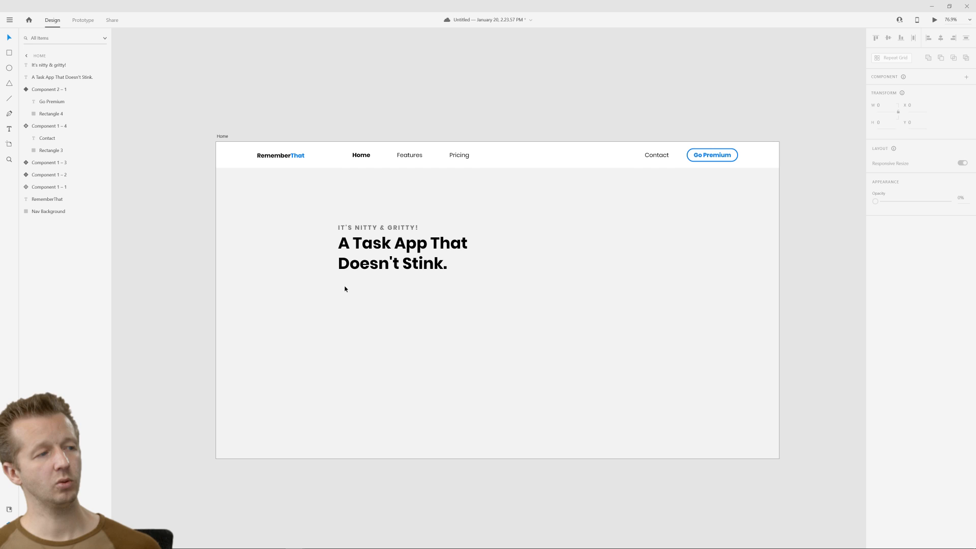
pyautogui.moveTo(362, 307); pyautogui.dragTo(497, 306)
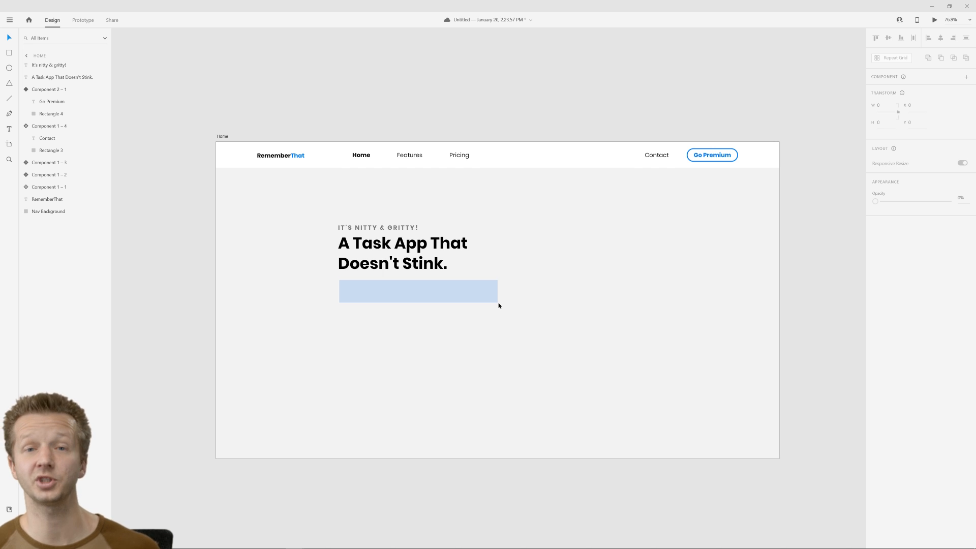
pyautogui.moveTo(498, 302); pyautogui.dragTo(505, 311)
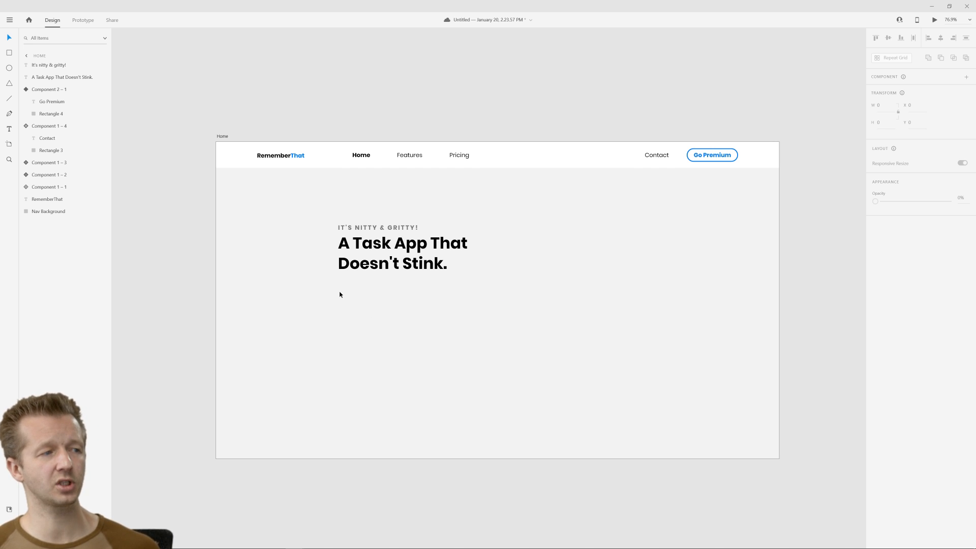
pyautogui.moveTo(340, 295); pyautogui.dragTo(443, 323)
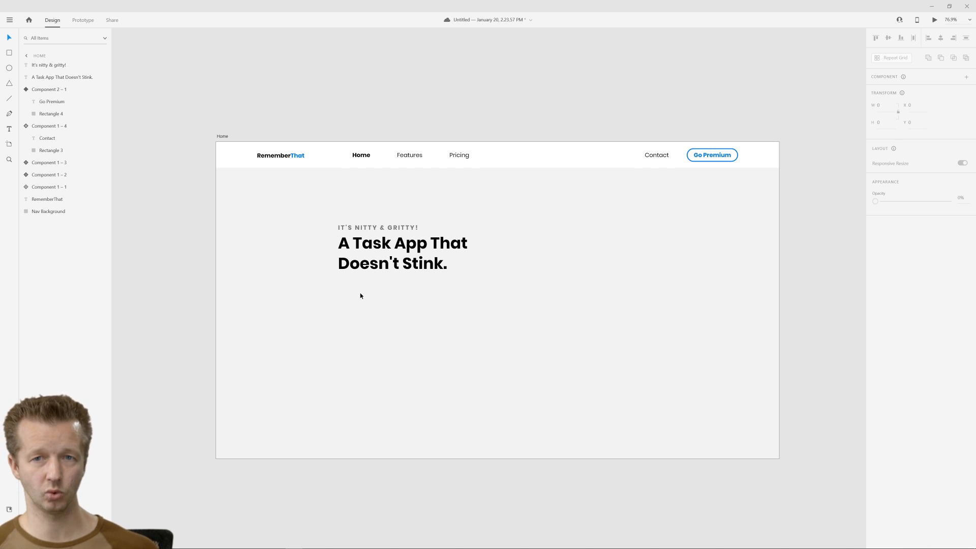
# Draw a pill-shaped button about 351 by 72 beneath the headline, with no border and the saved blue #007AF3 fill.
pyautogui.click(9, 53)
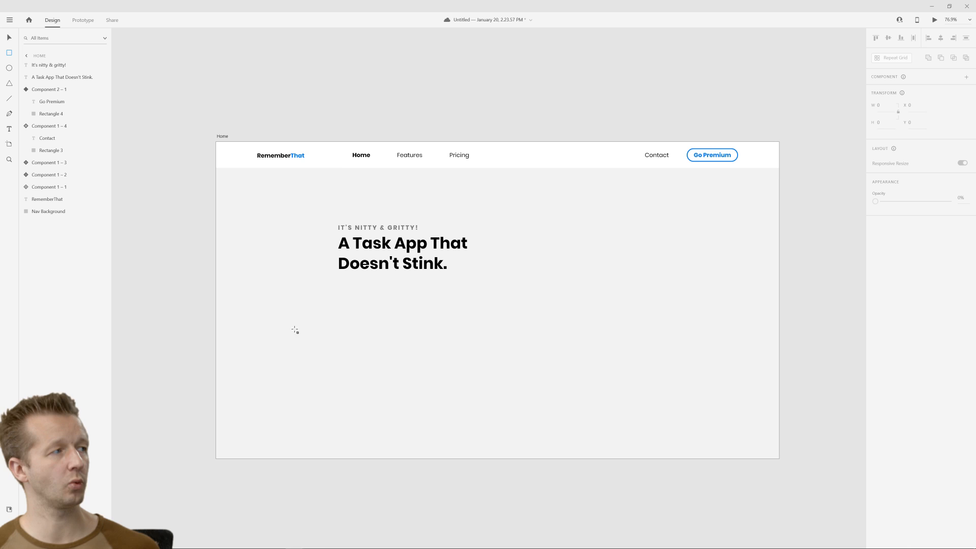
pyautogui.moveTo(338, 288)
pyautogui.mouseDown()
pyautogui.moveTo(442, 314)
pyautogui.moveTo(430, 300)
pyautogui.mouseUp()
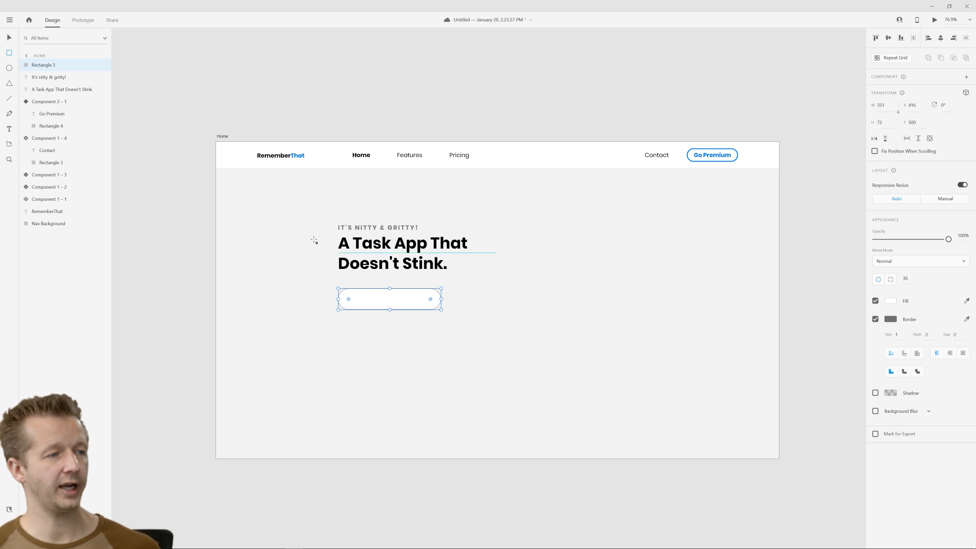
pyautogui.click(875, 320)
pyautogui.click(891, 300)
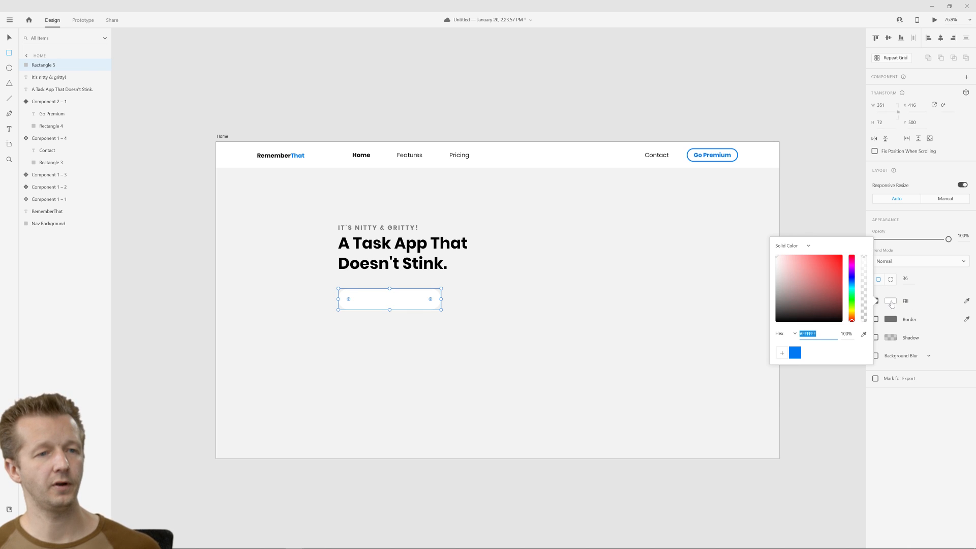
pyautogui.click(795, 353)
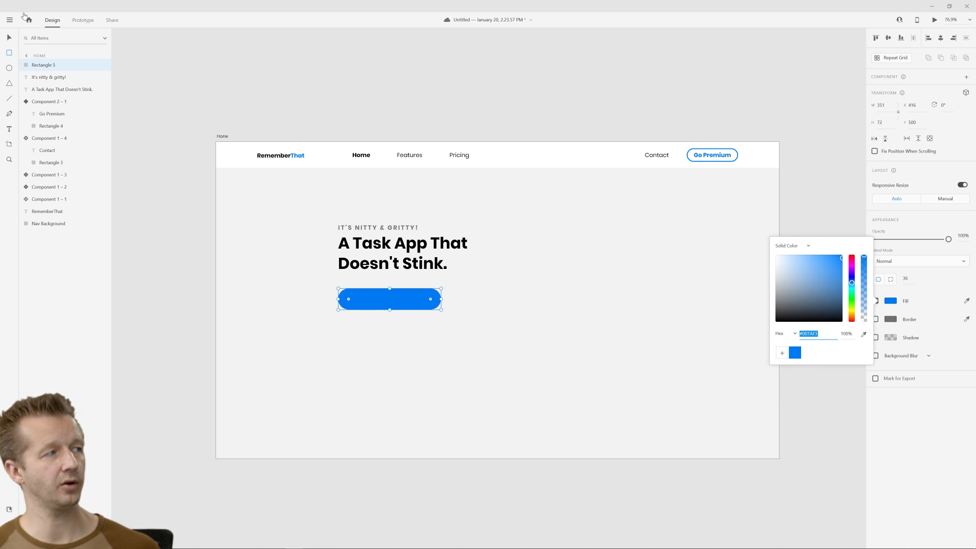
pyautogui.click(9, 40)
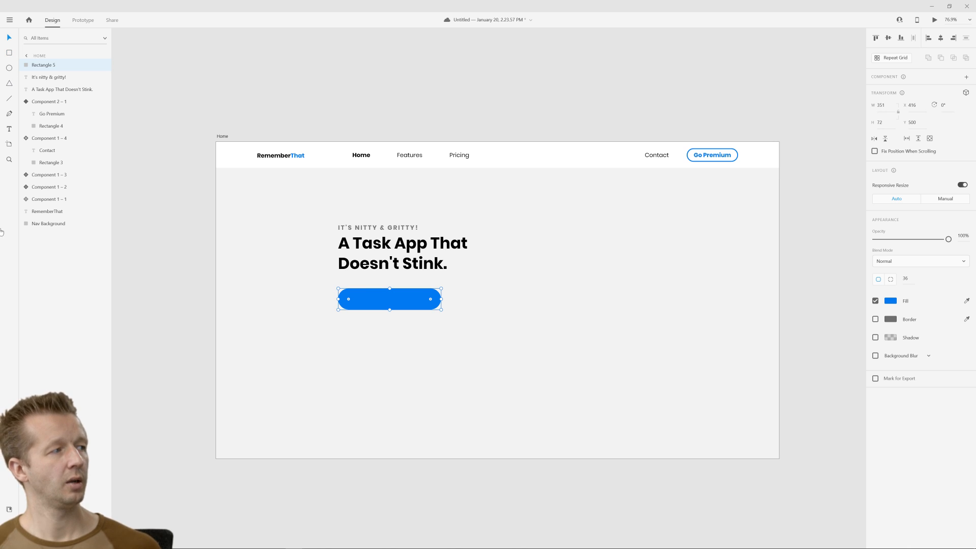
# Add the button's blue #007AF3 to the document's color assets.
pyautogui.click(9, 509)
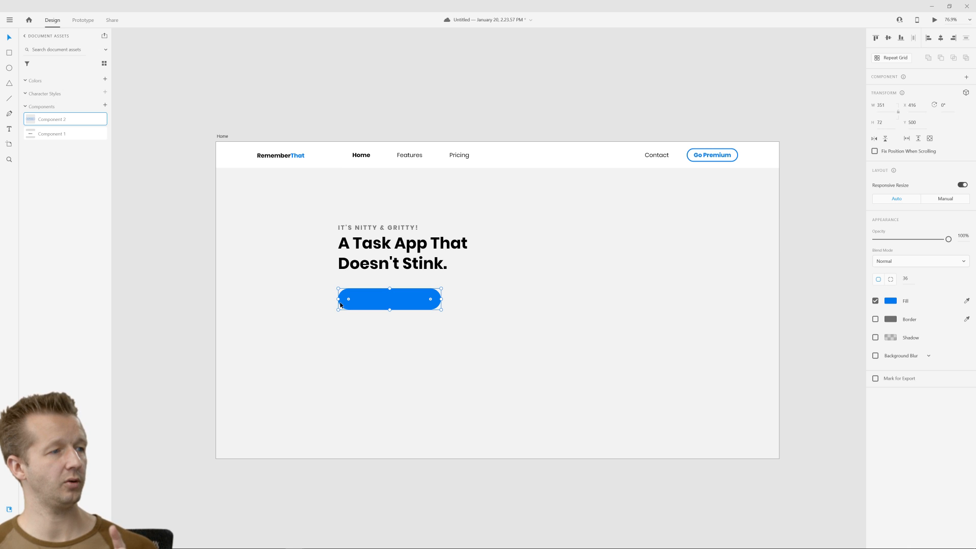
pyautogui.click(382, 293)
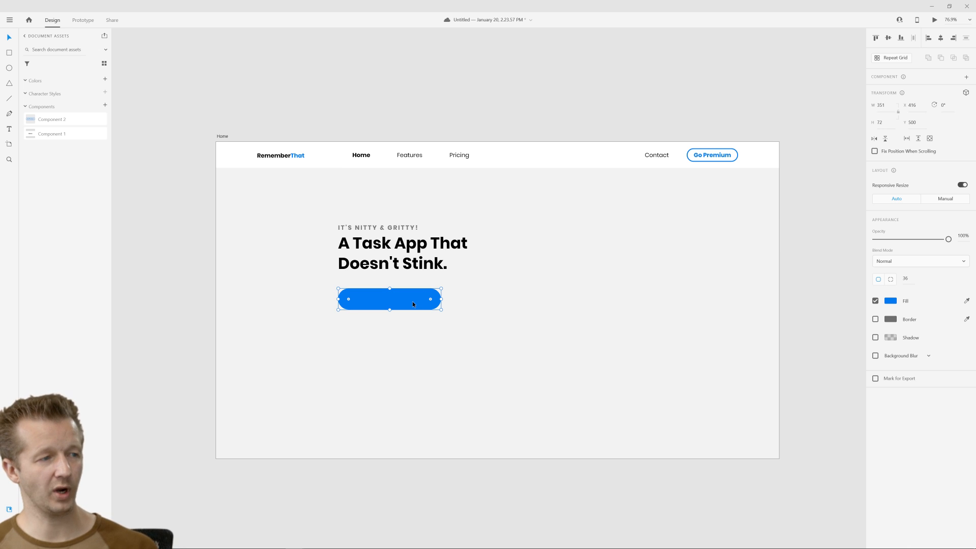
pyautogui.click(105, 80)
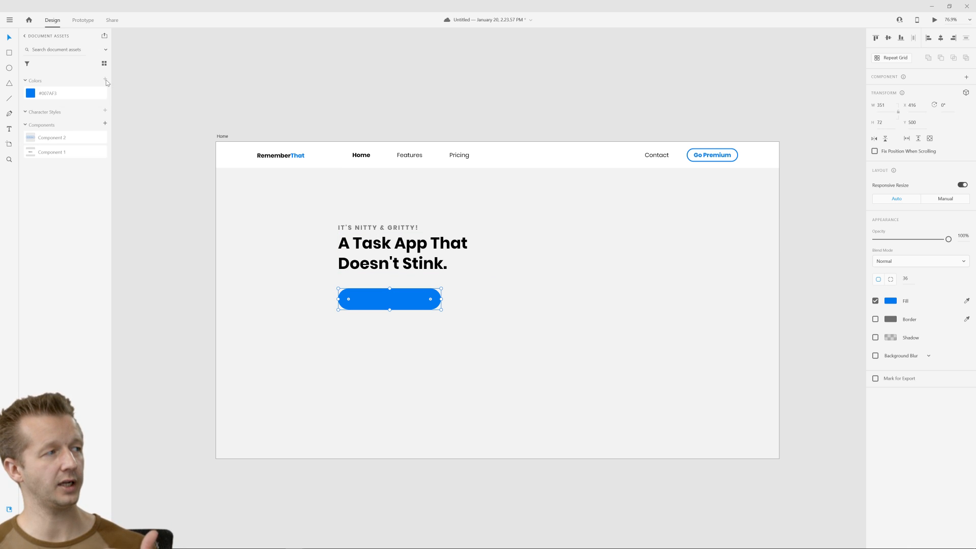
# Highlight on the canvas every element that uses the blue color asset.
pyautogui.rightClick(31, 95)
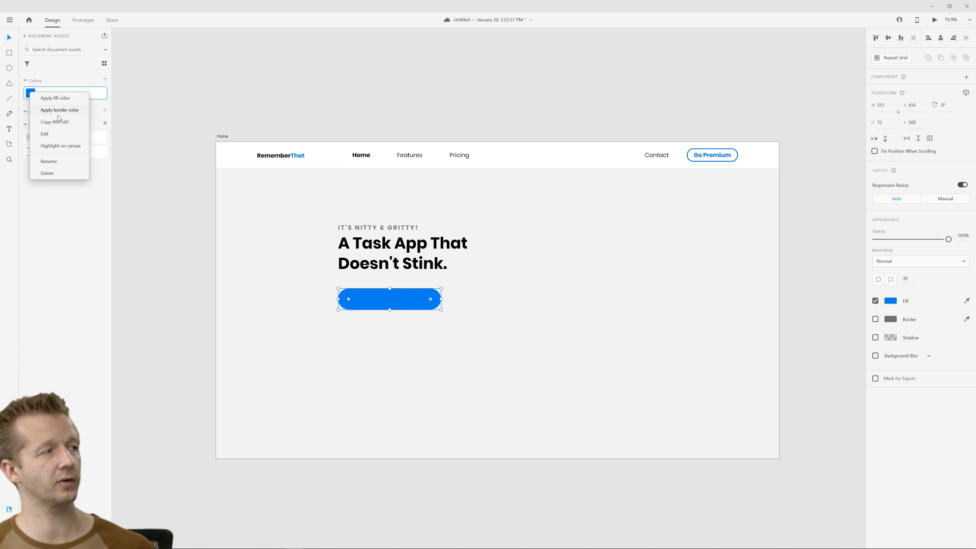
pyautogui.click(60, 146)
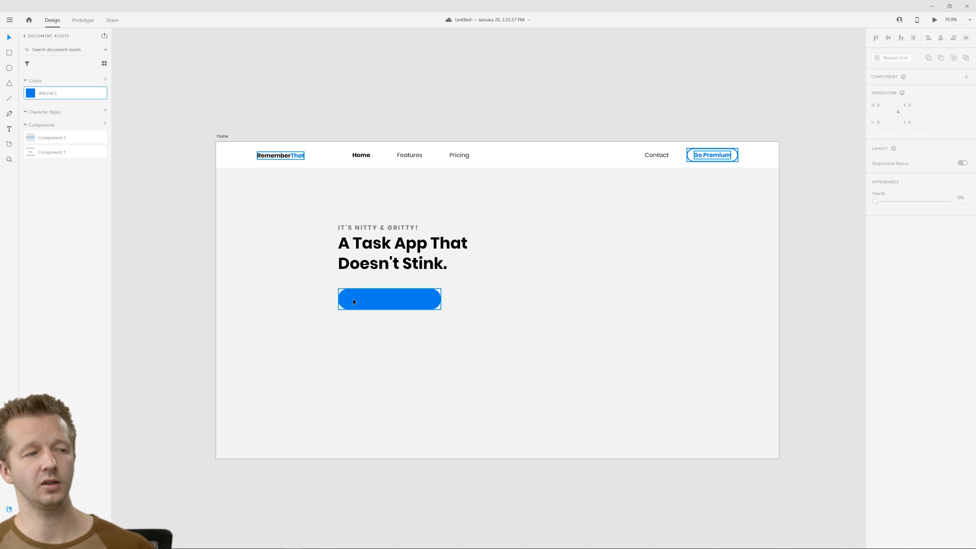
pyautogui.click(372, 307)
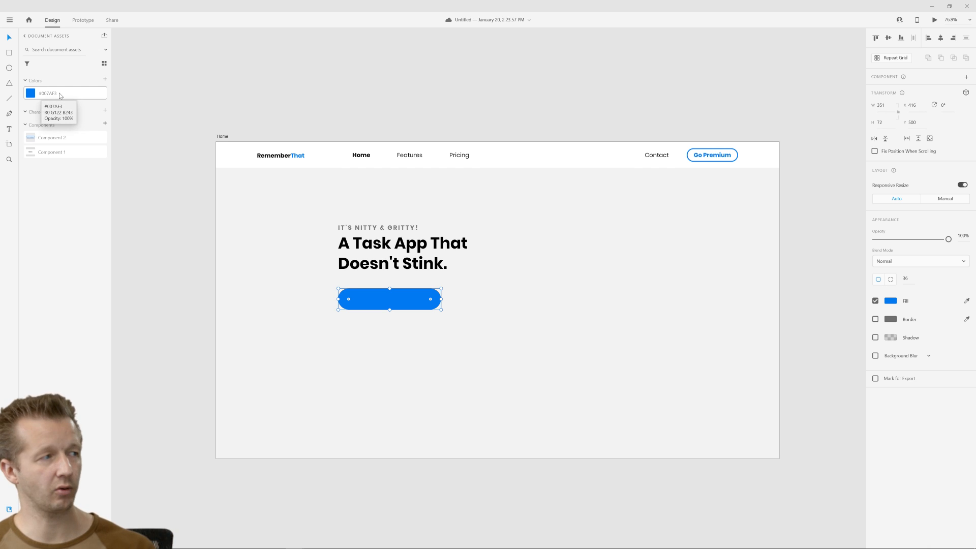
# Try changing the blue color asset to magenta across the design, and undo the change.
pyautogui.rightClick(35, 93)
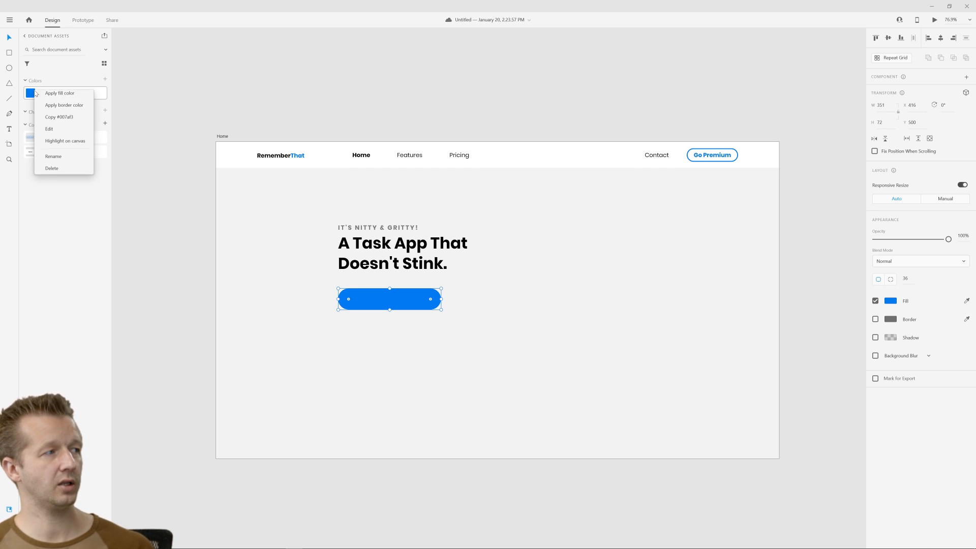
pyautogui.click(56, 133)
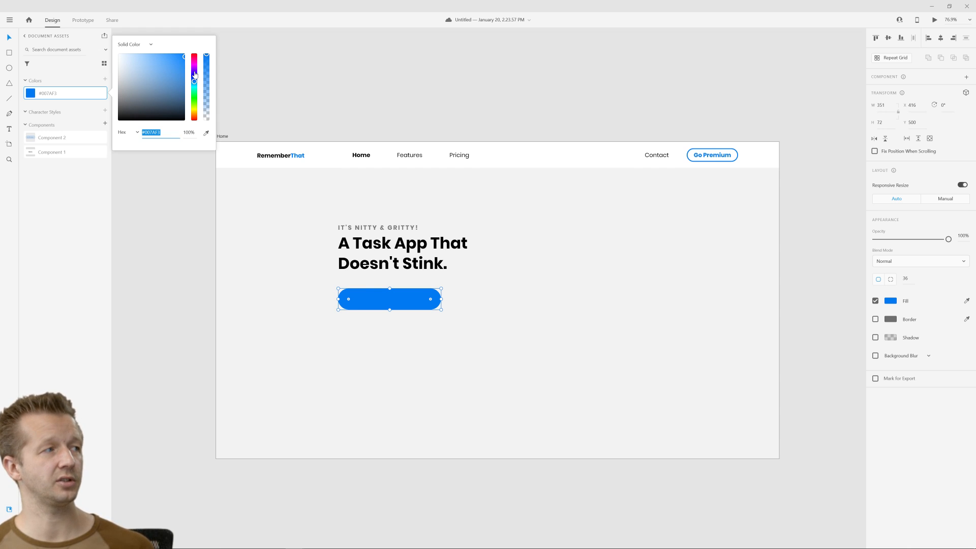
pyautogui.moveTo(195, 75); pyautogui.dragTo(202, 64)
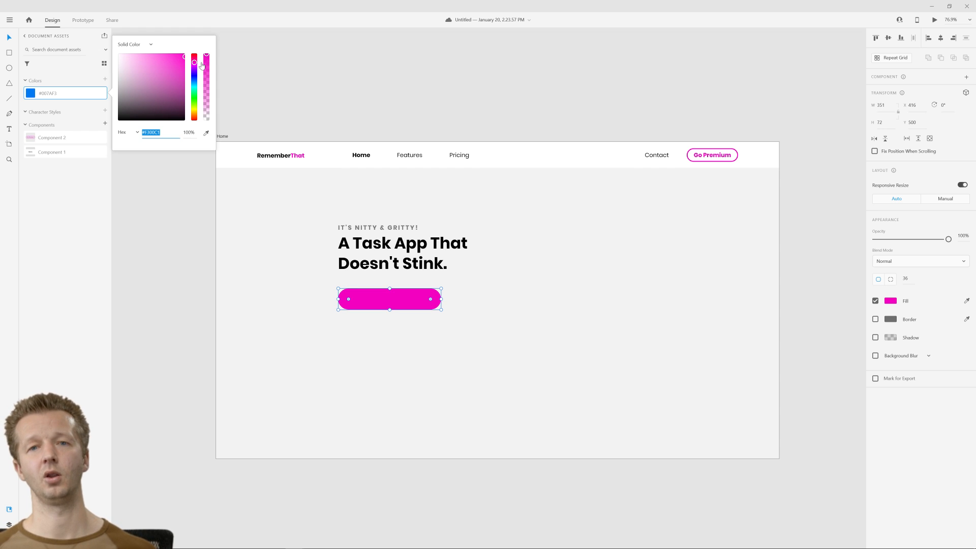
pyautogui.click(93, 248)
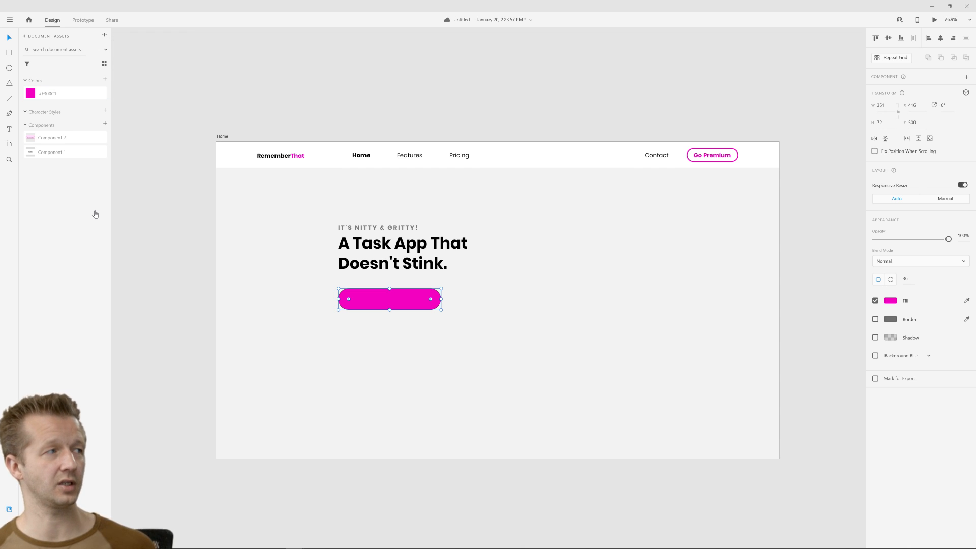
pyautogui.hotkey('ctrl', 'z')
pyautogui.click(164, 155)
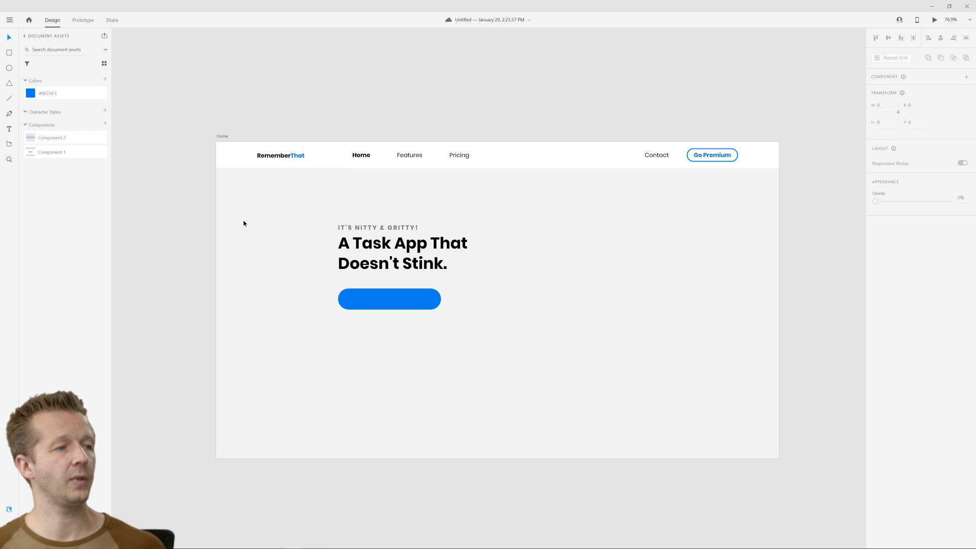
# Add the label "Try for free" on the blue button and fill it with white.
pyautogui.press('t')
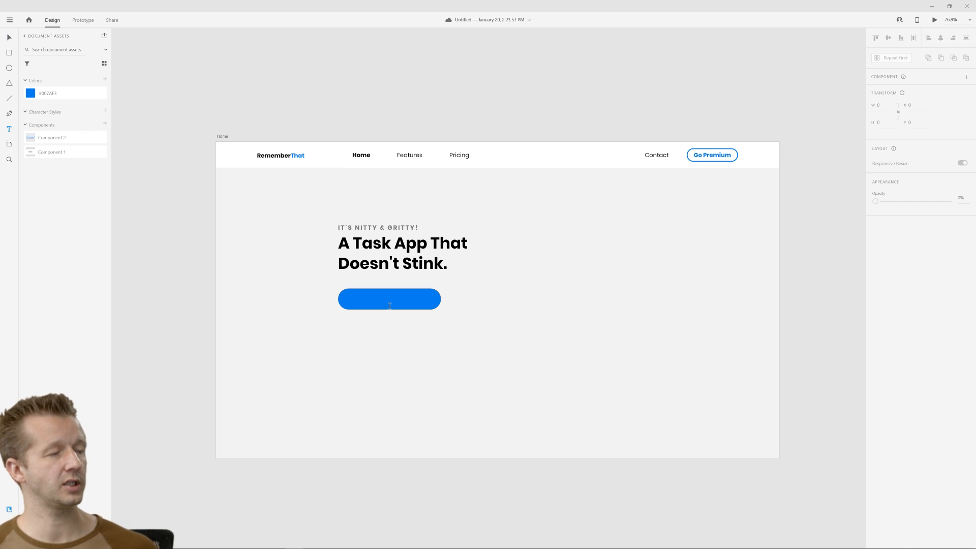
pyautogui.click(355, 299)
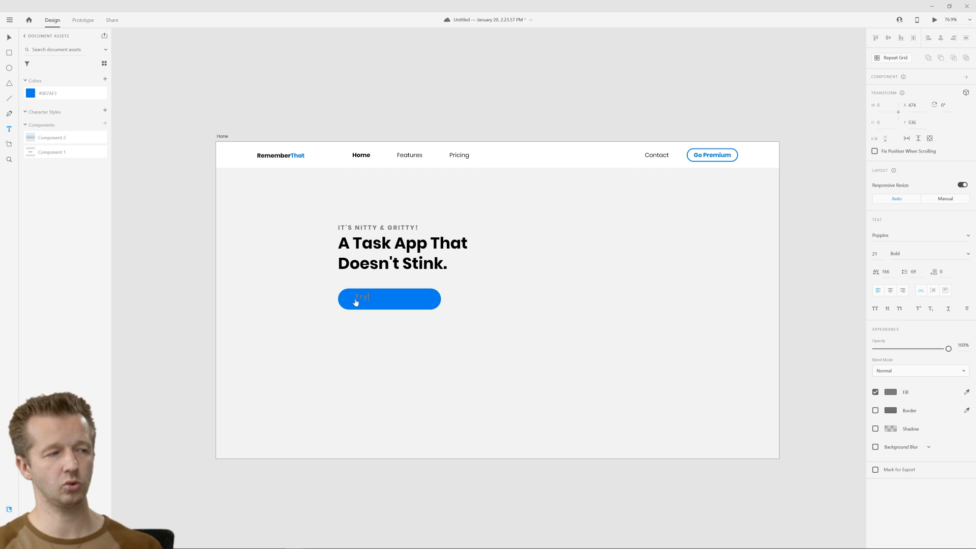
pyautogui.press('Escape')
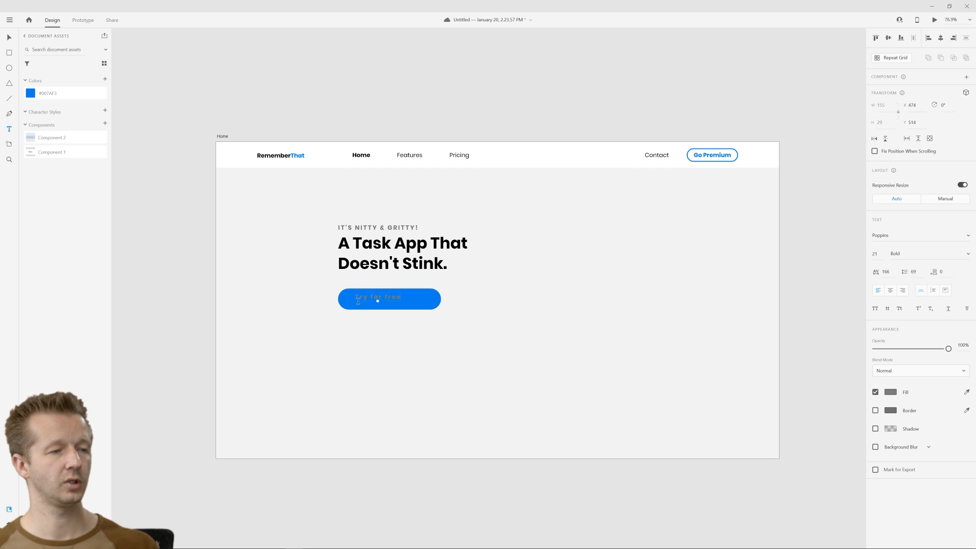
pyautogui.click(889, 393)
pyautogui.moveTo(812, 374); pyautogui.dragTo(669, 257)
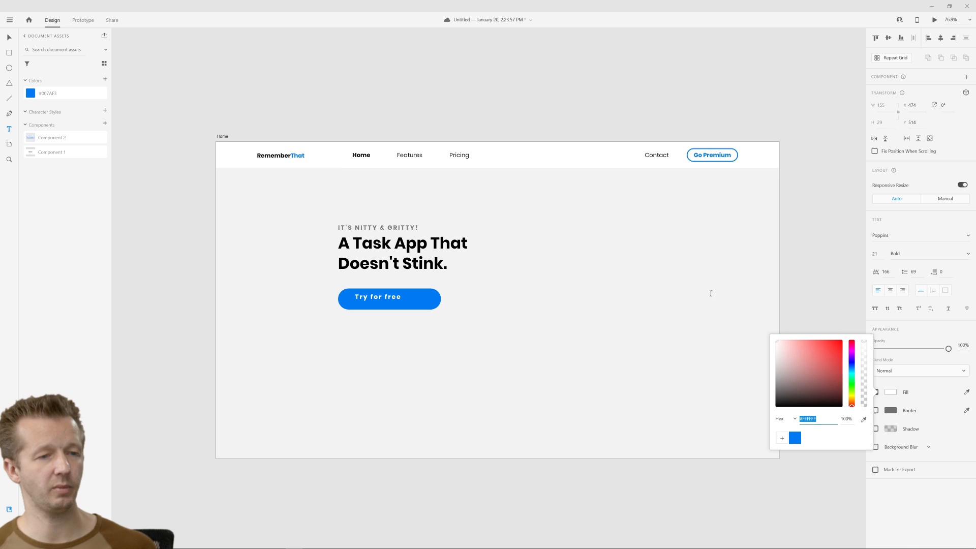
# Set the button label's character spacing to 0 and its font size to 32.
pyautogui.click(886, 272)
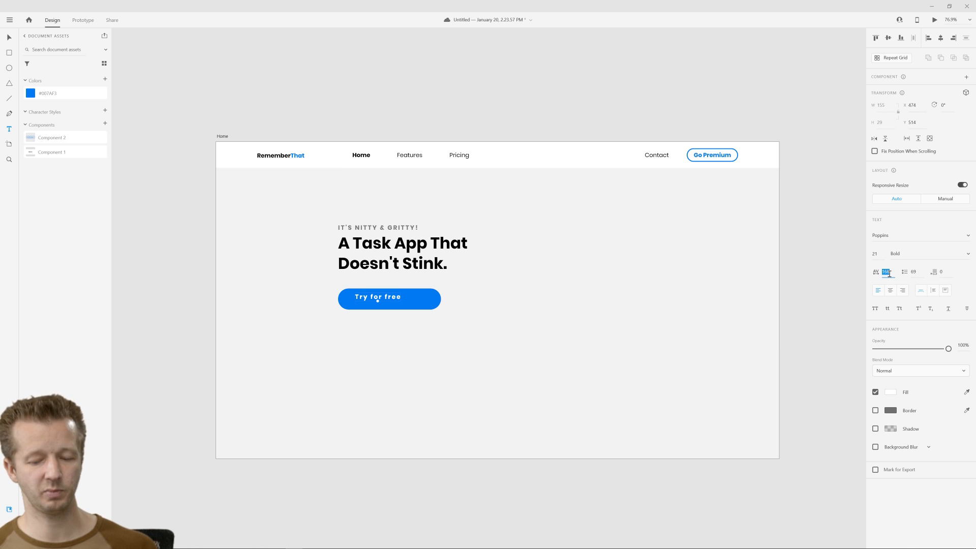
pyautogui.write('0')
pyautogui.press('Return')
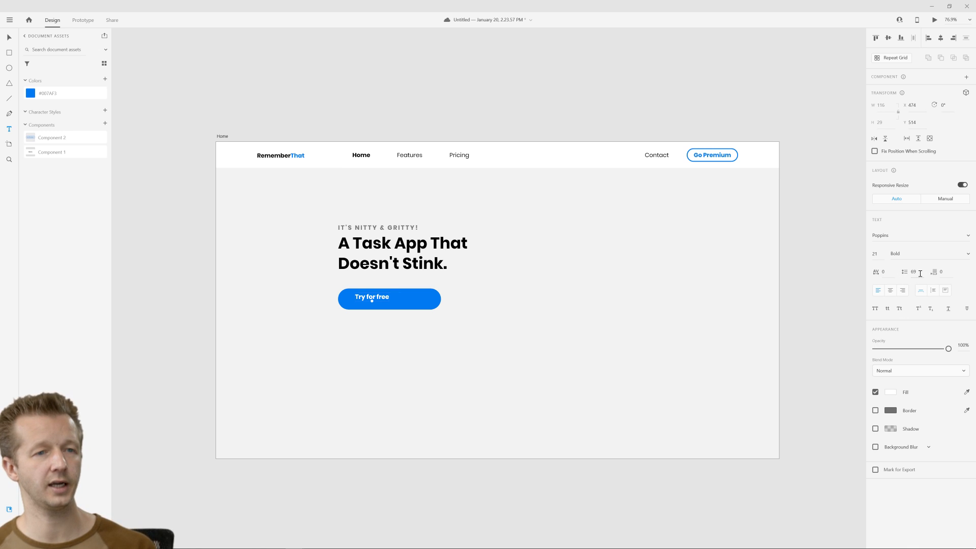
pyautogui.click(880, 254)
pyautogui.write('32')
pyautogui.press('Return')
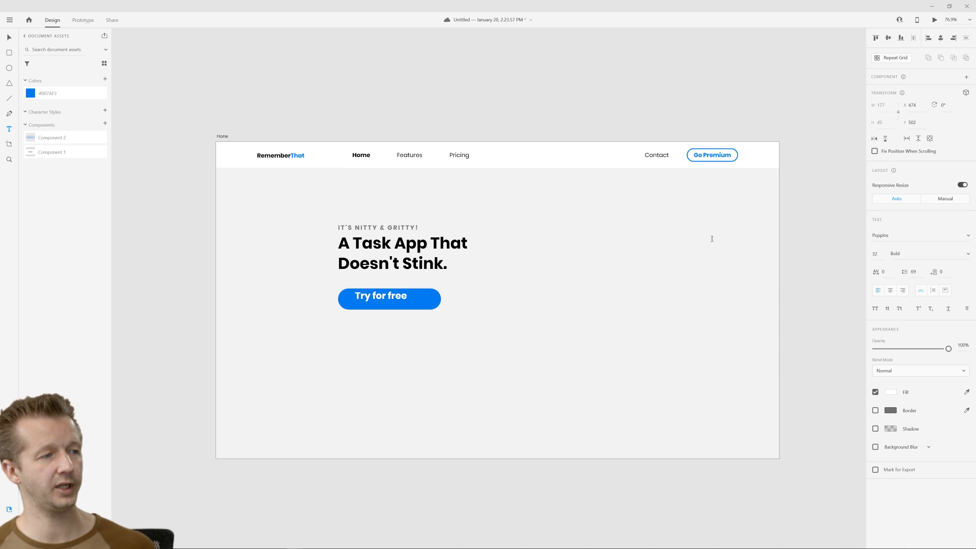
# Center the label vertically near the button's left end and narrow the button to about 245 wide for even padding.
pyautogui.moveTo(379, 300); pyautogui.dragTo(371, 303)
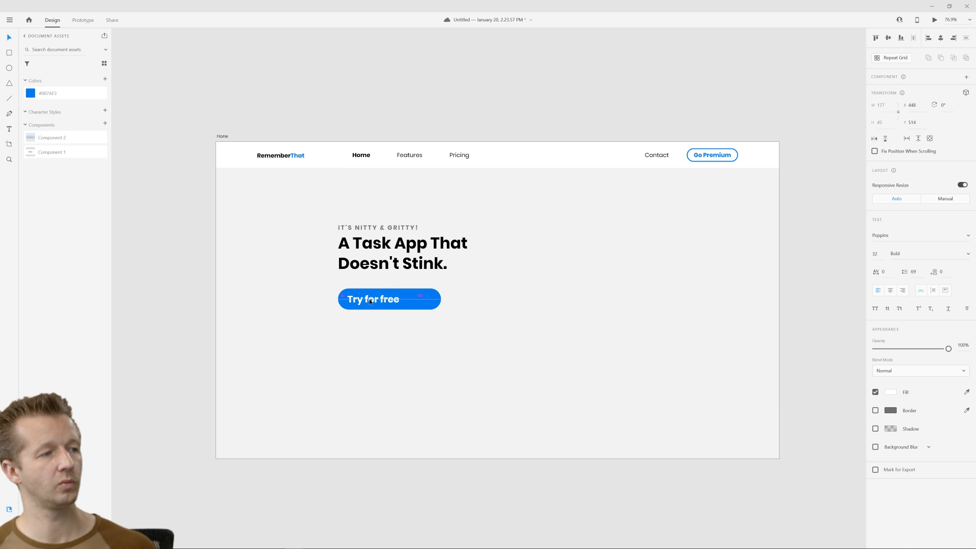
pyautogui.click(439, 303)
pyautogui.moveTo(442, 298); pyautogui.dragTo(409, 301)
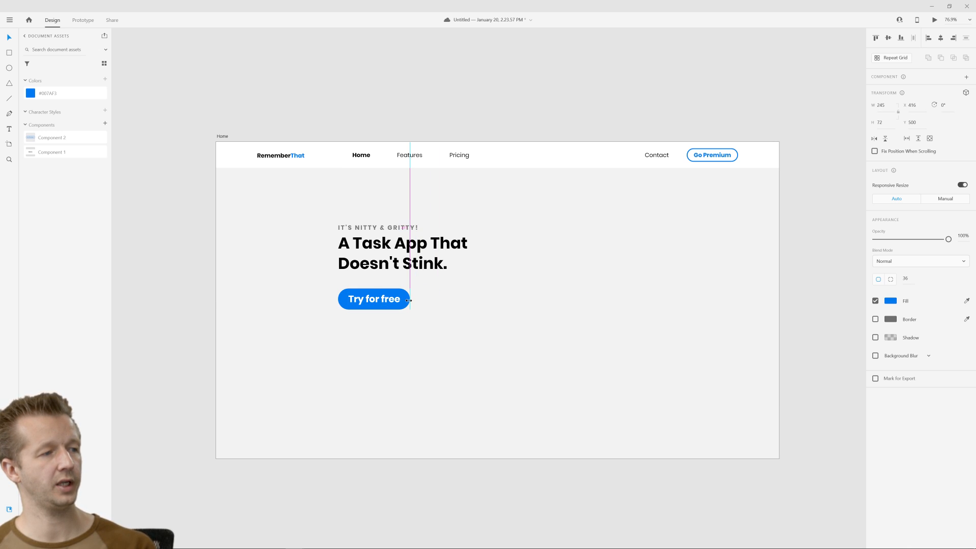
pyautogui.click(478, 331)
pyautogui.click(386, 300)
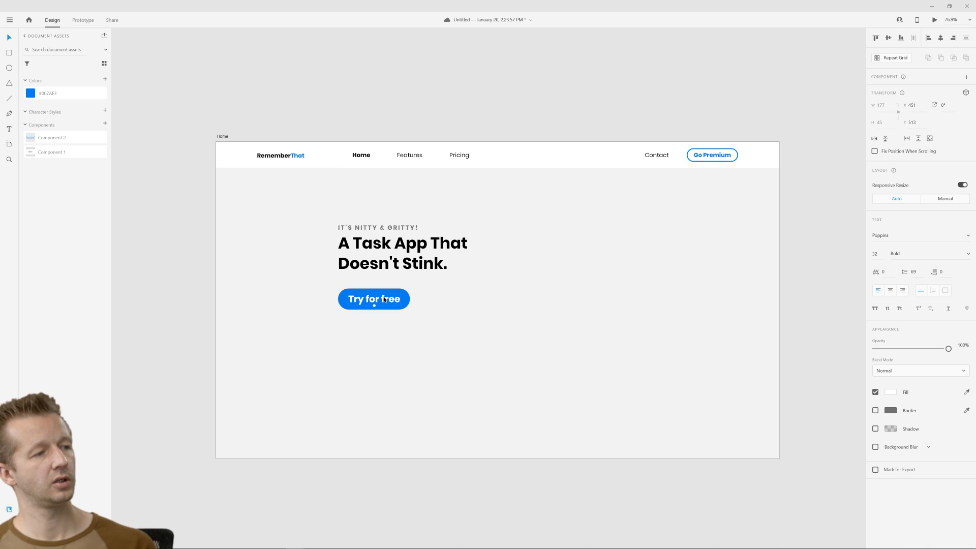
pyautogui.press('Escape')
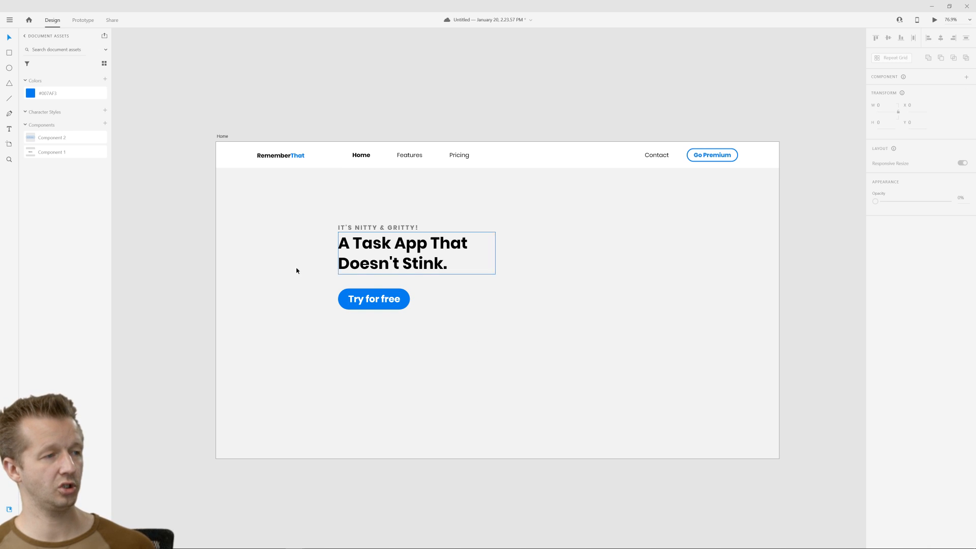
# Turn the "Try for free" label and its blue rounded rectangle into one component.
pyautogui.hotkey('ctrl', 'y')
pyautogui.click(363, 307)
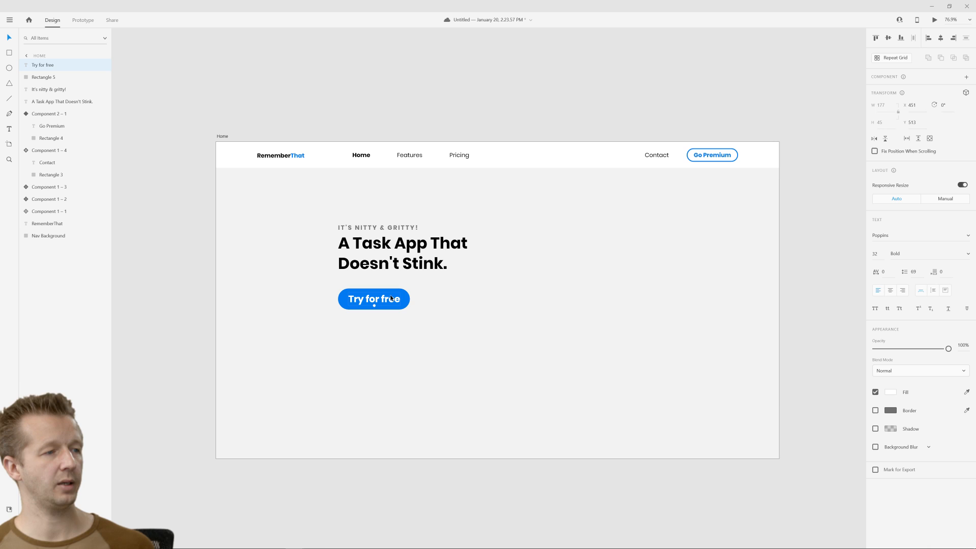
pyautogui.keyDown('shift'); pyautogui.click(402, 293); pyautogui.keyUp('shift')
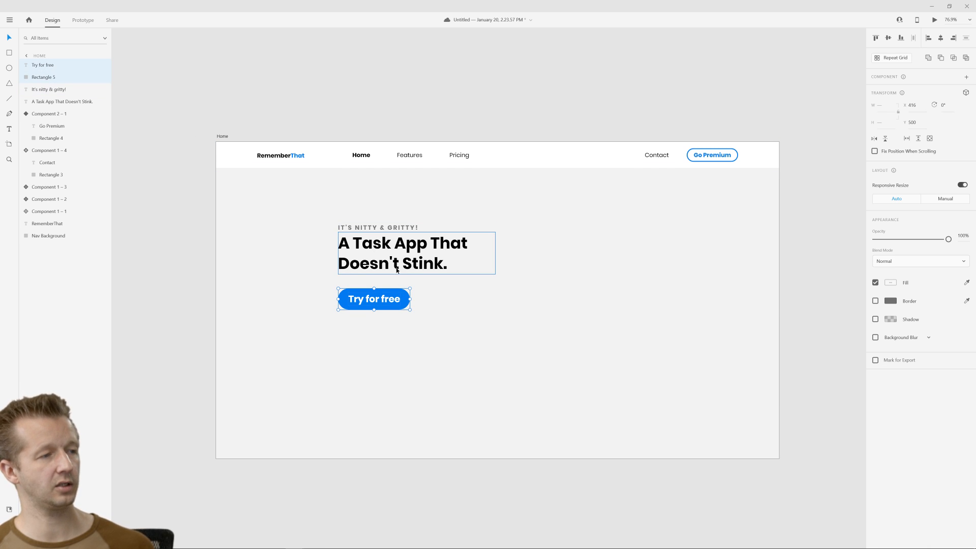
pyautogui.rightClick(395, 300)
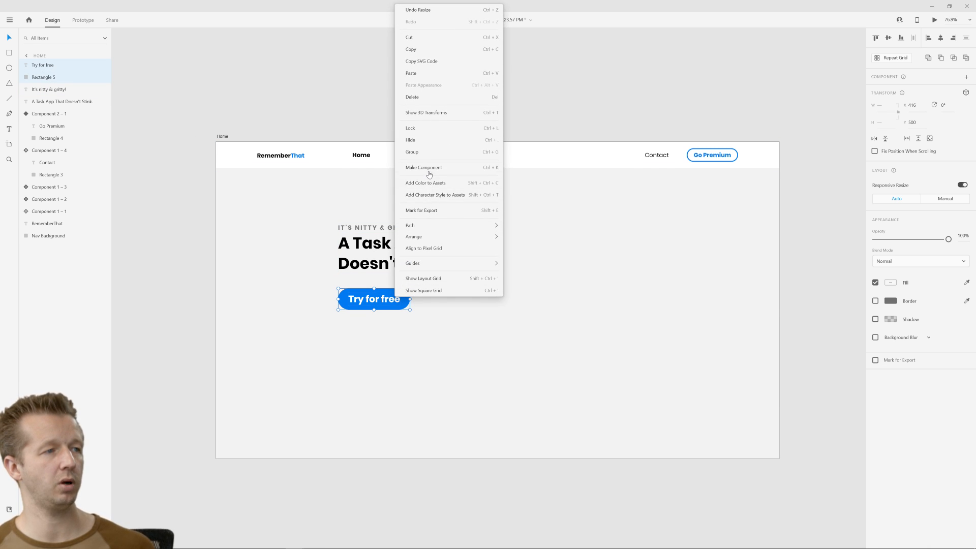
pyautogui.click(426, 196)
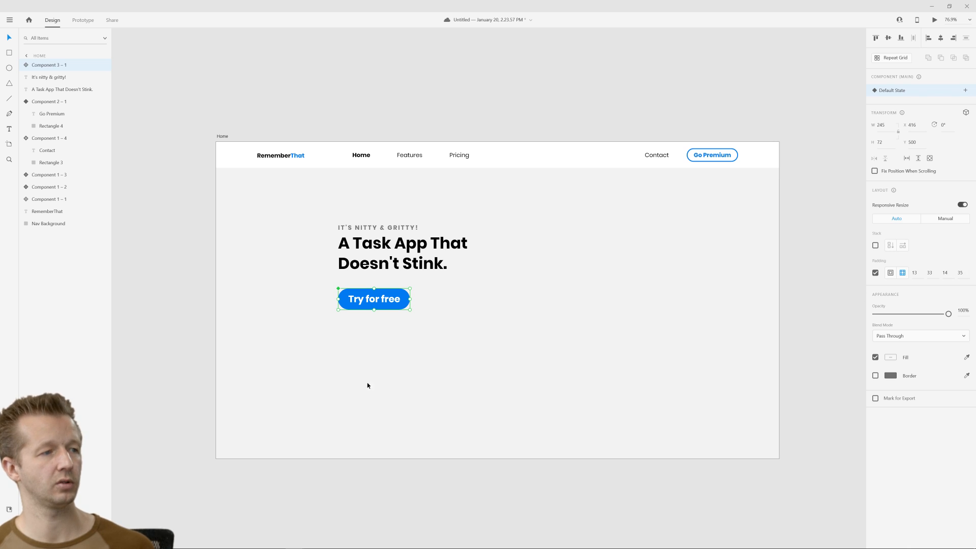
pyautogui.click(386, 342)
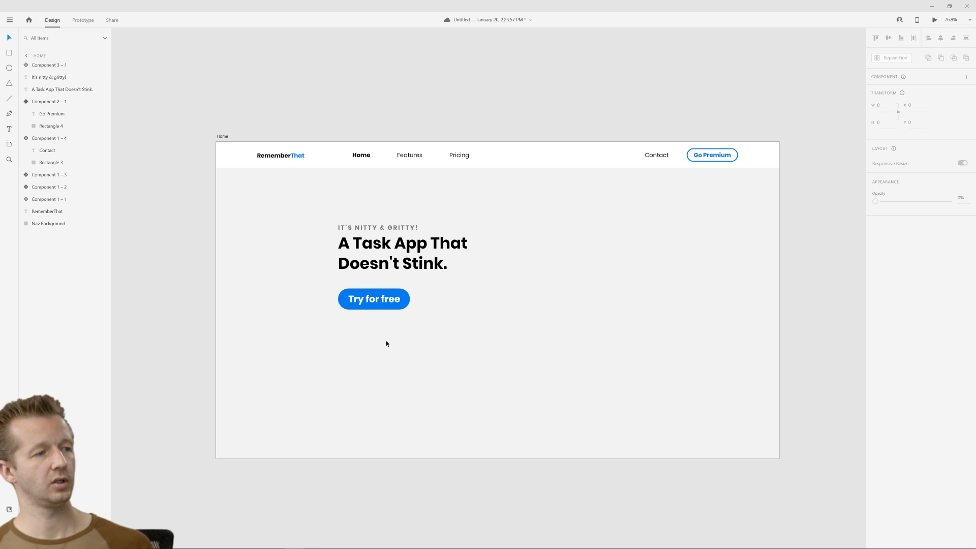
# Try replacing the button component's label with "dfsadfasdfsdf" to test its resizing, and undo the text change.
pyautogui.doubleClick(386, 301)
pyautogui.doubleClick(387, 300)
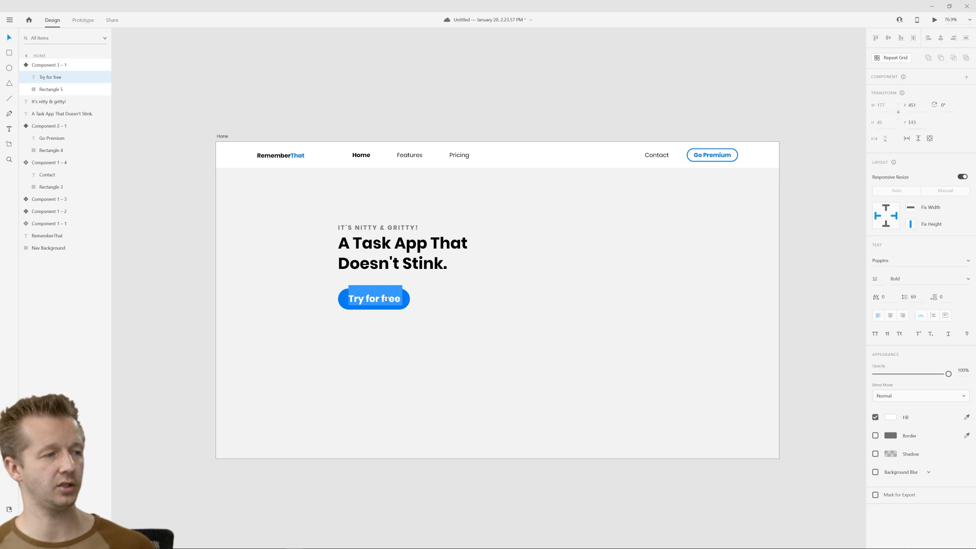
pyautogui.write('dfsadfasdfsdf')
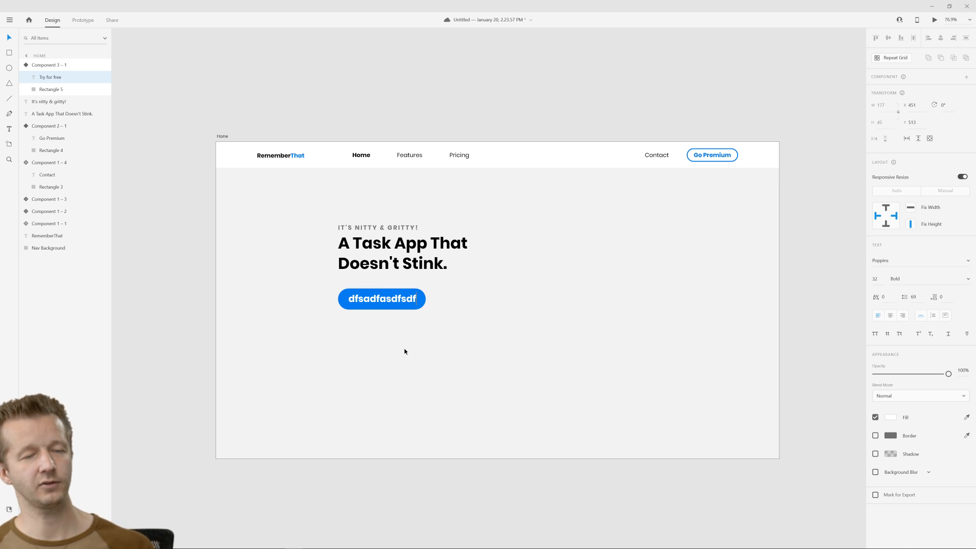
pyautogui.press('Escape')
pyautogui.press('Escape')
pyautogui.hotkey('ctrl', 'z')
pyautogui.click(418, 337)
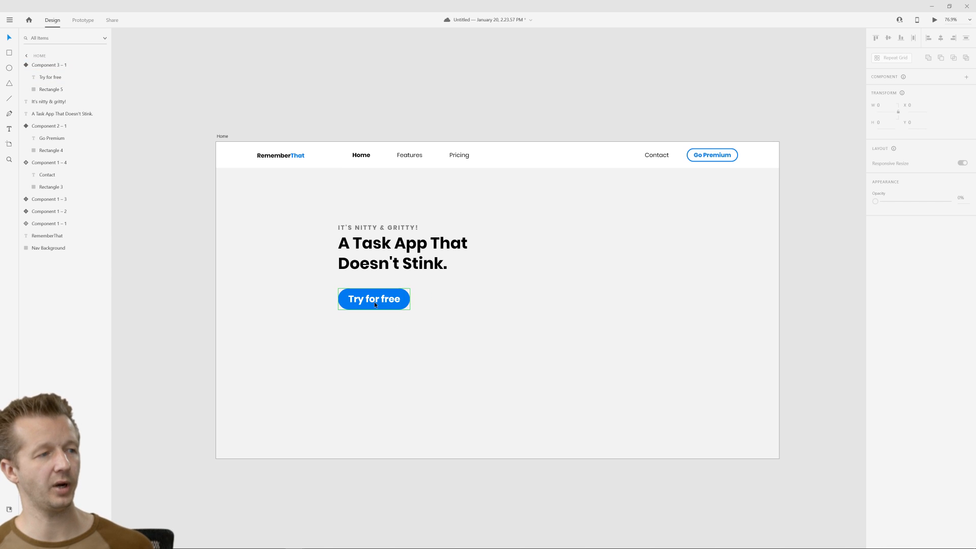
# Save the document.
pyautogui.click(374, 302)
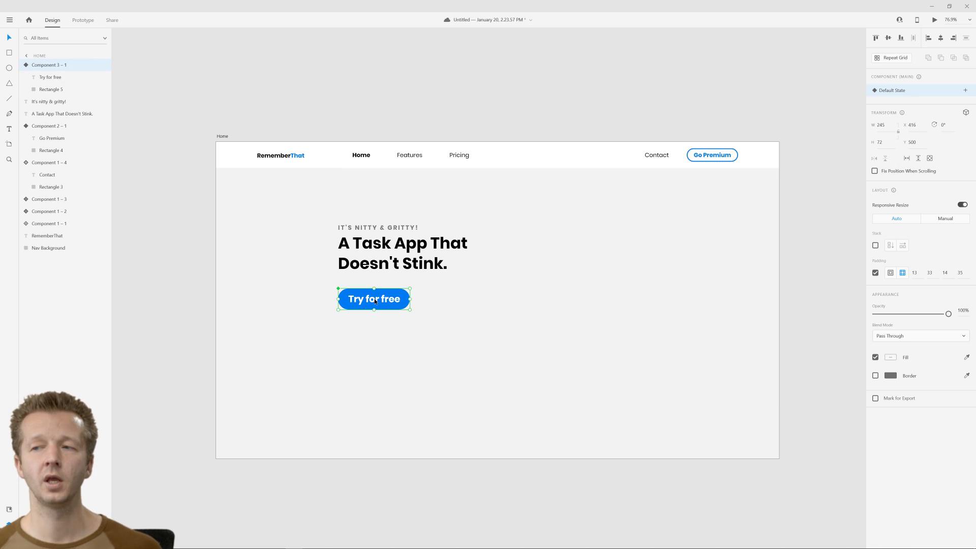
pyautogui.click(391, 355)
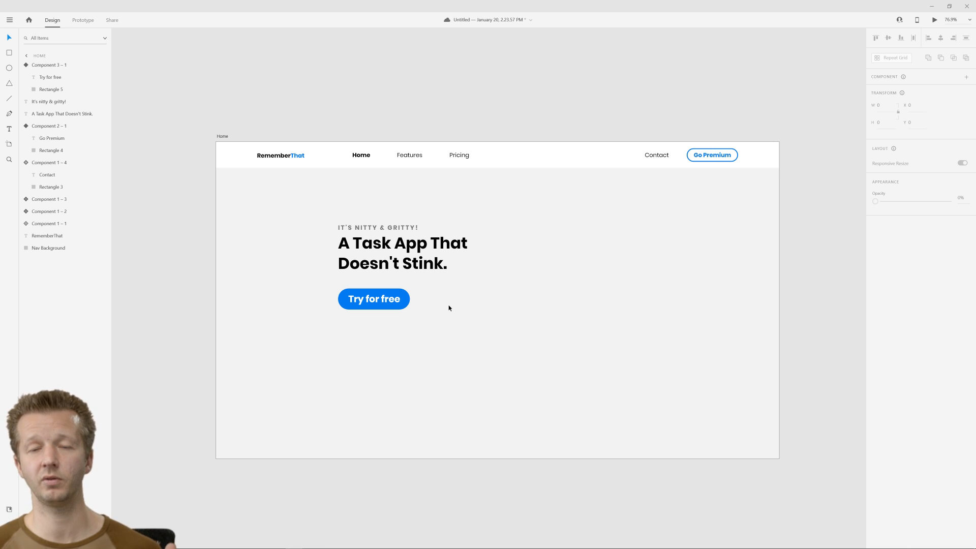
pyautogui.hotkey('ctrl', 's')
# Place a copy of the "Try for free" button component to the right of the original.
pyautogui.click(391, 305)
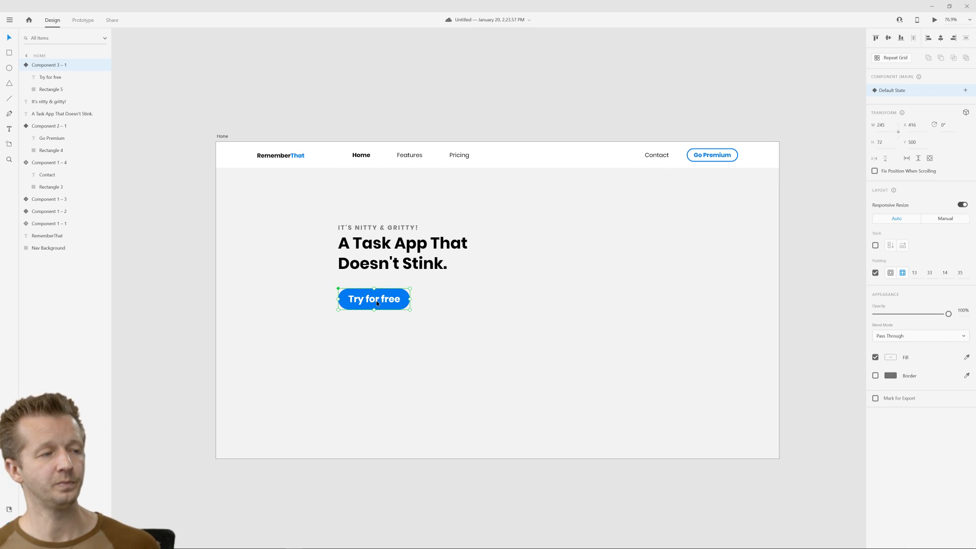
pyautogui.click(325, 338)
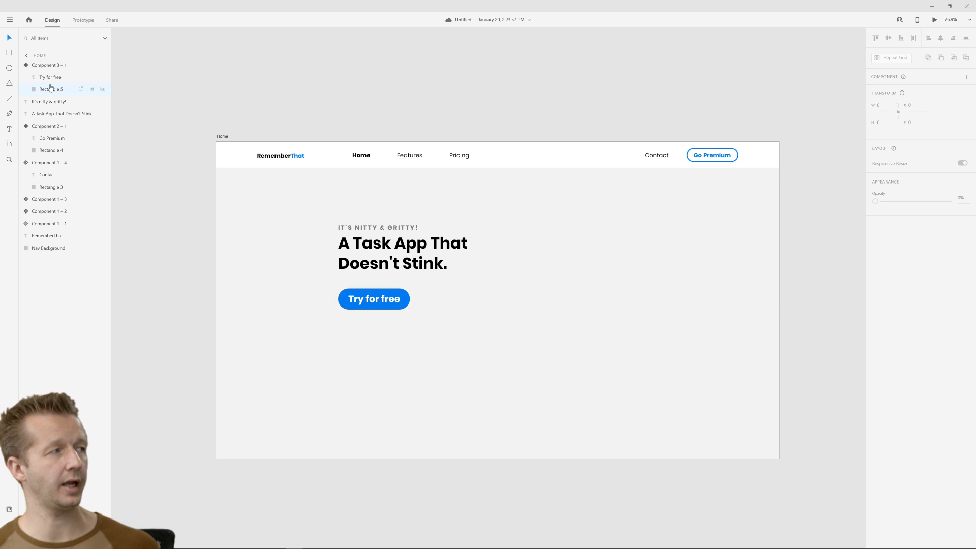
pyautogui.keyDown('alt'); pyautogui.moveTo(358, 302); pyautogui.dragTo(443, 301); pyautogui.keyUp('alt')
pyautogui.hotkey('ctrl', 'z')
pyautogui.click(374, 335)
pyautogui.click(363, 302)
# Change the copied button's label to "Watch a video".
pyautogui.doubleClick(456, 302)
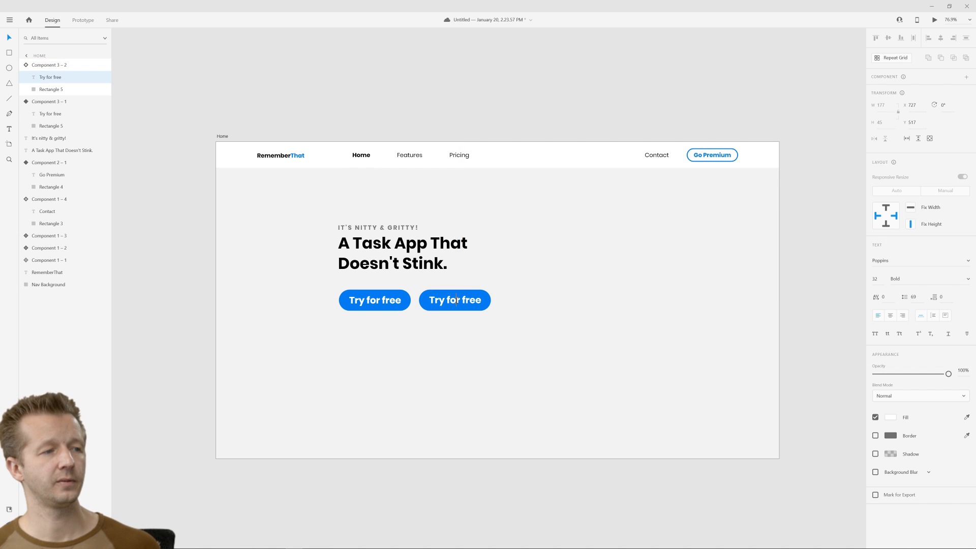
pyautogui.doubleClick(456, 302)
pyautogui.hotkey('ctrl', 'a')
pyautogui.write('Watch av ideo')
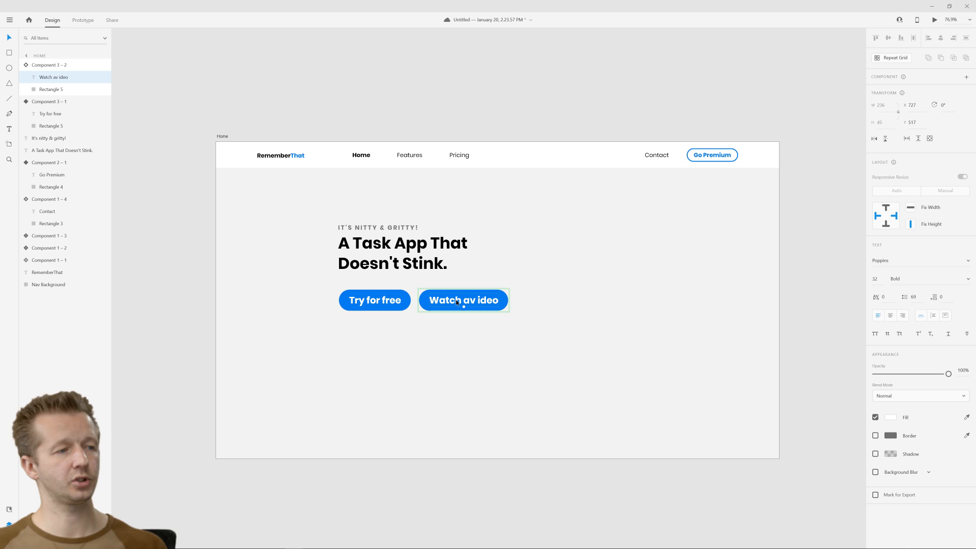
pyautogui.doubleClick(482, 300)
pyautogui.press('BackSpace')
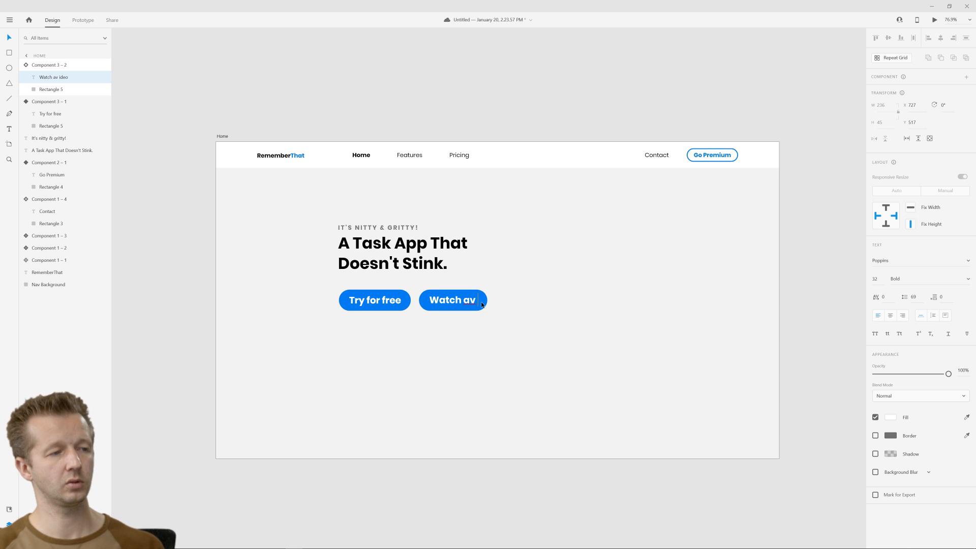
pyautogui.press('BackSpace')
pyautogui.write('video')
pyautogui.press('Escape')
pyautogui.click(615, 415)
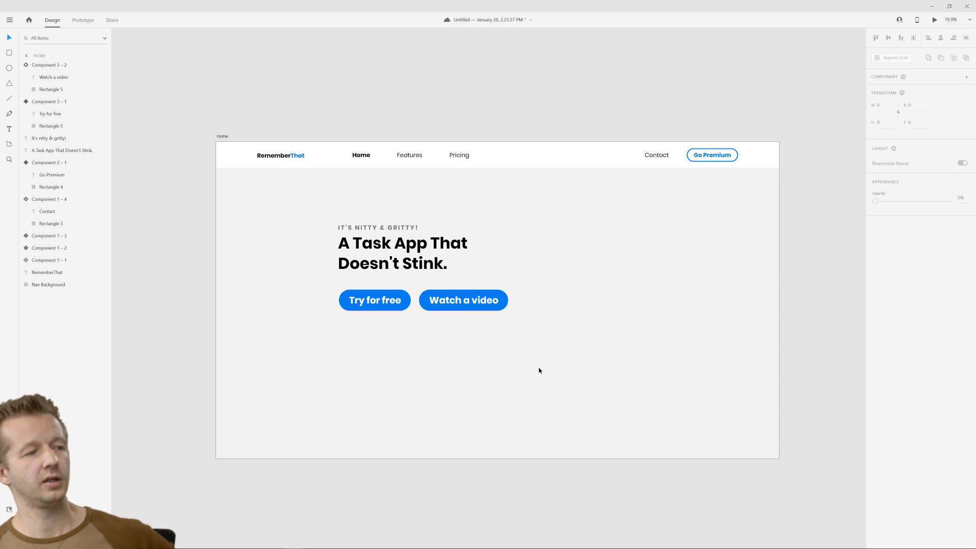
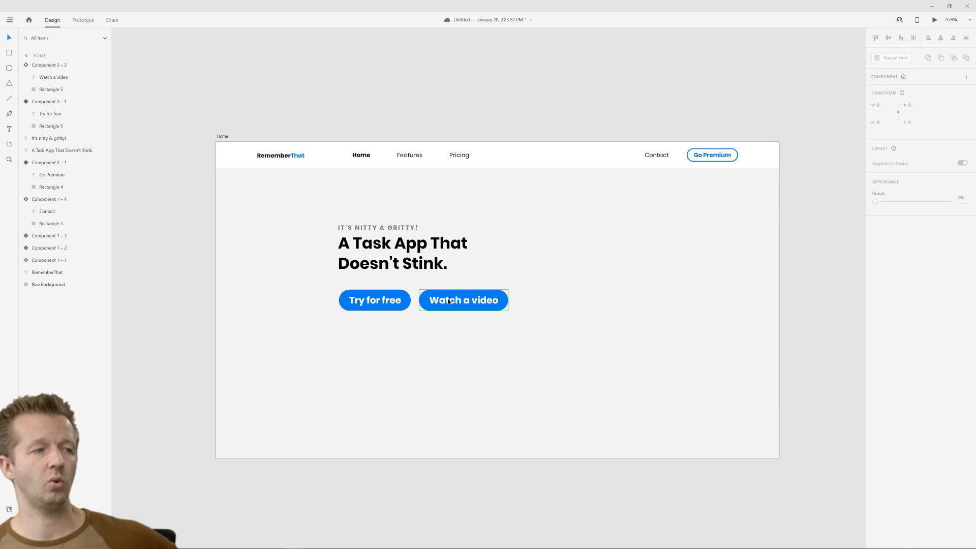
# Delete the "Watch a video" copy of the blue button.
pyautogui.click(384, 301)
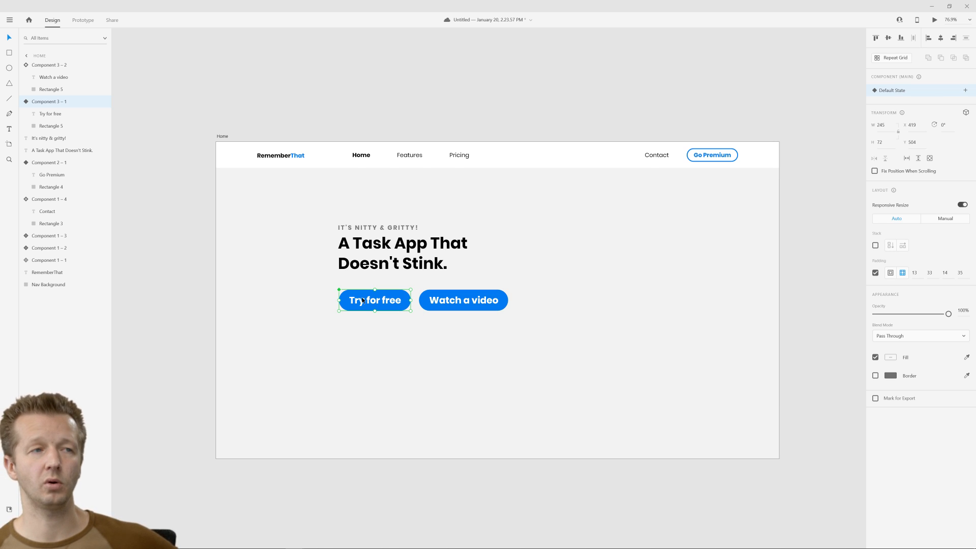
pyautogui.press('Escape')
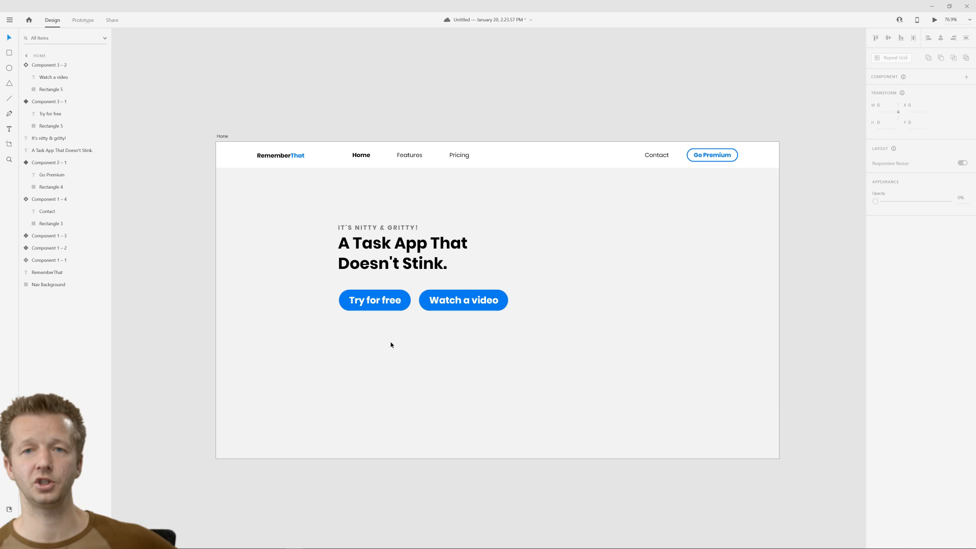
pyautogui.click(446, 300)
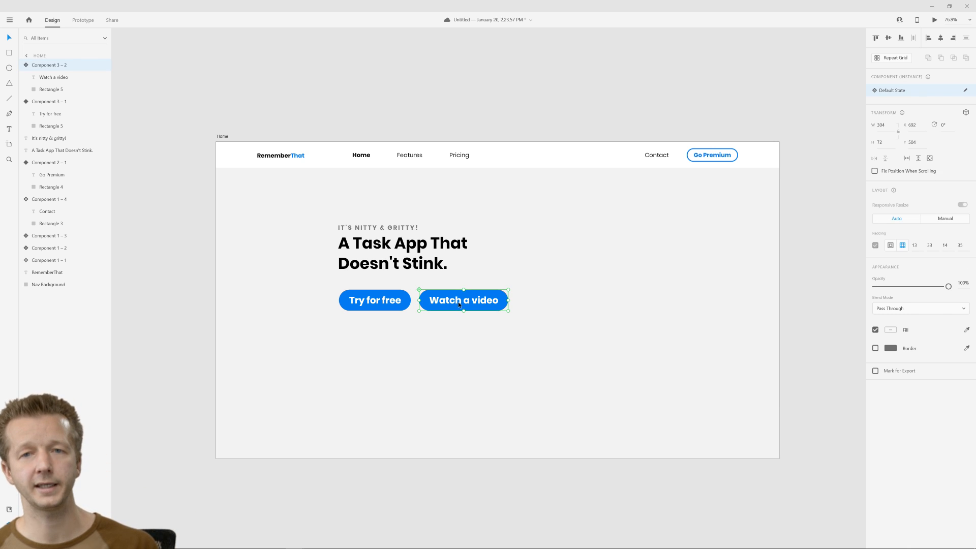
pyautogui.press('Delete')
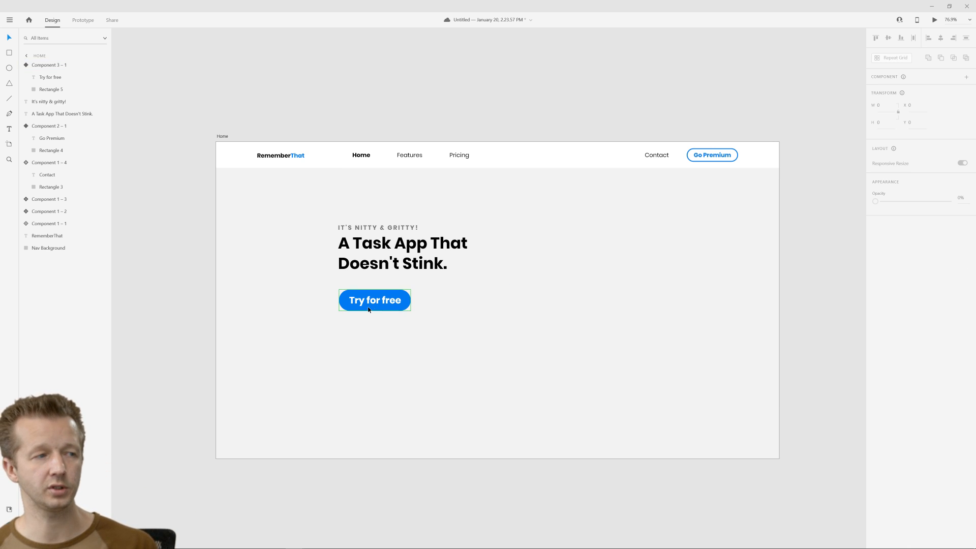
# Add the text "Watch a video" to the right of the blue button, at about X 712, Y 518.
pyautogui.click(9, 130)
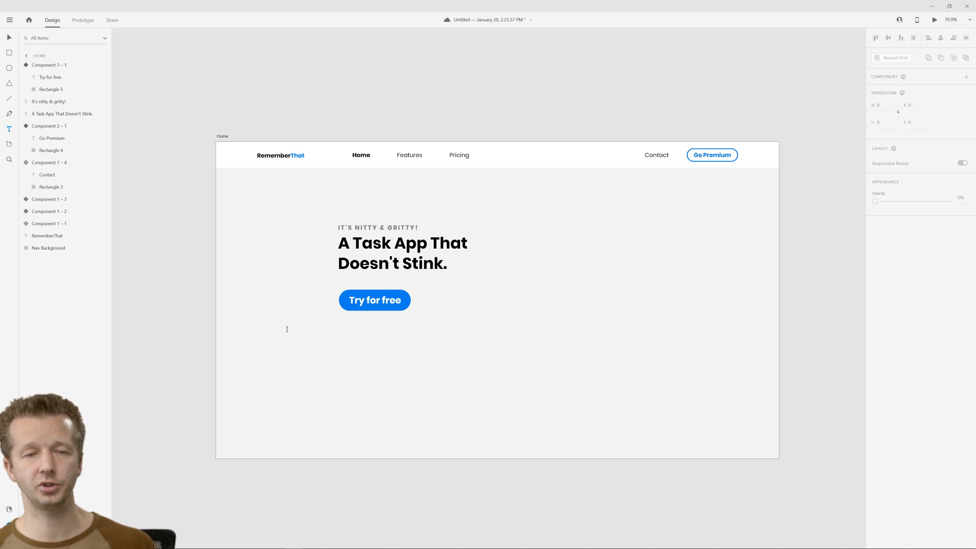
pyautogui.click(427, 298)
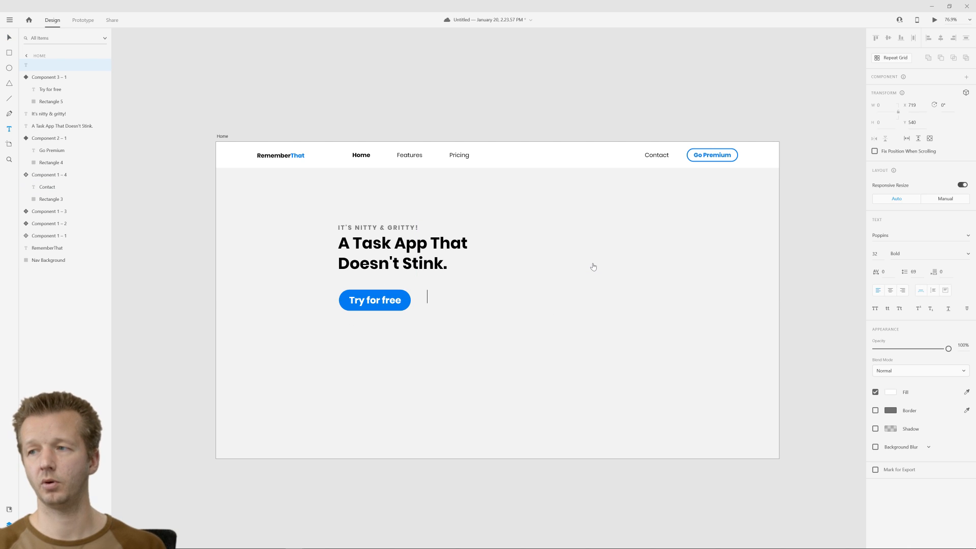
pyautogui.write('Watch a')
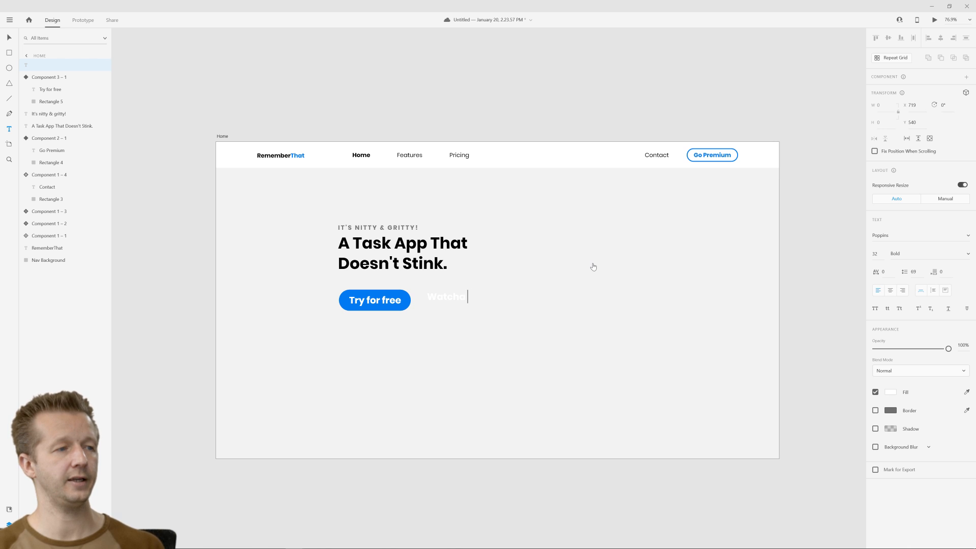
pyautogui.write(' video')
pyautogui.press('Escape')
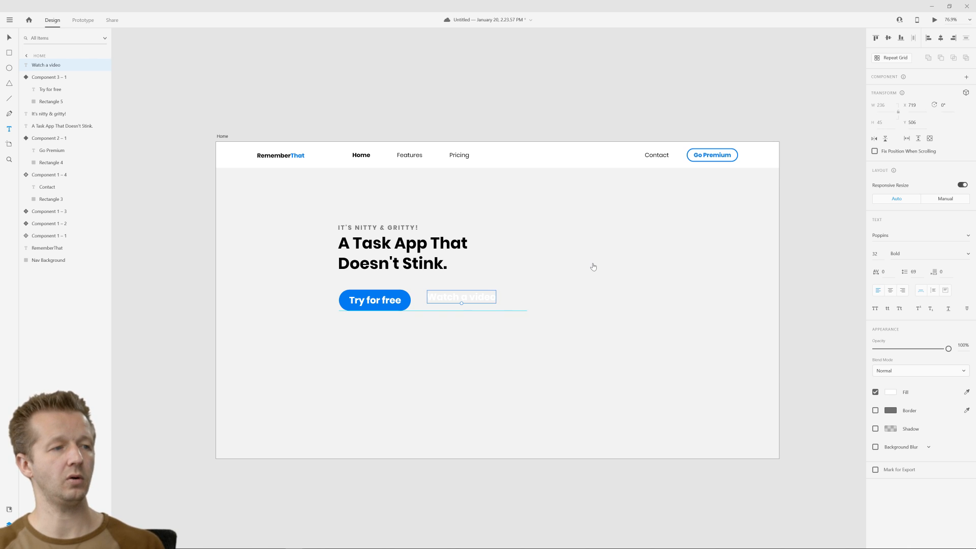
pyautogui.moveTo(467, 301); pyautogui.dragTo(465, 304)
# Fill the "Watch a video" text with black.
pyautogui.click(889, 394)
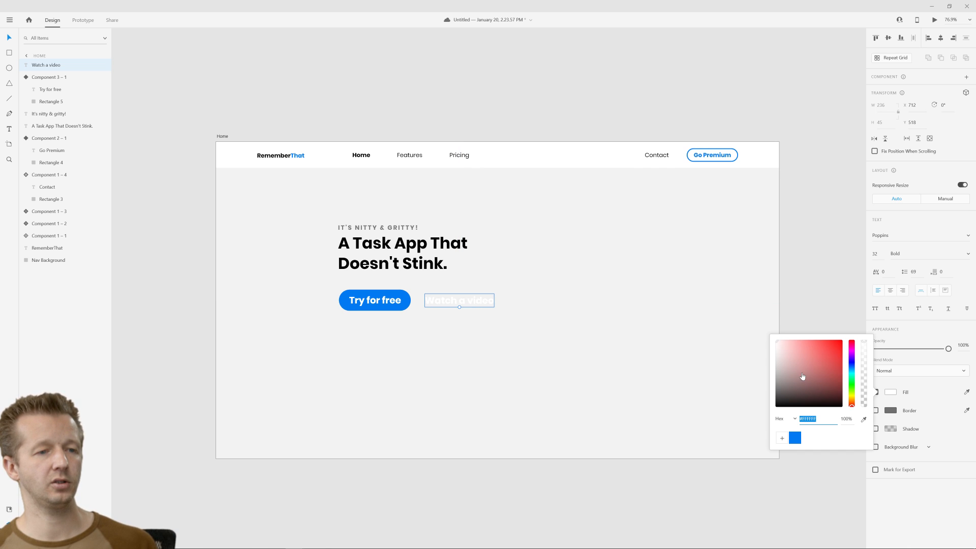
pyautogui.moveTo(801, 377); pyautogui.dragTo(770, 411)
pyautogui.click(518, 348)
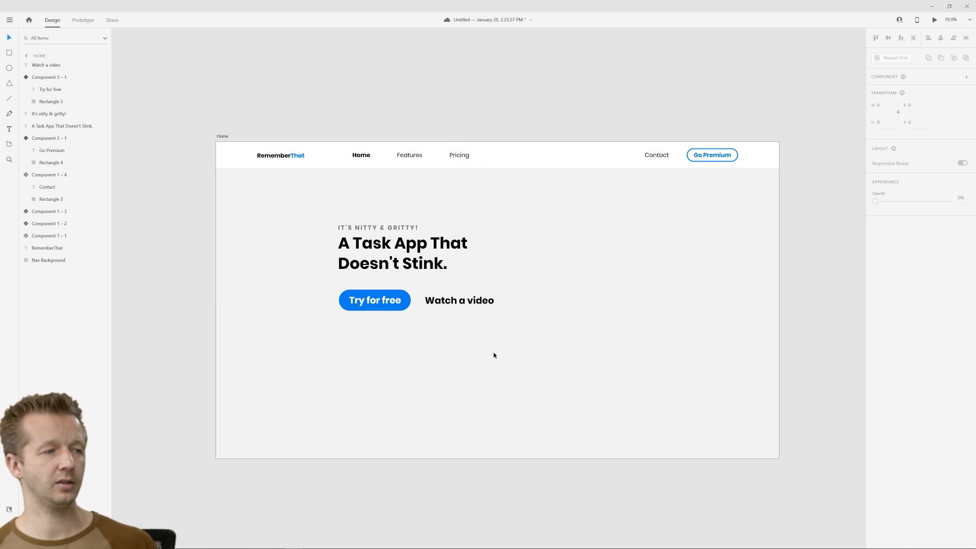
# Compare the "Watch a video" text with the blue button and the headline.
pyautogui.click(401, 305)
pyautogui.click(448, 305)
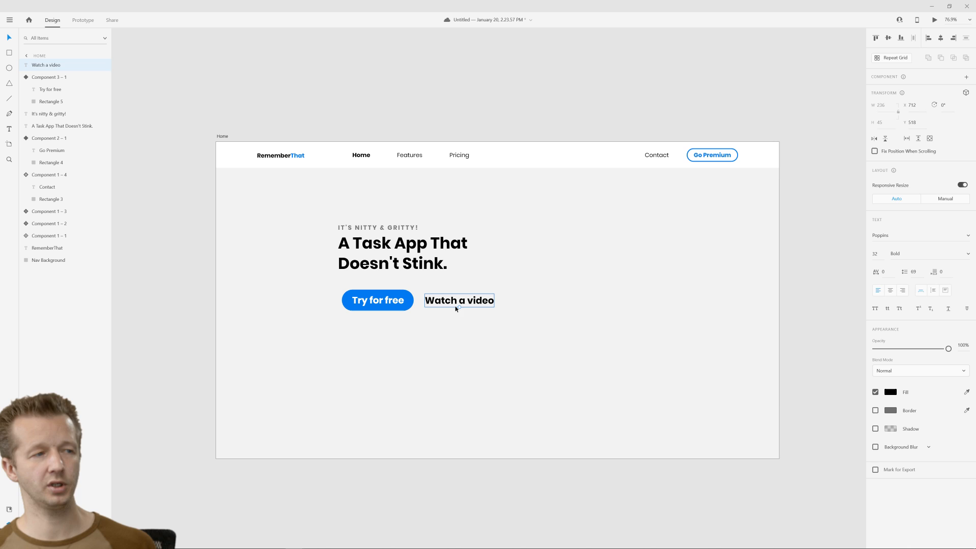
pyautogui.click(401, 305)
pyautogui.click(479, 332)
pyautogui.click(422, 254)
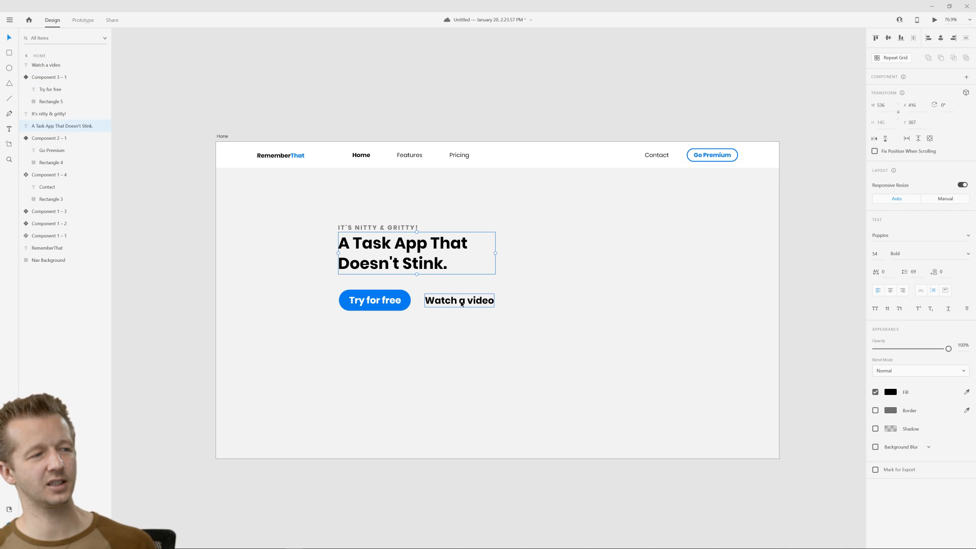
pyautogui.click(460, 304)
pyautogui.click(427, 257)
pyautogui.click(459, 301)
pyautogui.click(419, 256)
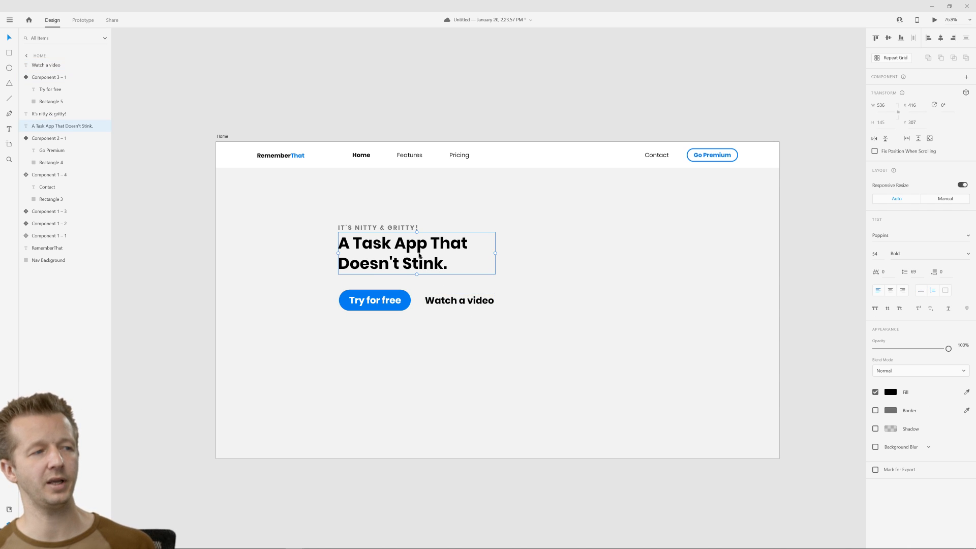
# Set the "Watch a video" text's font size to 21 and nudge it up to Y 526, level with the button's center.
pyautogui.click(464, 302)
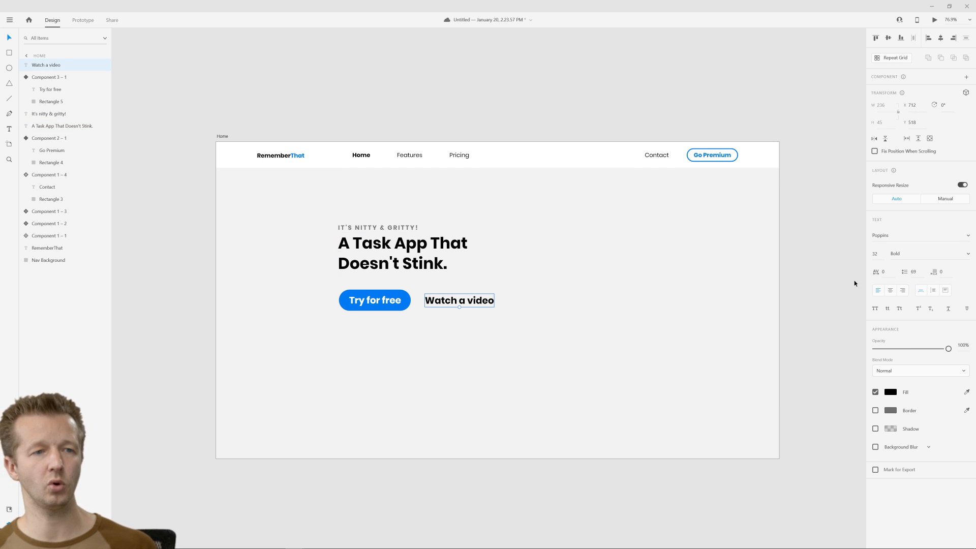
pyautogui.moveTo(881, 252); pyautogui.dragTo(860, 280)
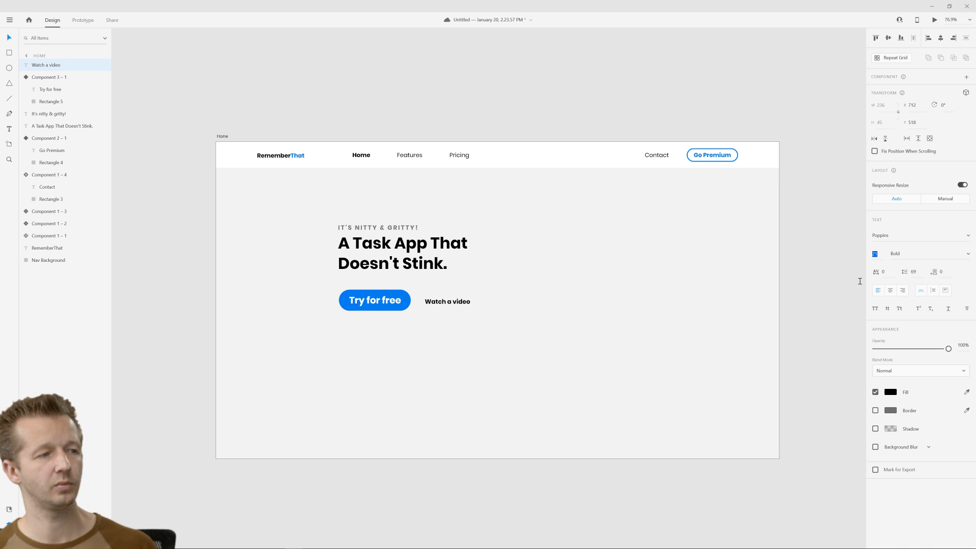
pyautogui.press('Up')
pyautogui.press('Up')
pyautogui.press('Up')
pyautogui.press('Up')
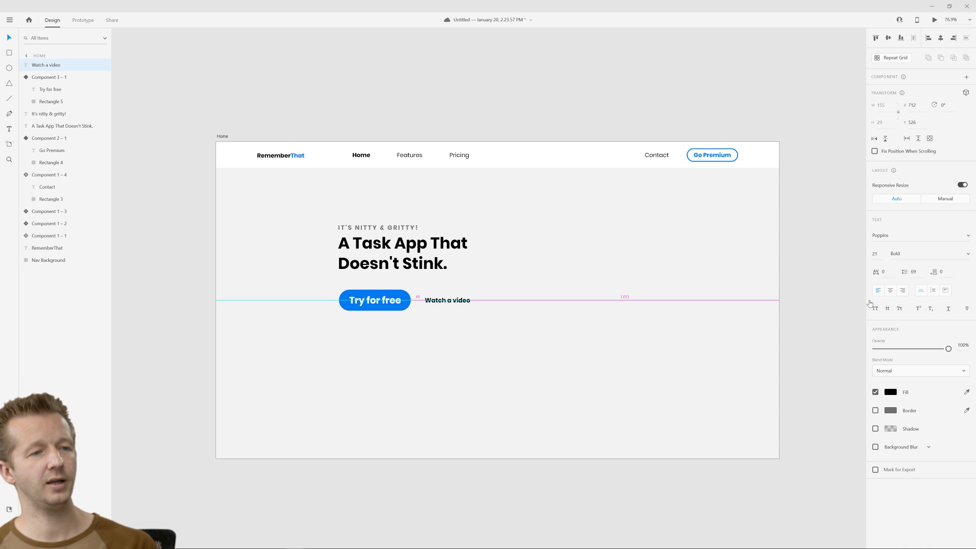
# Set the "Watch a video" text's weight to Regular and nudge it right to about X 717.
pyautogui.click(932, 254)
pyautogui.scroll(3, 948, 280)
pyautogui.click(921, 192)
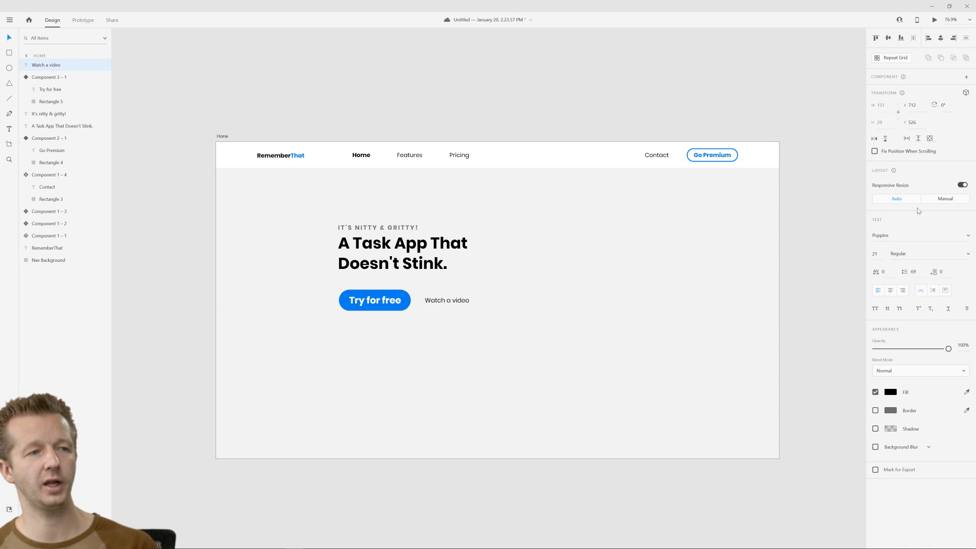
pyautogui.press('Right')
pyautogui.press('Right')
pyautogui.press('Right')
pyautogui.press('Right')
pyautogui.press('Right')
pyautogui.press('Right')
pyautogui.press('Right')
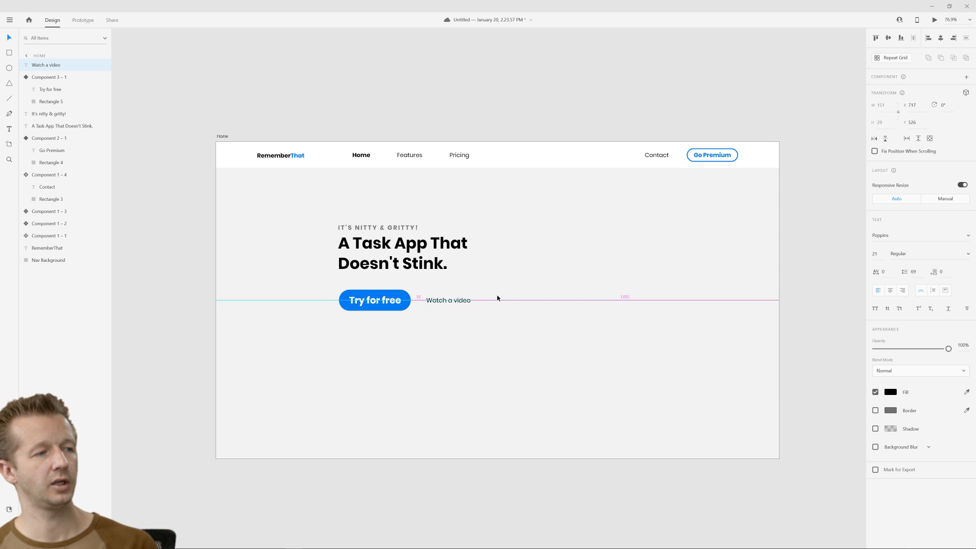
# Nudge the "Watch a video" text right to X 721 and underline it.
pyautogui.press('Right')
pyautogui.press('Right')
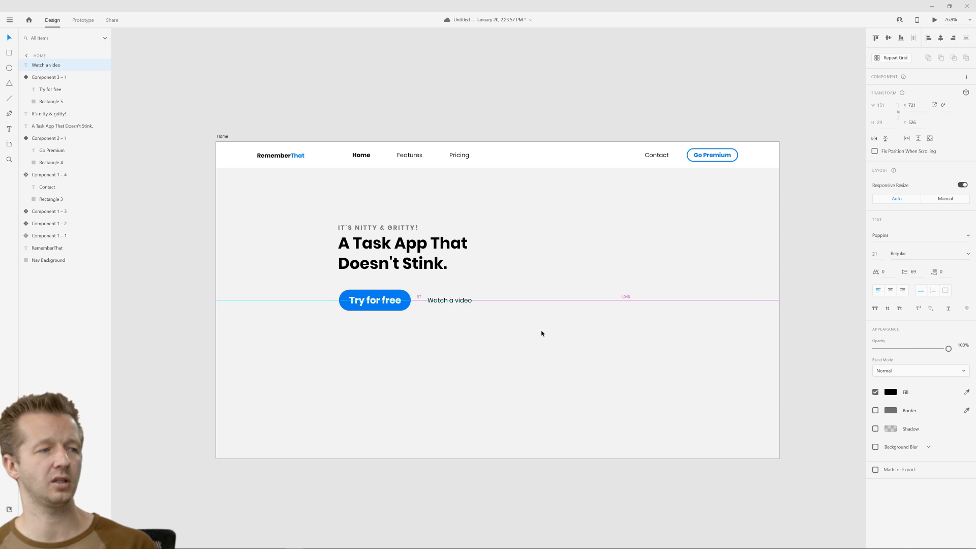
pyautogui.click(949, 311)
pyautogui.click(760, 342)
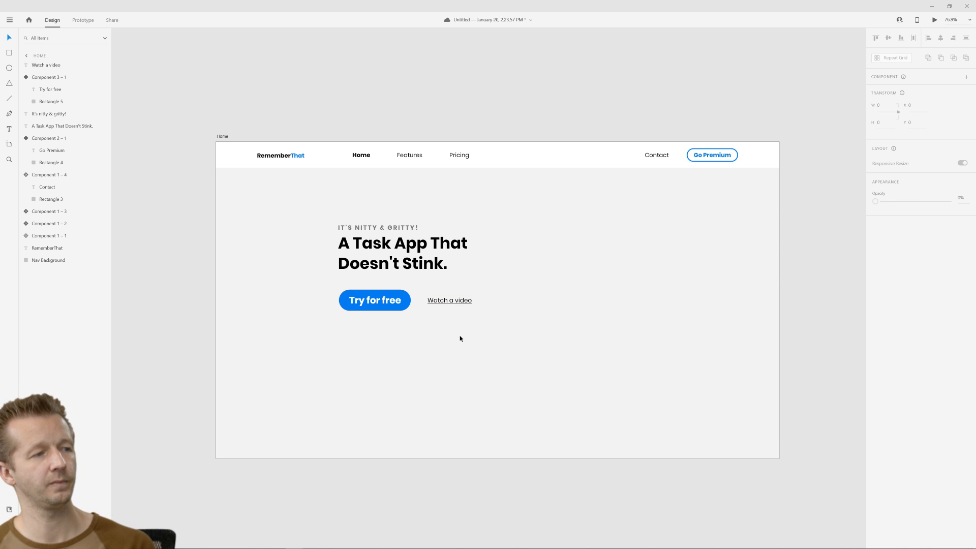
# Nudge the underlined "Watch a video" text slightly further right, widening its gap from the blue button.
pyautogui.click(462, 301)
pyautogui.press('Right')
pyautogui.press('Right')
pyautogui.press('Right')
pyautogui.press('Right')
pyautogui.press('Right')
pyautogui.press('Right')
pyautogui.press('Right')
pyautogui.press('Right')
pyautogui.press('Escape')
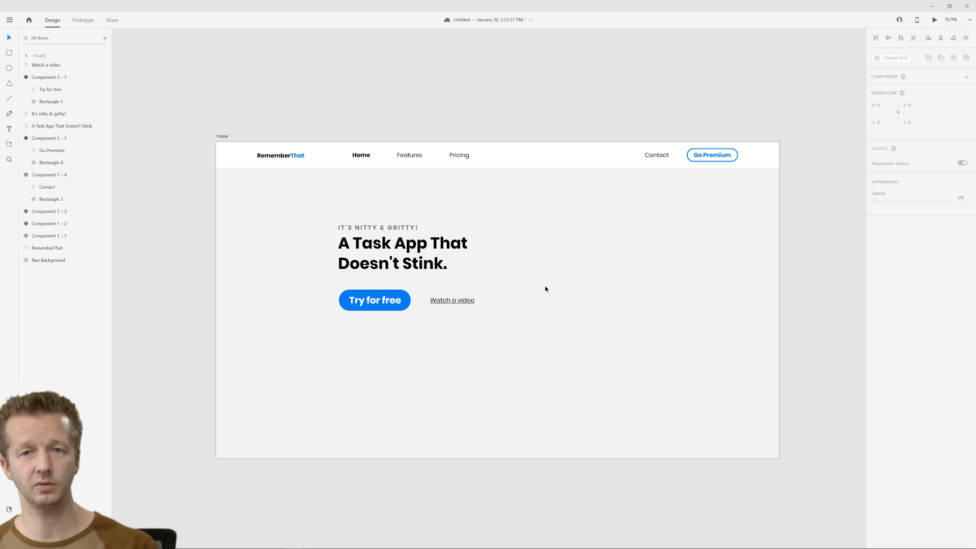
# Search the plugin catalogue for "icon" and look through the available icon plugins.
pyautogui.click(12, 20)
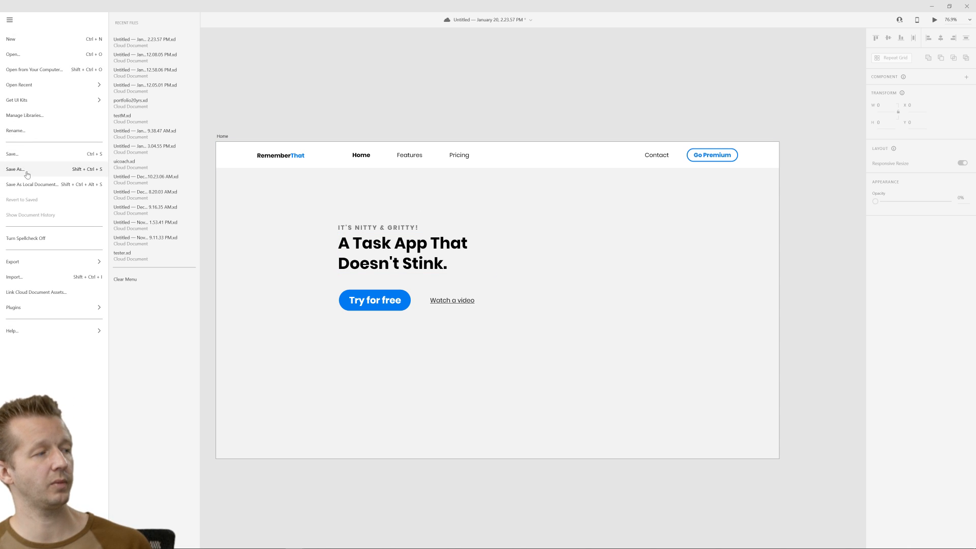
pyautogui.moveTo(51, 260)
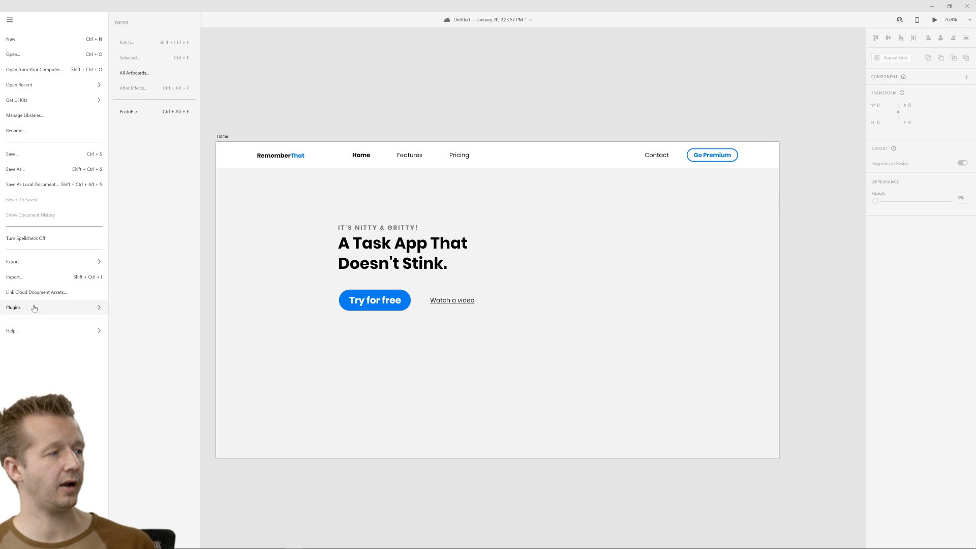
pyautogui.moveTo(33, 307)
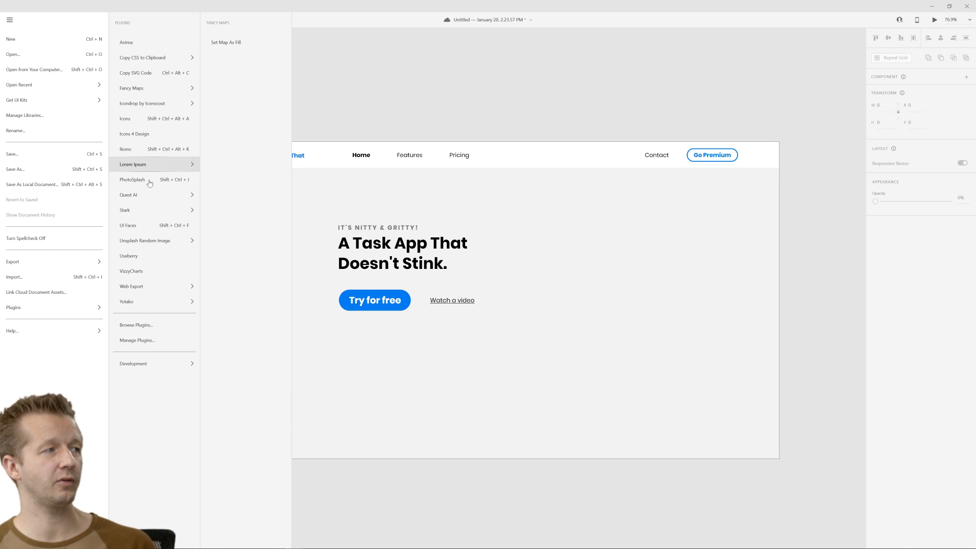
pyautogui.click(146, 330)
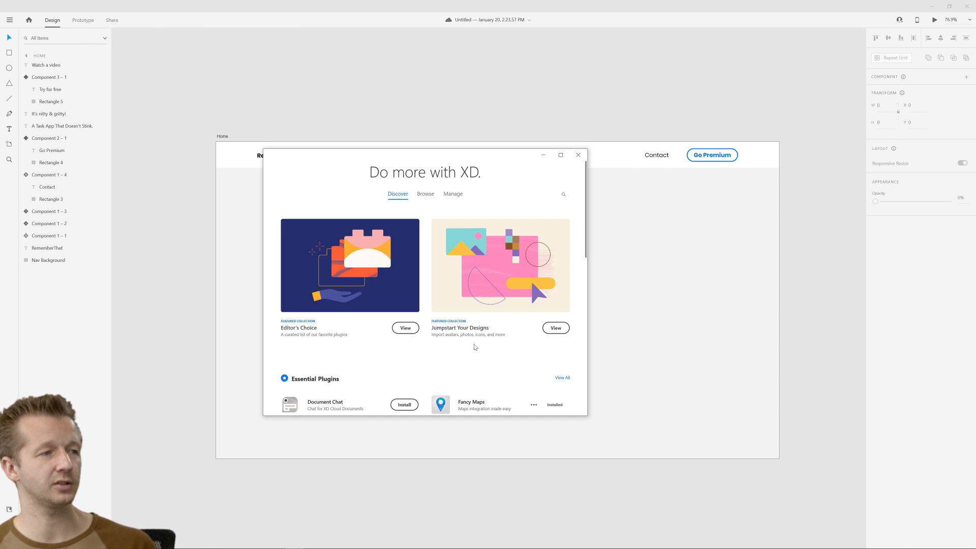
pyautogui.click(426, 194)
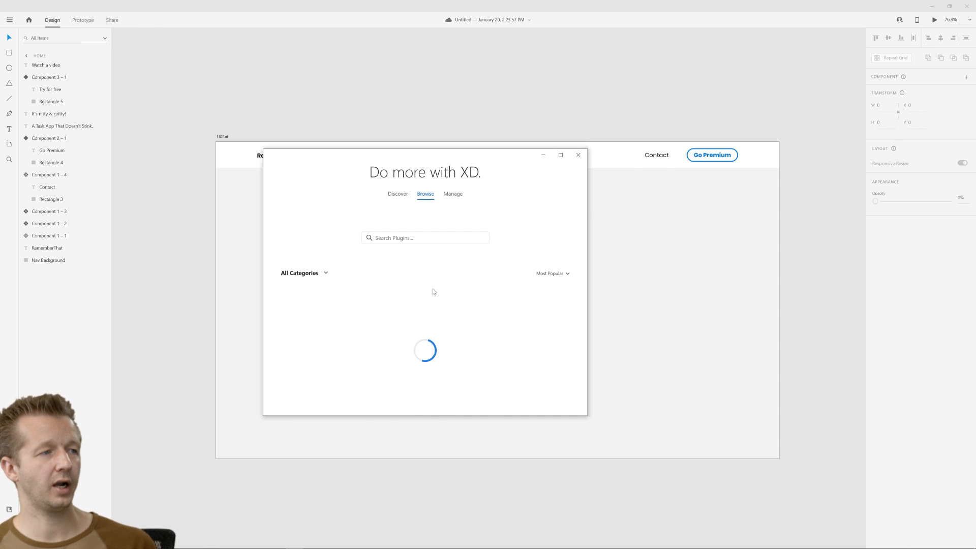
pyautogui.click(406, 238)
pyautogui.write('icon')
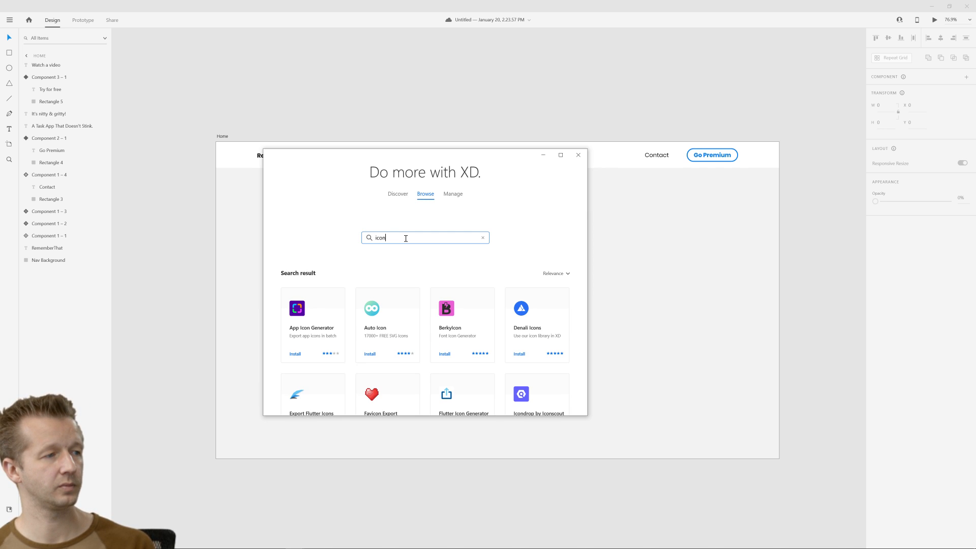
pyautogui.scroll(-1, 423, 304)
pyautogui.scroll(-2, 423, 303)
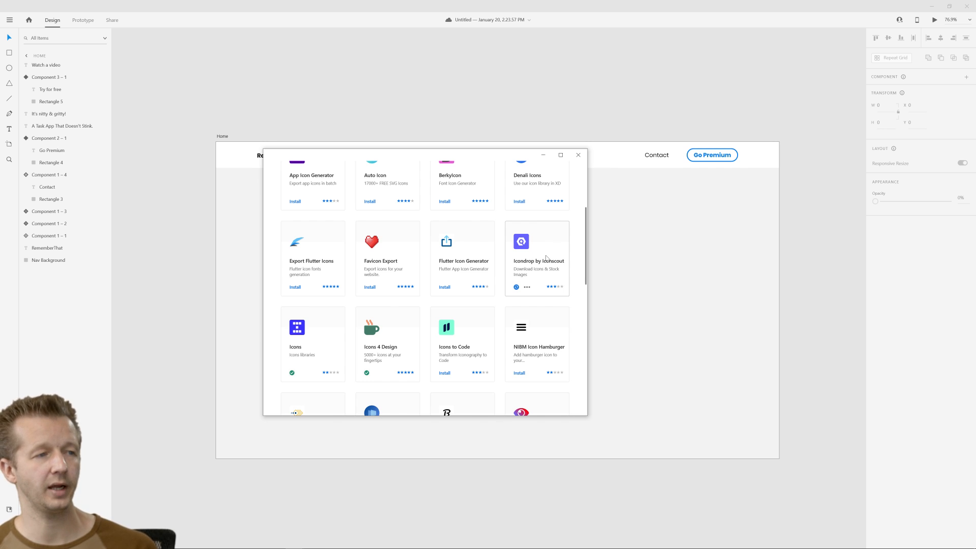
pyautogui.scroll(-3, 426, 284)
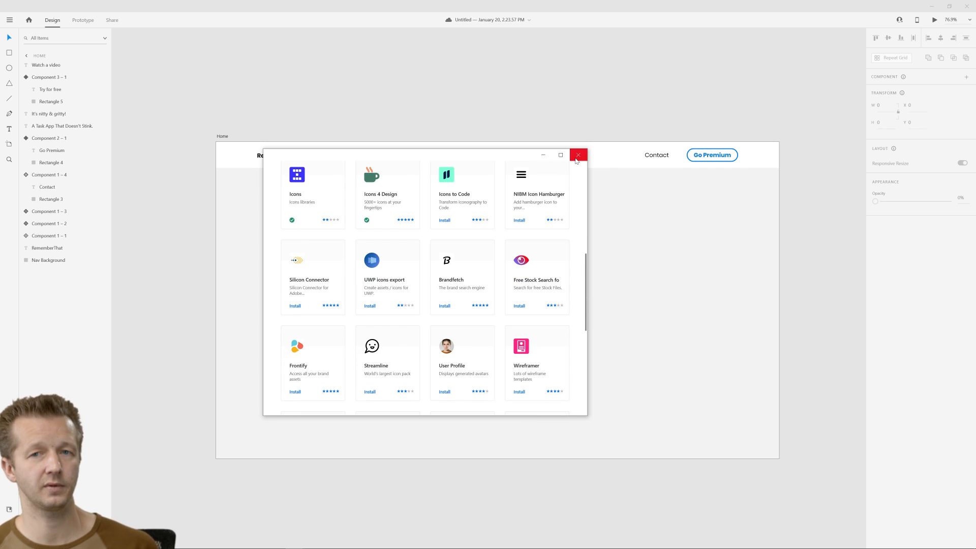
pyautogui.click(578, 155)
pyautogui.click(9, 20)
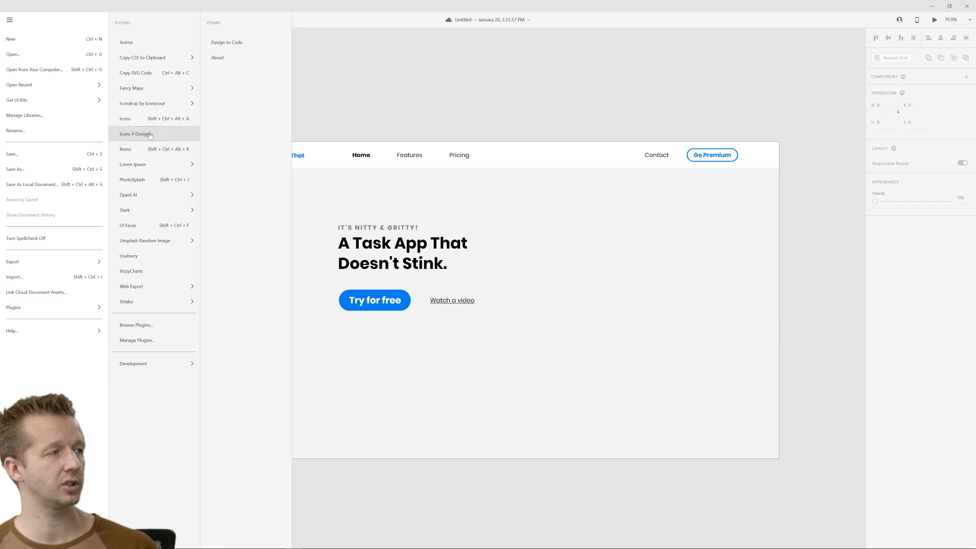
pyautogui.click(144, 123)
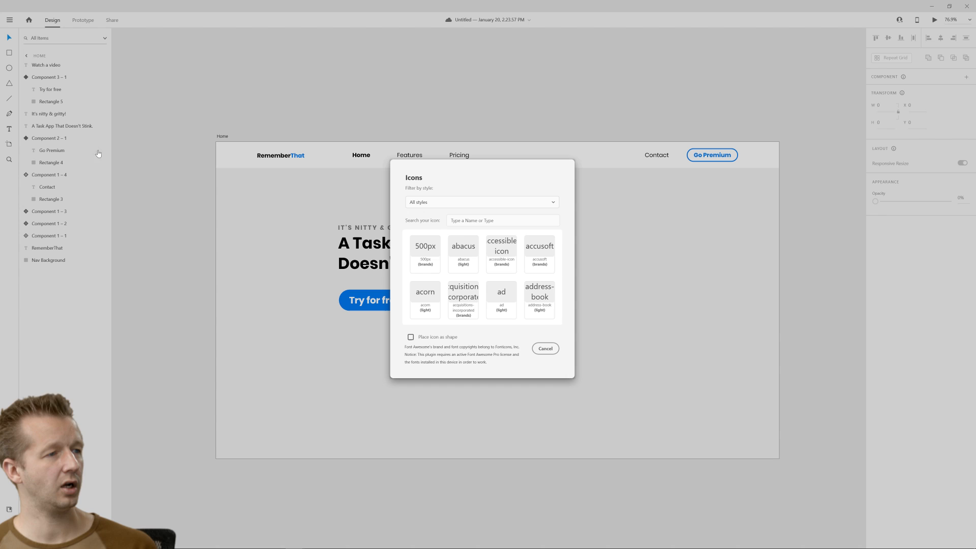
pyautogui.click(549, 350)
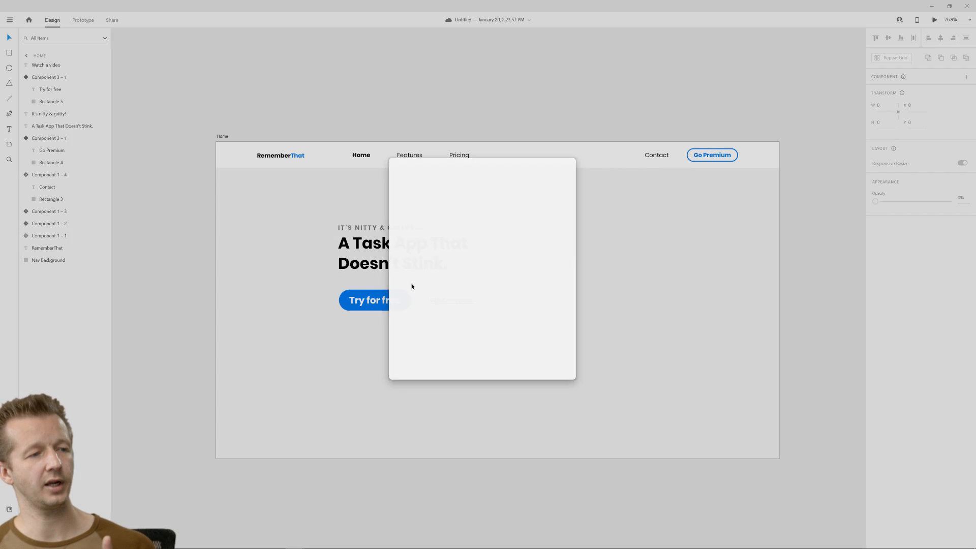
# Search the Icons 4 Design plugin for "video" and insert the Material videocam icon at size 36.
pyautogui.click(9, 20)
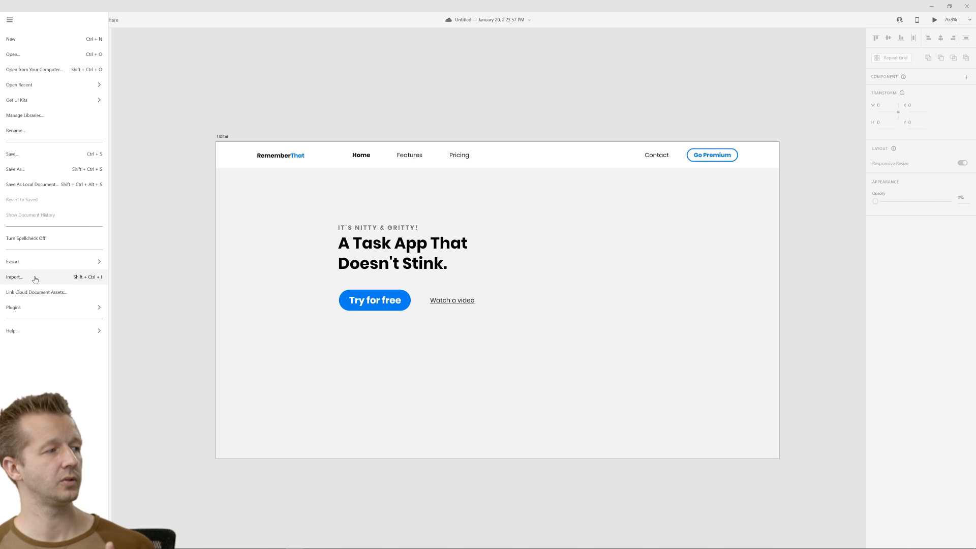
pyautogui.moveTo(41, 308)
pyautogui.click(141, 133)
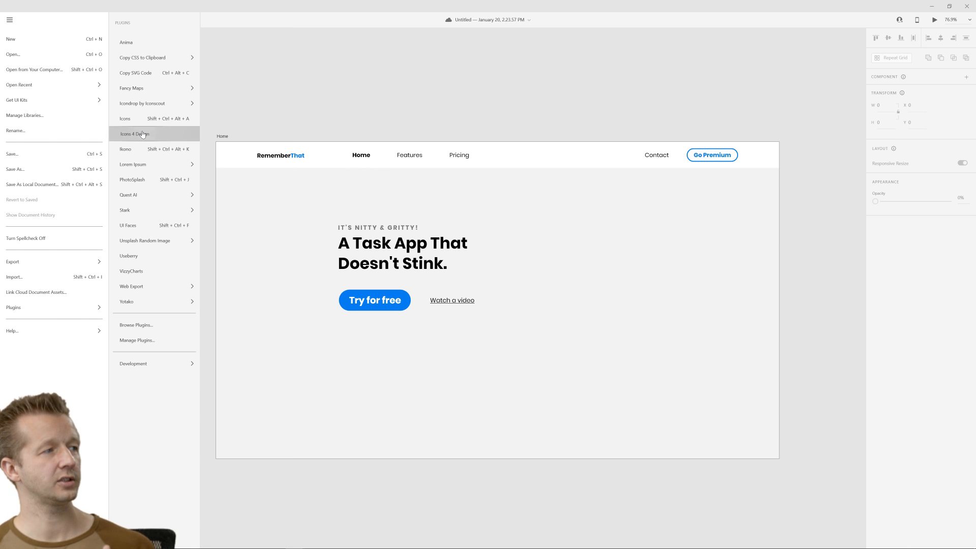
pyautogui.click(53, 77)
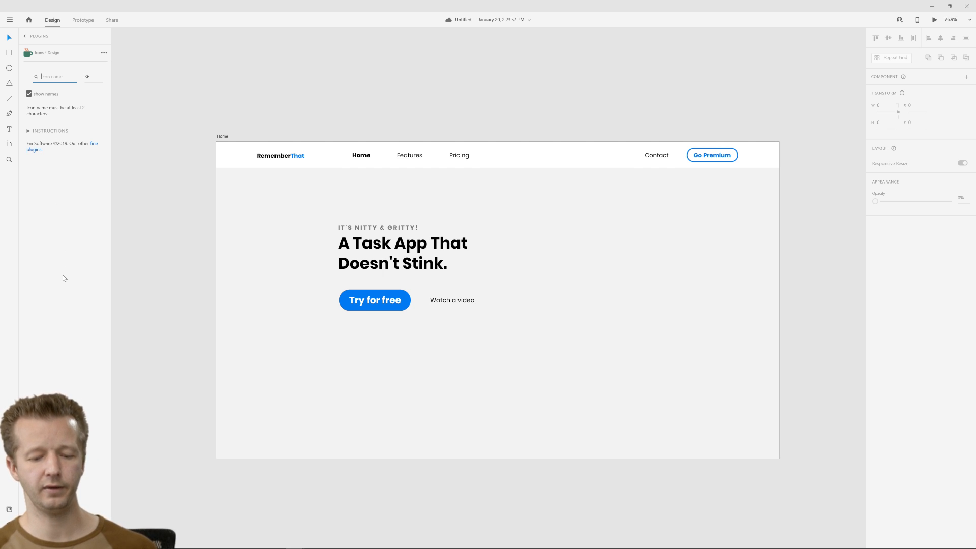
pyautogui.write('video')
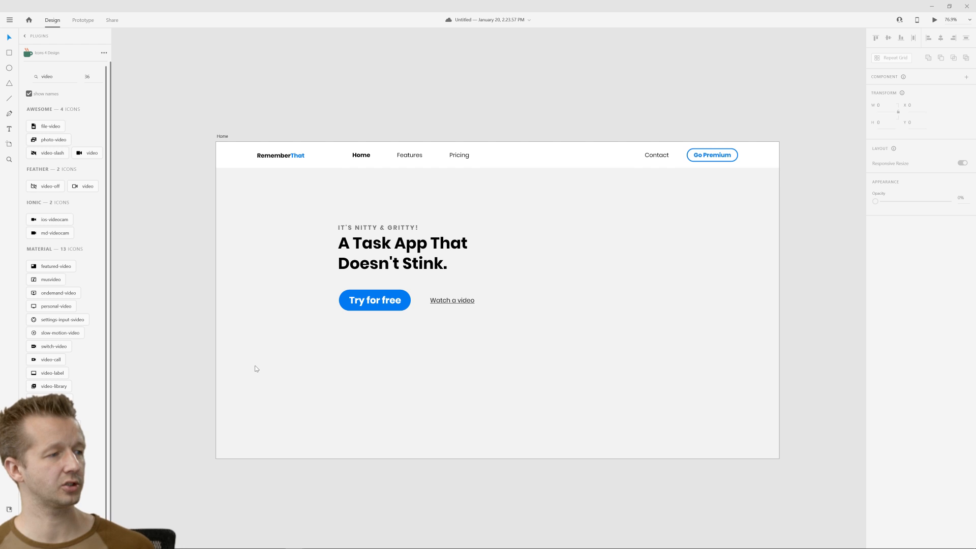
pyautogui.click(50, 232)
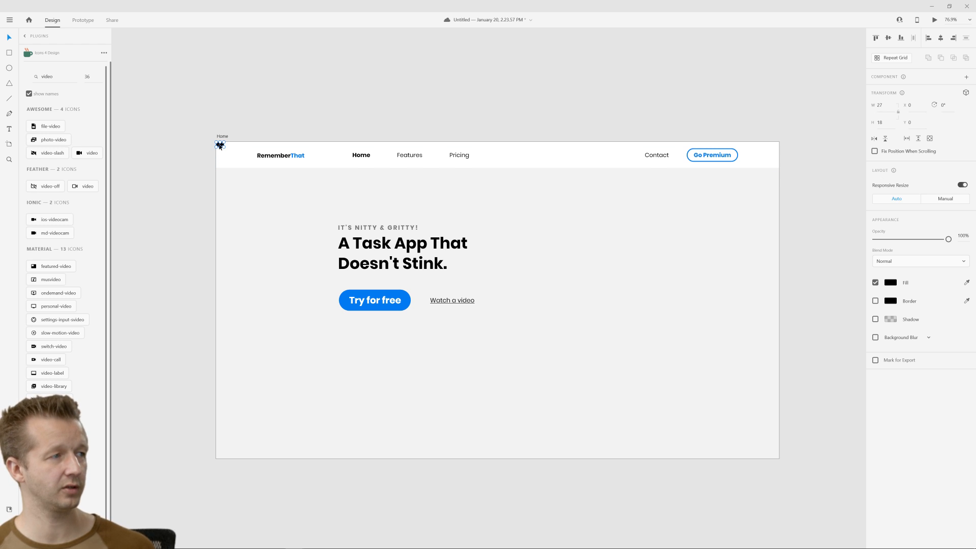
# Place the videocam icon at X 708, Y 531 between the blue button and the "Watch a video" text, with the text moved to X 751.
pyautogui.moveTo(219, 145); pyautogui.dragTo(453, 300)
pyautogui.click(543, 290)
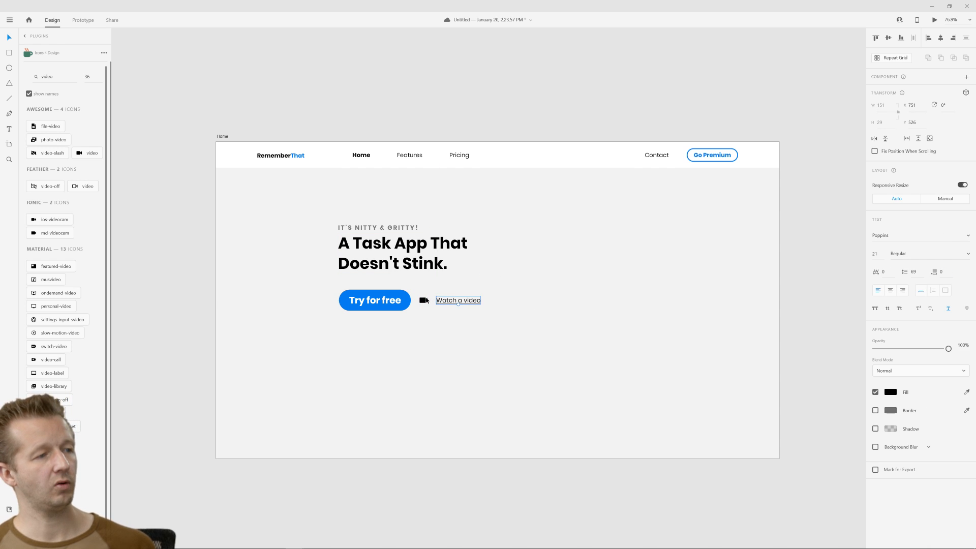
pyautogui.click(425, 300)
pyautogui.press('Right')
pyautogui.press('Right')
pyautogui.press('Right')
pyautogui.press('Right')
pyautogui.press('Right')
pyautogui.press('Right')
pyautogui.press('Right')
pyautogui.press('Right')
pyautogui.press('Right')
pyautogui.press('Right')
pyautogui.press('Right')
pyautogui.press('Right')
pyautogui.press('Right')
pyautogui.press('Right')
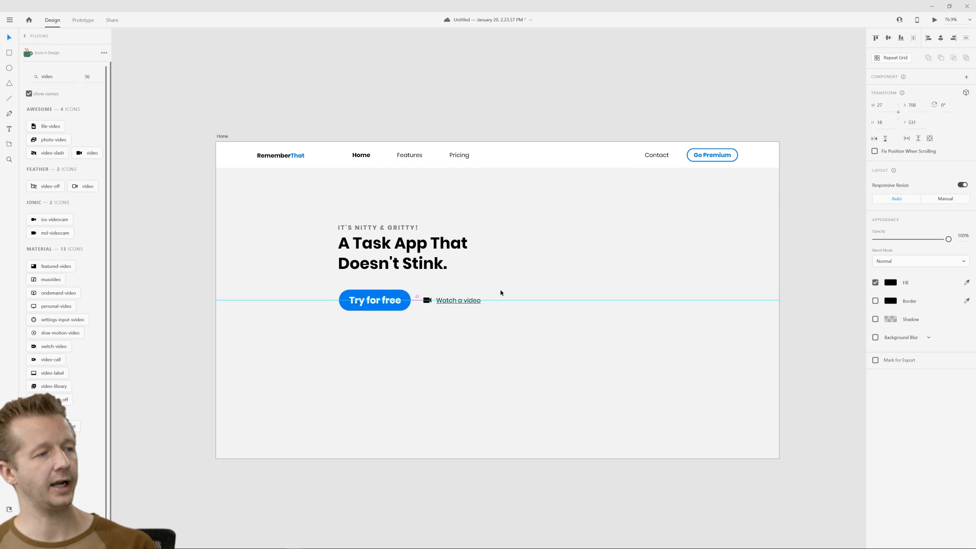
pyautogui.click(501, 293)
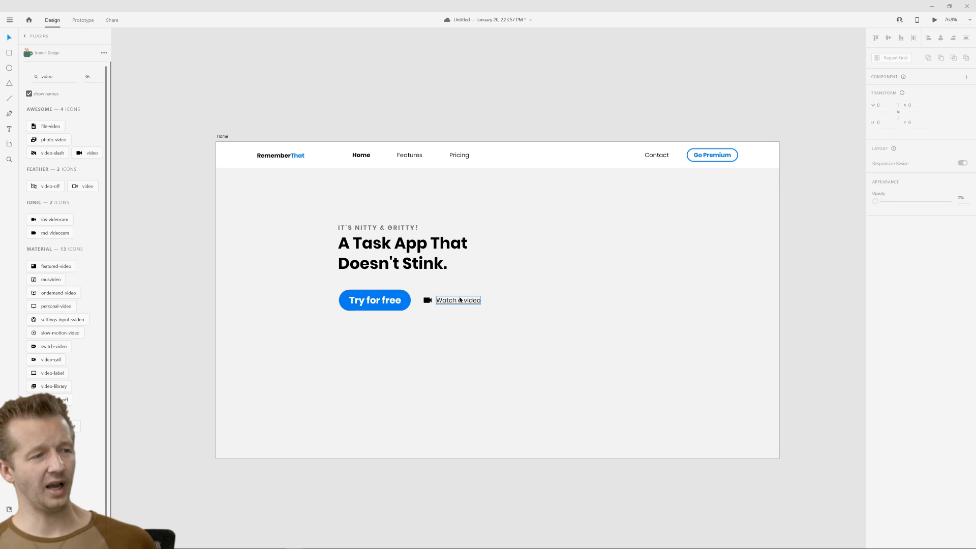
# Change the "Watch a video" text's fill to dark gray #444444.
pyautogui.click(460, 299)
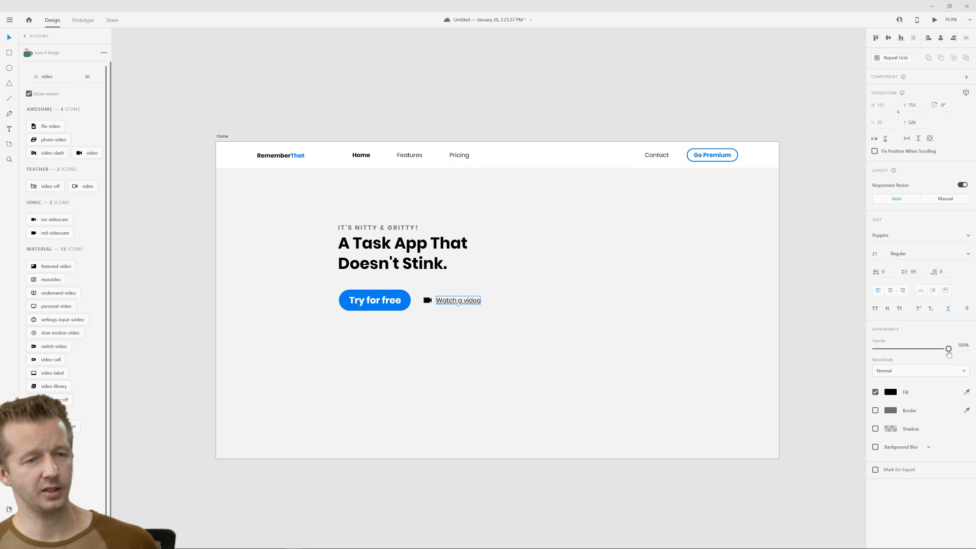
pyautogui.click(891, 392)
pyautogui.click(797, 393)
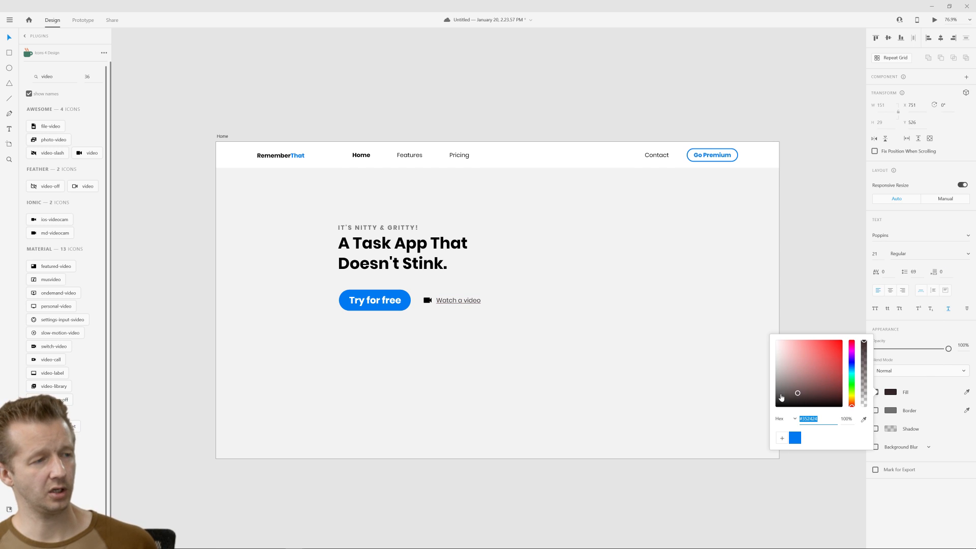
pyautogui.moveTo(782, 397); pyautogui.dragTo(739, 393)
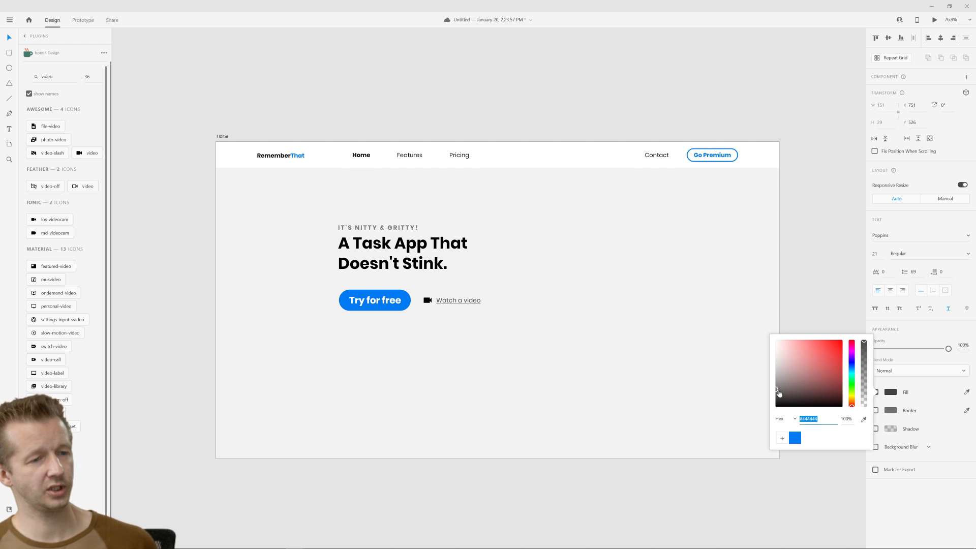
pyautogui.moveTo(818, 420); pyautogui.dragTo(806, 425)
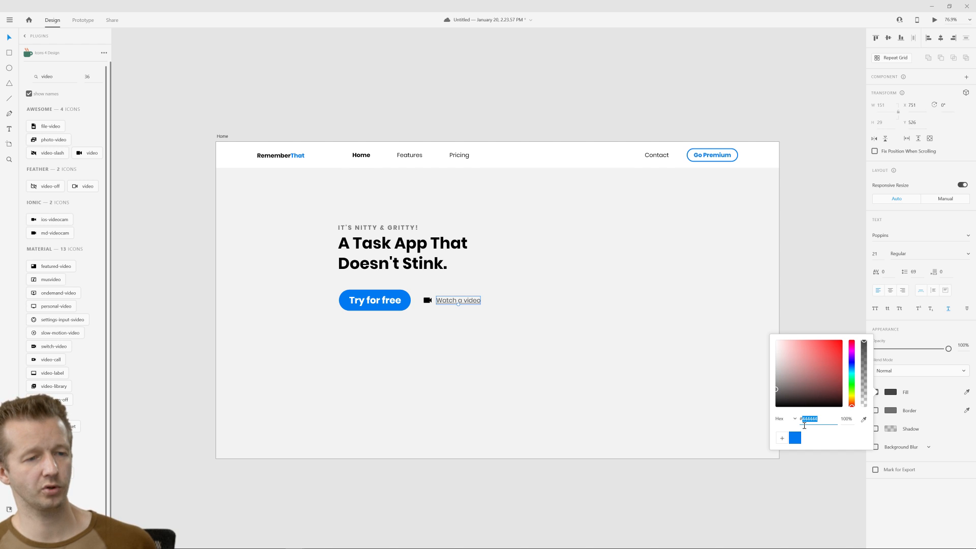
pyautogui.click(634, 336)
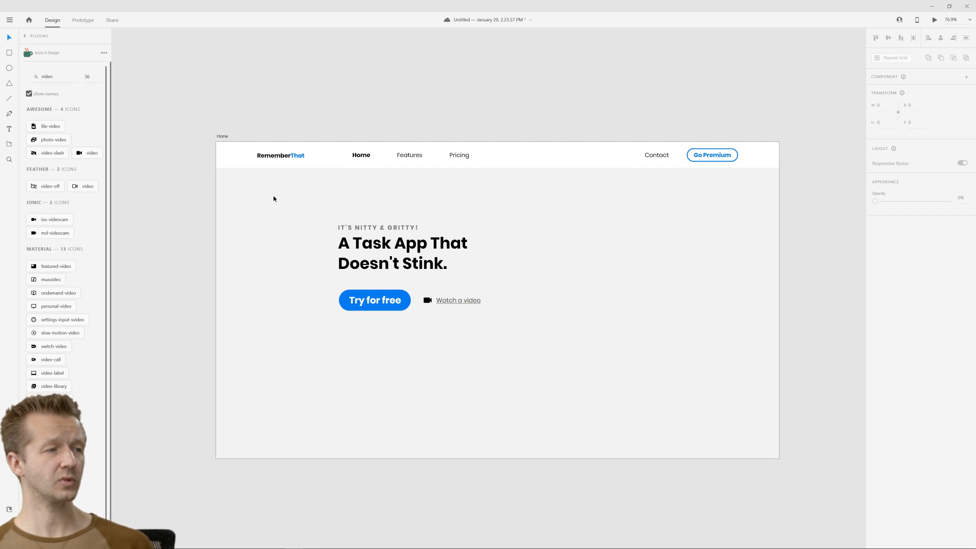
# Move the whole hero block, from the tagline to the button and video link, straight down toward the artboard's vertical middle.
pyautogui.moveTo(321, 229); pyautogui.dragTo(546, 348)
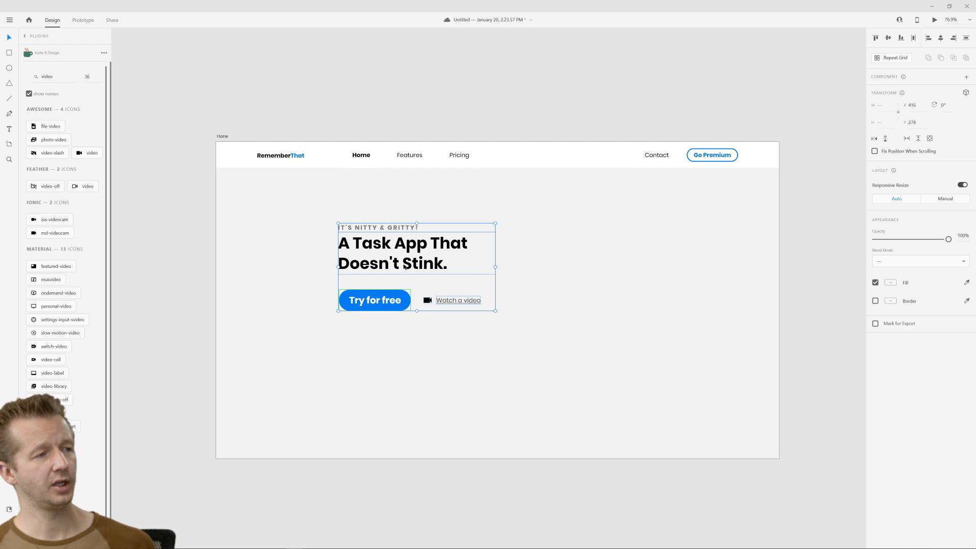
pyautogui.moveTo(404, 266); pyautogui.dragTo(394, 289)
pyautogui.click(565, 304)
pyautogui.moveTo(602, 278); pyautogui.dragTo(530, 326)
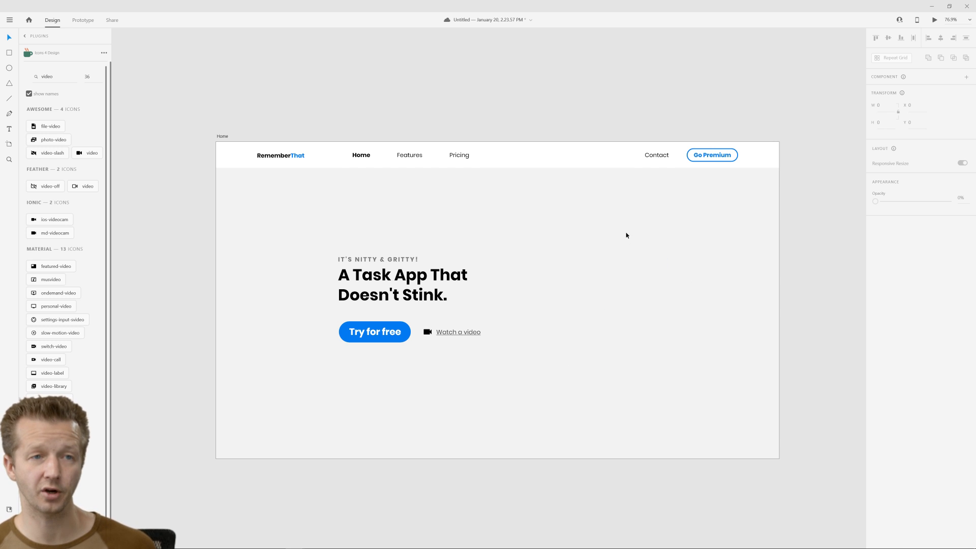
pyautogui.moveTo(517, 224); pyautogui.dragTo(683, 381)
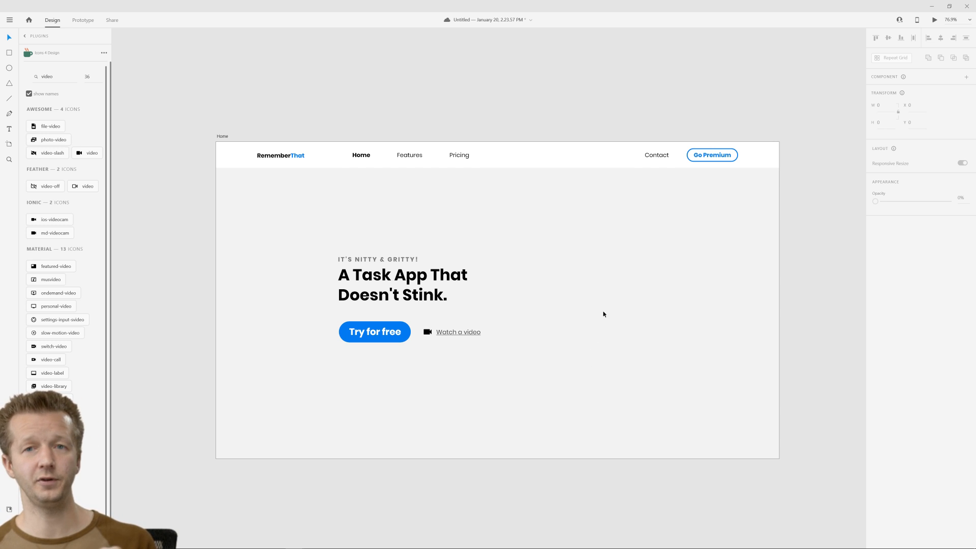
pyautogui.moveTo(555, 259); pyautogui.dragTo(647, 370)
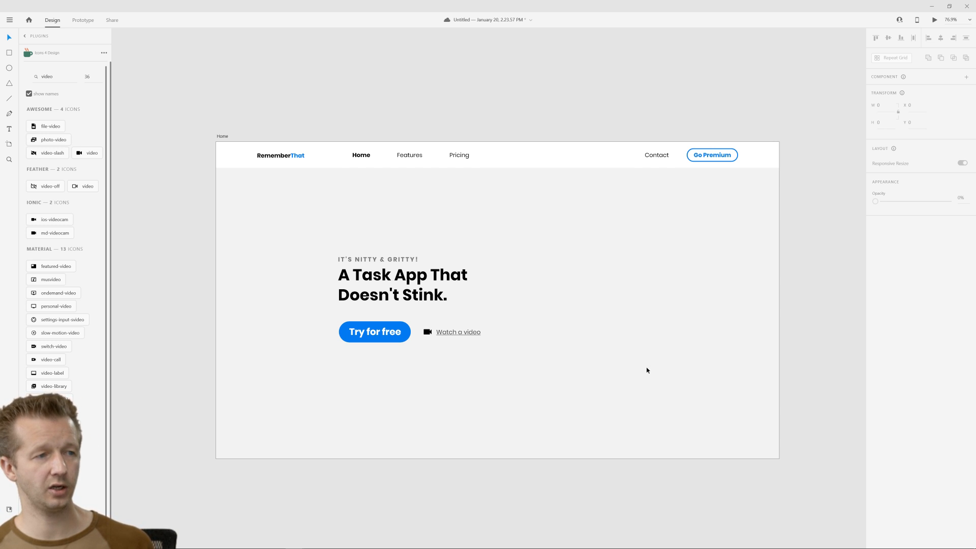
pyautogui.moveTo(535, 232); pyautogui.dragTo(660, 383)
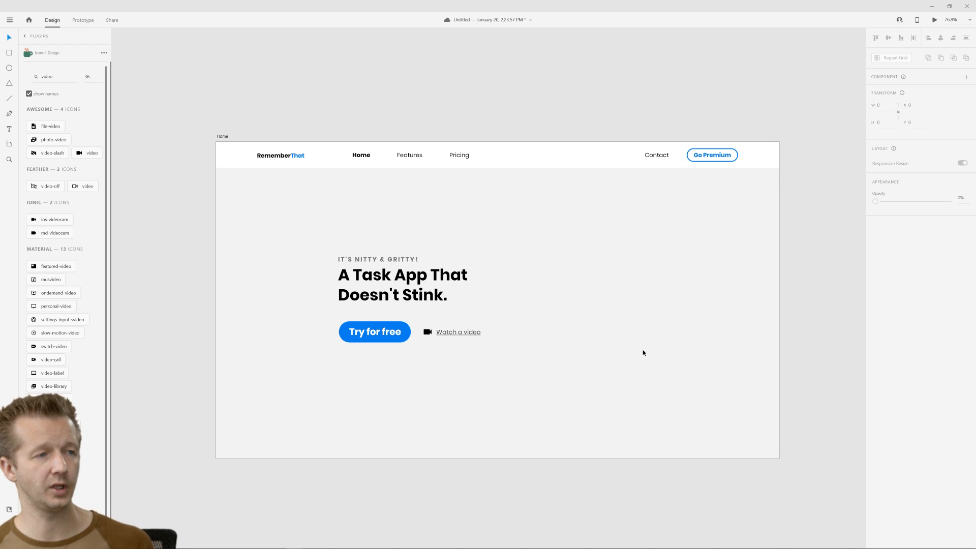
# Draw a portrait rectangle about 341 × 429 beside the hero text, at about X 1162, Y 321, and show the layer list.
pyautogui.click(9, 53)
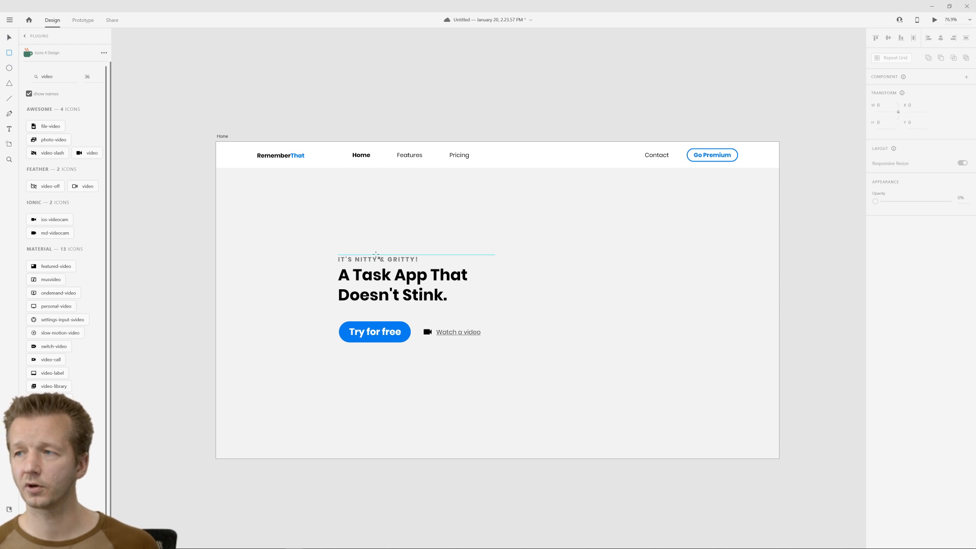
pyautogui.moveTo(557, 237); pyautogui.dragTo(657, 361)
pyautogui.click(9, 38)
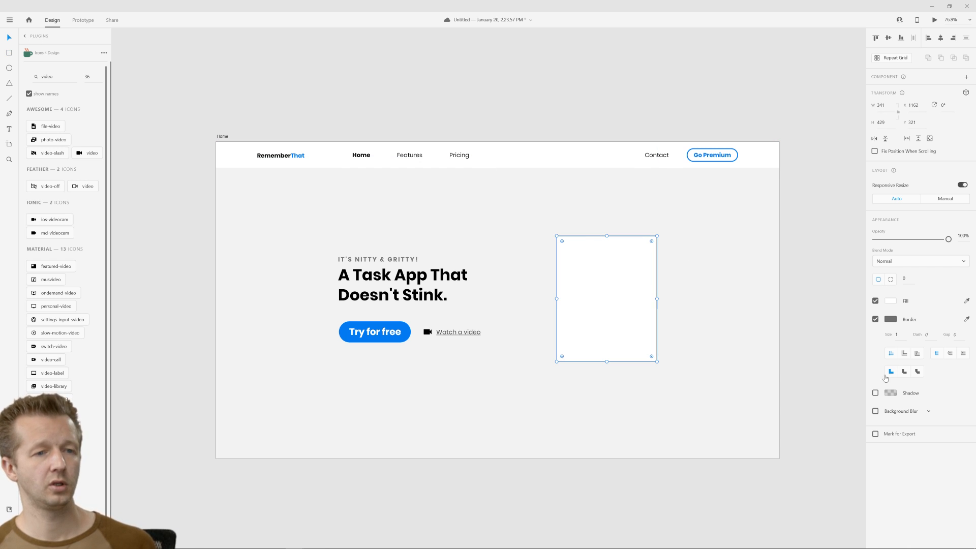
pyautogui.hotkey('ctrl', 'y')
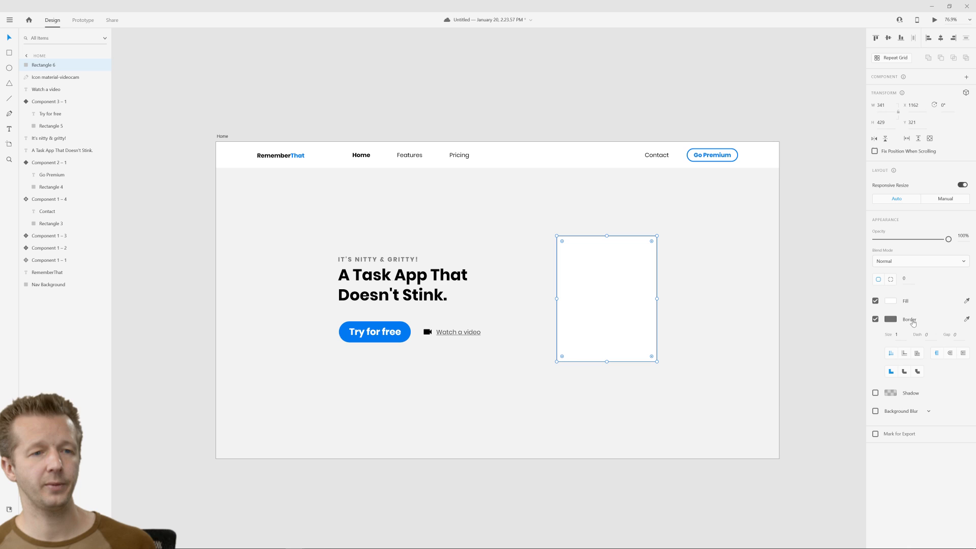
# Remove the portrait rectangle's border, round its corners to 31, and enlarge it to about 355 × 445 at X 1148.
pyautogui.click(875, 319)
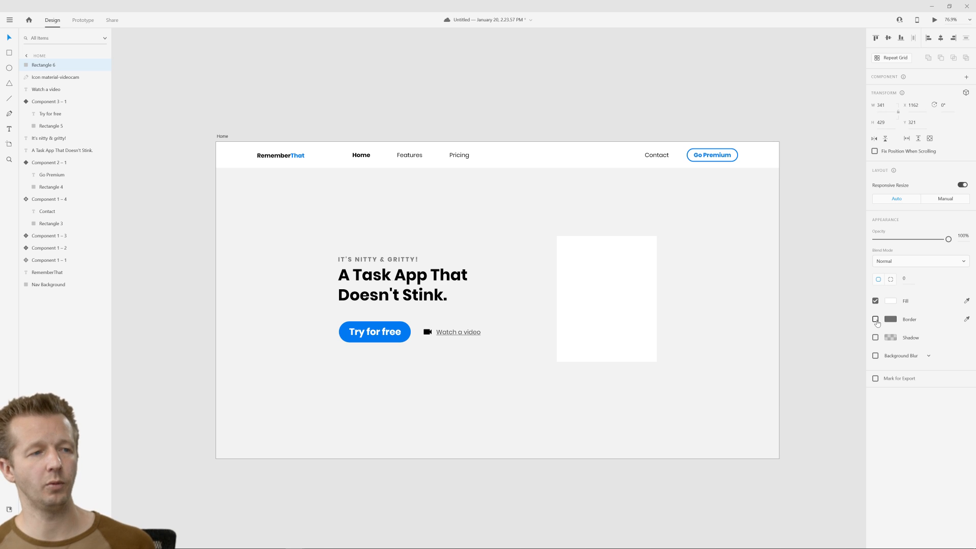
pyautogui.click(599, 302)
pyautogui.moveTo(652, 242); pyautogui.dragTo(649, 248)
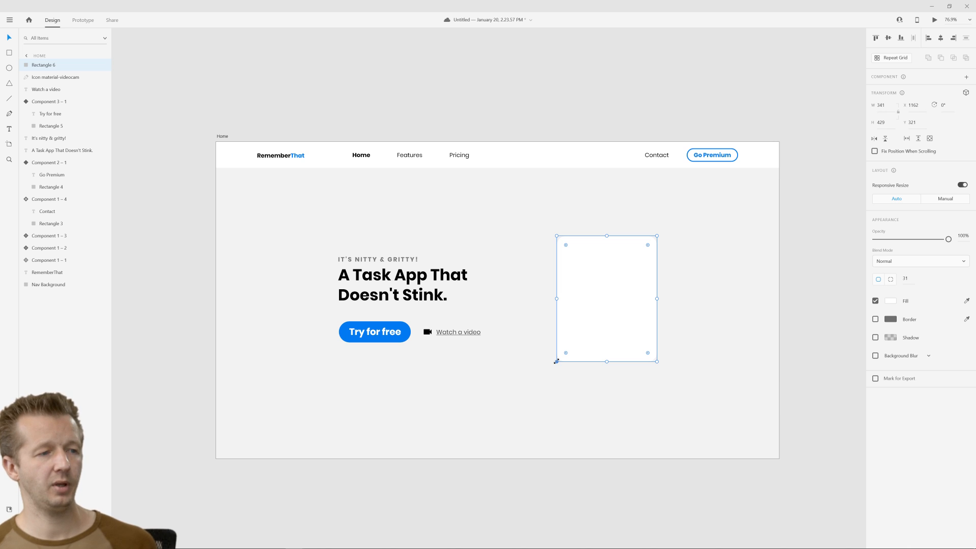
pyautogui.moveTo(556, 361); pyautogui.dragTo(552, 366)
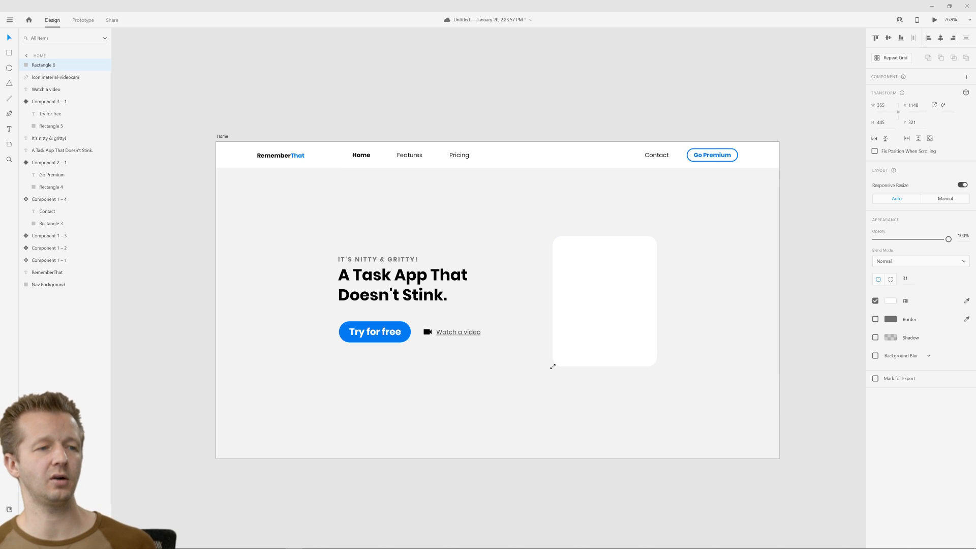
pyautogui.click(689, 331)
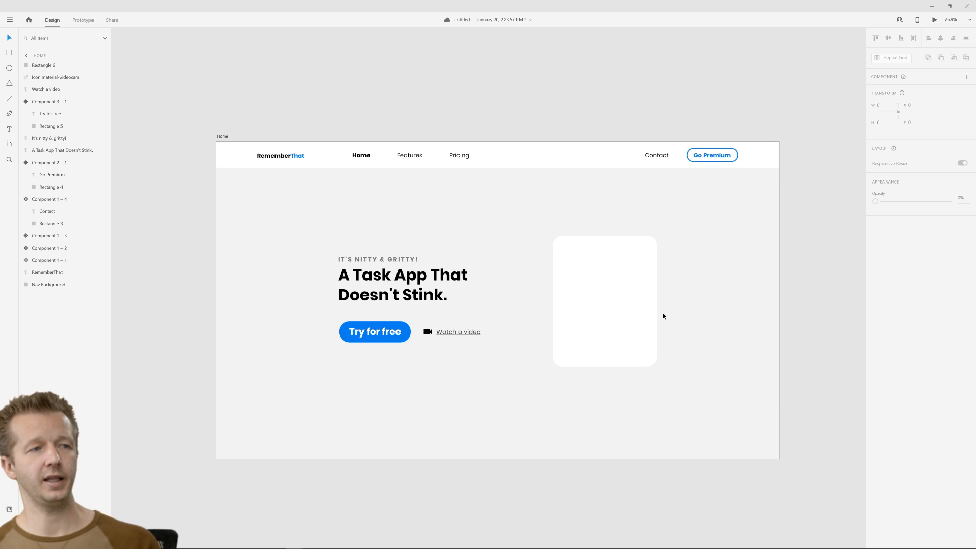
pyautogui.click(589, 282)
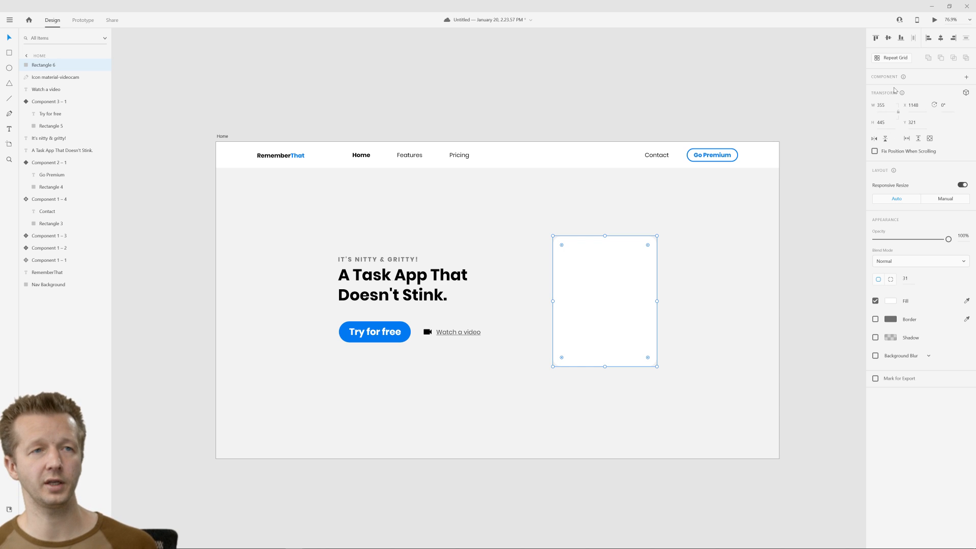
pyautogui.click(723, 299)
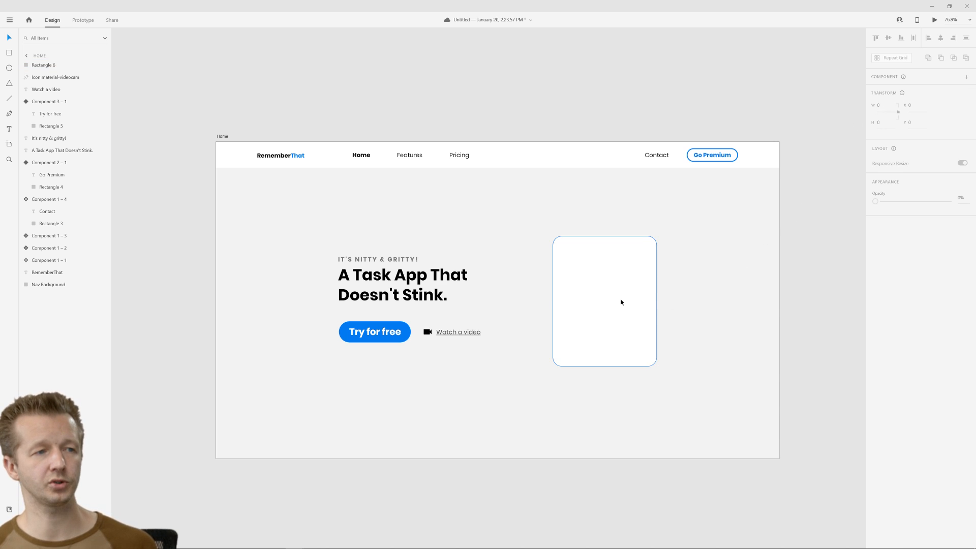
pyautogui.click(621, 300)
pyautogui.click(703, 296)
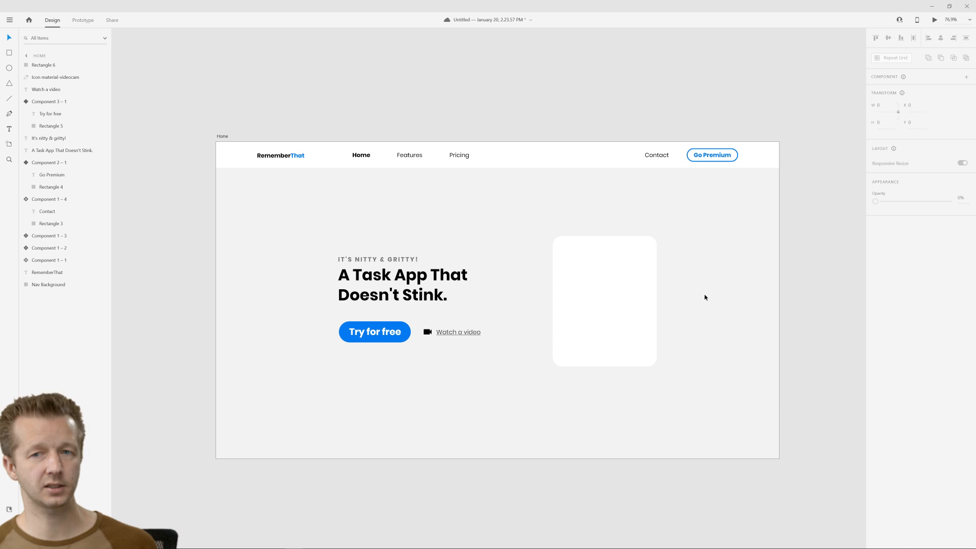
pyautogui.click(603, 307)
pyautogui.click(474, 195)
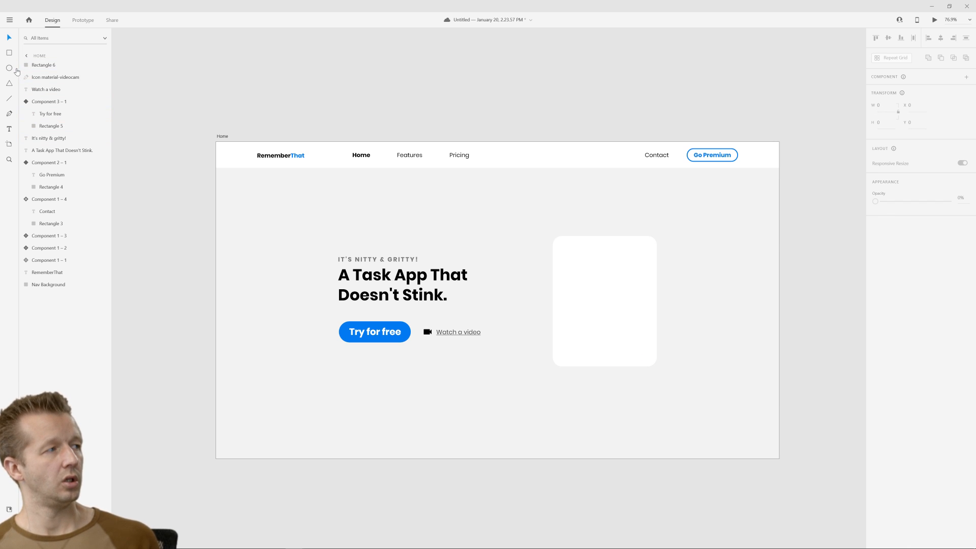
# Draw a borderless circle about 72 × 72 centred on the white card's left edge, near its upper corner.
pyautogui.click(11, 67)
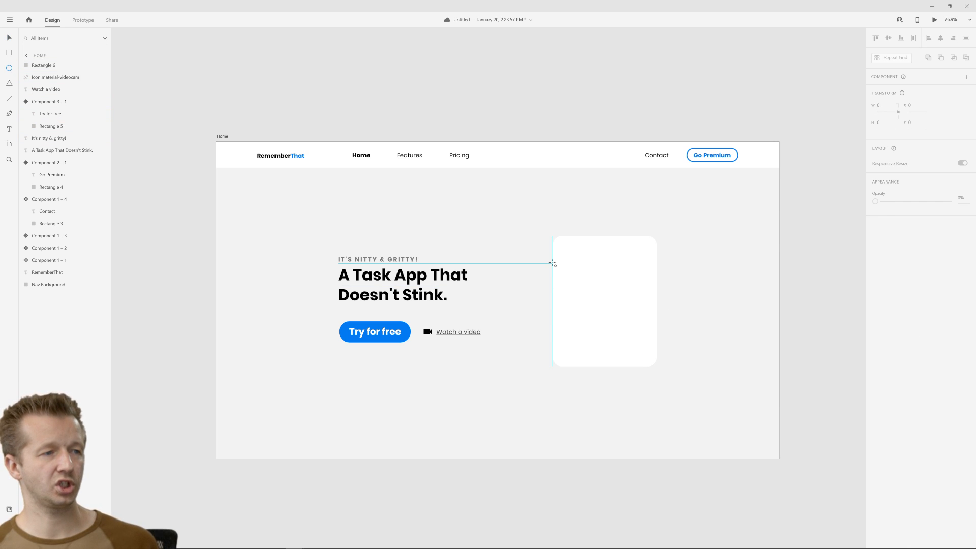
pyautogui.moveTo(554, 262); pyautogui.dragTo(565, 273)
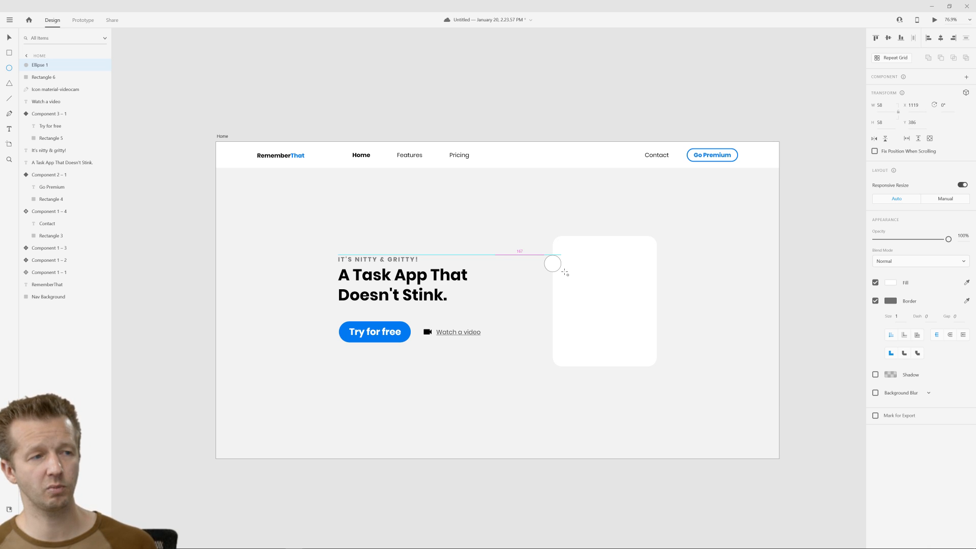
pyautogui.moveTo(564, 273); pyautogui.dragTo(569, 275)
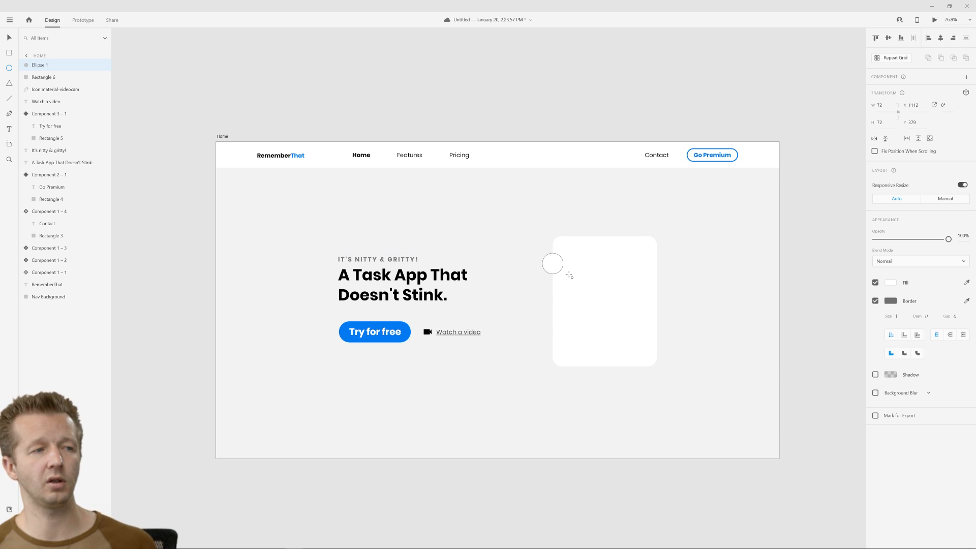
pyautogui.moveTo(568, 275); pyautogui.dragTo(569, 274)
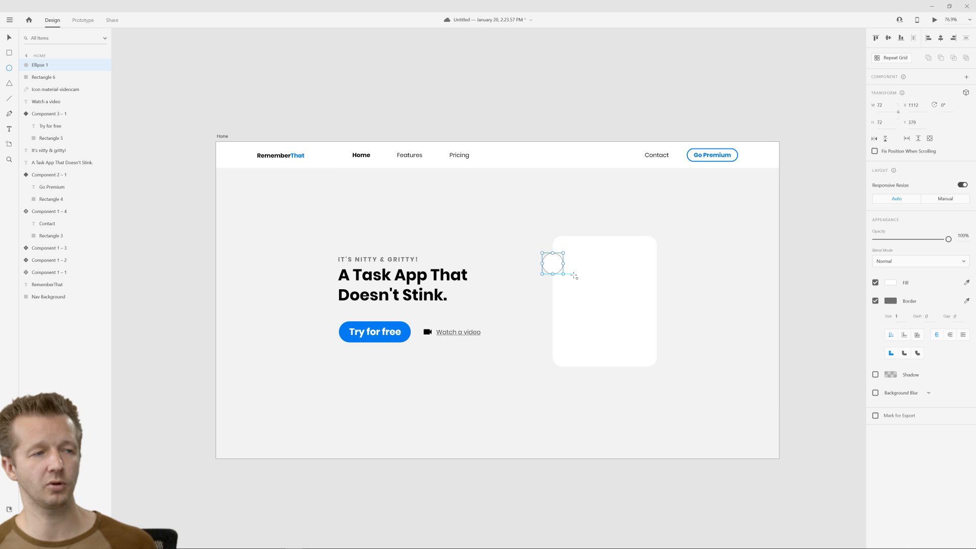
pyautogui.click(876, 301)
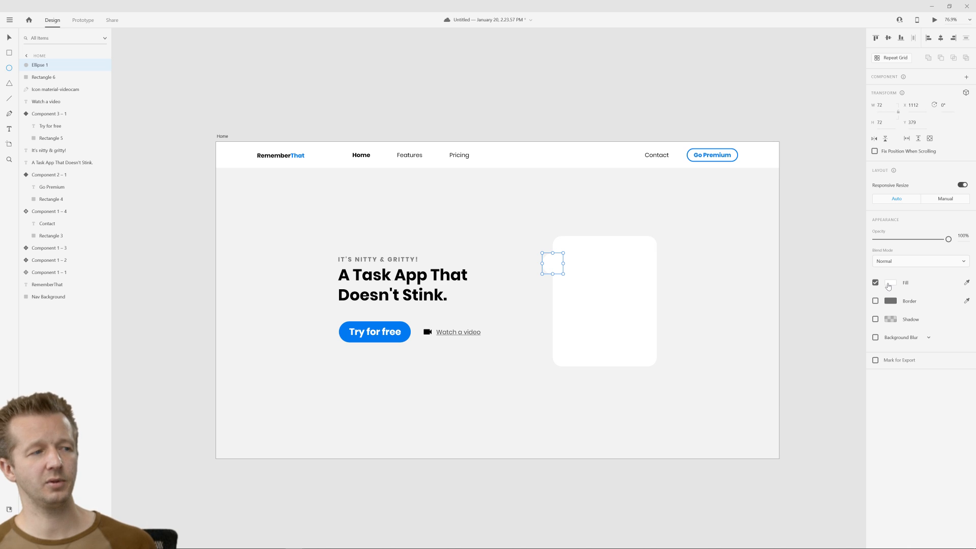
# Fill the circle with bright green and save that green as a color swatch.
pyautogui.click(888, 285)
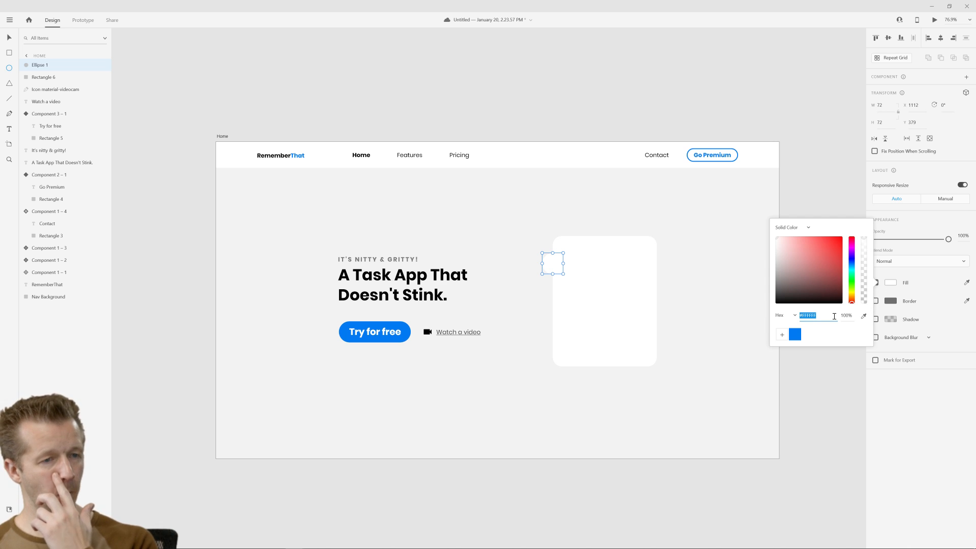
pyautogui.click(794, 334)
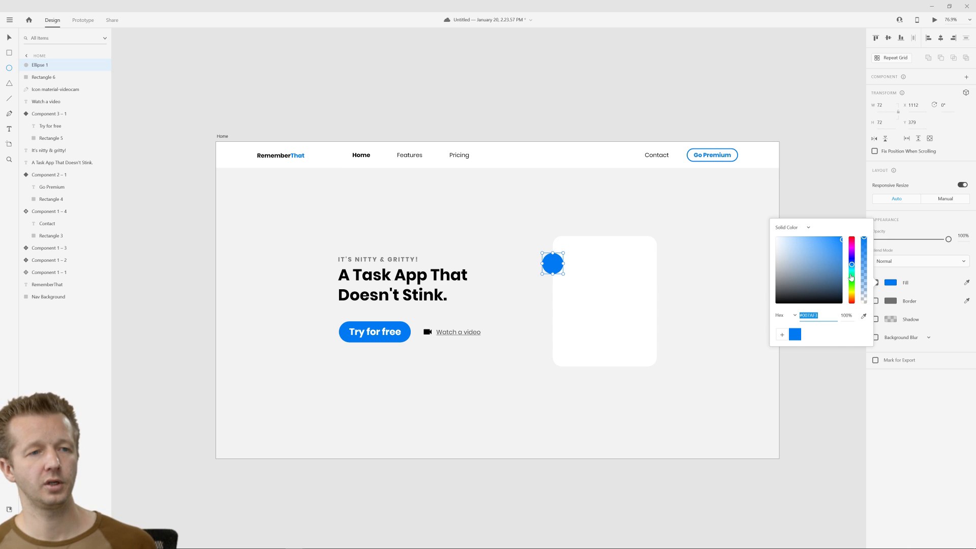
pyautogui.moveTo(852, 277)
pyautogui.mouseDown()
pyautogui.moveTo(832, 254)
pyautogui.moveTo(853, 281)
pyautogui.mouseUp()
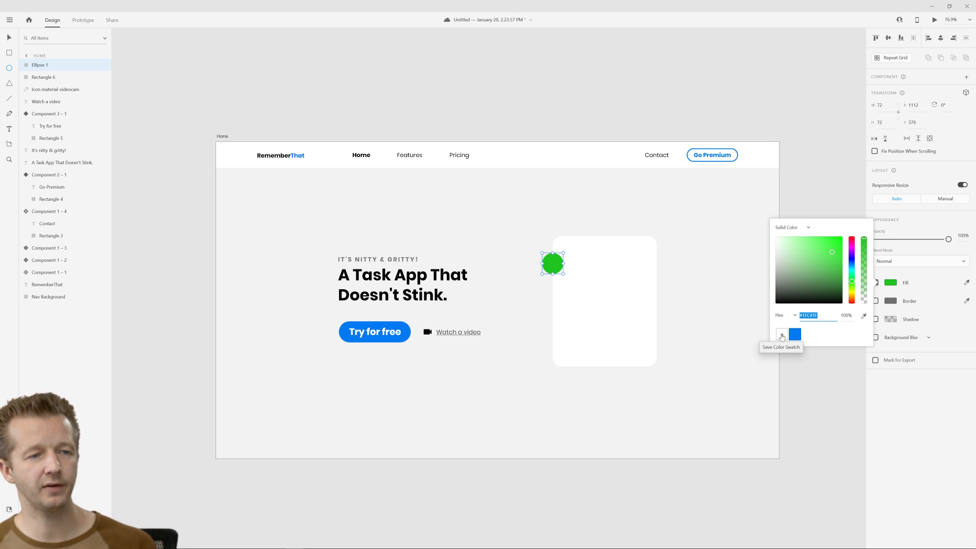
pyautogui.click(782, 335)
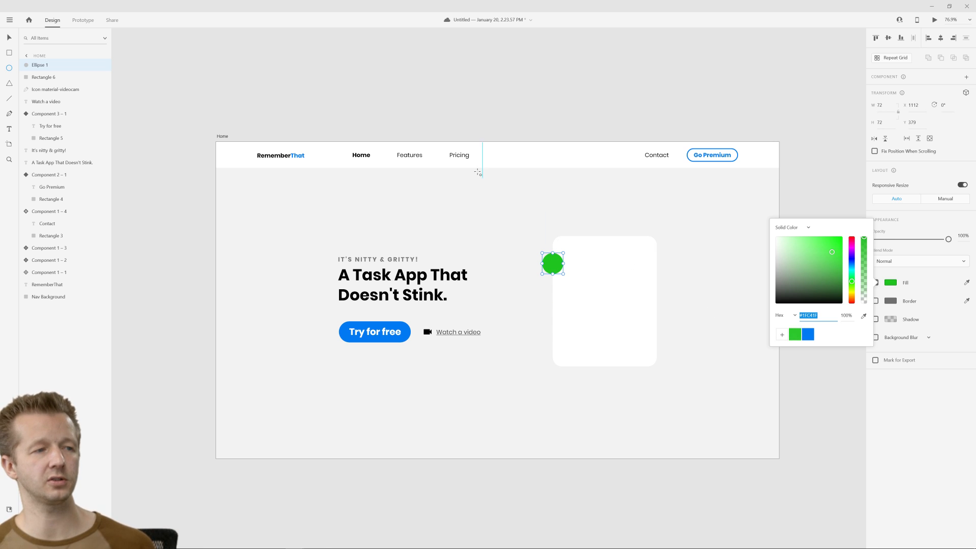
pyautogui.click(8, 39)
pyautogui.click(196, 81)
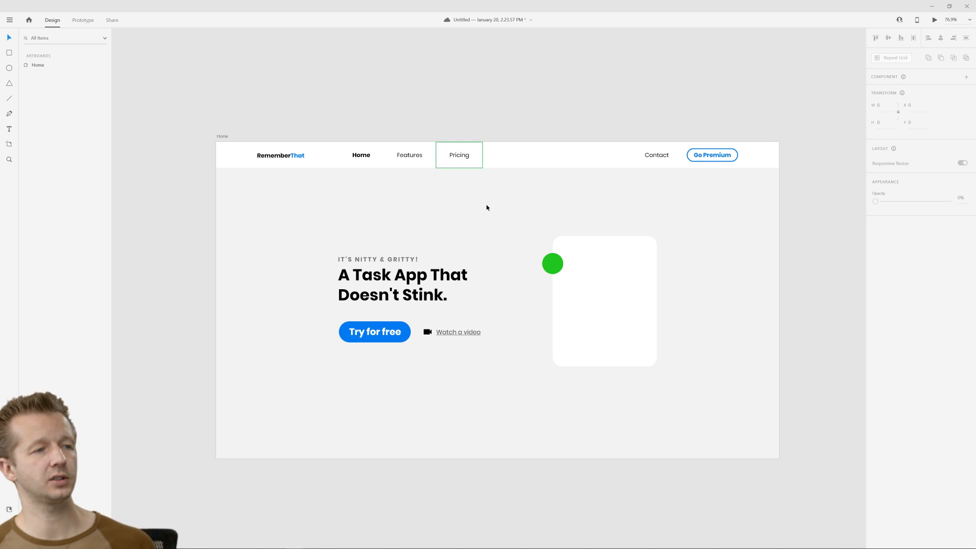
# Draw a three-point check mark path inside the green circle with the Pen tool.
pyautogui.scroll(3, 564, 280)
pyautogui.scroll(4, 564, 280)
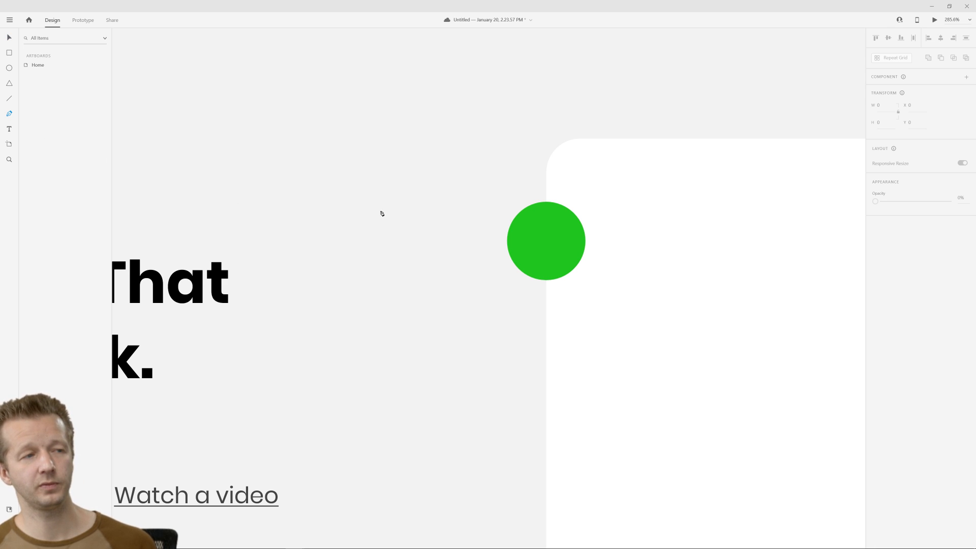
pyautogui.click(529, 245)
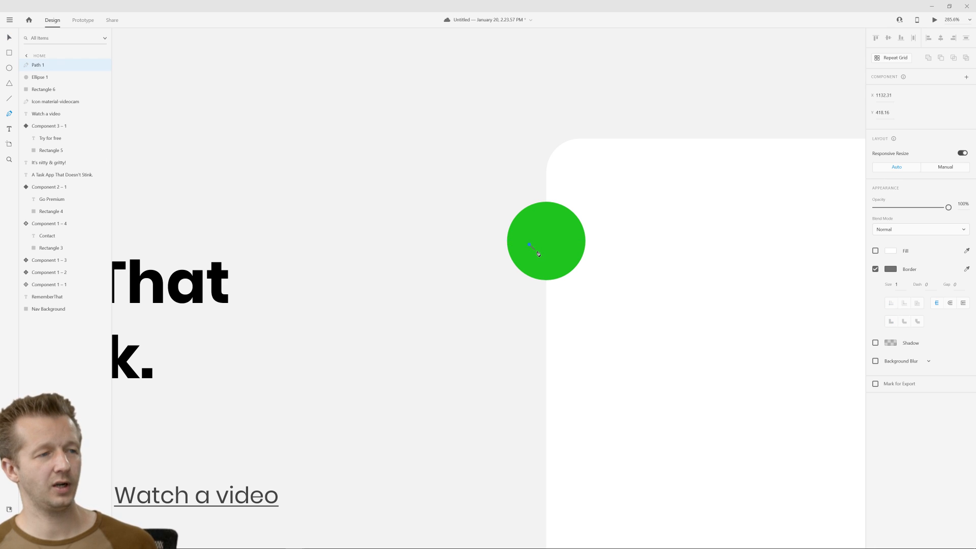
pyautogui.click(539, 254)
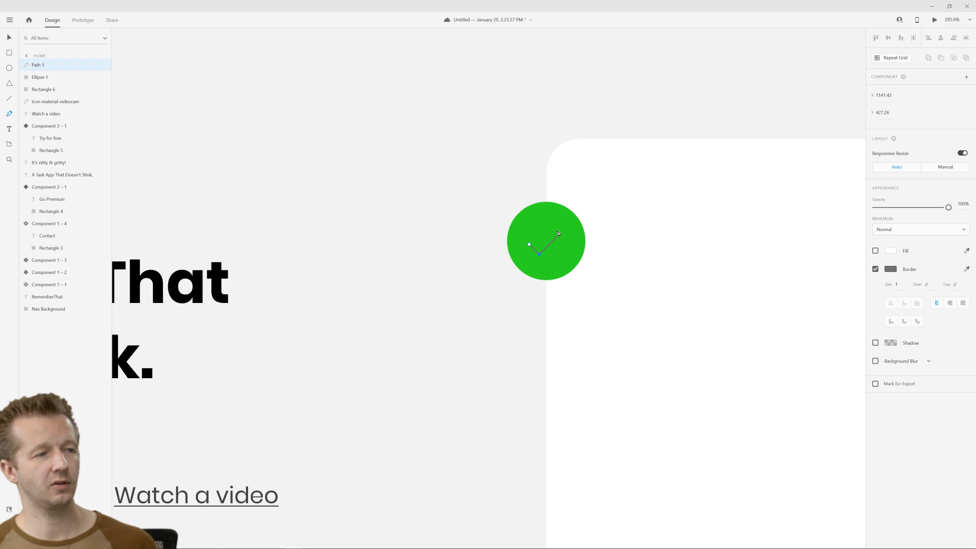
pyautogui.click(558, 236)
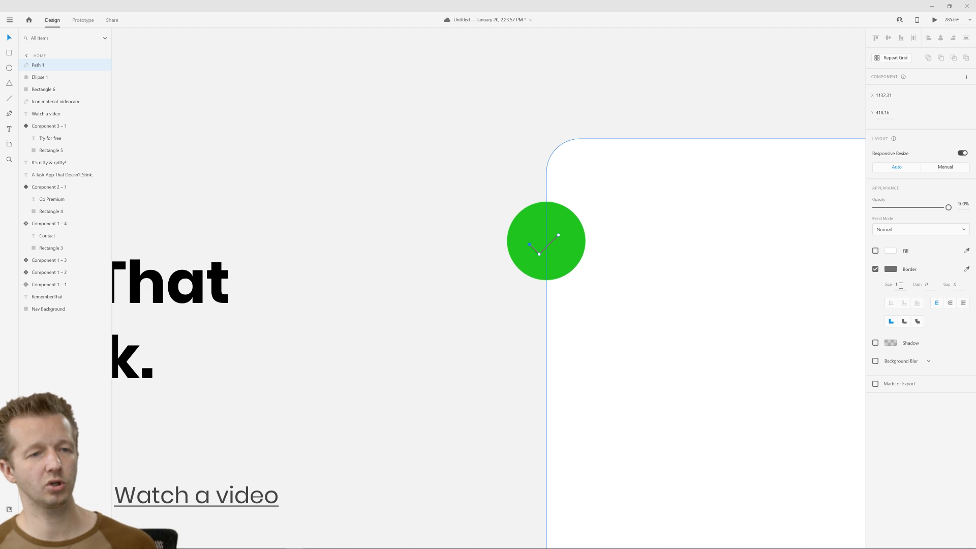
# Set the check mark path's border size to 6 and its border color to white.
pyautogui.click(900, 285)
pyautogui.press('Up')
pyautogui.press('Up')
pyautogui.press('Up')
pyautogui.press('Up')
pyautogui.press('Up')
pyautogui.click(890, 270)
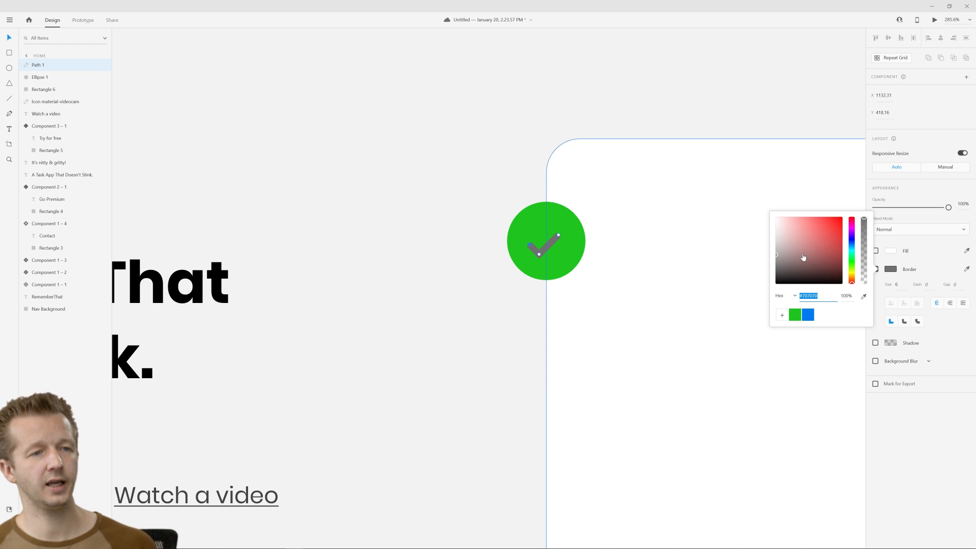
pyautogui.moveTo(804, 258); pyautogui.dragTo(732, 195)
pyautogui.click(9, 38)
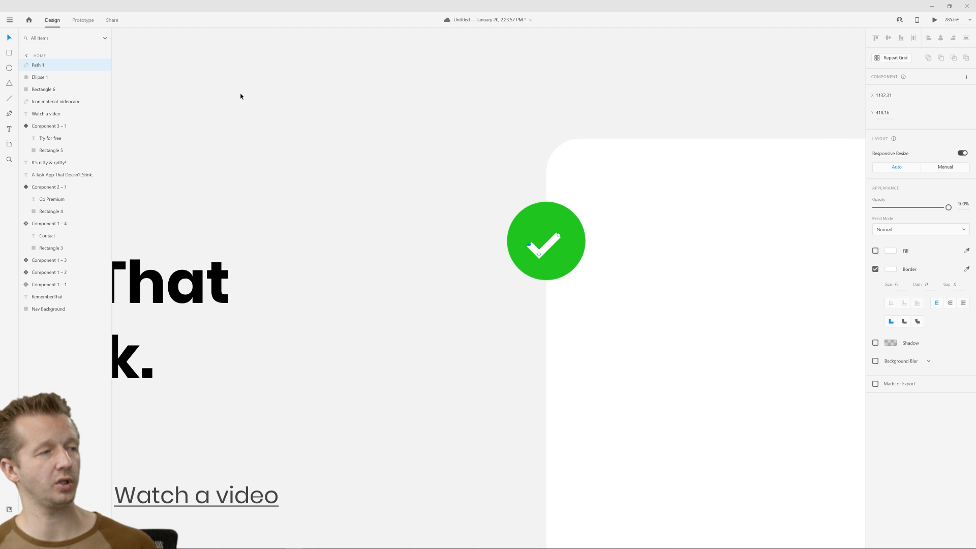
# Move the white check mark slightly so it sits centred in the green circle.
pyautogui.click(550, 245)
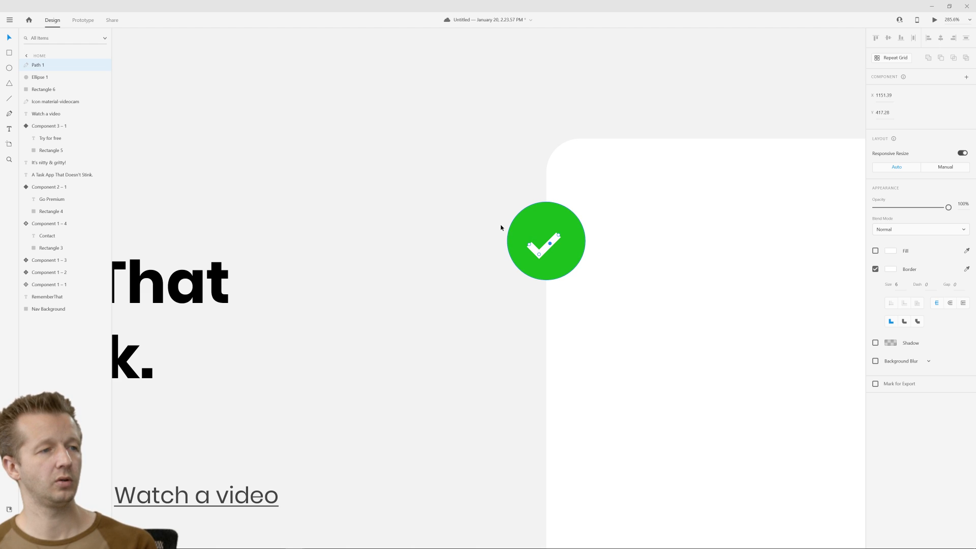
pyautogui.press('Escape')
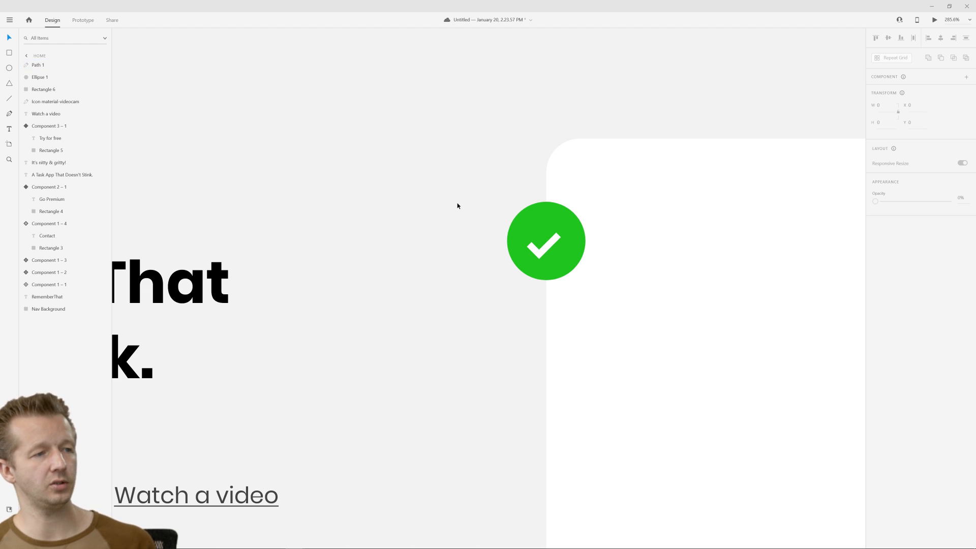
pyautogui.moveTo(548, 248); pyautogui.dragTo(550, 244)
pyautogui.click(388, 149)
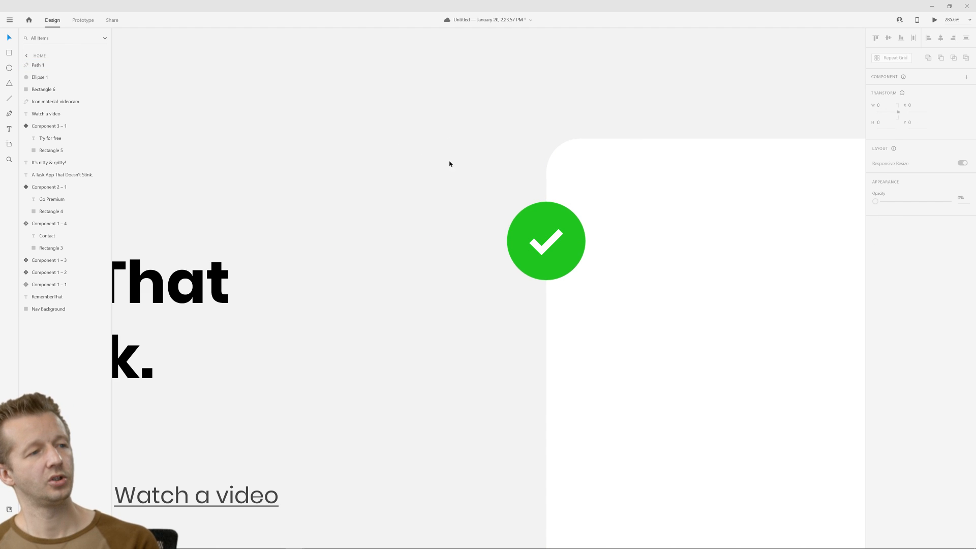
# Draw a thin bar about 227 × 13 with corner radius 7 on the white card, beside the check circle at about X 1225, Y 396.
pyautogui.scroll(-6, 661, 257)
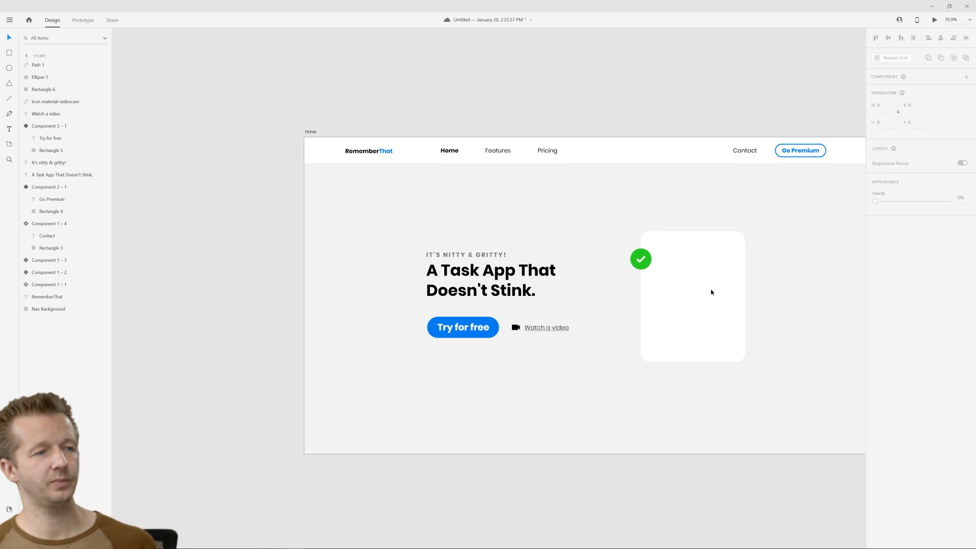
pyautogui.hscroll(2, 649, 275)
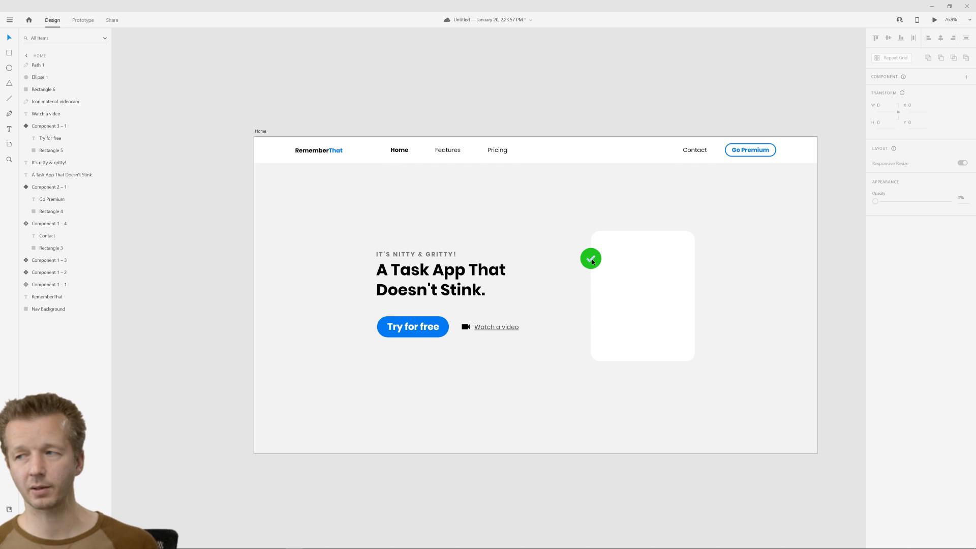
pyautogui.click(10, 56)
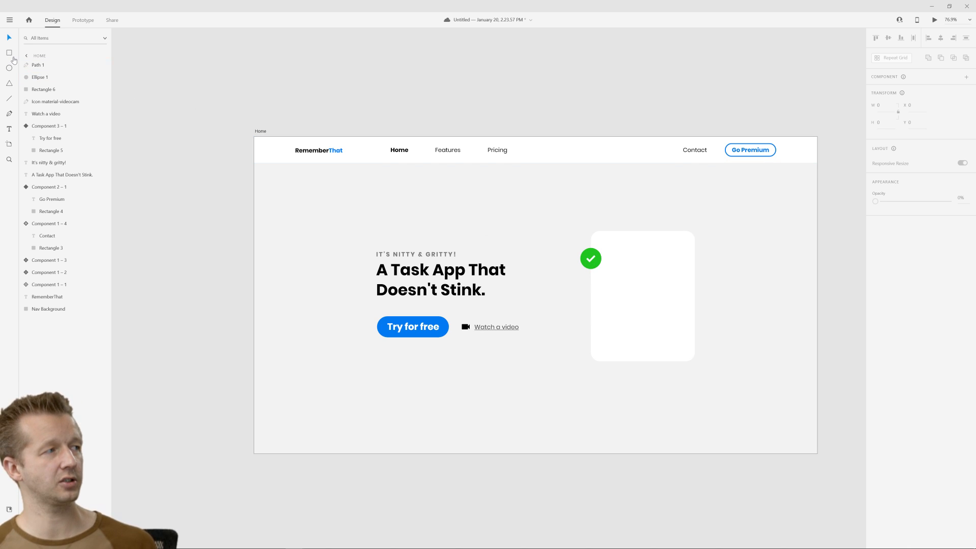
pyautogui.scroll(3, 634, 281)
pyautogui.scroll(4, 634, 282)
pyautogui.hscroll(3, 629, 259)
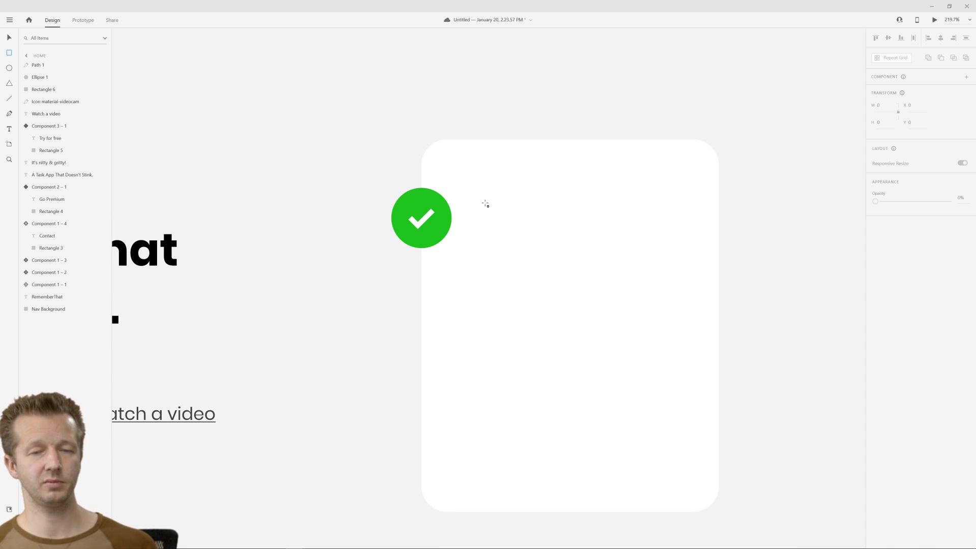
pyautogui.moveTo(485, 203)
pyautogui.mouseDown()
pyautogui.moveTo(676, 213)
pyautogui.moveTo(487, 130)
pyautogui.mouseUp()
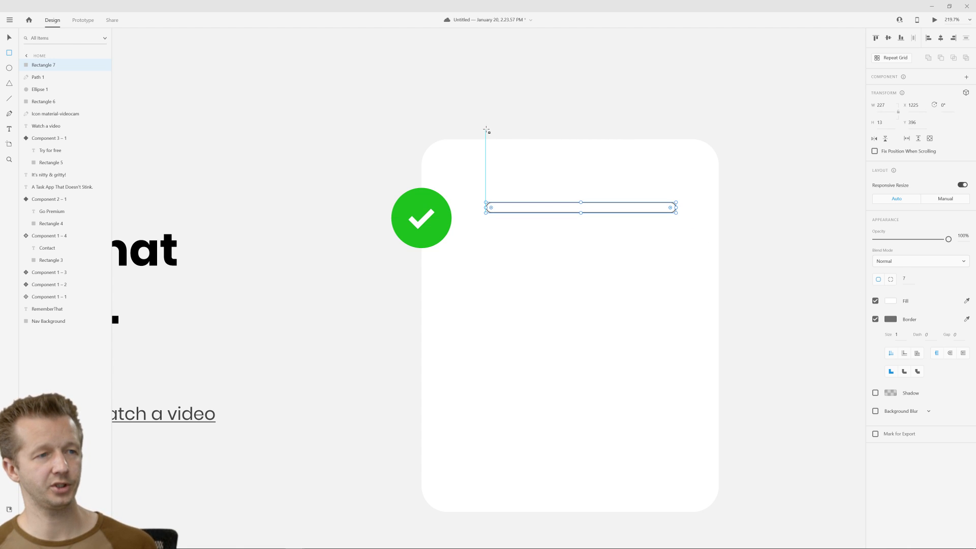
# Remove the thin bar's border and set its fill to a light purple.
pyautogui.click(875, 320)
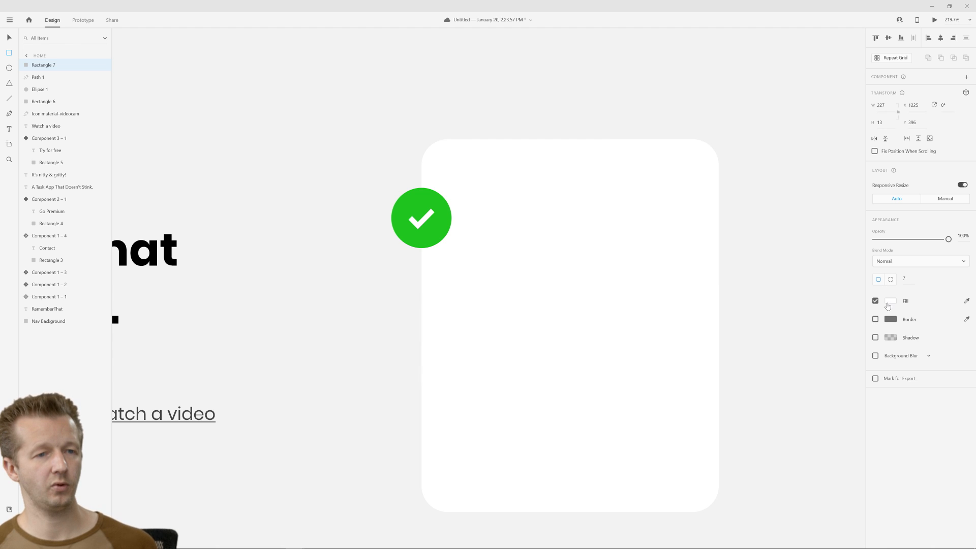
pyautogui.click(891, 302)
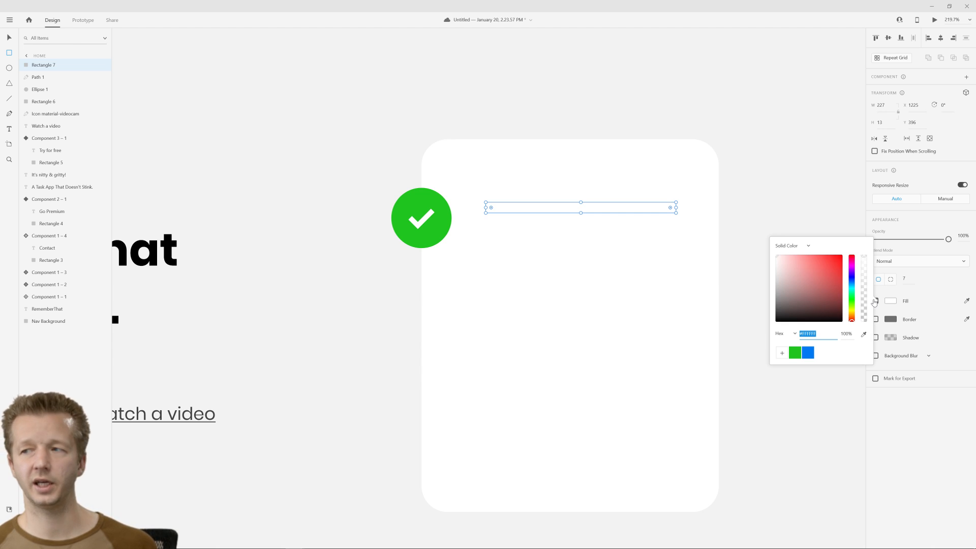
pyautogui.moveTo(852, 293); pyautogui.dragTo(853, 272)
pyautogui.click(787, 265)
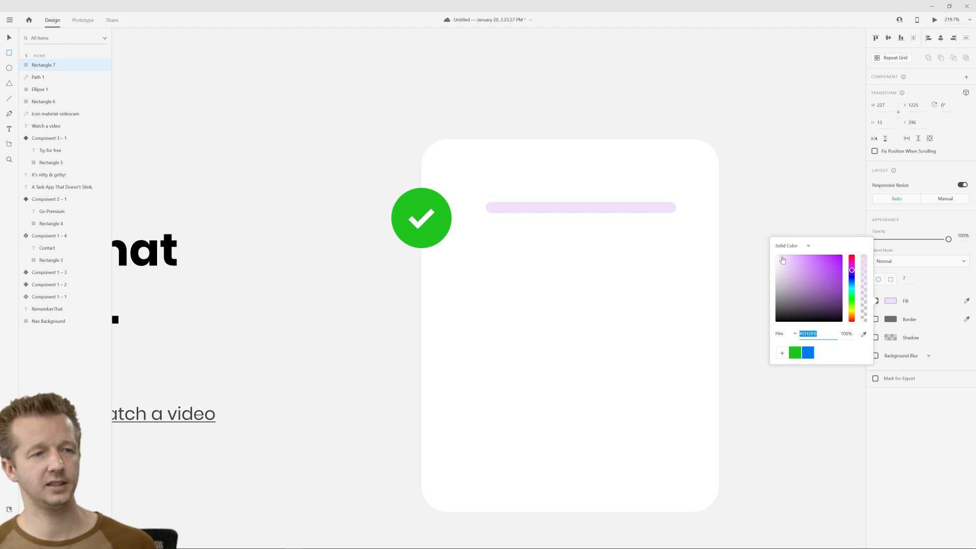
pyautogui.moveTo(787, 265); pyautogui.dragTo(786, 261)
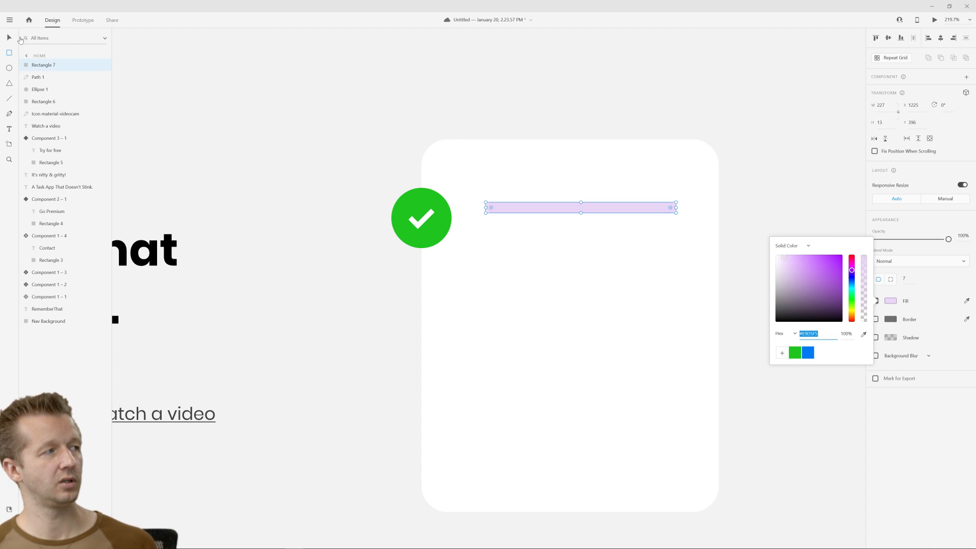
pyautogui.press('Escape')
# Widen the purple bar to about 235 and place a short 60 × 13 copy and two 13 × 13 dots below it at Y 417.
pyautogui.moveTo(565, 212); pyautogui.dragTo(560, 206)
pyautogui.moveTo(671, 204); pyautogui.dragTo(658, 230)
pyautogui.hotkey('ctrl', 'd')
pyautogui.hotkey('ctrl', 'd')
pyautogui.hotkey('ctrl', 'd')
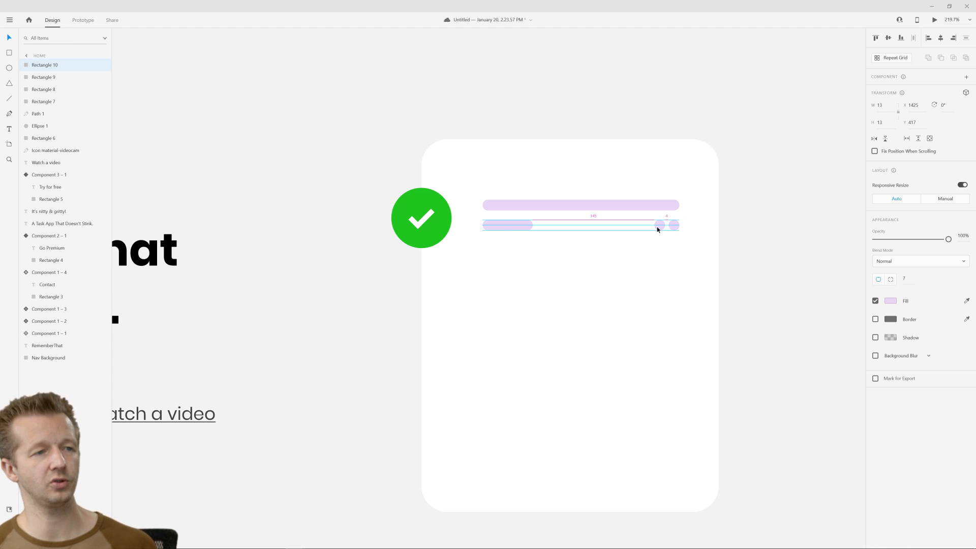
pyautogui.click(625, 182)
pyautogui.hotkey('ctrl', '0')
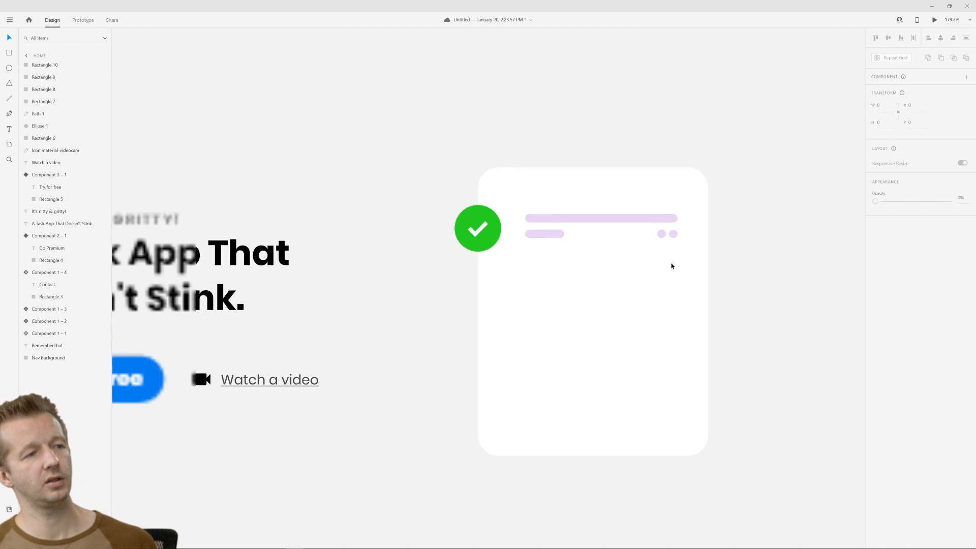
pyautogui.scroll(3, 534, 216)
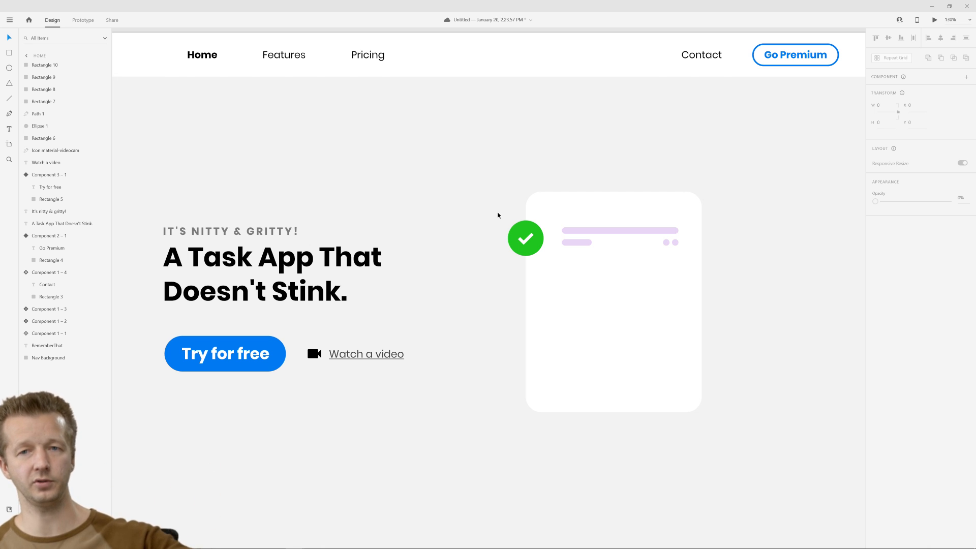
# Scale the green circle and its check mark down together about their centre to a circle of about 58 × 58.
pyautogui.click(526, 243)
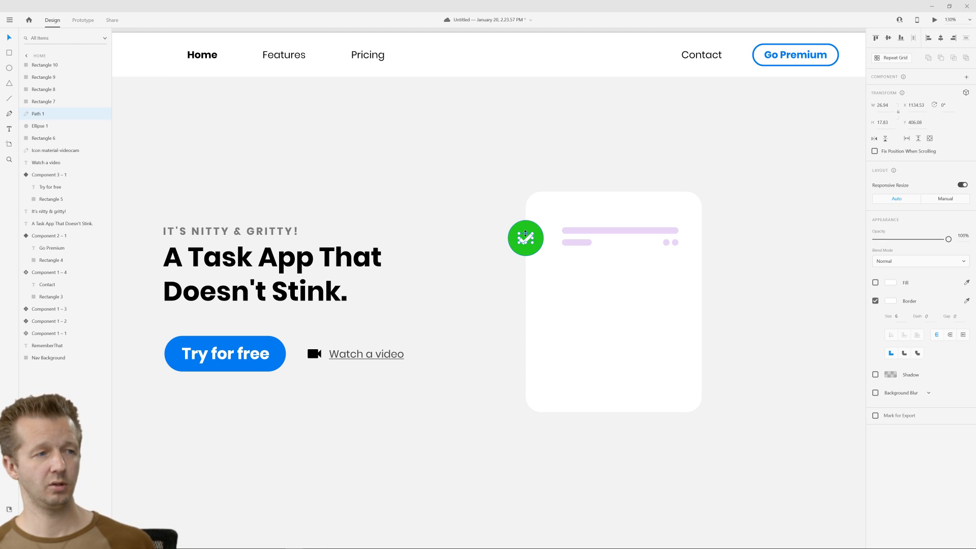
pyautogui.keyDown('shift'); pyautogui.click(538, 250); pyautogui.keyUp('shift')
pyautogui.moveTo(544, 257); pyautogui.dragTo(542, 254)
pyautogui.click(469, 284)
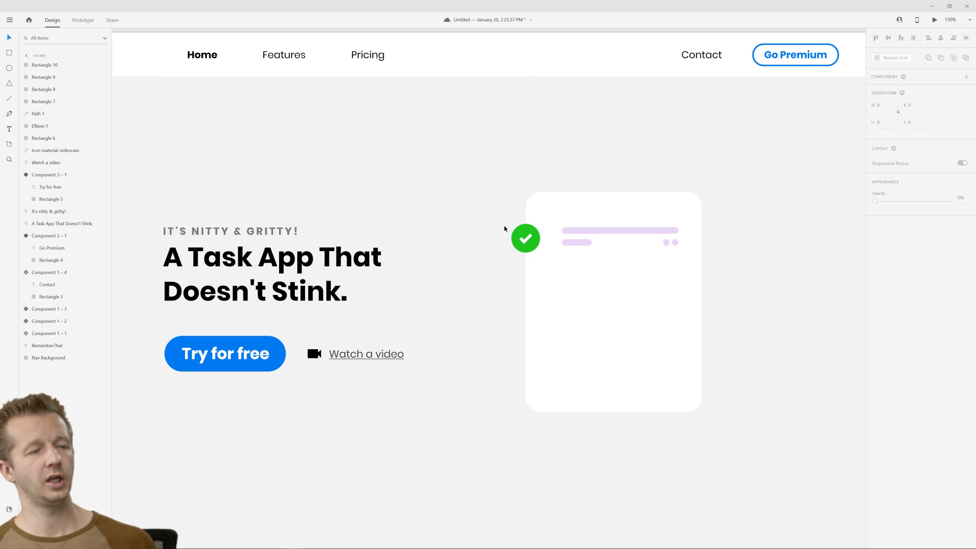
pyautogui.click(530, 239)
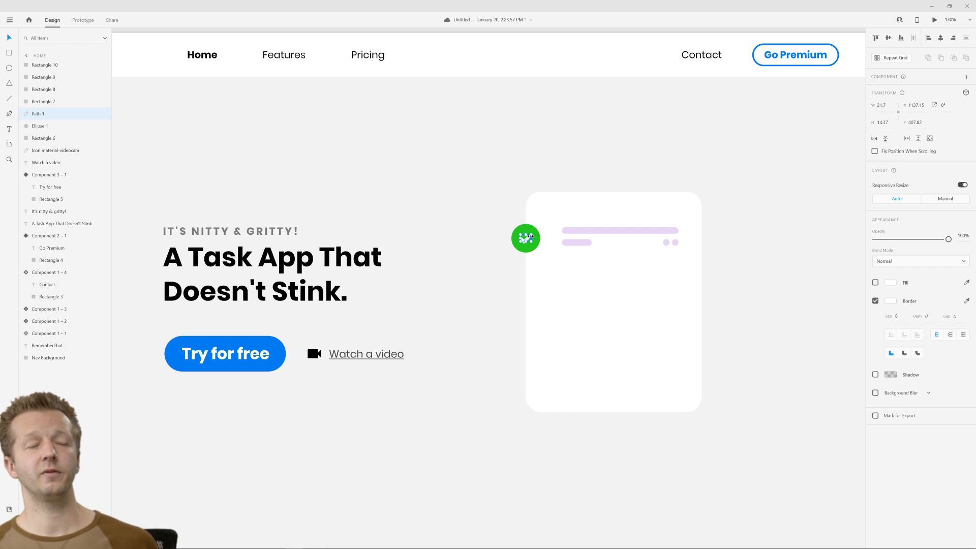
pyautogui.click(502, 262)
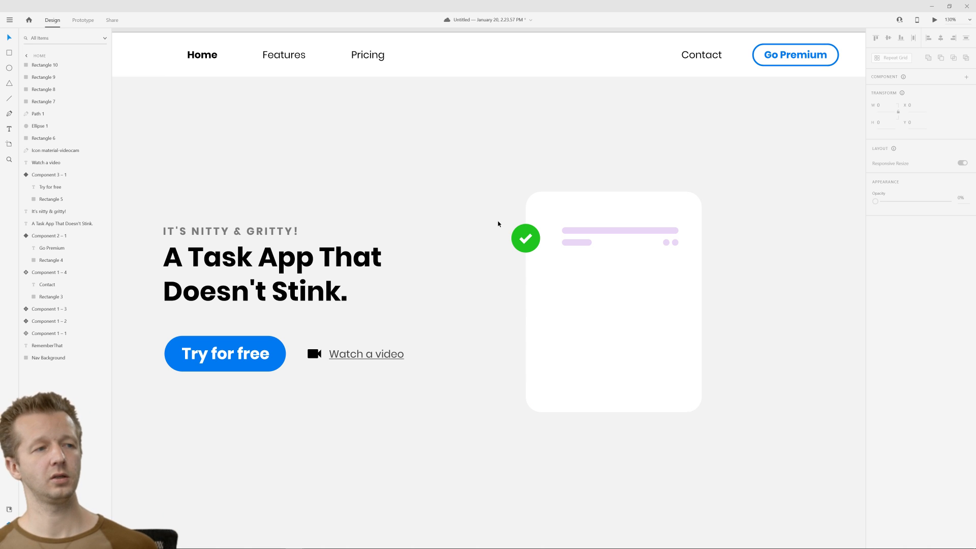
# Select the green circle, its check mark, both purple bars and the two dots, excluding the white card.
pyautogui.moveTo(500, 222); pyautogui.dragTo(701, 269)
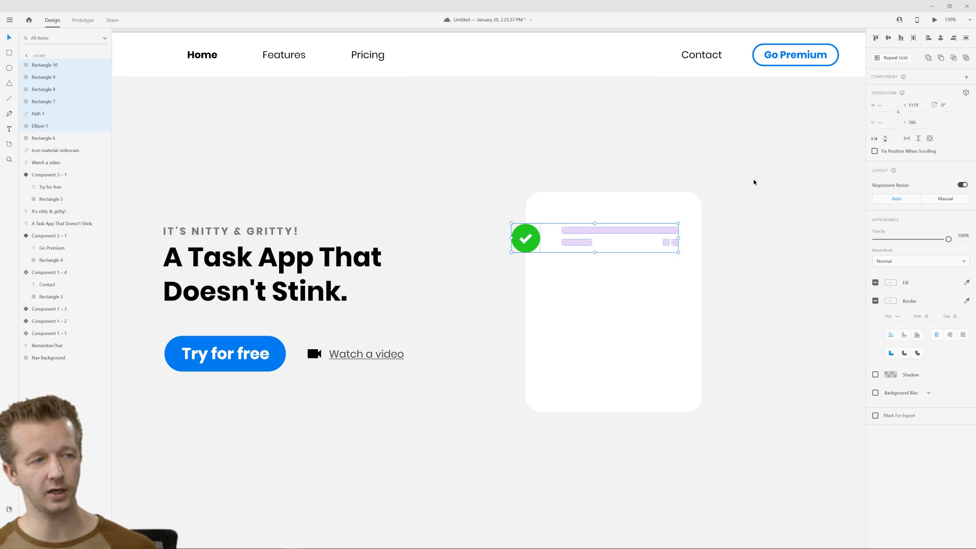
pyautogui.keyDown('shift'); pyautogui.click(553, 266); pyautogui.keyUp('shift')
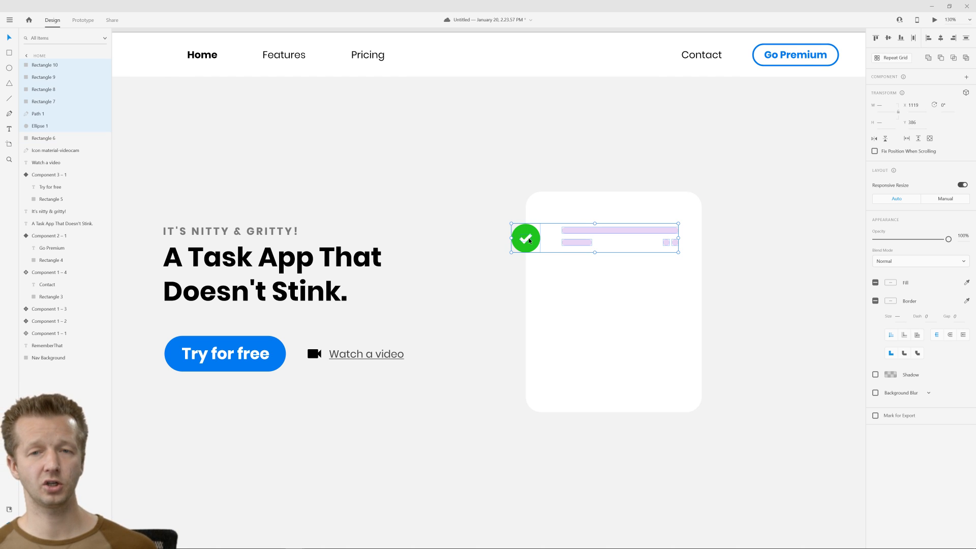
# Try duplicating the selected task row twice down the white card, and undo both copies.
pyautogui.hotkey('ctrl', 'd')
pyautogui.moveTo(528, 240); pyautogui.dragTo(532, 323)
pyautogui.hotkey('ctrl', 'd')
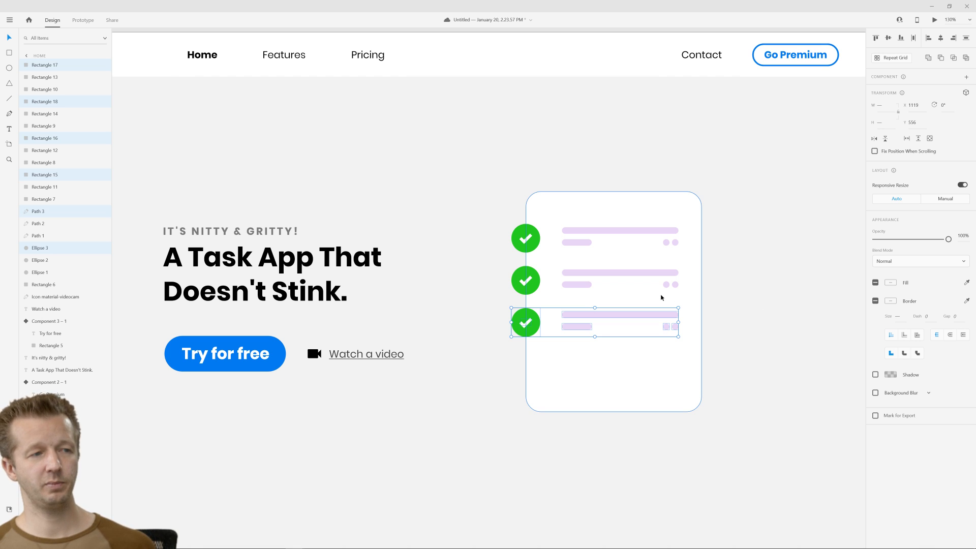
pyautogui.hotkey('ctrl', 'z')
pyautogui.hotkey('ctrl', 'z')
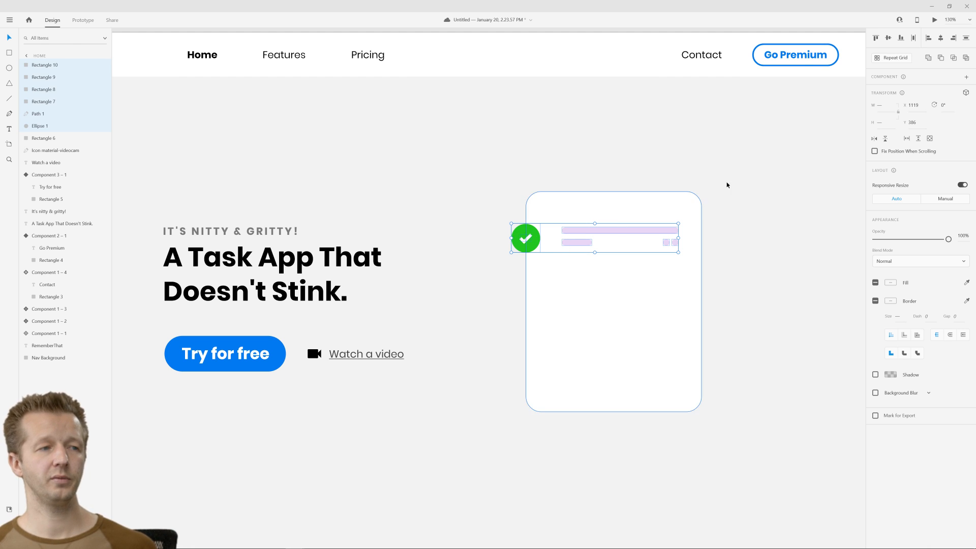
# Turn the task row into a repeat grid of three rows and shorten its short bars to a width of 56.
pyautogui.click(903, 60)
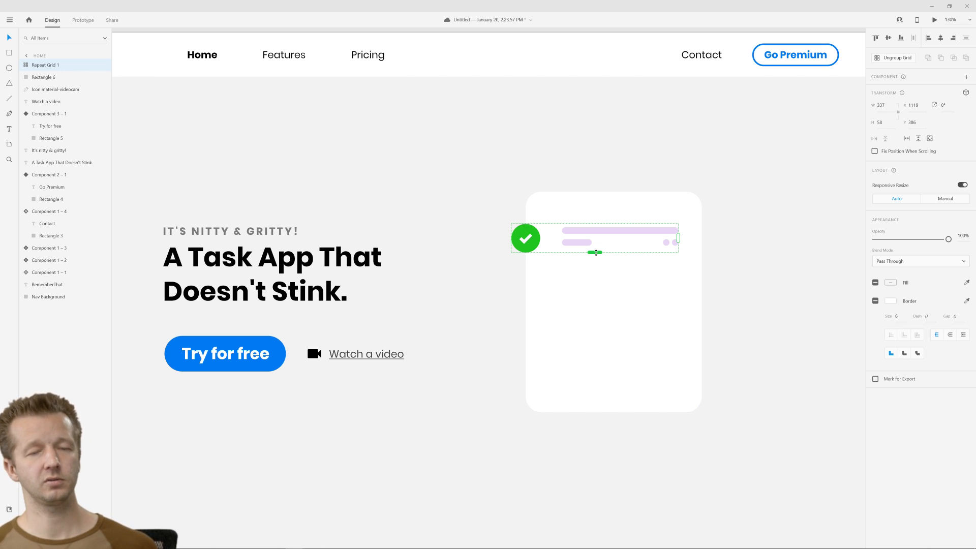
pyautogui.moveTo(595, 252); pyautogui.dragTo(595, 337)
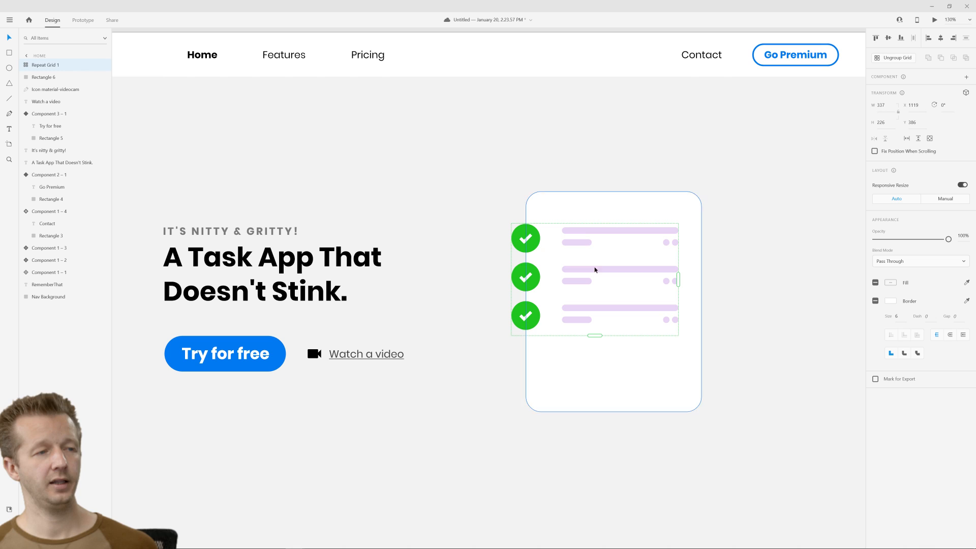
pyautogui.doubleClick(579, 244)
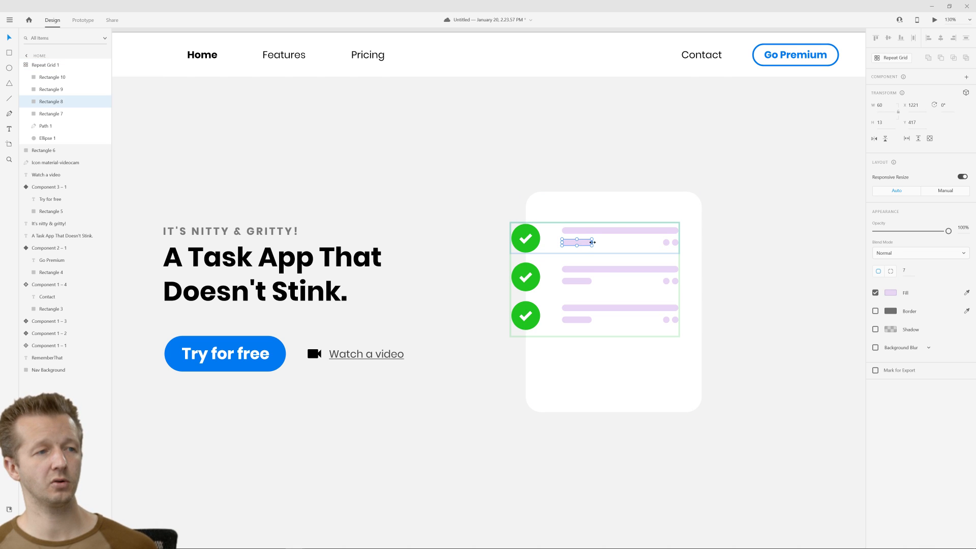
pyautogui.moveTo(593, 241)
pyautogui.mouseDown()
pyautogui.moveTo(580, 242)
pyautogui.moveTo(618, 241)
pyautogui.moveTo(577, 242)
pyautogui.moveTo(598, 242)
pyautogui.moveTo(590, 242)
pyautogui.mouseUp()
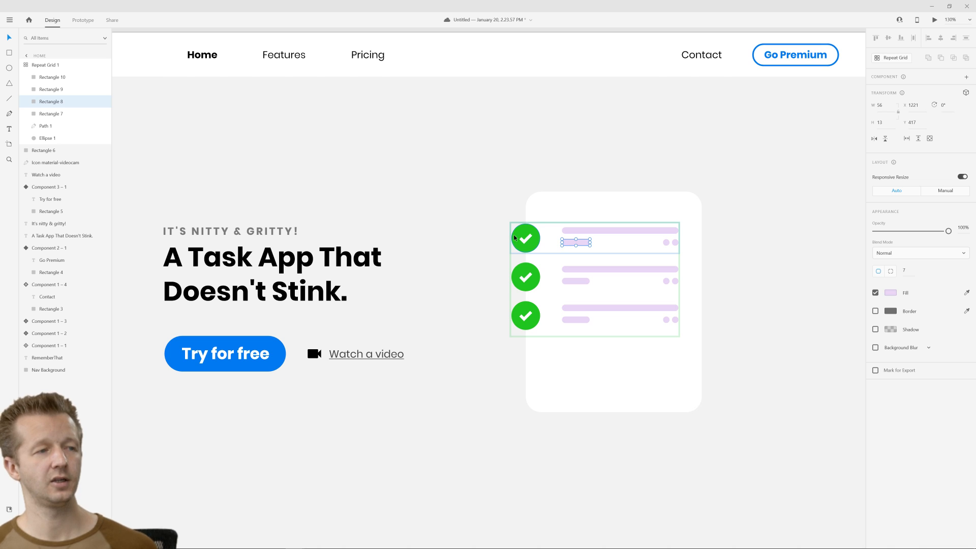
pyautogui.click(525, 277)
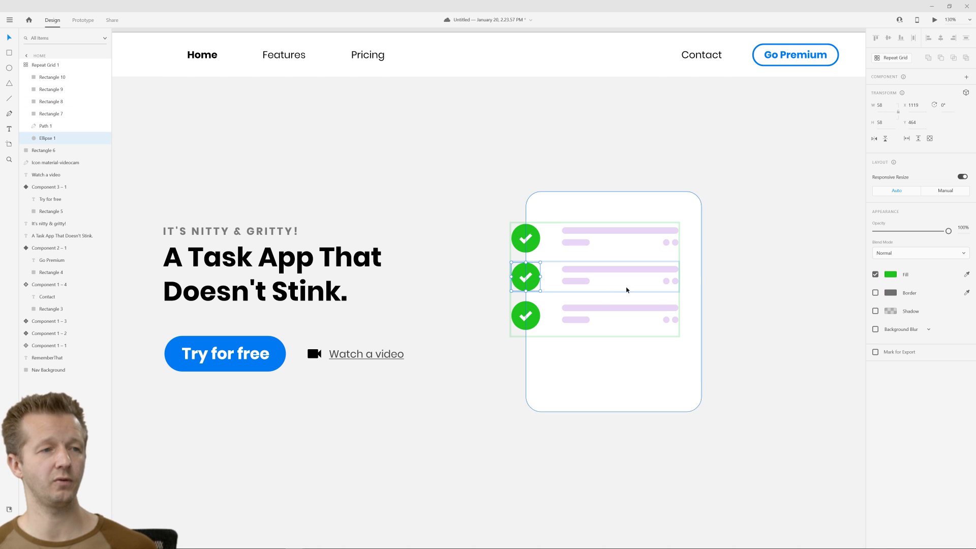
pyautogui.press('Escape')
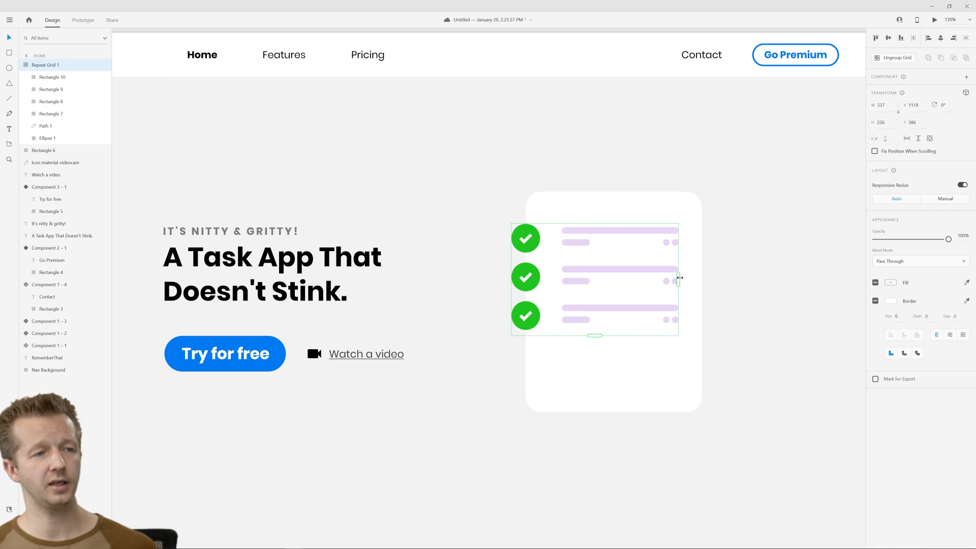
# Try extending the repeat grid sideways to a second column of task rows, and undo the extension.
pyautogui.moveTo(680, 277); pyautogui.dragTo(858, 279)
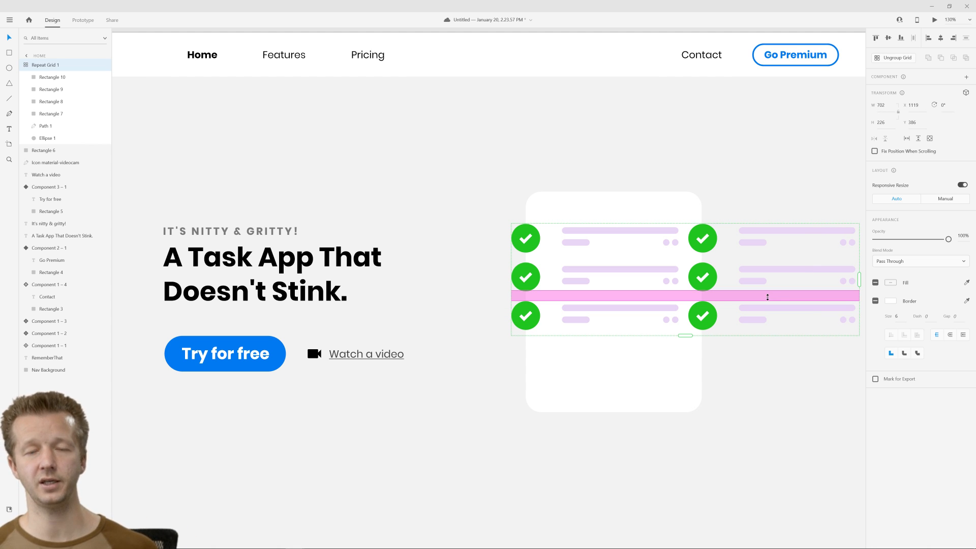
pyautogui.hotkey('ctrl', 'z')
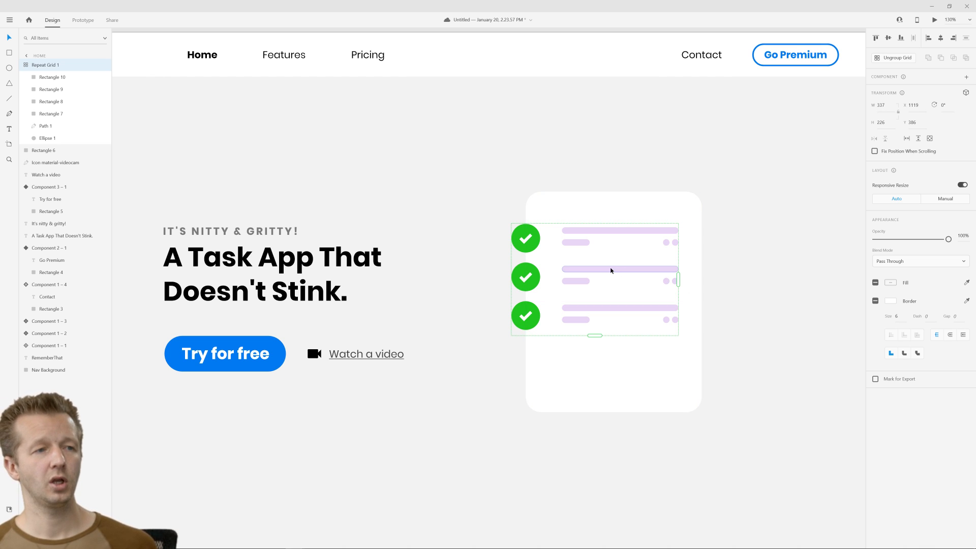
# Try ungrouping the repeat grid and widening only the first row's short bar to about 89, and undo both changes.
pyautogui.click(890, 58)
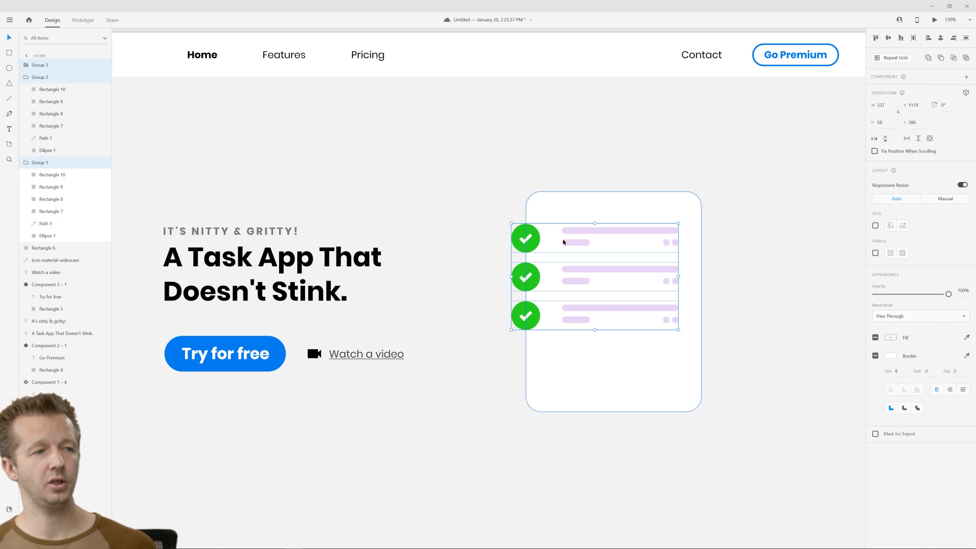
pyautogui.doubleClick(575, 242)
pyautogui.moveTo(589, 242); pyautogui.dragTo(606, 242)
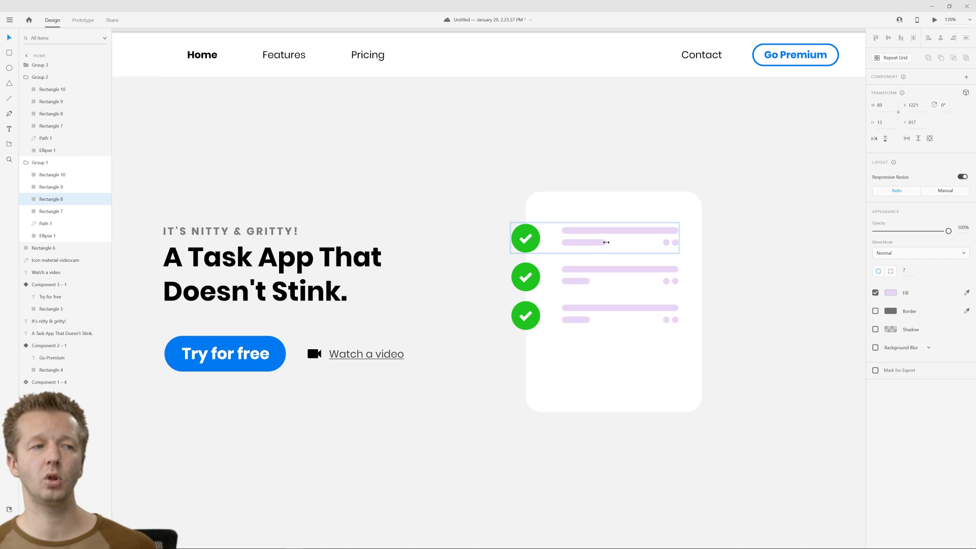
pyautogui.click(483, 166)
pyautogui.hotkey('ctrl', 'z')
pyautogui.hotkey('ctrl', 'z')
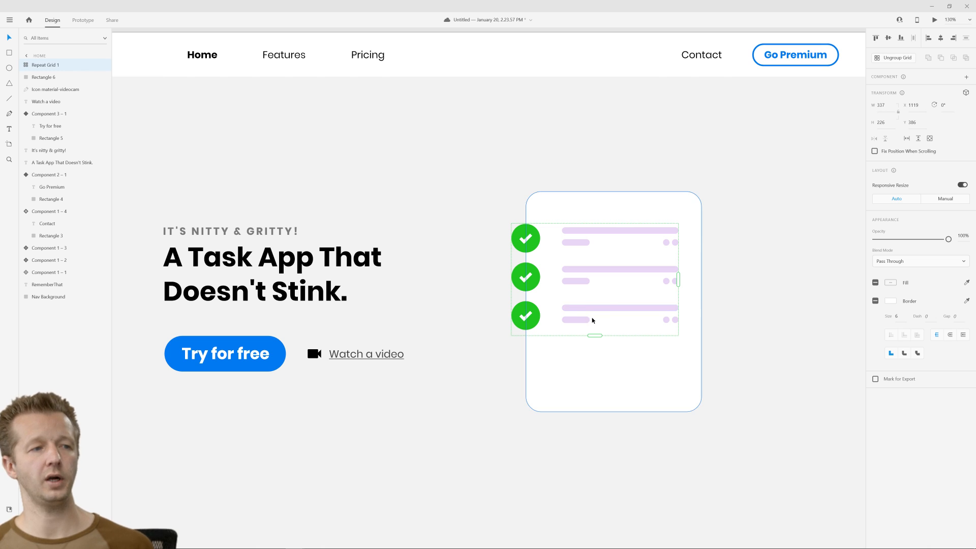
# Ungroup the repeat grid into separate task row groups and clear the selection.
pyautogui.click(895, 58)
pyautogui.click(785, 313)
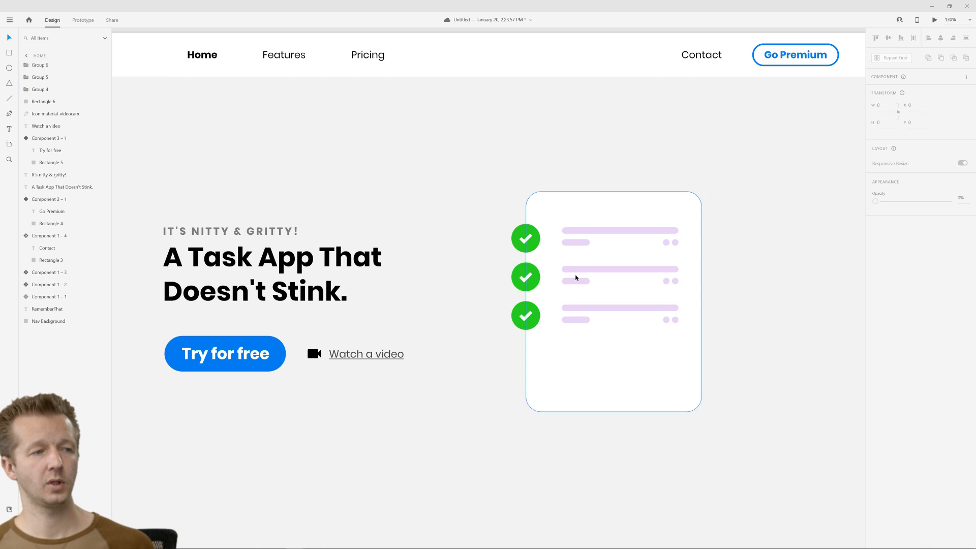
# Recolour the two bars and two dots in the second task row to a light orange fill.
pyautogui.click(583, 272)
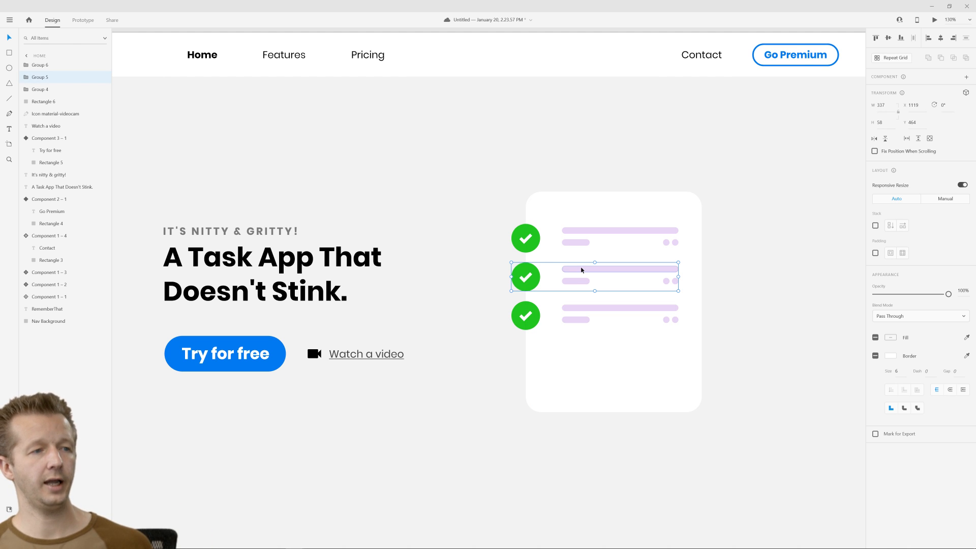
pyautogui.doubleClick(582, 270)
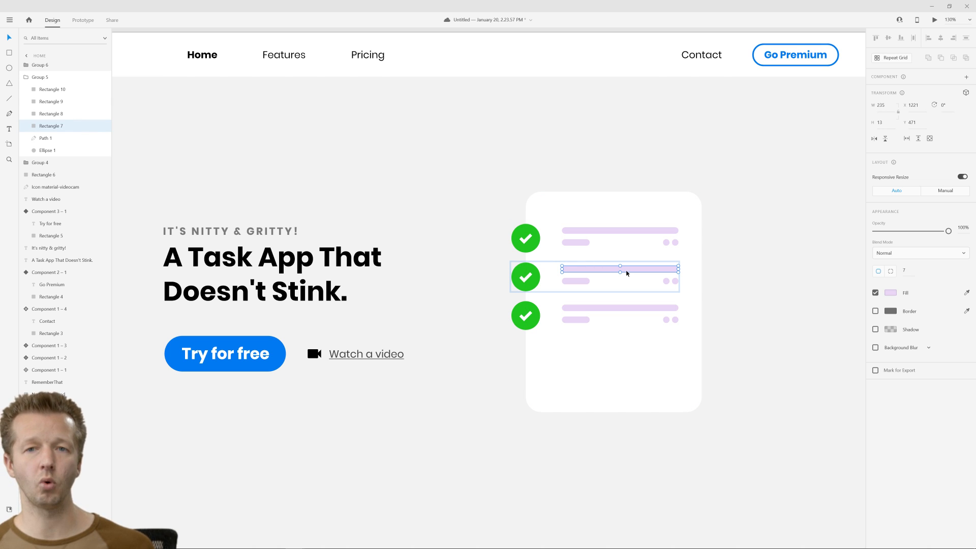
pyautogui.click(890, 294)
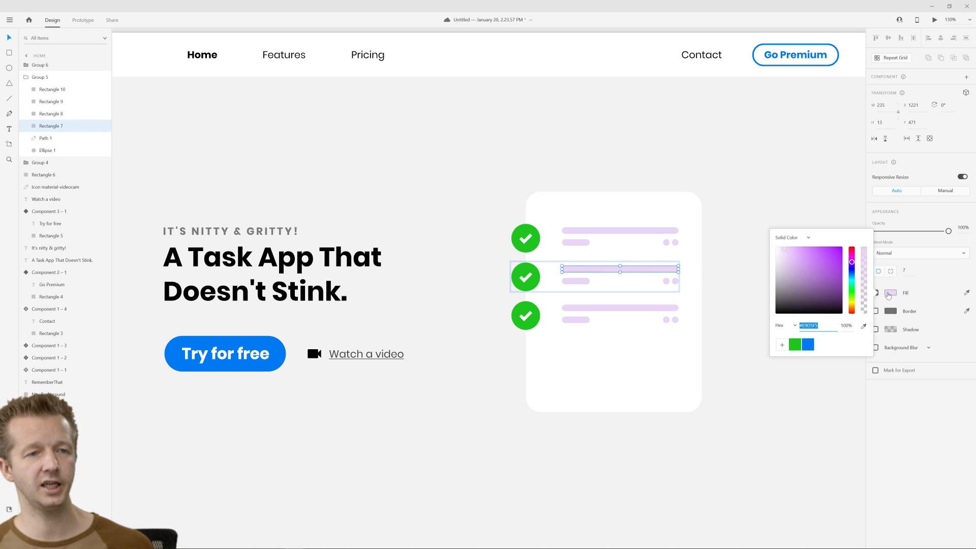
pyautogui.press('Escape')
pyautogui.keyDown('shift'); pyautogui.click(572, 281); pyautogui.keyUp('shift')
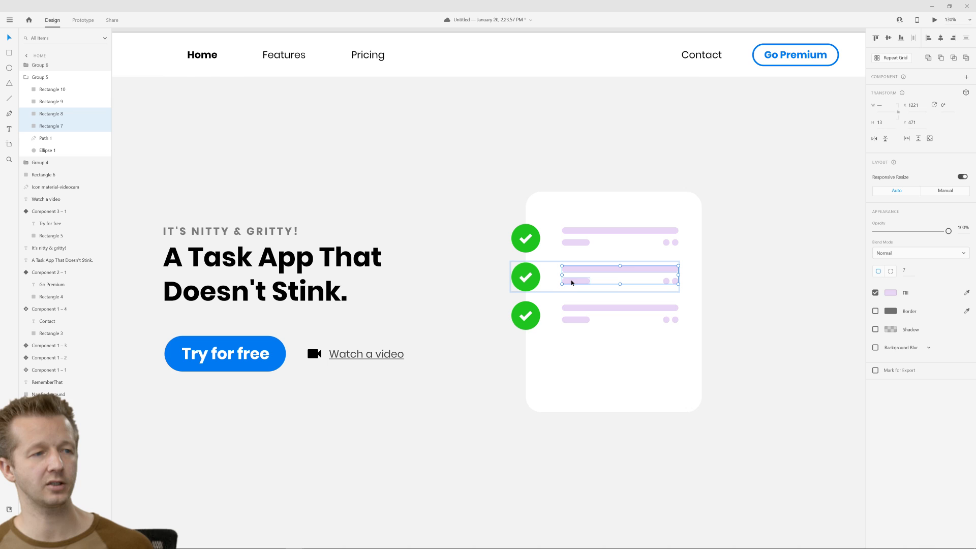
pyautogui.keyDown('shift'); pyautogui.click(669, 281); pyautogui.keyUp('shift')
pyautogui.keyDown('shift'); pyautogui.click(675, 280); pyautogui.keyUp('shift')
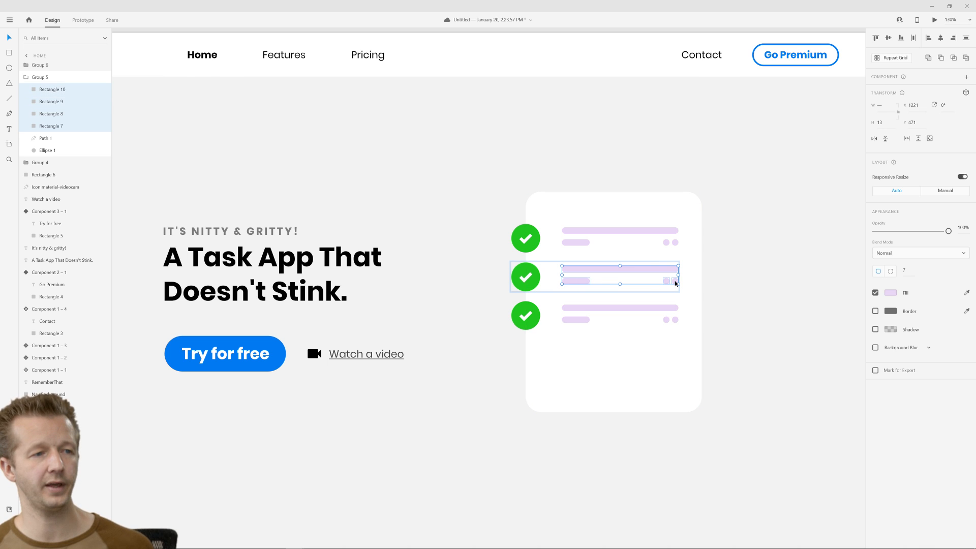
pyautogui.click(890, 293)
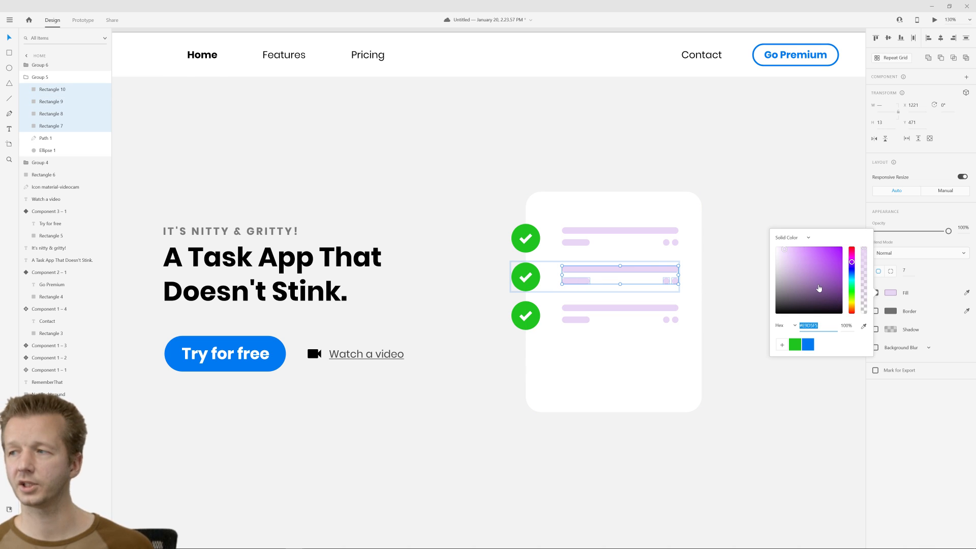
pyautogui.click(852, 305)
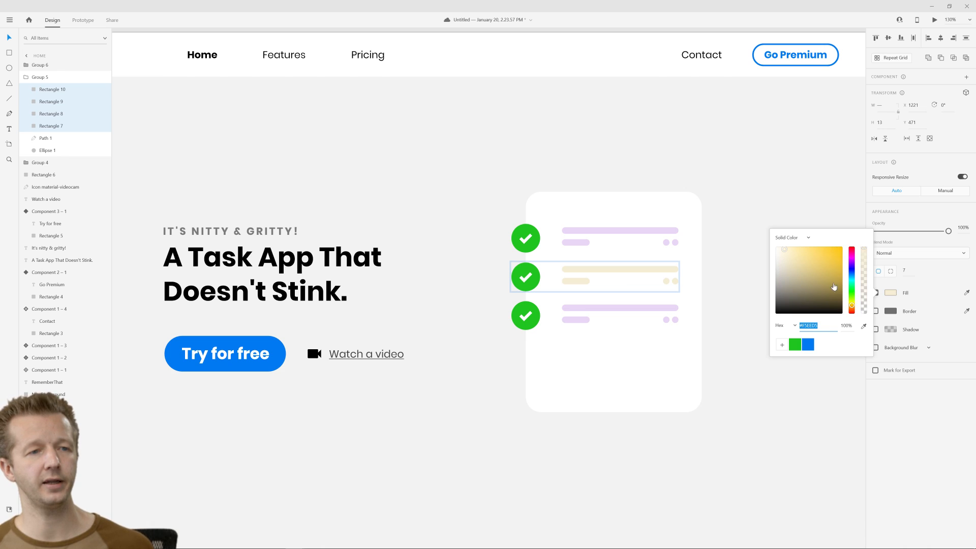
pyautogui.click(792, 256)
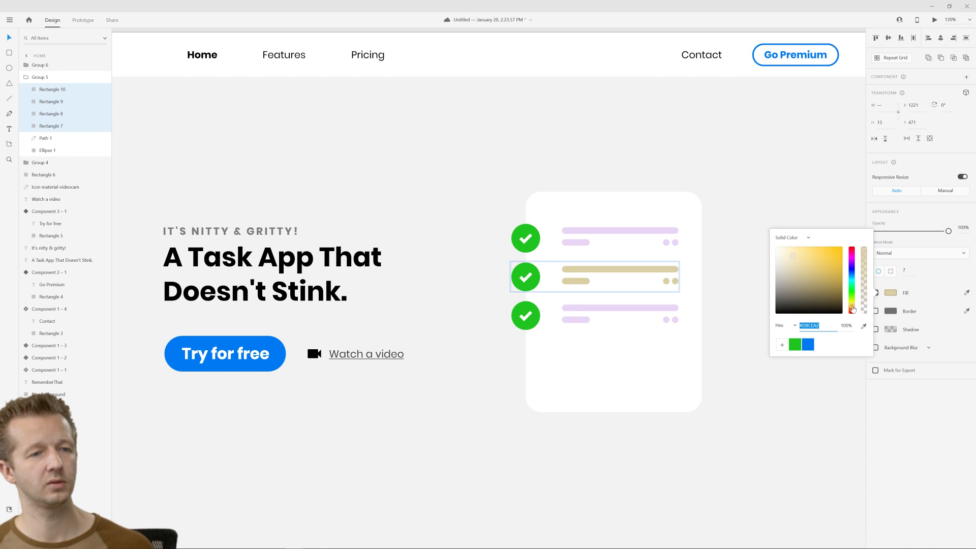
pyautogui.click(852, 309)
pyautogui.moveTo(795, 256); pyautogui.dragTo(800, 248)
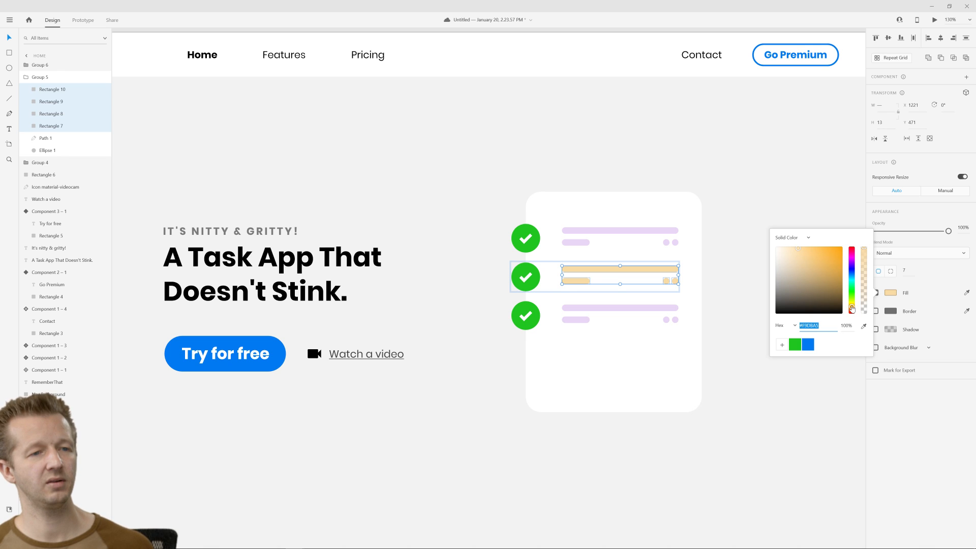
pyautogui.click(852, 309)
pyautogui.moveTo(851, 306); pyautogui.dragTo(852, 307)
pyautogui.click(821, 326)
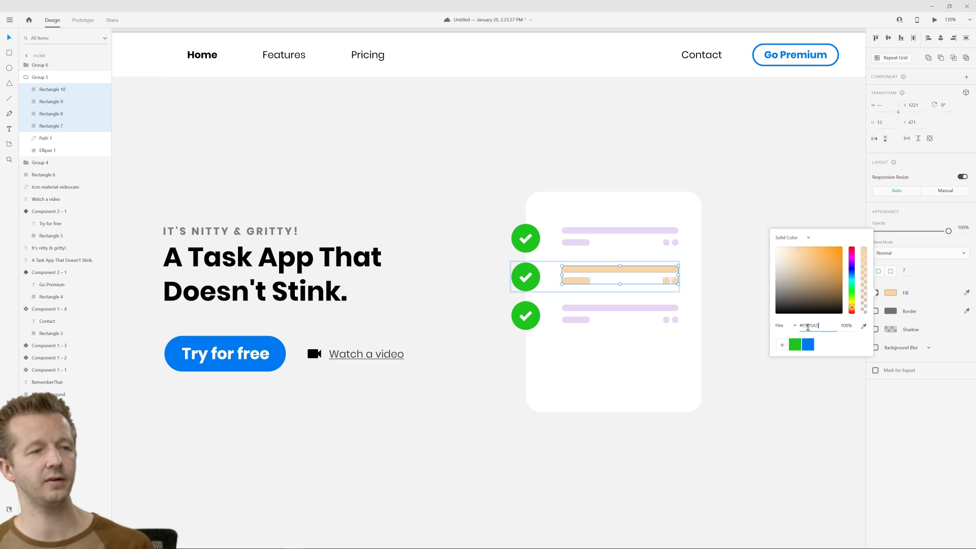
pyautogui.click(736, 322)
# Recolour the third task row's two bars and two dots to a muted soft green fill.
pyautogui.doubleClick(604, 309)
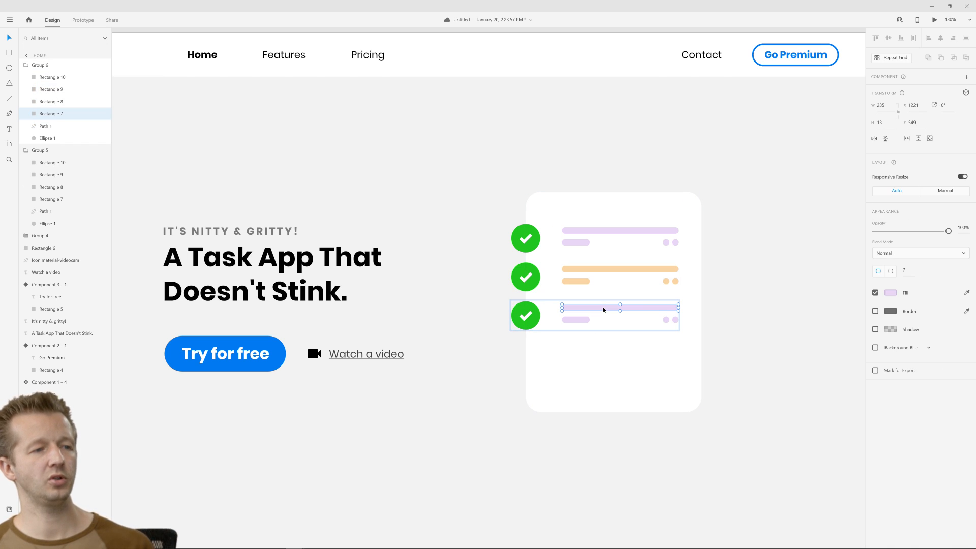
pyautogui.keyDown('shift'); pyautogui.click(575, 319); pyautogui.keyUp('shift')
pyautogui.keyDown('shift'); pyautogui.click(675, 320); pyautogui.keyUp('shift')
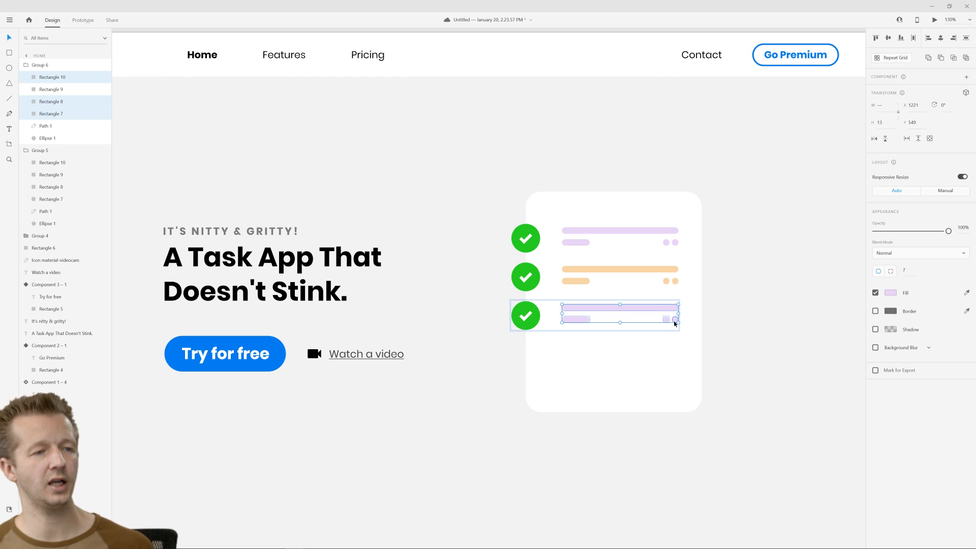
pyautogui.keyDown('shift'); pyautogui.click(666, 319); pyautogui.keyUp('shift')
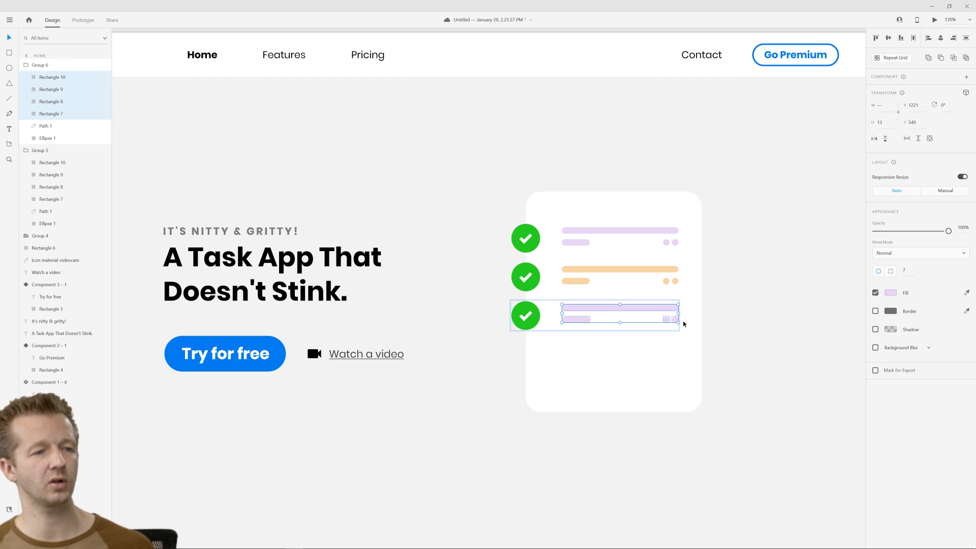
pyautogui.click(890, 295)
pyautogui.click(851, 287)
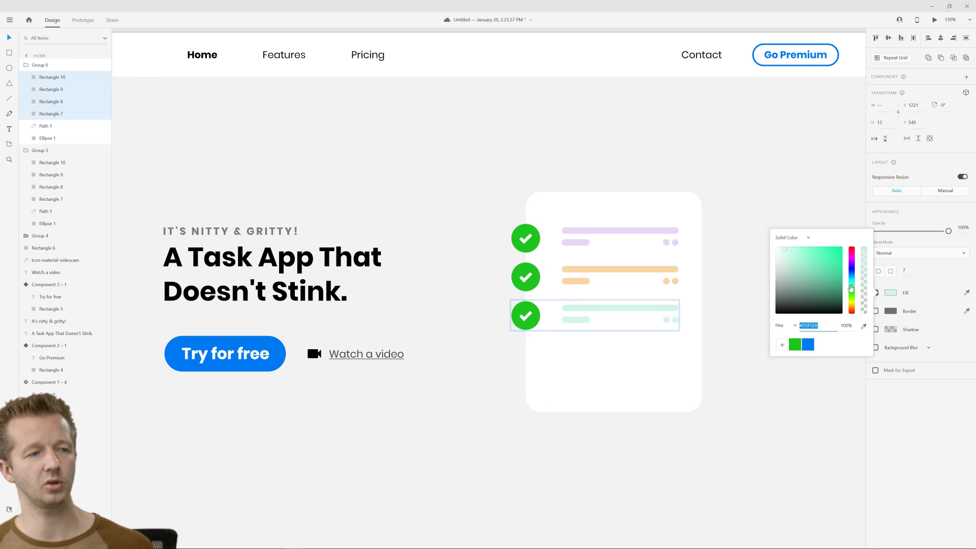
pyautogui.click(787, 256)
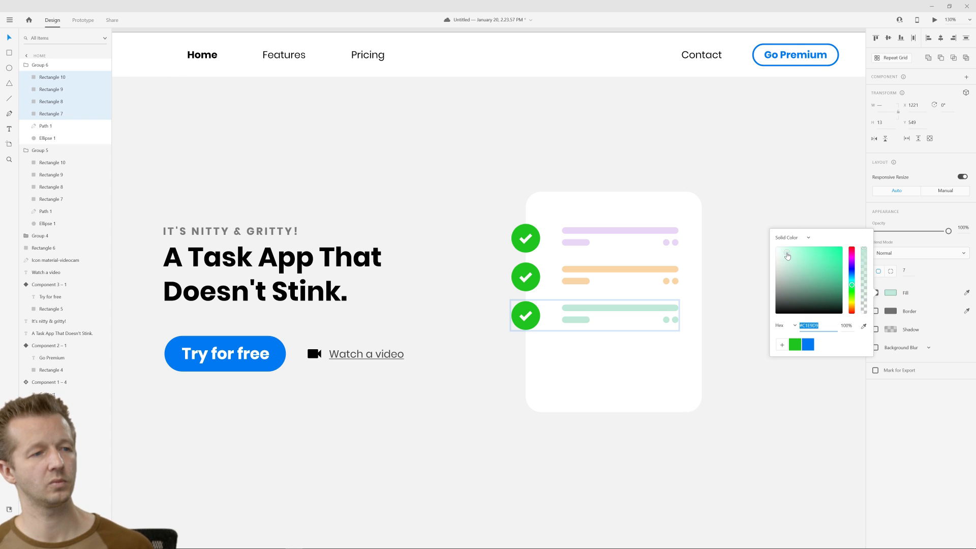
pyautogui.click(788, 257)
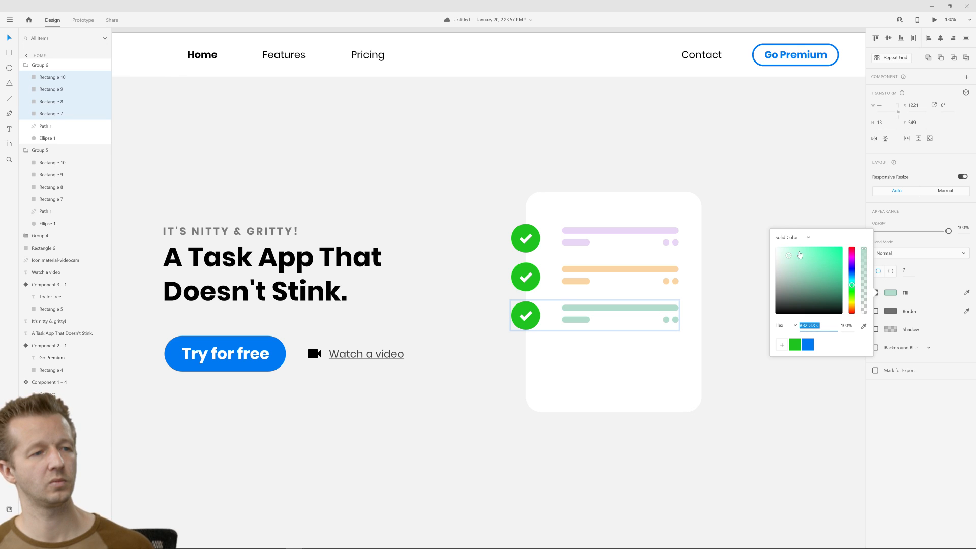
pyautogui.click(774, 337)
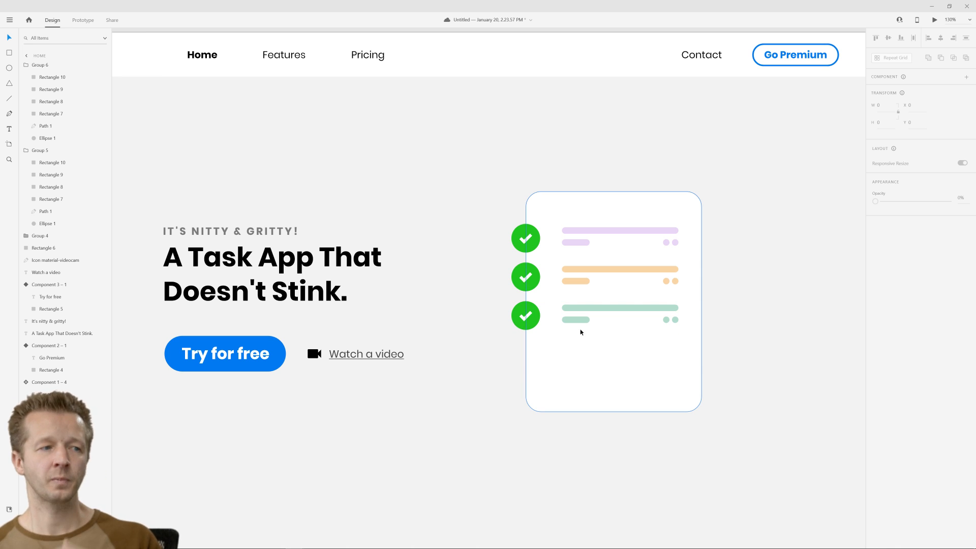
# Try reordering the rows by hand, moving the green row above the others and shifting all three down, and undo the moves.
pyautogui.click(581, 269)
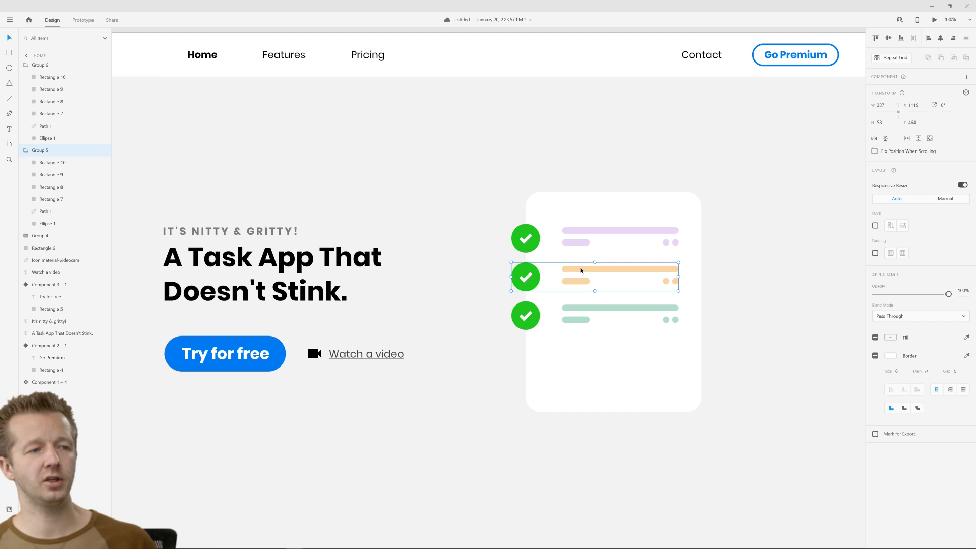
pyautogui.click(582, 308)
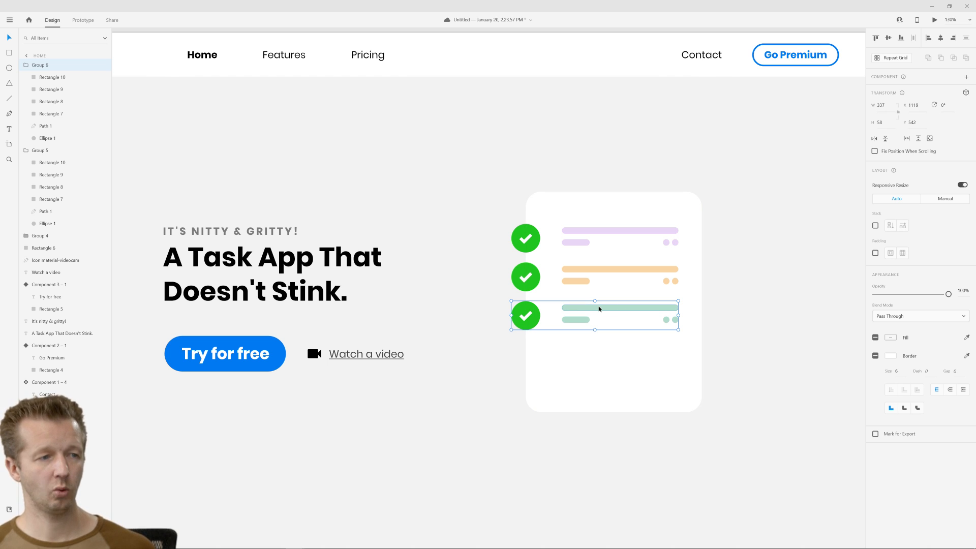
pyautogui.moveTo(599, 309); pyautogui.dragTo(597, 195)
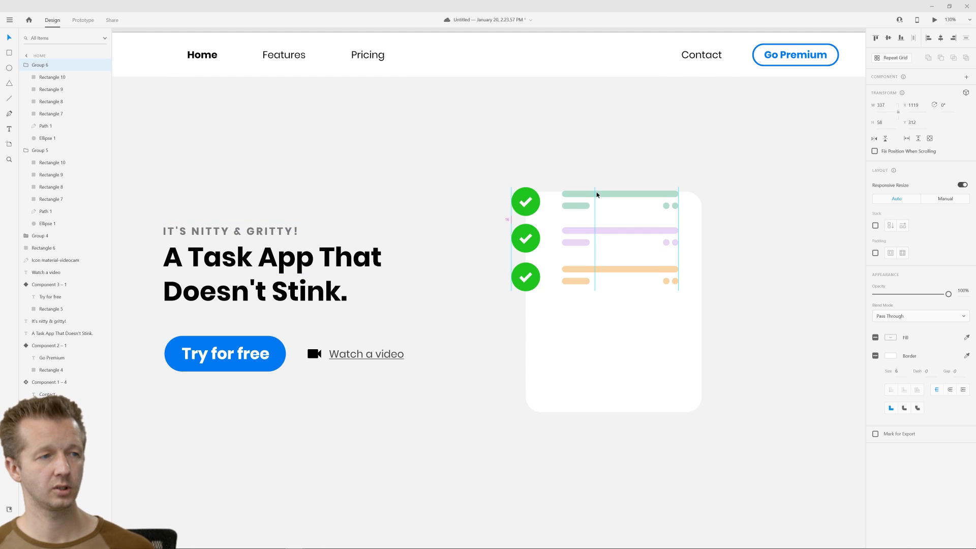
pyautogui.moveTo(457, 150); pyautogui.dragTo(676, 335)
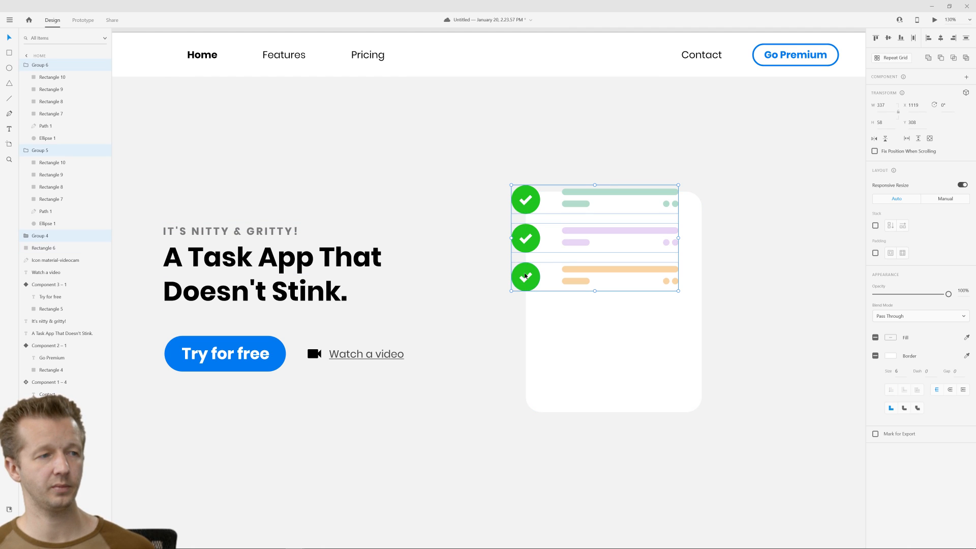
pyautogui.moveTo(524, 276); pyautogui.dragTo(529, 315)
pyautogui.click(470, 204)
pyautogui.hotkey('ctrl', 'z')
pyautogui.hotkey('ctrl', 'z')
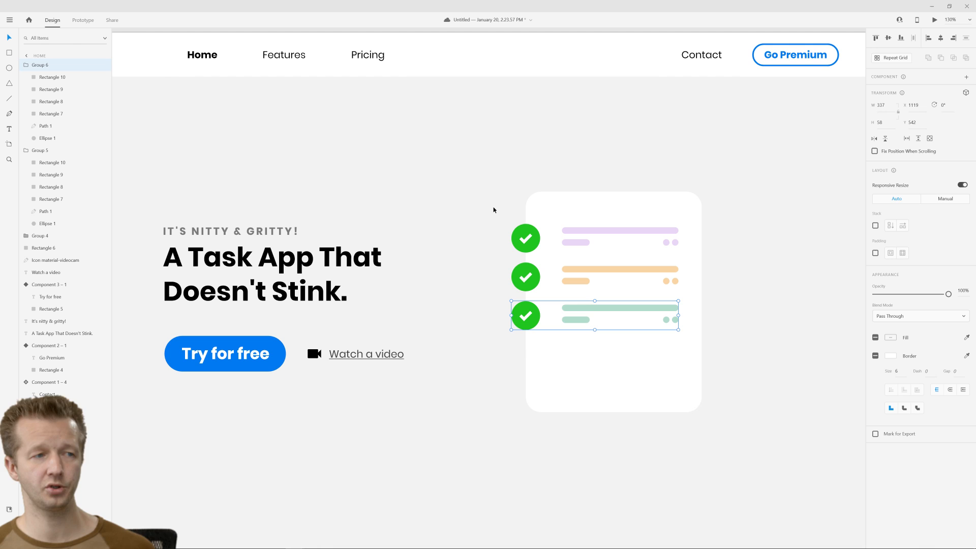
pyautogui.click(489, 212)
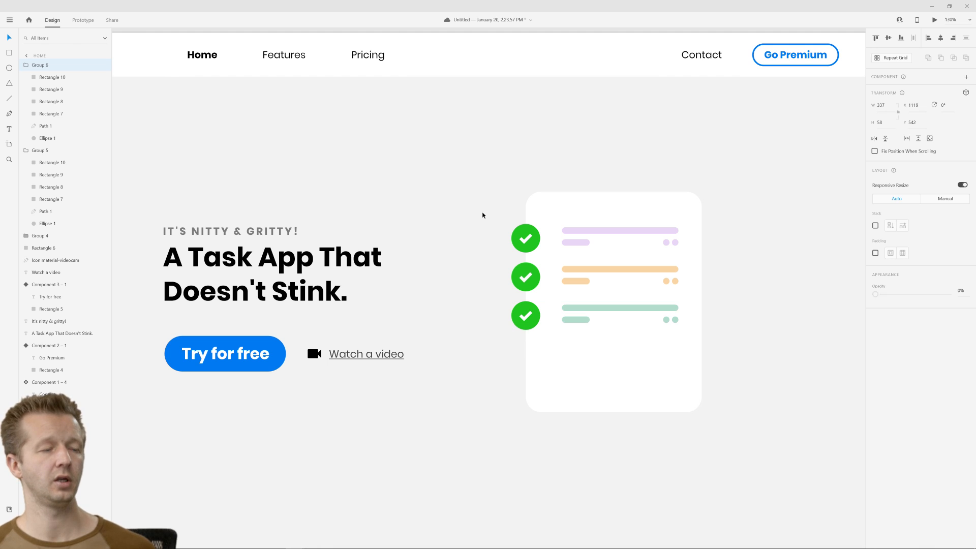
# Make a component from the three task rows and enable a vertical Stack for it.
pyautogui.click(581, 244)
pyautogui.keyDown('shift'); pyautogui.click(570, 273); pyautogui.keyUp('shift')
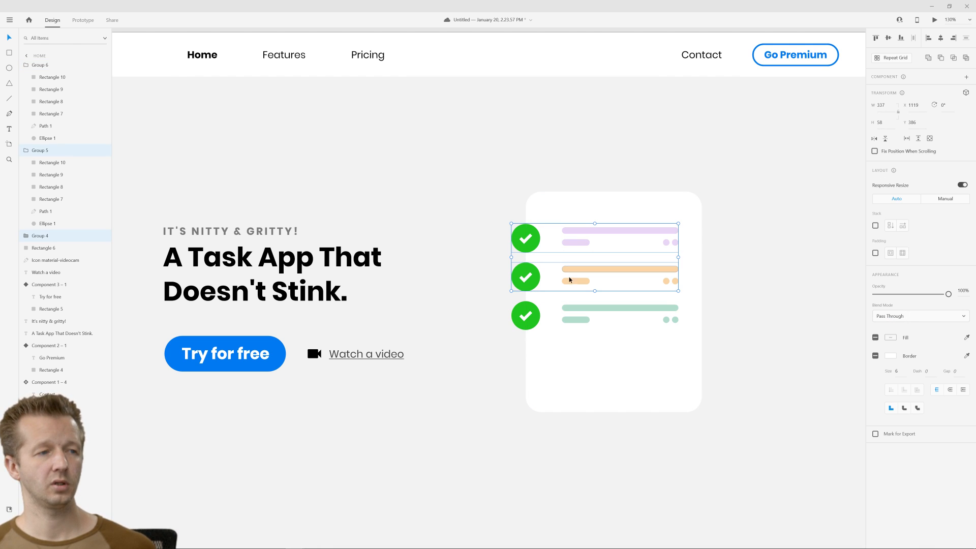
pyautogui.keyDown('shift'); pyautogui.click(573, 311); pyautogui.keyUp('shift')
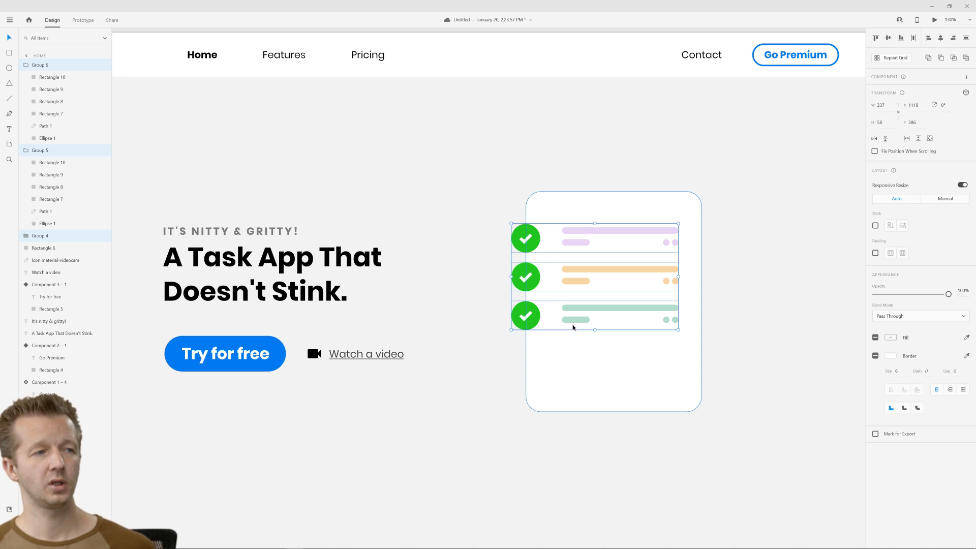
pyautogui.rightClick(580, 269)
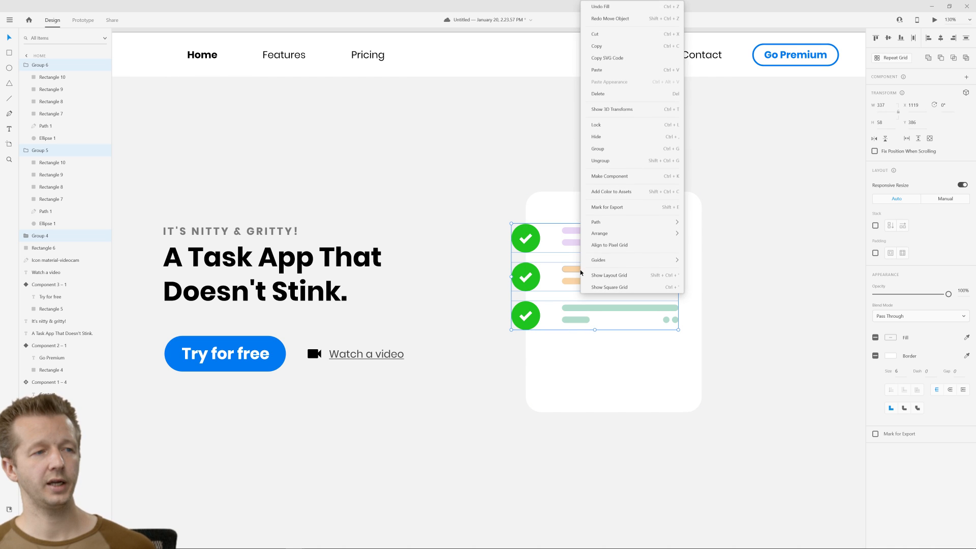
pyautogui.click(607, 176)
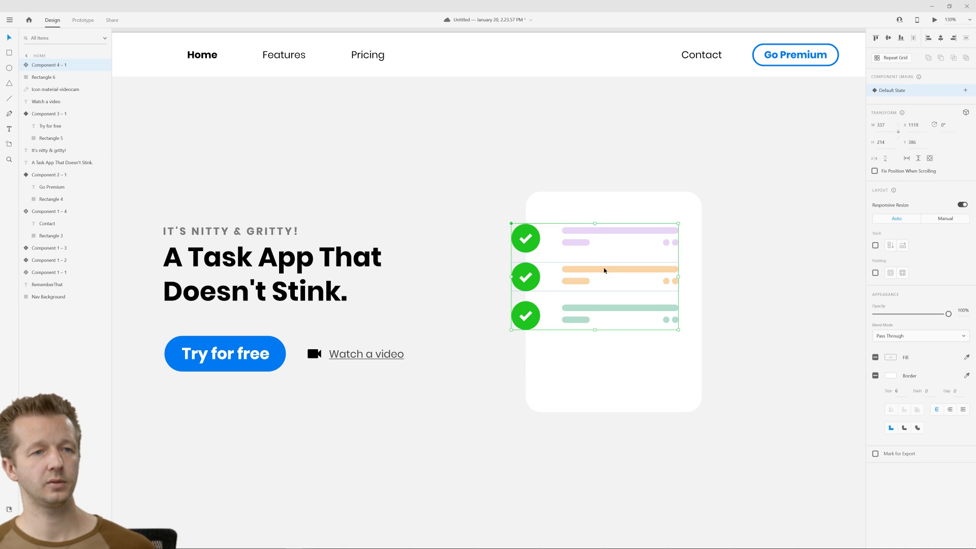
pyautogui.click(875, 245)
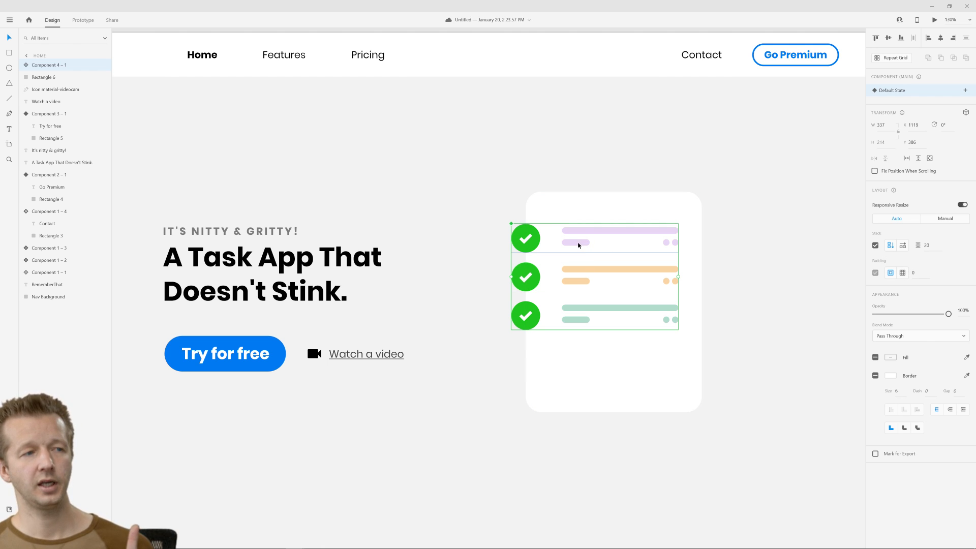
# Try moving the green row to the first place within the stack, undo the reorder and clear the selection.
pyautogui.doubleClick(583, 311)
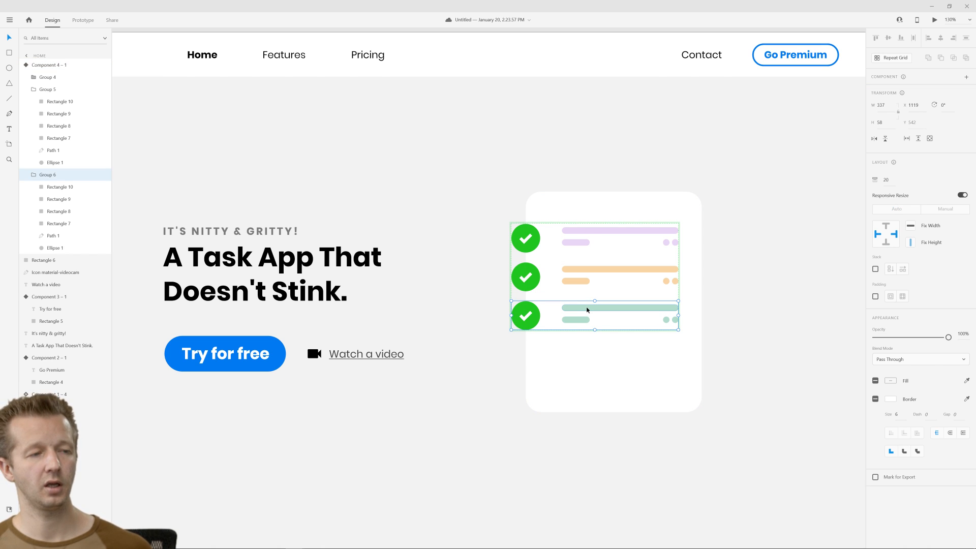
pyautogui.moveTo(587, 310); pyautogui.dragTo(588, 233)
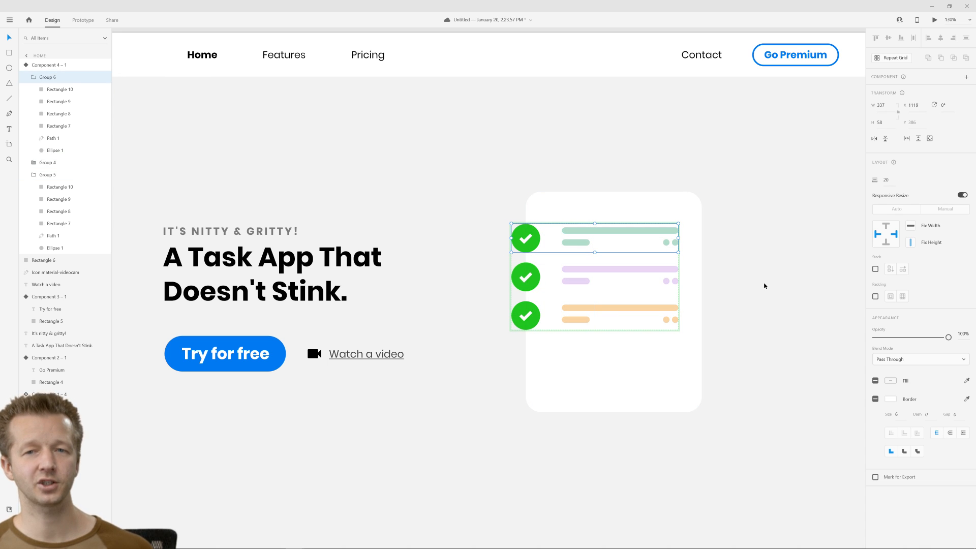
pyautogui.hotkey('ctrl', 'z')
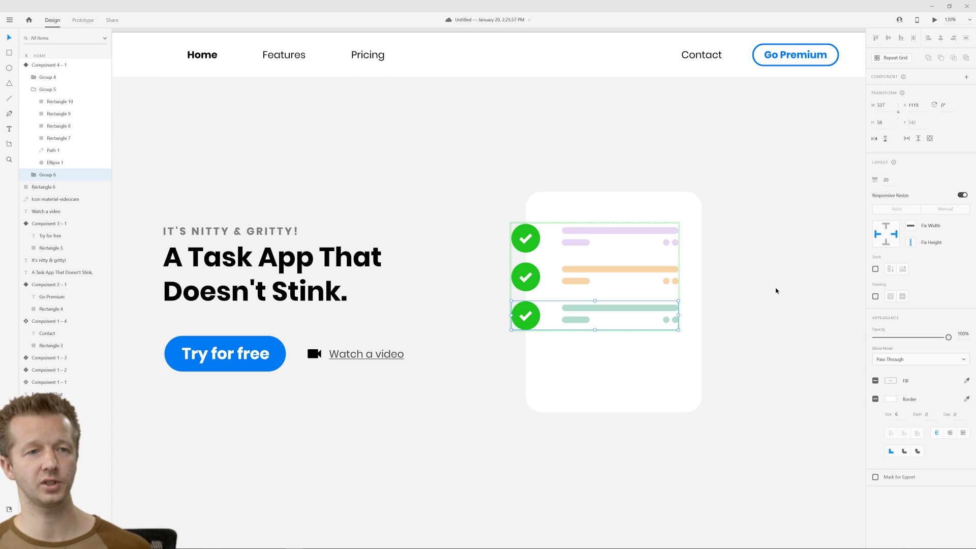
pyautogui.click(776, 291)
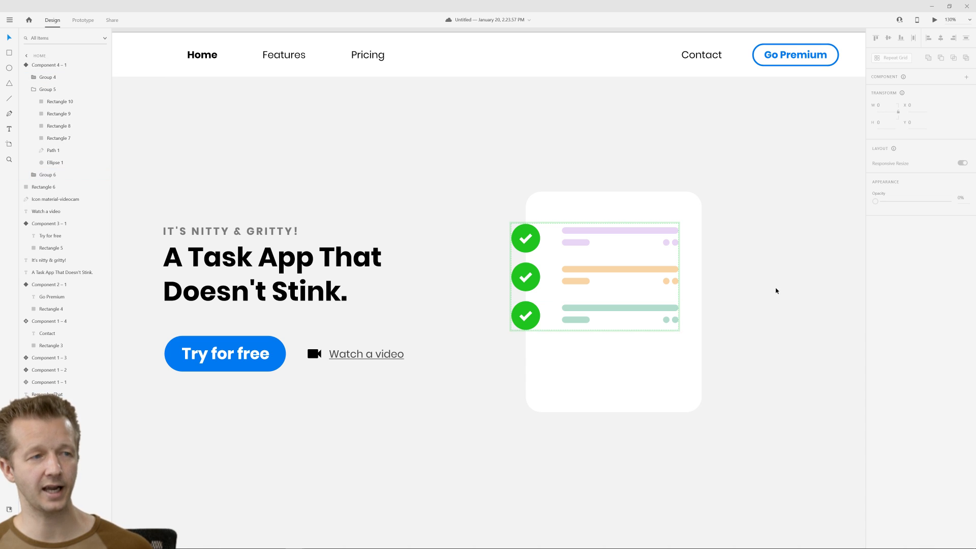
# Shorten the white card behind the task rows to a height of about 348 and select the task-row component.
pyautogui.click(596, 372)
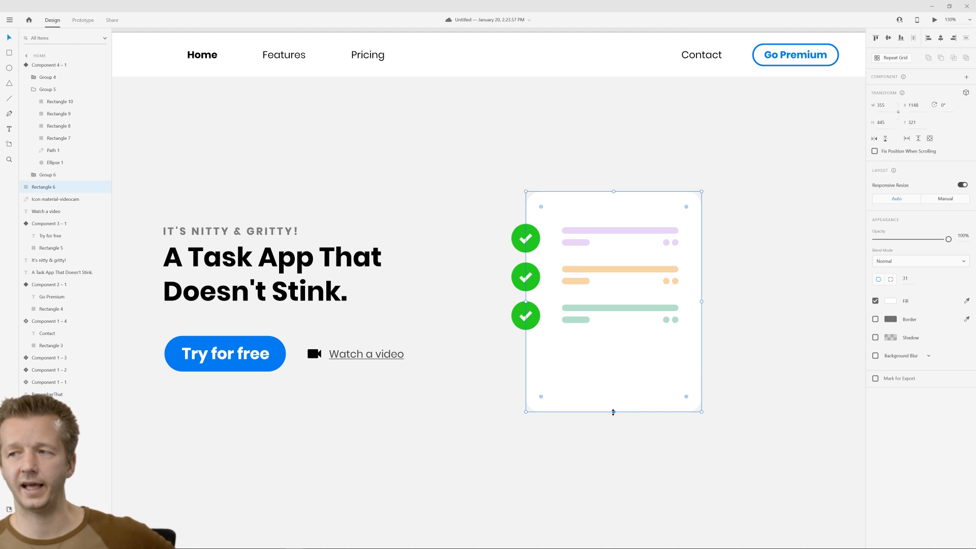
pyautogui.moveTo(613, 412); pyautogui.dragTo(613, 364)
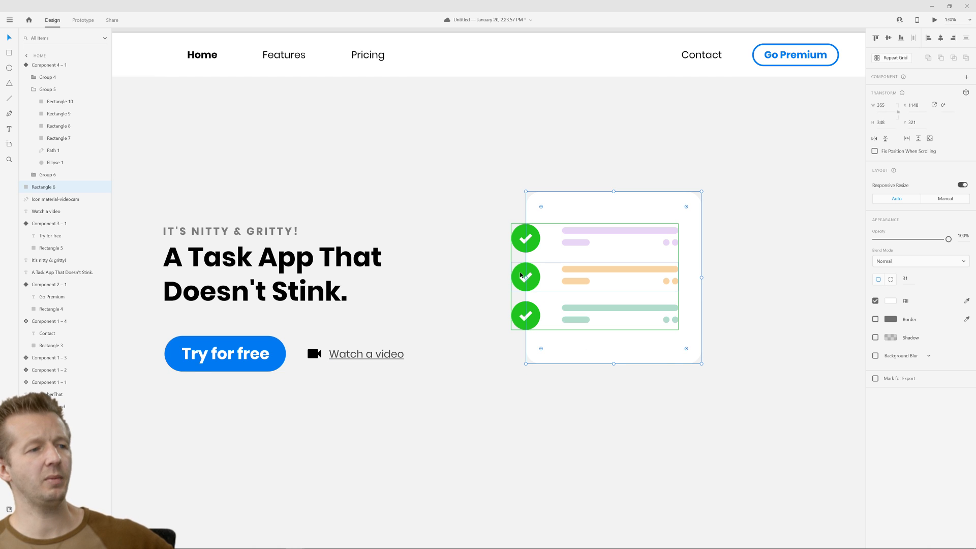
pyautogui.click(521, 274)
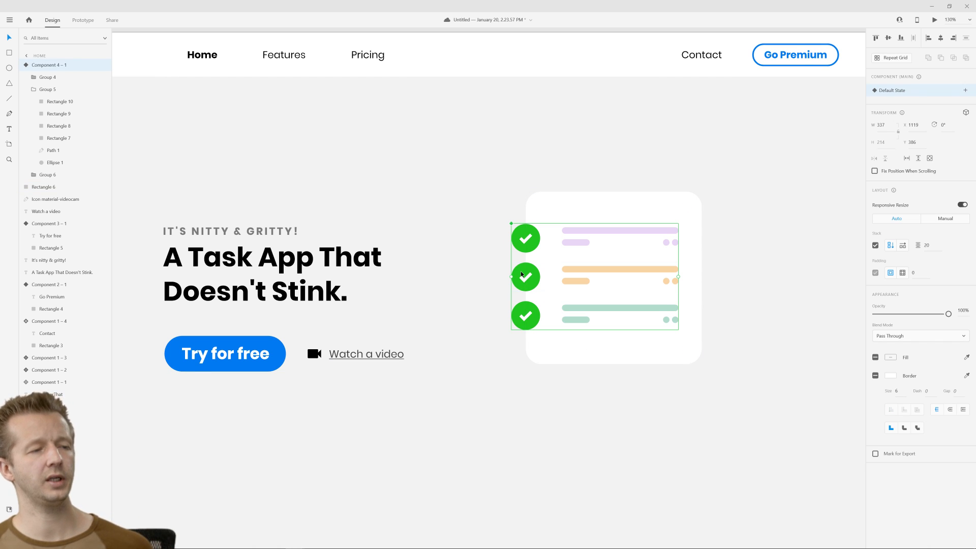
# Change the fill of the check-mark circle in the orange task row to white (#FFFFFF).
pyautogui.doubleClick(521, 274)
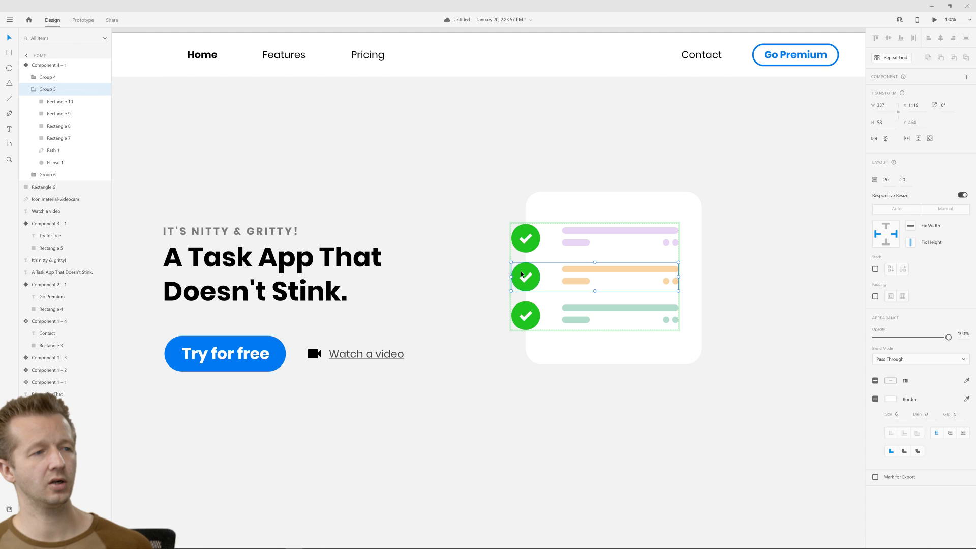
pyautogui.doubleClick(520, 274)
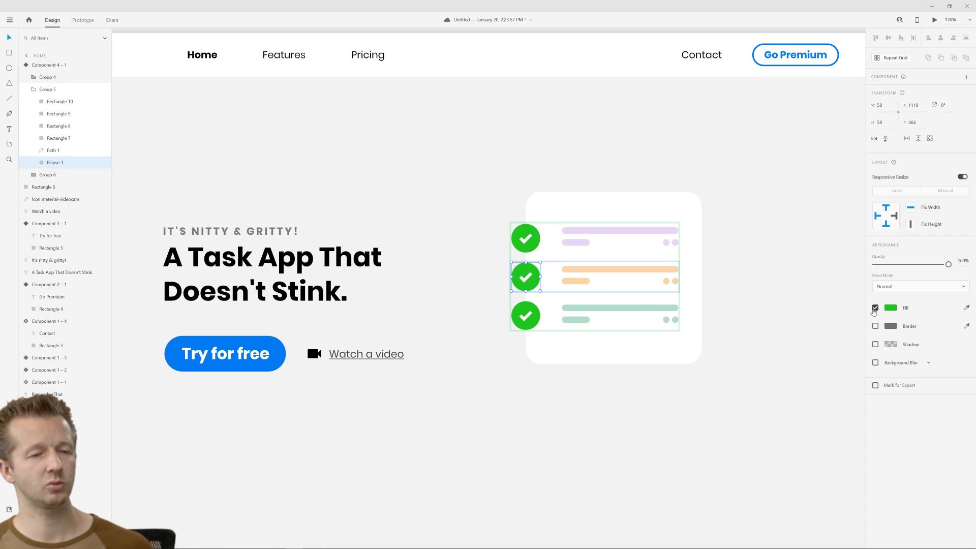
pyautogui.click(875, 308)
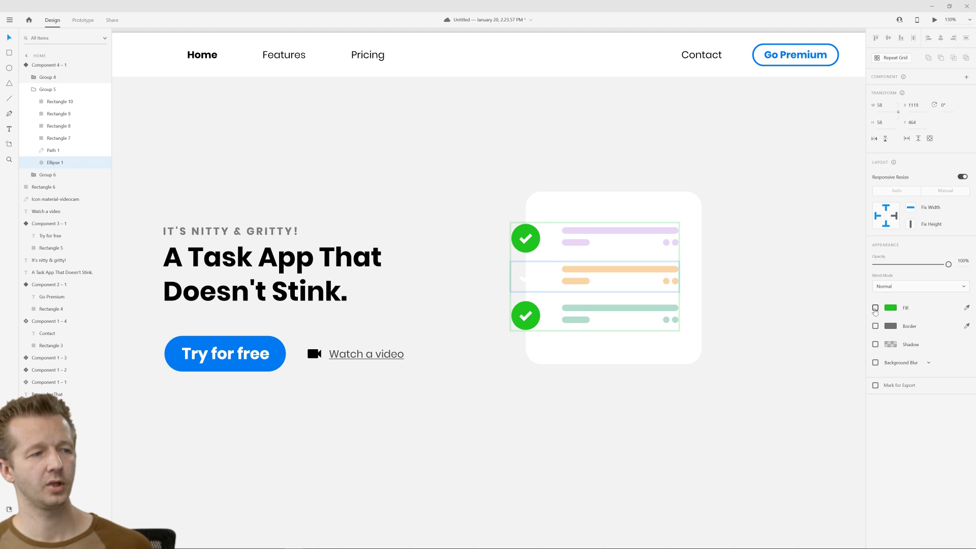
pyautogui.click(875, 308)
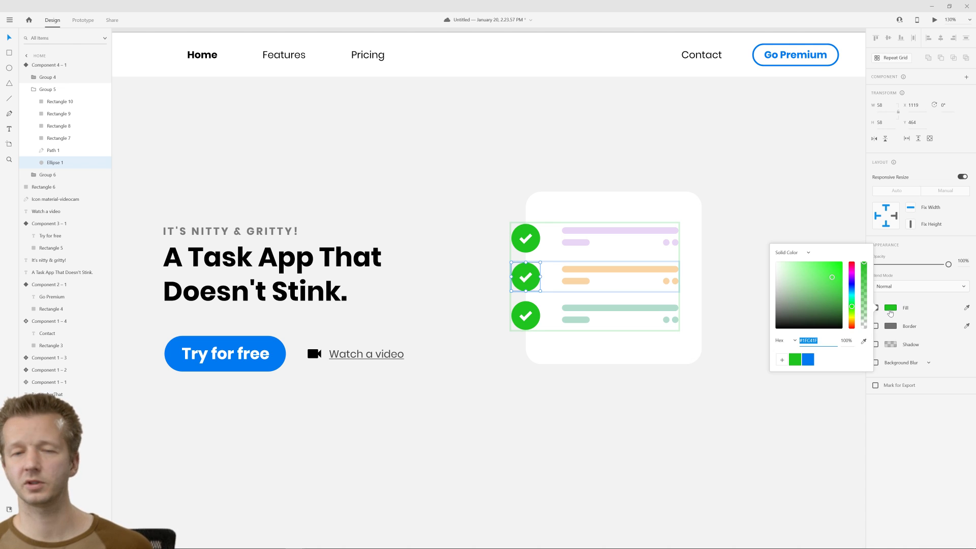
pyautogui.click(890, 310)
pyautogui.moveTo(812, 289); pyautogui.dragTo(726, 223)
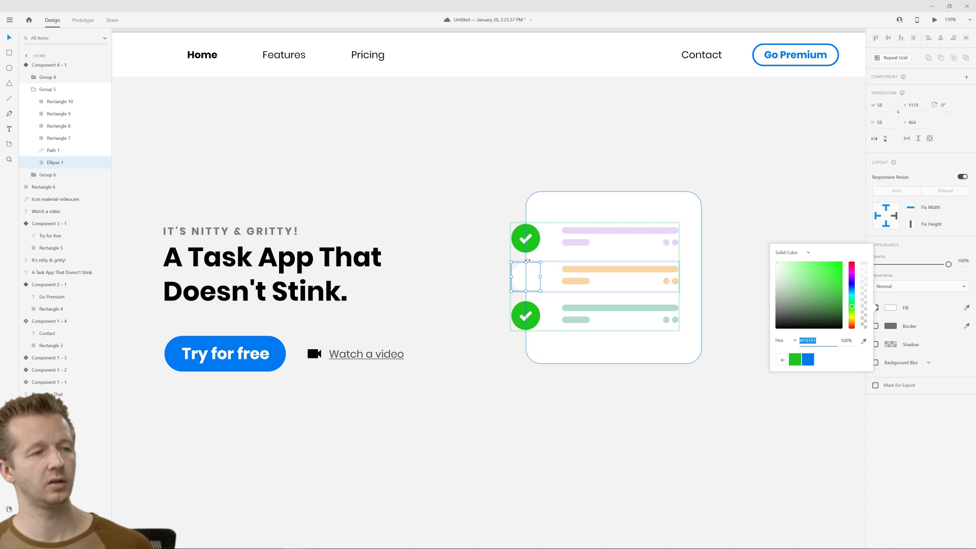
pyautogui.click(528, 277)
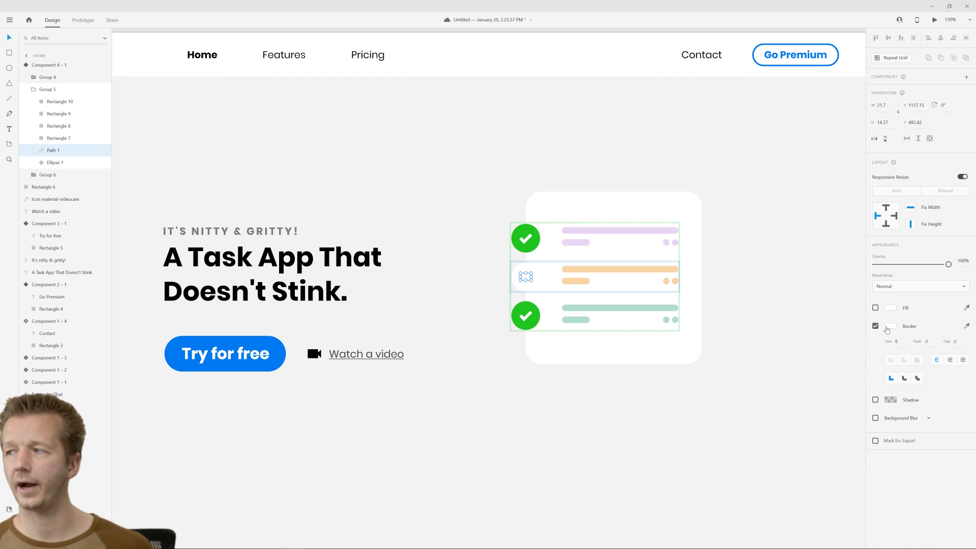
# Add a light grey #D5D5D5 border of size 4 to the orange row's white circle.
pyautogui.click(525, 269)
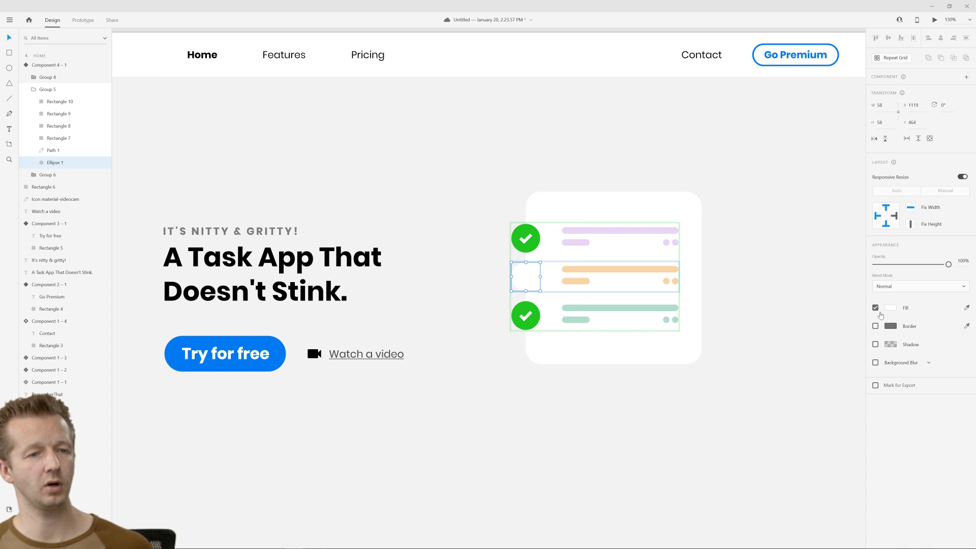
pyautogui.click(875, 326)
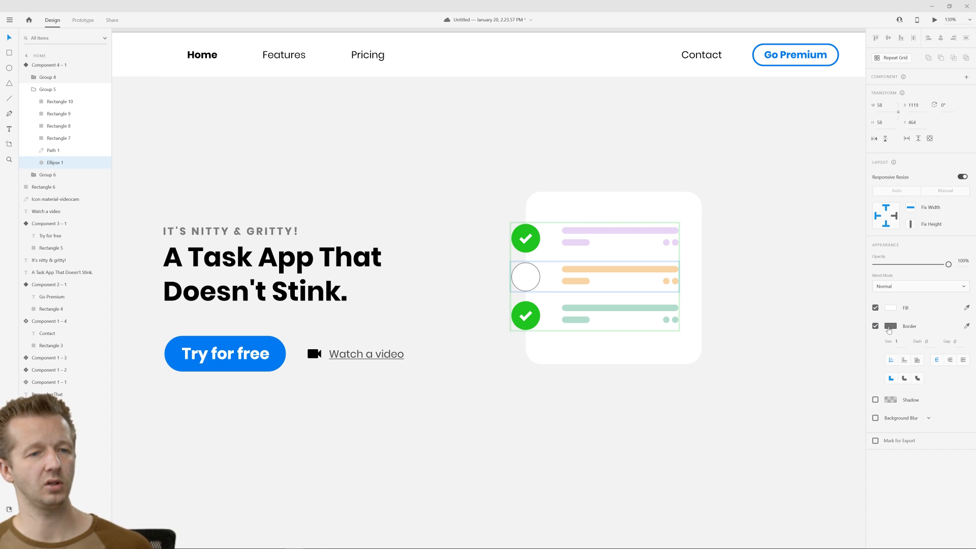
pyautogui.press('Up')
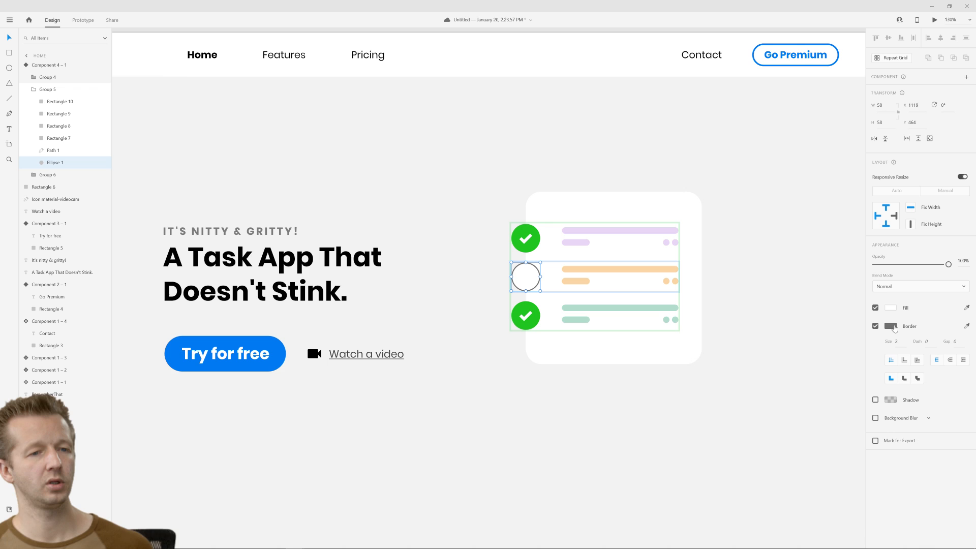
pyautogui.click(890, 326)
pyautogui.moveTo(826, 307); pyautogui.dragTo(744, 285)
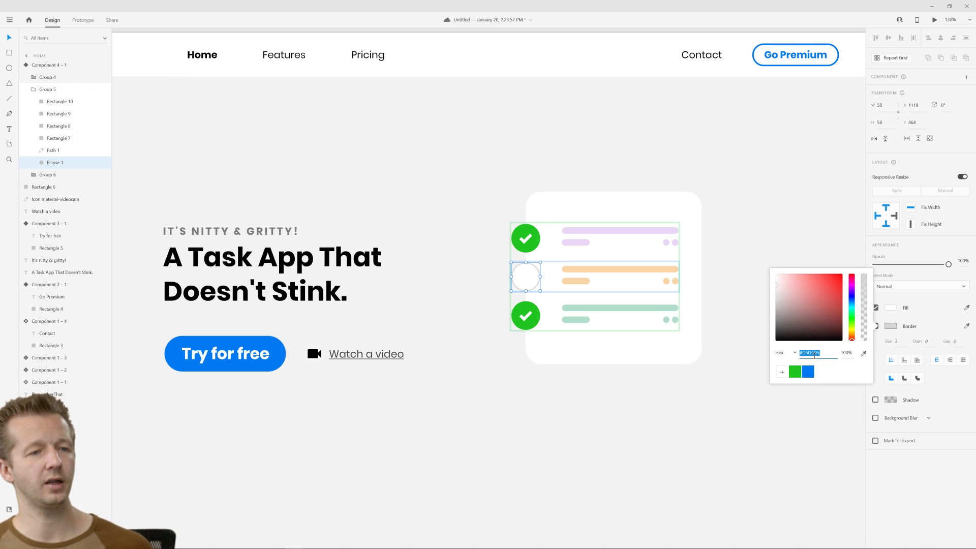
pyautogui.click(890, 325)
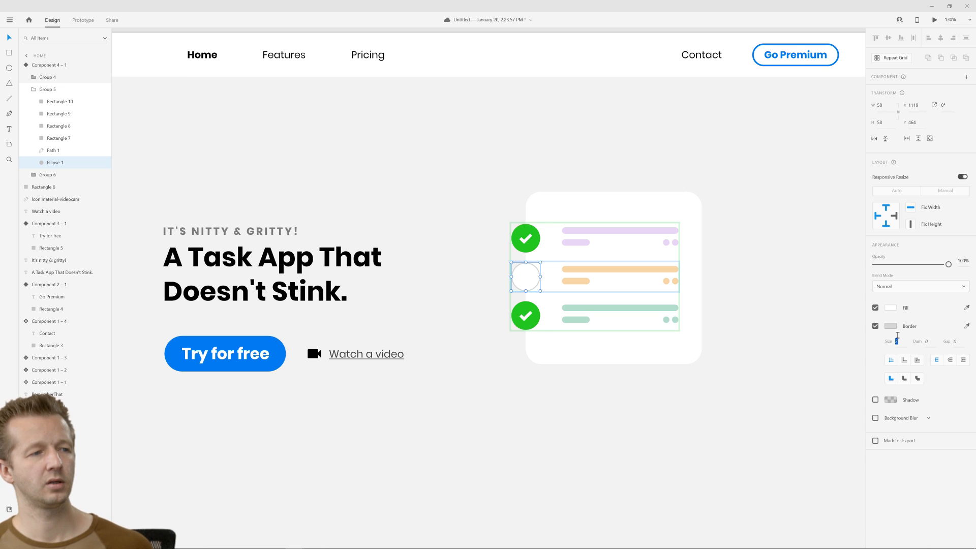
pyautogui.press('Up')
pyautogui.press('Up')
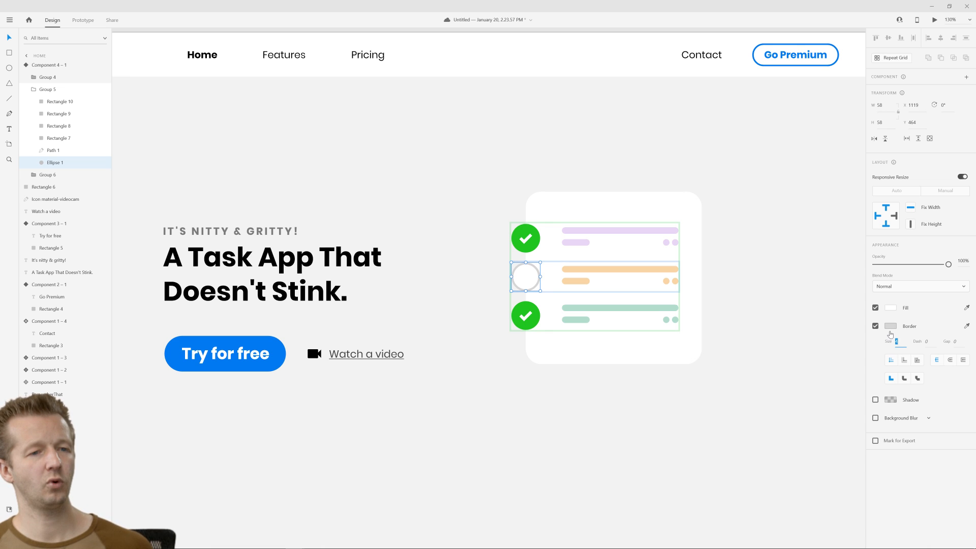
# Save the grey border colour as a swatch and apply it as the fill of the green row's check-mark circle.
pyautogui.click(889, 325)
pyautogui.click(782, 372)
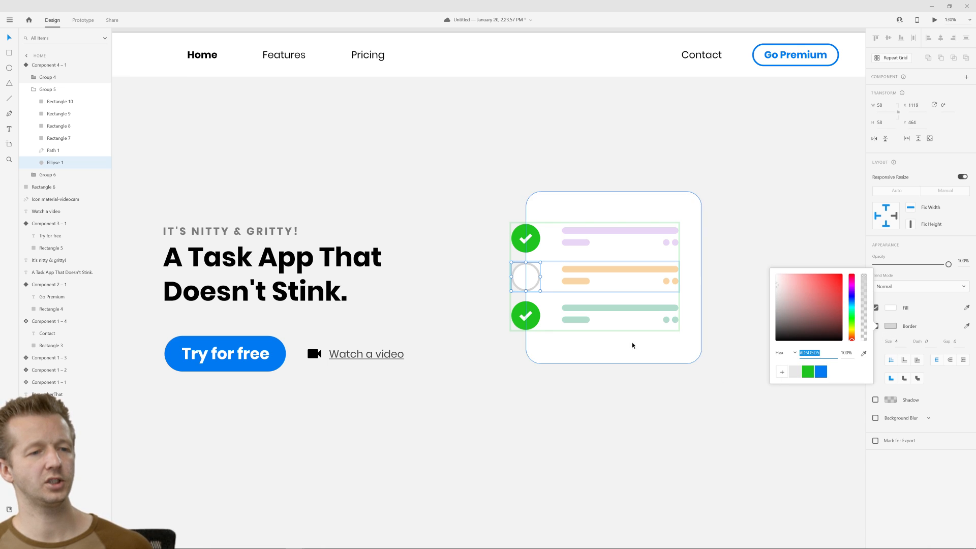
pyautogui.doubleClick(522, 304)
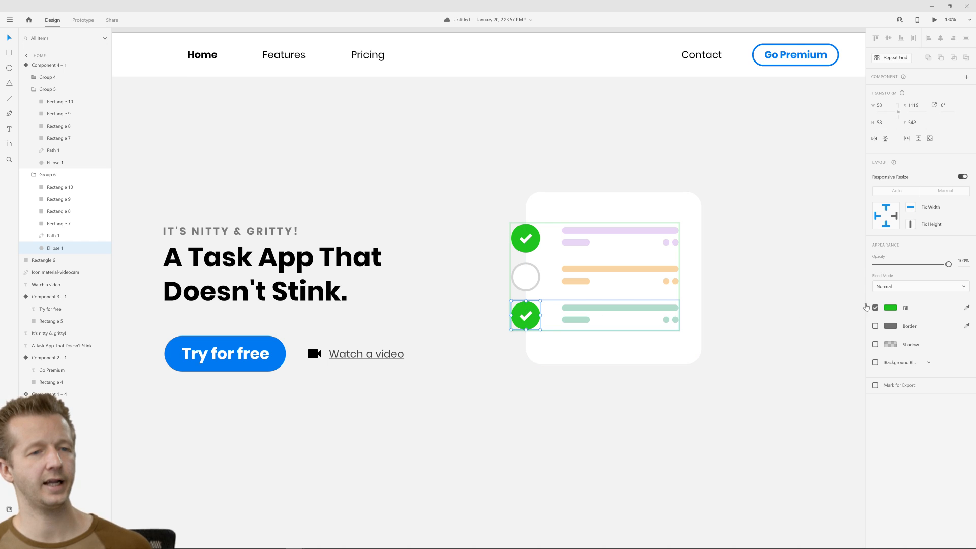
pyautogui.click(890, 308)
pyautogui.click(795, 359)
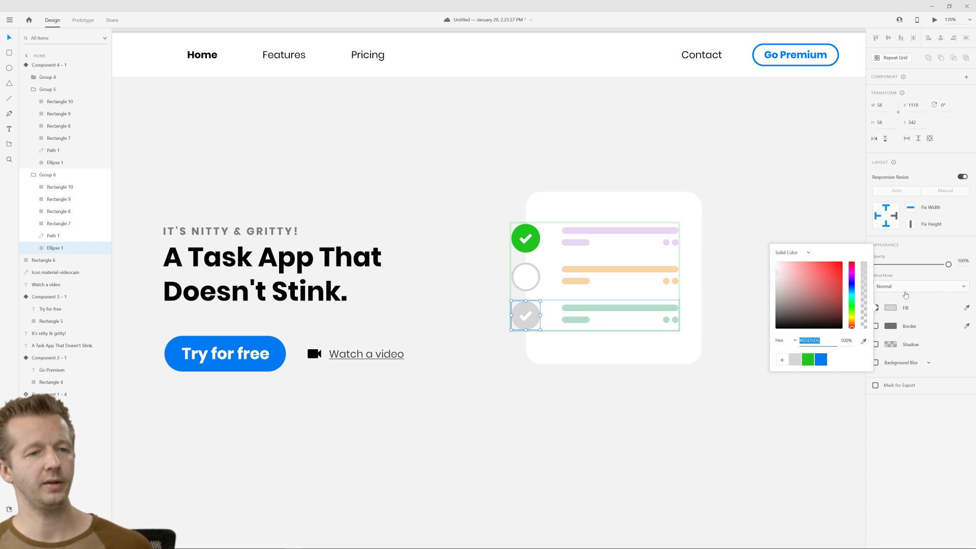
# Turn off the third task circle's fill and give it a size 4 border in light grey #D5D5D5.
pyautogui.click(905, 292)
pyautogui.click(898, 398)
pyautogui.click(875, 308)
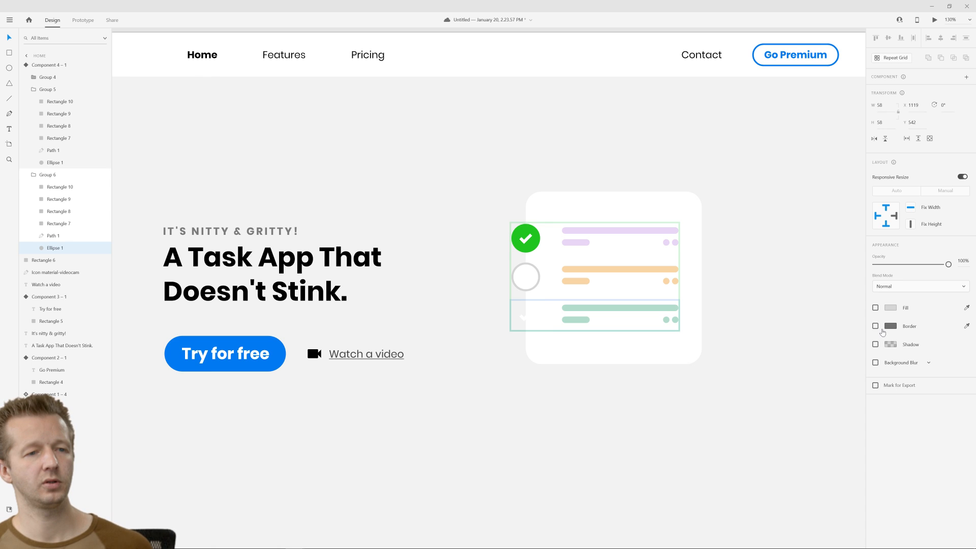
pyautogui.click(875, 326)
pyautogui.click(898, 341)
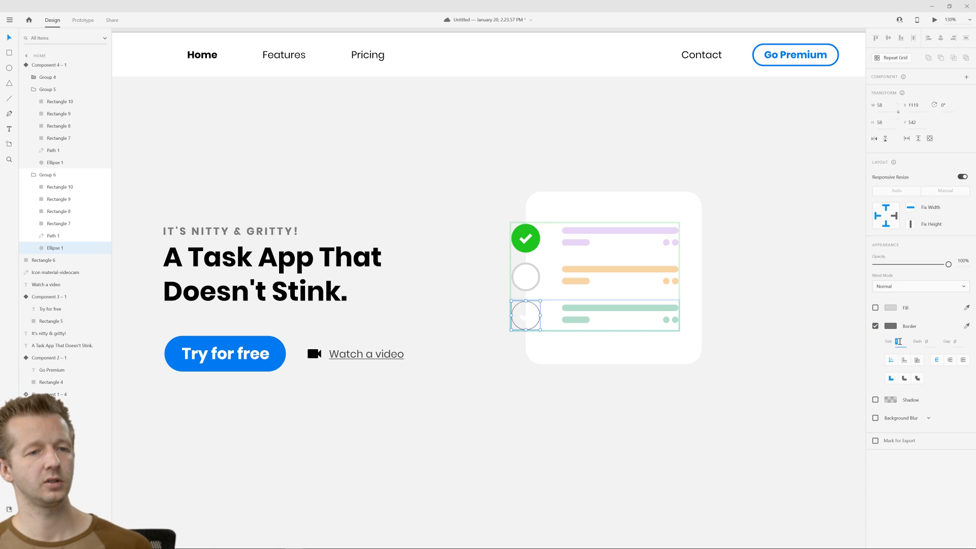
pyautogui.write('4')
pyautogui.press('Return')
pyautogui.click(891, 326)
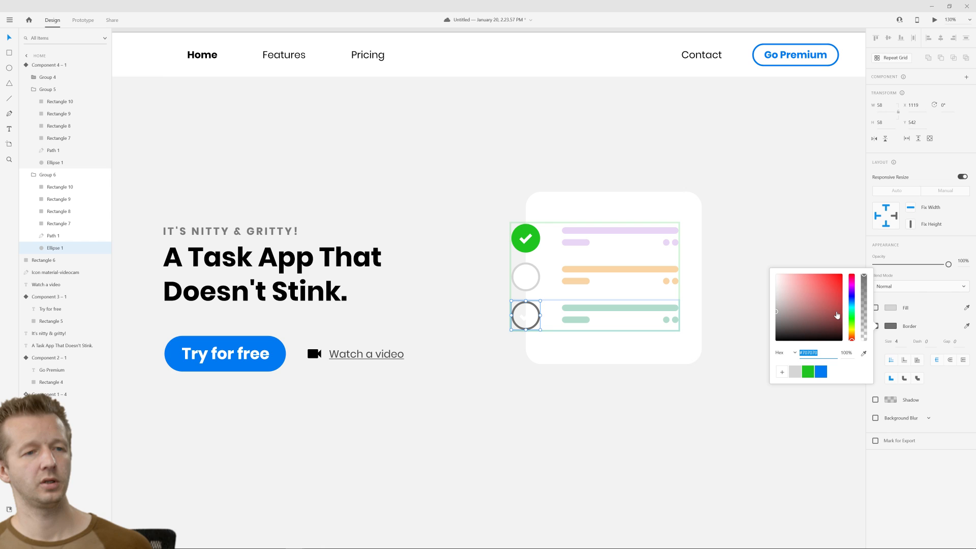
pyautogui.click(794, 371)
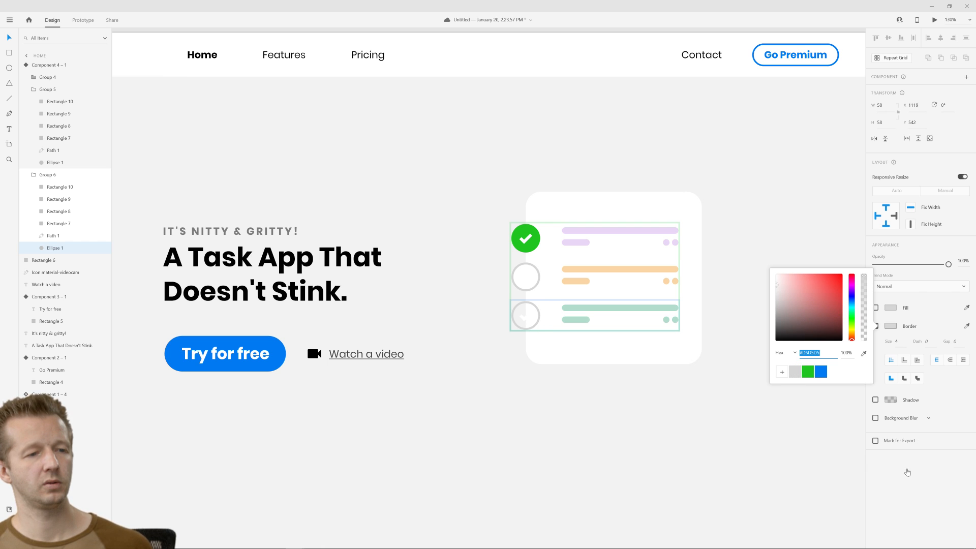
pyautogui.press('Escape')
# Re-enable the third task circle's fill and set it to white, hiding its checkmark.
pyautogui.click(875, 308)
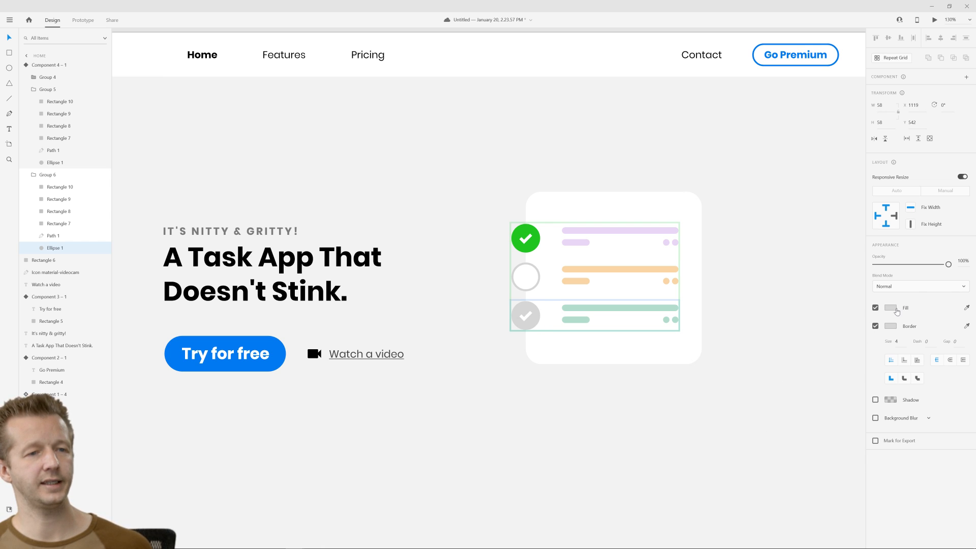
pyautogui.click(890, 308)
pyautogui.press('Escape')
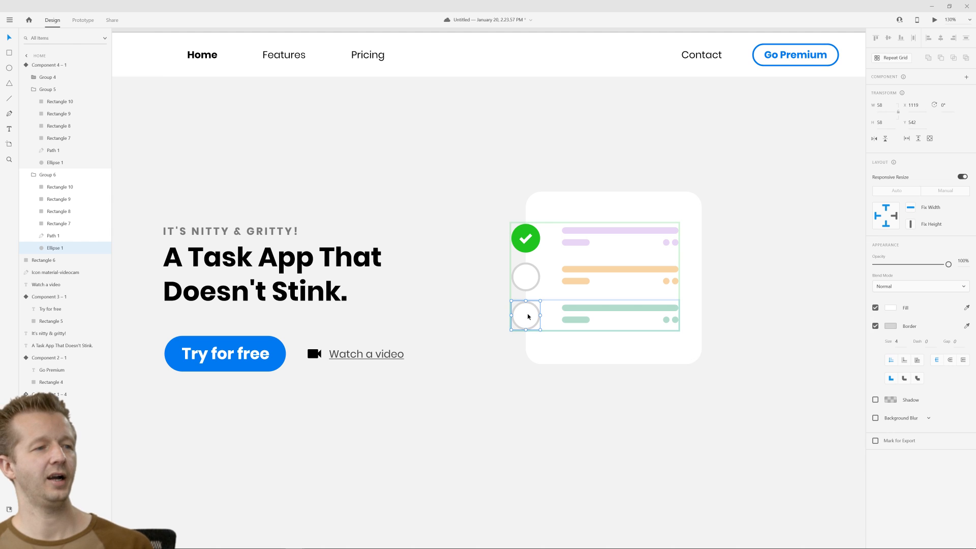
pyautogui.click(709, 403)
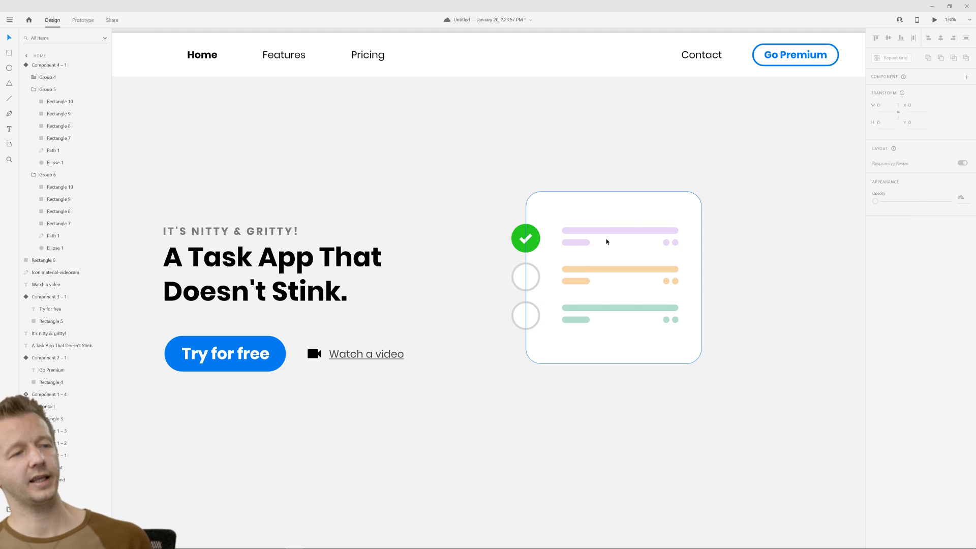
# Move the white card together with its task list to about X 1100, Y 366, level with the headline block.
pyautogui.scroll(-5, 583, 402)
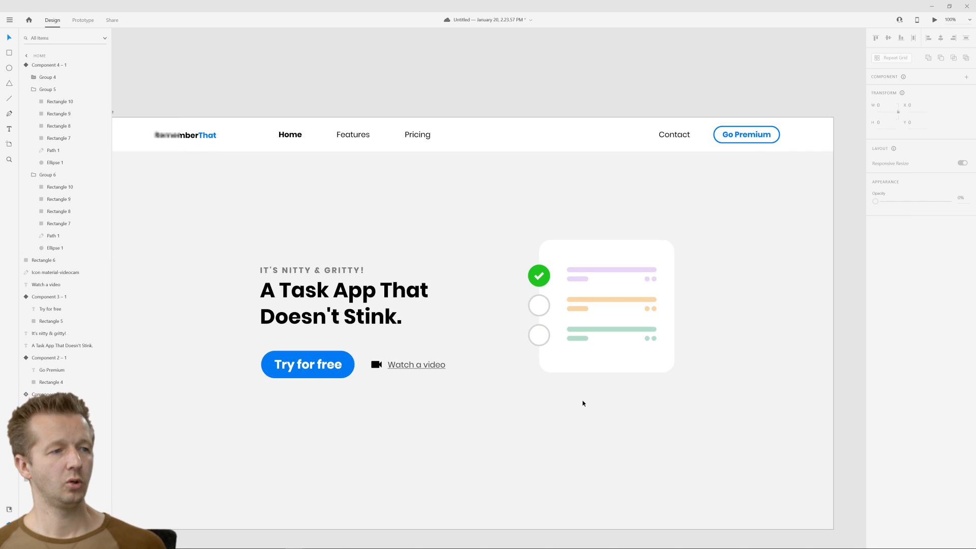
pyautogui.hscroll(-1, 583, 402)
pyautogui.moveTo(706, 399); pyautogui.dragTo(576, 255)
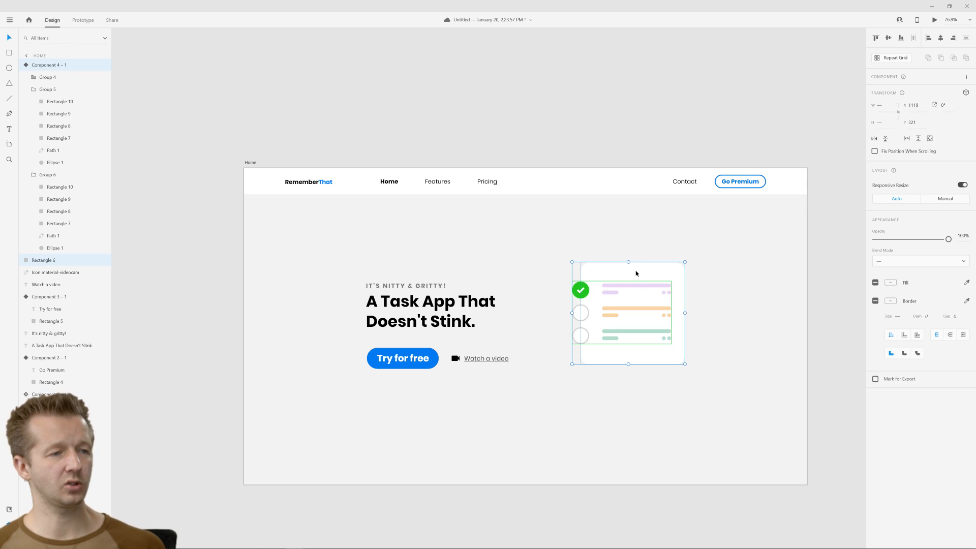
pyautogui.moveTo(633, 290); pyautogui.dragTo(630, 287)
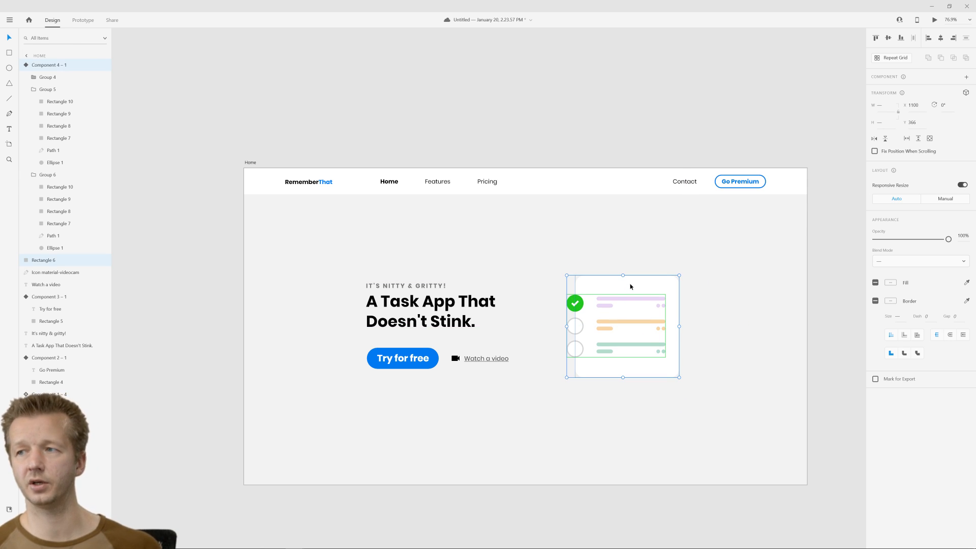
pyautogui.click(639, 402)
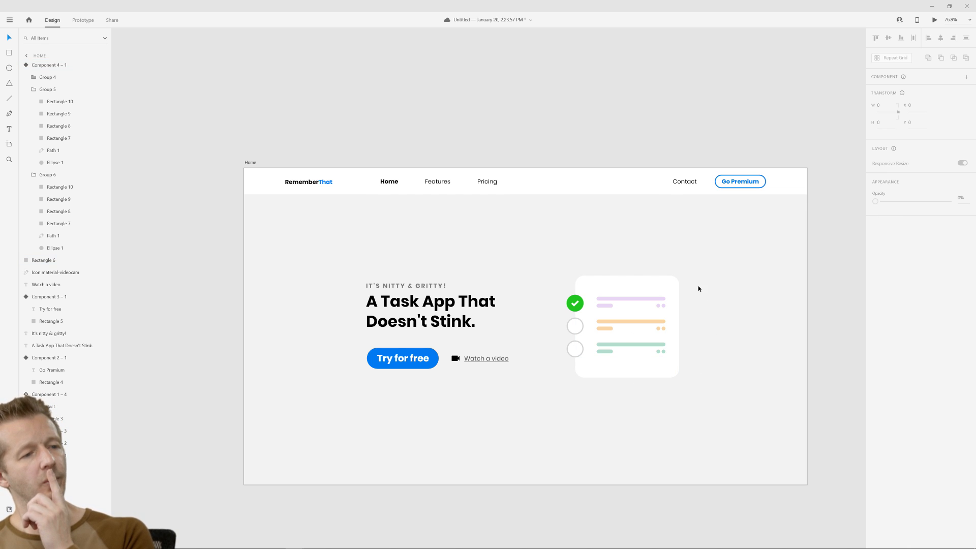
# Add a drop shadow to the white card behind the task list and set its blur to 18.
pyautogui.click(664, 287)
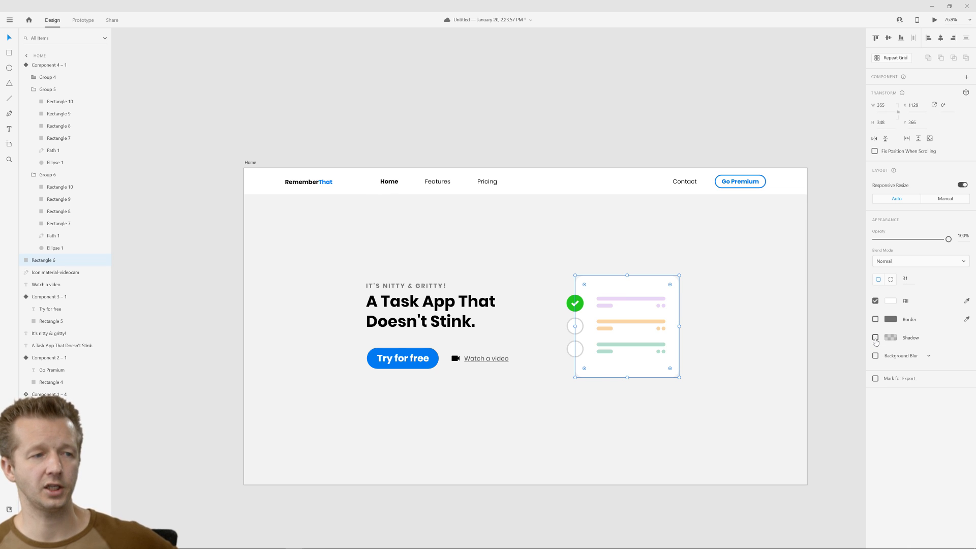
pyautogui.click(875, 338)
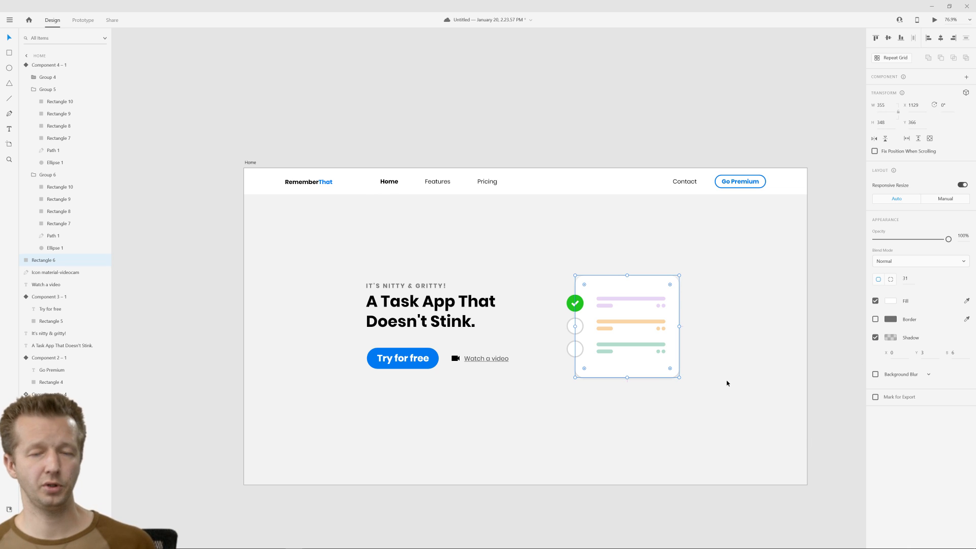
pyautogui.scroll(3, 727, 383)
pyautogui.scroll(-1, 710, 373)
pyautogui.moveTo(702, 331); pyautogui.dragTo(750, 333)
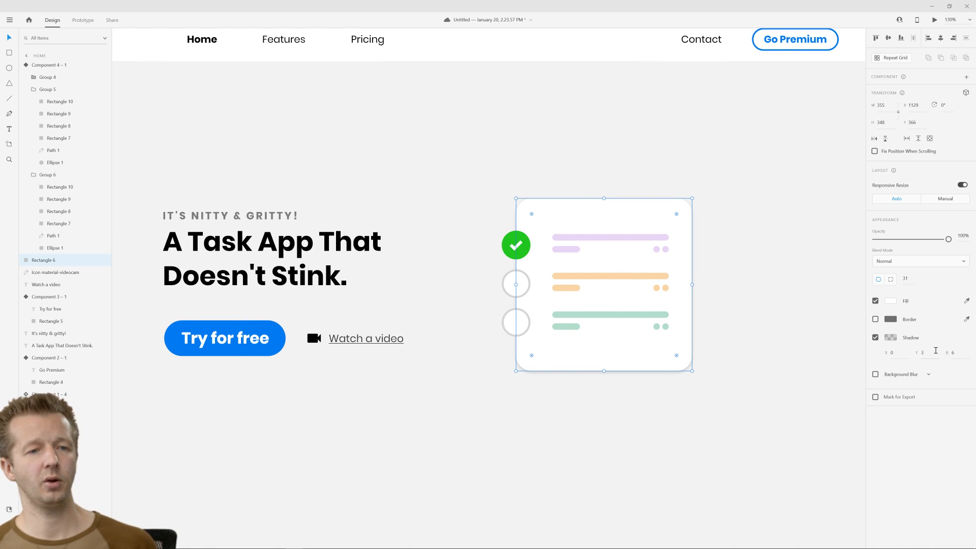
pyautogui.click(956, 352)
pyautogui.write('15')
pyautogui.press('Return')
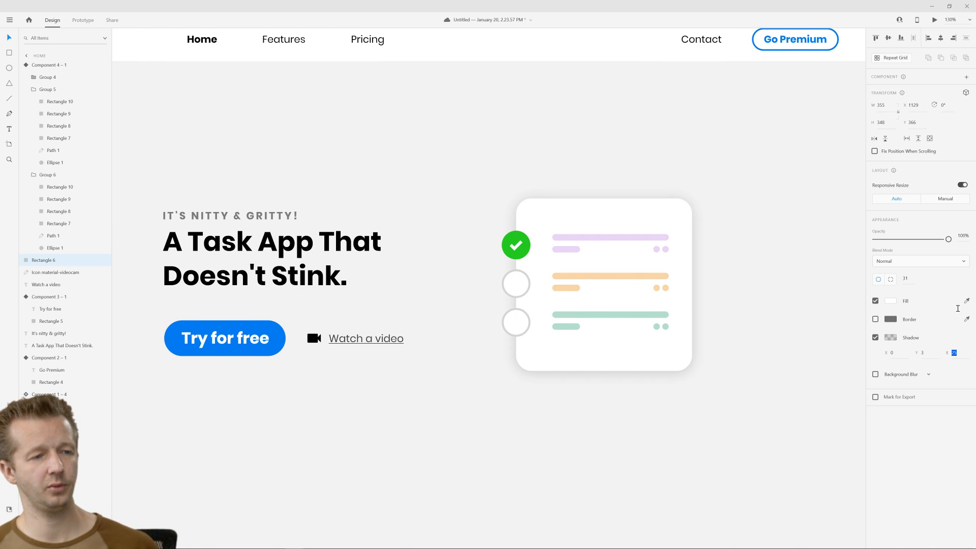
pyautogui.write('18')
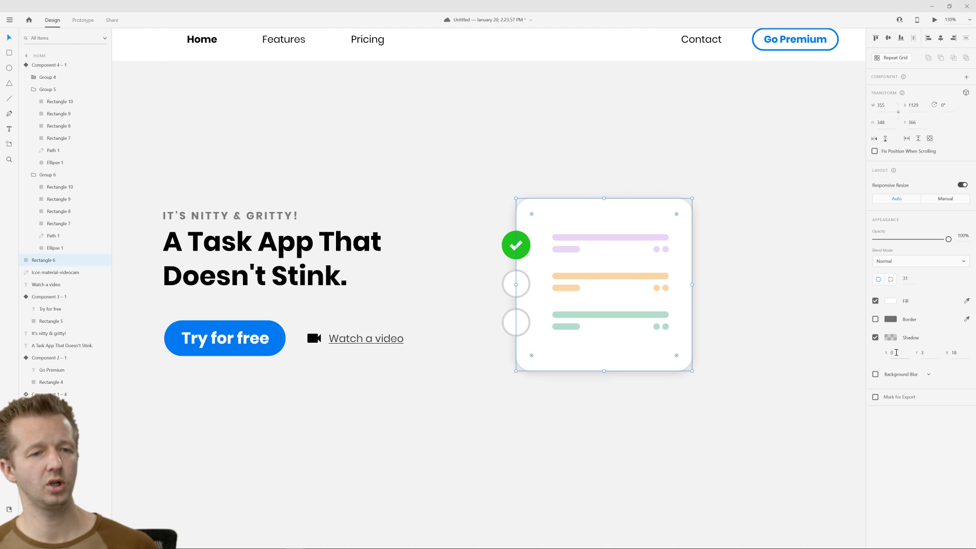
# Set the card shadow's Y offset to 9 and its X offset to 0.
pyautogui.moveTo(931, 356); pyautogui.dragTo(933, 306)
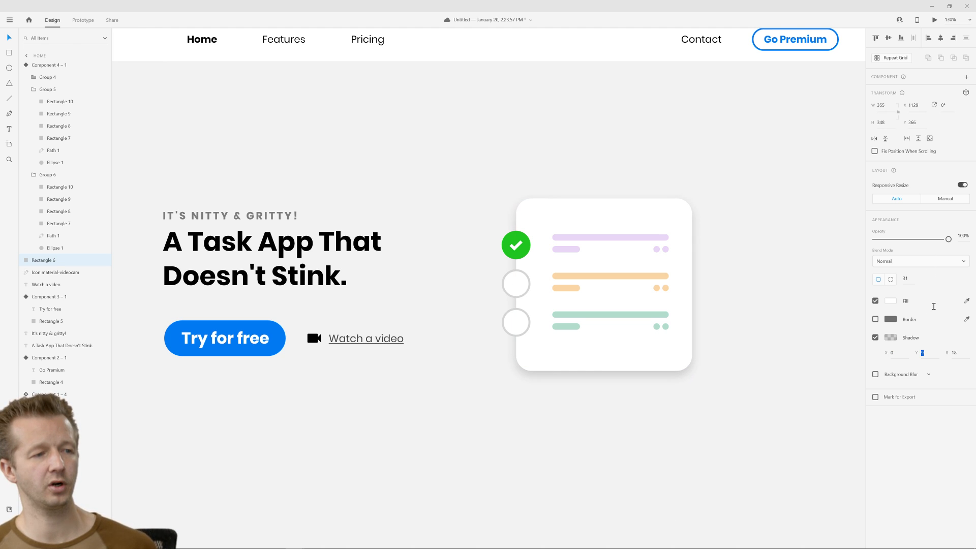
pyautogui.moveTo(899, 352)
pyautogui.mouseDown()
pyautogui.moveTo(899, 325)
pyautogui.moveTo(898, 351)
pyautogui.mouseUp()
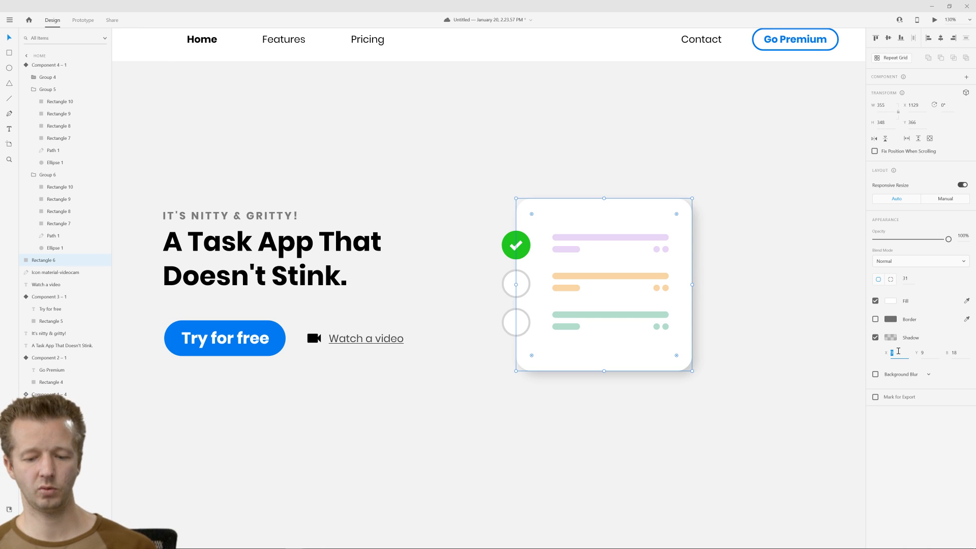
pyautogui.write('0')
pyautogui.press('Return')
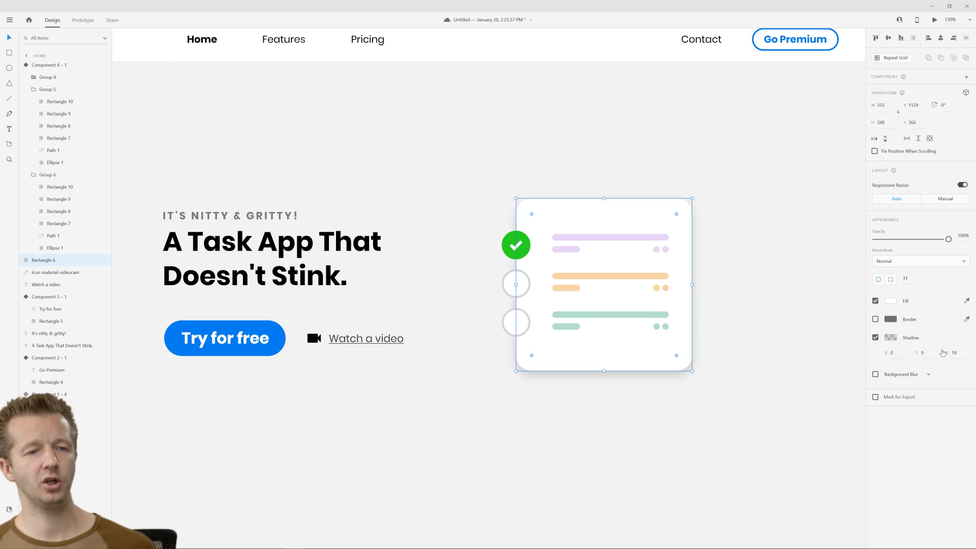
# Lower the black card shadow's opacity to 9% and deselect the card.
pyautogui.click(887, 338)
pyautogui.moveTo(864, 350); pyautogui.dragTo(867, 283)
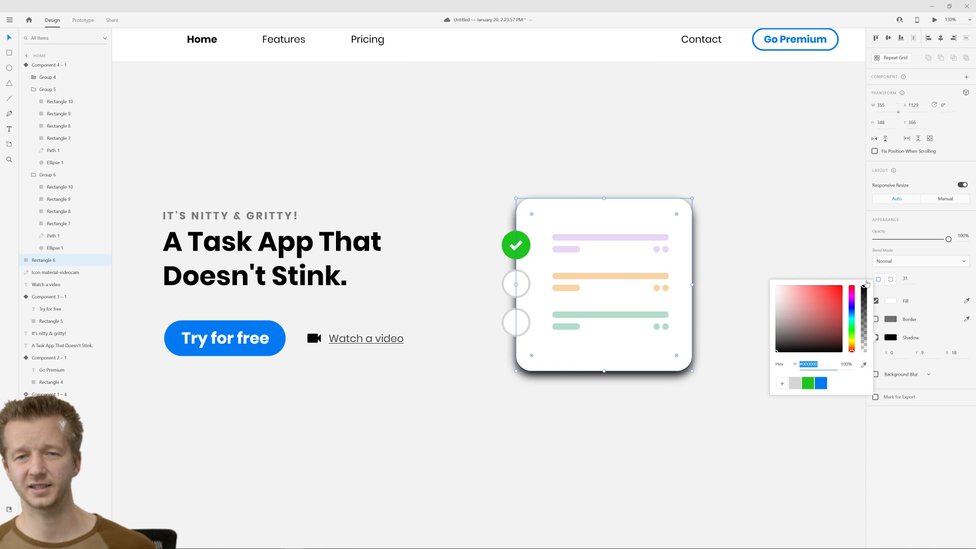
pyautogui.moveTo(866, 283); pyautogui.dragTo(858, 349)
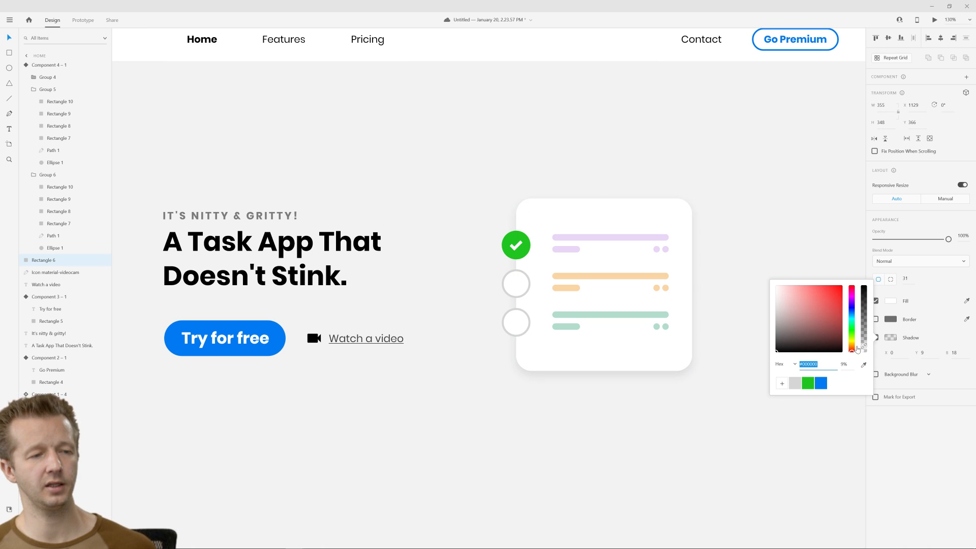
pyautogui.click(929, 462)
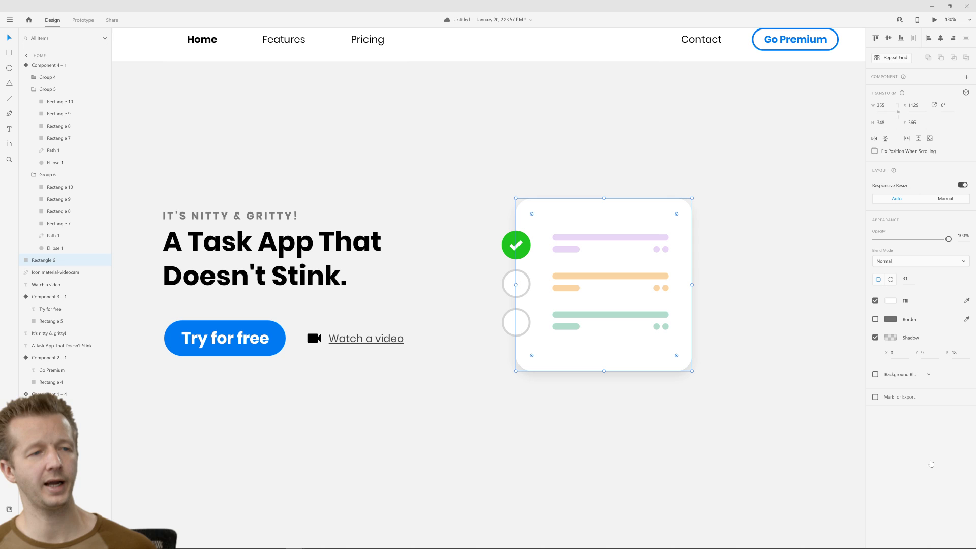
pyautogui.click(814, 437)
# Preview the Home artboard to check the hero section, and close the preview.
pyautogui.scroll(-5, 645, 421)
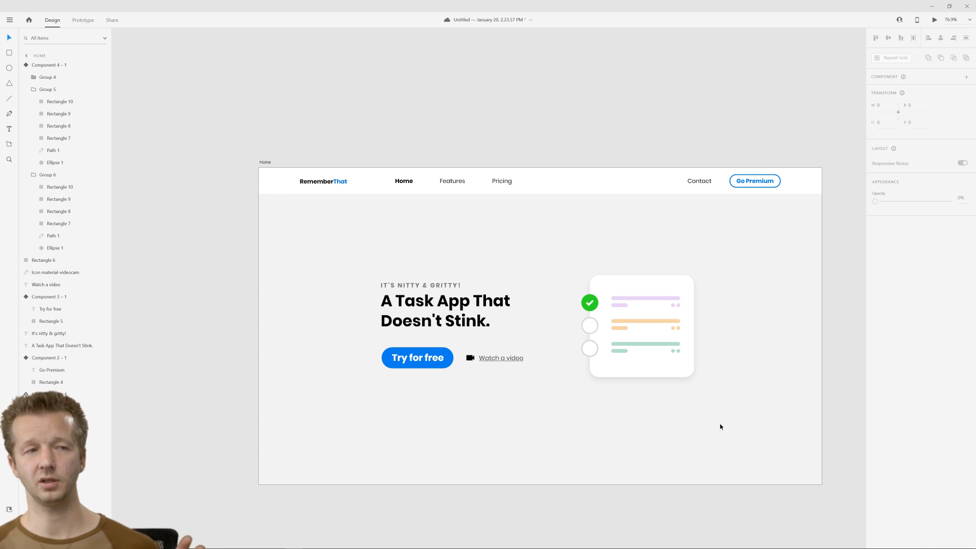
pyautogui.click(264, 163)
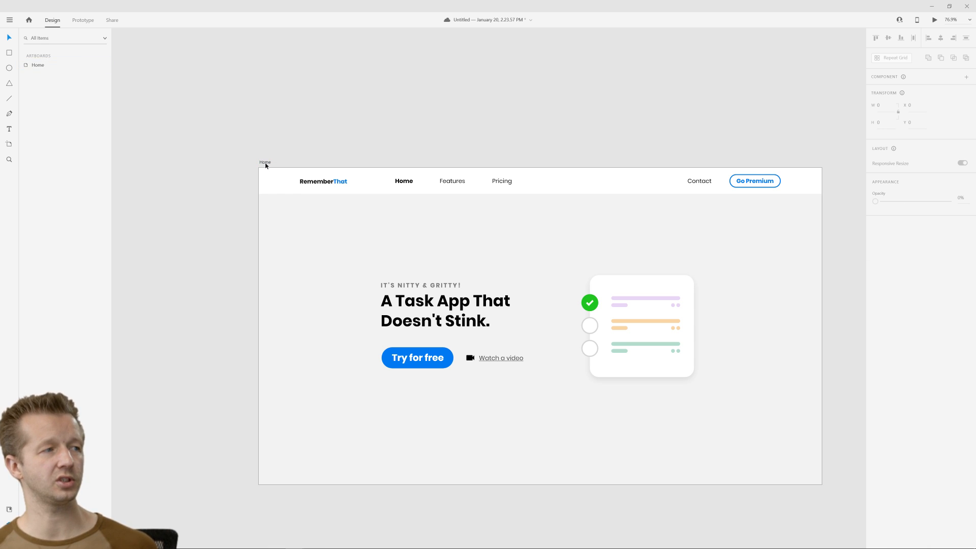
pyautogui.click(930, 26)
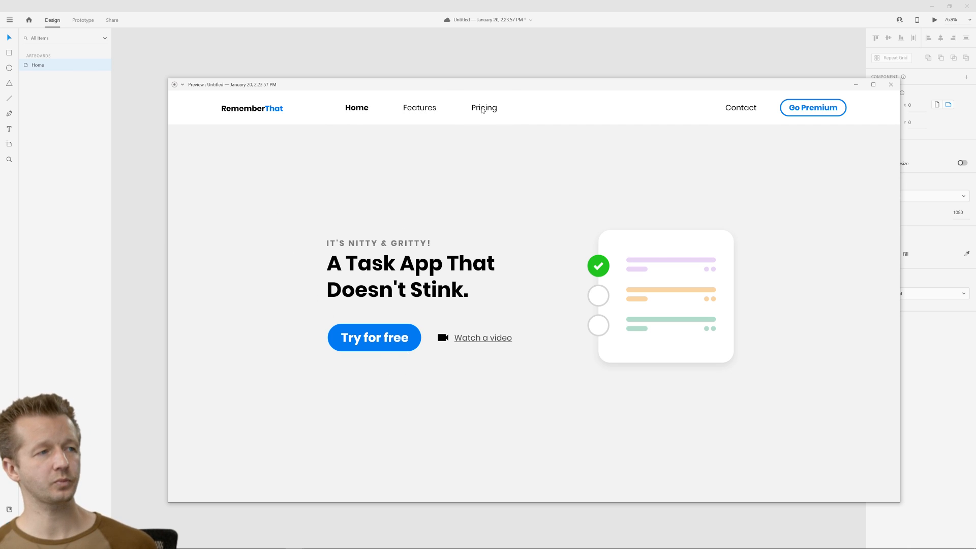
pyautogui.click(890, 84)
# Extend the Home artboard downward to a height of about 2631 to make room below the hero section.
pyautogui.scroll(-3, 768, 277)
pyautogui.moveTo(769, 330); pyautogui.dragTo(688, 303)
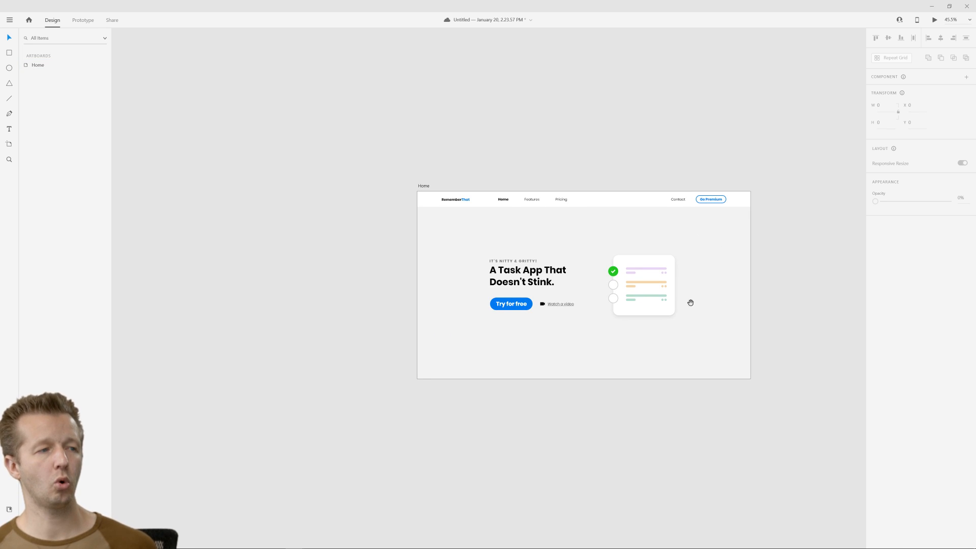
pyautogui.click(419, 186)
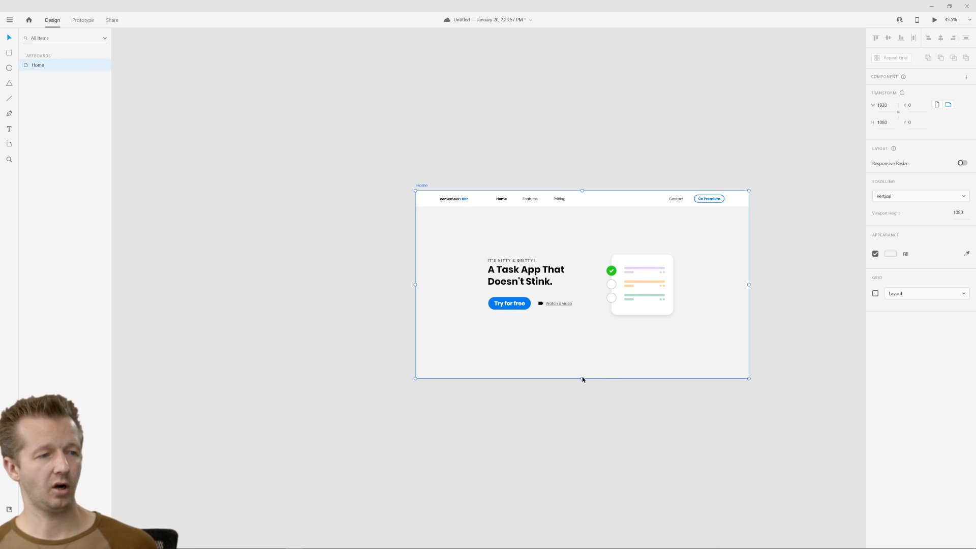
pyautogui.moveTo(581, 379); pyautogui.dragTo(582, 505)
pyautogui.scroll(-5, 584, 320)
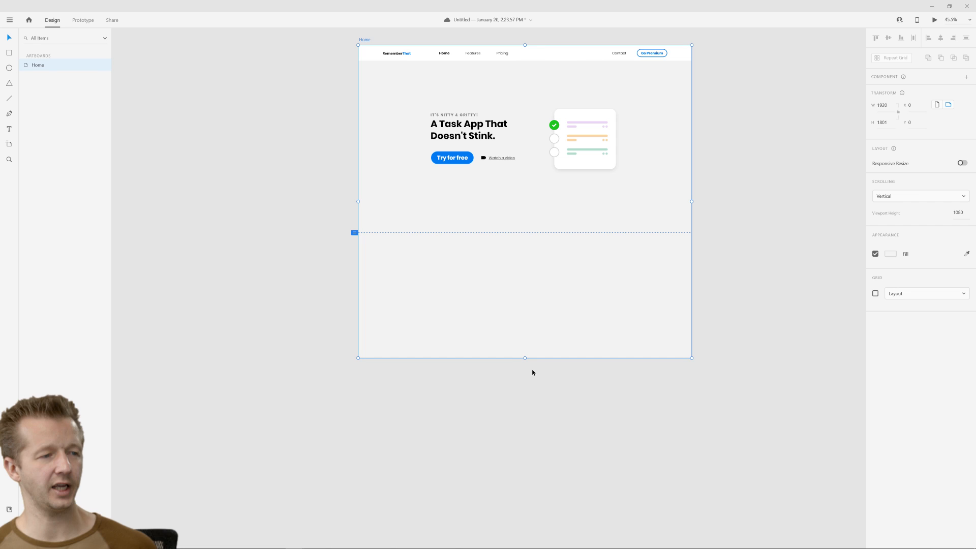
pyautogui.moveTo(524, 359); pyautogui.dragTo(524, 503)
pyautogui.scroll(-2, 534, 330)
pyautogui.scroll(3, 539, 305)
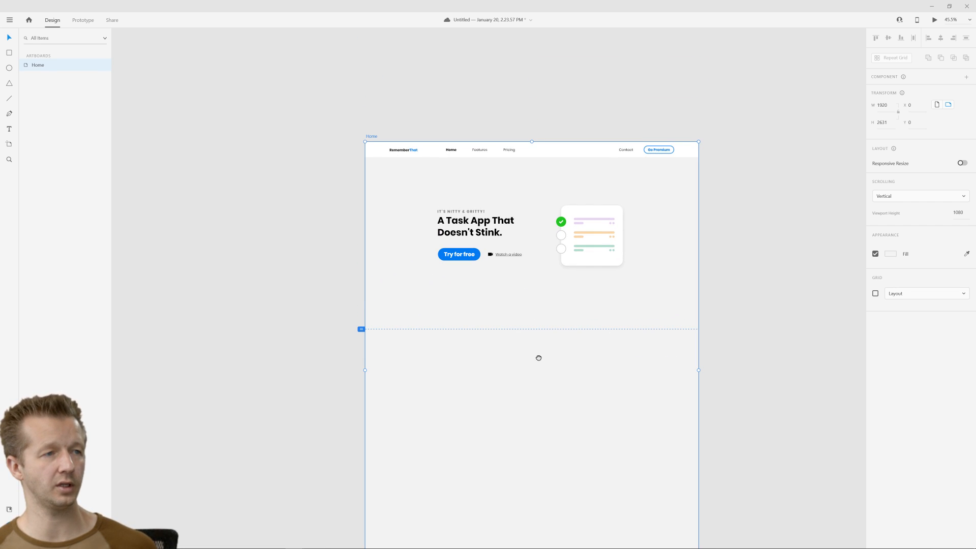
# Reduce the Home artboard's scrolling viewport height to about 637.
pyautogui.scroll(5, 460, 357)
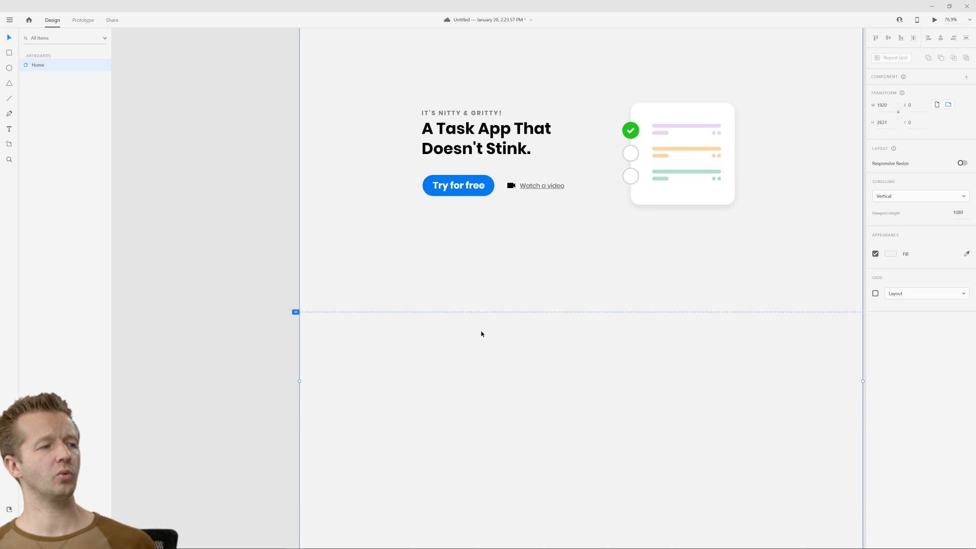
pyautogui.scroll(-2, 481, 334)
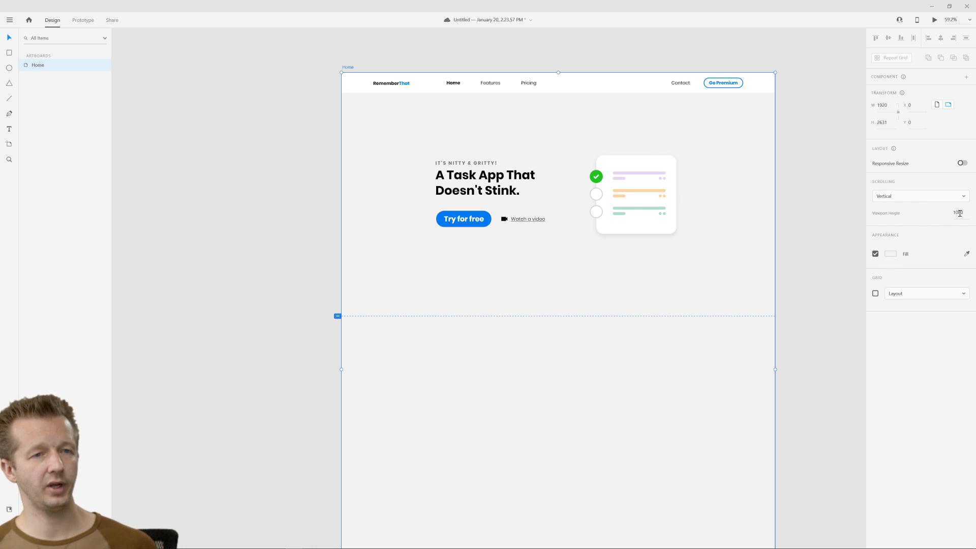
pyautogui.moveTo(960, 213); pyautogui.dragTo(958, 285)
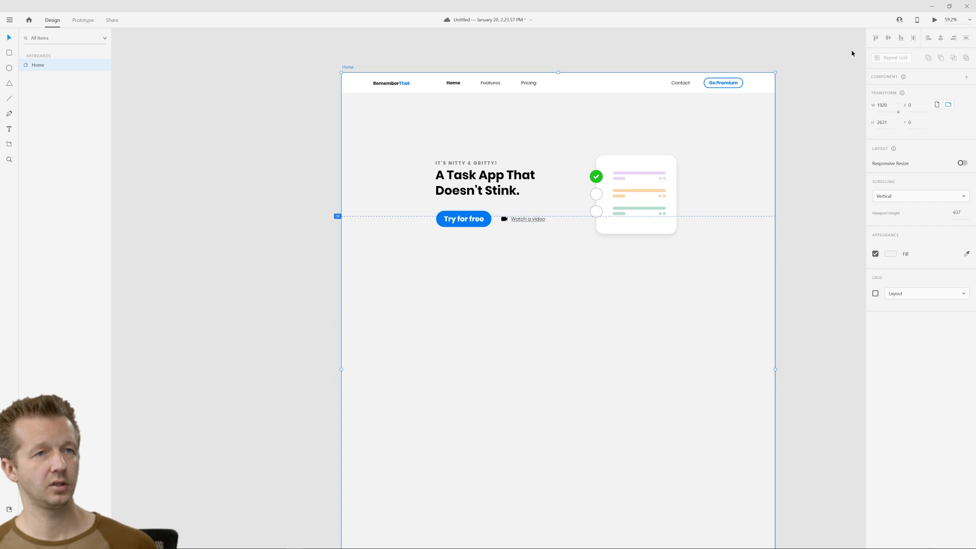
# Preview the Home artboard with the shorter viewport and scroll through the page.
pyautogui.click(934, 20)
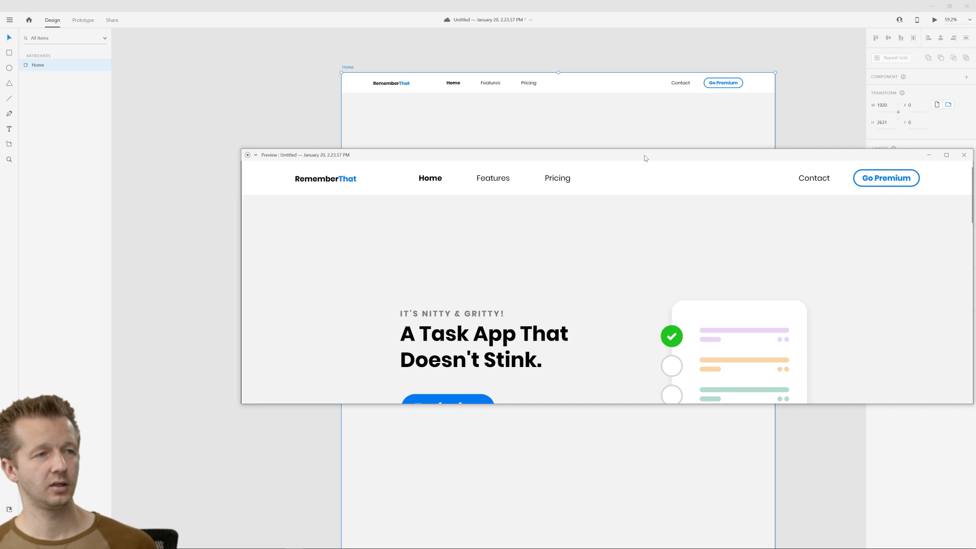
pyautogui.moveTo(644, 158); pyautogui.dragTo(541, 129)
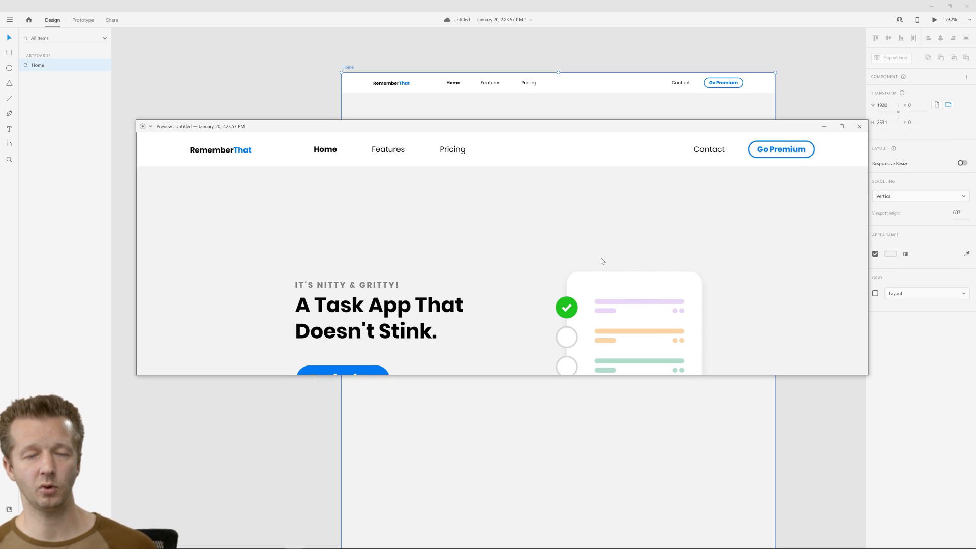
pyautogui.scroll(-5, 601, 258)
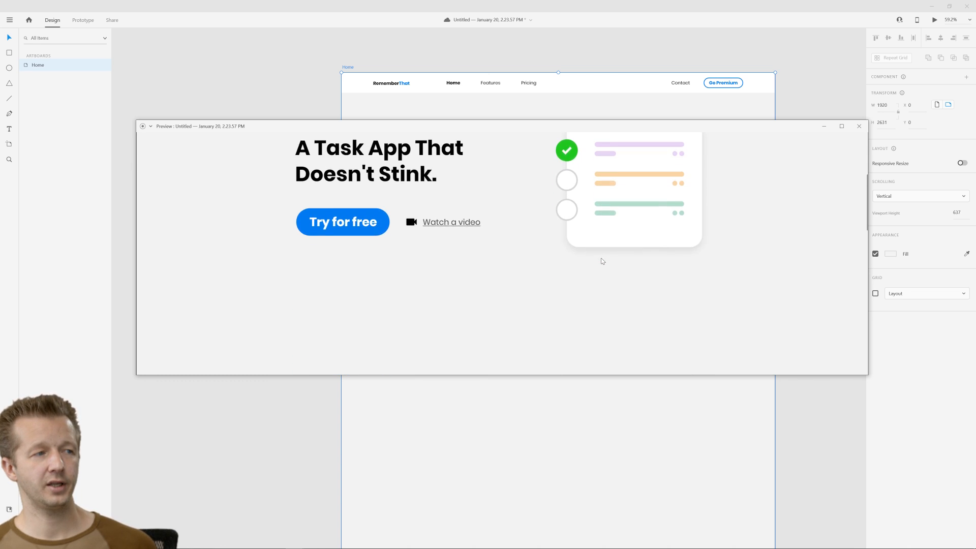
# Scroll up and down the Home page preview to check the shorter viewport, and close the preview.
pyautogui.scroll(4, 601, 258)
pyautogui.scroll(-3, 600, 258)
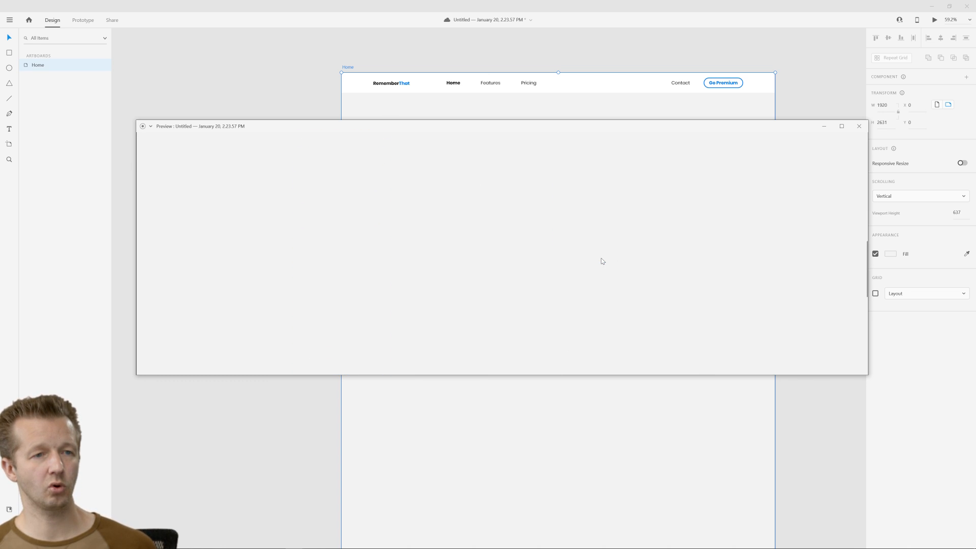
pyautogui.click(854, 130)
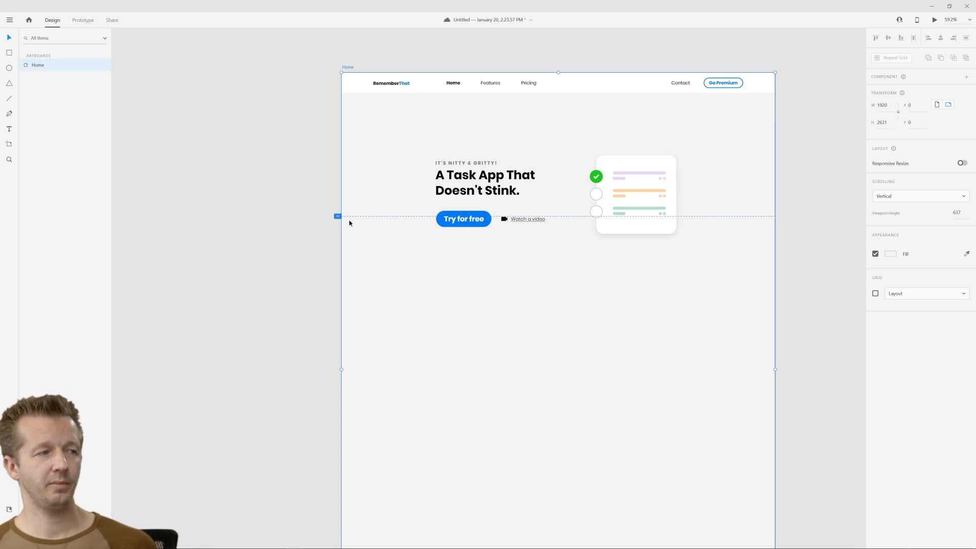
# Extend the Home artboard's scrolling viewport height to the full 2631 and deselect the artboard.
pyautogui.moveTo(337, 214); pyautogui.dragTo(337, 424)
pyautogui.scroll(-3, 585, 386)
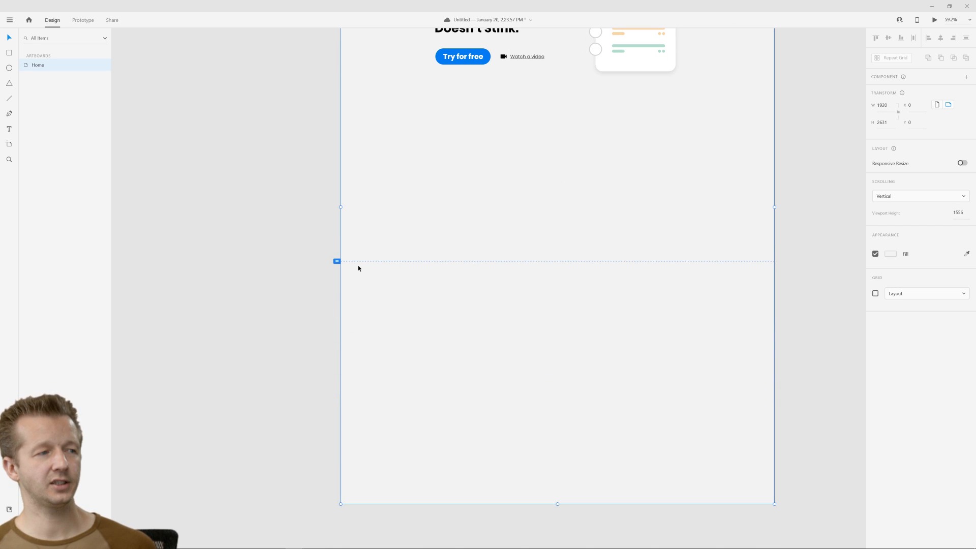
pyautogui.moveTo(336, 262)
pyautogui.mouseDown()
pyautogui.moveTo(335, 528)
pyautogui.moveTo(318, 502)
pyautogui.mouseUp()
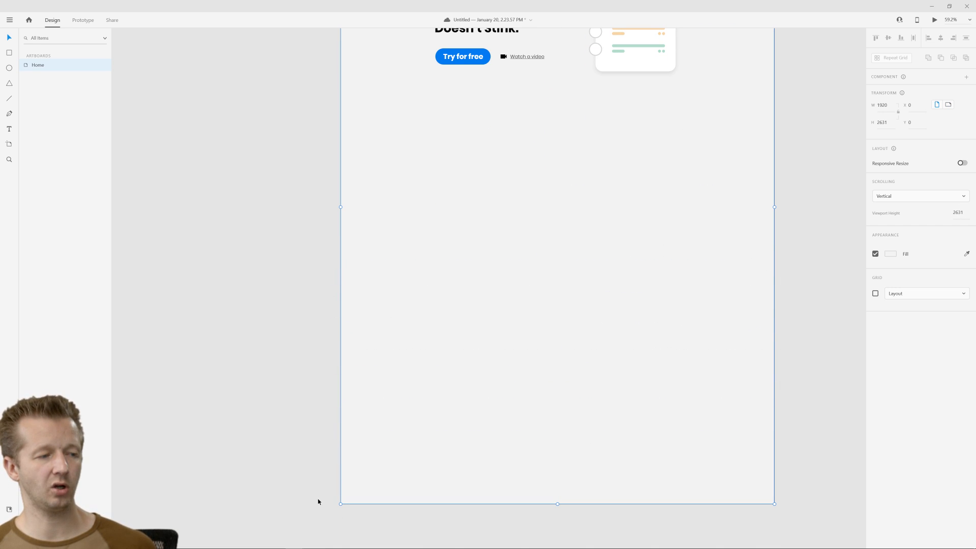
pyautogui.click(293, 387)
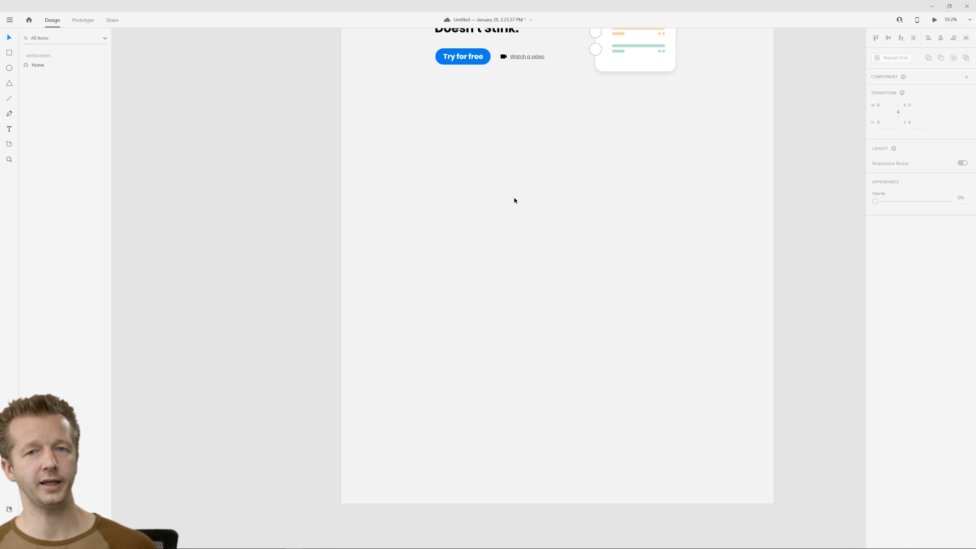
# Select all the hero text, buttons and task card illustration and move them up slightly on the artboard.
pyautogui.scroll(4, 559, 356)
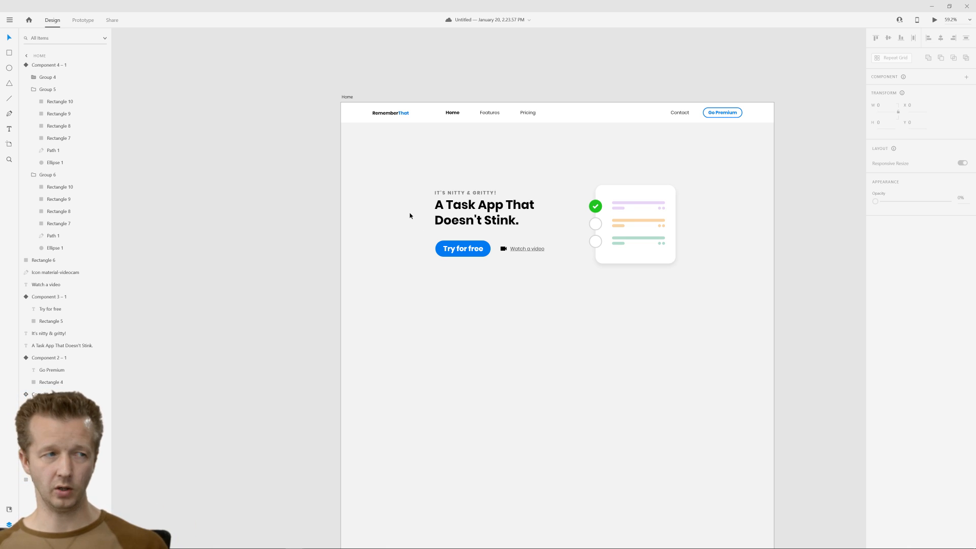
pyautogui.moveTo(312, 174); pyautogui.dragTo(446, 192)
pyautogui.moveTo(609, 238); pyautogui.dragTo(744, 314)
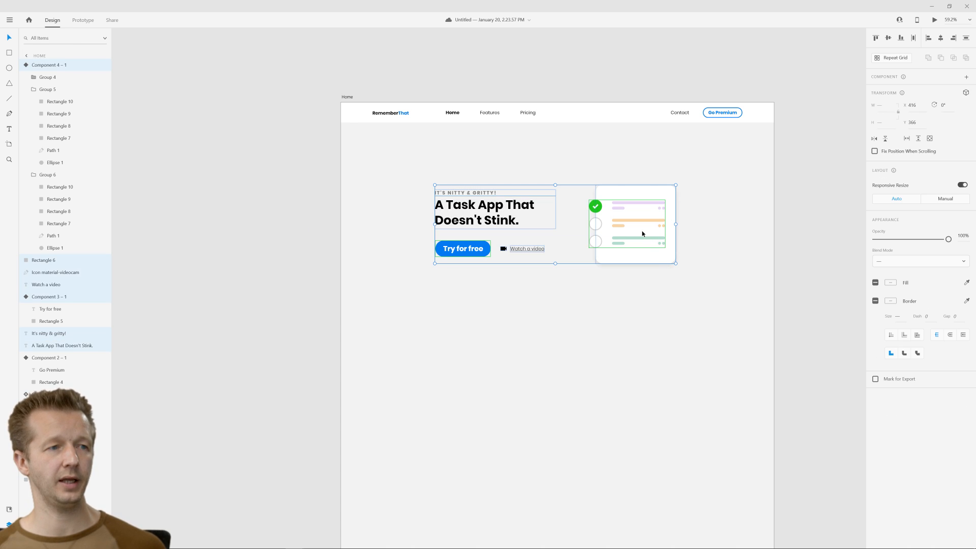
pyautogui.moveTo(642, 231); pyautogui.dragTo(644, 223)
pyautogui.click(648, 322)
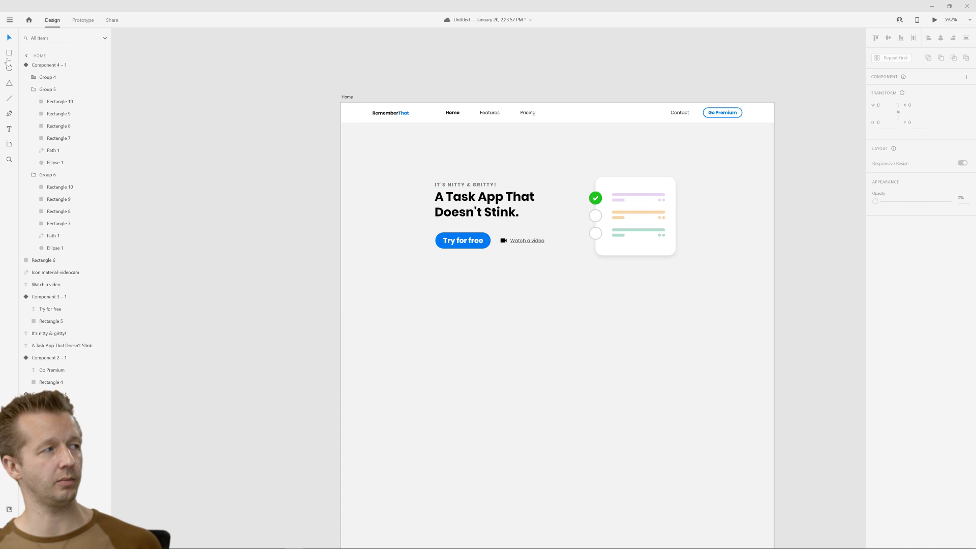
# Draw a borderless full-width rectangle about 1920 by 786 below the hero section.
pyautogui.click(9, 53)
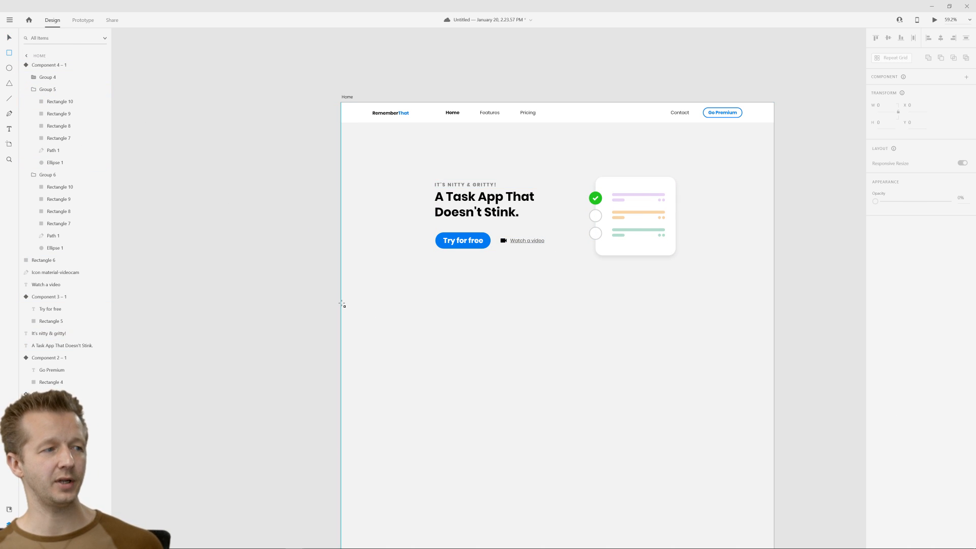
pyautogui.moveTo(343, 303); pyautogui.dragTo(357, 335)
pyautogui.moveTo(358, 335)
pyautogui.mouseDown()
pyautogui.moveTo(410, 429)
pyautogui.moveTo(761, 458)
pyautogui.moveTo(774, 480)
pyautogui.mouseUp()
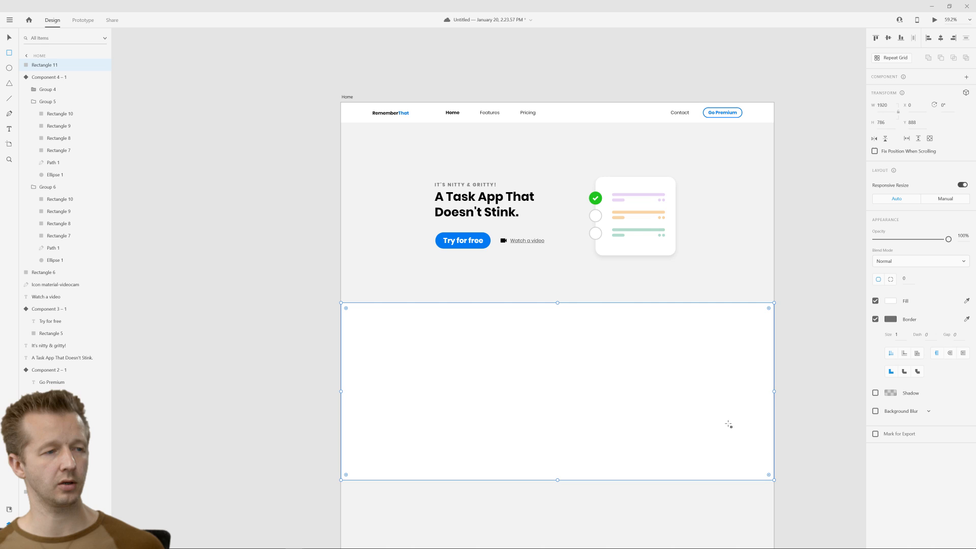
pyautogui.scroll(-3, 699, 342)
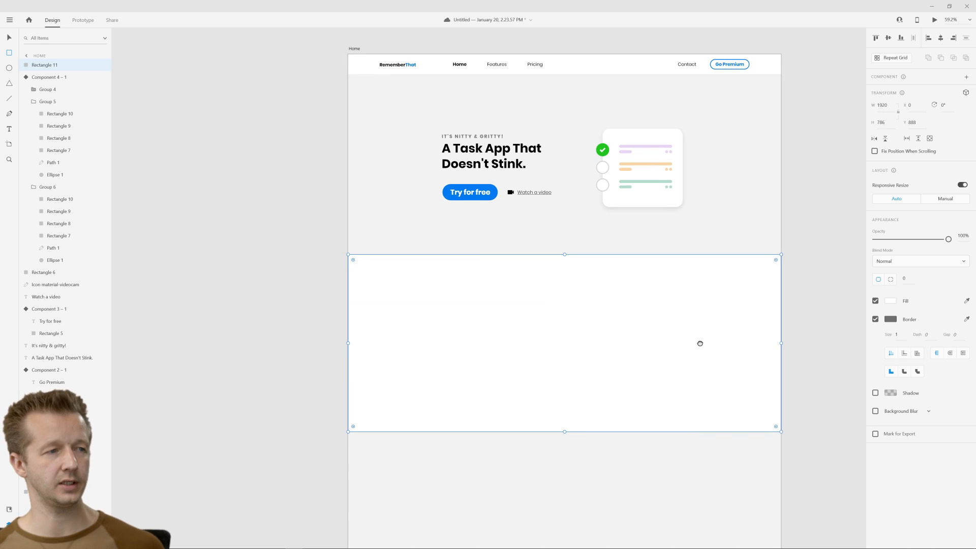
pyautogui.click(875, 319)
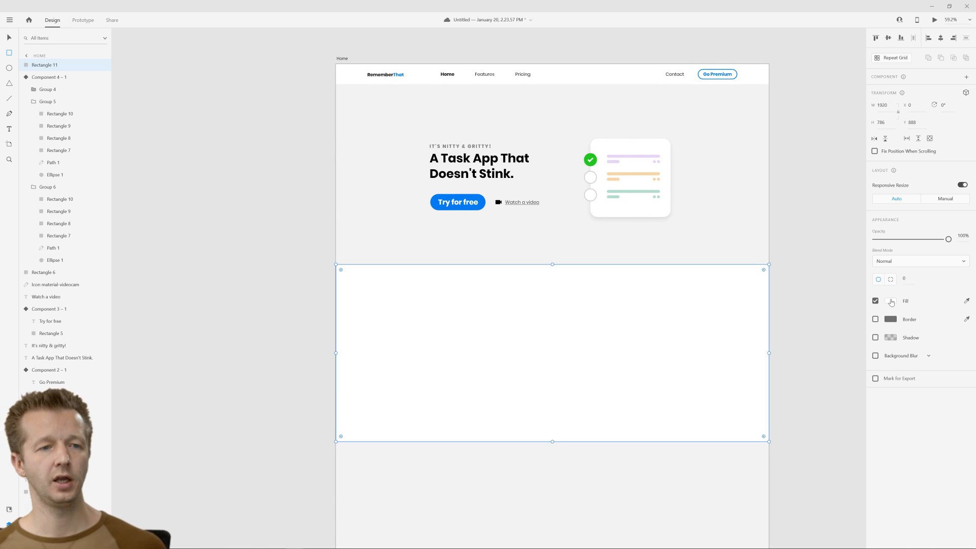
pyautogui.click(965, 301)
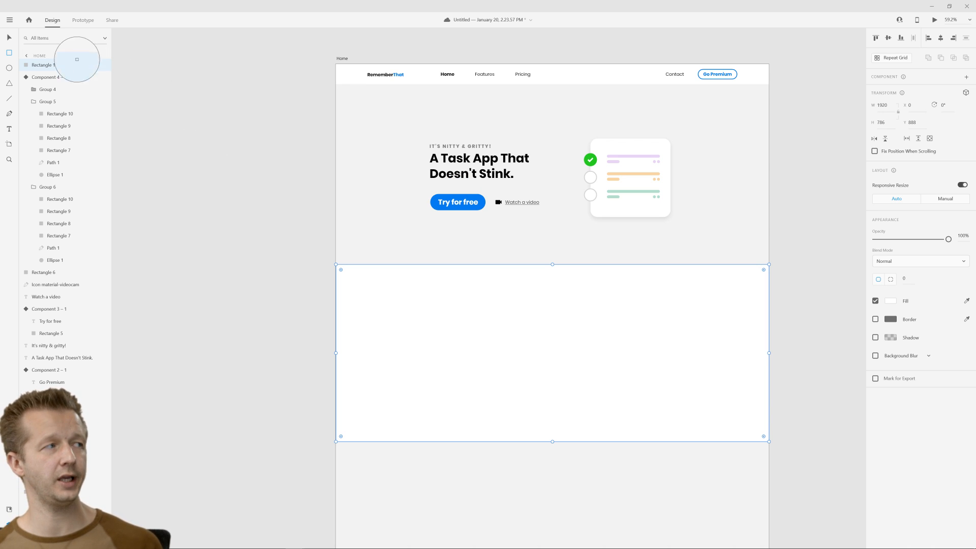
pyautogui.press('Escape')
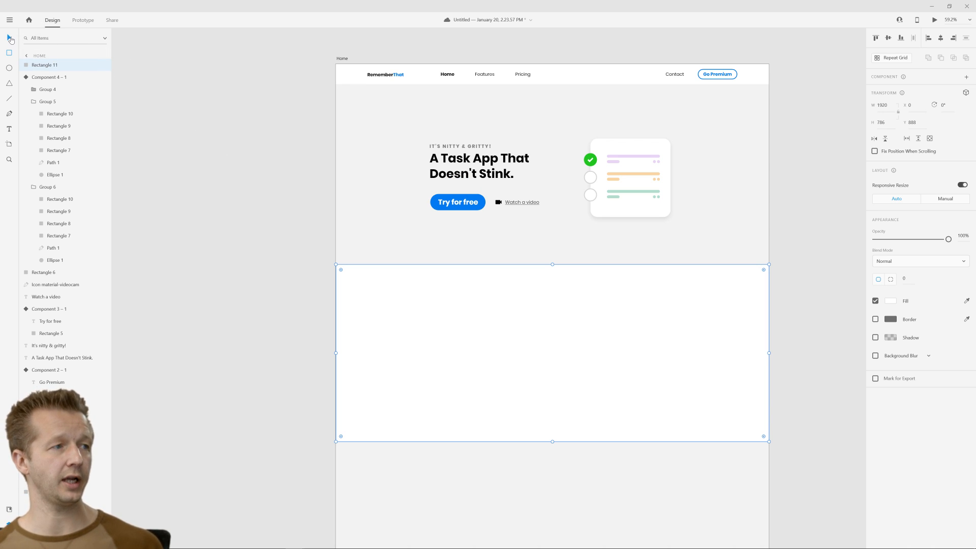
# Extend the full-width rectangle downward to a height of about 1164.
pyautogui.moveTo(552, 440); pyautogui.dragTo(560, 525)
pyautogui.click(324, 155)
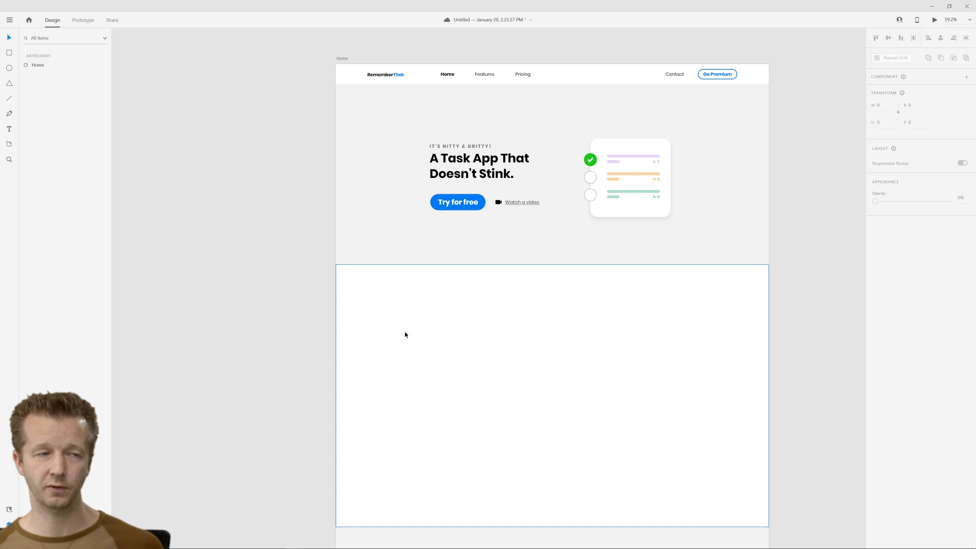
pyautogui.click(370, 146)
# Fill the full-width rectangle with a very dark, desaturated shade of the brand blue and save the colour as a swatch.
pyautogui.click(511, 335)
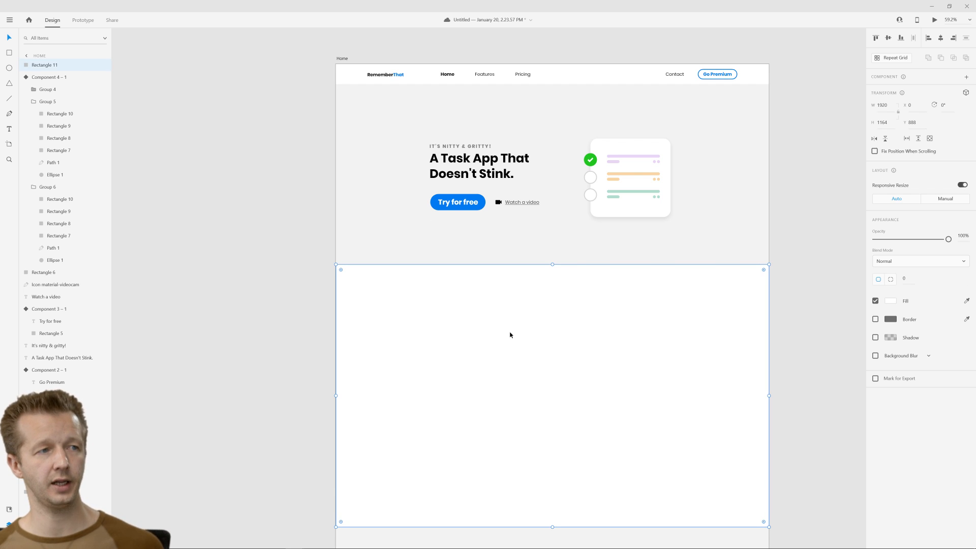
pyautogui.click(890, 301)
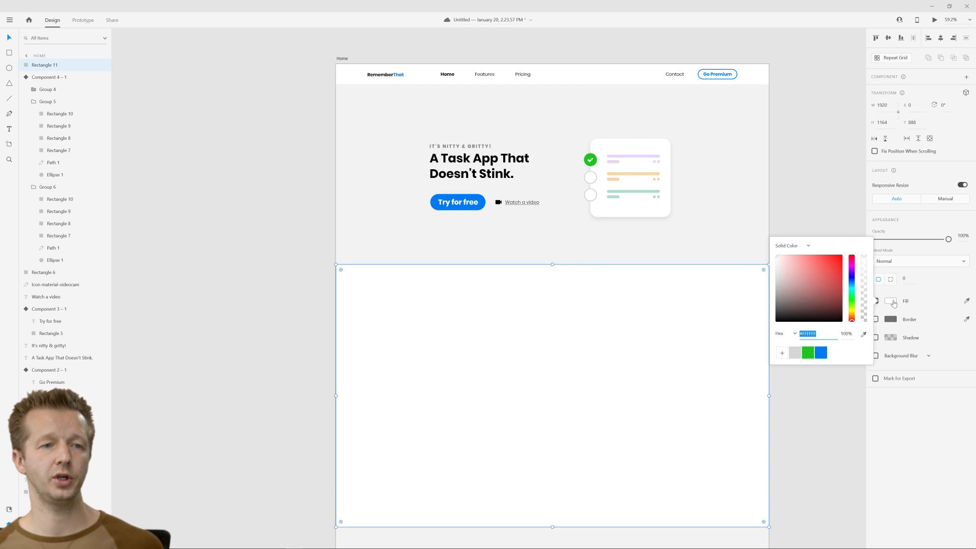
pyautogui.click(821, 352)
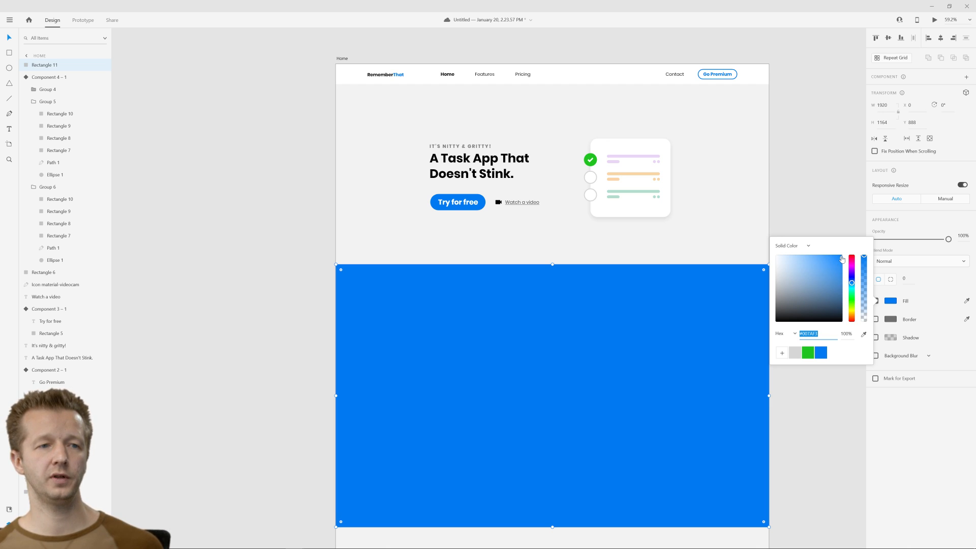
pyautogui.moveTo(840, 261); pyautogui.dragTo(796, 310)
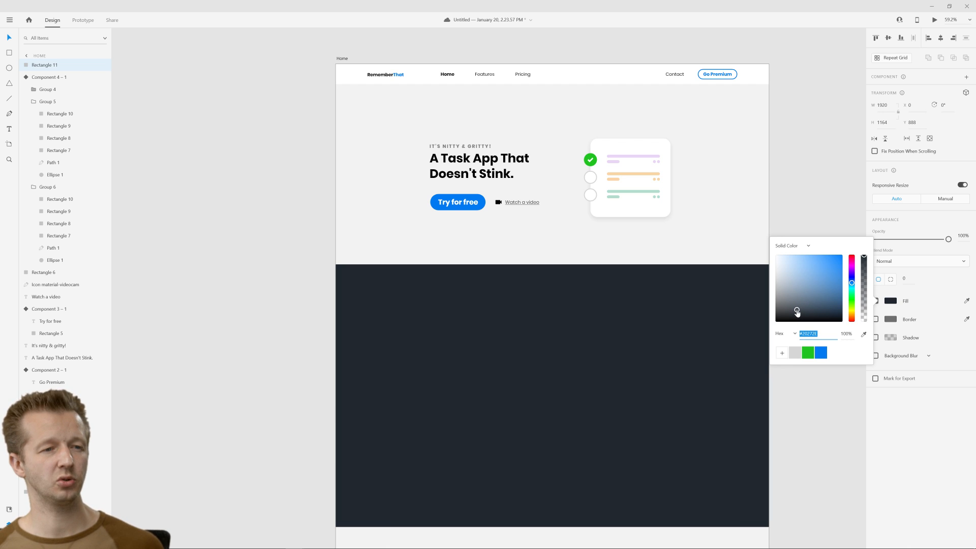
pyautogui.click(782, 354)
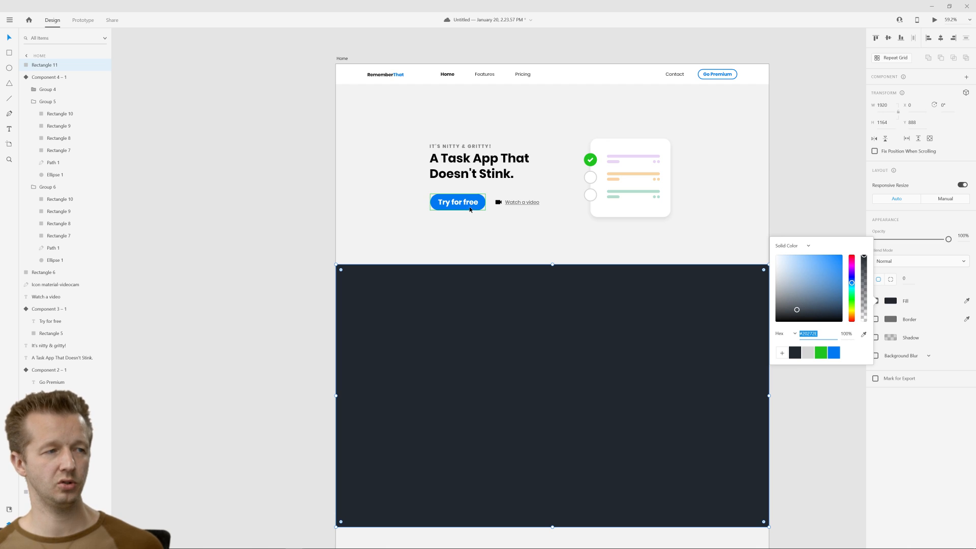
# Try moving the Try for free button onto the dark section and undo the move.
pyautogui.moveTo(468, 206); pyautogui.dragTo(467, 302)
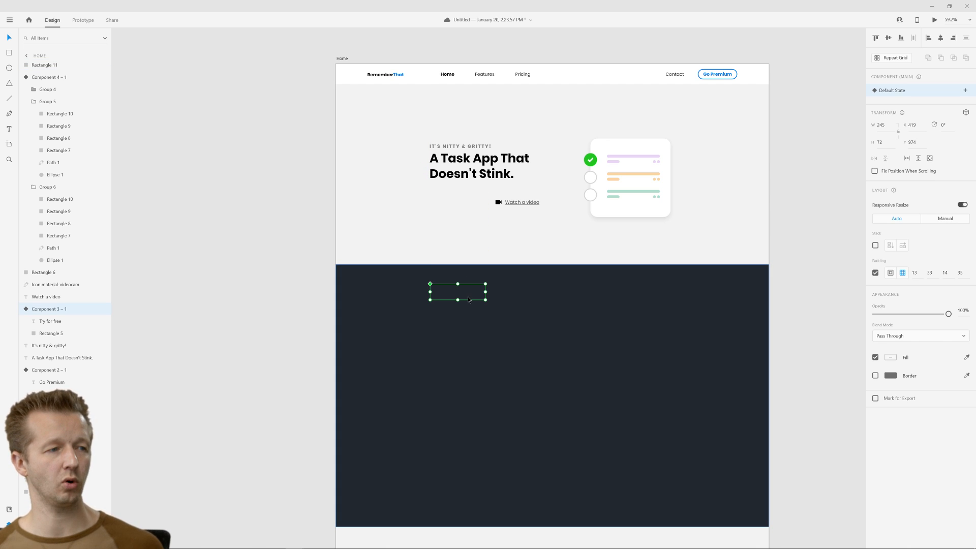
pyautogui.hotkey('ctrl', 'z')
pyautogui.click(269, 234)
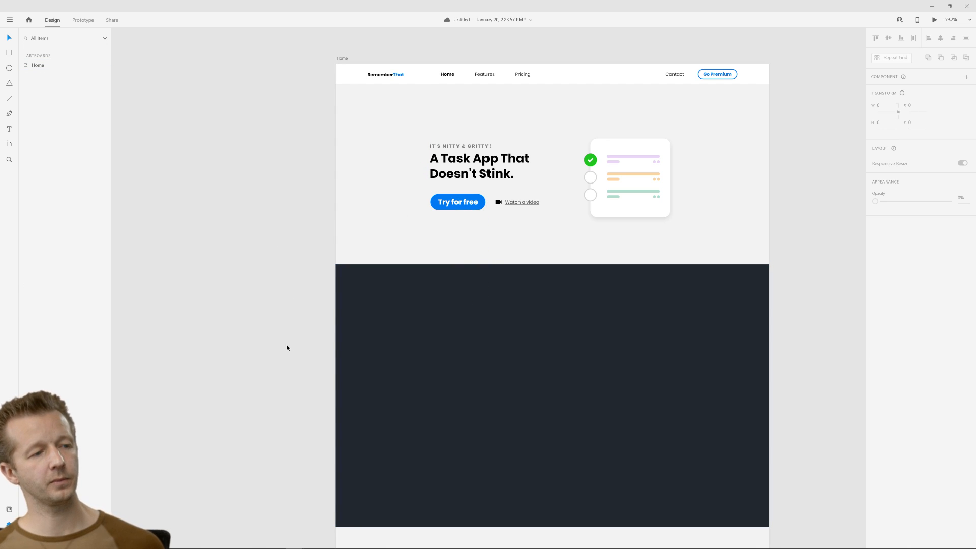
# Draw a borderless rectangle about 221 by 485 at the artboard's left edge, overlapping the dark section's upper edge.
pyautogui.scroll(-1, 300, 305)
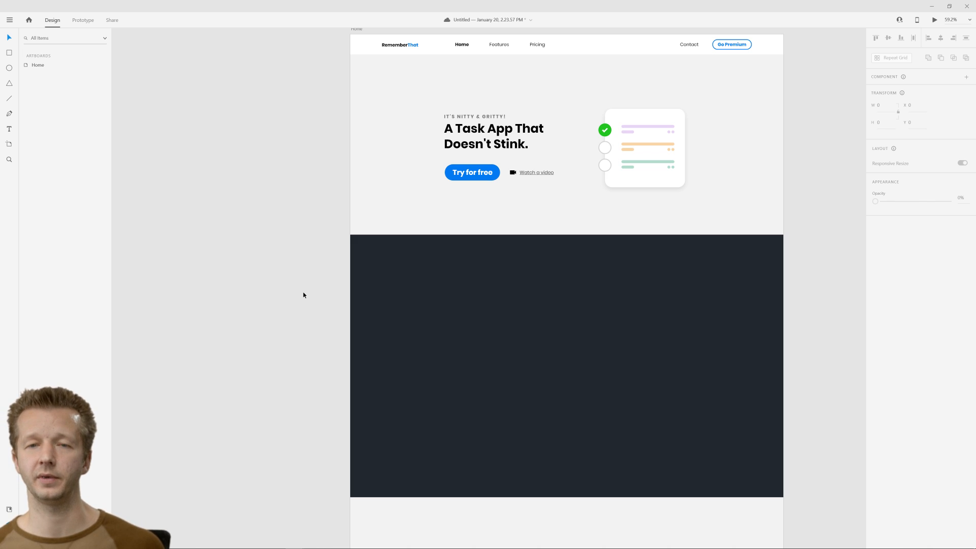
pyautogui.click(396, 199)
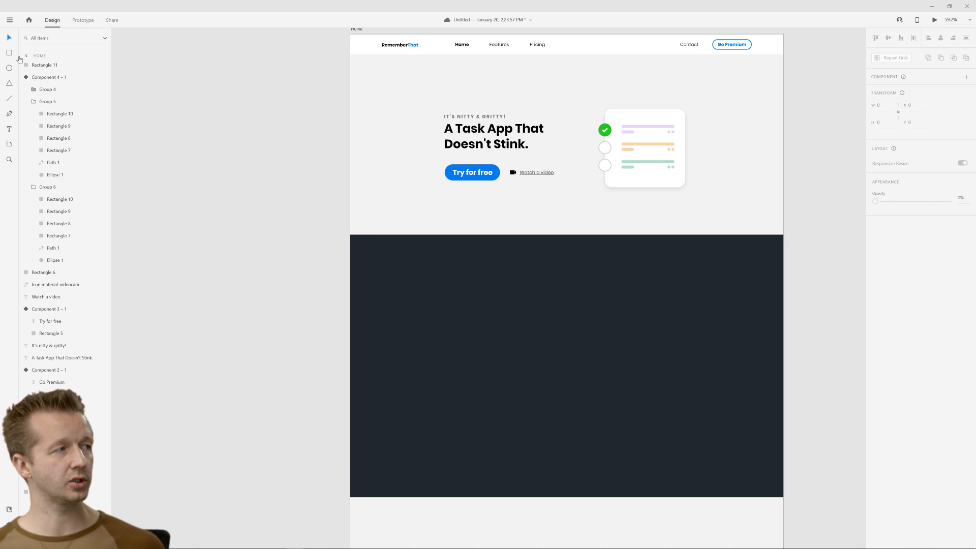
pyautogui.click(9, 53)
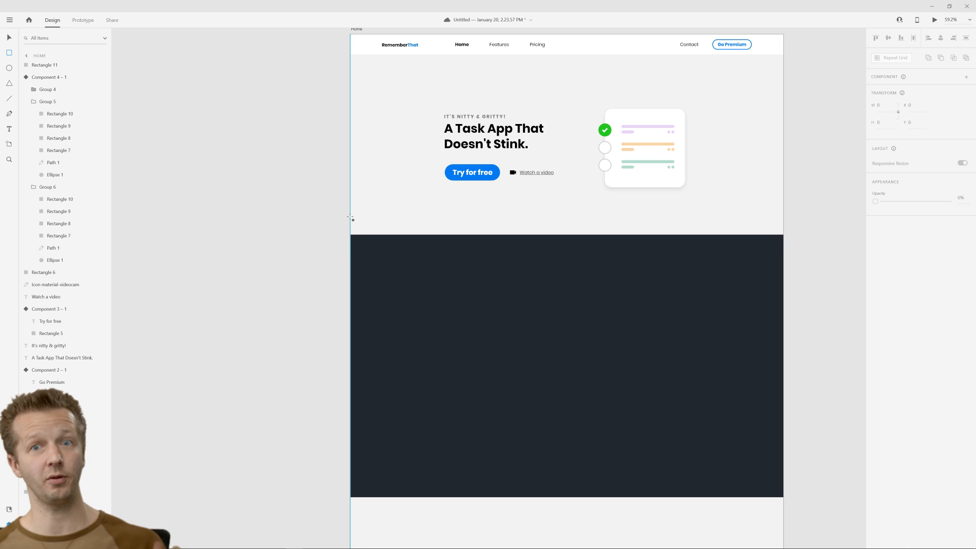
pyautogui.moveTo(350, 217); pyautogui.dragTo(400, 326)
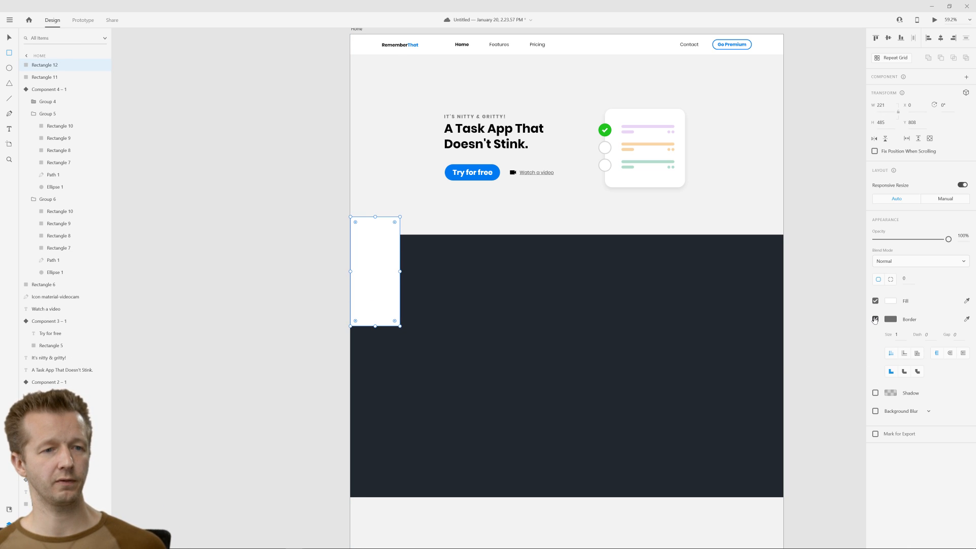
pyautogui.click(875, 320)
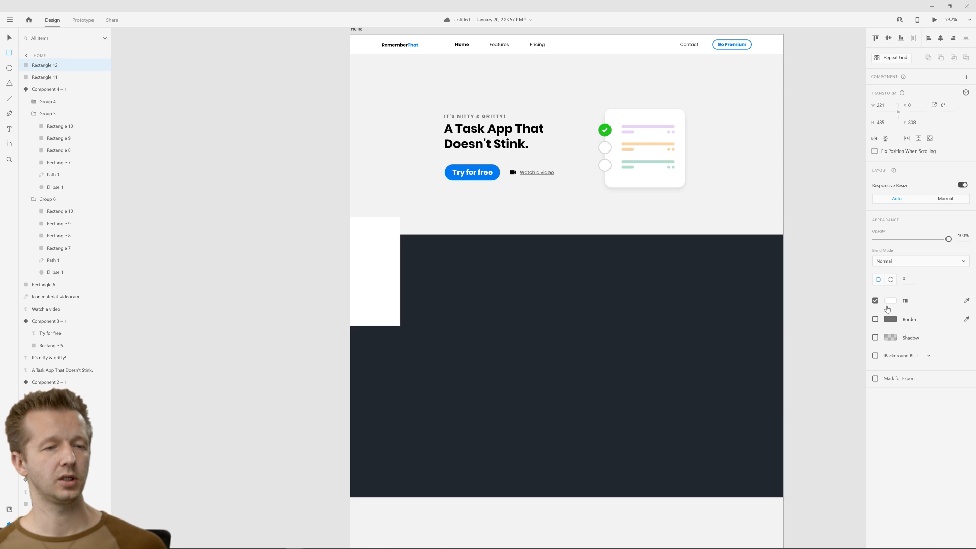
# Fill the small left-edge rectangle with the saved brand blue swatch.
pyautogui.click(892, 301)
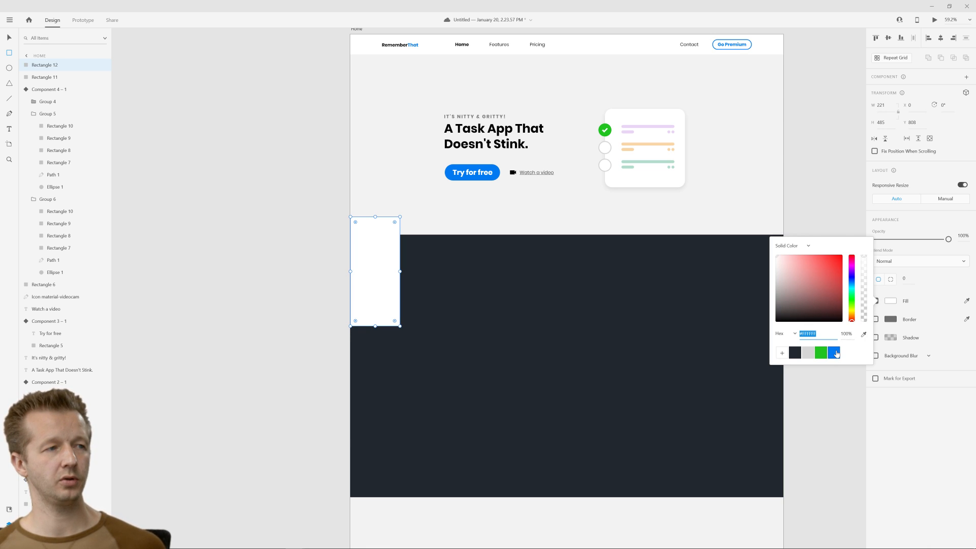
pyautogui.click(834, 353)
pyautogui.click(10, 39)
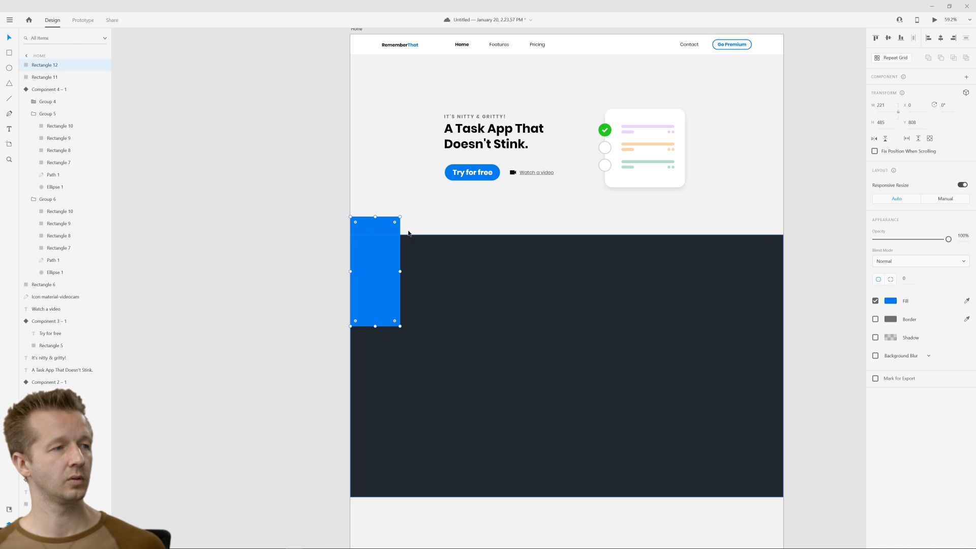
# Adjust the blue rectangle's upper and lower edges, making it slightly taller where it straddles the dark section's upper edge.
pyautogui.moveTo(375, 216); pyautogui.dragTo(375, 205)
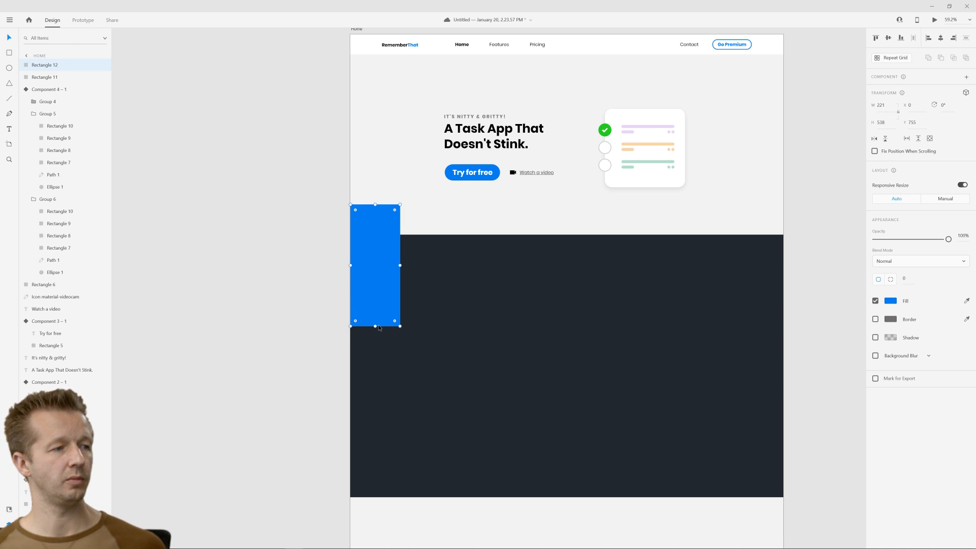
pyautogui.moveTo(376, 326); pyautogui.dragTo(374, 337)
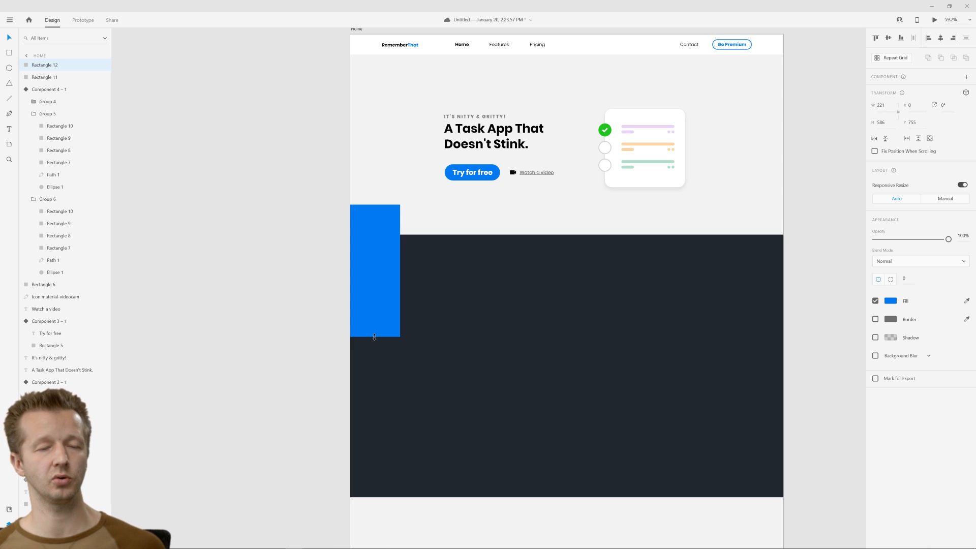
pyautogui.moveTo(367, 316)
pyautogui.mouseDown()
pyautogui.moveTo(379, 320)
pyautogui.moveTo(377, 342)
pyautogui.moveTo(375, 331)
pyautogui.mouseUp()
# Shorten the dark full-width section so it ends a little below the blue rectangle, and deselect it.
pyautogui.click(518, 491)
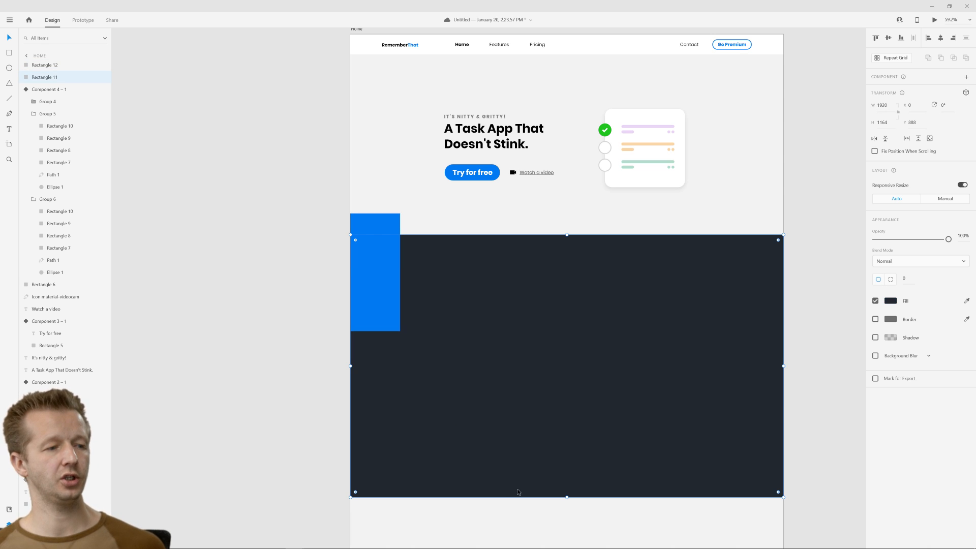
pyautogui.moveTo(567, 497); pyautogui.dragTo(567, 399)
pyautogui.click(317, 284)
pyautogui.click(389, 267)
pyautogui.click(264, 228)
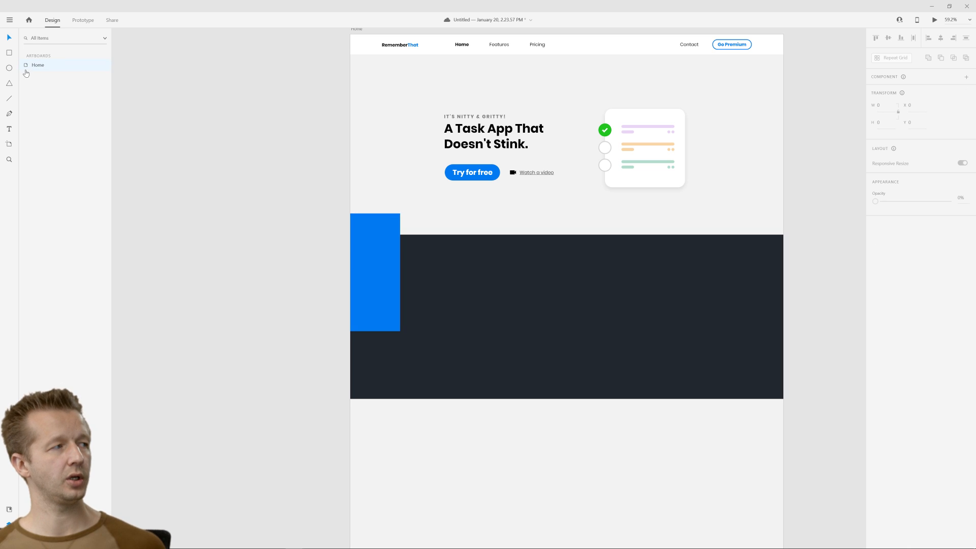
# Draw a small circle about 13 by 13 inside the upper part of the blue rectangle.
pyautogui.click(9, 68)
pyautogui.scroll(5, 366, 253)
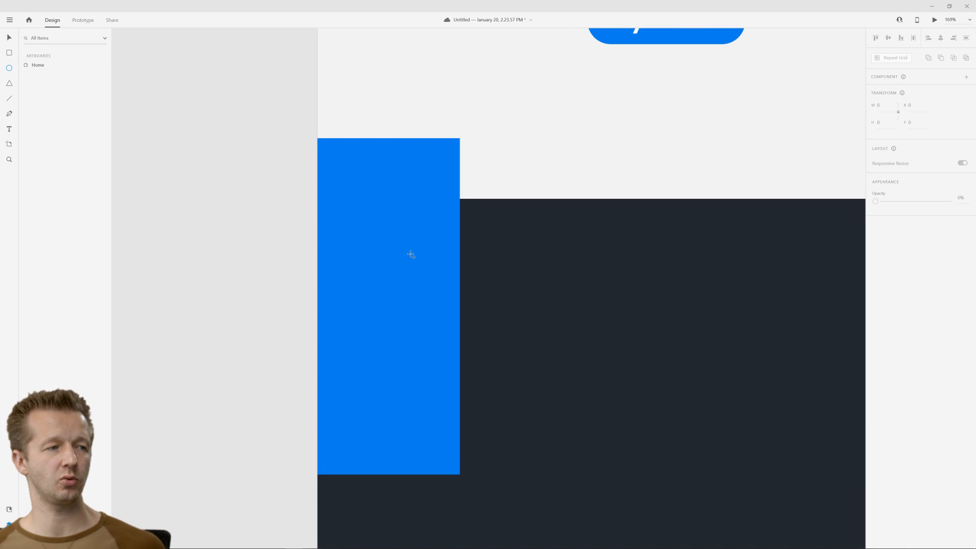
pyautogui.moveTo(416, 257); pyautogui.dragTo(422, 262)
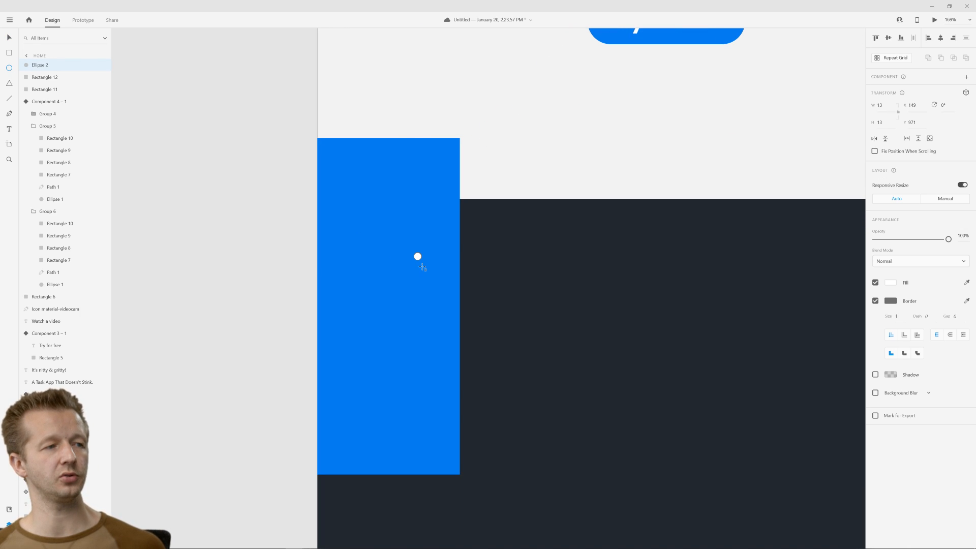
# Remove the small circle's border and repeat it with Repeat Grid into five columns by four rows of dots.
pyautogui.click(875, 301)
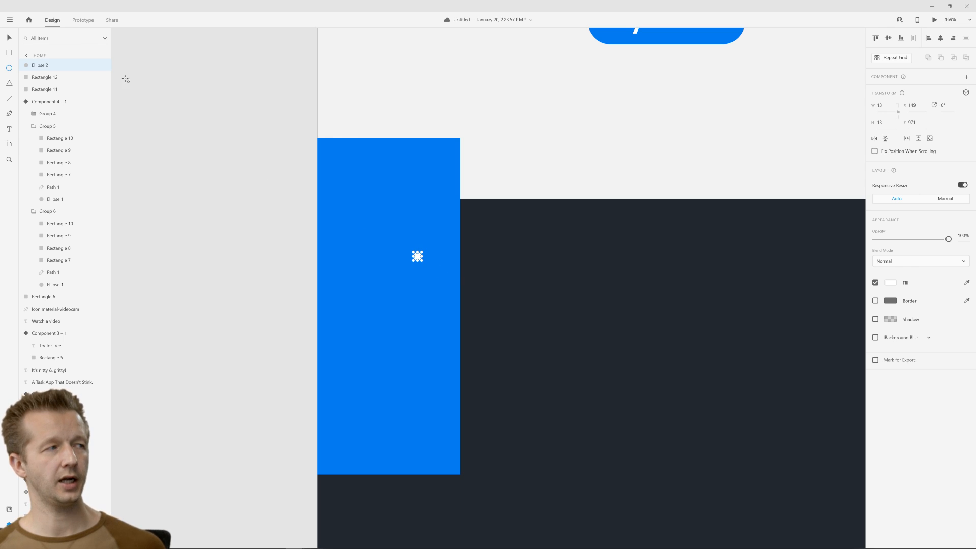
pyautogui.press('v')
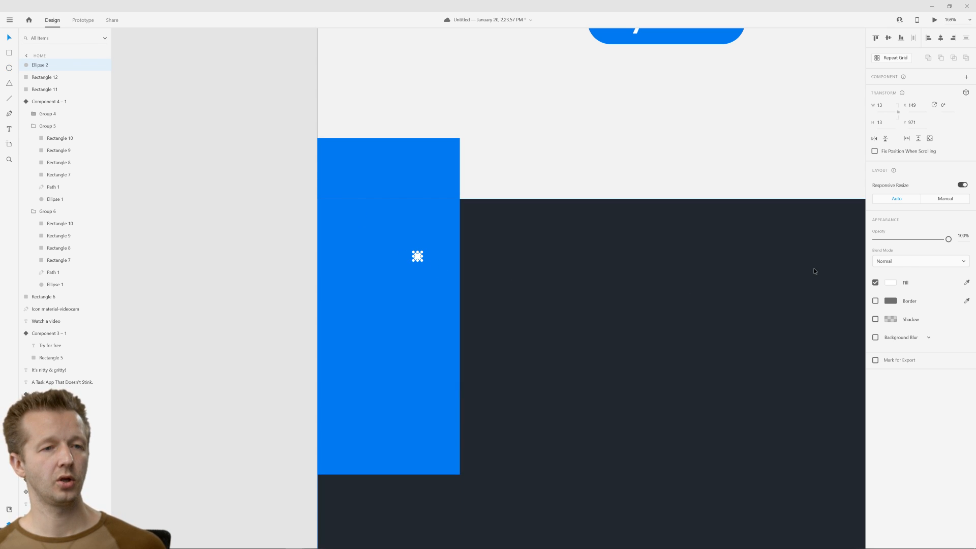
pyautogui.click(894, 58)
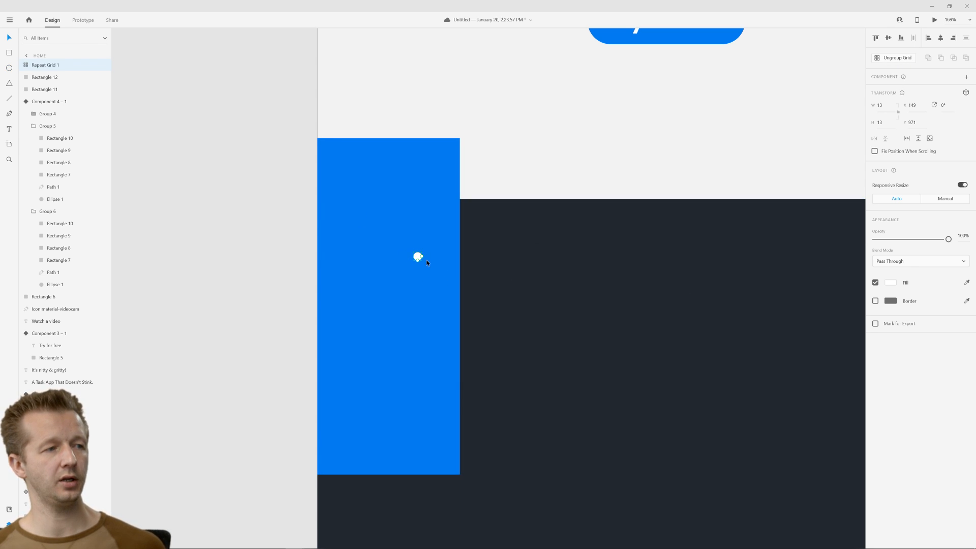
pyautogui.moveTo(421, 257); pyautogui.dragTo(462, 328)
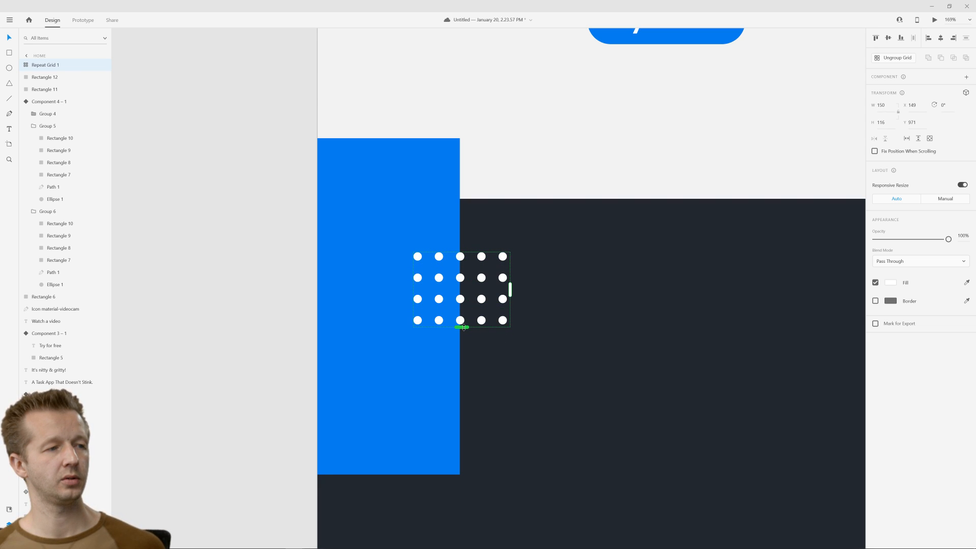
pyautogui.click(209, 260)
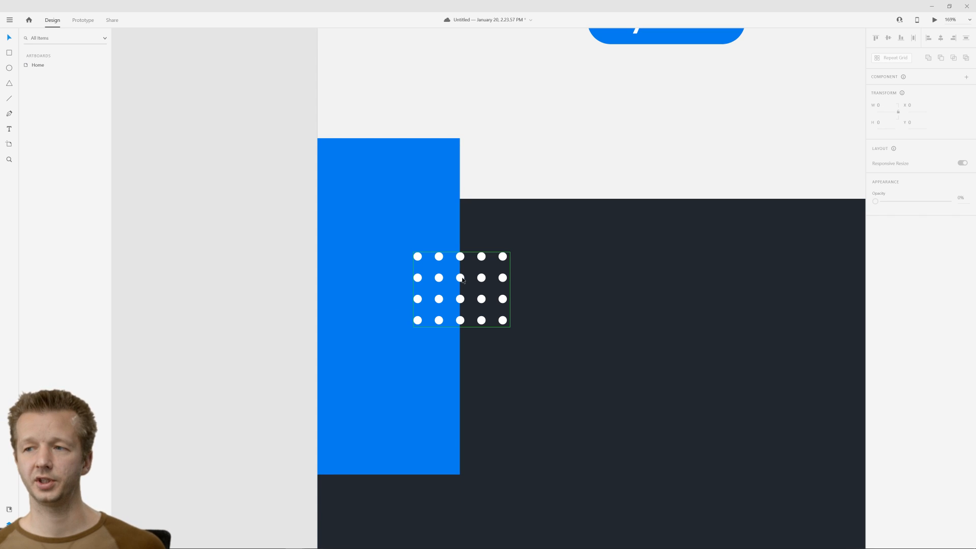
# Move the dot grid slightly left and up over the blue rectangle's right edge, to about X 131, Y 963.
pyautogui.moveTo(462, 280); pyautogui.dragTo(450, 275)
pyautogui.click(249, 259)
pyautogui.scroll(-3, 248, 259)
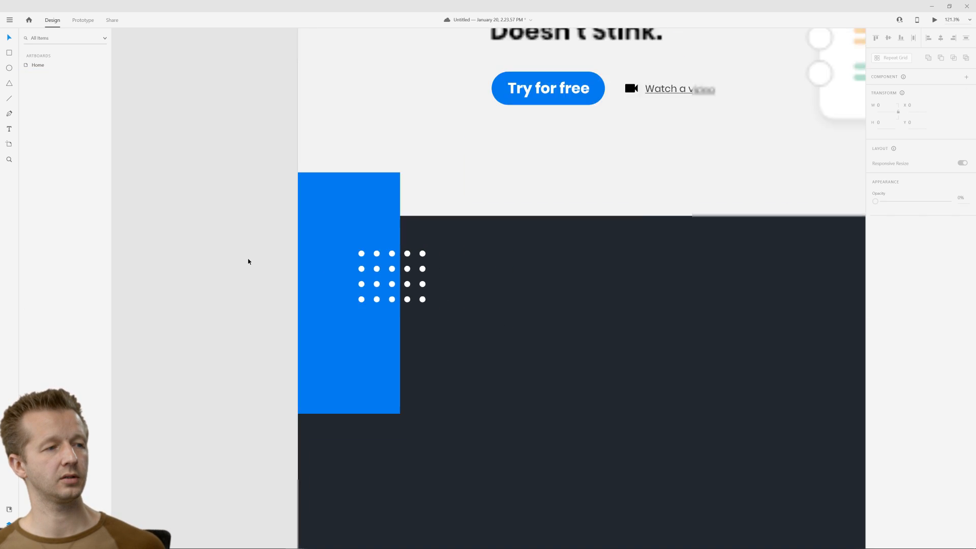
pyautogui.scroll(-2, 249, 261)
pyautogui.scroll(-2, 413, 287)
# Shrink the circle inside the repeat grid slightly so that all the dots become smaller, and deselect it.
pyautogui.scroll(3, 415, 290)
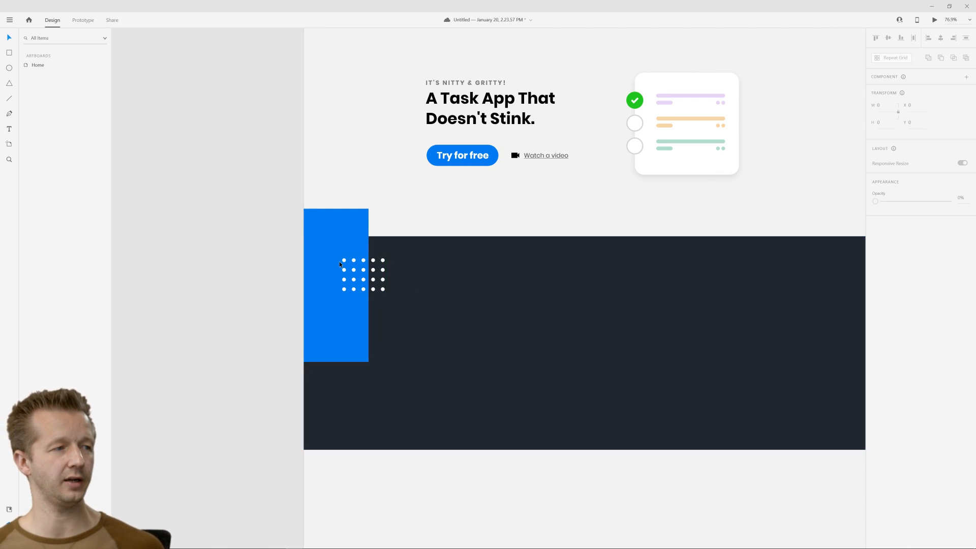
pyautogui.scroll(5, 339, 261)
pyautogui.doubleClick(362, 261)
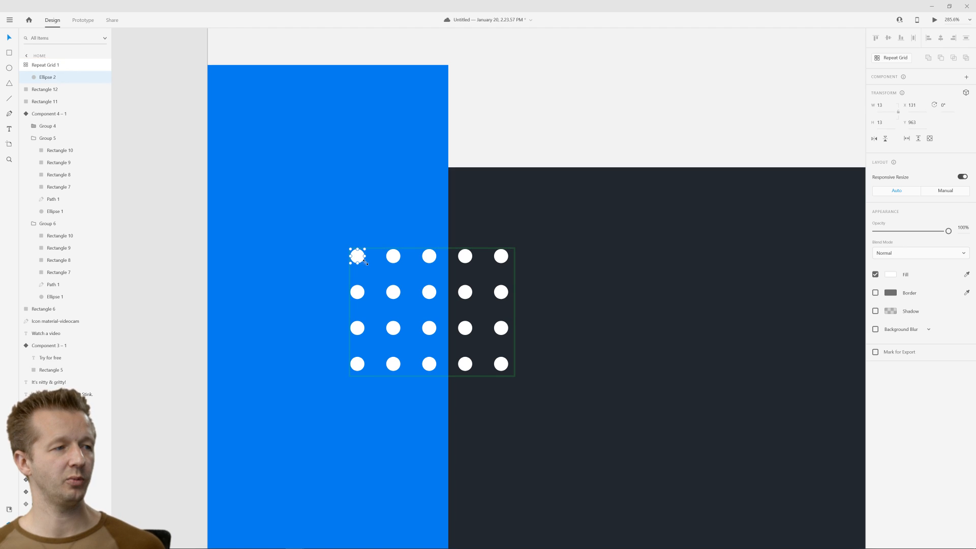
pyautogui.moveTo(365, 262); pyautogui.dragTo(362, 260)
pyautogui.click(186, 209)
pyautogui.scroll(-5, 509, 294)
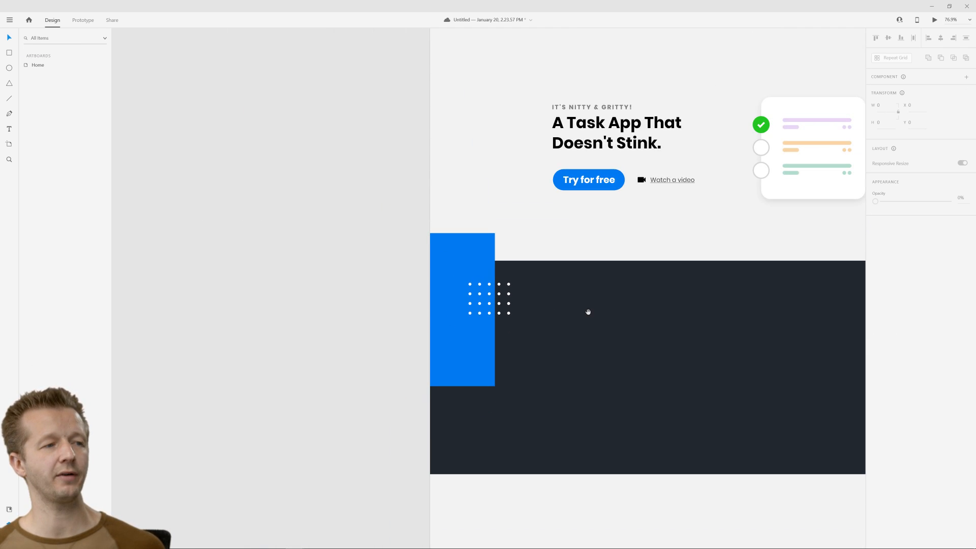
# Show the 12-column layout grid on the Home artboard and deselect the artboard.
pyautogui.moveTo(561, 311); pyautogui.dragTo(451, 318)
pyautogui.scroll(-1, 524, 320)
pyautogui.moveTo(549, 323); pyautogui.dragTo(527, 321)
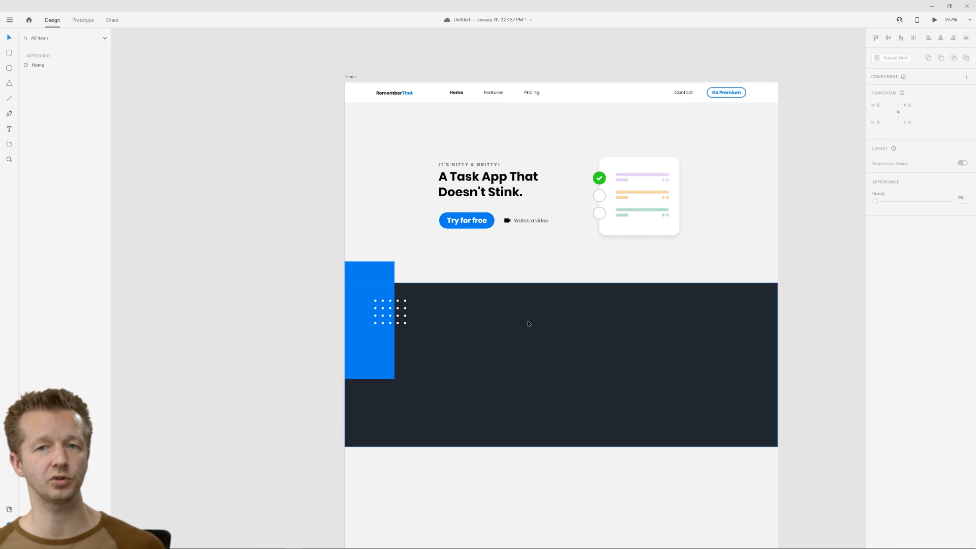
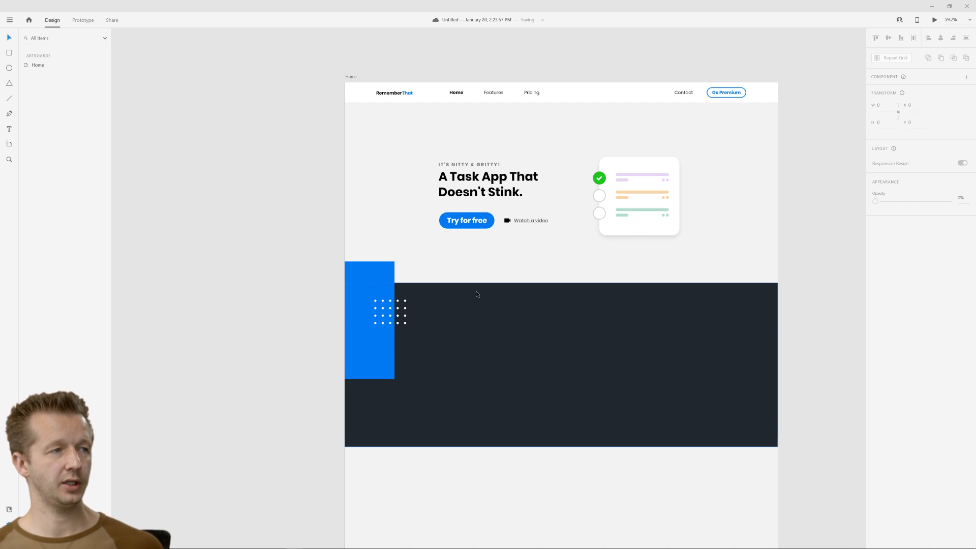
pyautogui.click(350, 77)
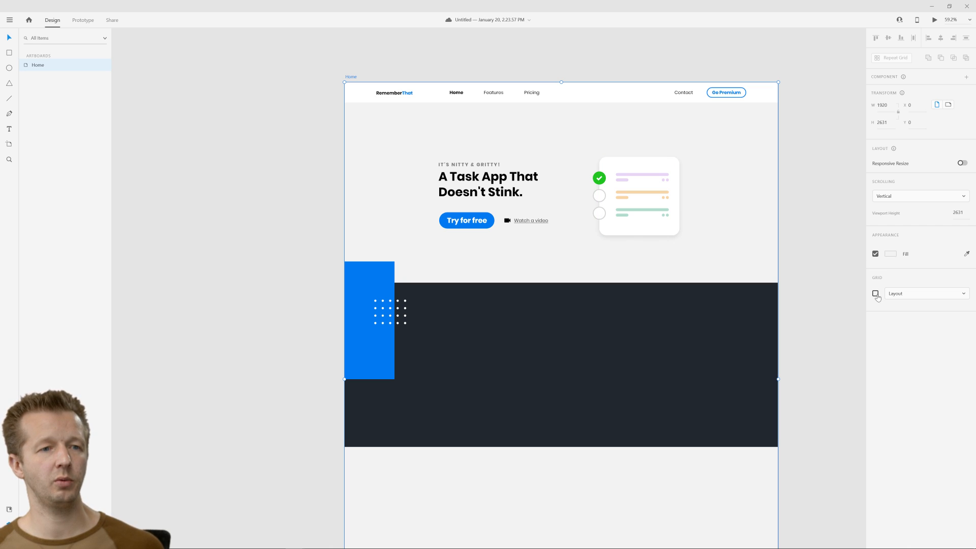
pyautogui.click(875, 293)
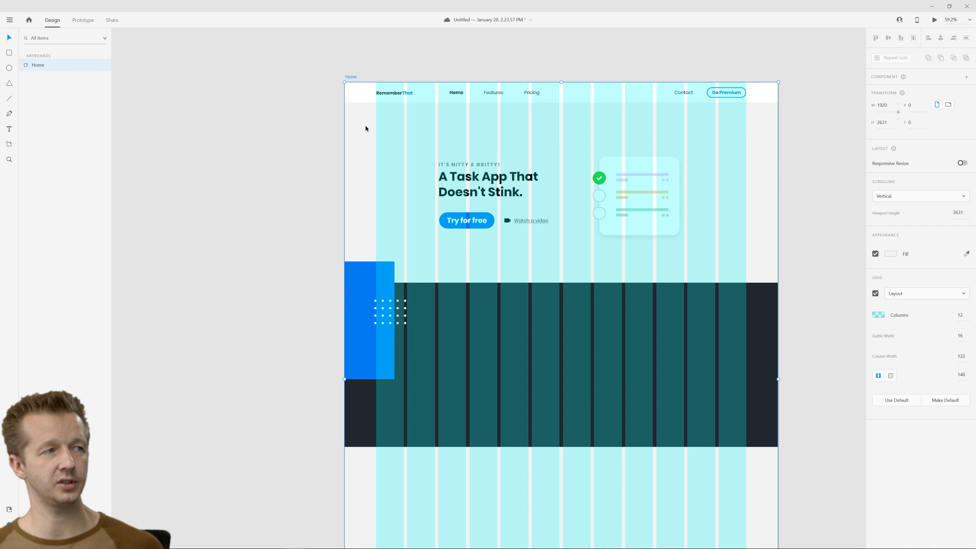
pyautogui.click(240, 123)
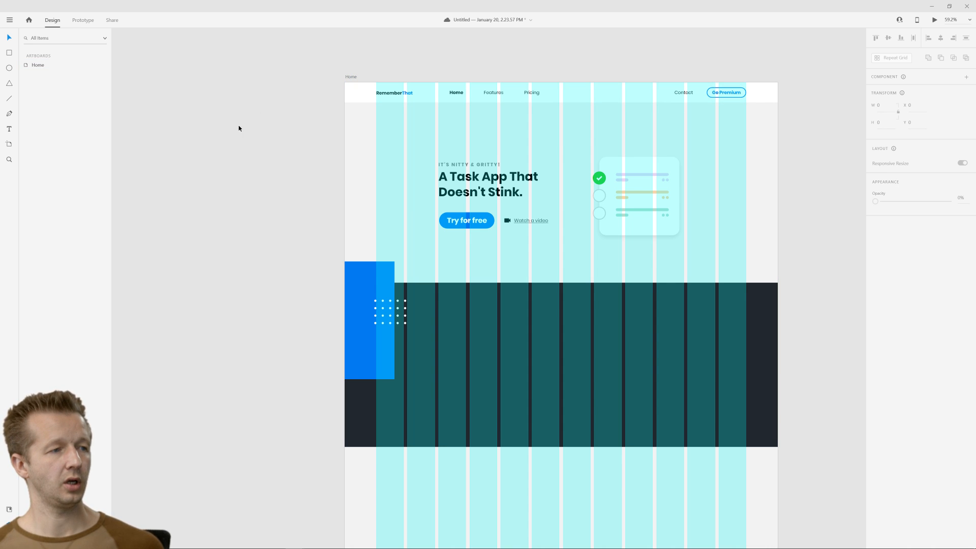
# Copy the green circle and checkmark from the hero card's first task into the dark section, at about X 416, Y 979 under the headline's left edge.
pyautogui.click(595, 179)
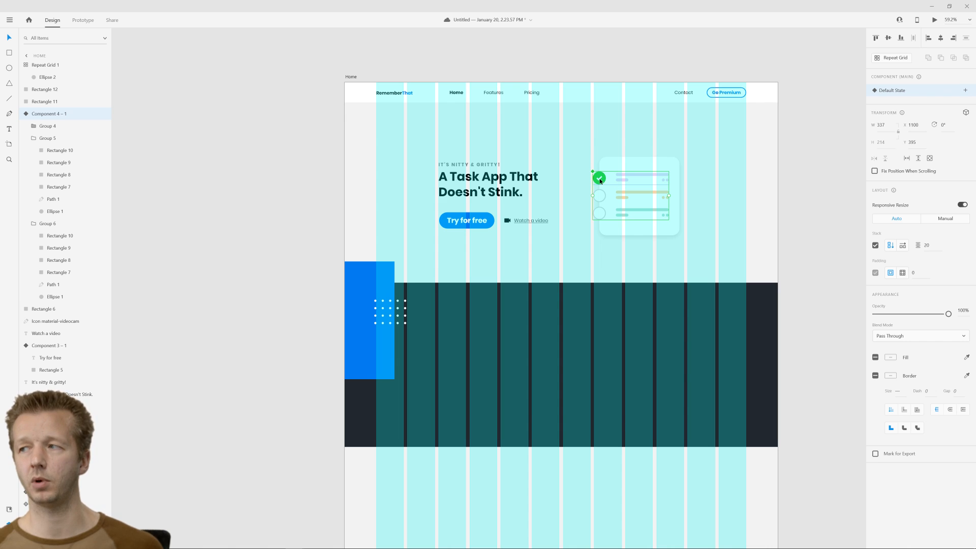
pyautogui.scroll(5, 599, 180)
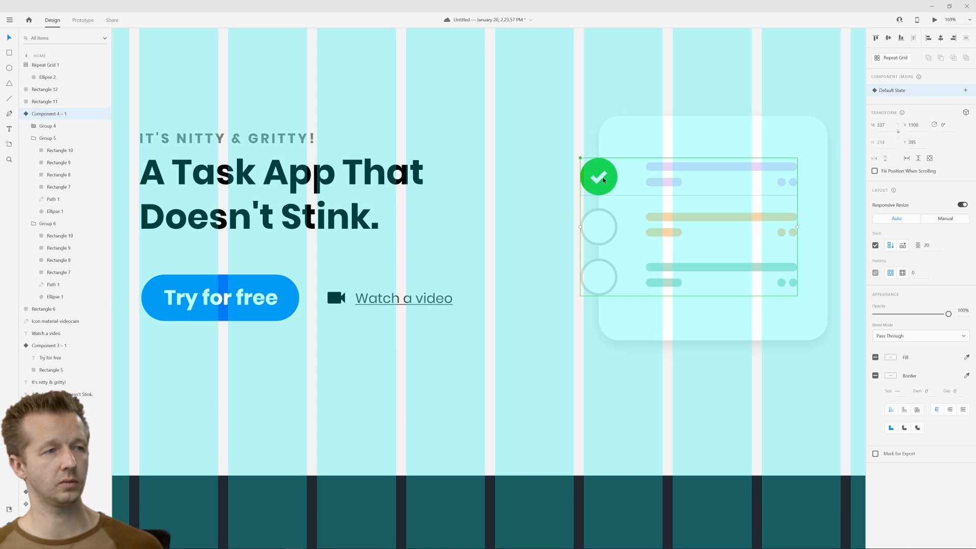
pyautogui.doubleClick(602, 179)
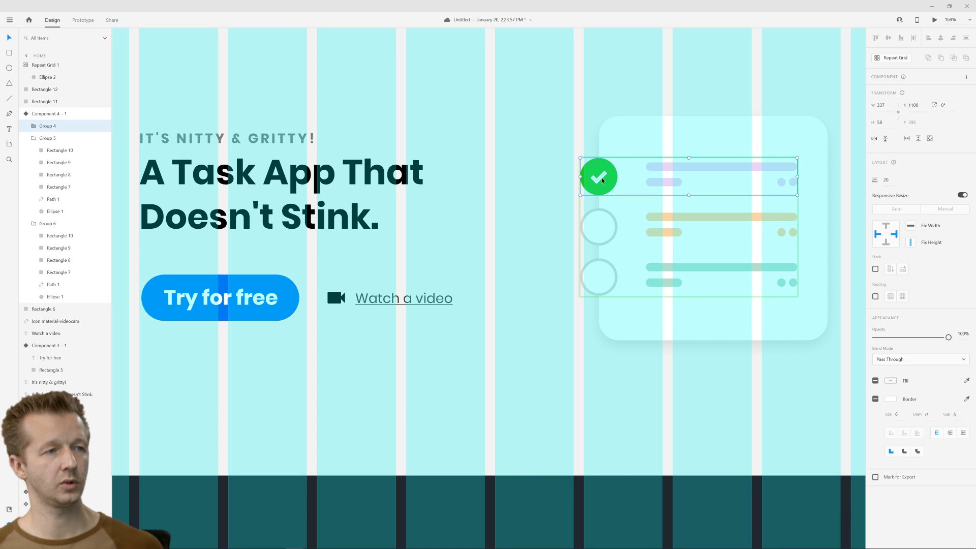
pyautogui.doubleClick(602, 179)
pyautogui.keyDown('shift'); pyautogui.click(614, 183); pyautogui.keyUp('shift')
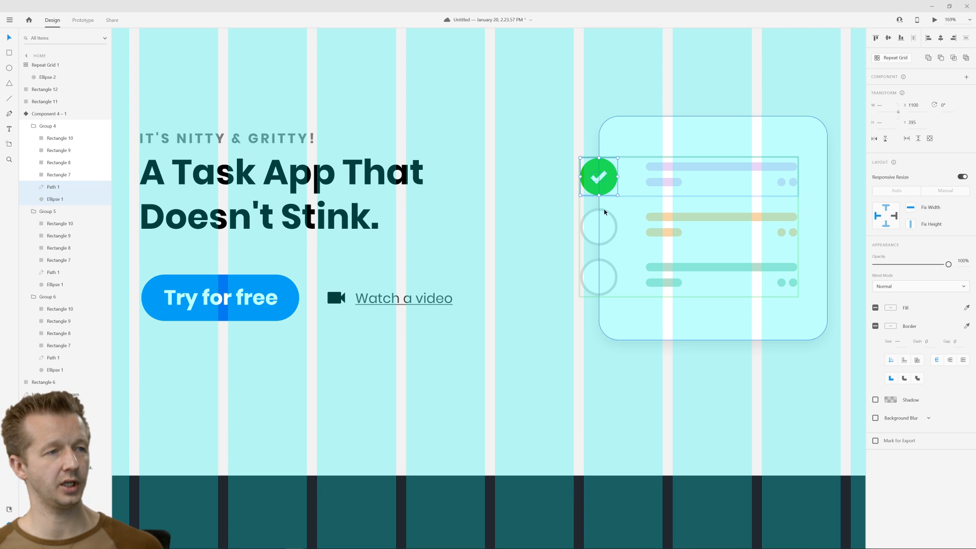
pyautogui.press('alt')
pyautogui.scroll(-5, 486, 333)
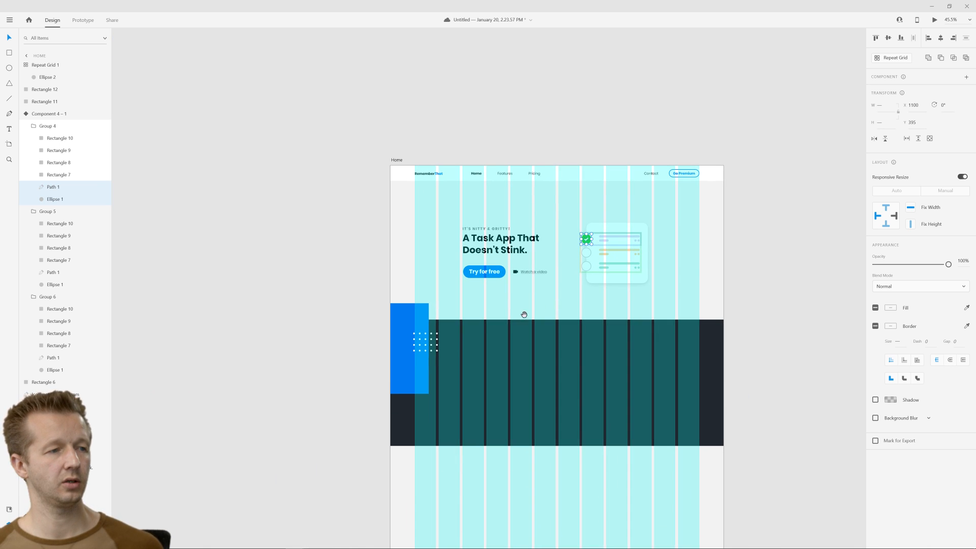
pyautogui.click(468, 365)
pyautogui.hotkey('ctrl', 'v')
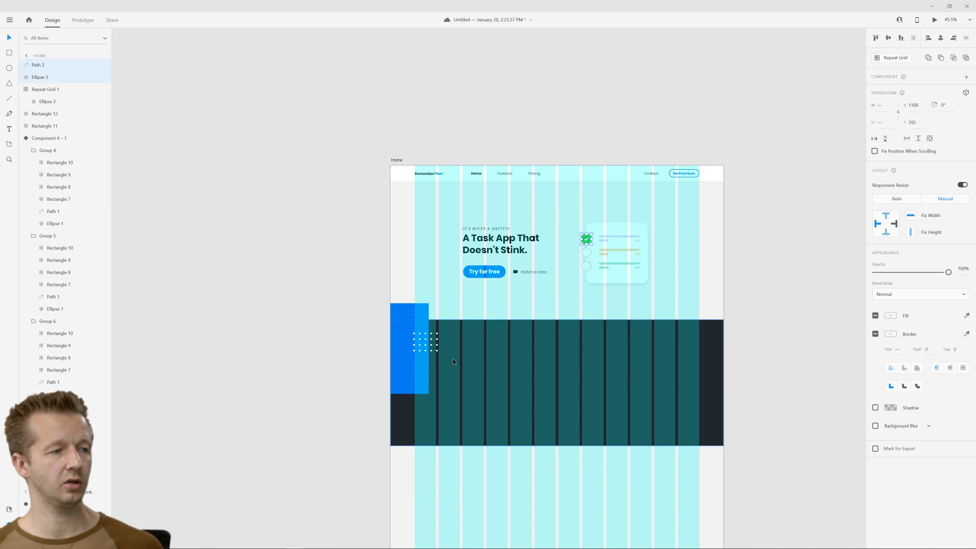
pyautogui.moveTo(589, 244); pyautogui.dragTo(471, 344)
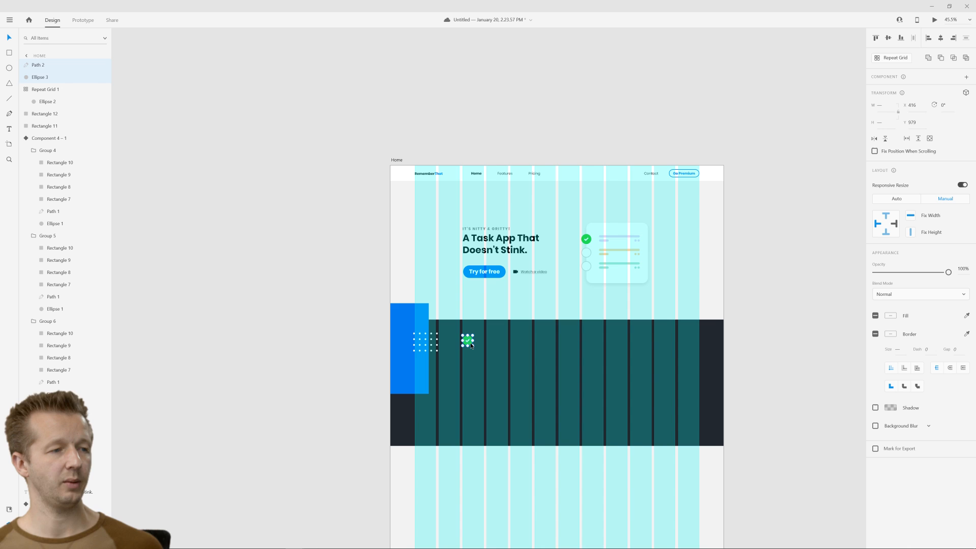
# Scale down the copied green check badge to roughly two thirds of its size and set its checkmark's border size to 3.
pyautogui.scroll(6, 453, 332)
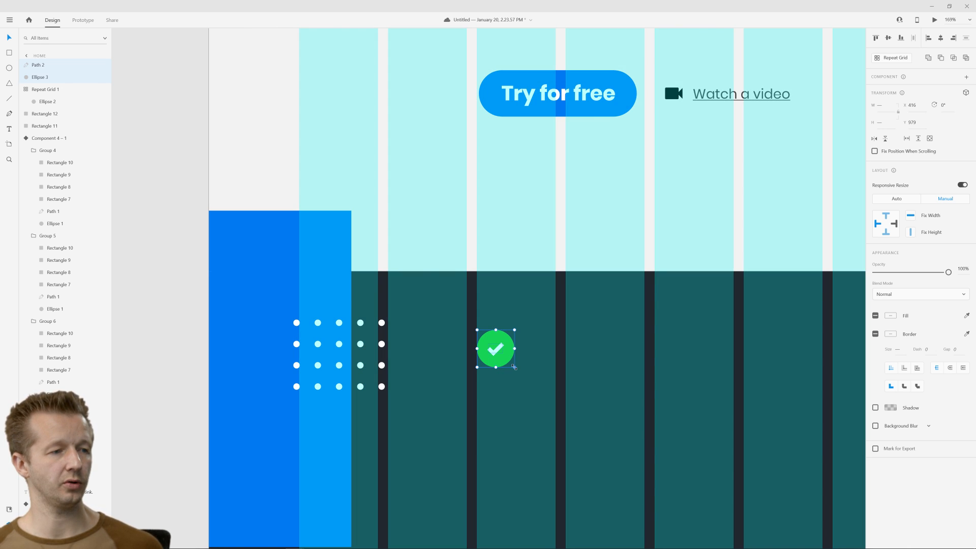
pyautogui.moveTo(514, 367); pyautogui.dragTo(502, 356)
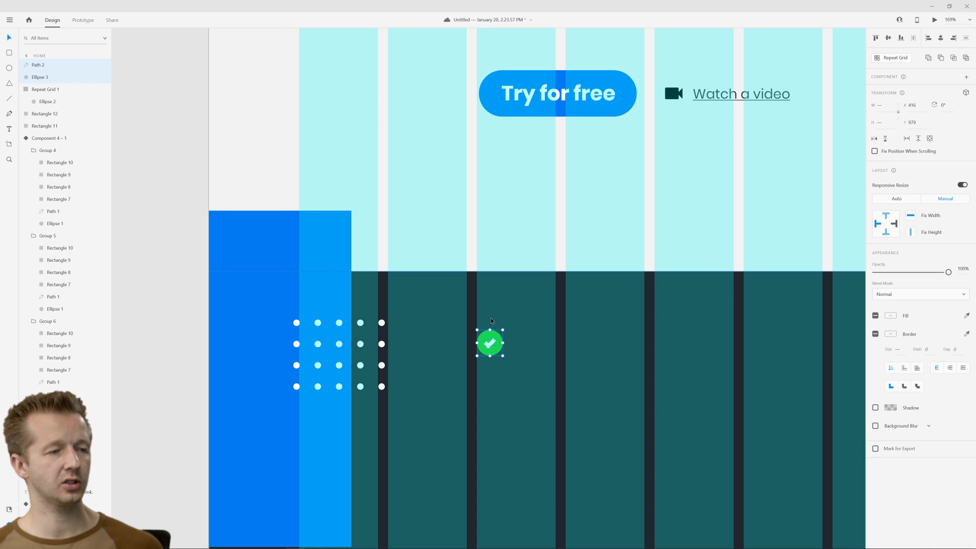
pyautogui.doubleClick(489, 343)
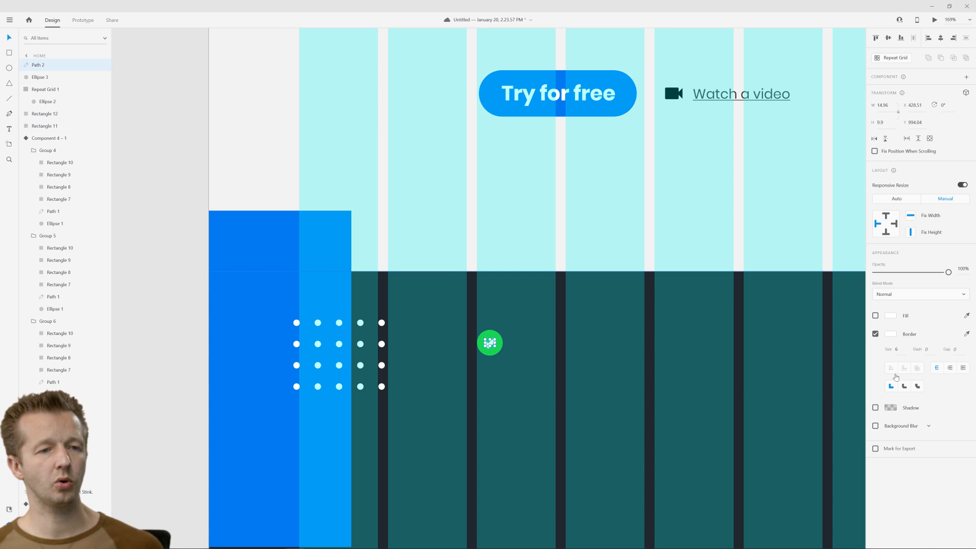
pyautogui.click(899, 349)
pyautogui.press('Down')
pyautogui.press('Down')
pyautogui.press('Down')
pyautogui.press('Return')
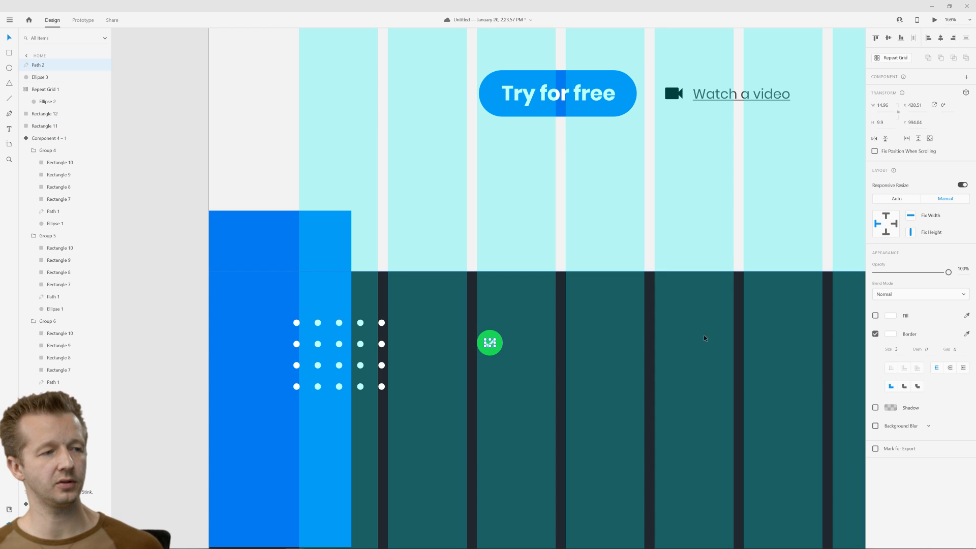
# Hide the Home artboard's layout grid and deselect the artboard.
pyautogui.scroll(-4, 554, 352)
pyautogui.moveTo(617, 371); pyautogui.dragTo(532, 362)
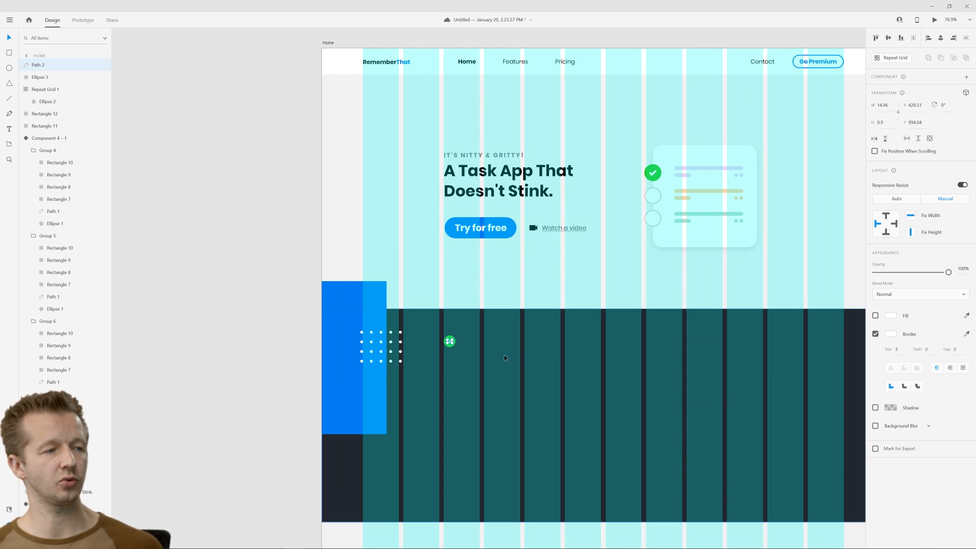
pyautogui.click(327, 43)
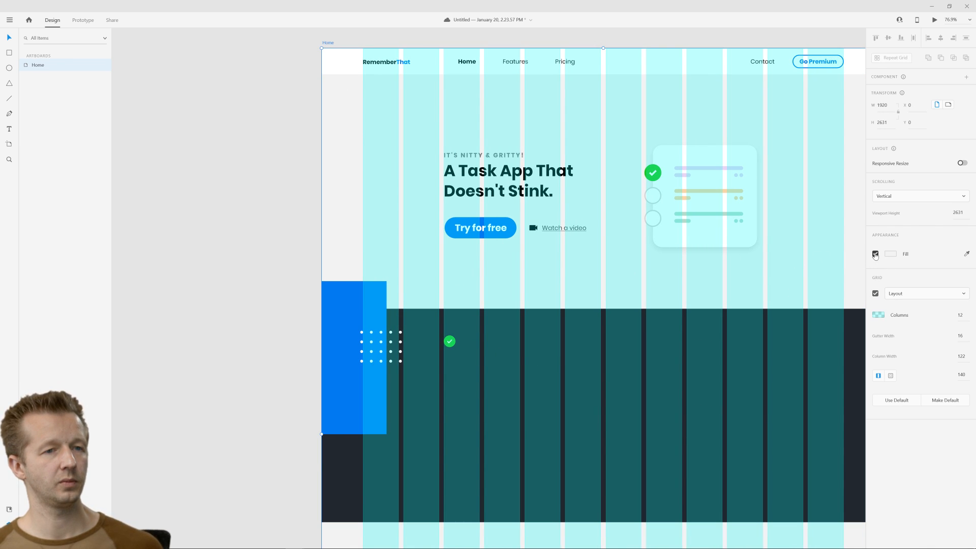
pyautogui.click(875, 293)
pyautogui.click(213, 240)
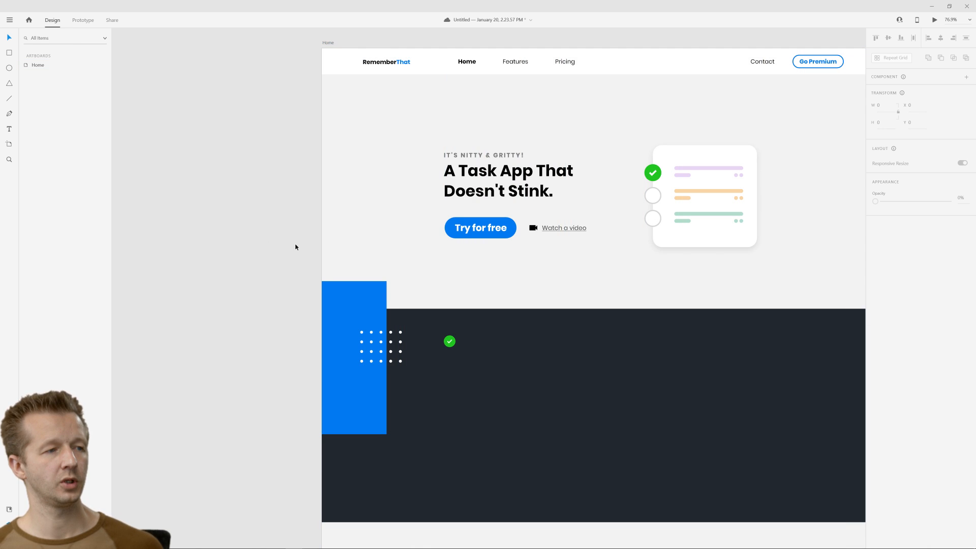
# Add the text "Unlimited Tasks" to the right of the green check badge in the dark section and fill it with white.
pyautogui.scroll(-3, 294, 246)
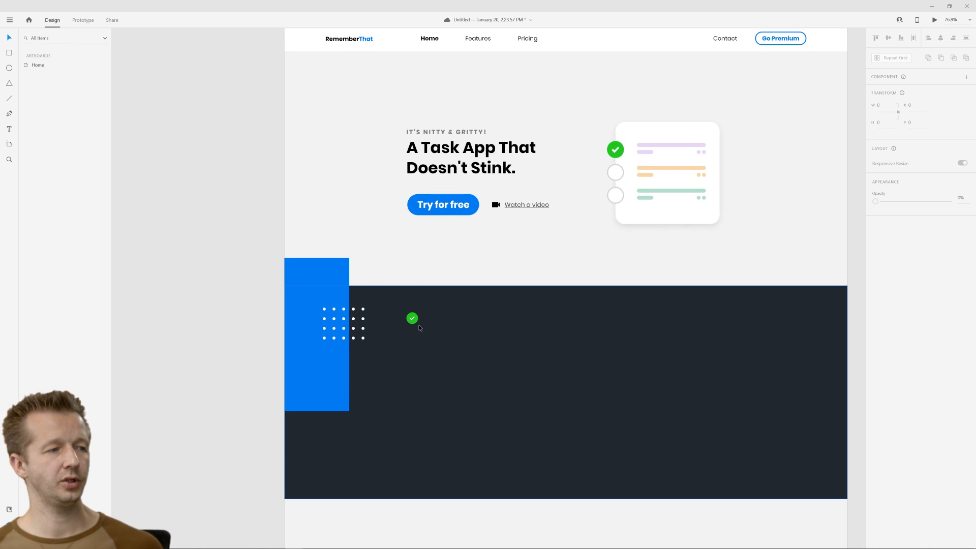
pyautogui.scroll(5, 445, 323)
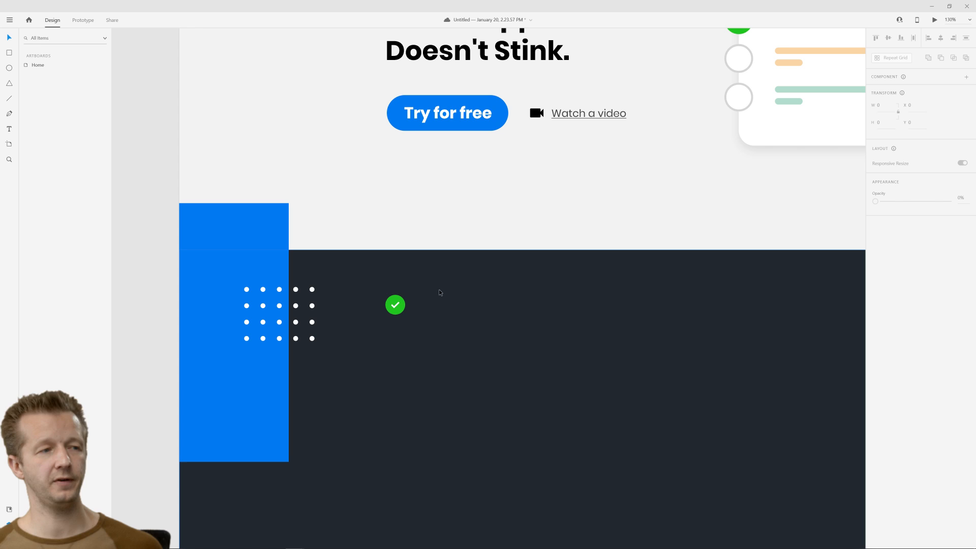
pyautogui.press('t')
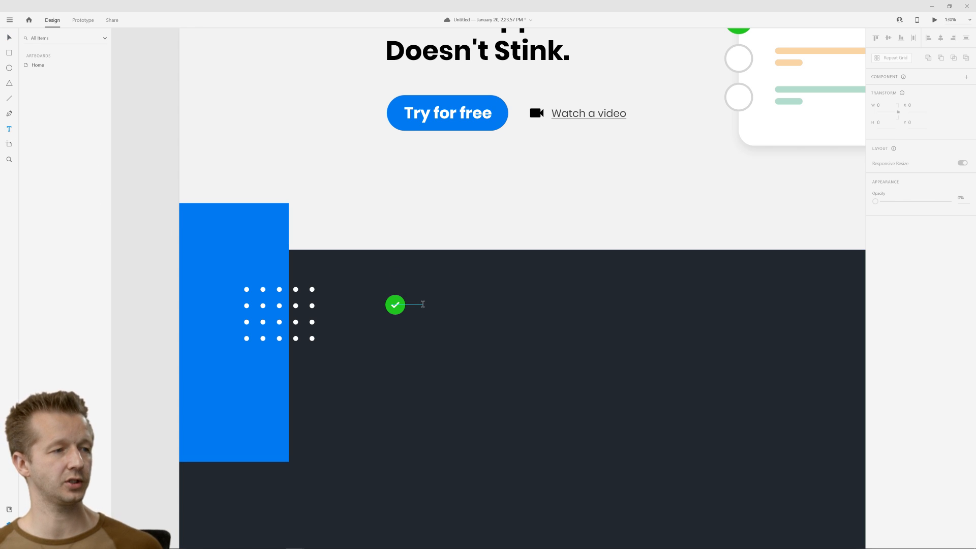
pyautogui.click(422, 304)
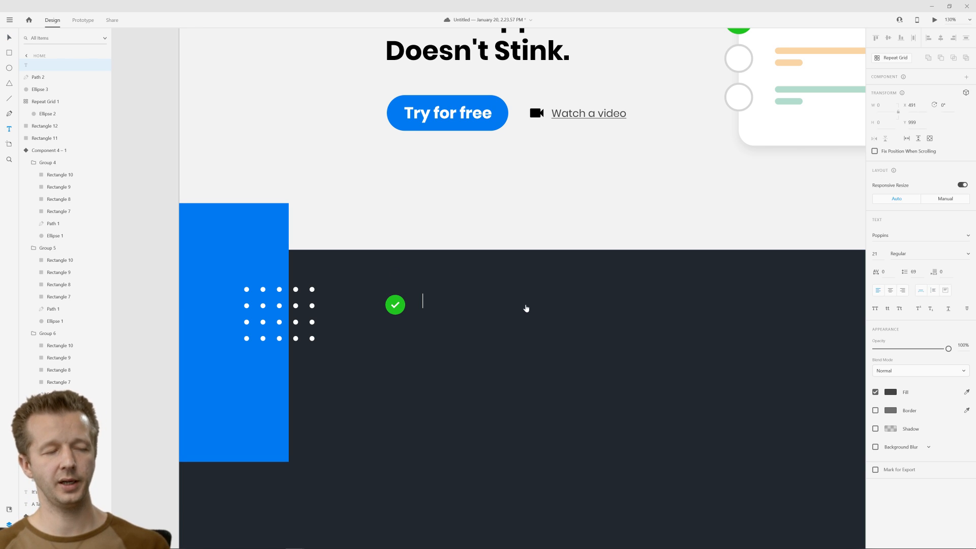
pyautogui.write('Unlimited')
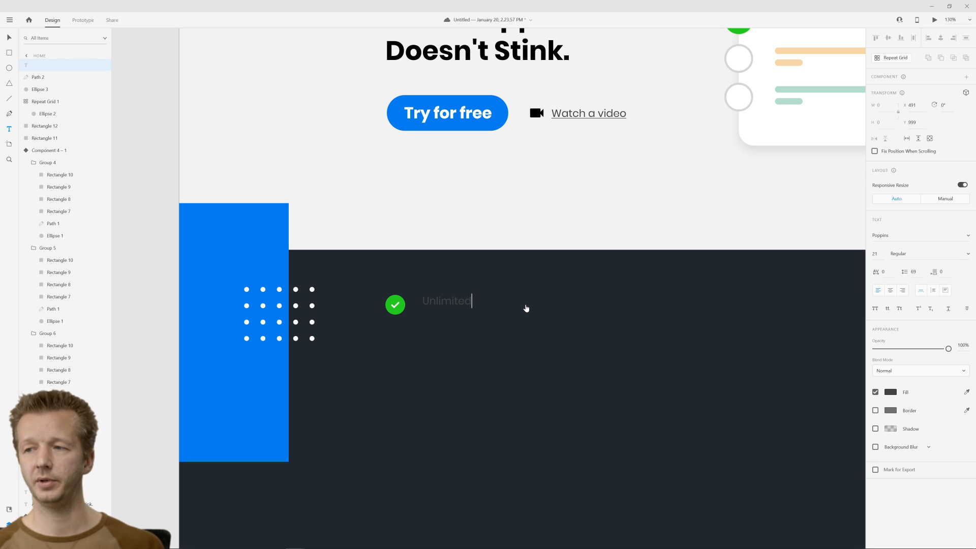
pyautogui.write(' Tasks')
pyautogui.press('Escape')
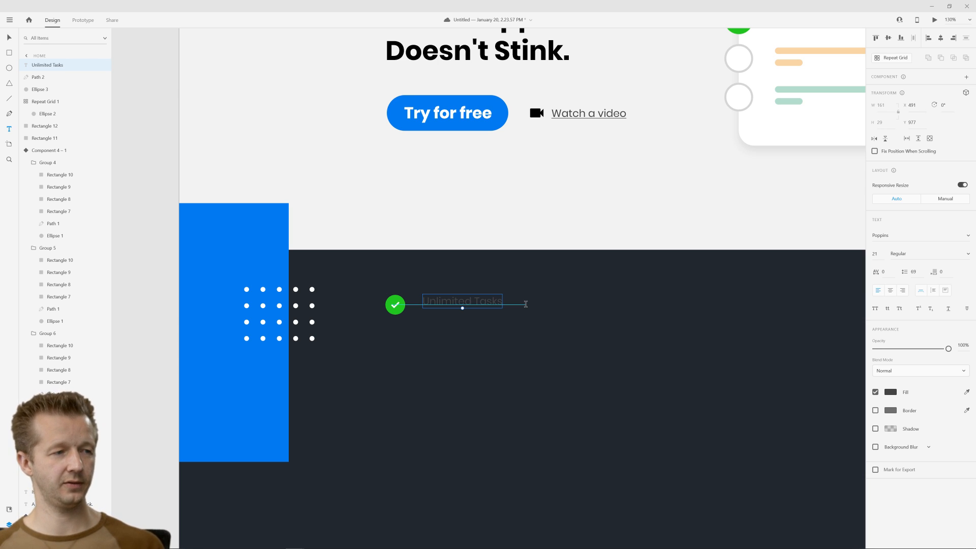
pyautogui.click(890, 391)
pyautogui.moveTo(778, 366); pyautogui.dragTo(682, 304)
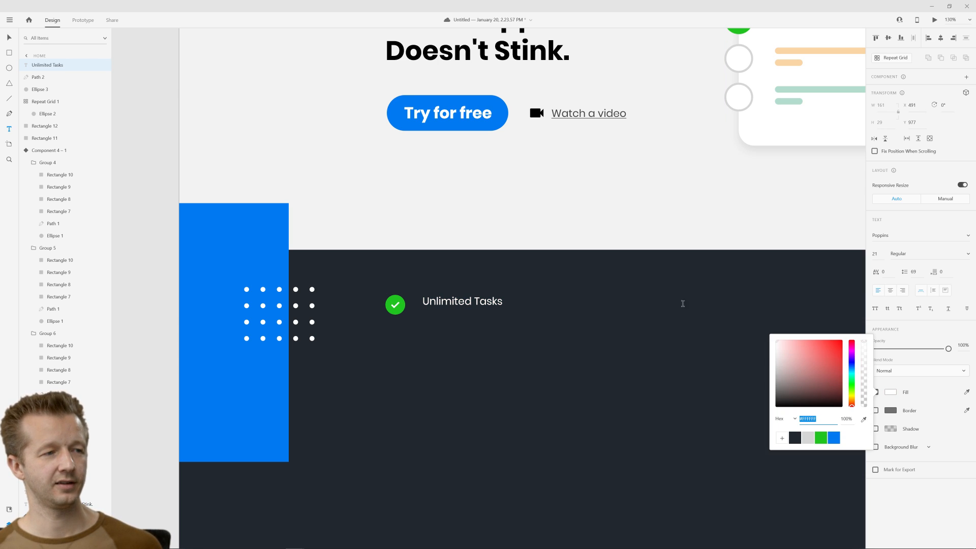
# Move the "Unlimited Tasks" text closer to the green check badge, at about X 481, Y 984.
pyautogui.write('v')
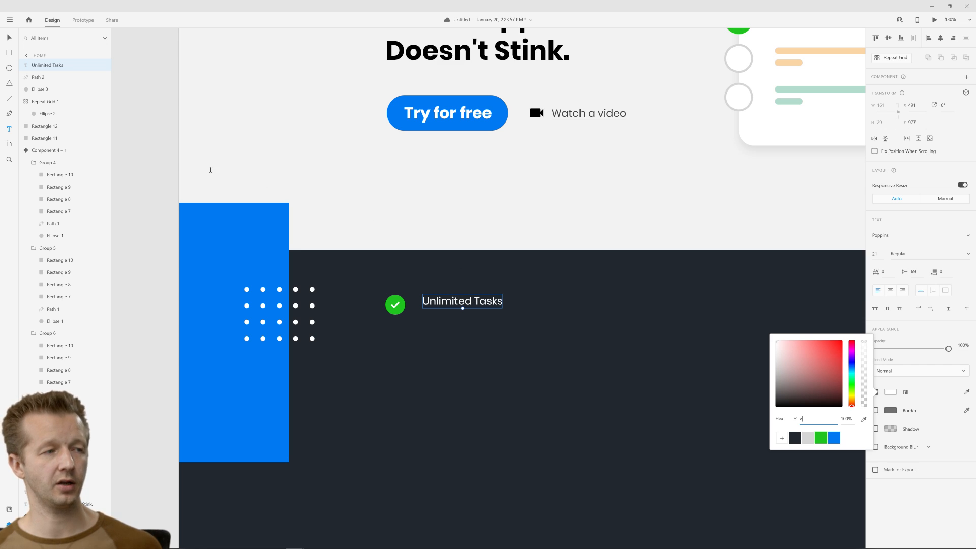
pyautogui.click(9, 38)
pyautogui.click(216, 161)
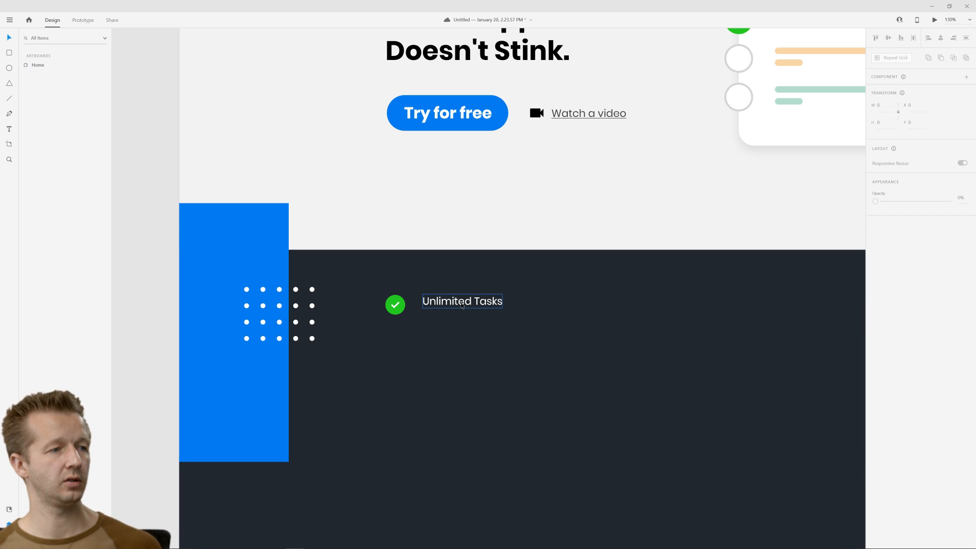
pyautogui.moveTo(462, 305); pyautogui.dragTo(457, 308)
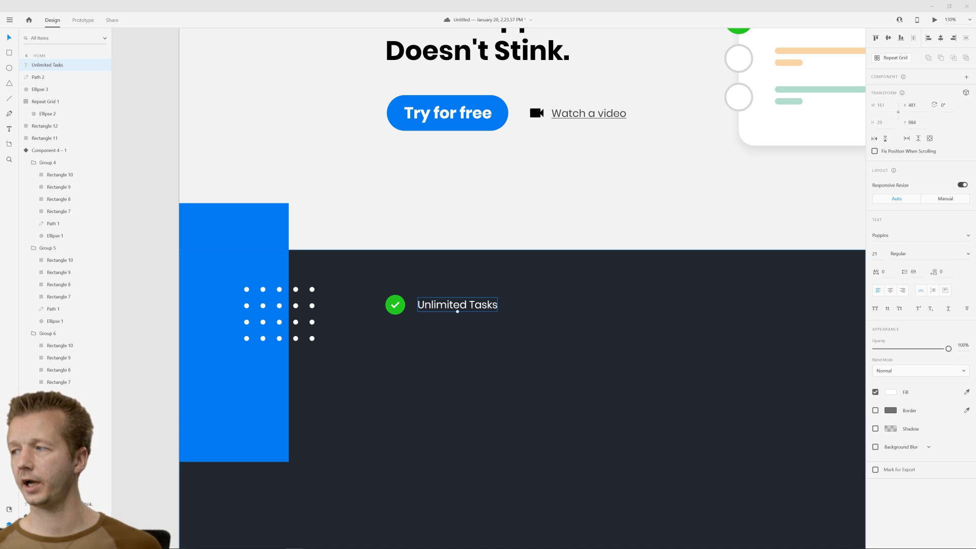
# Set the "Unlimited Tasks" font size to 25 and realign the text with the check badge at X 480, Y 981.
pyautogui.doubleClick(431, 307)
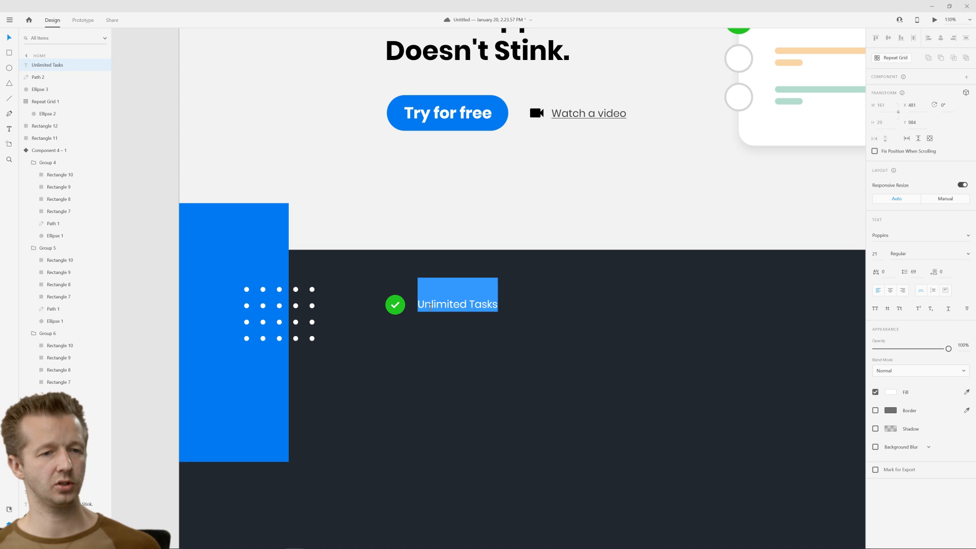
pyautogui.press('Escape')
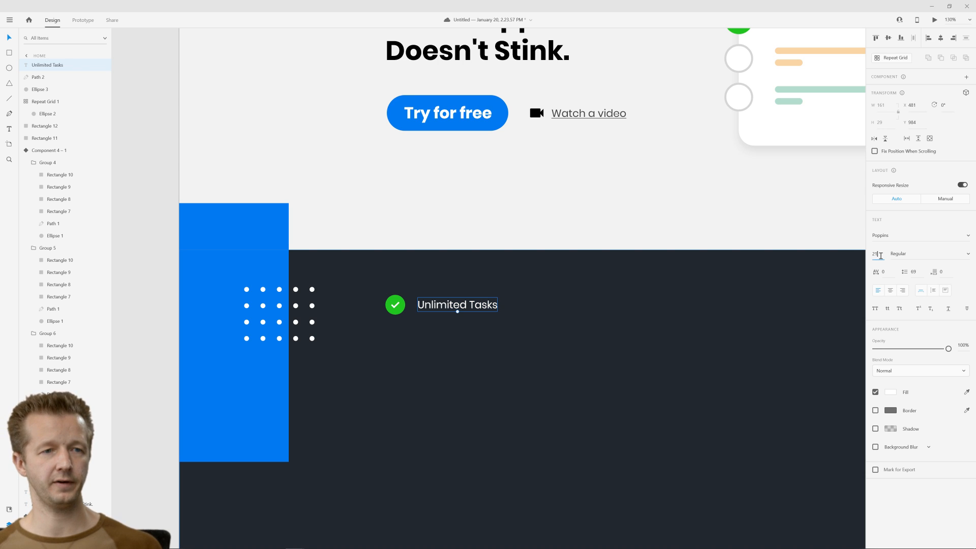
pyautogui.press('Return')
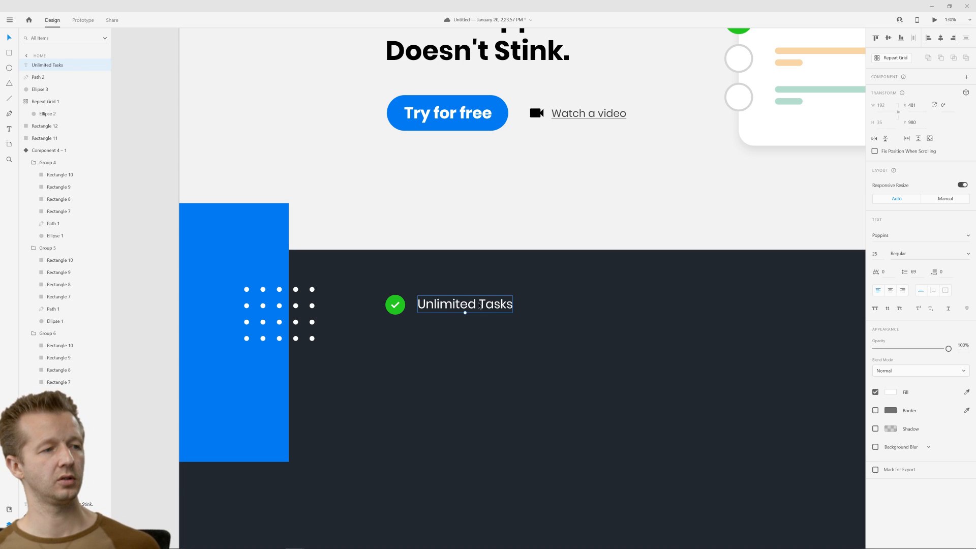
pyautogui.moveTo(478, 302); pyautogui.dragTo(496, 307)
pyautogui.press('alt')
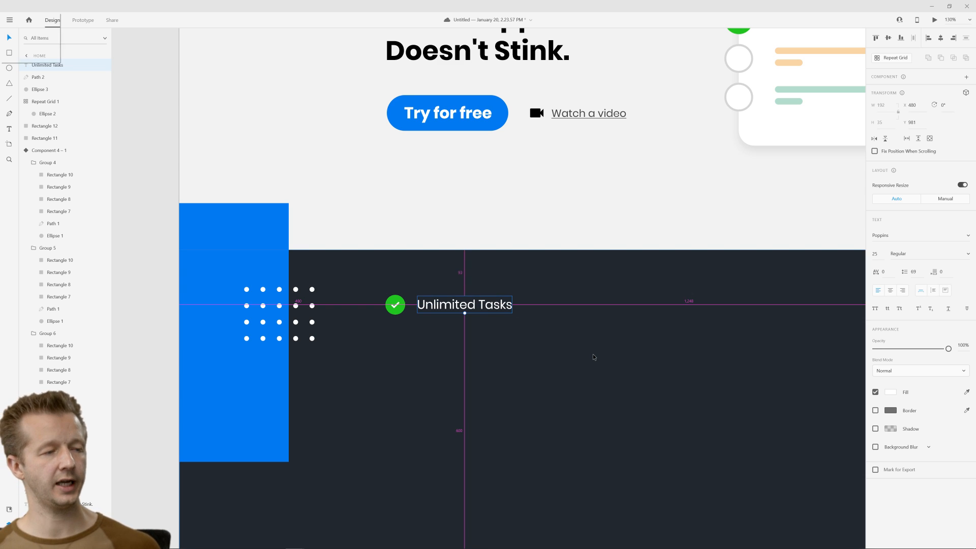
# Turn the check badge and its "Unlimited Tasks" text into a repeat grid and extend it downward to six rows.
pyautogui.scroll(-3, 658, 362)
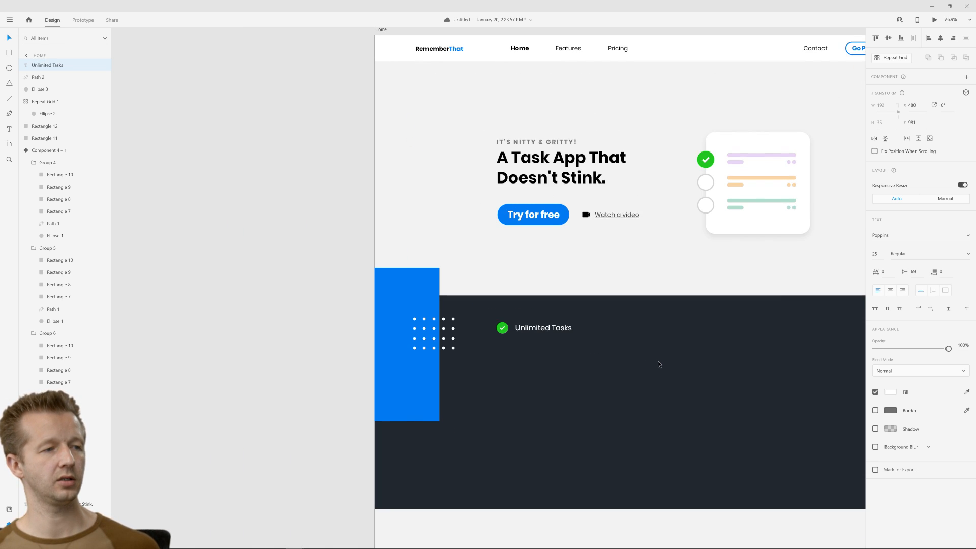
pyautogui.moveTo(660, 364); pyautogui.dragTo(554, 343)
pyautogui.scroll(3, 413, 325)
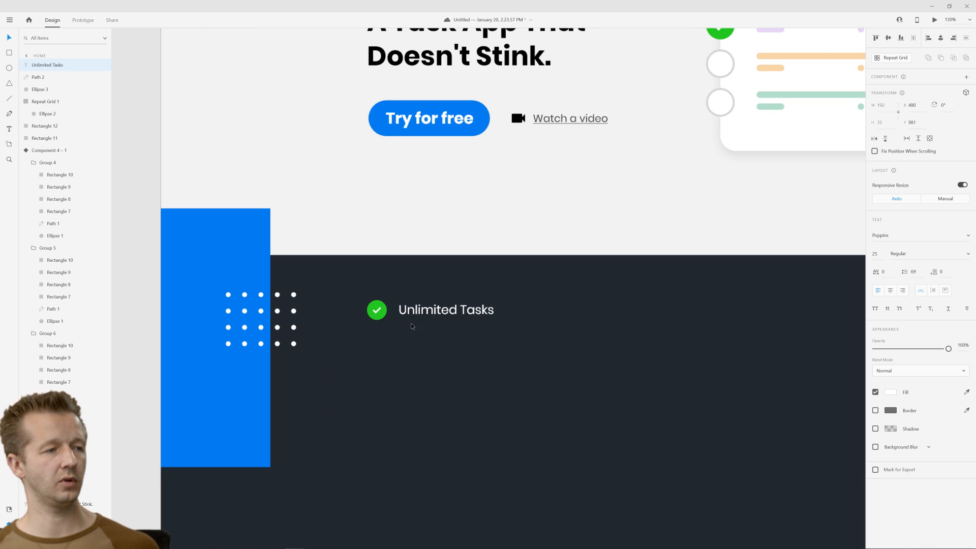
pyautogui.click(380, 316)
pyautogui.keyDown('shift'); pyautogui.click(380, 318); pyautogui.keyUp('shift')
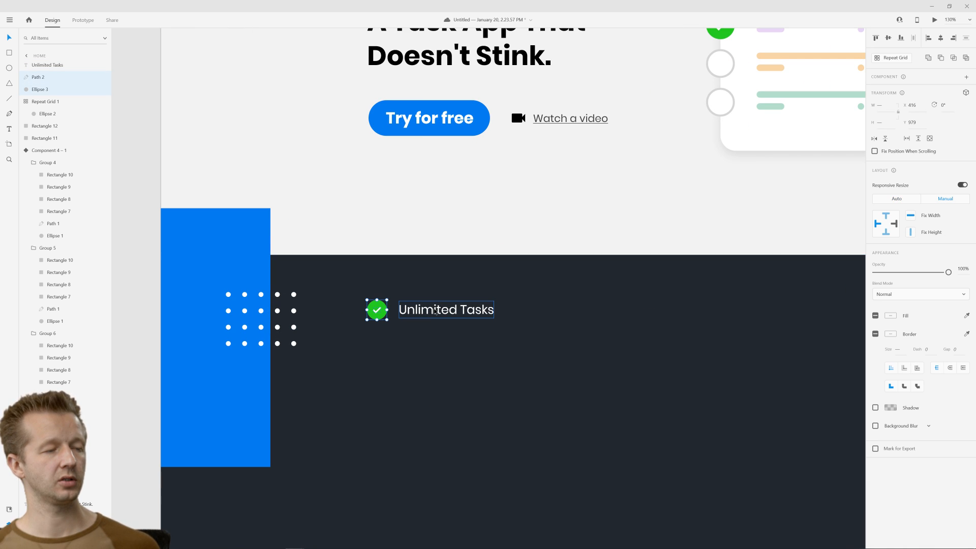
pyautogui.keyDown('shift'); pyautogui.click(435, 312); pyautogui.keyUp('shift')
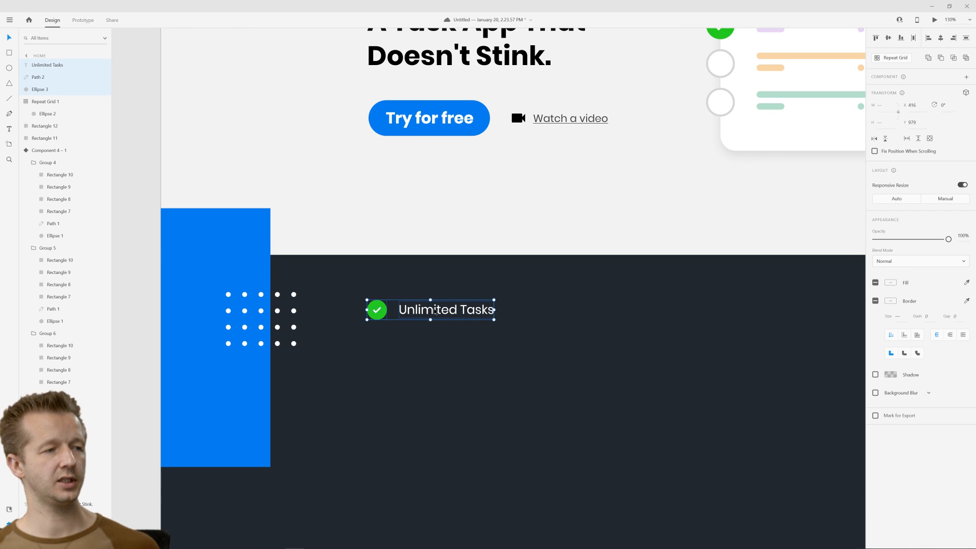
pyautogui.click(881, 59)
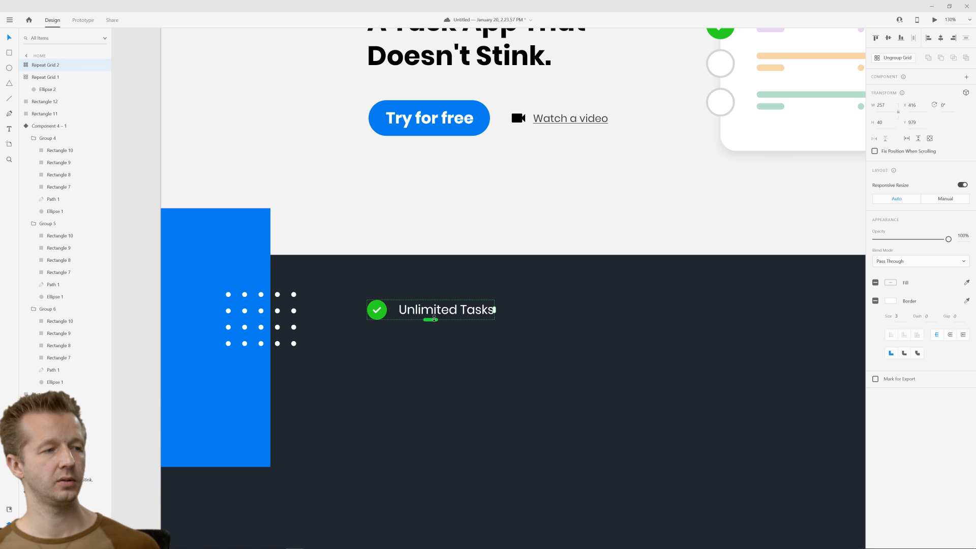
pyautogui.moveTo(434, 319); pyautogui.dragTo(440, 479)
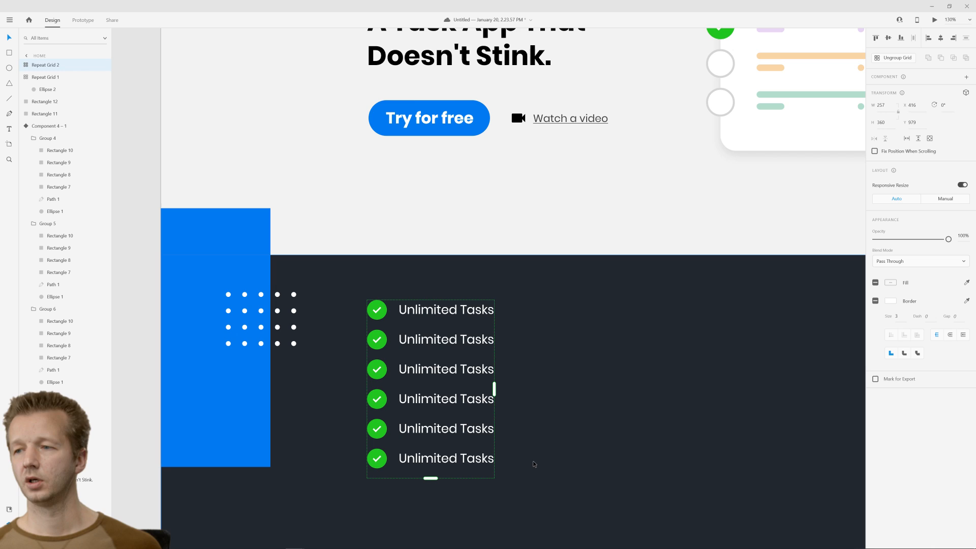
# Change the second feature item's text to "SMS Task Reminders".
pyautogui.doubleClick(454, 338)
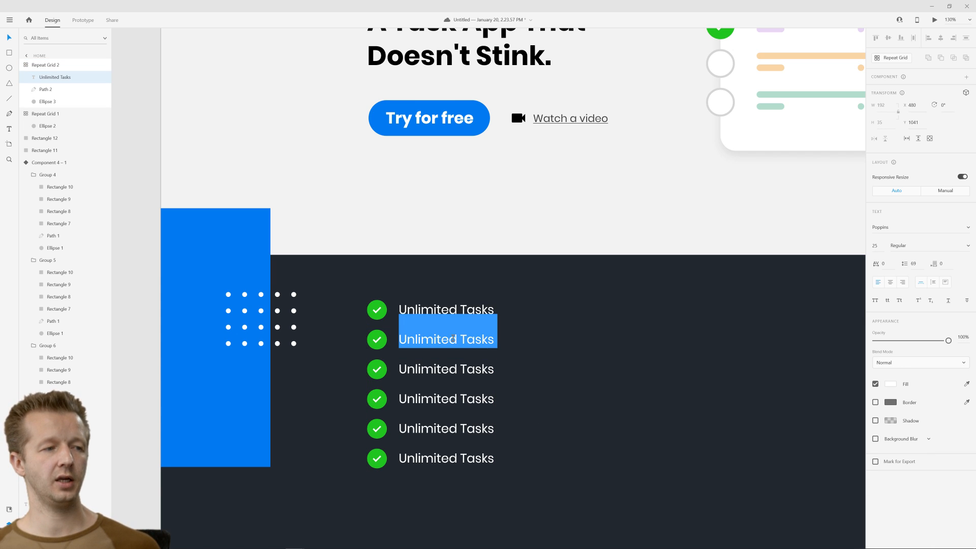
pyautogui.write('SMS T')
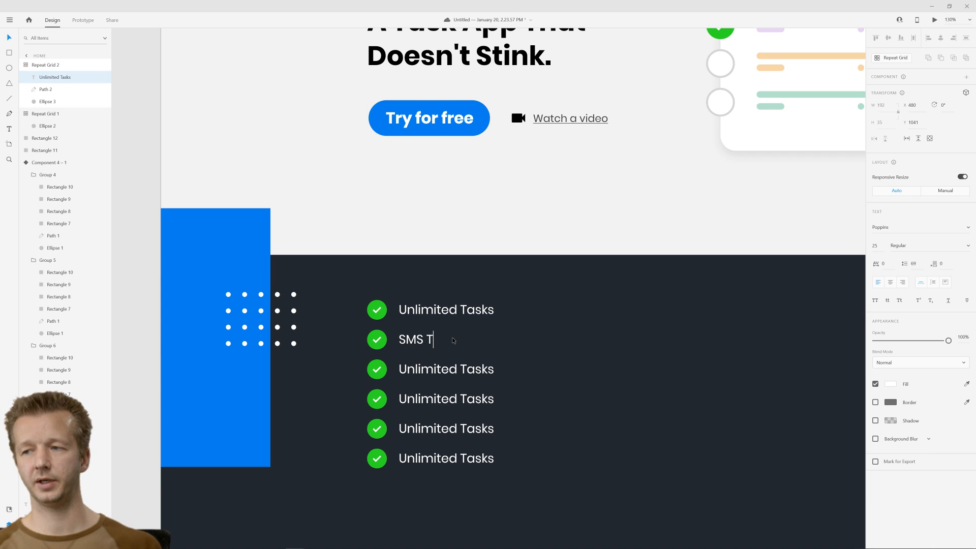
pyautogui.write('ask Reminders')
pyautogui.press('Escape')
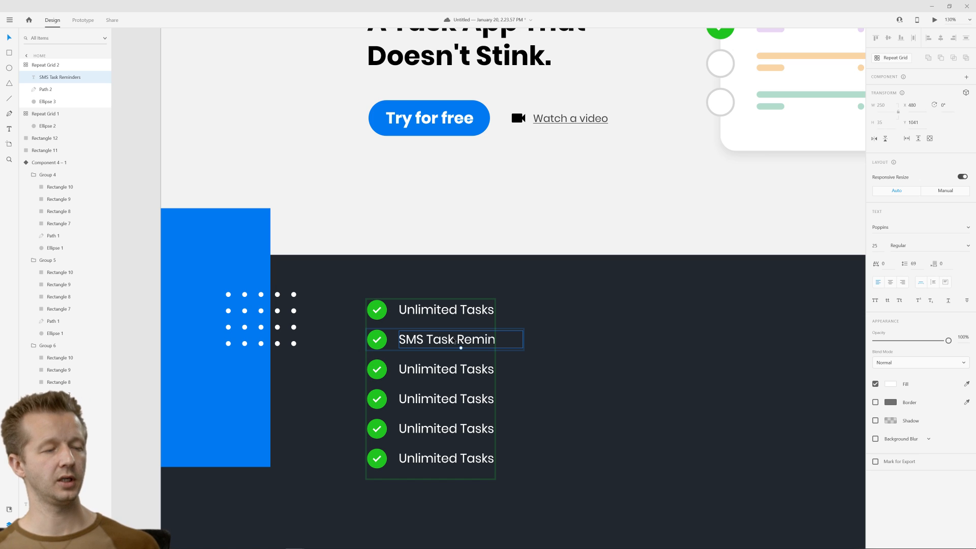
# Change the third feature item's text to "Confetti Explosions upon Task Completions".
pyautogui.click(474, 369)
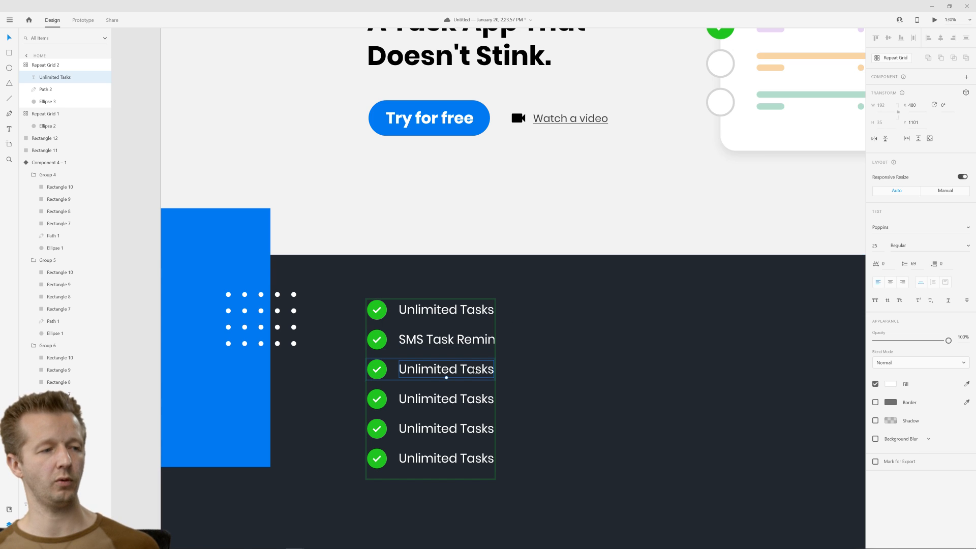
pyautogui.doubleClick(474, 368)
pyautogui.hotkey('ctrl', 'a')
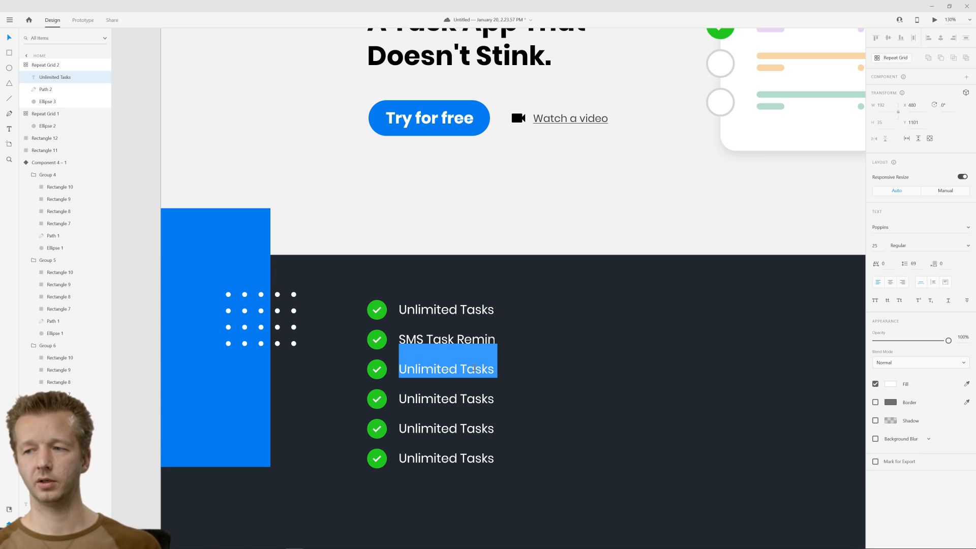
pyautogui.write('Confetti Exp')
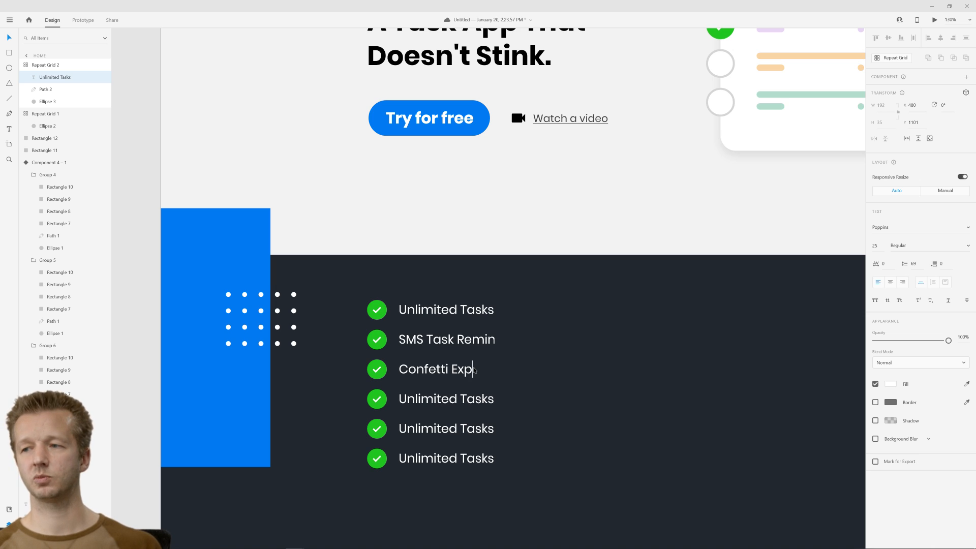
pyautogui.write('losions upon Task Complet')
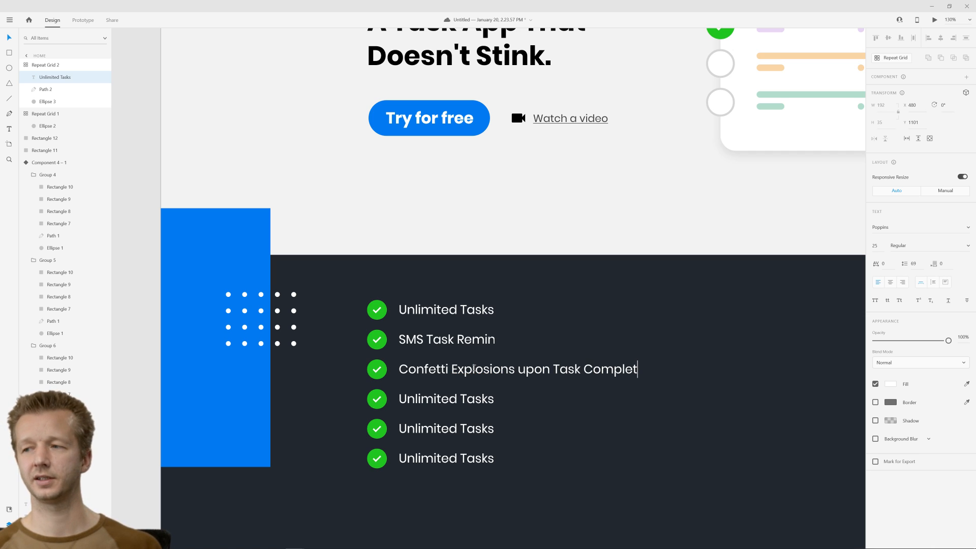
pyautogui.write('ions')
pyautogui.press('Escape')
# Change the fourth feature item's text to "Social Media Announcements".
pyautogui.click(432, 399)
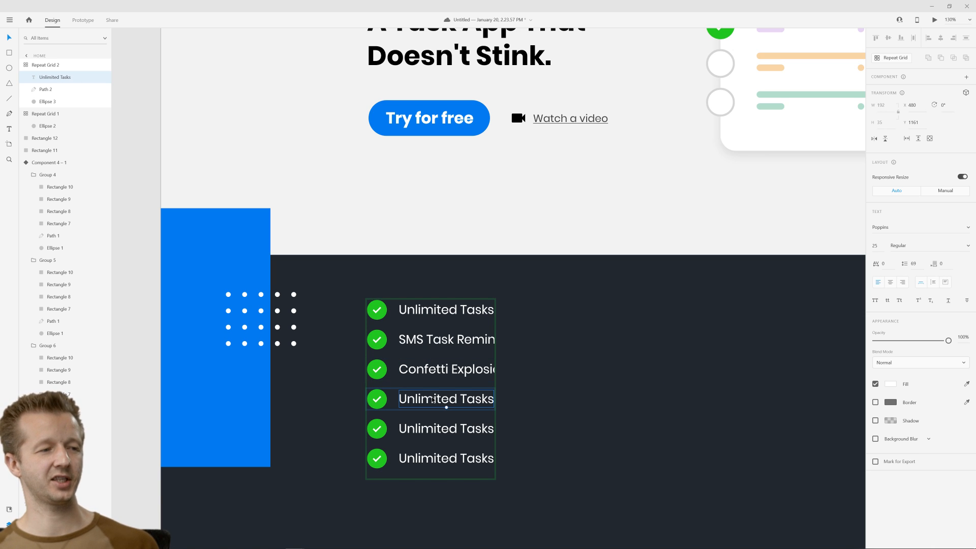
pyautogui.doubleClick(432, 399)
pyautogui.write('So')
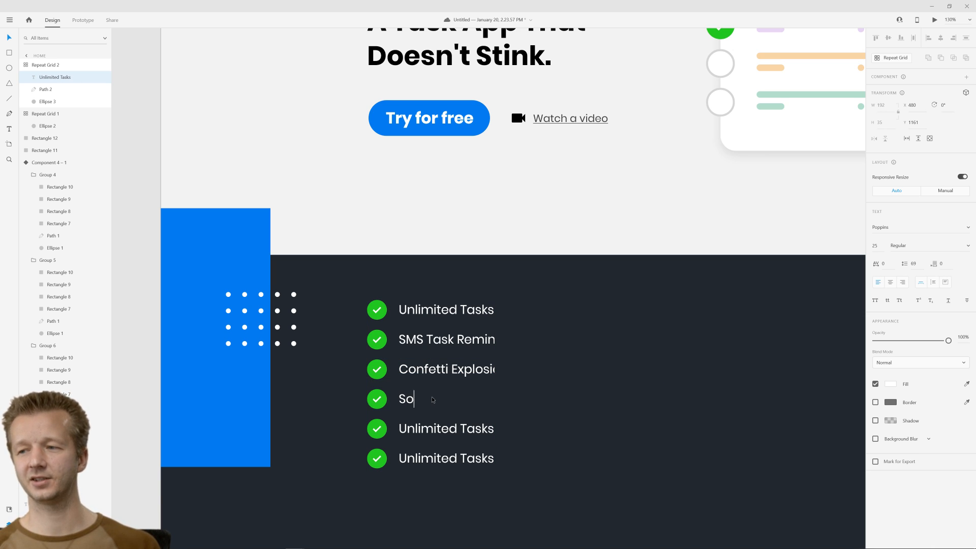
pyautogui.write('cial Media Announcements')
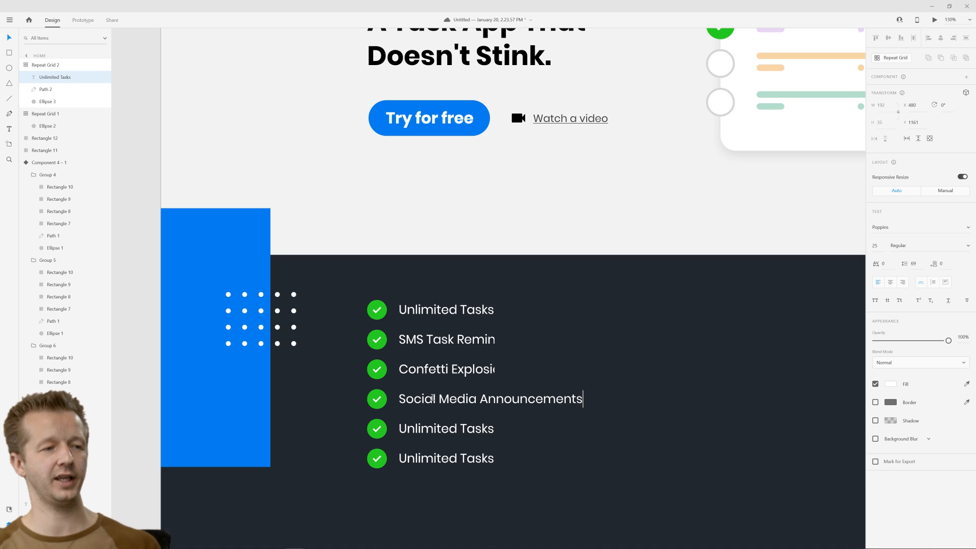
pyautogui.press('Escape')
# Change the fifth feature item's text to "Real Time Collaboration".
pyautogui.doubleClick(474, 427)
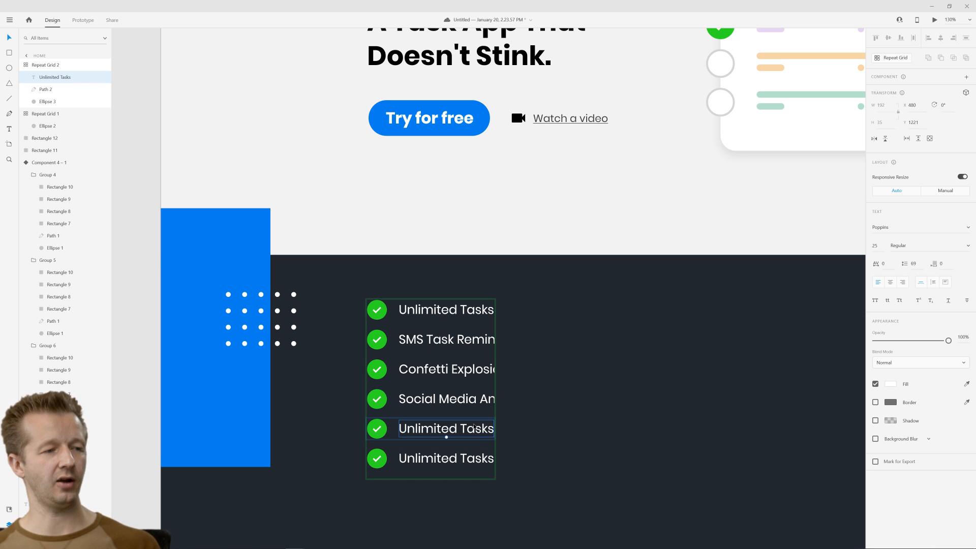
pyautogui.write('Reel T')
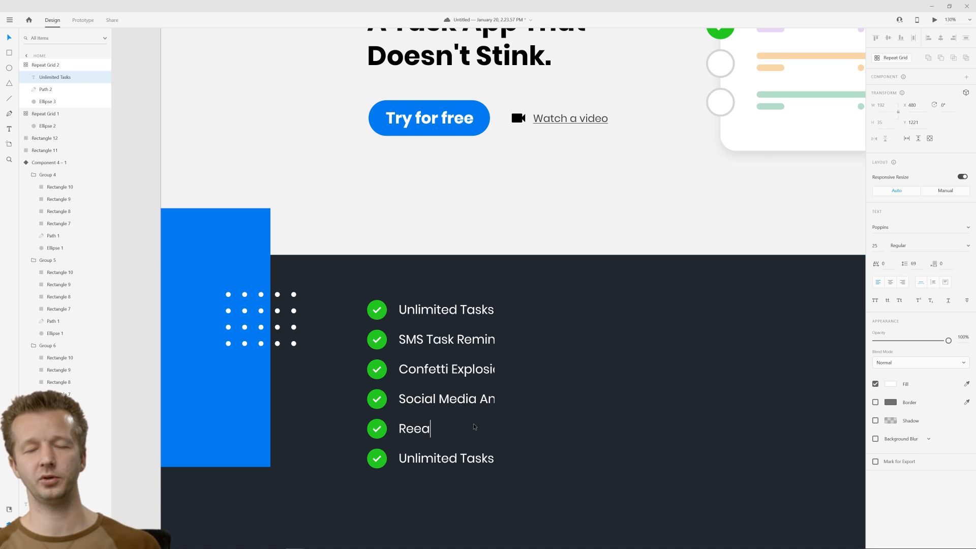
pyautogui.press('BackSpace')
pyautogui.press('BackSpace')
pyautogui.press('BackSpace')
pyautogui.press('BackSpace')
pyautogui.write('al ')
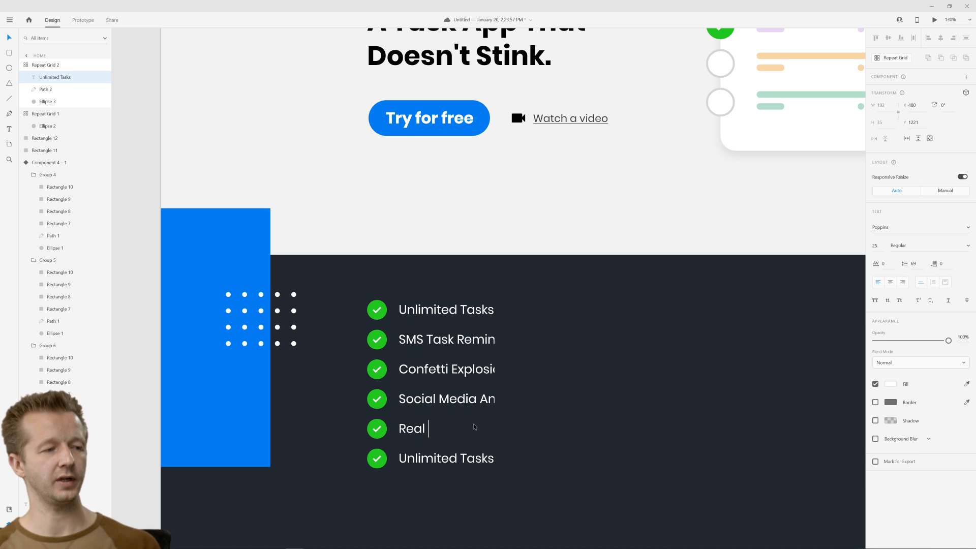
pyautogui.write('Time Collaboration')
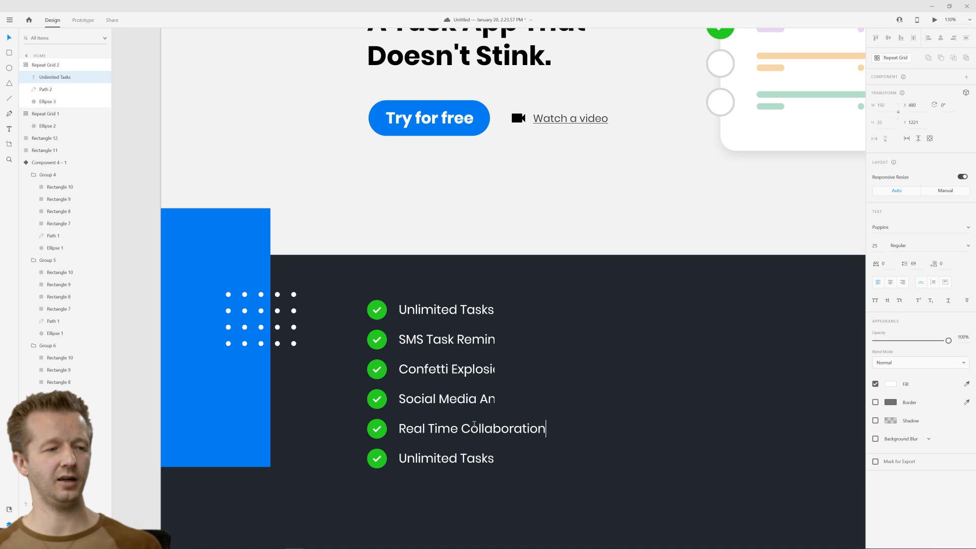
pyautogui.press('Escape')
# Change the last feature item's text to "Other awesome features".
pyautogui.doubleClick(460, 457)
pyautogui.tripleClick(459, 458)
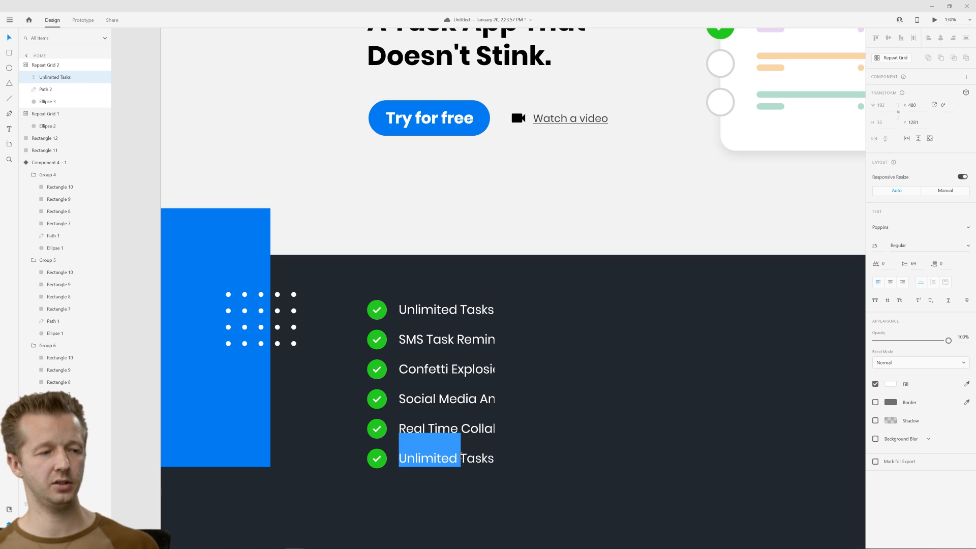
pyautogui.write('Other ')
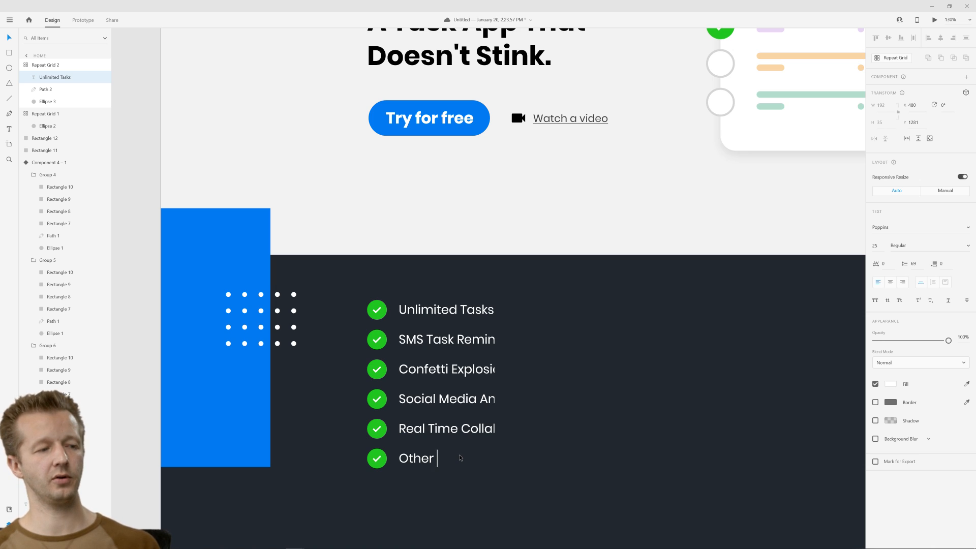
pyautogui.write('awesome features')
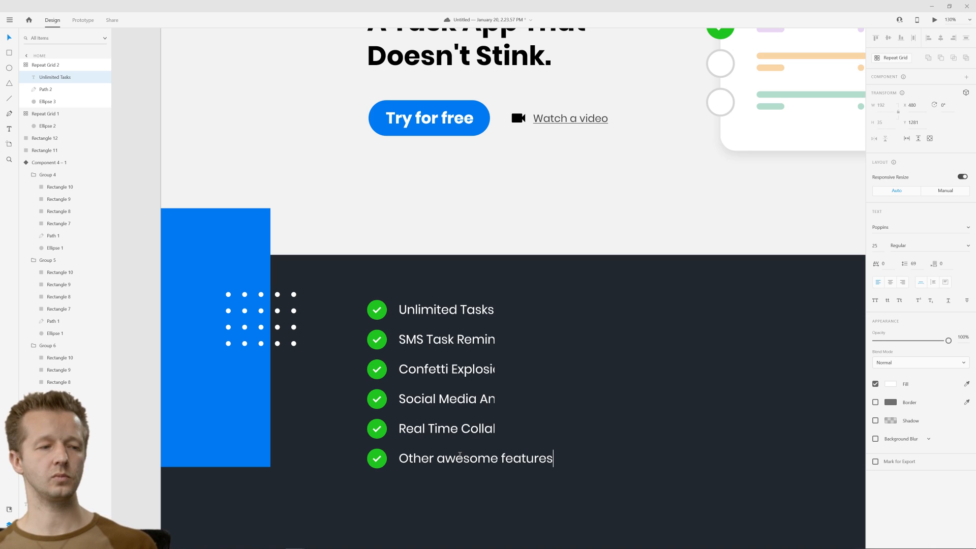
pyautogui.press('Escape')
# Widen the feature list's repeat grid to a single column about 606 wide and enlarge its row gaps to a height of about 430.
pyautogui.click(379, 292)
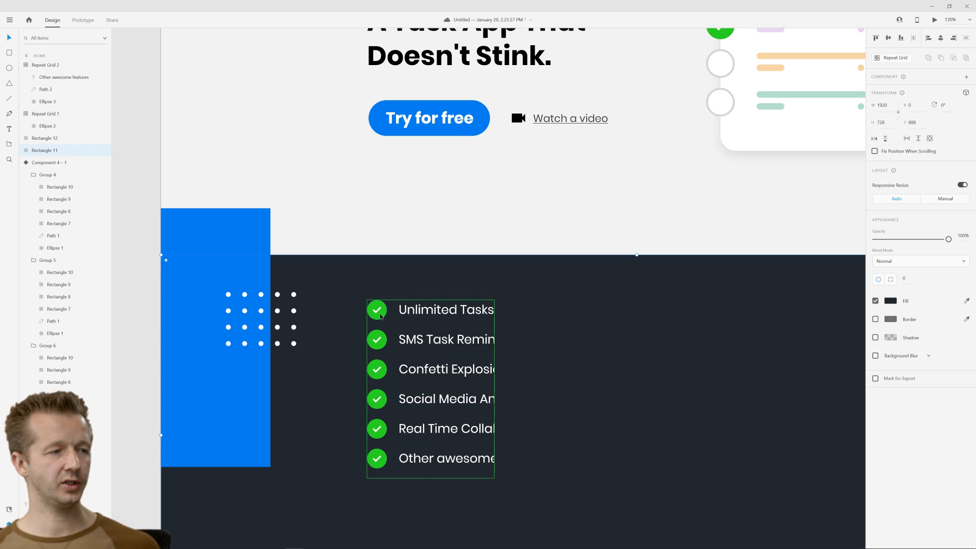
pyautogui.click(380, 316)
pyautogui.moveTo(496, 391); pyautogui.dragTo(693, 397)
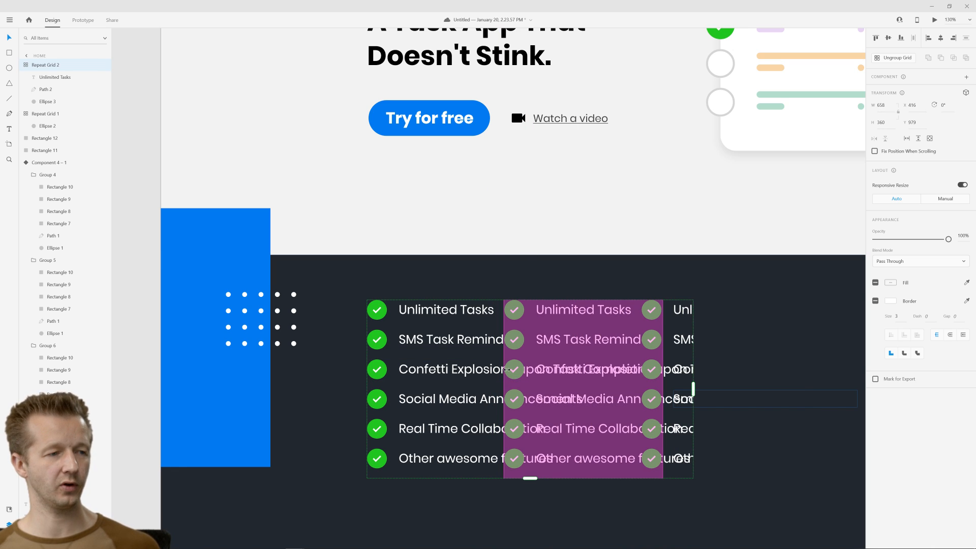
pyautogui.moveTo(507, 370); pyautogui.dragTo(674, 393)
pyautogui.scroll(-3, 765, 403)
pyautogui.moveTo(766, 412); pyautogui.dragTo(631, 413)
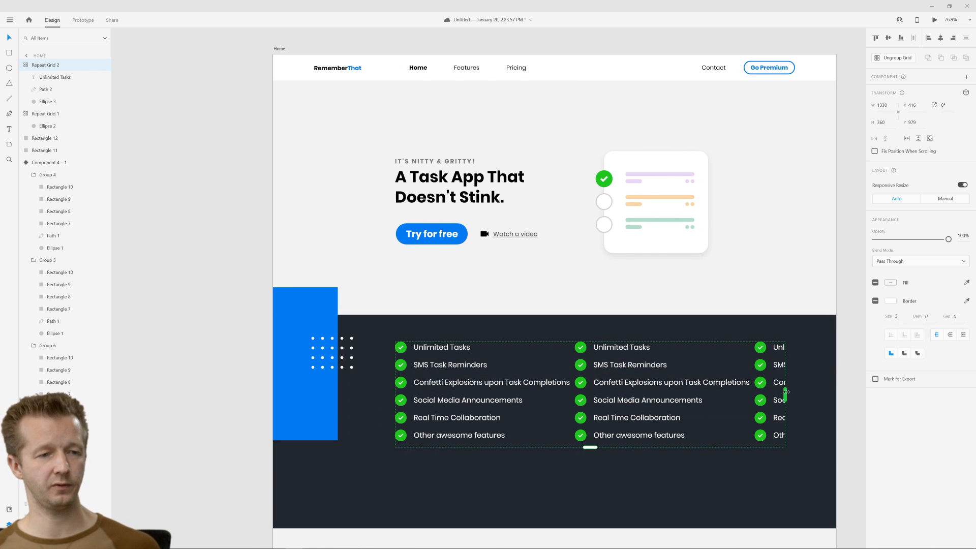
pyautogui.moveTo(785, 393); pyautogui.dragTo(573, 396)
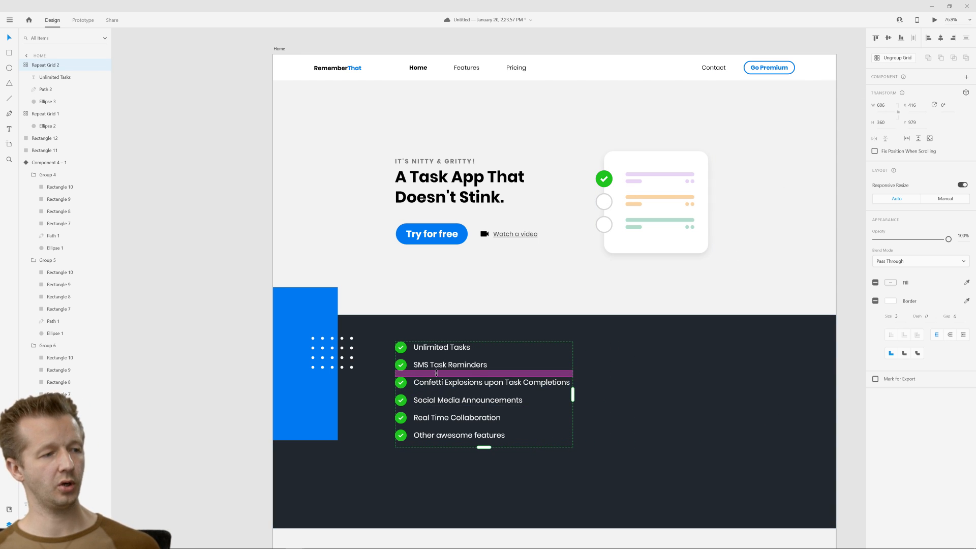
pyautogui.moveTo(464, 375); pyautogui.dragTo(465, 382)
pyautogui.moveTo(488, 402); pyautogui.dragTo(523, 378)
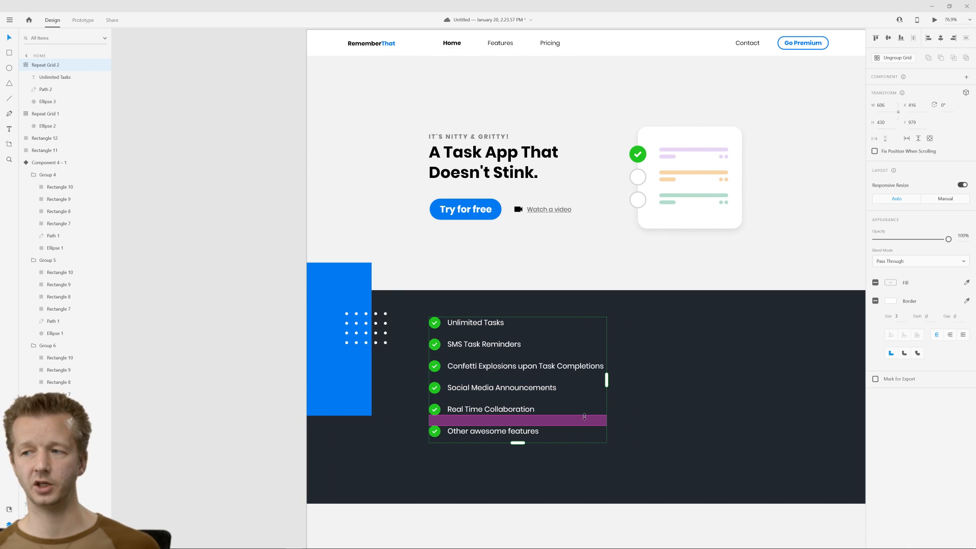
# Adjust the row gaps in the feature list's repeat grid until its overall height is about 490.
pyautogui.moveTo(470, 352); pyautogui.dragTo(471, 341)
pyautogui.press('Escape')
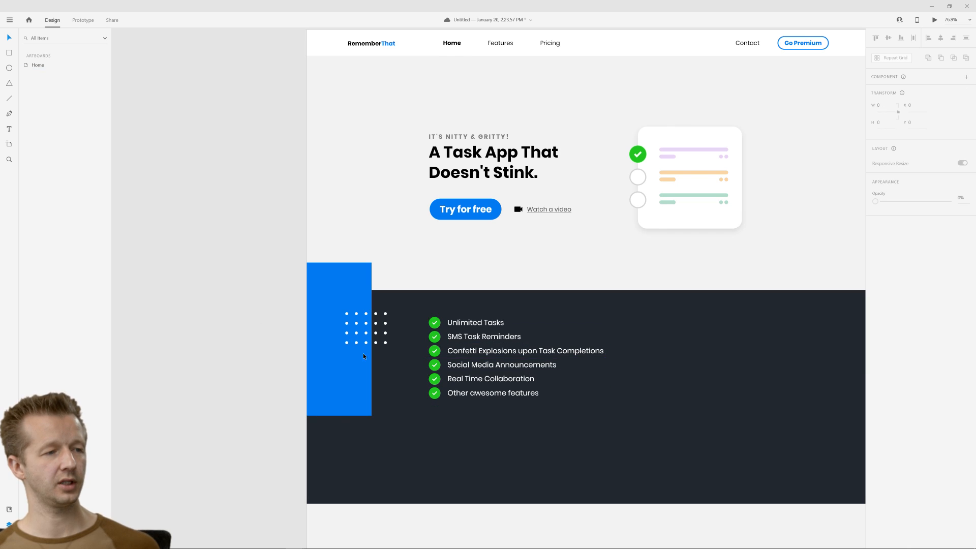
pyautogui.click(480, 350)
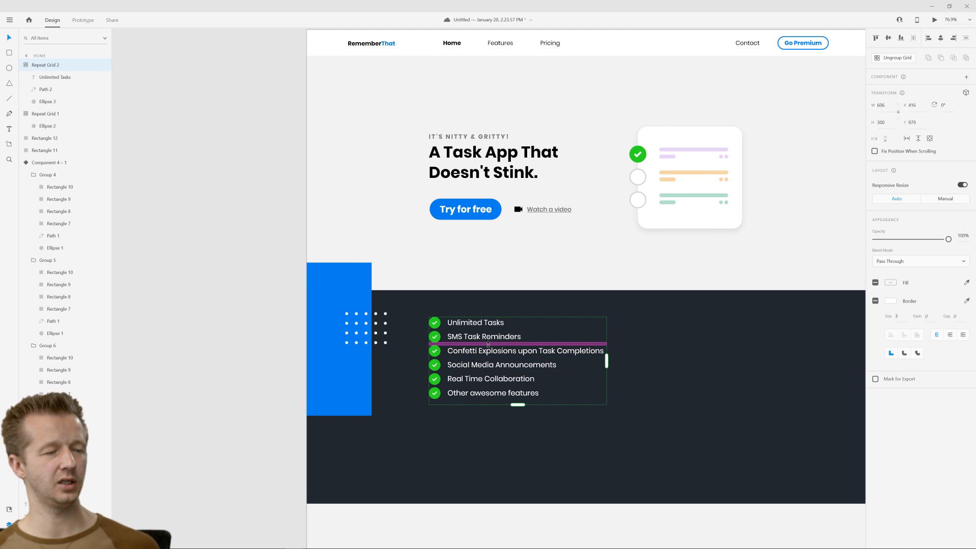
pyautogui.moveTo(487, 344); pyautogui.dragTo(487, 384)
pyautogui.click(259, 367)
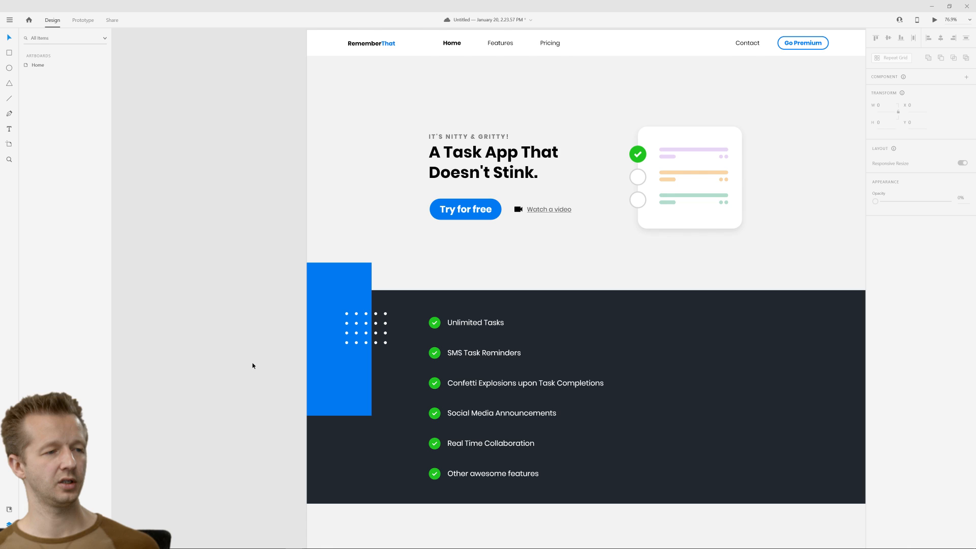
pyautogui.click(497, 371)
pyautogui.click(494, 384)
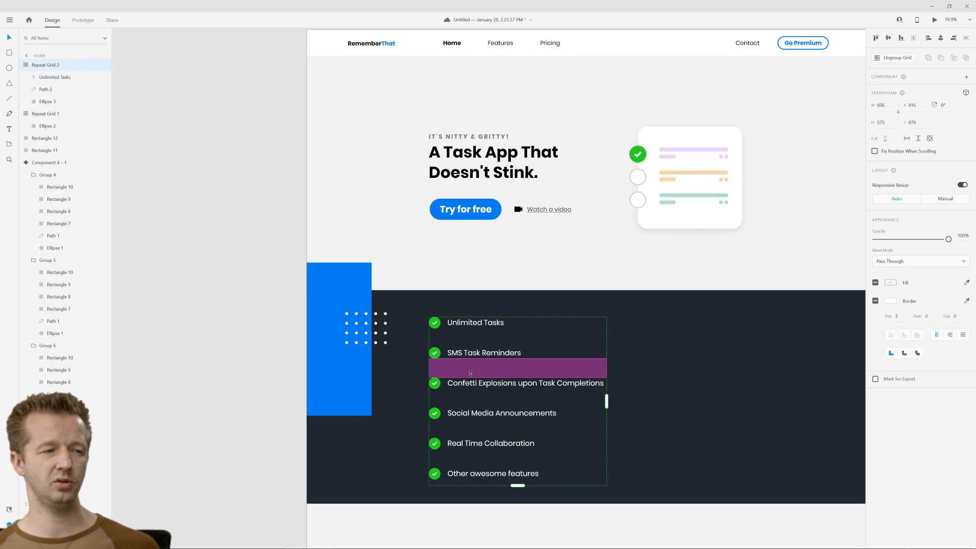
pyautogui.moveTo(491, 371); pyautogui.dragTo(492, 361)
pyautogui.click(224, 349)
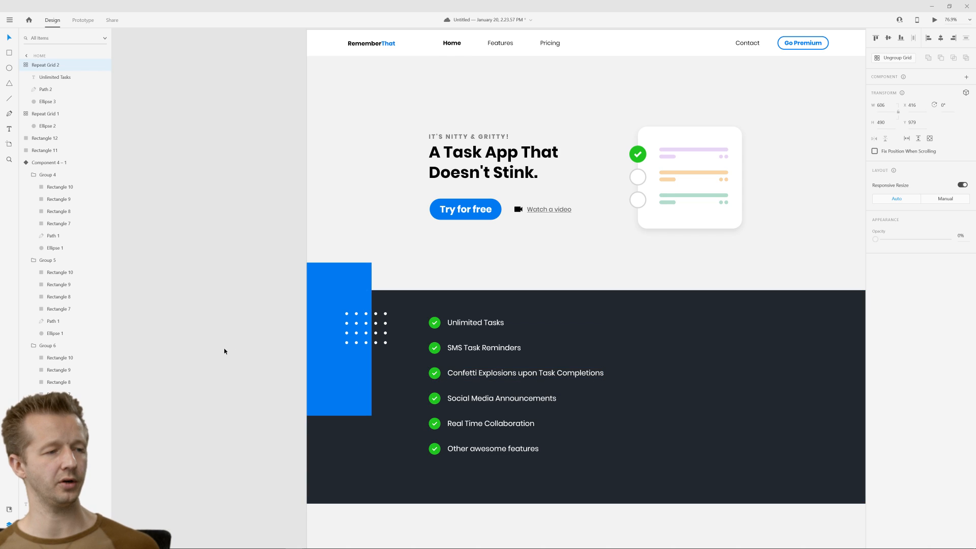
# Try ungrouping the feature list's repeat grid into separate item groups.
pyautogui.click(696, 450)
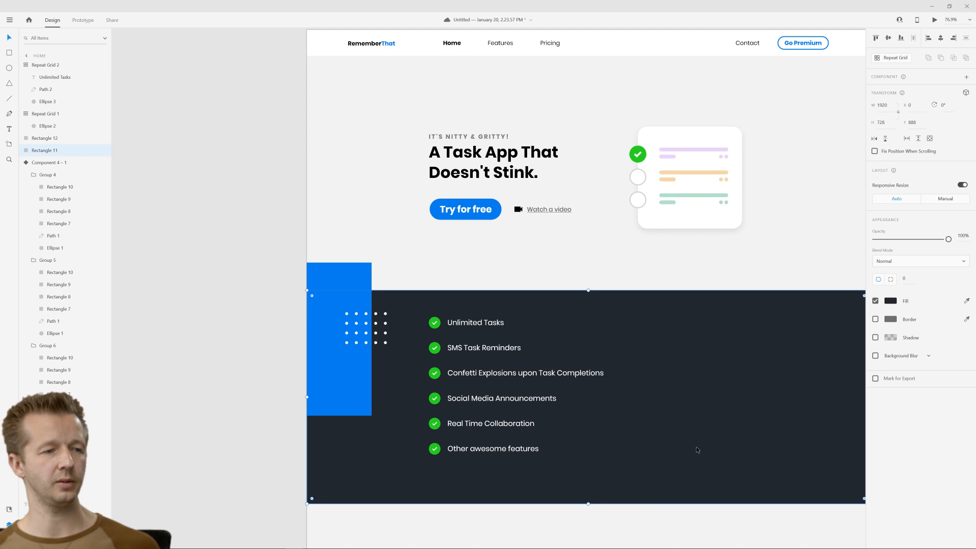
pyautogui.hscroll(2, 647, 388)
pyautogui.scroll(-1, 647, 387)
pyautogui.click(475, 358)
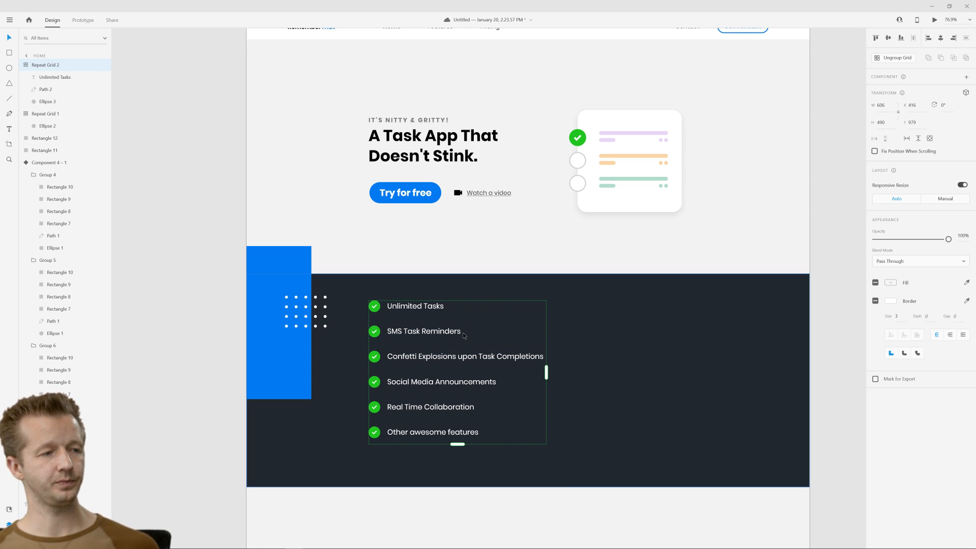
pyautogui.click(889, 59)
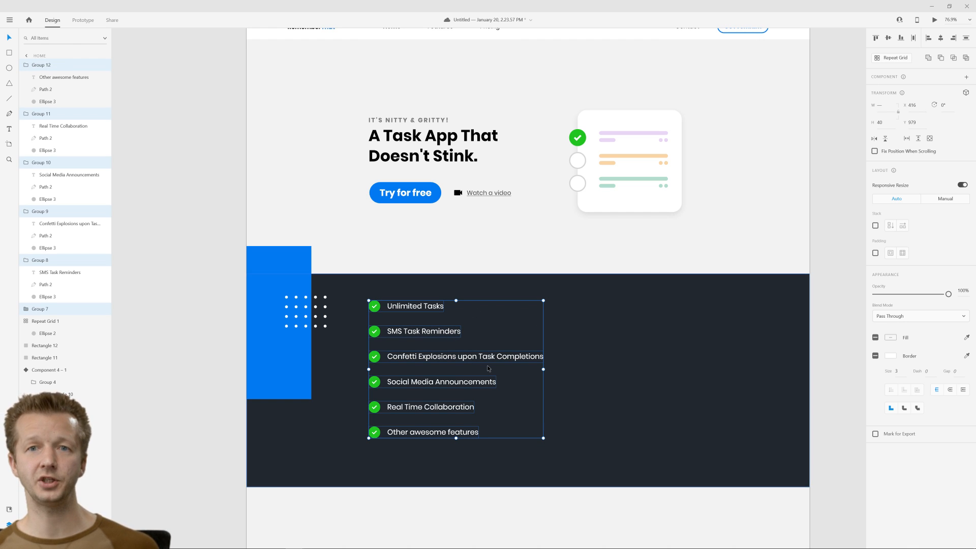
pyautogui.hotkey('ctrl', 'z')
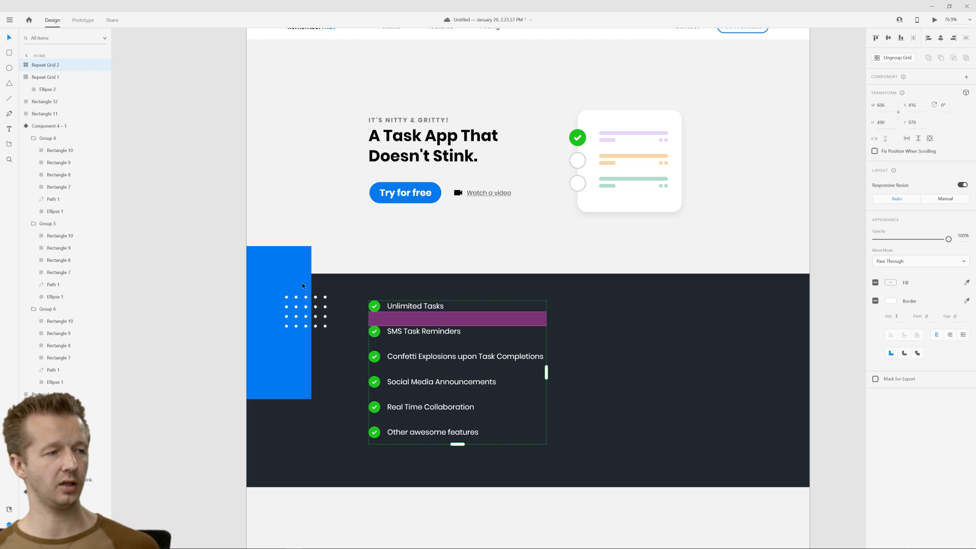
pyautogui.click(205, 209)
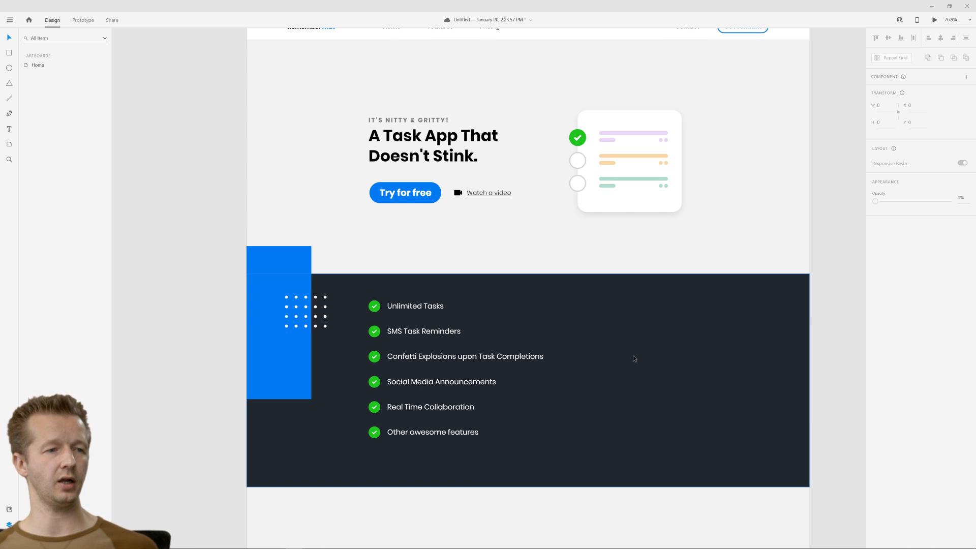
# Place a copy of the blue block in the dark section's lower-right corner, about 621 wide and 522 high.
pyautogui.moveTo(270, 262); pyautogui.dragTo(628, 415)
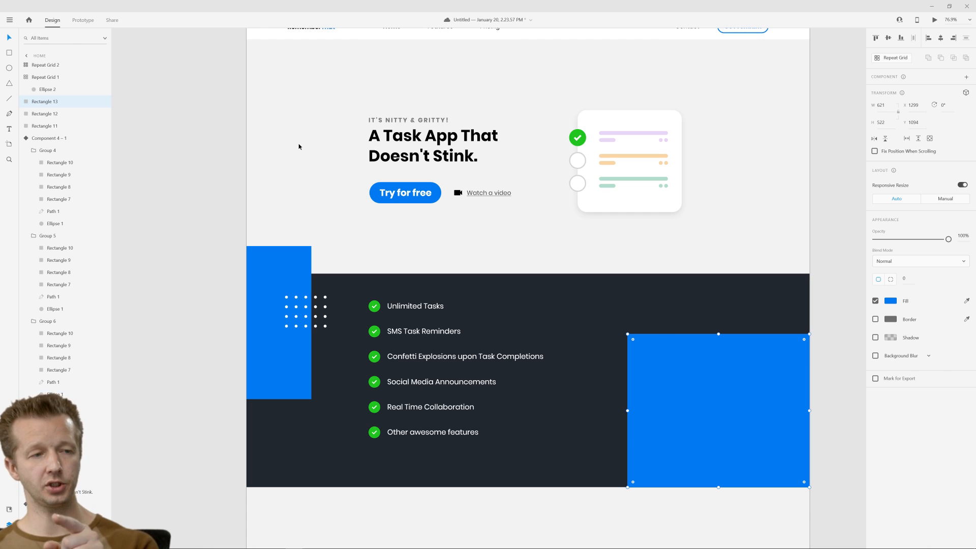
# Open the PhotoSplash plugin for the new blue block and search its photos for "using phone".
pyautogui.click(9, 20)
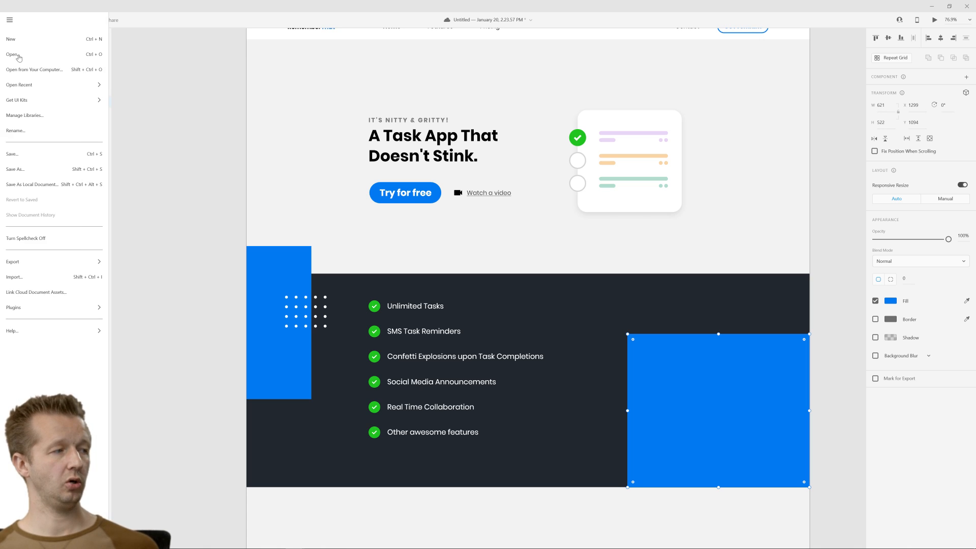
pyautogui.moveTo(24, 307)
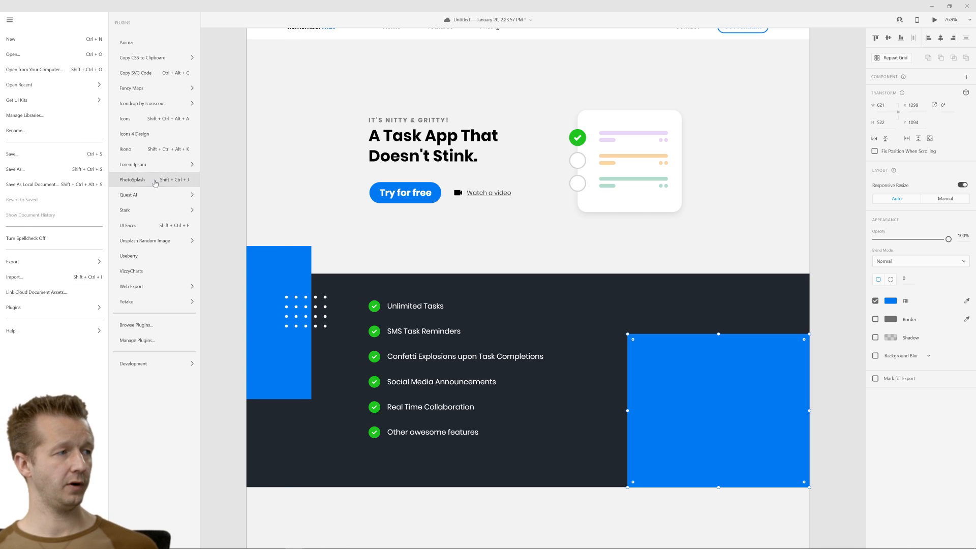
pyautogui.click(155, 182)
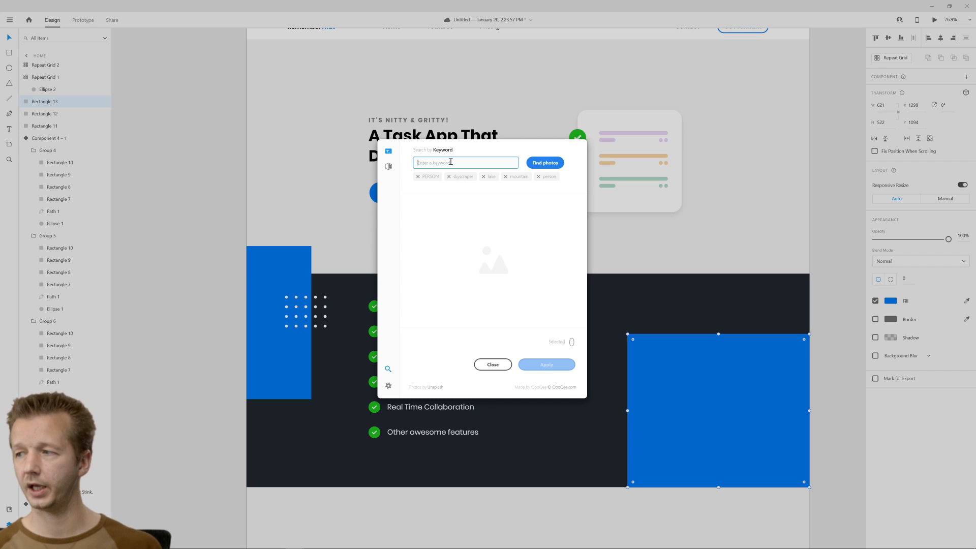
pyautogui.write('using phone')
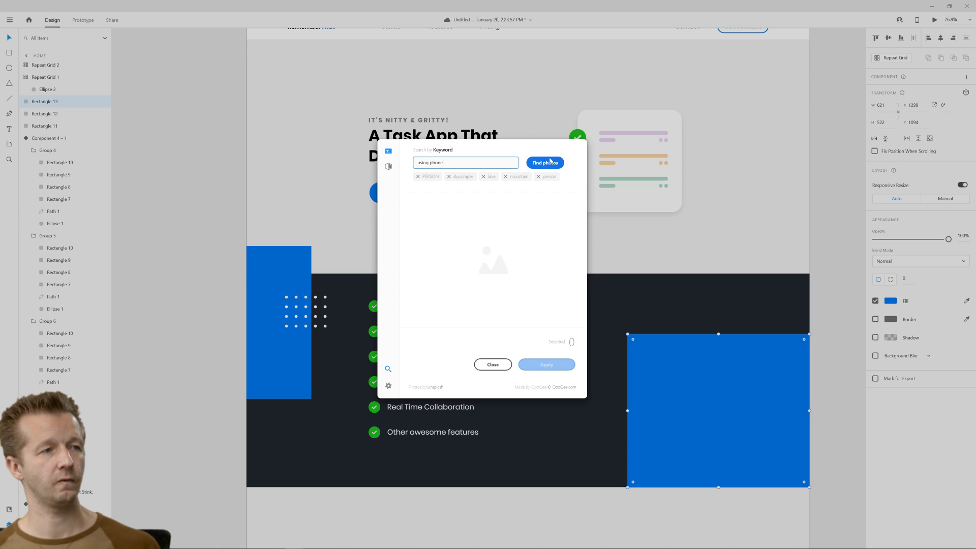
pyautogui.click(538, 162)
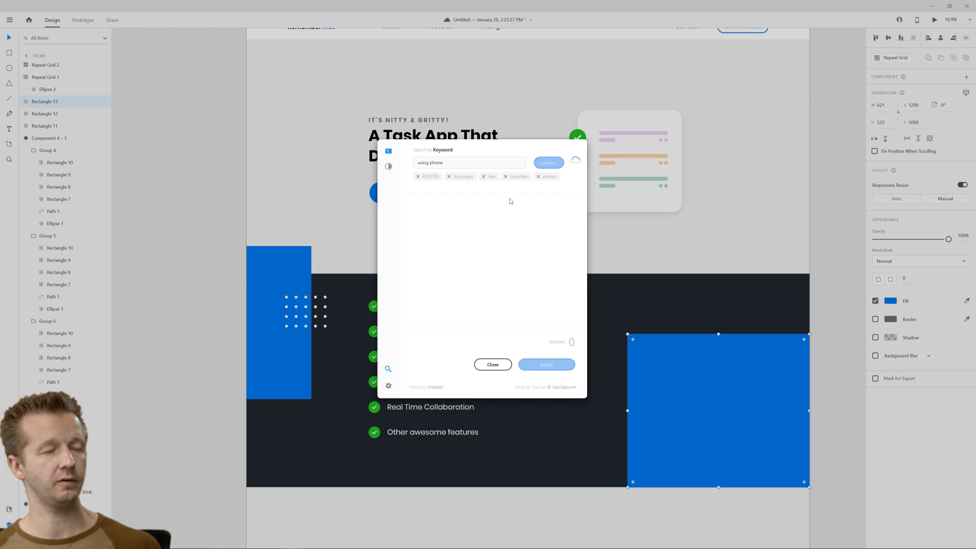
# Fill the new block with the black-and-white photo of hands holding a phone from the PhotoSplash results.
pyautogui.scroll(-5, 511, 263)
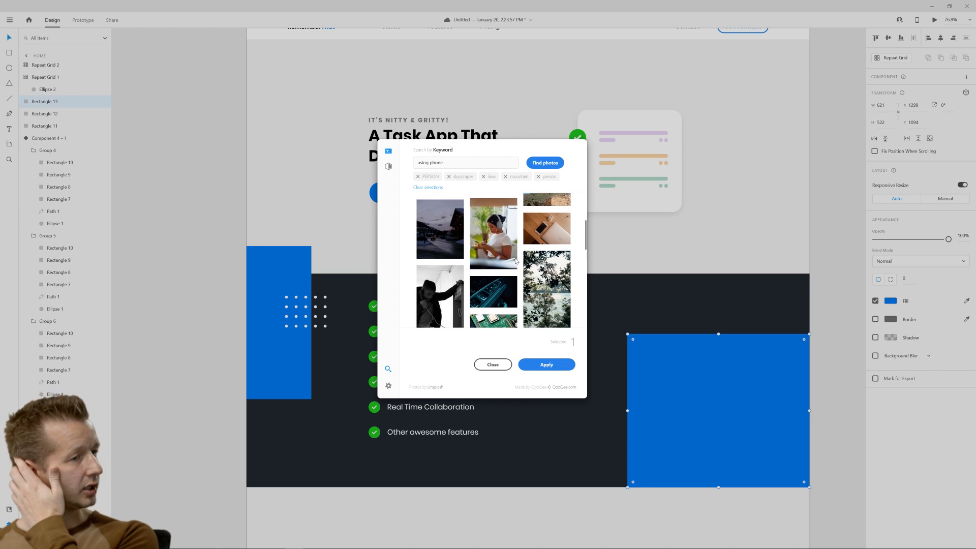
pyautogui.scroll(-5, 515, 260)
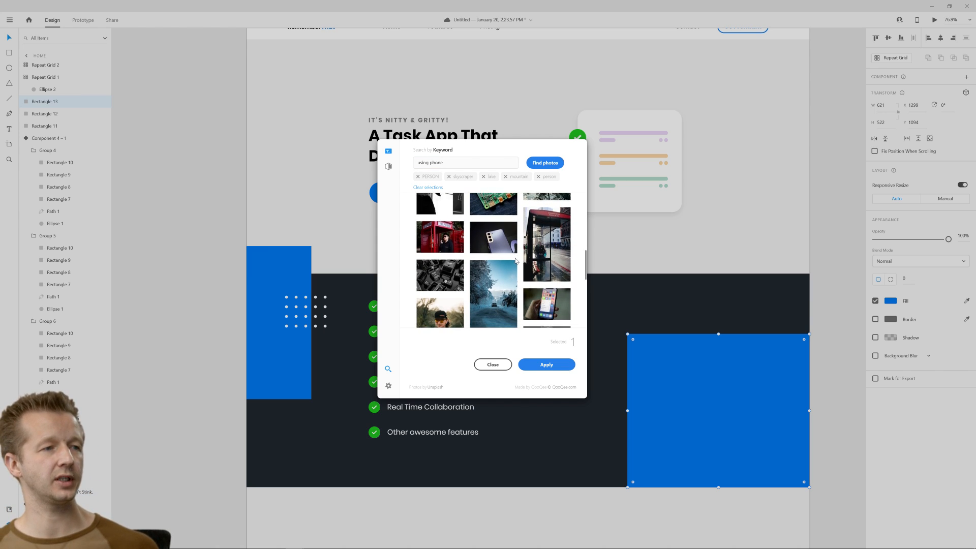
pyautogui.scroll(-5, 515, 260)
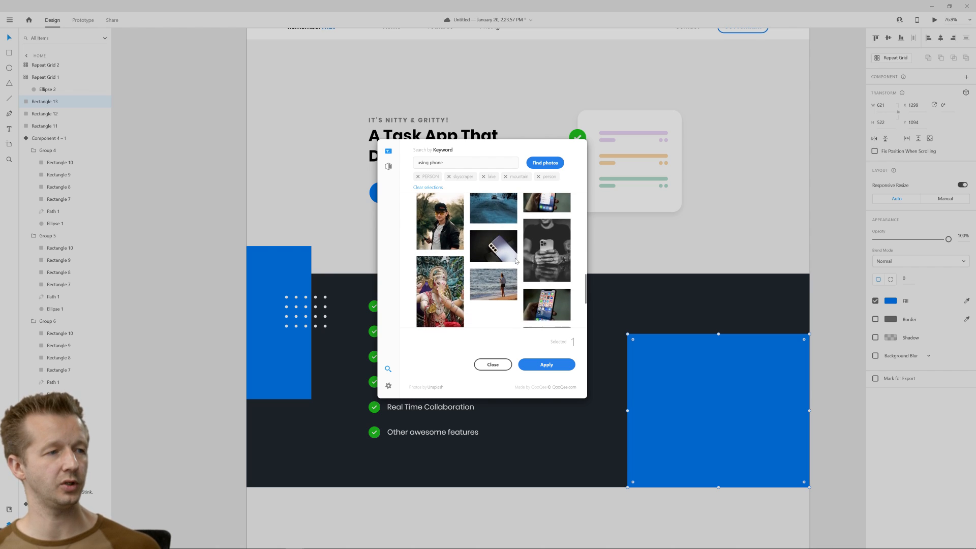
pyautogui.scroll(1, 511, 262)
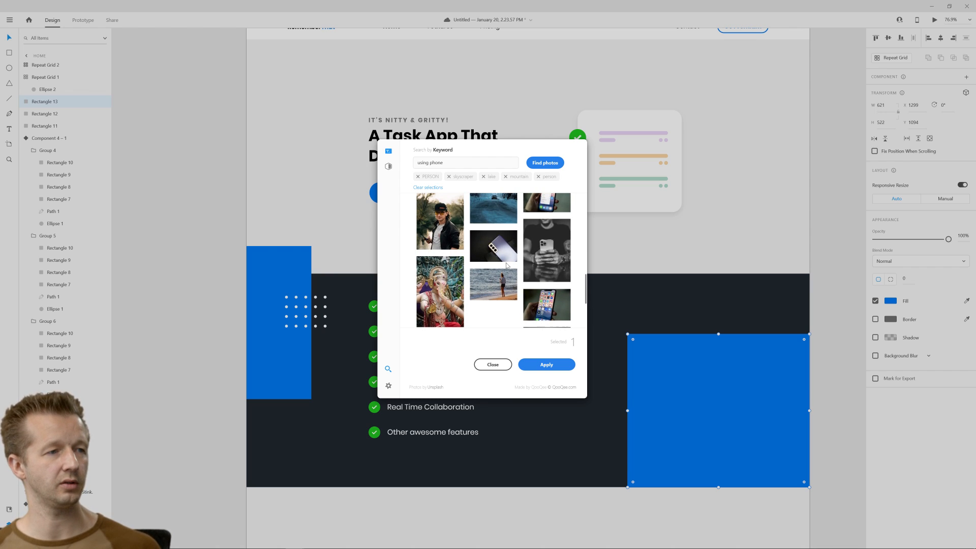
pyautogui.click(559, 259)
pyautogui.click(546, 364)
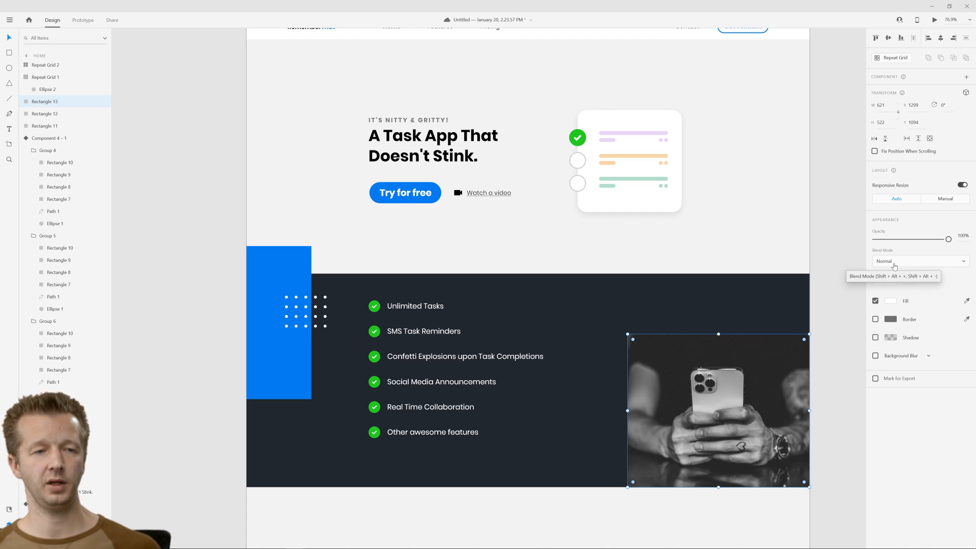
# Try Darken, Multiply, Lighten and Screen as the phone photo's blend mode and settle on Luminosity.
pyautogui.click(894, 267)
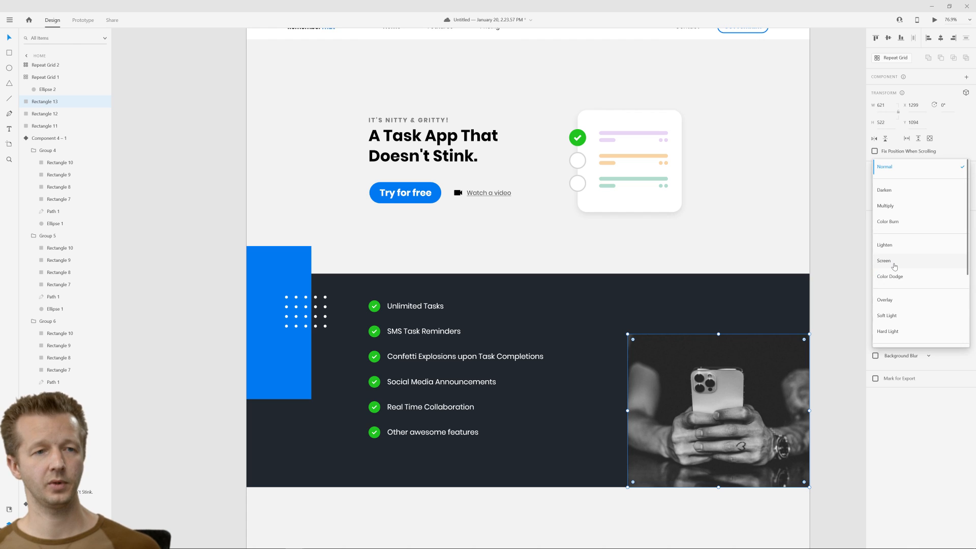
pyautogui.click(897, 192)
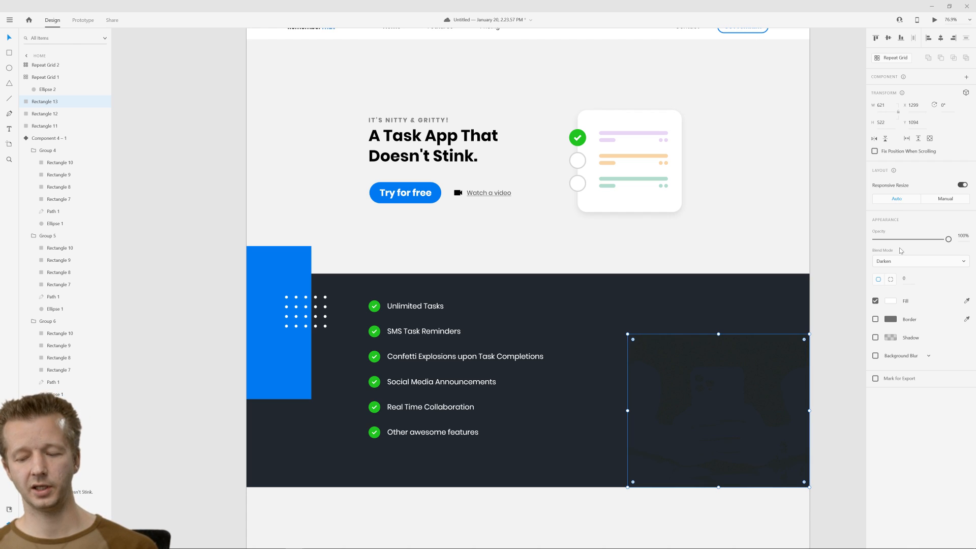
pyautogui.press('Down')
pyautogui.press('Down')
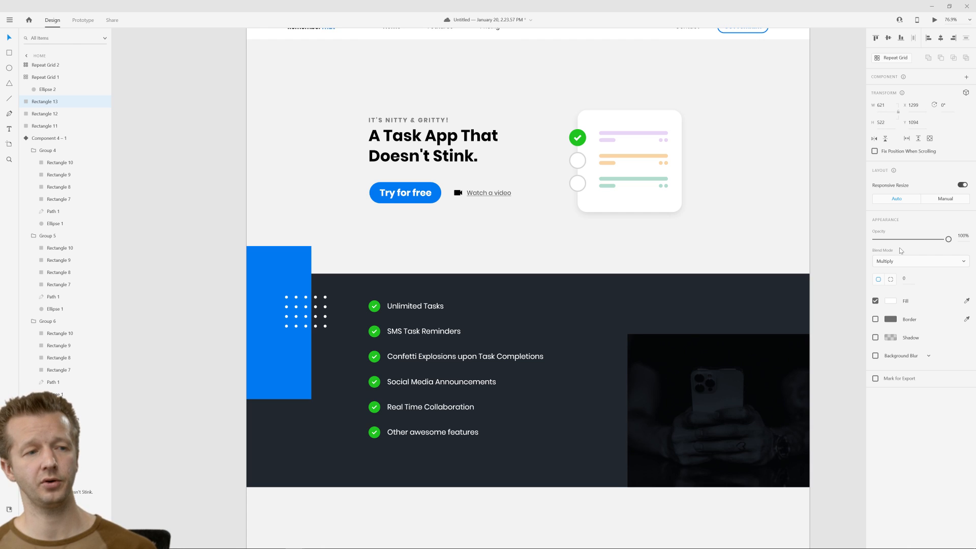
pyautogui.press('Down')
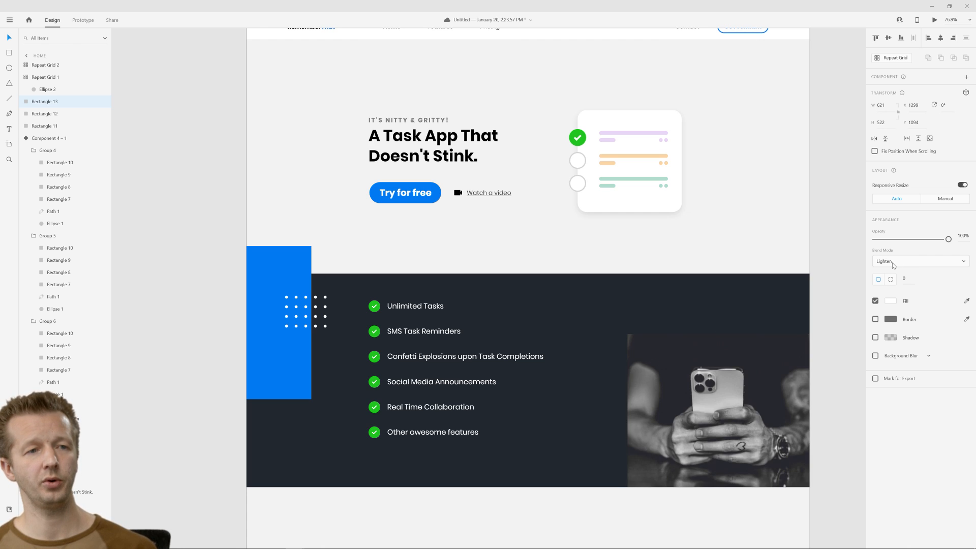
pyautogui.press('Up')
pyautogui.press('Down')
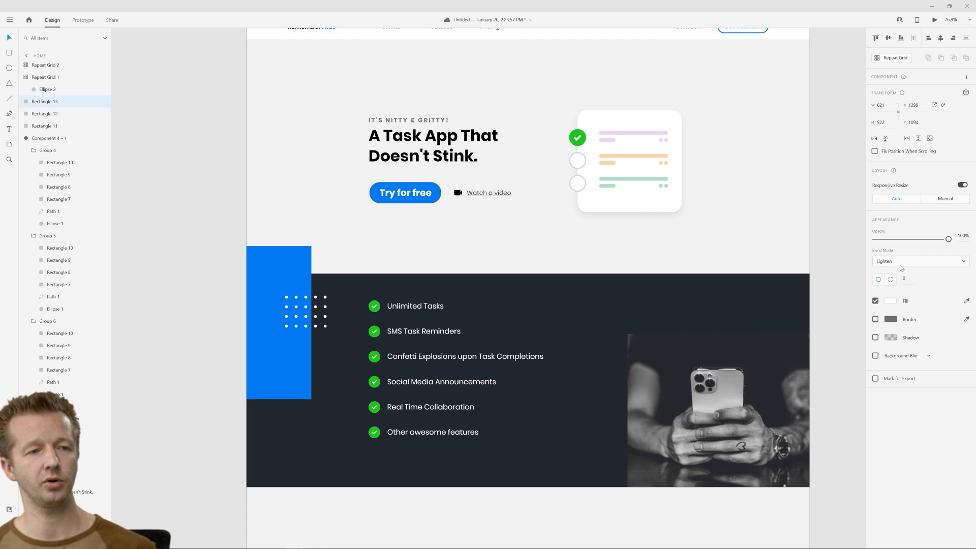
pyautogui.press('Down')
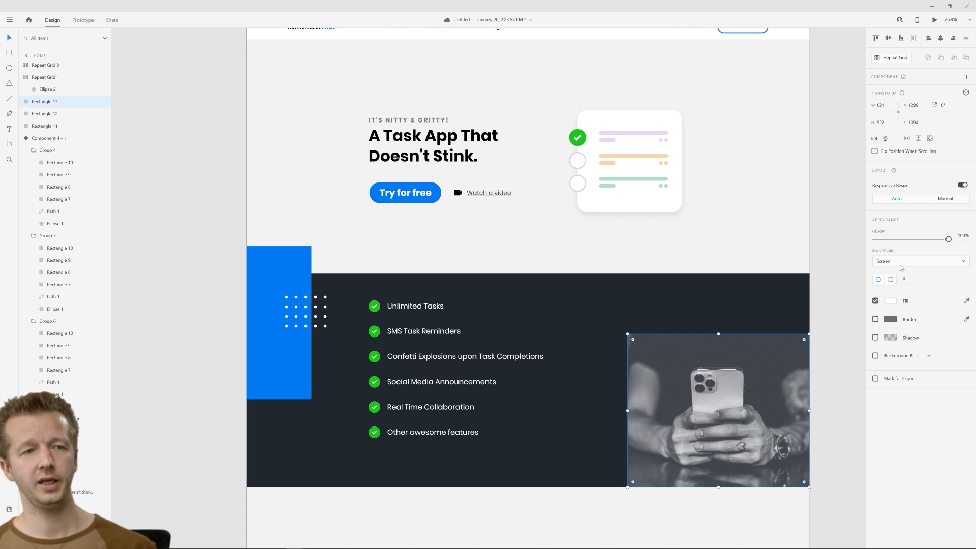
pyautogui.press('Down')
pyautogui.press('Down')
pyautogui.press('Down')
pyautogui.press('Down')
pyautogui.press('Down')
pyautogui.press('Down')
pyautogui.press('Down')
pyautogui.press('Down')
pyautogui.press('Down')
pyautogui.press('Down')
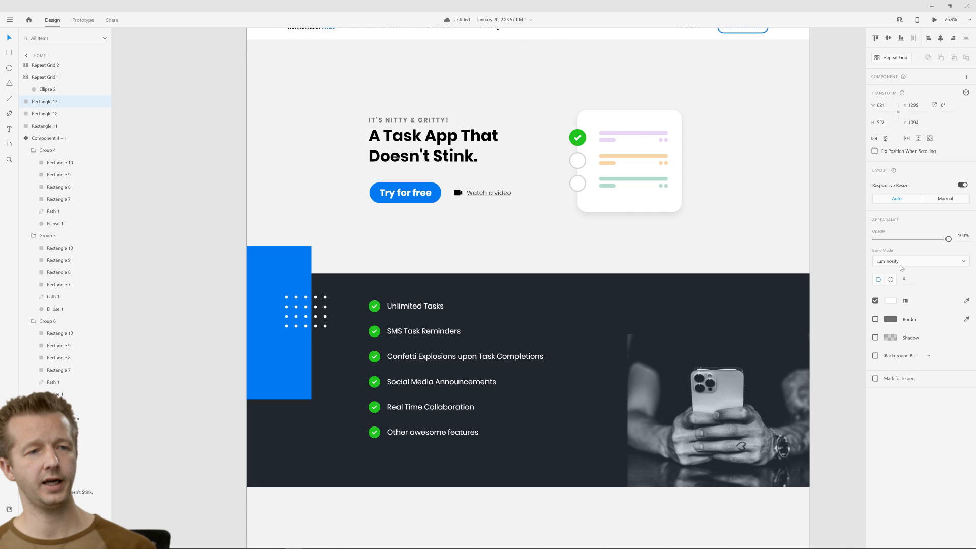
pyautogui.click(846, 382)
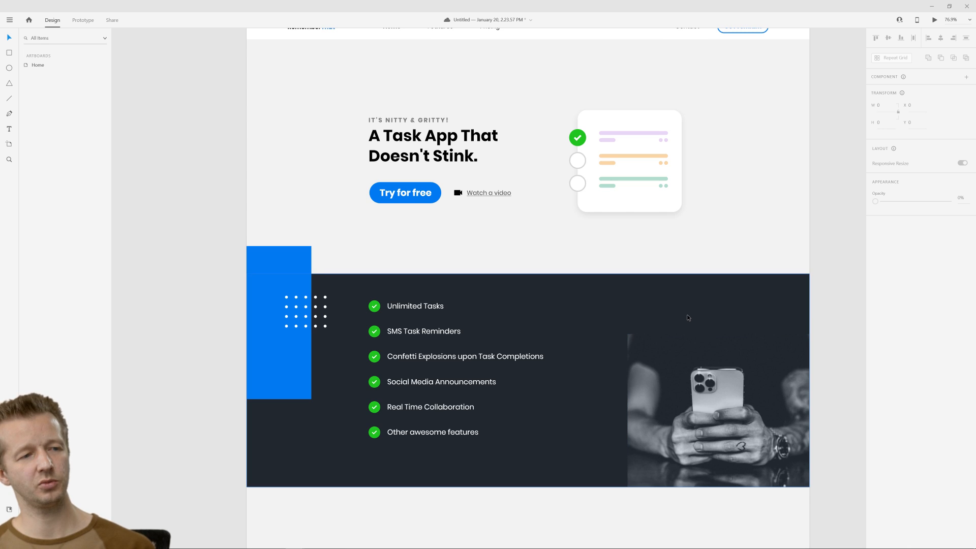
# Duplicate the phone photo rectangle in place, select the original beneath and hide the upper copy.
pyautogui.click(708, 383)
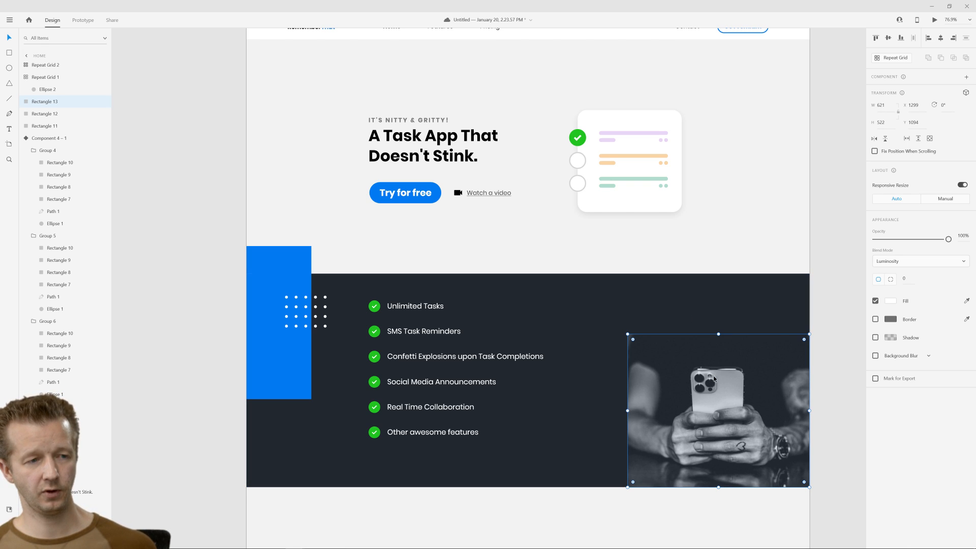
pyautogui.hotkey('ctrl', 'd')
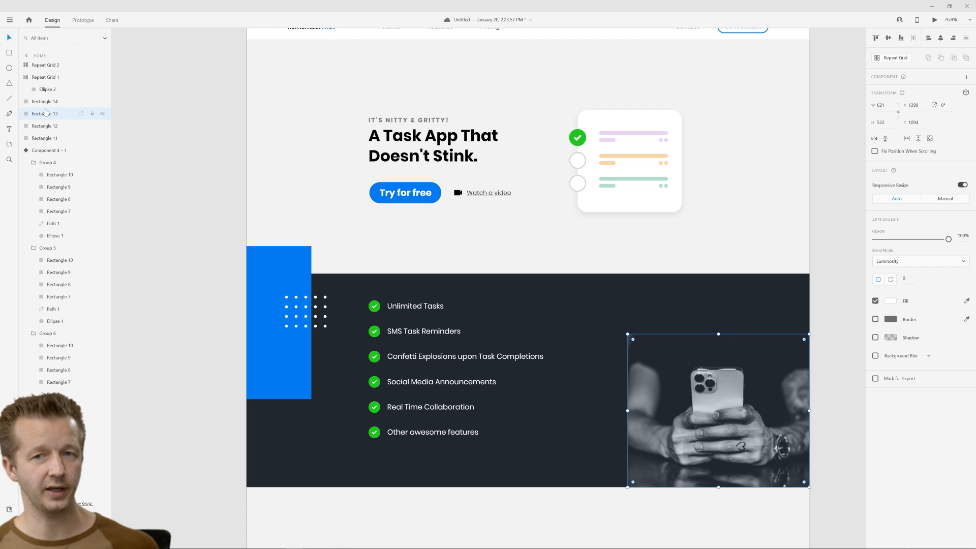
pyautogui.click(49, 101)
pyautogui.click(45, 114)
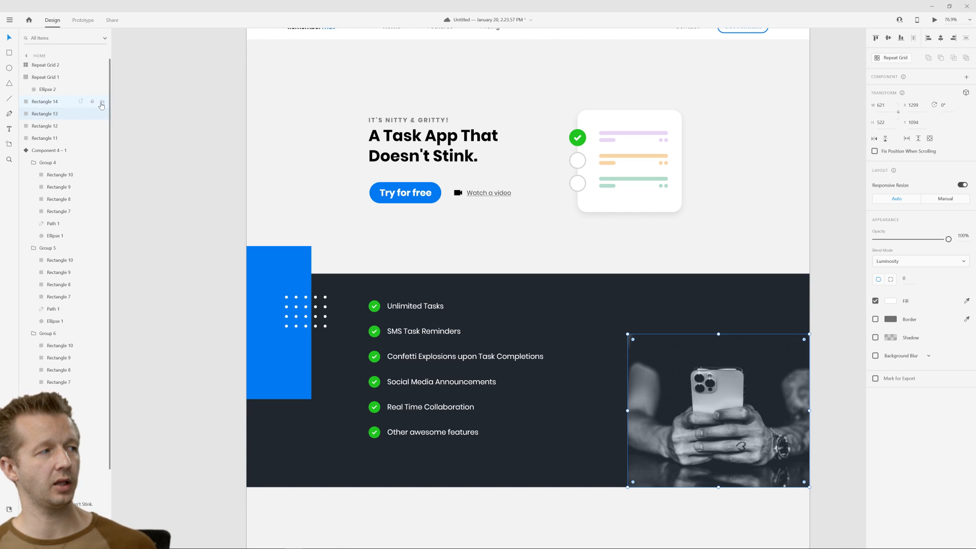
pyautogui.click(103, 102)
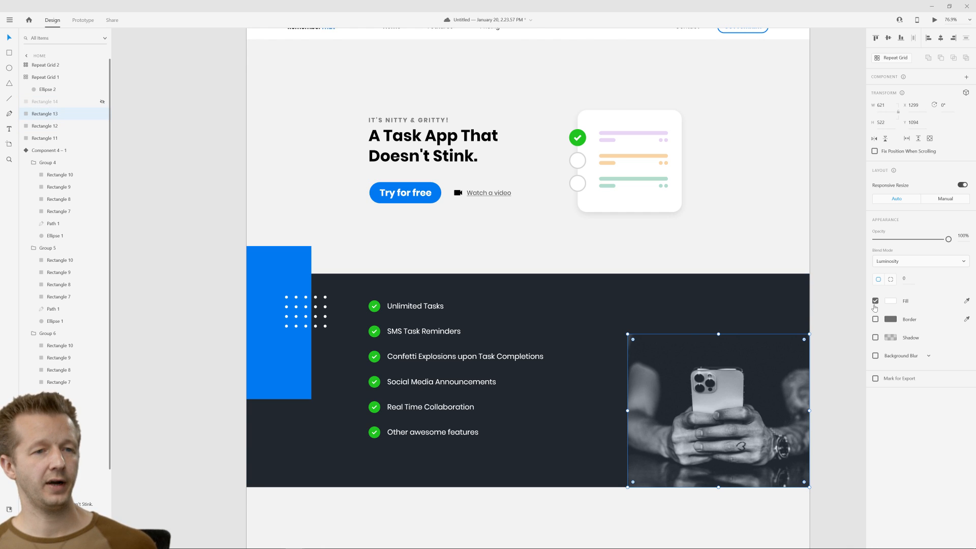
# Replace the lower rectangle's photo fill with solid red and set its blend mode to Normal.
pyautogui.click(876, 301)
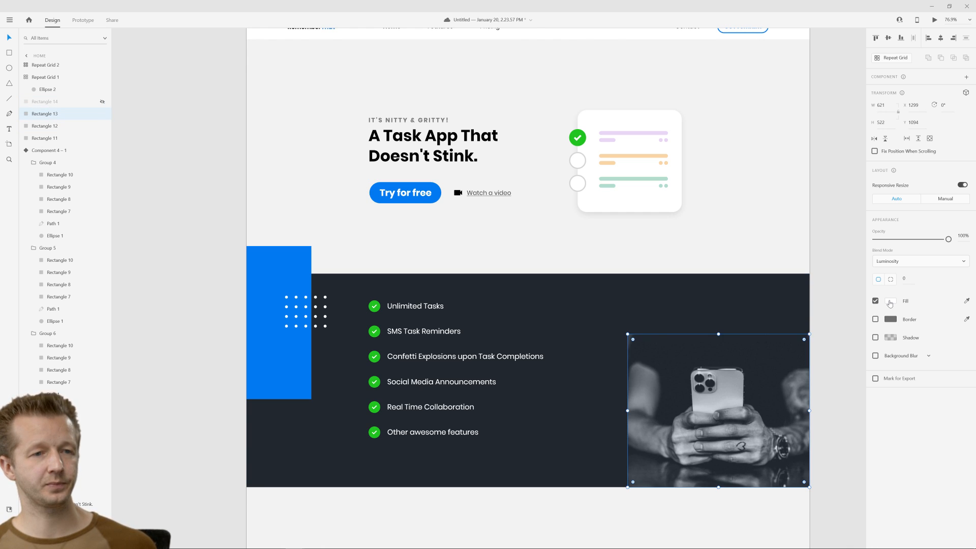
pyautogui.click(890, 301)
pyautogui.moveTo(804, 285); pyautogui.dragTo(859, 255)
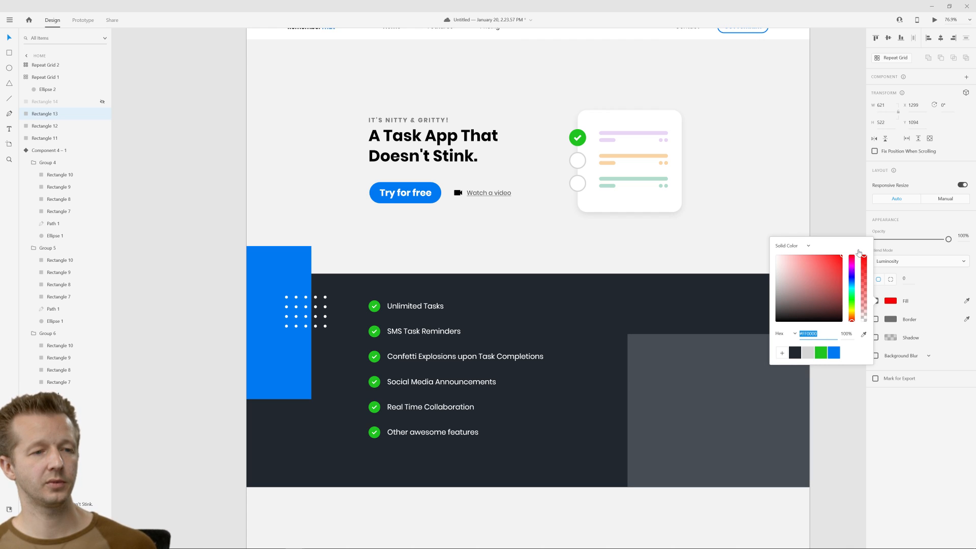
pyautogui.click(907, 432)
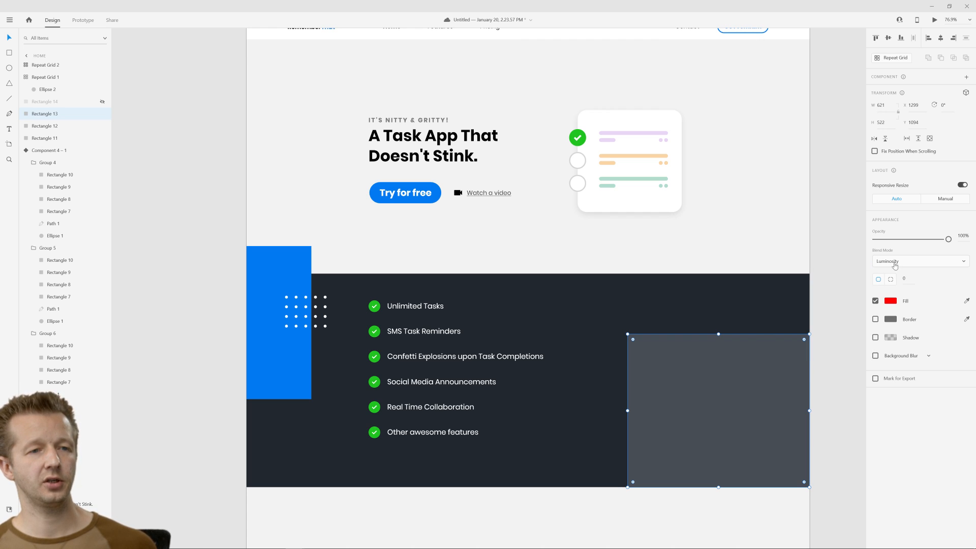
pyautogui.click(895, 264)
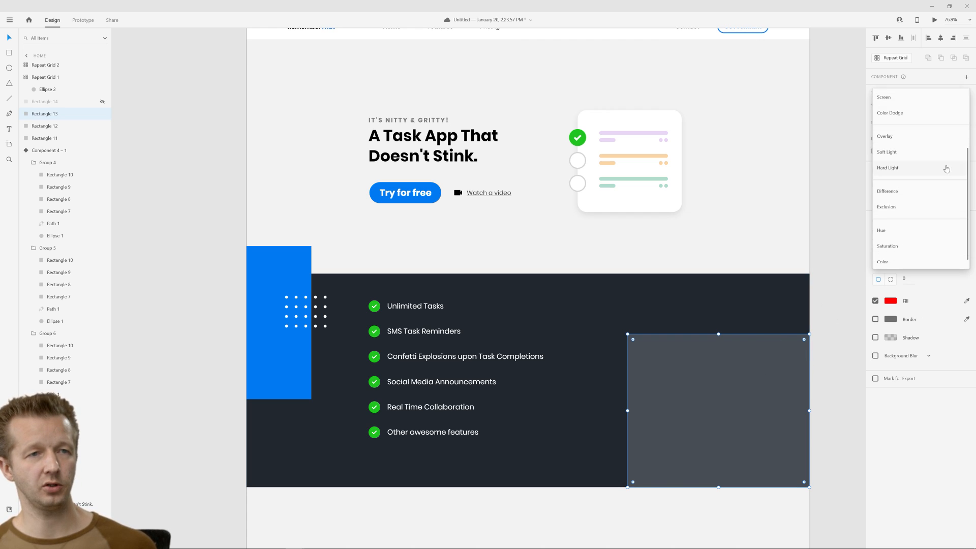
pyautogui.scroll(3, 945, 168)
pyautogui.click(890, 98)
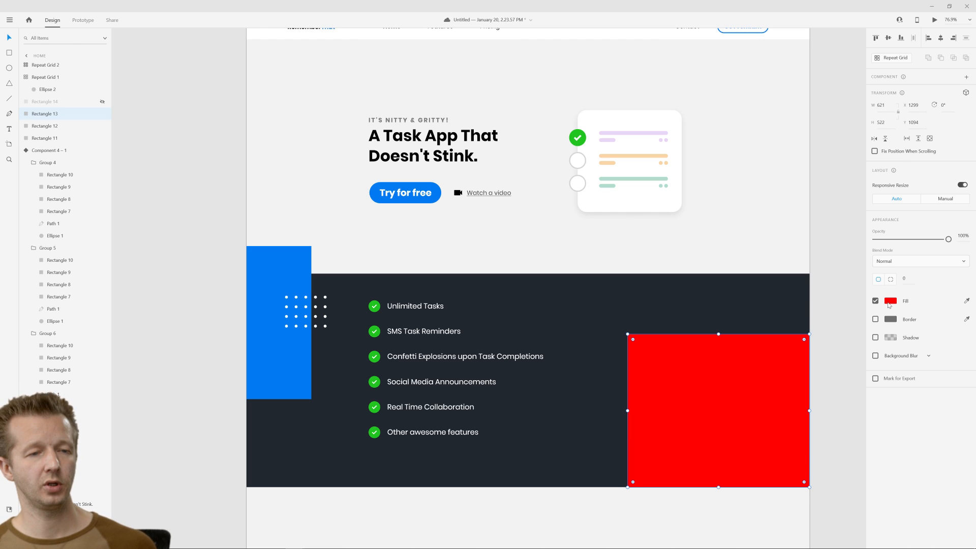
# Fill the lower rectangle with the dark section's sampled colour and show the hidden photo copy above it.
pyautogui.click(966, 302)
pyautogui.click(780, 306)
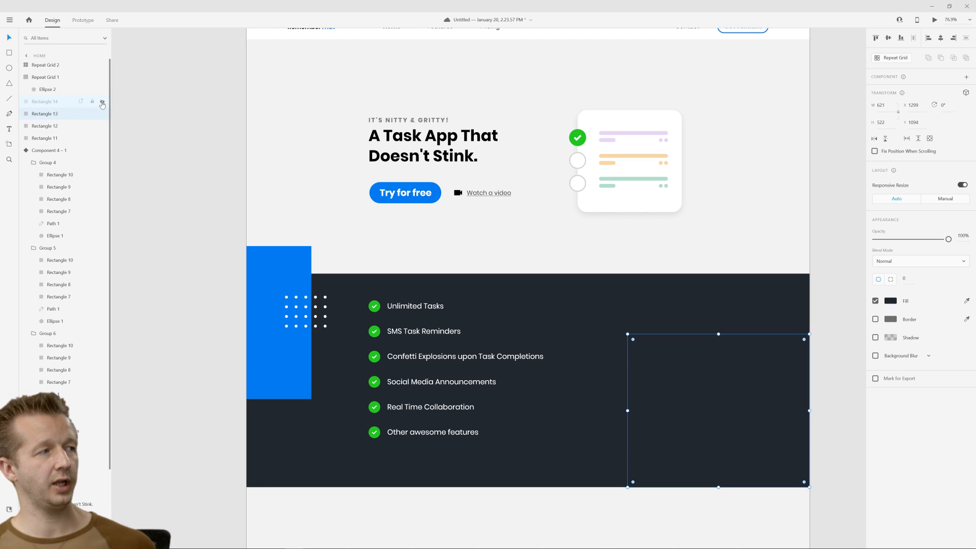
pyautogui.click(102, 103)
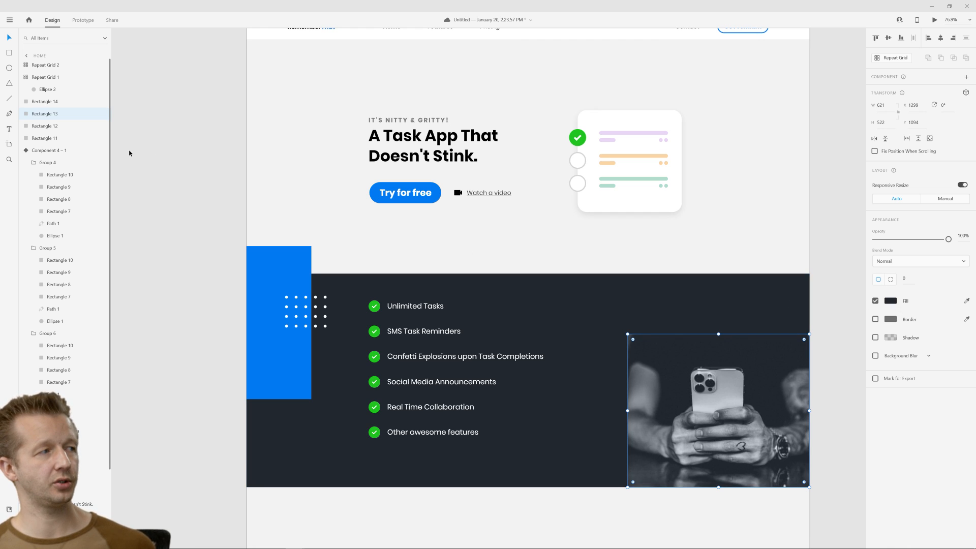
# Move the photo and its backing rectangle down together to Y 1171, overhanging the dark section's lower edge.
pyautogui.keyDown('shift'); pyautogui.click(51, 101); pyautogui.keyUp('shift')
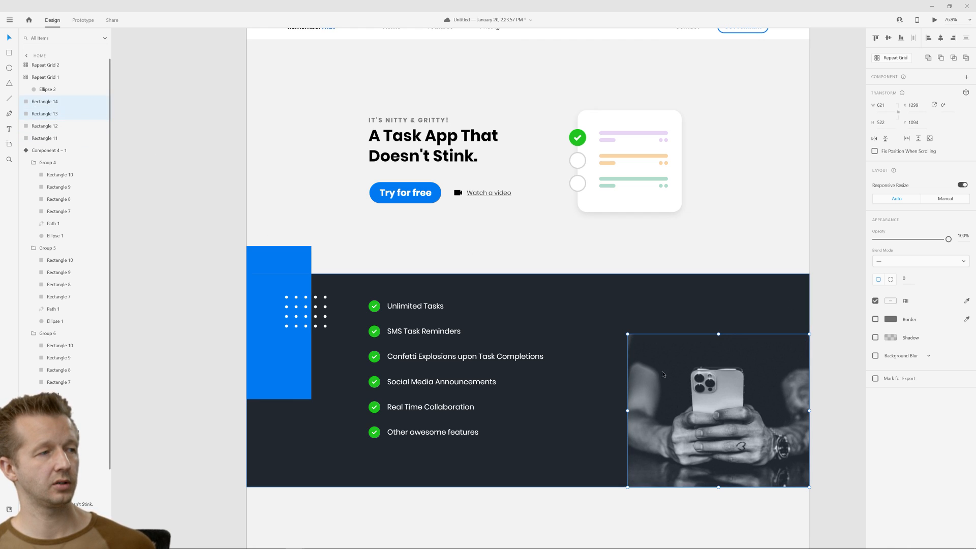
pyautogui.moveTo(710, 376); pyautogui.dragTo(707, 396)
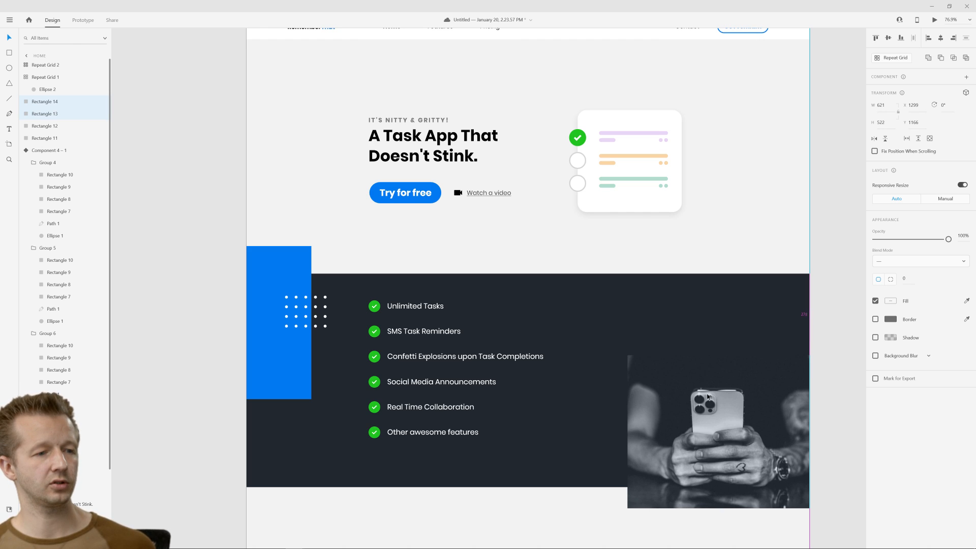
pyautogui.scroll(-3, 508, 305)
pyautogui.click(285, 210)
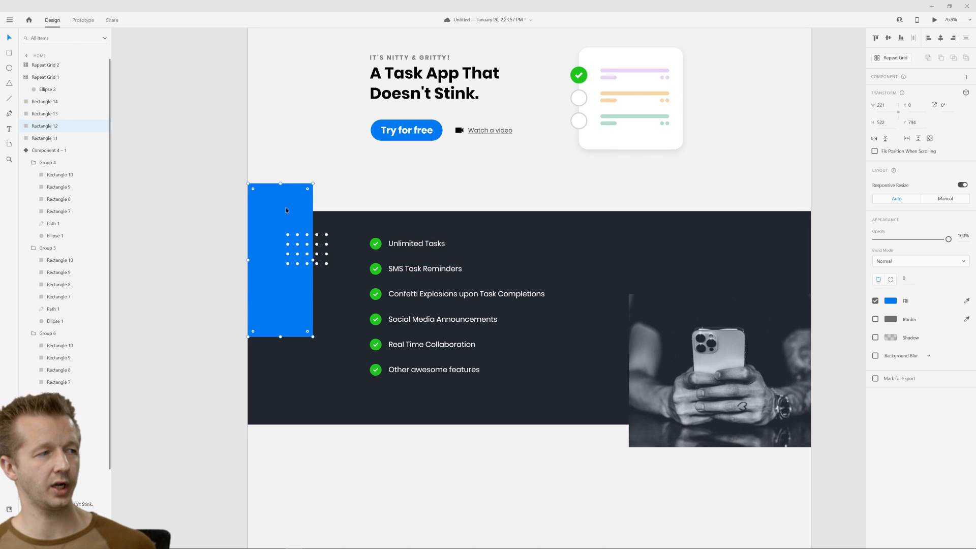
pyautogui.press('Escape')
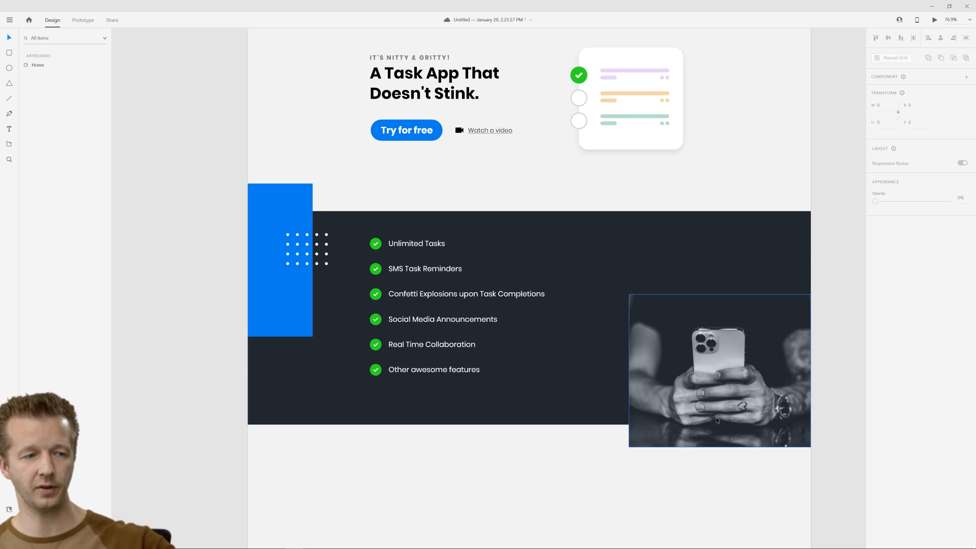
pyautogui.click(722, 397)
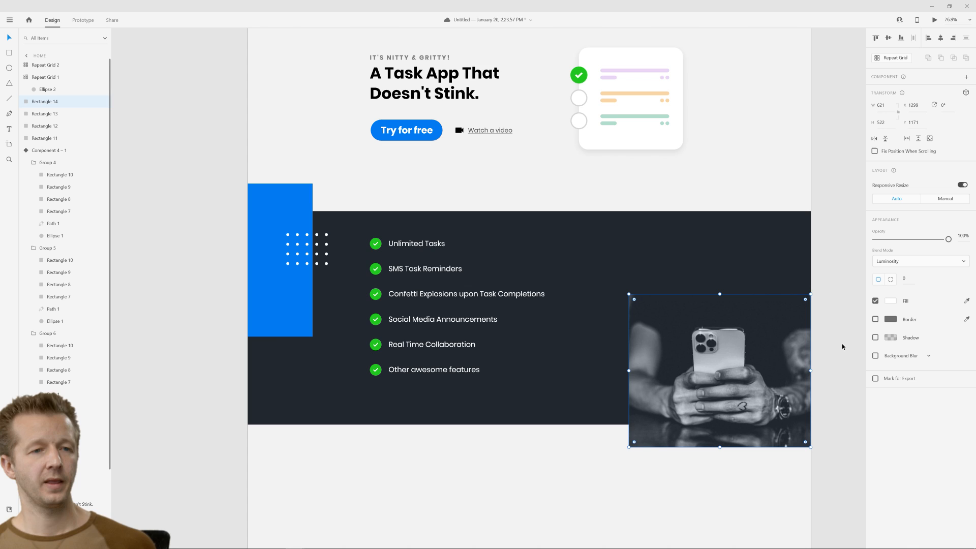
pyautogui.click(856, 383)
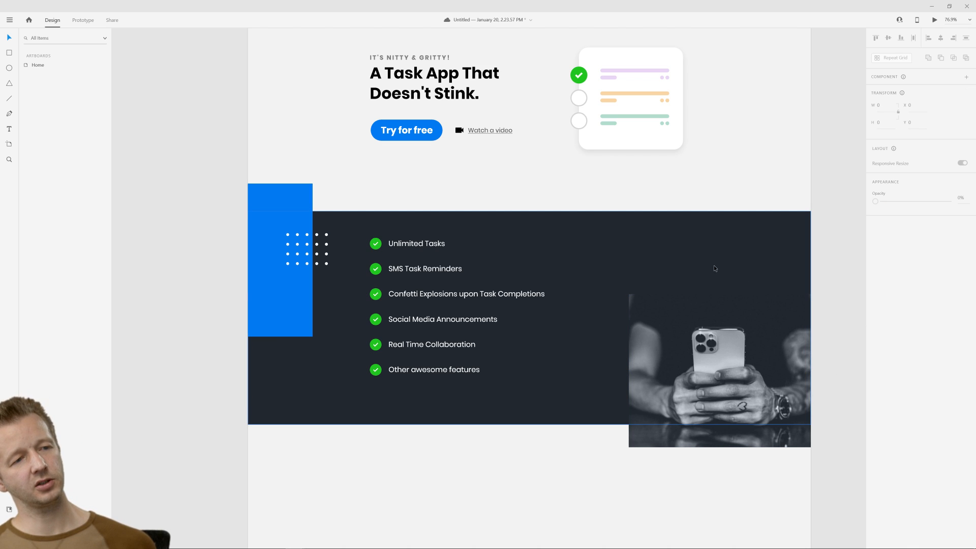
# Enlarge the phone photo inside its frame and shift it up so the hands fill the crop.
pyautogui.doubleClick(725, 309)
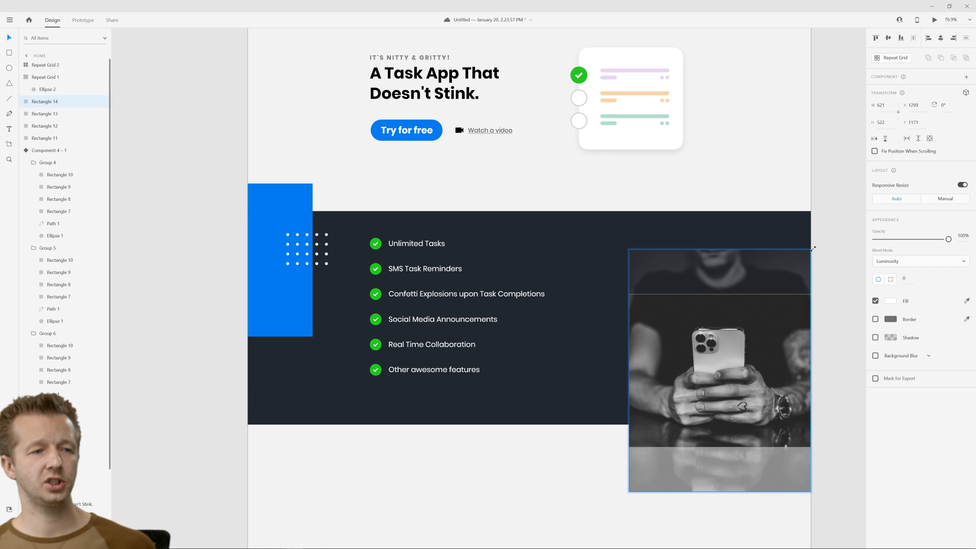
pyautogui.moveTo(809, 251); pyautogui.dragTo(827, 227)
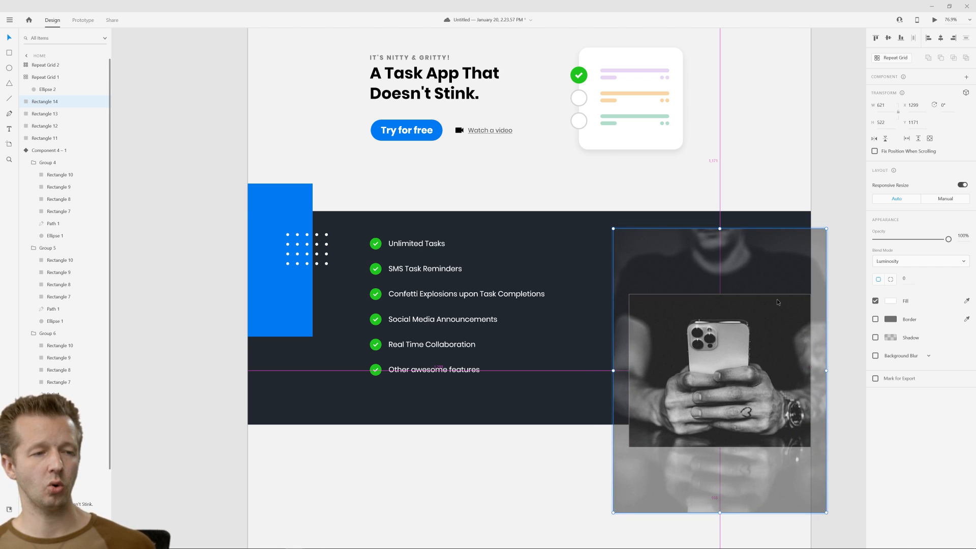
pyautogui.moveTo(736, 345); pyautogui.dragTo(733, 306)
pyautogui.click(842, 280)
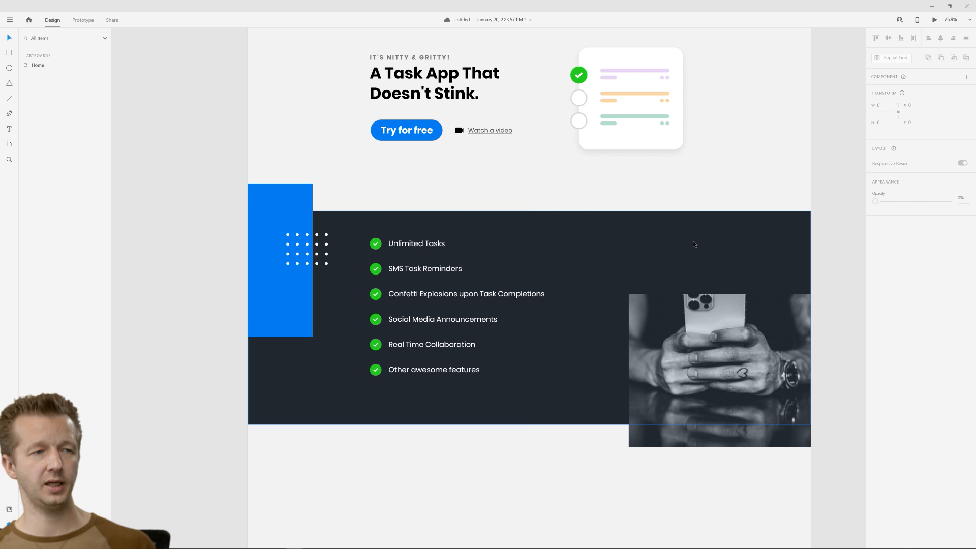
pyautogui.click(706, 235)
pyautogui.click(851, 257)
pyautogui.scroll(-3, 851, 257)
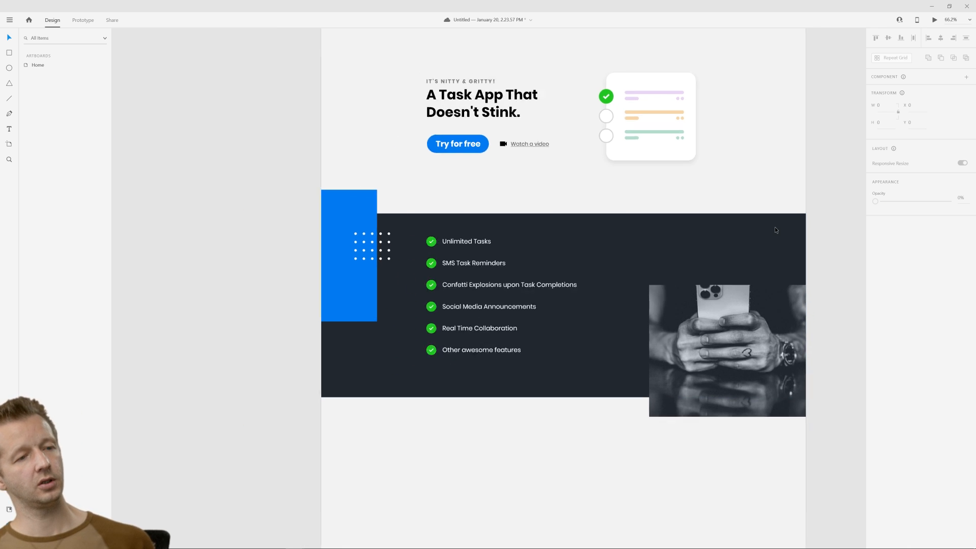
pyautogui.scroll(3, 827, 300)
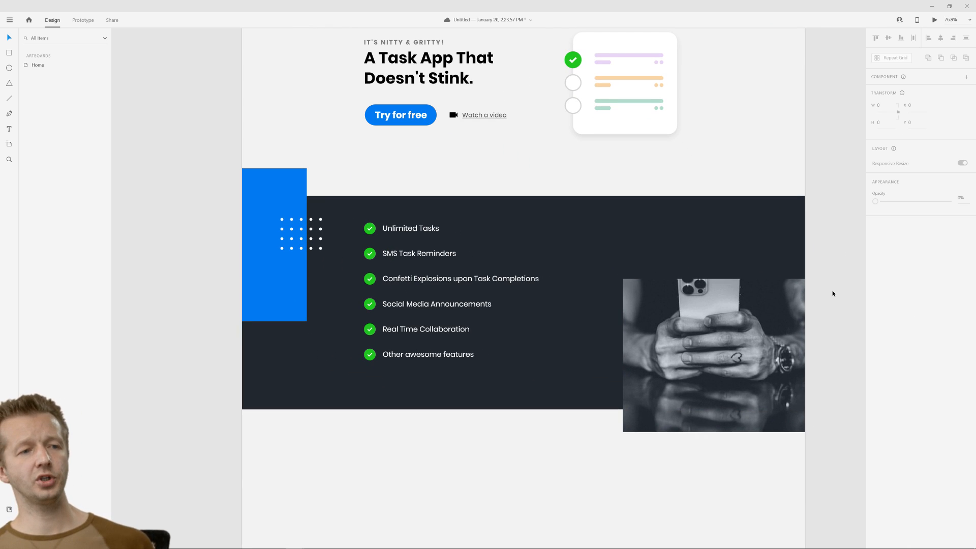
# Try the saved blue swatch as the backing rectangle's fill with the photo's blend mode set to Overlay.
pyautogui.click(732, 320)
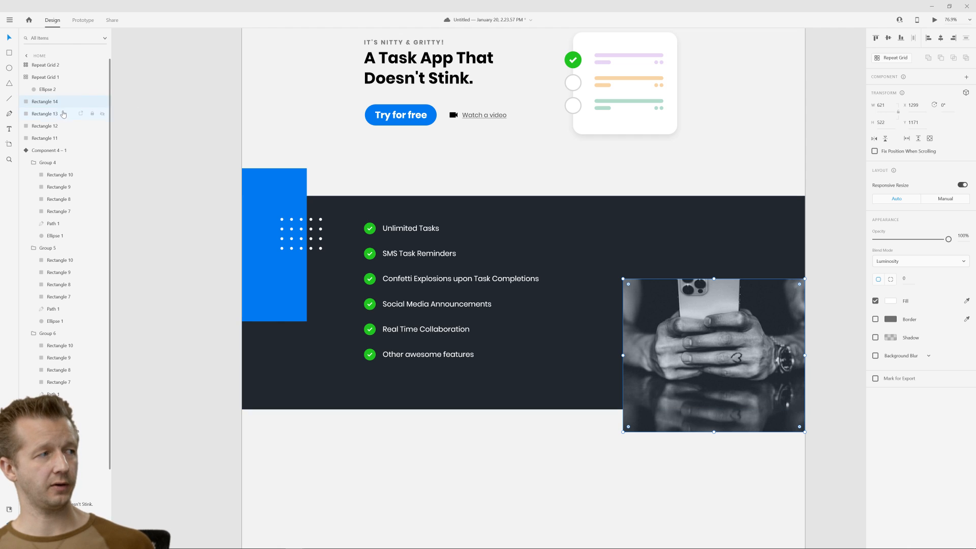
pyautogui.click(889, 301)
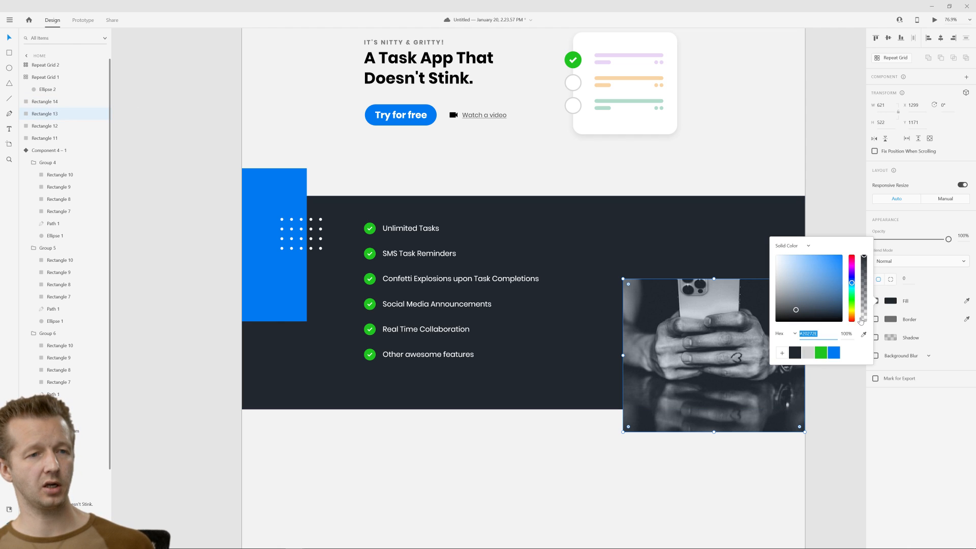
pyautogui.click(834, 352)
pyautogui.click(746, 380)
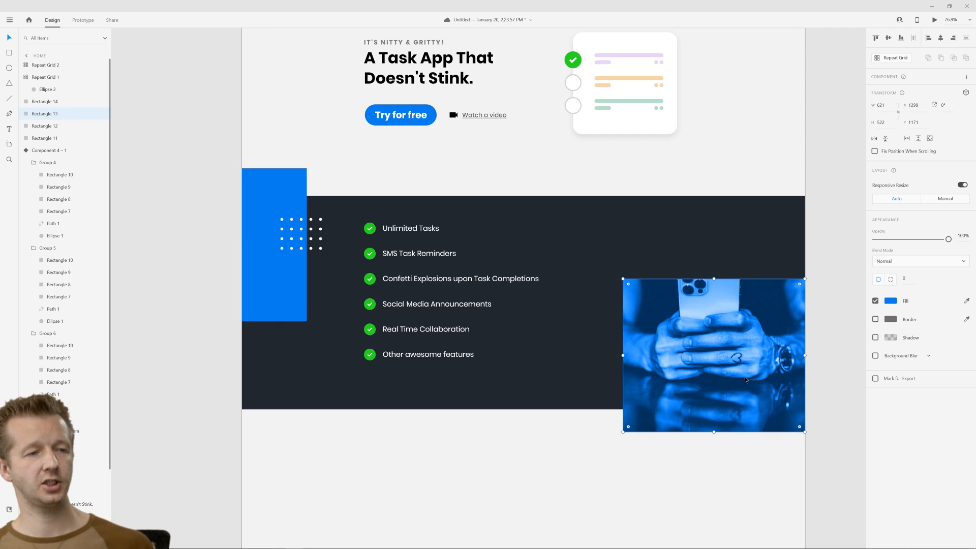
pyautogui.click(710, 324)
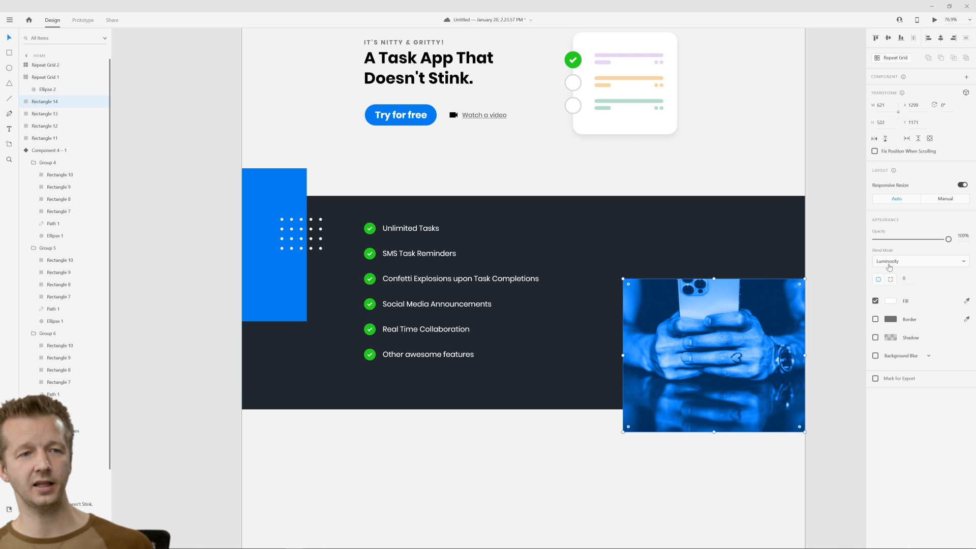
pyautogui.click(889, 264)
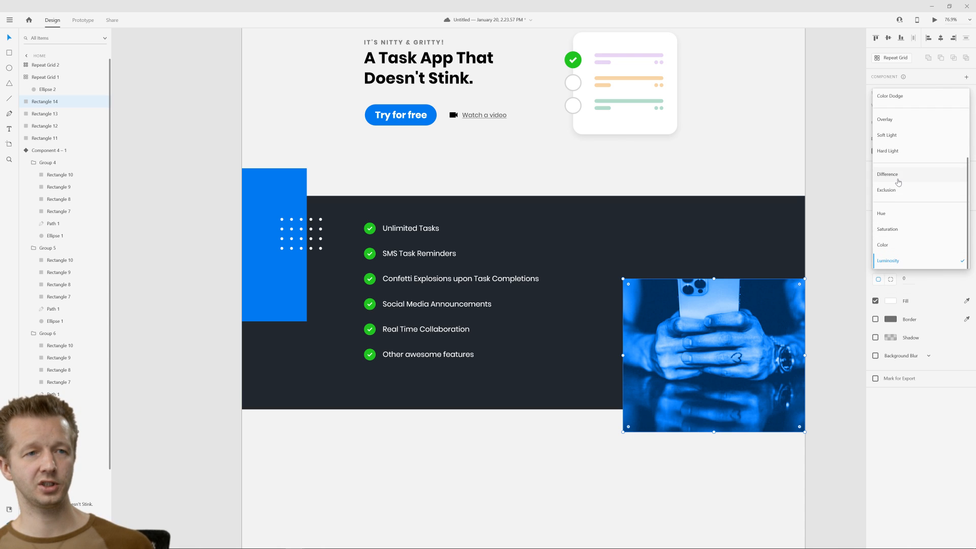
pyautogui.click(888, 124)
pyautogui.click(829, 349)
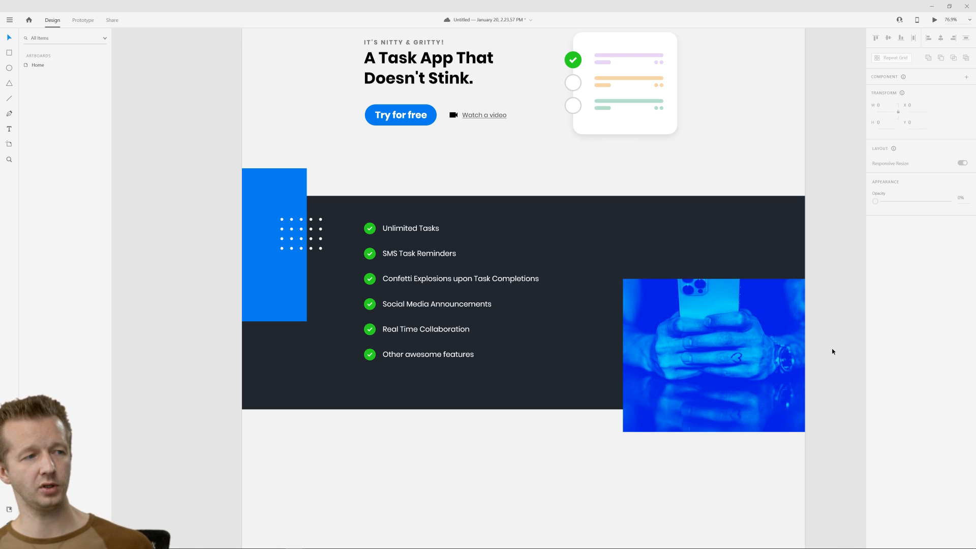
# Undo the photo's Overlay blend mode and the backing rectangle's blue fill.
pyautogui.hotkey('ctrl', 'z')
pyautogui.hotkey('ctrl', 'z')
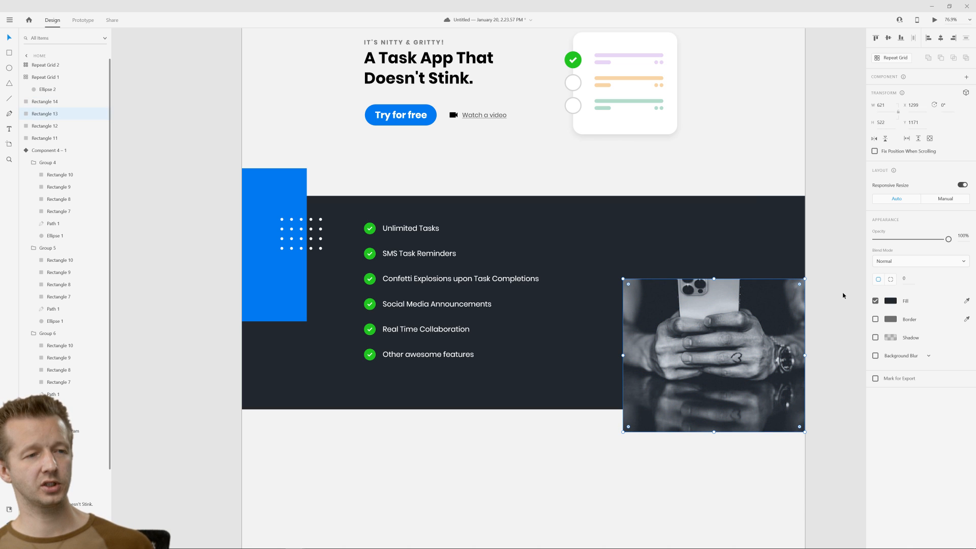
pyautogui.click(842, 295)
# Extend the Home artboard to a height of 3470 and lower its viewport boundary to the new bottom edge.
pyautogui.moveTo(705, 127); pyautogui.dragTo(709, 218)
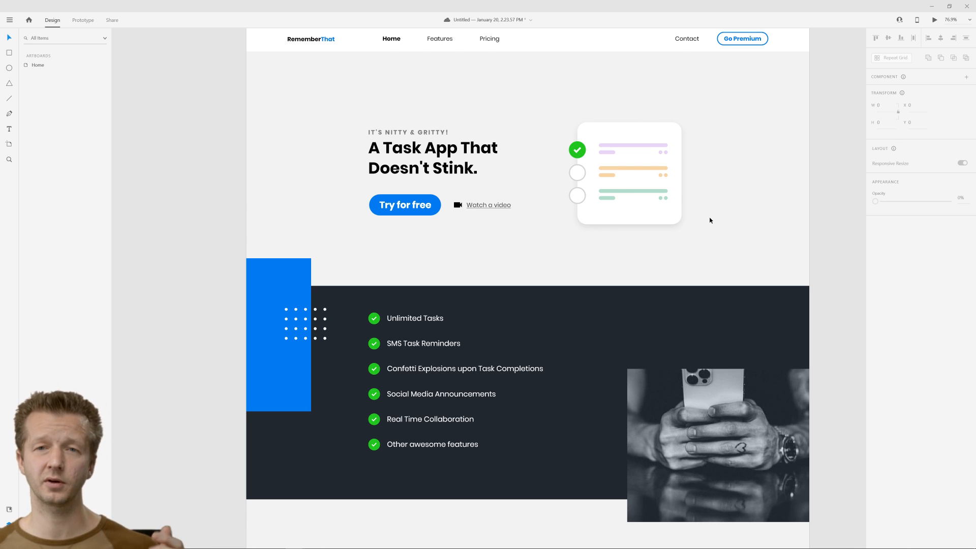
pyautogui.scroll(-5, 719, 263)
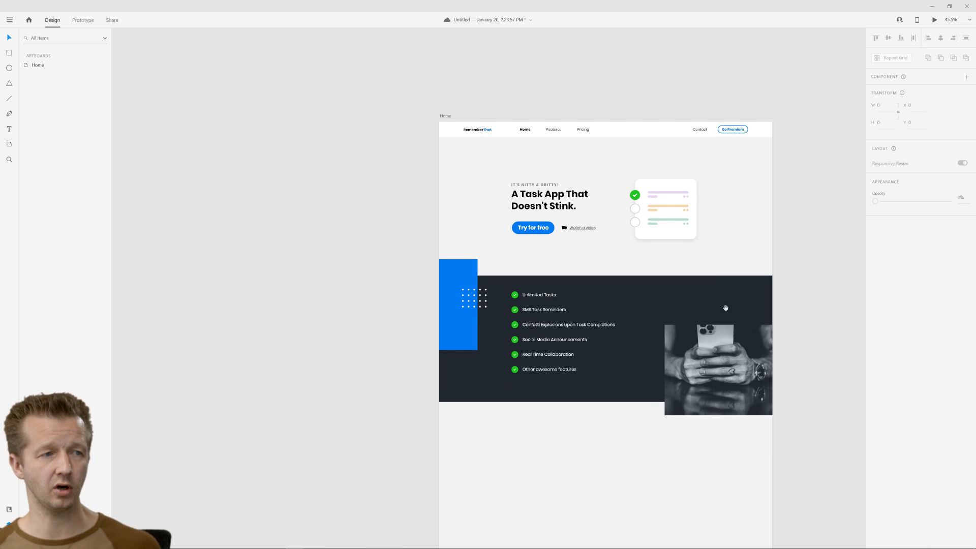
pyautogui.moveTo(625, 148); pyautogui.dragTo(635, 226)
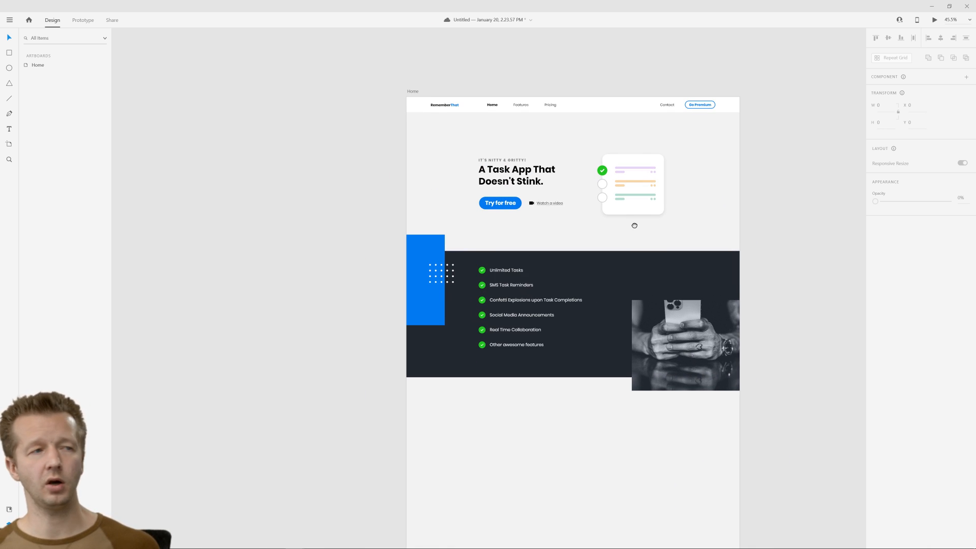
pyautogui.click(413, 92)
pyautogui.scroll(-4, 576, 386)
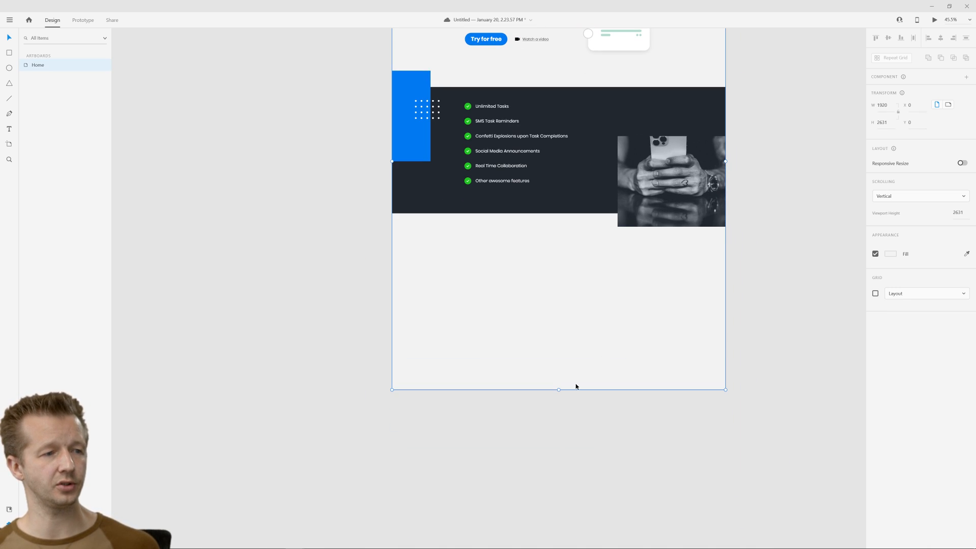
pyautogui.moveTo(558, 389); pyautogui.dragTo(558, 535)
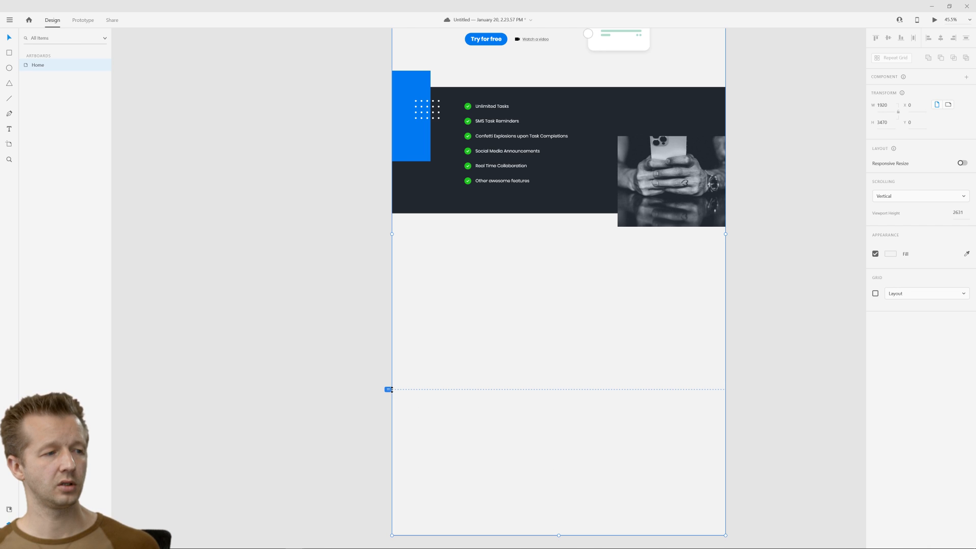
pyautogui.moveTo(392, 390); pyautogui.dragTo(391, 534)
pyautogui.click(593, 367)
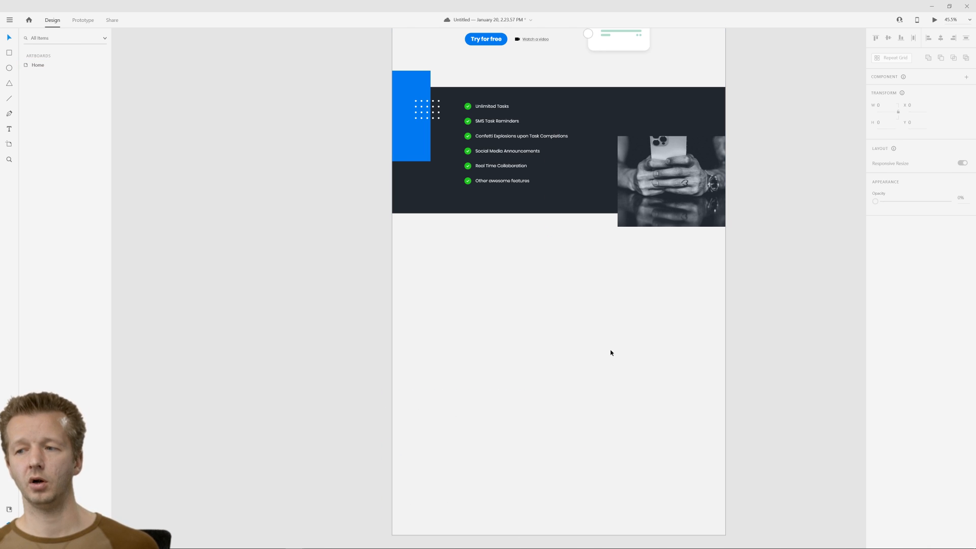
# Duplicate the dark section's background directly below it as a 1920 × 922 block at Y 1616 and fill it with the saved blue swatch.
pyautogui.click(567, 198)
pyautogui.moveTo(559, 212); pyautogui.dragTo(563, 375)
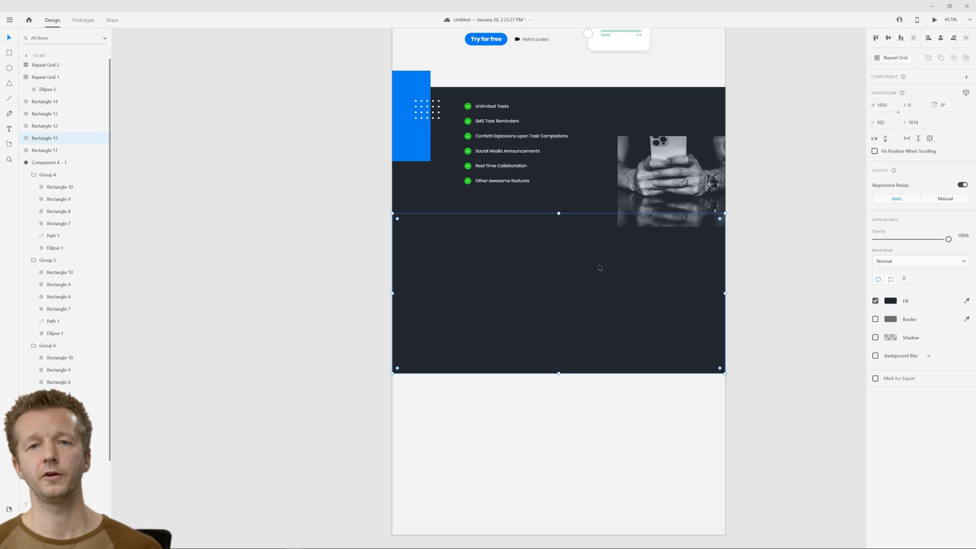
pyautogui.click(891, 302)
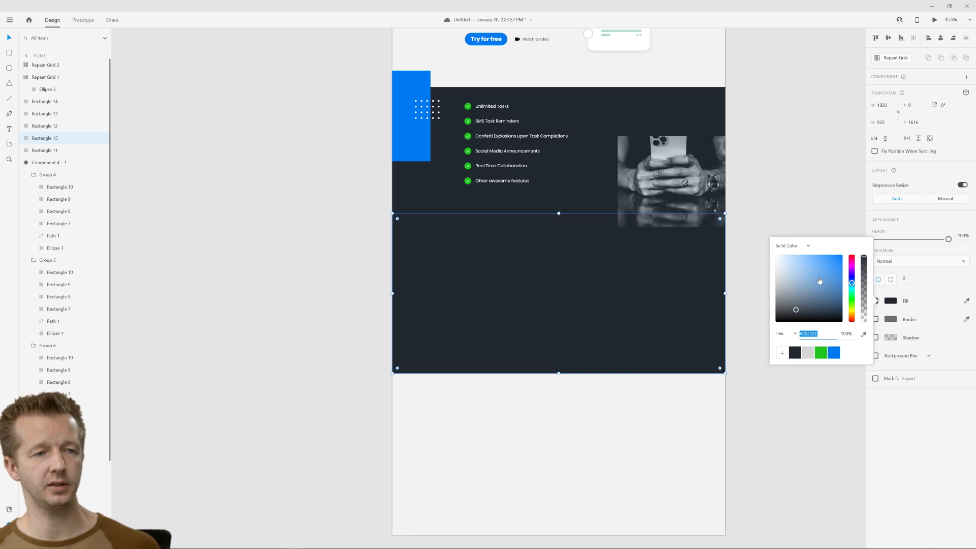
pyautogui.click(833, 353)
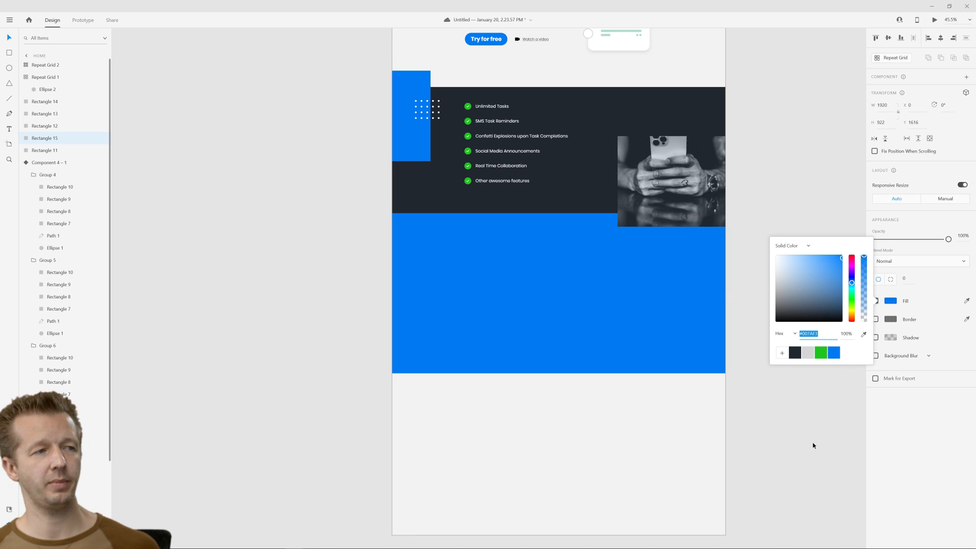
pyautogui.click(799, 453)
pyautogui.scroll(3, 775, 251)
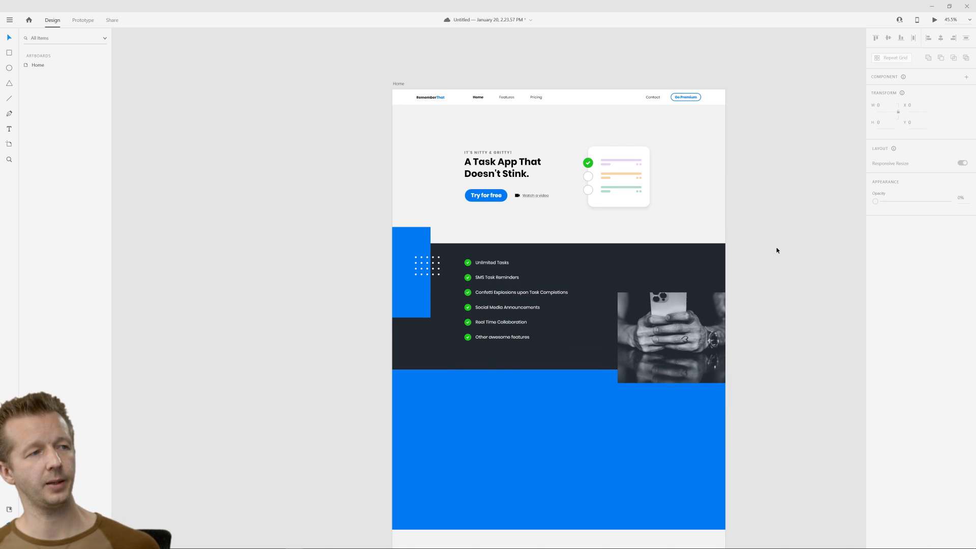
# Show the 12-column layout grid on the Home artboard.
pyautogui.scroll(-2, 788, 259)
pyautogui.scroll(3, 551, 351)
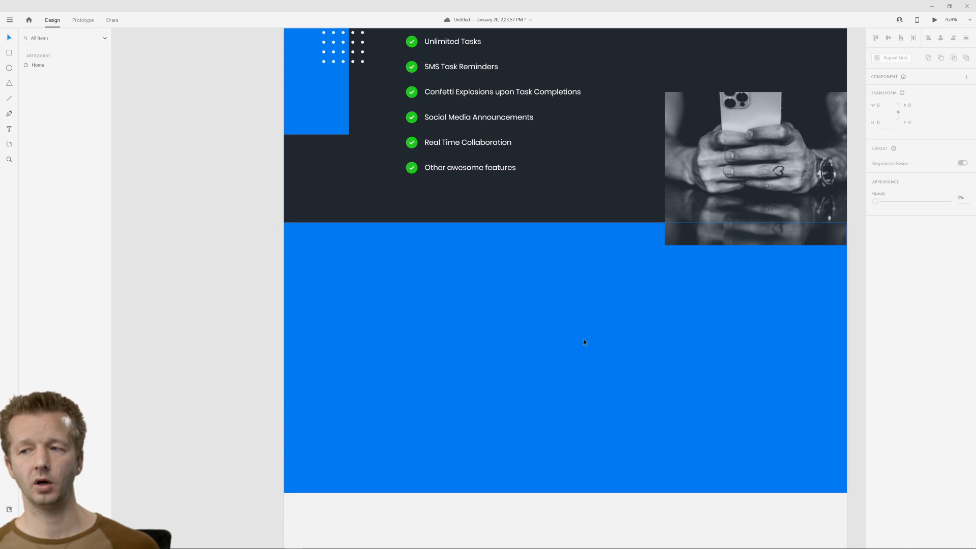
pyautogui.scroll(-3, 584, 341)
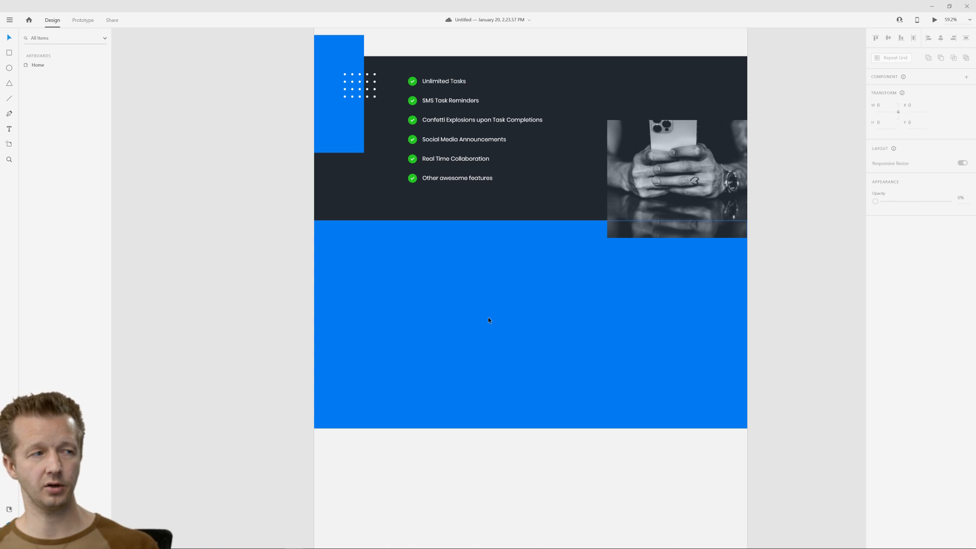
pyautogui.moveTo(221, 76); pyautogui.dragTo(241, 157)
pyautogui.scroll(-2, 241, 157)
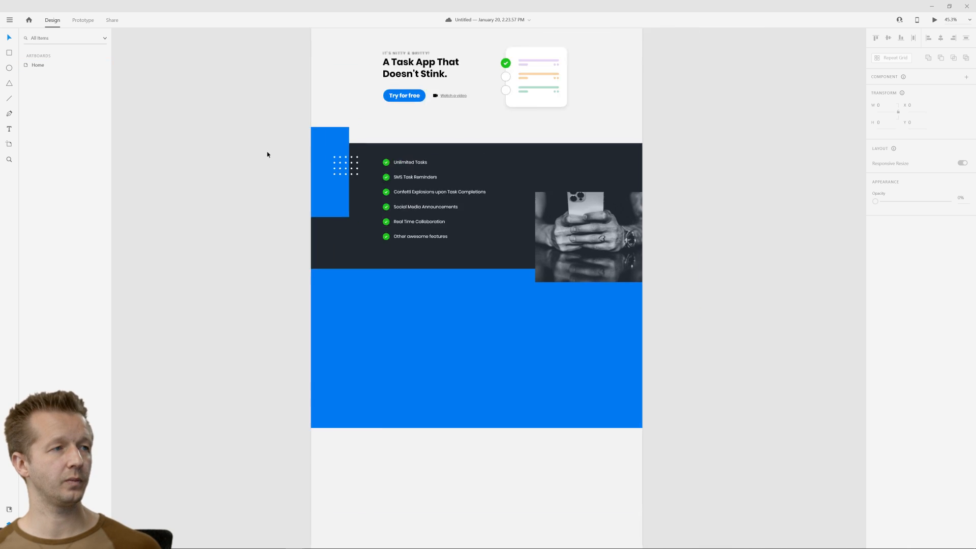
pyautogui.moveTo(304, 92); pyautogui.dragTo(318, 124)
pyautogui.click(314, 55)
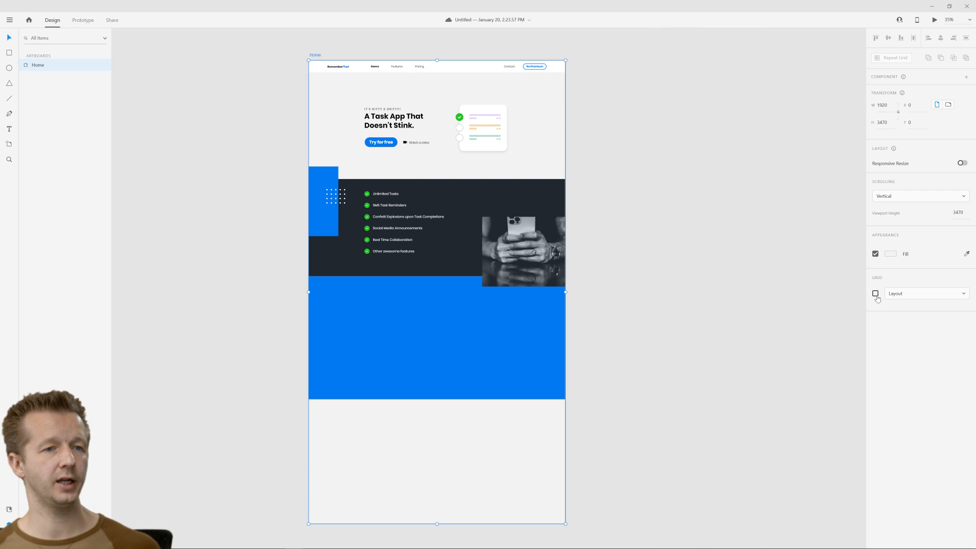
pyautogui.click(875, 293)
# Draw a borderless white rectangle of about 398 × 427 across the first three grid columns of the blue section, at X 140, Y 1857.
pyautogui.scroll(5, 356, 305)
pyautogui.moveTo(450, 313); pyautogui.dragTo(521, 244)
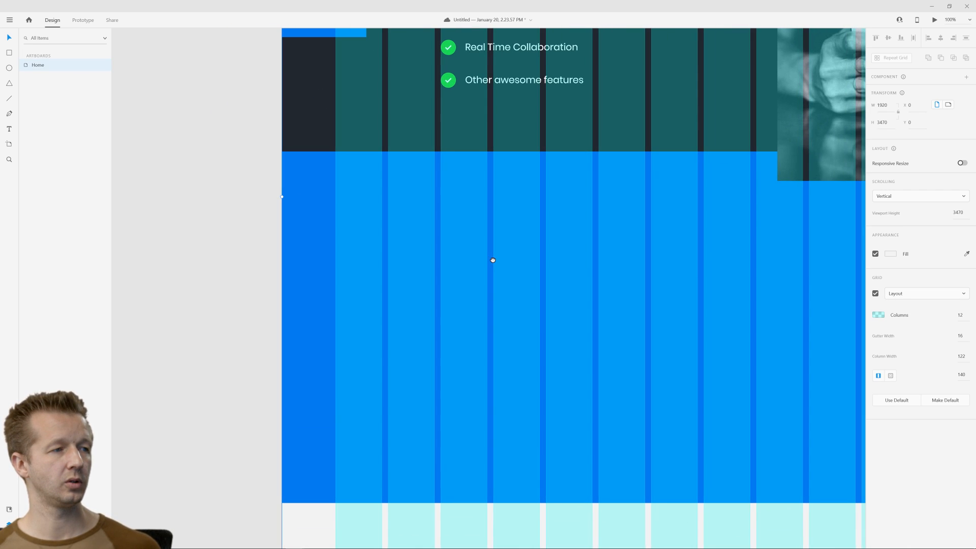
pyautogui.click(10, 53)
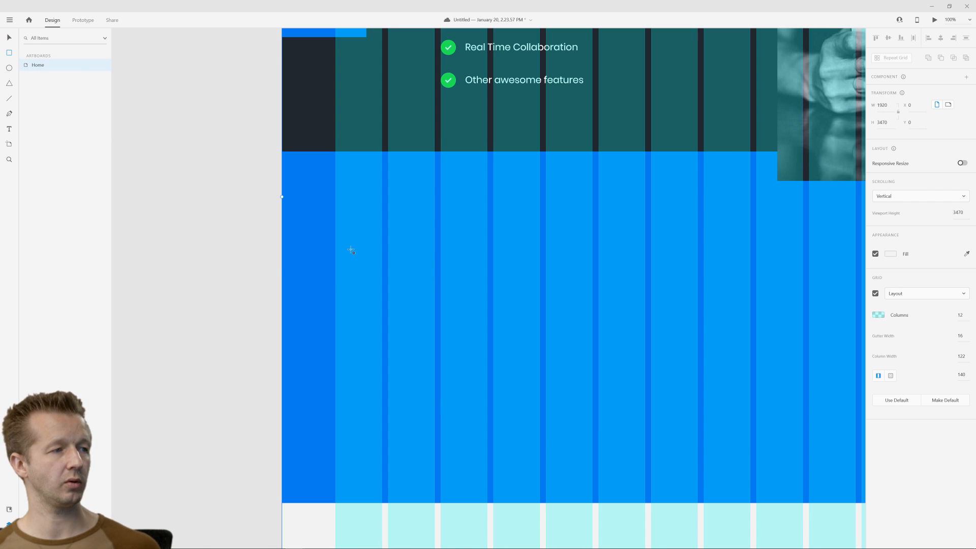
pyautogui.moveTo(336, 243)
pyautogui.mouseDown()
pyautogui.moveTo(470, 355)
pyautogui.moveTo(444, 401)
pyautogui.moveTo(487, 407)
pyautogui.mouseUp()
pyautogui.moveTo(485, 406); pyautogui.dragTo(487, 406)
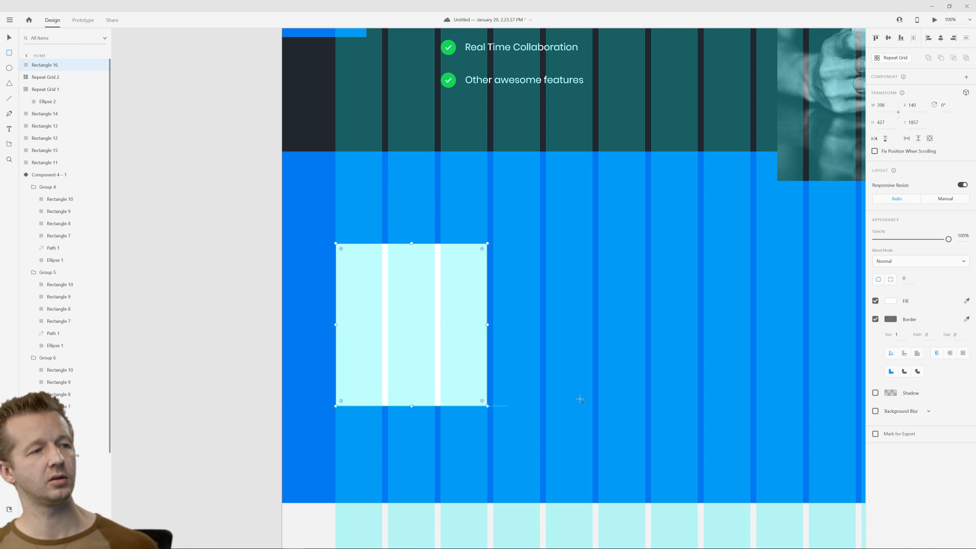
pyautogui.scroll(-3, 629, 381)
pyautogui.moveTo(705, 376)
pyautogui.mouseDown()
pyautogui.moveTo(649, 377)
pyautogui.moveTo(667, 373)
pyautogui.mouseUp()
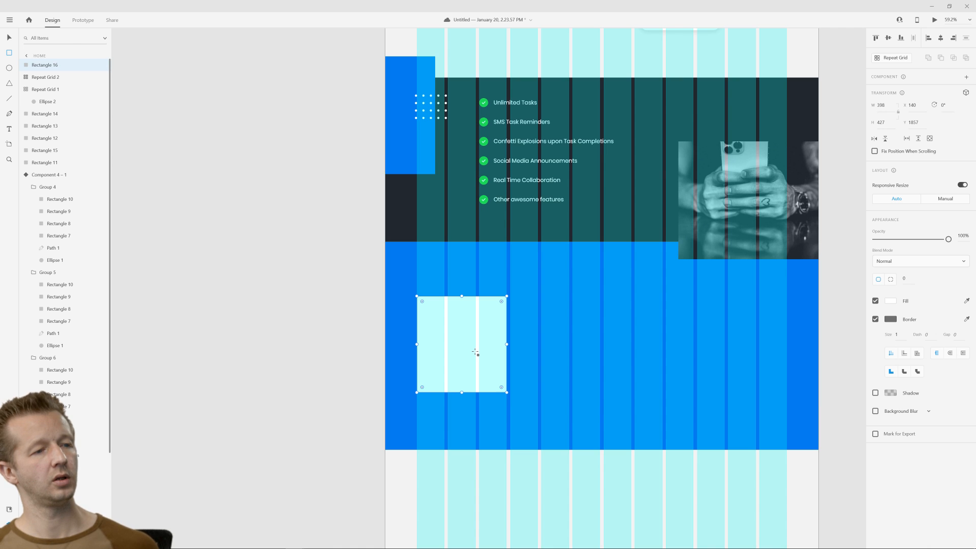
pyautogui.scroll(4, 475, 353)
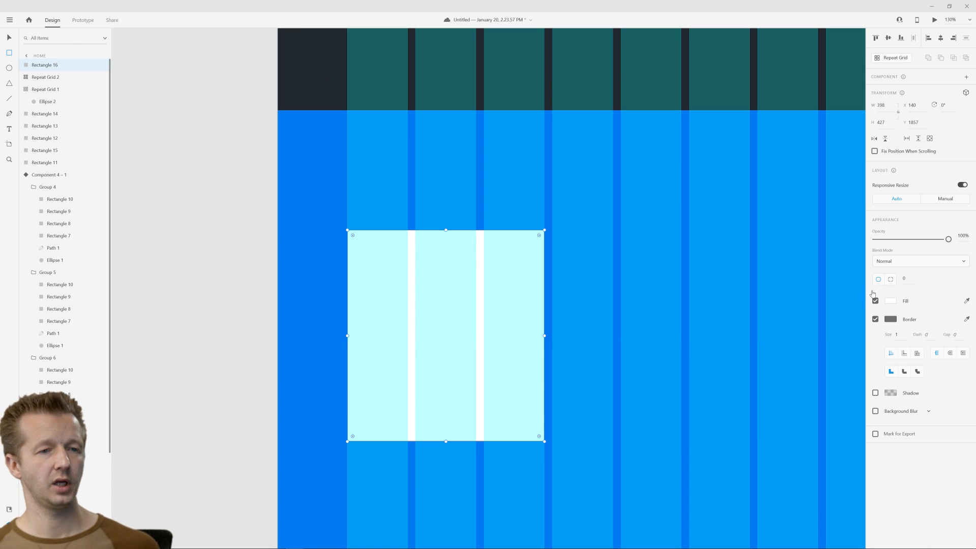
pyautogui.click(874, 319)
pyautogui.scroll(-5, 404, 189)
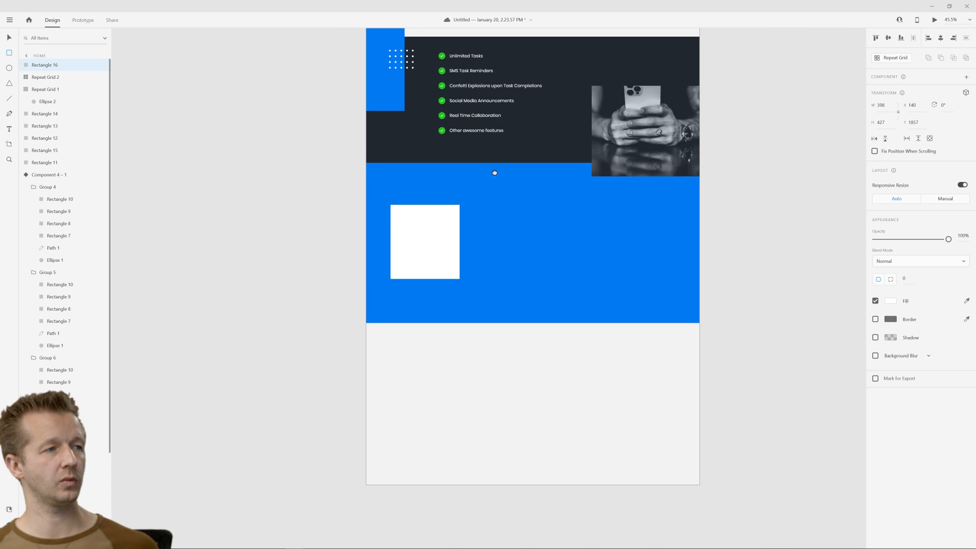
# Hide the Home artboard's layout grid.
pyautogui.moveTo(494, 173); pyautogui.dragTo(454, 248)
pyautogui.moveTo(427, 145); pyautogui.dragTo(449, 257)
pyautogui.click(353, 64)
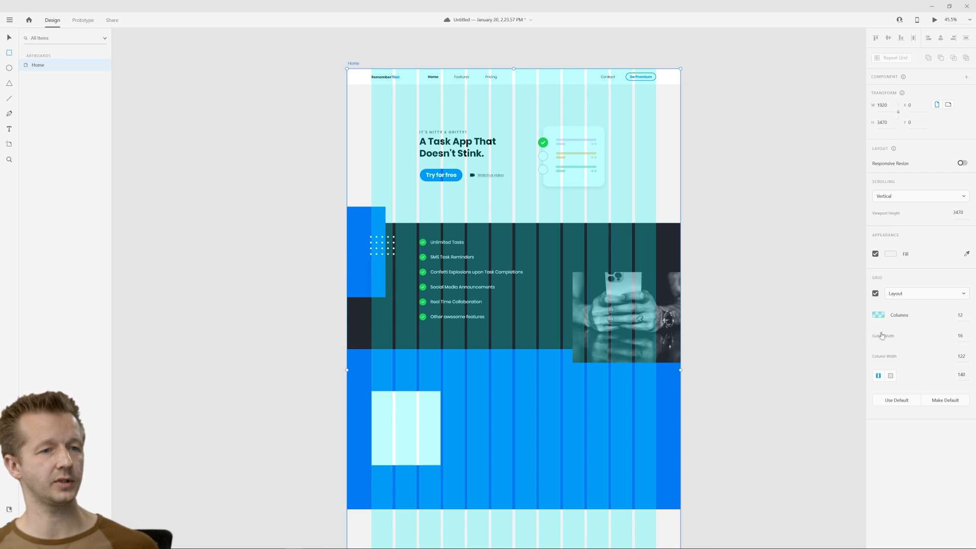
pyautogui.click(875, 294)
pyautogui.scroll(3, 410, 471)
pyautogui.moveTo(453, 409); pyautogui.dragTo(475, 390)
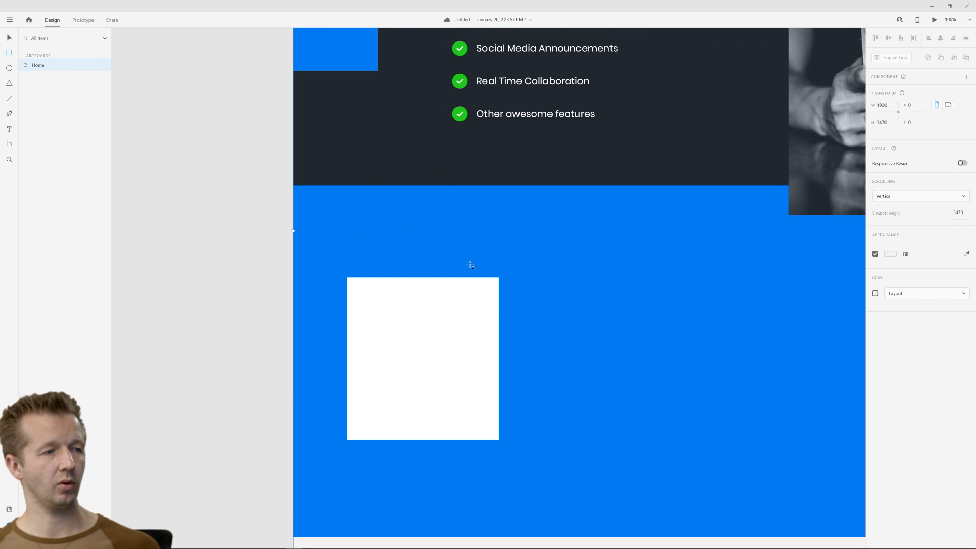
# Round the white card's corners to a radius of about 23.
pyautogui.press('v')
pyautogui.click(482, 295)
pyautogui.moveTo(496, 282); pyautogui.dragTo(490, 285)
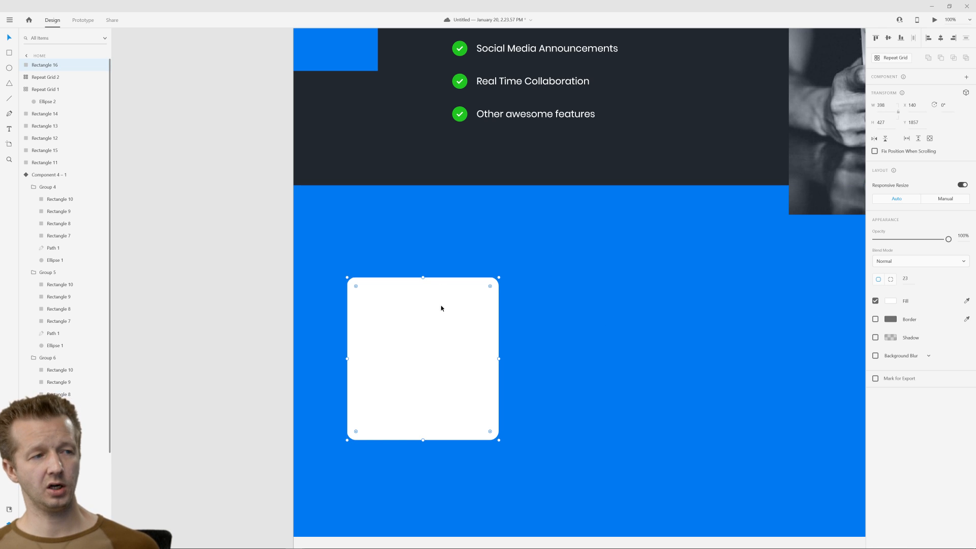
# Fill the card with the section's sampled blue and darken it to a slightly deeper shade.
pyautogui.click(965, 301)
pyautogui.click(725, 266)
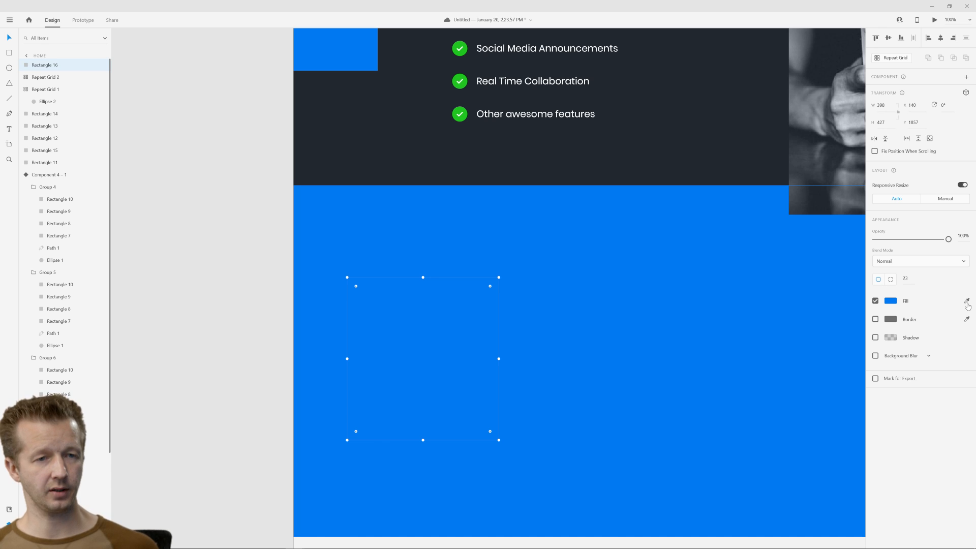
pyautogui.click(890, 302)
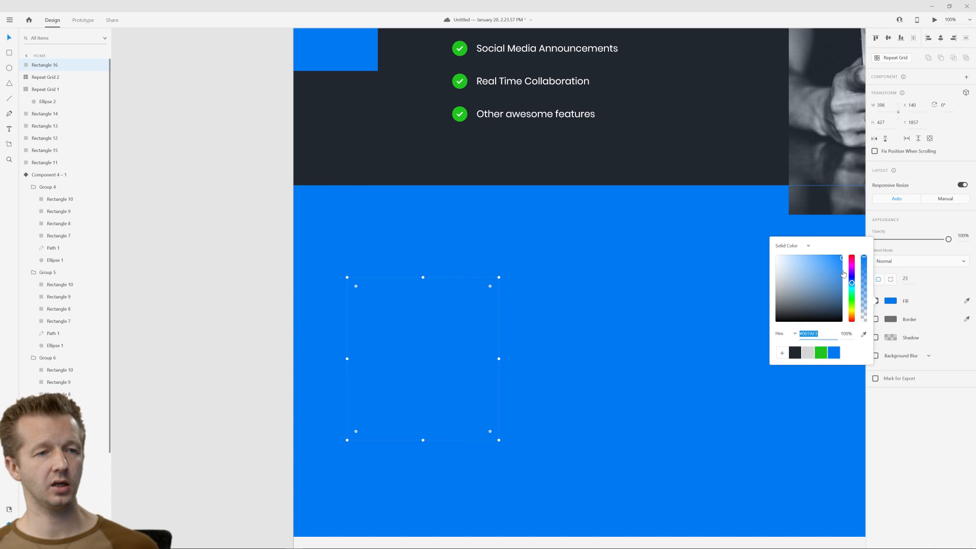
pyautogui.click(840, 268)
pyautogui.moveTo(841, 269); pyautogui.dragTo(848, 268)
pyautogui.click(183, 294)
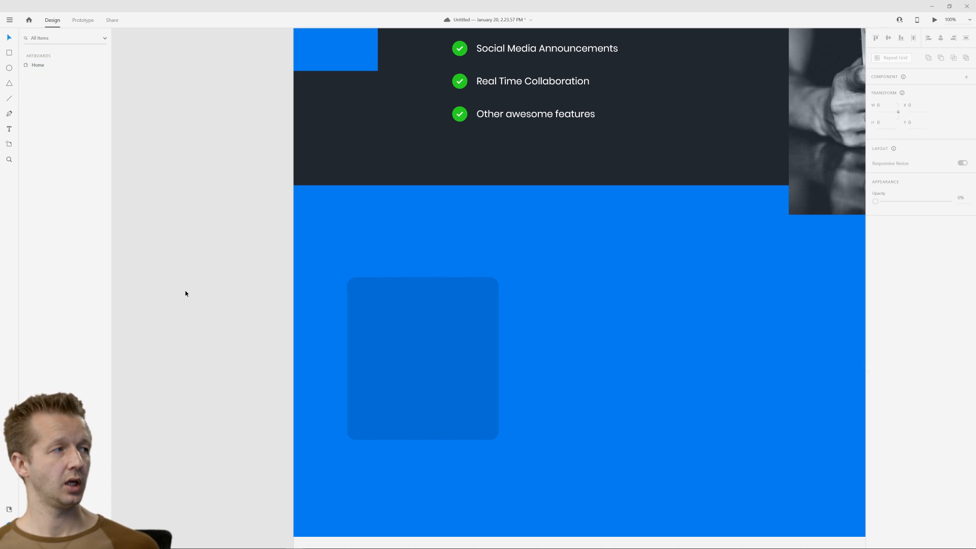
# Draw a borderless white circle of about 84 × 84 centred on the midpoint of the card's upper edge.
pyautogui.click(9, 68)
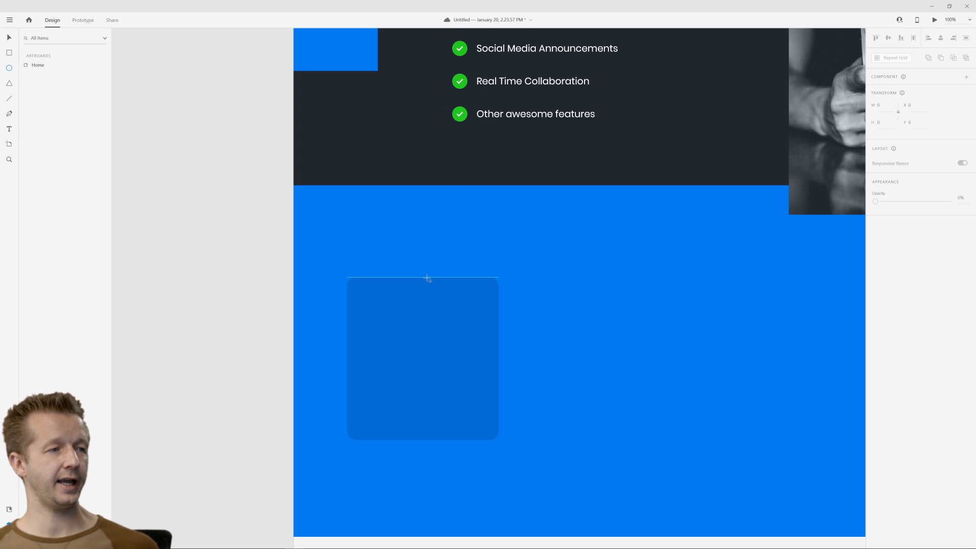
pyautogui.moveTo(423, 277)
pyautogui.mouseDown()
pyautogui.moveTo(446, 295)
pyautogui.moveTo(428, 283)
pyautogui.moveTo(436, 289)
pyautogui.mouseUp()
pyautogui.hotkey('ctrl', 'z')
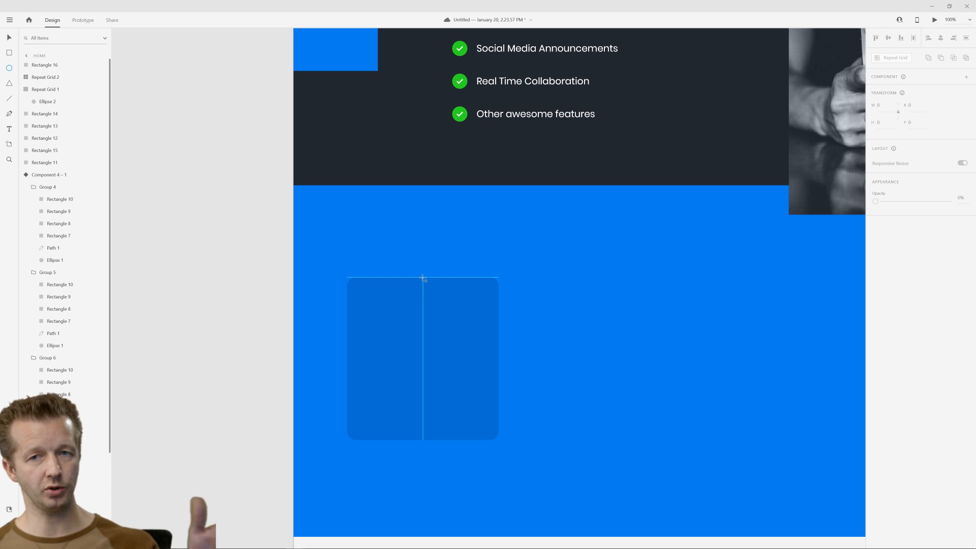
pyautogui.moveTo(423, 277); pyautogui.dragTo(441, 294)
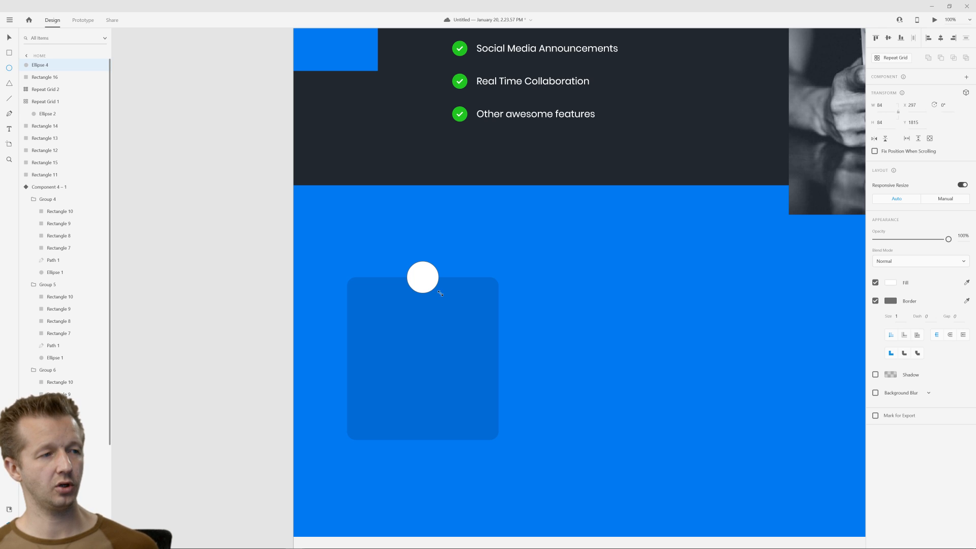
pyautogui.click(875, 301)
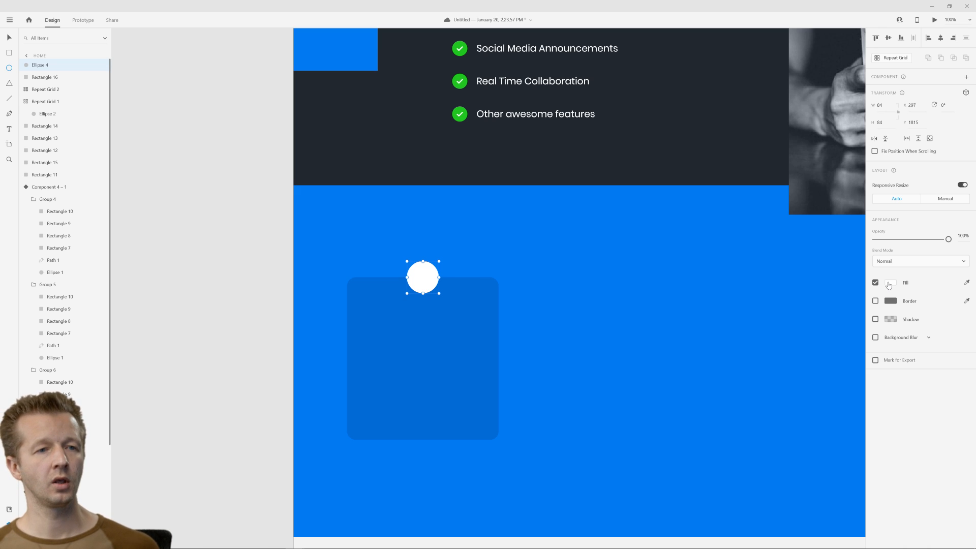
# Fill the circle with the photo of the smiling woman looking down, using the PhotoSplash plugin with the keyword "person".
pyautogui.click(10, 20)
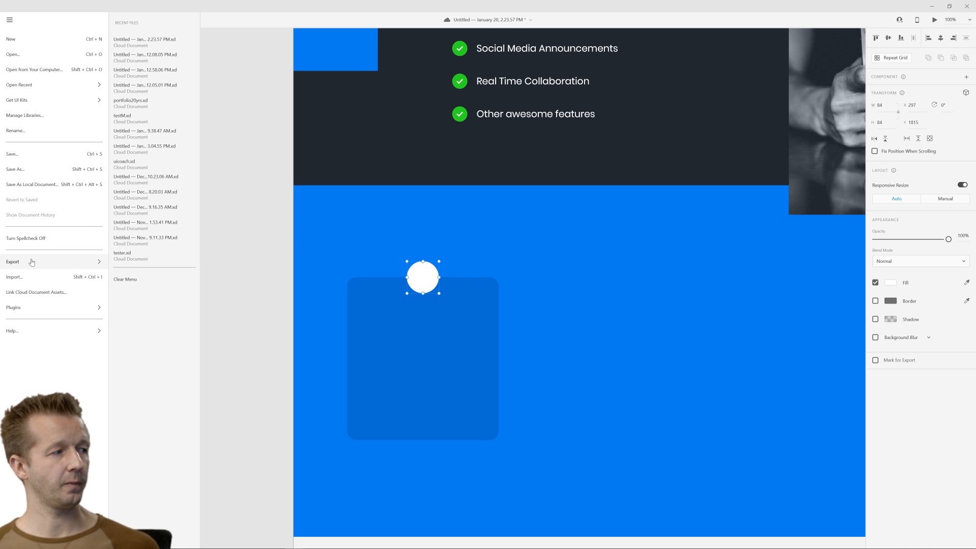
pyautogui.moveTo(29, 307)
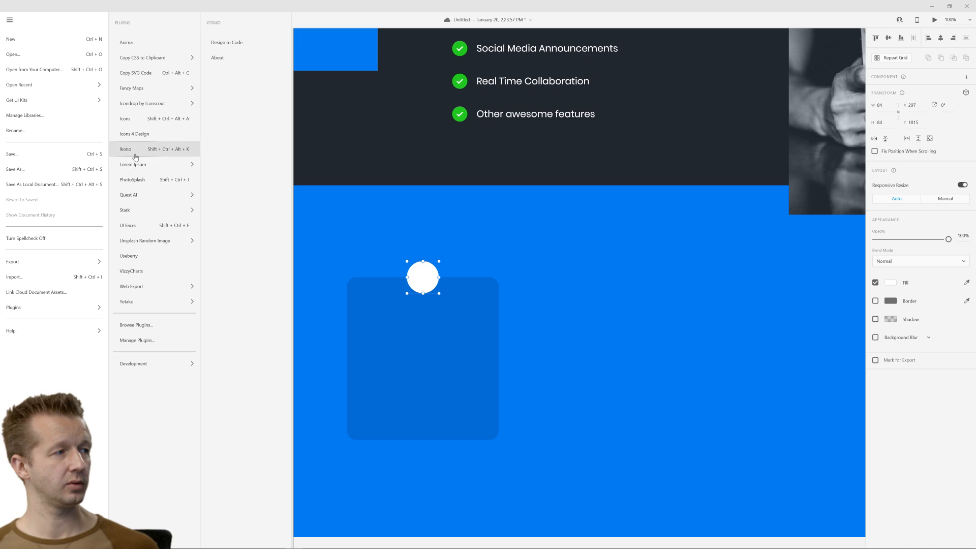
pyautogui.click(133, 180)
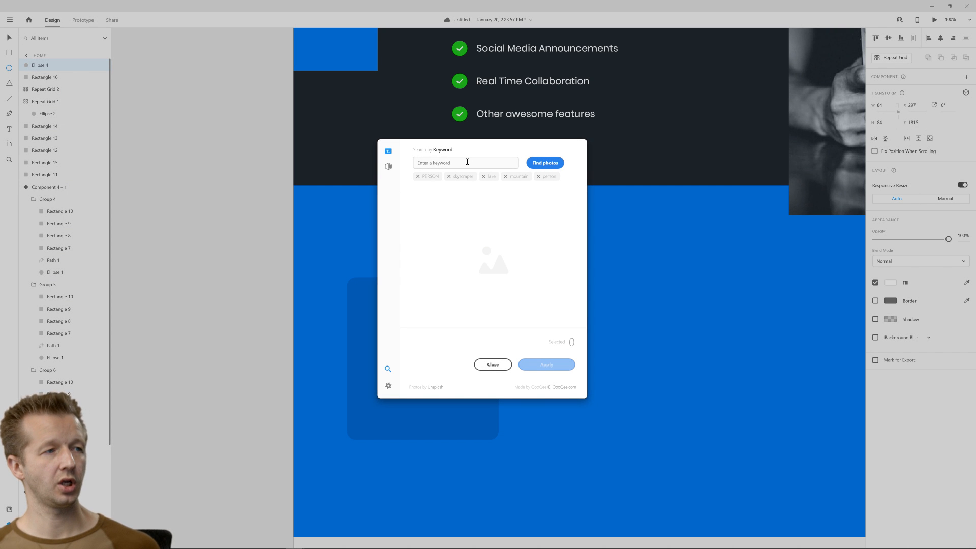
pyautogui.click(467, 162)
pyautogui.write('perso')
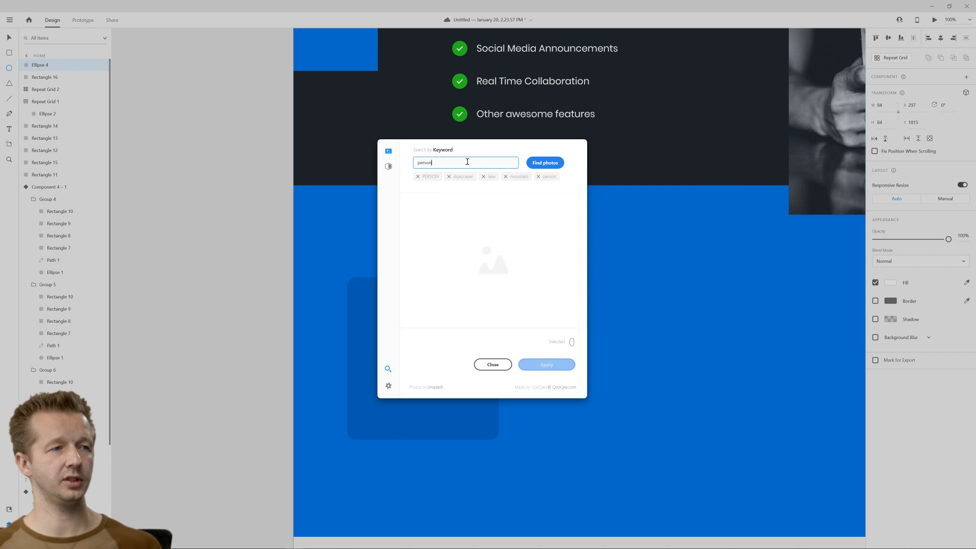
pyautogui.write('n')
pyautogui.click(545, 163)
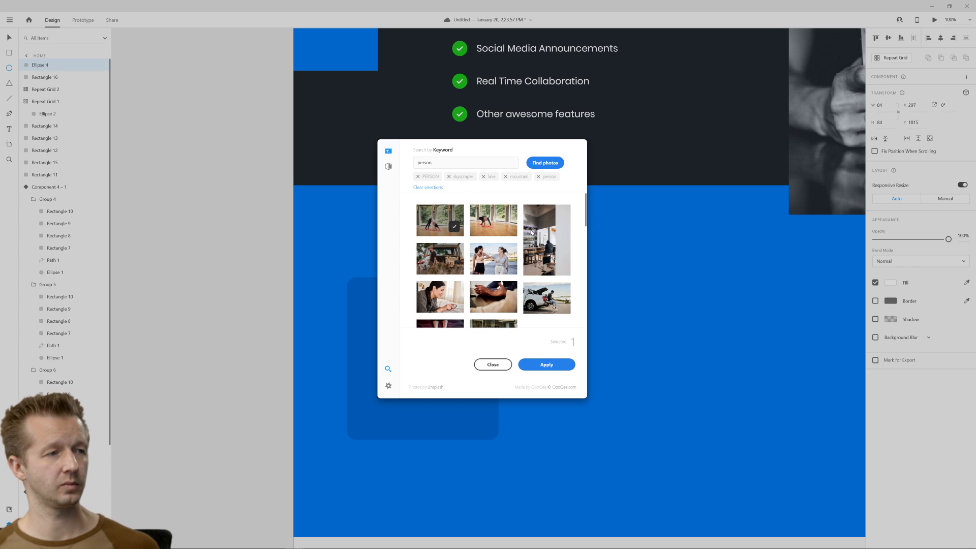
pyautogui.click(443, 303)
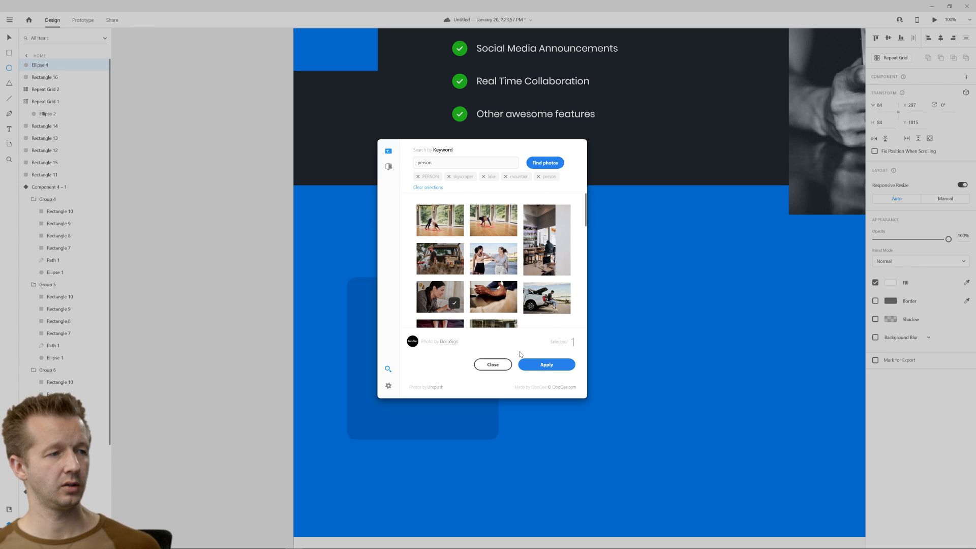
pyautogui.click(546, 364)
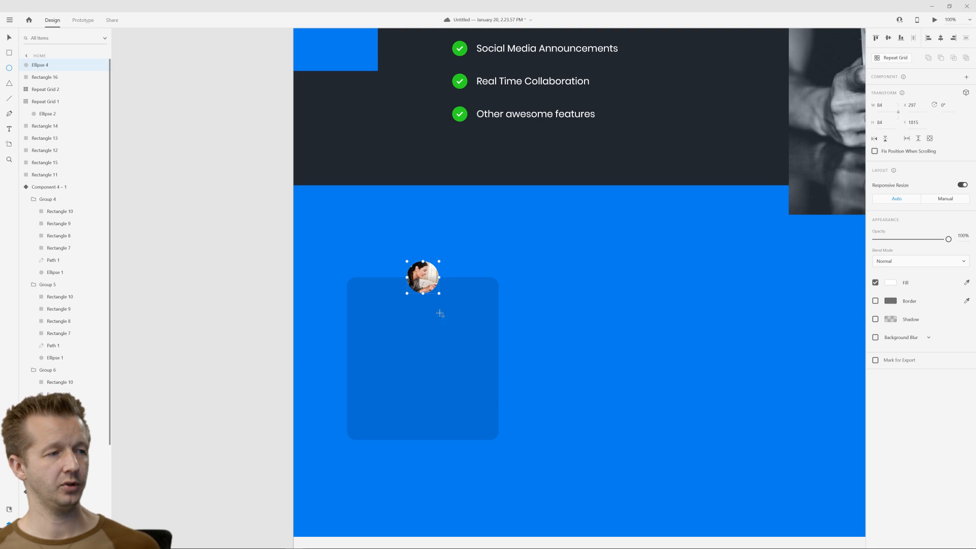
# Enlarge the photo inside the circle so the woman's face fills more of it.
pyautogui.doubleClick(421, 278)
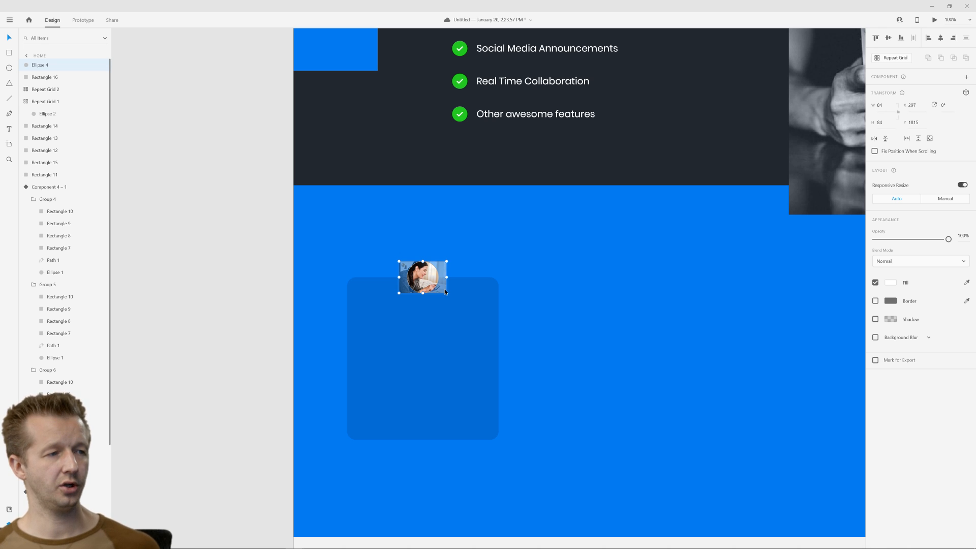
pyautogui.moveTo(445, 293); pyautogui.dragTo(459, 301)
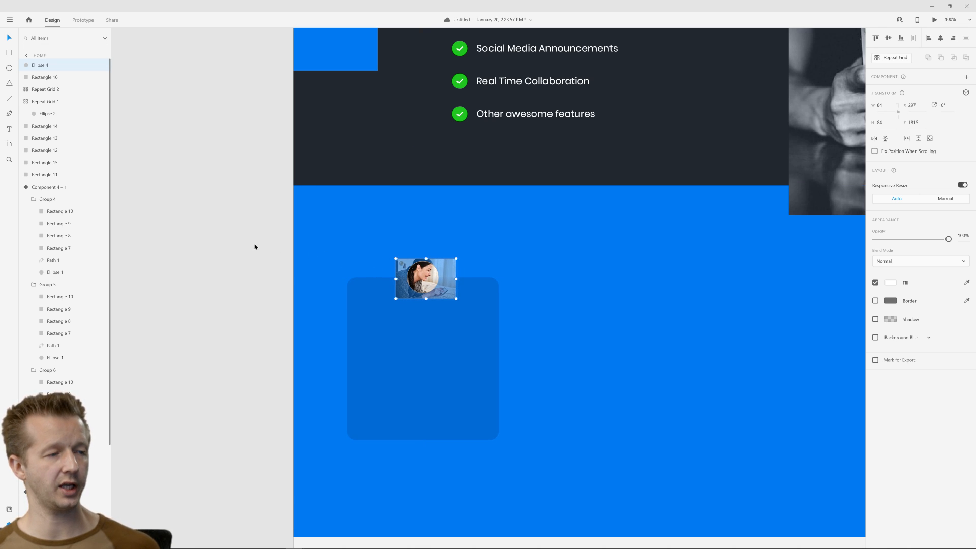
pyautogui.click(255, 246)
# Add a white border of size 5 to the circular photo.
pyautogui.click(436, 281)
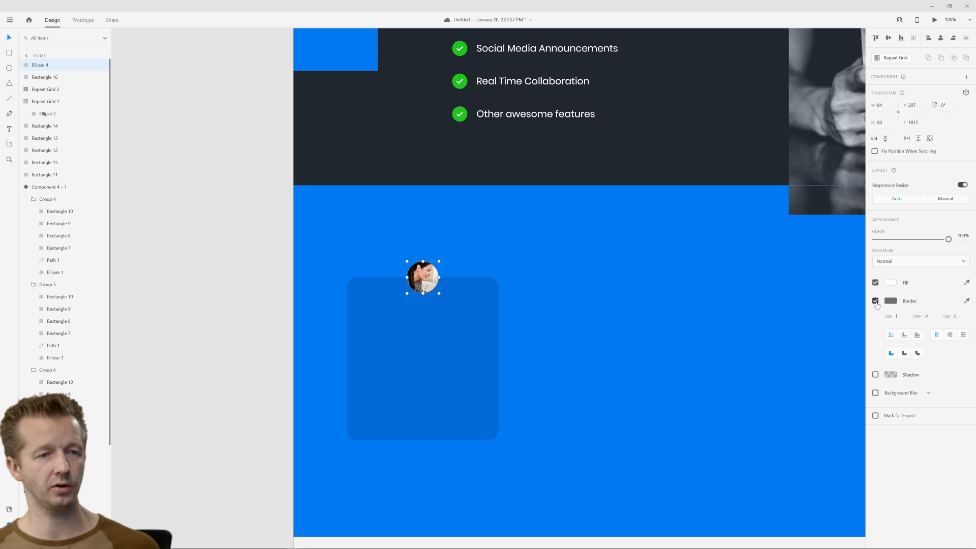
pyautogui.click(897, 316)
pyautogui.write('5')
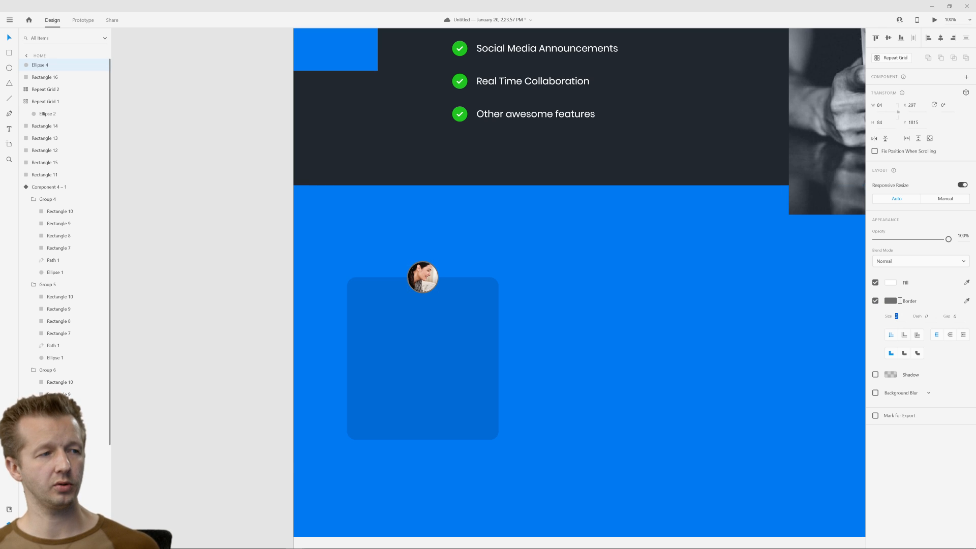
pyautogui.press('Return')
pyautogui.click(893, 301)
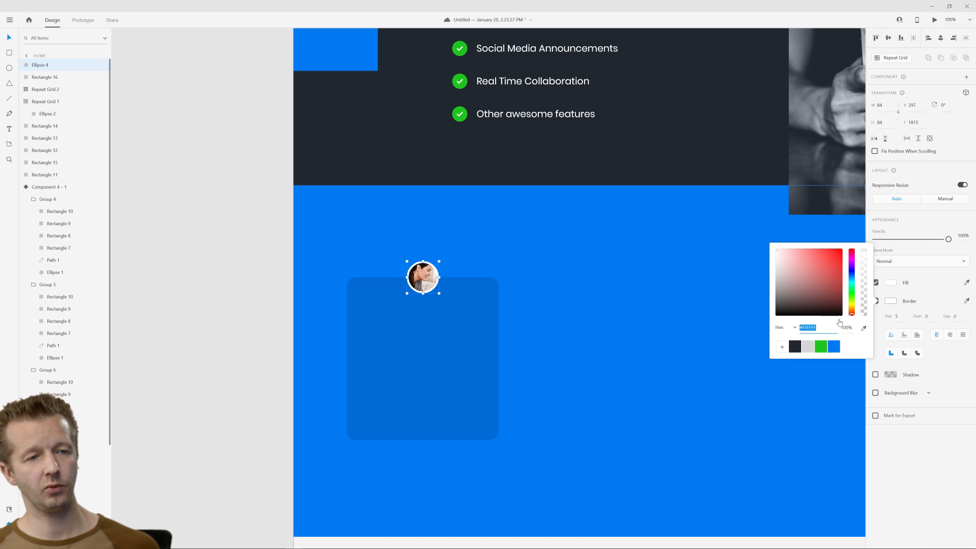
pyautogui.click(922, 451)
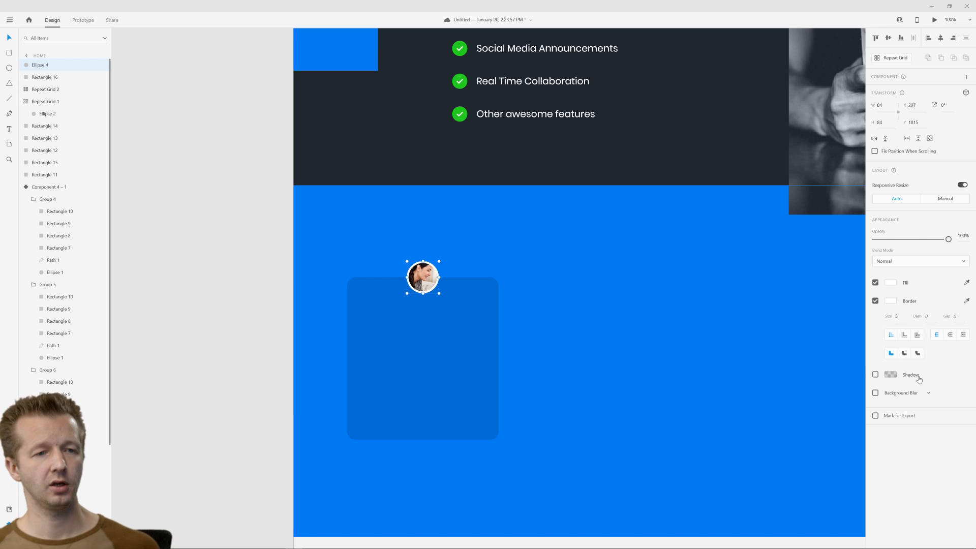
# Place the circular photo's border outside its edge, sample the section's blue for its colour and set its size to 8.
pyautogui.click(903, 335)
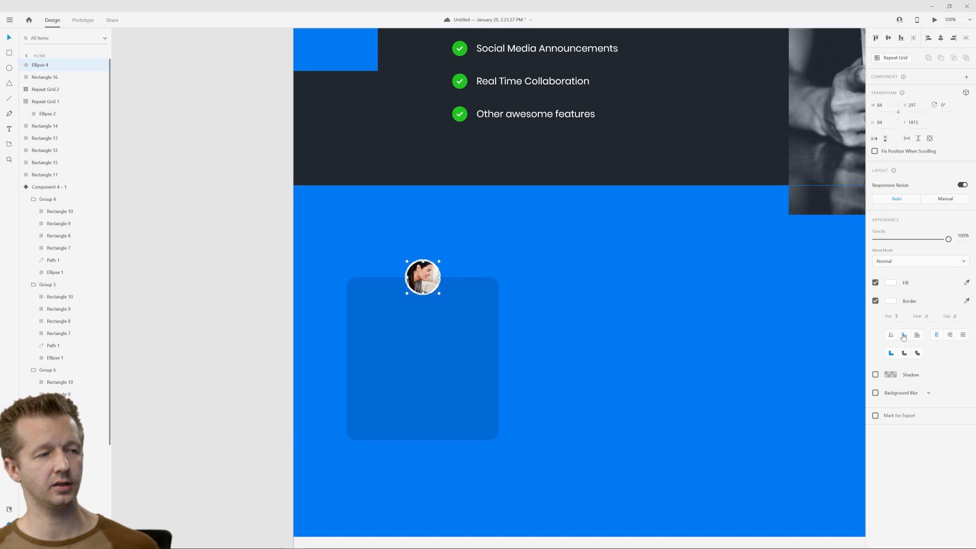
pyautogui.click(967, 301)
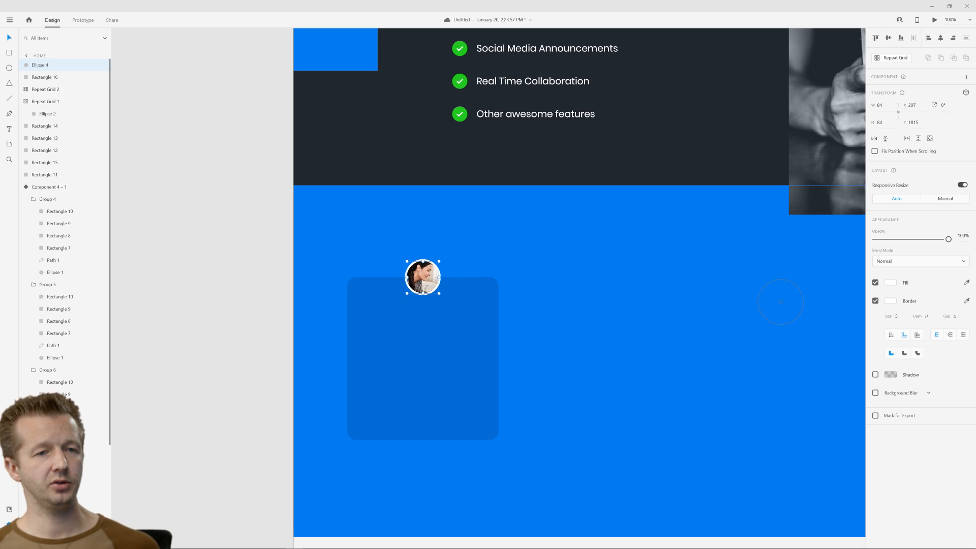
pyautogui.click(583, 357)
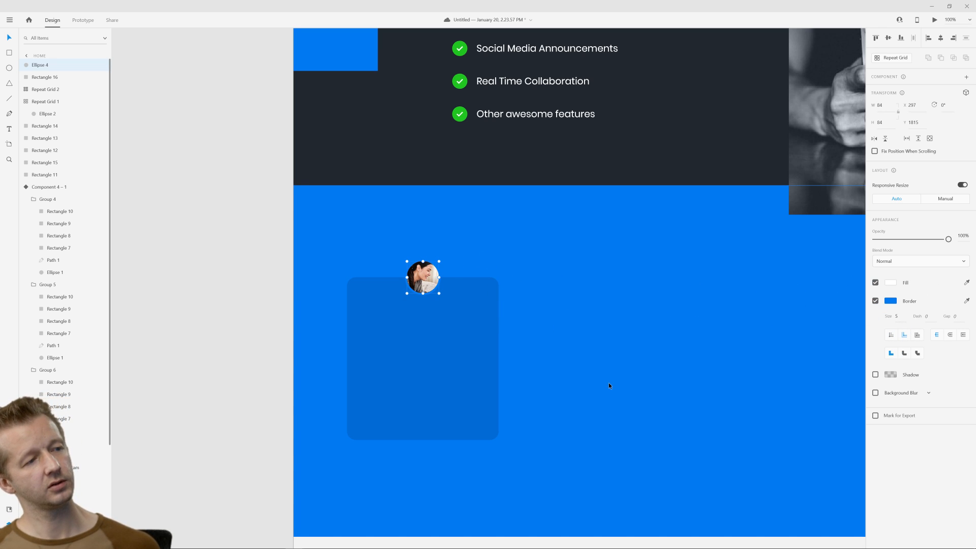
pyautogui.click(896, 315)
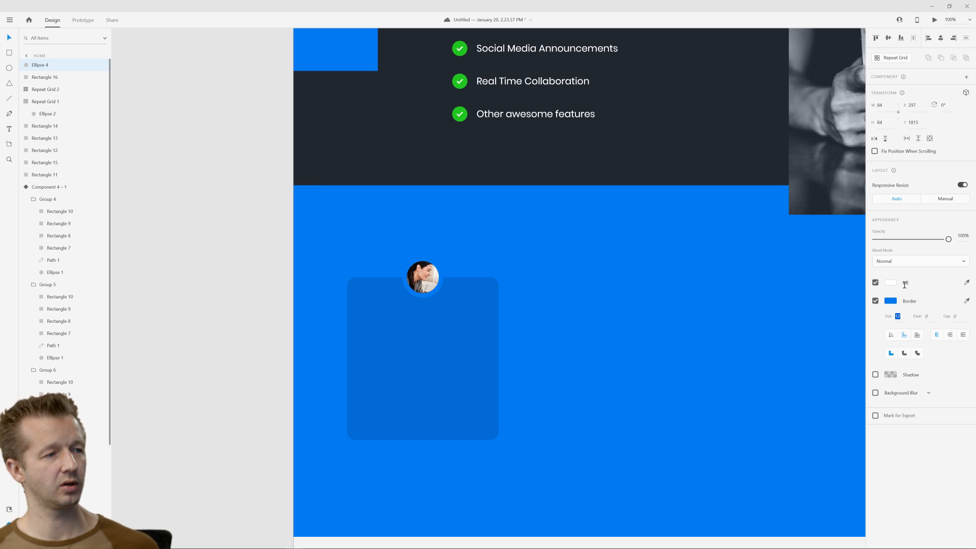
pyautogui.press('Down')
pyautogui.press('Down')
pyautogui.press('Down')
pyautogui.press('Down')
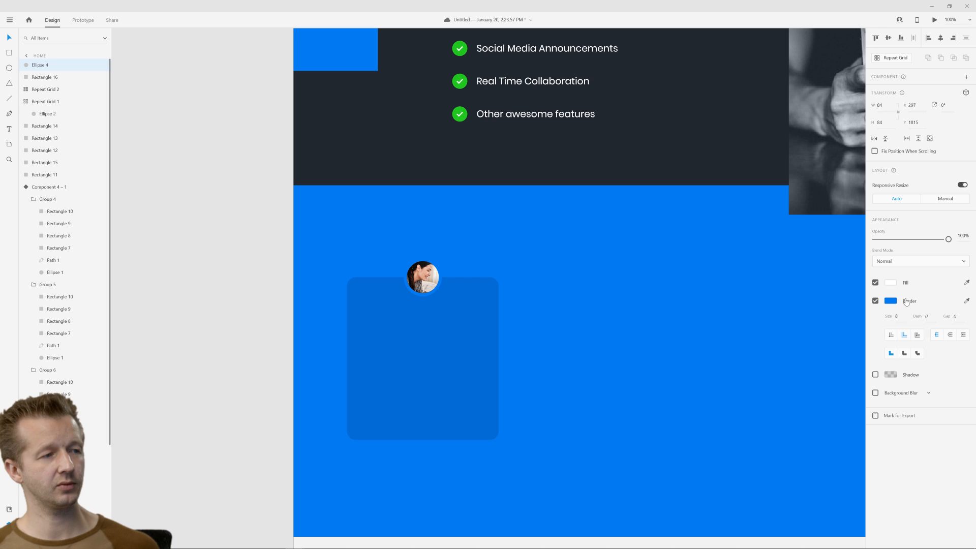
pyautogui.press('Return')
pyautogui.click(165, 192)
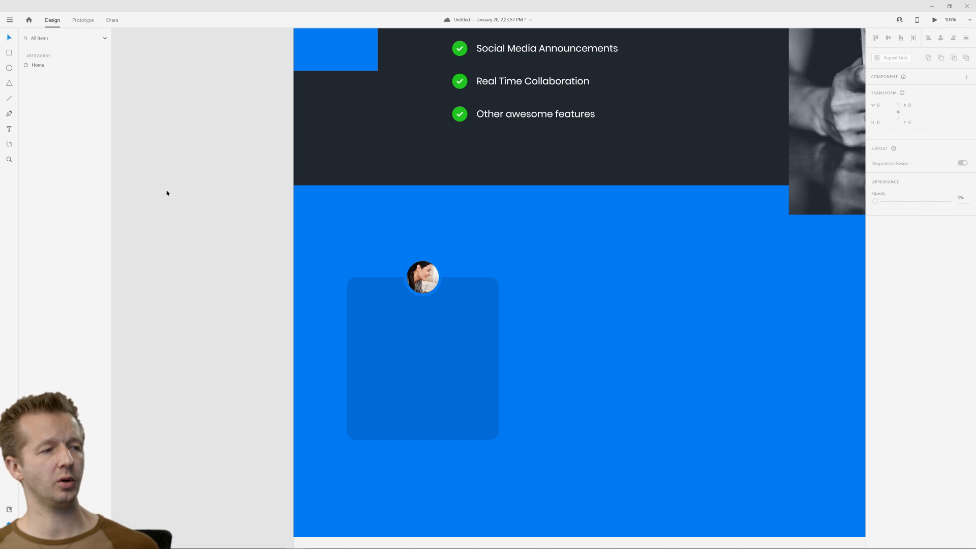
# Recolour the circular photo's border by sampling the darker blue of the card beneath it.
pyautogui.scroll(-2, 580, 324)
pyautogui.scroll(3, 448, 301)
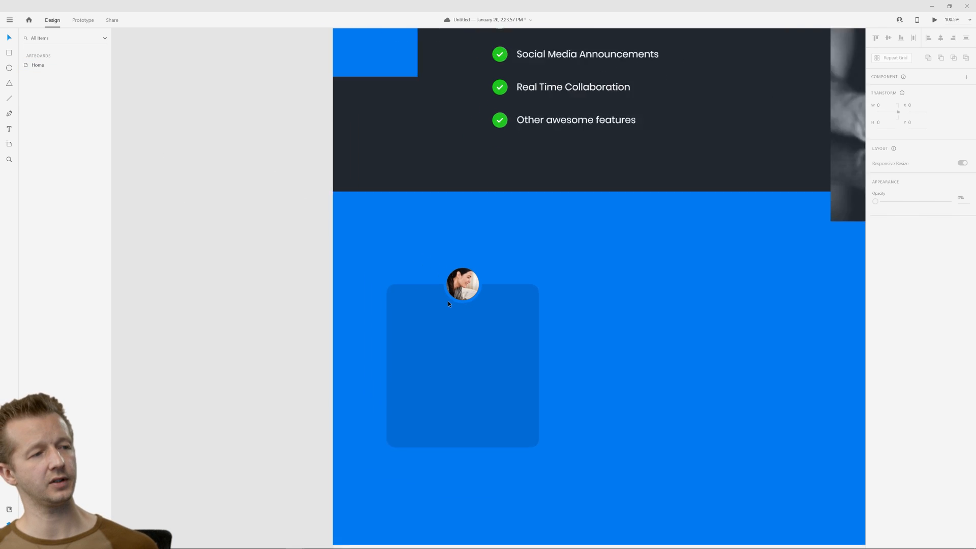
pyautogui.click(472, 278)
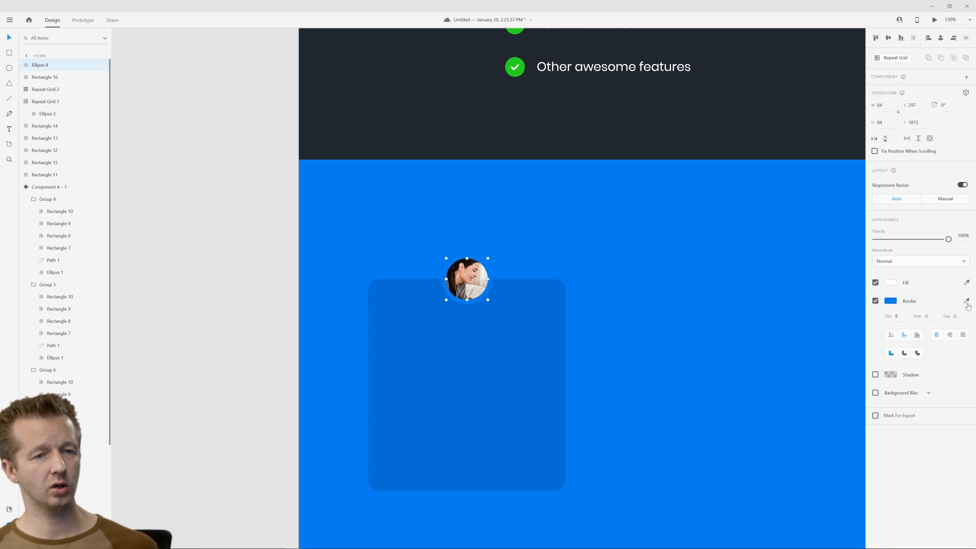
pyautogui.click(889, 303)
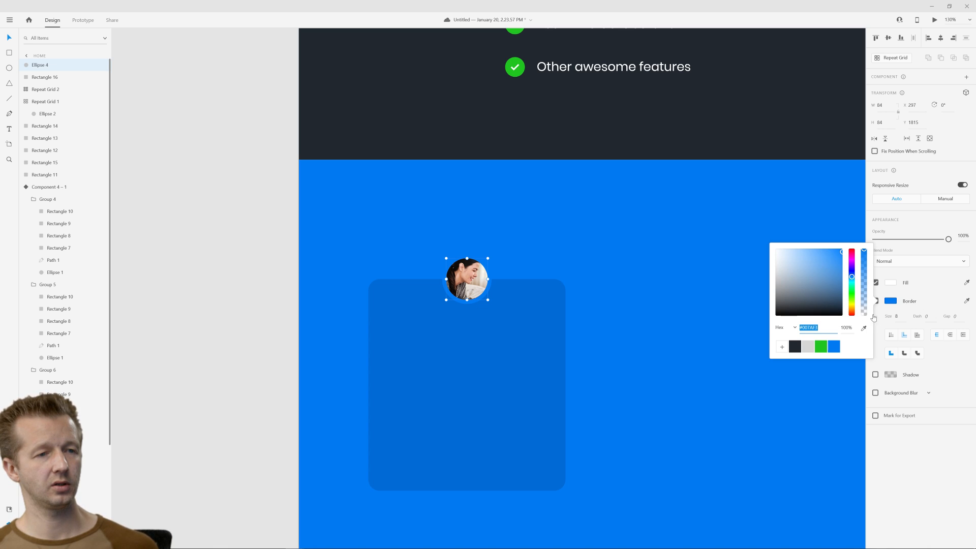
pyautogui.click(864, 328)
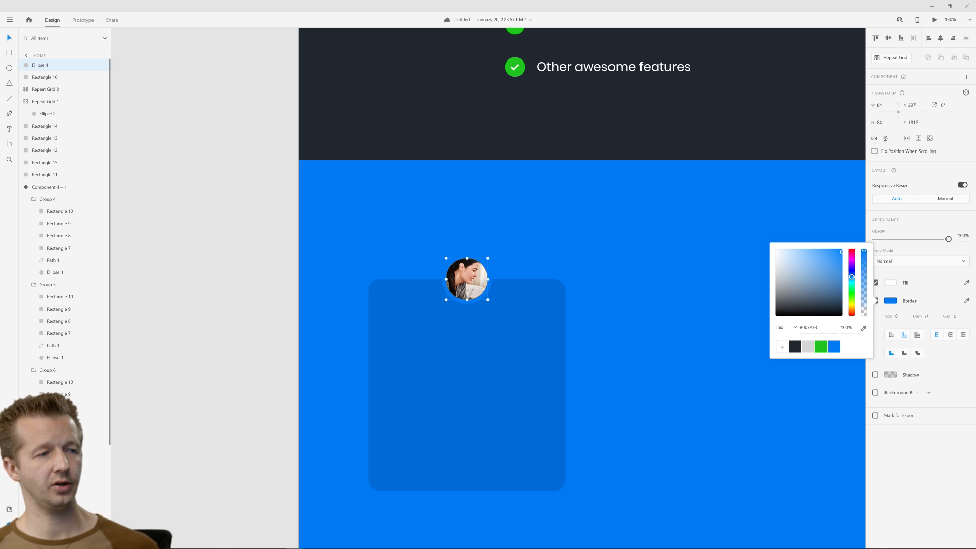
pyautogui.click(526, 335)
pyautogui.click(657, 343)
# Add a text box reading "fsdfafa" across the card's full width below the photo, about 398 × 172 in size.
pyautogui.keyDown('ctrl'); pyautogui.scroll(-3, 655, 337); pyautogui.keyUp('ctrl')
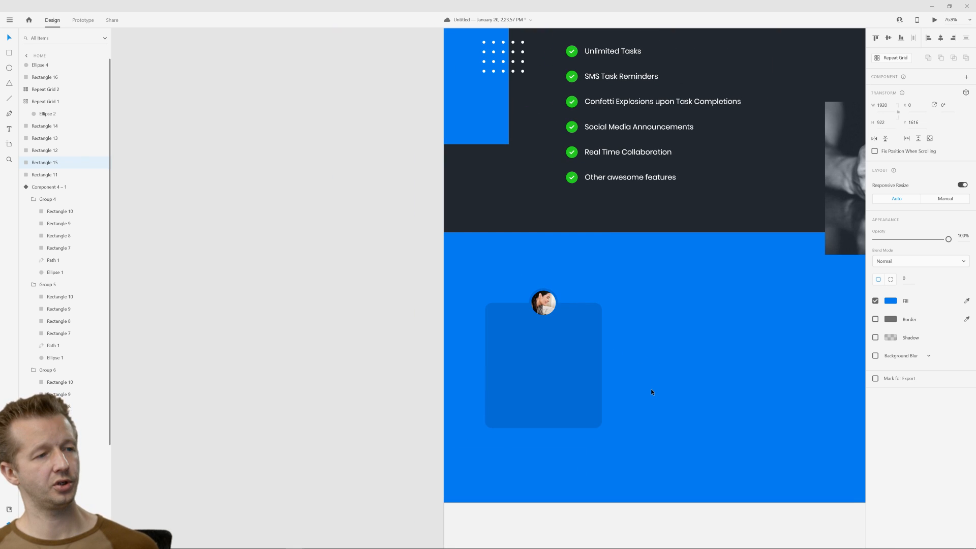
pyautogui.click(347, 320)
pyautogui.moveTo(662, 388); pyautogui.dragTo(545, 358)
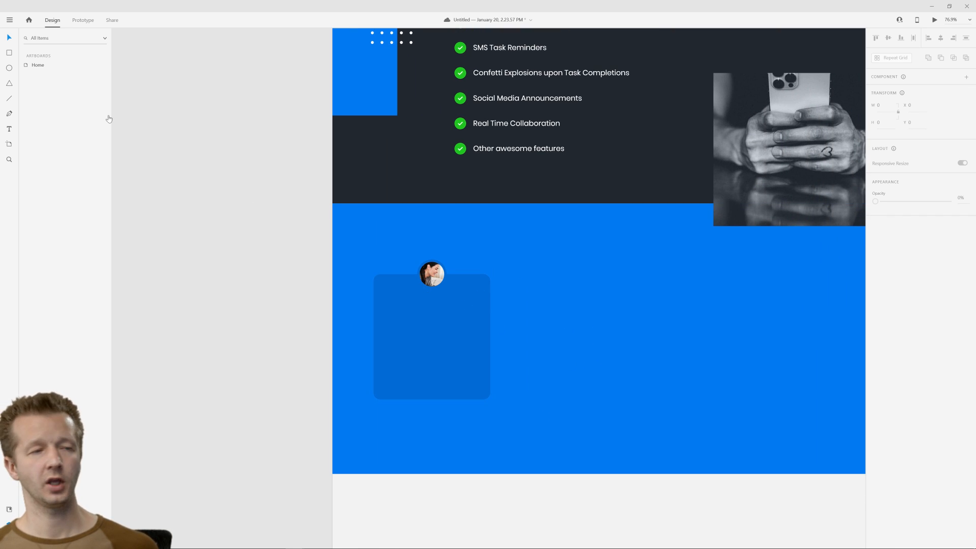
pyautogui.click(9, 129)
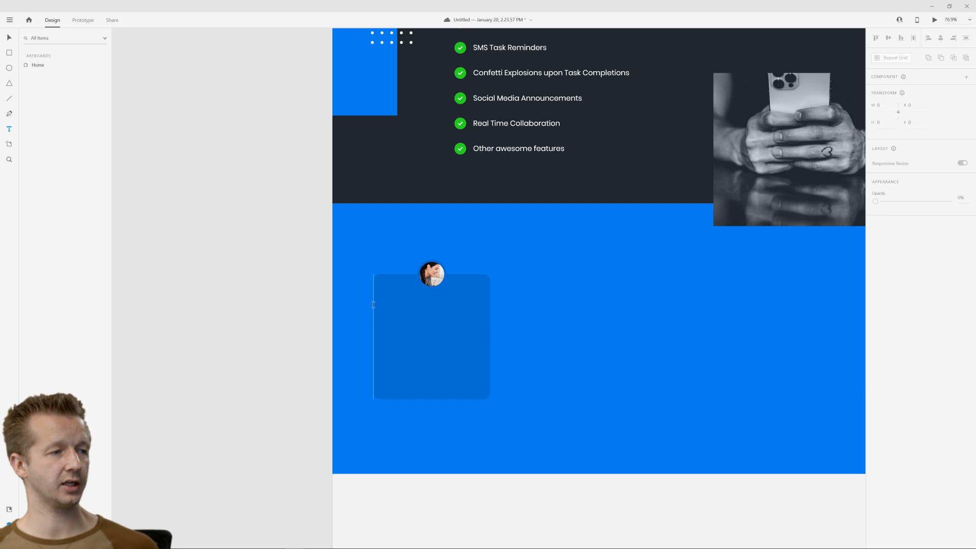
pyautogui.moveTo(373, 305); pyautogui.dragTo(490, 356)
pyautogui.write('fsdfafa')
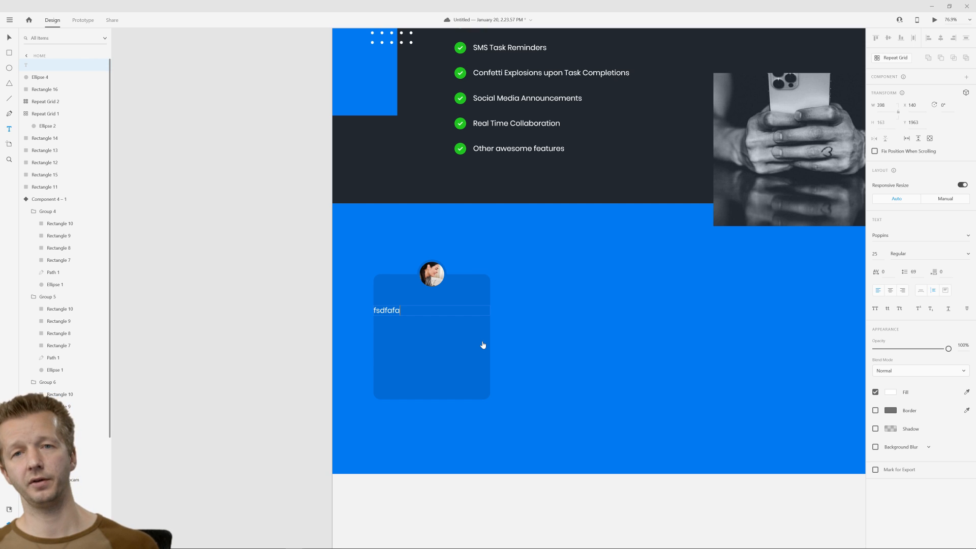
pyautogui.press('Escape')
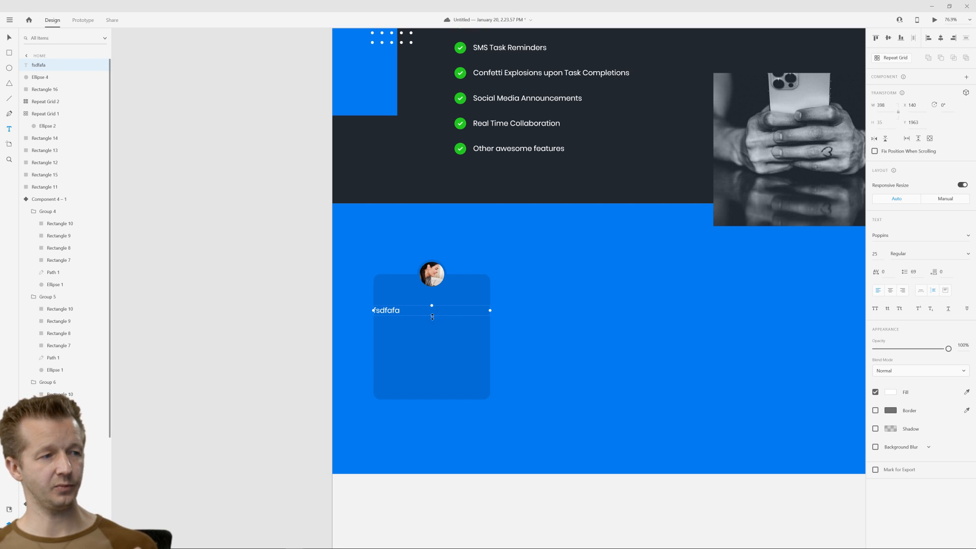
pyautogui.moveTo(432, 316); pyautogui.dragTo(429, 354)
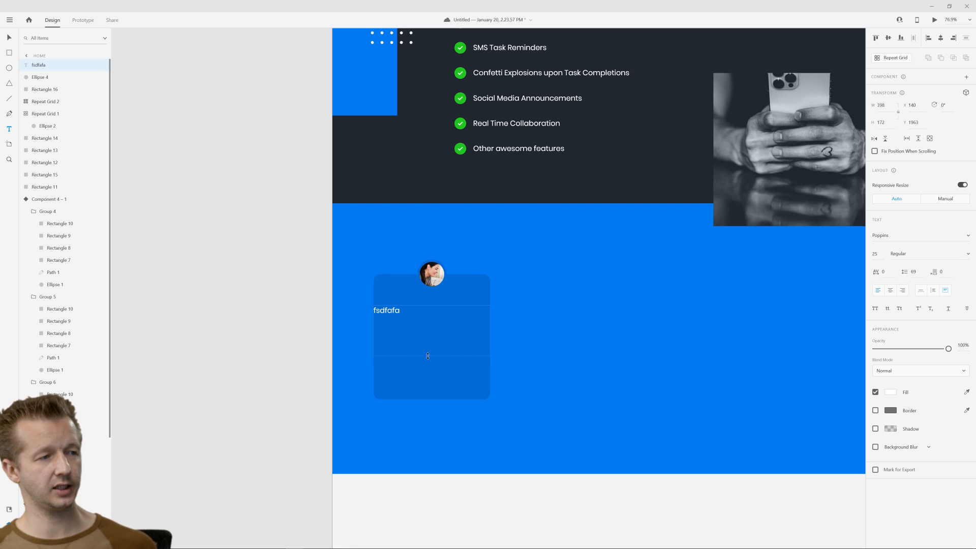
# Replace the card's text with placeholder copy using the Lorem Ipsum plugin's Quick Lorem Ipsum (trim height) option.
pyautogui.click(9, 20)
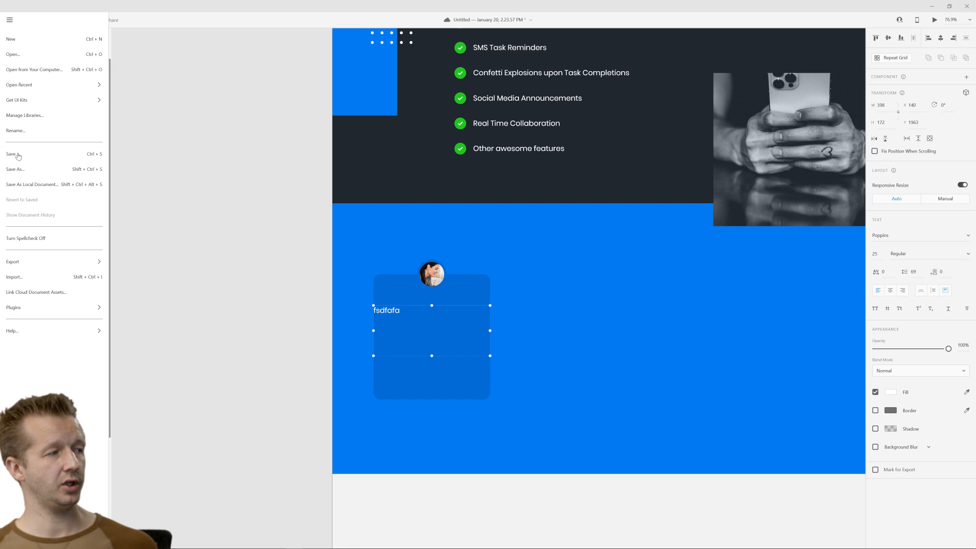
pyautogui.moveTo(45, 269)
pyautogui.moveTo(76, 307)
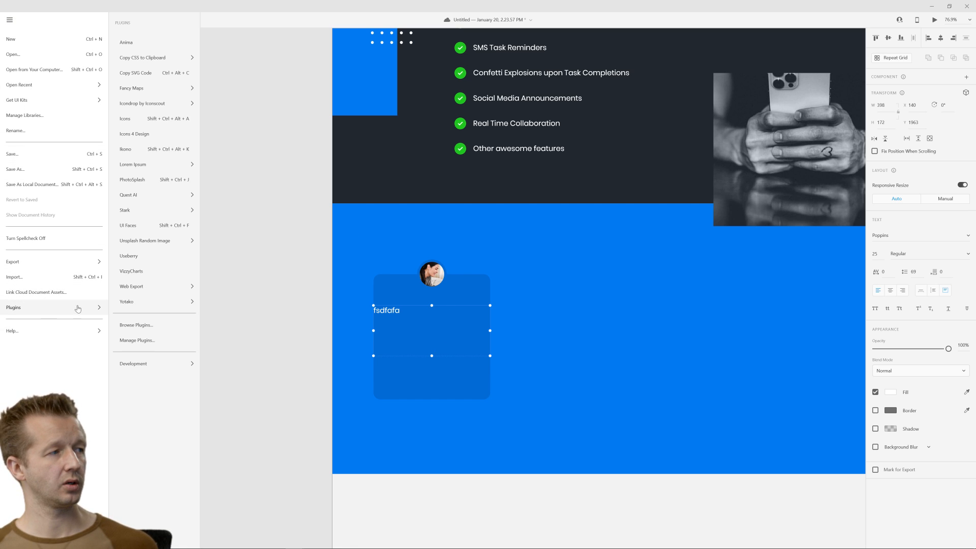
pyautogui.moveTo(149, 164)
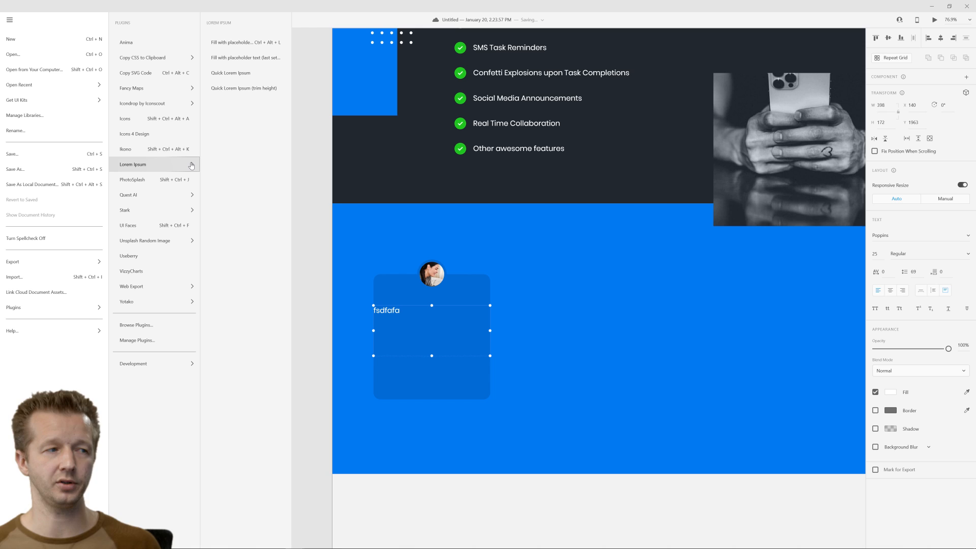
pyautogui.click(239, 91)
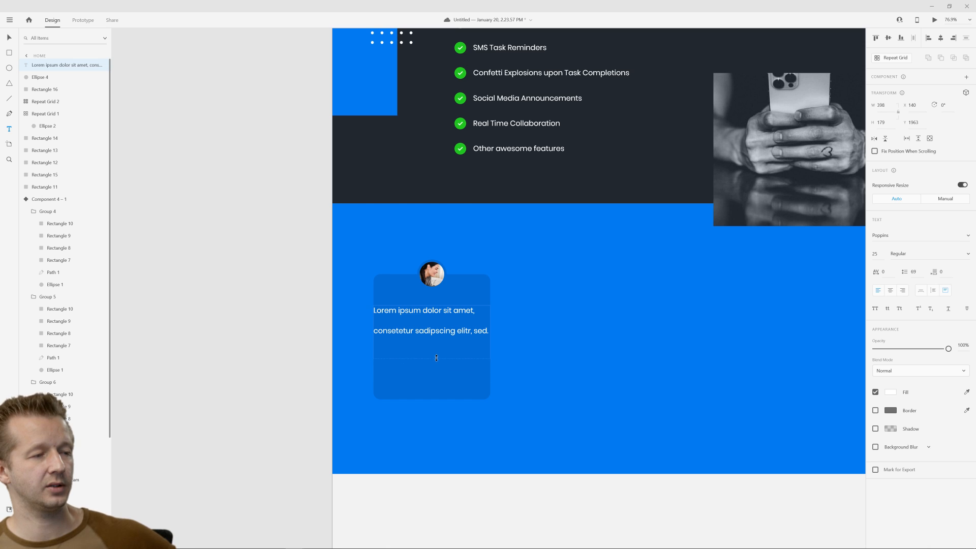
# Shorten the card's text box to about 150 tall and reduce its line spacing to 34.
pyautogui.moveTo(436, 358); pyautogui.dragTo(436, 349)
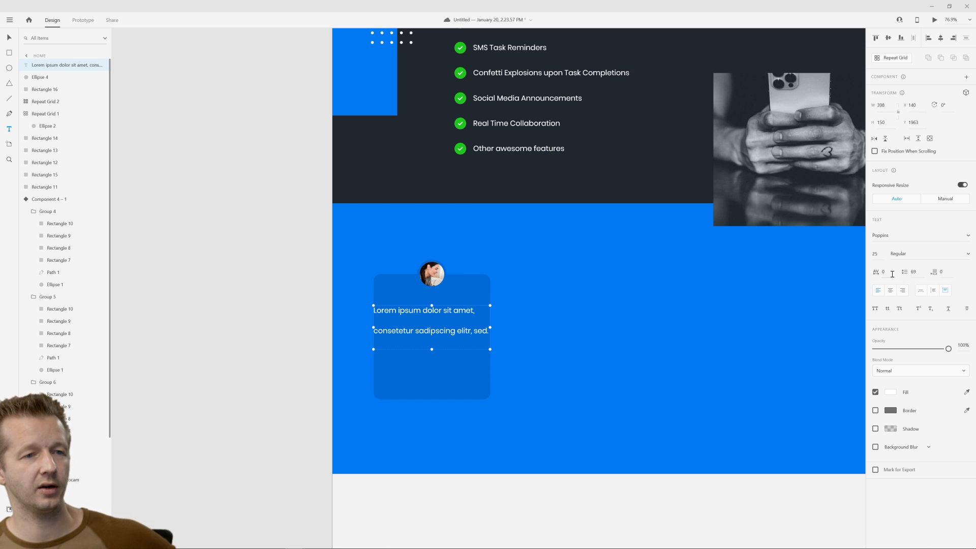
pyautogui.moveTo(913, 272); pyautogui.dragTo(914, 342)
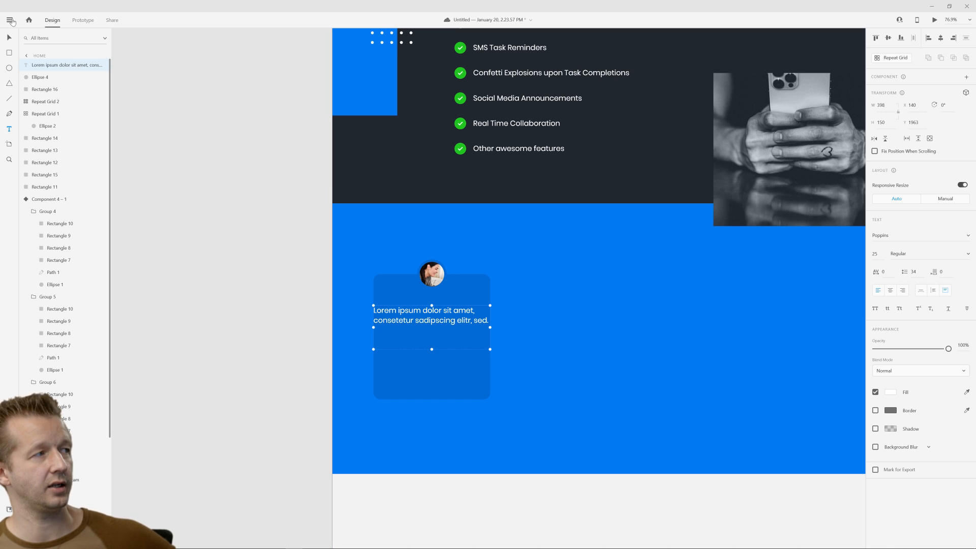
# Refill the card's text box with the plugin's Quick Lorem Ipsum option and set the font size to 20.
pyautogui.click(10, 20)
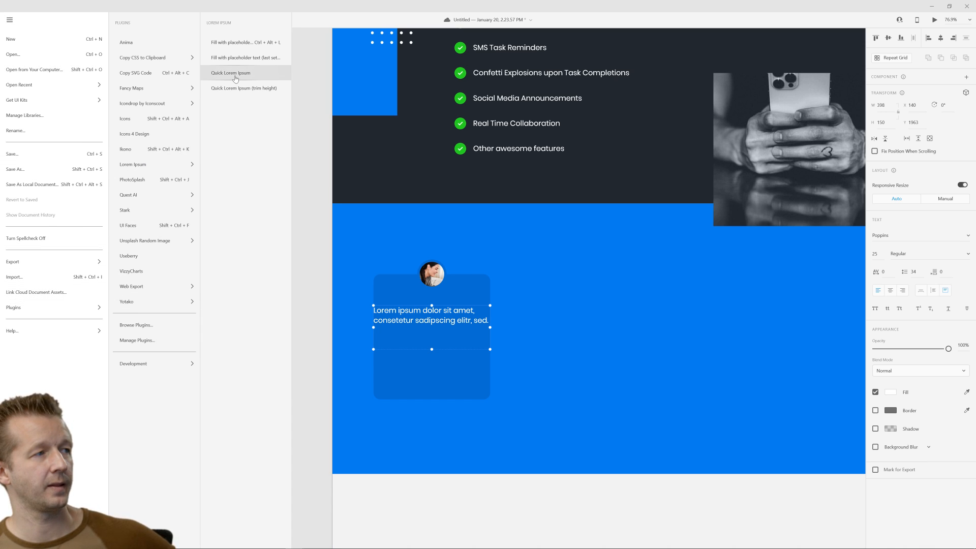
pyautogui.click(235, 73)
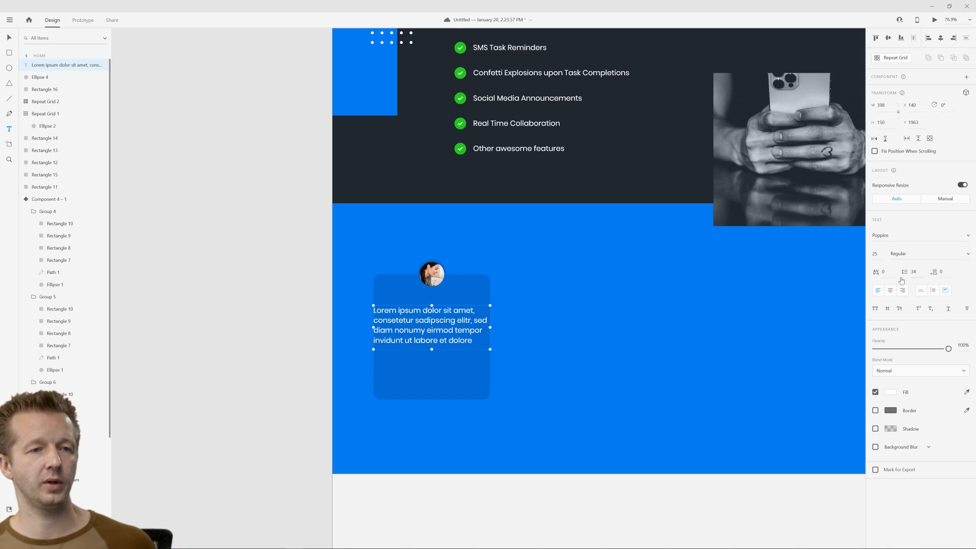
pyautogui.click(881, 254)
pyautogui.press('Down')
pyautogui.press('Down')
pyautogui.press('Down')
pyautogui.press('Down')
pyautogui.press('Down')
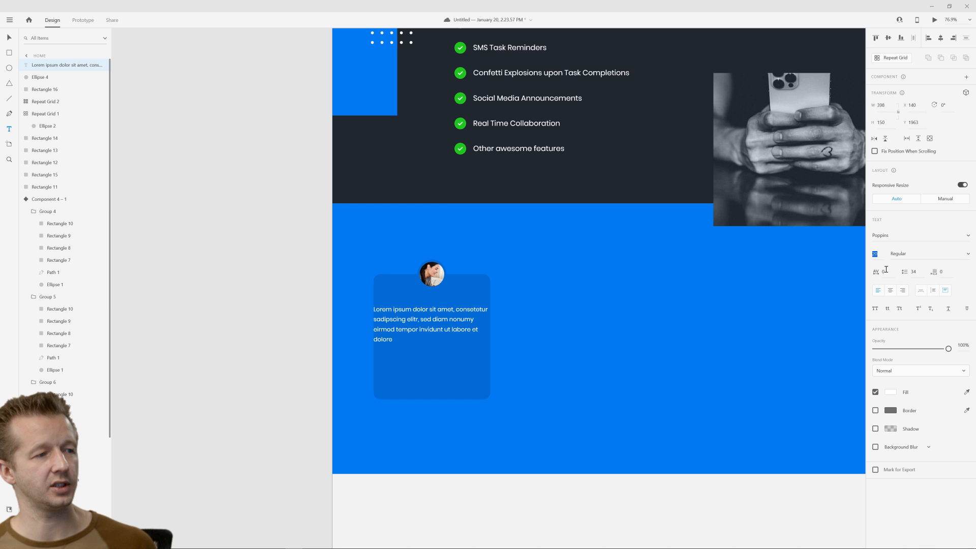
pyautogui.press('Return')
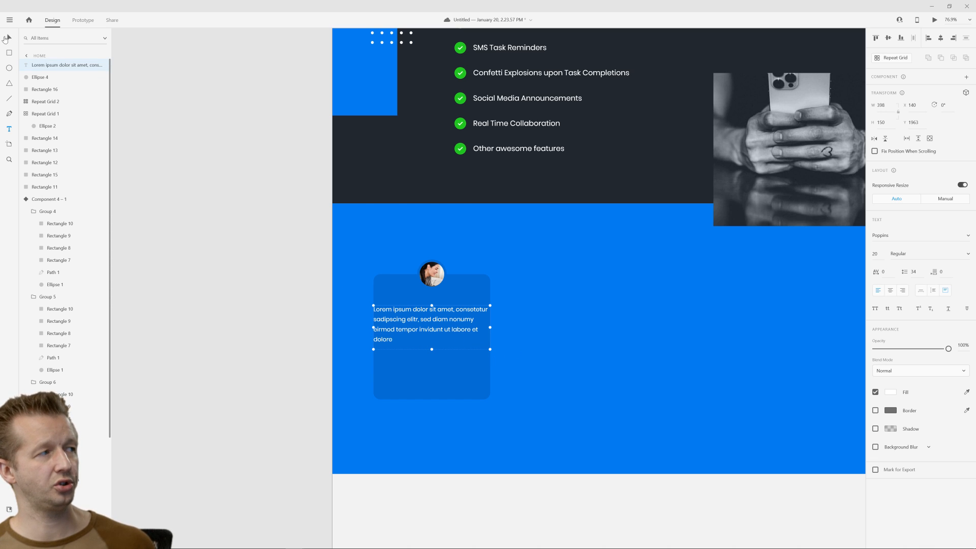
# Narrow the card's text box evenly from both sides to about 302 wide, keeping it centred in the card.
pyautogui.click(6, 38)
pyautogui.click(360, 278)
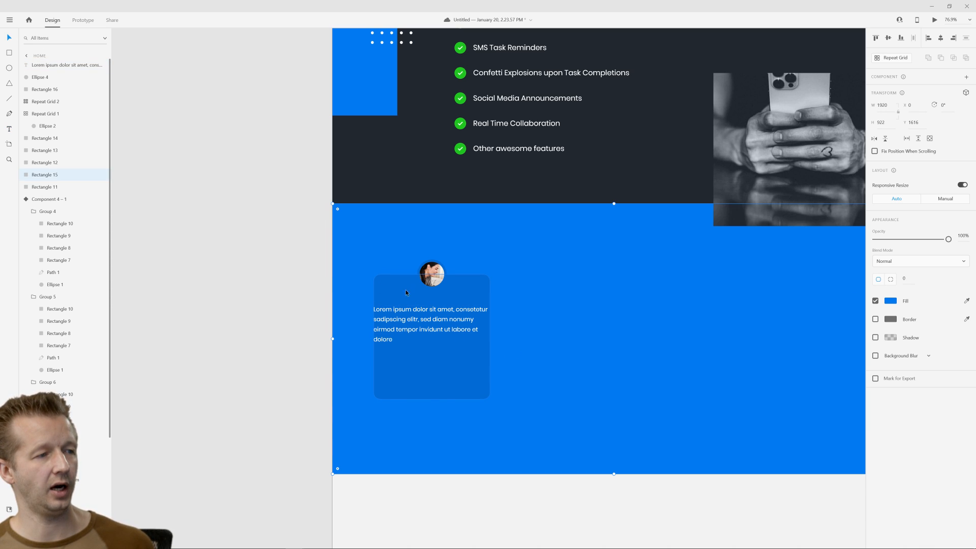
pyautogui.click(406, 292)
pyautogui.click(487, 328)
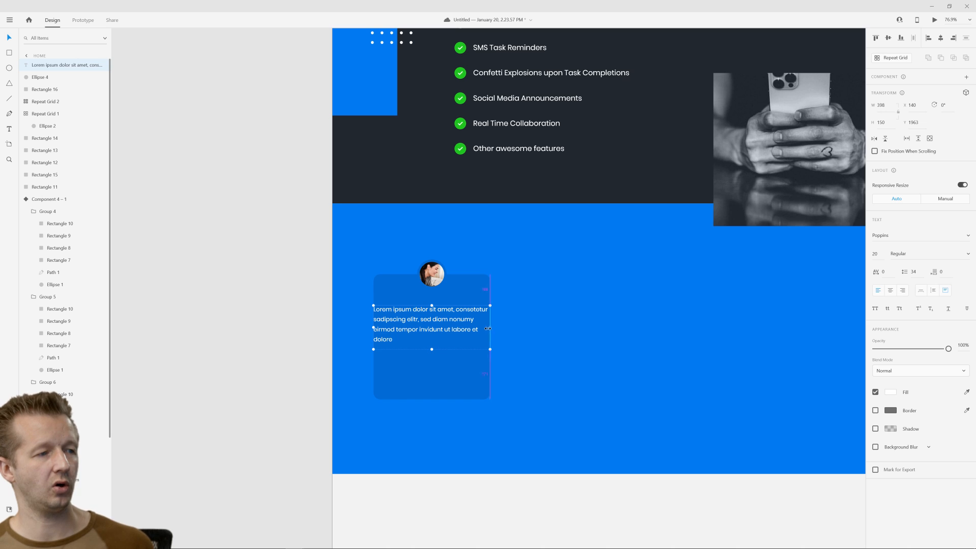
pyautogui.moveTo(487, 329); pyautogui.dragTo(476, 326)
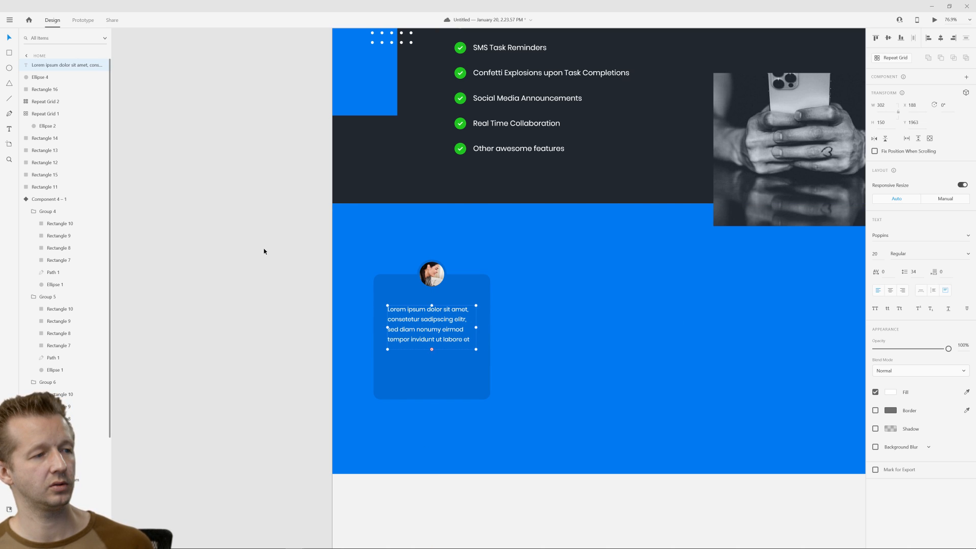
pyautogui.click(263, 248)
# Enclose the placeholder paragraph in double quotation marks and extend its text box to about 169 tall.
pyautogui.click(409, 320)
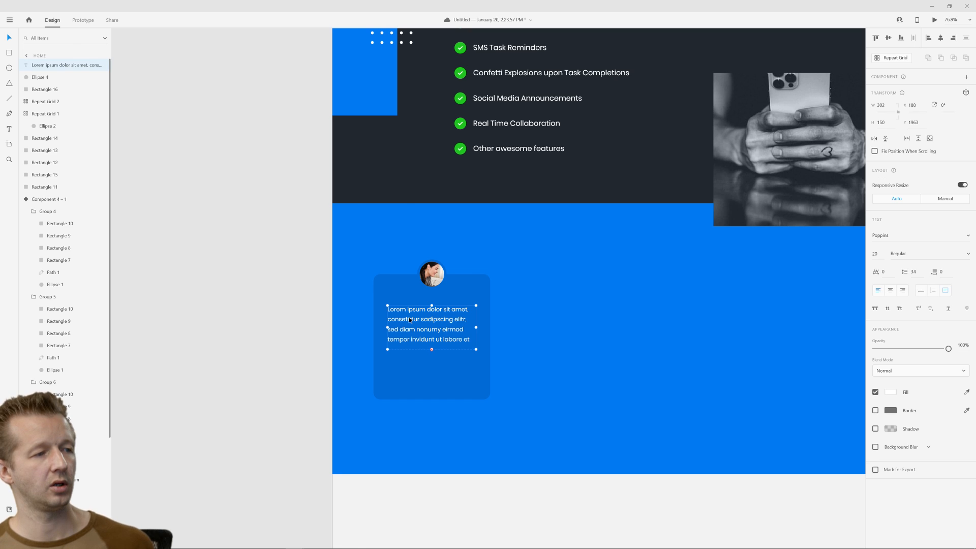
pyautogui.doubleClick(446, 336)
pyautogui.click(434, 340)
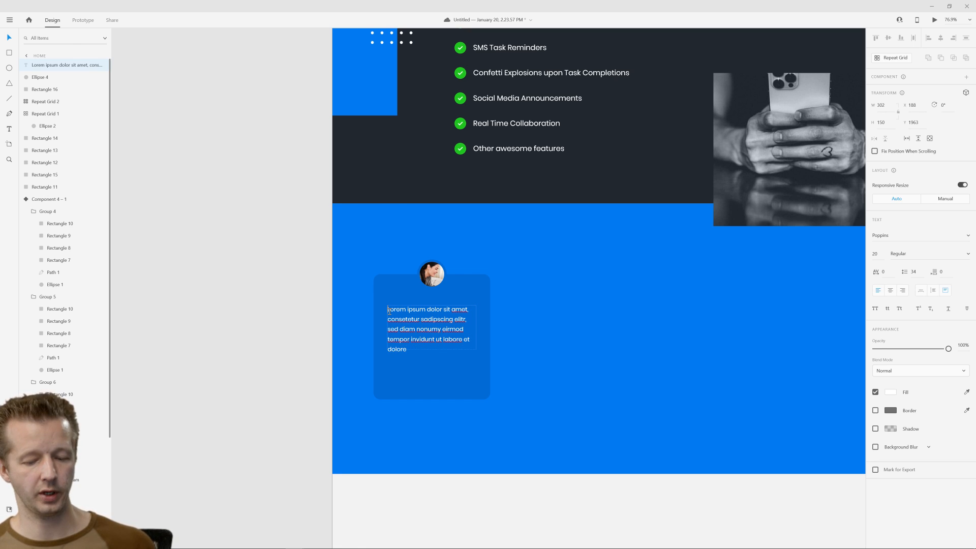
pyautogui.write('"')
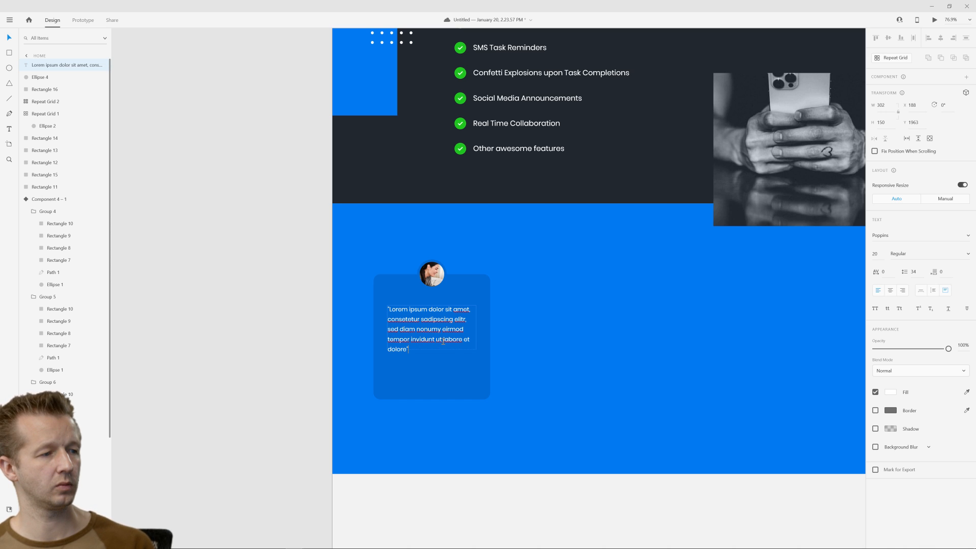
pyautogui.press('Escape')
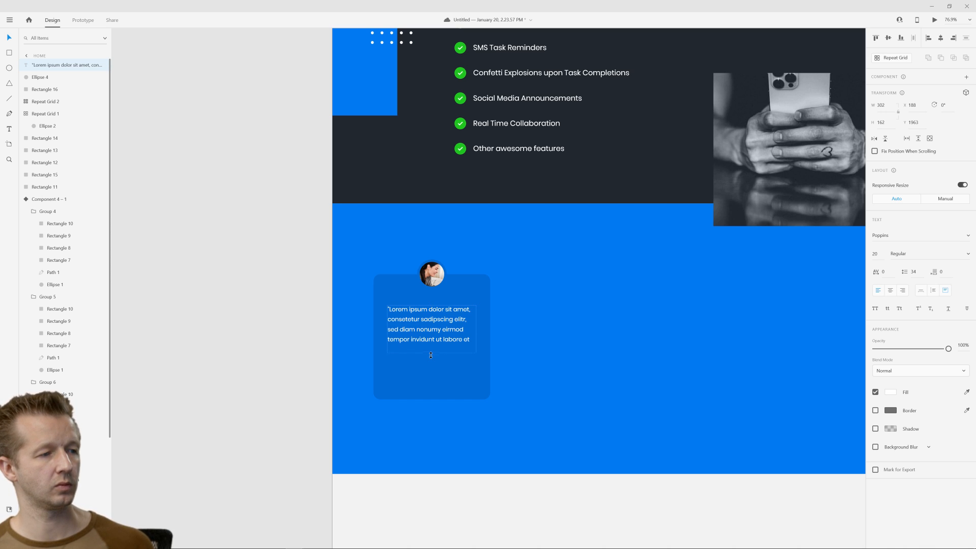
pyautogui.moveTo(431, 355); pyautogui.dragTo(431, 359)
pyautogui.click(279, 309)
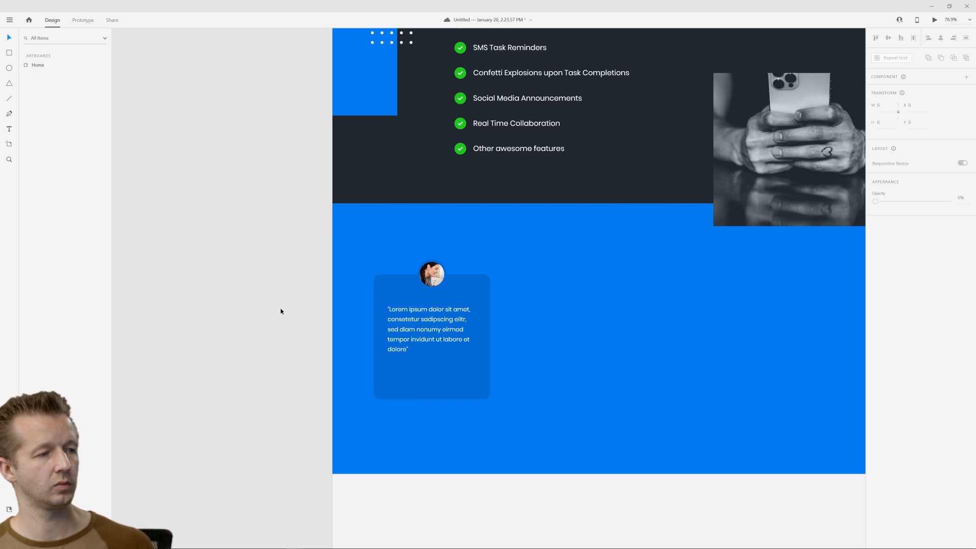
pyautogui.click(427, 326)
pyautogui.moveTo(428, 323); pyautogui.dragTo(428, 324)
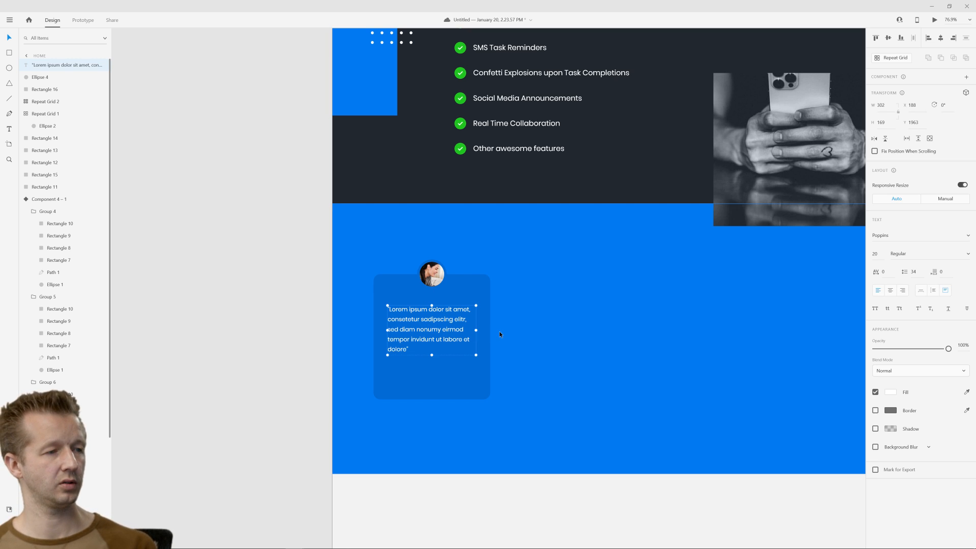
# Nudge the card's quote text up 8 px and centre-align it.
pyautogui.press('Up')
pyautogui.press('Up')
pyautogui.press('Up')
pyautogui.press('Up')
pyautogui.press('Up')
pyautogui.press('Up')
pyautogui.press('Up')
pyautogui.press('Up')
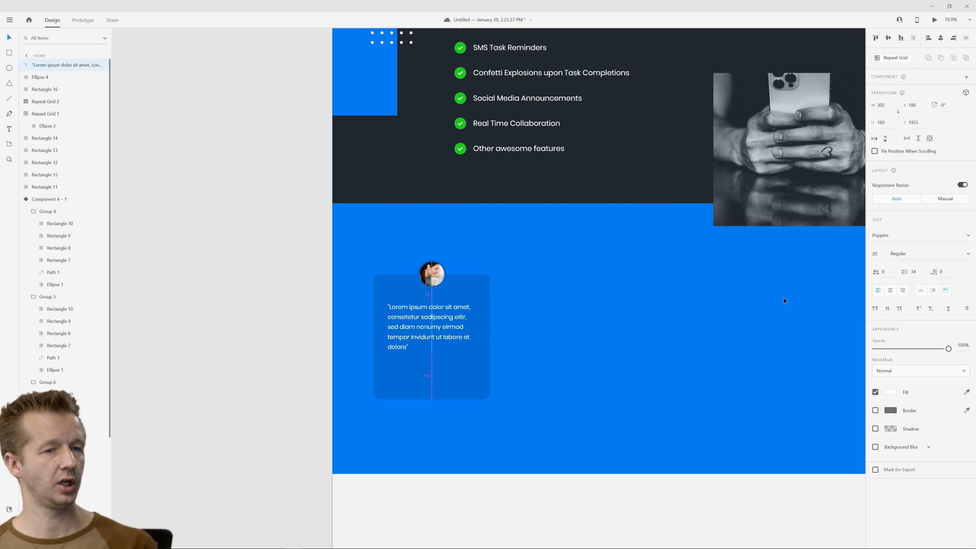
pyautogui.click(890, 290)
pyautogui.click(258, 367)
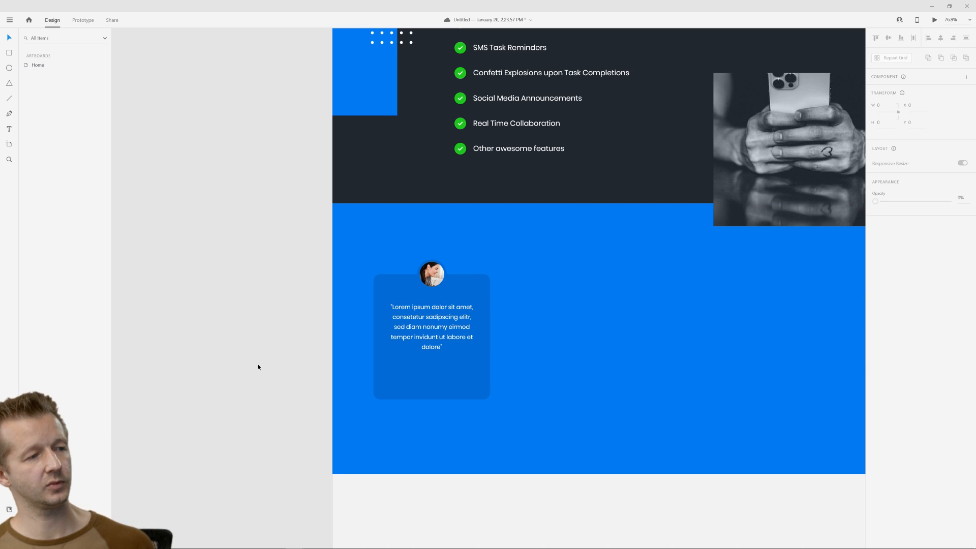
# Duplicate the quote text, place the copy beneath it in the card, and replace its content with a dash and the author's placeholder name.
pyautogui.click(431, 319)
pyautogui.hotkey('ctrl', 'd')
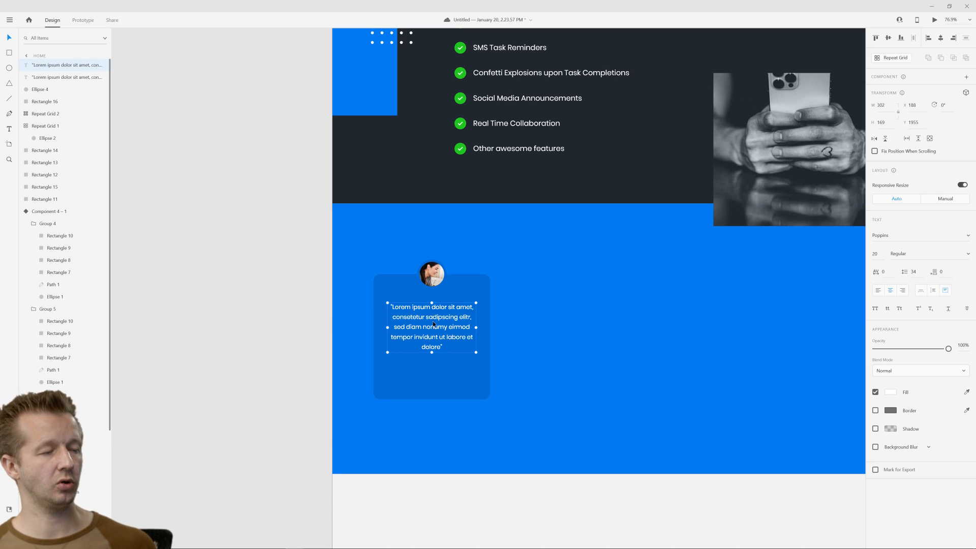
pyautogui.moveTo(432, 321); pyautogui.dragTo(443, 388)
pyautogui.doubleClick(443, 387)
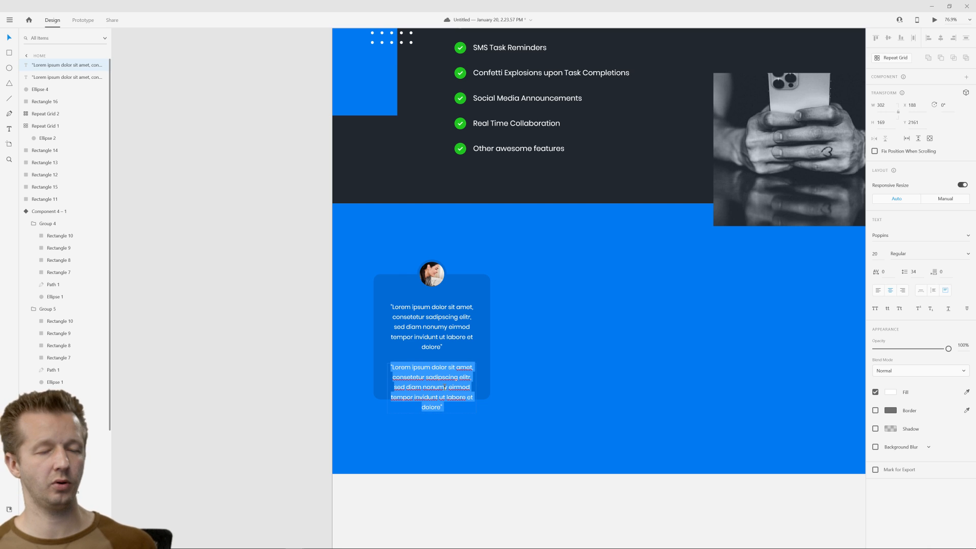
pyautogui.write('- Jane ')
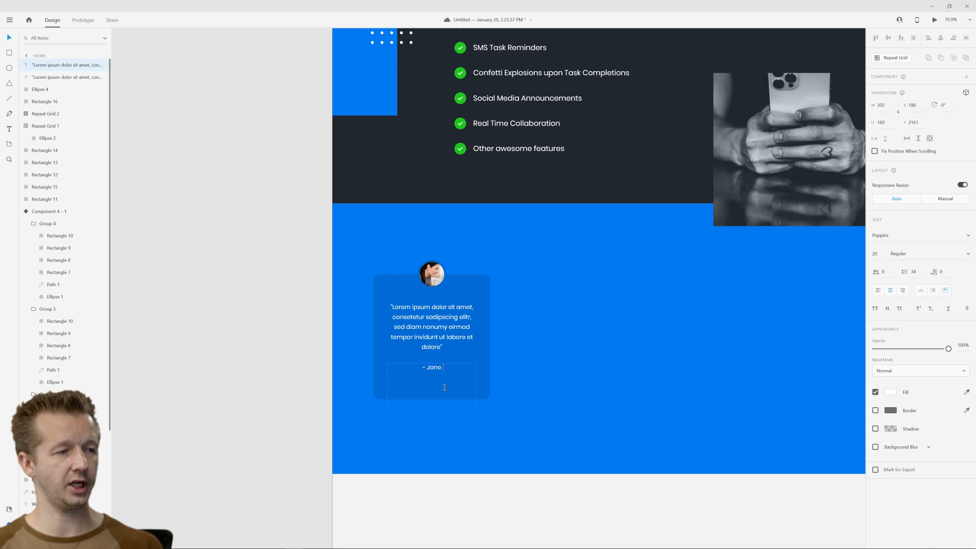
pyautogui.write('Doe')
pyautogui.press('Escape')
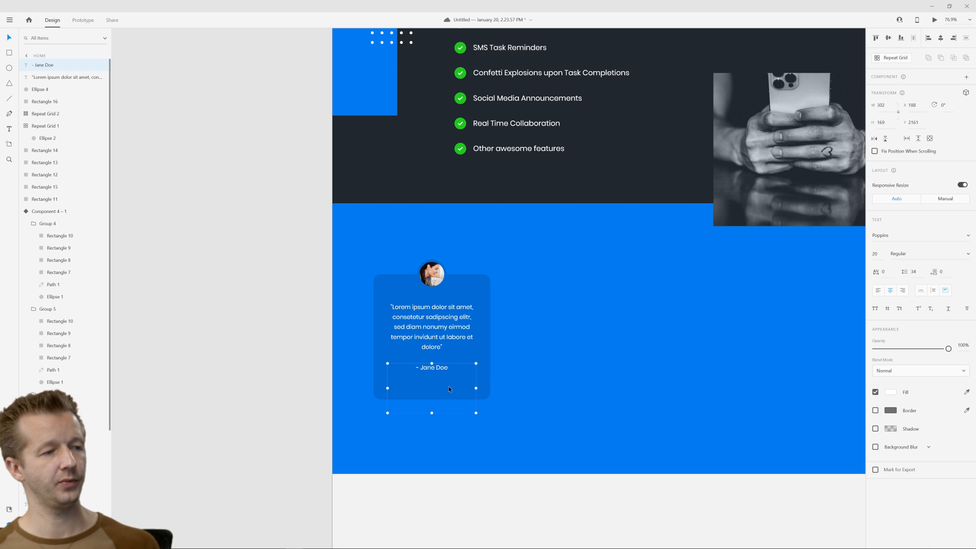
# Shrink the author line's text box to fit its single line, 38 tall, and set its weight to Bold.
pyautogui.doubleClick(432, 412)
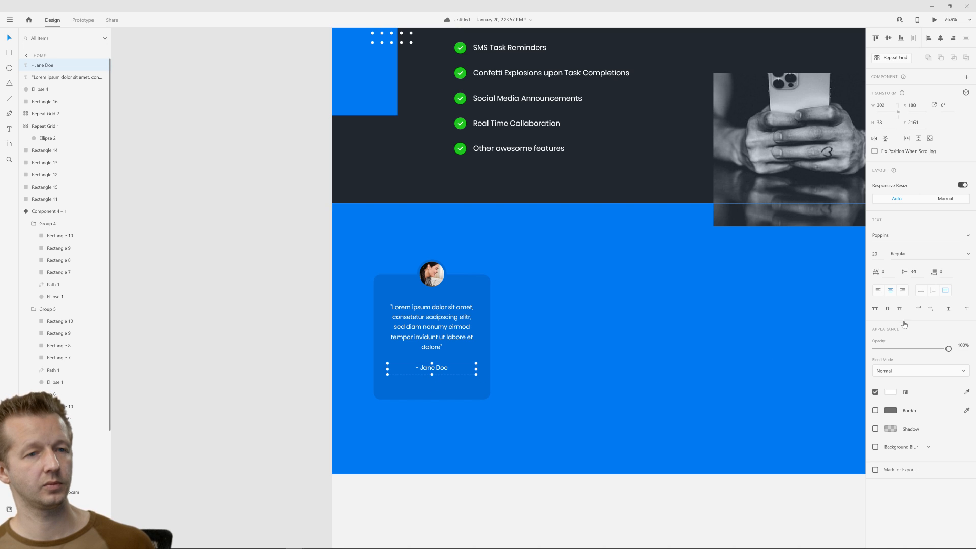
pyautogui.click(969, 256)
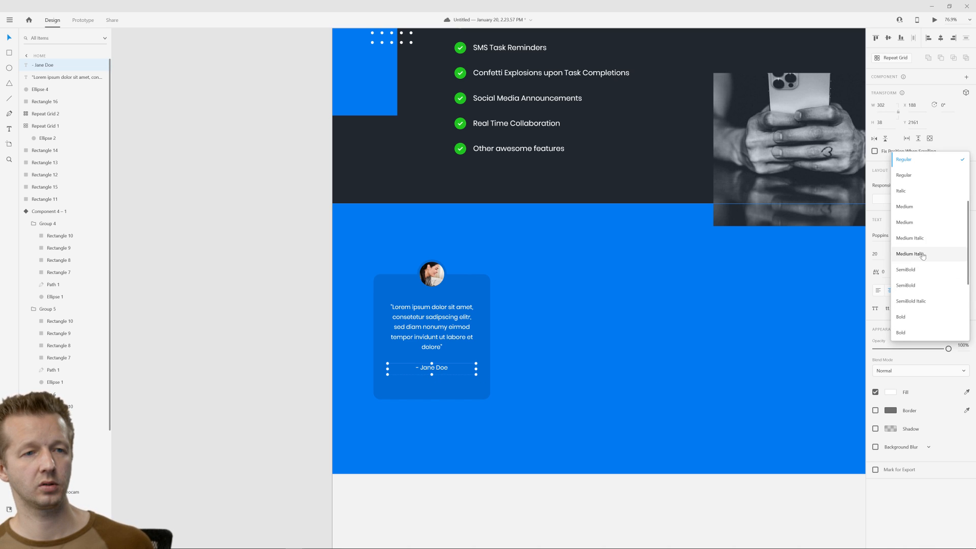
pyautogui.click(902, 317)
# Soften the white quote text by lowering its opacity to about 86%.
pyautogui.click(419, 326)
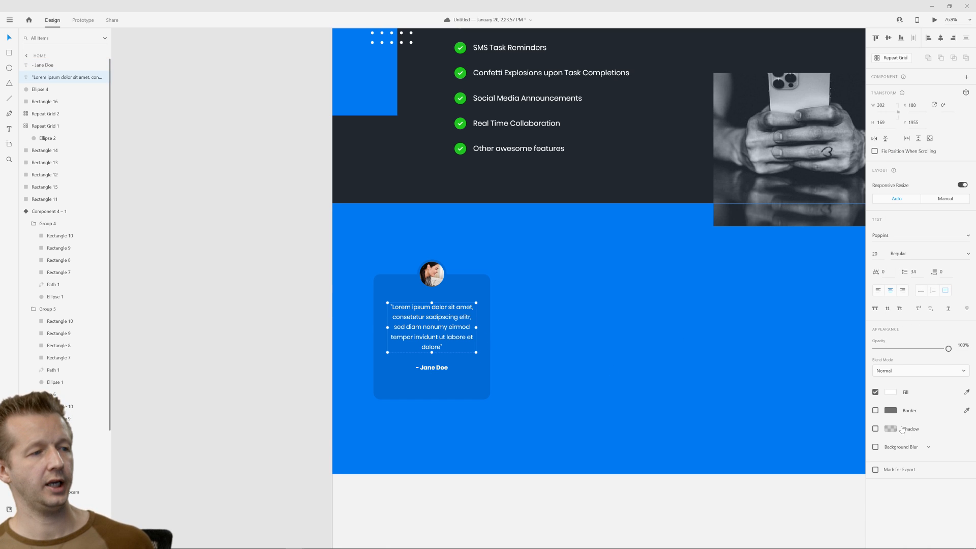
pyautogui.click(890, 392)
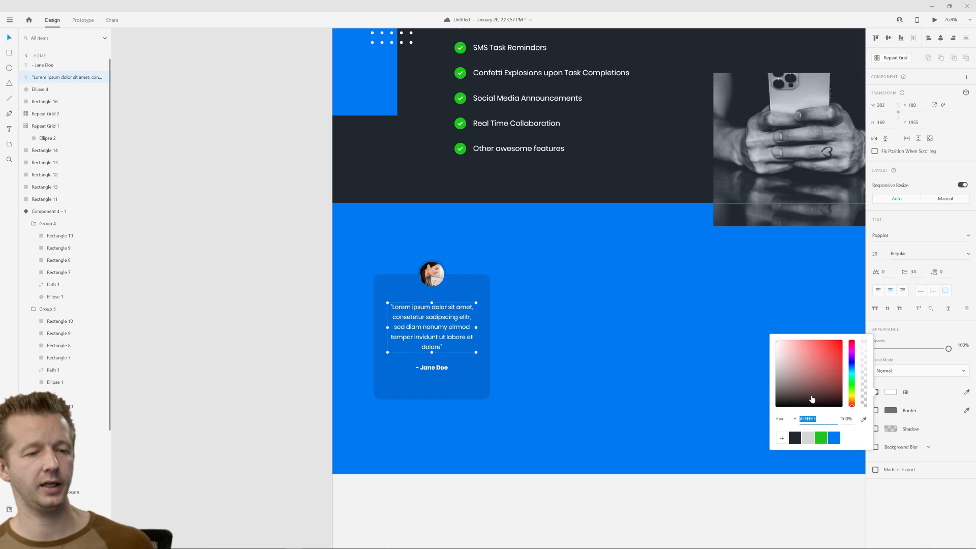
pyautogui.moveTo(948, 348)
pyautogui.mouseDown()
pyautogui.moveTo(932, 351)
pyautogui.moveTo(941, 351)
pyautogui.mouseUp()
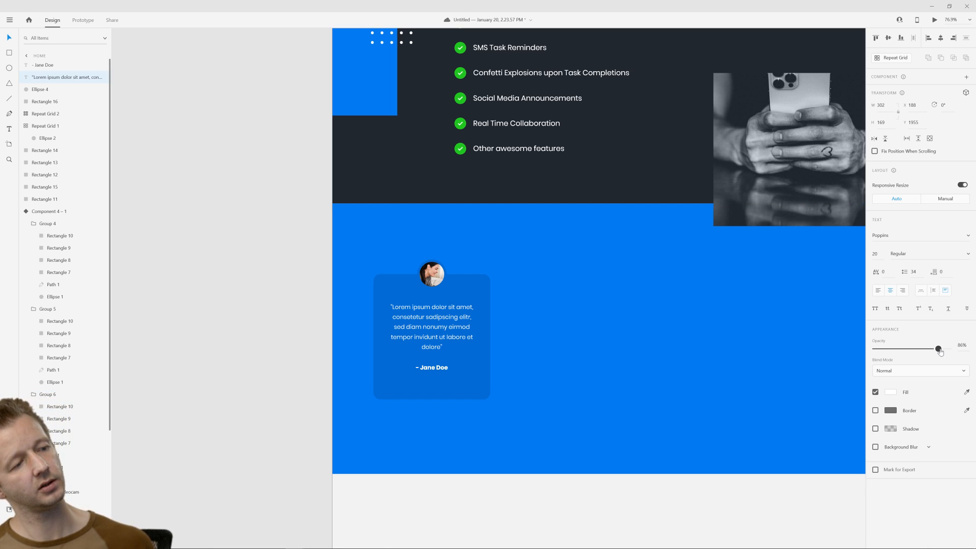
pyautogui.click(267, 339)
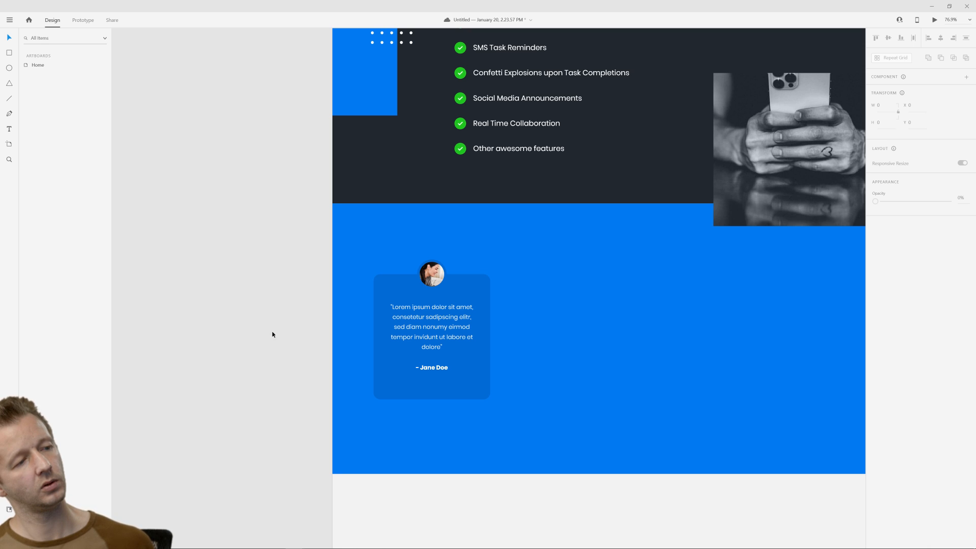
# Try a white border colour on the card's circular photo.
pyautogui.scroll(-4, 586, 310)
pyautogui.moveTo(622, 295); pyautogui.dragTo(588, 309)
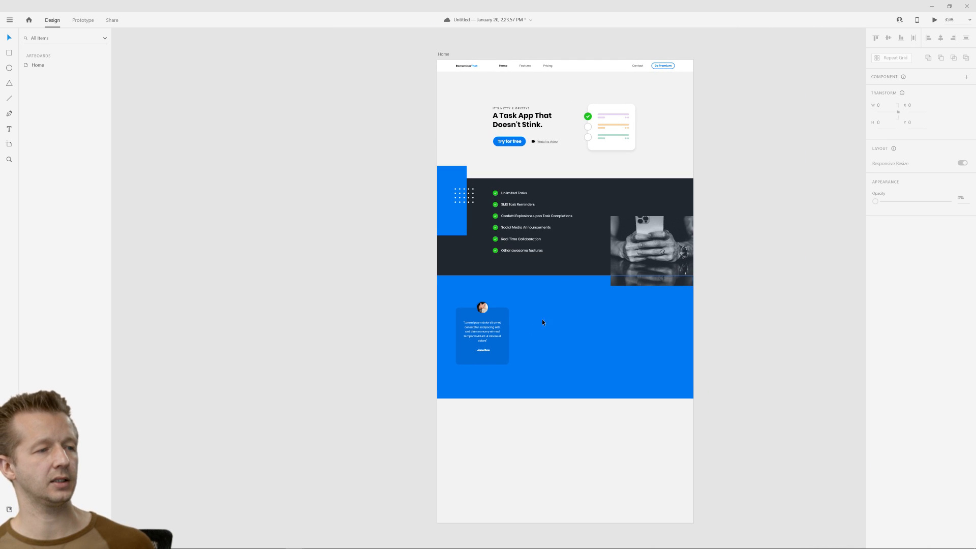
pyautogui.scroll(4, 533, 358)
pyautogui.moveTo(512, 311); pyautogui.dragTo(528, 320)
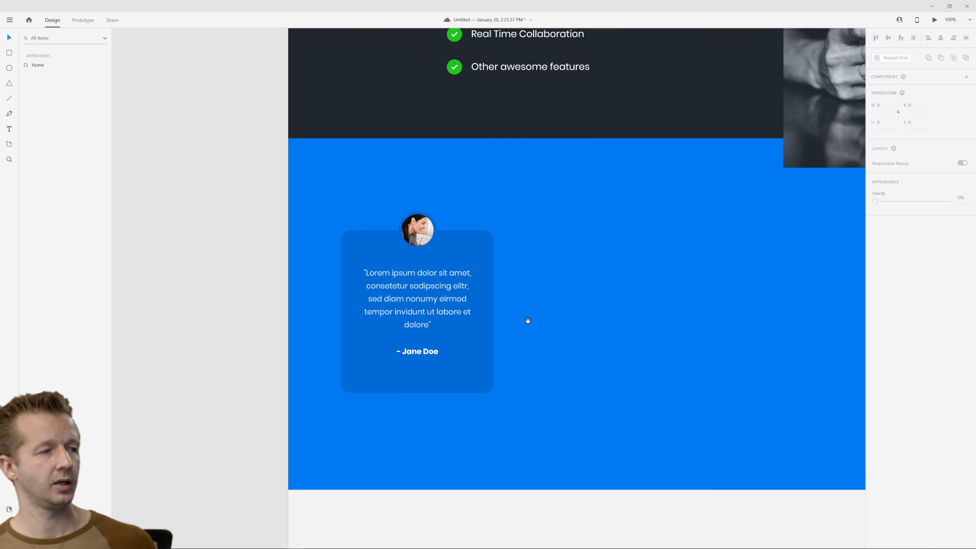
pyautogui.click(425, 228)
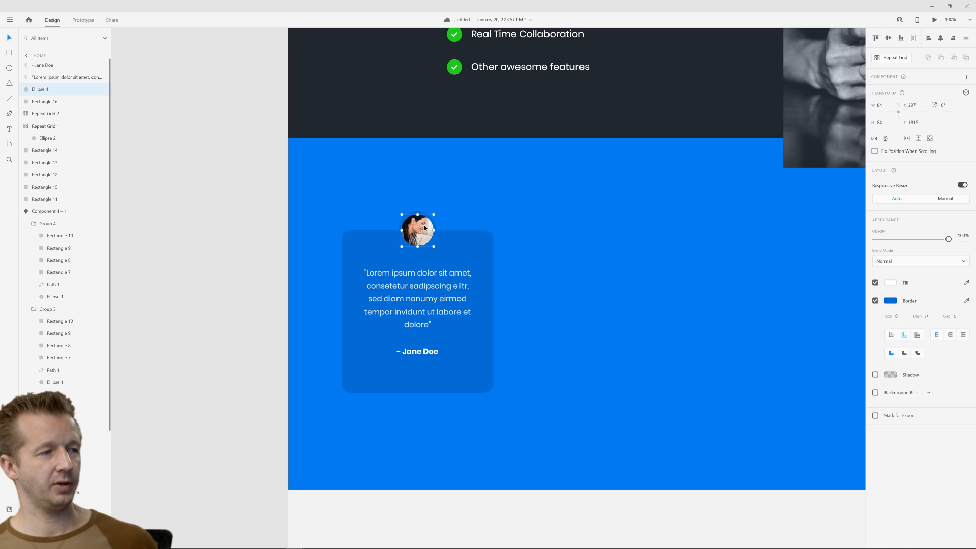
pyautogui.click(891, 301)
pyautogui.moveTo(792, 296); pyautogui.dragTo(315, 182)
pyautogui.press('Escape')
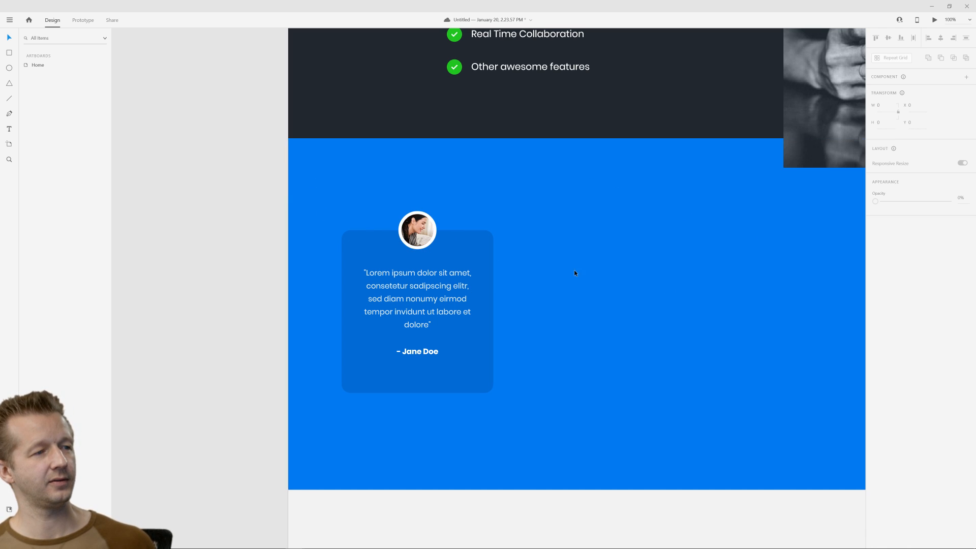
pyautogui.scroll(-5, 574, 270)
pyautogui.press('Escape')
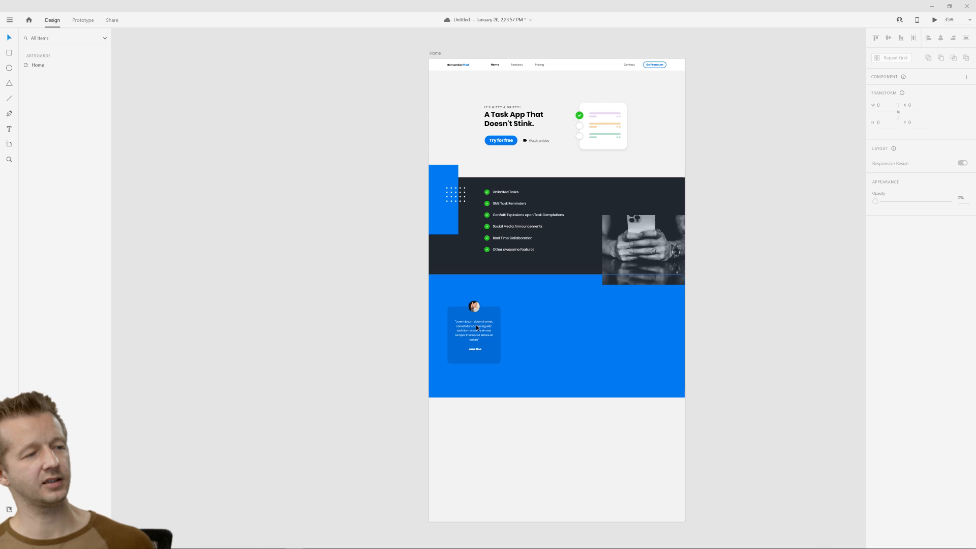
# Shorten the card's rounded rectangle slightly from its lower edge to tighten the space under the author line.
pyautogui.scroll(4, 511, 318)
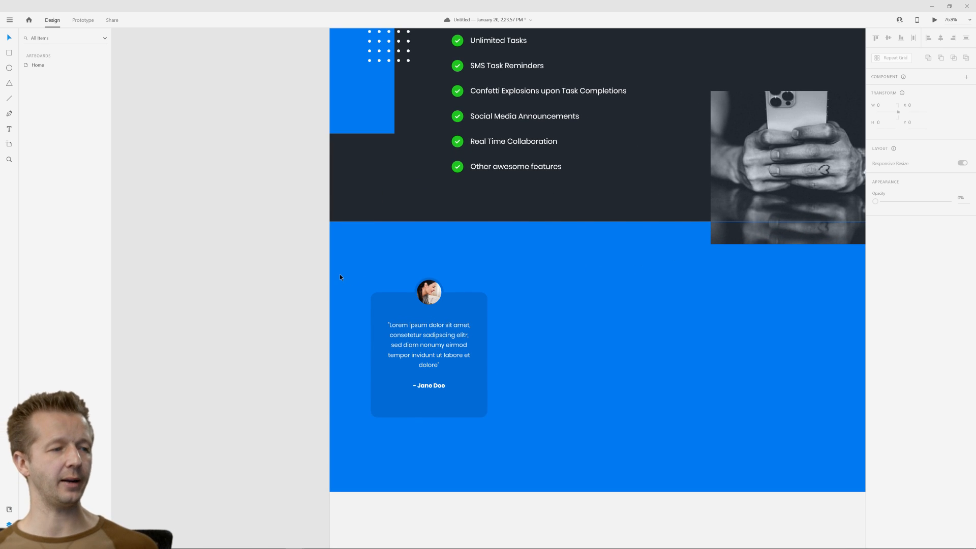
pyautogui.click(429, 407)
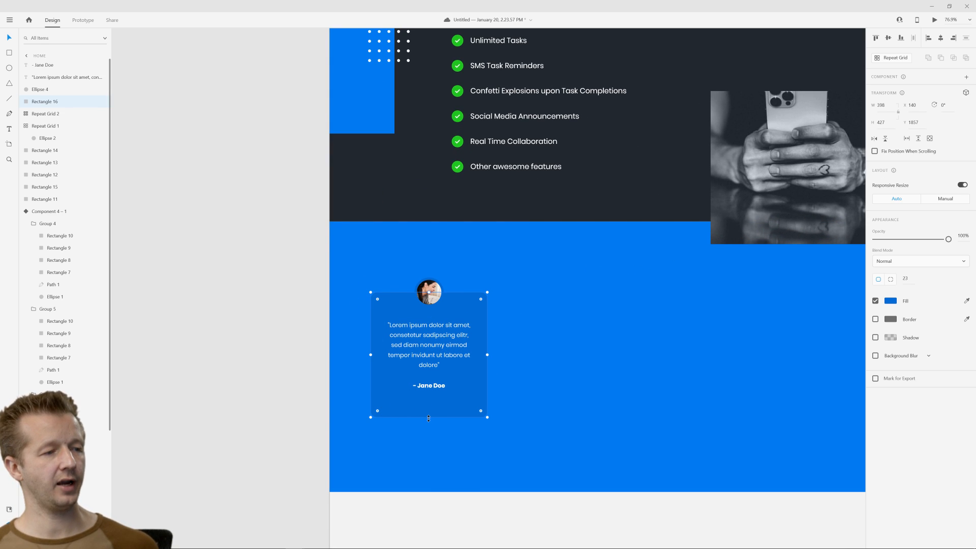
pyautogui.moveTo(428, 417); pyautogui.dragTo(435, 410)
# Turn the card's photo, quote, author line and rectangle into one component and enable vertical stacking on it.
pyautogui.moveTo(279, 265); pyautogui.dragTo(547, 412)
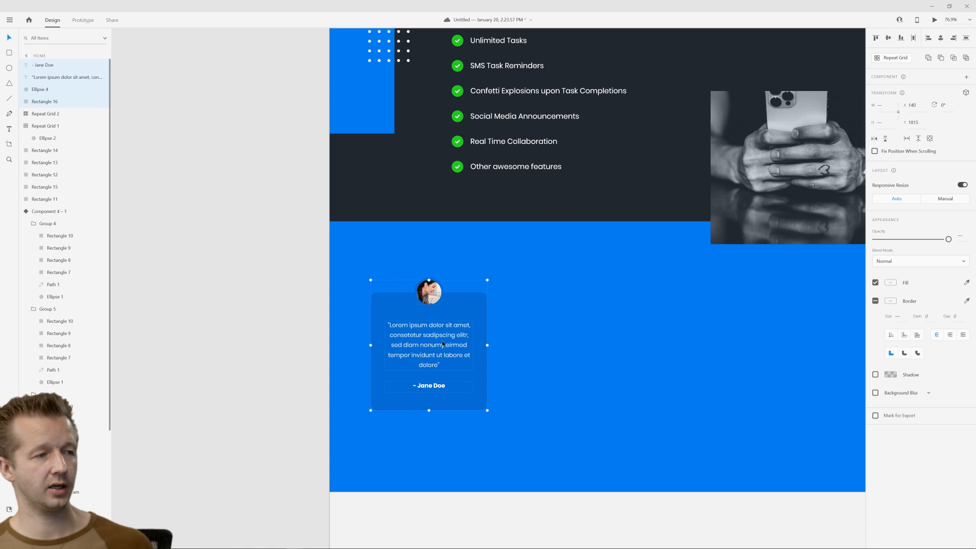
pyautogui.rightClick(473, 363)
pyautogui.click(474, 212)
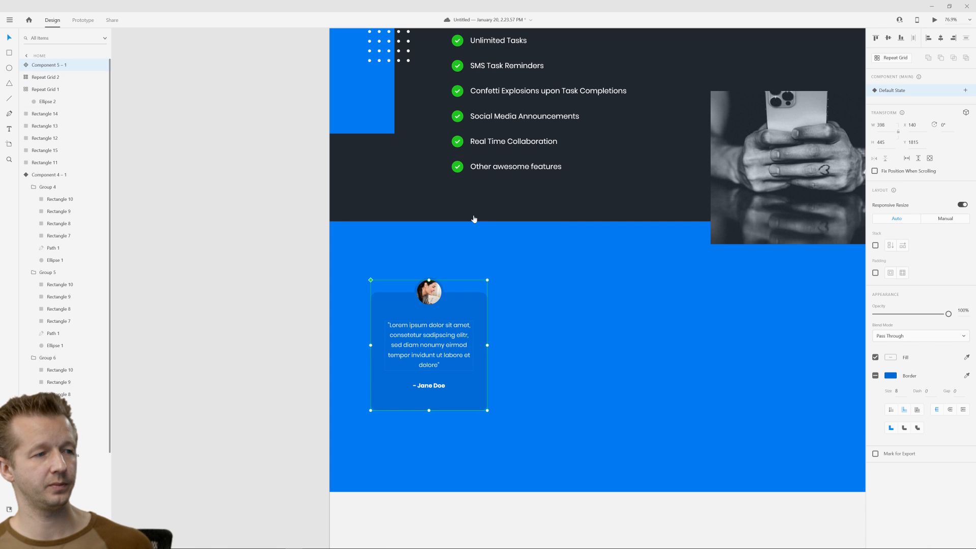
pyautogui.click(875, 246)
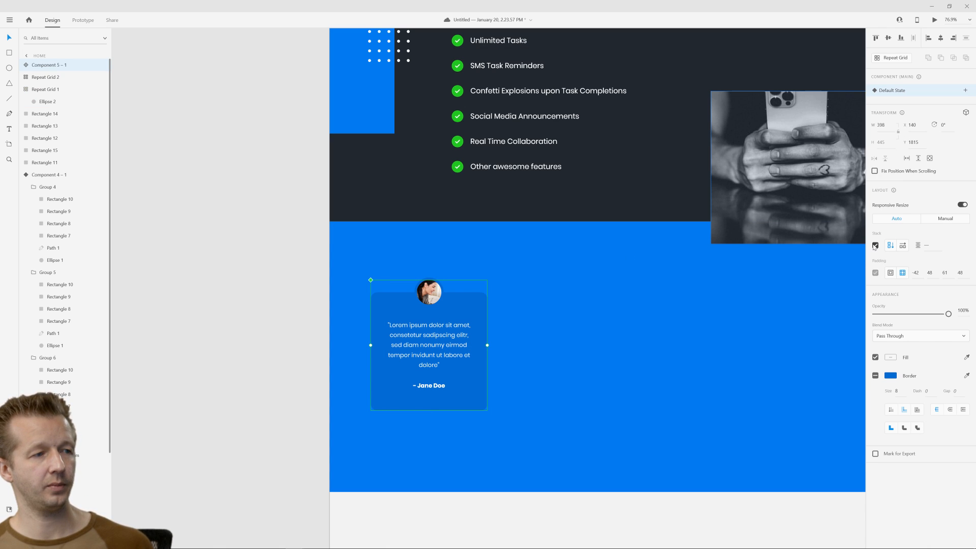
# Try moving the quote text below the author line within the card's stack, and undo the reordering.
pyautogui.doubleClick(424, 347)
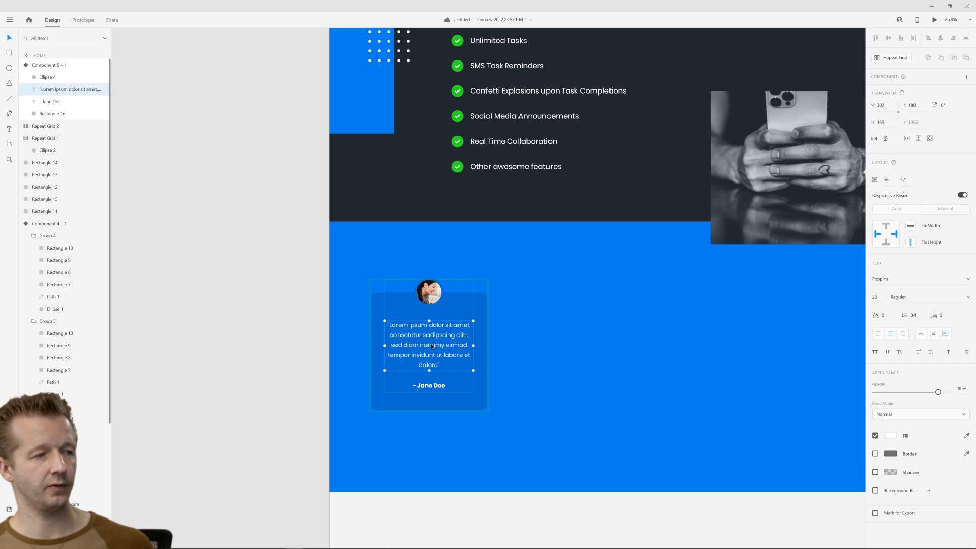
pyautogui.moveTo(431, 345); pyautogui.dragTo(429, 373)
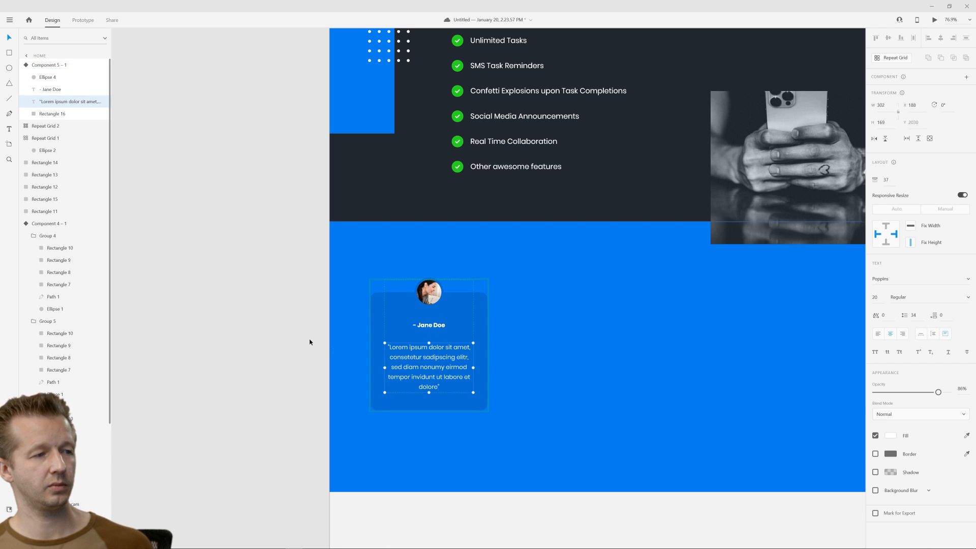
pyautogui.click(310, 342)
pyautogui.hotkey('ctrl', 'z')
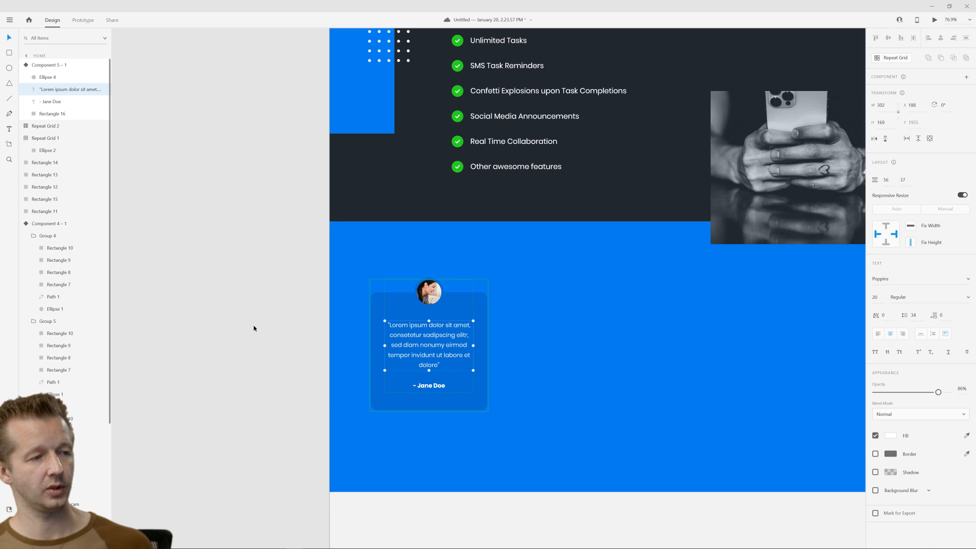
pyautogui.click(254, 328)
# Turn the testimonial card component into a repeat grid and extend it rightward to six cards, about 2499 wide.
pyautogui.click(444, 324)
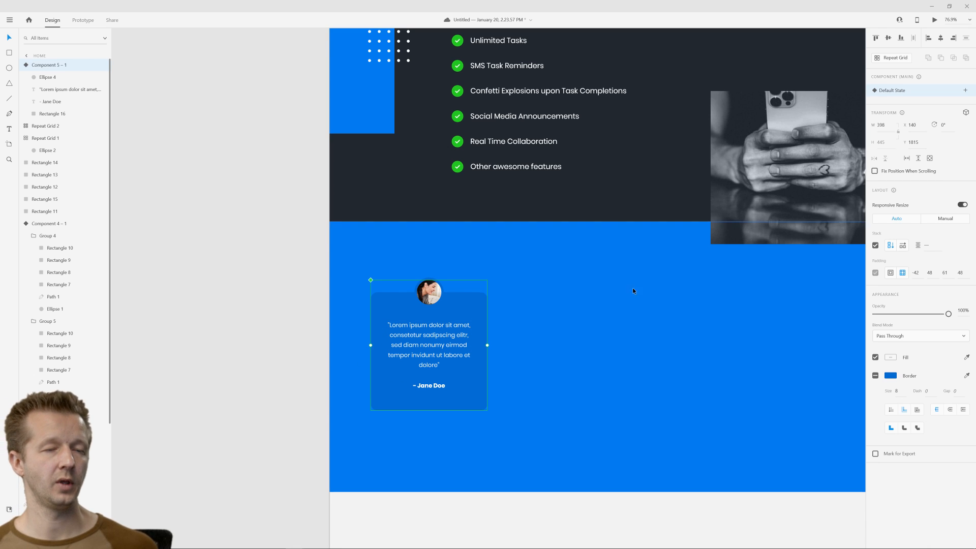
pyautogui.click(882, 58)
pyautogui.moveTo(487, 345); pyautogui.dragTo(813, 368)
pyautogui.scroll(-5, 632, 383)
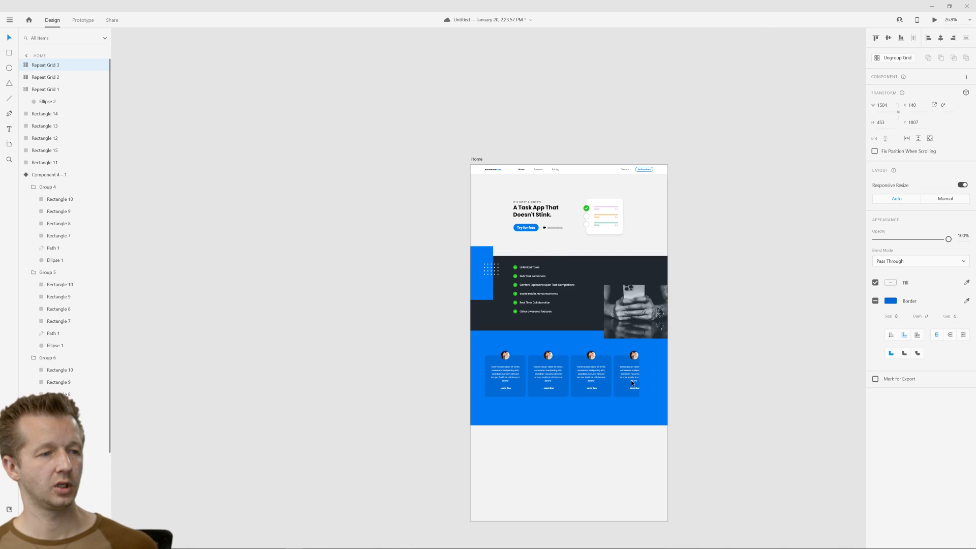
pyautogui.moveTo(649, 371); pyautogui.dragTo(741, 373)
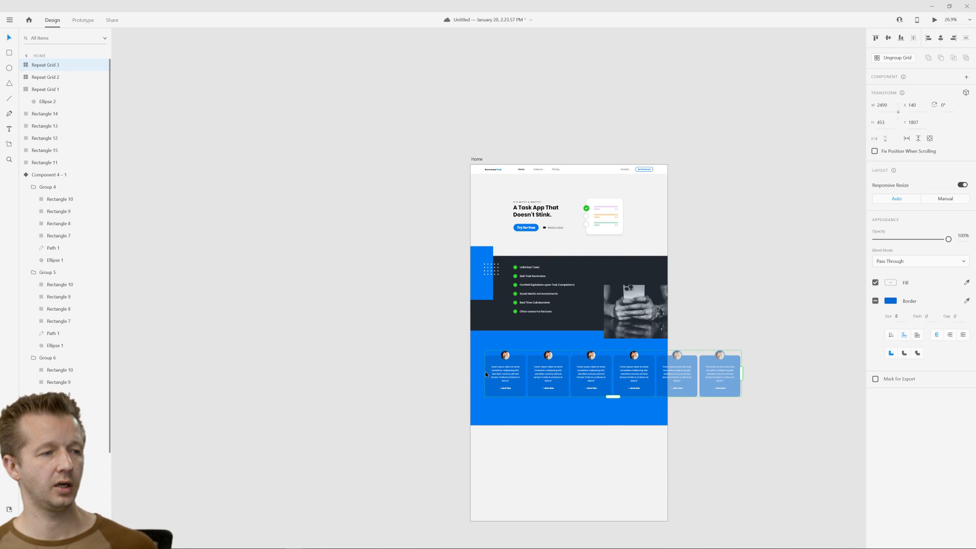
# Extend the testimonial repeat grid to eight cards so the row runs past both sides of the artboard.
pyautogui.moveTo(486, 374); pyautogui.dragTo(410, 374)
pyautogui.moveTo(650, 372); pyautogui.dragTo(736, 373)
pyautogui.click(768, 391)
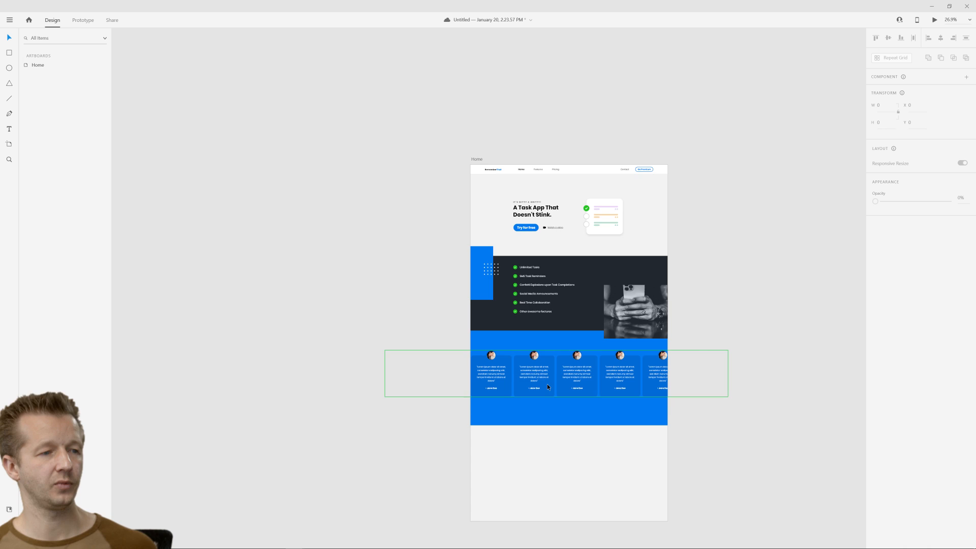
# Make the blue testimonial background a horizontal scroll group and widen its viewport to the full 1920 artboard width.
pyautogui.scroll(2, 547, 383)
pyautogui.click(560, 365)
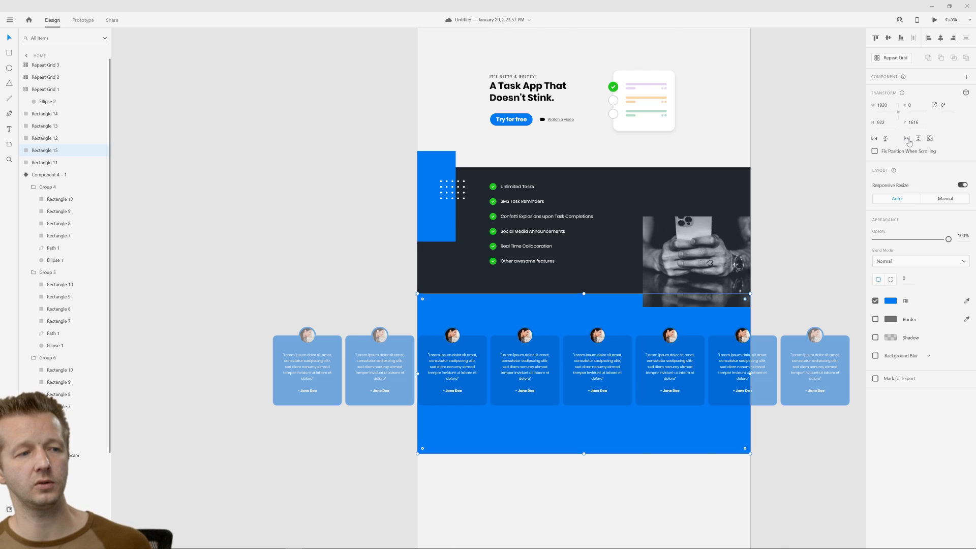
pyautogui.click(906, 139)
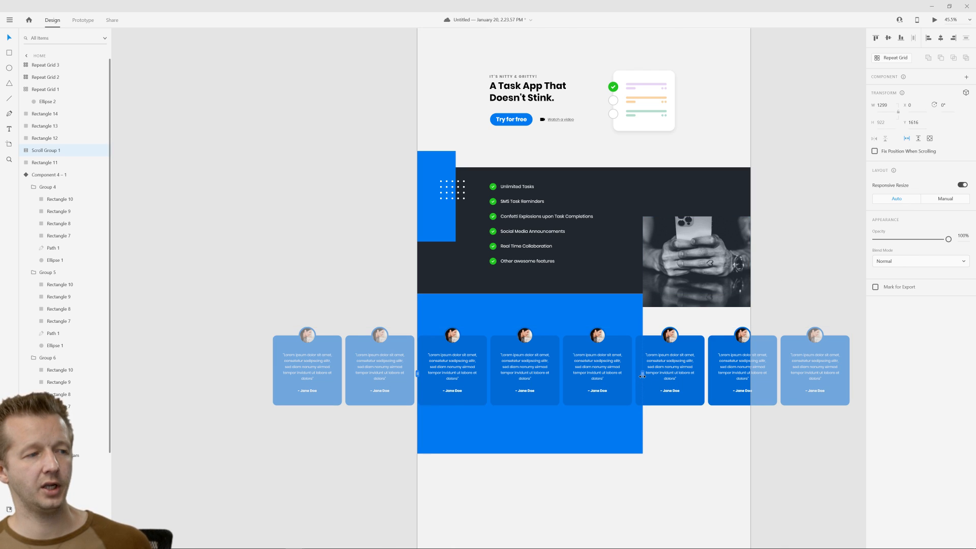
pyautogui.moveTo(417, 374)
pyautogui.mouseDown()
pyautogui.moveTo(516, 373)
pyautogui.moveTo(417, 372)
pyautogui.mouseUp()
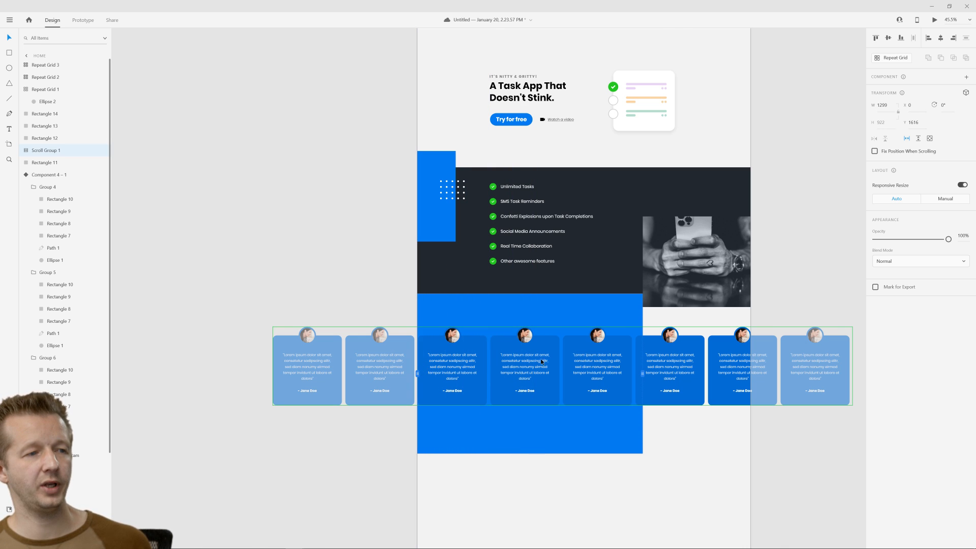
pyautogui.moveTo(640, 374); pyautogui.dragTo(750, 376)
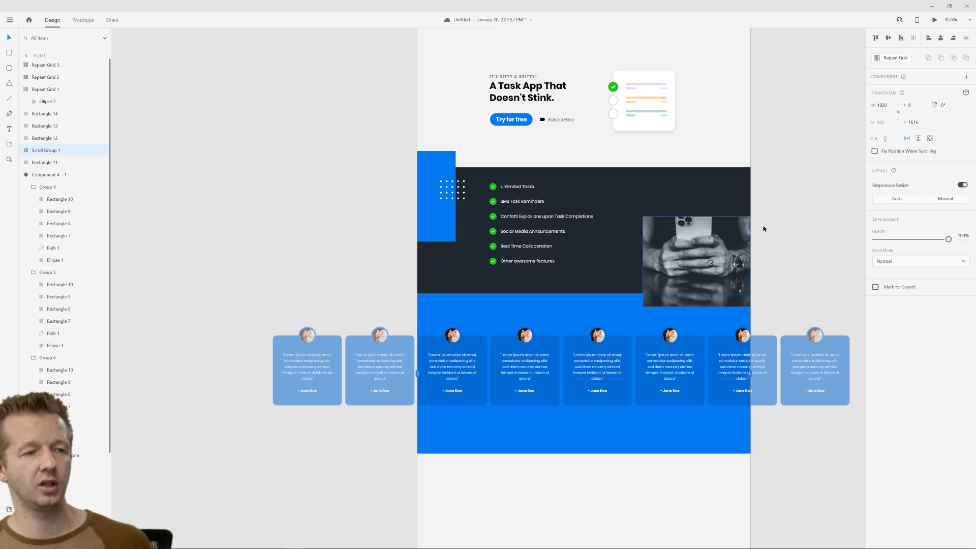
pyautogui.click(810, 192)
# Set the Home artboard's vertical scrolling viewport height to 1080, checking the page preview before the change.
pyautogui.scroll(-4, 826, 165)
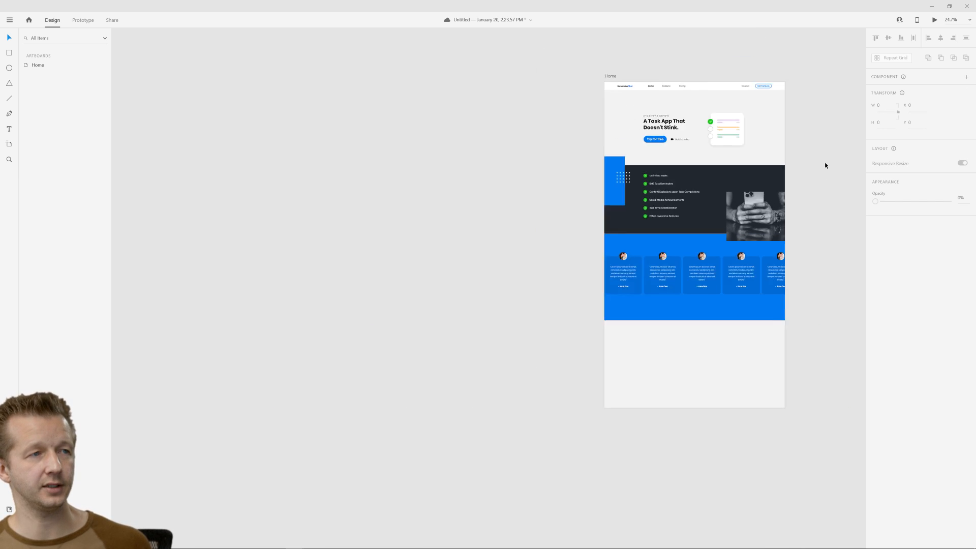
pyautogui.moveTo(843, 159); pyautogui.dragTo(717, 166)
pyautogui.click(521, 97)
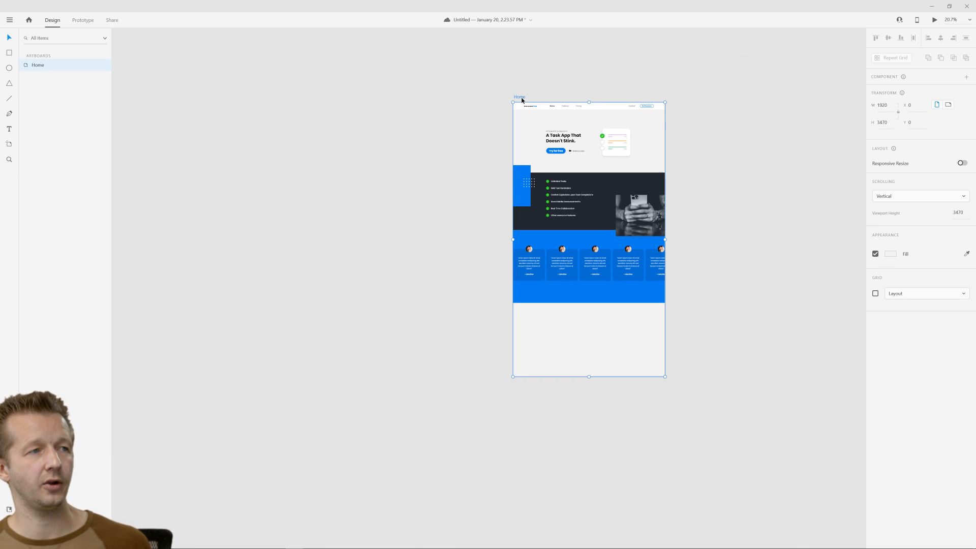
pyautogui.click(933, 21)
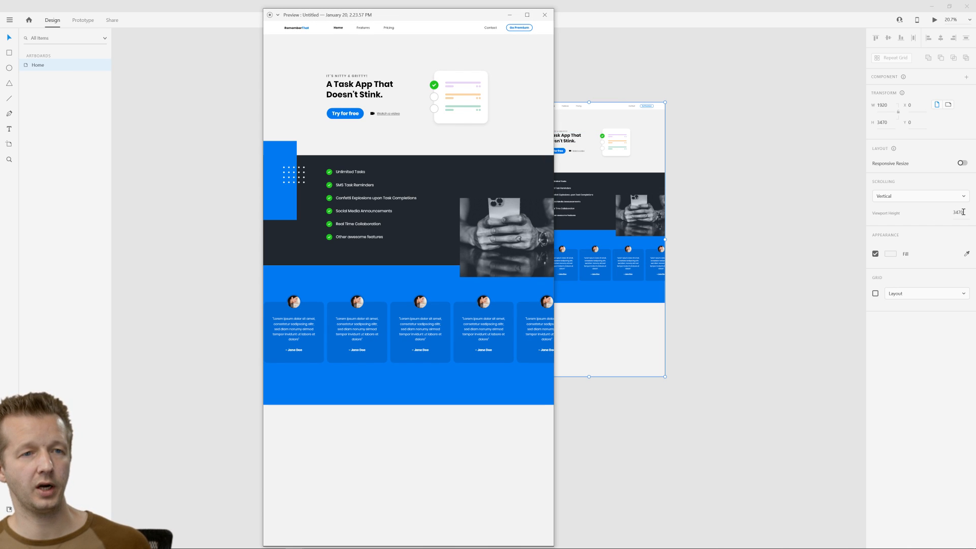
pyautogui.click(544, 15)
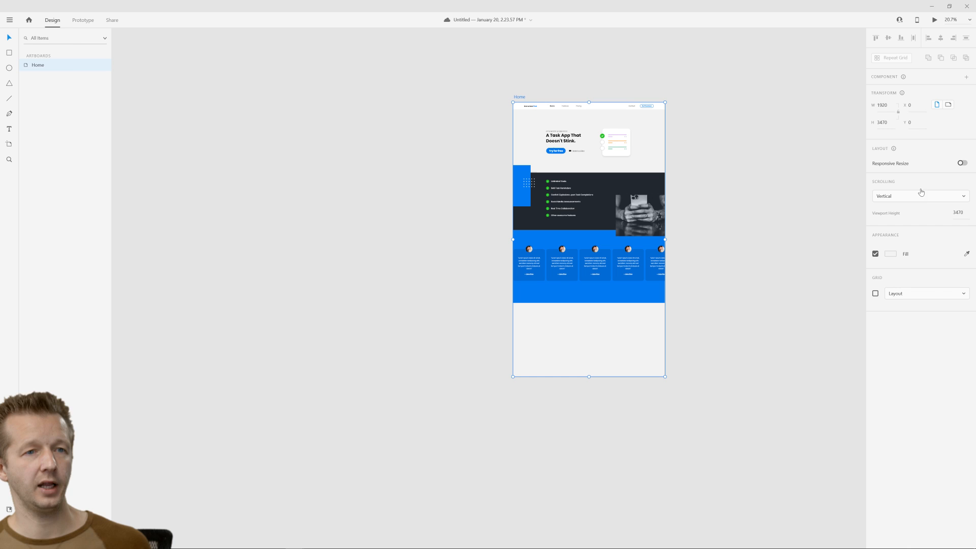
pyautogui.write('1080')
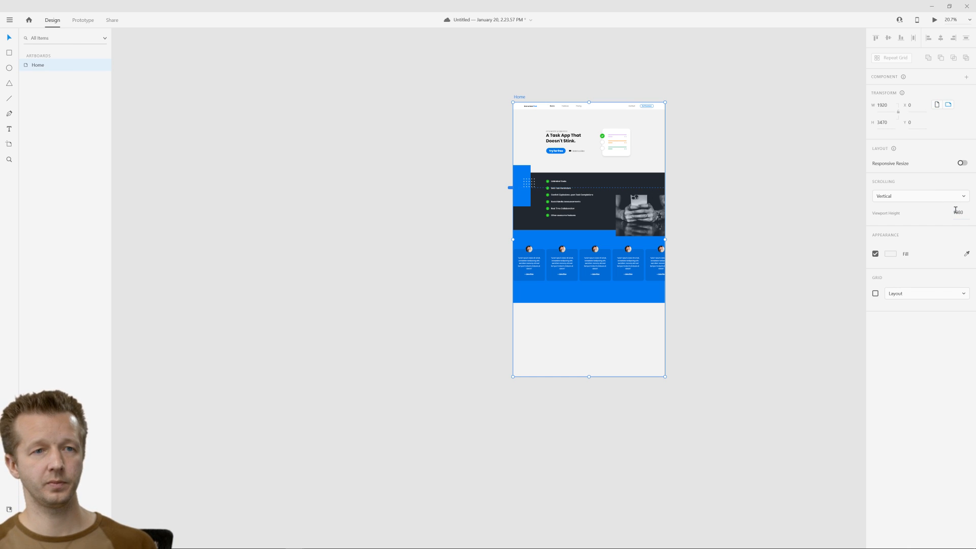
# Preview the Home page and scroll down through the testimonial section to check the page's vertical scrolling.
pyautogui.hotkey('ctrl', 'Return')
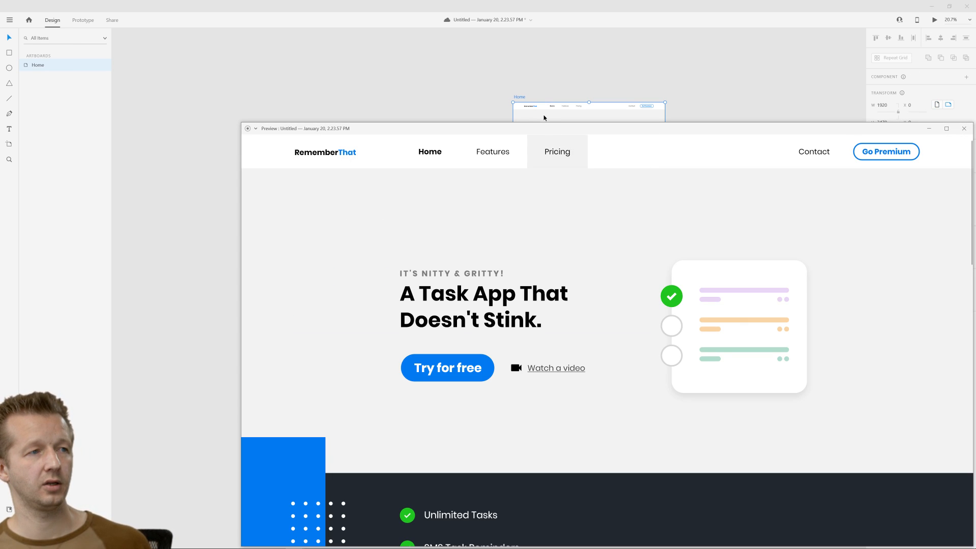
pyautogui.scroll(-10, 631, 394)
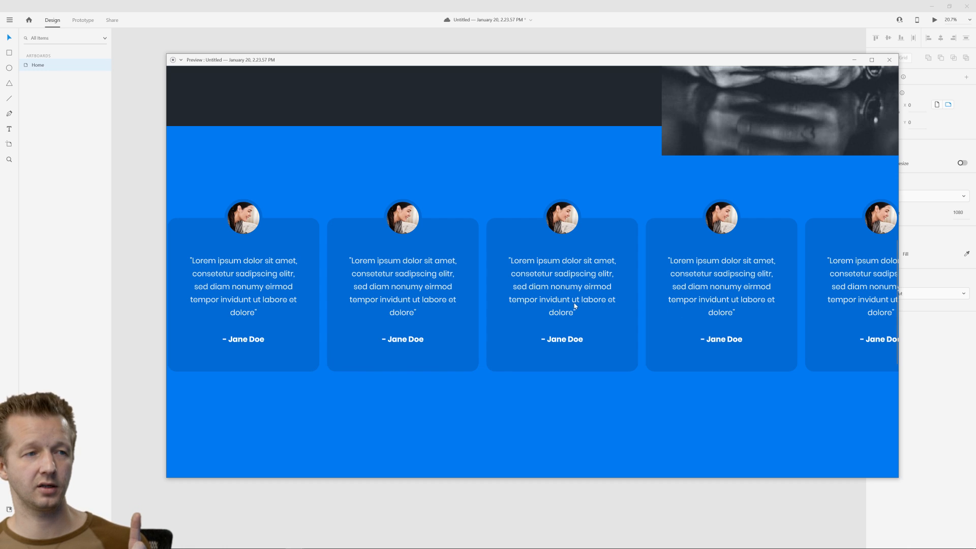
pyautogui.scroll(-2, 830, 314)
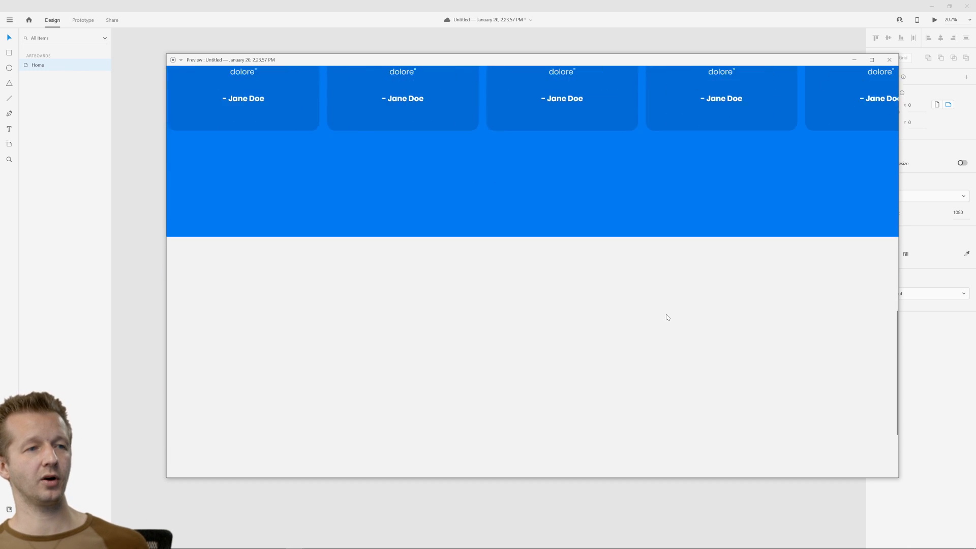
pyautogui.scroll(3, 666, 320)
pyautogui.scroll(-3, 677, 326)
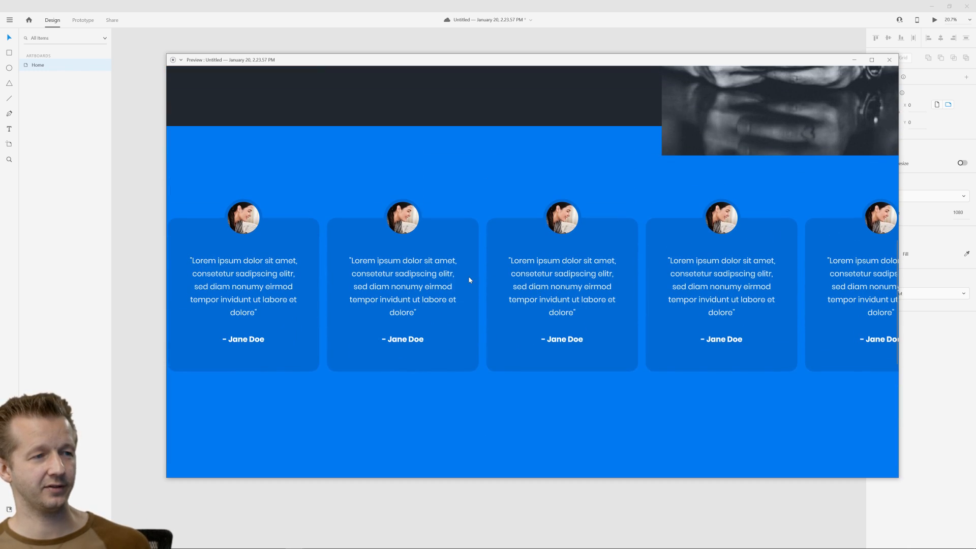
pyautogui.click(889, 60)
# Make the testimonial card repeat grid a horizontal scroll group with its viewport spanning the 1920 artboard width.
pyautogui.click(599, 259)
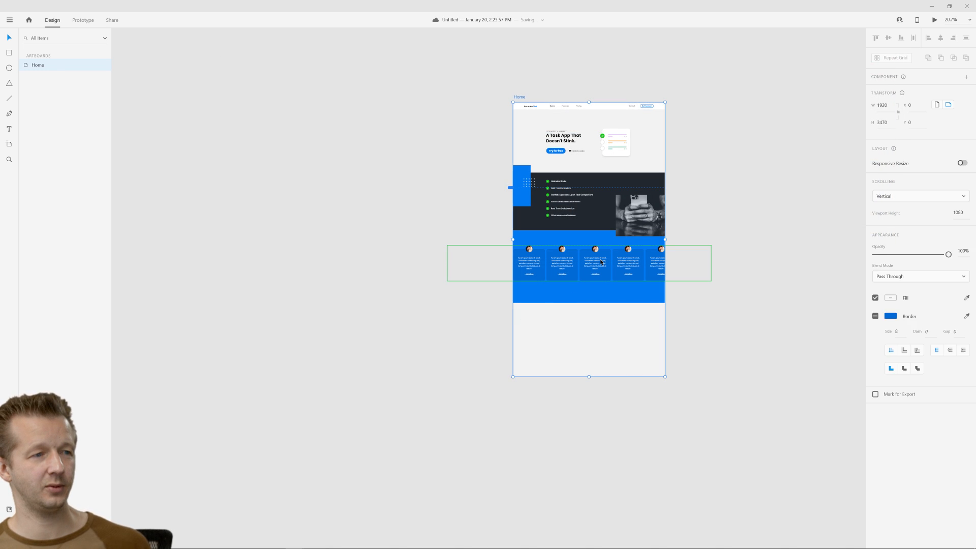
pyautogui.scroll(5, 600, 264)
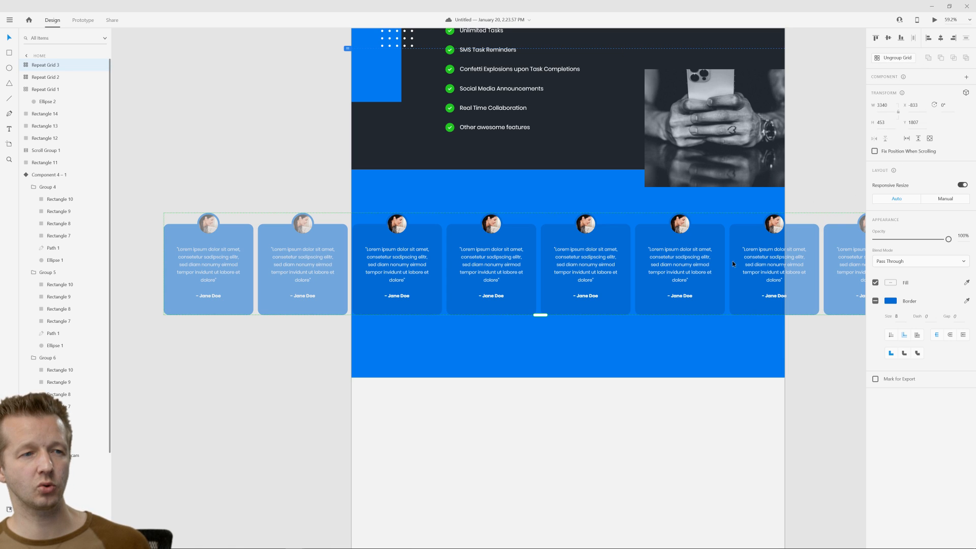
pyautogui.click(671, 381)
pyautogui.click(699, 295)
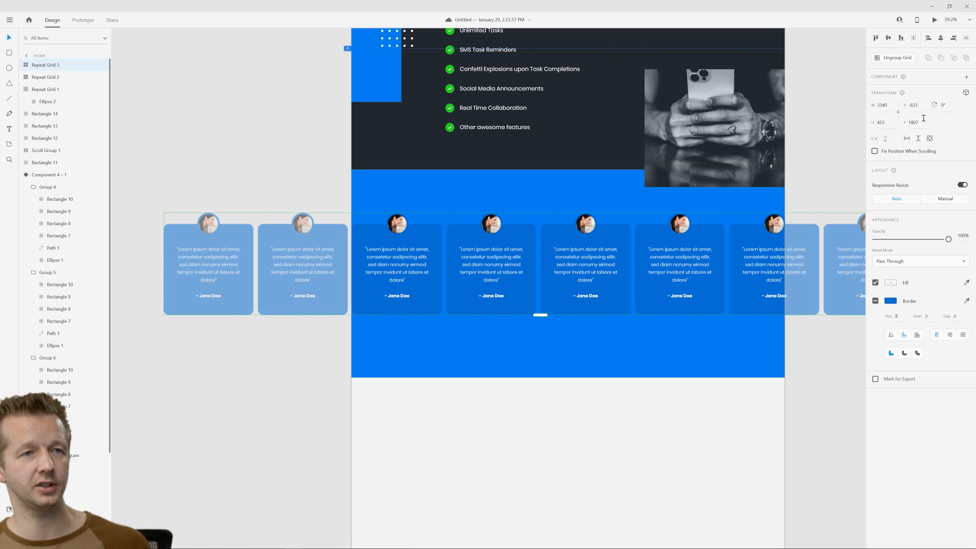
pyautogui.click(907, 139)
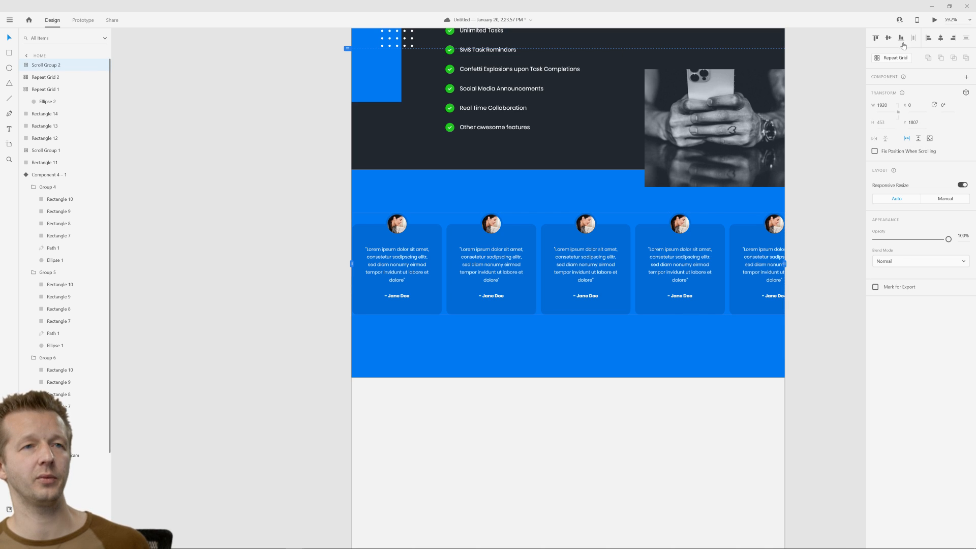
# Preview the Home page and scroll the testimonial cards sideways to check the horizontal scrolling.
pyautogui.click(934, 20)
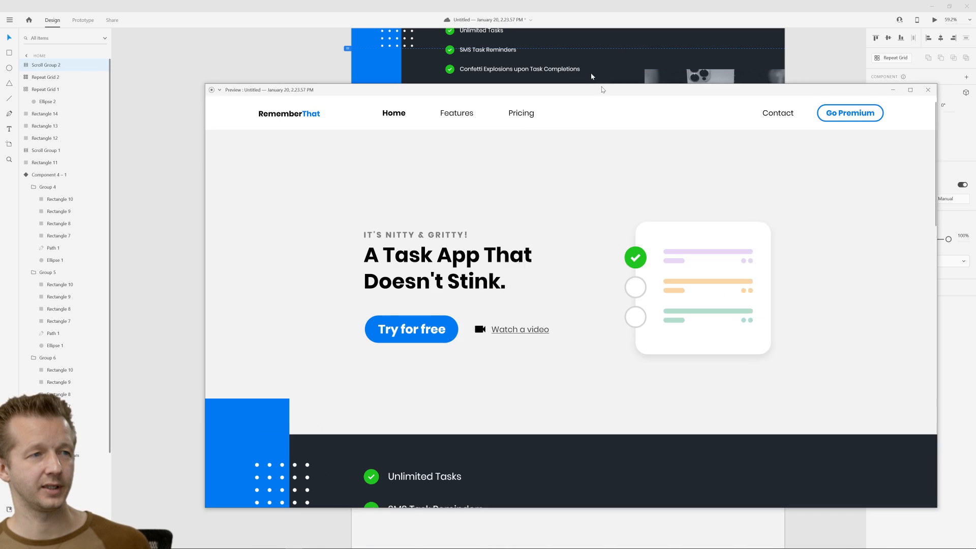
pyautogui.scroll(-5, 637, 307)
pyautogui.scroll(-5, 637, 306)
pyautogui.scroll(1, 636, 304)
pyautogui.hscroll(2, 635, 325)
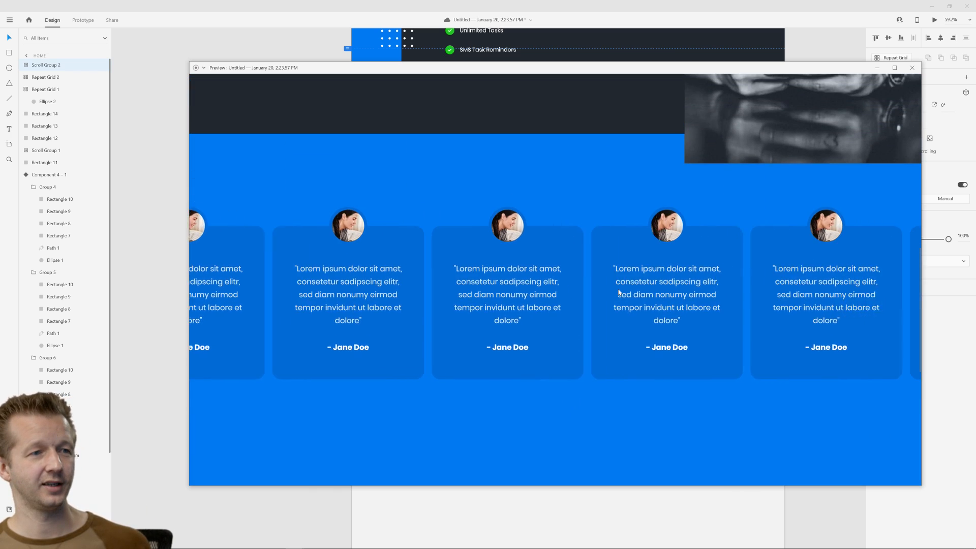
pyautogui.hscroll(3, 370, 281)
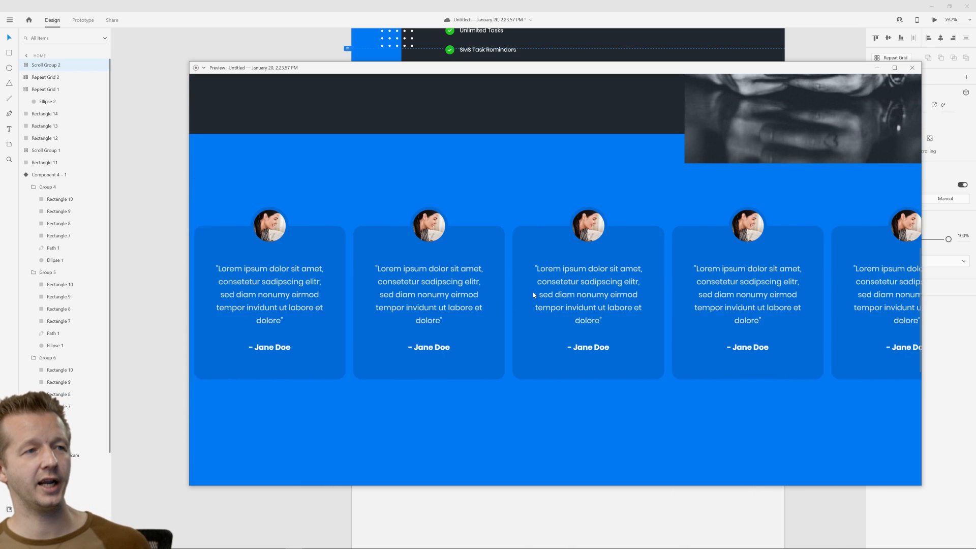
pyautogui.moveTo(656, 288); pyautogui.dragTo(603, 296)
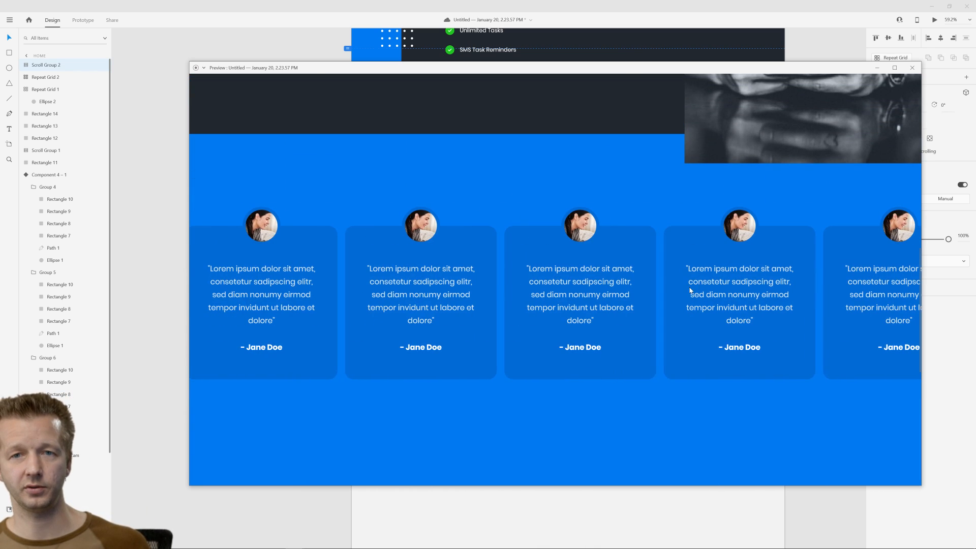
pyautogui.moveTo(691, 289); pyautogui.dragTo(734, 231)
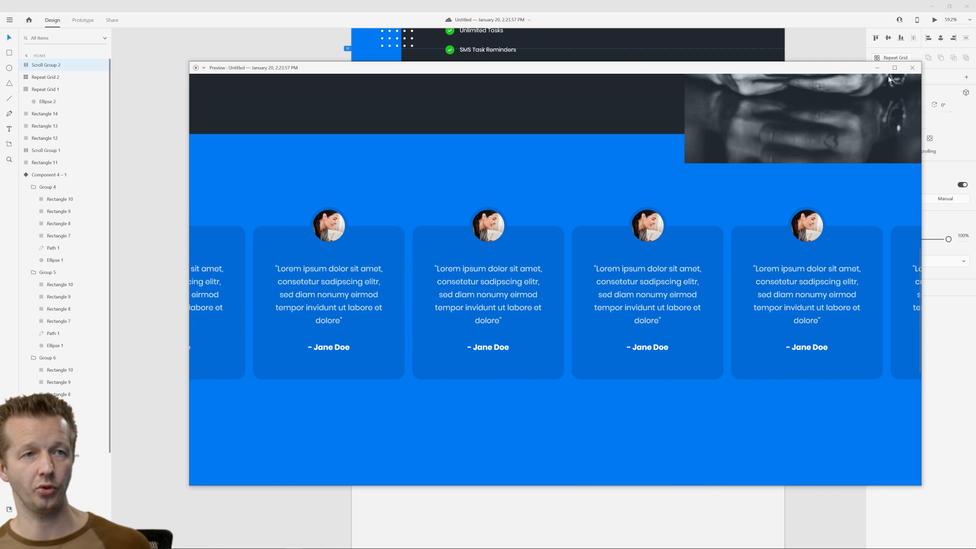
pyautogui.click(912, 67)
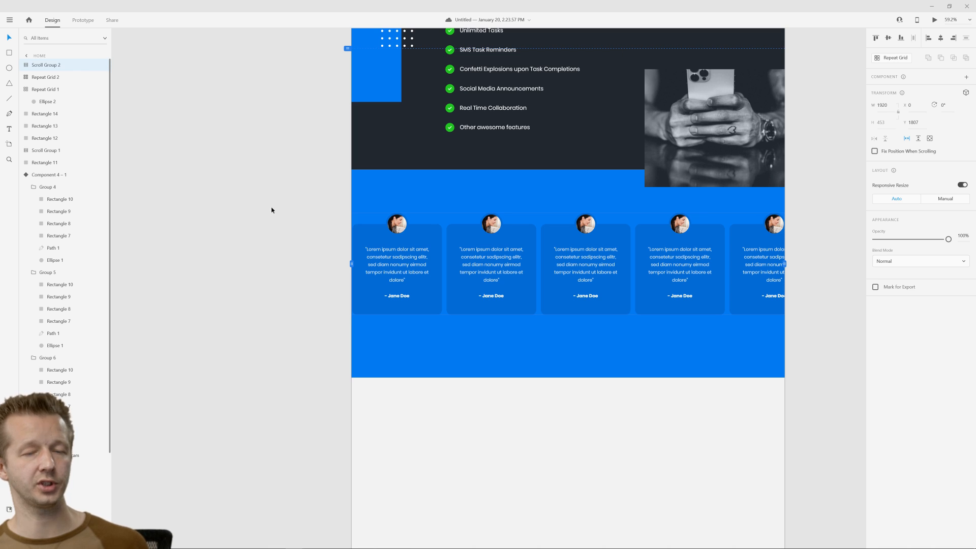
# Draw a borderless rectangle about 262 by 922 over the left end of the testimonial section, filled with the section's blue.
pyautogui.click(271, 210)
pyautogui.scroll(-3, 625, 323)
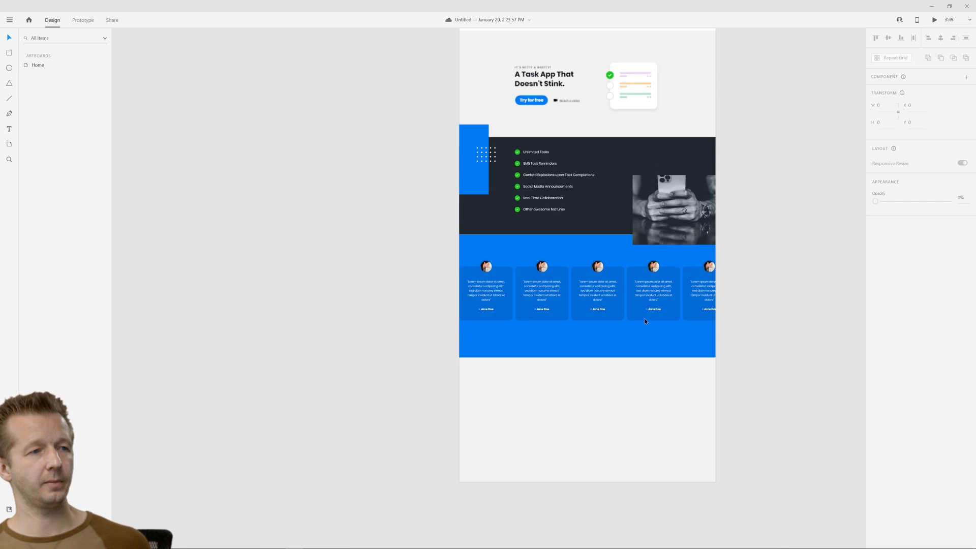
pyautogui.scroll(2, 645, 320)
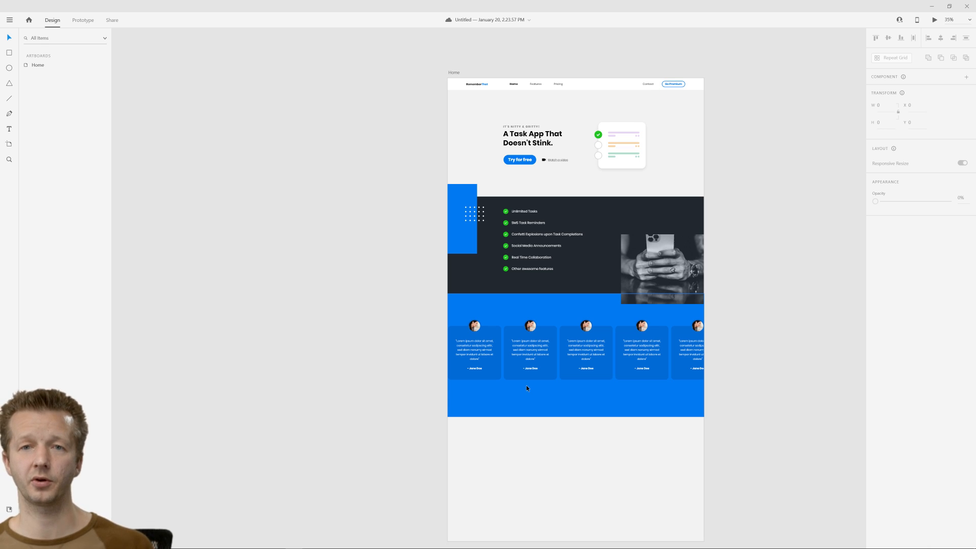
pyautogui.scroll(3, 535, 372)
pyautogui.scroll(1, 535, 374)
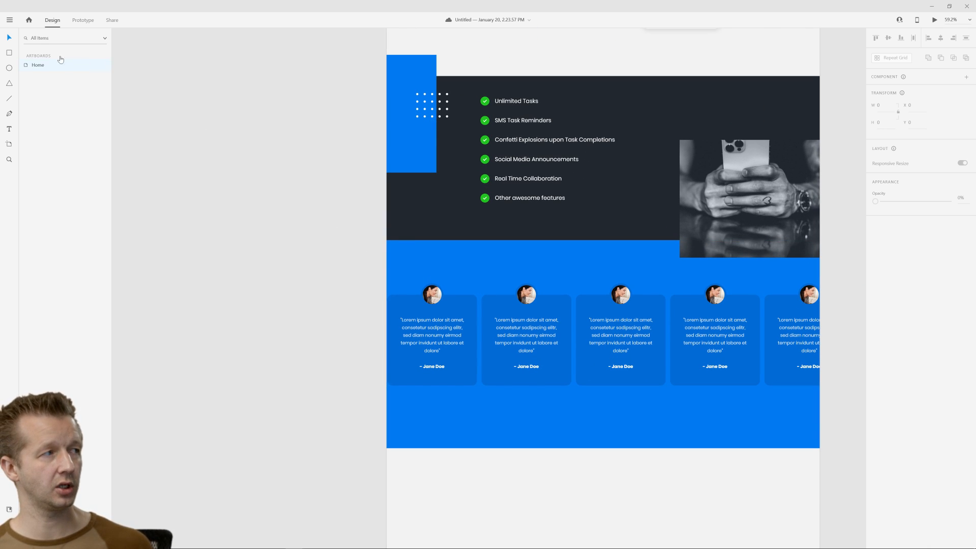
pyautogui.click(9, 54)
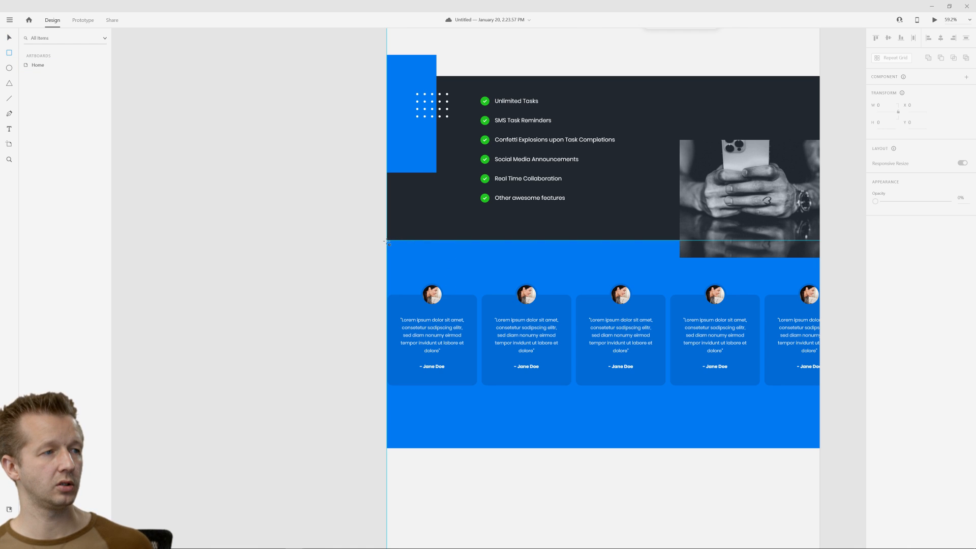
pyautogui.moveTo(387, 241); pyautogui.dragTo(446, 447)
pyautogui.press('v')
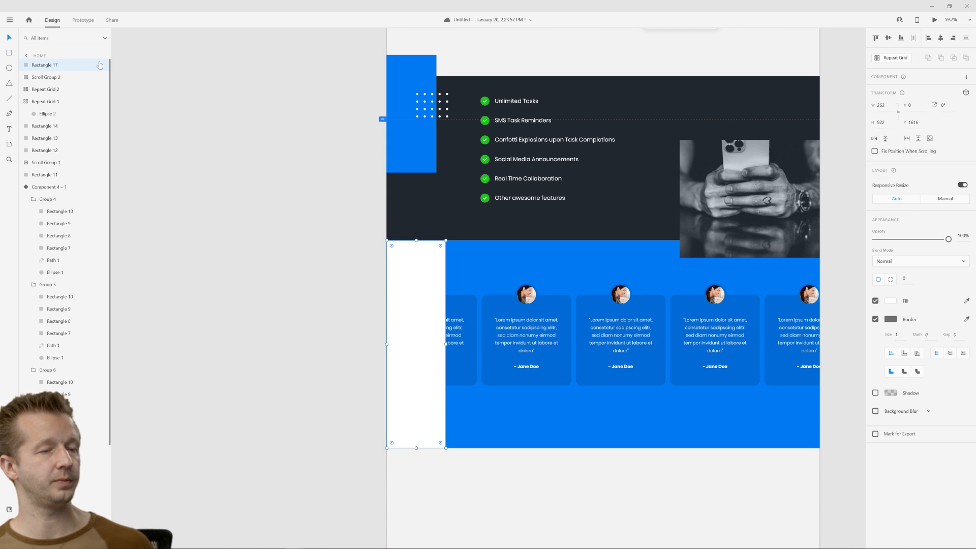
pyautogui.click(875, 319)
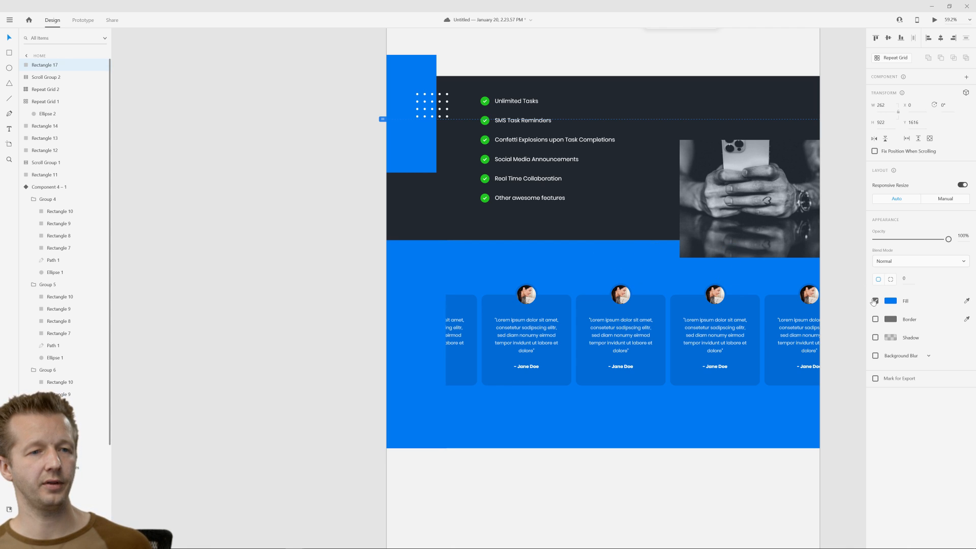
# Change the overlay rectangle's fill to a linear gradient running horizontally between its left and right edges.
pyautogui.click(891, 301)
pyautogui.click(796, 248)
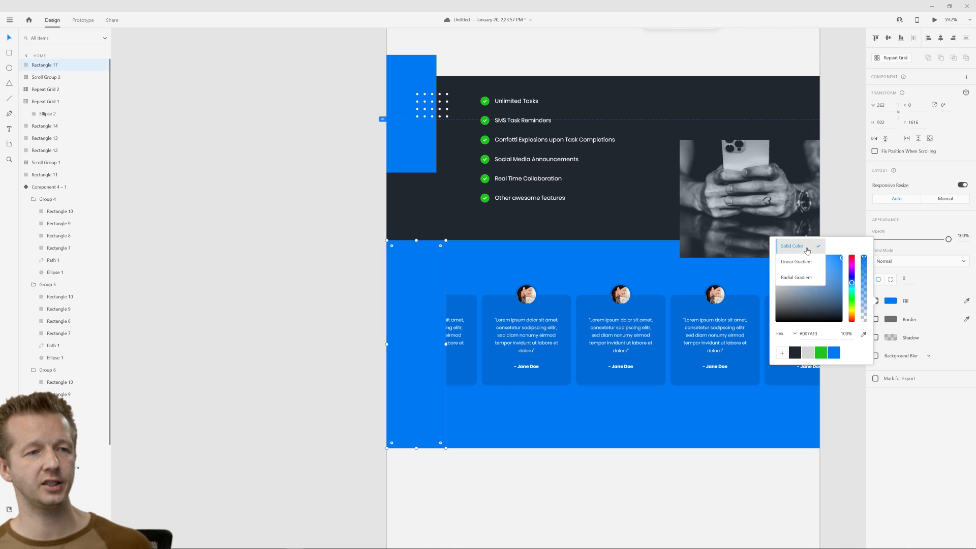
pyautogui.click(796, 262)
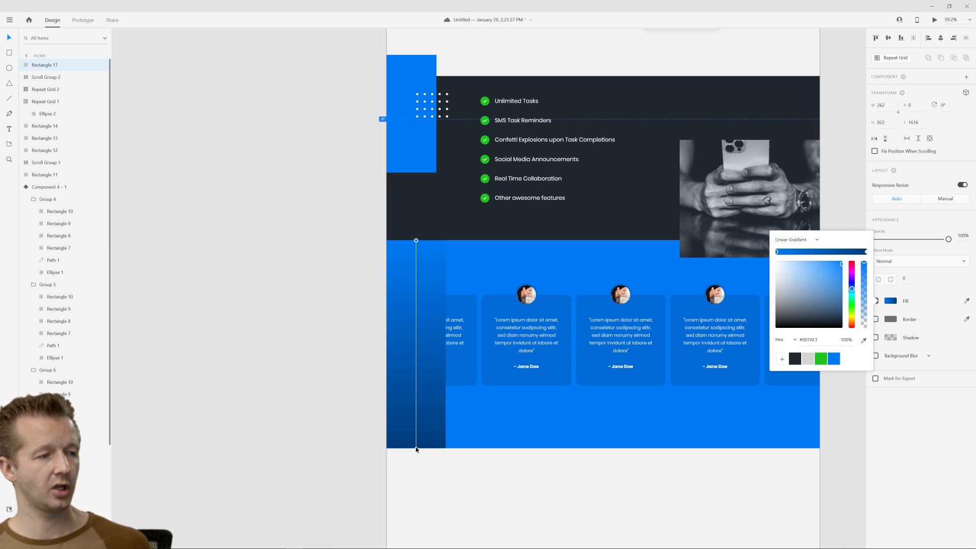
pyautogui.moveTo(415, 449); pyautogui.dragTo(386, 351)
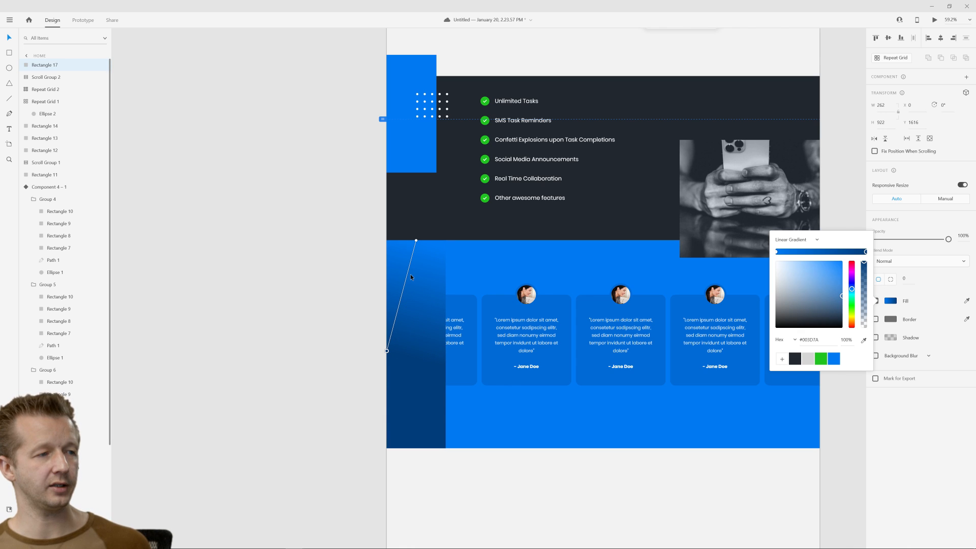
pyautogui.moveTo(416, 241); pyautogui.dragTo(446, 350)
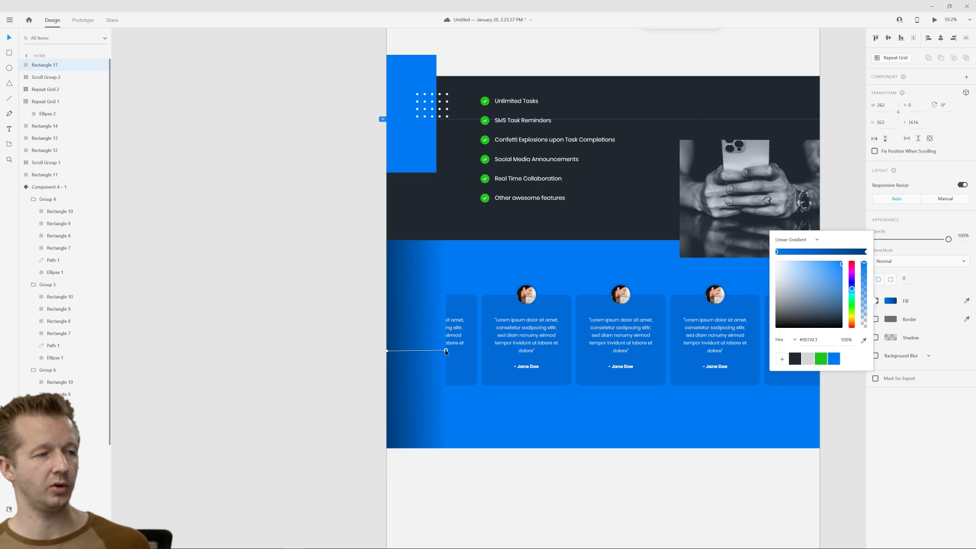
# Match the gradient's outer stop to the section's blue #007AF3 and set the inner stop's opacity to 0%.
pyautogui.click(865, 252)
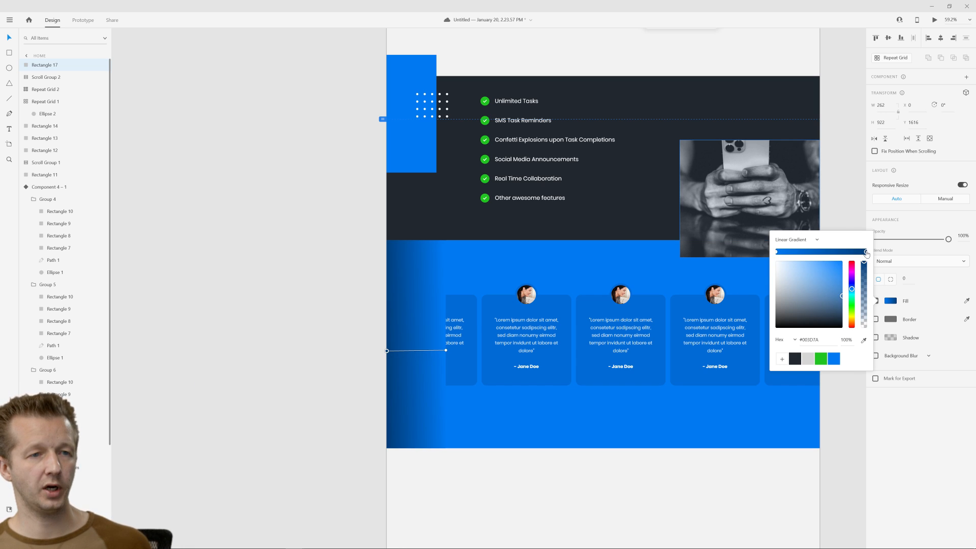
pyautogui.click(864, 340)
pyautogui.click(609, 267)
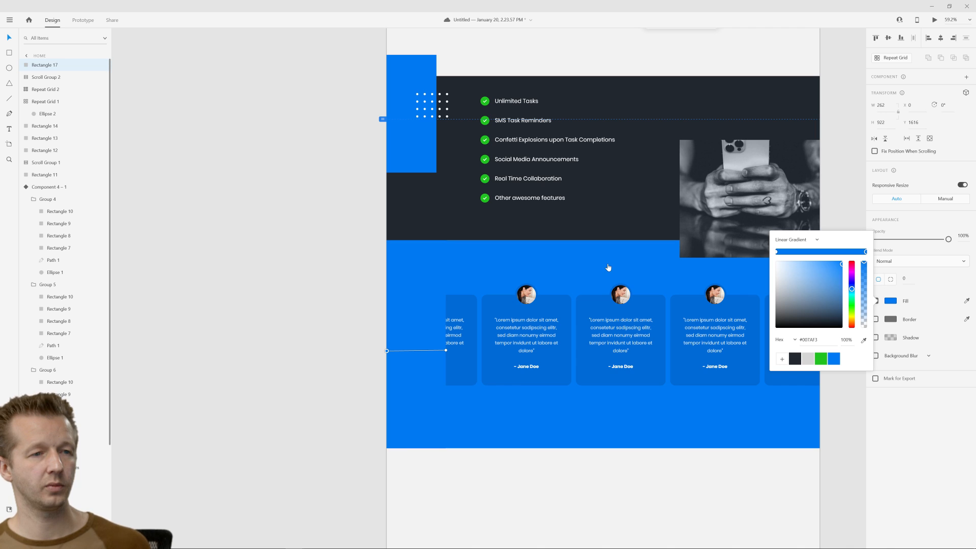
pyautogui.click(776, 252)
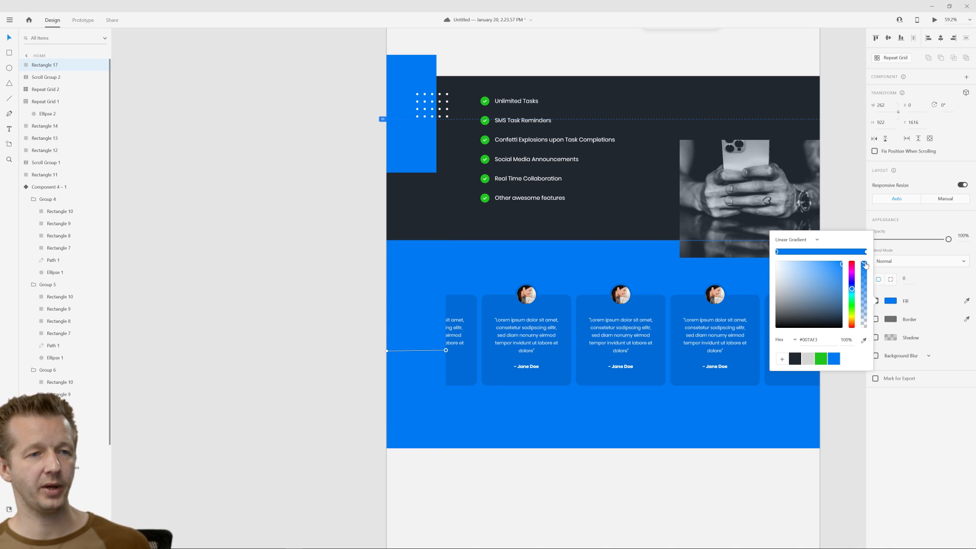
pyautogui.moveTo(865, 264); pyautogui.dragTo(864, 326)
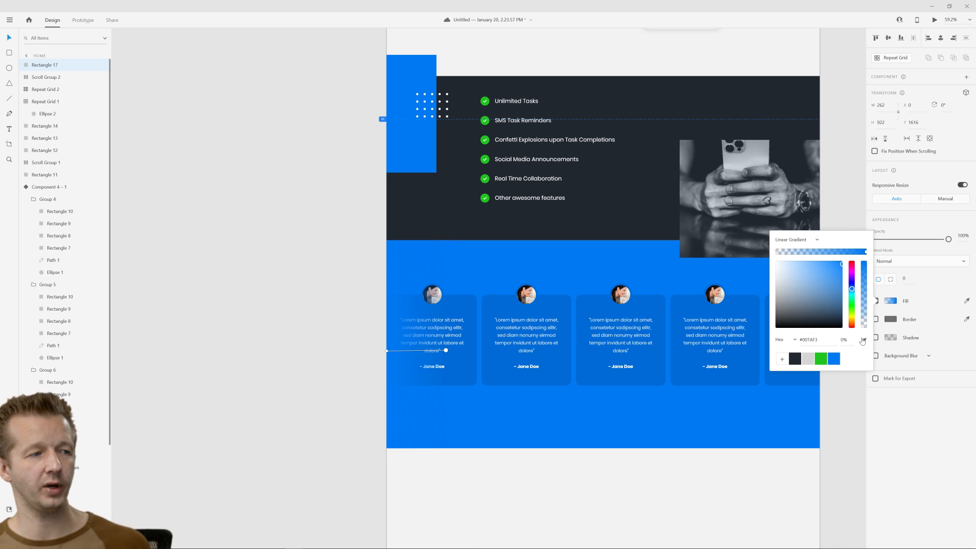
pyautogui.click(248, 164)
pyautogui.click(321, 320)
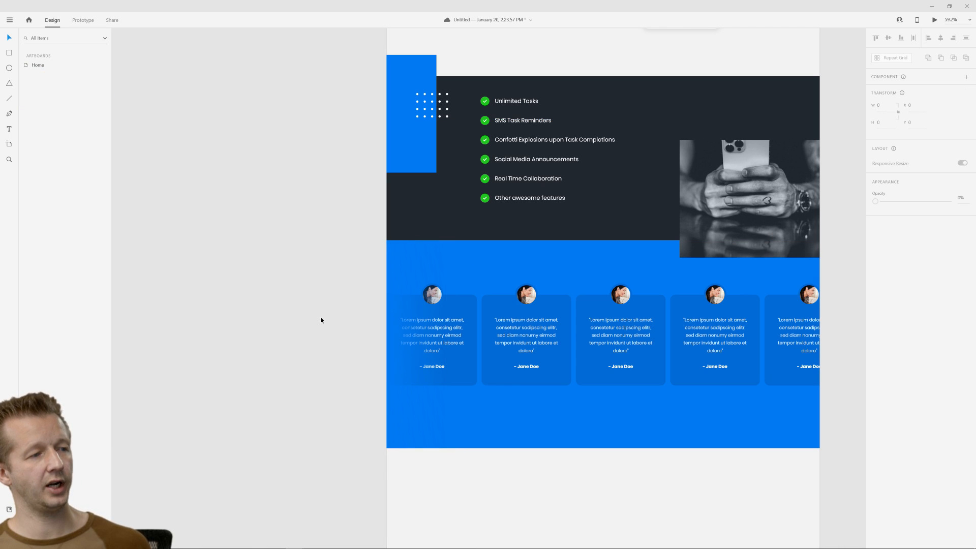
# Widen the gradient overlay rectangle to about 429 and duplicate it in place.
pyautogui.click(400, 354)
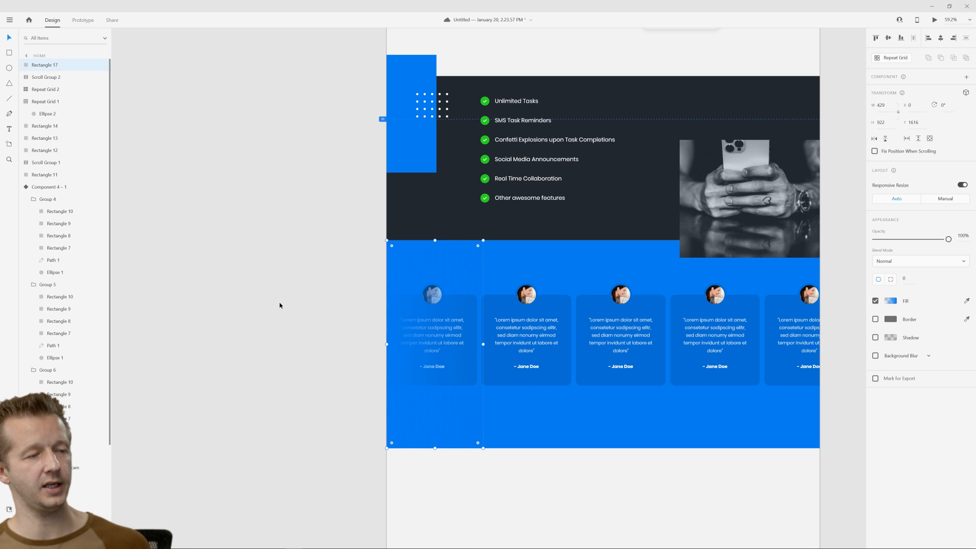
pyautogui.click(328, 416)
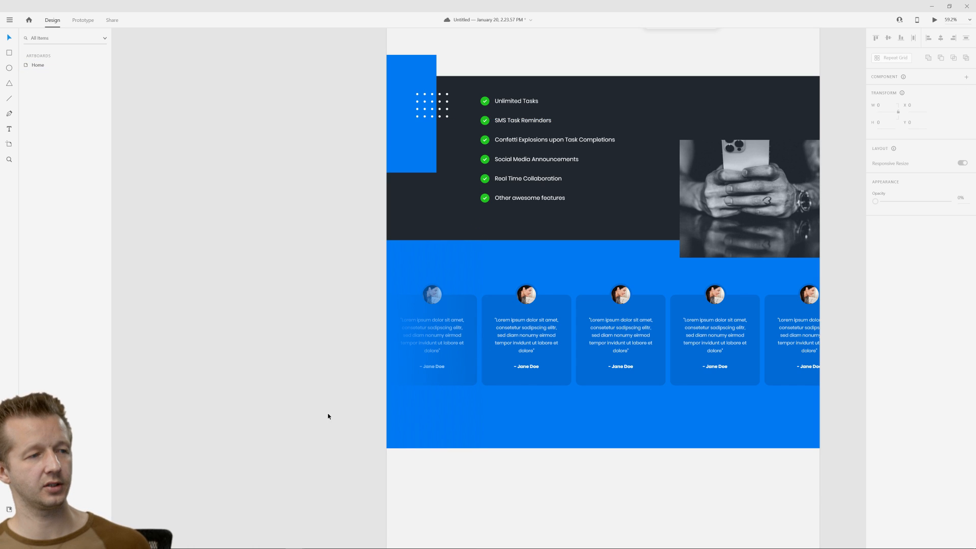
pyautogui.click(405, 343)
pyautogui.hotkey('ctrl', 'd')
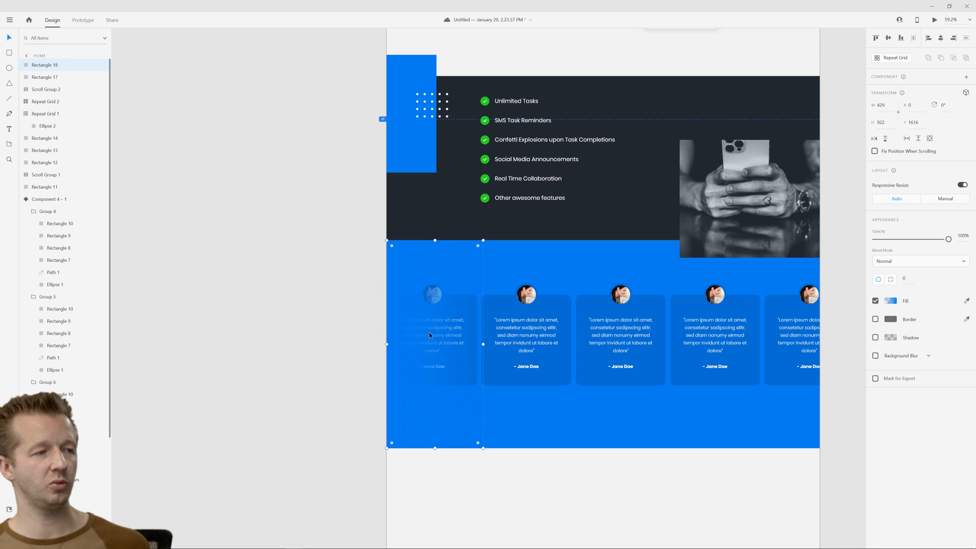
# Mirror the selected gradient overlay horizontally at about 457 px wide and move it to the testimonials section's right edge.
pyautogui.moveTo(386, 343); pyautogui.dragTo(486, 345)
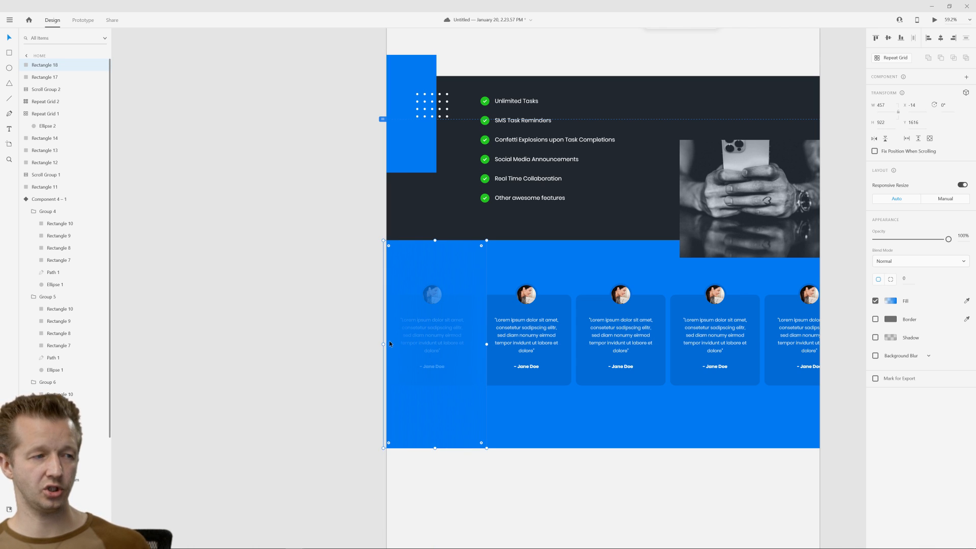
pyautogui.moveTo(422, 345); pyautogui.dragTo(754, 340)
# Bring the phone photo to the front of the layer order.
pyautogui.click(770, 214)
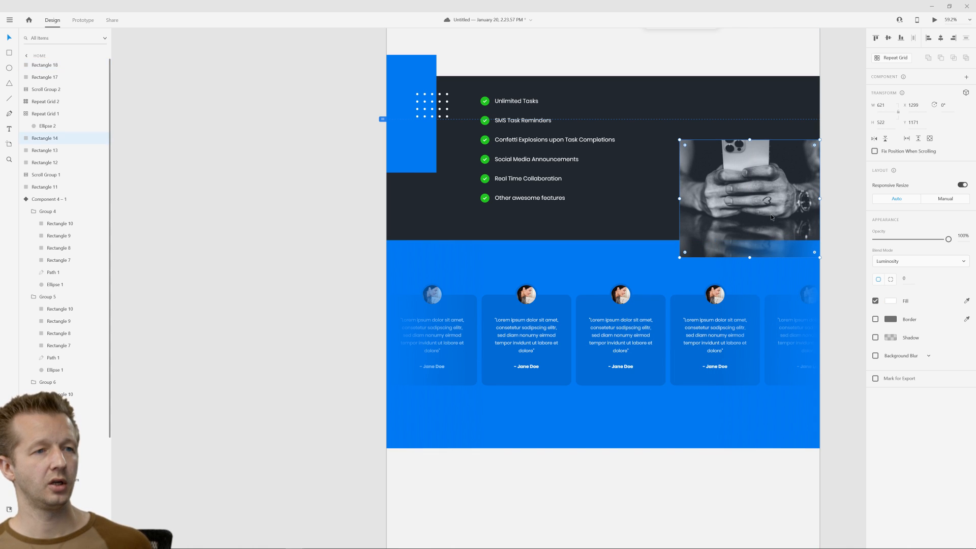
pyautogui.rightClick(791, 178)
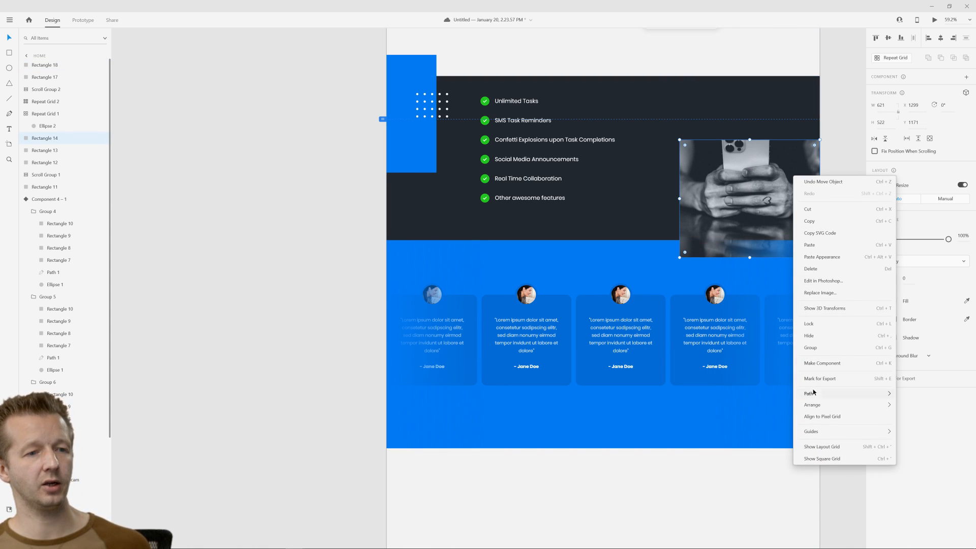
pyautogui.moveTo(827, 407)
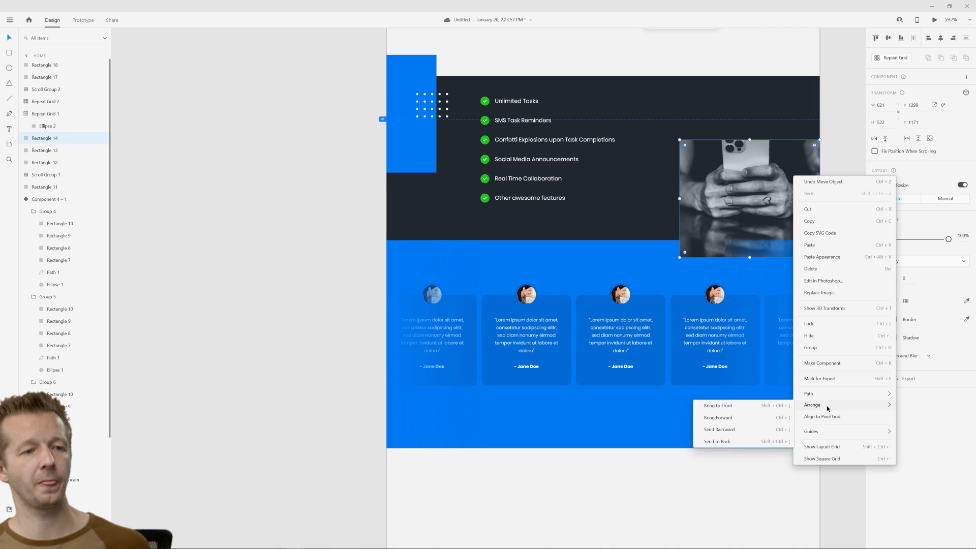
pyautogui.click(749, 404)
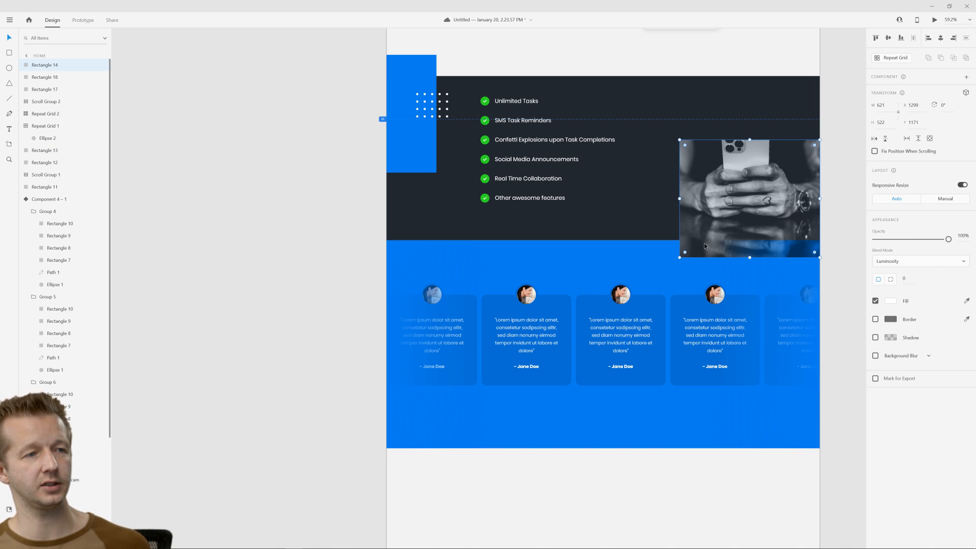
# Move the testimonials scroll group and both gradient overlays down the layer order, to just above the blue section background.
pyautogui.click(790, 275)
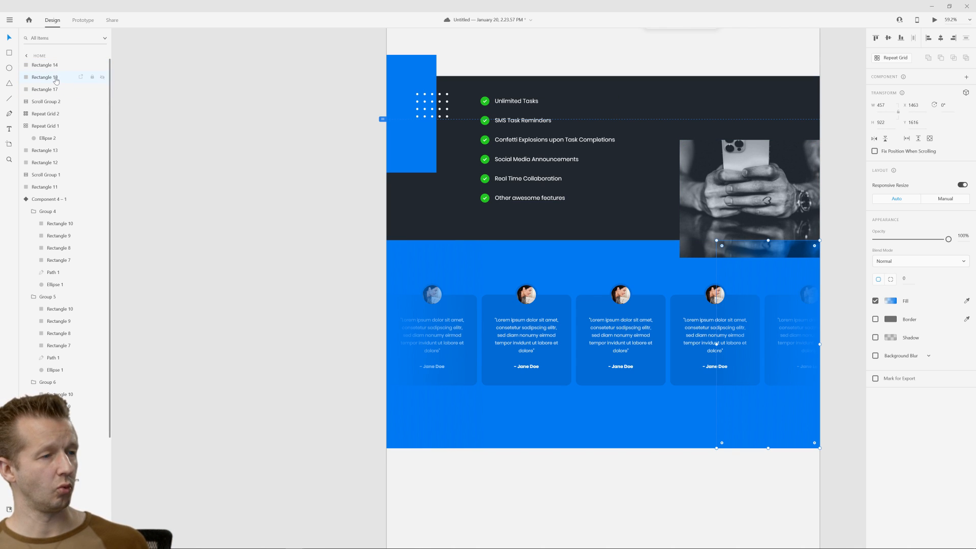
pyautogui.click(625, 326)
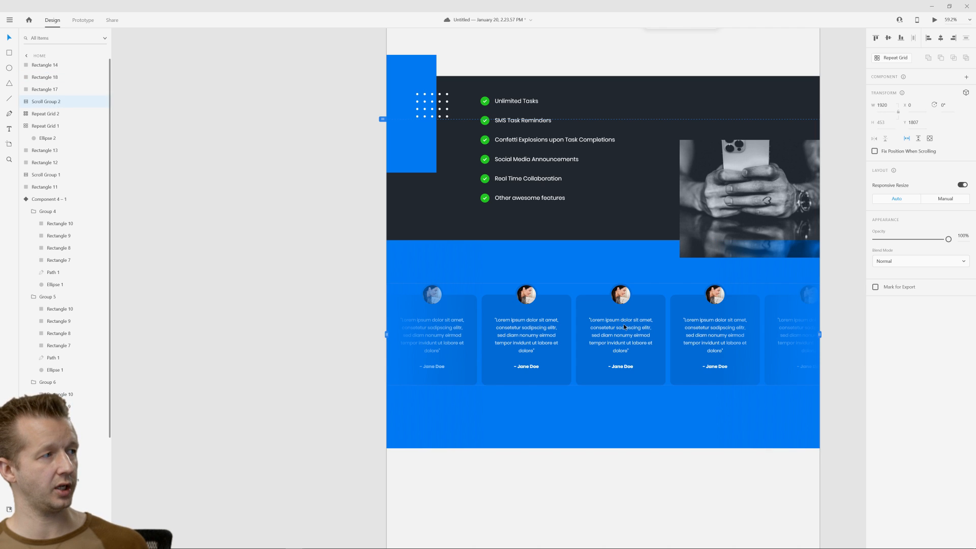
pyautogui.keyDown('shift'); pyautogui.click(768, 305); pyautogui.keyUp('shift')
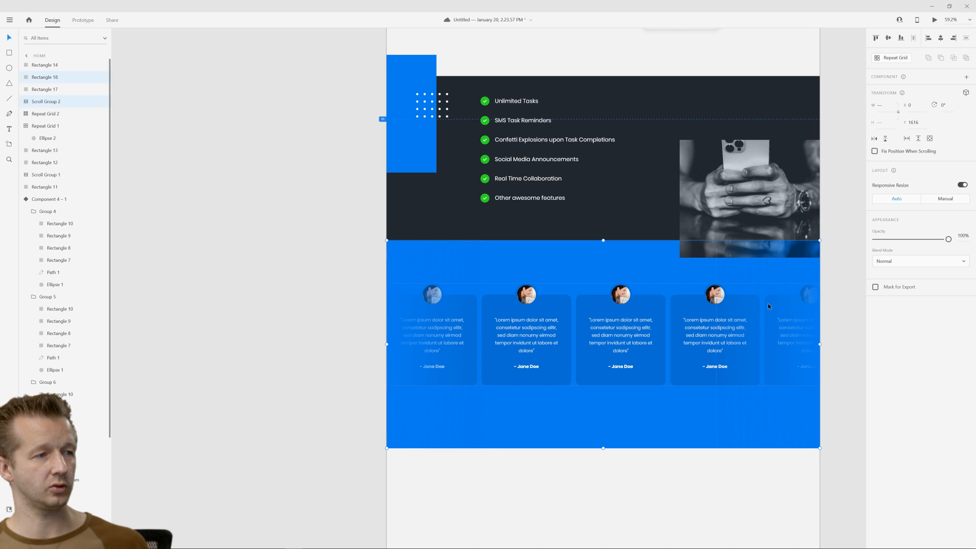
pyautogui.keyDown('shift'); pyautogui.click(411, 283); pyautogui.keyUp('shift')
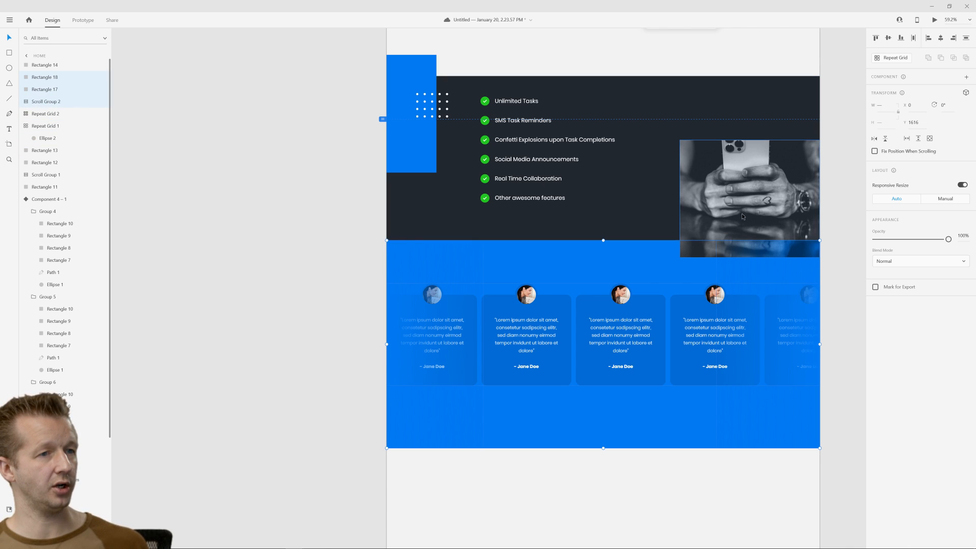
pyautogui.moveTo(45, 101); pyautogui.dragTo(49, 197)
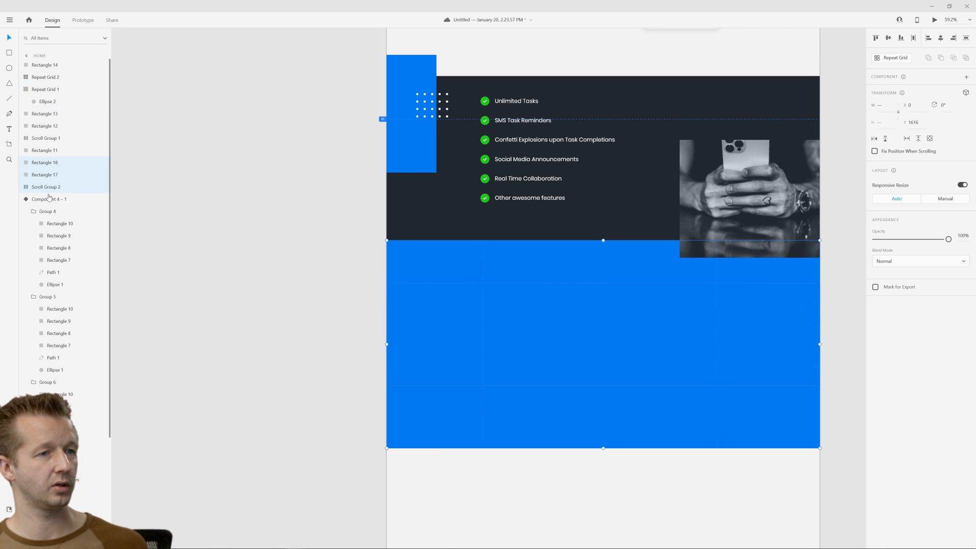
pyautogui.hotkey('ctrl', 'z')
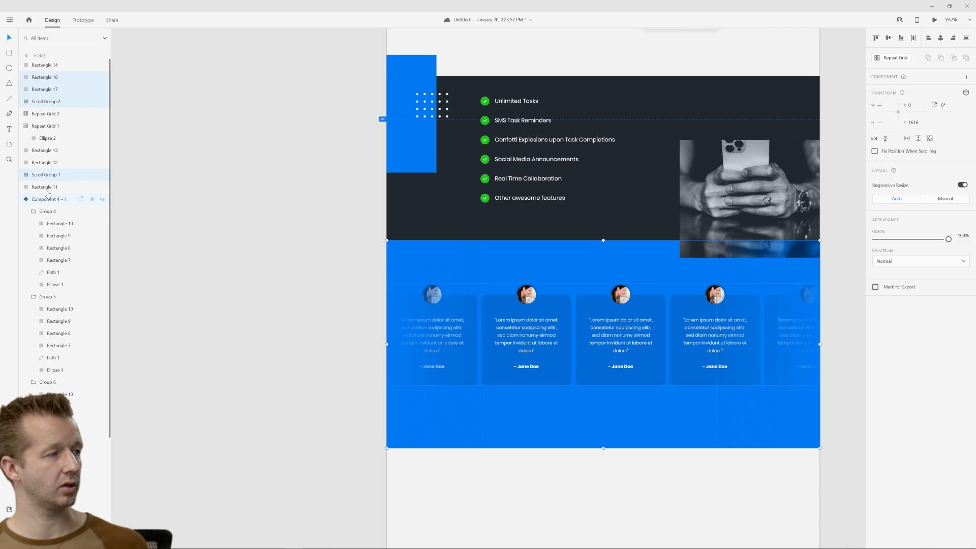
pyautogui.scroll(-3, 48, 193)
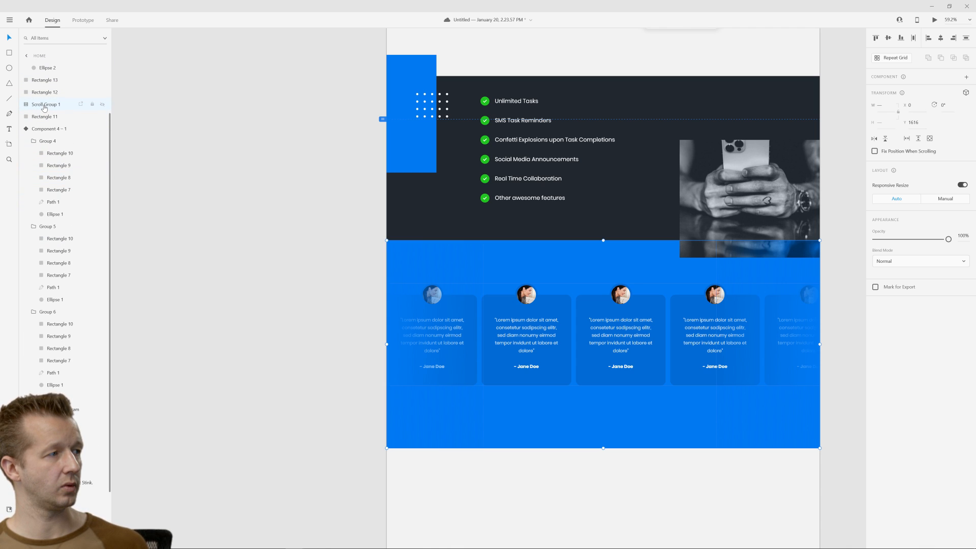
pyautogui.moveTo(44, 106); pyautogui.dragTo(49, 409)
pyautogui.click(241, 304)
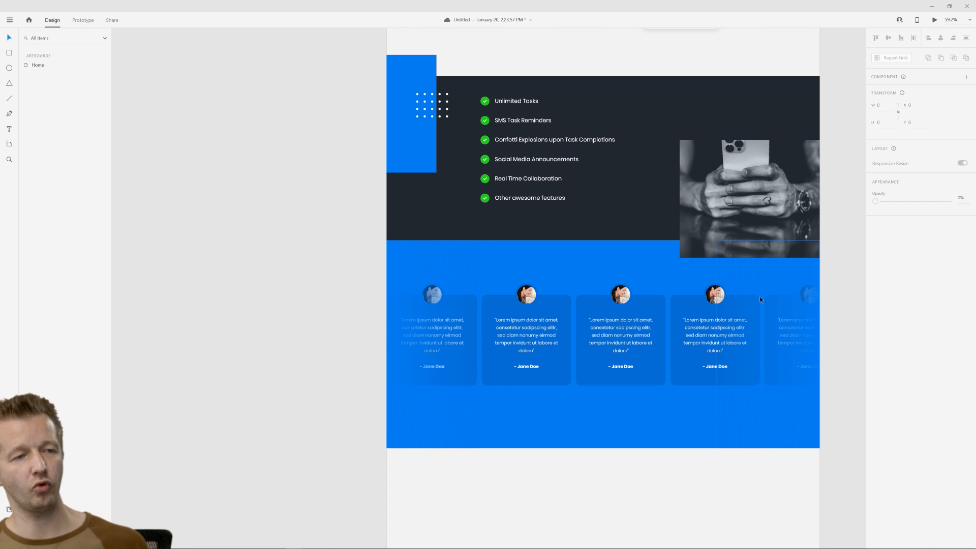
# Preview the Home page down to the testimonials section, check its side-scrolling cards and fades, and close the preview.
pyautogui.click(935, 19)
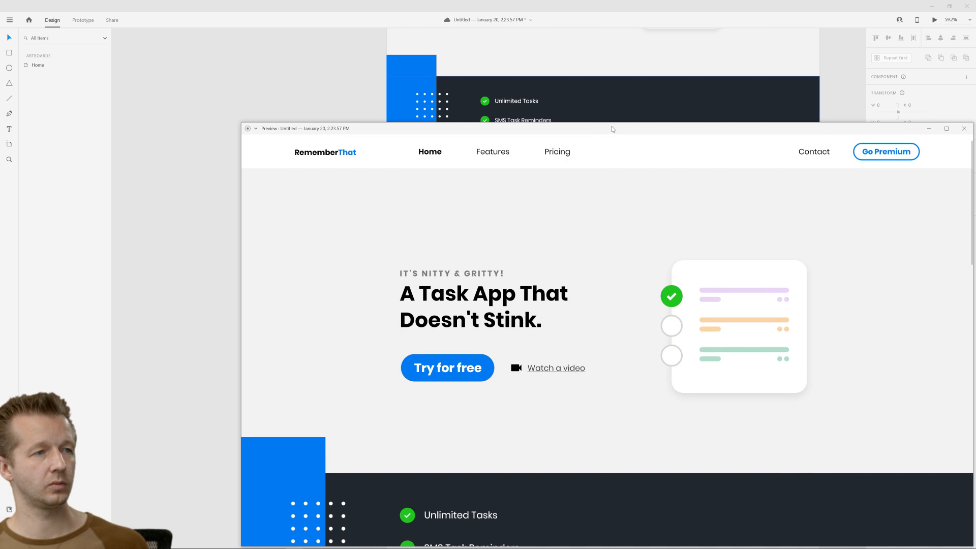
pyautogui.moveTo(612, 129); pyautogui.dragTo(541, 53)
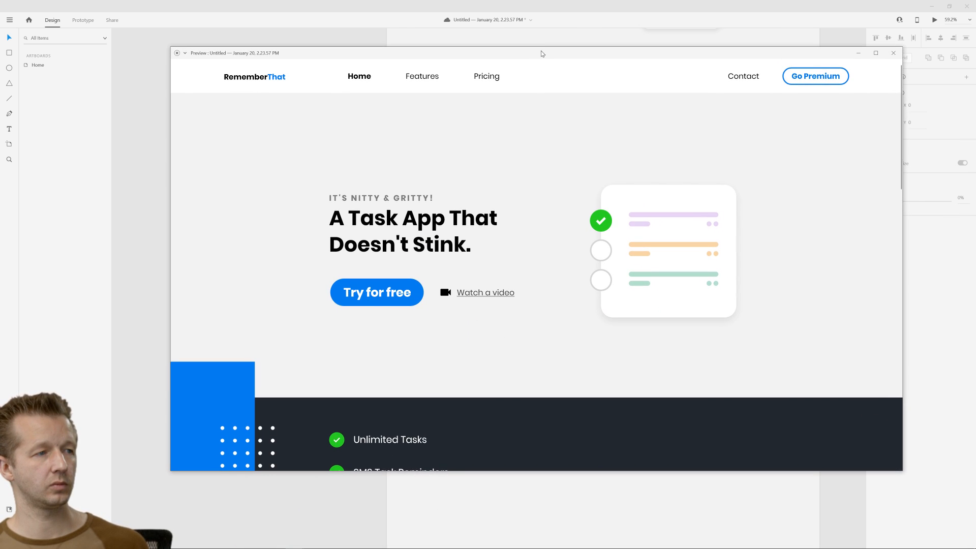
pyautogui.scroll(-10, 575, 251)
pyautogui.scroll(-2, 575, 261)
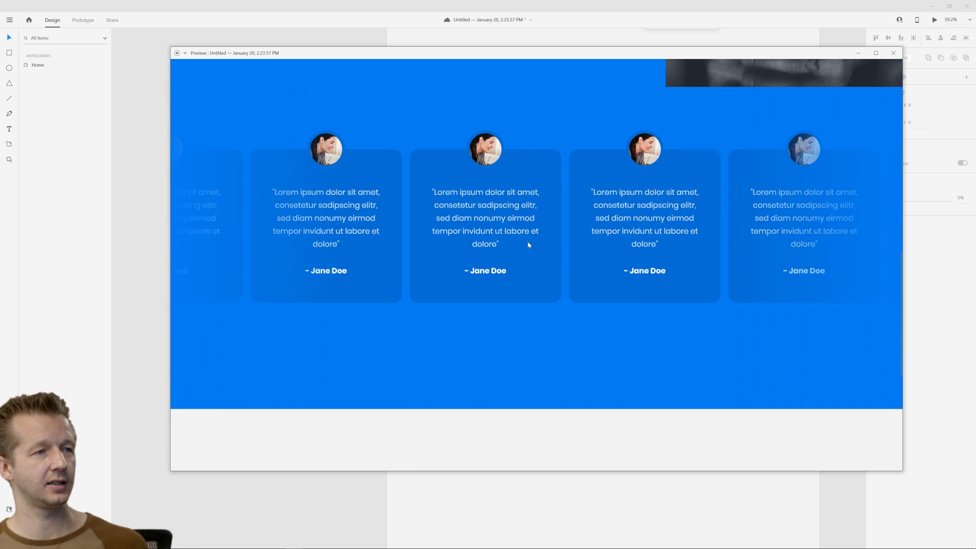
pyautogui.scroll(3, 527, 264)
pyautogui.scroll(-3, 527, 285)
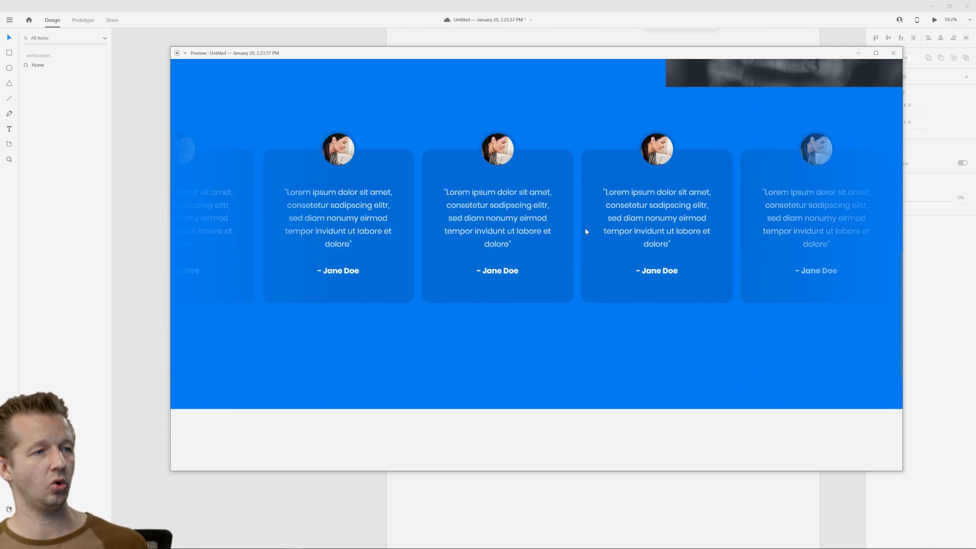
pyautogui.click(893, 53)
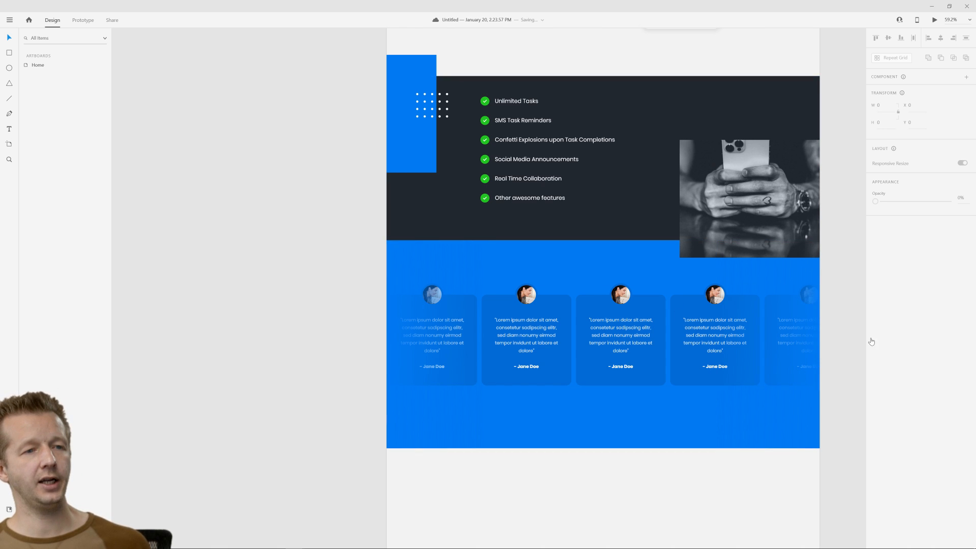
# Turn off horizontal scrolling on the blue background of the testimonials section.
pyautogui.click(646, 435)
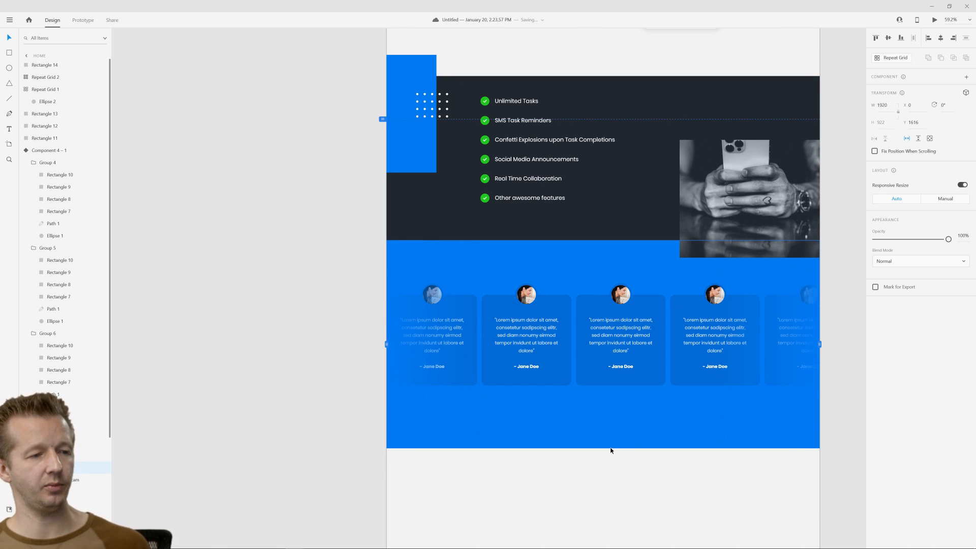
pyautogui.click(364, 333)
pyautogui.scroll(-3, 618, 400)
pyautogui.moveTo(657, 424); pyautogui.dragTo(566, 374)
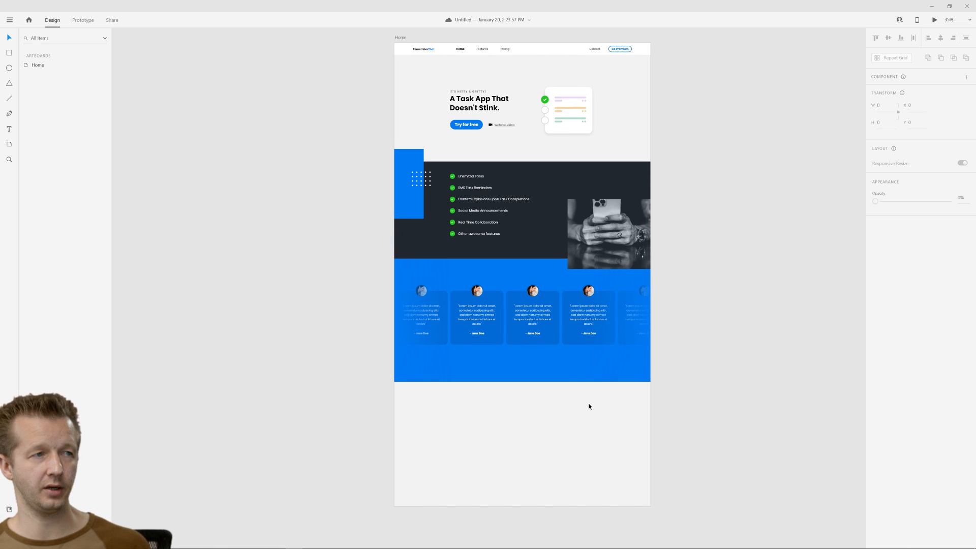
pyautogui.click(514, 382)
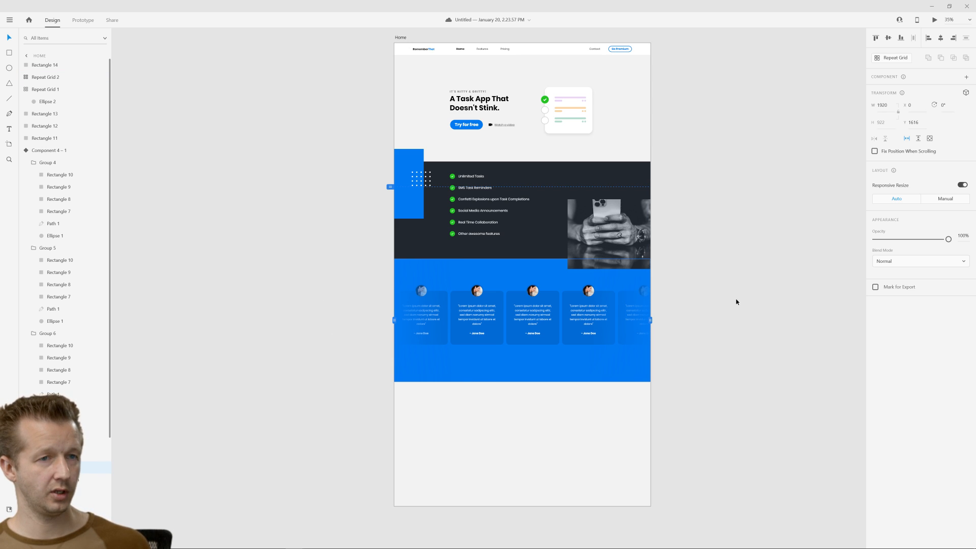
pyautogui.click(907, 139)
pyautogui.click(502, 288)
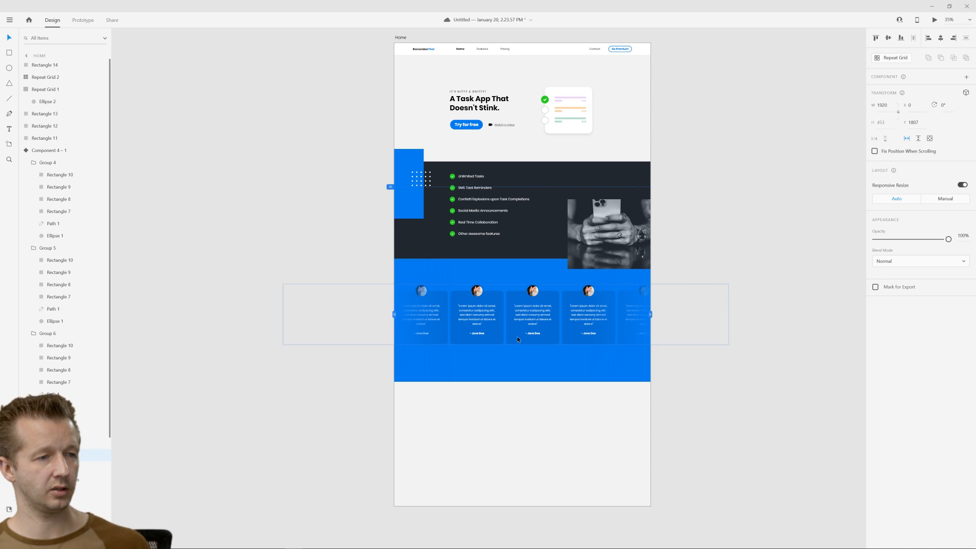
# Shorten the blue testimonials background together with its gradient overlays from below, and move the testimonial row up to about Y 1800.
pyautogui.click(517, 367)
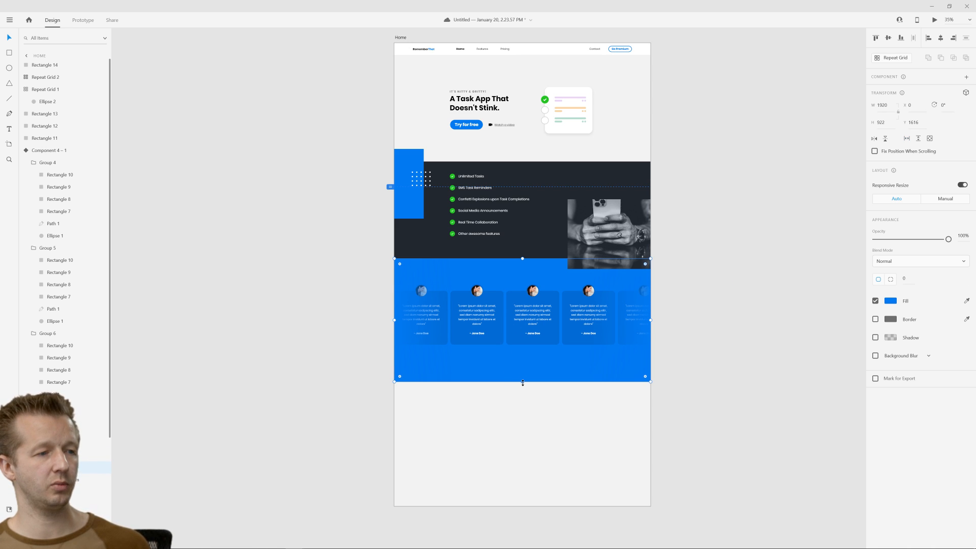
pyautogui.keyDown('shift'); pyautogui.click(617, 367); pyautogui.keyUp('shift')
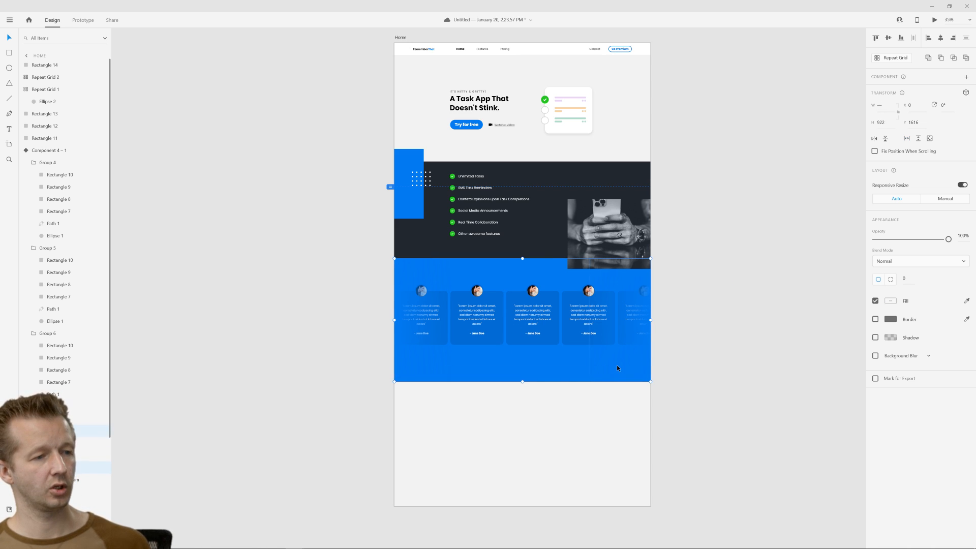
pyautogui.moveTo(521, 382); pyautogui.dragTo(535, 369)
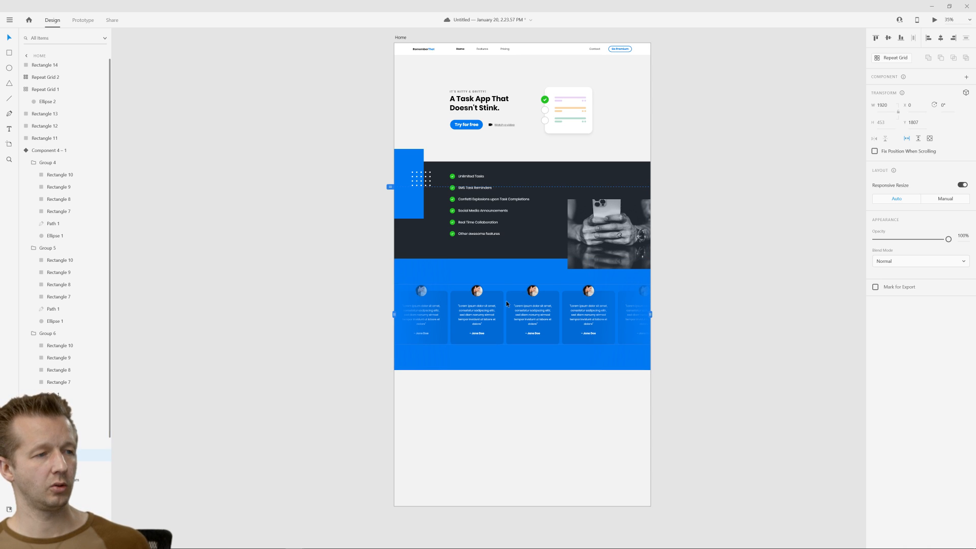
pyautogui.moveTo(521, 307); pyautogui.dragTo(521, 307)
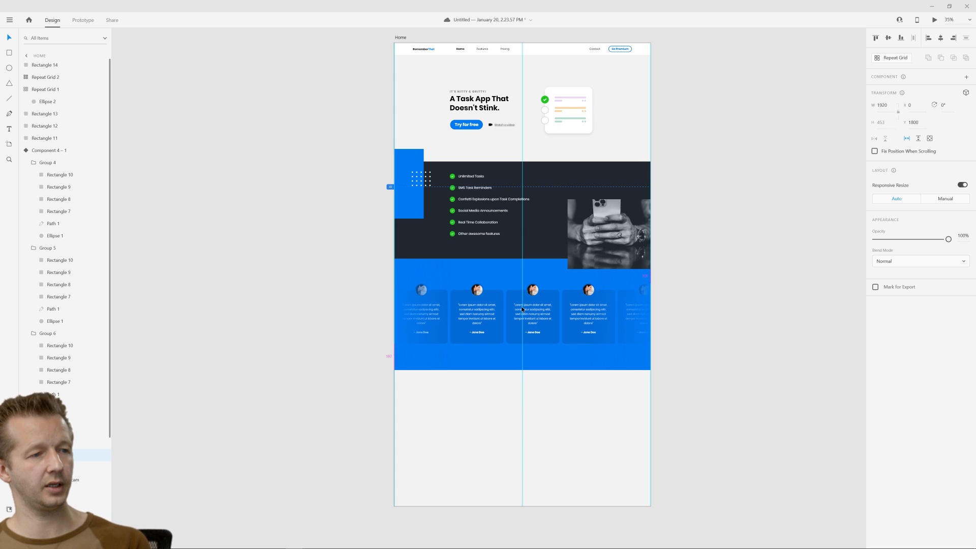
pyautogui.click(290, 290)
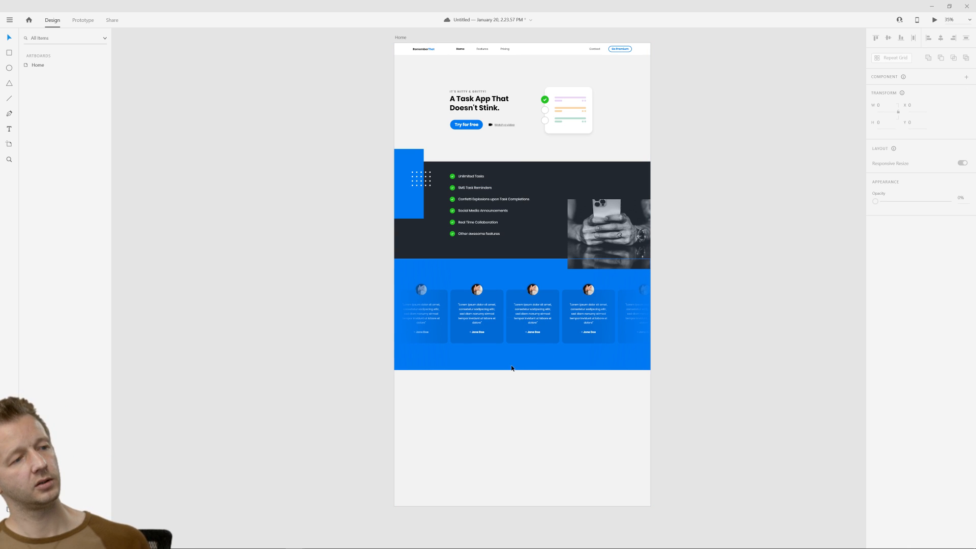
# Inspect the avatar circle and its border settings in the middle testimonial card.
pyautogui.scroll(5, 512, 368)
pyautogui.scroll(-1, 641, 350)
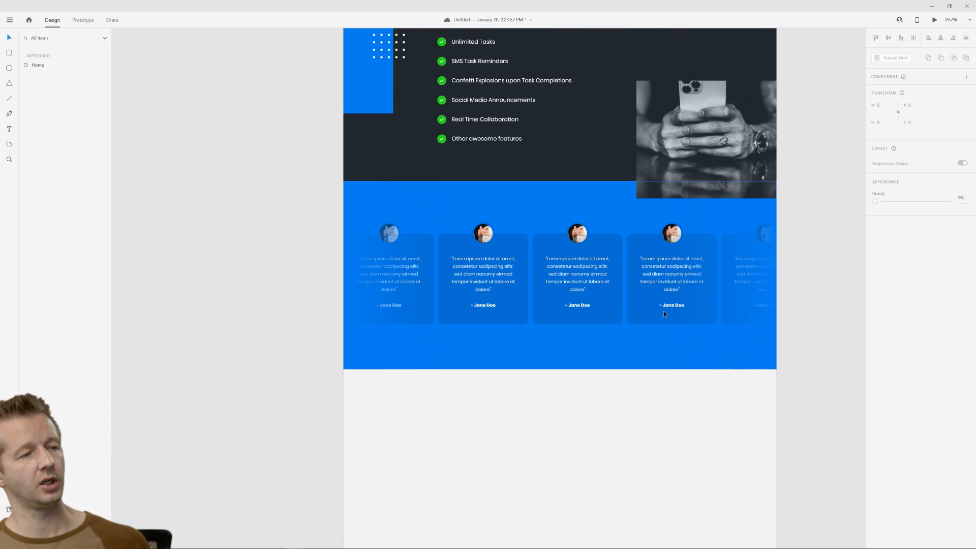
pyautogui.click(577, 236)
pyautogui.click(577, 236)
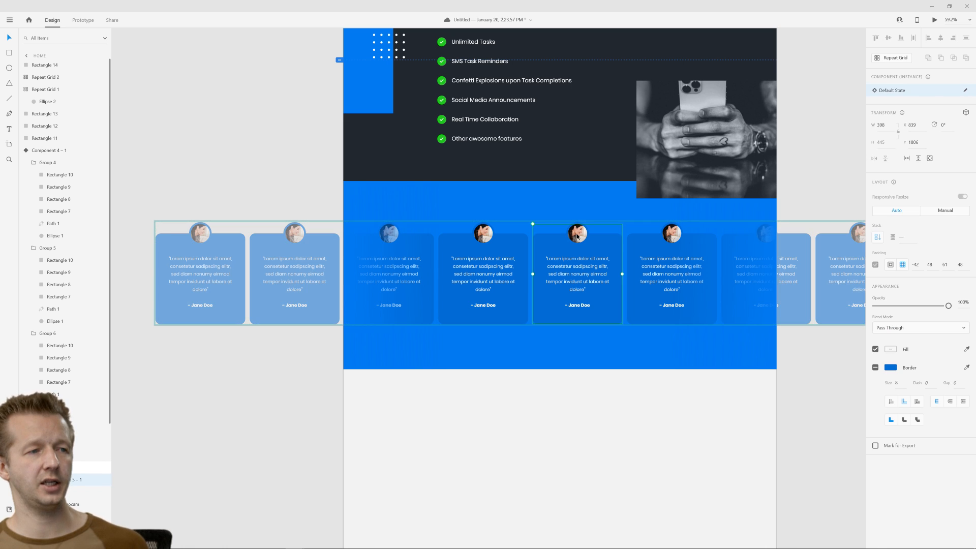
pyautogui.click(577, 236)
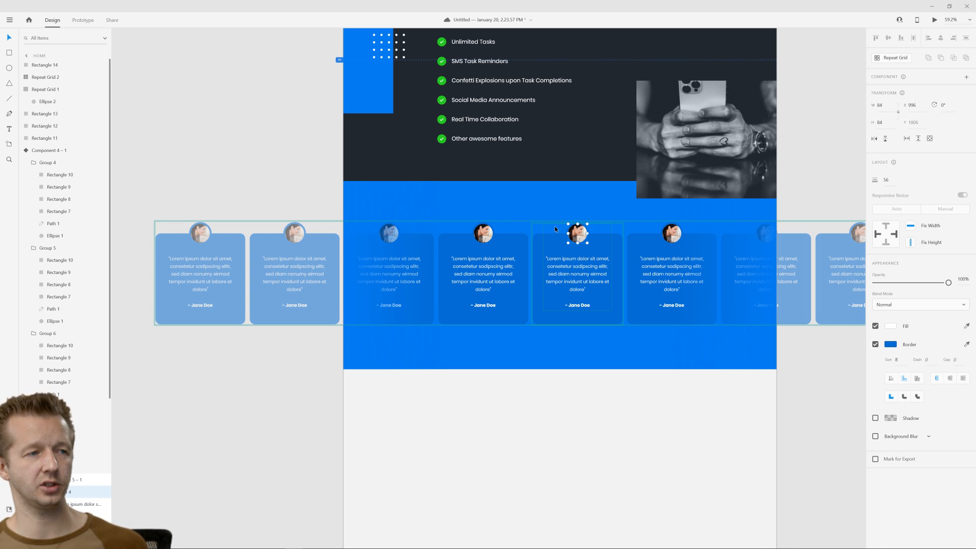
pyautogui.click(315, 183)
pyautogui.scroll(-4, 607, 388)
pyautogui.moveTo(642, 427); pyautogui.dragTo(619, 396)
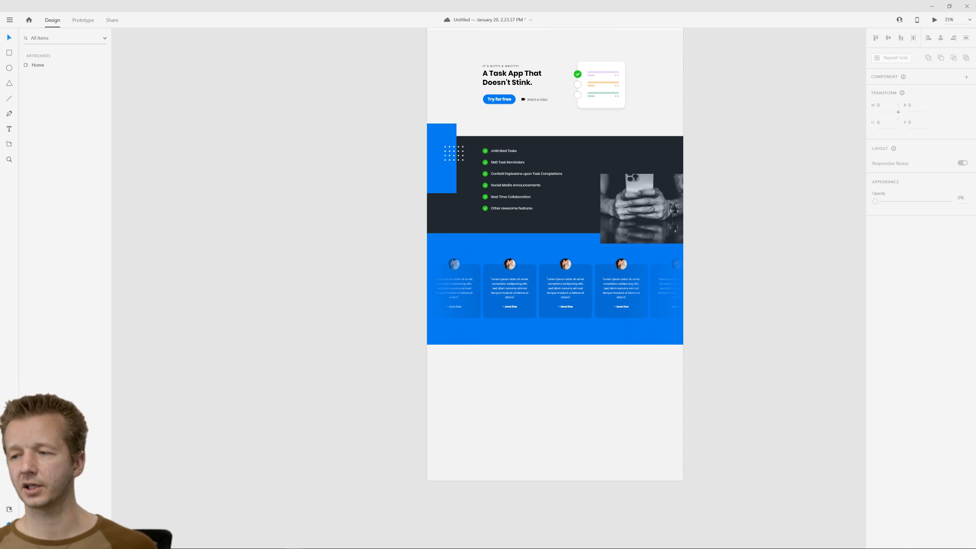
pyautogui.click(550, 388)
pyautogui.scroll(2, 610, 408)
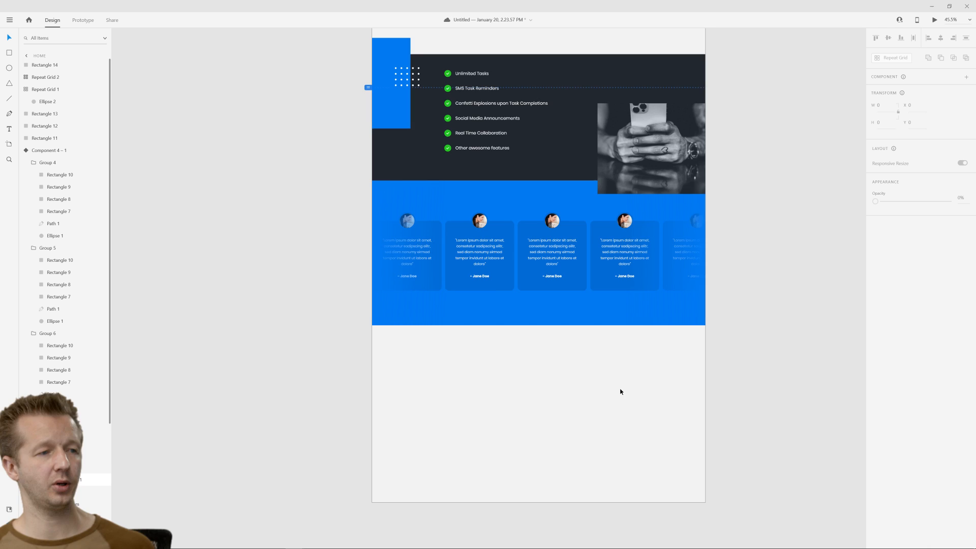
pyautogui.scroll(-2, 620, 391)
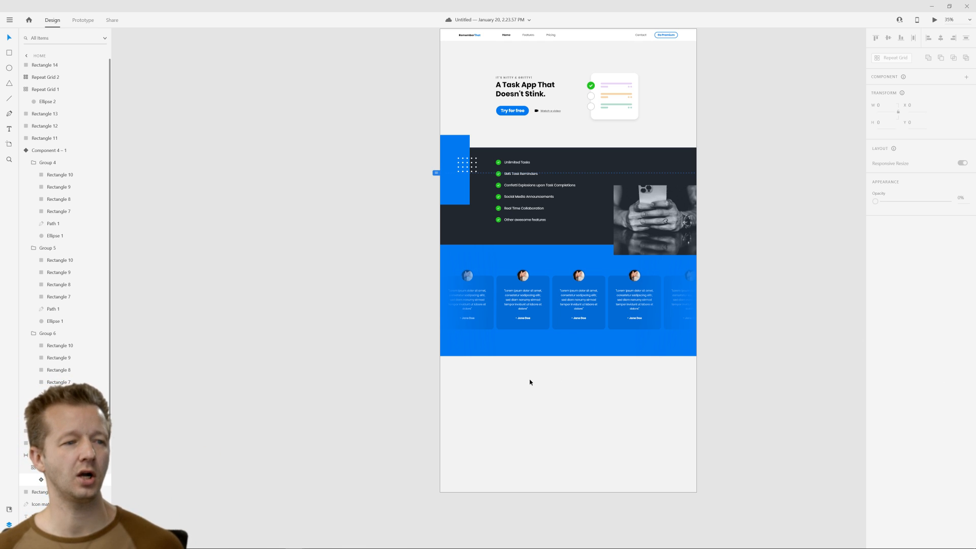
pyautogui.moveTo(529, 382); pyautogui.dragTo(661, 426)
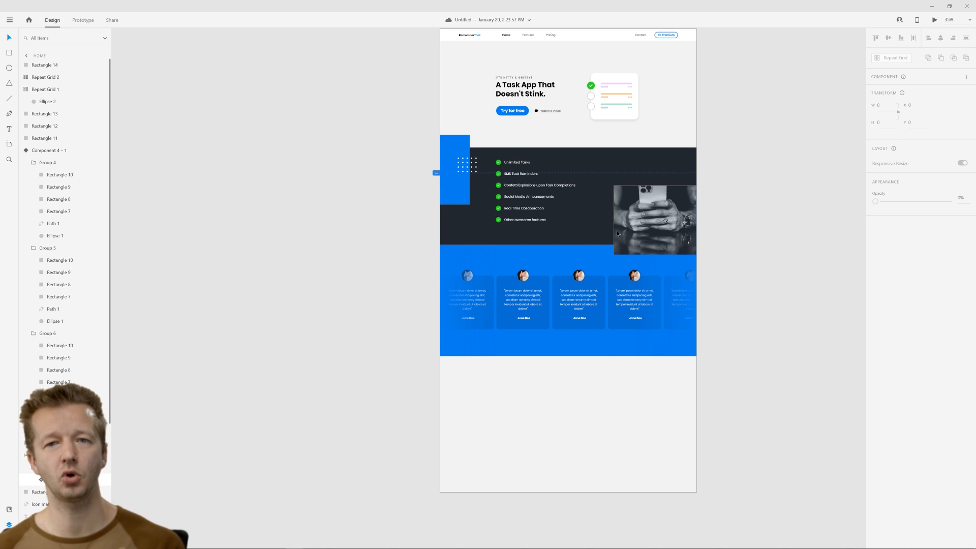
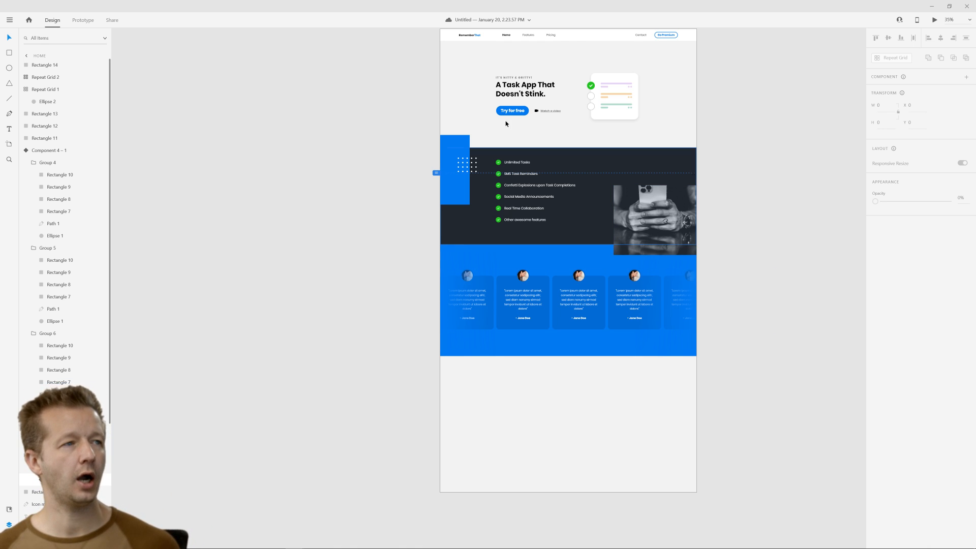
# Extend the Home artboard downward to a height of about 3919 px to make room below the testimonials.
pyautogui.scroll(3, 548, 144)
pyautogui.scroll(-3, 554, 141)
pyautogui.moveTo(564, 103); pyautogui.dragTo(551, 111)
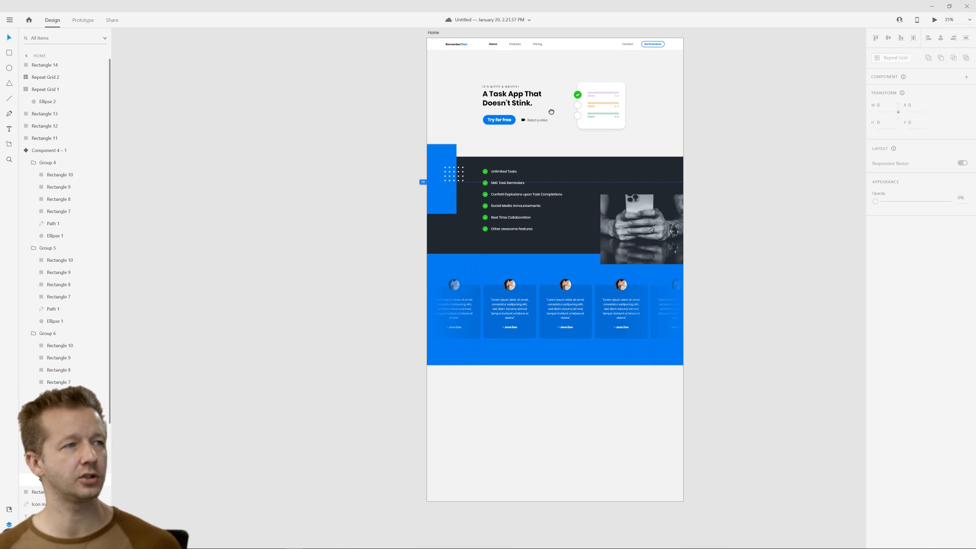
pyautogui.click(432, 33)
pyautogui.moveTo(658, 485); pyautogui.dragTo(663, 290)
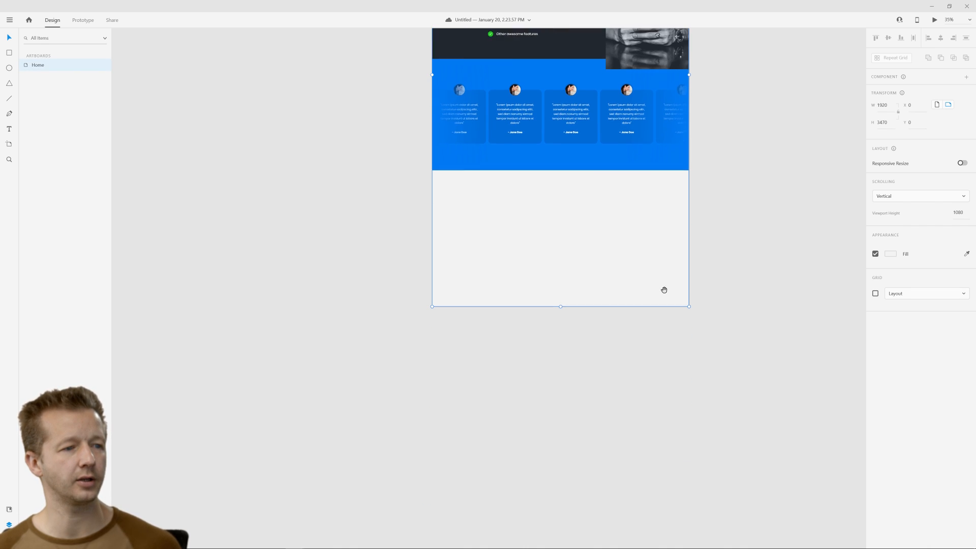
pyautogui.moveTo(560, 306); pyautogui.dragTo(564, 365)
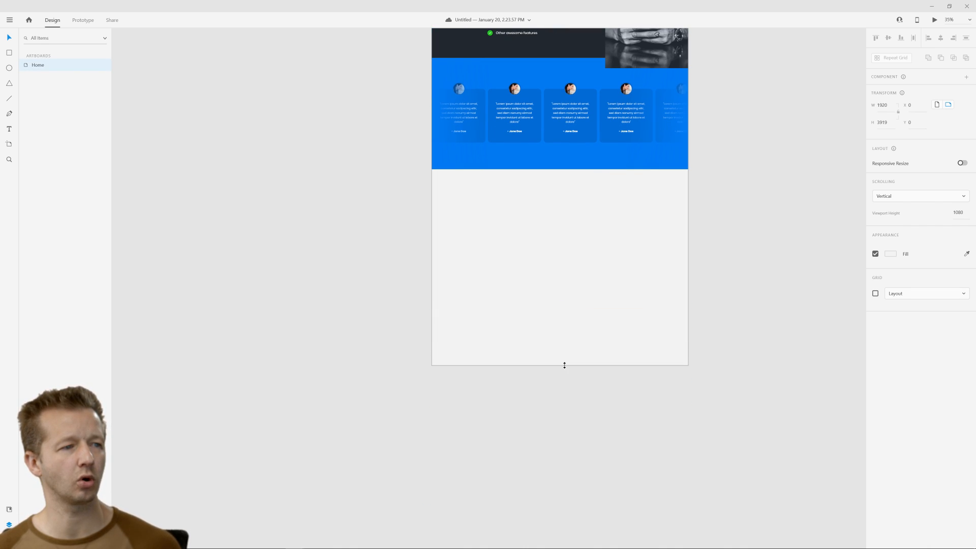
pyautogui.click(662, 298)
# Draw a borderless rectangle about 960 by 989 px directly below the blue section, filling the page's right half from X 960, Y 2450.
pyautogui.scroll(2, 633, 275)
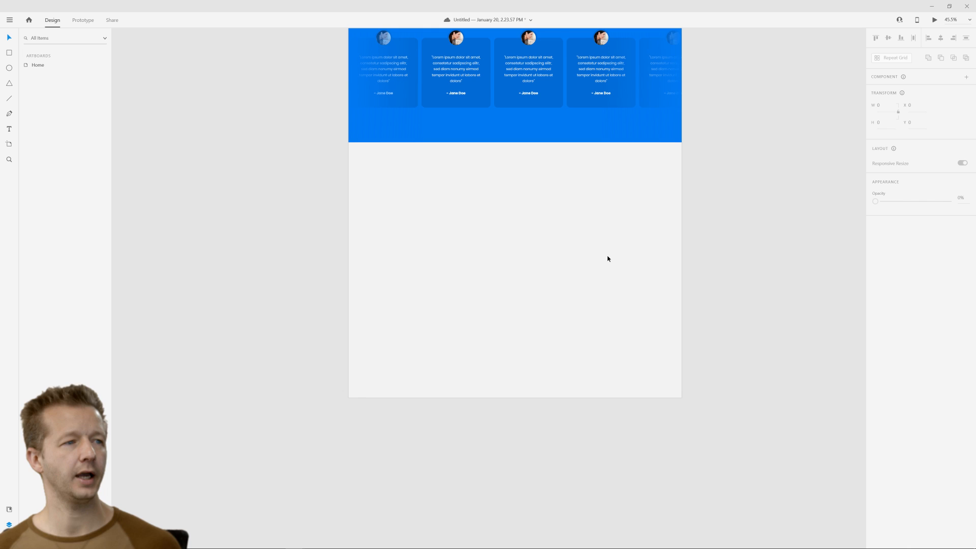
pyautogui.click(9, 53)
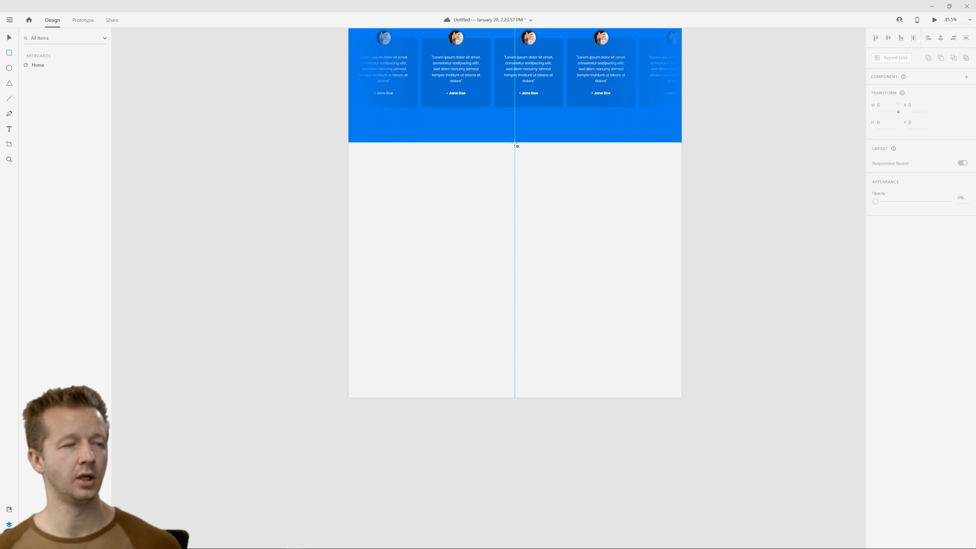
pyautogui.moveTo(515, 143)
pyautogui.mouseDown()
pyautogui.moveTo(513, 235)
pyautogui.moveTo(636, 384)
pyautogui.moveTo(681, 399)
pyautogui.moveTo(681, 314)
pyautogui.mouseUp()
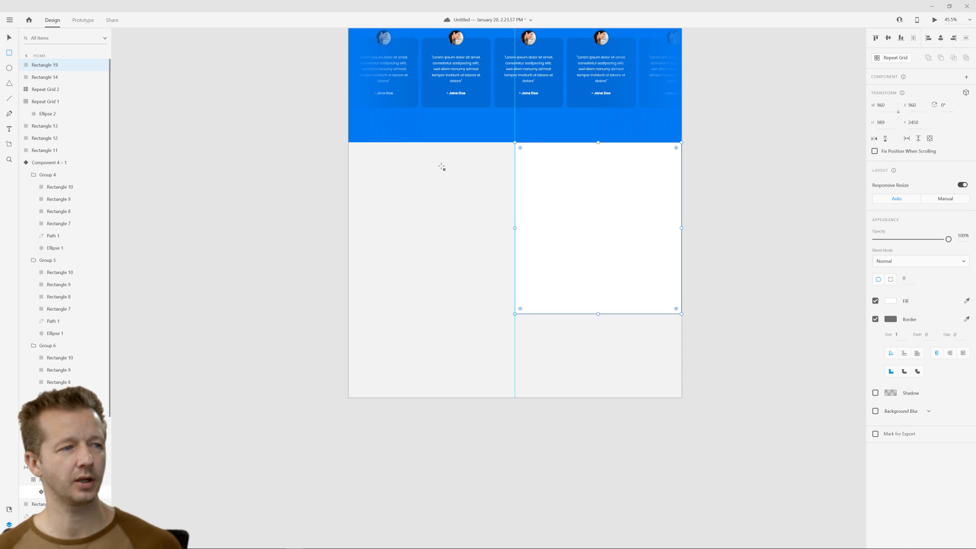
pyautogui.click(9, 38)
pyautogui.click(876, 319)
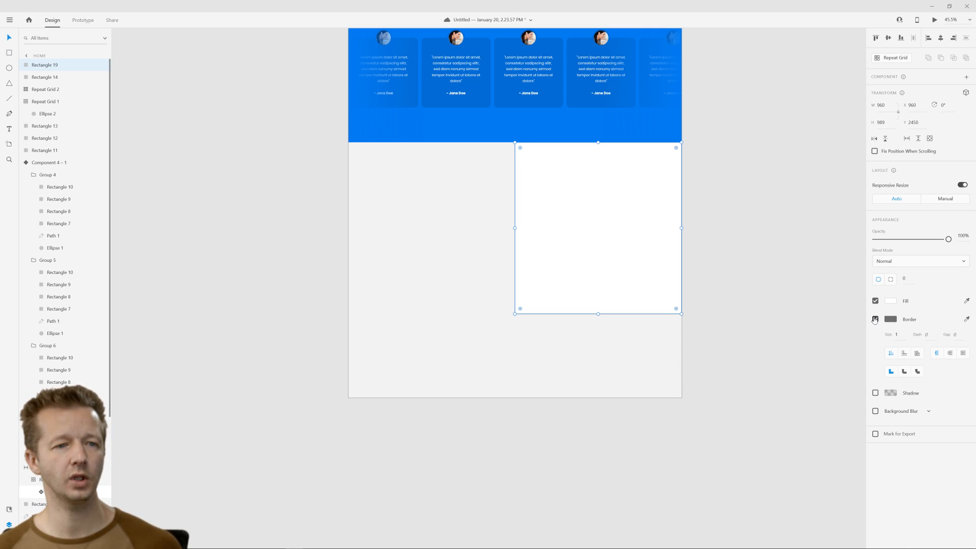
pyautogui.click(736, 261)
pyautogui.click(594, 222)
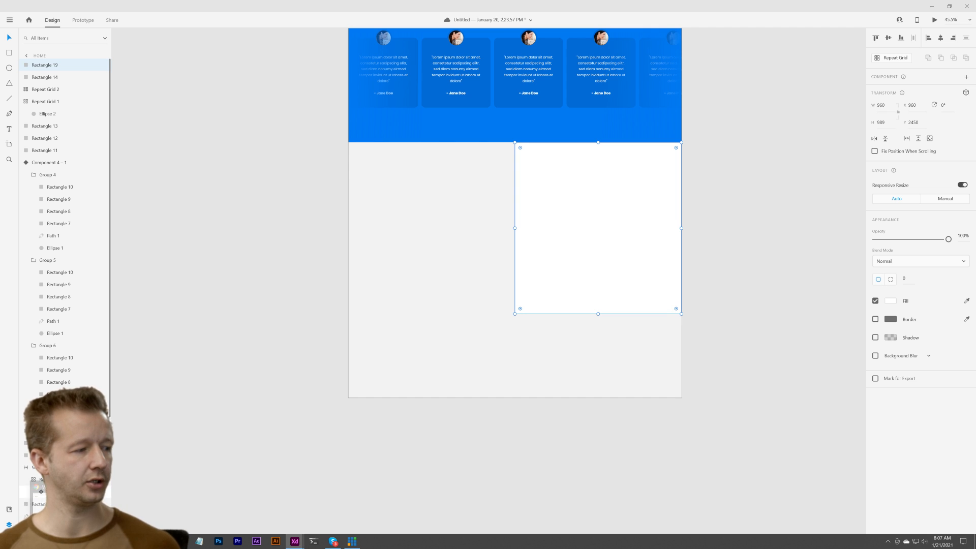
# Switch to a new Chrome window and open maps.google.com.
pyautogui.rightClick(66, 541)
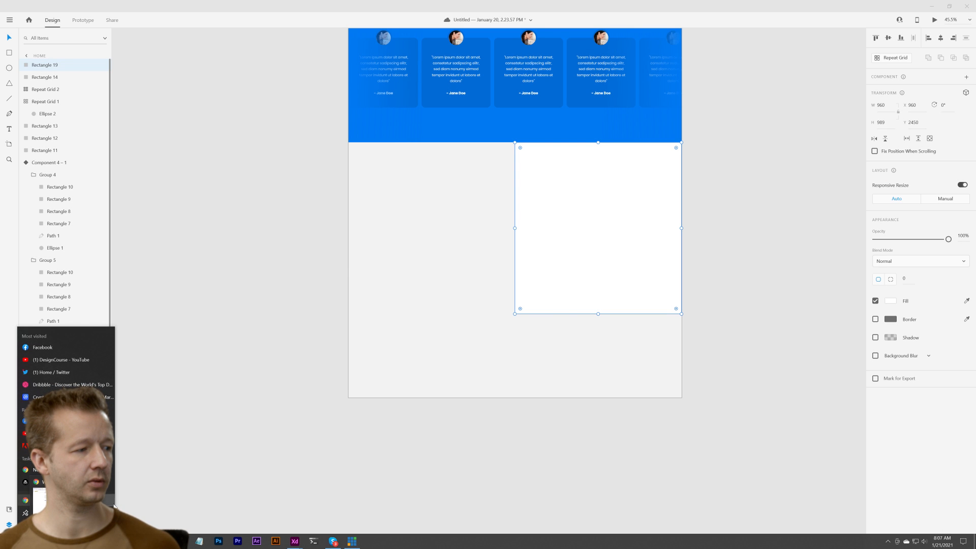
pyautogui.click(109, 501)
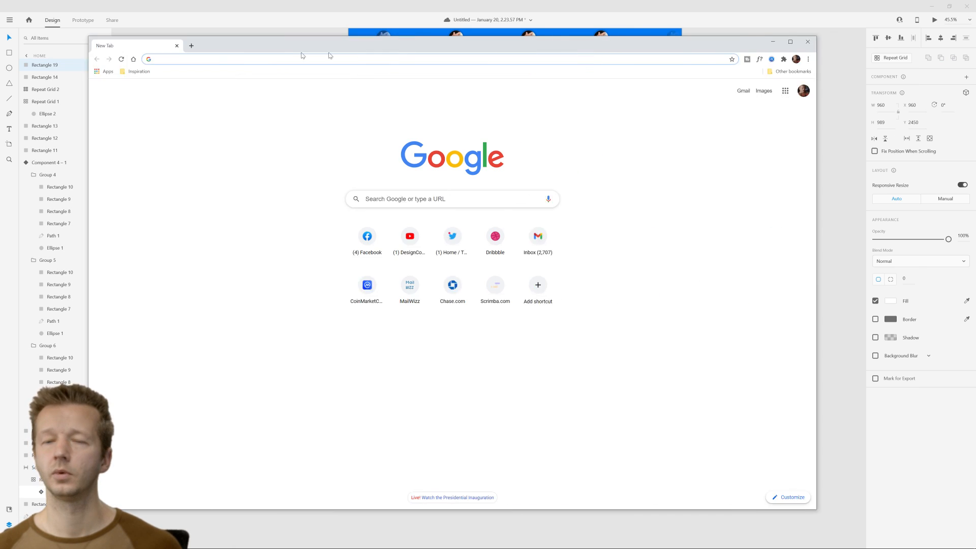
pyautogui.moveTo(329, 55); pyautogui.dragTo(316, 57)
pyautogui.write('maps.gogle.com')
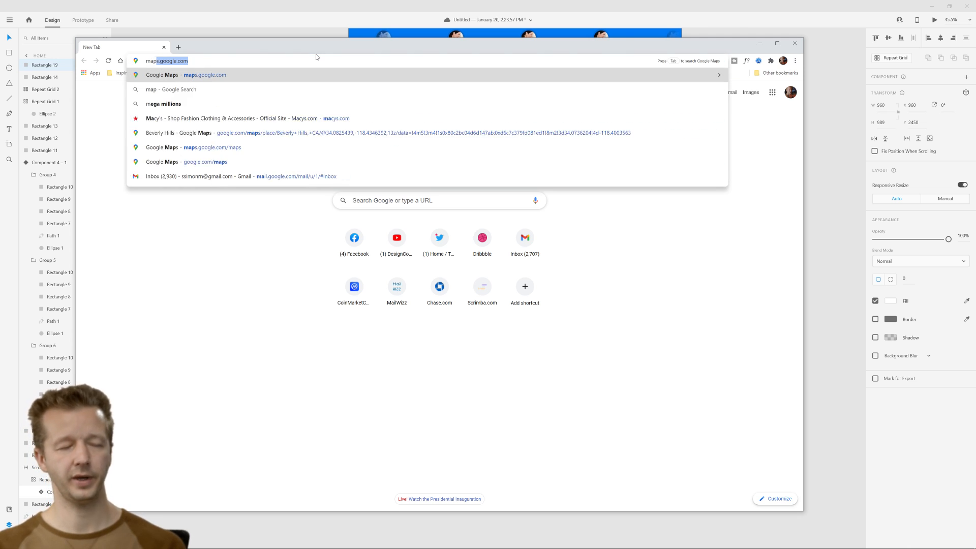
pyautogui.press('BackSpace')
pyautogui.press('BackSpace')
pyautogui.press('BackSpace')
pyautogui.press('BackSpace')
pyautogui.press('BackSpace')
pyautogui.press('BackSpace')
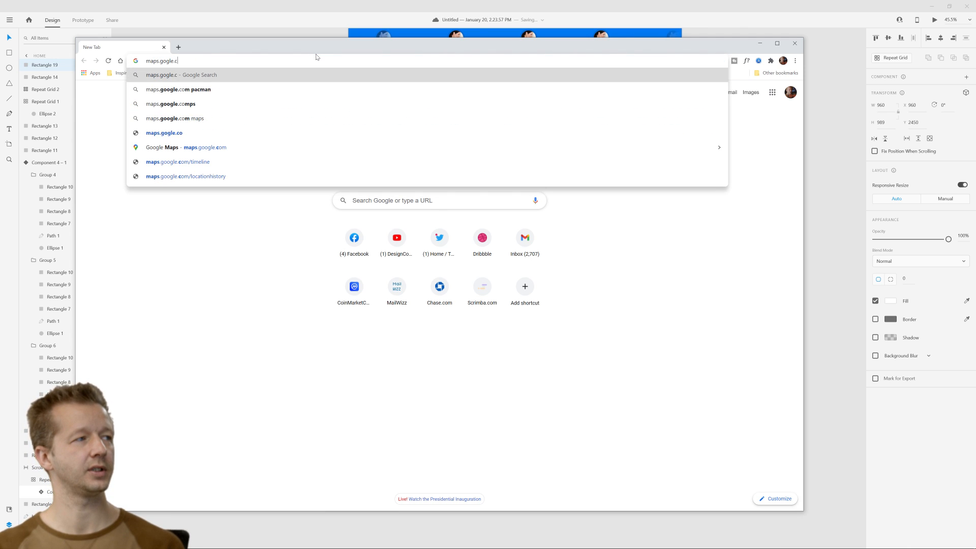
pyautogui.write('o')
pyautogui.press('BackSpace')
pyautogui.press('BackSpace')
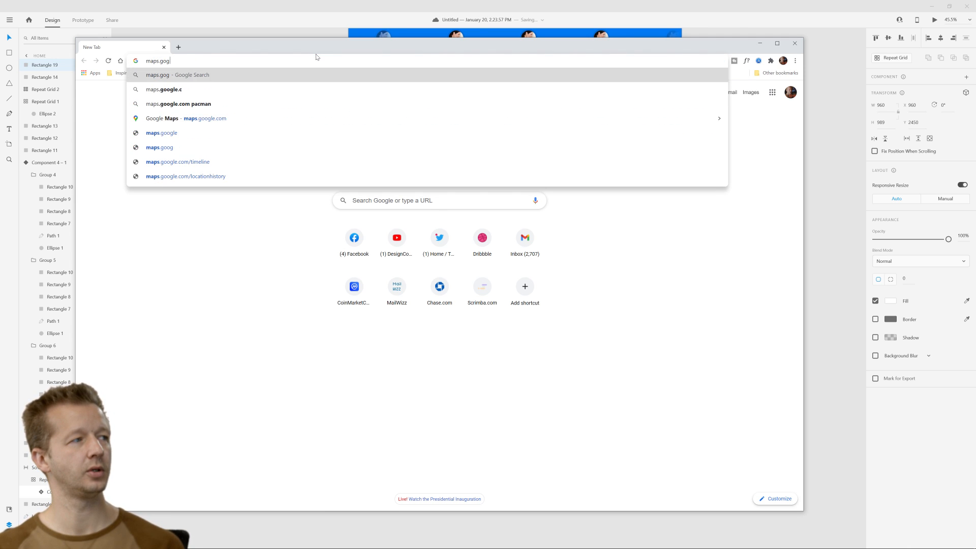
pyautogui.write('ogle.com')
pyautogui.press('Return')
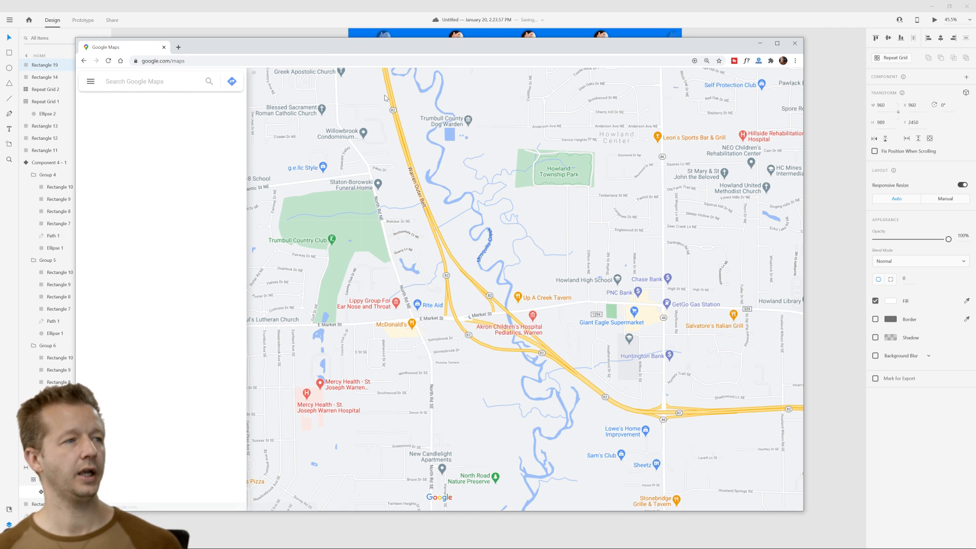
# Search Google Maps for 90210, choose Beverly Hills, CA, and show the whole postal area with its surroundings.
pyautogui.moveTo(414, 47); pyautogui.dragTo(512, 34)
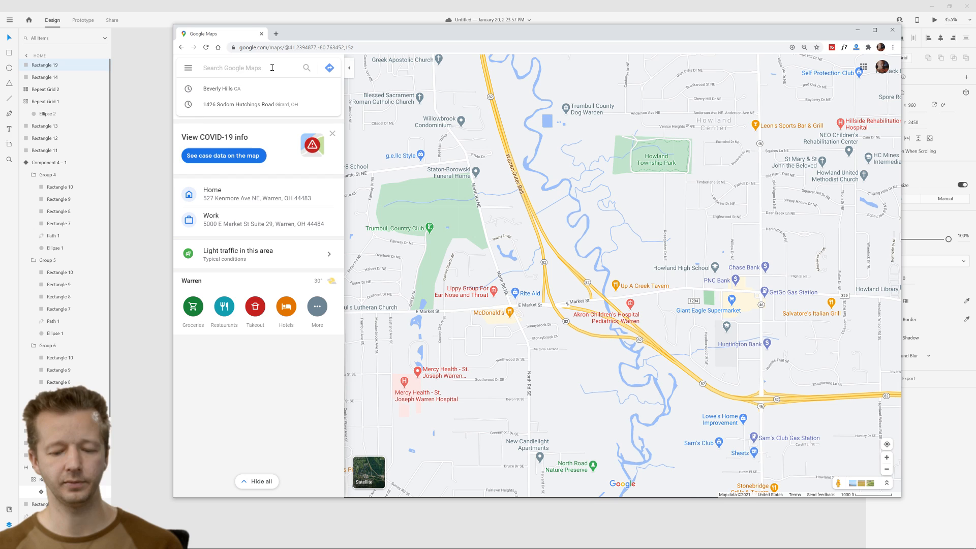
pyautogui.write('90210')
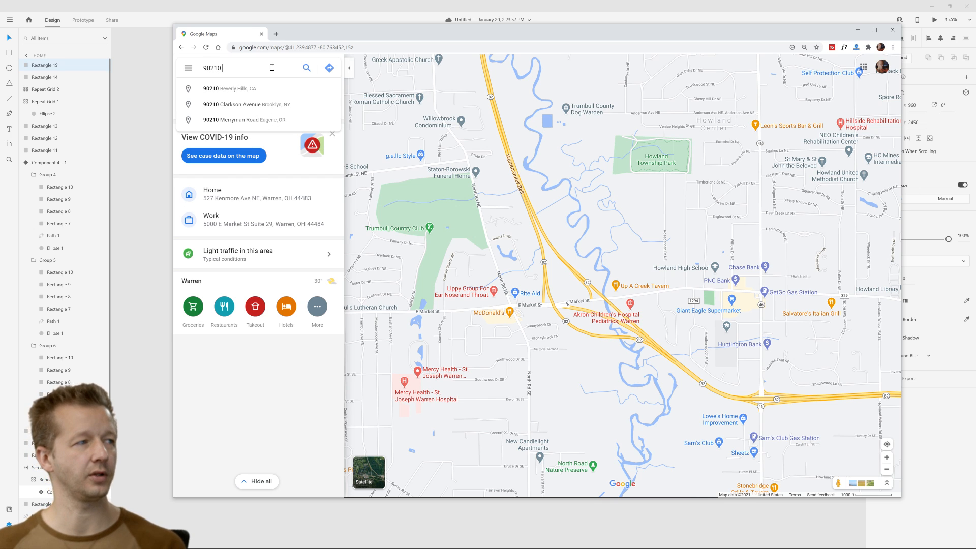
pyautogui.click(257, 89)
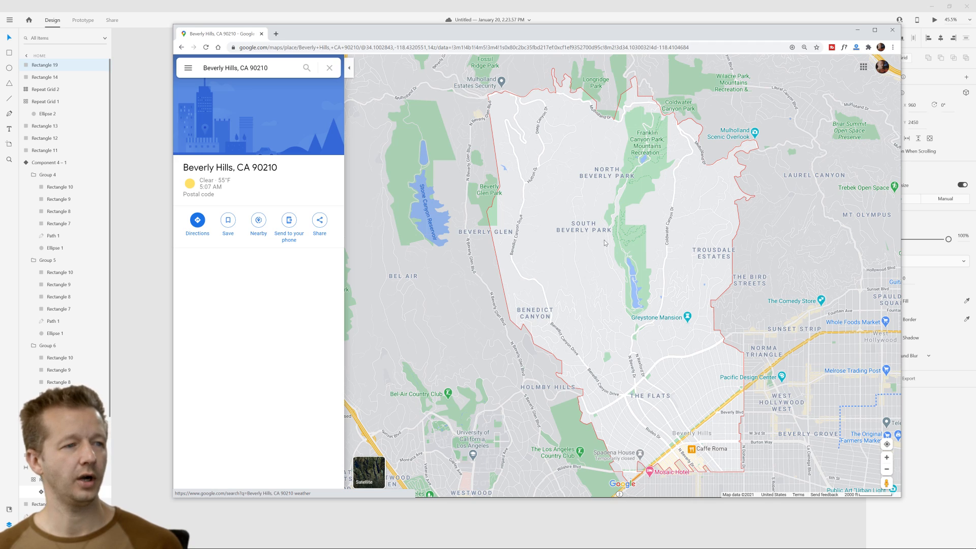
pyautogui.scroll(-4, 632, 236)
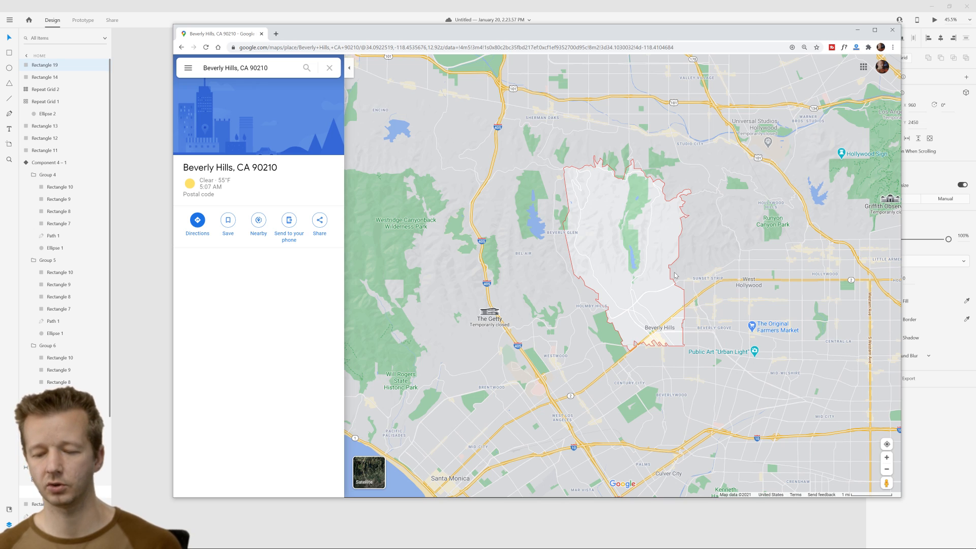
# Capture a map area of about 2019 by 1536 px around Beverly Hills and save it to the desktop as maps2.jpg.
pyautogui.press('ctrl+Print')
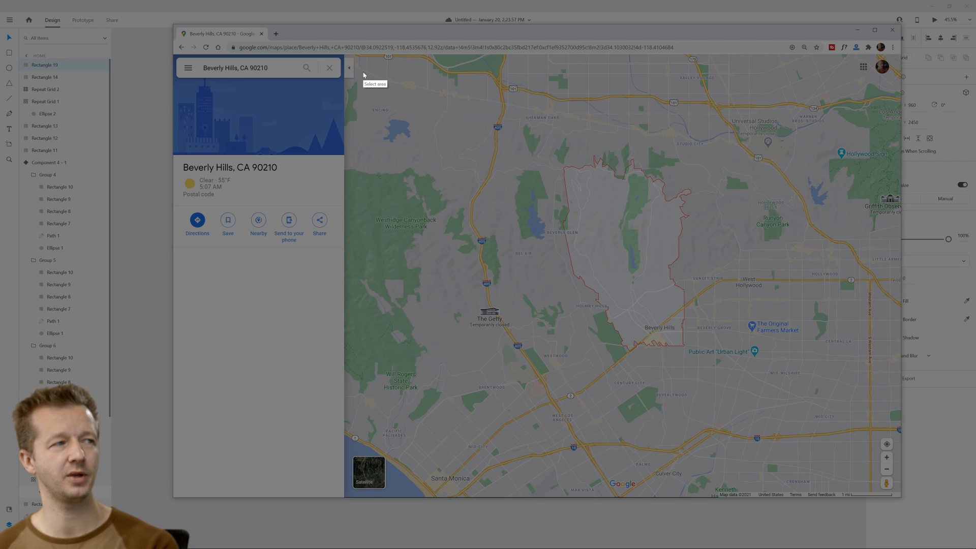
pyautogui.moveTo(361, 57)
pyautogui.mouseDown()
pyautogui.moveTo(806, 426)
pyautogui.moveTo(889, 457)
pyautogui.moveTo(877, 475)
pyautogui.moveTo(874, 436)
pyautogui.moveTo(873, 448)
pyautogui.mouseUp()
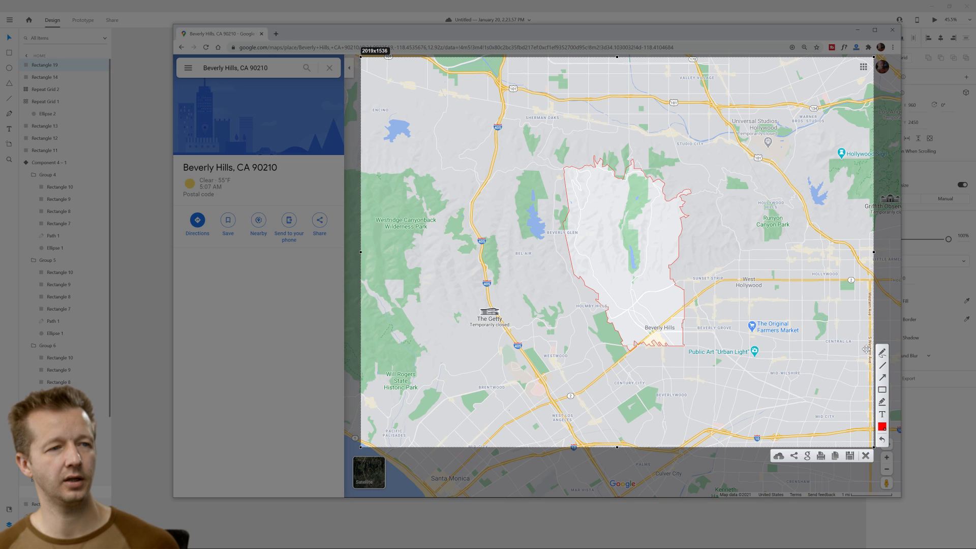
pyautogui.click(849, 456)
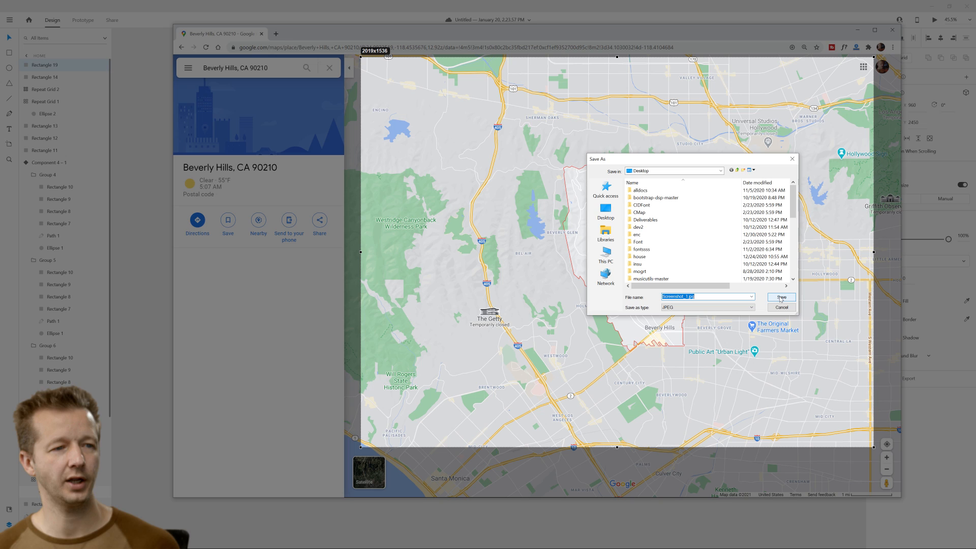
pyautogui.click(781, 299)
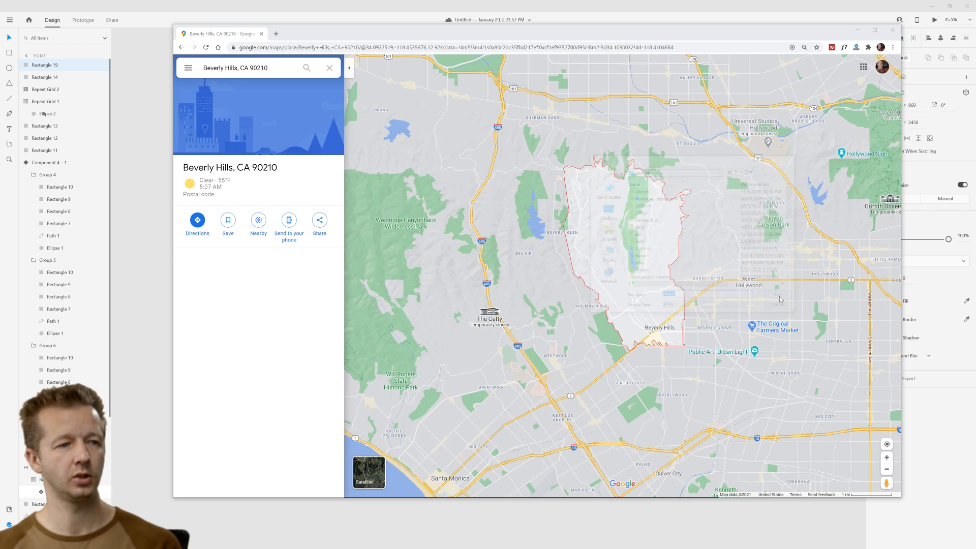
# Return to Adobe XD and fill the white rectangle below the testimonials with maps2.jpg from the desktop, keeping the XD window maximized at the end.
pyautogui.click(857, 29)
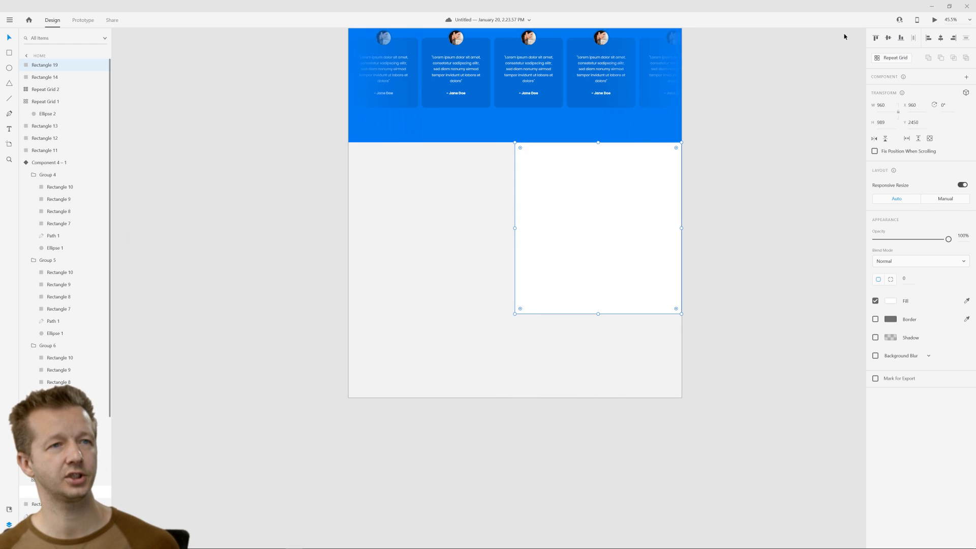
pyautogui.moveTo(638, 9); pyautogui.dragTo(483, 61)
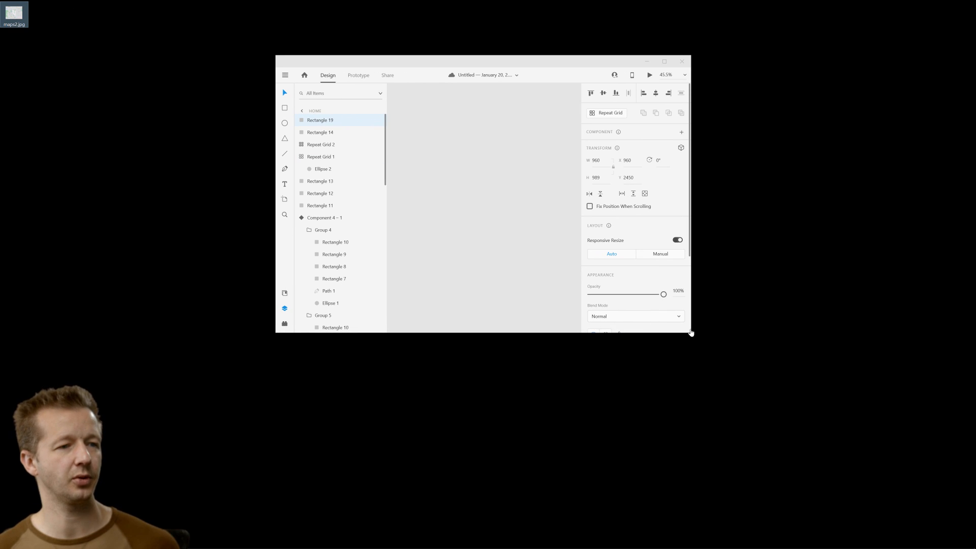
pyautogui.moveTo(691, 333); pyautogui.dragTo(964, 526)
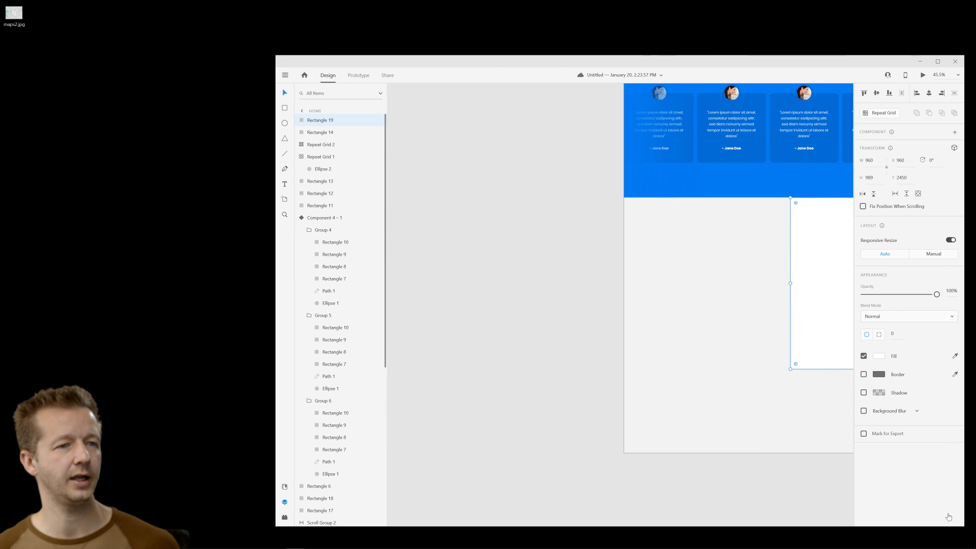
pyautogui.moveTo(557, 67); pyautogui.dragTo(460, 66)
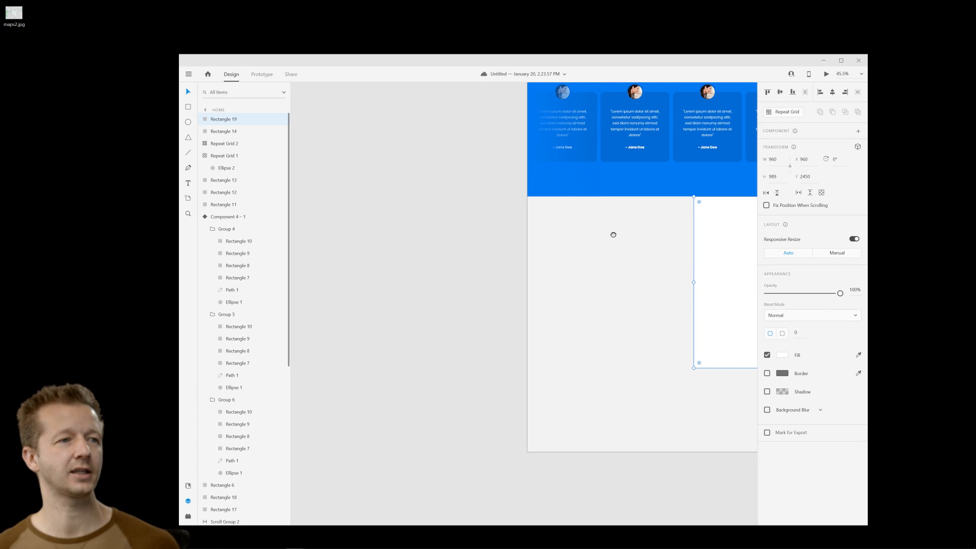
pyautogui.hscroll(5, 614, 234)
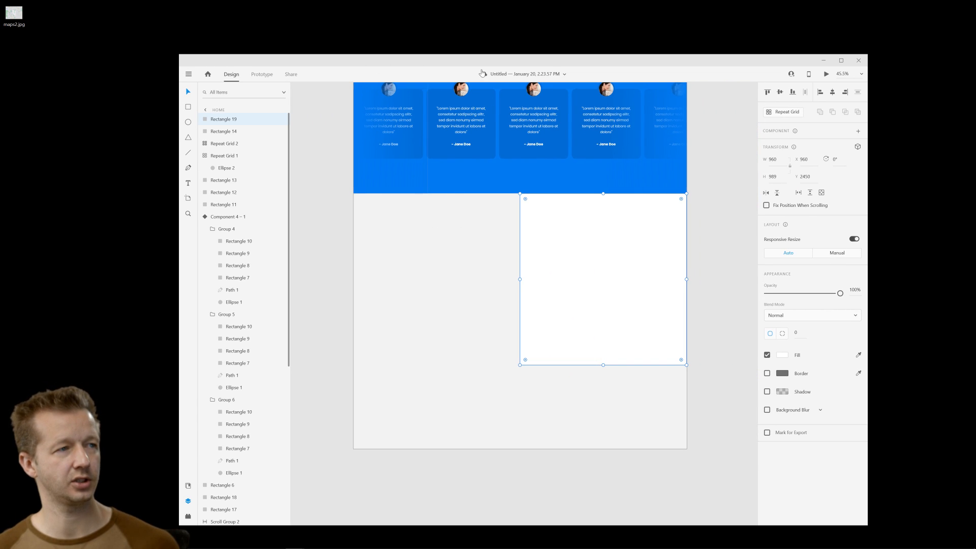
pyautogui.moveTo(479, 69); pyautogui.dragTo(468, 73)
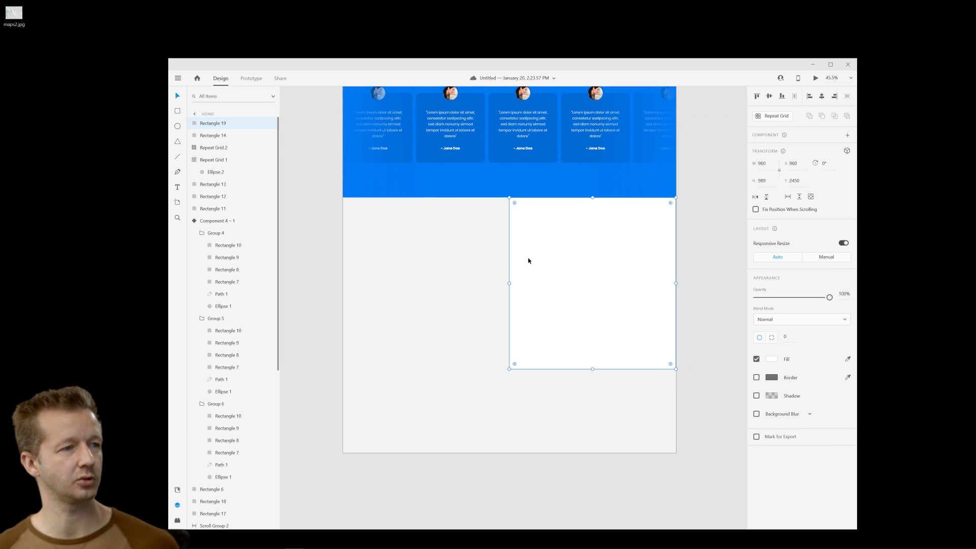
pyautogui.moveTo(14, 13); pyautogui.dragTo(620, 320)
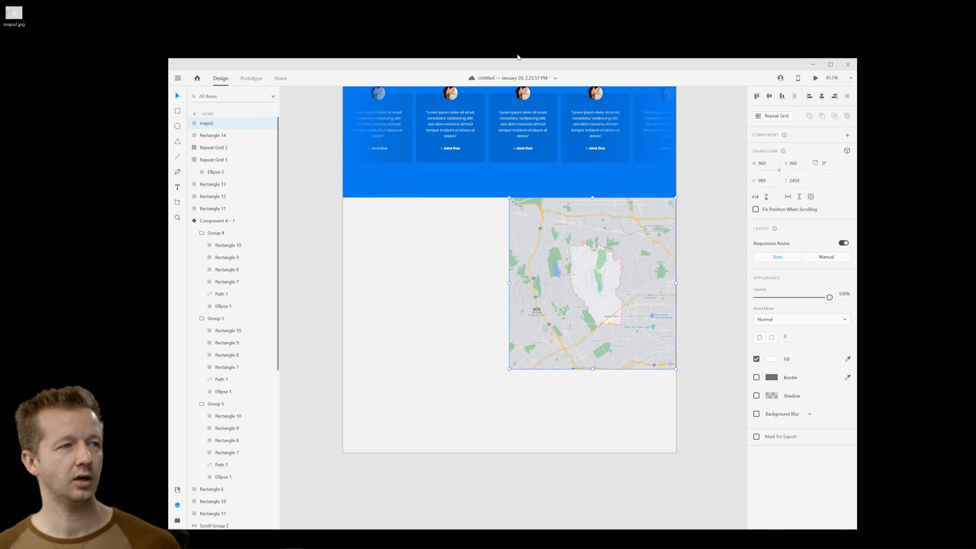
pyautogui.doubleClick(522, 65)
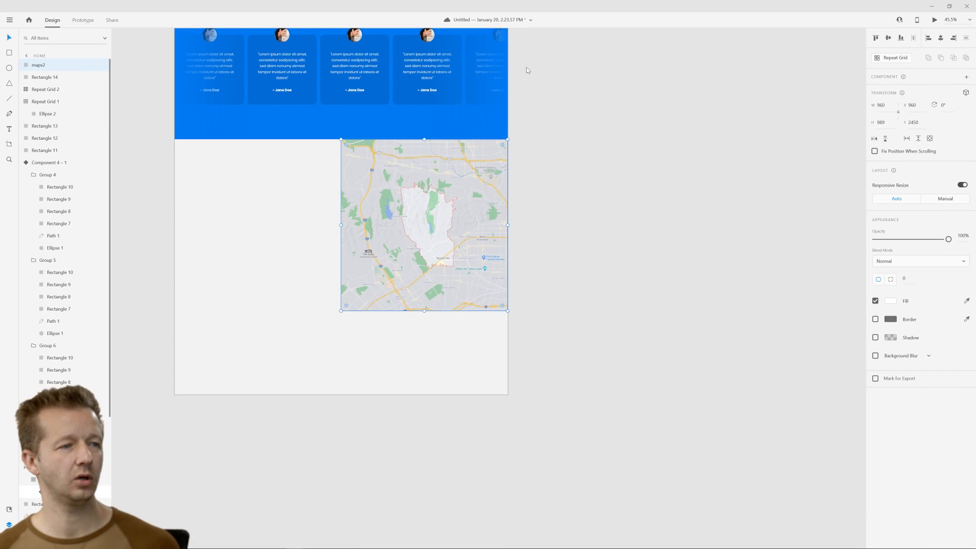
# Enlarge the map image within its rectangular frame so the outlined Beverly Hills area appears bigger and the map's corner icon is cropped out.
pyautogui.click(311, 228)
pyautogui.moveTo(271, 205); pyautogui.dragTo(475, 266)
pyautogui.scroll(3, 573, 274)
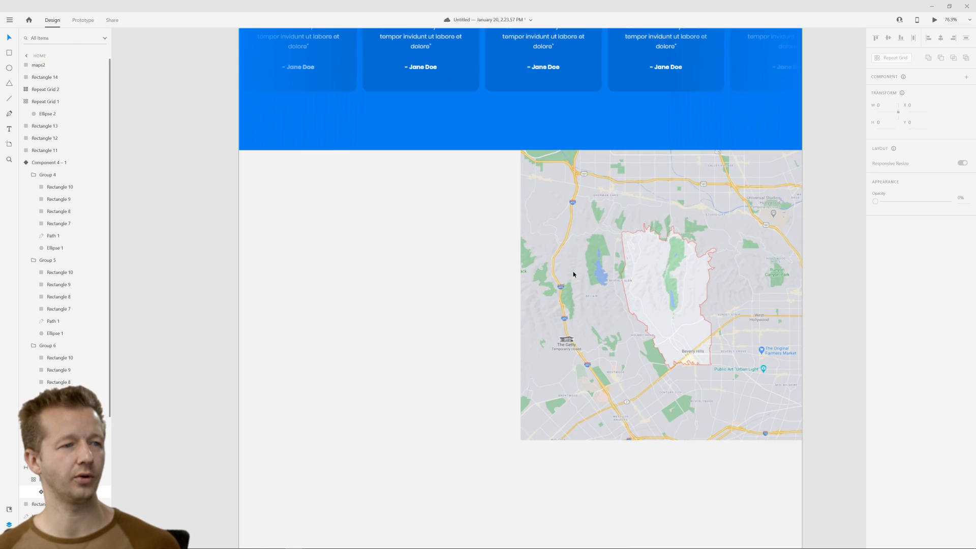
pyautogui.click(633, 274)
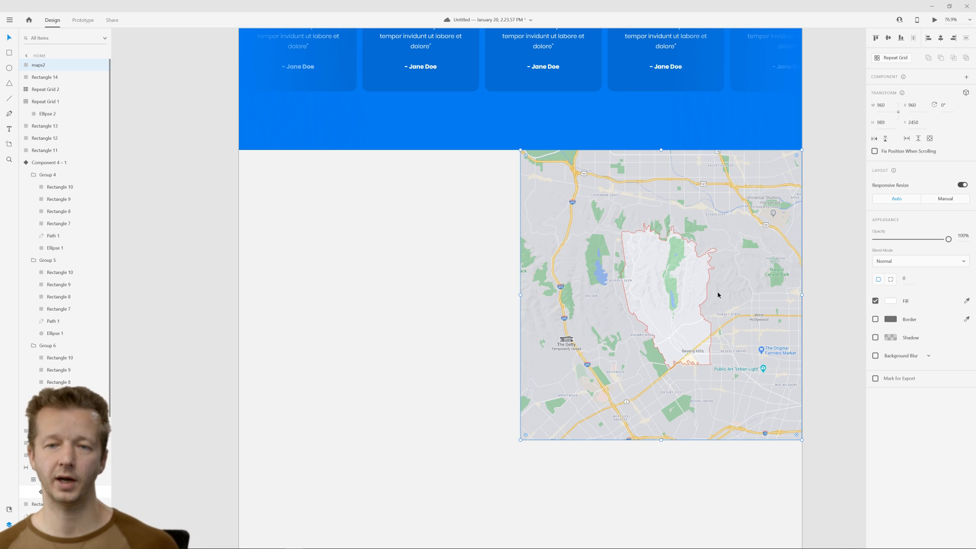
pyautogui.doubleClick(692, 259)
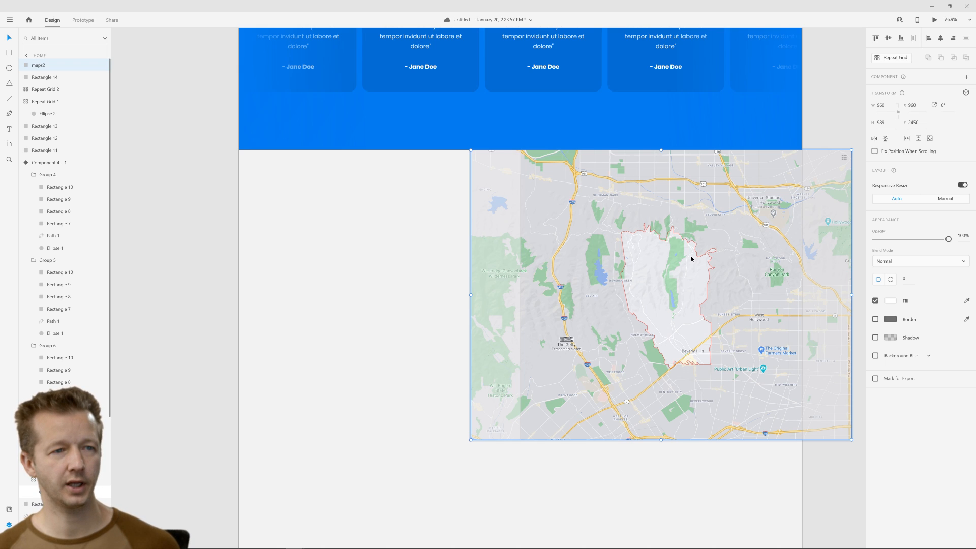
pyautogui.moveTo(729, 248); pyautogui.dragTo(639, 245)
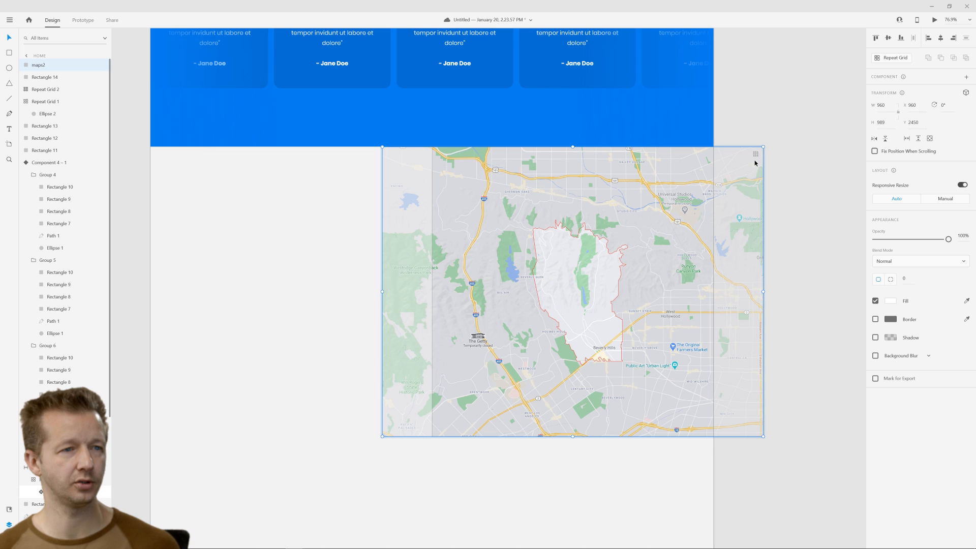
pyautogui.moveTo(763, 146); pyautogui.dragTo(821, 124)
pyautogui.press('Escape')
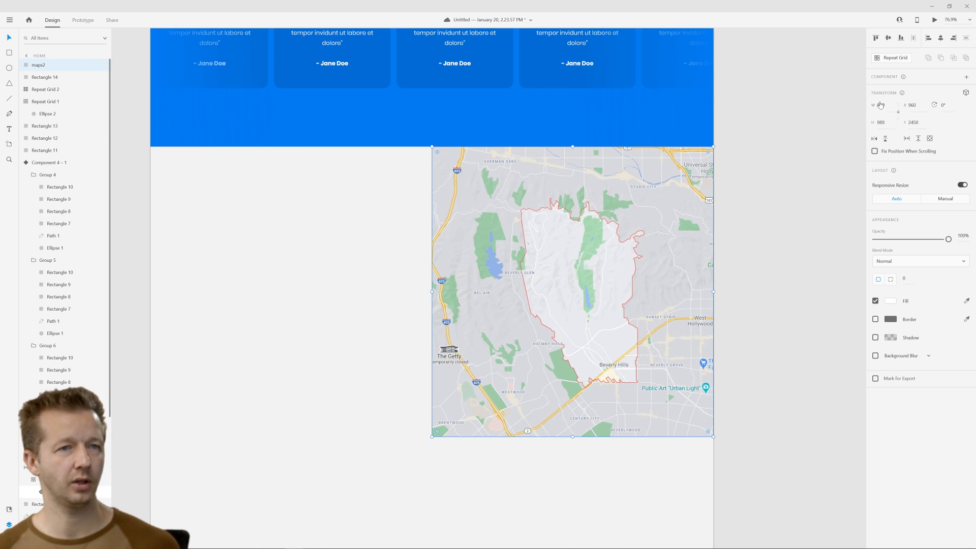
# Make the map scrollable both horizontally and vertically, and extend its scroll viewport to the full 960 by 989 map frame.
pyautogui.click(929, 139)
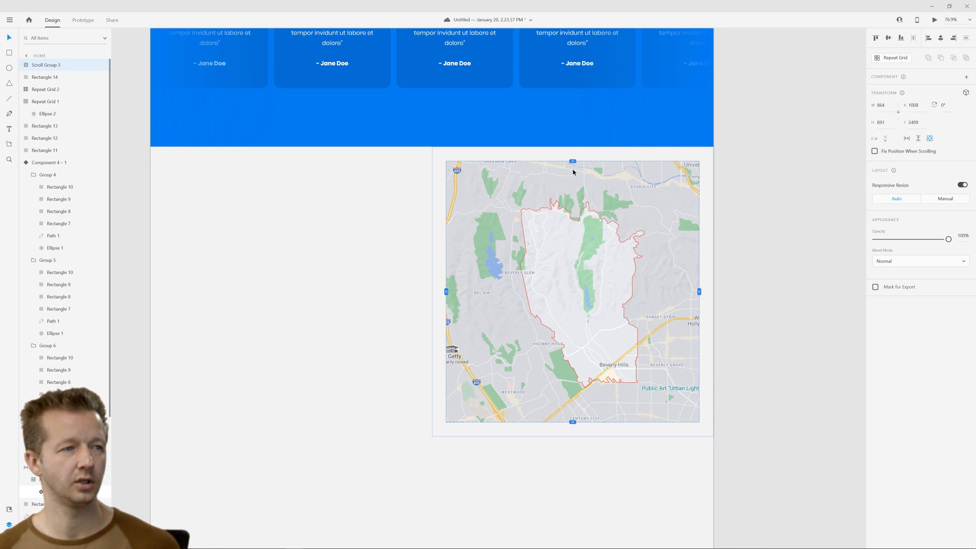
pyautogui.moveTo(574, 162); pyautogui.dragTo(573, 147)
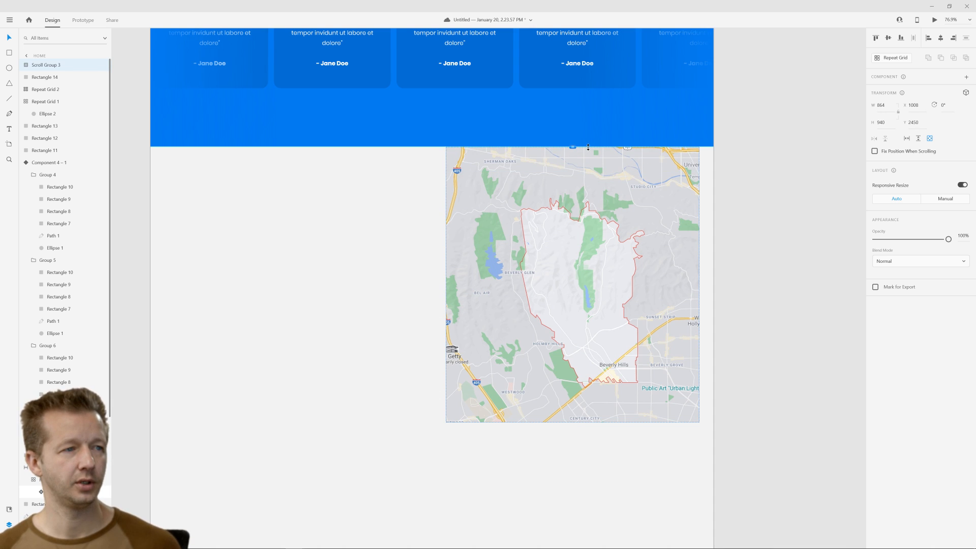
pyautogui.moveTo(699, 284); pyautogui.dragTo(713, 285)
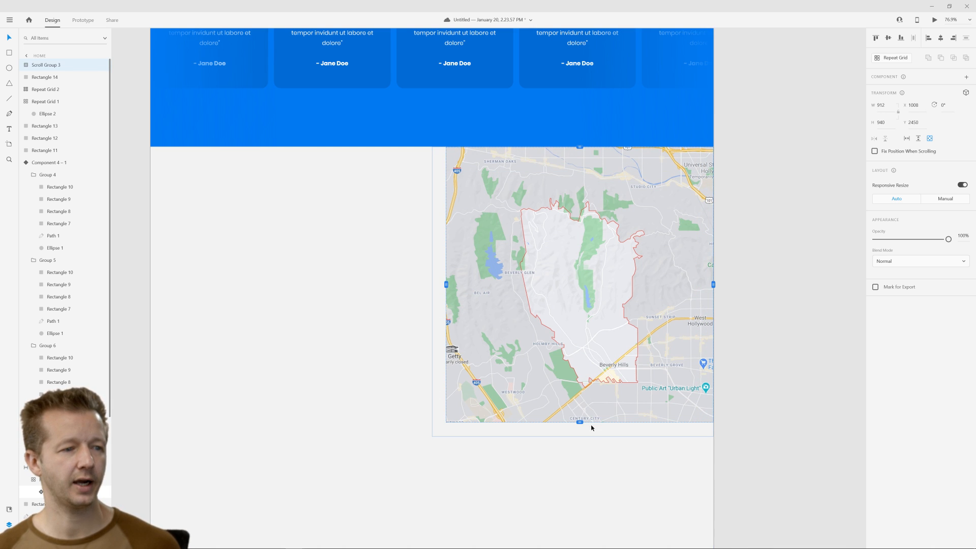
pyautogui.moveTo(579, 422); pyautogui.dragTo(579, 437)
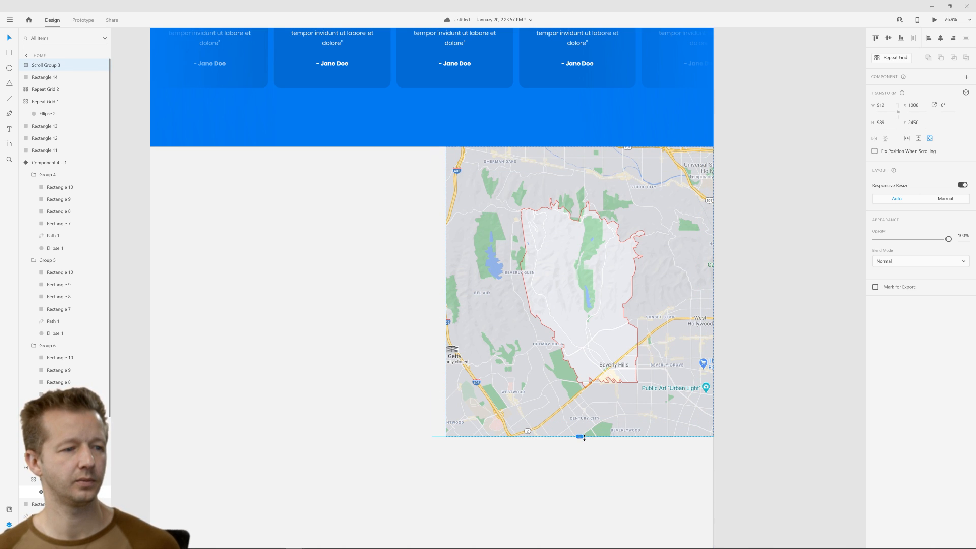
pyautogui.moveTo(445, 298); pyautogui.dragTo(432, 298)
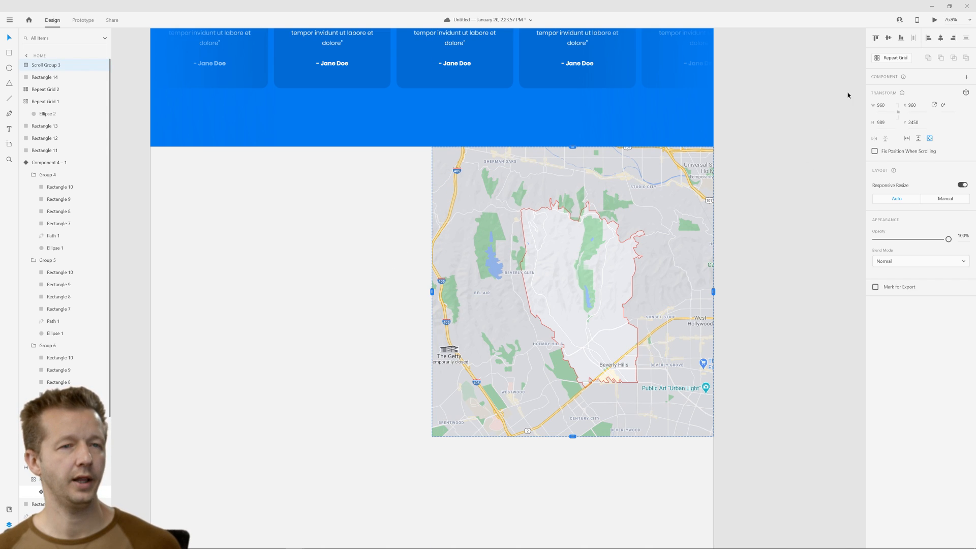
# Preview the page, check how the scrollable map section behaves, and close the preview.
pyautogui.click(934, 21)
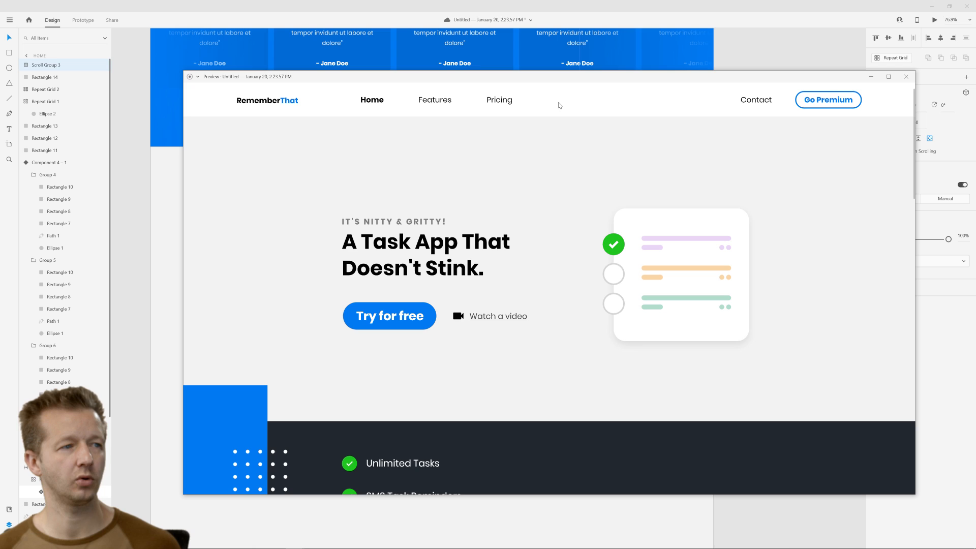
pyautogui.moveTo(556, 84); pyautogui.dragTo(526, 66)
pyautogui.scroll(-15, 734, 282)
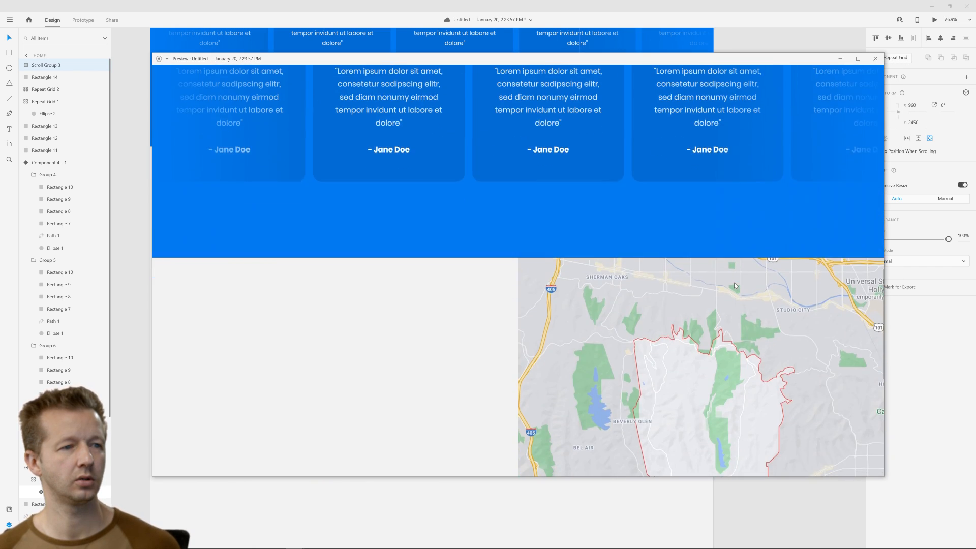
pyautogui.scroll(-4, 704, 316)
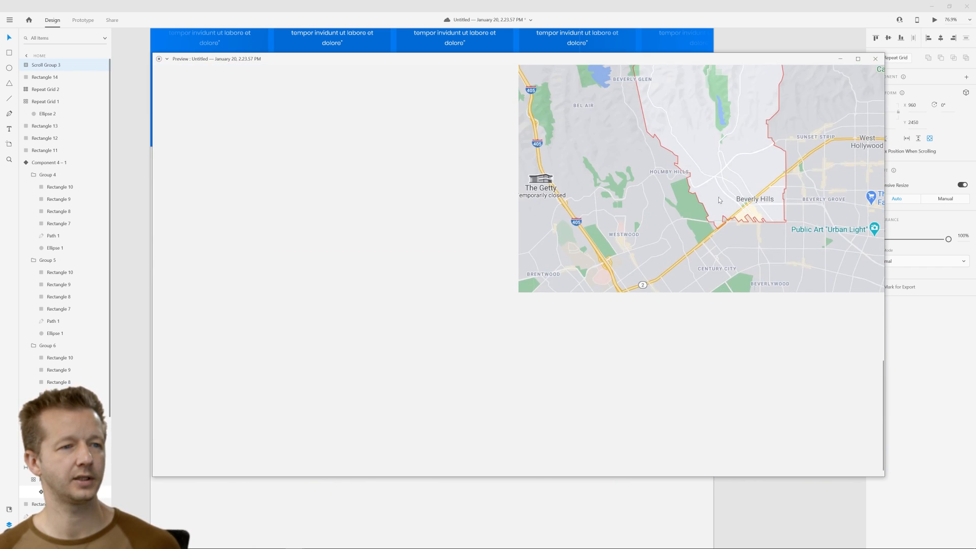
pyautogui.scroll(3, 710, 242)
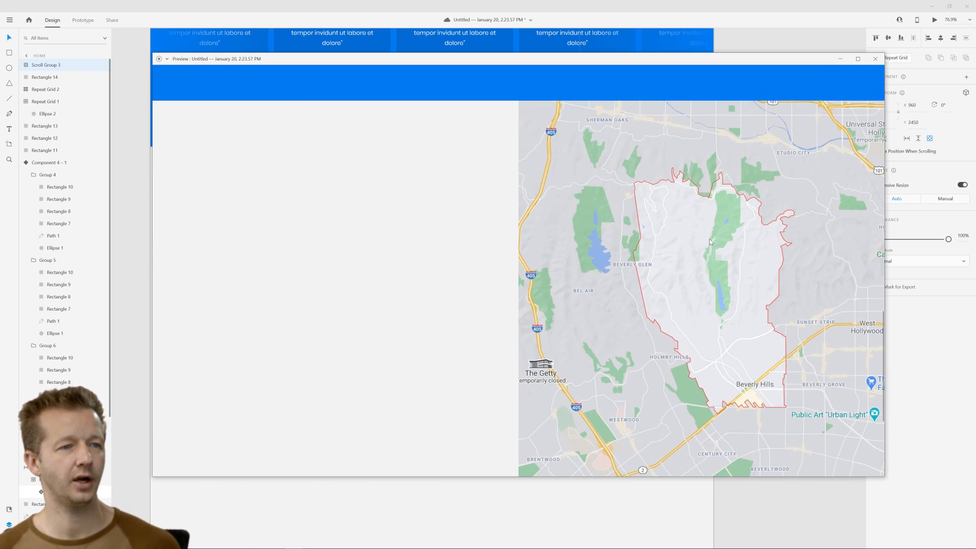
pyautogui.click(875, 58)
# Enlarge the map image inside its scroll group from the centre to about 1190 by 1227, leaving the viewport as is.
pyautogui.doubleClick(560, 244)
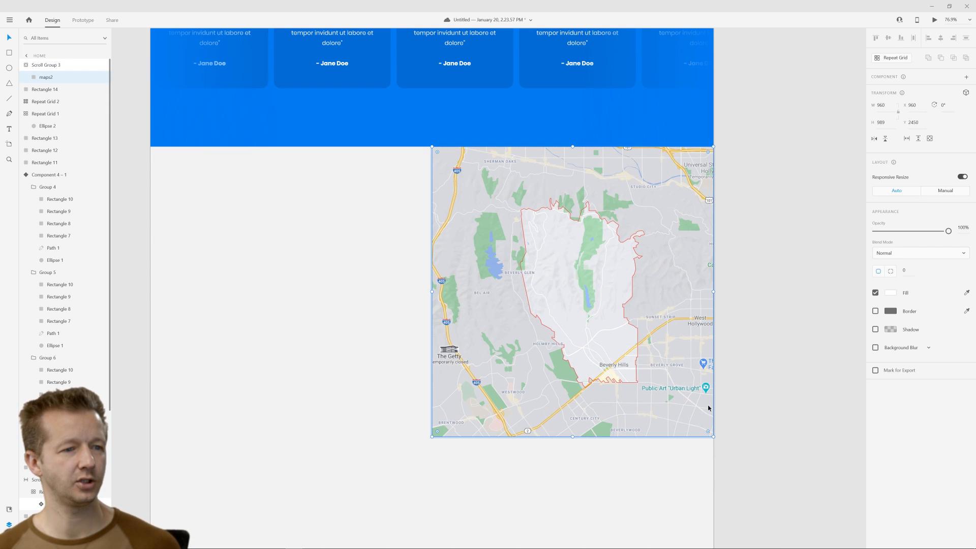
pyautogui.moveTo(713, 437); pyautogui.dragTo(769, 471)
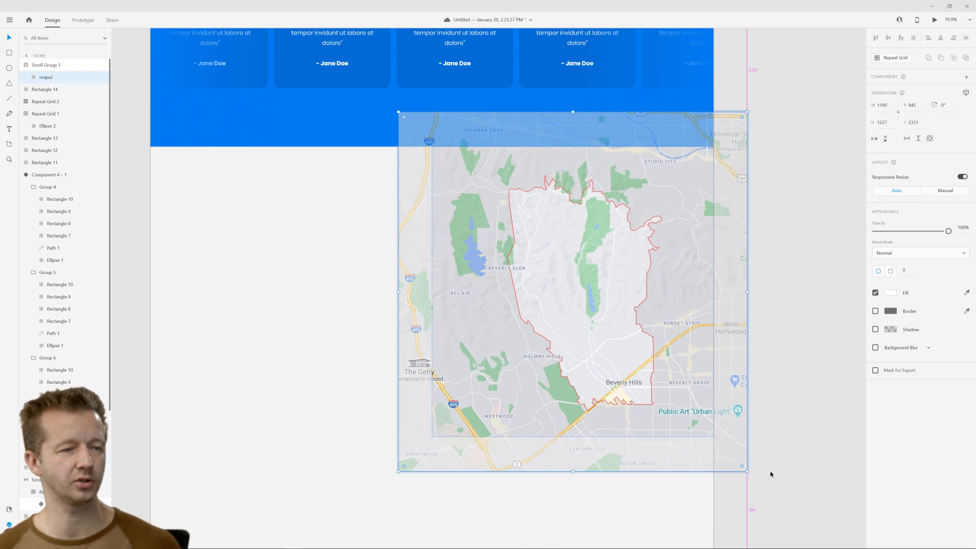
pyautogui.click(777, 185)
# Preview the page, test panning the enlarged map in several directions within its viewport, and close the preview.
pyautogui.click(934, 20)
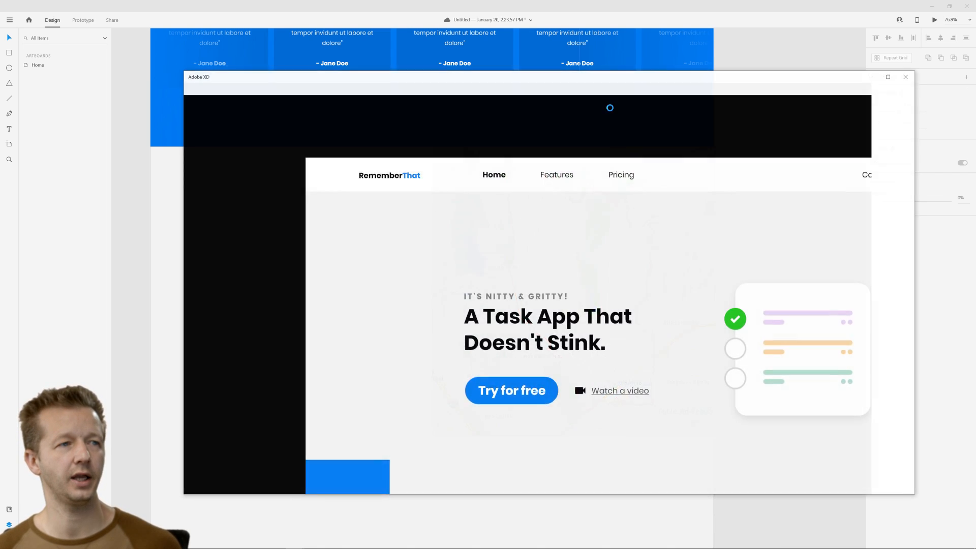
pyautogui.scroll(-10, 820, 300)
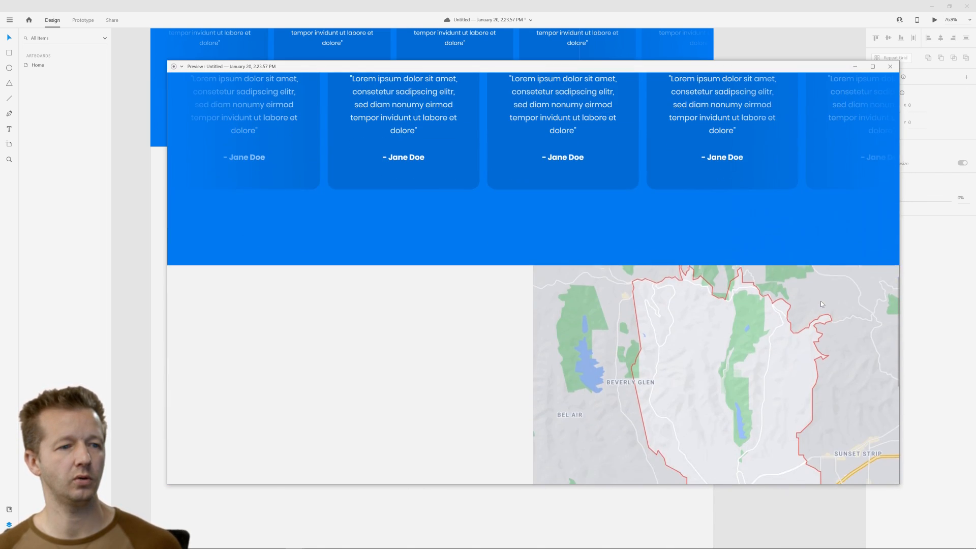
pyautogui.scroll(-4, 536, 313)
pyautogui.scroll(-2, 536, 313)
pyautogui.moveTo(732, 257); pyautogui.dragTo(745, 315)
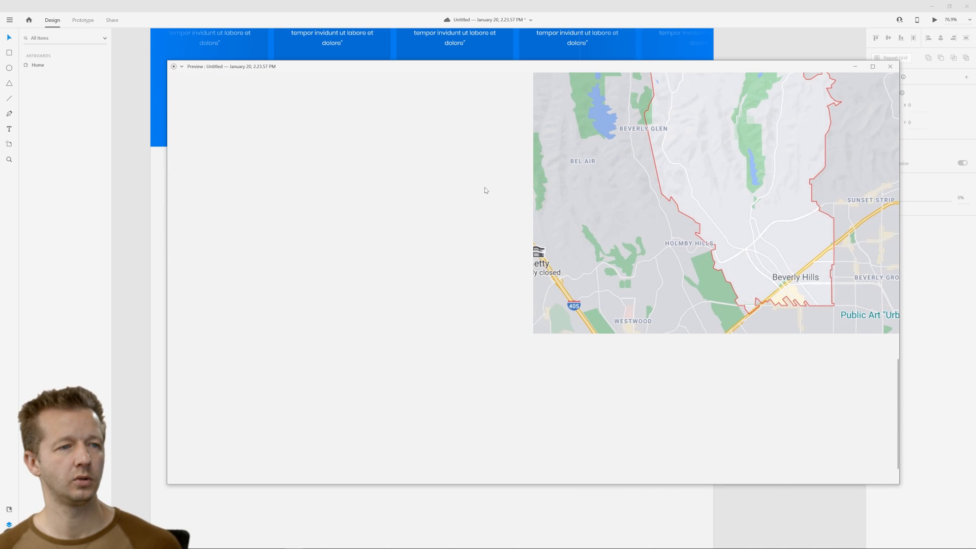
pyautogui.scroll(4, 479, 188)
pyautogui.moveTo(754, 260); pyautogui.dragTo(724, 195)
pyautogui.scroll(-1, 426, 248)
pyautogui.moveTo(693, 235); pyautogui.dragTo(730, 293)
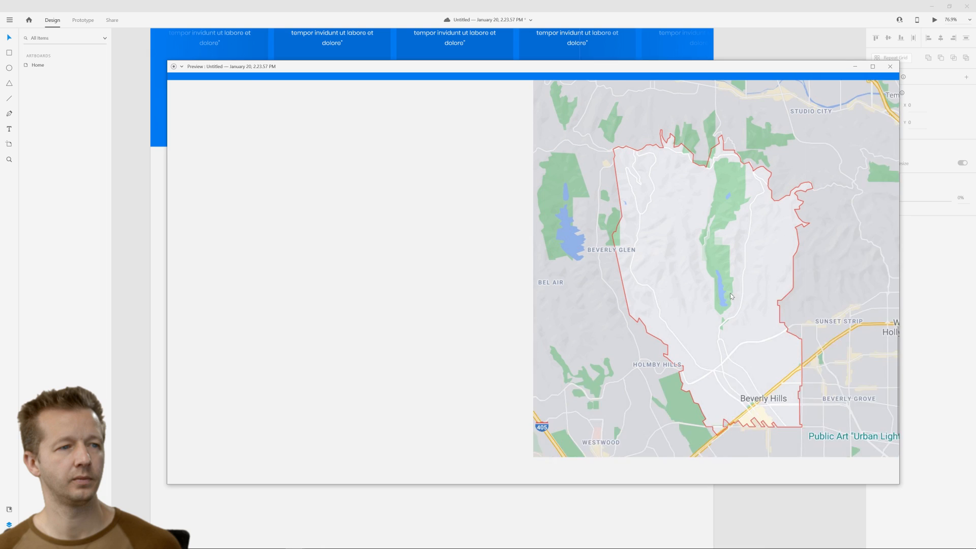
pyautogui.click(890, 66)
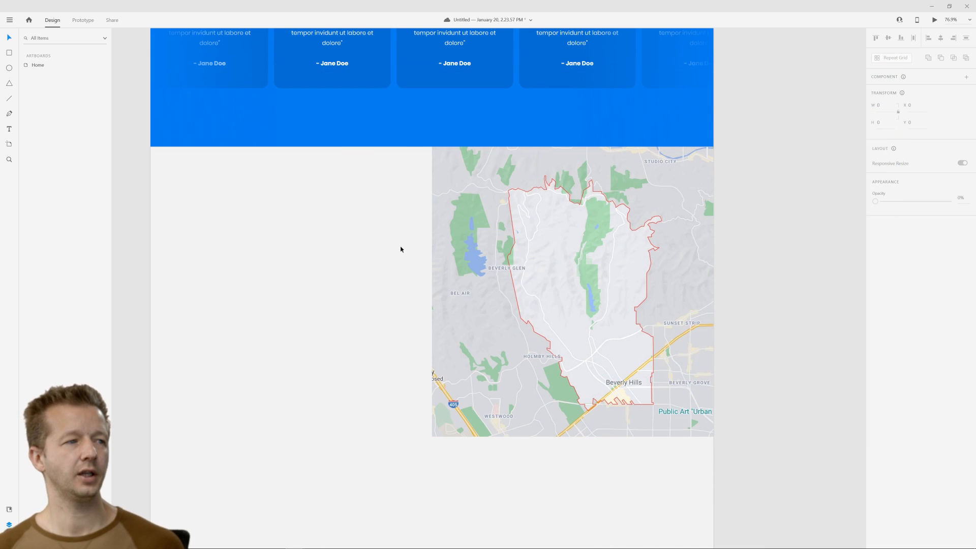
# Turn on the layout column grid for the Home artboard.
pyautogui.click(311, 231)
pyautogui.moveTo(312, 231); pyautogui.dragTo(435, 251)
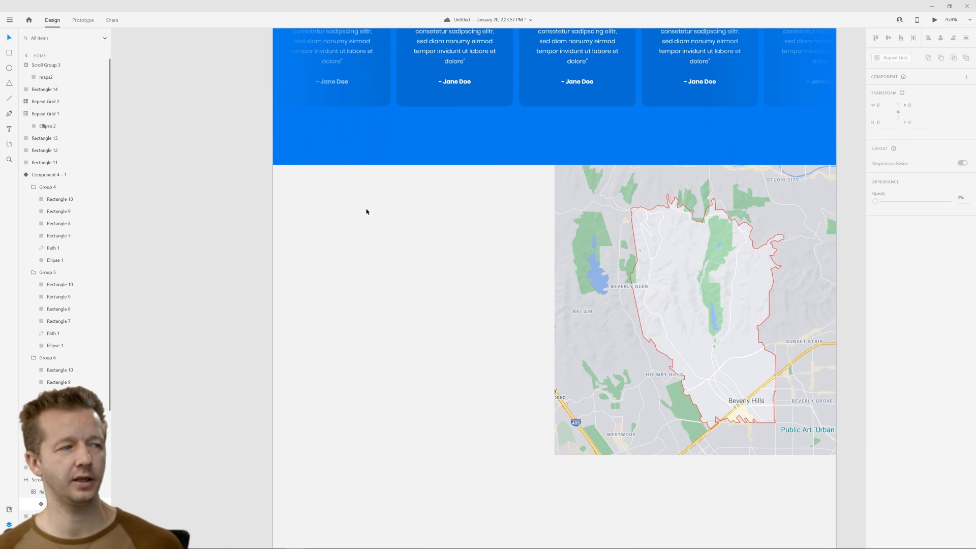
pyautogui.scroll(-5, 398, 220)
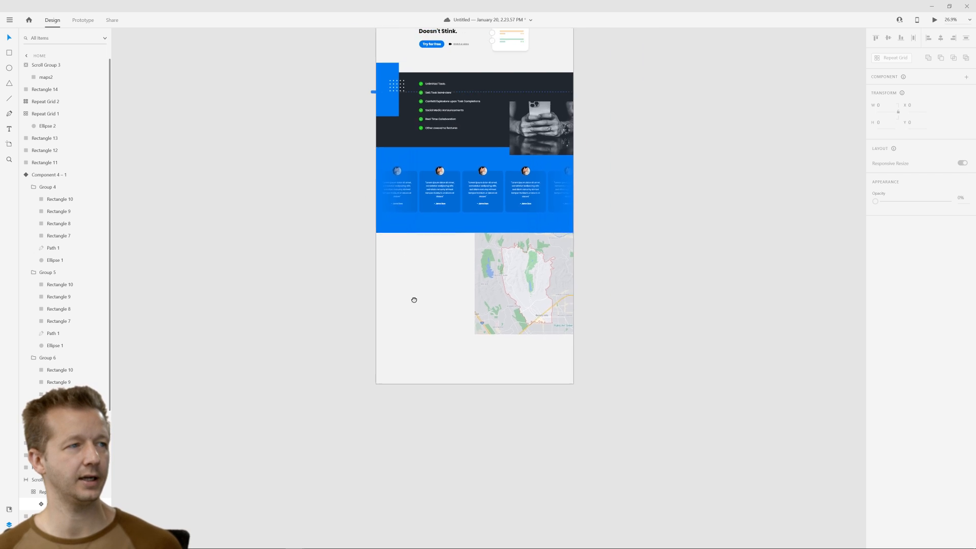
pyautogui.scroll(2, 414, 300)
pyautogui.scroll(-2, 418, 337)
pyautogui.scroll(3, 392, 268)
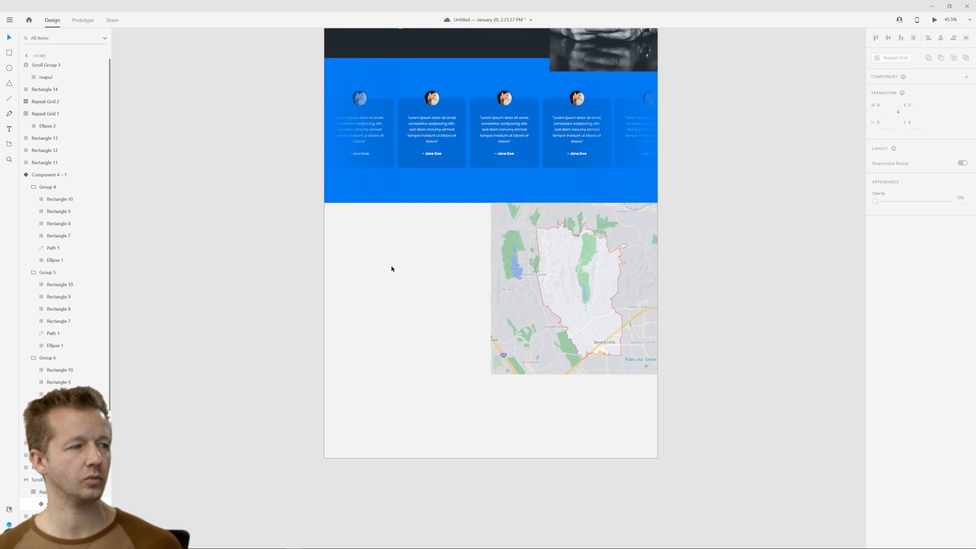
pyautogui.scroll(-1, 392, 269)
pyautogui.scroll(-3, 406, 290)
pyautogui.click(382, 76)
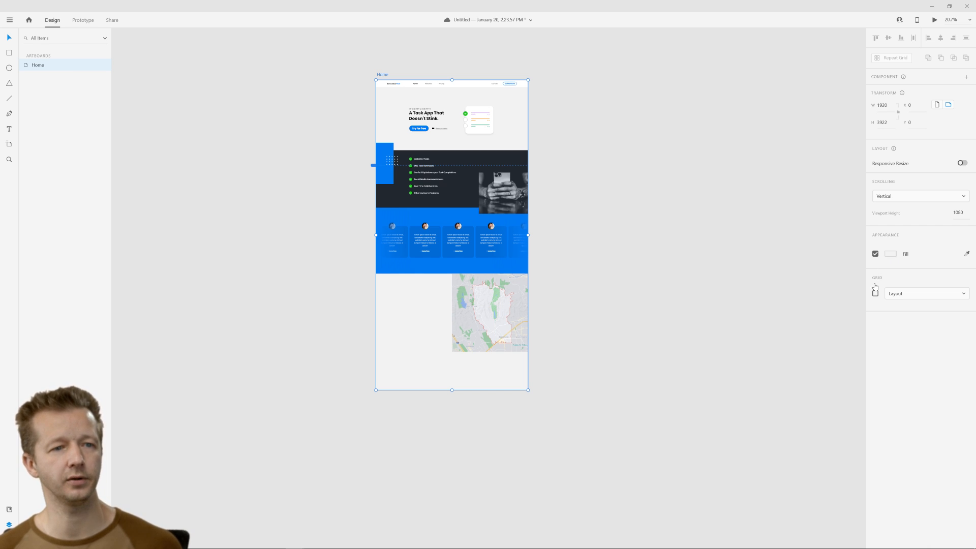
pyautogui.click(875, 293)
# Add a left-aligned text reading "Contact" in the empty area beside the map, aligned with the first grid column at X 140.
pyautogui.scroll(10, 398, 301)
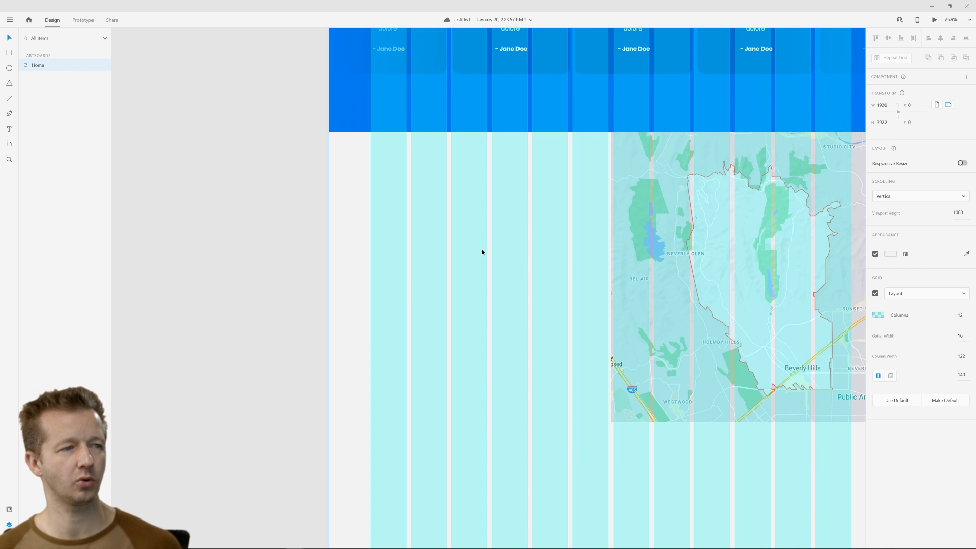
pyautogui.click(10, 115)
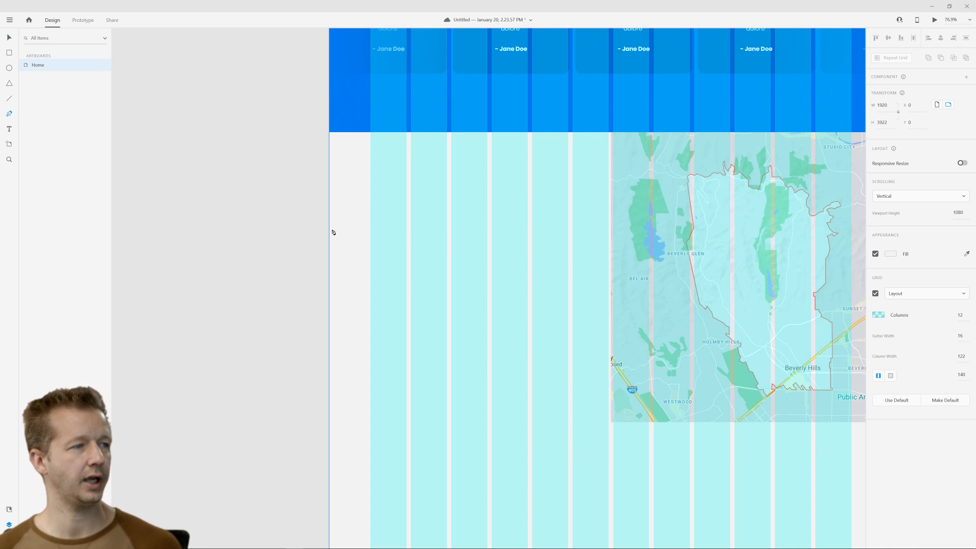
pyautogui.click(9, 129)
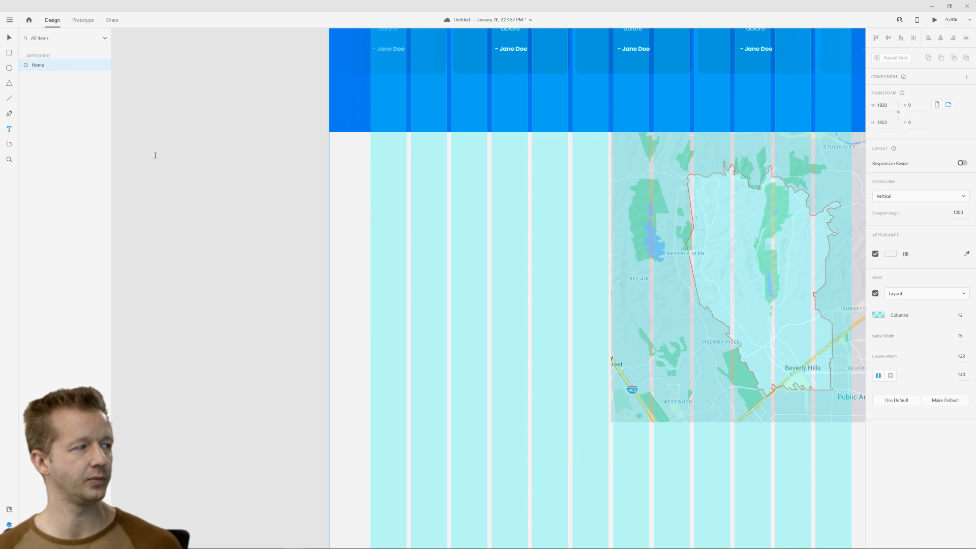
pyautogui.click(370, 195)
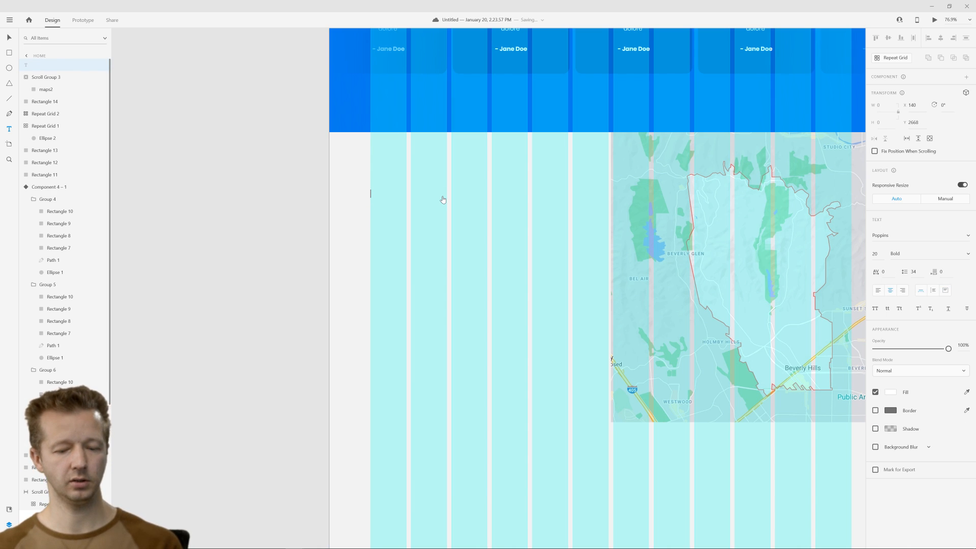
pyautogui.write('Contact')
pyautogui.press('Escape')
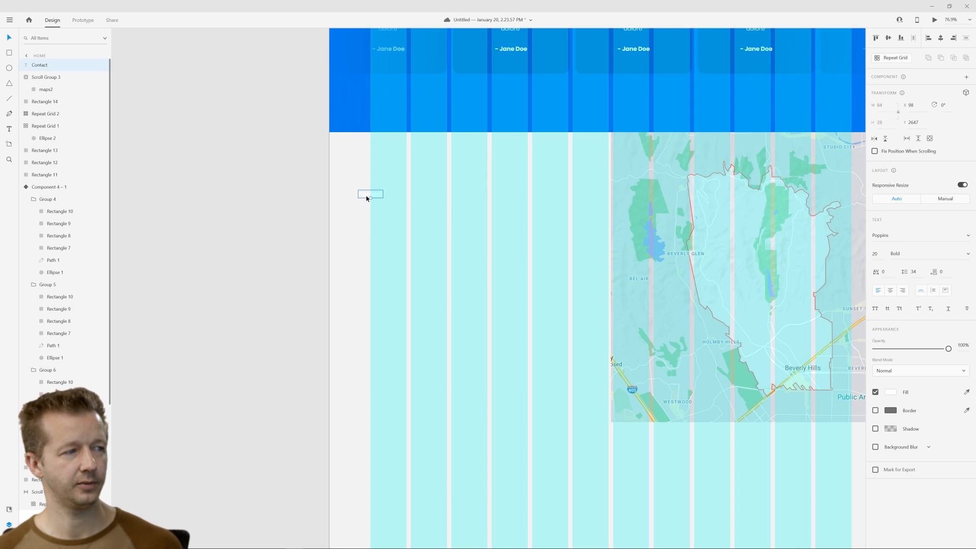
pyautogui.moveTo(361, 196); pyautogui.dragTo(377, 196)
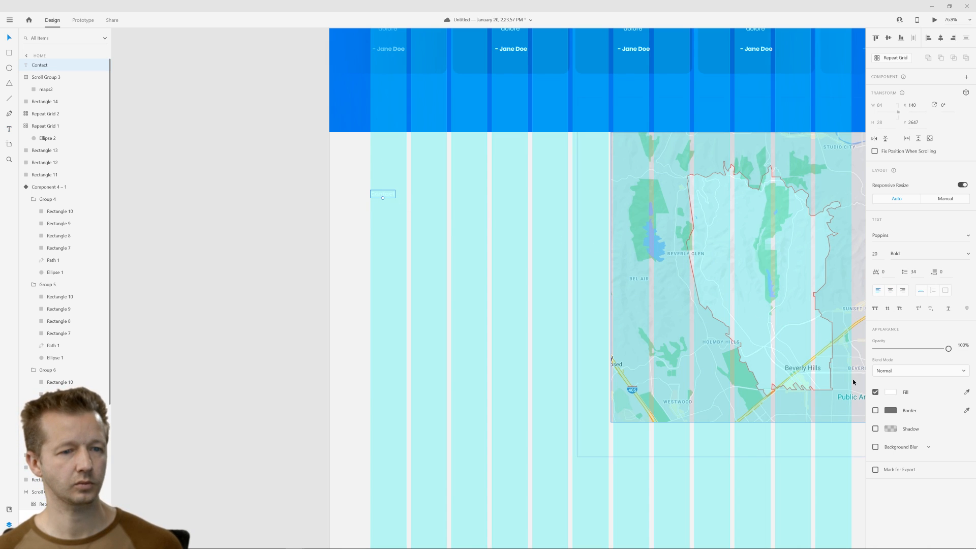
# Set the fill colour of the Contact text to black (#000000) and deselect it.
pyautogui.click(890, 392)
pyautogui.moveTo(807, 379); pyautogui.dragTo(753, 445)
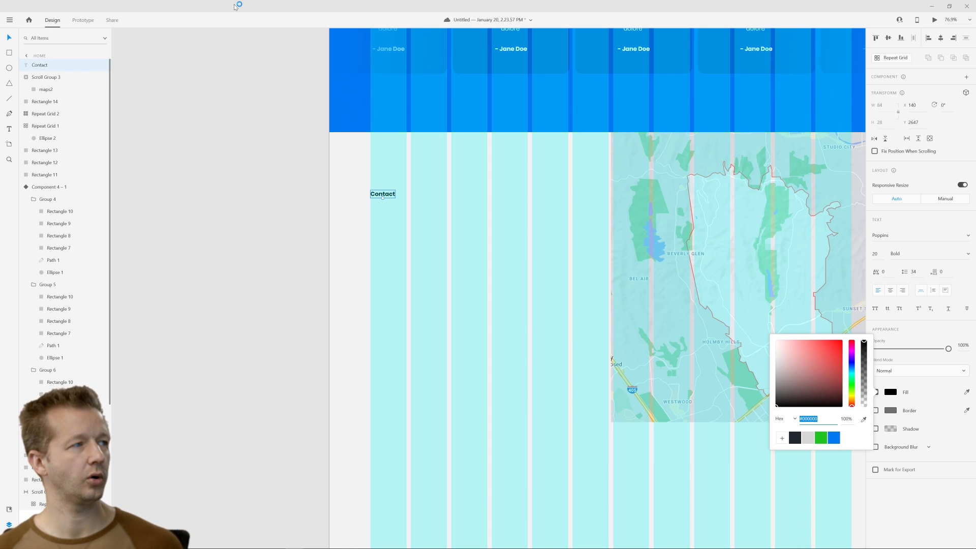
pyautogui.click(273, 140)
# Turn off the layout column grid on the Home artboard.
pyautogui.scroll(-5, 279, 173)
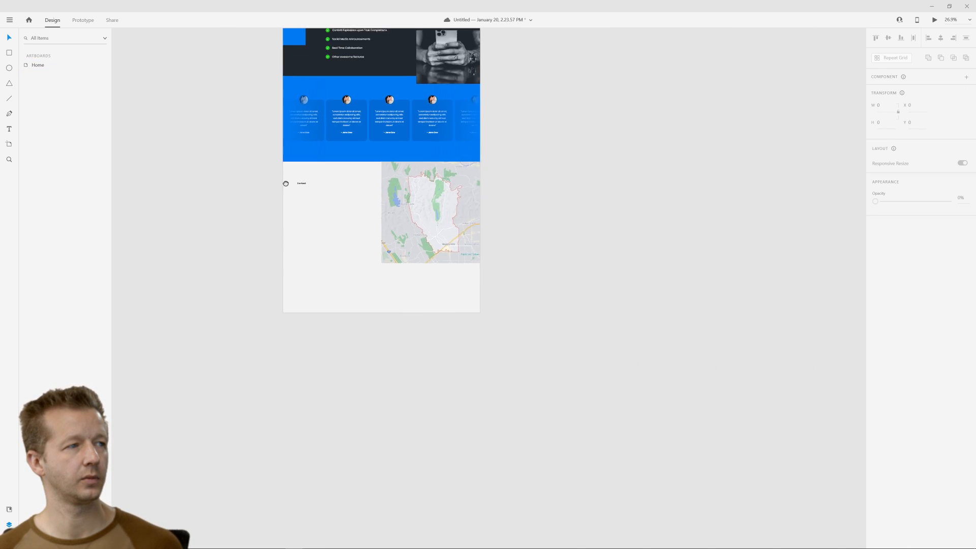
pyautogui.moveTo(286, 183); pyautogui.dragTo(389, 319)
pyautogui.click(393, 39)
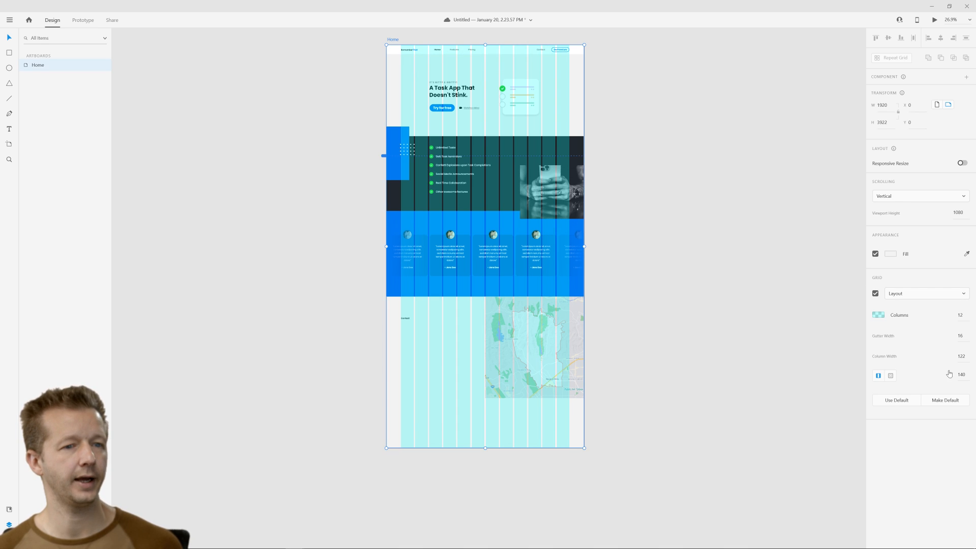
pyautogui.click(873, 294)
# Set the Contact heading's font size to 44 and deselect it.
pyautogui.scroll(5, 436, 342)
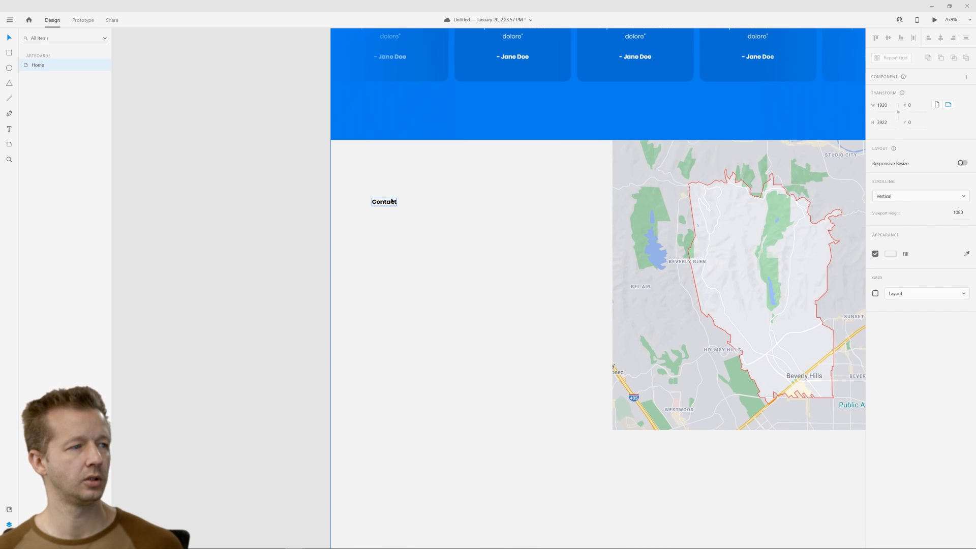
pyautogui.click(392, 201)
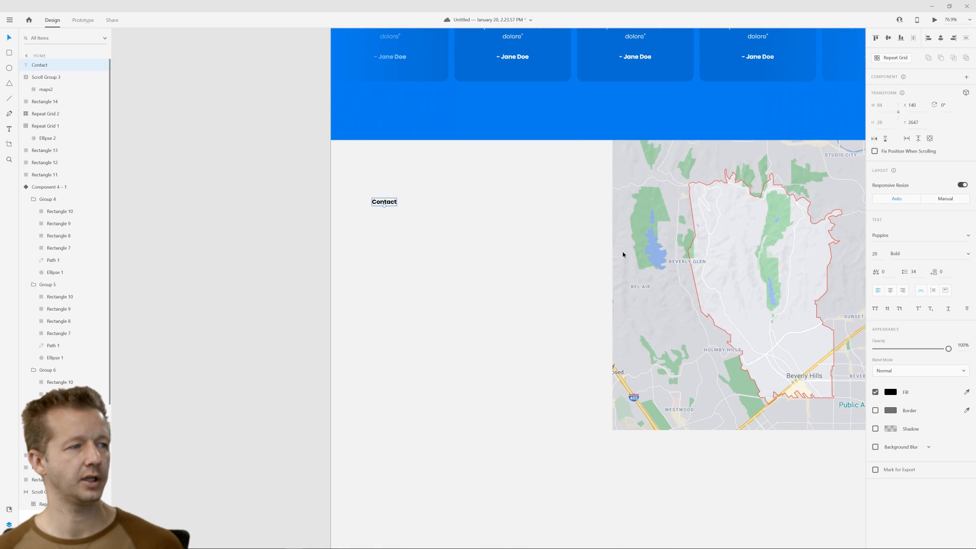
pyautogui.doubleClick(875, 255)
pyautogui.write('44')
pyautogui.press('Return')
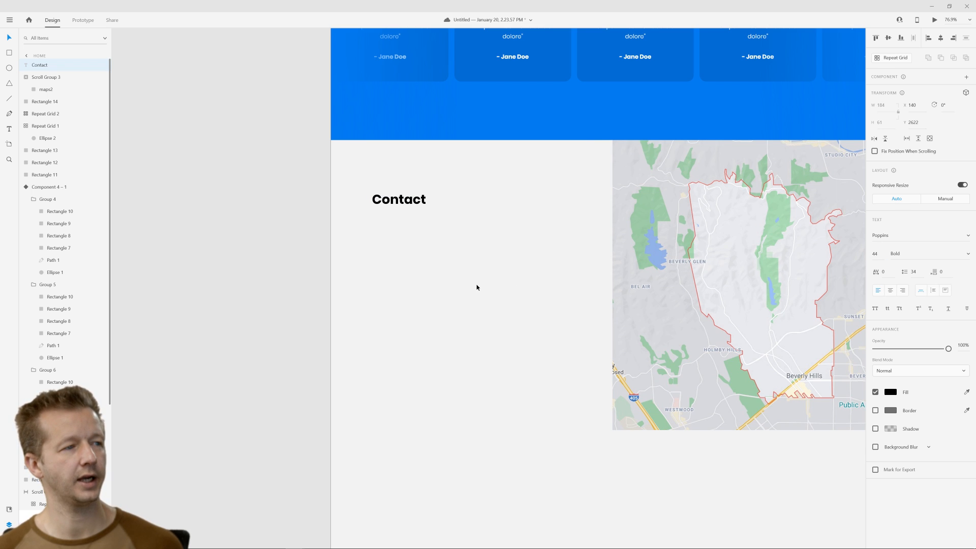
pyautogui.click(477, 287)
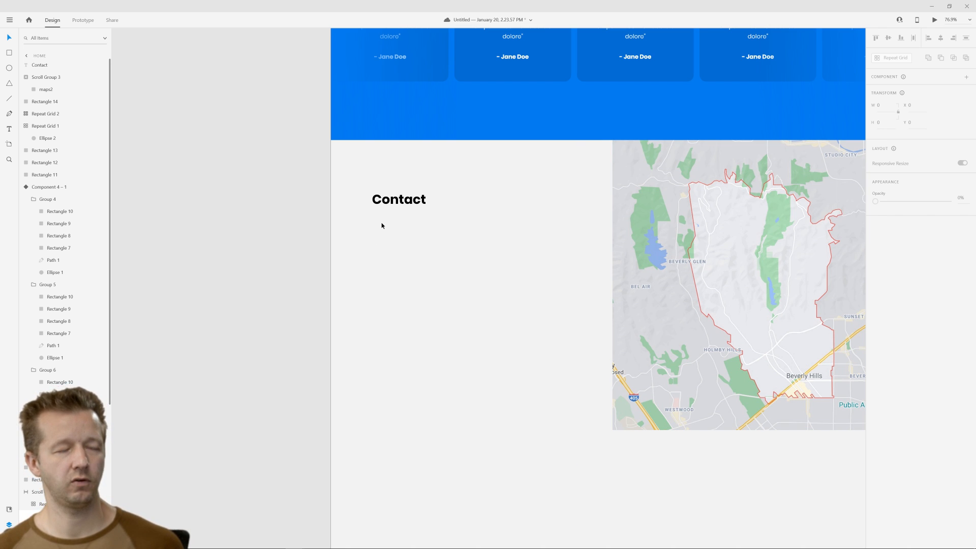
# Add a text reading "Name" below the Contact heading, aligned with the heading's left edge at X 140.
pyautogui.moveTo(375, 228); pyautogui.dragTo(548, 377)
pyautogui.click(9, 129)
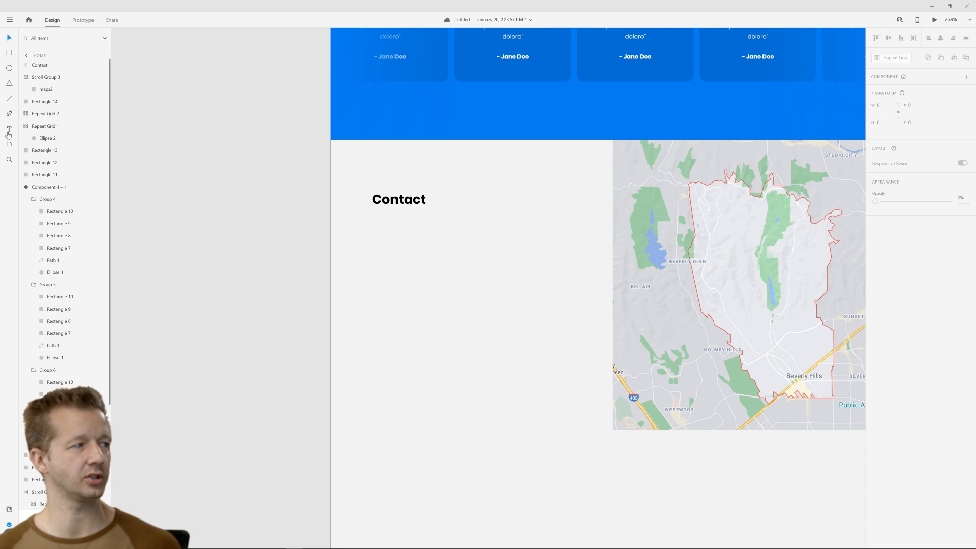
pyautogui.click(369, 225)
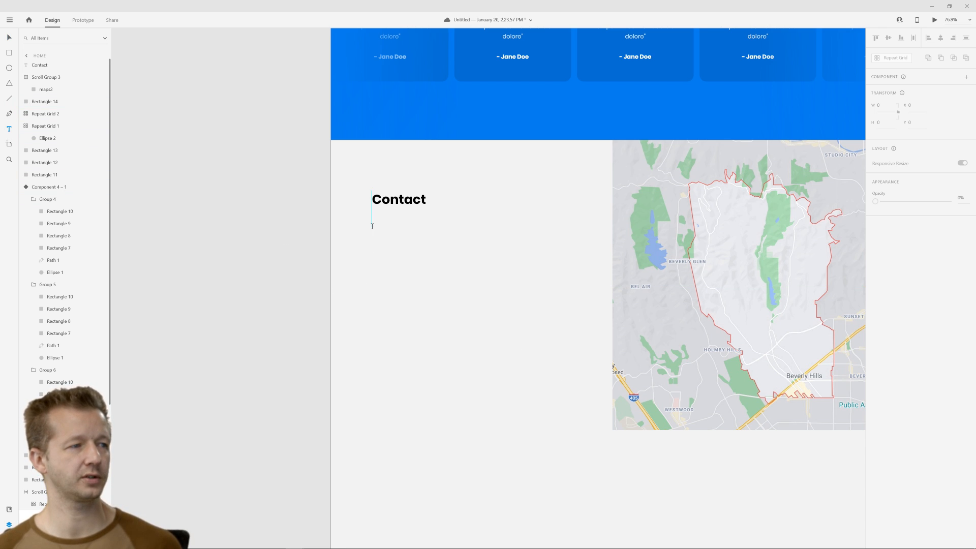
pyautogui.write('NAme')
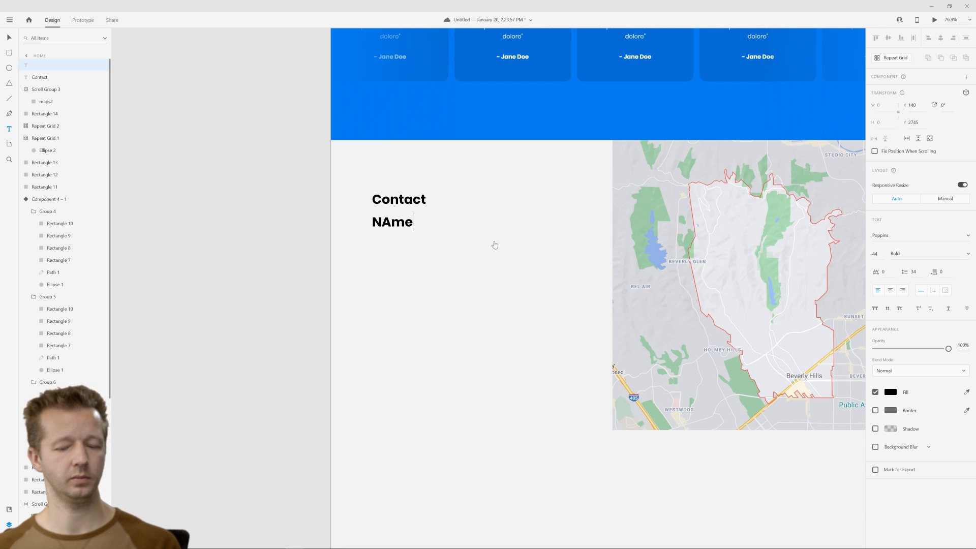
pyautogui.press('BackSpace')
pyautogui.press('BackSpace')
pyautogui.press('BackSpace')
pyautogui.write('ame')
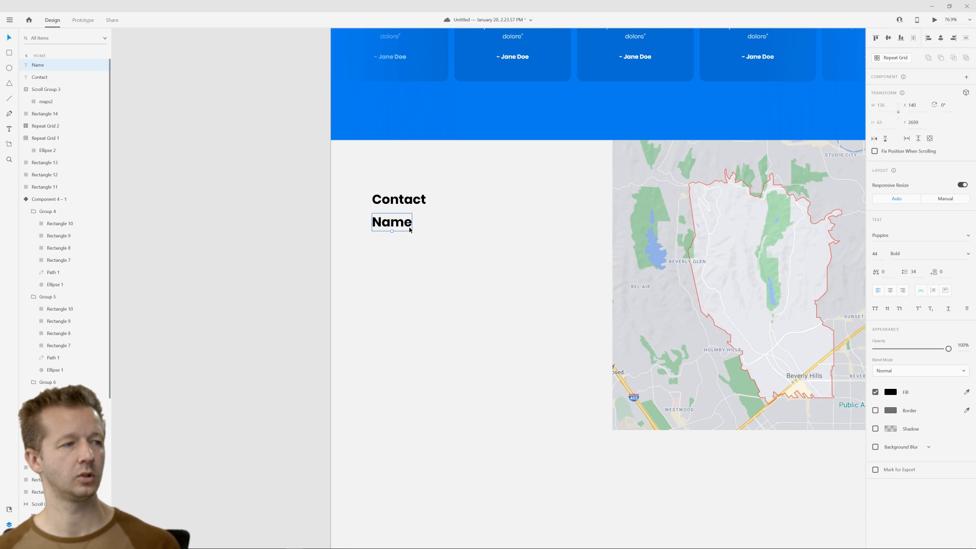
pyautogui.press('Escape')
# Set the Name label's font size to 23 and its weight to Regular, and deselect it.
pyautogui.moveTo(878, 257); pyautogui.dragTo(888, 294)
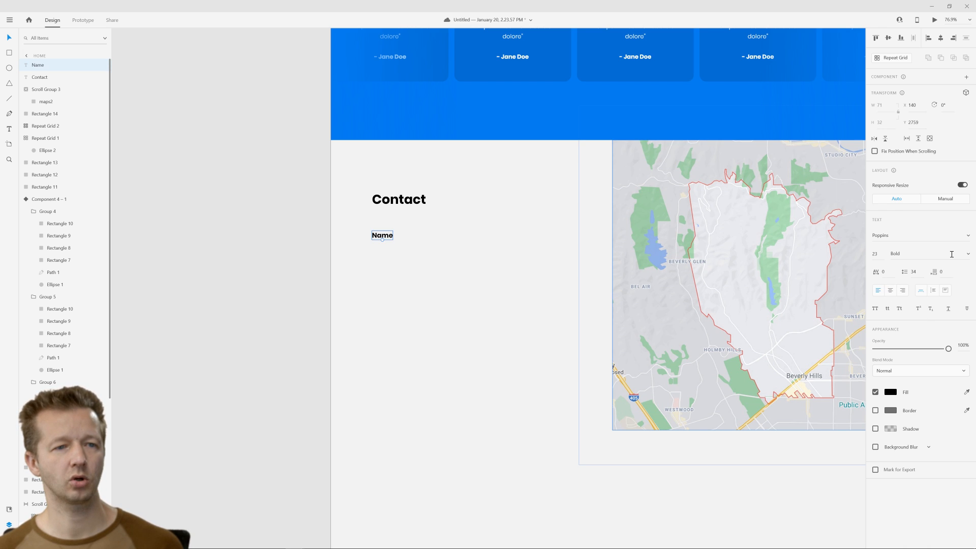
pyautogui.click(968, 257)
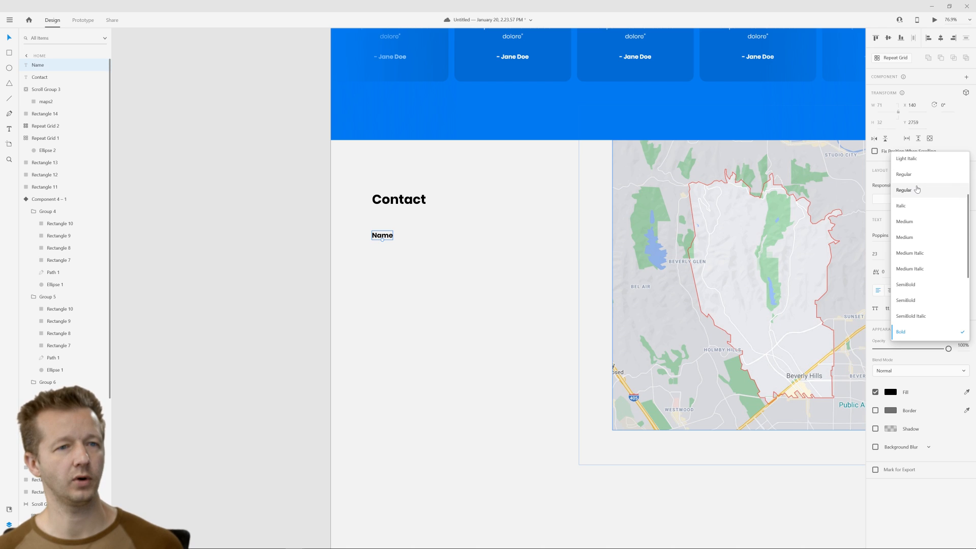
pyautogui.click(910, 175)
pyautogui.click(456, 266)
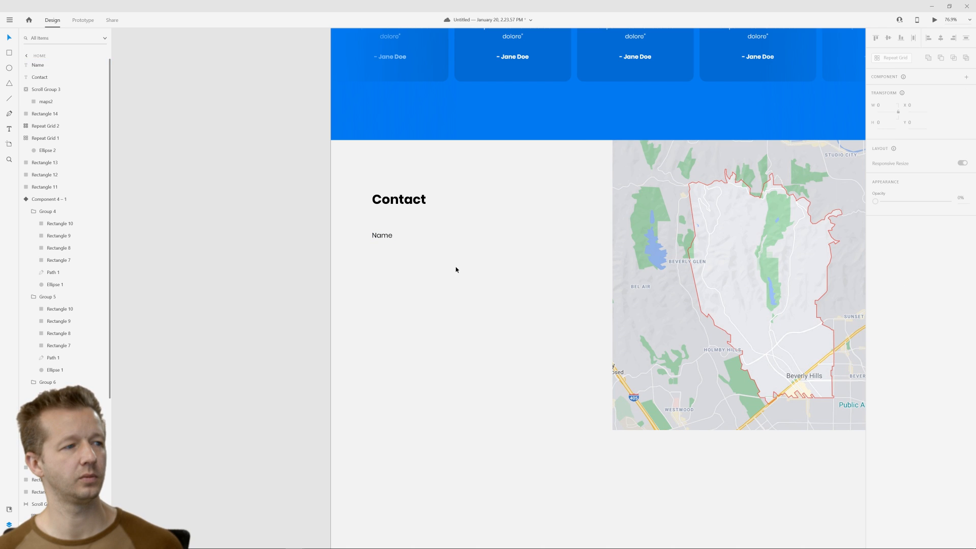
# Draw a text-field rectangle about 572 by 57 below the Name label, left-aligned with it, and deselect it.
pyautogui.click(9, 52)
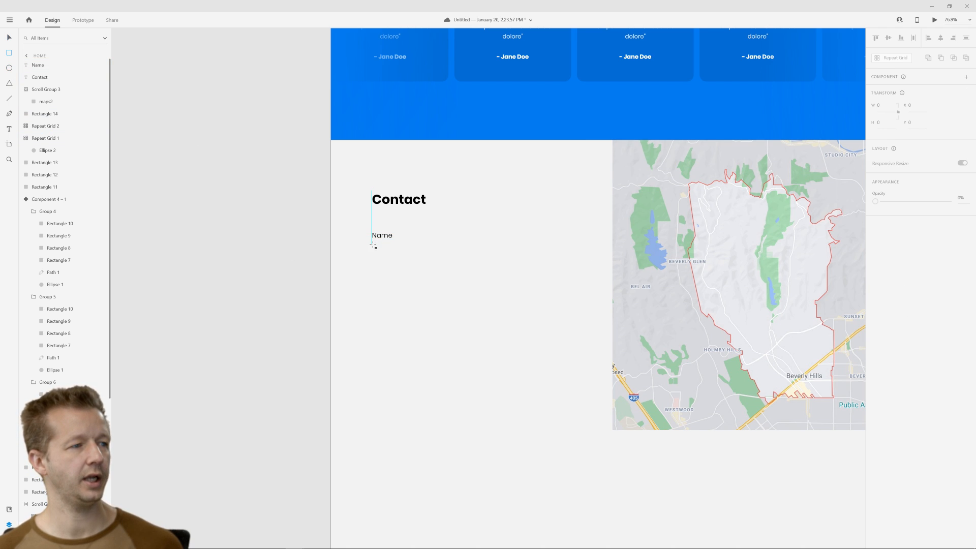
pyautogui.moveTo(372, 244)
pyautogui.mouseDown()
pyautogui.moveTo(498, 271)
pyautogui.moveTo(550, 263)
pyautogui.moveTo(539, 261)
pyautogui.mouseUp()
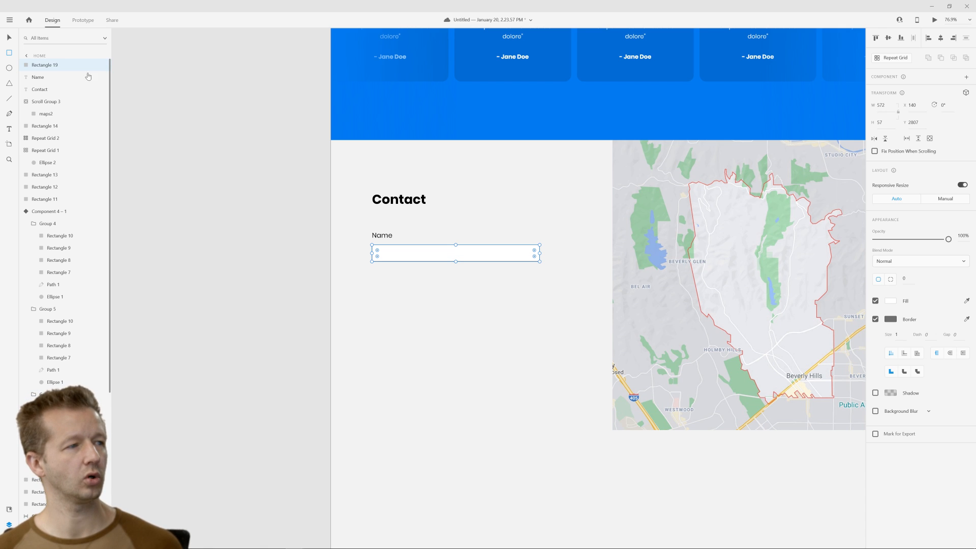
pyautogui.click(8, 37)
pyautogui.click(221, 124)
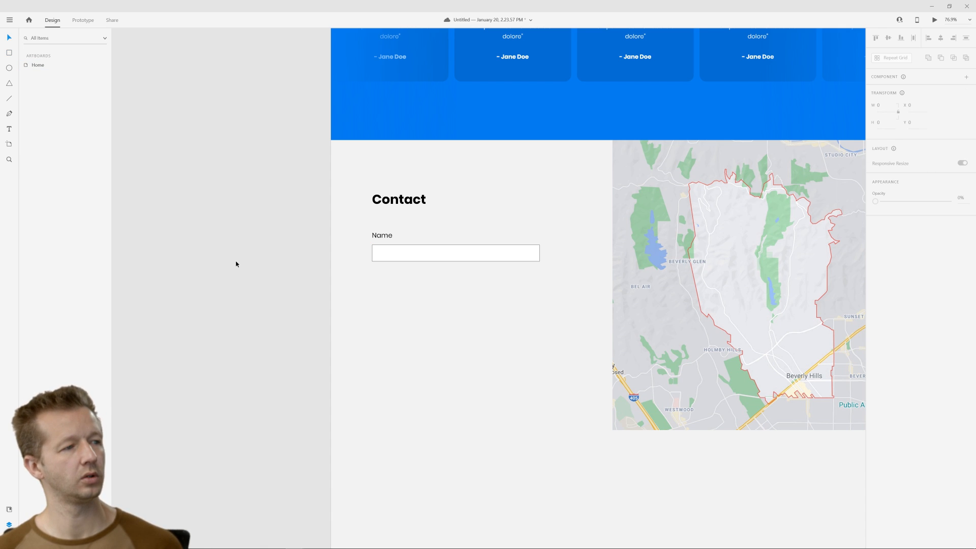
# Round the corners of the field rectangle to a radius of 5 and deselect it.
pyautogui.click(517, 252)
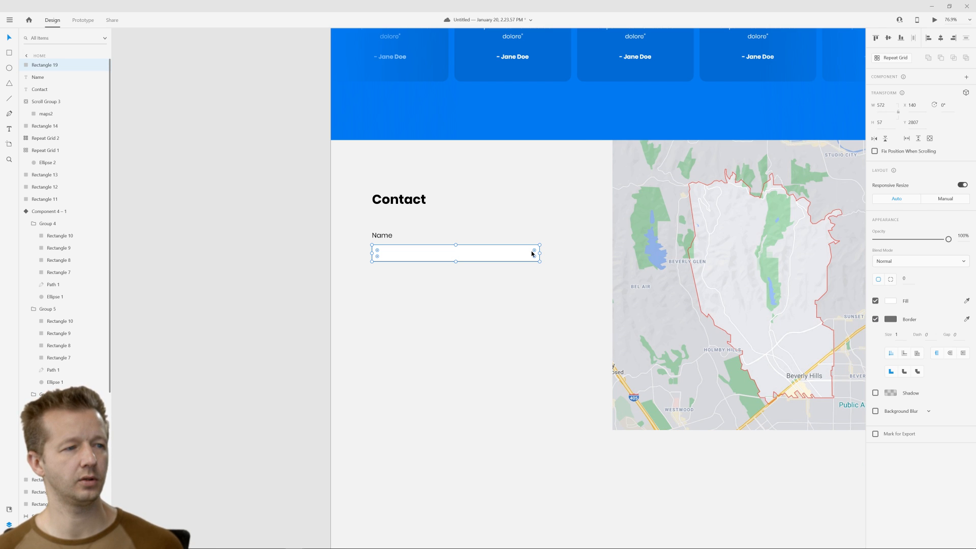
pyautogui.scroll(5, 532, 252)
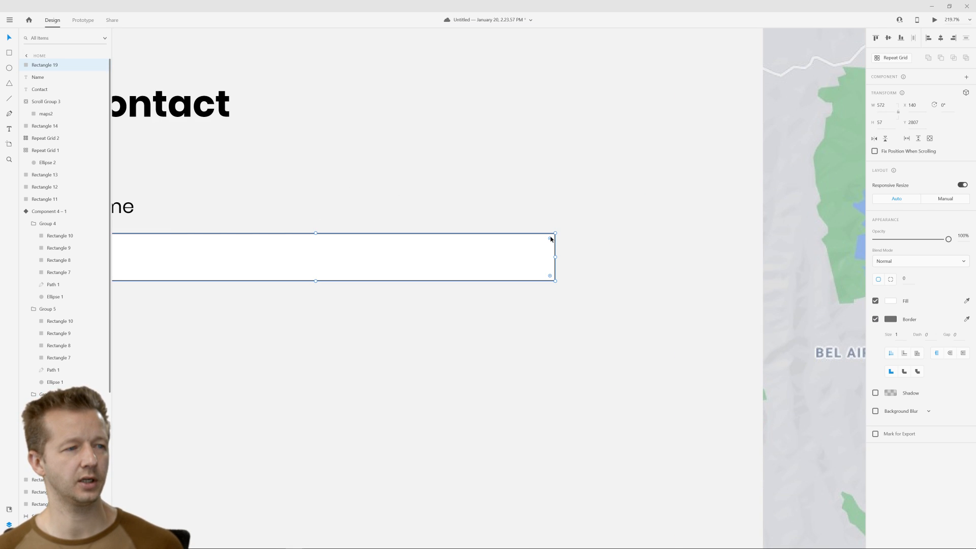
pyautogui.moveTo(550, 238)
pyautogui.mouseDown()
pyautogui.moveTo(508, 281)
pyautogui.moveTo(563, 238)
pyautogui.mouseUp()
pyautogui.click(601, 279)
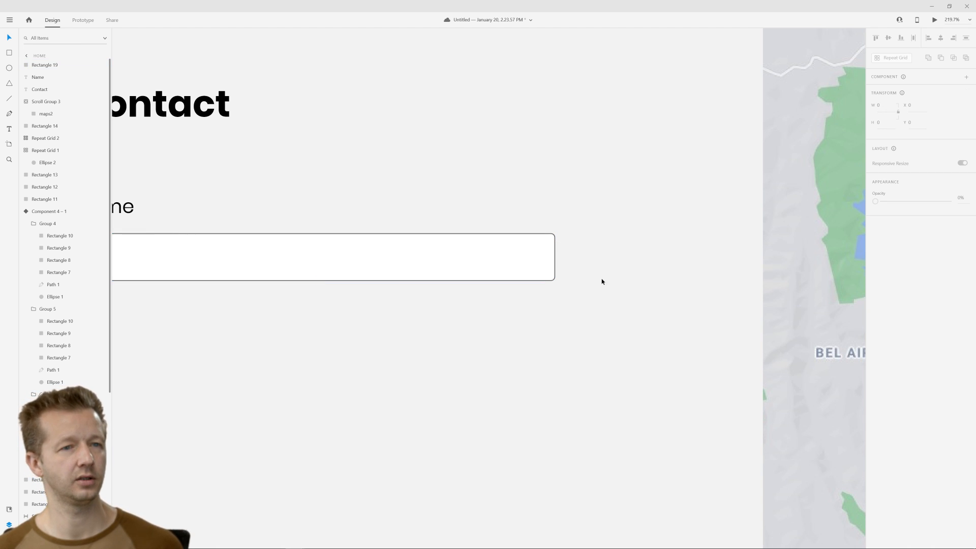
# Enlarge the field rectangle to about 644 by 63, keeping its upper-left corner in place, and deselect it.
pyautogui.scroll(-3, 564, 315)
pyautogui.moveTo(505, 313); pyautogui.dragTo(522, 301)
pyautogui.click(563, 279)
pyautogui.scroll(-3, 588, 315)
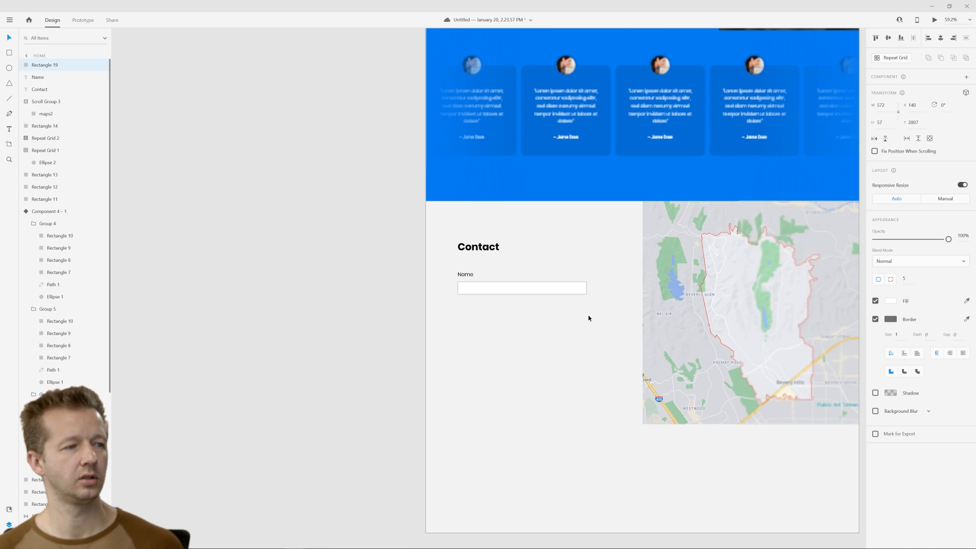
pyautogui.moveTo(588, 318); pyautogui.dragTo(516, 296)
pyautogui.scroll(1, 500, 293)
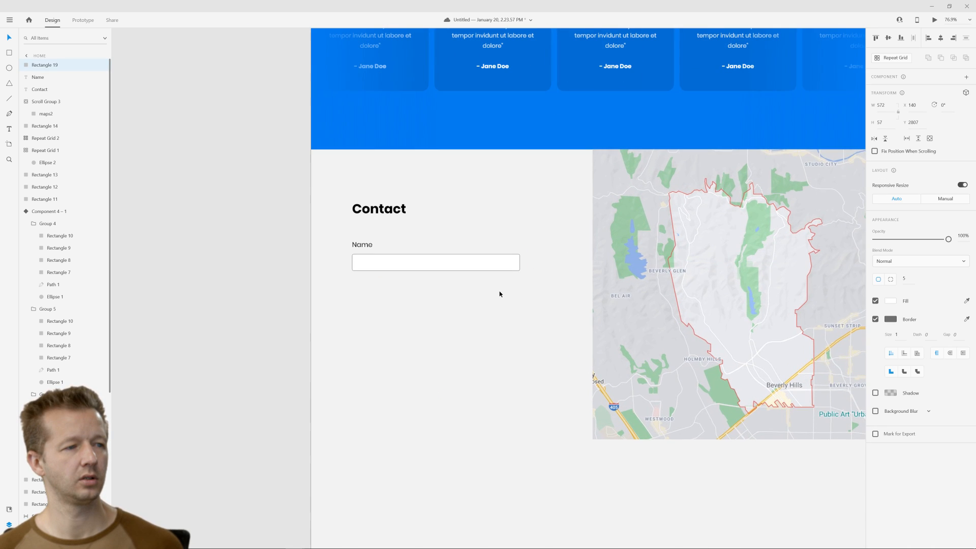
pyautogui.click(499, 263)
pyautogui.moveTo(519, 271); pyautogui.dragTo(541, 273)
pyautogui.scroll(2, 529, 283)
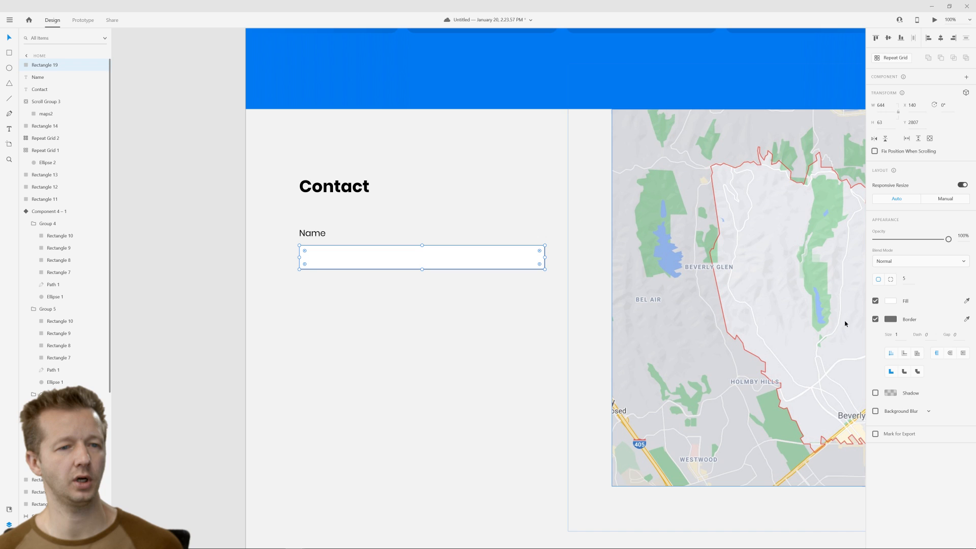
pyautogui.click(497, 329)
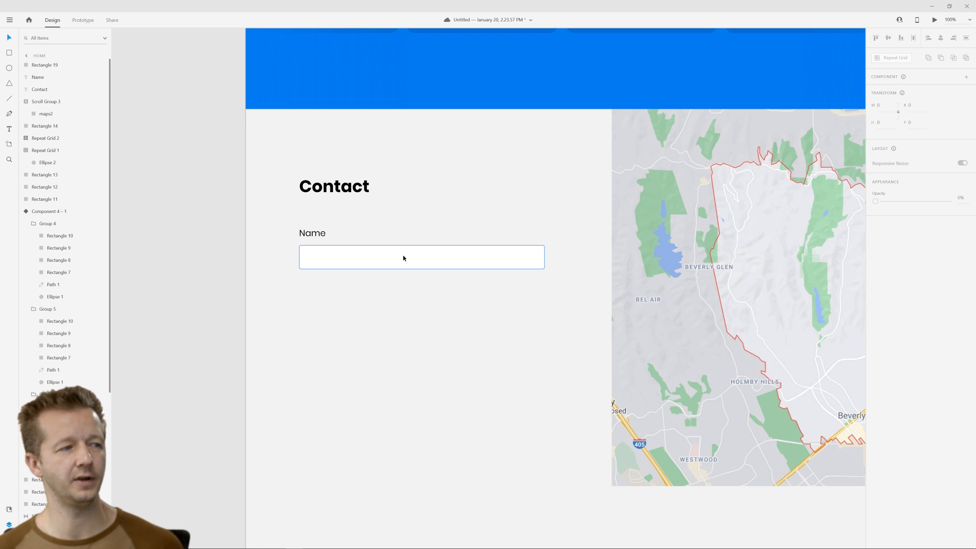
# Switch the field rectangle's border off and back on to compare the two looks.
pyautogui.click(473, 262)
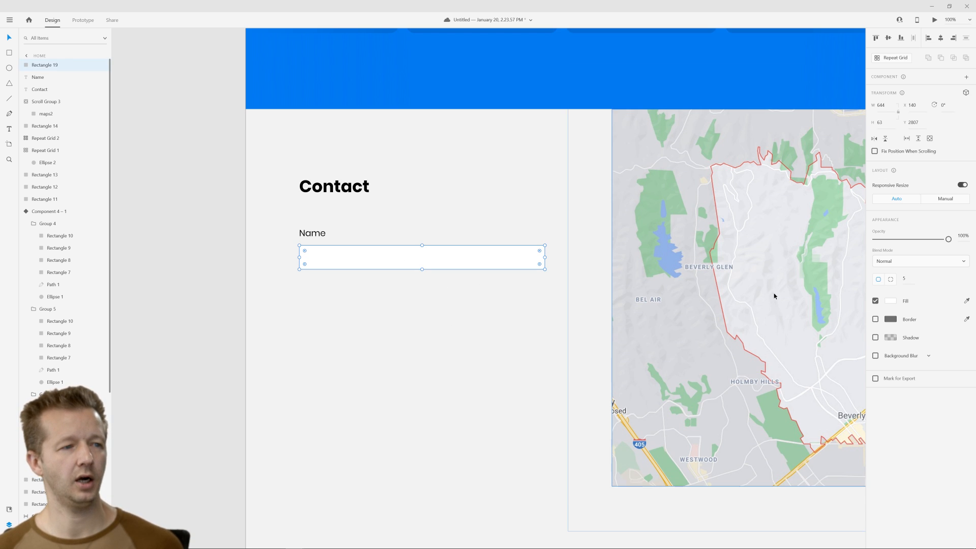
pyautogui.click(875, 319)
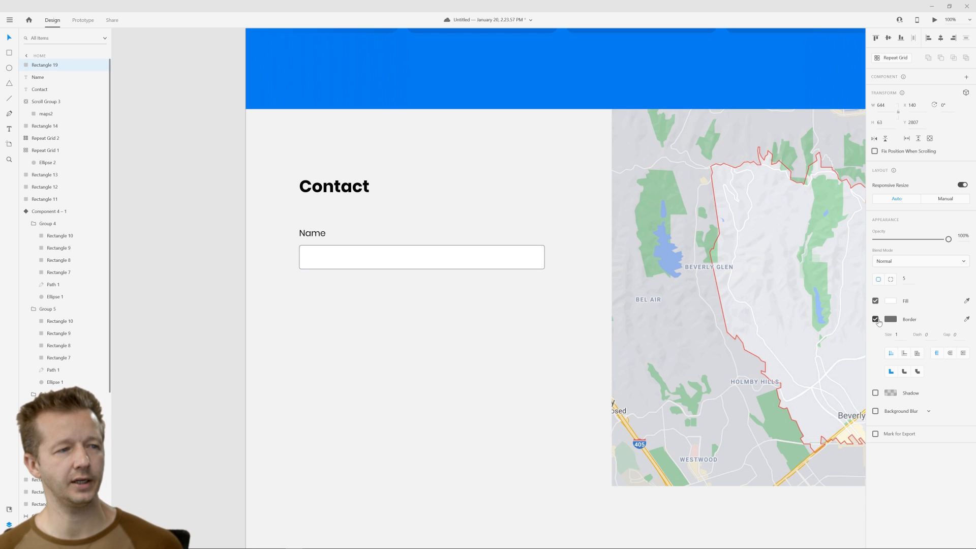
pyautogui.click(529, 311)
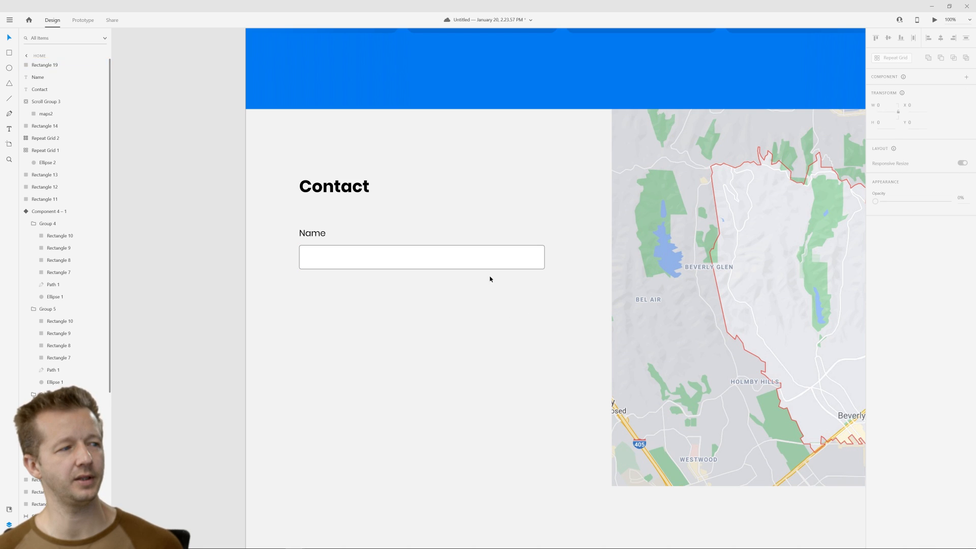
# Set the field rectangle's border colour to a lighter grey (#A5A5A5) and deselect it.
pyautogui.click(490, 258)
pyautogui.click(889, 319)
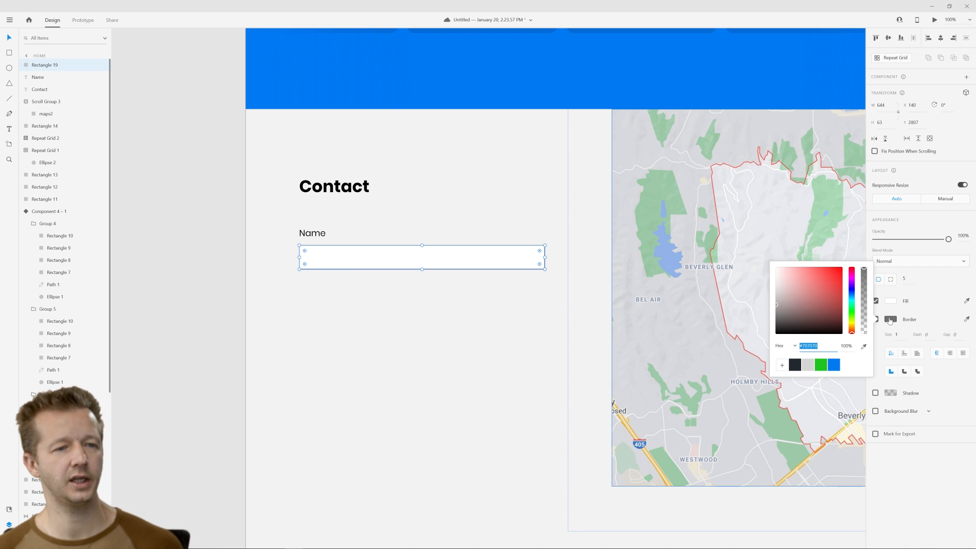
pyautogui.click(776, 287)
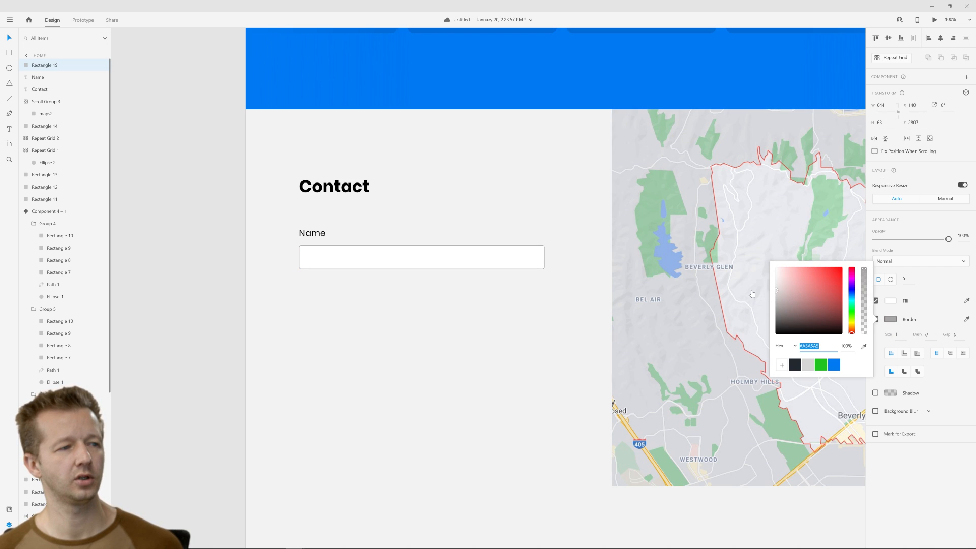
pyautogui.click(583, 299)
# Try a thicker border on the field rectangle and return its size to 1.
pyautogui.click(496, 265)
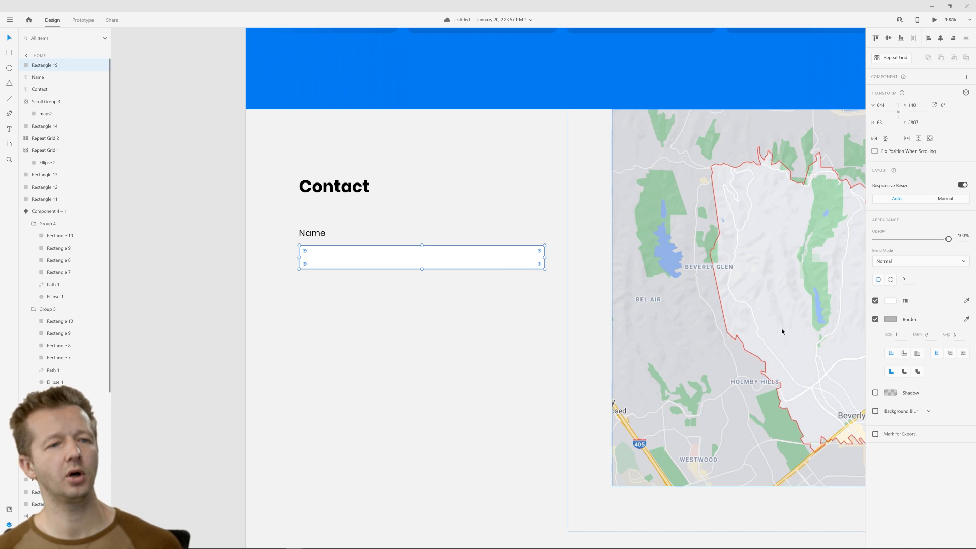
pyautogui.click(896, 334)
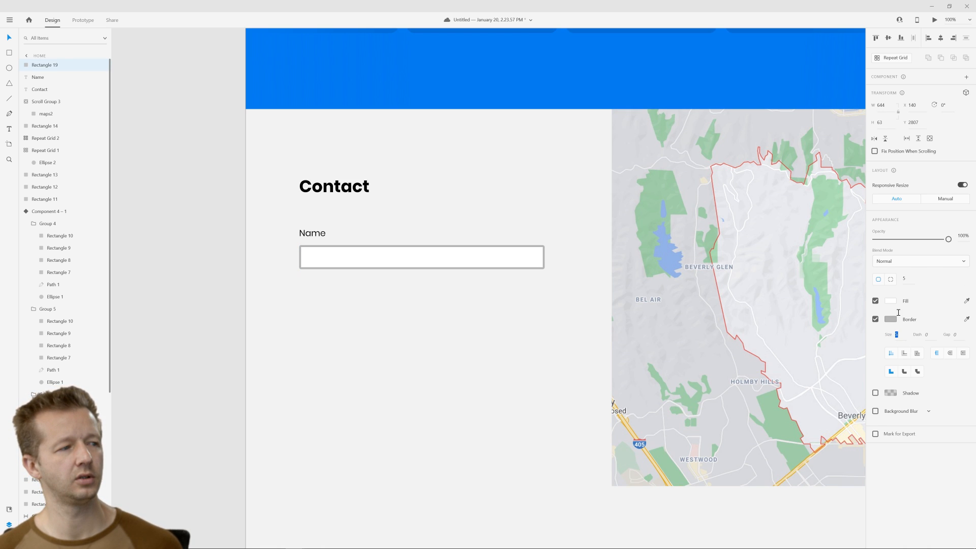
pyautogui.press('Up')
pyautogui.press('Down')
pyautogui.press('Down')
pyautogui.press('Down')
pyautogui.press('Down')
pyautogui.press('Down')
pyautogui.click(518, 346)
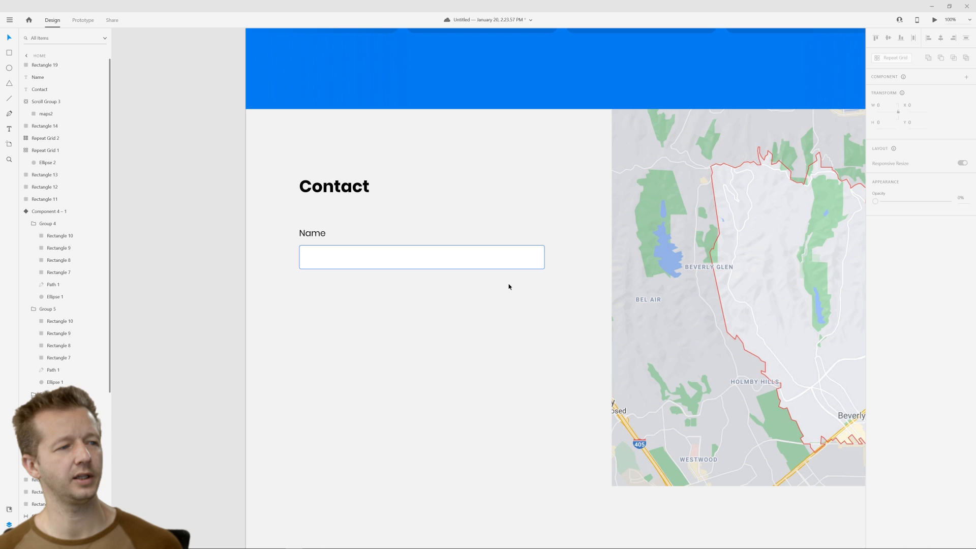
pyautogui.click(315, 235)
pyautogui.keyDown('shift'); pyautogui.click(334, 263); pyautogui.keyUp('shift')
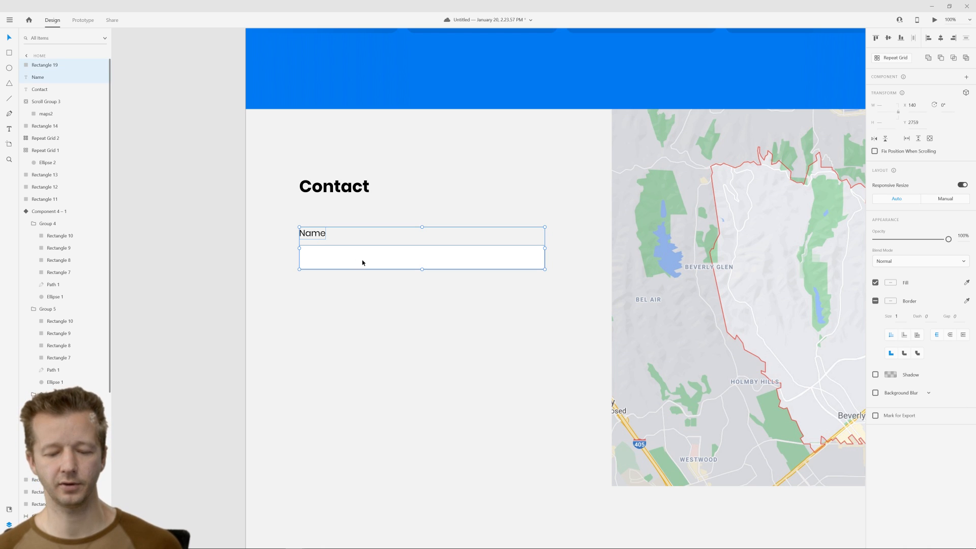
pyautogui.click(386, 309)
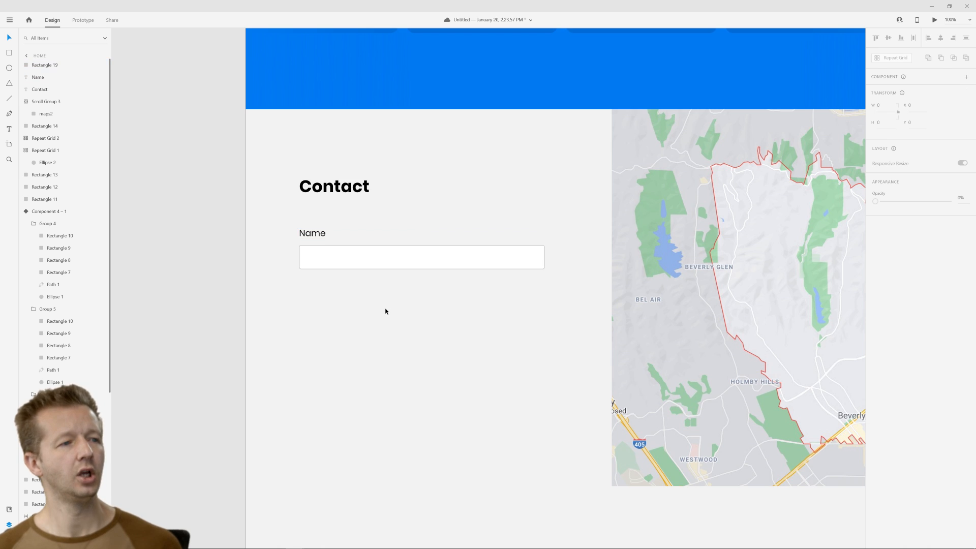
# Turn the field rectangle below the Name label into a component and show the document assets.
pyautogui.click(436, 265)
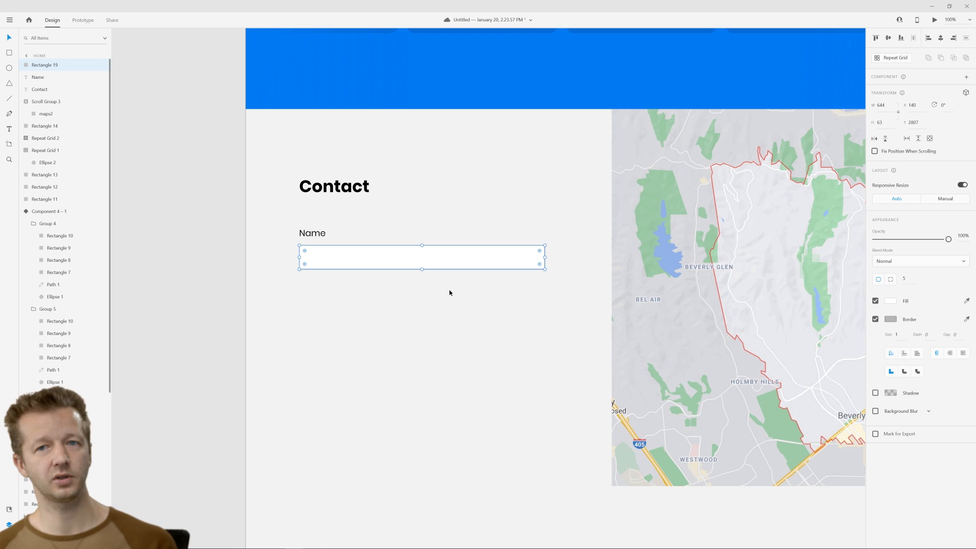
pyautogui.rightClick(427, 260)
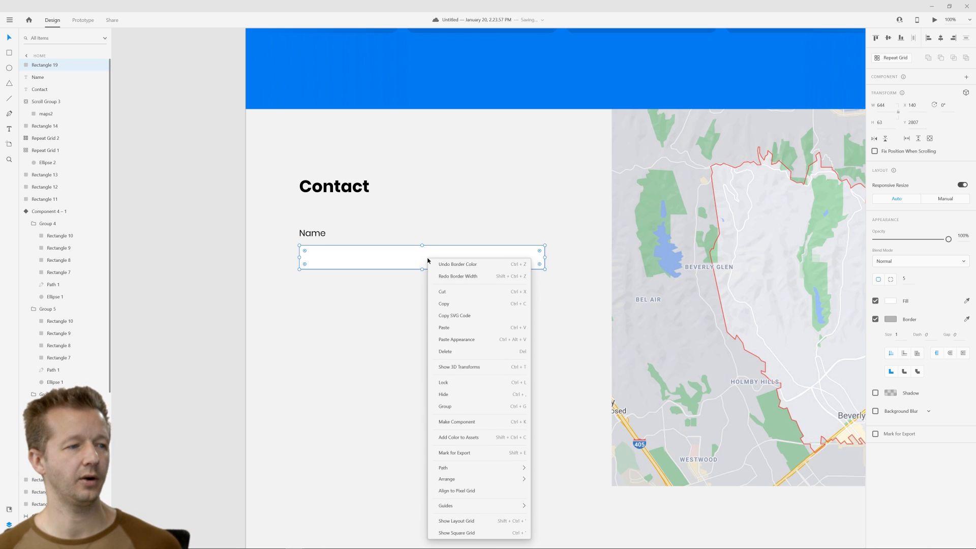
pyautogui.click(462, 422)
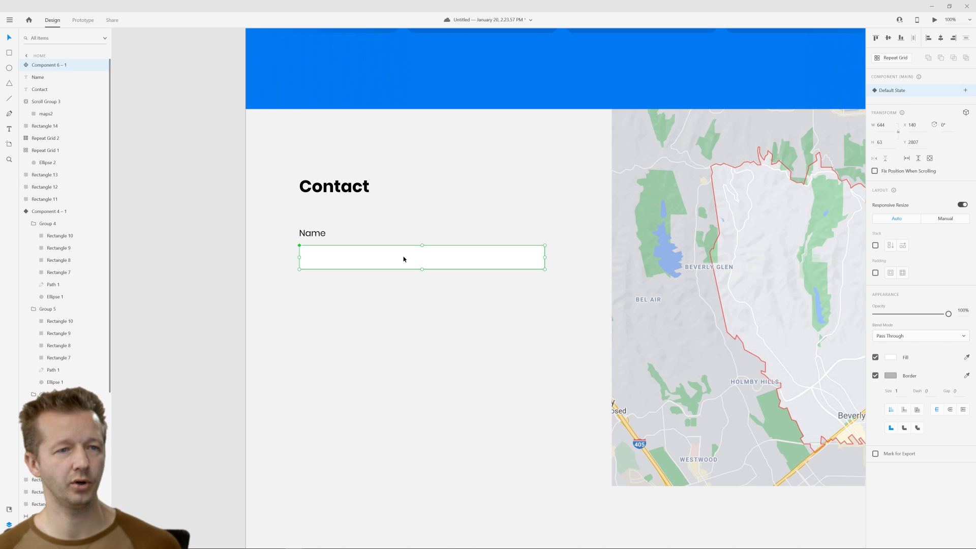
pyautogui.click(10, 509)
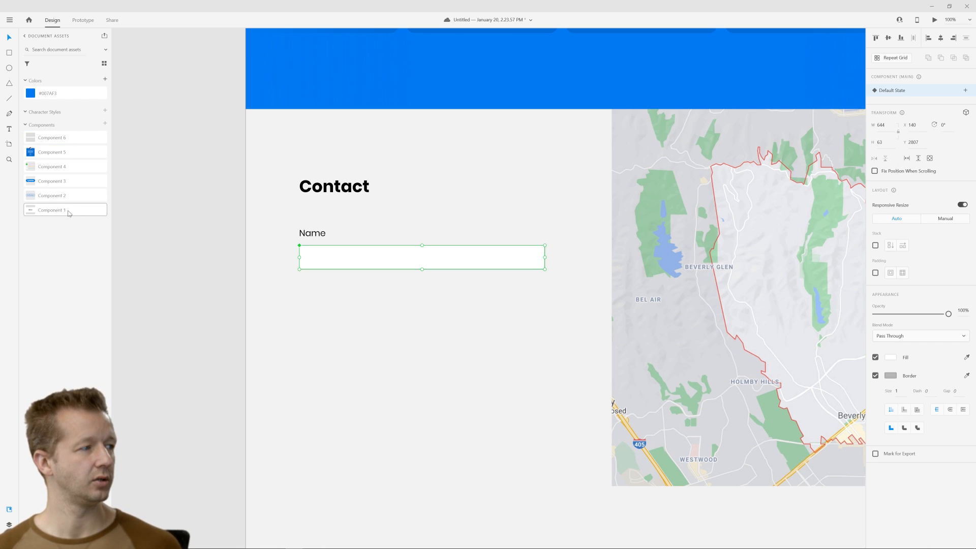
# Try placing an instance of the new field component below the Name field and undo the placement.
pyautogui.moveTo(46, 141); pyautogui.dragTo(335, 359)
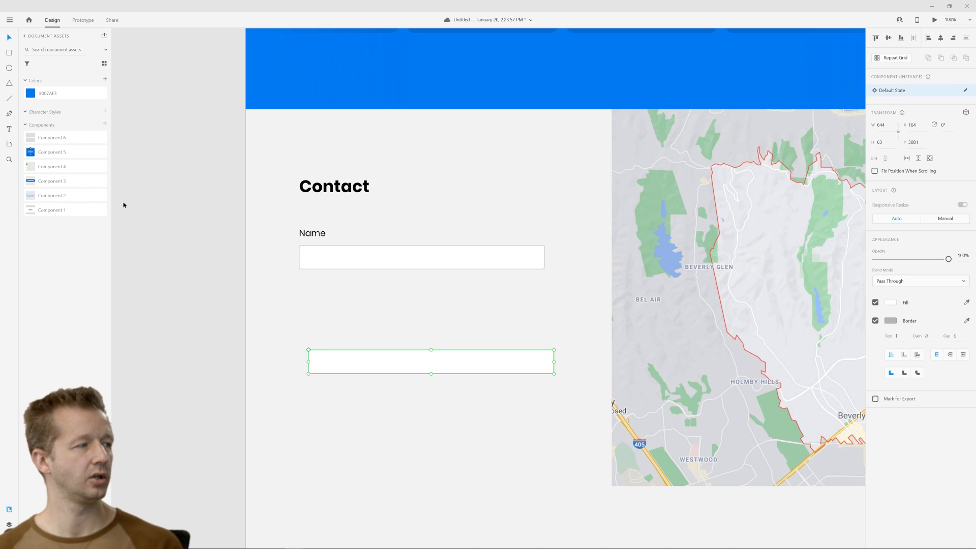
pyautogui.hotkey('ctrl', 'z')
# Rename Component 6 in the document assets as "Textfield".
pyautogui.doubleClick(61, 139)
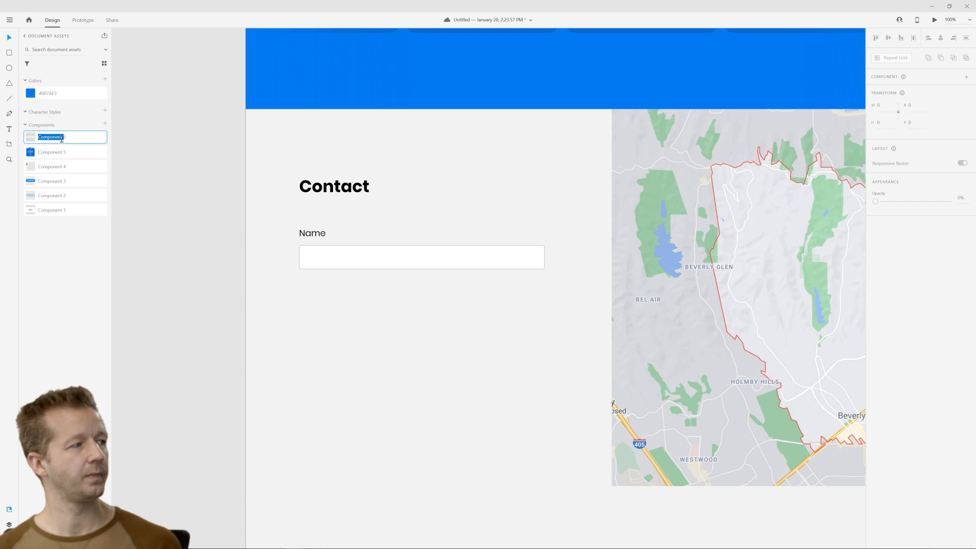
pyautogui.write('Textfield')
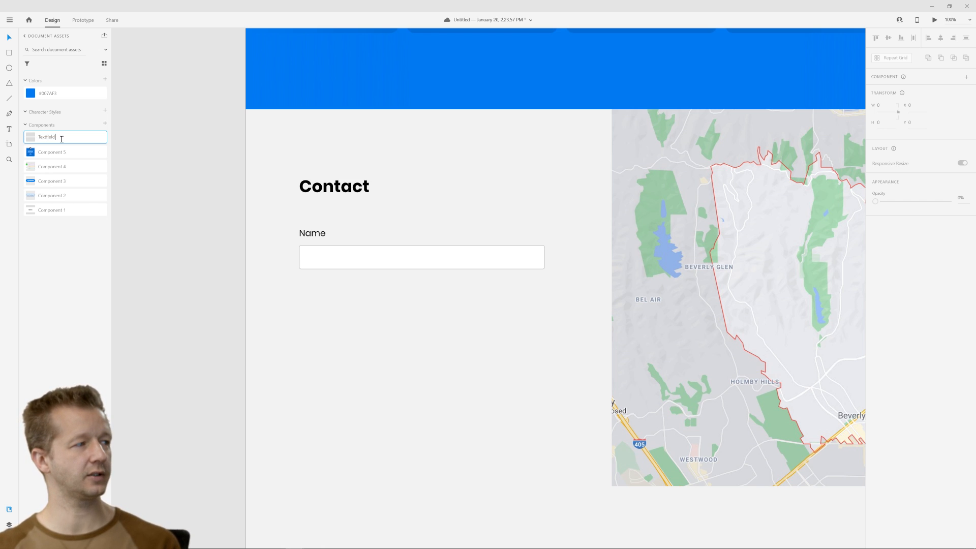
pyautogui.press('Return')
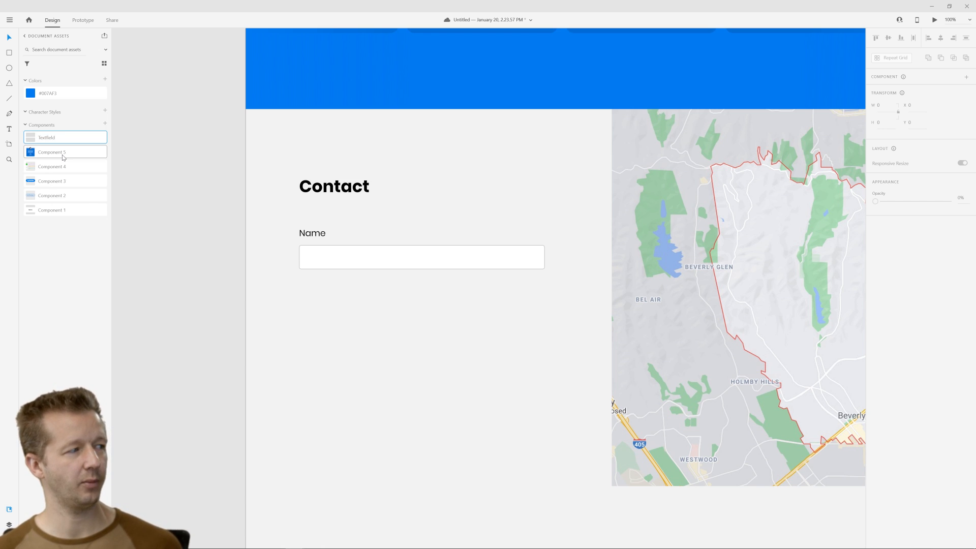
pyautogui.click(399, 256)
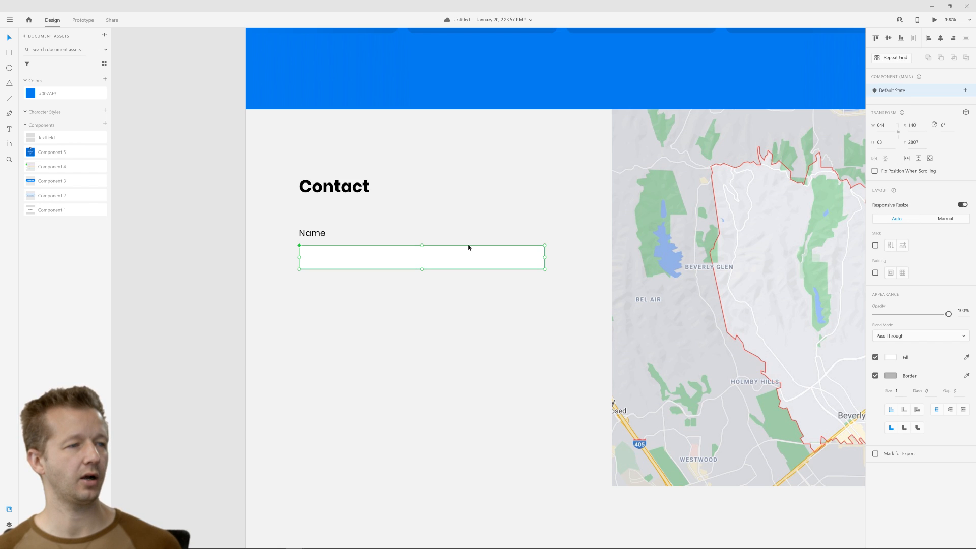
pyautogui.rightClick(44, 138)
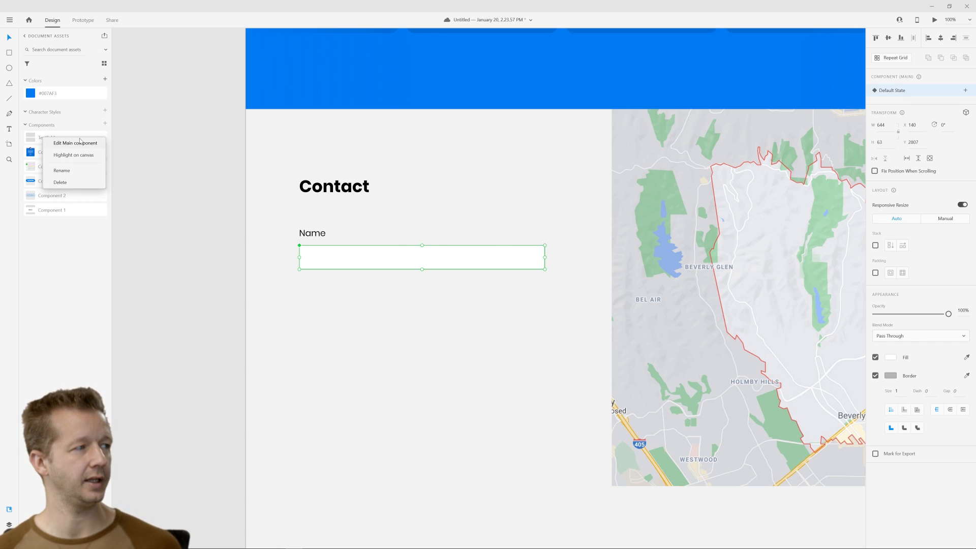
pyautogui.click(365, 289)
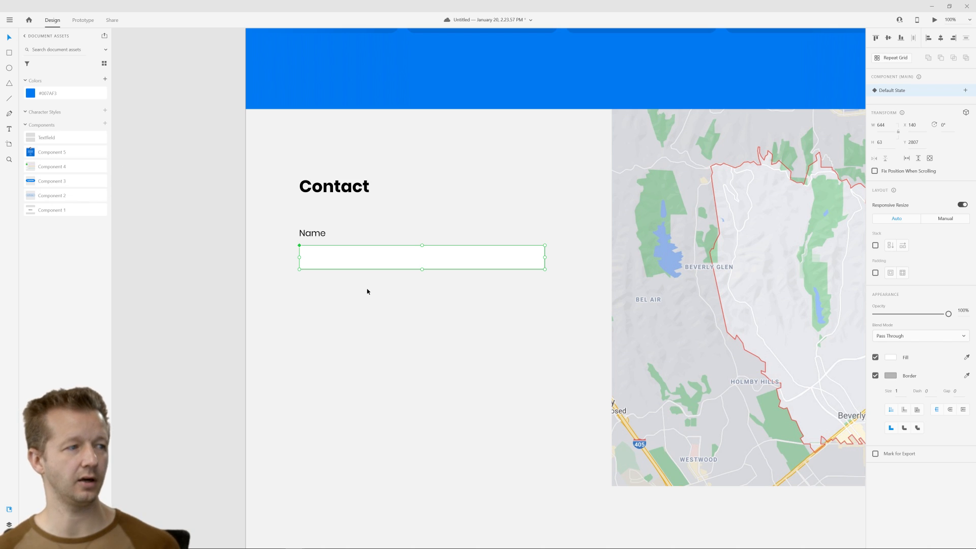
# Group the Name label with its text field and name the group "form element".
pyautogui.moveTo(323, 220); pyautogui.dragTo(330, 257)
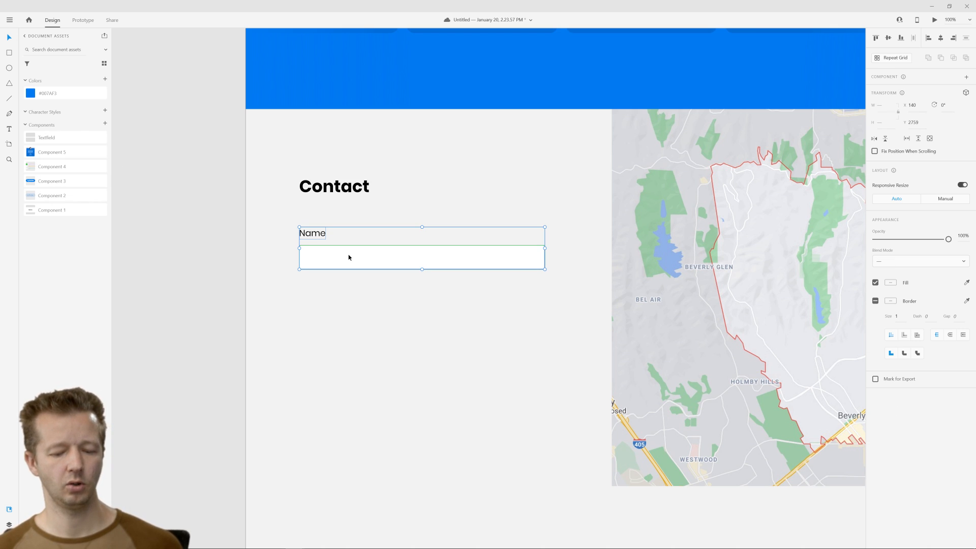
pyautogui.hotkey('ctrl', 'g')
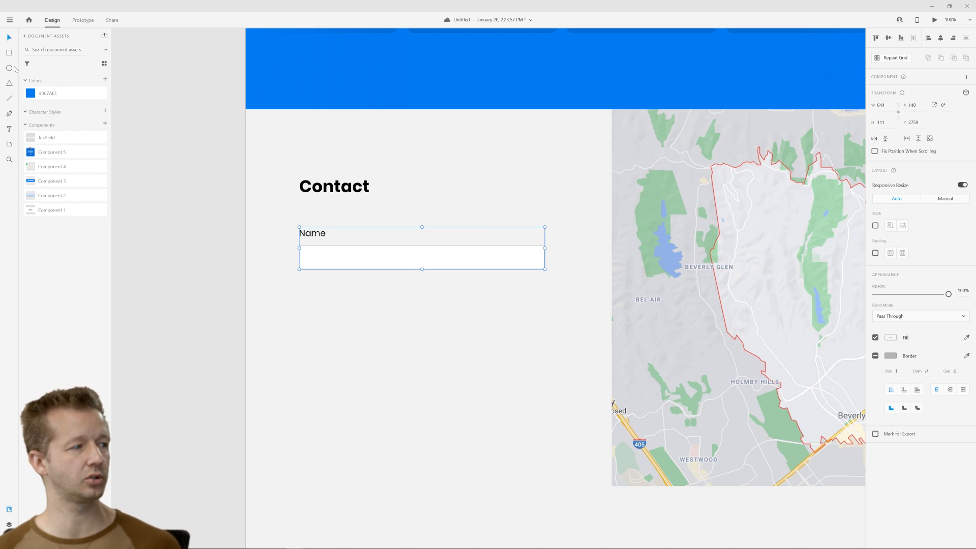
pyautogui.click(9, 525)
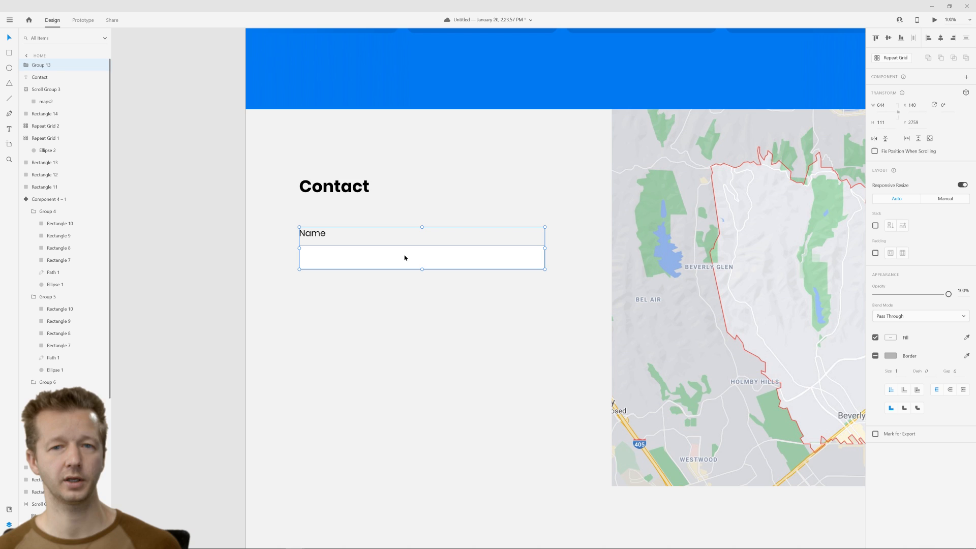
pyautogui.doubleClick(40, 66)
pyautogui.write('contact form')
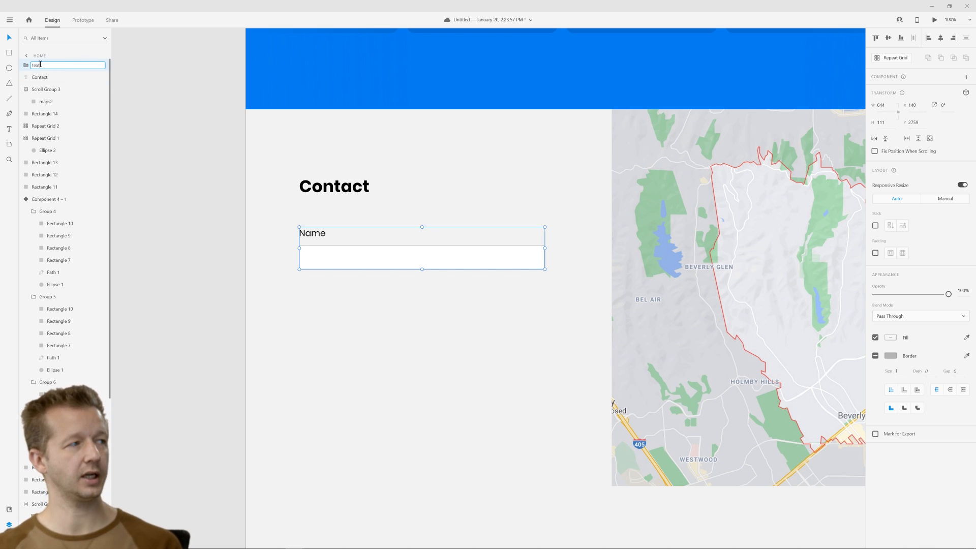
pyautogui.hotkey('ctrl', 'a')
pyautogui.write('form element')
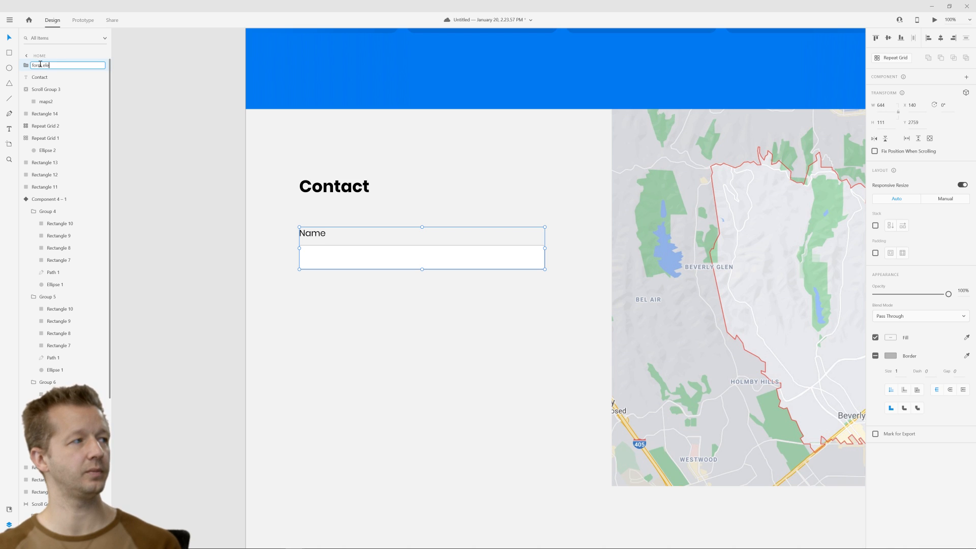
pyautogui.press('Return')
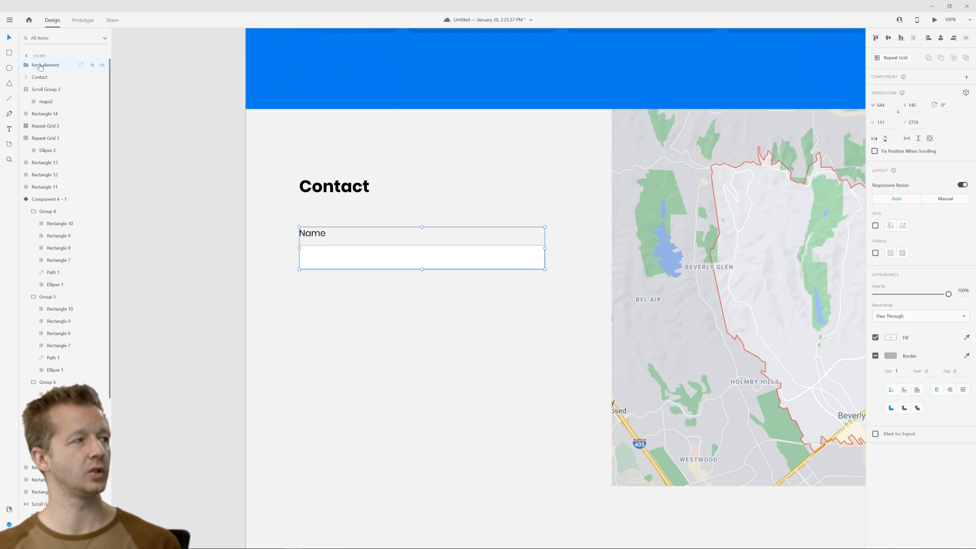
# Duplicate the Name form element below the original and change the copy's label to "Message".
pyautogui.rightClick(411, 259)
pyautogui.press('Escape')
pyautogui.hotkey('ctrl', 'd')
pyautogui.moveTo(401, 255); pyautogui.dragTo(376, 315)
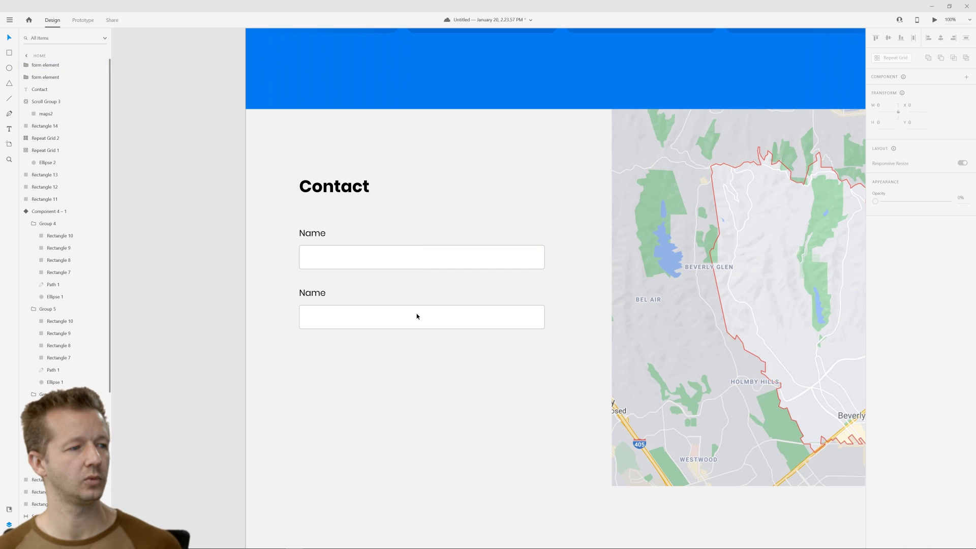
pyautogui.click(320, 293)
pyautogui.doubleClick(309, 293)
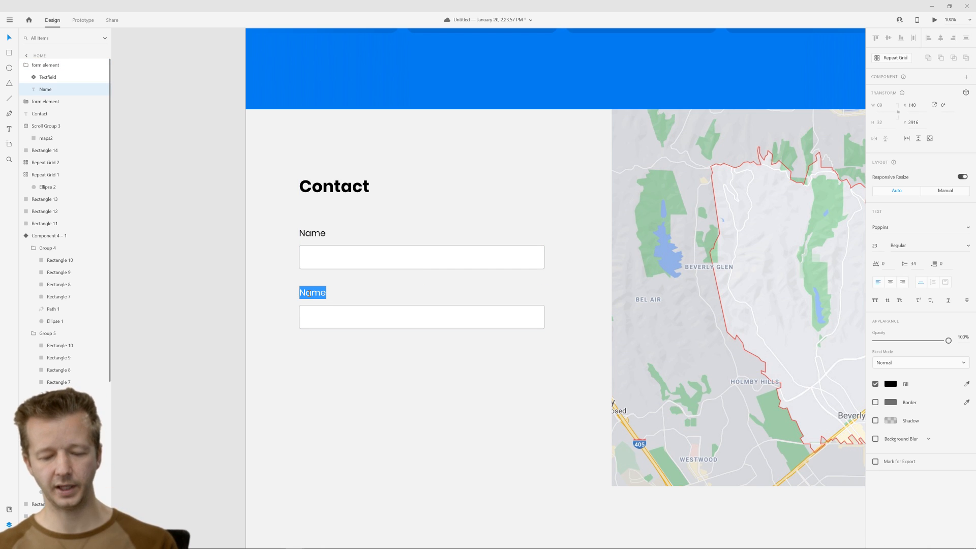
pyautogui.write('Message')
pyautogui.press('Escape')
# Extend the rectangle inside the Message text field downward to a height of about 170.
pyautogui.click(392, 322)
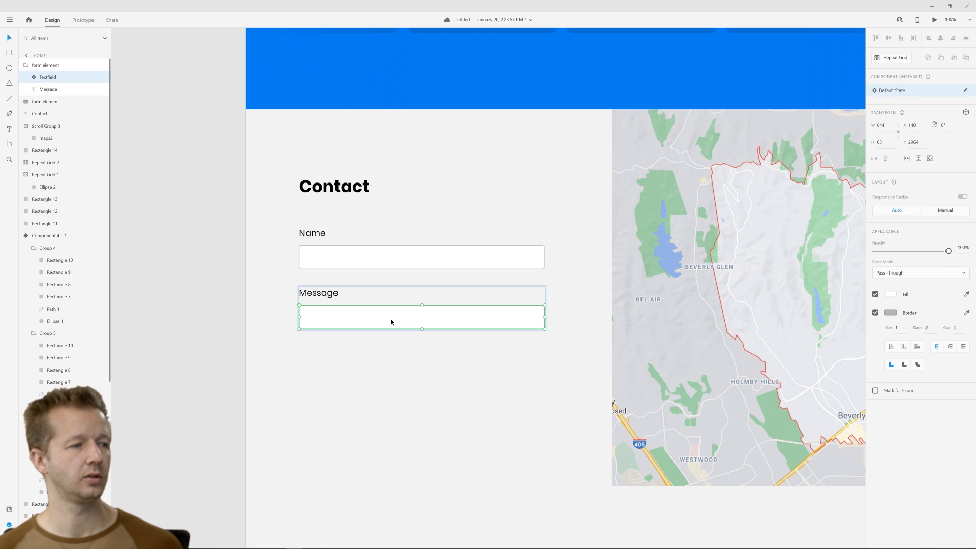
pyautogui.doubleClick(392, 322)
pyautogui.moveTo(421, 329); pyautogui.dragTo(427, 371)
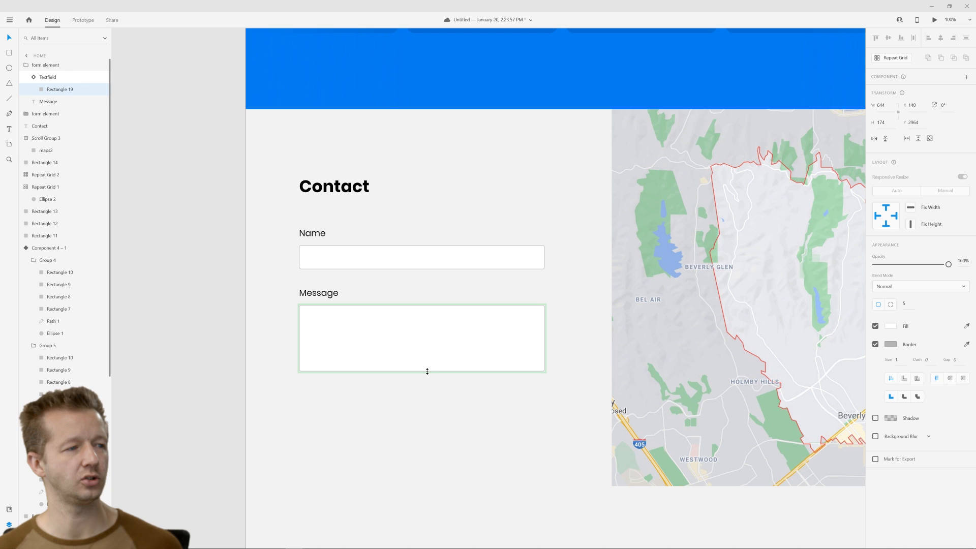
pyautogui.click(441, 411)
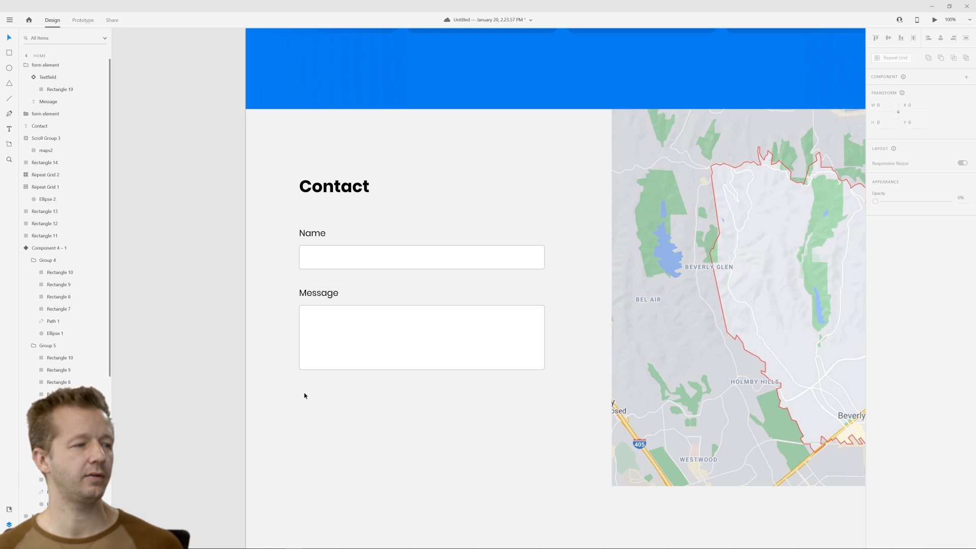
# Place an instance of the Component 3 button below the Message field, aligned with its left edge, and change its text to "Send message".
pyautogui.click(9, 509)
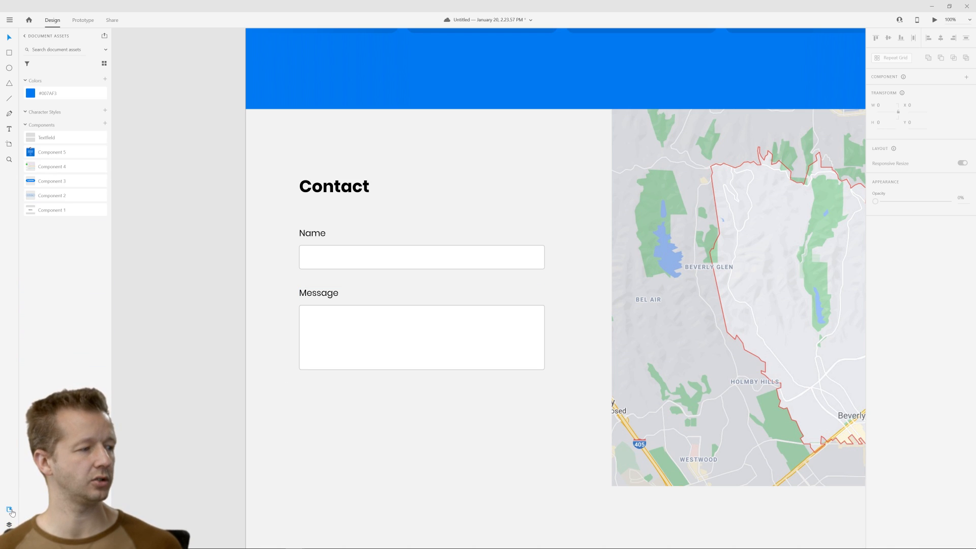
pyautogui.click(57, 186)
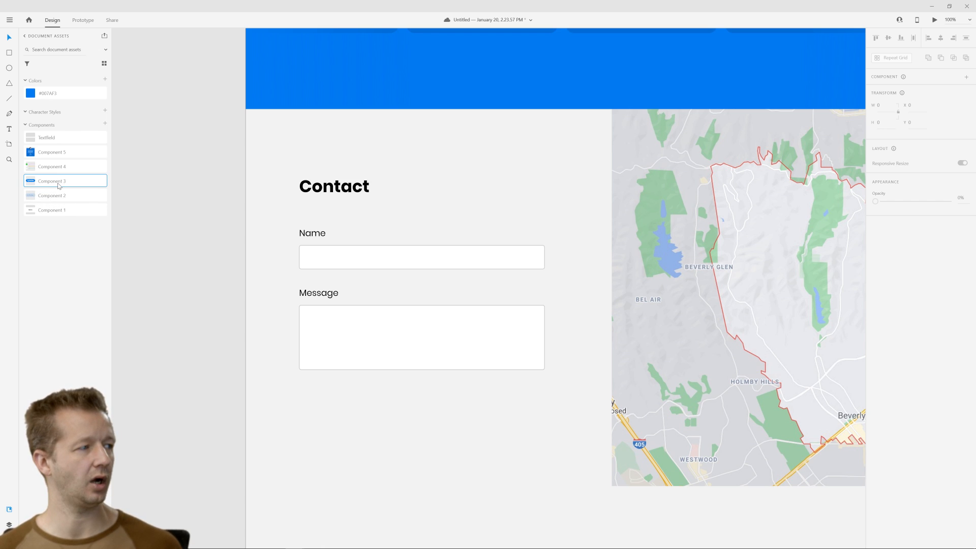
pyautogui.moveTo(60, 188); pyautogui.dragTo(342, 417)
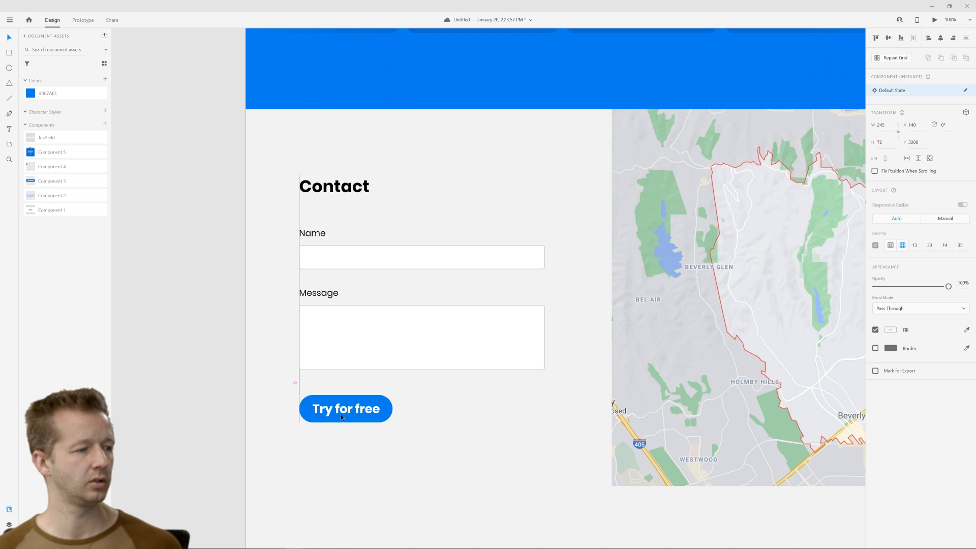
pyautogui.doubleClick(358, 413)
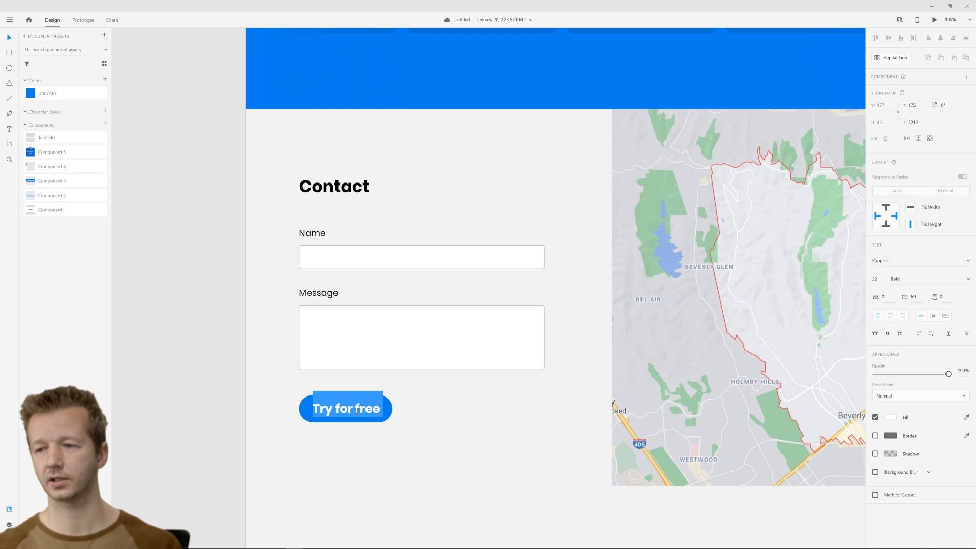
pyautogui.write('Send messag')
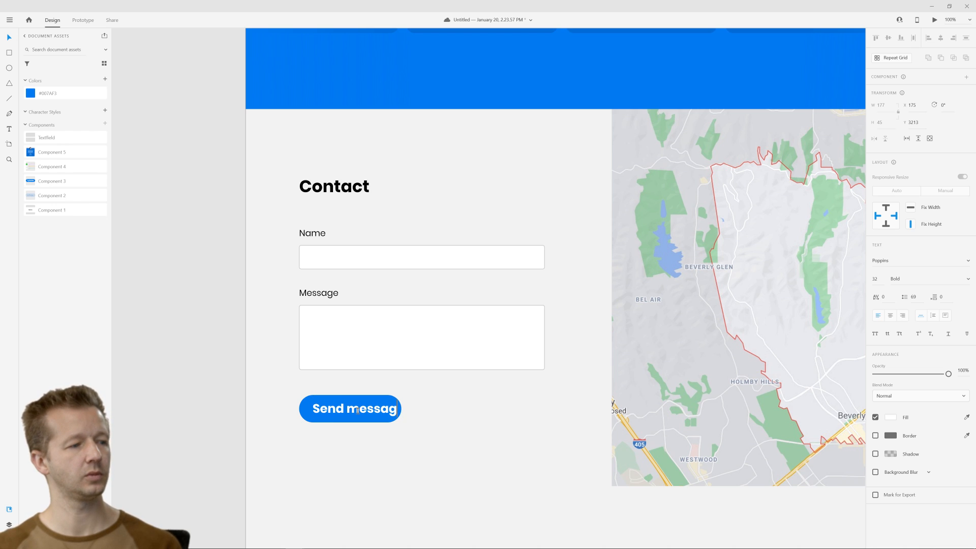
pyautogui.write('e')
pyautogui.press('Escape')
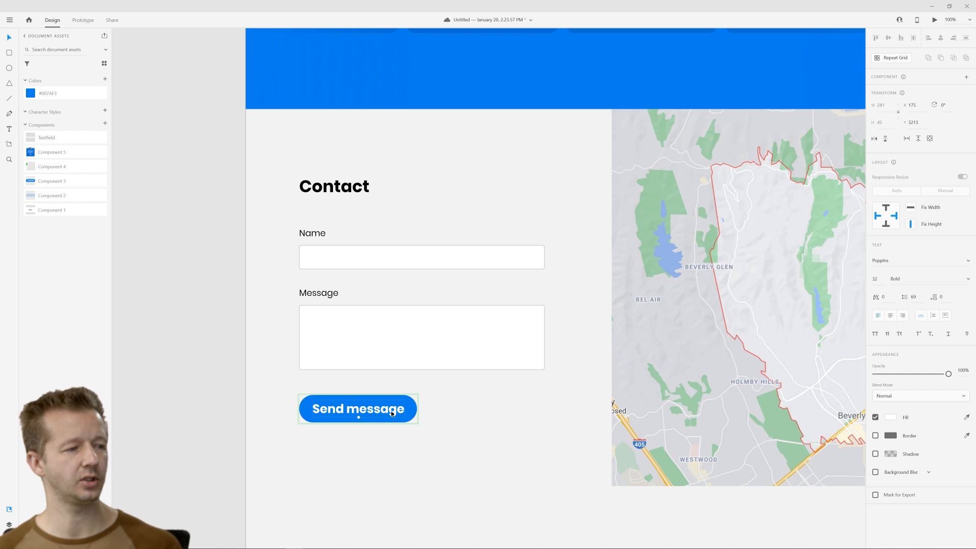
# Reduce the font size of the "Send message" button text to 19.
pyautogui.click(876, 278)
pyautogui.write('15')
pyautogui.press('Return')
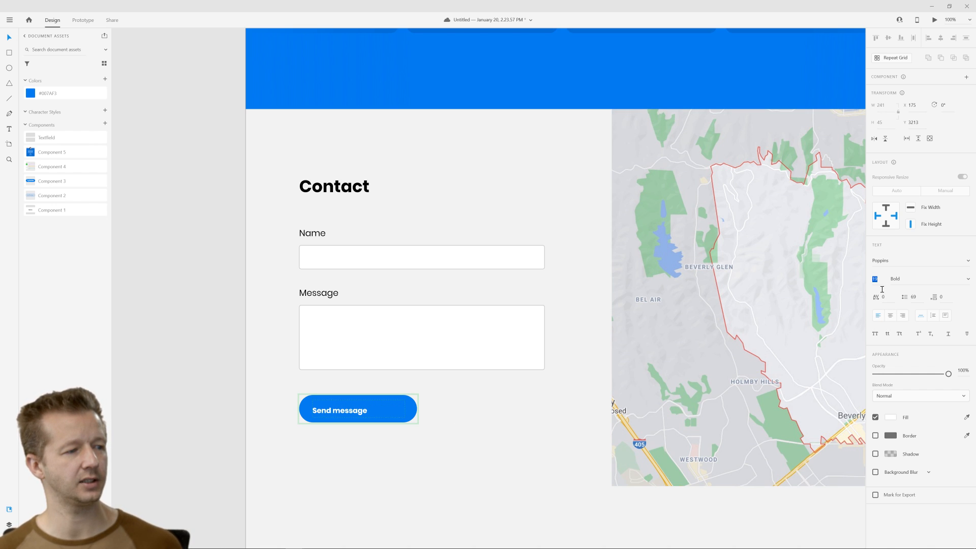
pyautogui.write('19')
pyautogui.press('Return')
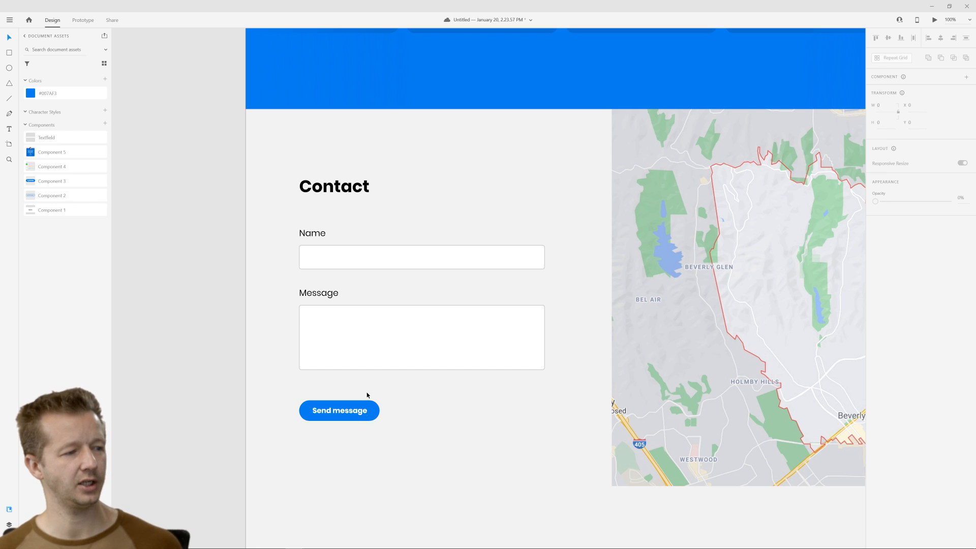
# Move the "Send message" button slightly up to about Y 3195, keeping it aligned with the form's left edge.
pyautogui.click(317, 409)
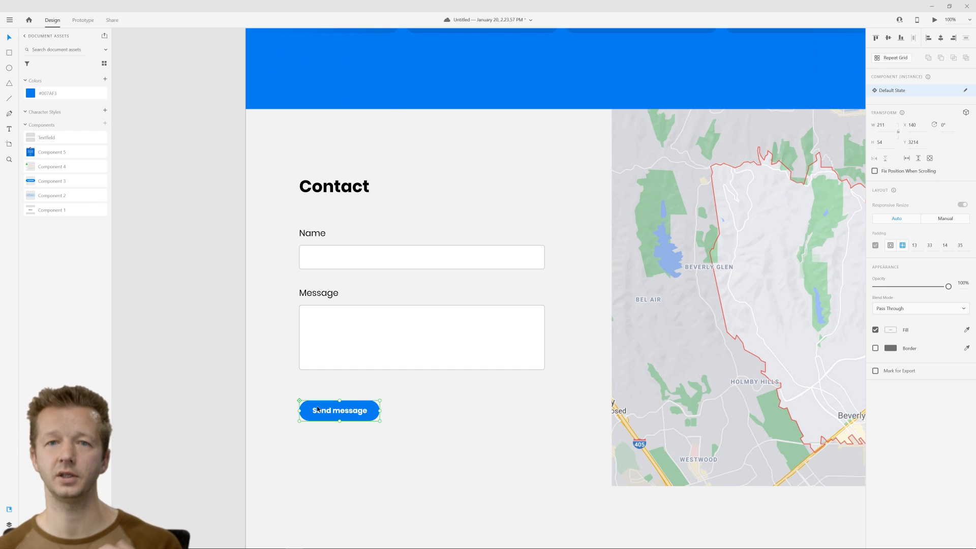
pyautogui.click(437, 415)
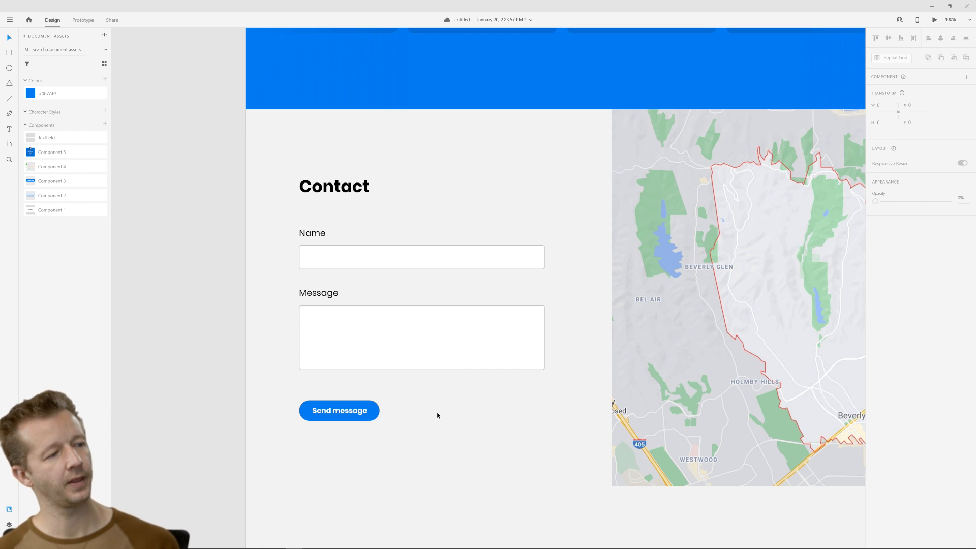
pyautogui.moveTo(343, 414); pyautogui.dragTo(343, 406)
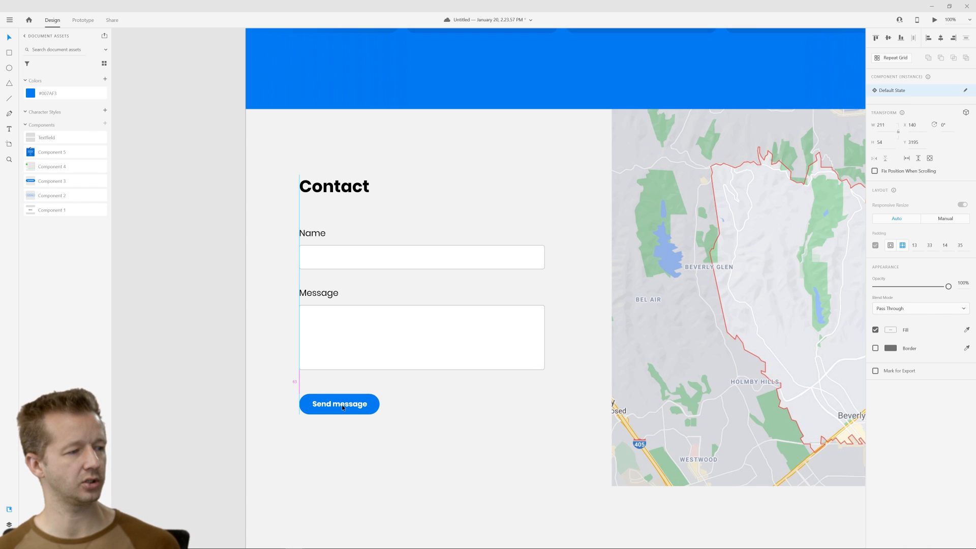
pyautogui.click(505, 425)
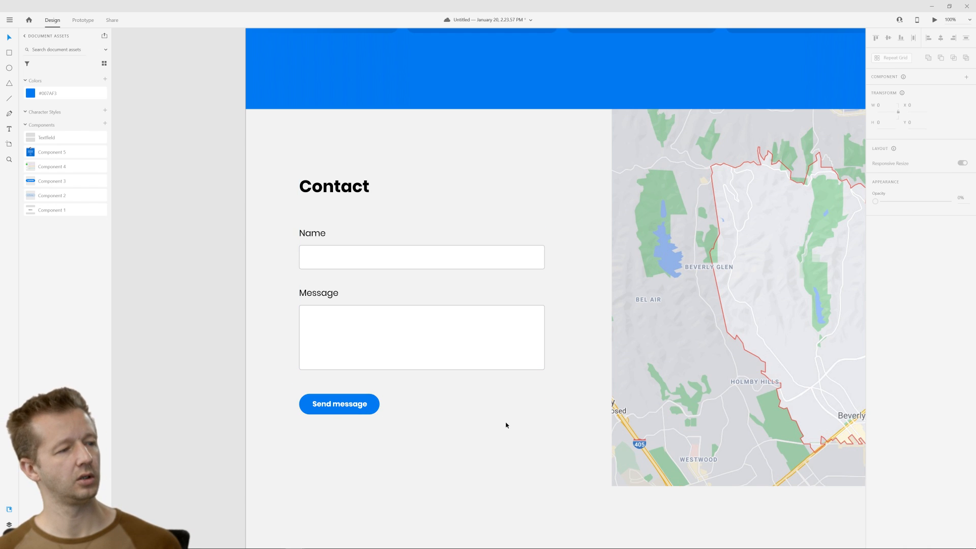
# Turn the Name field, Message field and "Send message" button into one component and enable Stack on it.
pyautogui.scroll(-5, 505, 425)
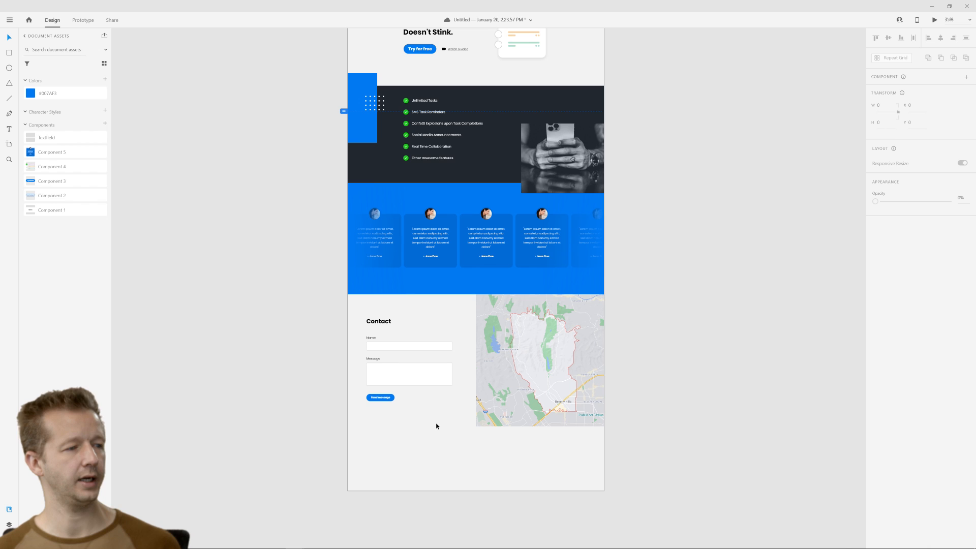
pyautogui.scroll(5, 435, 417)
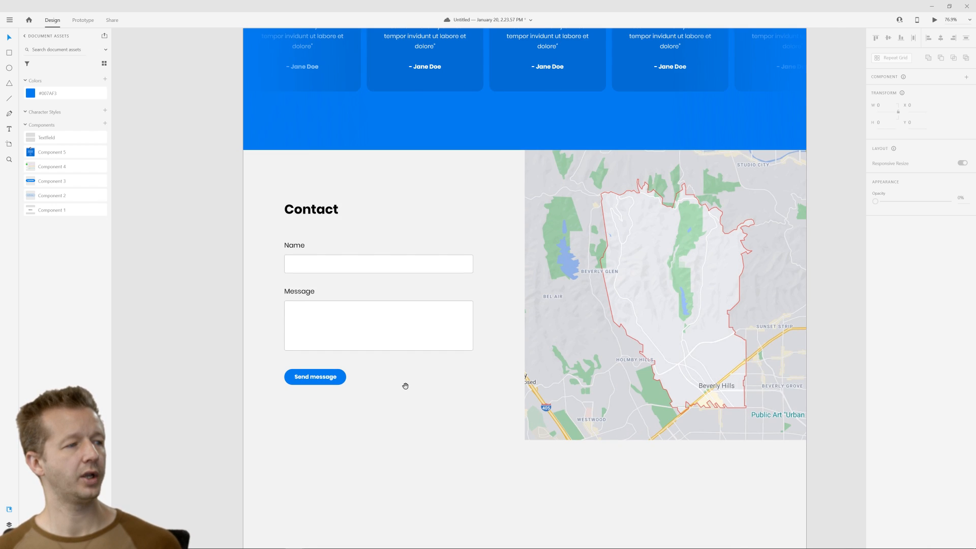
pyautogui.hscroll(-2, 403, 386)
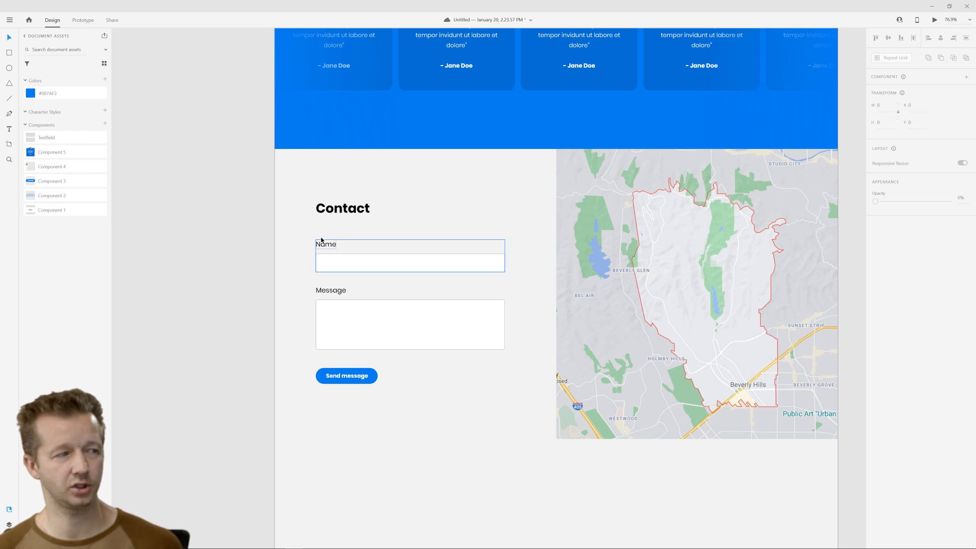
pyautogui.moveTo(299, 240); pyautogui.dragTo(453, 392)
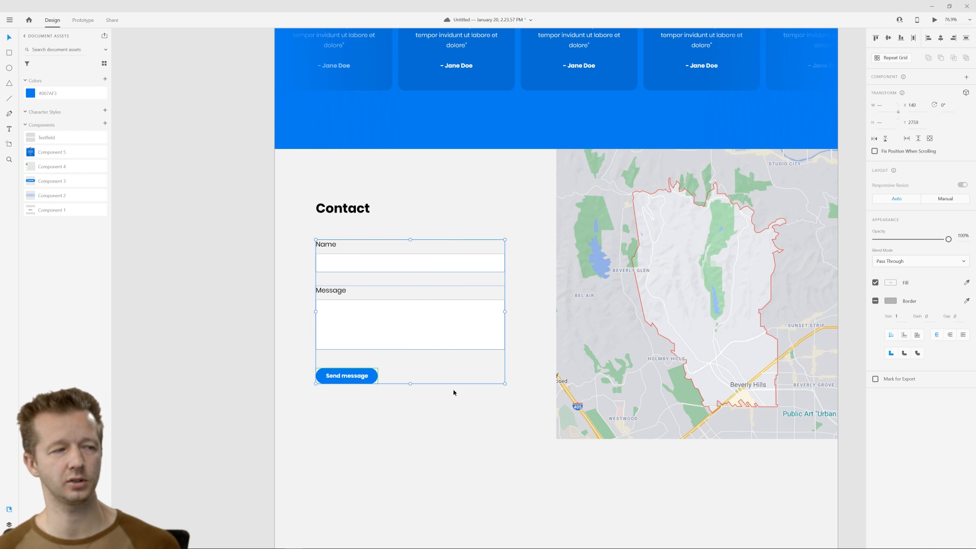
pyautogui.rightClick(374, 331)
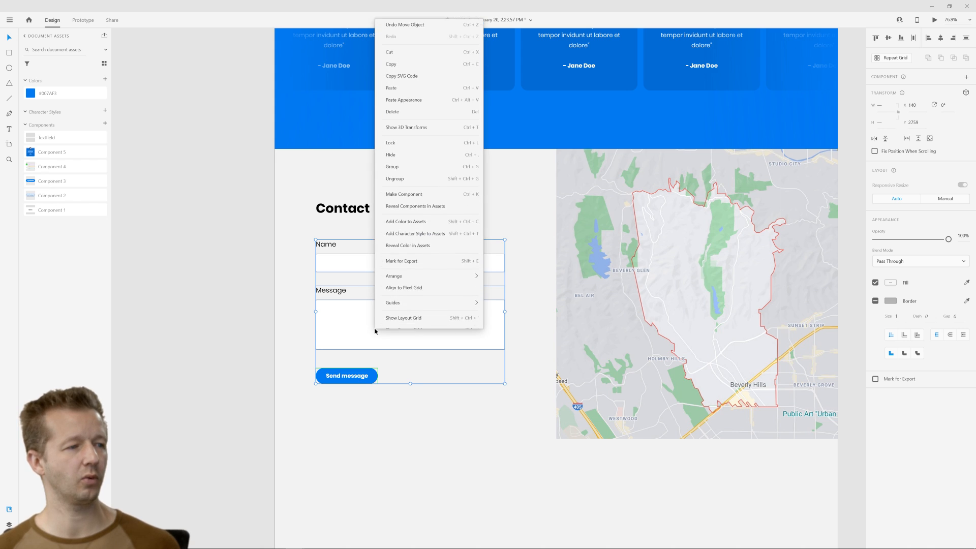
pyautogui.click(401, 186)
pyautogui.click(875, 245)
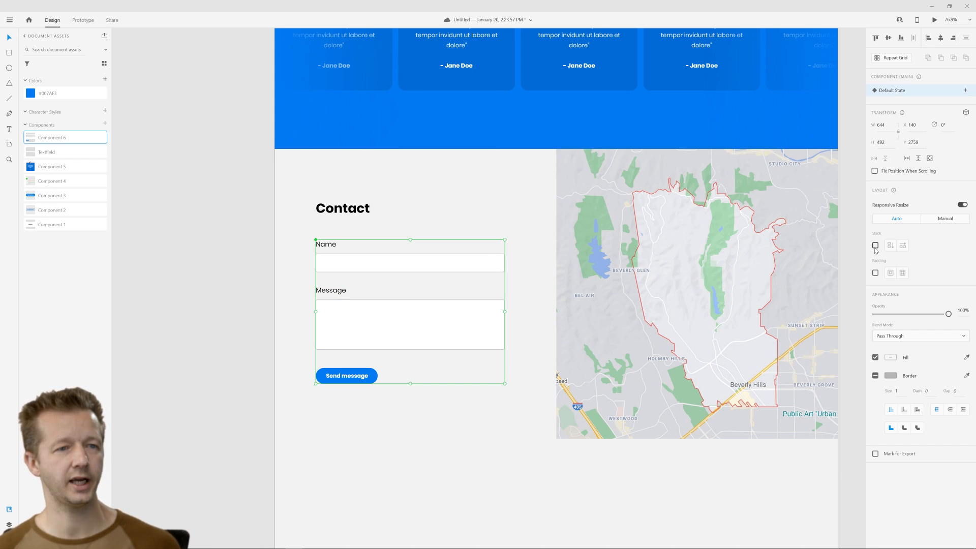
pyautogui.click(374, 432)
# Try reordering the stacked form by moving the Message element above Name, and undo the reorder.
pyautogui.click(406, 320)
pyautogui.moveTo(386, 325); pyautogui.dragTo(385, 272)
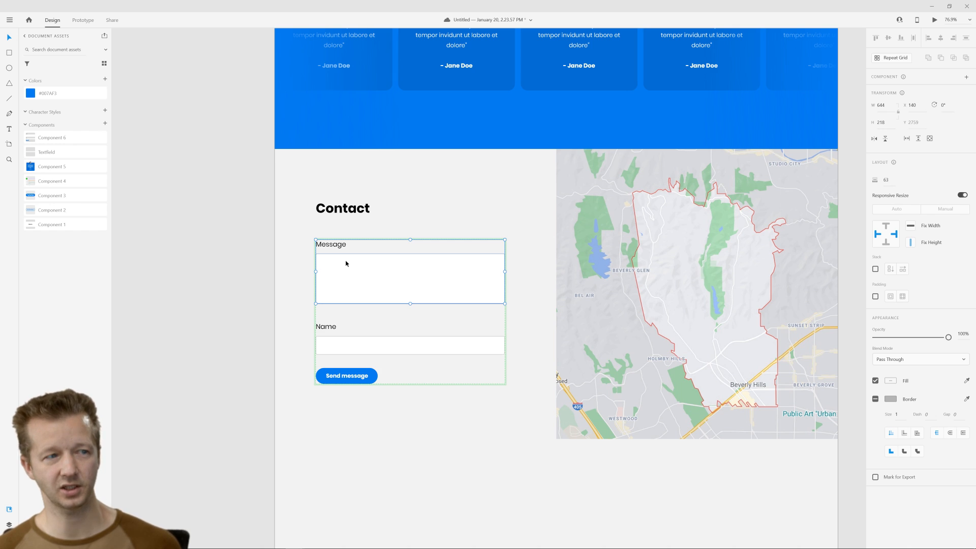
pyautogui.hotkey('ctrl', 'z')
pyautogui.click(426, 449)
pyautogui.click(350, 382)
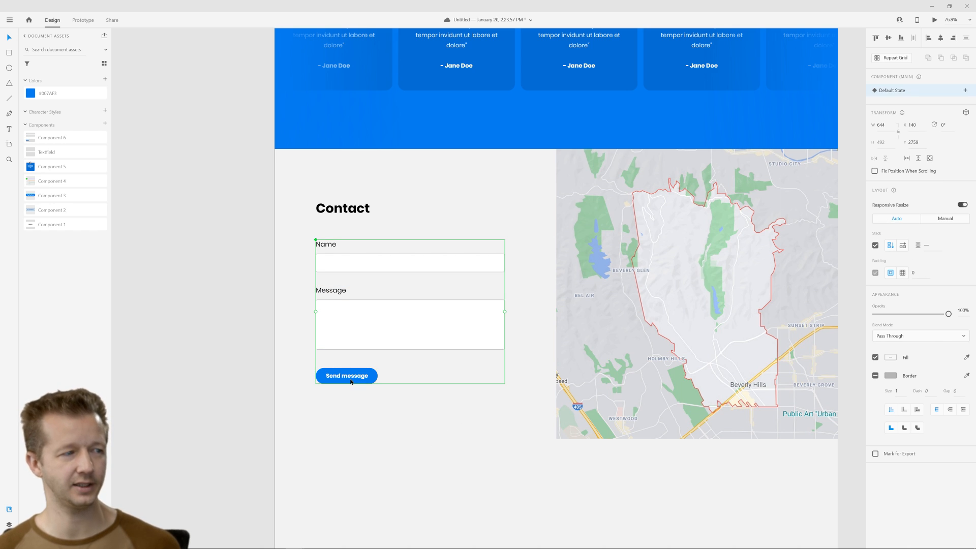
pyautogui.click(421, 437)
pyautogui.scroll(-10, 498, 417)
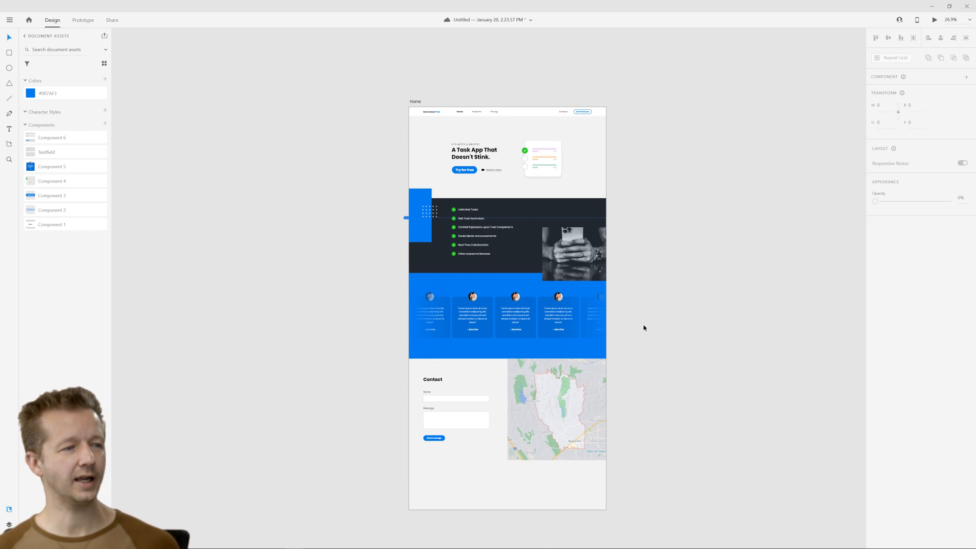
pyautogui.scroll(2, 639, 326)
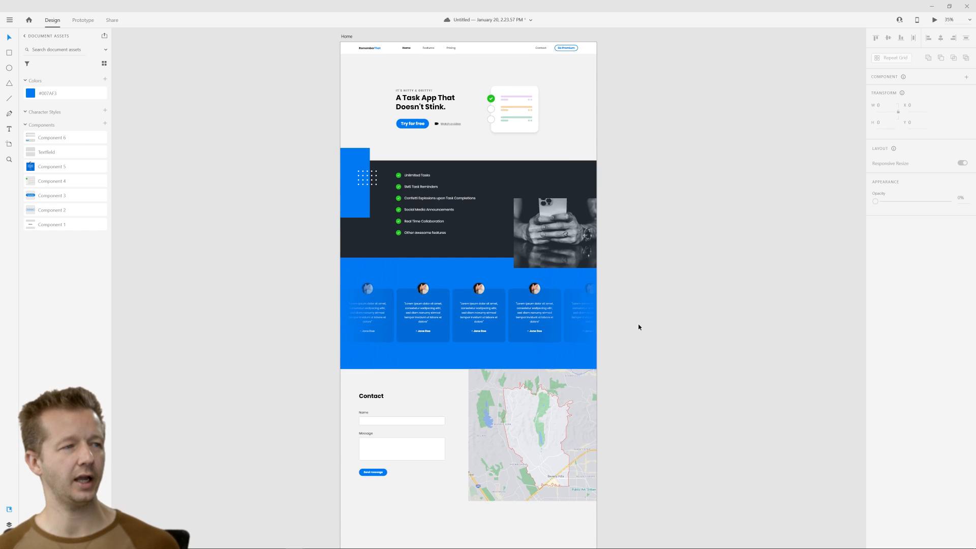
pyautogui.click(348, 37)
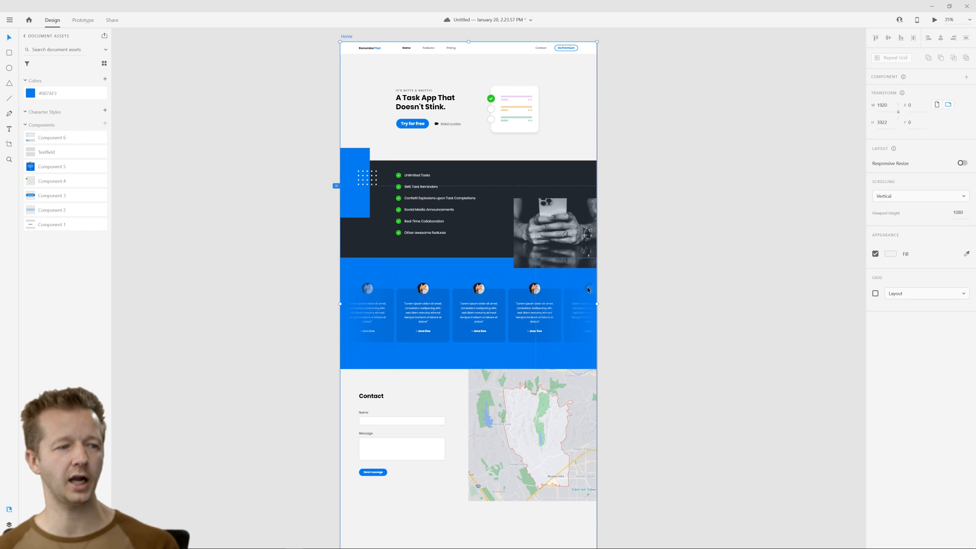
pyautogui.moveTo(654, 393); pyautogui.dragTo(680, 330)
pyautogui.moveTo(674, 461); pyautogui.dragTo(677, 347)
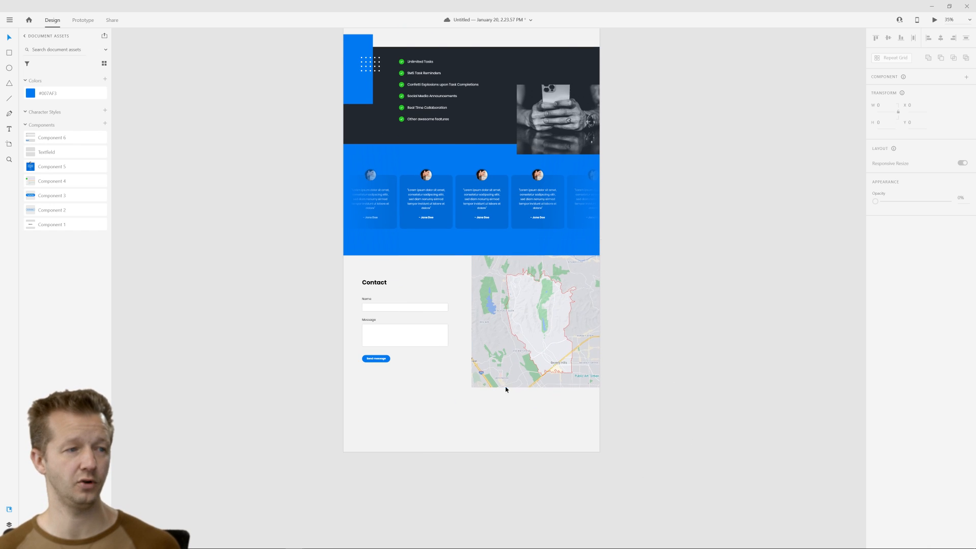
pyautogui.moveTo(622, 232); pyautogui.dragTo(610, 334)
pyautogui.moveTo(279, 66); pyautogui.dragTo(275, 87)
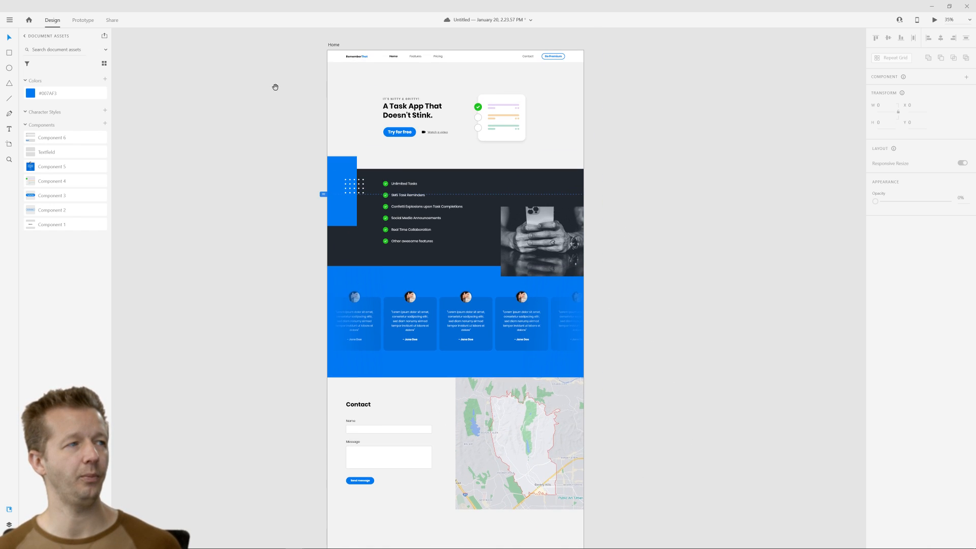
# Preview the Home artboard, review the page down to the Contact section and back up, and close the preview.
pyautogui.click(334, 44)
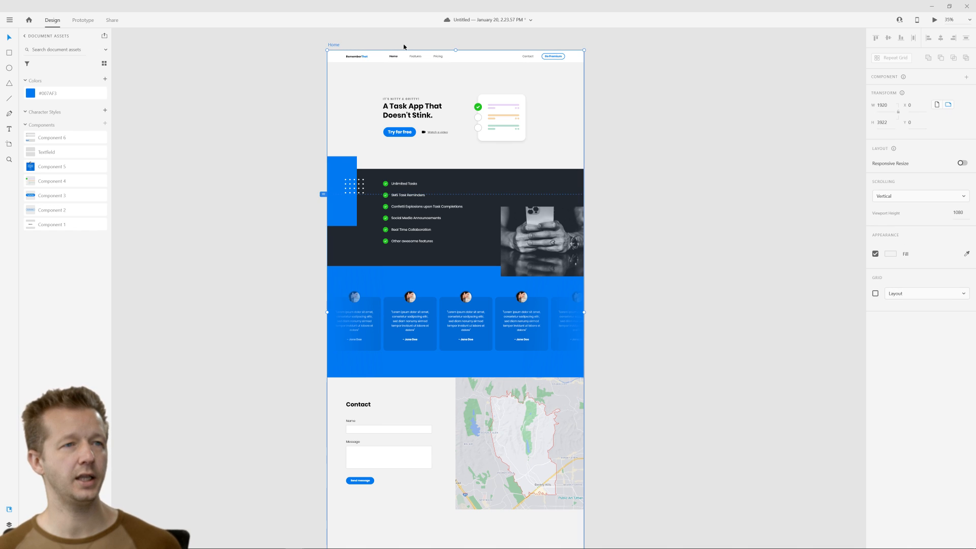
pyautogui.click(935, 23)
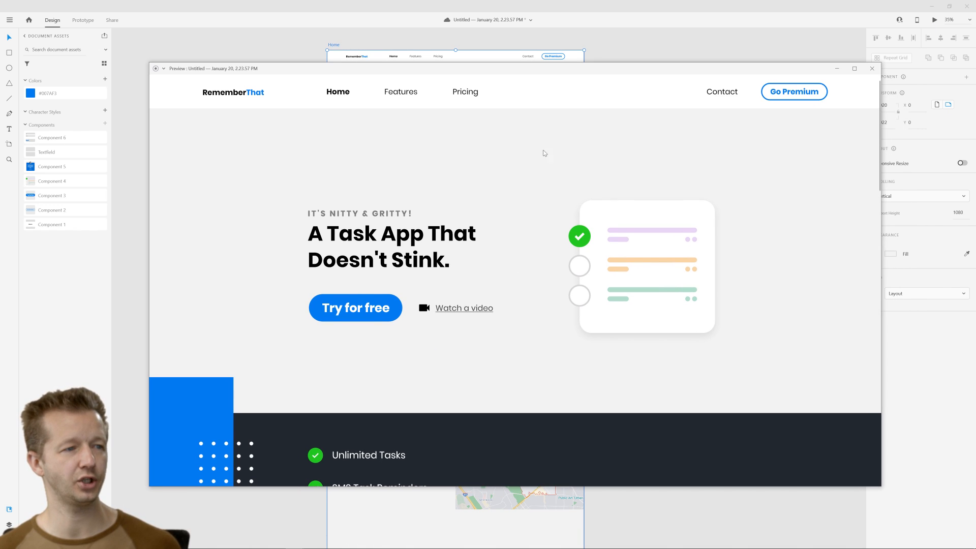
pyautogui.scroll(-10, 547, 279)
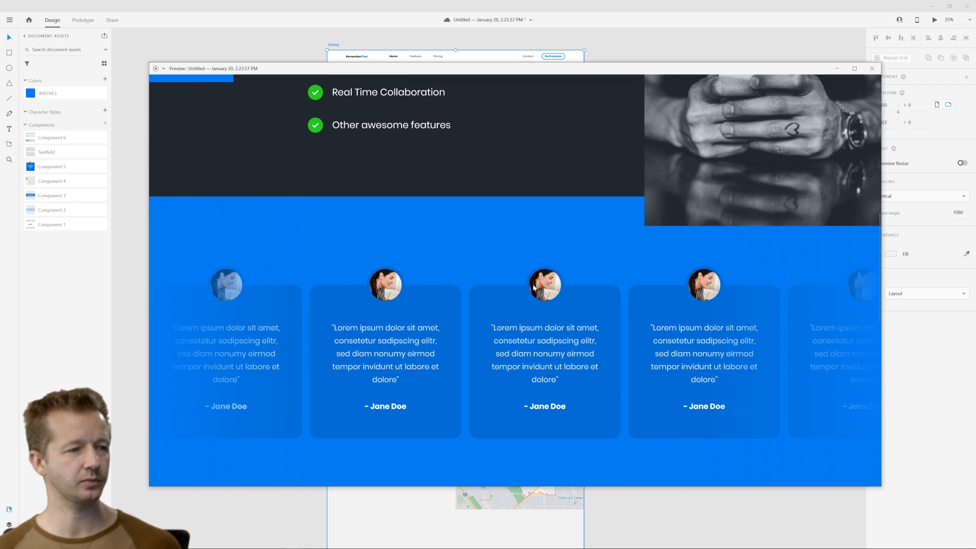
pyautogui.scroll(-5, 488, 307)
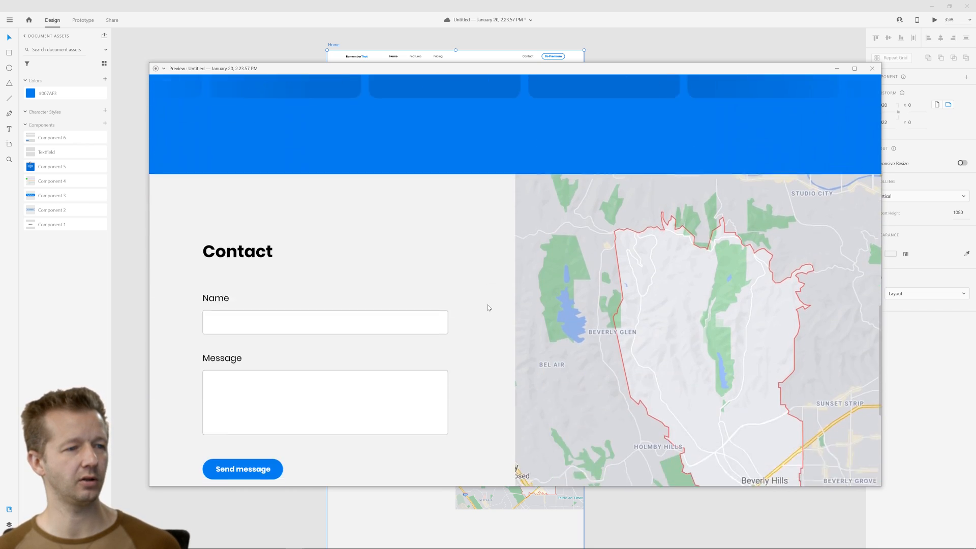
pyautogui.scroll(-3, 508, 305)
pyautogui.scroll(2, 502, 228)
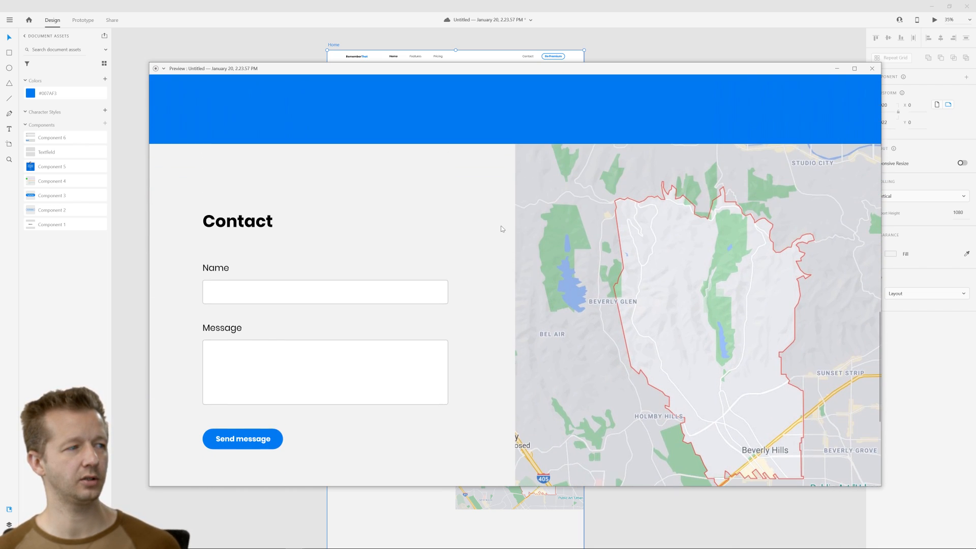
pyautogui.scroll(8, 654, 325)
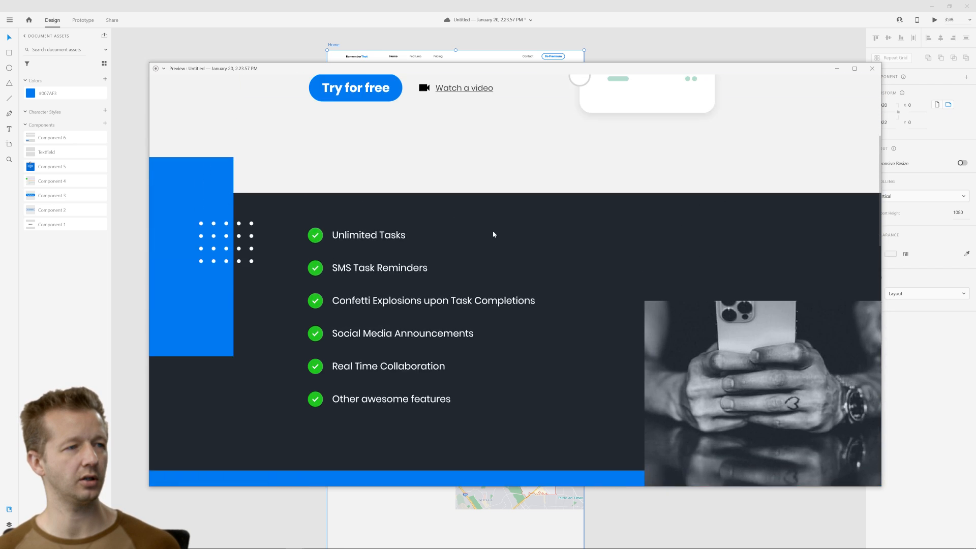
pyautogui.scroll(4, 493, 234)
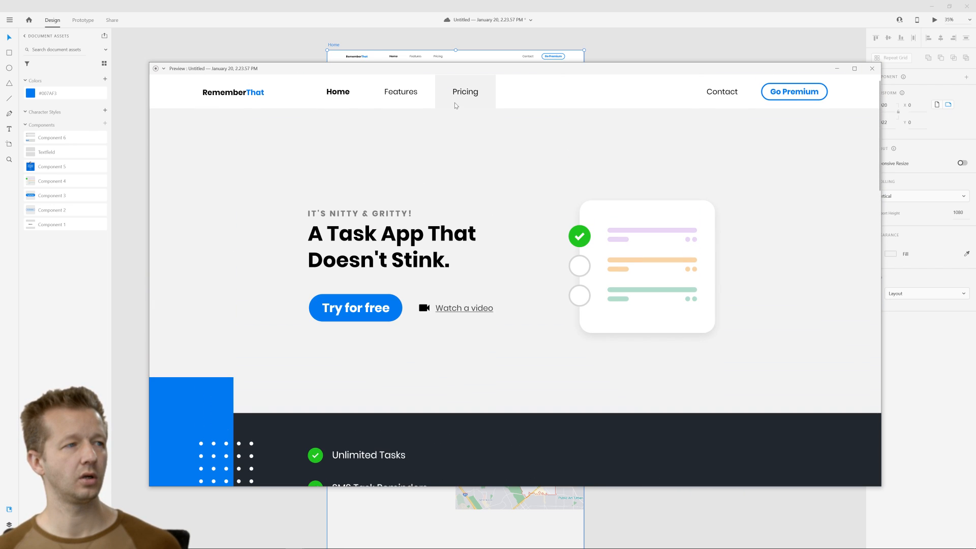
pyautogui.click(872, 68)
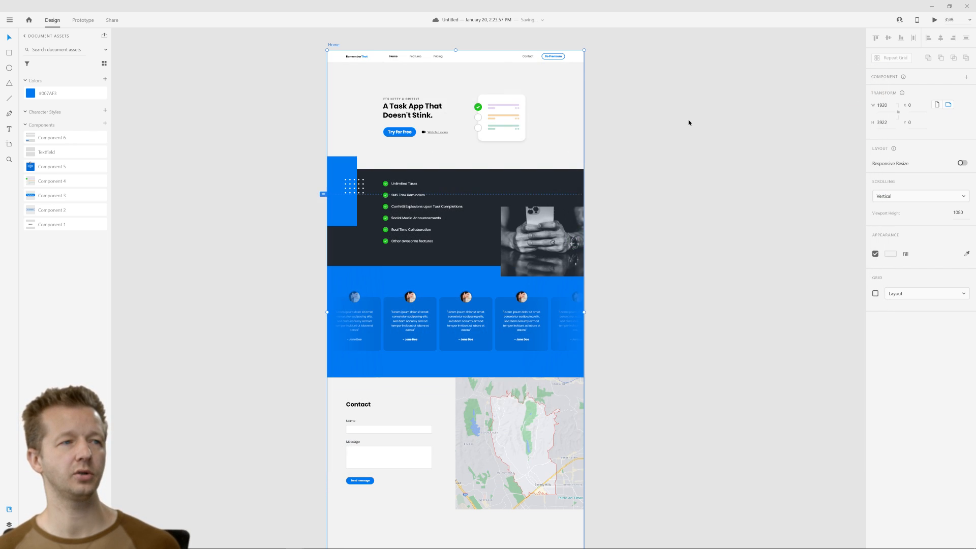
pyautogui.click(688, 123)
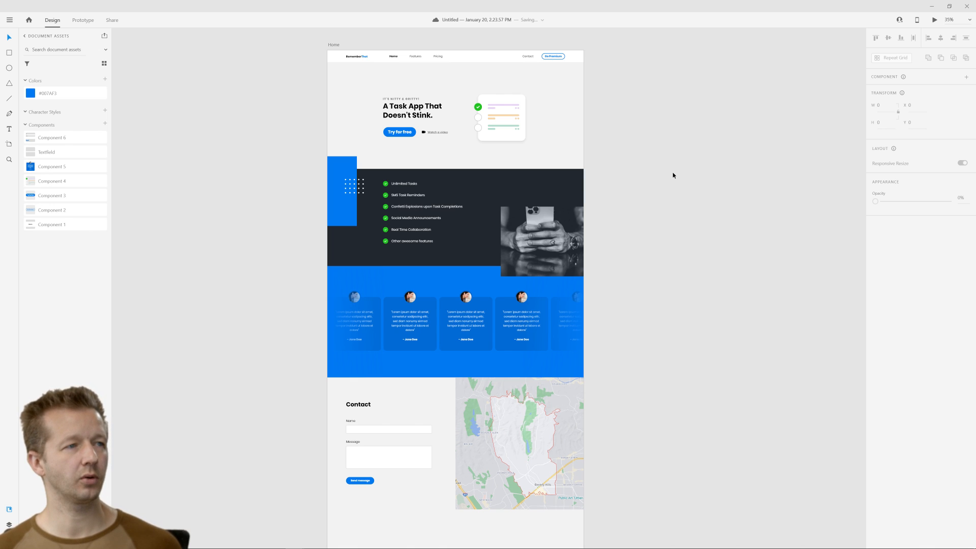
# Examine the hero section of the Home artboard closely, focusing on the "Watch a video" link beside "Try for free".
pyautogui.scroll(-1, 668, 155)
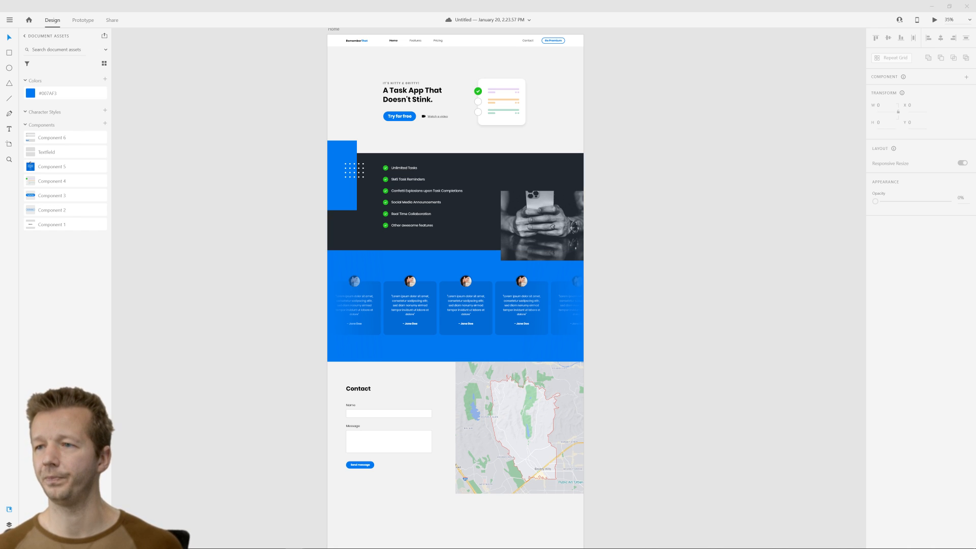
pyautogui.scroll(2, 656, 152)
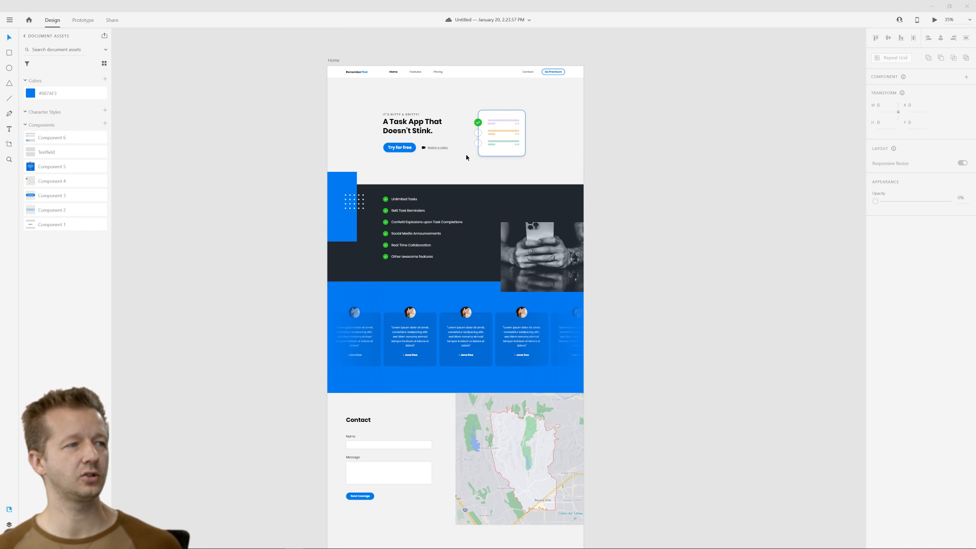
pyautogui.scroll(2, 424, 150)
pyautogui.scroll(2, 424, 150)
pyautogui.click(454, 146)
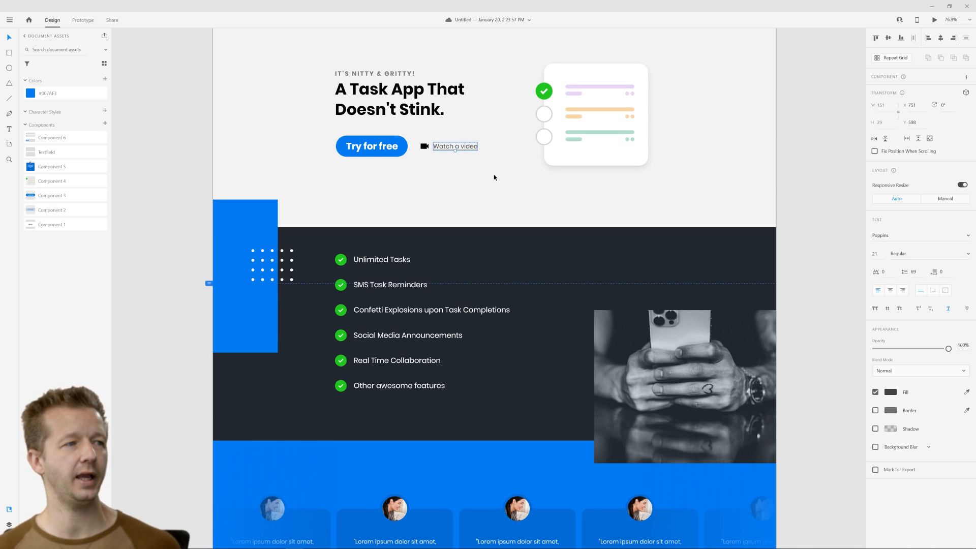
pyautogui.click(475, 186)
pyautogui.scroll(4, 475, 186)
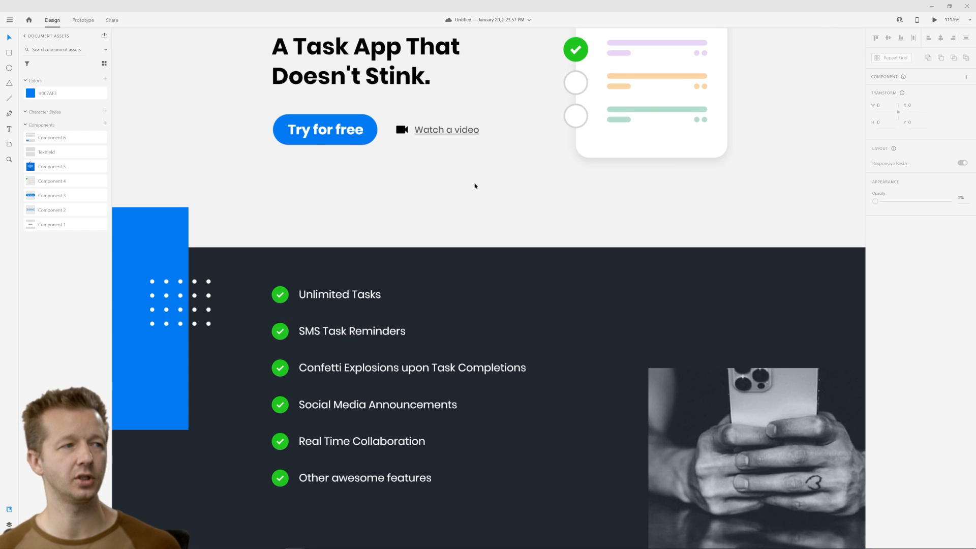
pyautogui.scroll(3, 508, 290)
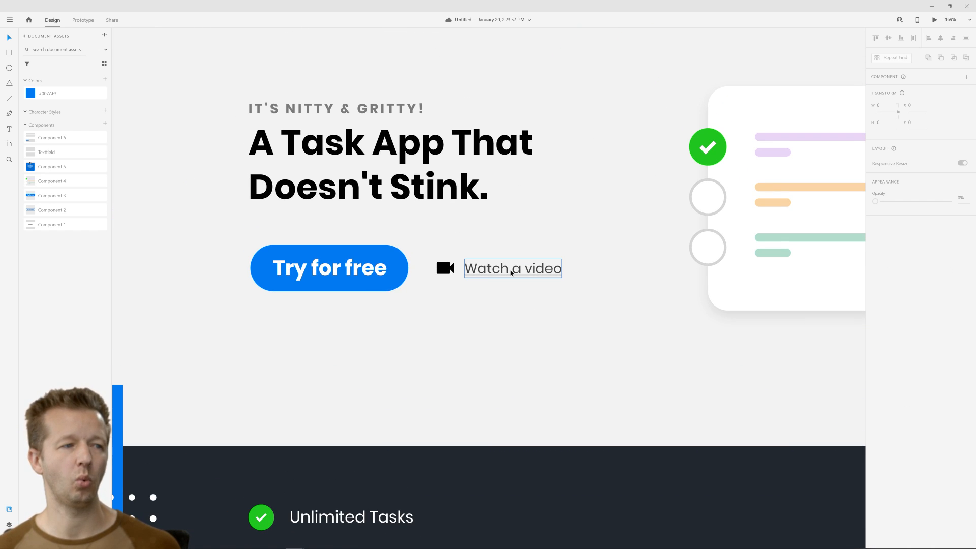
pyautogui.scroll(-5, 581, 298)
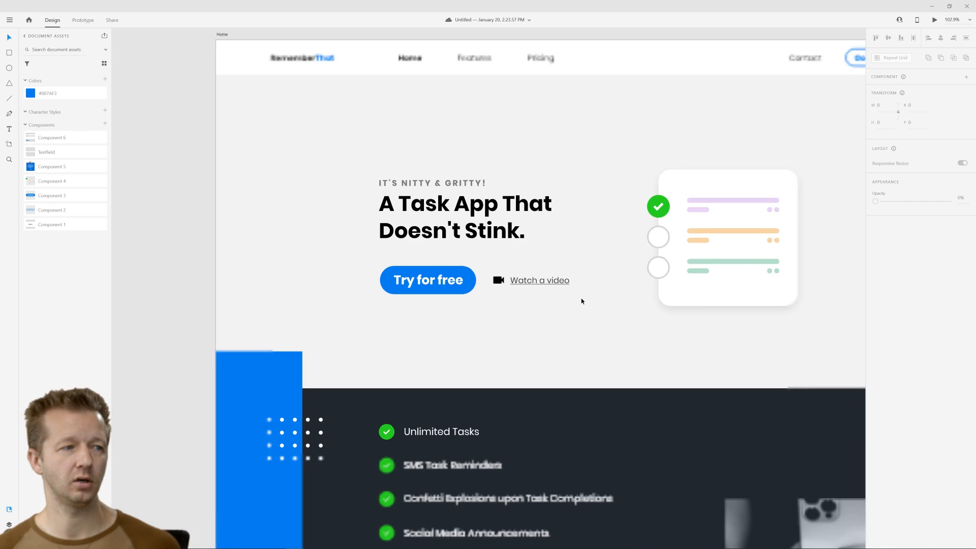
pyautogui.scroll(2, 616, 316)
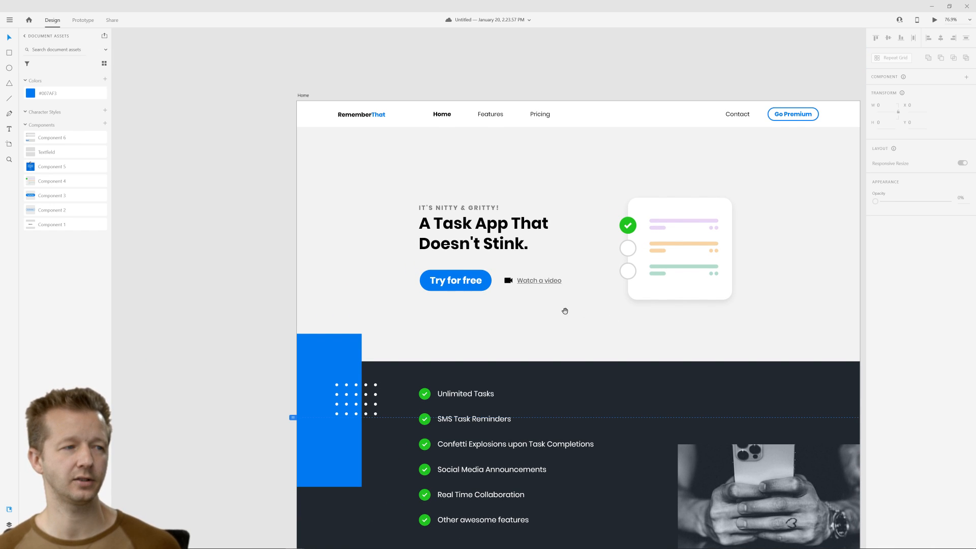
pyautogui.hscroll(3, 564, 309)
pyautogui.scroll(-1, 565, 309)
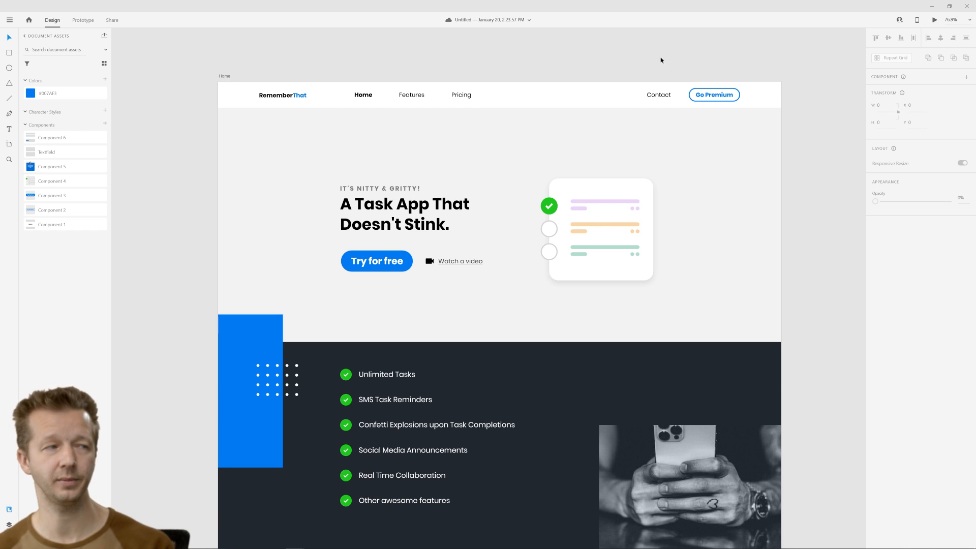
# Duplicate the Home artboard so that the copy sits beside the original.
pyautogui.click(222, 78)
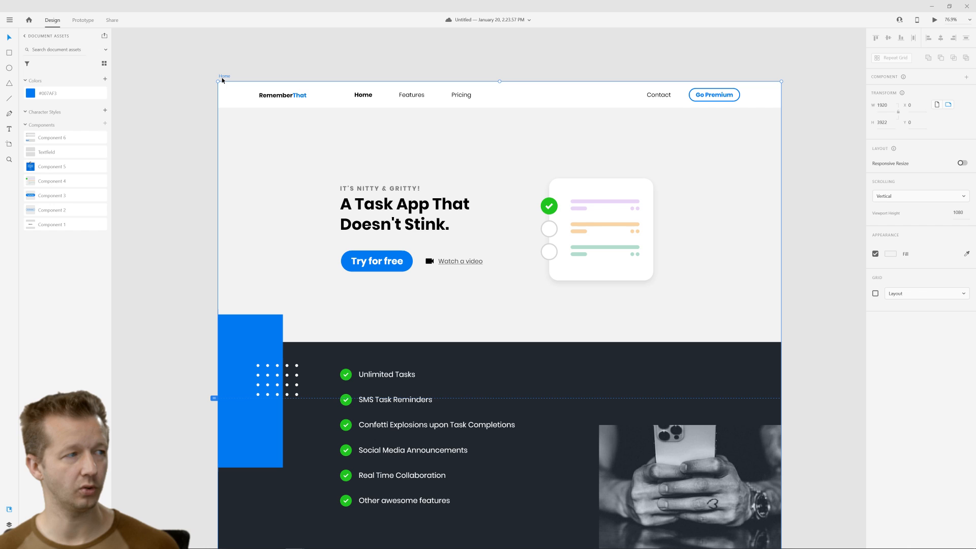
pyautogui.hotkey('ctrl', 'd')
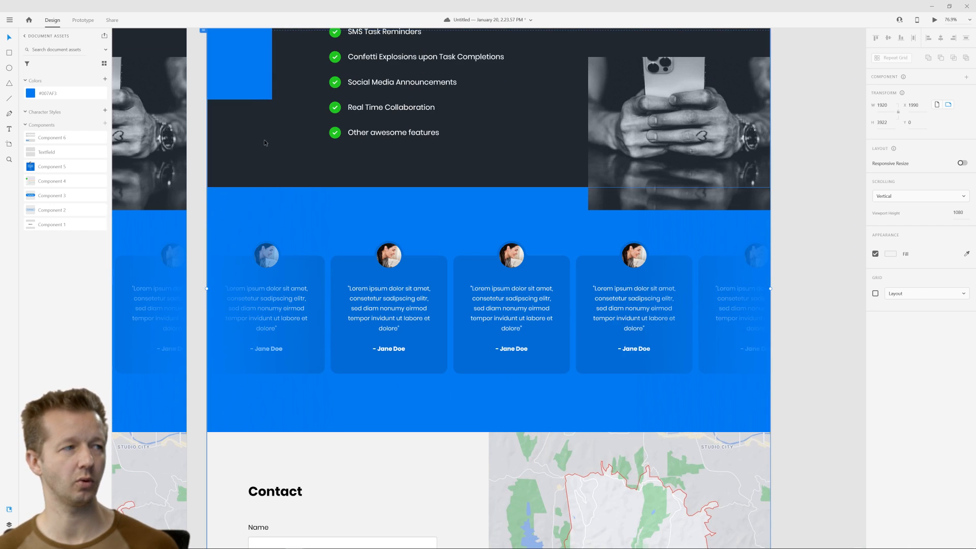
pyautogui.scroll(-5, 263, 142)
pyautogui.moveTo(262, 144); pyautogui.dragTo(478, 244)
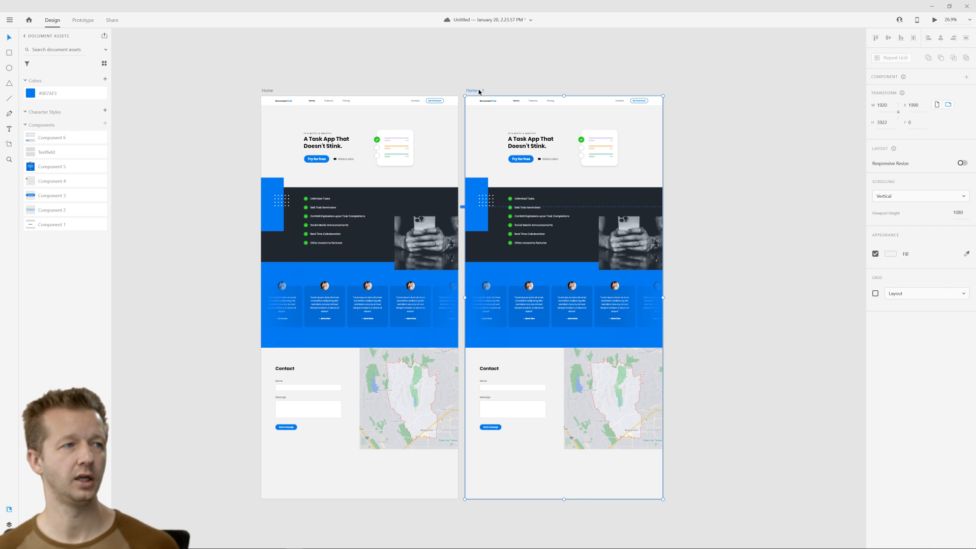
# Rename the duplicated artboard "Video player".
pyautogui.doubleClick(478, 91)
pyautogui.write('Video player')
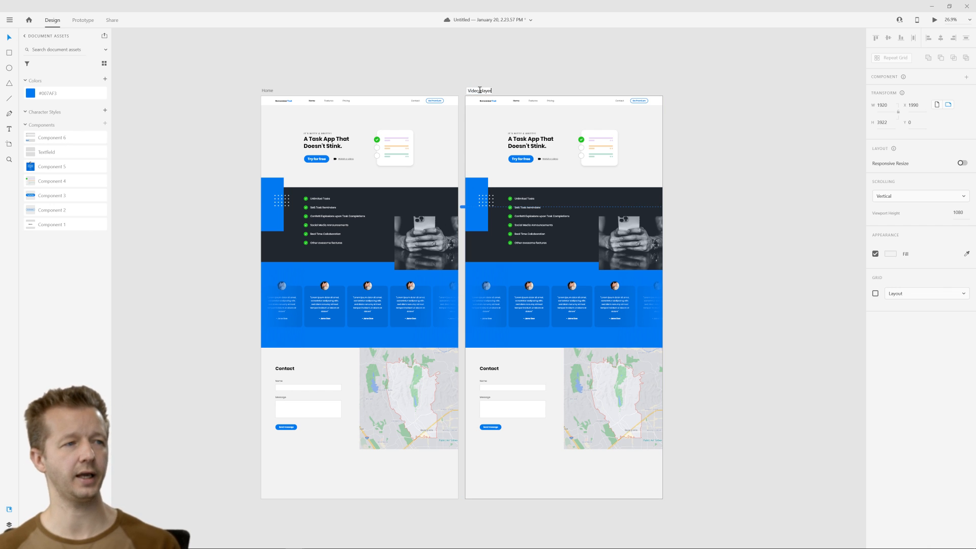
pyautogui.press('Return')
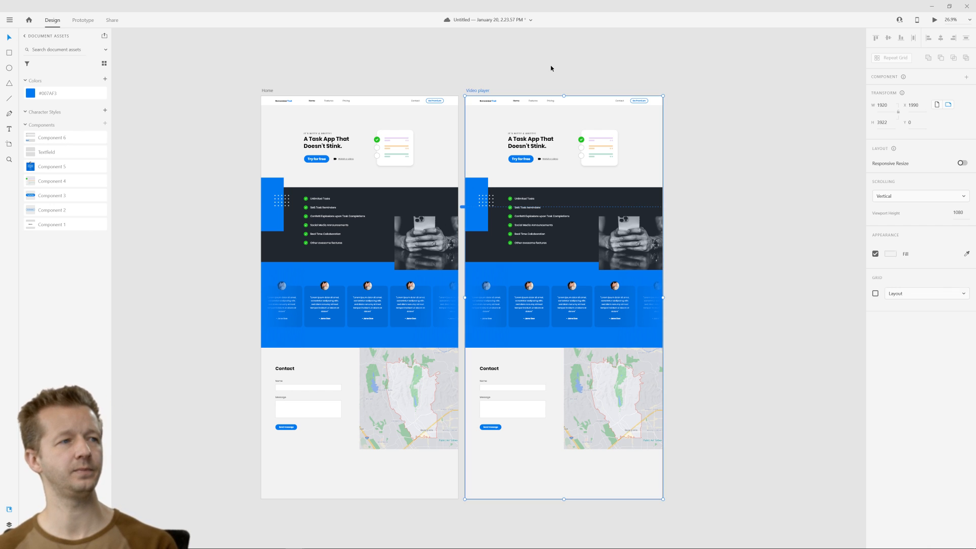
pyautogui.click(551, 68)
# Delete the phone photo, the blue testimonials section and the entire contact section with its map from the Video player artboard.
pyautogui.scroll(3, 545, 151)
pyautogui.scroll(-3, 575, 147)
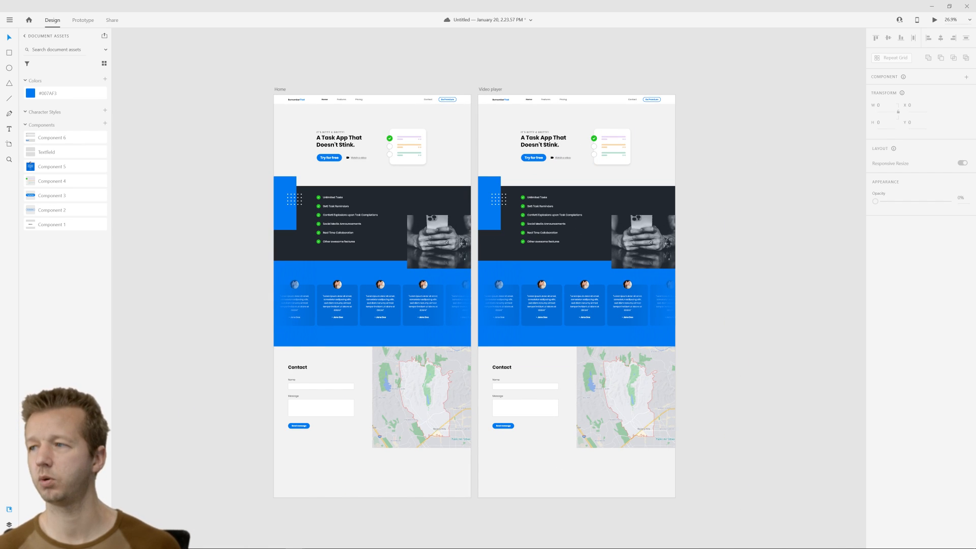
pyautogui.moveTo(472, 172); pyautogui.dragTo(694, 520)
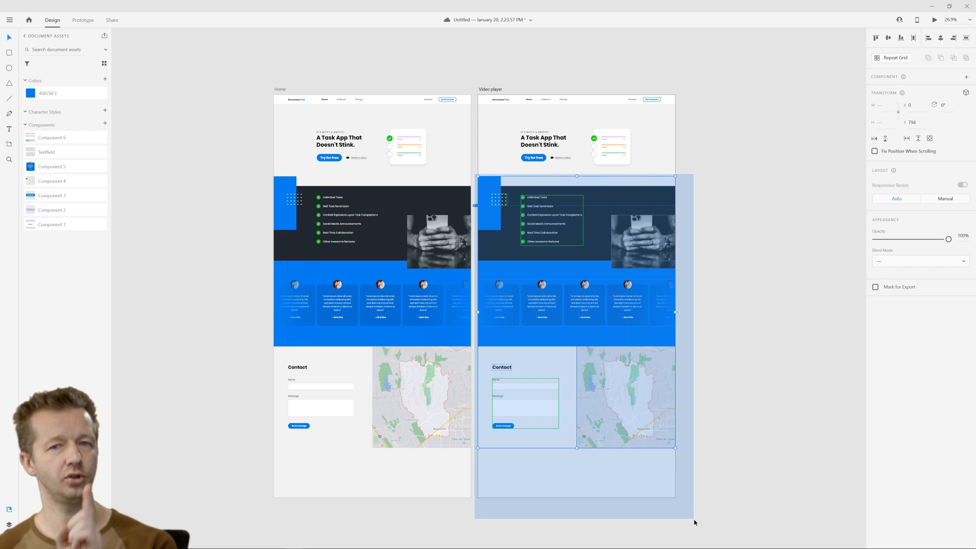
pyautogui.moveTo(694, 522); pyautogui.dragTo(478, 265)
pyautogui.press('Delete')
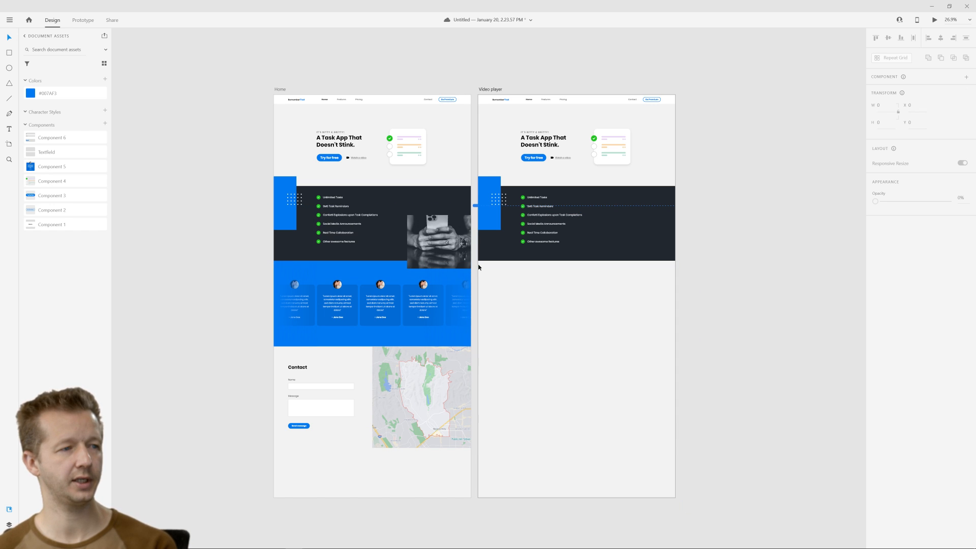
# Move the dark features section, with its blue block, dot pattern and checklist, down to Y 1087 on the Video player artboard.
pyautogui.scroll(3, 539, 163)
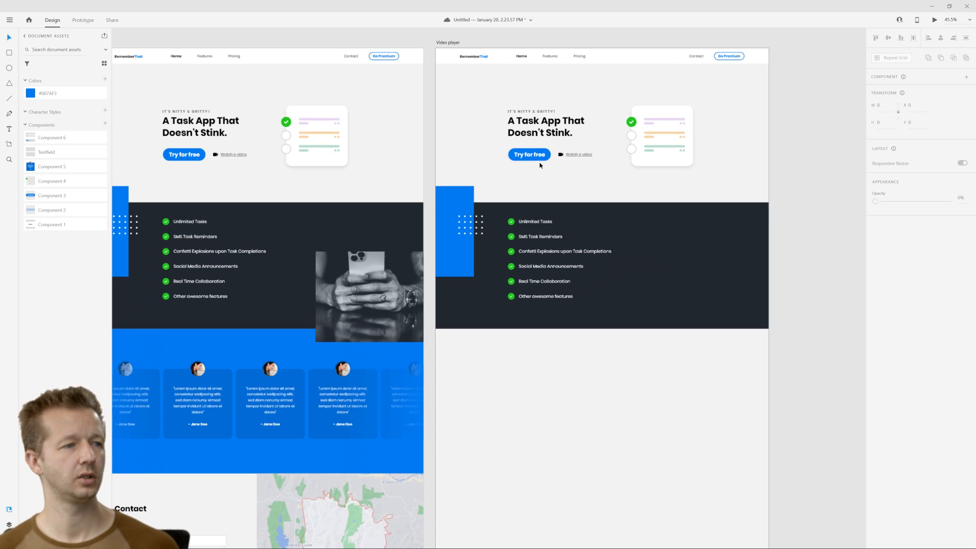
pyautogui.moveTo(782, 395); pyautogui.dragTo(448, 237)
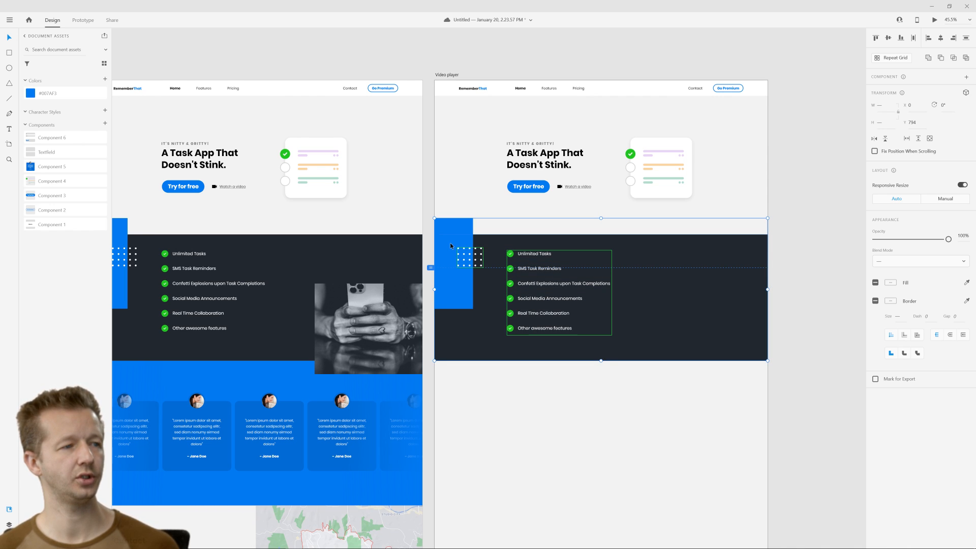
pyautogui.moveTo(451, 244); pyautogui.dragTo(451, 282)
pyautogui.hotkey('ctrl', 'z')
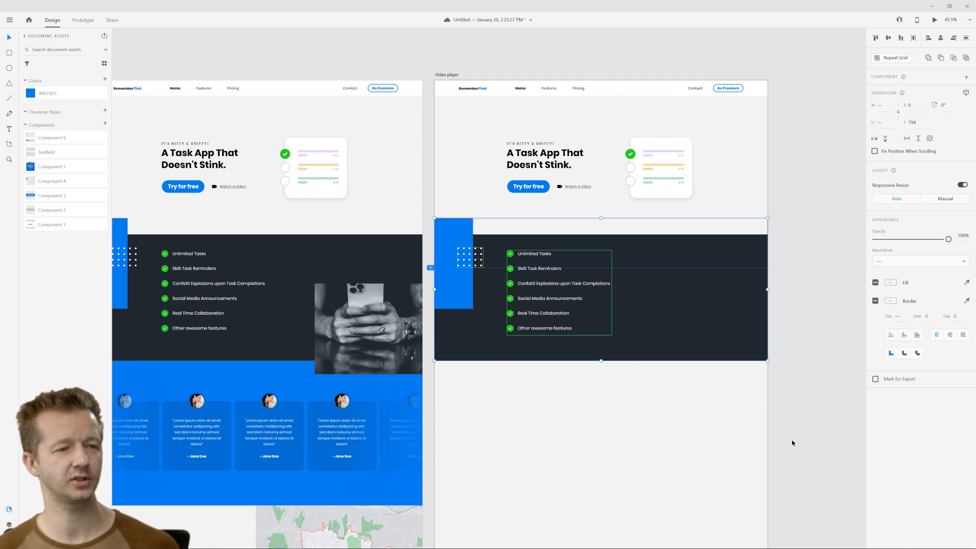
pyautogui.moveTo(837, 424); pyautogui.dragTo(461, 303)
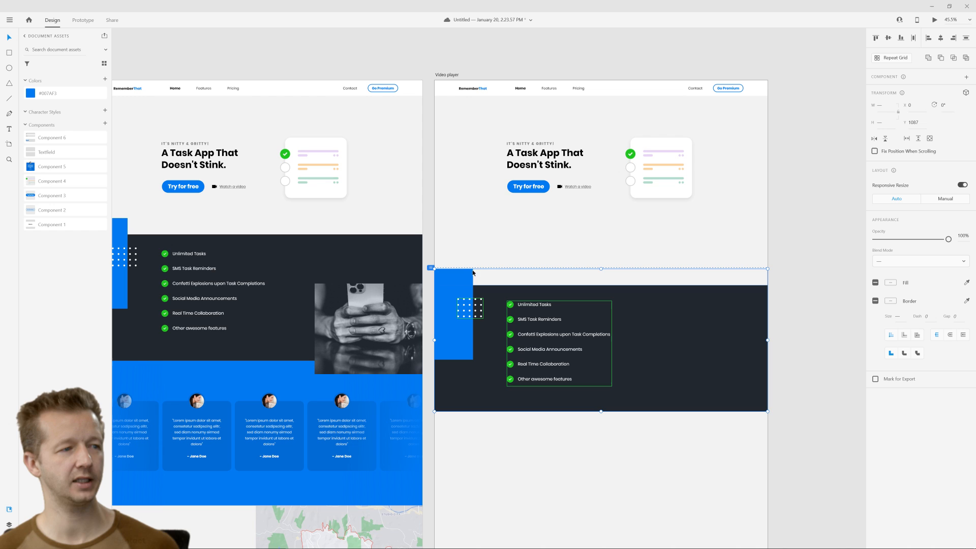
pyautogui.scroll(4, 483, 276)
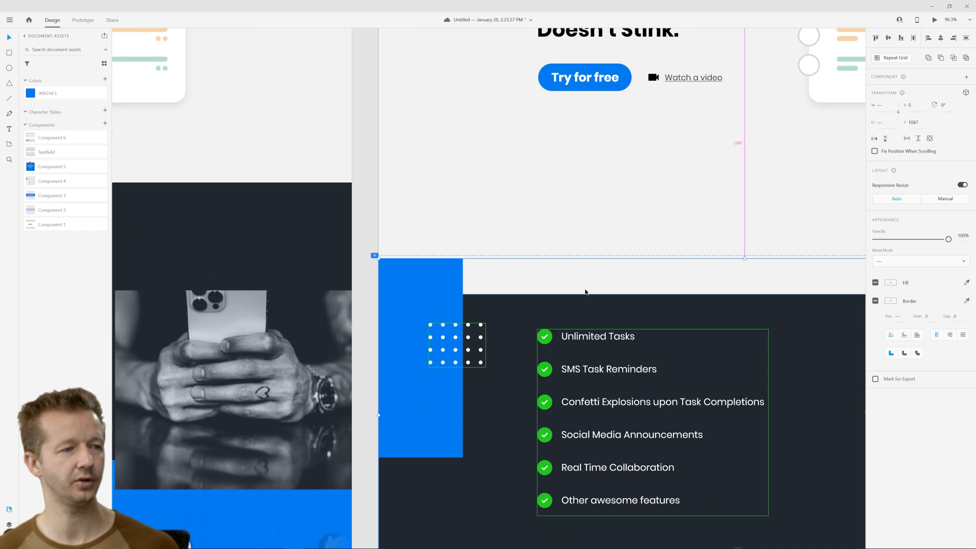
pyautogui.scroll(-4, 586, 291)
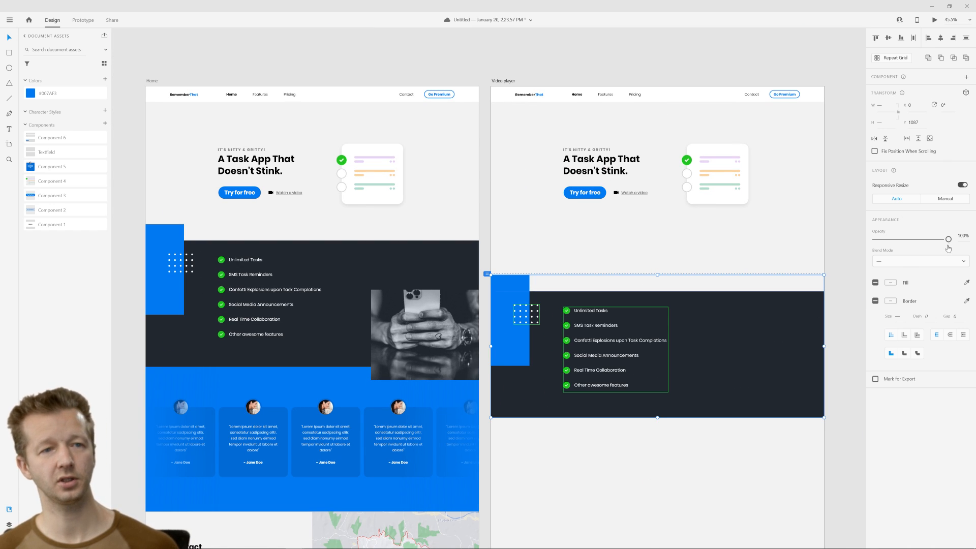
# Set the opacity of the whole features section on the Video player artboard to 0%.
pyautogui.moveTo(950, 239); pyautogui.dragTo(849, 248)
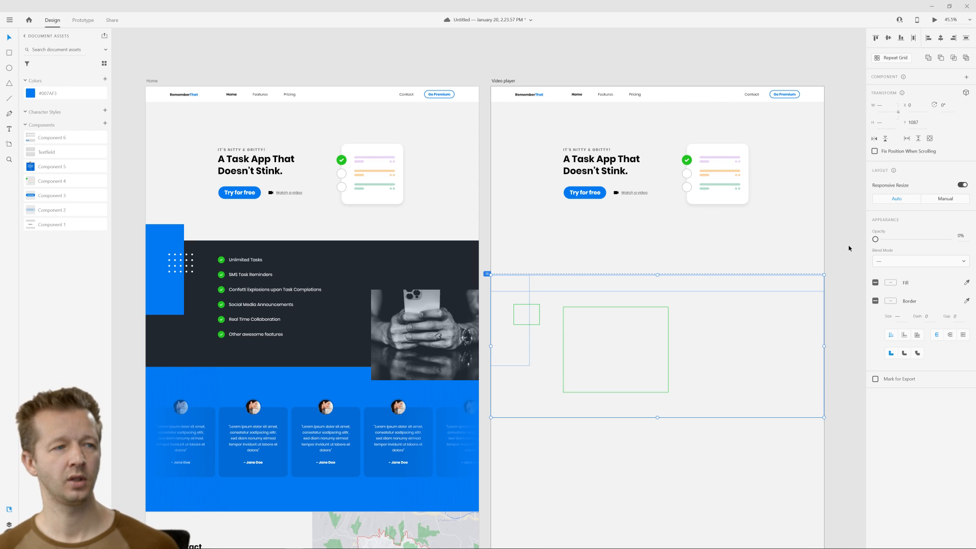
pyautogui.click(849, 248)
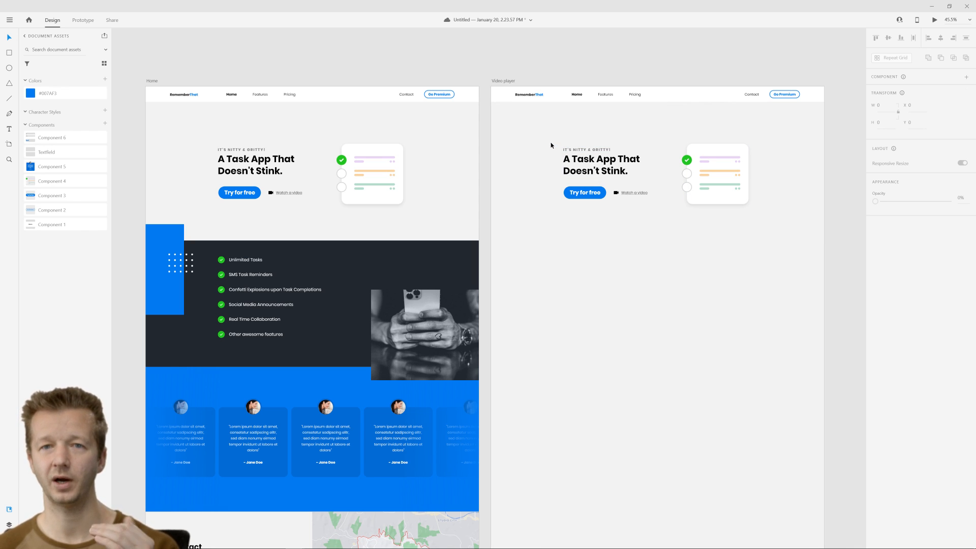
# Shift the hero heading, button and video link on the Video player artboard left to X 269 and set their opacity to 0%.
pyautogui.moveTo(551, 146); pyautogui.dragTo(651, 206)
pyautogui.scroll(2, 651, 205)
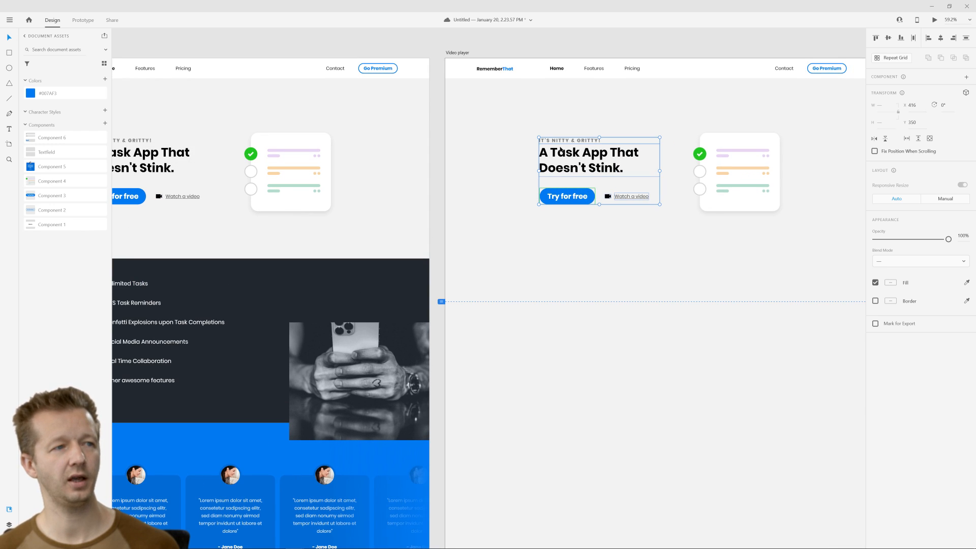
pyautogui.moveTo(583, 153); pyautogui.dragTo(555, 155)
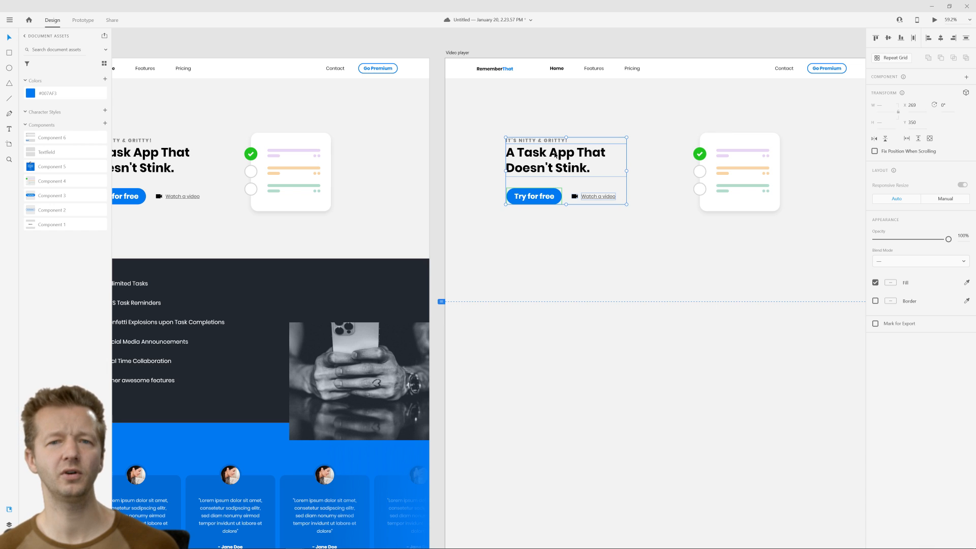
pyautogui.moveTo(948, 240); pyautogui.dragTo(799, 243)
# Shift the hero's task card illustration on the Video player artboard to the right and set its opacity to 0%.
pyautogui.moveTo(683, 112); pyautogui.dragTo(807, 228)
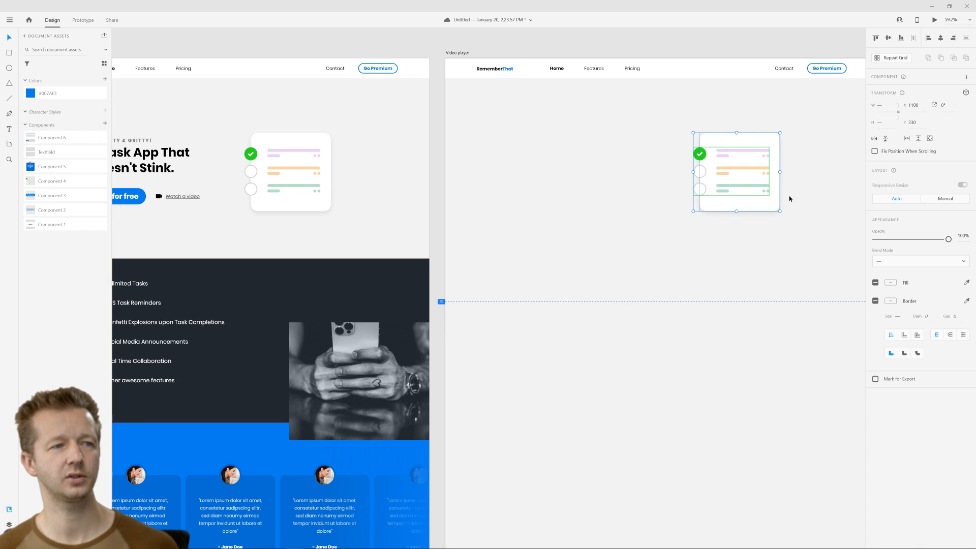
pyautogui.moveTo(753, 179); pyautogui.dragTo(790, 179)
pyautogui.moveTo(931, 239); pyautogui.dragTo(873, 239)
pyautogui.click(682, 237)
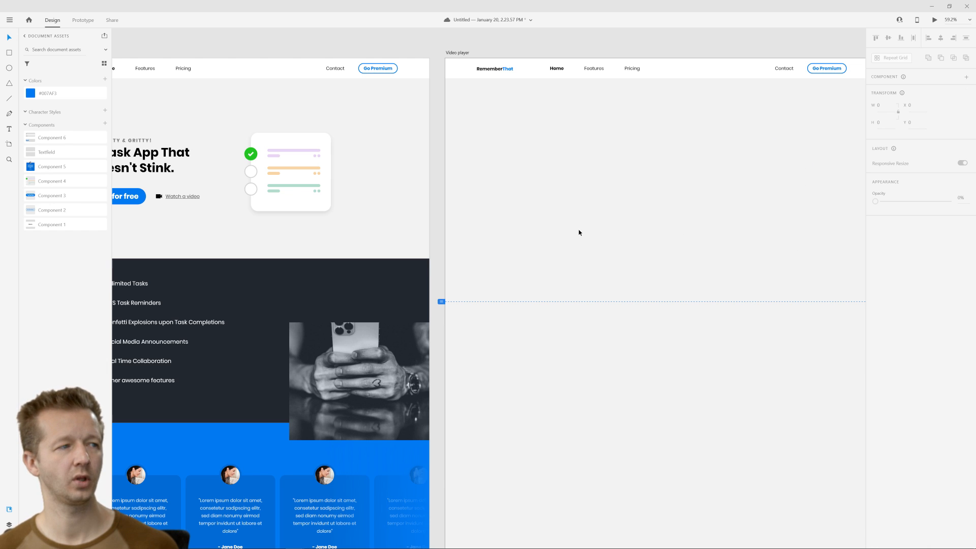
# Wire the "Watch a video" text on the Home artboard to the Video player artboard as a prototype interaction.
pyautogui.scroll(-1, 578, 230)
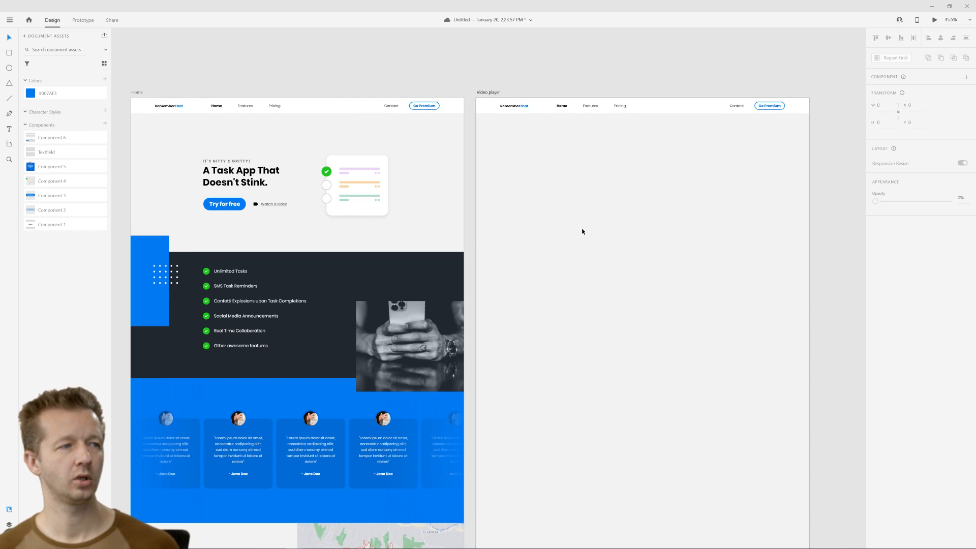
pyautogui.click(137, 93)
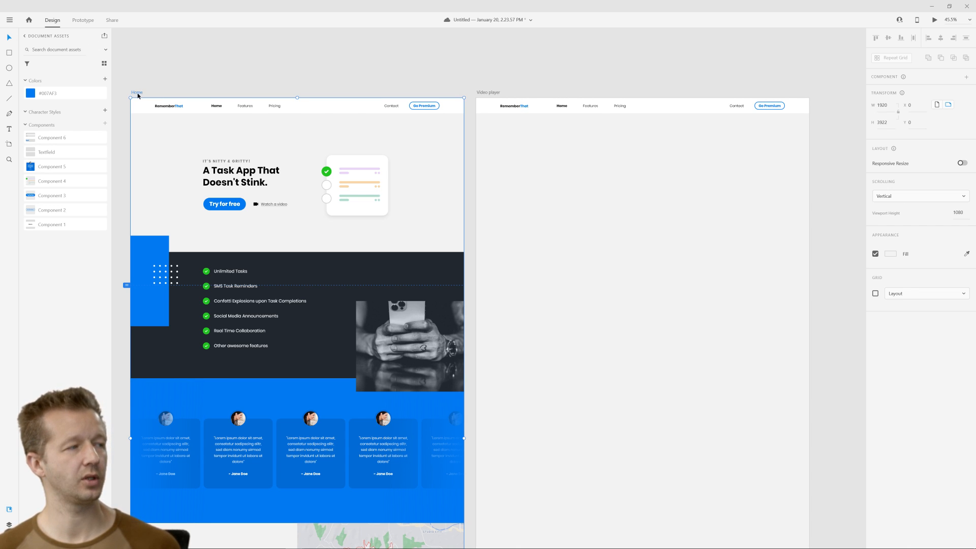
pyautogui.click(82, 20)
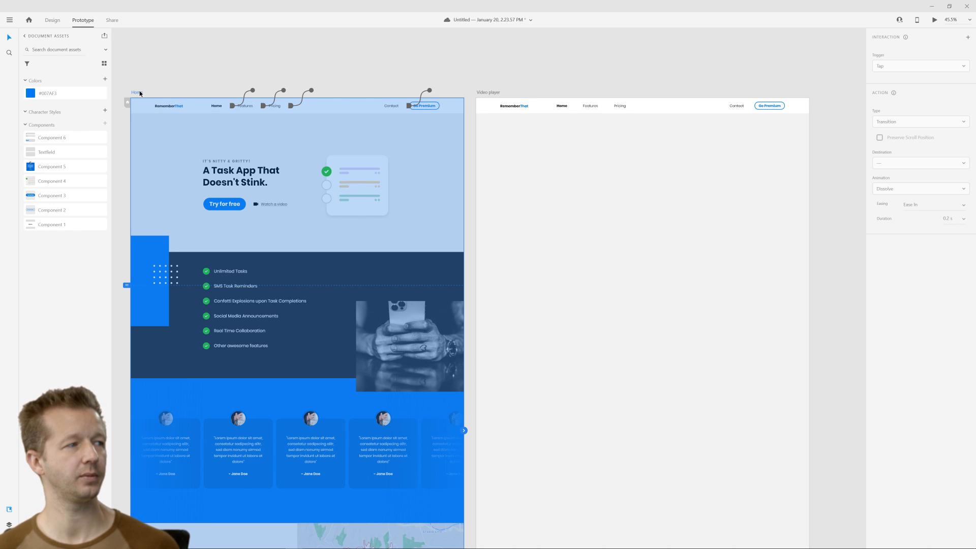
pyautogui.click(271, 205)
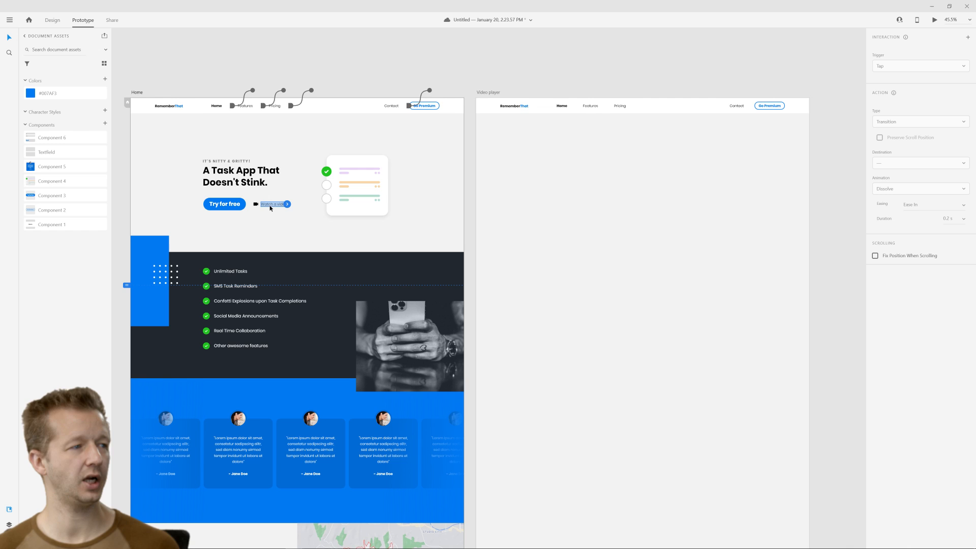
pyautogui.scroll(3, 271, 206)
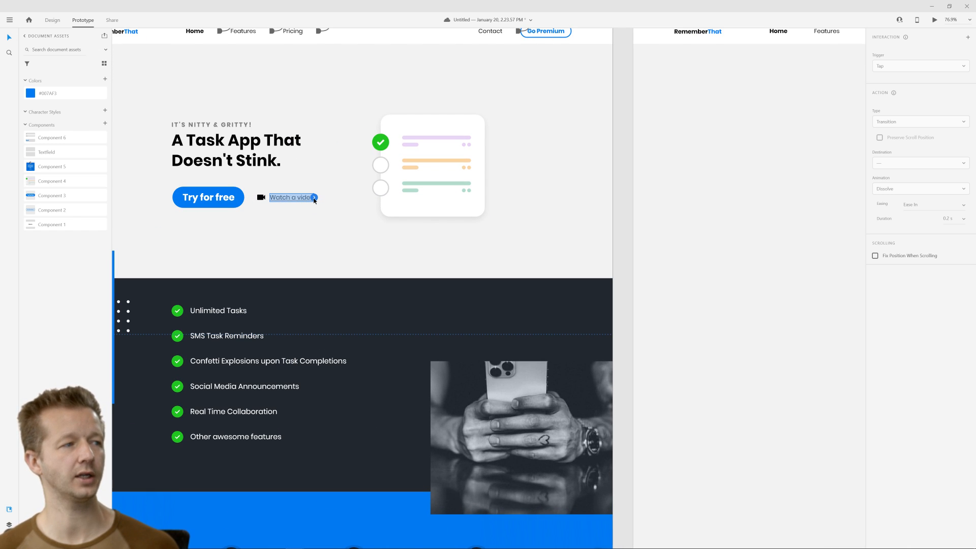
pyautogui.moveTo(314, 198); pyautogui.dragTo(778, 240)
pyautogui.scroll(-5, 734, 253)
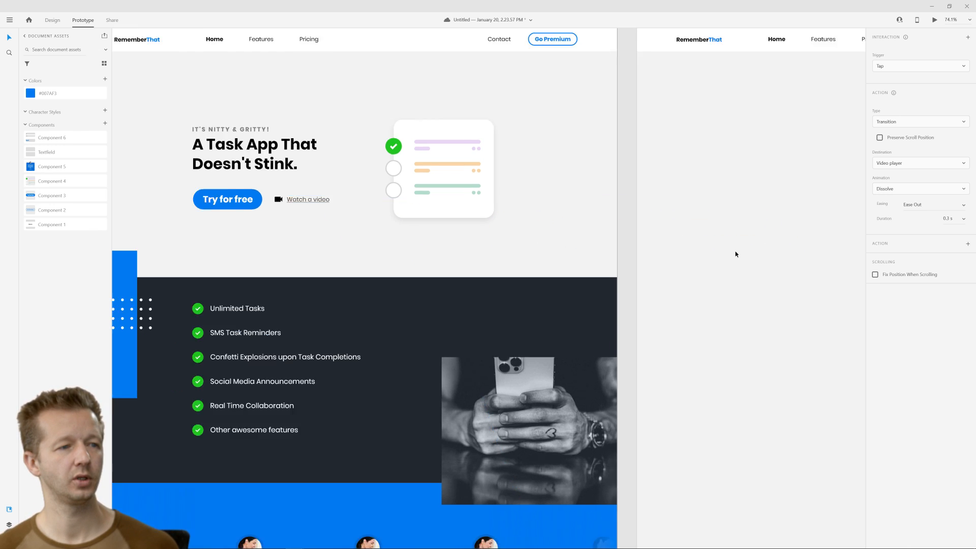
pyautogui.moveTo(789, 300); pyautogui.dragTo(584, 224)
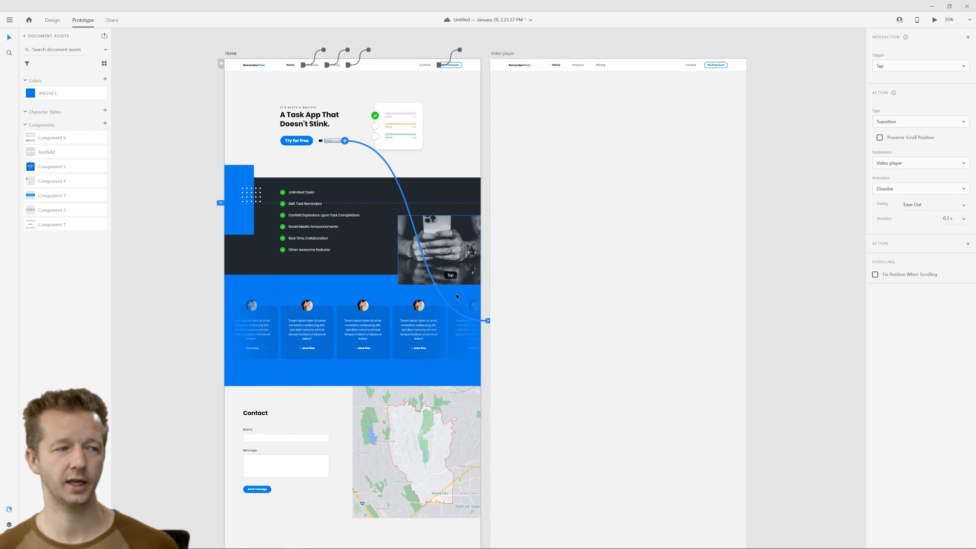
# Review the trigger, action type, animation and easing options available for the "Watch a video" interaction.
pyautogui.click(896, 70)
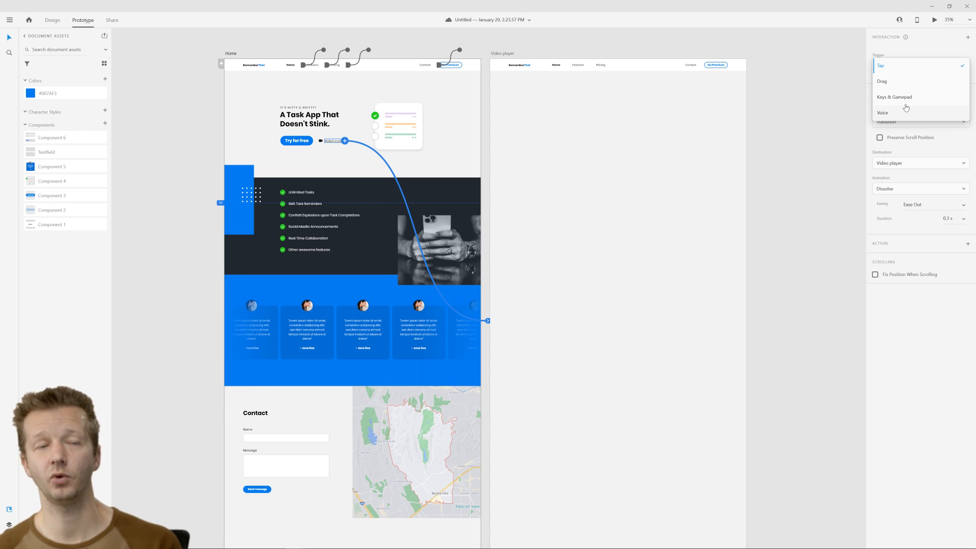
pyautogui.click(904, 68)
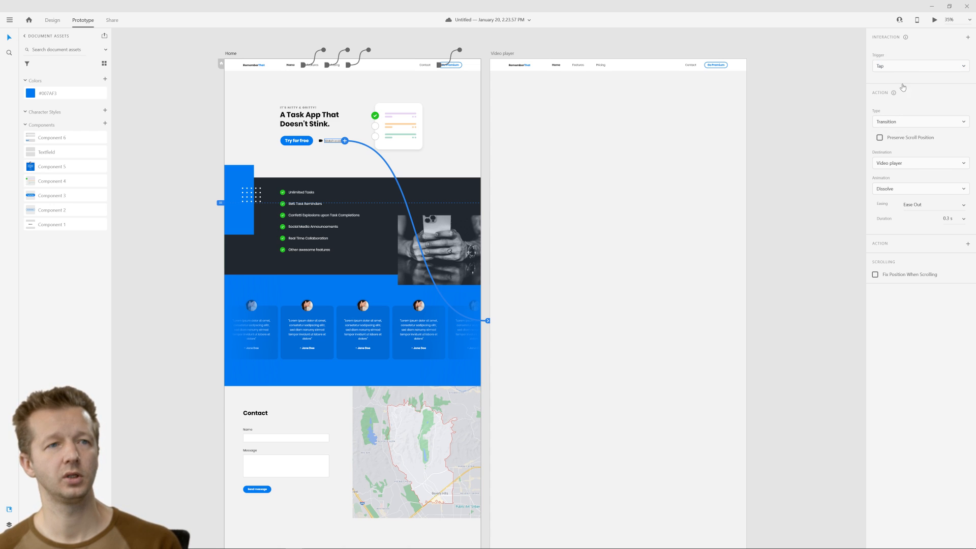
pyautogui.click(905, 125)
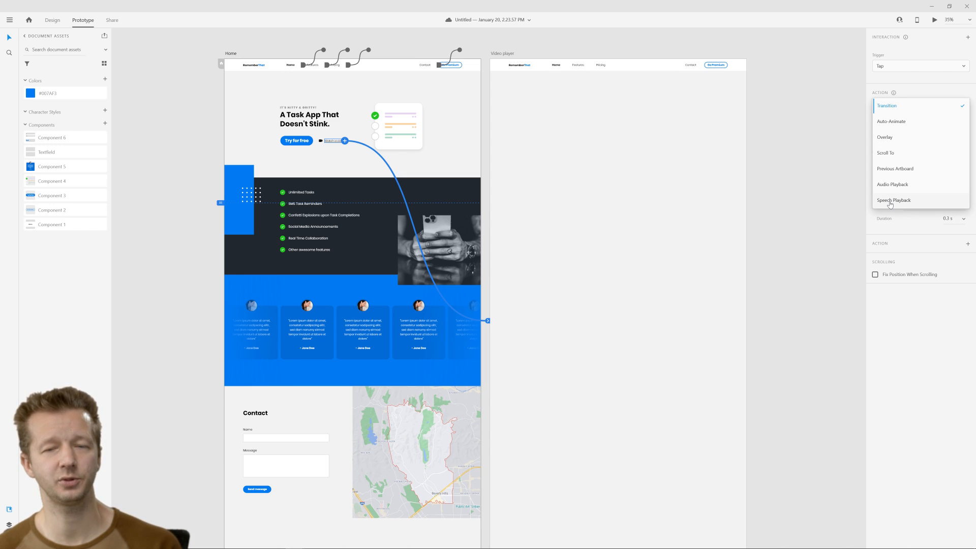
pyautogui.click(908, 111)
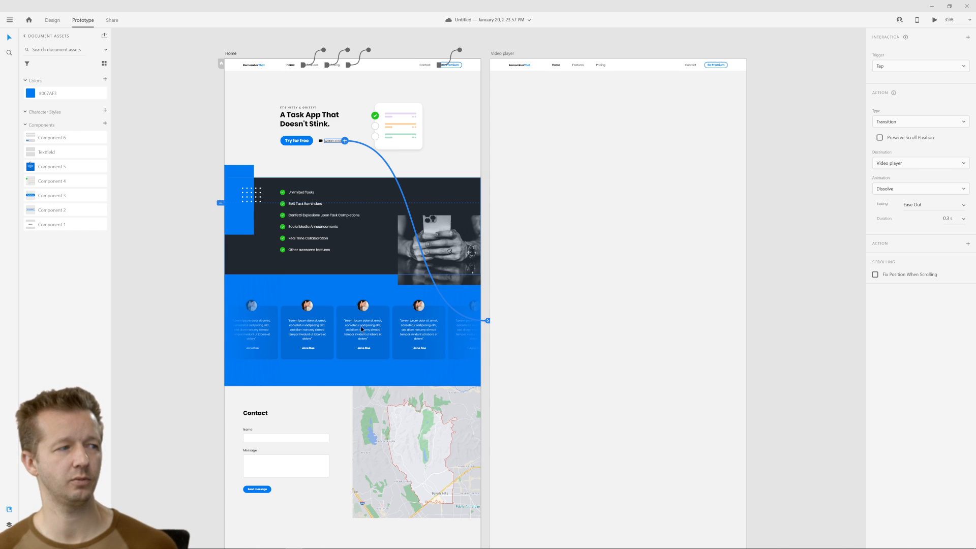
pyautogui.click(908, 193)
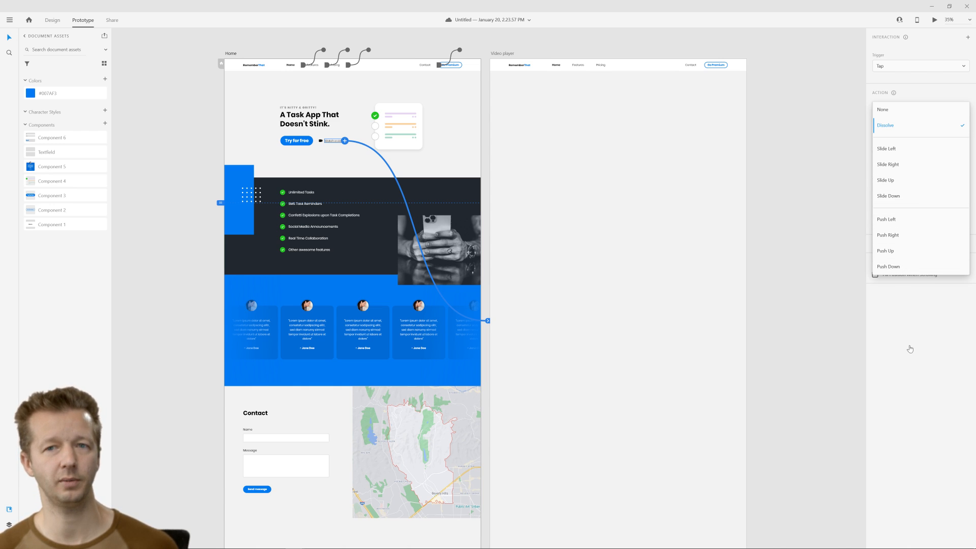
pyautogui.click(910, 349)
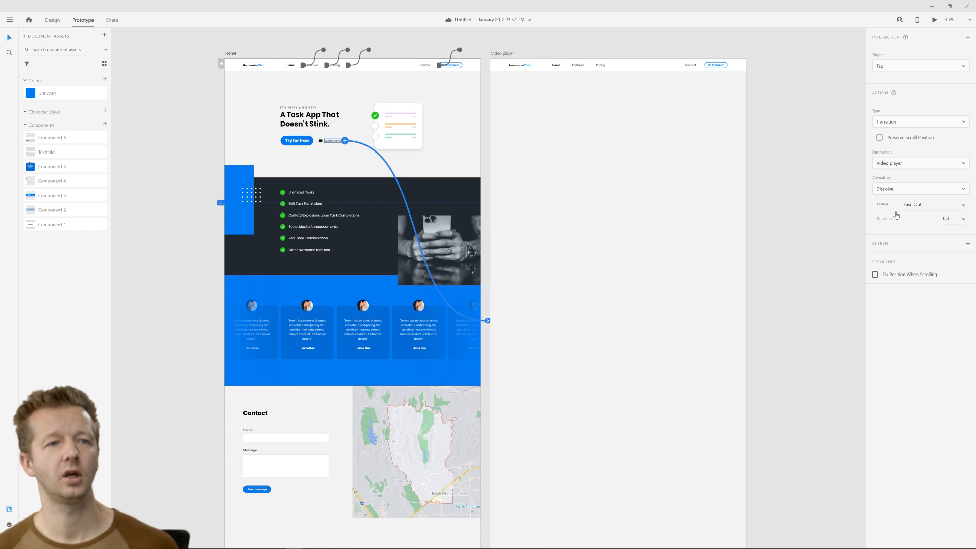
pyautogui.click(960, 205)
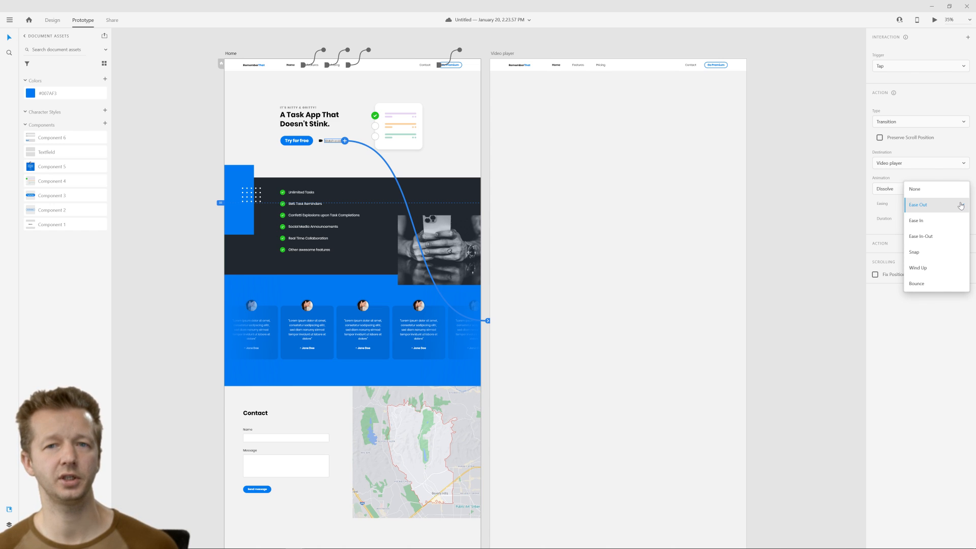
pyautogui.click(960, 205)
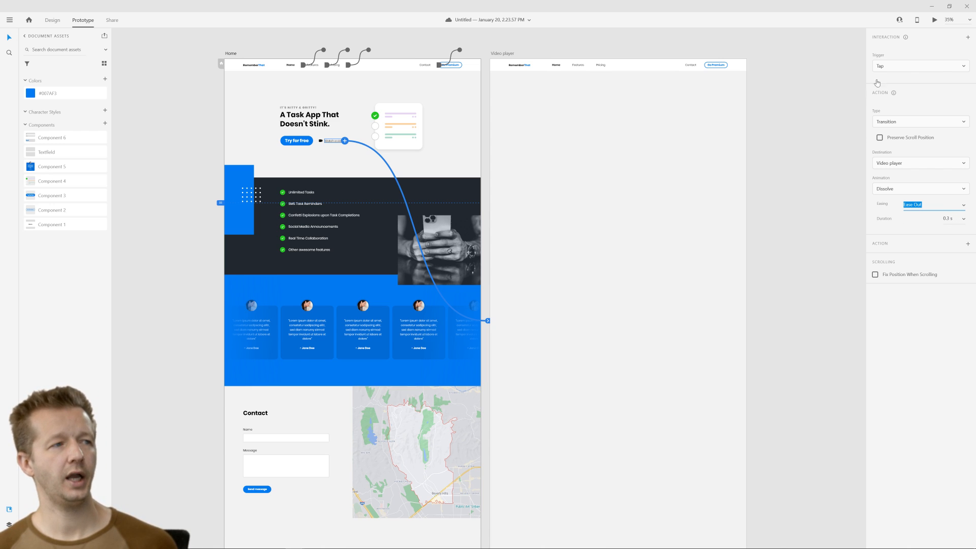
# Preview the prototype and test the "Watch a video" link with the Dissolve transition.
pyautogui.click(934, 21)
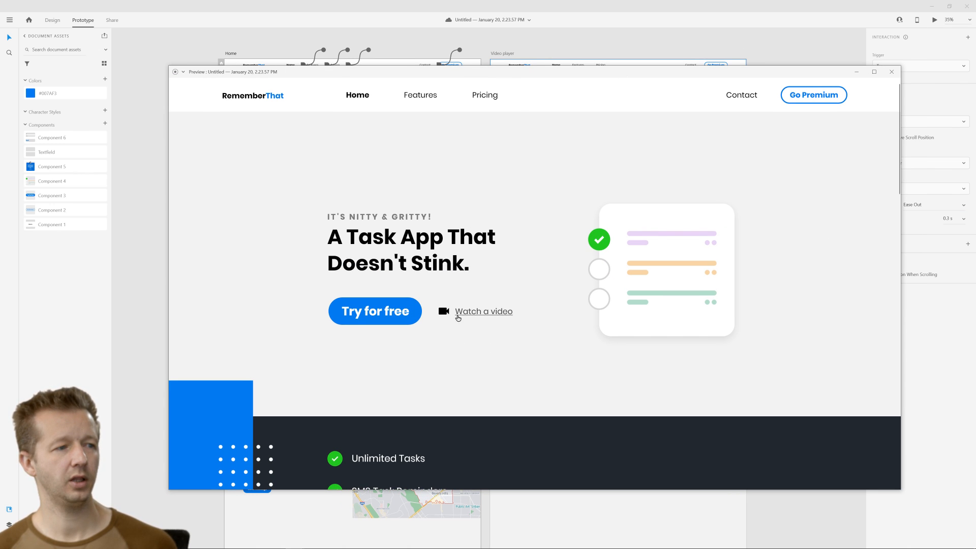
pyautogui.click(463, 314)
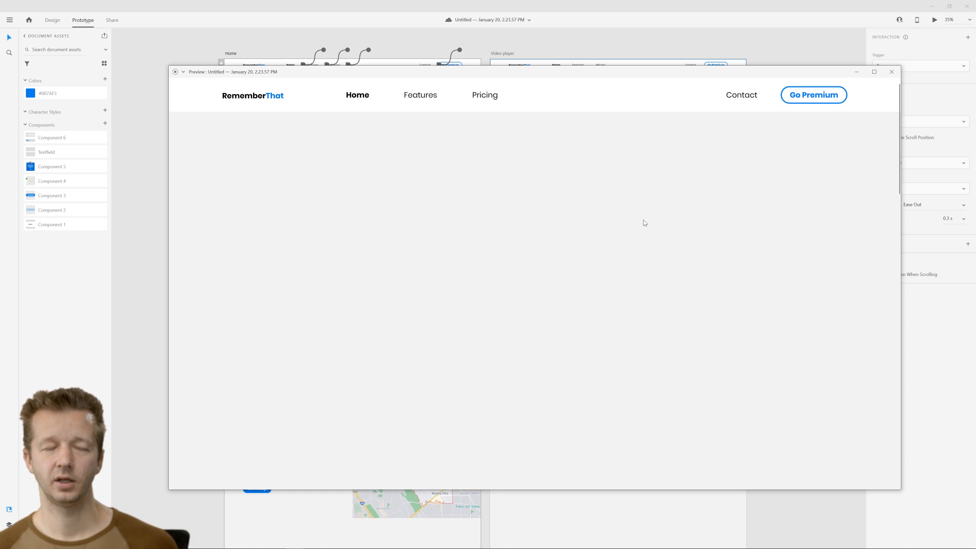
pyautogui.click(891, 72)
# Change the "Watch a video" interaction's action type to Auto-Animate and test the link in the preview.
pyautogui.click(897, 122)
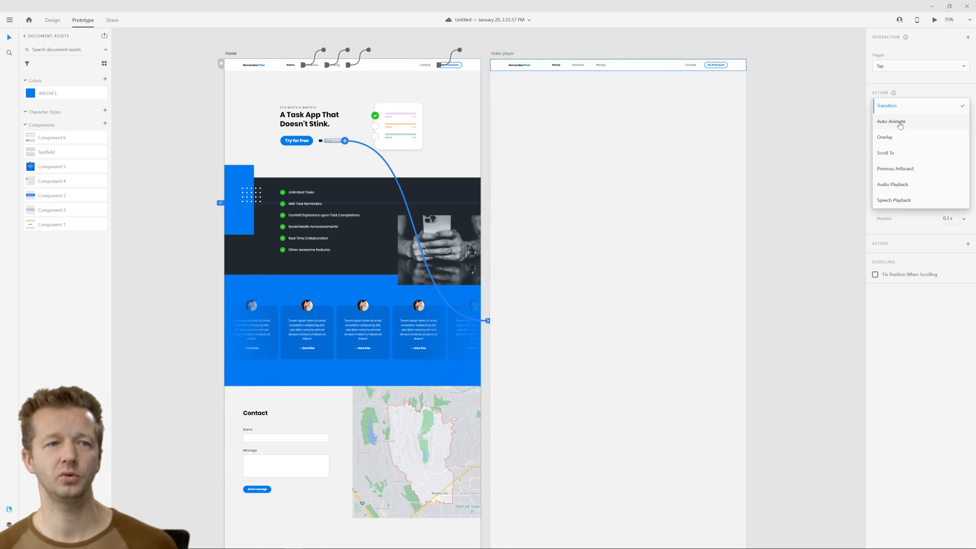
pyautogui.click(898, 125)
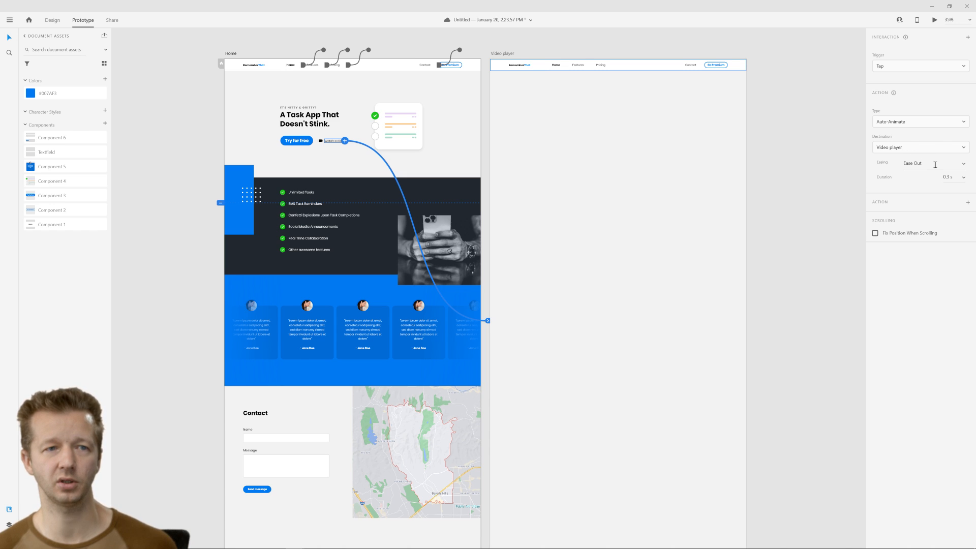
pyautogui.click(934, 21)
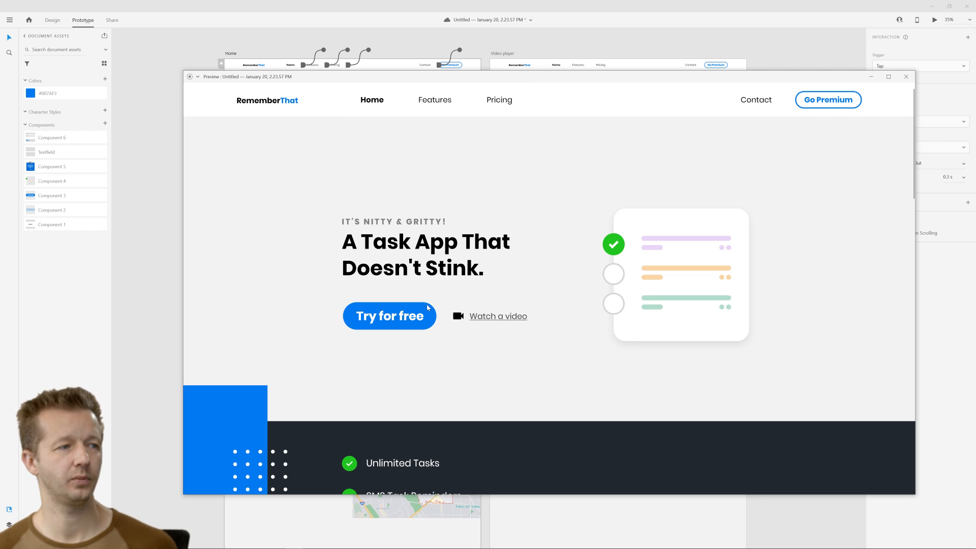
pyautogui.click(494, 318)
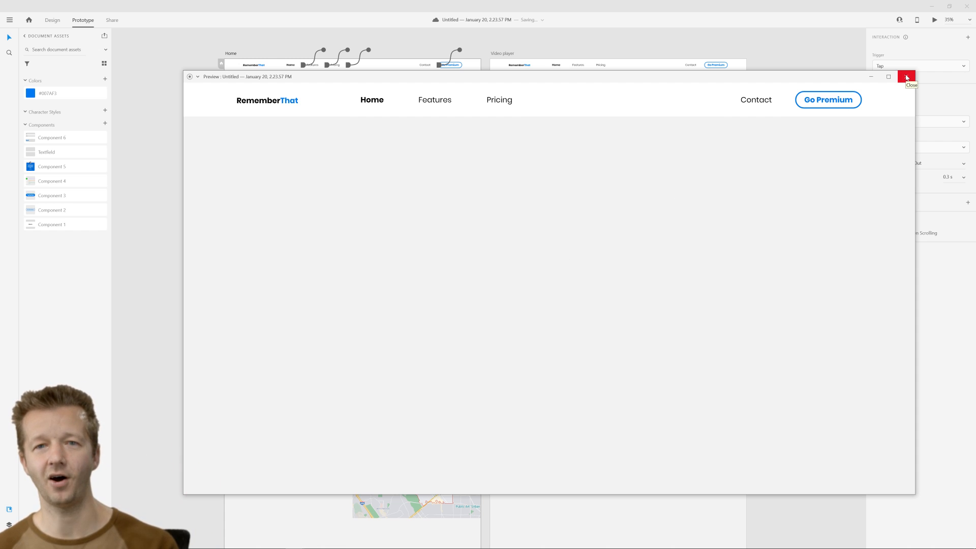
pyautogui.click(906, 77)
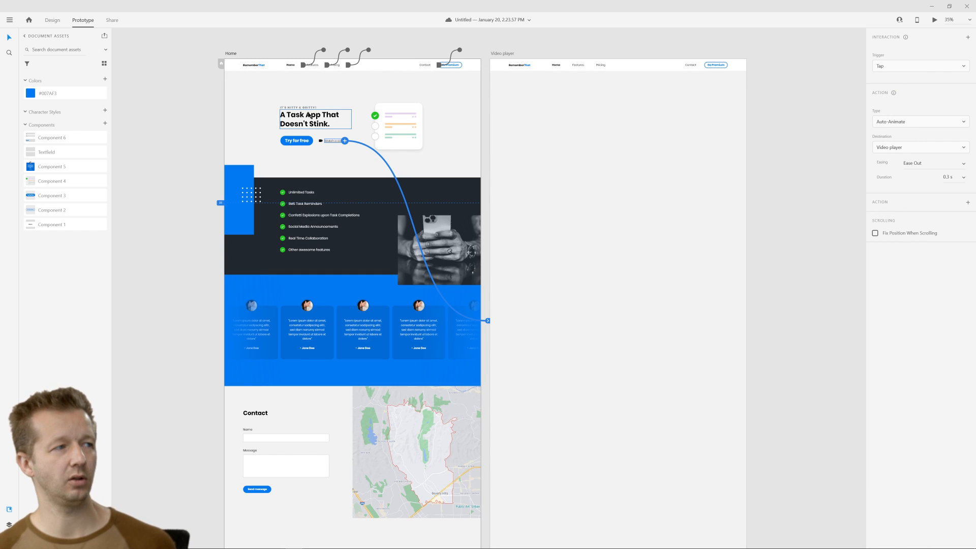
# Examine the hero text, button, task card and features section on Home alongside their counterparts' area on the Video player artboard.
pyautogui.click(275, 105)
pyautogui.scroll(3, 275, 105)
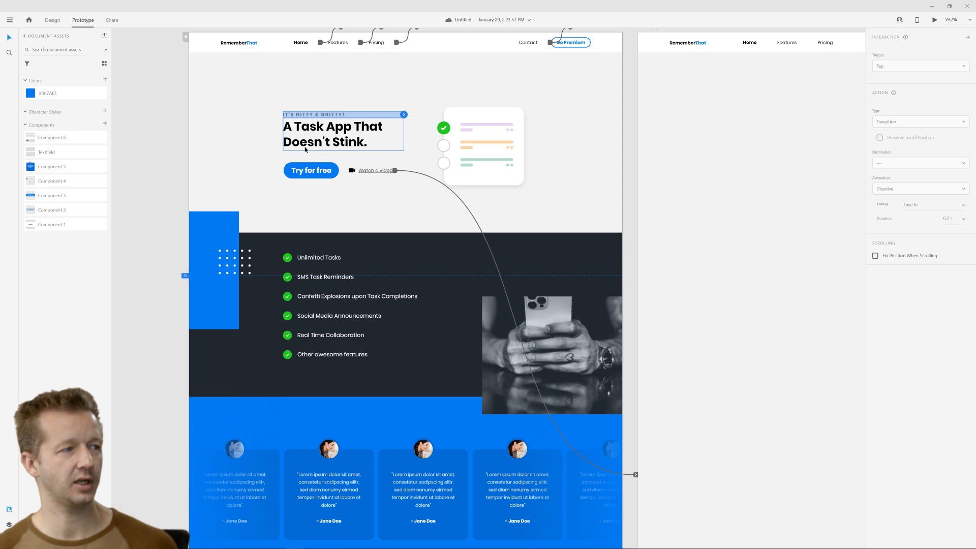
pyautogui.click(302, 167)
pyautogui.click(482, 148)
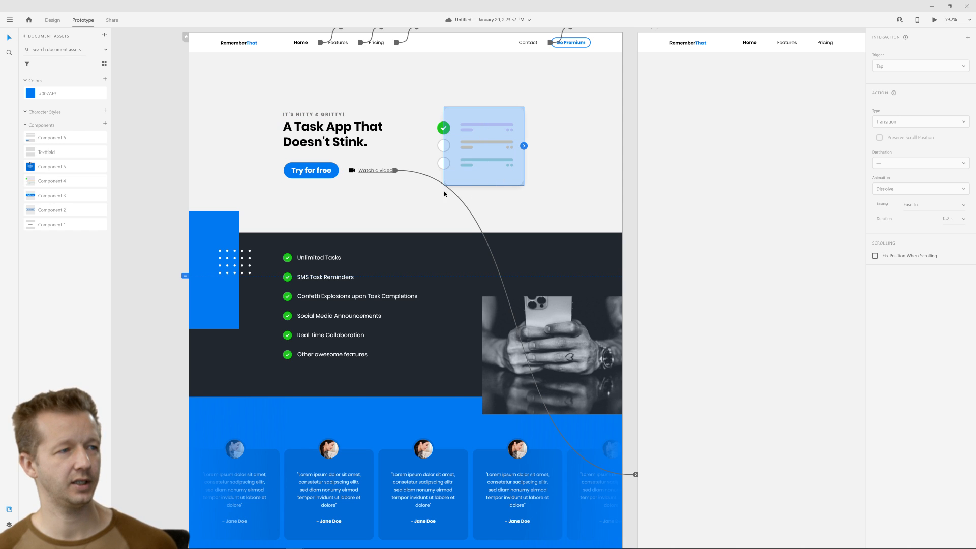
pyautogui.click(217, 230)
pyautogui.click(270, 250)
pyautogui.scroll(-1, 563, 210)
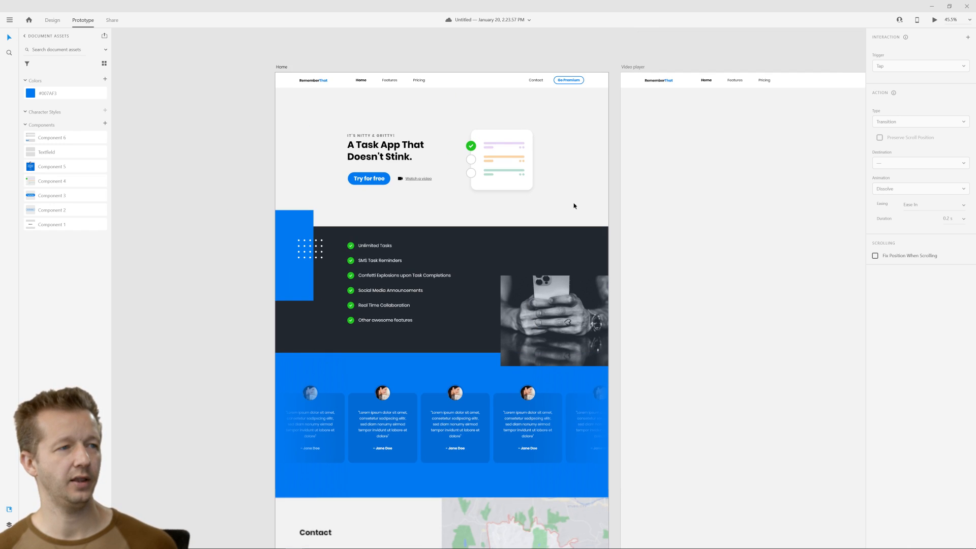
pyautogui.moveTo(631, 197); pyautogui.dragTo(460, 211)
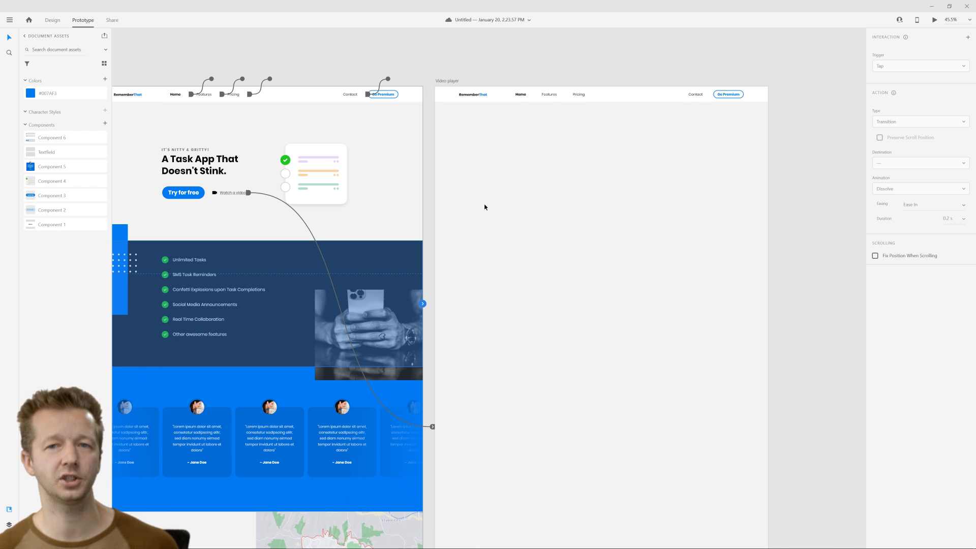
pyautogui.click(520, 181)
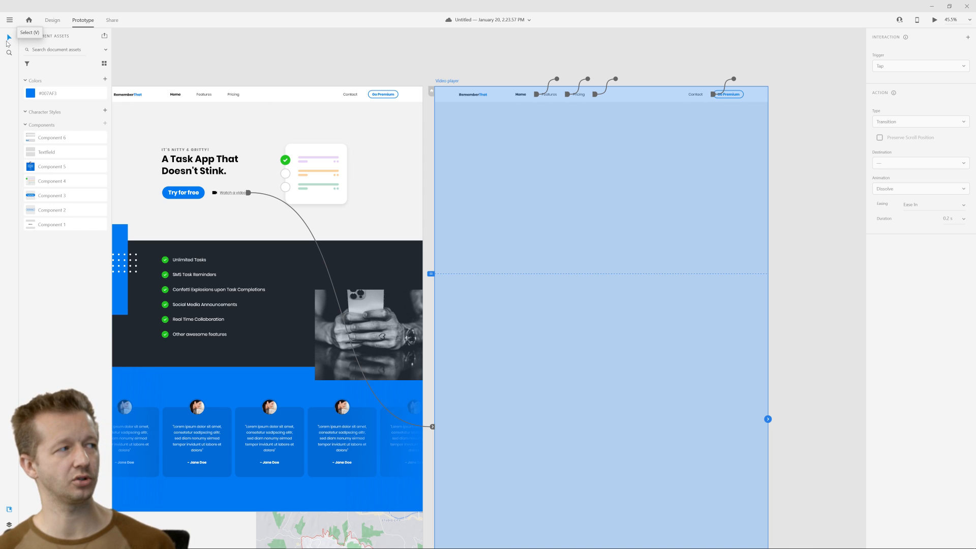
pyautogui.click(297, 39)
pyautogui.scroll(-2, 383, 47)
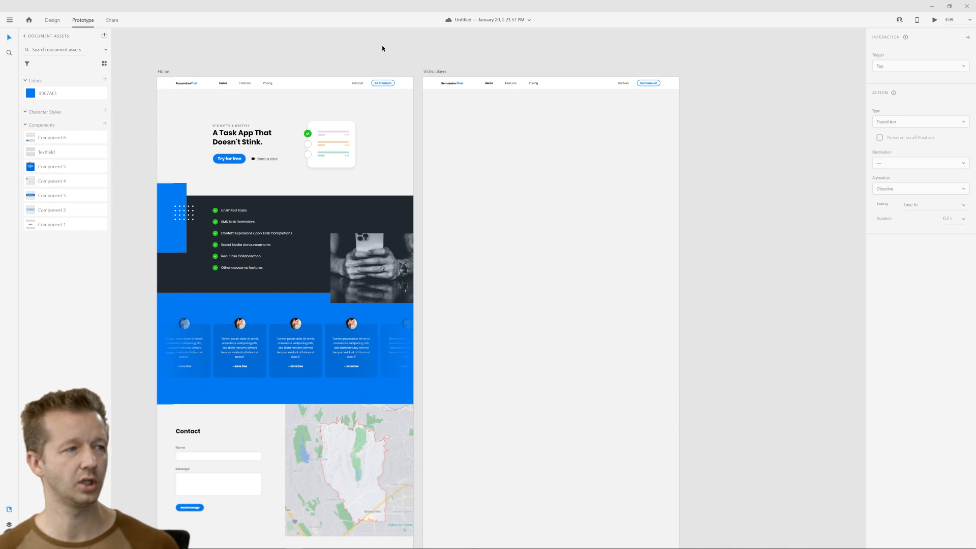
pyautogui.moveTo(383, 46); pyautogui.dragTo(468, 76)
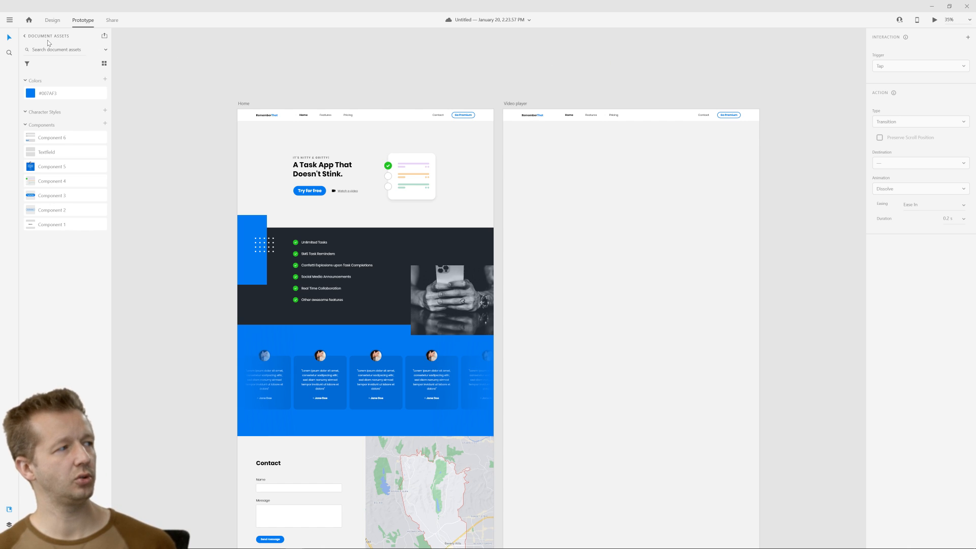
# Draw a full-width rectangle about 1920 by 1086 px over the upper part of the Video player artboard.
pyautogui.click(54, 20)
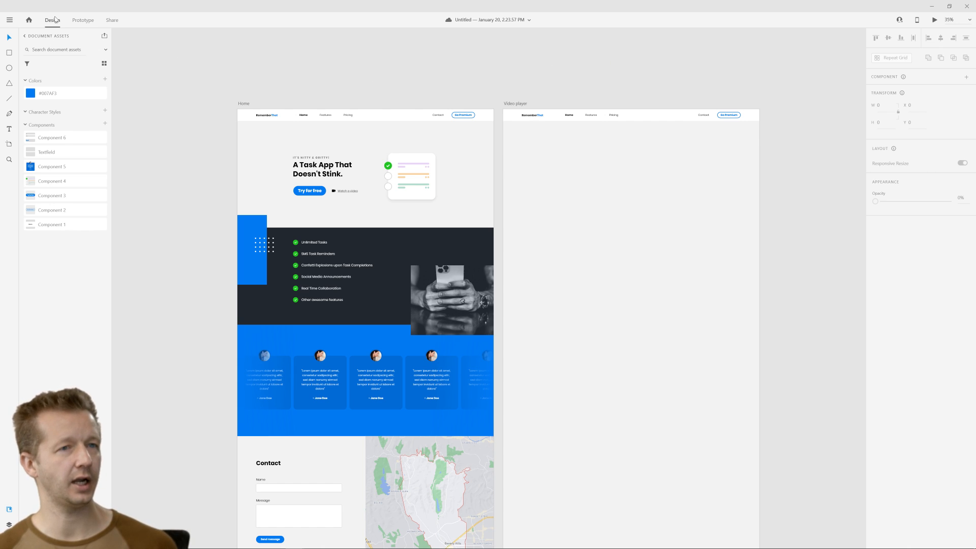
pyautogui.click(9, 53)
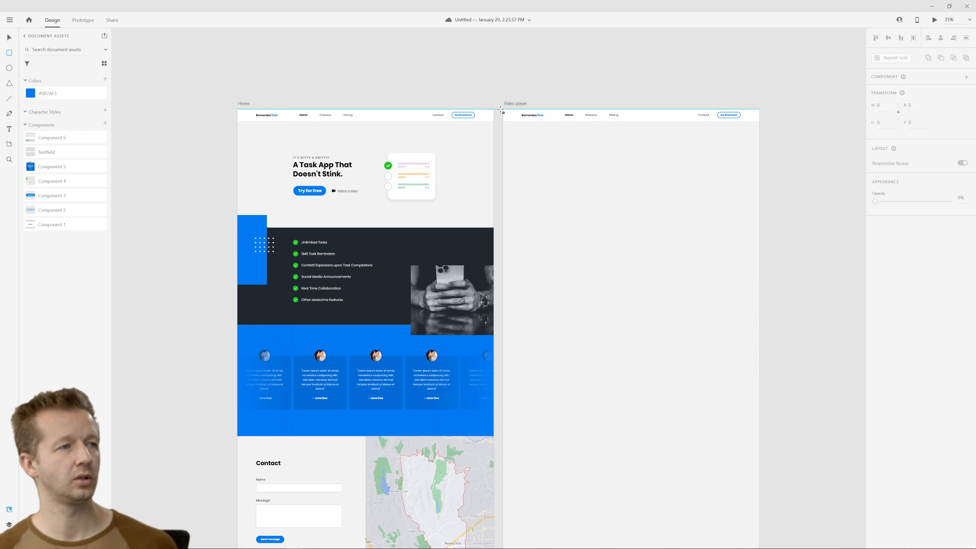
pyautogui.moveTo(503, 109); pyautogui.dragTo(759, 254)
pyautogui.click(10, 37)
pyautogui.scroll(3, 698, 222)
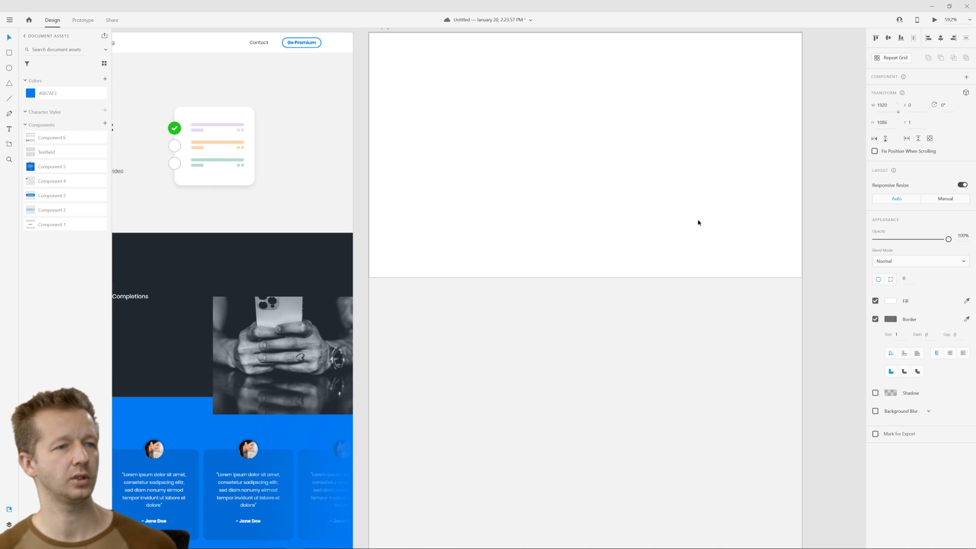
pyautogui.moveTo(588, 131); pyautogui.dragTo(574, 196)
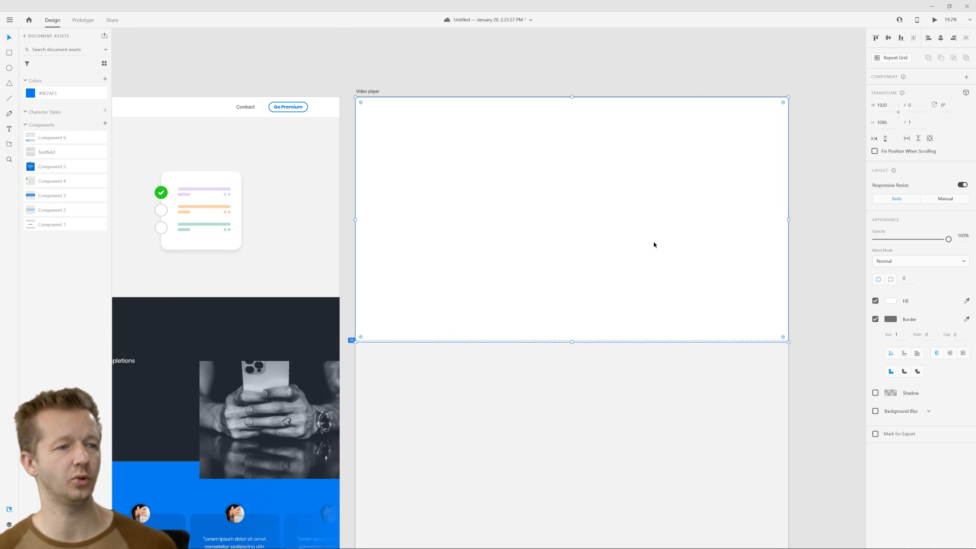
# Remove the overlay rectangle's border, fill it with near-black and lower its opacity to 72%.
pyautogui.click(875, 319)
pyautogui.click(893, 302)
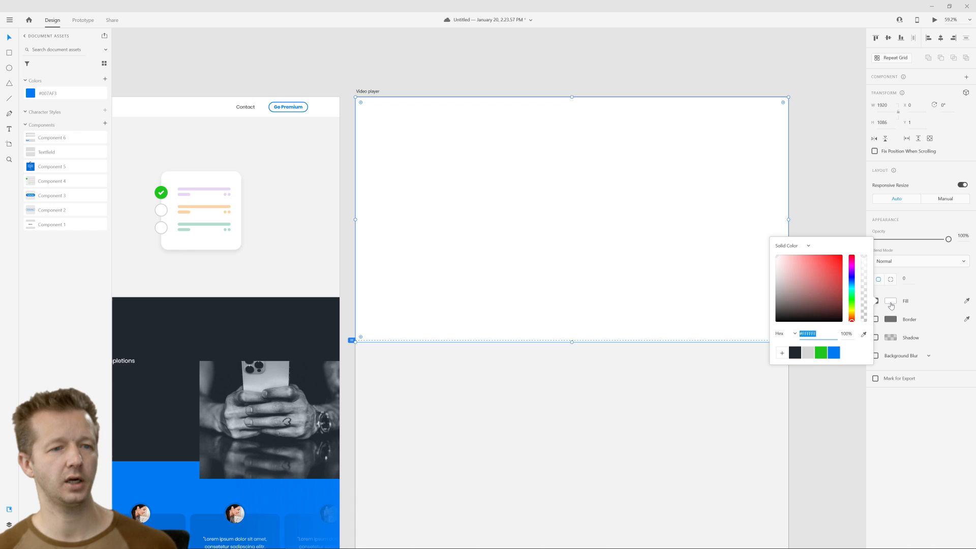
pyautogui.click(776, 309)
pyautogui.moveTo(765, 309); pyautogui.dragTo(748, 314)
pyautogui.click(906, 446)
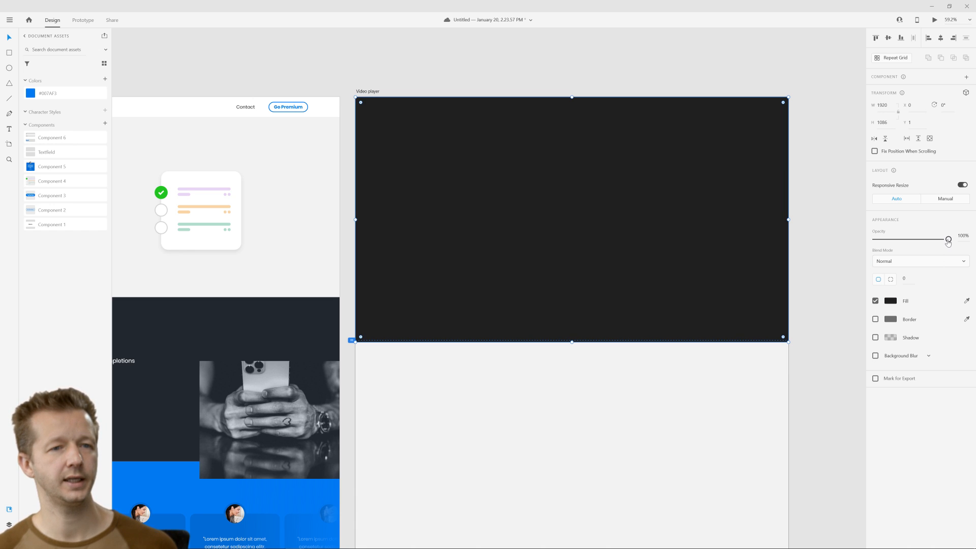
pyautogui.moveTo(948, 238); pyautogui.dragTo(927, 239)
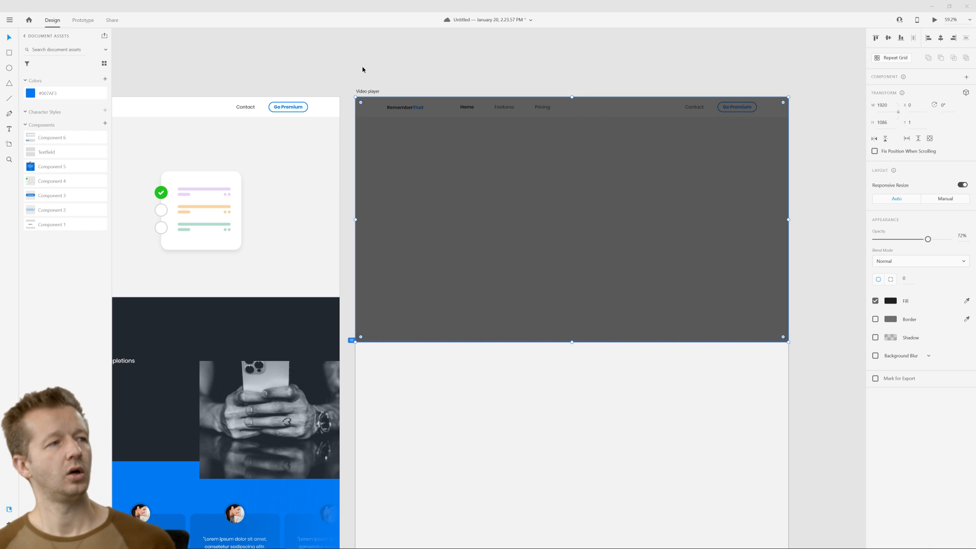
pyautogui.click(347, 69)
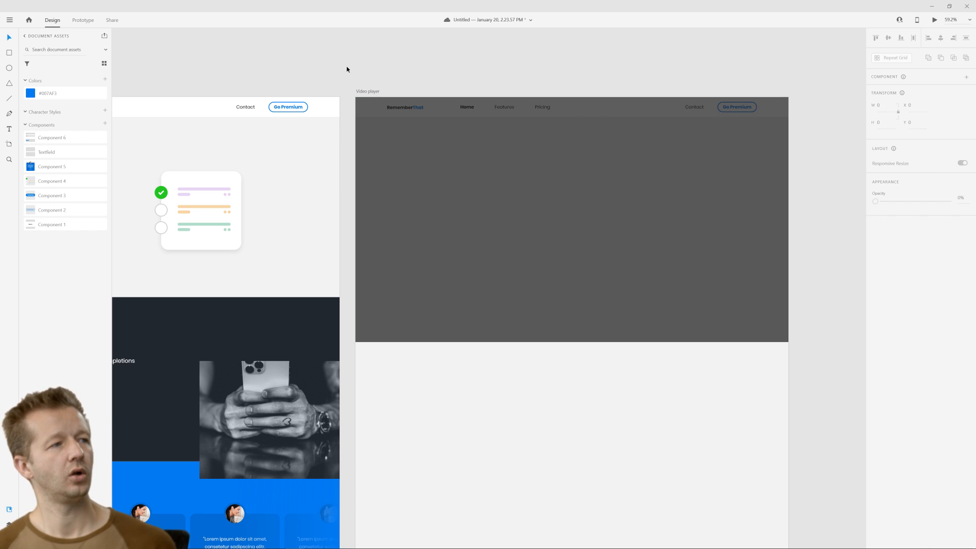
# Shorten the Video player artboard to a height of 1084 px, so it ends at the overlay's lower edge.
pyautogui.click(363, 92)
pyautogui.scroll(-5, 564, 304)
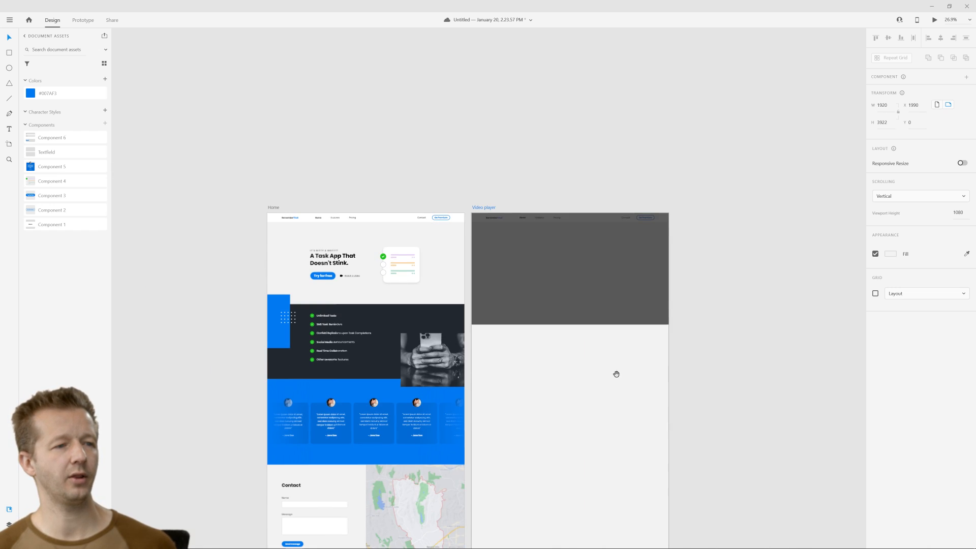
pyautogui.scroll(-3, 610, 305)
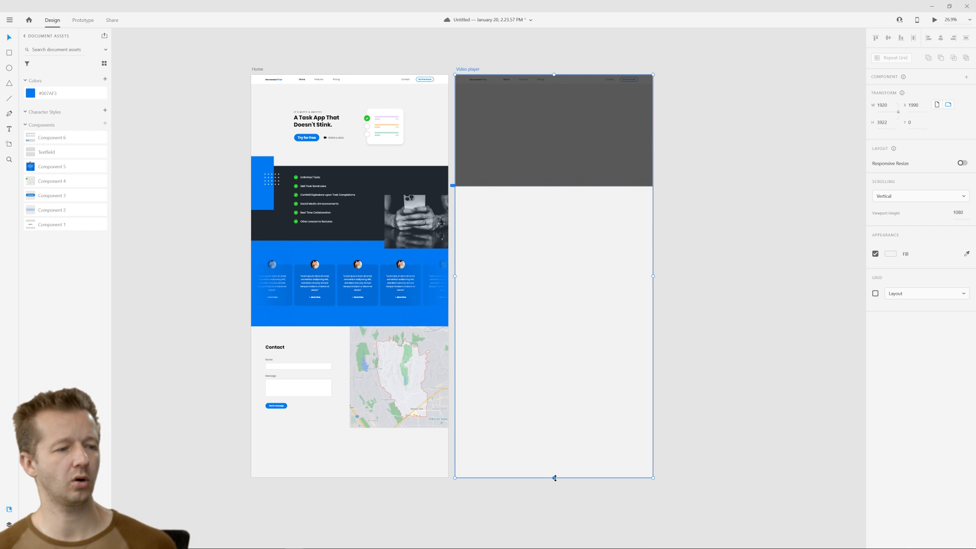
pyautogui.moveTo(553, 478); pyautogui.dragTo(564, 185)
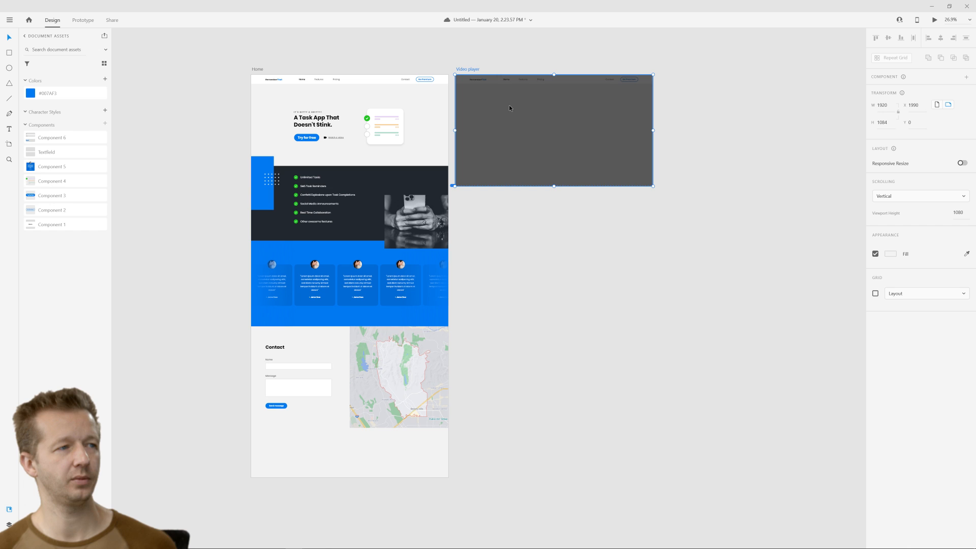
pyautogui.moveTo(488, 55); pyautogui.dragTo(337, 65)
pyautogui.scroll(4, 498, 152)
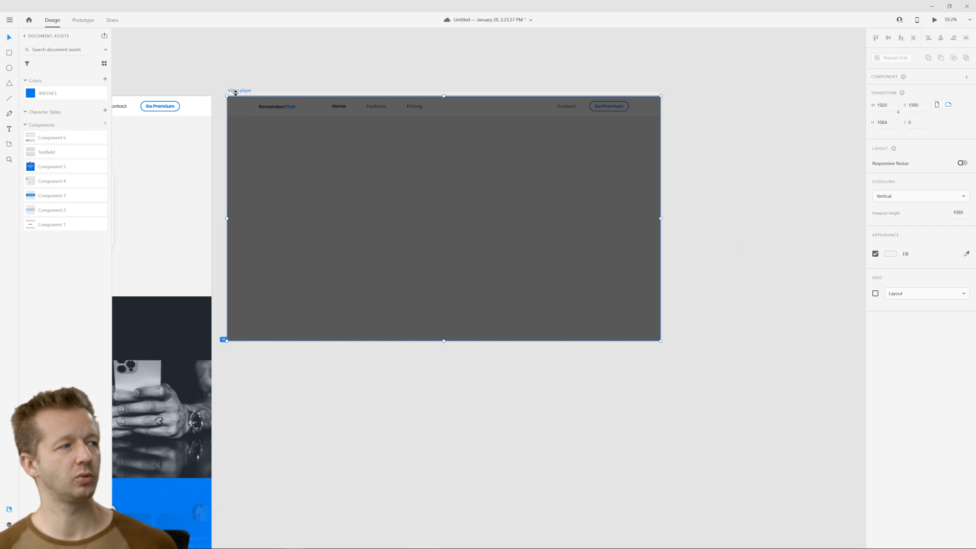
pyautogui.hotkey('ctrl', 'd')
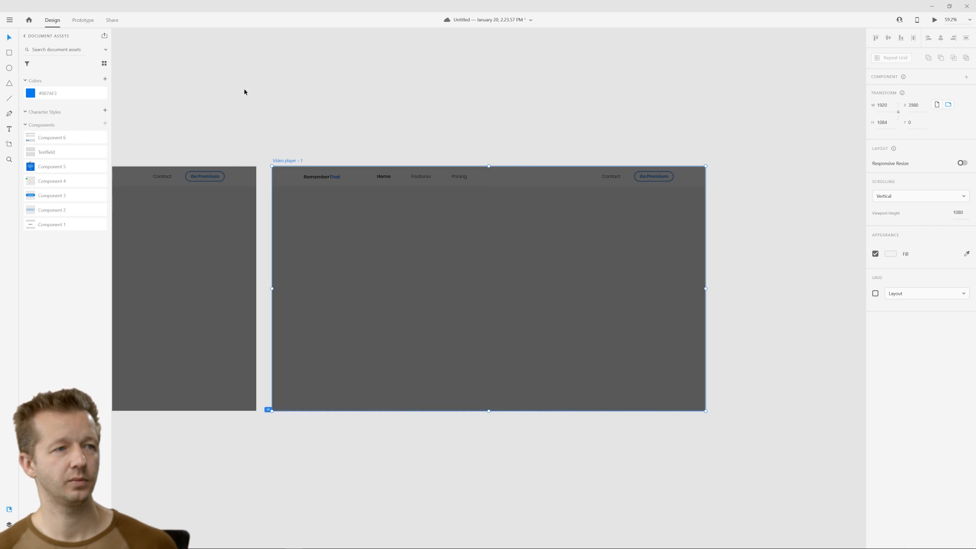
pyautogui.moveTo(240, 120); pyautogui.dragTo(543, 63)
pyautogui.click(602, 102)
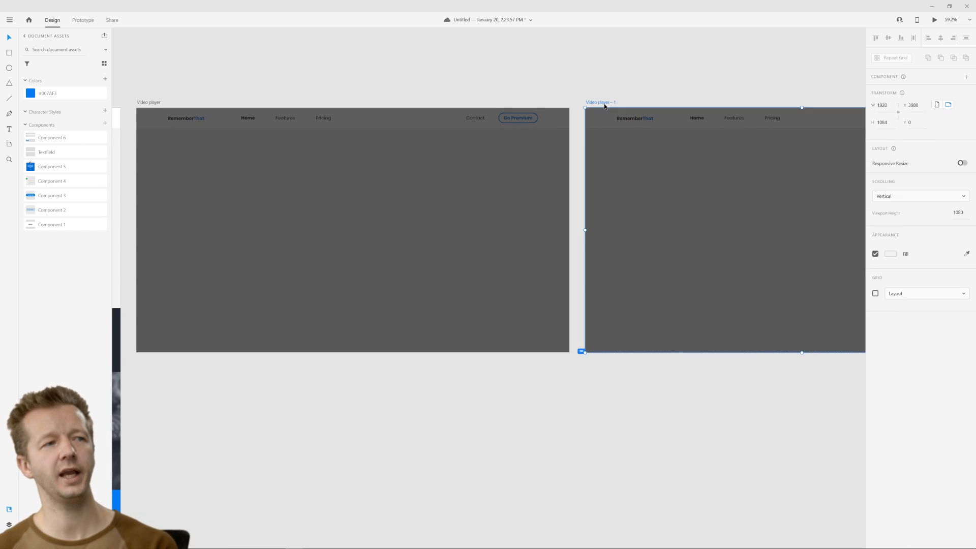
pyautogui.press('Delete')
# Draw a rectangle about 1160 by 620 px outward from the centre of the Video player artboard.
pyautogui.moveTo(407, 77); pyautogui.dragTo(588, 77)
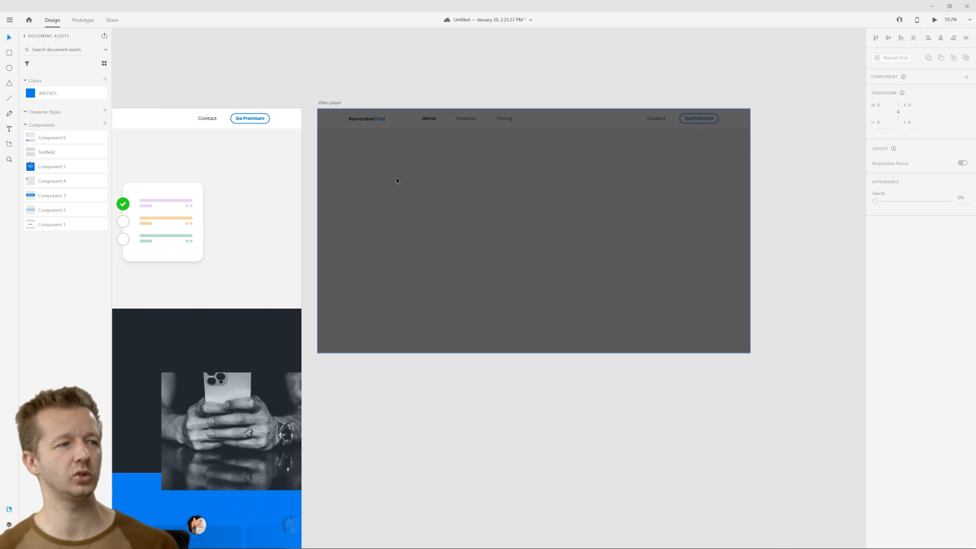
pyautogui.click(10, 53)
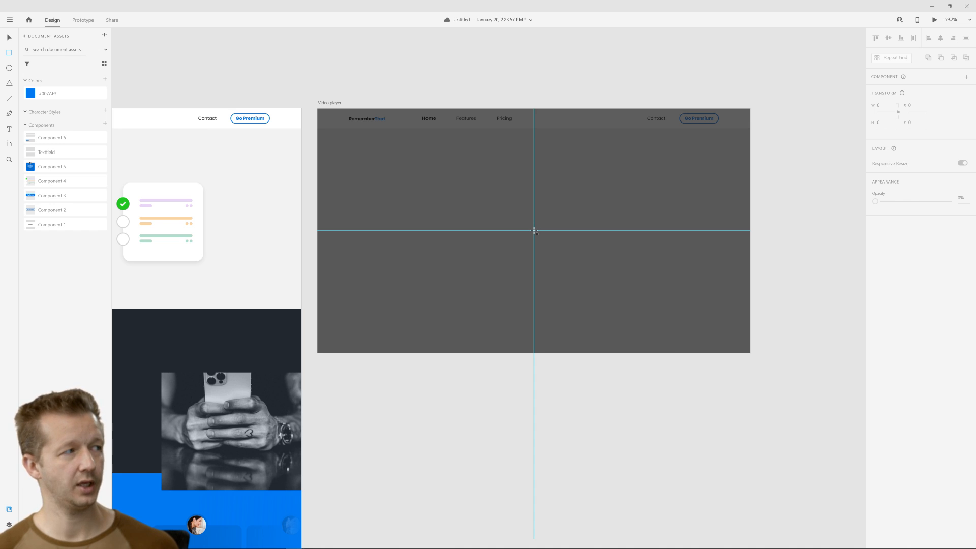
pyautogui.moveTo(534, 231)
pyautogui.mouseDown()
pyautogui.moveTo(562, 266)
pyautogui.moveTo(667, 303)
pyautogui.mouseUp()
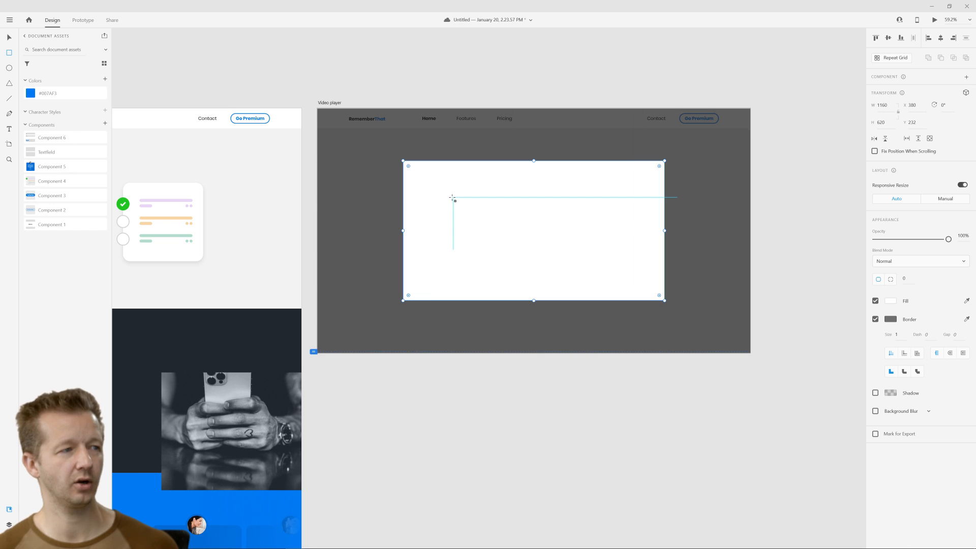
# Remove the centred rectangle's border and fill it with dark grey #252525.
pyautogui.click(875, 319)
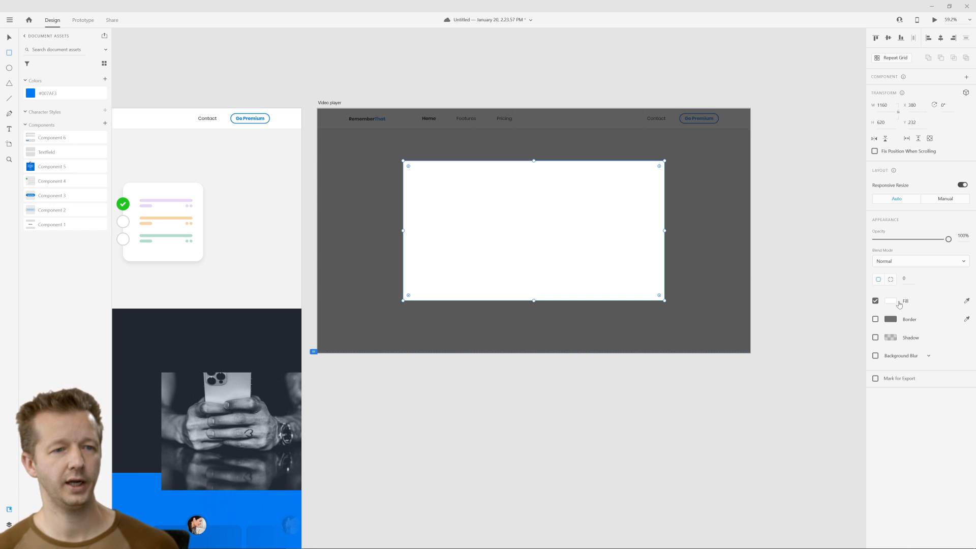
pyautogui.click(890, 301)
pyautogui.click(776, 302)
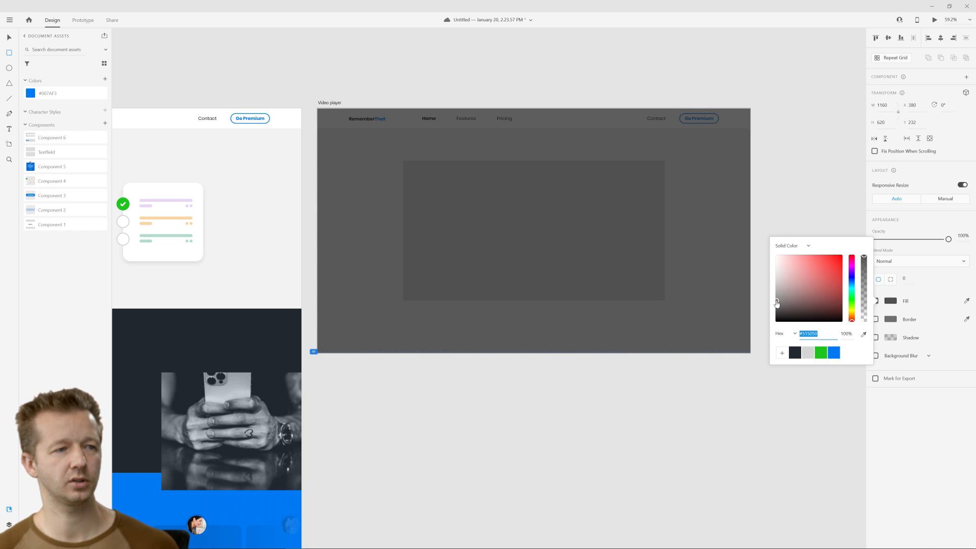
pyautogui.moveTo(776, 303); pyautogui.dragTo(776, 312)
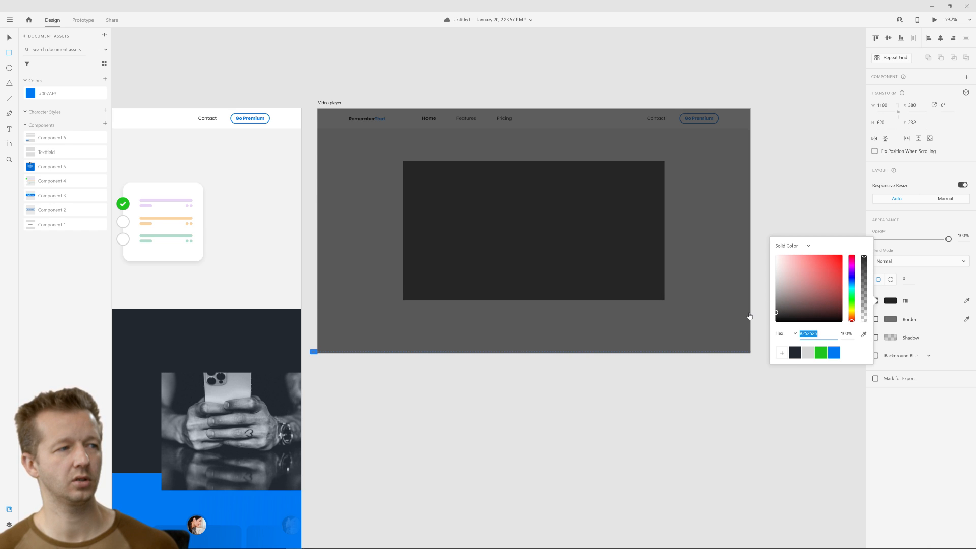
pyautogui.click(887, 411)
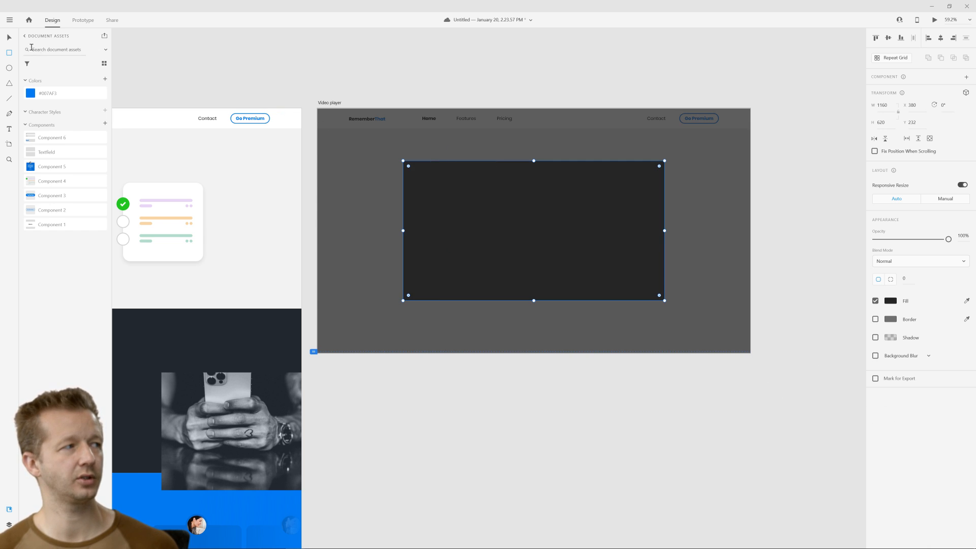
pyautogui.scroll(2, 520, 211)
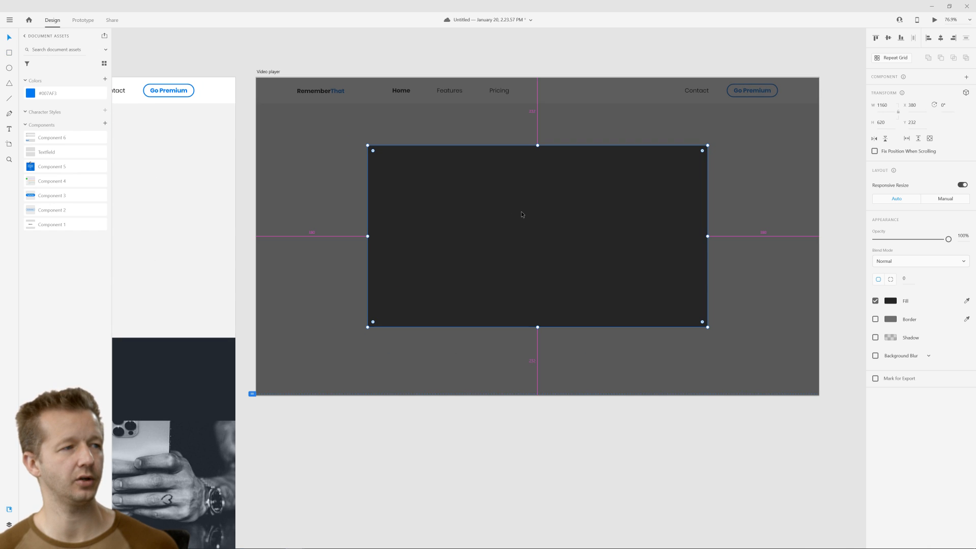
pyautogui.click(441, 61)
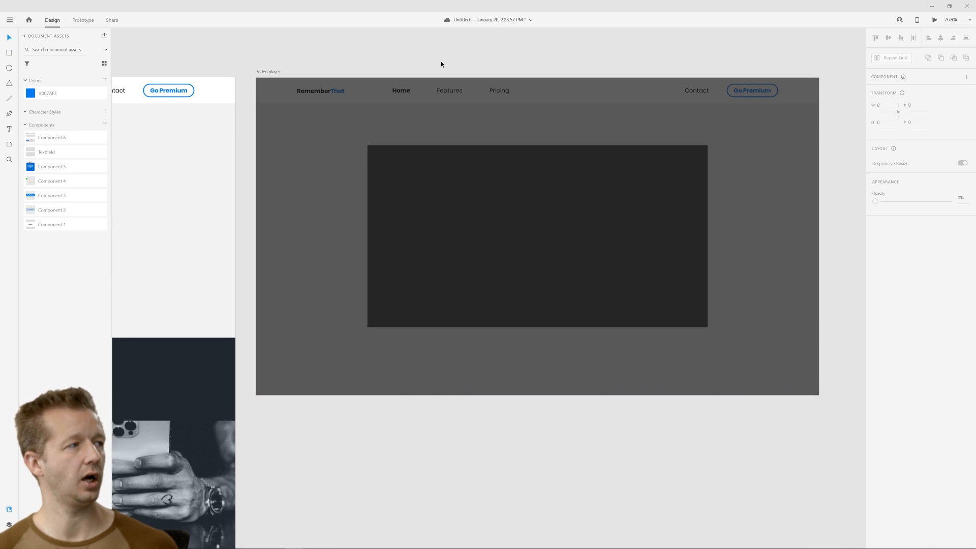
pyautogui.click(526, 207)
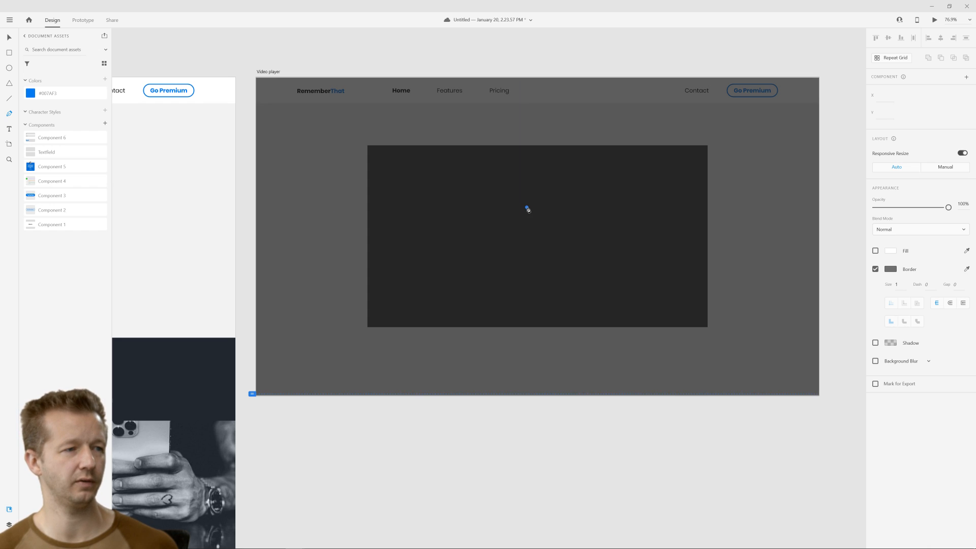
pyautogui.click(527, 246)
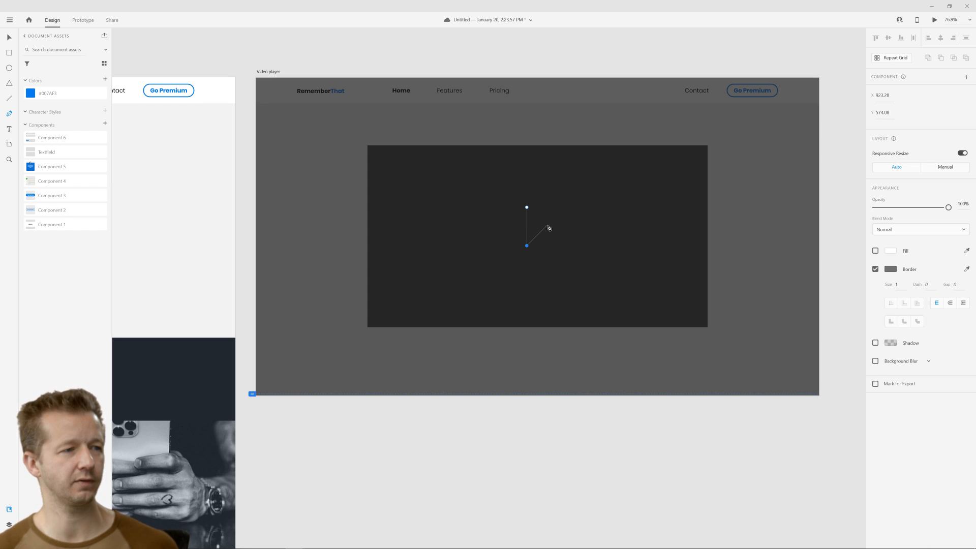
pyautogui.press('Escape')
pyautogui.click(875, 269)
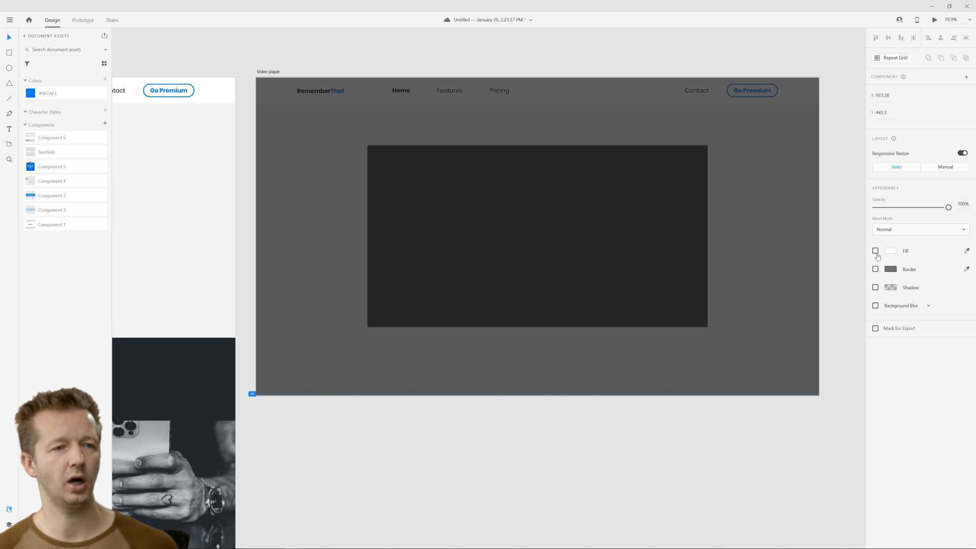
pyautogui.click(875, 251)
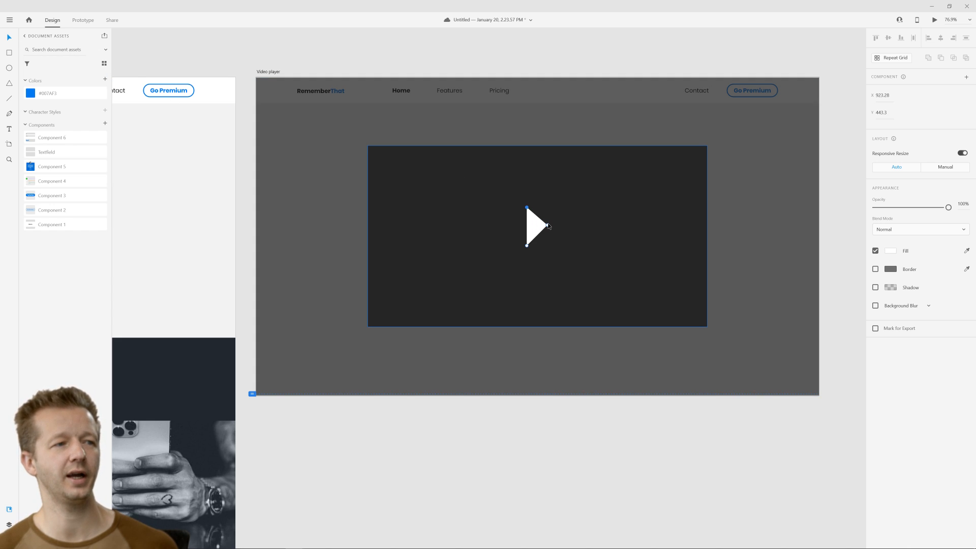
pyautogui.click(547, 225)
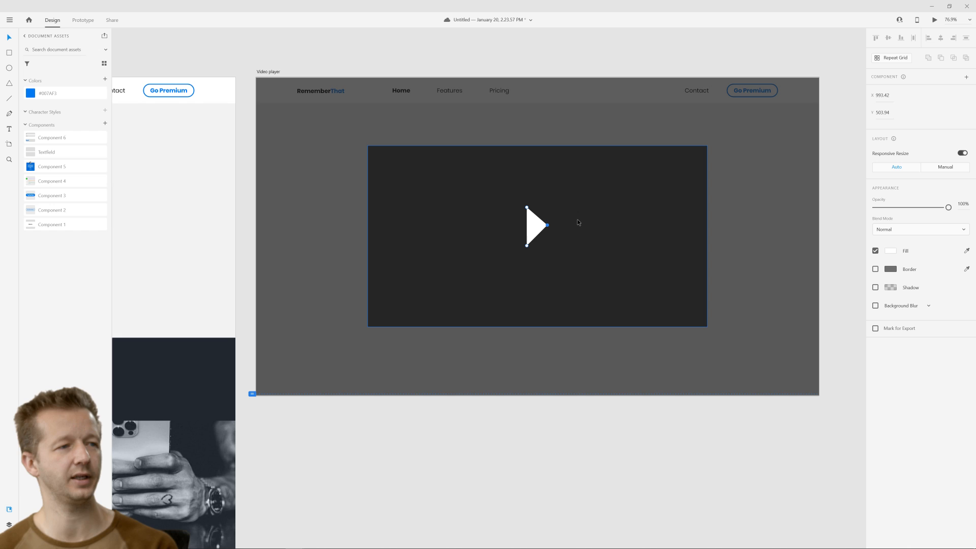
pyautogui.click(525, 86)
pyautogui.click(535, 227)
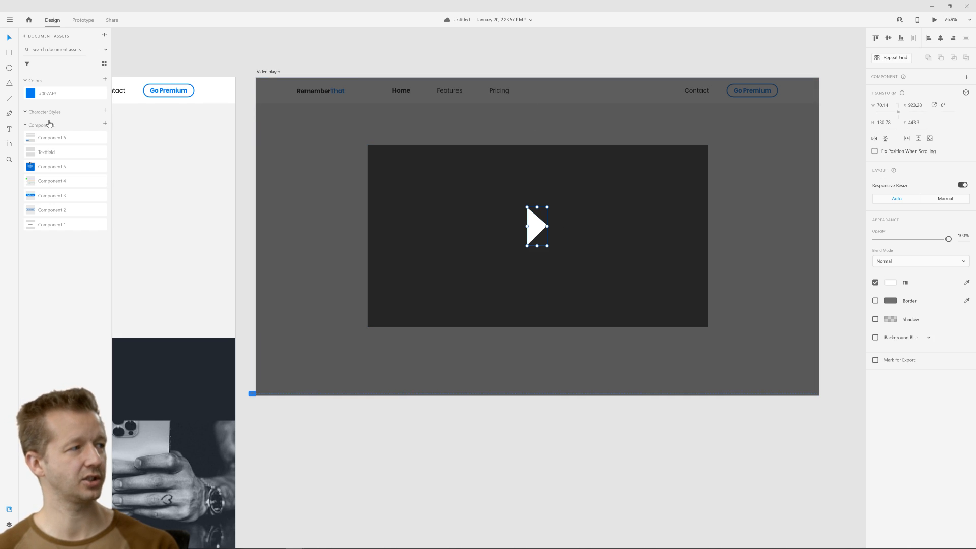
pyautogui.press('Delete')
# Draw a white triangle about 158 by 136 px with the Polygon tool at the player's centre, rotated 90° to point right.
pyautogui.press('y')
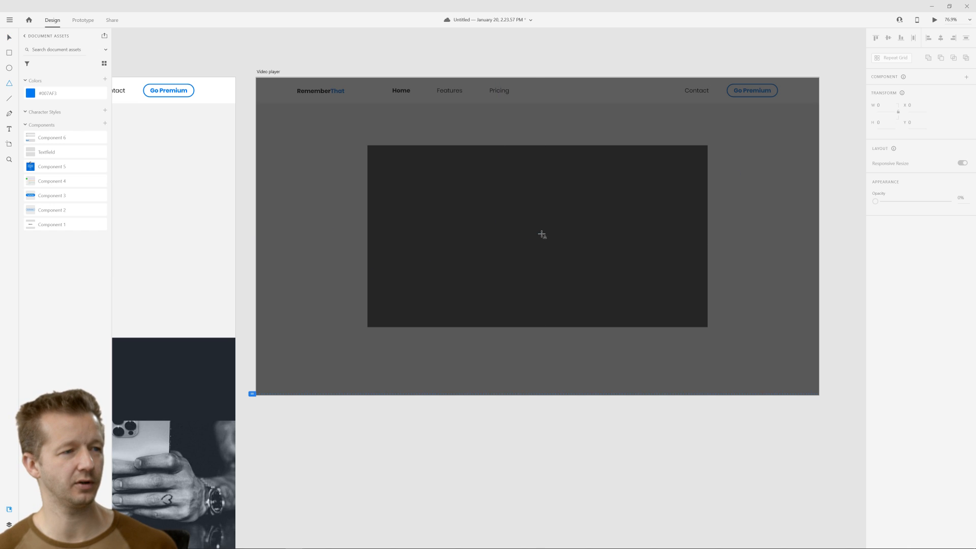
pyautogui.moveTo(538, 233); pyautogui.dragTo(496, 278)
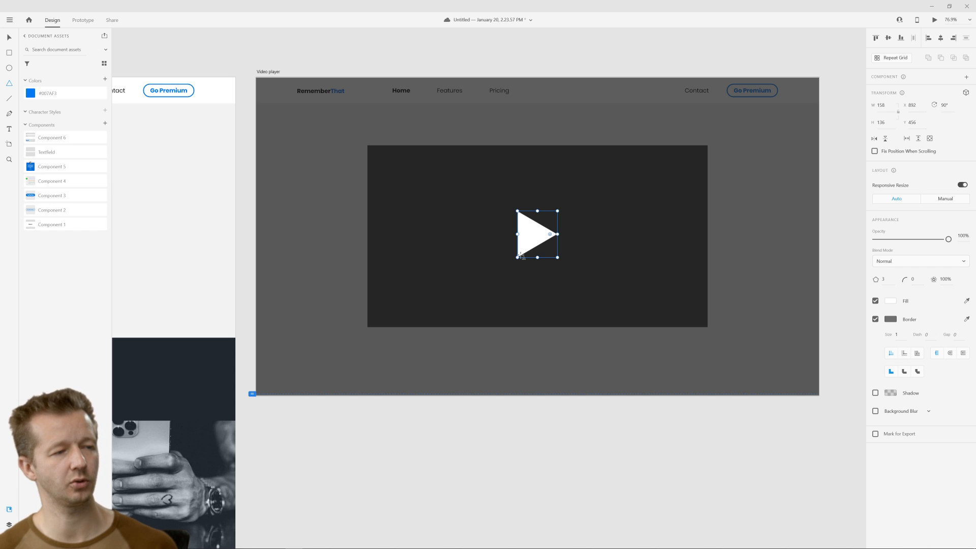
pyautogui.click(10, 38)
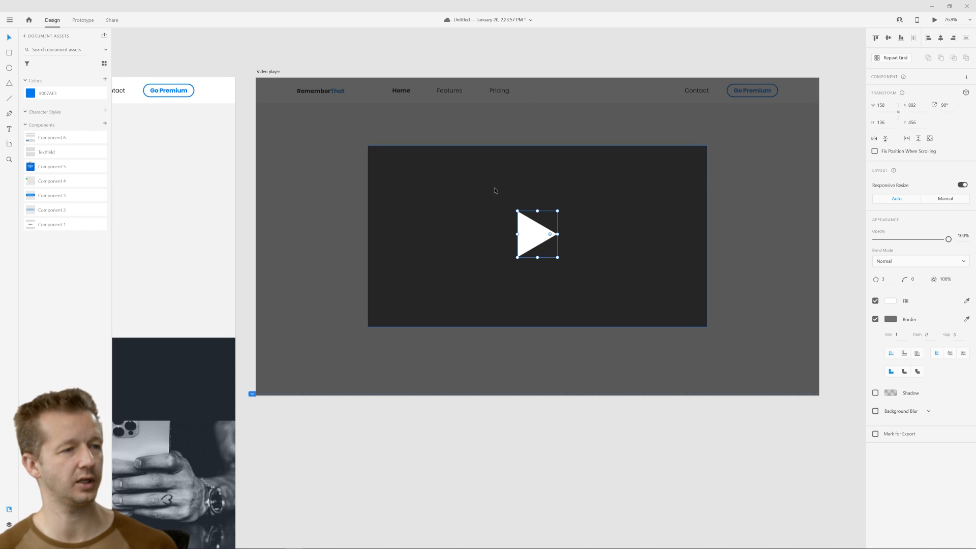
pyautogui.click(634, 463)
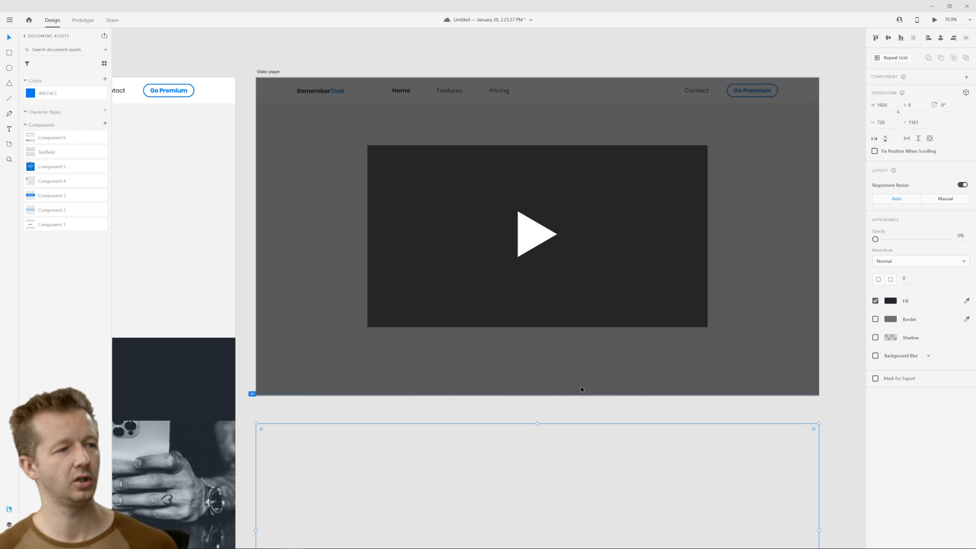
# Duplicate the dark player rectangle and shrink the copy to a bar about 51 px high along the player's lower edge.
pyautogui.click(539, 232)
pyautogui.click(558, 233)
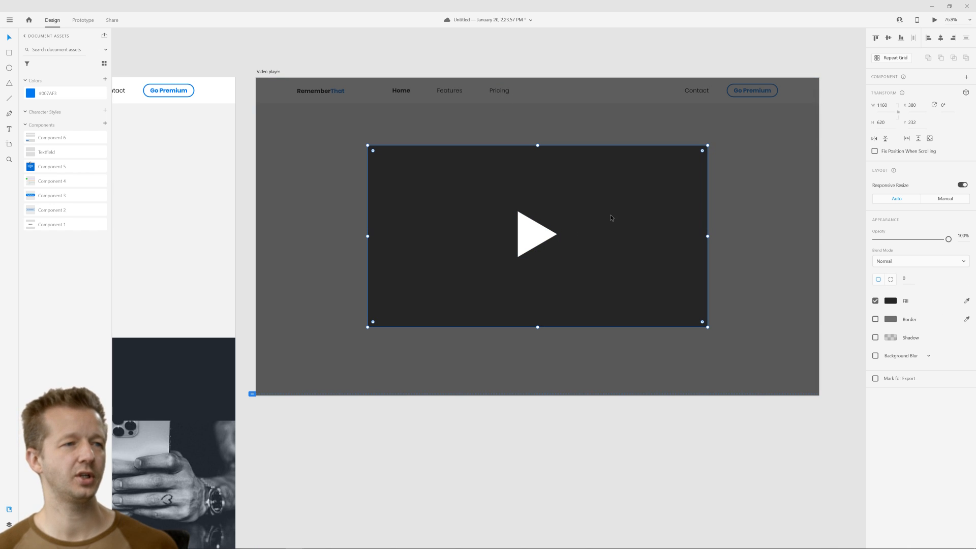
pyautogui.moveTo(538, 145); pyautogui.dragTo(545, 312)
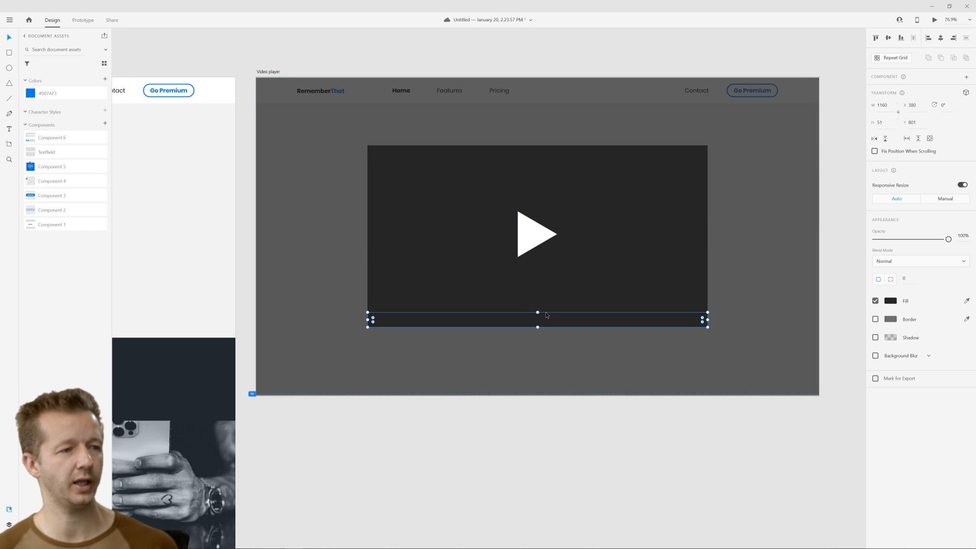
# Darken the fill of the player's lower bar and place a copy of the play triangle, about 30 by 26 px, at its left end.
pyautogui.click(889, 303)
pyautogui.moveTo(794, 304); pyautogui.dragTo(718, 319)
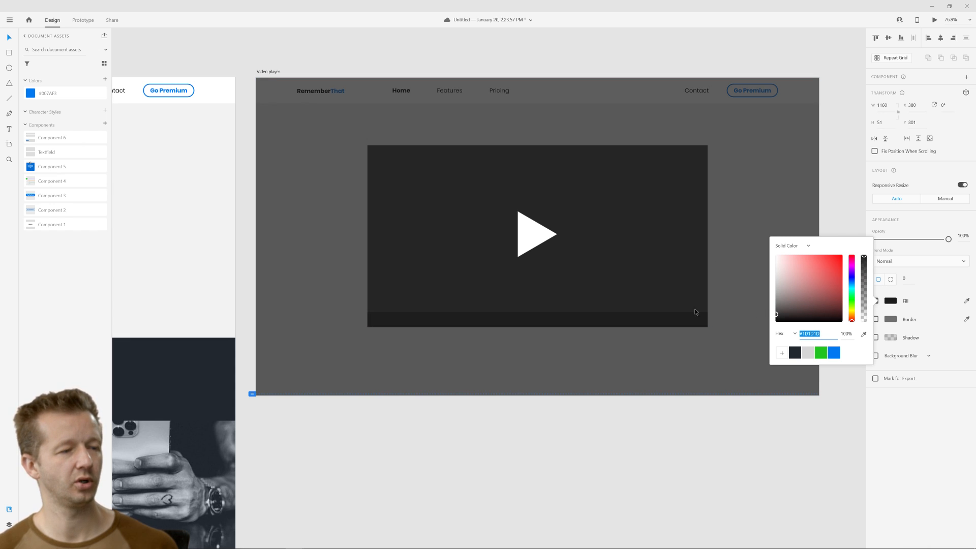
pyautogui.click(524, 230)
pyautogui.moveTo(526, 231); pyautogui.dragTo(386, 319)
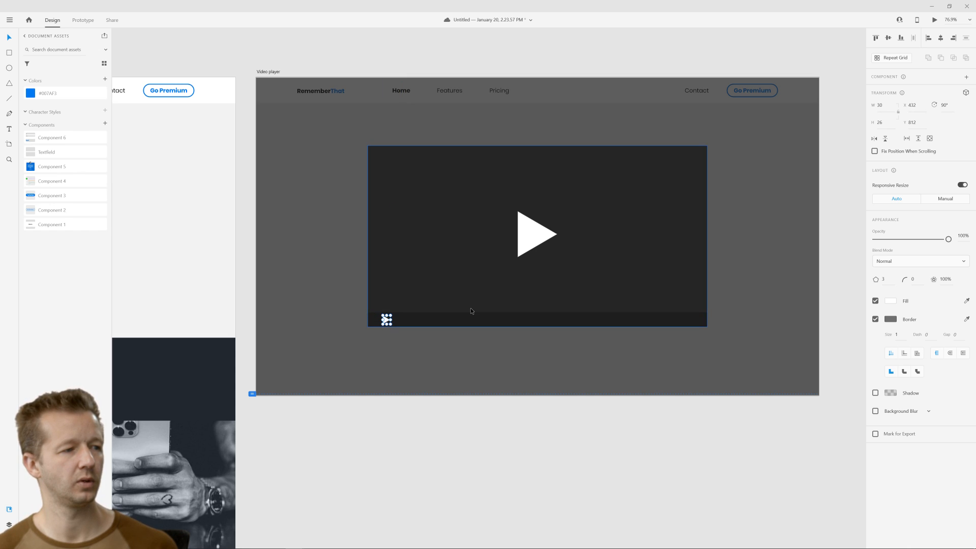
pyautogui.click(493, 425)
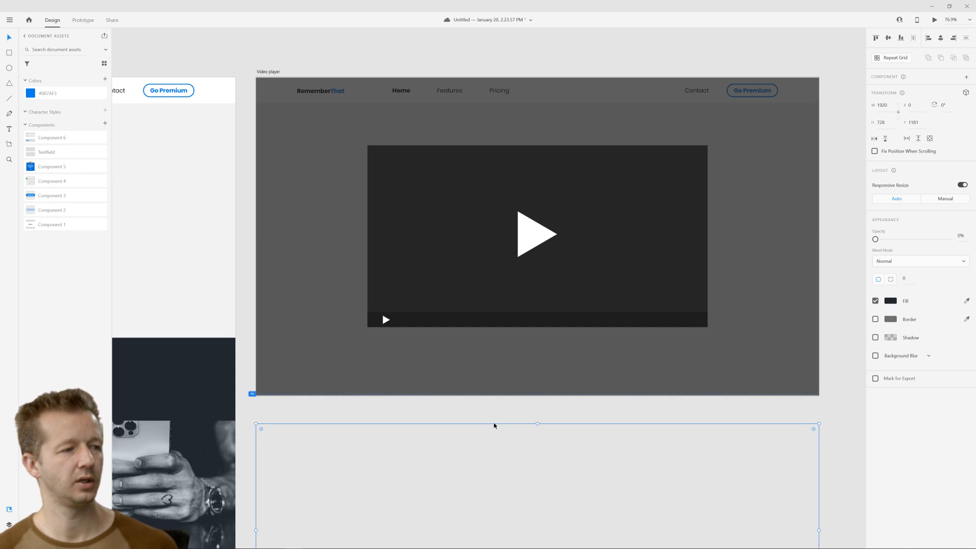
pyautogui.click(385, 320)
pyautogui.moveTo(387, 319); pyautogui.dragTo(375, 318)
pyautogui.click(532, 451)
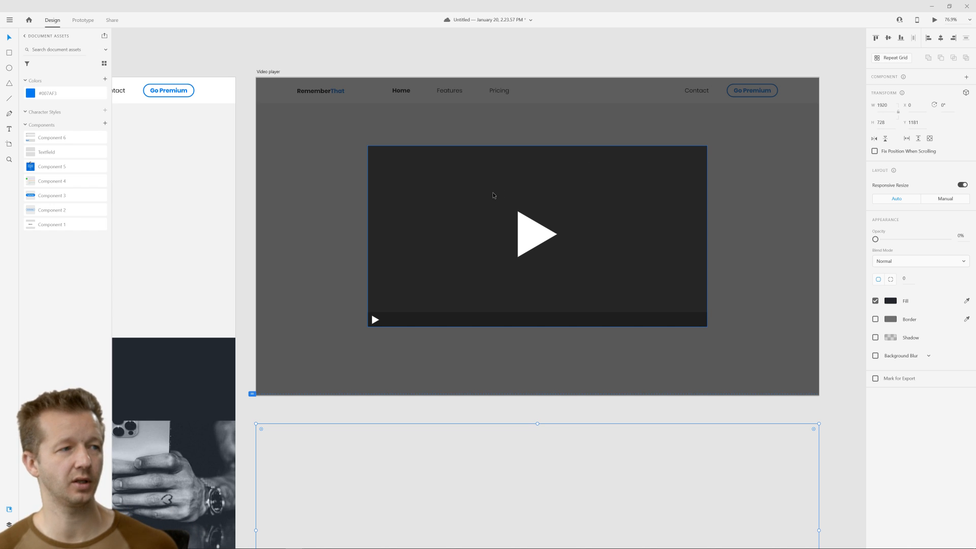
# Group the dark player rectangle, the large play triangle, the lower bar and its small play icon.
pyautogui.click(380, 326)
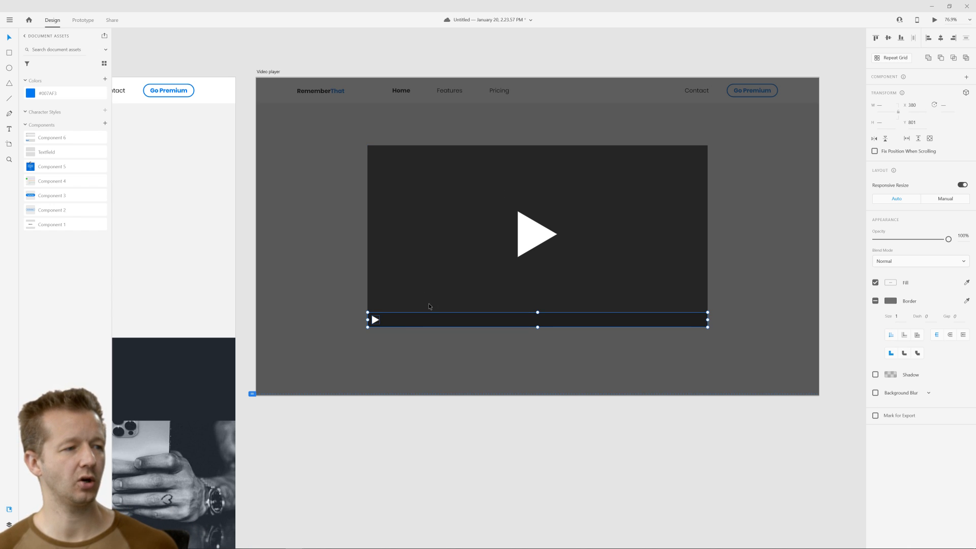
pyautogui.keyDown('shift'); pyautogui.click(438, 250); pyautogui.keyUp('shift')
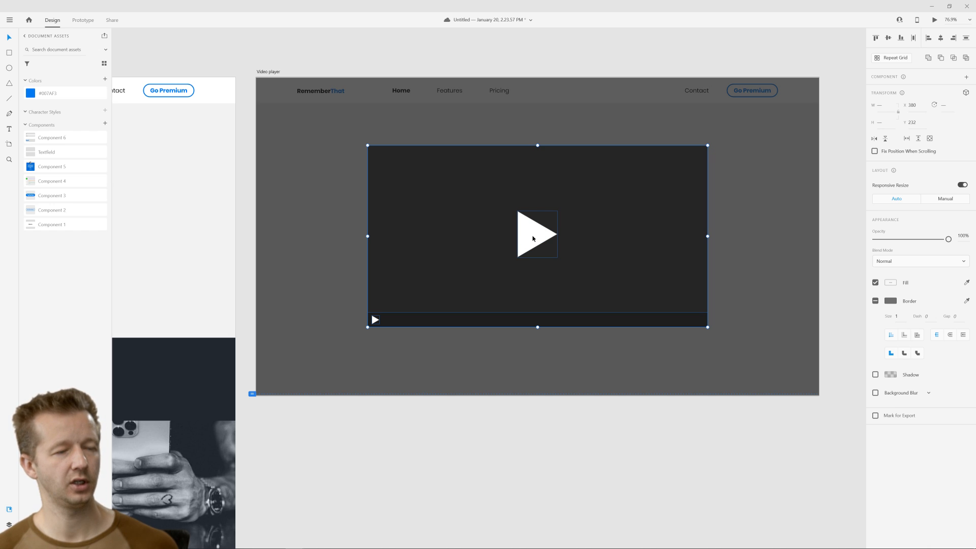
pyautogui.hotkey('ctrl', 'g')
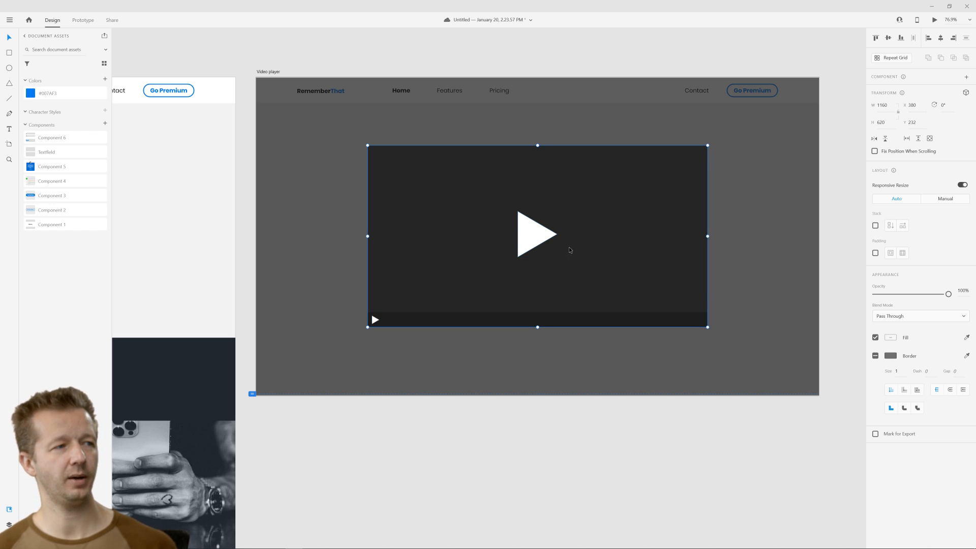
pyautogui.click(529, 76)
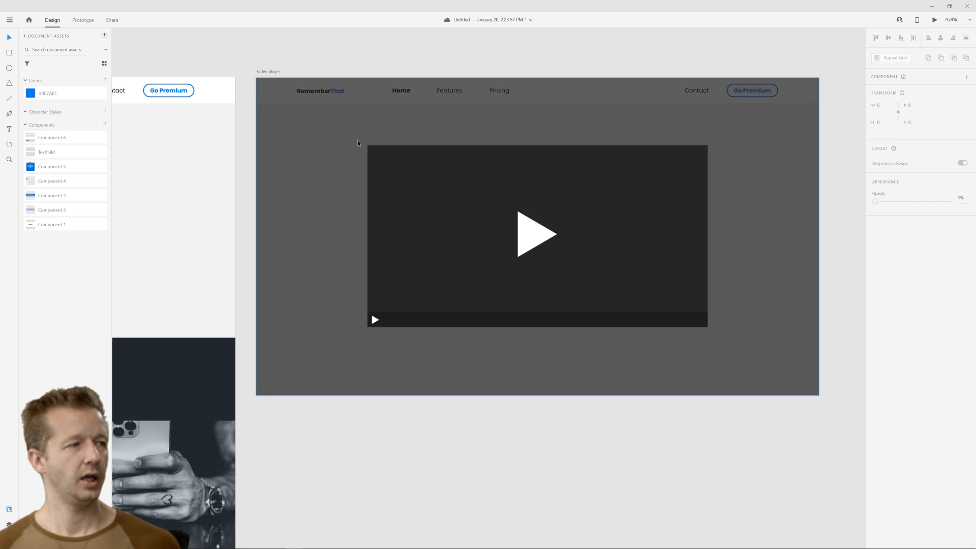
# Duplicate the Video player artboard.
pyautogui.scroll(-3, 355, 122)
pyautogui.click(287, 82)
pyautogui.hotkey('ctrl', 'd')
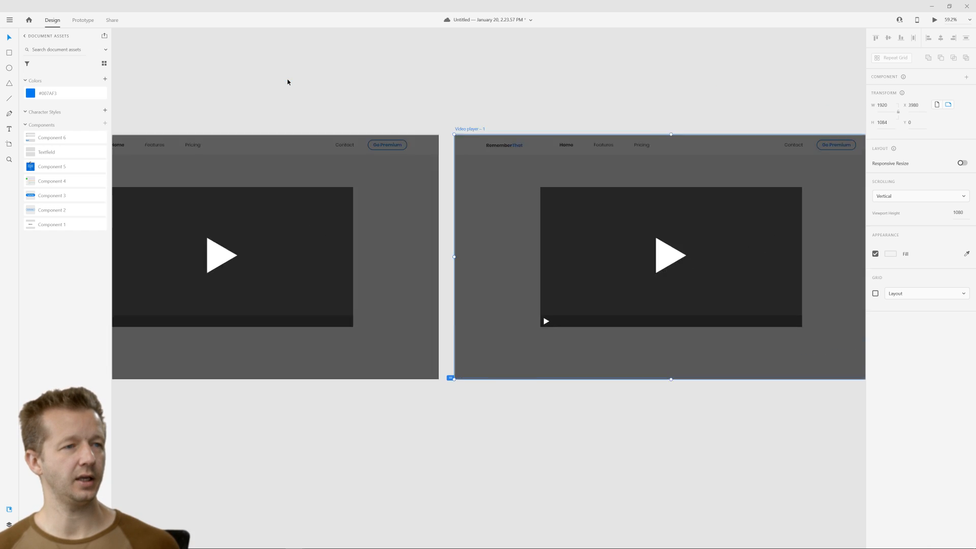
# On the original Video player artboard, nudge the player group slightly upward and lower its opacity to 0%.
pyautogui.click(317, 126)
pyautogui.moveTo(236, 125); pyautogui.dragTo(599, 101)
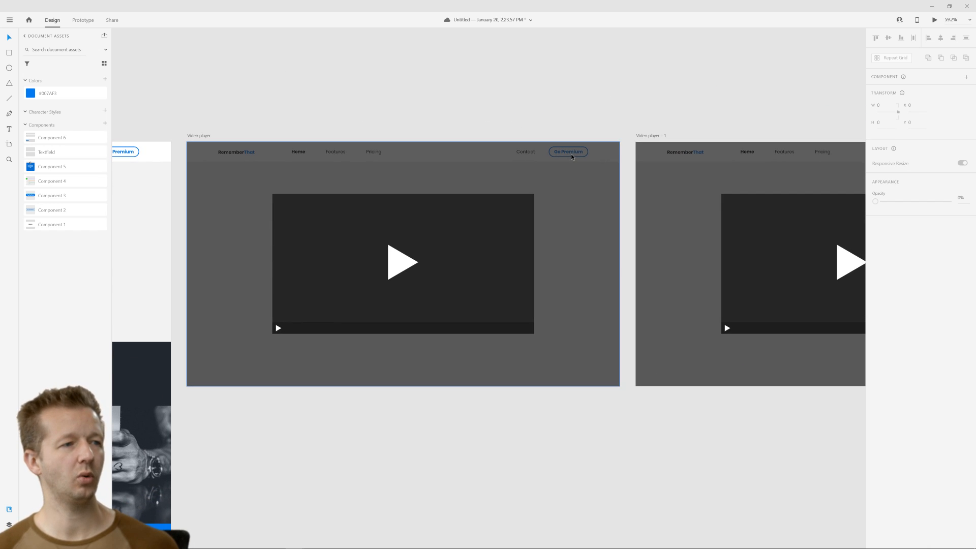
pyautogui.click(467, 242)
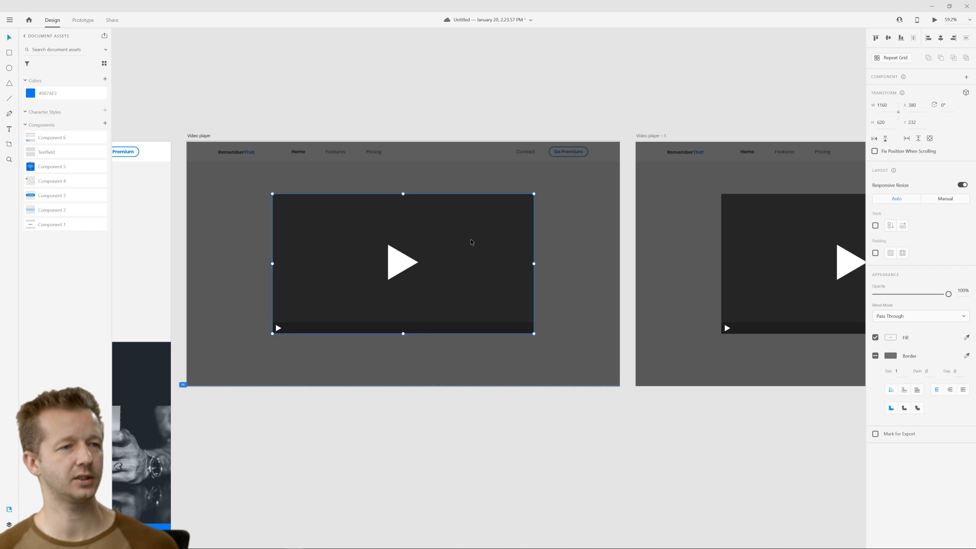
pyautogui.moveTo(473, 238); pyautogui.dragTo(471, 214)
pyautogui.moveTo(948, 294); pyautogui.dragTo(873, 294)
# Set the opacity of the full-size dark overlay on the original Video player artboard to 0%.
pyautogui.click(577, 190)
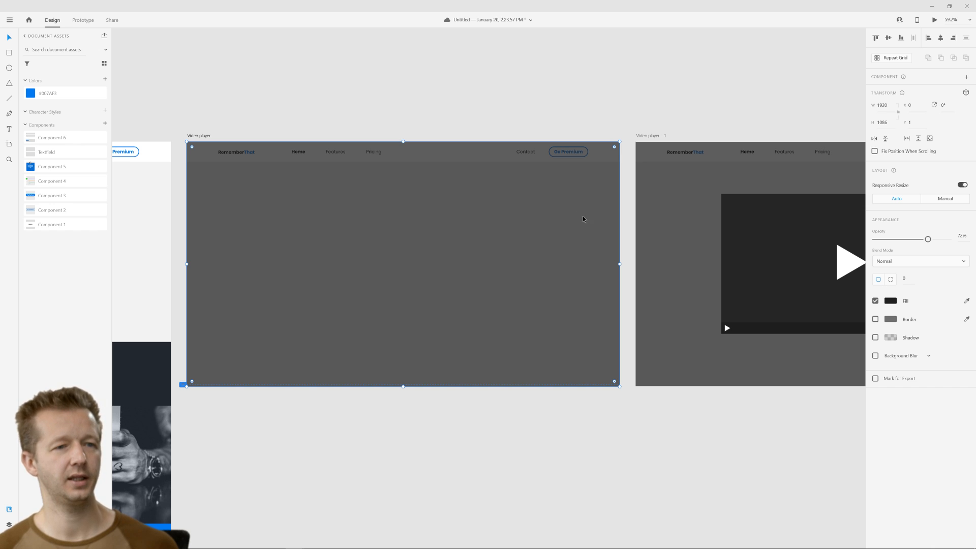
pyautogui.moveTo(928, 243); pyautogui.dragTo(875, 240)
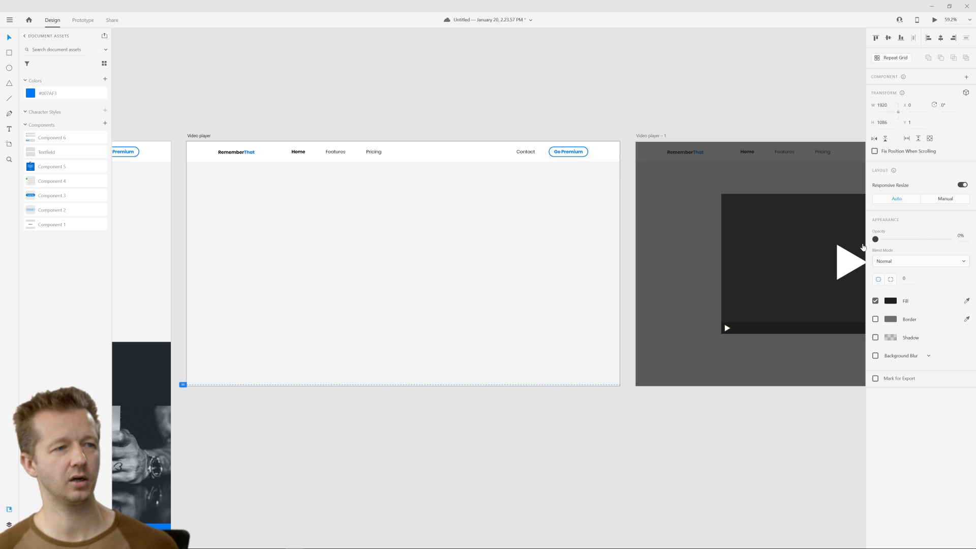
pyautogui.click(457, 92)
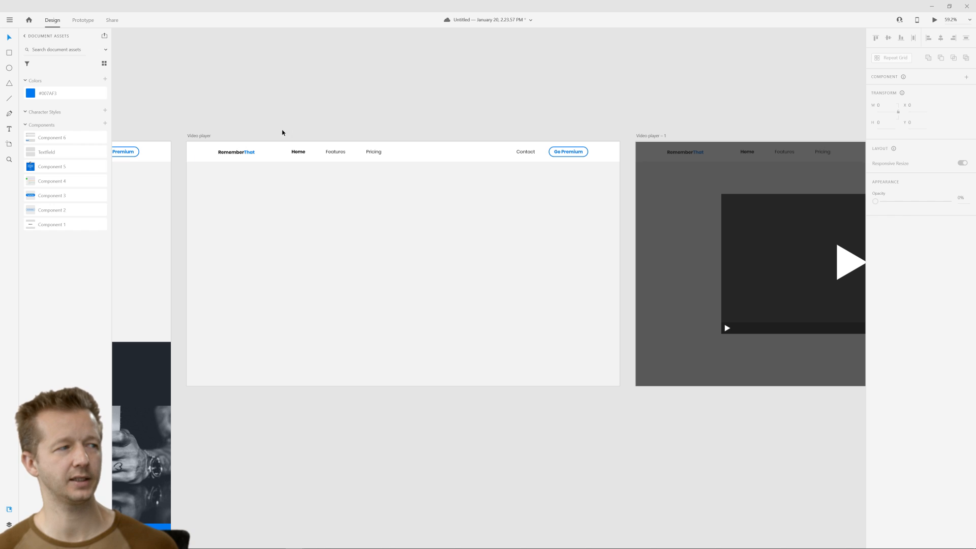
# Link the Video player artboard to Video player – 1 with an Auto-Animate action on a Time trigger.
pyautogui.click(83, 21)
pyautogui.click(199, 136)
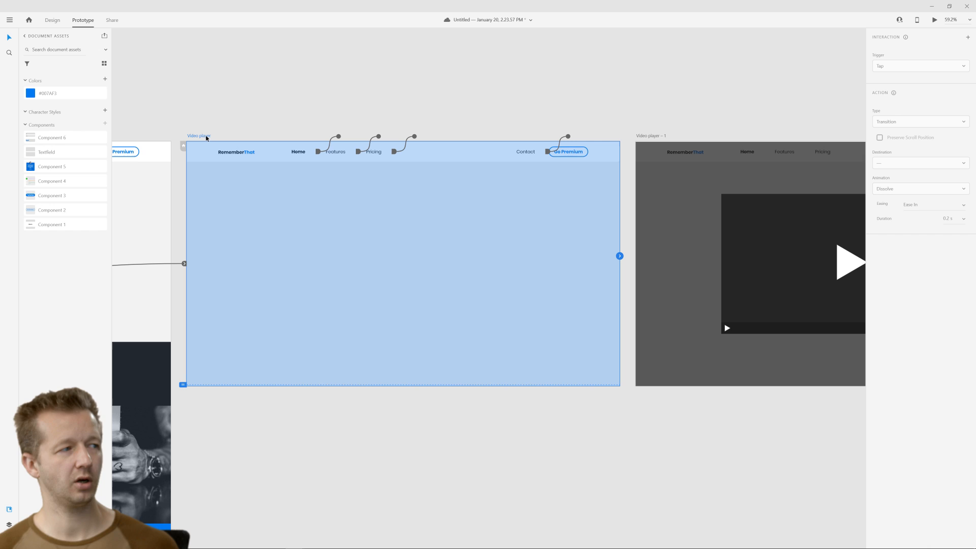
pyautogui.moveTo(619, 256); pyautogui.dragTo(677, 258)
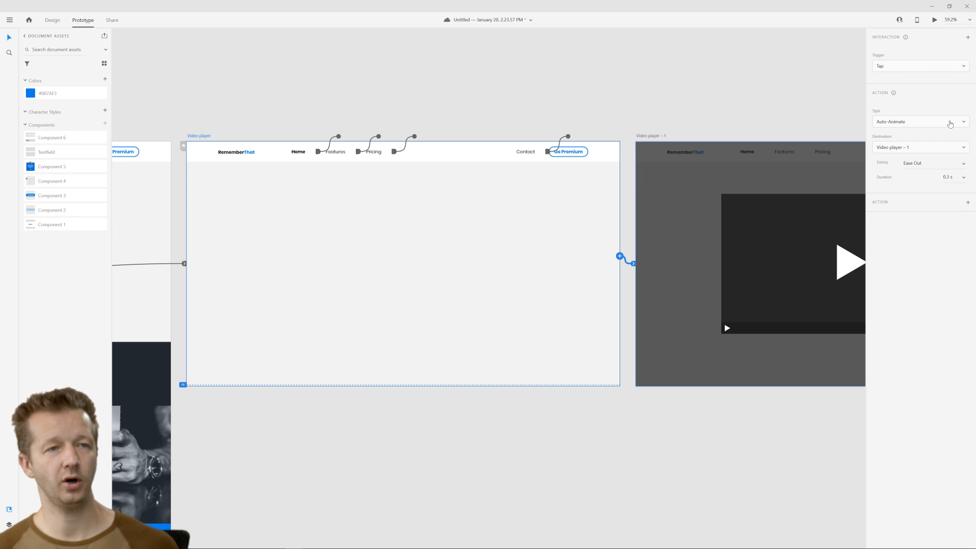
pyautogui.click(925, 68)
pyautogui.click(899, 99)
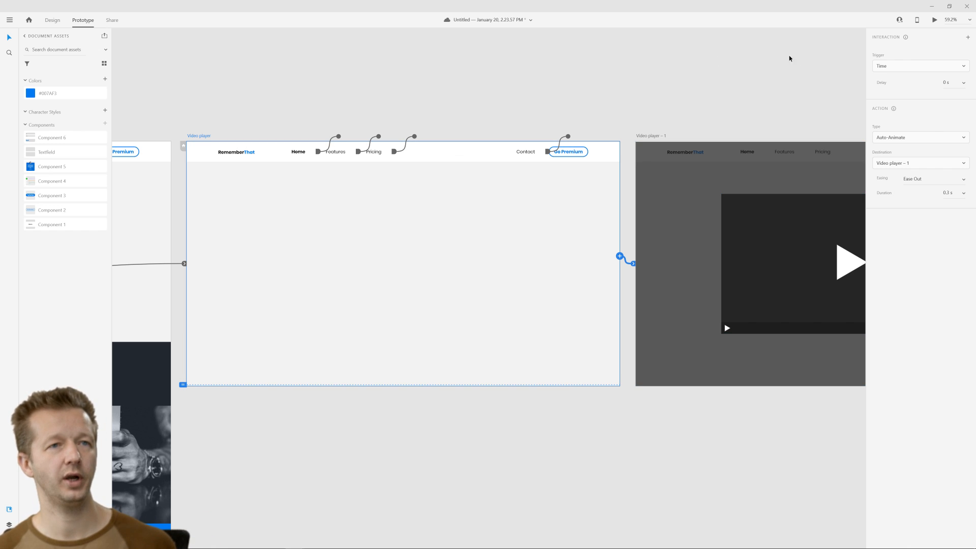
# Preview the prototype from the Home artboard and test the "Watch a video" link.
pyautogui.click(277, 93)
pyautogui.moveTo(222, 96); pyautogui.dragTo(394, 96)
pyautogui.scroll(-2, 390, 101)
pyautogui.moveTo(299, 100); pyautogui.dragTo(447, 94)
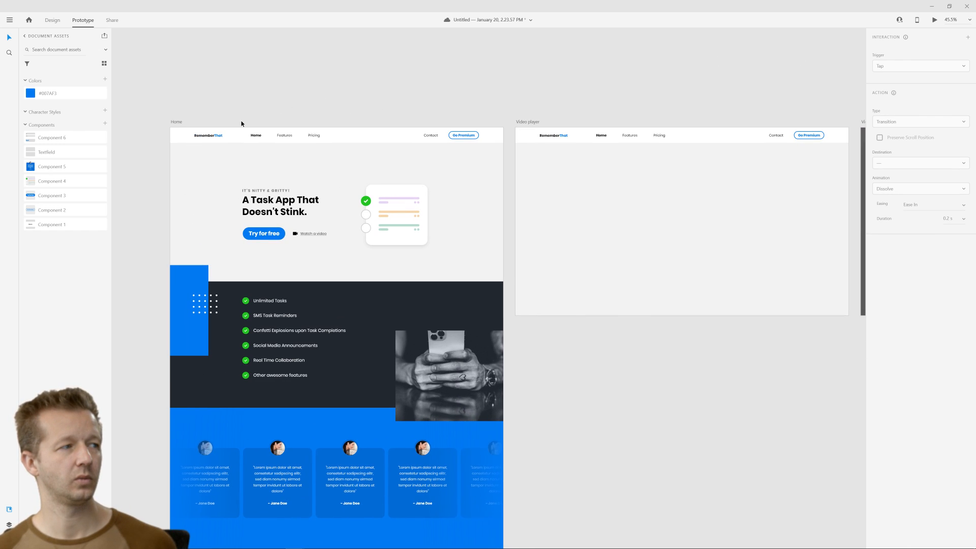
pyautogui.click(176, 122)
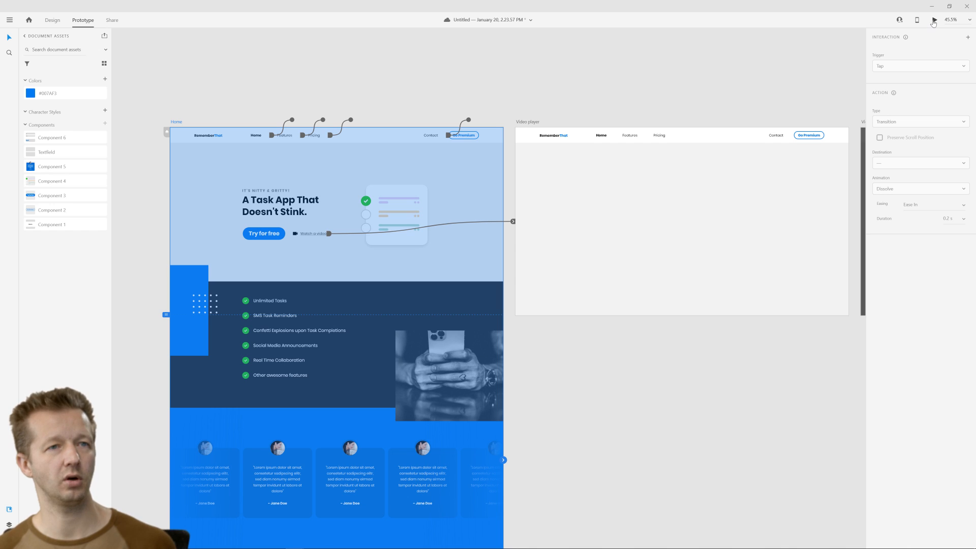
pyautogui.hotkey('ctrl', 'Return')
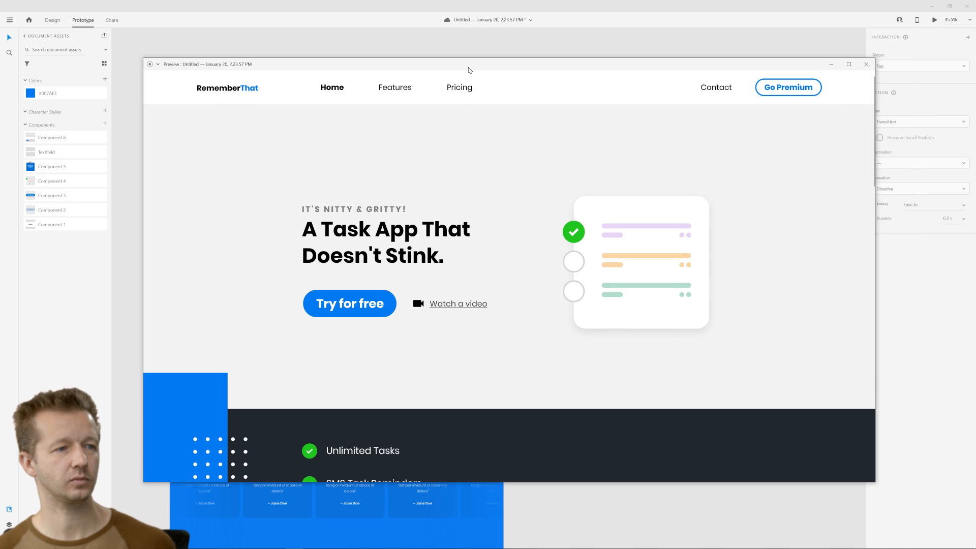
pyautogui.click(463, 303)
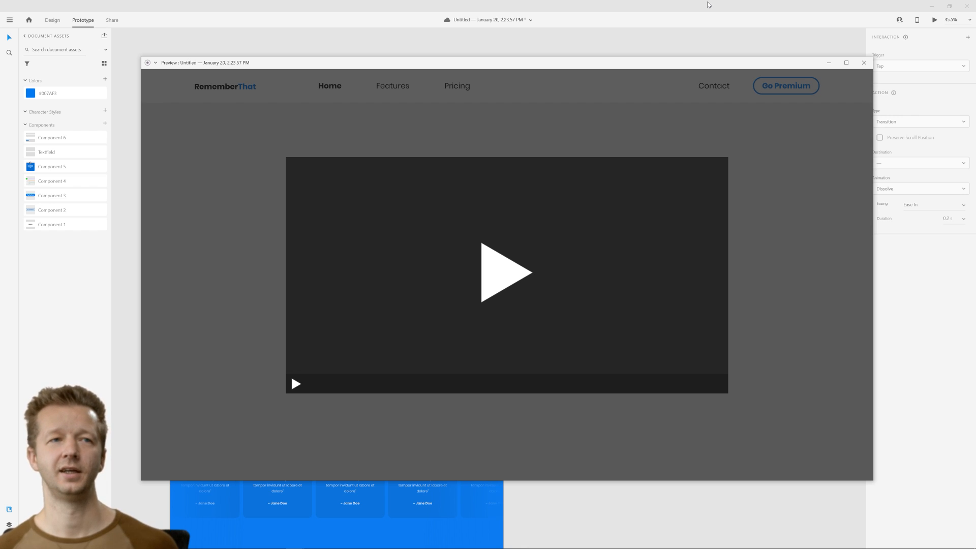
pyautogui.click(864, 62)
# Set the duration of the Video player artboard's auto-animate transition to 0.8 s.
pyautogui.moveTo(643, 107); pyautogui.dragTo(409, 119)
pyautogui.click(300, 151)
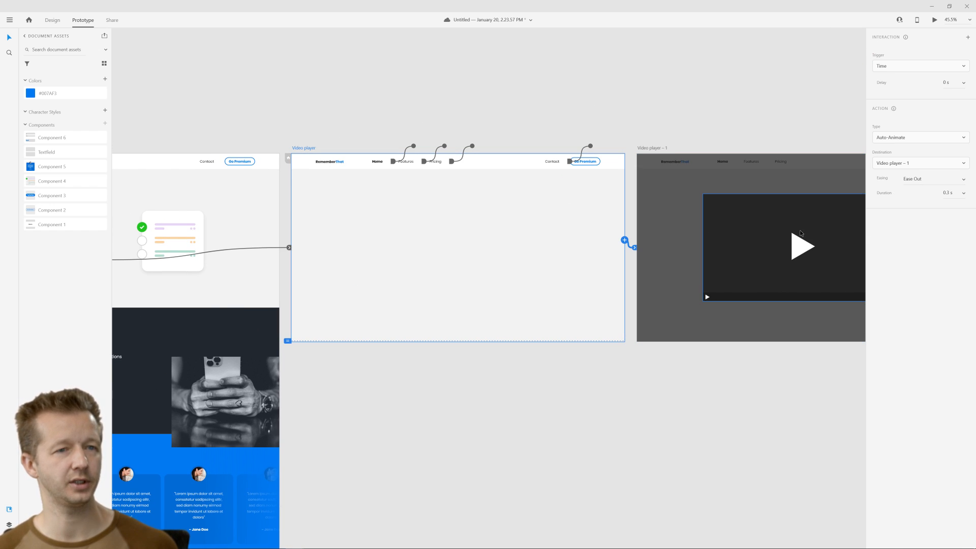
pyautogui.click(965, 193)
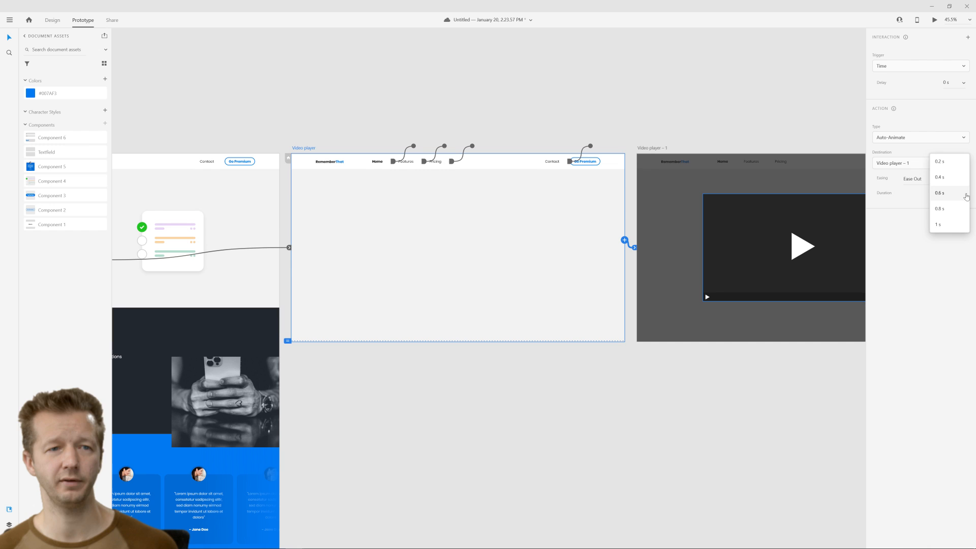
pyautogui.click(949, 210)
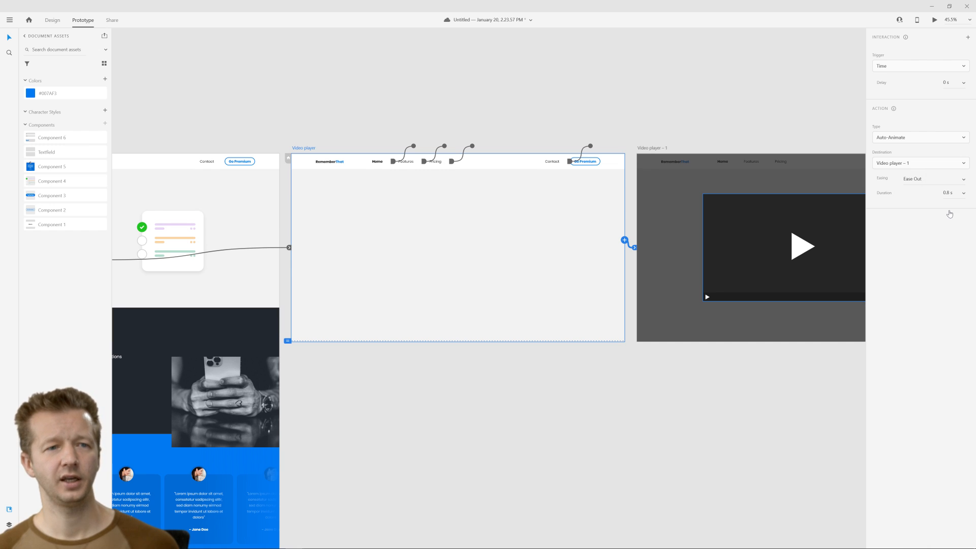
# Preview the slower video player transition.
pyautogui.click(933, 21)
pyautogui.click(908, 77)
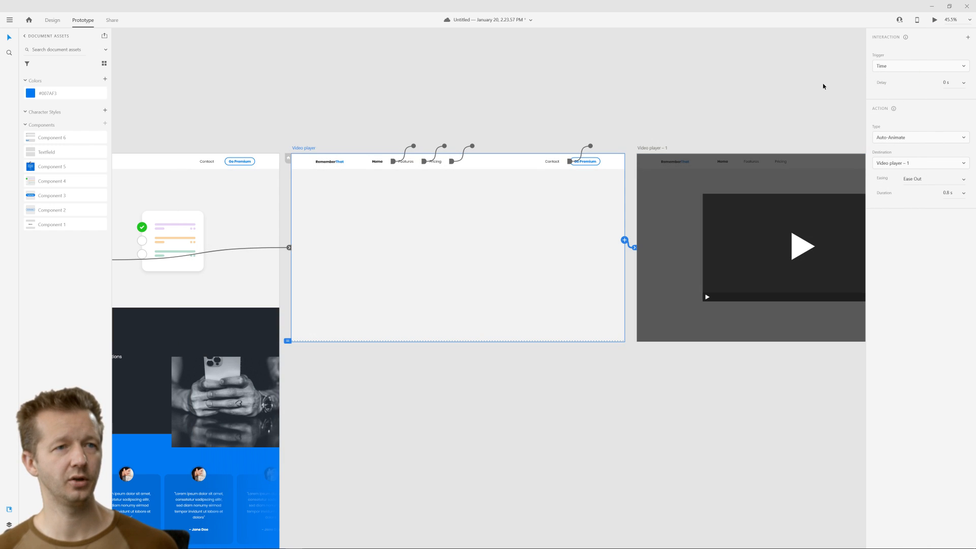
pyautogui.click(934, 21)
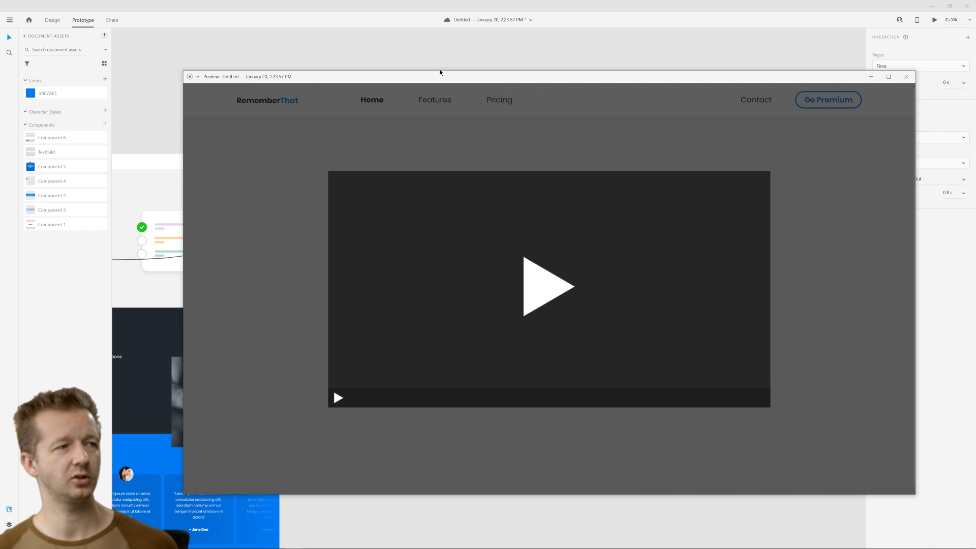
pyautogui.moveTo(440, 72); pyautogui.dragTo(464, 220)
pyautogui.moveTo(349, 224); pyautogui.dragTo(342, 82)
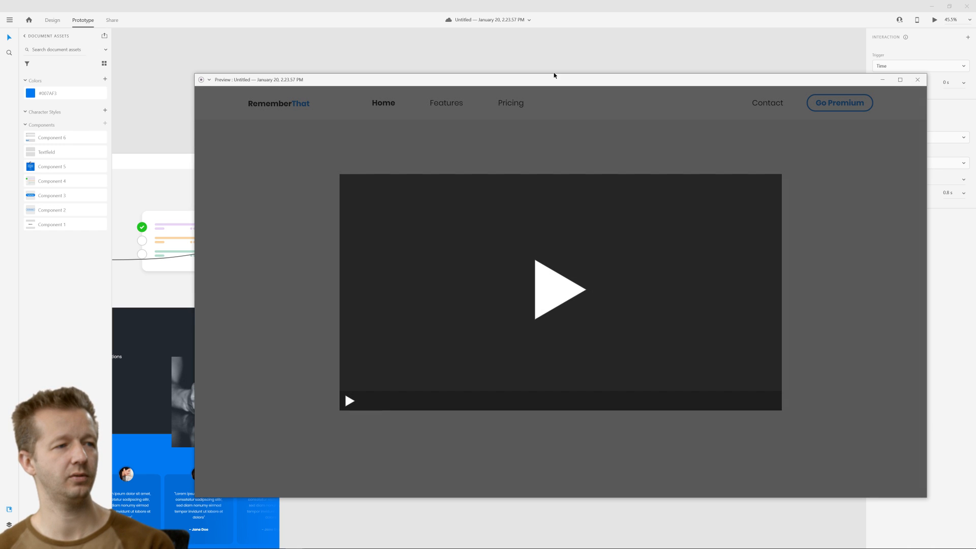
pyautogui.click(917, 79)
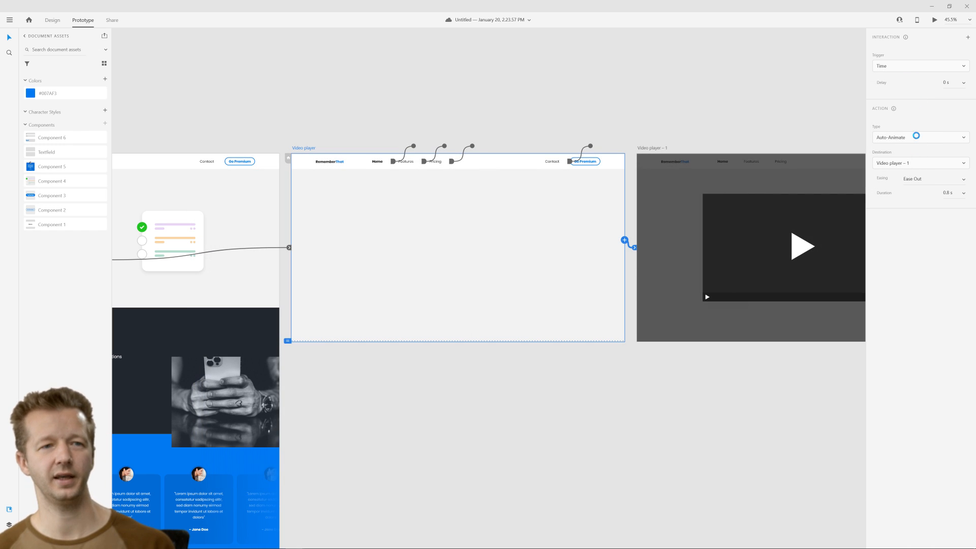
# Try Bounce easing on the Video player transition and preview it through the "Watch a video" link.
pyautogui.click(961, 181)
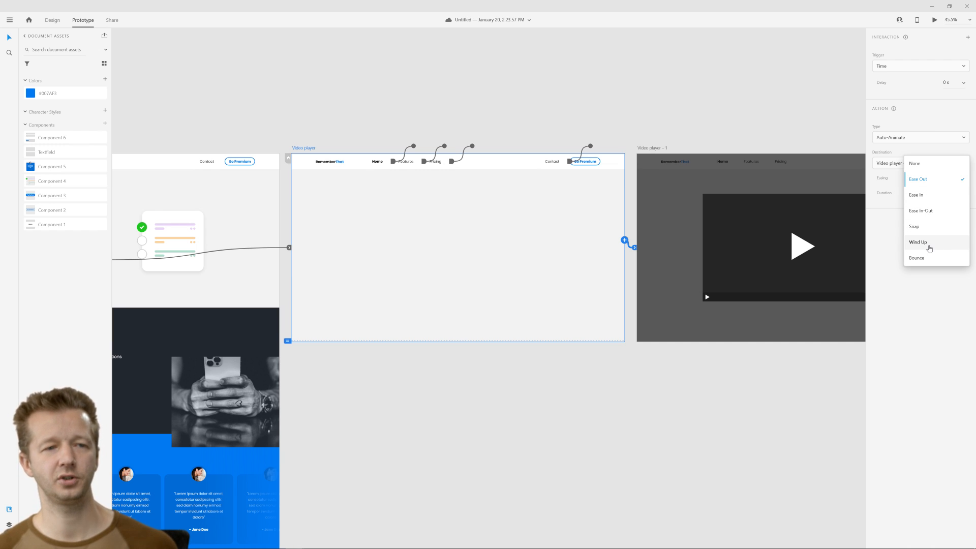
pyautogui.click(920, 258)
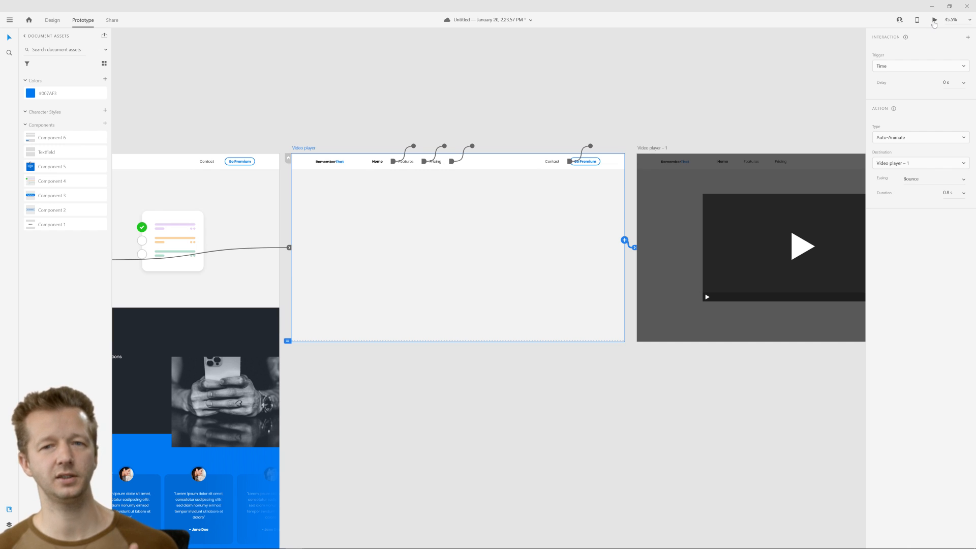
pyautogui.click(934, 23)
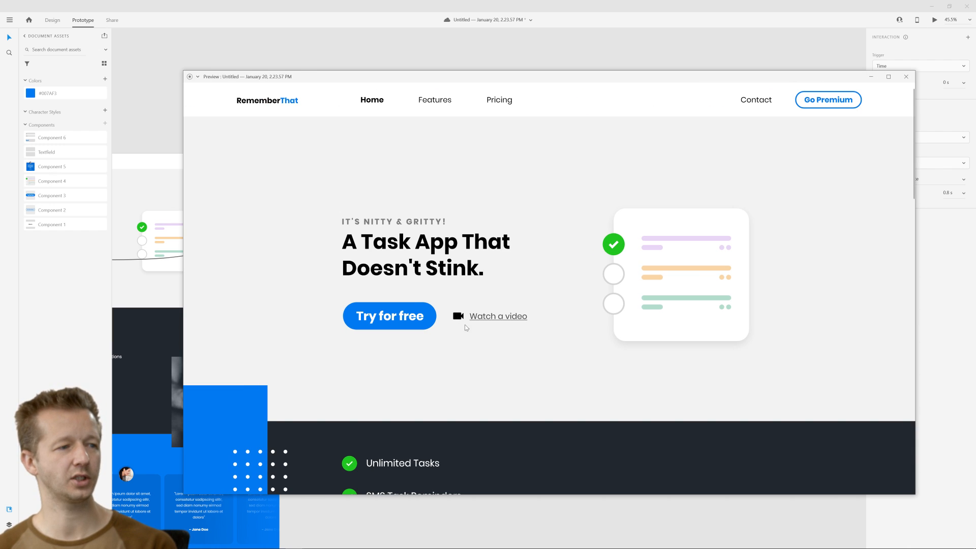
pyautogui.click(465, 323)
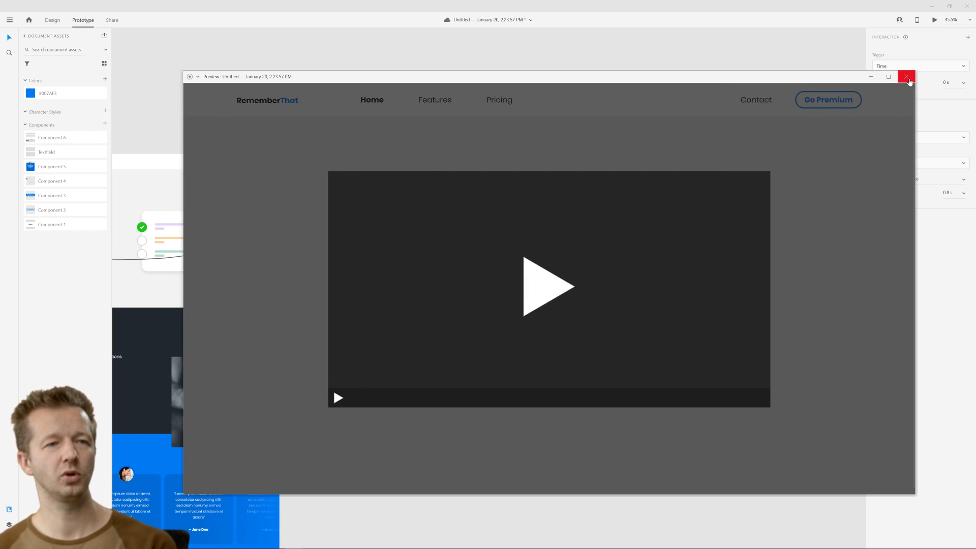
pyautogui.click(905, 76)
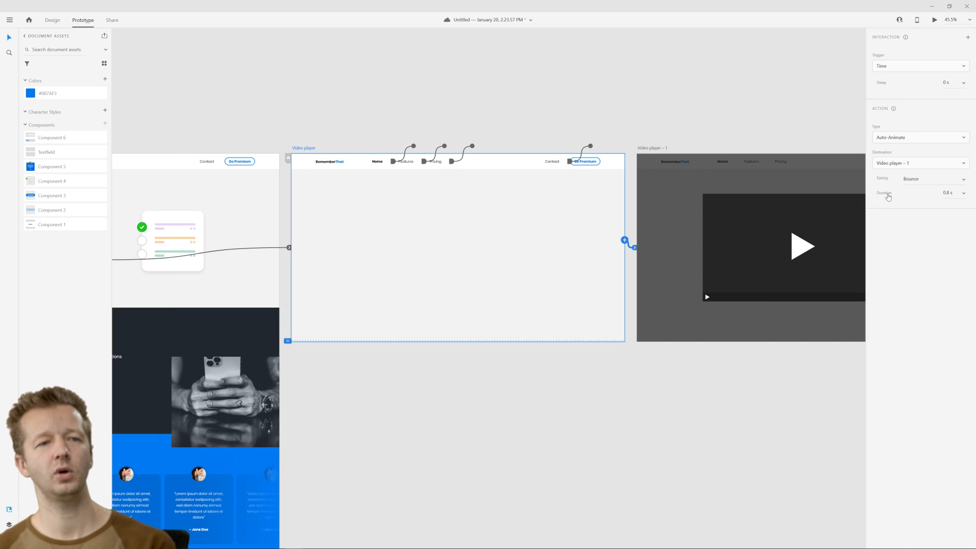
# Set the easing of the Video player transition to Ease In-Out.
pyautogui.click(964, 183)
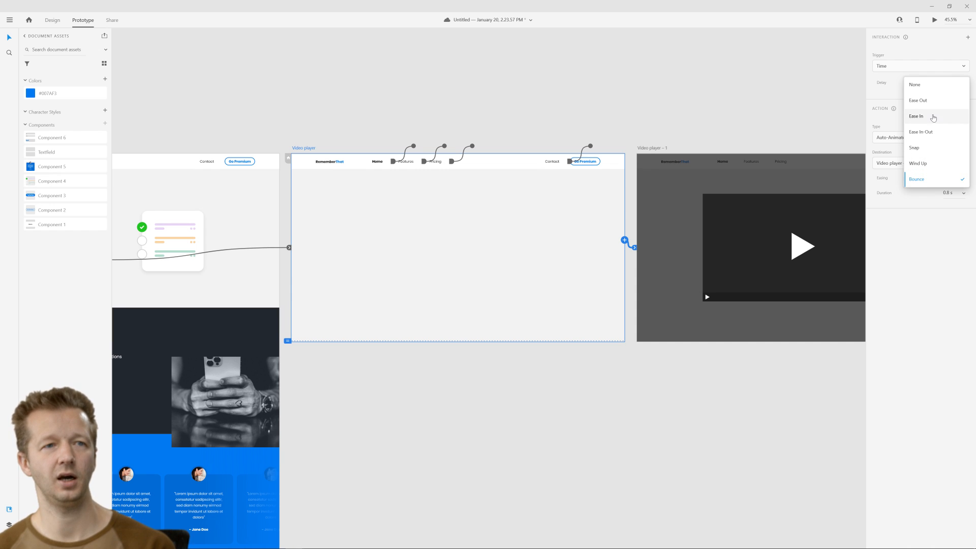
pyautogui.click(928, 132)
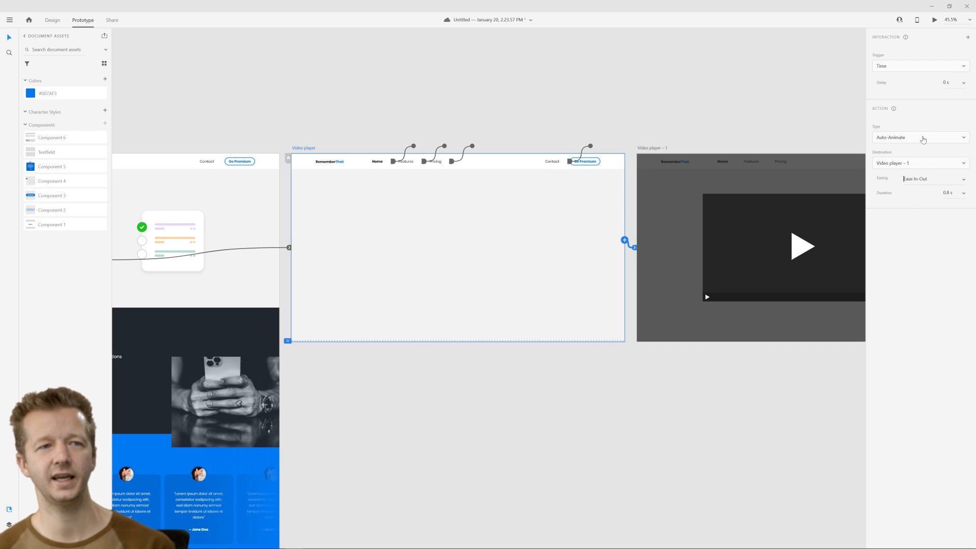
# Preview the Ease In-Out transition from the Video player artboard to the dimmed video overlay several times.
pyautogui.click(935, 20)
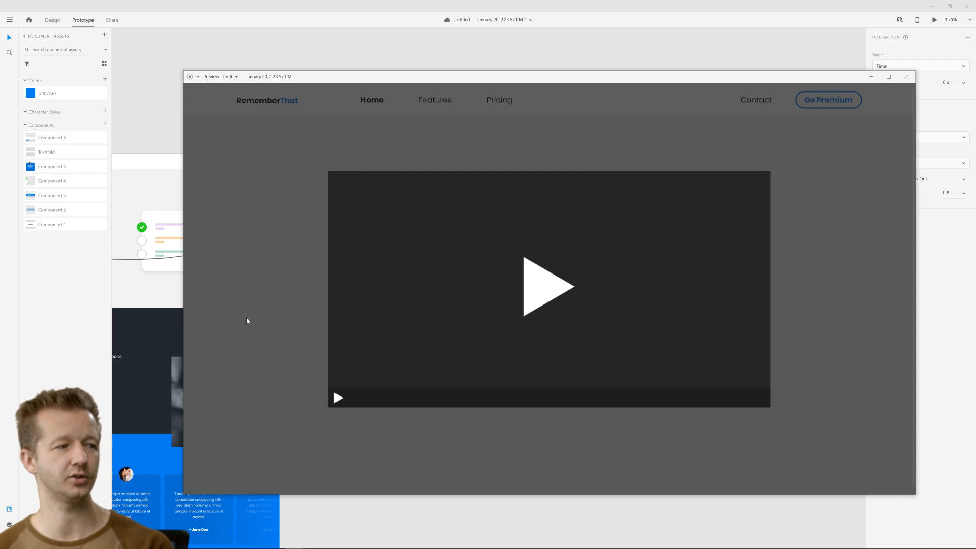
pyautogui.press('Left')
pyautogui.press('Left')
pyautogui.press('Left')
pyautogui.press('Left')
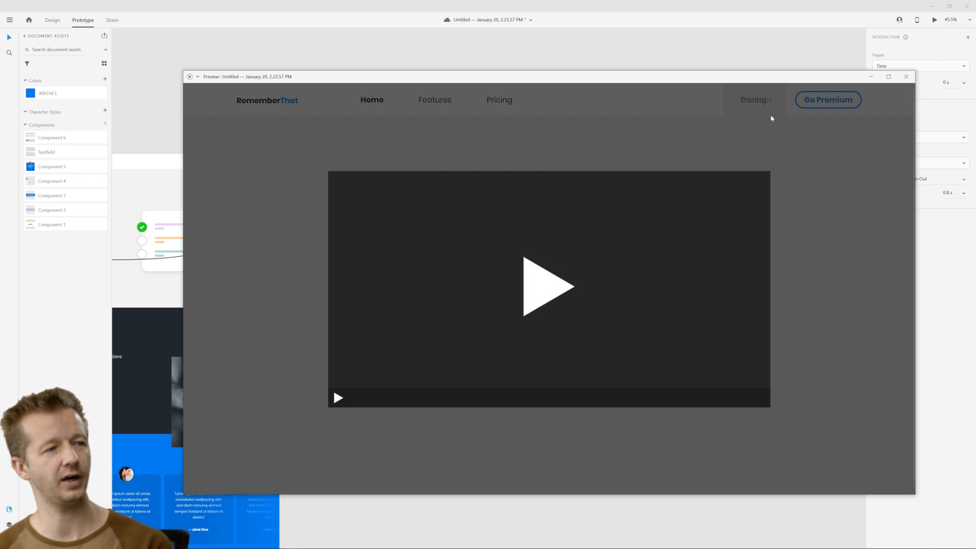
pyautogui.click(905, 76)
pyautogui.click(457, 85)
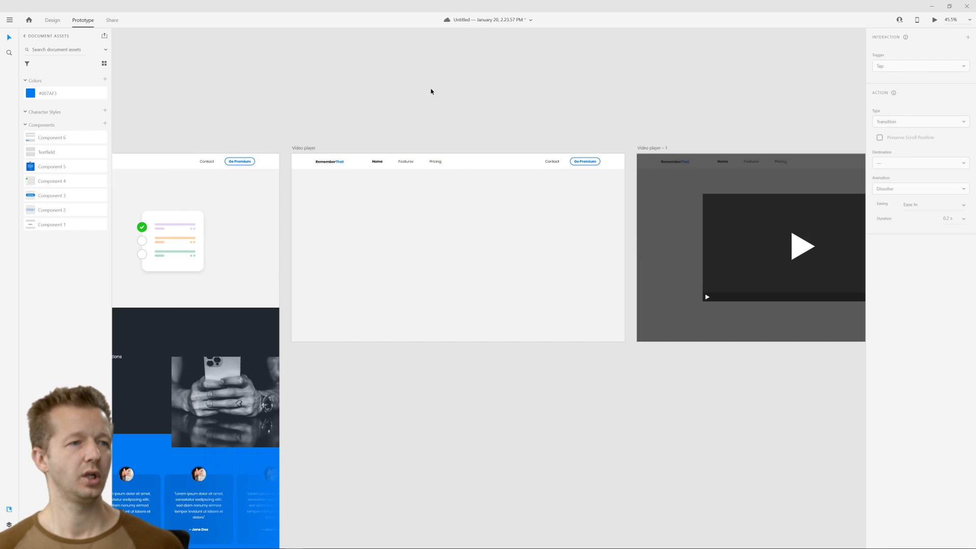
# Link the Home artboard's "Try for free" button to the Video player artboard with a tap-triggered Auto-Animate.
pyautogui.keyDown('ctrl'); pyautogui.scroll(-4, 408, 102); pyautogui.keyUp('ctrl')
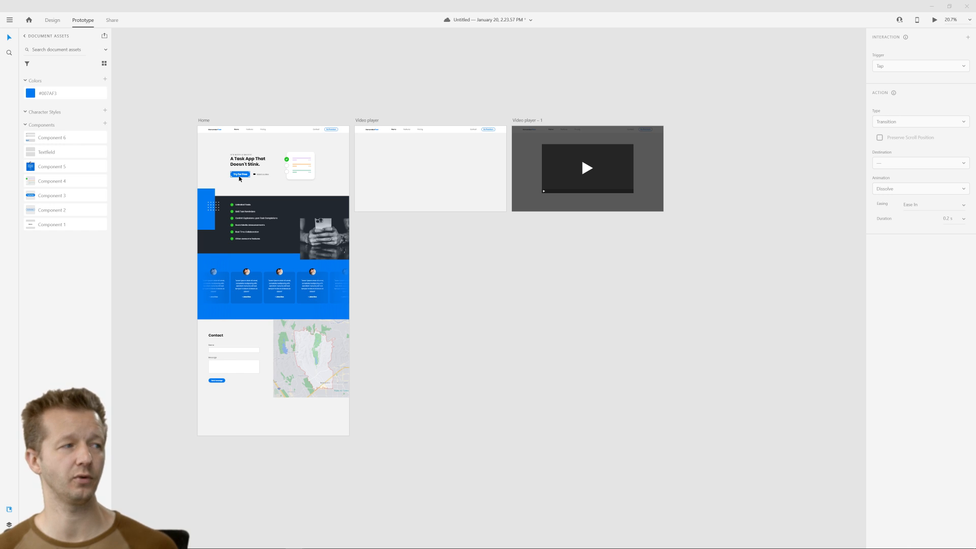
pyautogui.scroll(3, 240, 178)
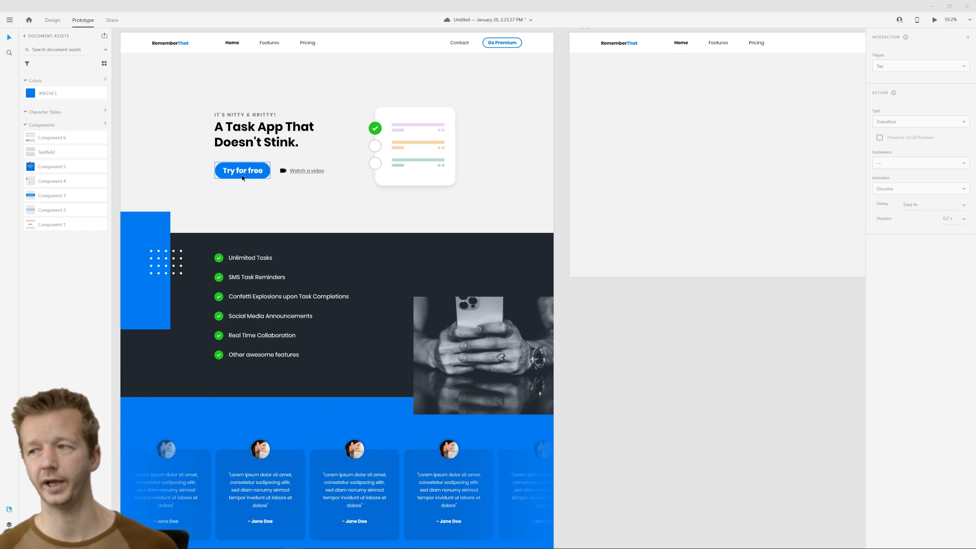
pyautogui.scroll(-3, 299, 207)
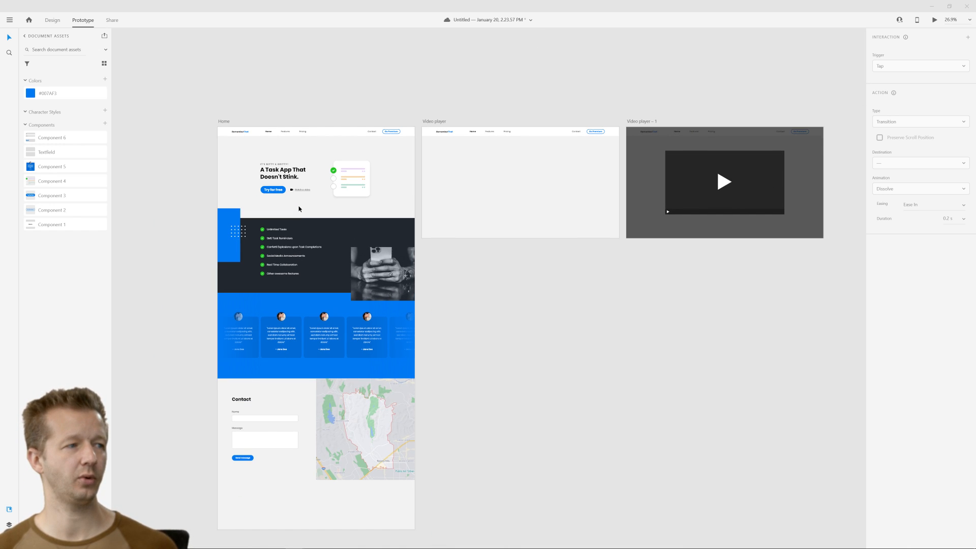
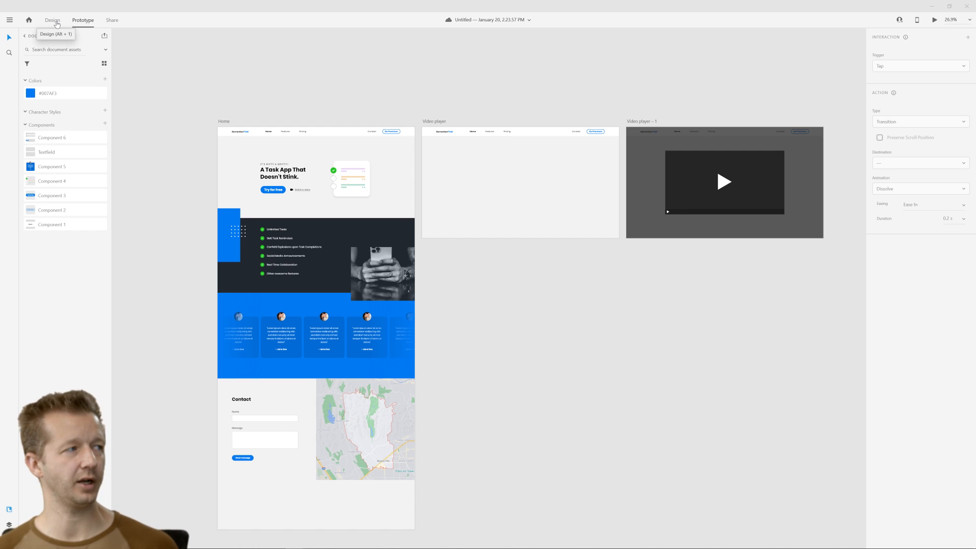
pyautogui.click(267, 191)
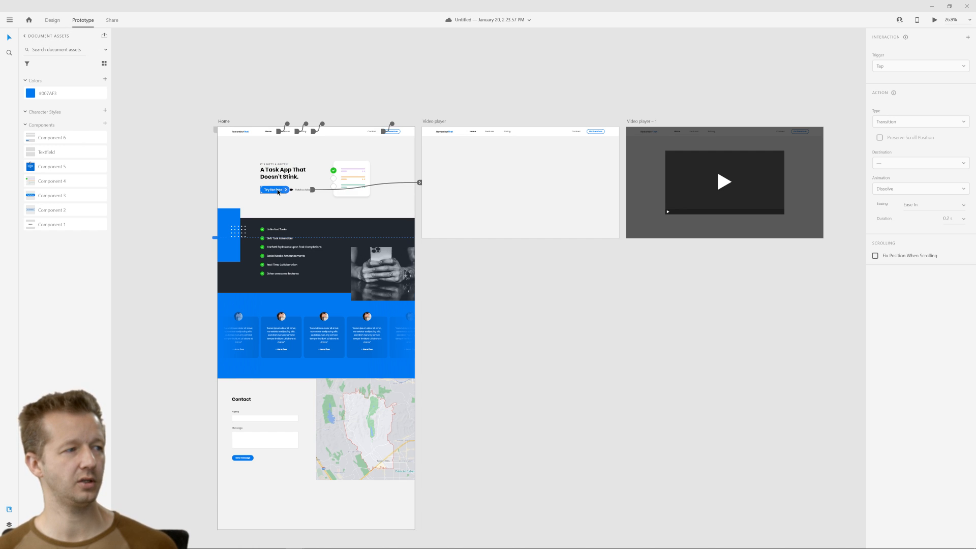
pyautogui.scroll(3, 265, 194)
pyautogui.scroll(1, 266, 194)
pyautogui.moveTo(325, 187); pyautogui.dragTo(775, 185)
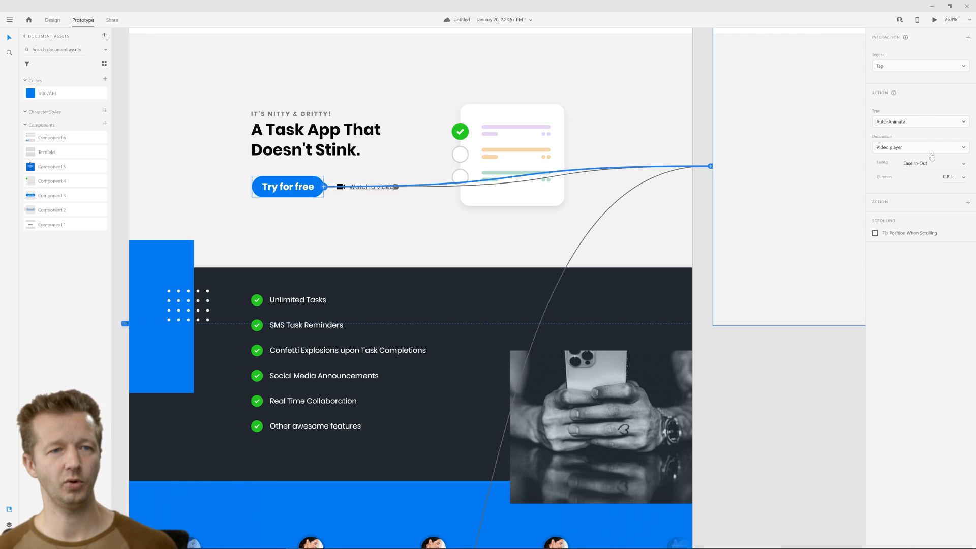
# Set the "Try for free" link's duration to 0.3 s and its easing to Ease Out, as on the "Watch a video" link.
pyautogui.click(362, 193)
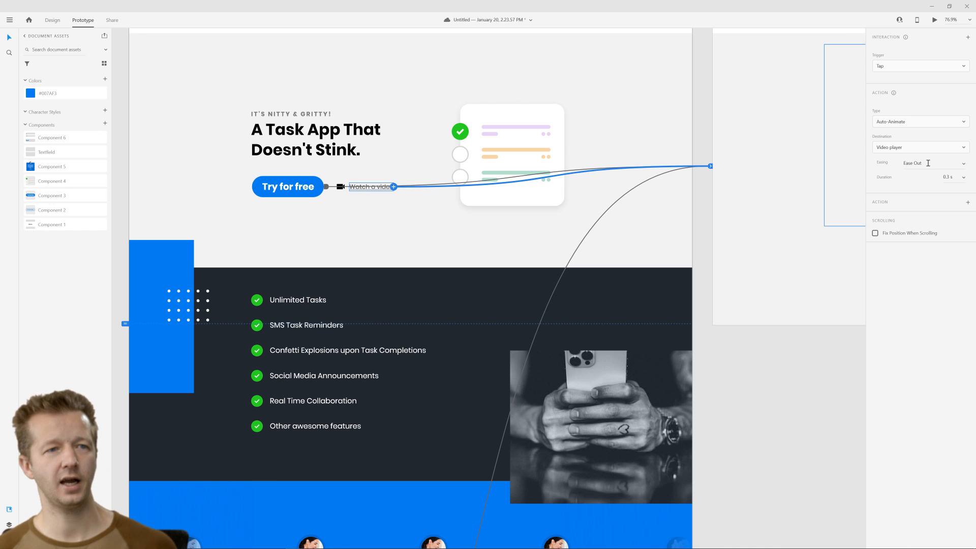
pyautogui.click(305, 187)
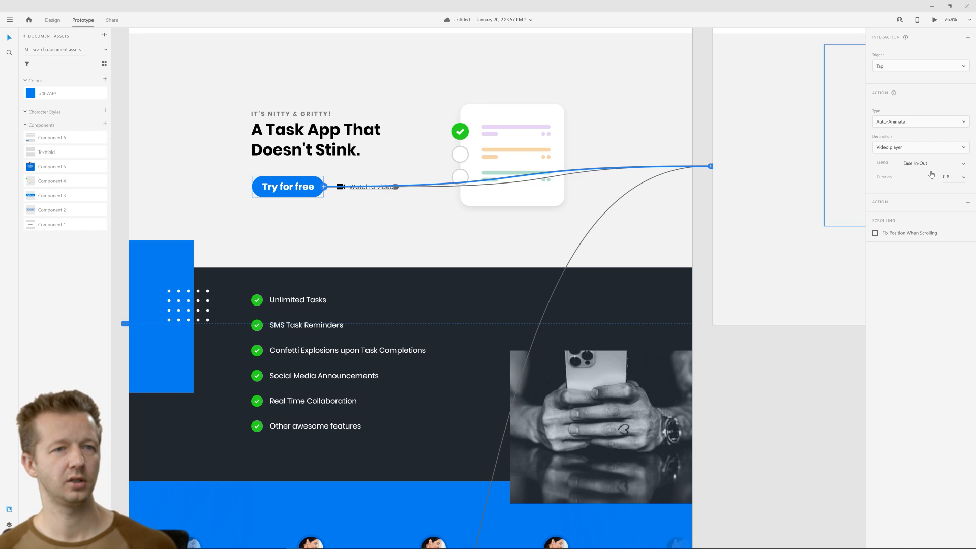
pyautogui.click(957, 178)
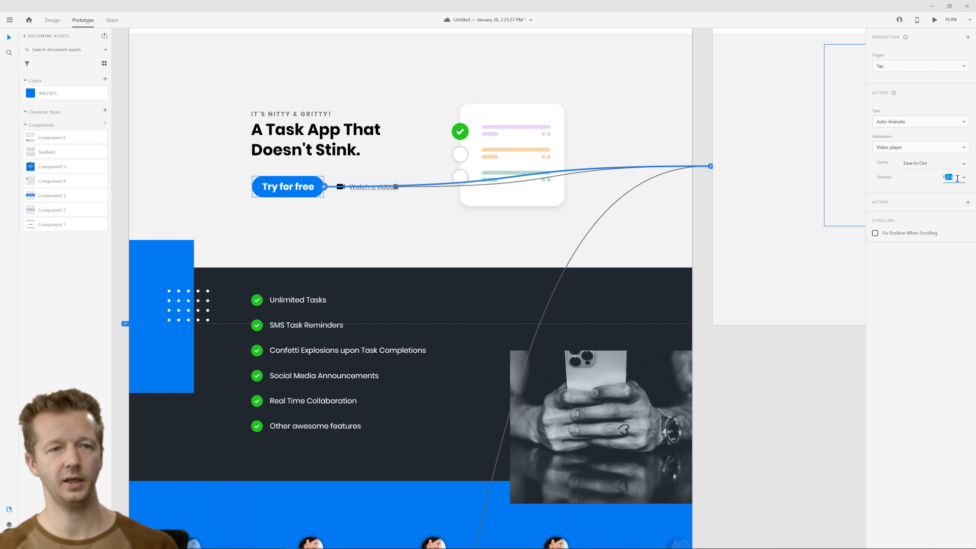
pyautogui.write('0.3')
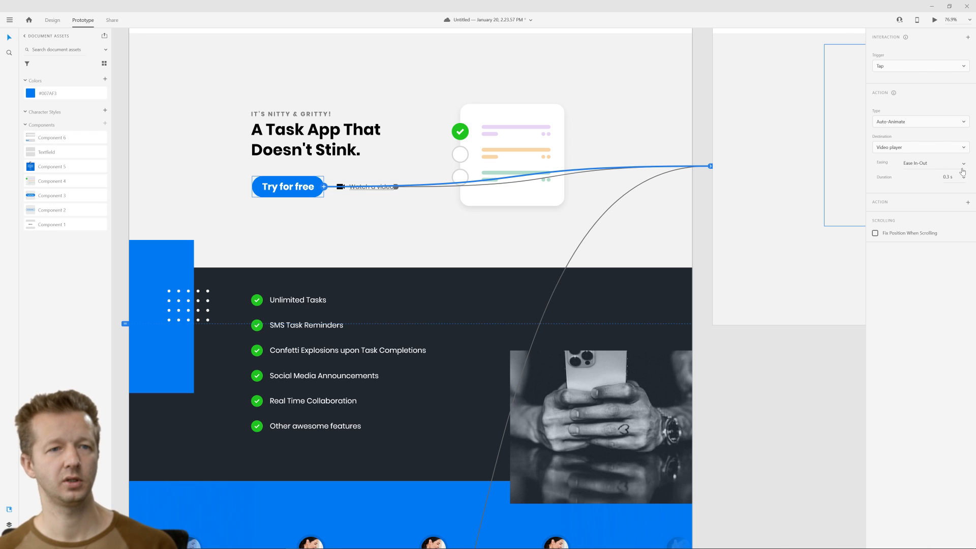
pyautogui.click(961, 164)
pyautogui.click(918, 133)
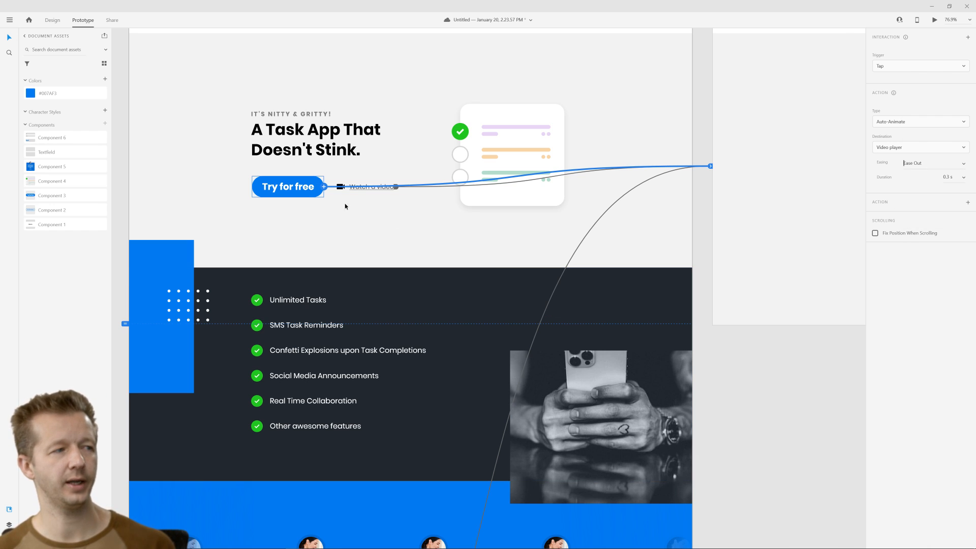
# Preview the prototype by following the "Try for free" button.
pyautogui.click(934, 19)
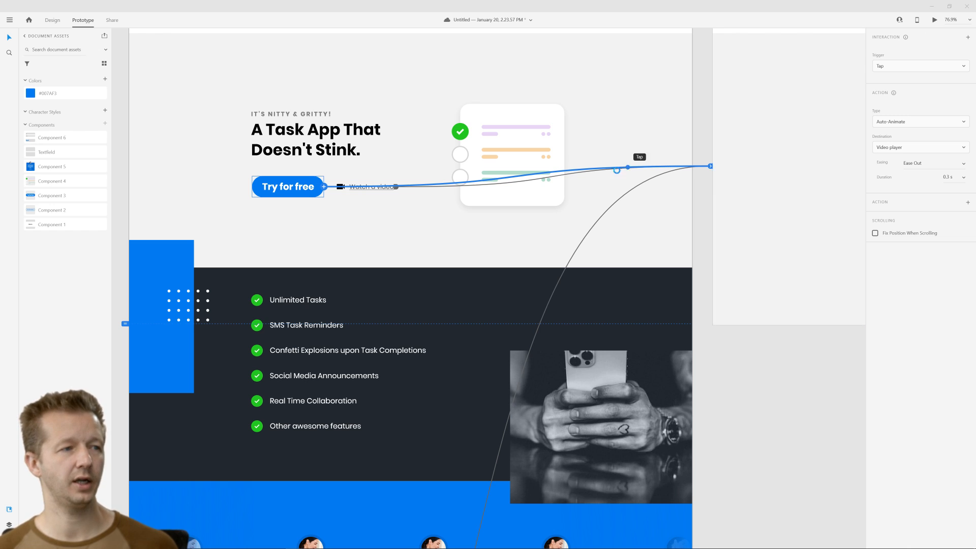
pyautogui.click(395, 328)
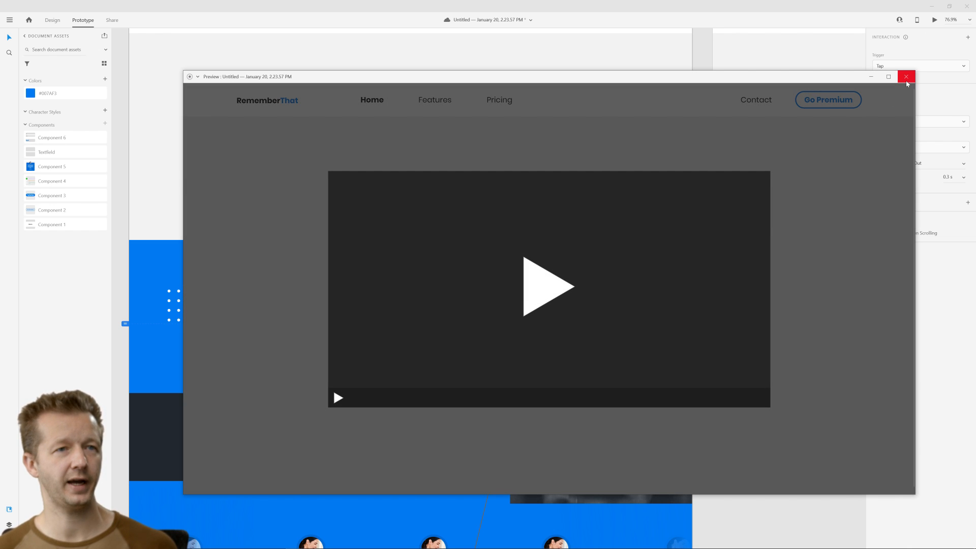
pyautogui.click(905, 80)
# Duplicate the Video player artboard and place the copy directly below the original, aligned with it.
pyautogui.scroll(-5, 711, 136)
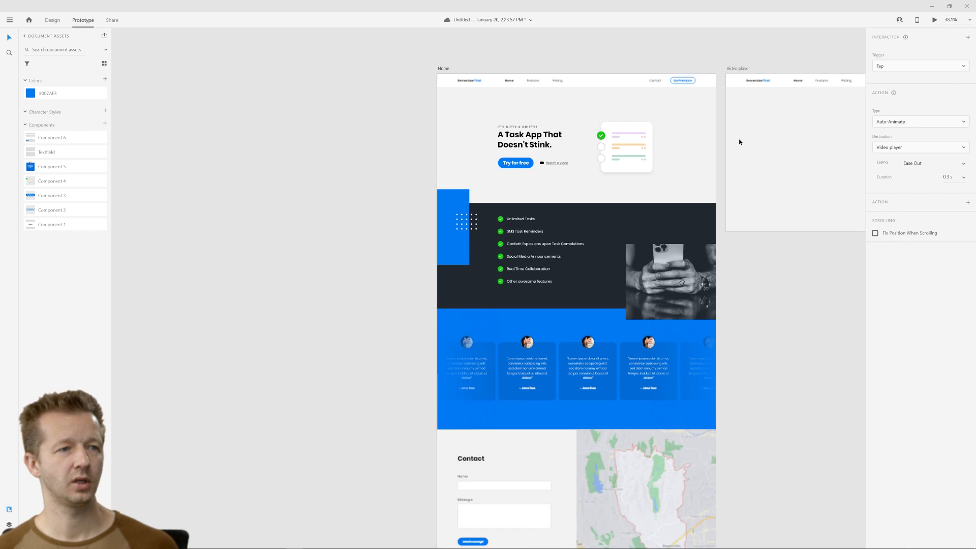
pyautogui.moveTo(741, 142); pyautogui.dragTo(462, 185)
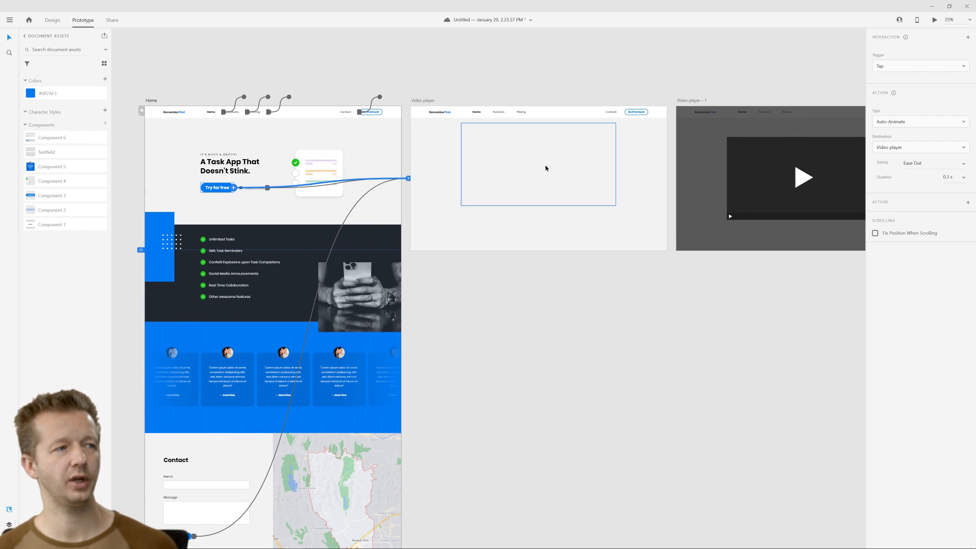
pyautogui.click(449, 90)
pyautogui.click(425, 101)
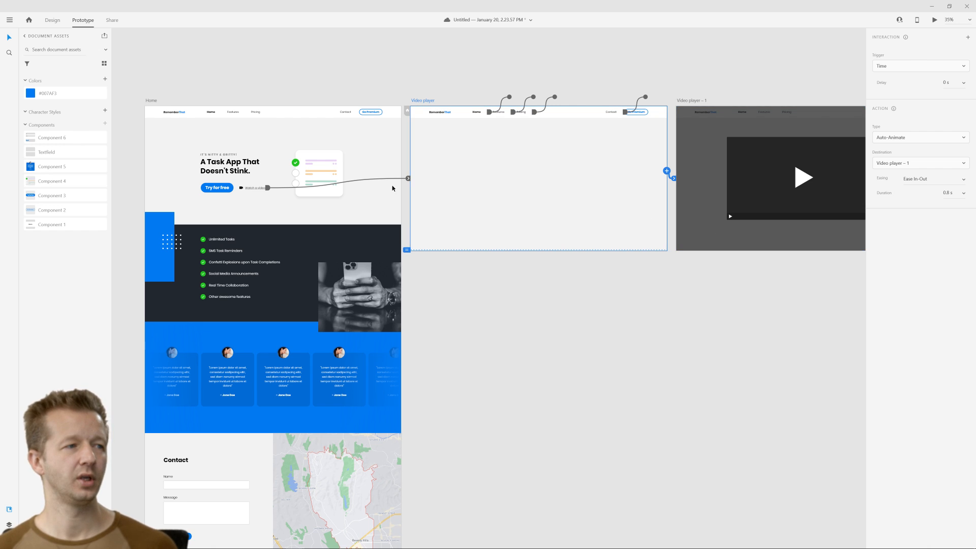
pyautogui.moveTo(453, 83); pyautogui.dragTo(443, 104)
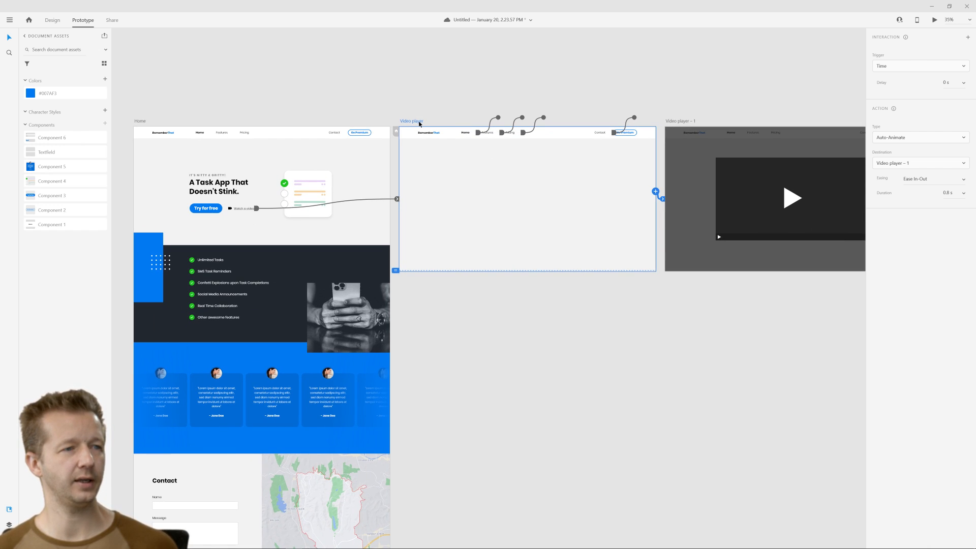
pyautogui.hotkey('ctrl', 'd')
pyautogui.moveTo(332, 152); pyautogui.dragTo(714, 56)
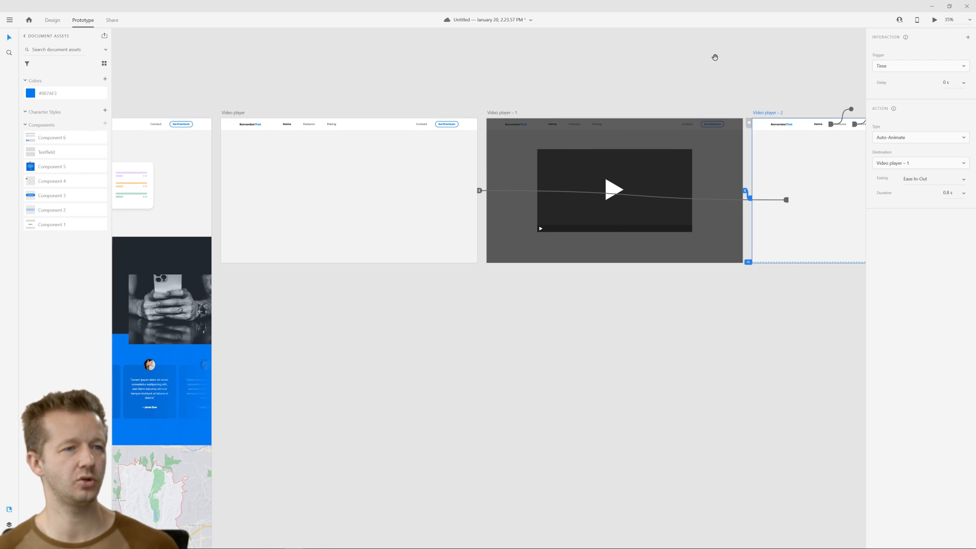
pyautogui.moveTo(769, 113); pyautogui.dragTo(254, 280)
pyautogui.click(529, 340)
pyautogui.moveTo(538, 340); pyautogui.dragTo(781, 281)
# Relink the "Try for free" button to Video player – 2 and remove that artboard's timed transition to Video player – 1.
pyautogui.click(204, 54)
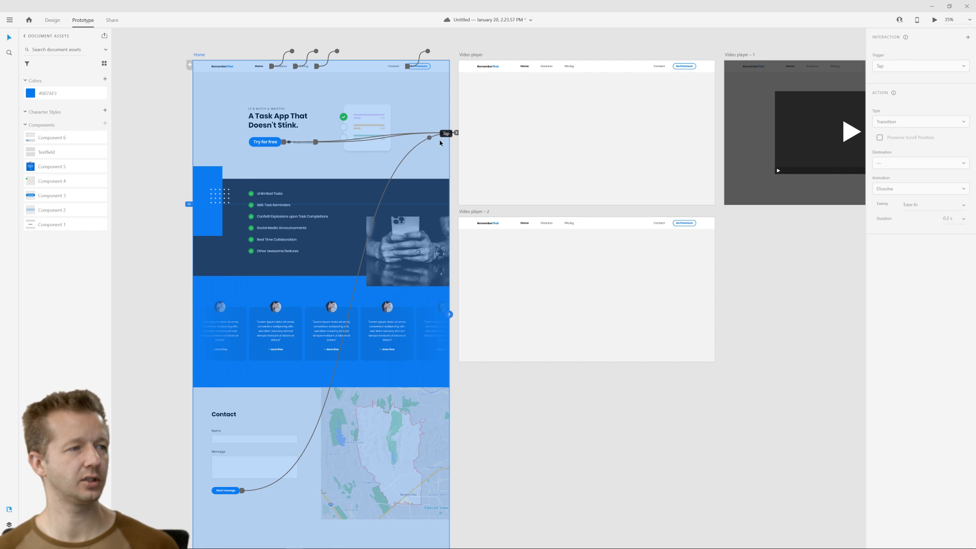
pyautogui.click(285, 143)
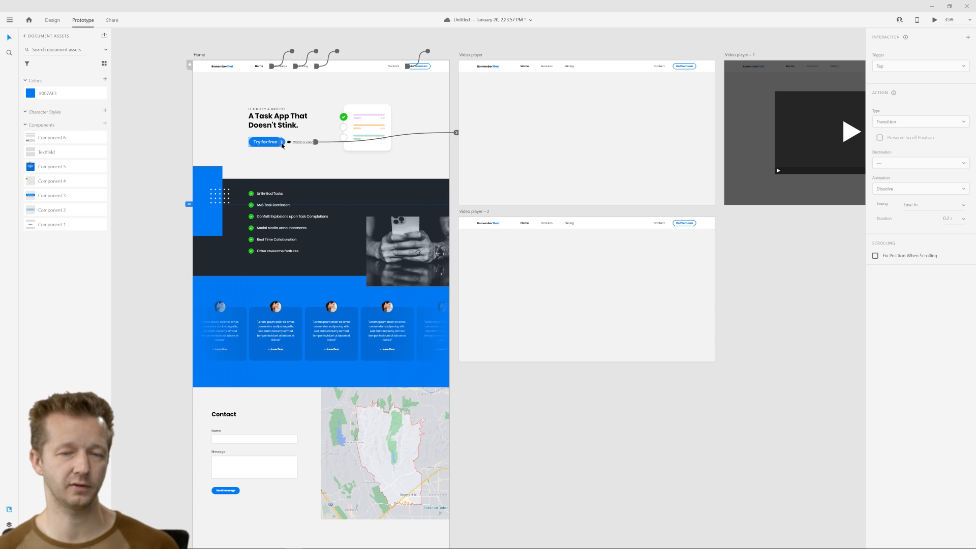
pyautogui.moveTo(282, 146); pyautogui.dragTo(519, 277)
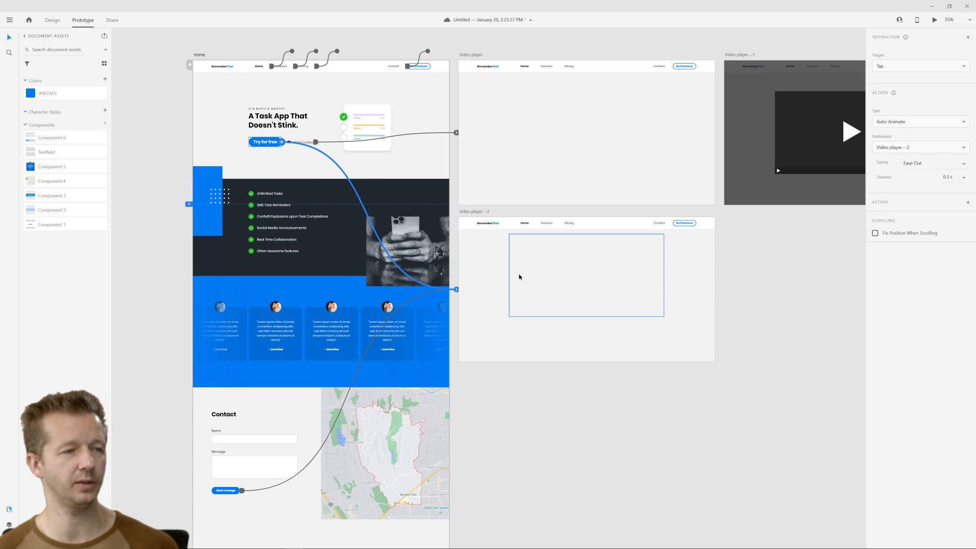
pyautogui.click(474, 212)
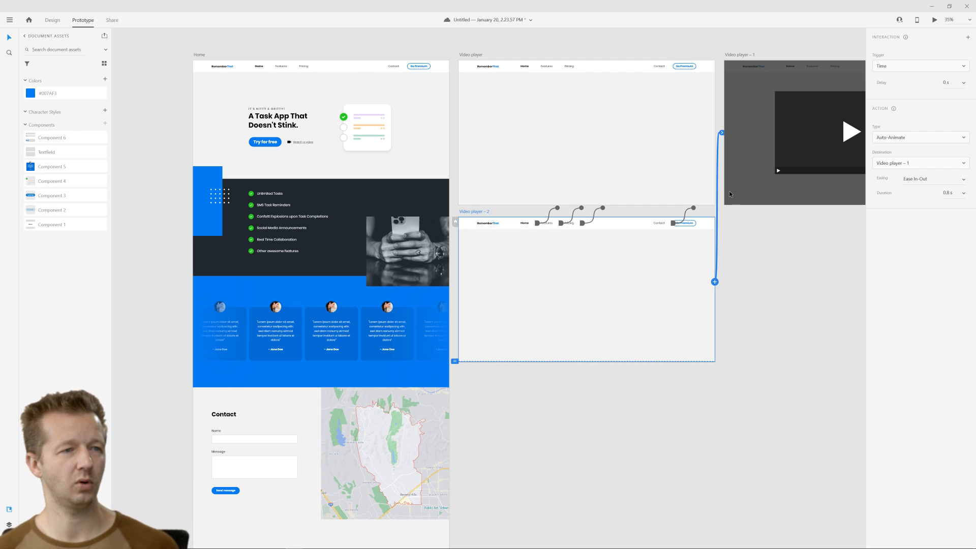
pyautogui.click(612, 284)
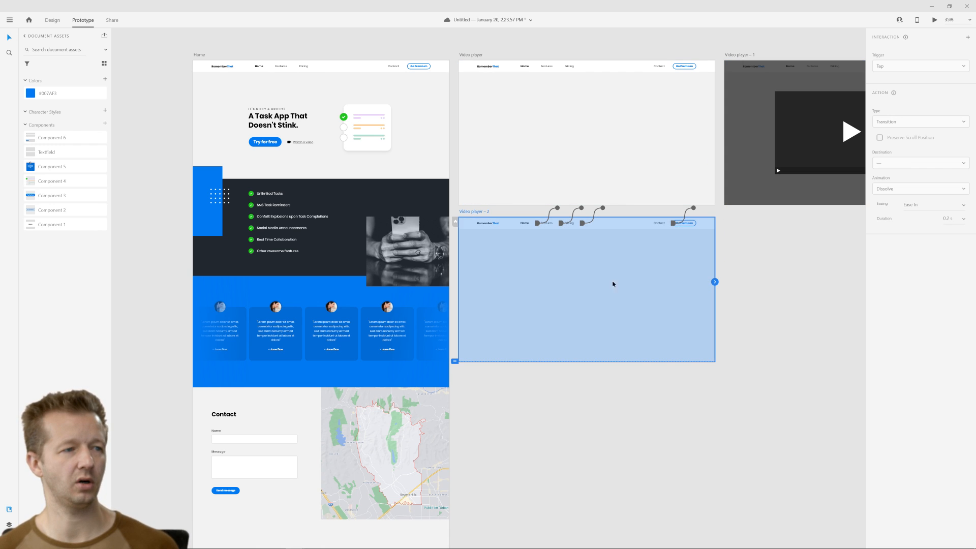
# Preview the prototype from the Home artboard and follow the relinked "Try for free" button.
pyautogui.click(202, 54)
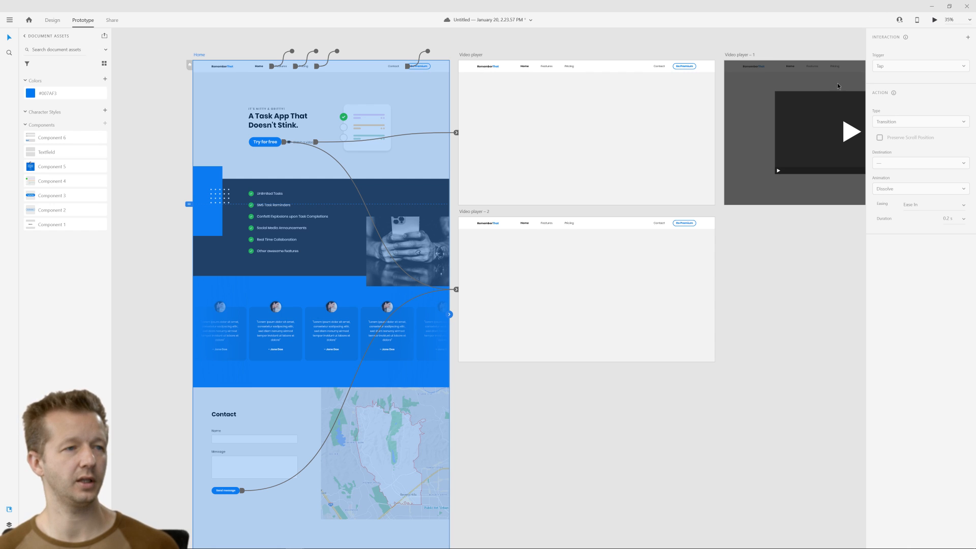
pyautogui.click(934, 20)
pyautogui.click(390, 317)
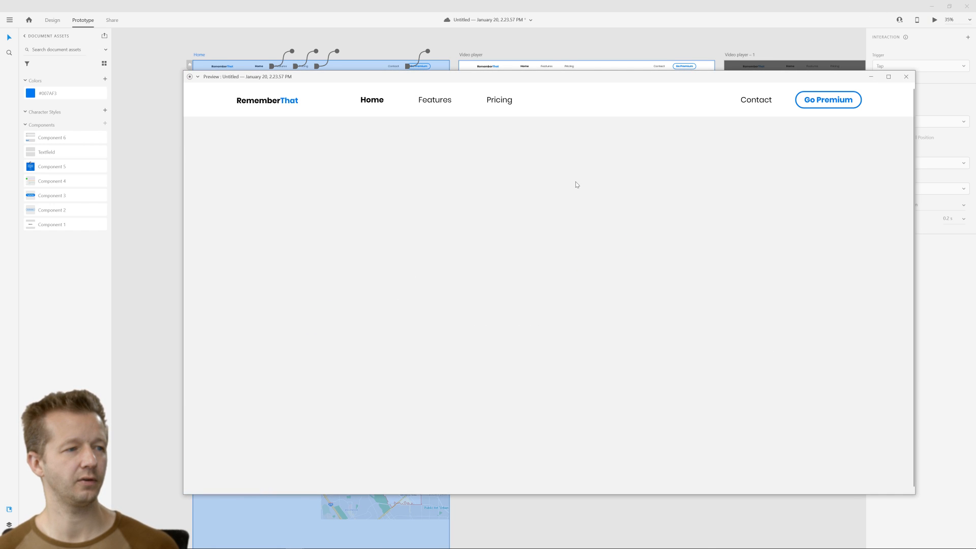
pyautogui.click(905, 76)
# Switch to Design mode and move the Video player – 2 artboard down to Y 1263, widening the gap below Video player.
pyautogui.click(788, 294)
pyautogui.moveTo(723, 294); pyautogui.dragTo(668, 280)
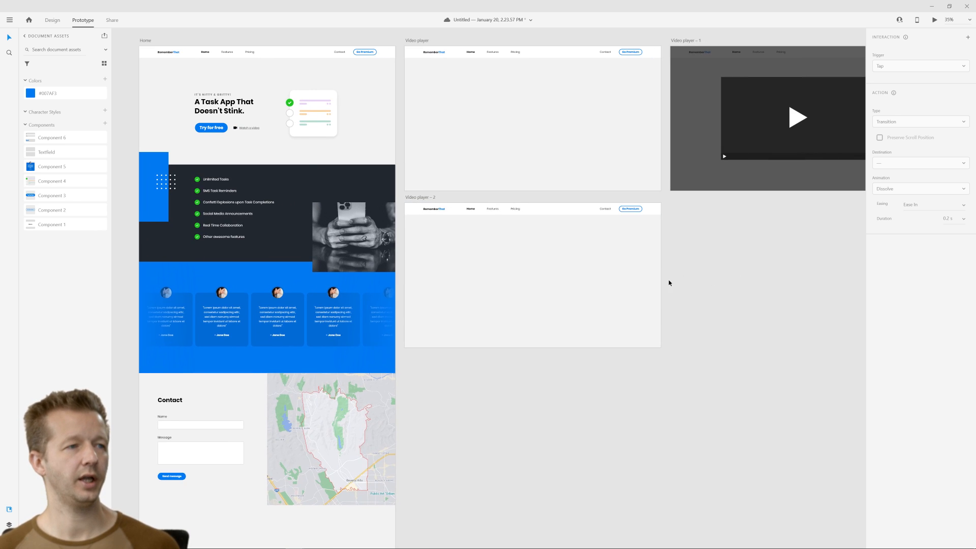
pyautogui.scroll(-3, 684, 265)
pyautogui.moveTo(722, 294); pyautogui.dragTo(598, 275)
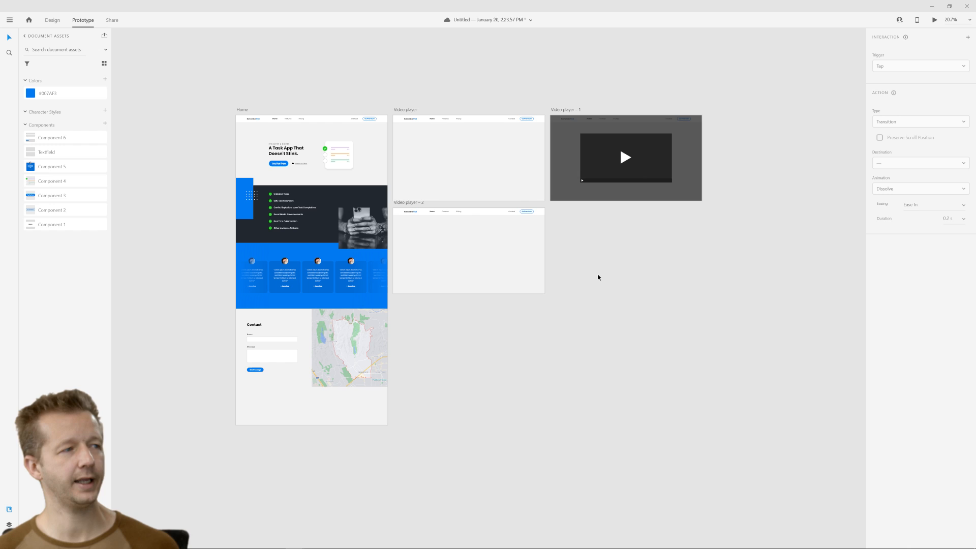
pyautogui.click(409, 204)
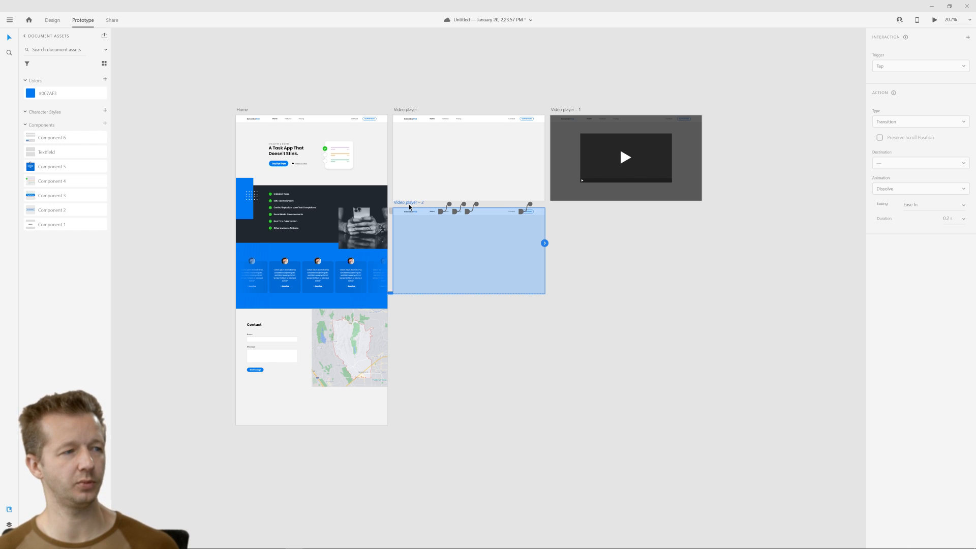
pyautogui.click(52, 21)
pyautogui.click(585, 292)
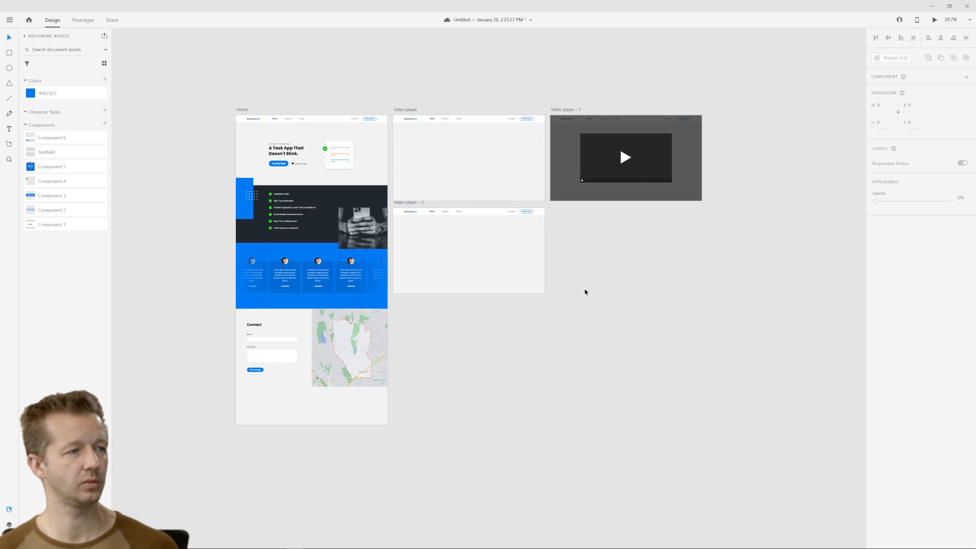
pyautogui.click(407, 204)
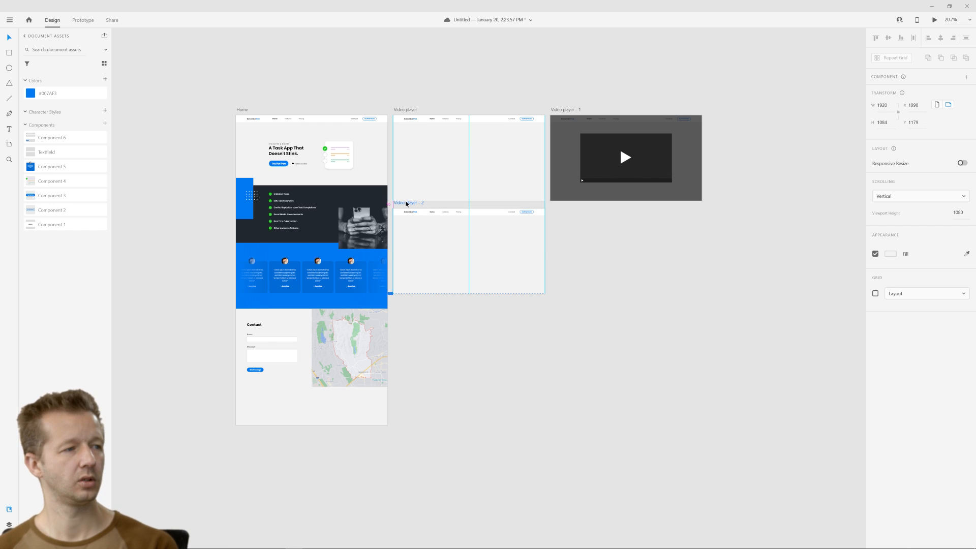
pyautogui.moveTo(406, 204); pyautogui.dragTo(407, 213)
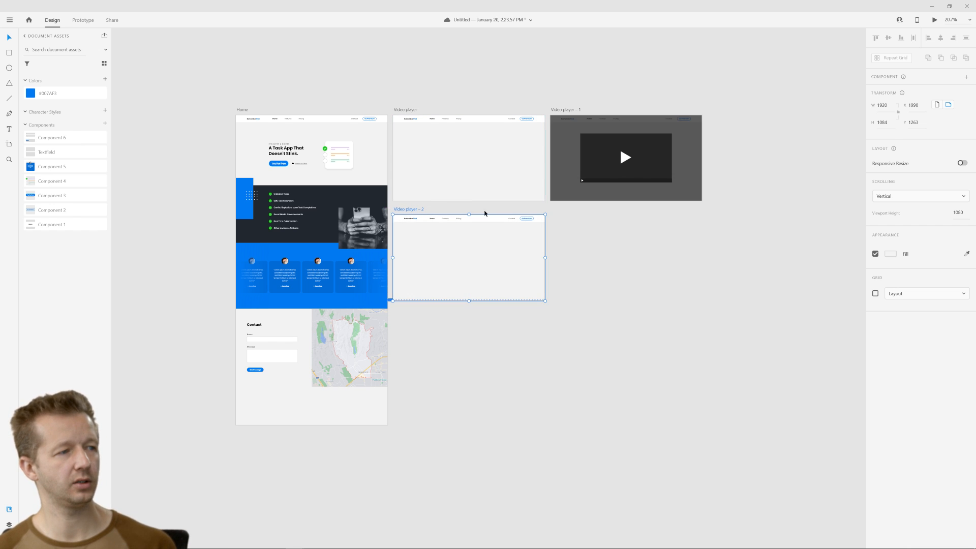
pyautogui.click(550, 254)
pyautogui.scroll(5, 410, 246)
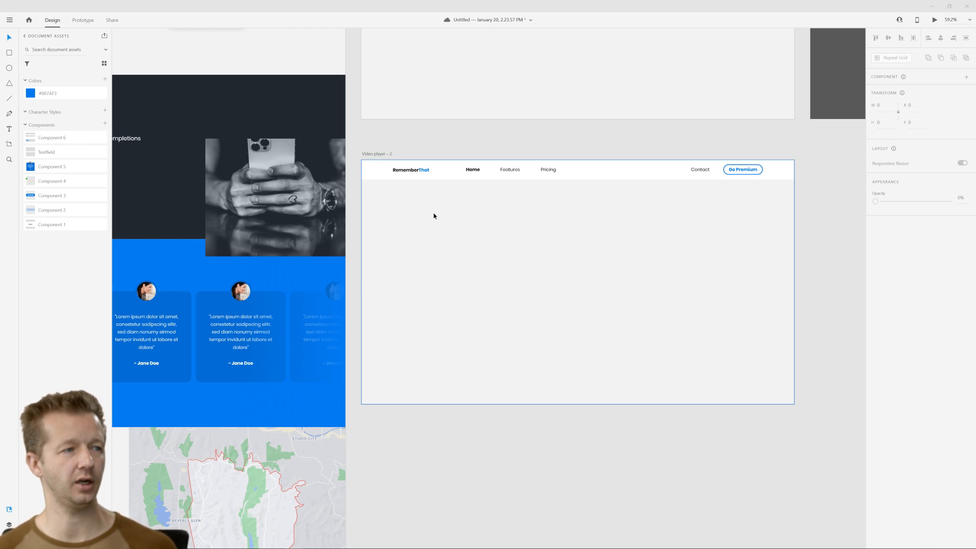
pyautogui.scroll(-4, 427, 215)
pyautogui.moveTo(457, 235); pyautogui.dragTo(547, 252)
pyautogui.hotkey('ctrl', 'z')
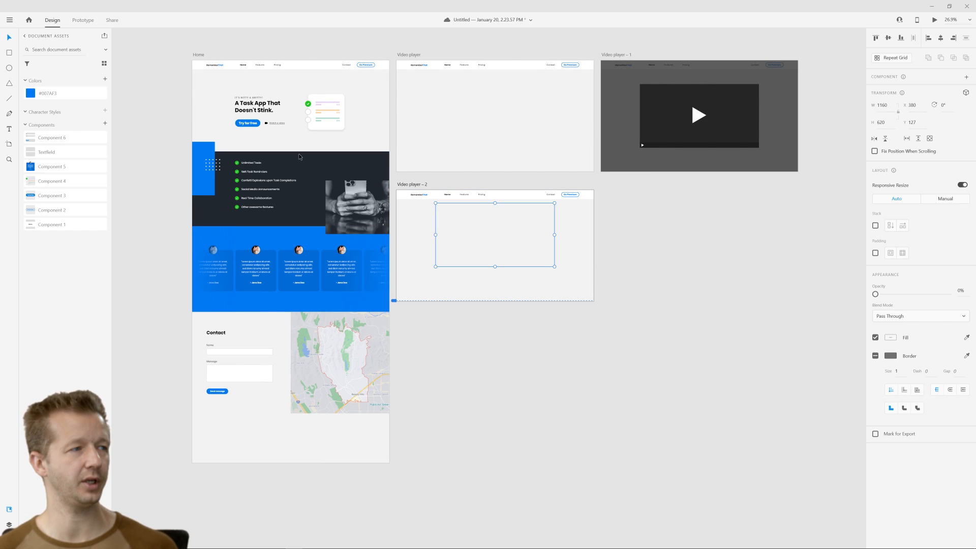
# Replace the hidden video player group on the Video player – 2 artboard with a copy of the Home hero's tagline and headline.
pyautogui.click(248, 112)
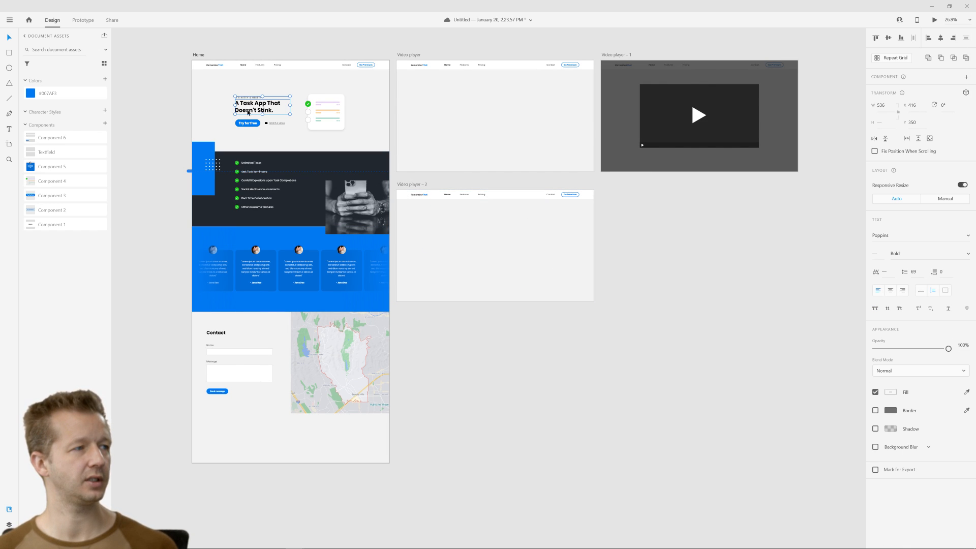
pyautogui.click(597, 254)
pyautogui.scroll(4, 486, 222)
pyautogui.click(496, 222)
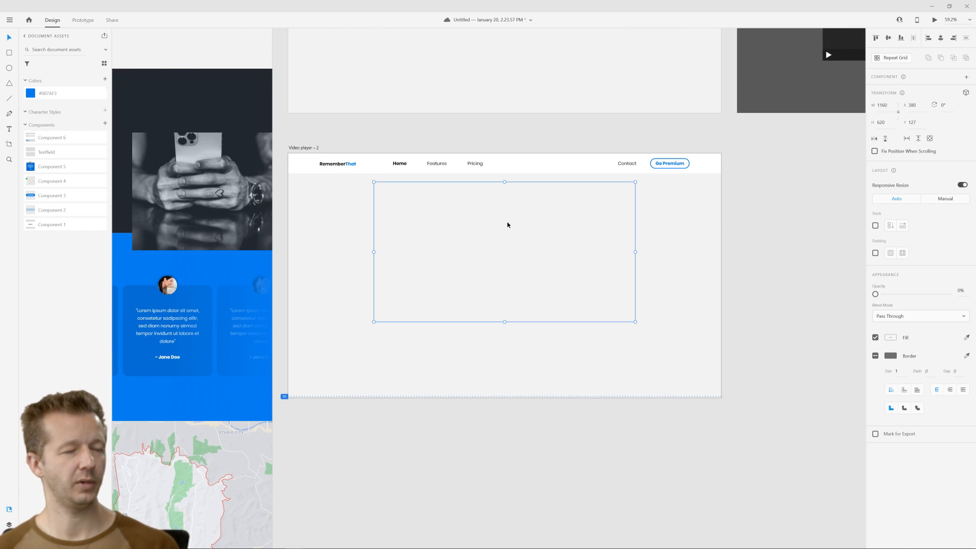
pyautogui.press('Delete')
pyautogui.hotkey('ctrl', 'v')
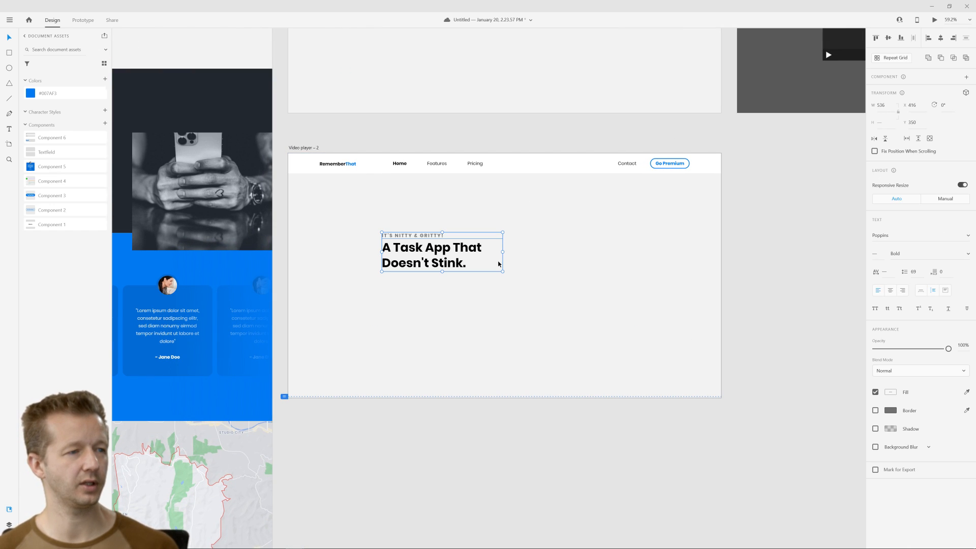
# Move the pasted tagline and headline to the upper middle of the Video player – 2 artboard and center-align their text.
pyautogui.moveTo(432, 251); pyautogui.dragTo(514, 227)
pyautogui.click(890, 290)
pyautogui.click(786, 248)
pyautogui.click(763, 222)
# Change the headline to "One moment while your download begins.." and widen its text box symmetrically to about 886 px.
pyautogui.doubleClick(487, 221)
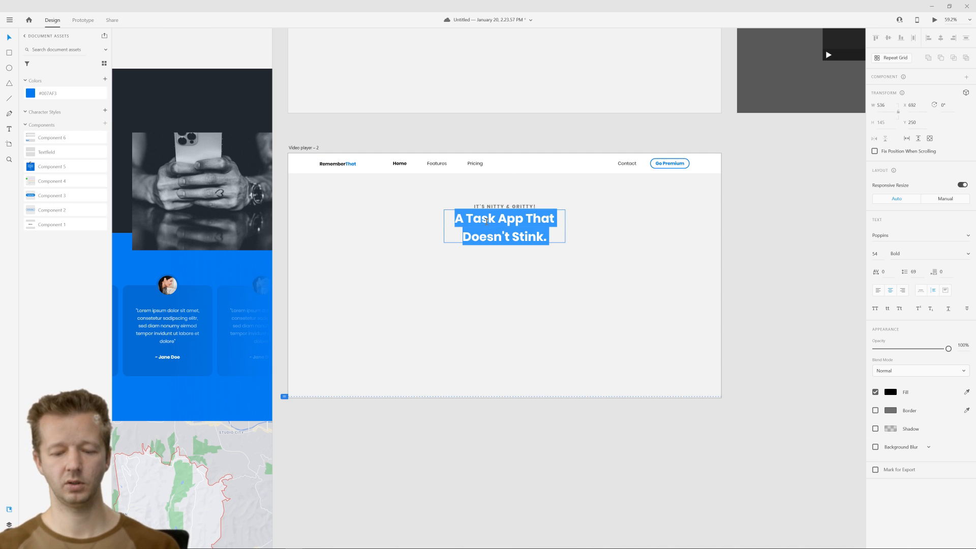
pyautogui.write('One moment')
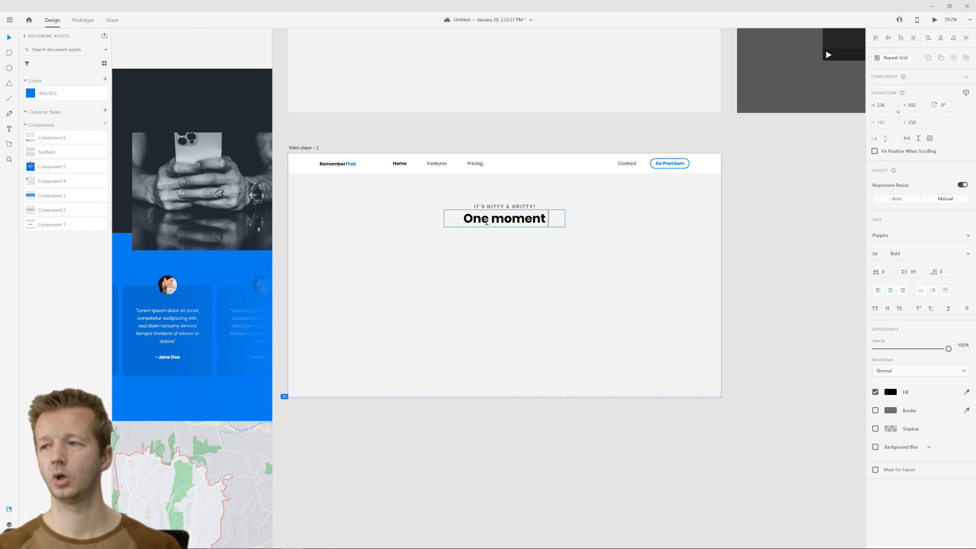
pyautogui.write(' while your download be')
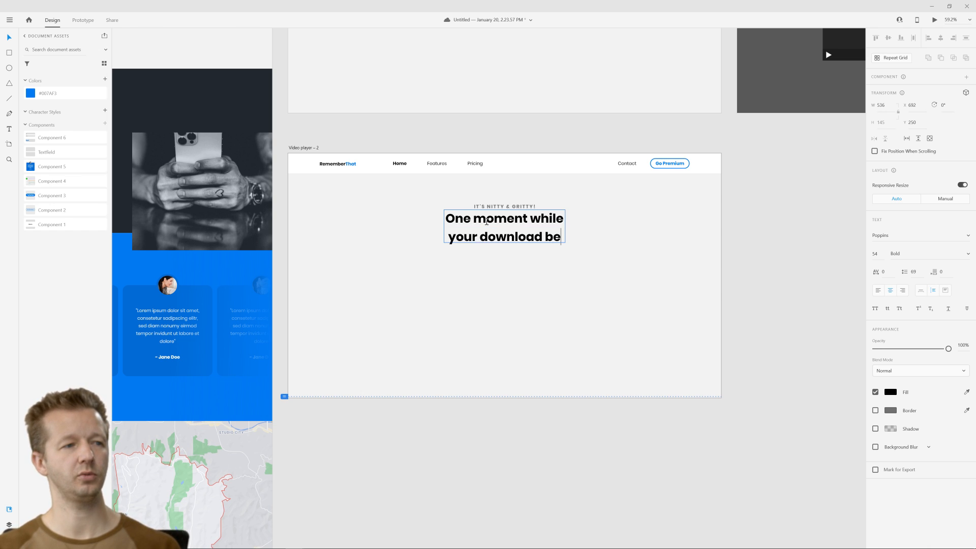
pyautogui.write('gins..')
pyautogui.press('Escape')
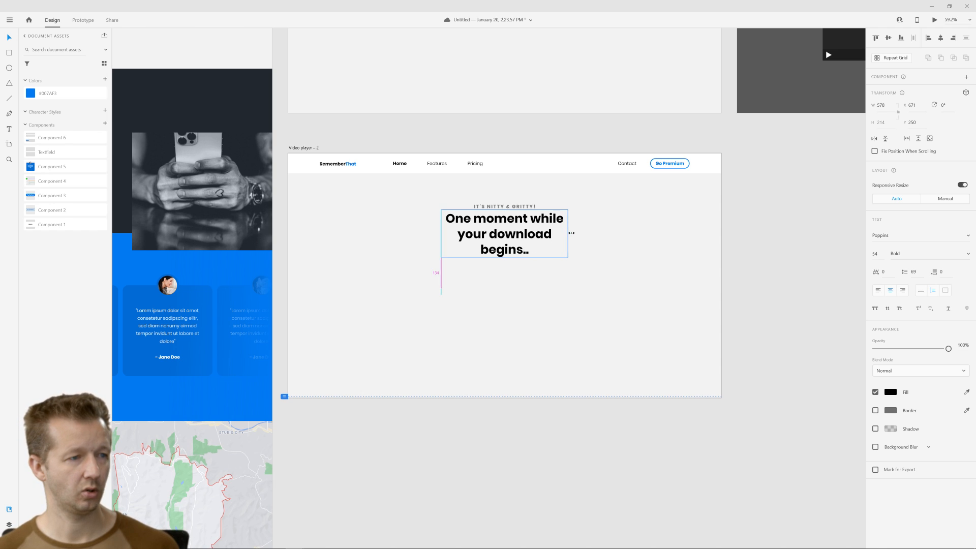
pyautogui.moveTo(566, 234); pyautogui.dragTo(601, 239)
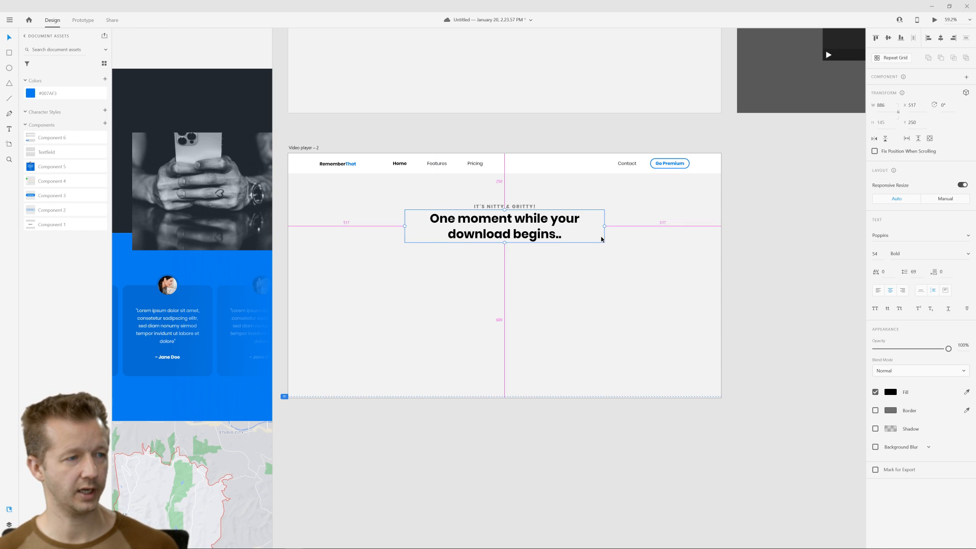
# Change the tagline above the headline to "It's about to get exciting!".
pyautogui.click(527, 207)
pyautogui.doubleClick(527, 207)
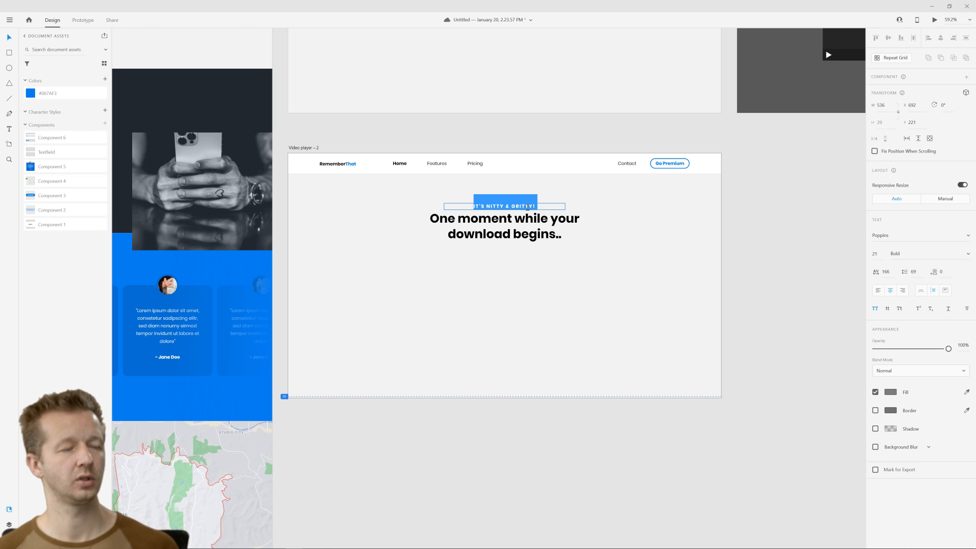
pyautogui.write("IT'S ABOU")
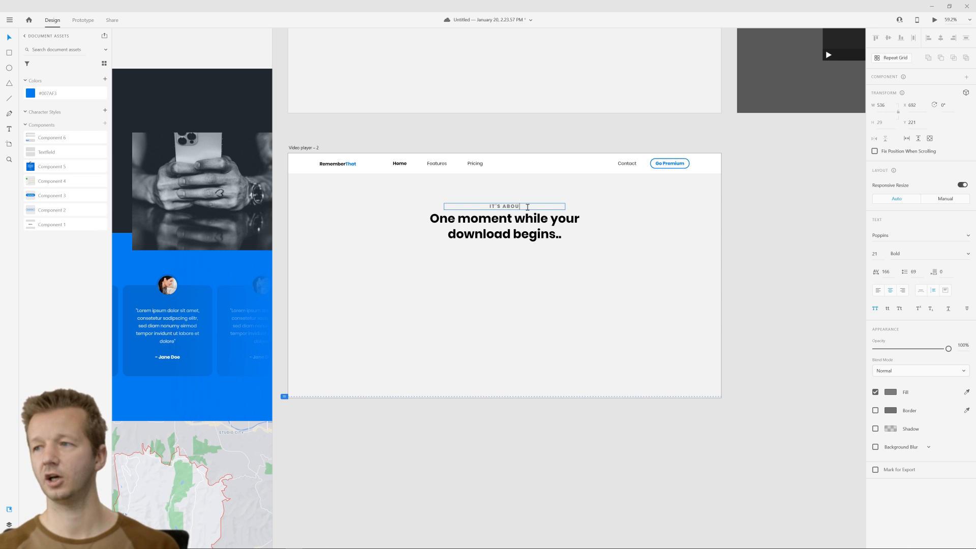
pyautogui.write('T TO GET EXCITING!')
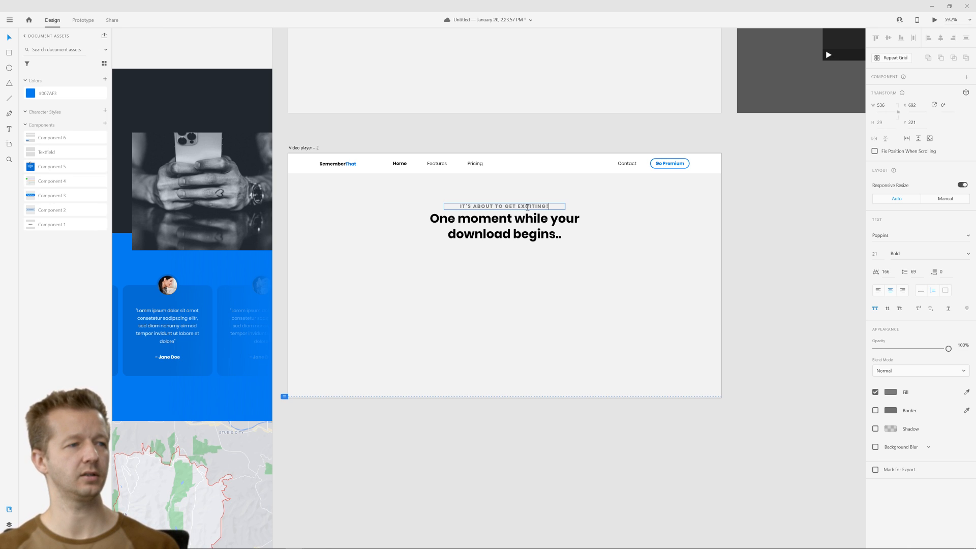
pyautogui.press('Escape')
pyautogui.click(767, 246)
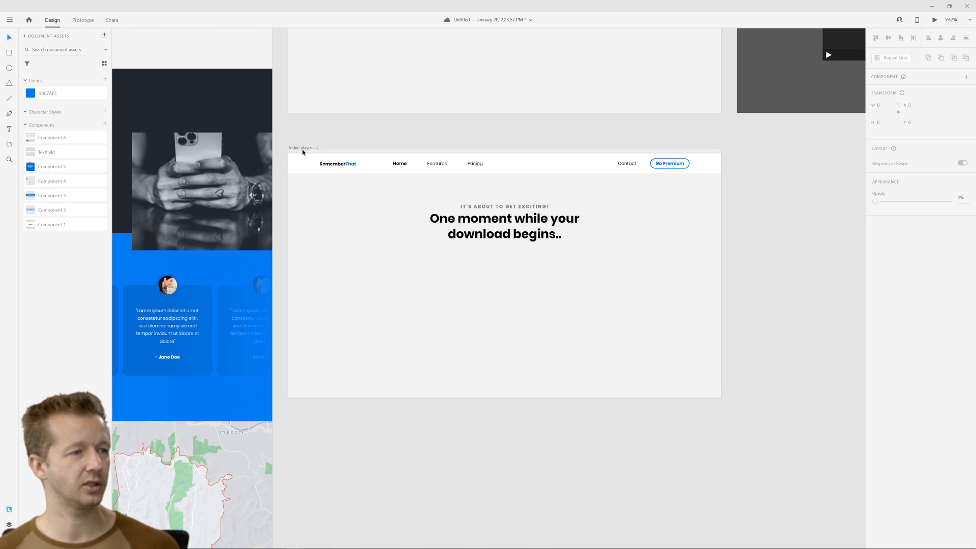
# Draw a 16 px circle centered below the headline, without a border and filled with the saved blue.
pyautogui.click(10, 69)
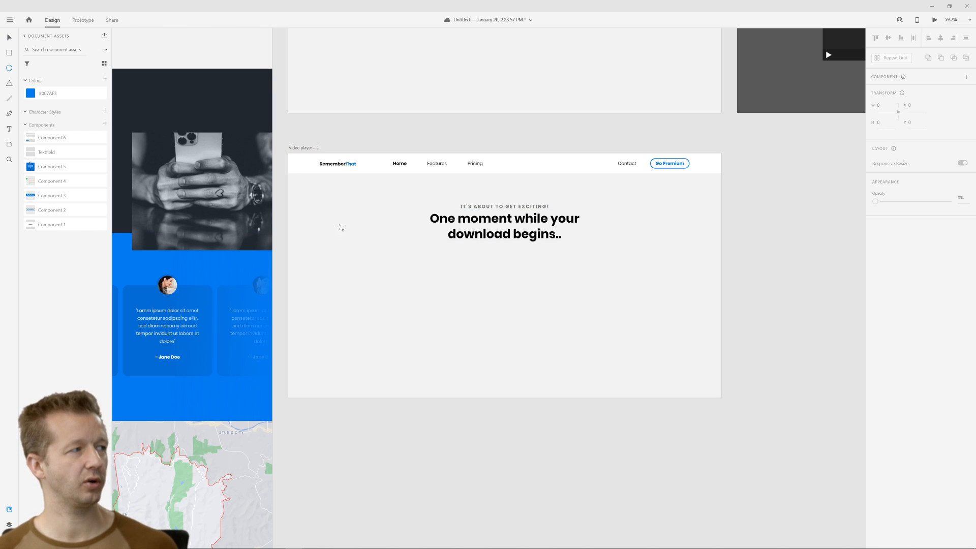
pyautogui.scroll(5, 479, 307)
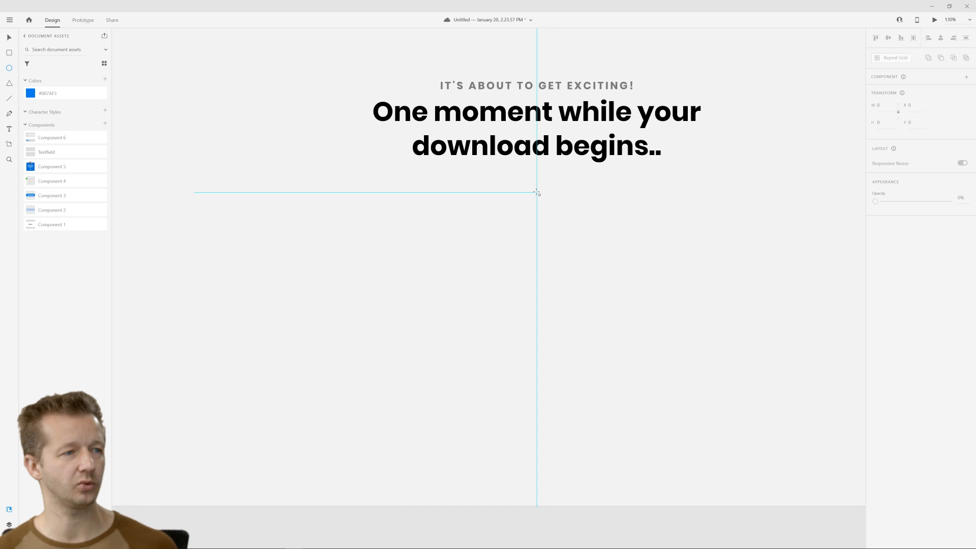
pyautogui.moveTo(537, 192); pyautogui.dragTo(540, 195)
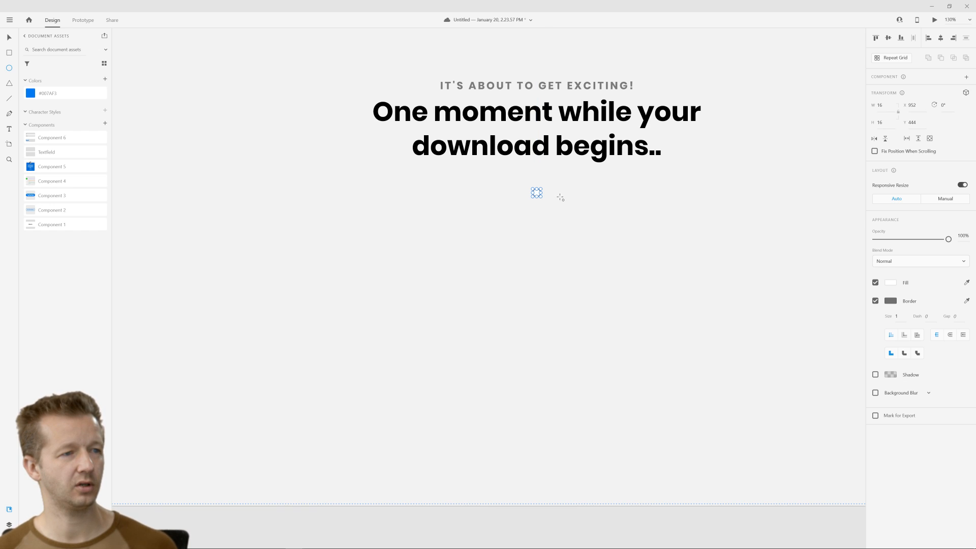
pyautogui.click(875, 300)
pyautogui.click(890, 283)
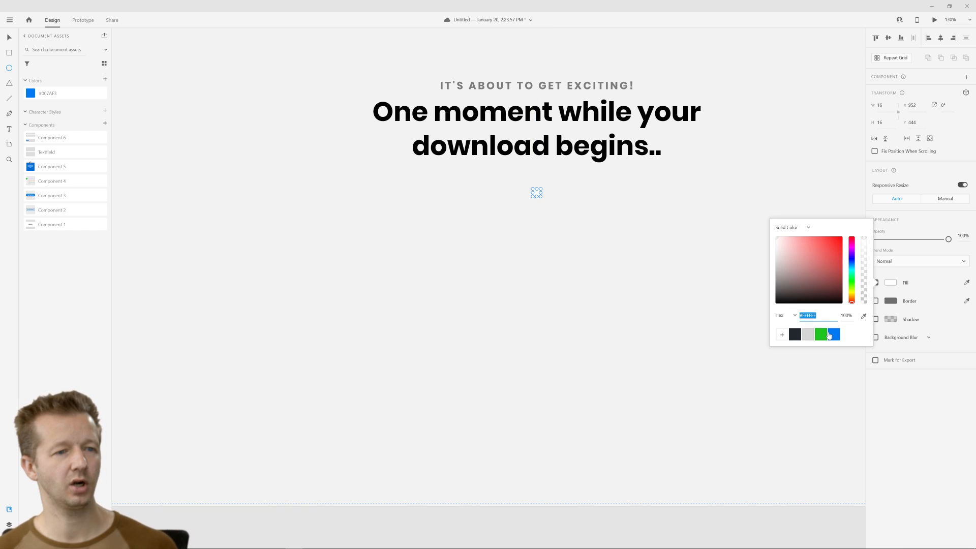
pyautogui.click(829, 335)
pyautogui.click(9, 40)
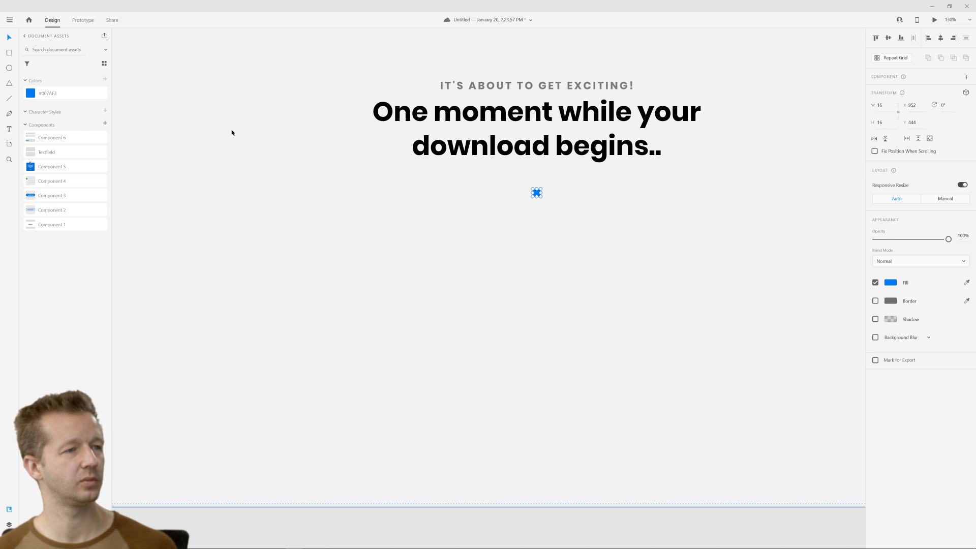
# Duplicate the blue dot straight below itself, then duplicate the pair and rotate the copy -90° to form a four-dot loader.
pyautogui.keyDown('alt'); pyautogui.moveTo(537, 195); pyautogui.dragTo(538, 220); pyautogui.keyUp('alt')
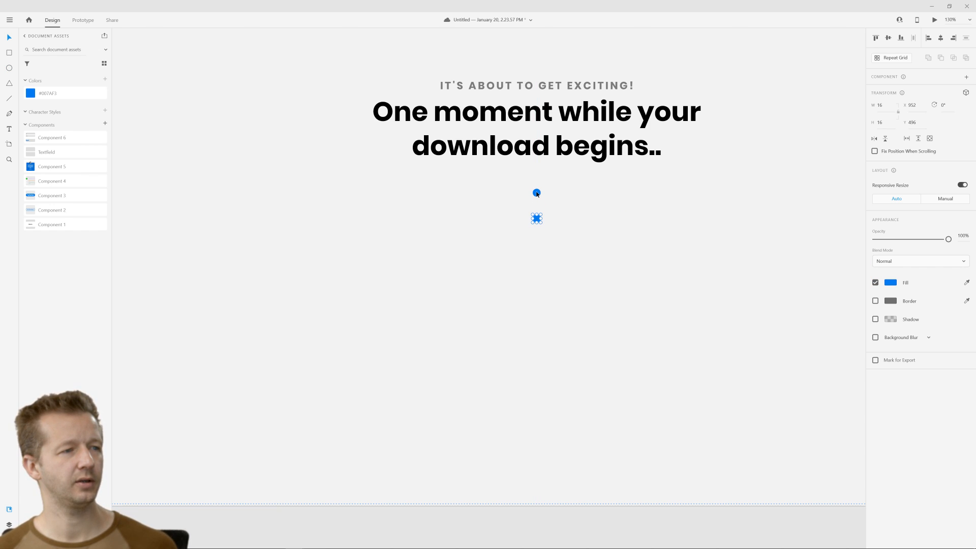
pyautogui.keyDown('shift'); pyautogui.click(536, 193); pyautogui.keyUp('shift')
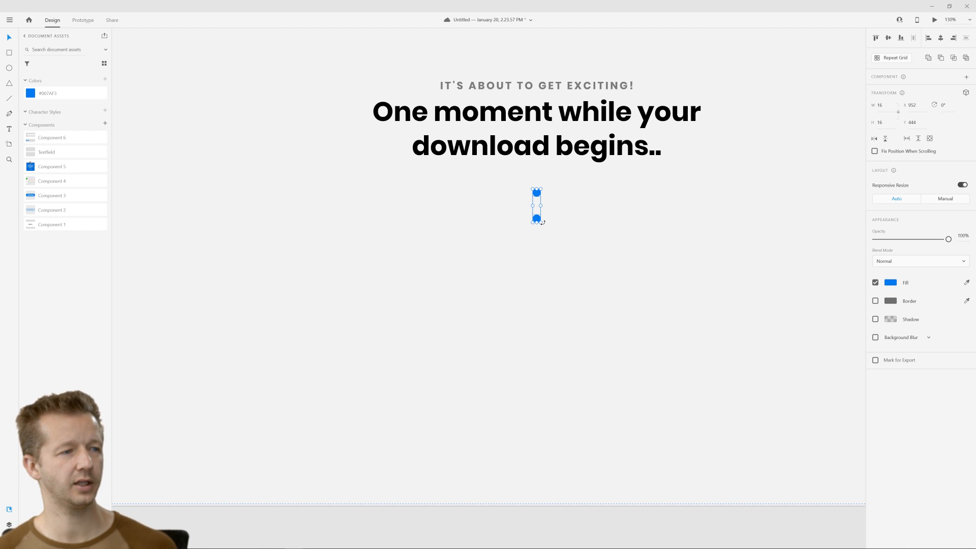
pyautogui.hotkey('ctrl', 'd')
pyautogui.moveTo(544, 226); pyautogui.dragTo(562, 197)
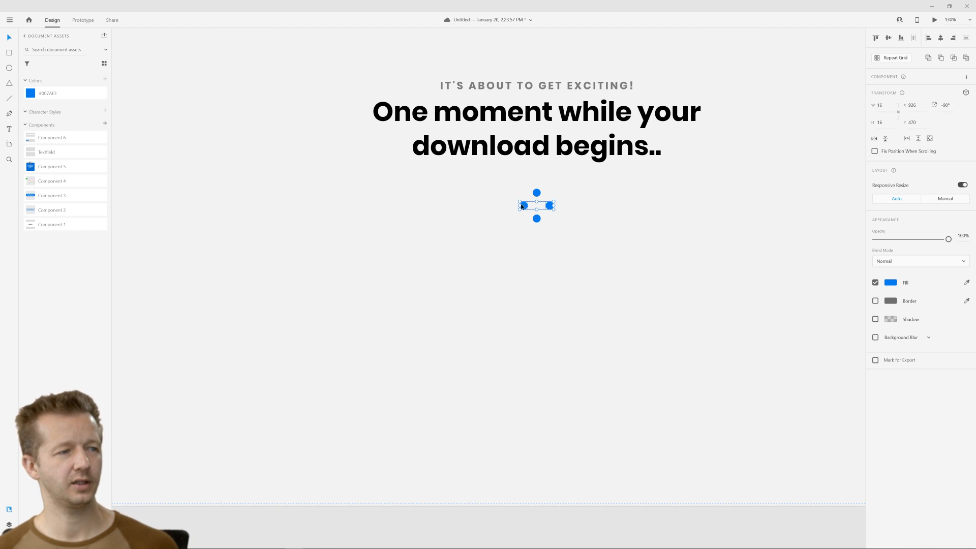
# Group the four blue dots into a single loader object.
pyautogui.keyDown('shift'); pyautogui.click(537, 193); pyautogui.keyUp('shift')
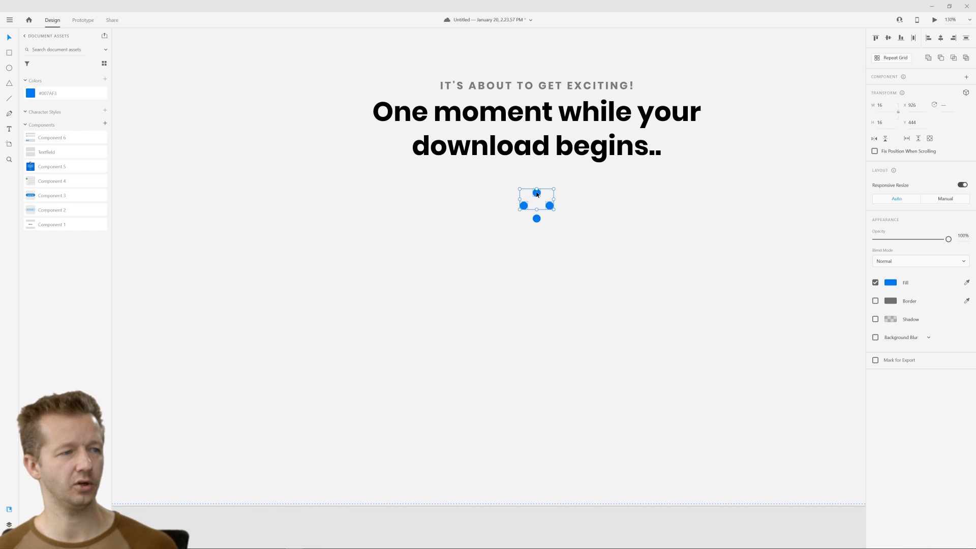
pyautogui.keyDown('shift'); pyautogui.click(537, 220); pyautogui.keyUp('shift')
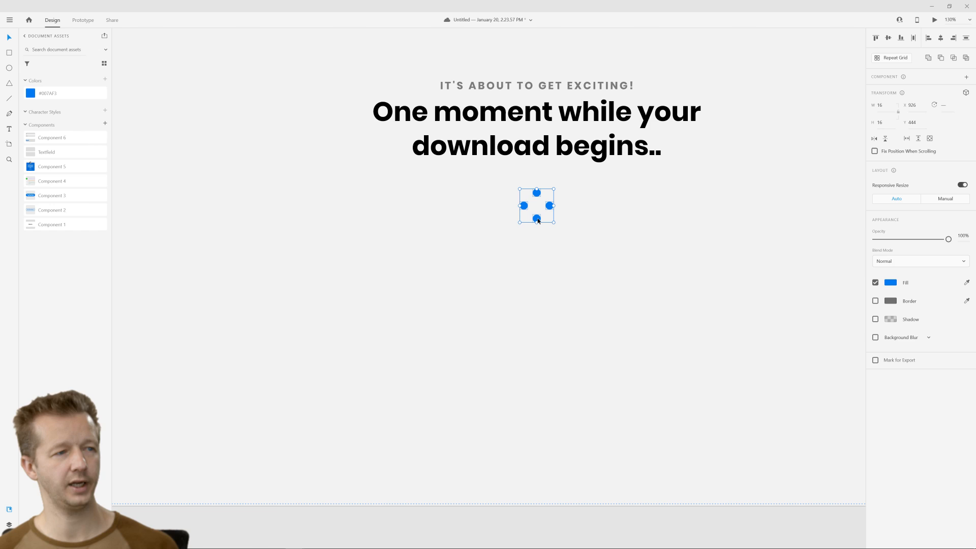
pyautogui.hotkey('ctrl', 'g')
# Move the tagline, headline and dot loader down together to about the artboard's vertical middle, placing the loader at about Y 654.
pyautogui.scroll(-6, 644, 204)
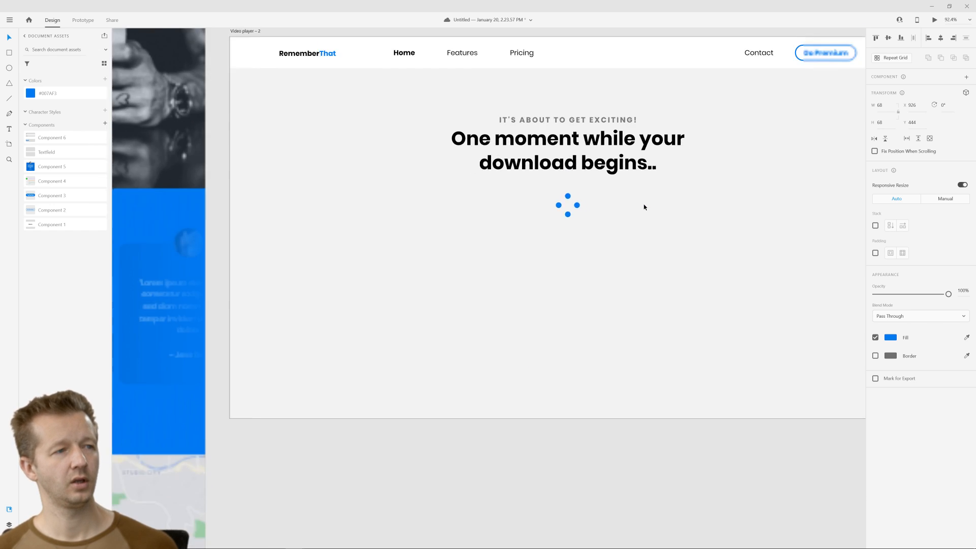
pyautogui.click(595, 152)
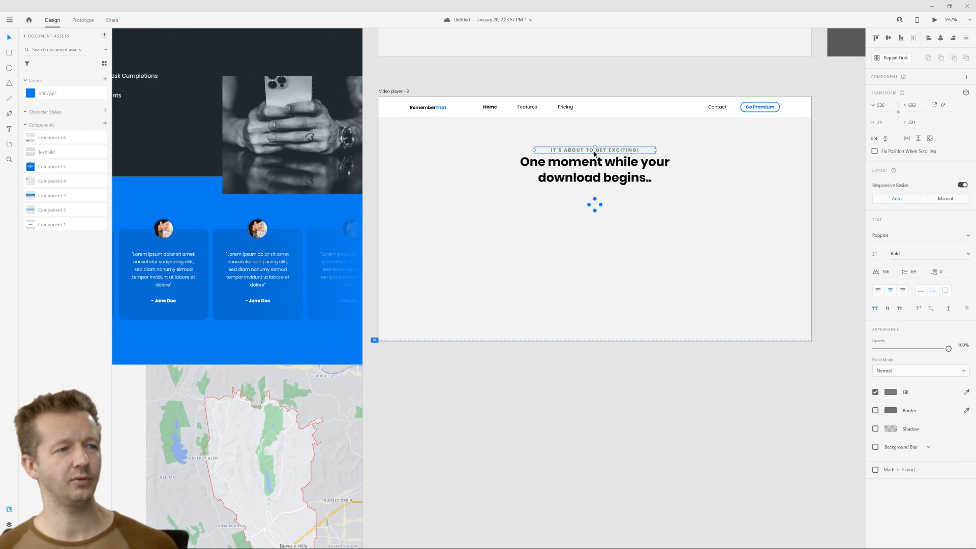
pyautogui.keyDown('shift'); pyautogui.click(602, 168); pyautogui.keyUp('shift')
pyautogui.keyDown('shift'); pyautogui.click(595, 201); pyautogui.keyUp('shift')
pyautogui.moveTo(597, 201); pyautogui.dragTo(592, 249)
pyautogui.click(702, 378)
pyautogui.click(835, 288)
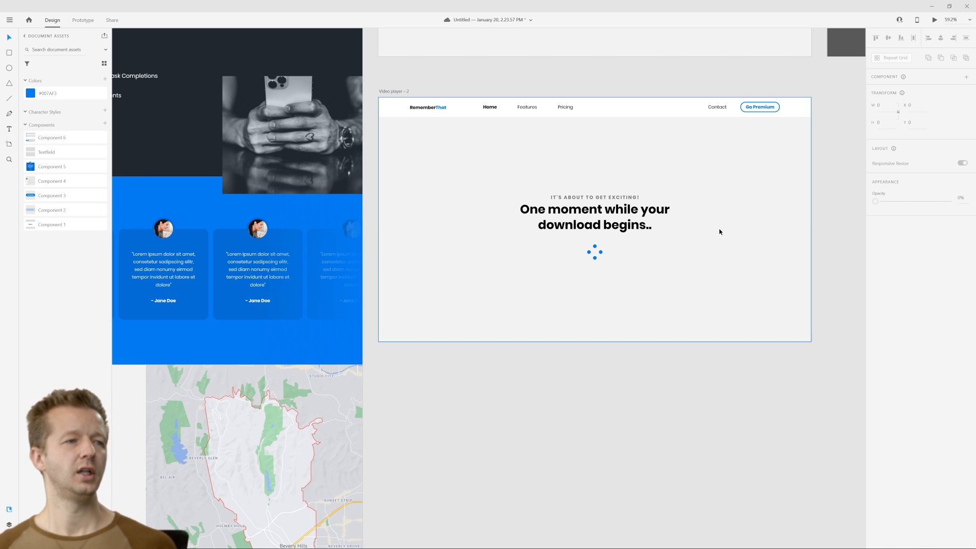
# Set the dot loader's opacity to 0% on the Video player – 2 artboard.
pyautogui.click(399, 90)
pyautogui.hscroll(3, 516, 81)
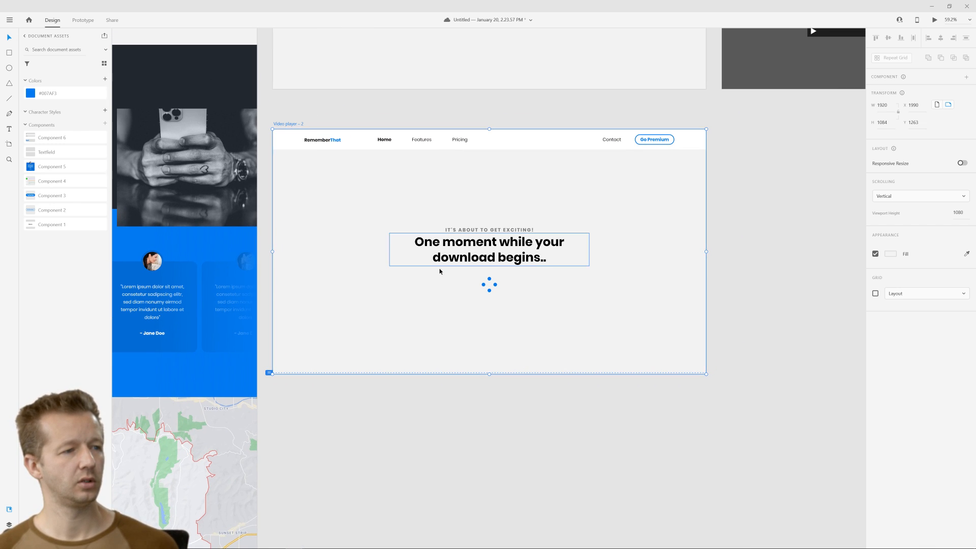
pyautogui.click(489, 284)
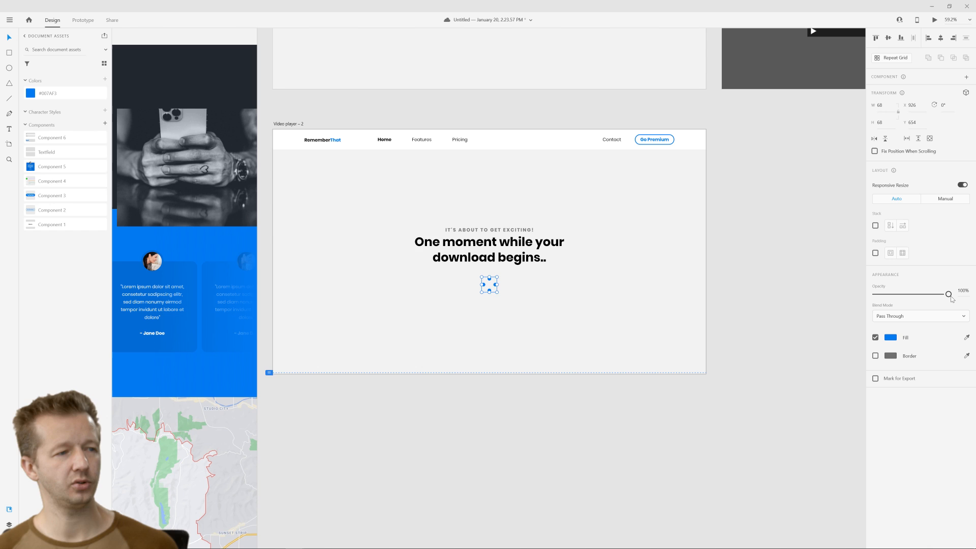
pyautogui.moveTo(948, 294); pyautogui.dragTo(875, 293)
# Duplicate the Video player – 2 artboard and set the dot loader's opacity to 100% on the copy.
pyautogui.click(288, 124)
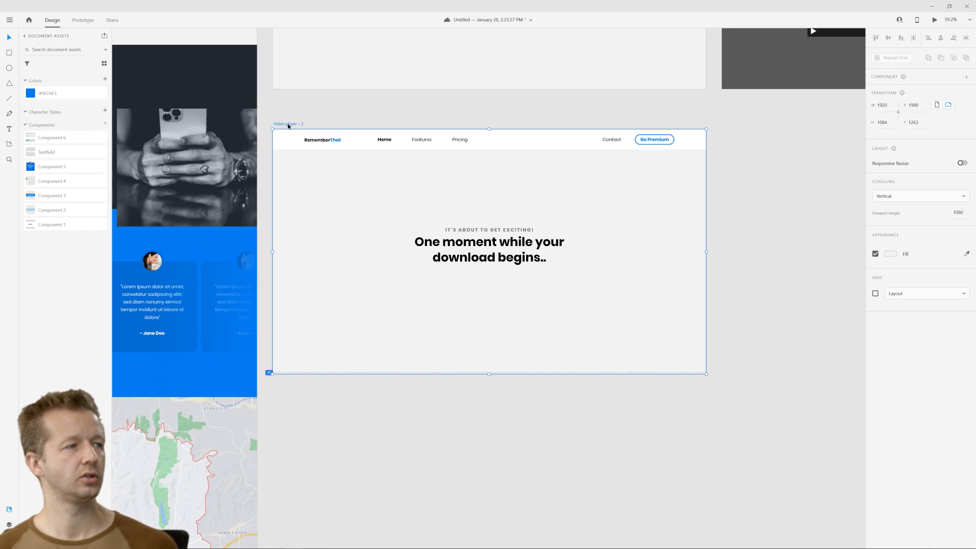
pyautogui.hotkey('ctrl', 'd')
pyautogui.click(490, 317)
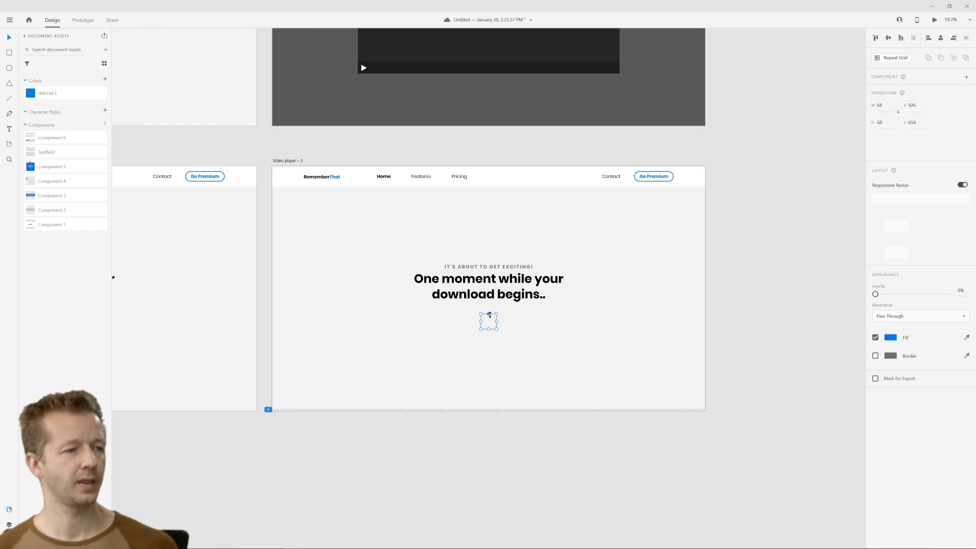
pyautogui.moveTo(875, 293); pyautogui.dragTo(948, 294)
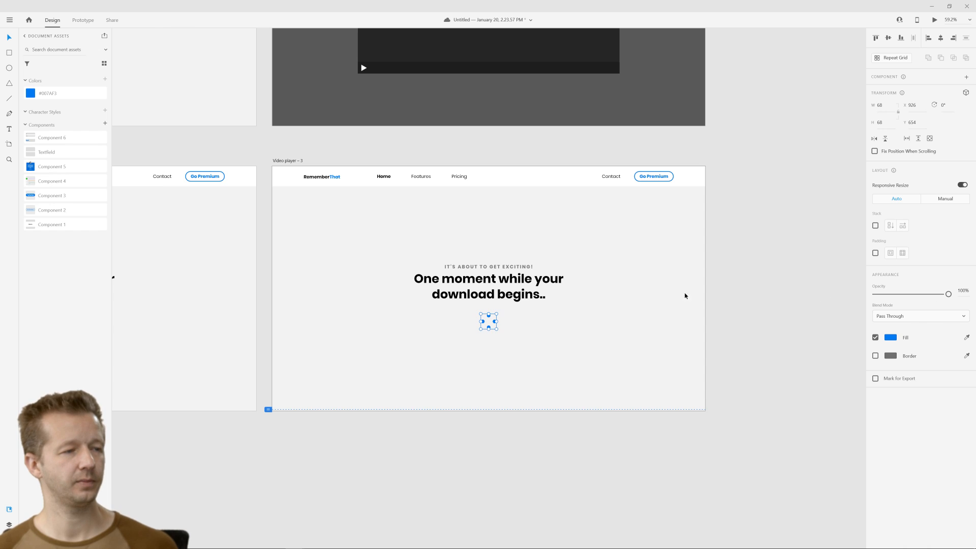
# On the Video player – 2 artboard, move the tagline and headline up to about Y 350 and set their opacity to 0%.
pyautogui.moveTo(394, 246); pyautogui.dragTo(636, 224)
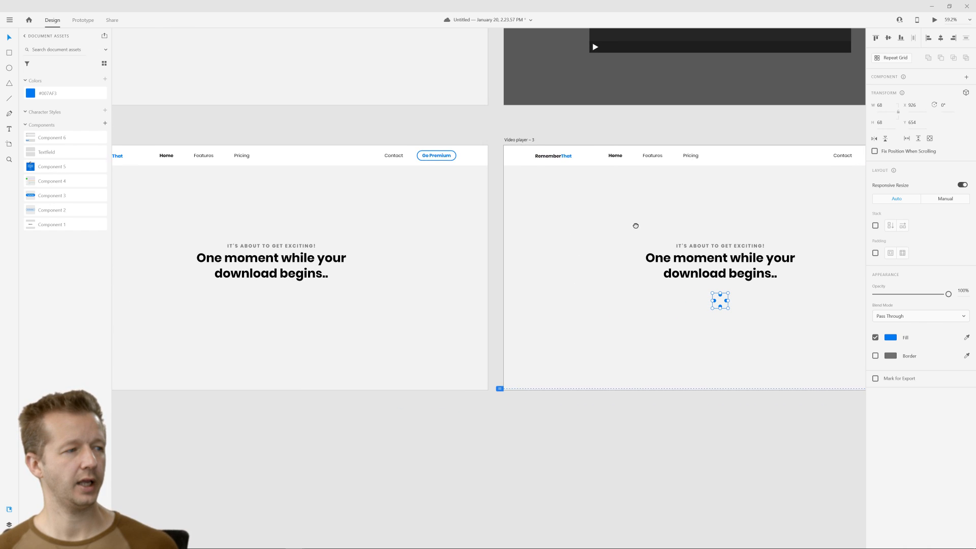
pyautogui.click(279, 269)
pyautogui.keyDown('shift'); pyautogui.click(275, 245); pyautogui.keyUp('shift')
pyautogui.moveTo(279, 268); pyautogui.dragTo(278, 250)
pyautogui.moveTo(948, 349); pyautogui.dragTo(863, 355)
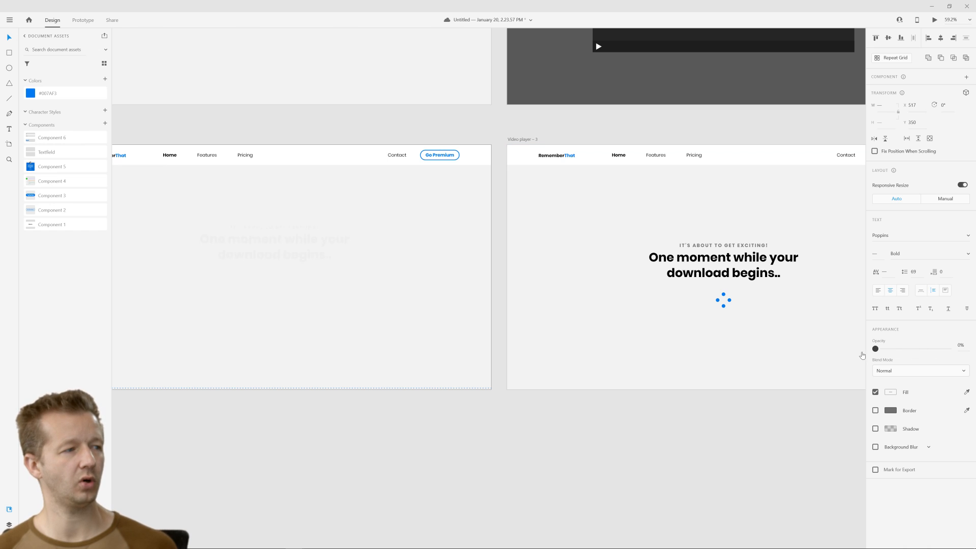
# Link the Video player – 2 artboard to Video player – 3 with a Time-triggered Auto-Animate interaction.
pyautogui.moveTo(668, 419); pyautogui.dragTo(799, 426)
pyautogui.click(82, 21)
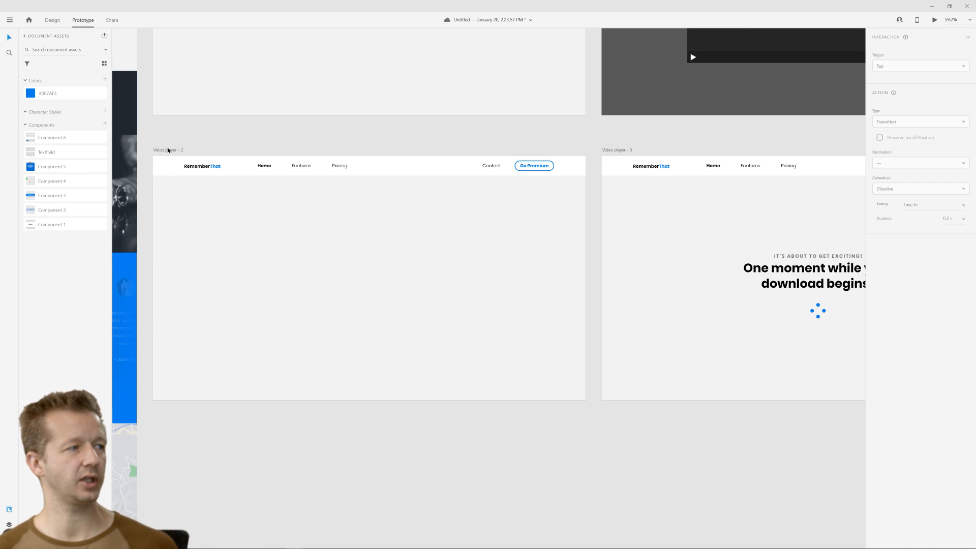
pyautogui.click(569, 288)
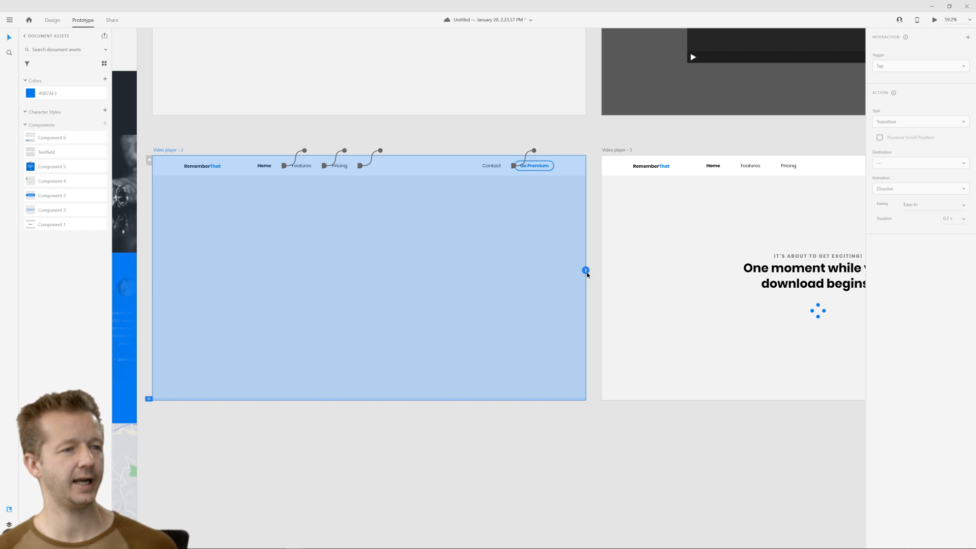
pyautogui.moveTo(586, 270); pyautogui.dragTo(634, 294)
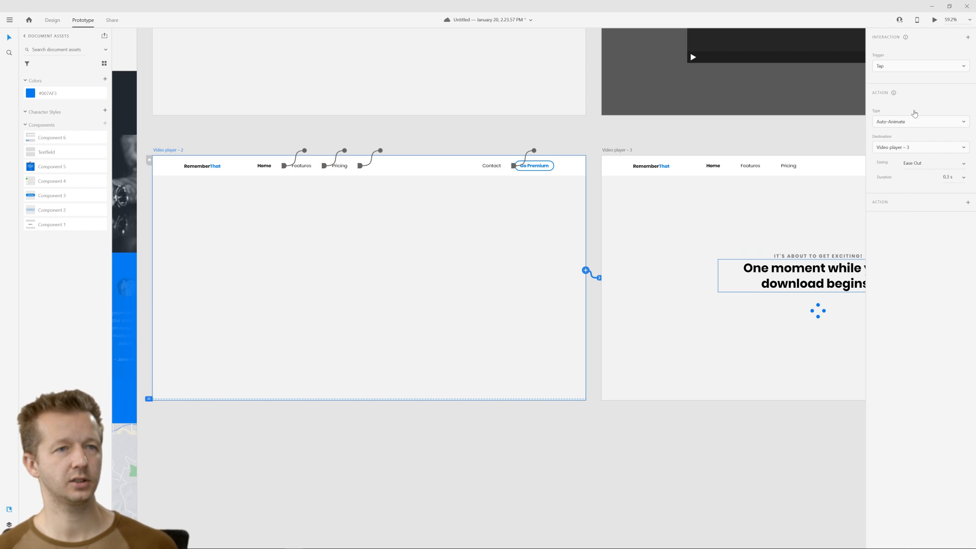
pyautogui.click(912, 65)
pyautogui.click(891, 101)
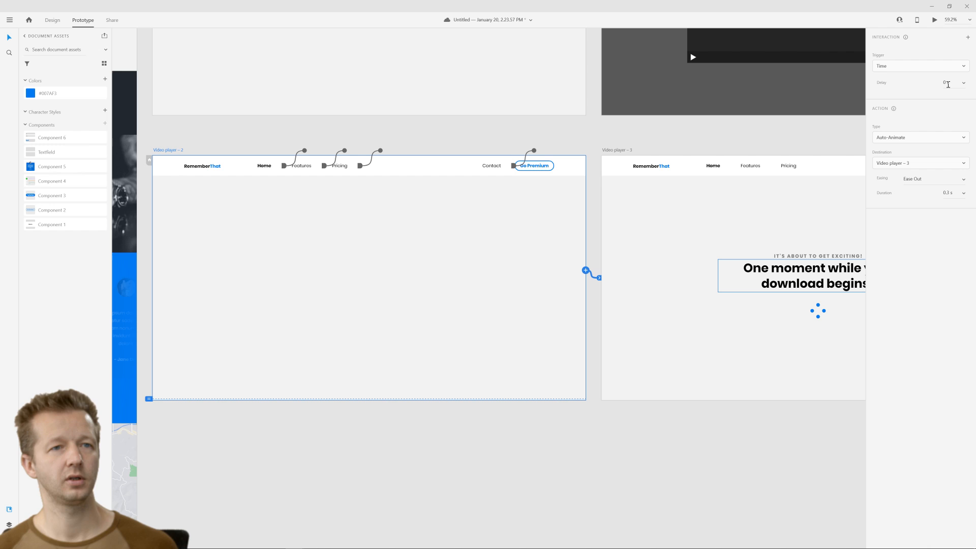
# Set the Video player – 2 transition's duration to 0.8 s and its easing to Ease In-Out.
pyautogui.click(962, 194)
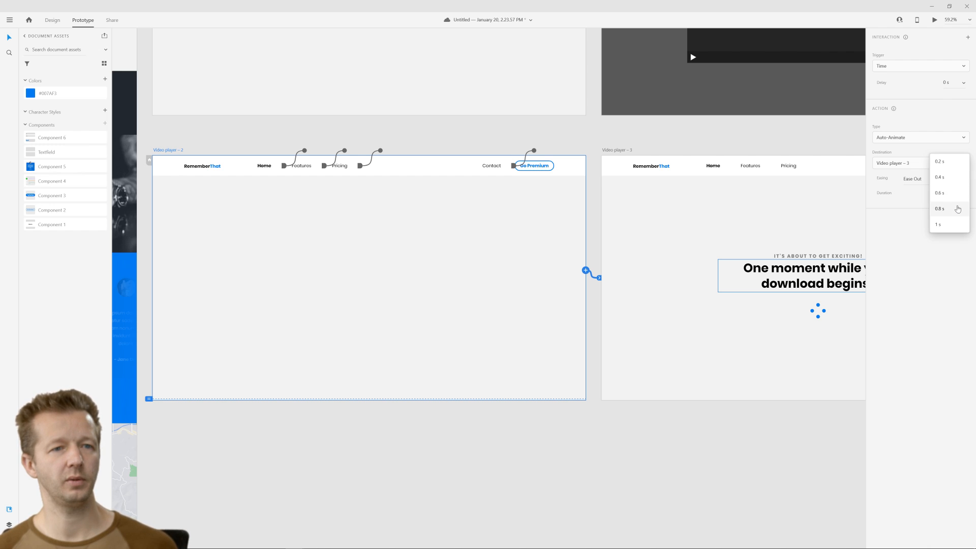
pyautogui.click(943, 208)
pyautogui.click(962, 180)
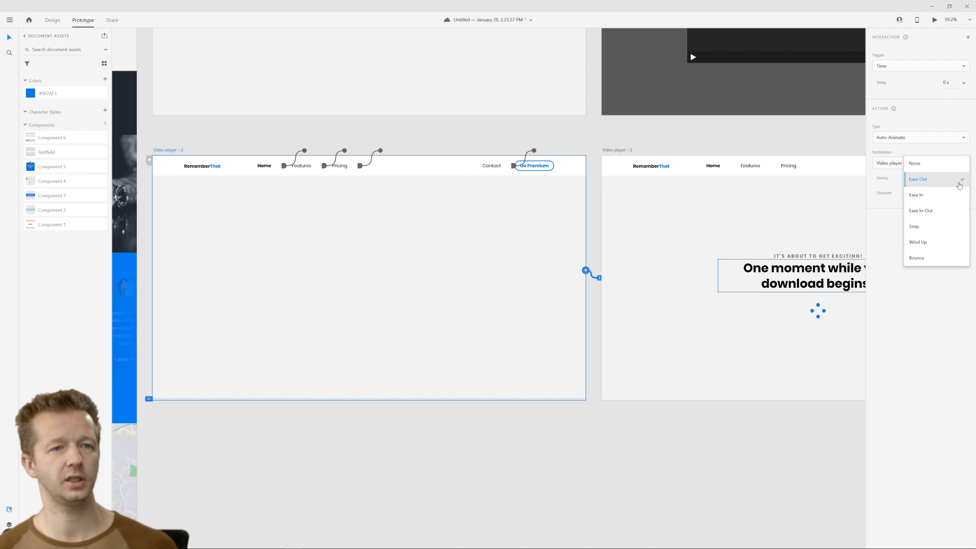
pyautogui.click(920, 215)
# Preview the animated transition from Video player – 2 to the download-waiting screen and close the preview.
pyautogui.click(934, 20)
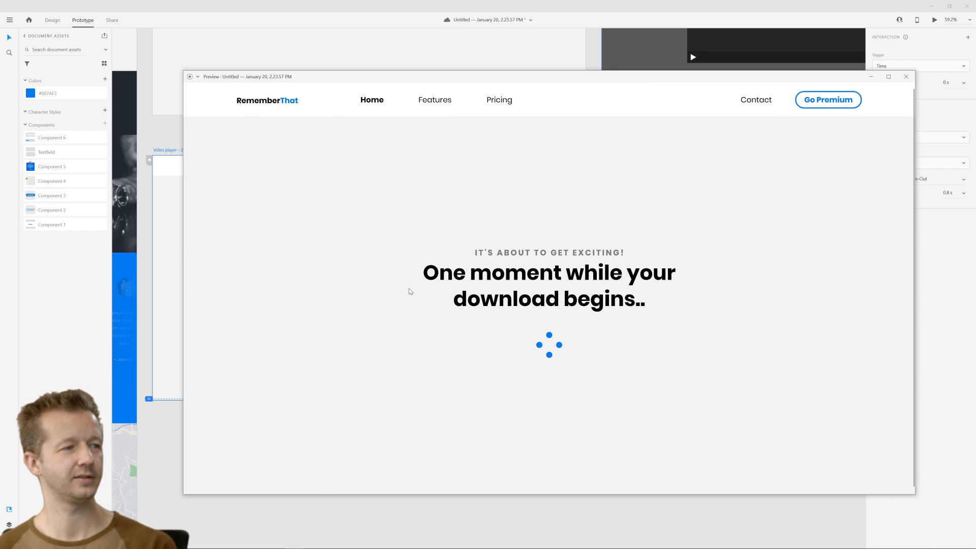
pyautogui.click(400, 320)
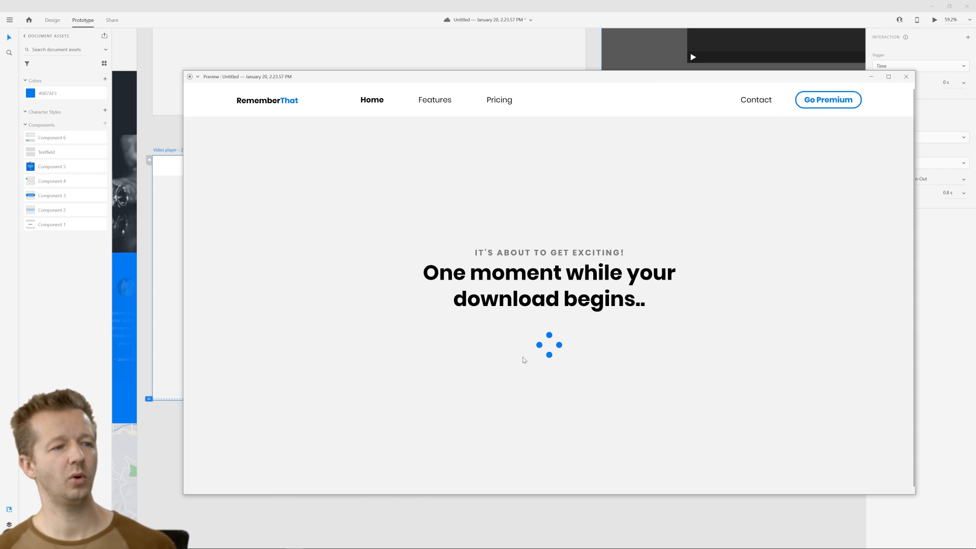
pyautogui.click(905, 76)
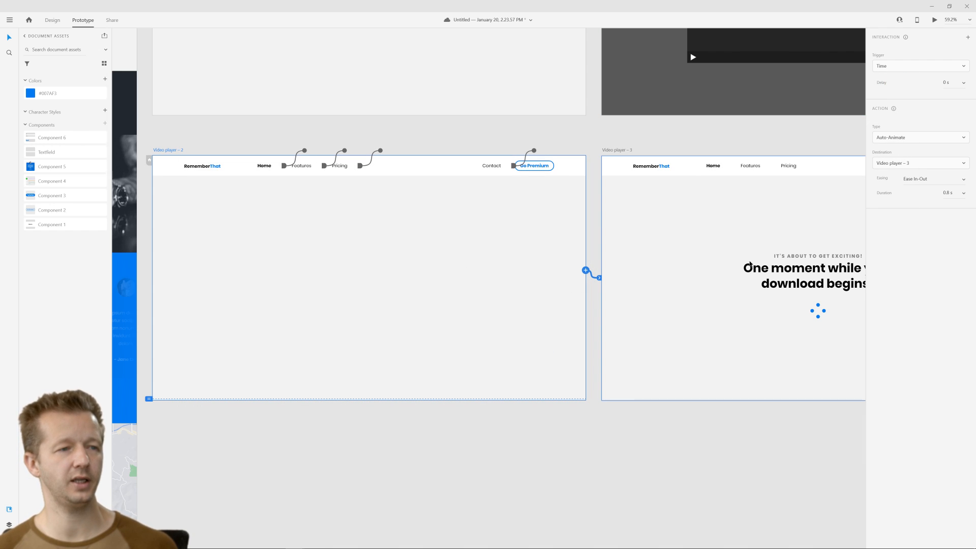
# Duplicate the Video player – 3 artboard.
pyautogui.click(761, 447)
pyautogui.moveTo(761, 447); pyautogui.dragTo(427, 444)
pyautogui.click(278, 160)
pyautogui.hotkey('ctrl', 'd')
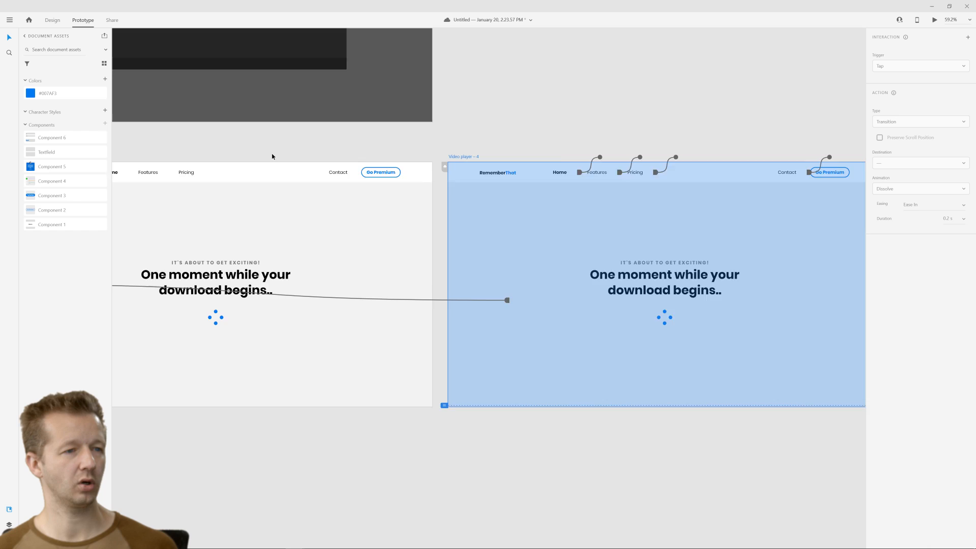
# Rotate the dot loader on the Video player – 4 artboard a full turn to -360°.
pyautogui.click(49, 21)
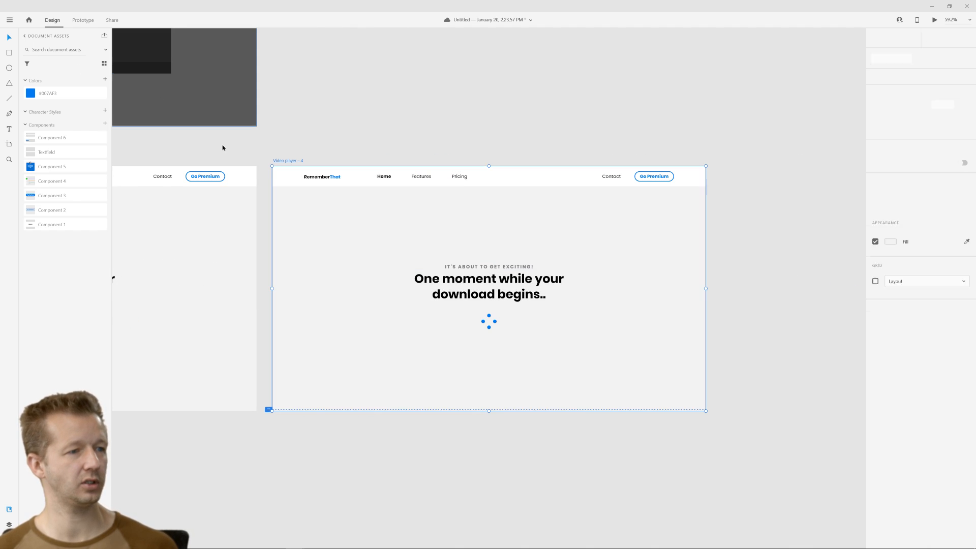
pyautogui.click(491, 317)
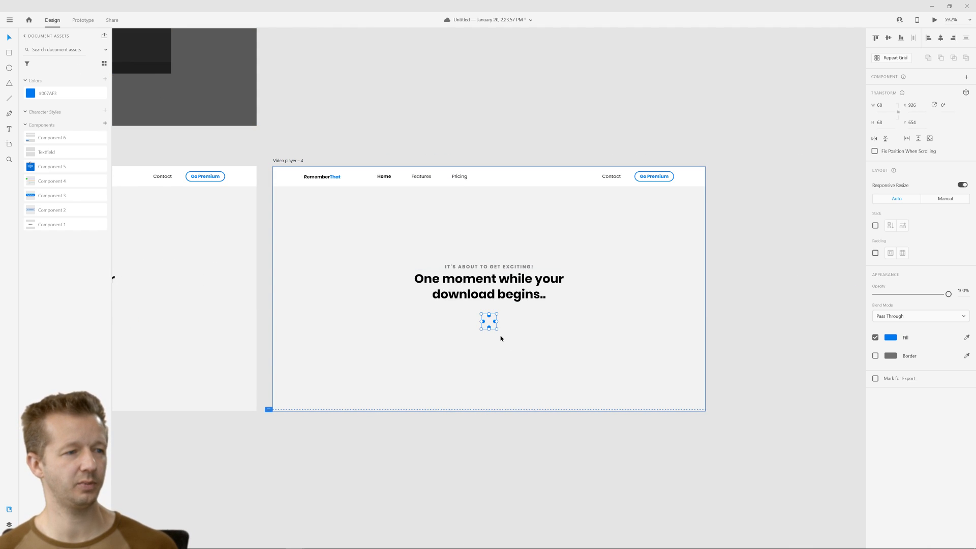
pyautogui.scroll(5, 473, 334)
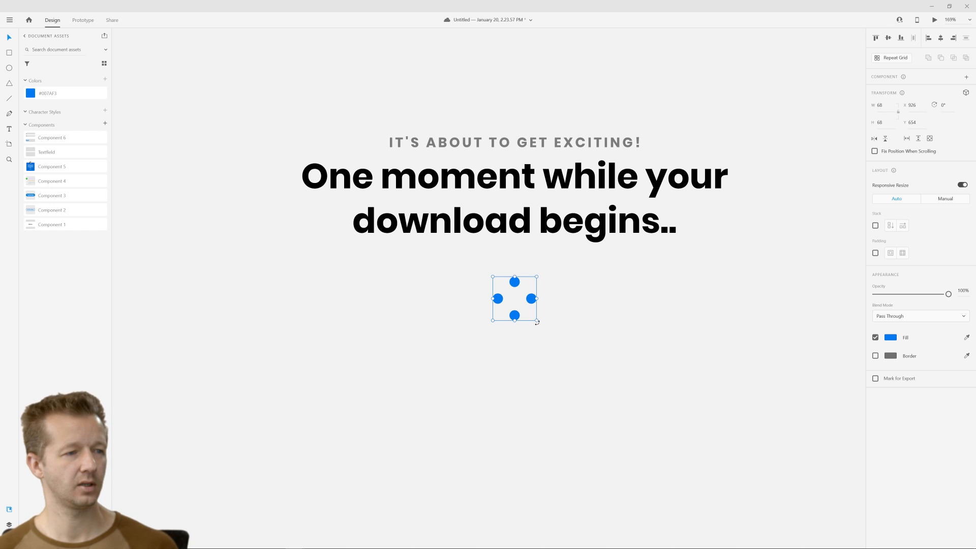
pyautogui.moveTo(537, 322); pyautogui.dragTo(547, 342)
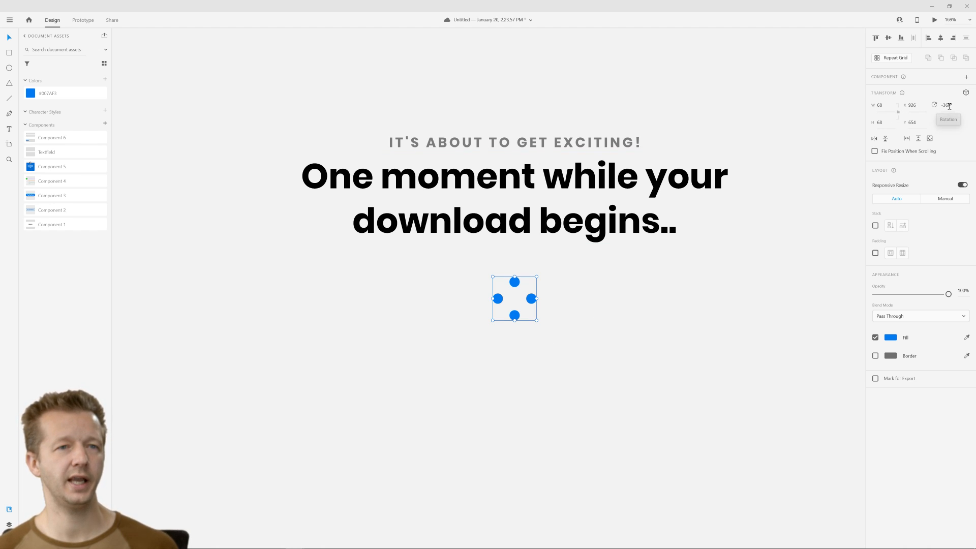
# Link Video player – 3 to Video player – 4 with a Time-triggered Auto-Animate transition using Ease In-Out and 0.8 s.
pyautogui.scroll(-4, 497, 289)
pyautogui.moveTo(456, 305); pyautogui.dragTo(694, 297)
pyautogui.scroll(-3, 620, 301)
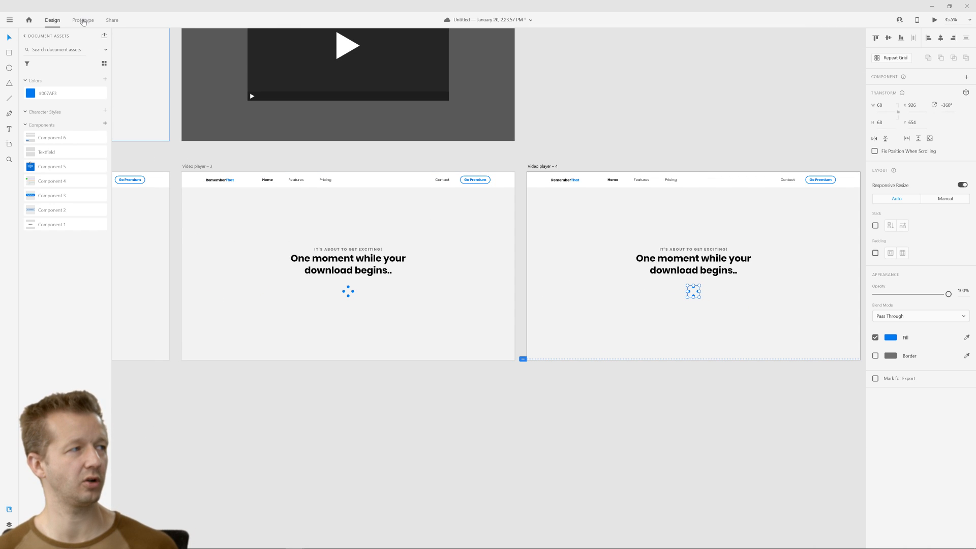
pyautogui.click(83, 20)
pyautogui.click(514, 260)
pyautogui.moveTo(516, 260); pyautogui.dragTo(555, 275)
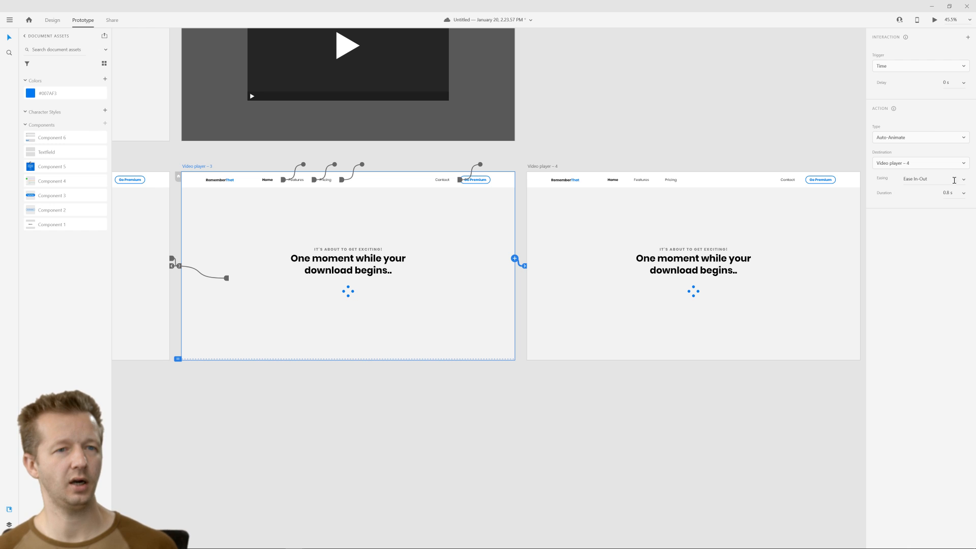
pyautogui.click(964, 182)
pyautogui.click(926, 133)
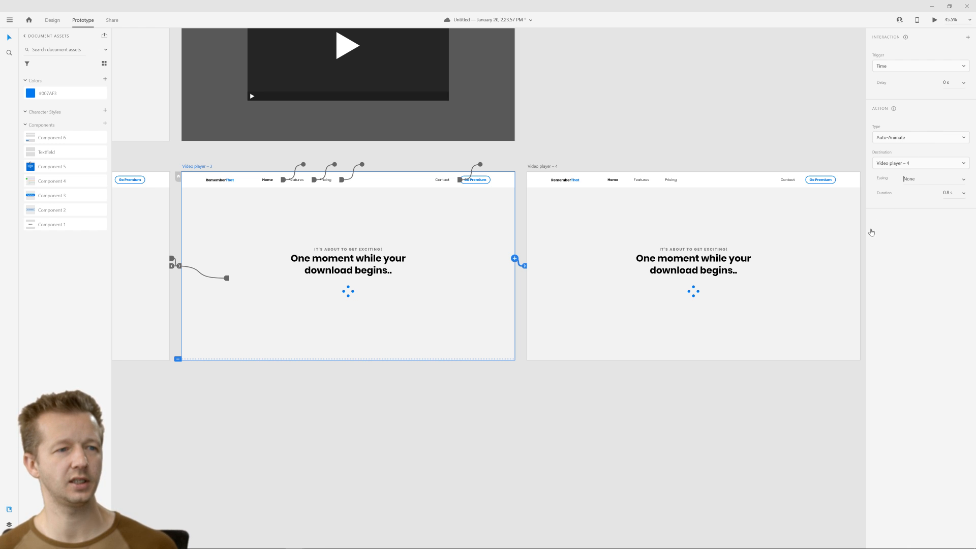
pyautogui.hotkey('ctrl', 'z')
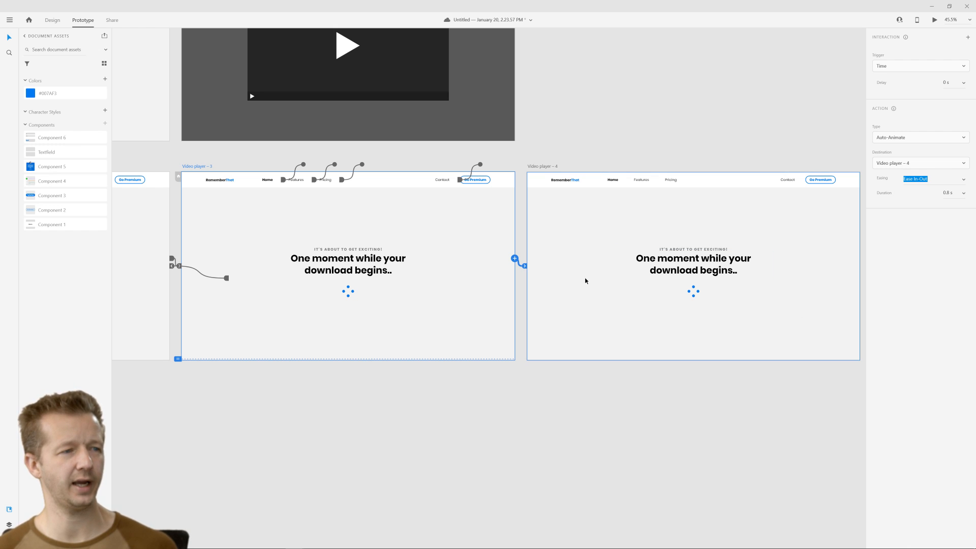
# Link Video player – 4 back to Video player – 3 with a Time-triggered Auto-Animate transition of 0.8 s.
pyautogui.click(585, 280)
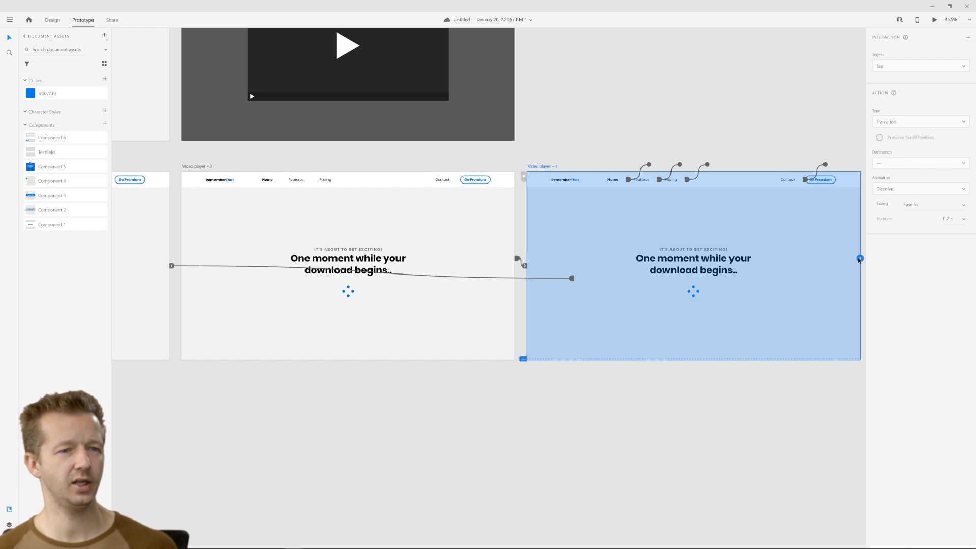
pyautogui.moveTo(859, 259); pyautogui.dragTo(484, 254)
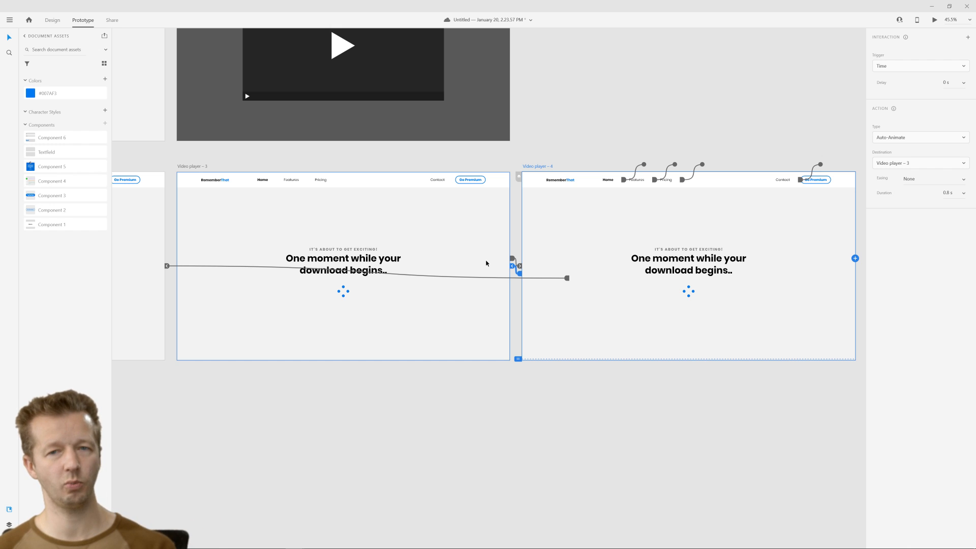
pyautogui.click(389, 170)
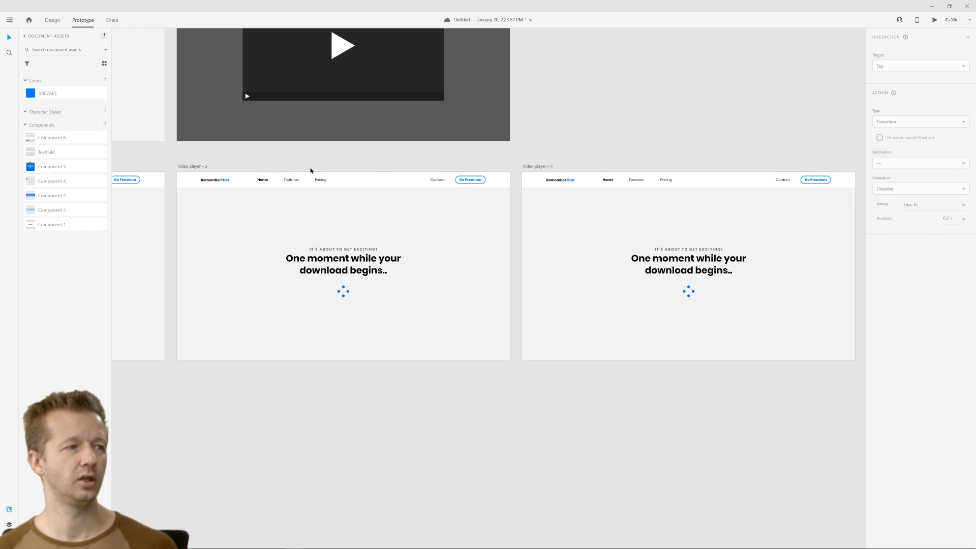
# Rename the flow starting at the Home artboard to Main.
pyautogui.scroll(-4, 311, 169)
pyautogui.moveTo(341, 229); pyautogui.dragTo(626, 281)
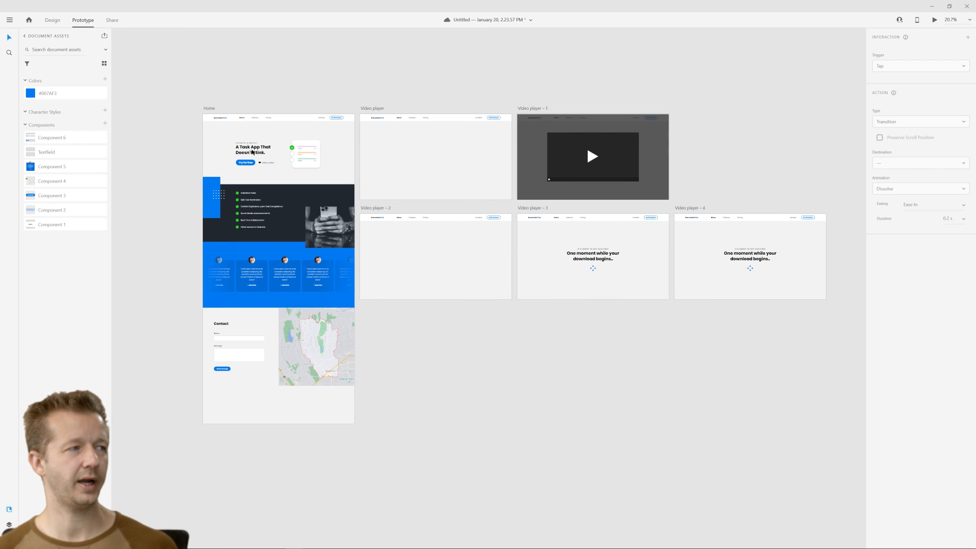
pyautogui.click(209, 108)
pyautogui.hotkey('ctrl', 'a')
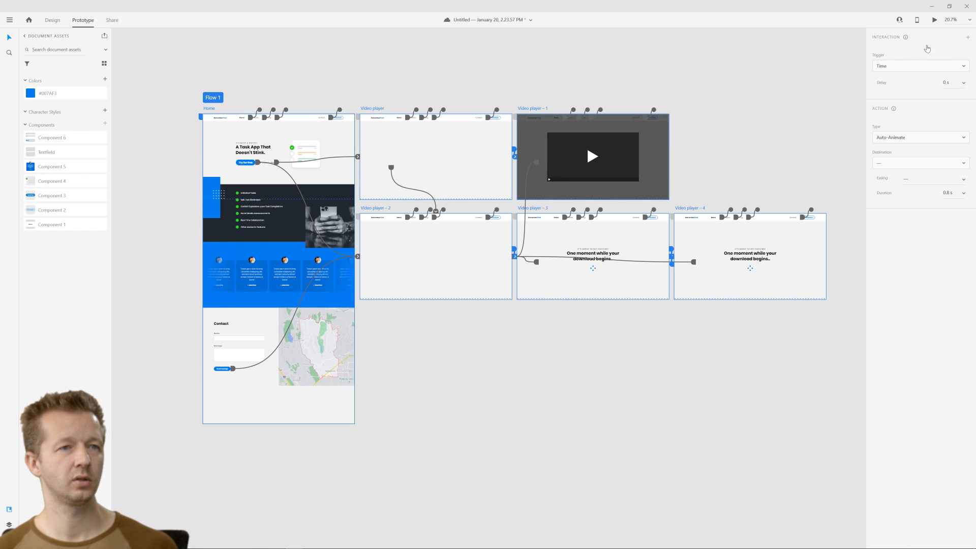
pyautogui.click(192, 120)
pyautogui.scroll(5, 197, 123)
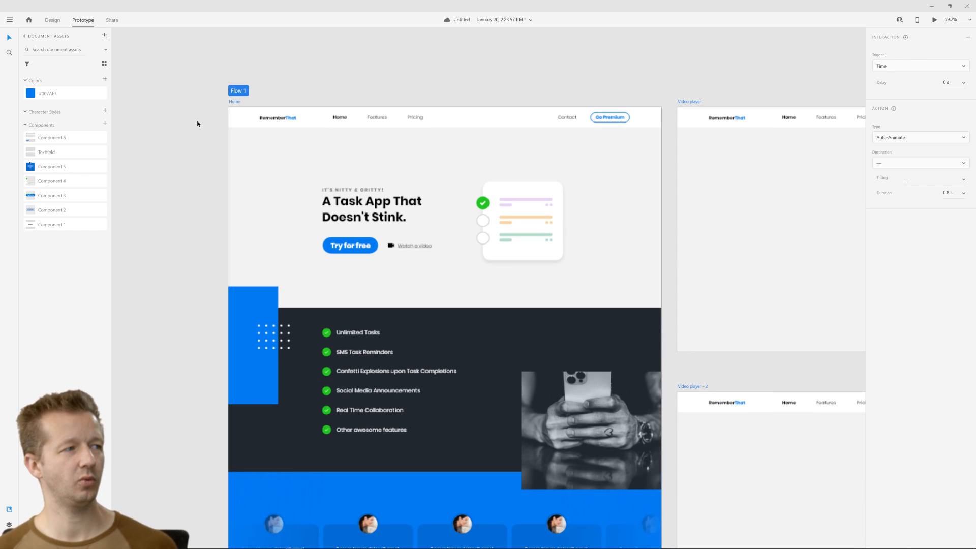
pyautogui.doubleClick(238, 93)
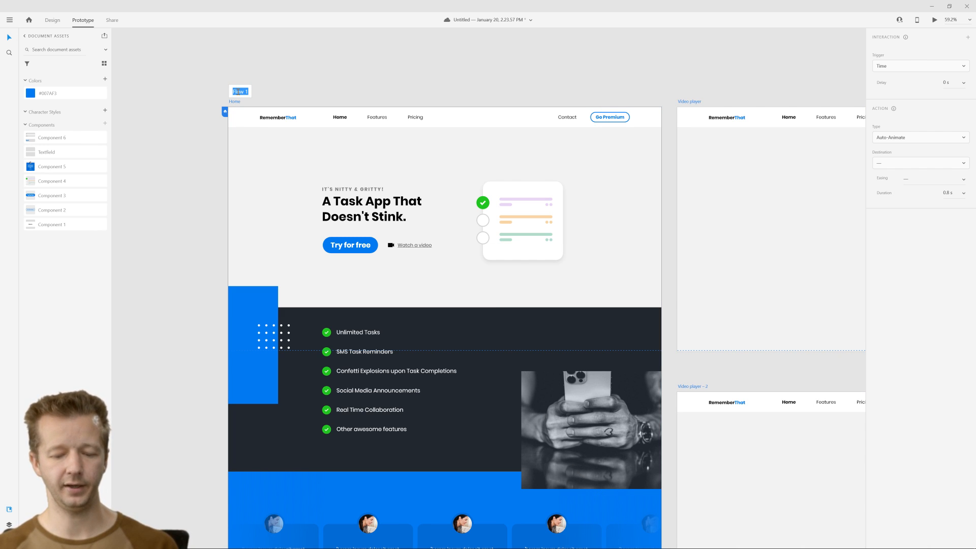
pyautogui.write('Main')
pyautogui.press('Return')
# Preview the prototype from the Home screen, follow the Try for free link to the spinning loader, and close the preview.
pyautogui.scroll(-5, 429, 81)
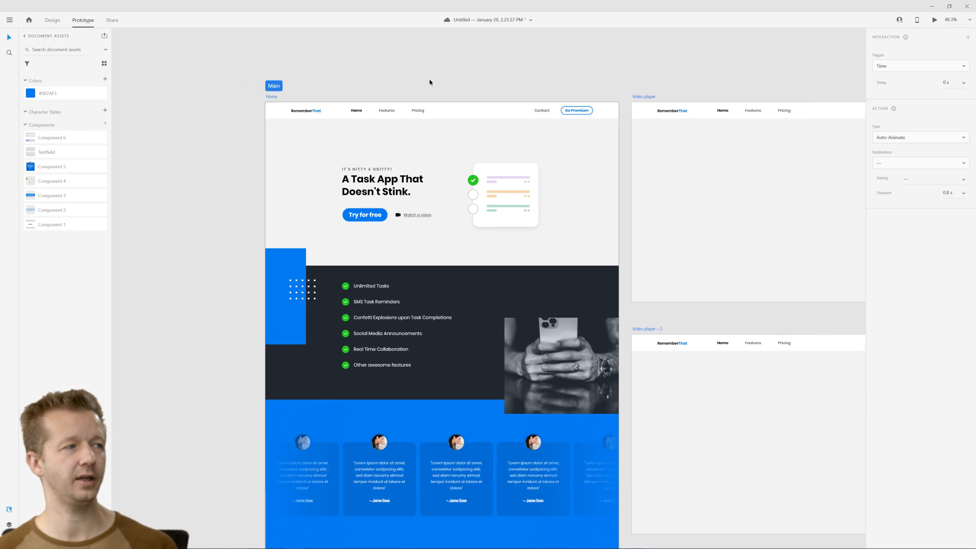
pyautogui.moveTo(560, 82); pyautogui.dragTo(421, 108)
pyautogui.click(932, 22)
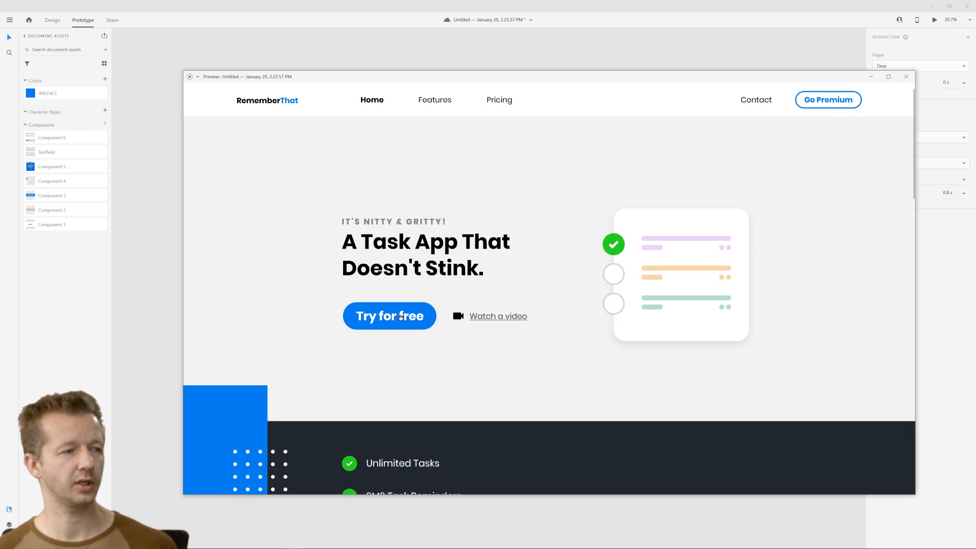
pyautogui.click(400, 317)
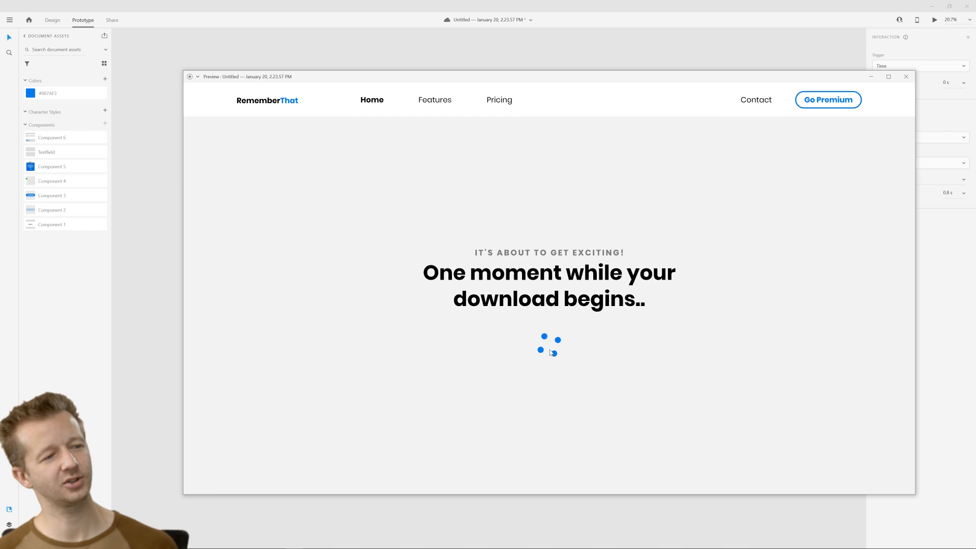
pyautogui.click(906, 76)
# Set the easing of the transition from Video player – 4 back to Video player – 3 to Ease In-Out.
pyautogui.scroll(5, 643, 281)
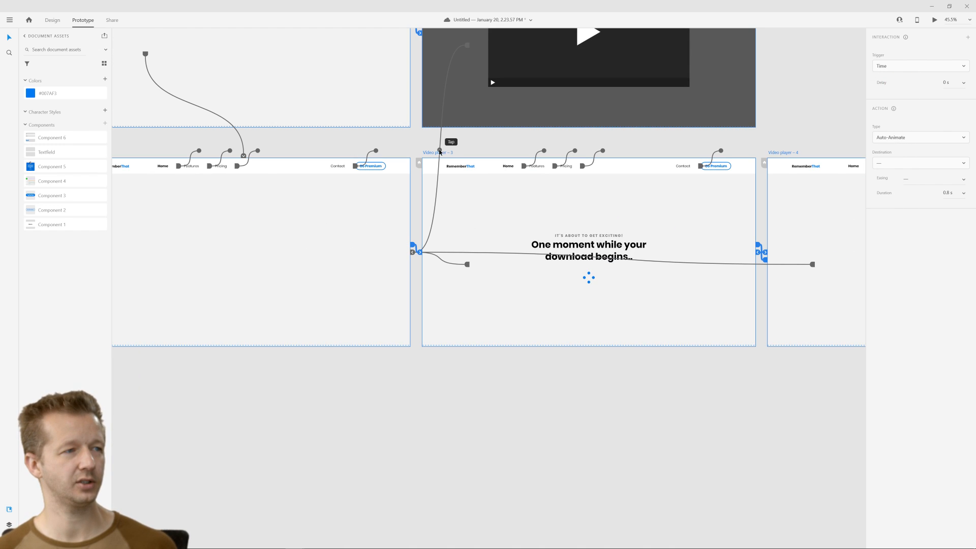
pyautogui.click(454, 155)
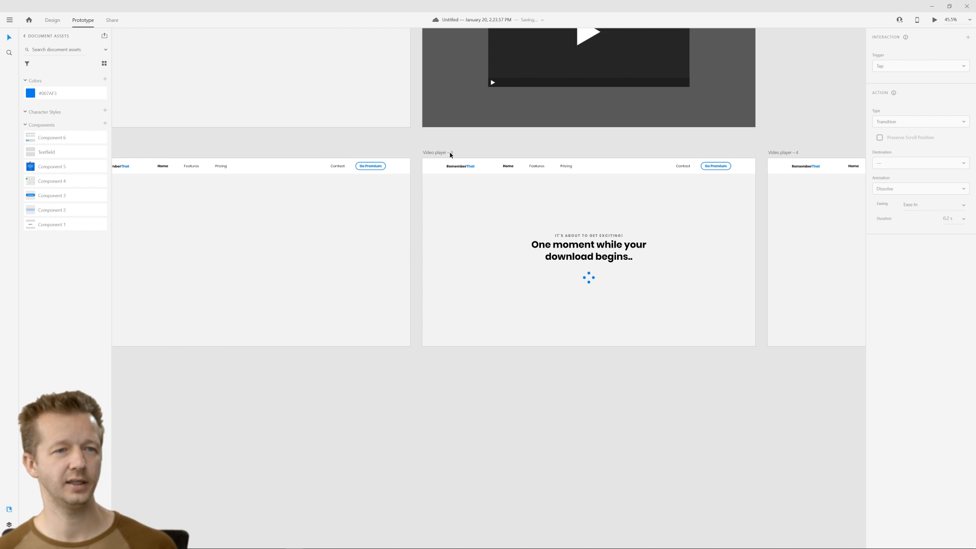
pyautogui.click(450, 154)
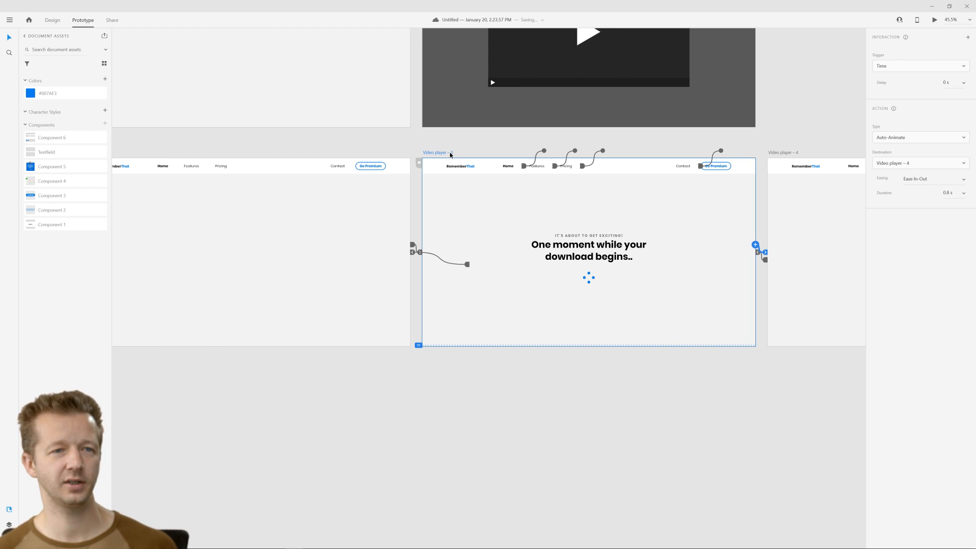
pyautogui.click(787, 154)
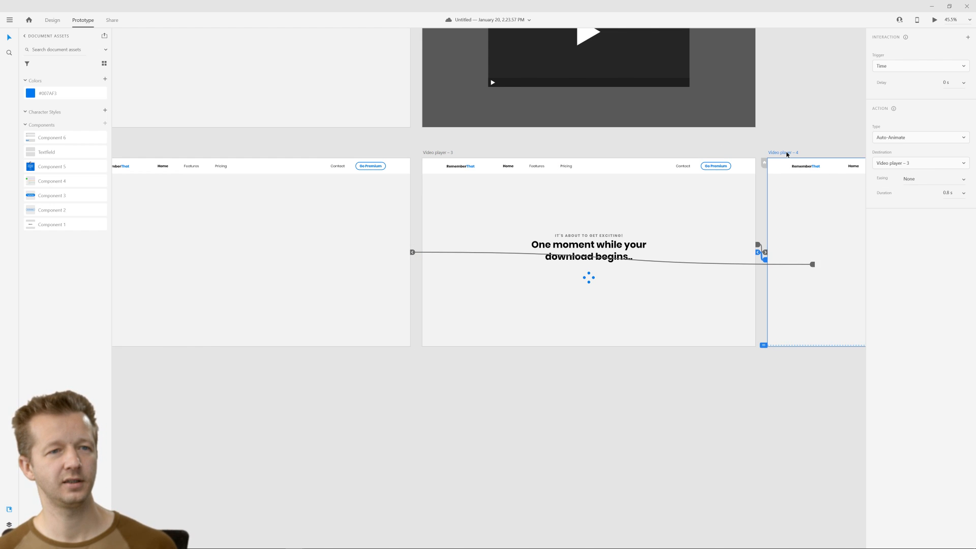
pyautogui.click(963, 182)
pyautogui.click(939, 213)
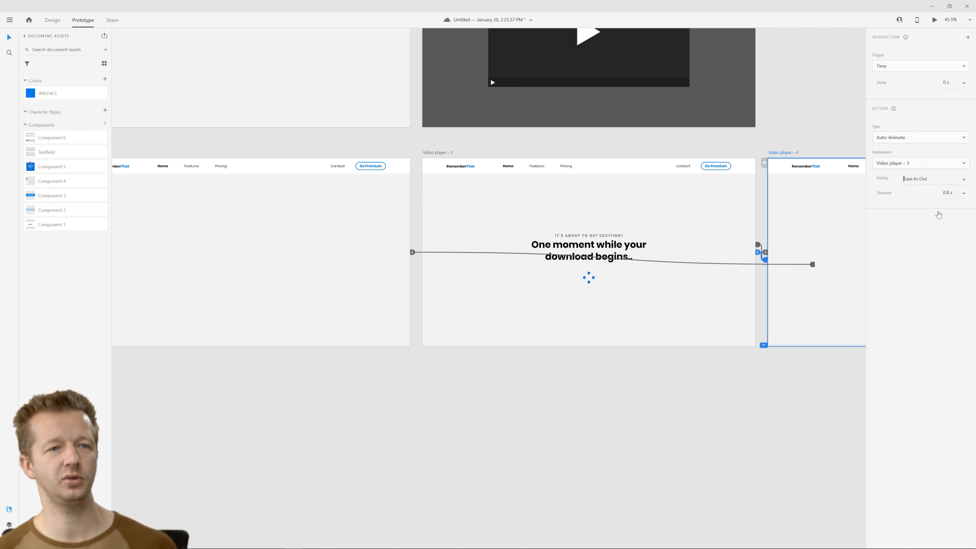
# Preview the download-waiting screen's looping loader animation again.
pyautogui.click(680, 137)
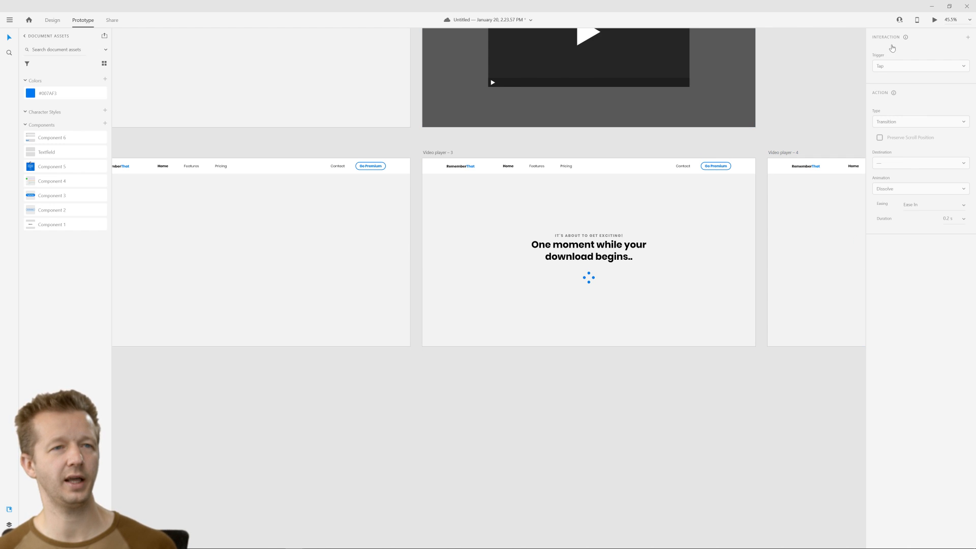
pyautogui.click(934, 20)
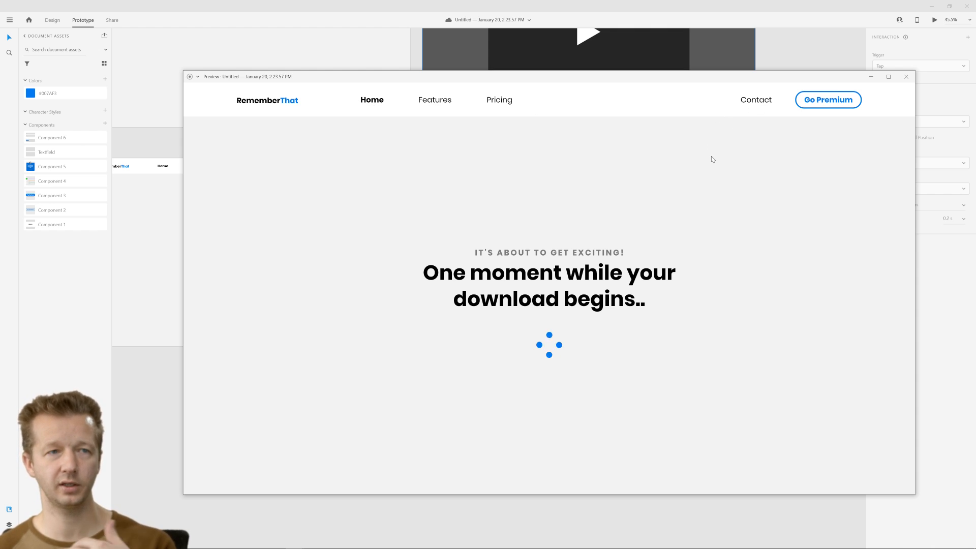
# Close the preview and look over the artboards and the interactions on the Home artboard's navigation links.
pyautogui.click(906, 76)
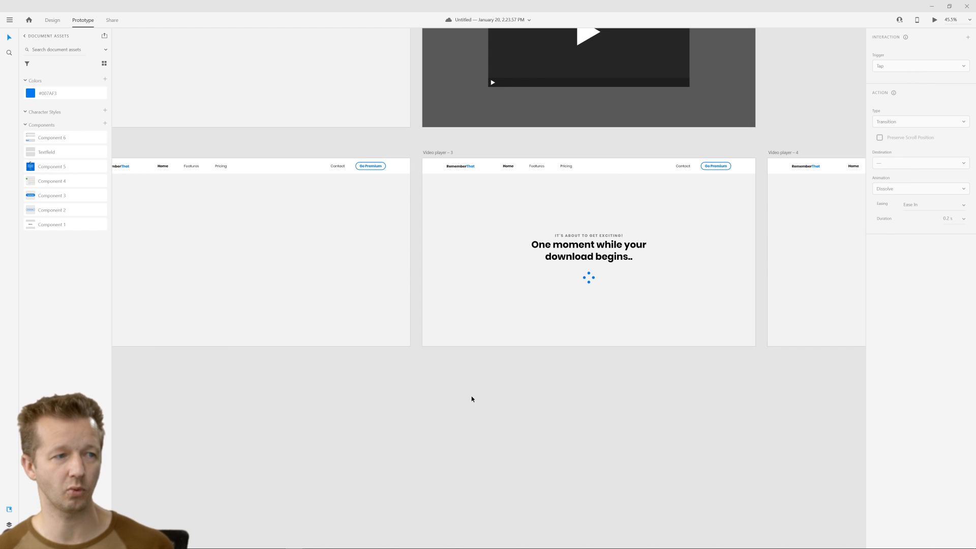
pyautogui.scroll(-5, 457, 378)
pyautogui.moveTo(457, 407); pyautogui.dragTo(518, 334)
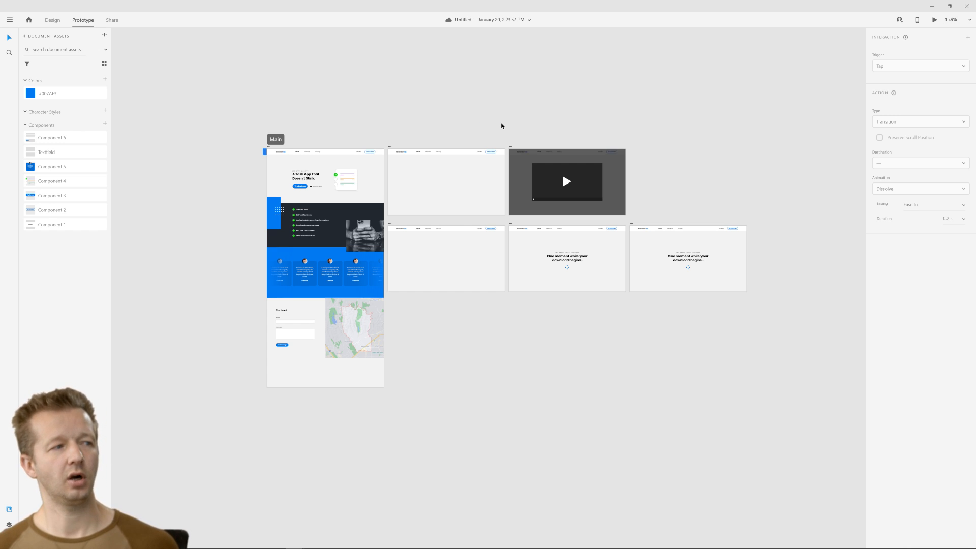
pyautogui.scroll(5, 285, 205)
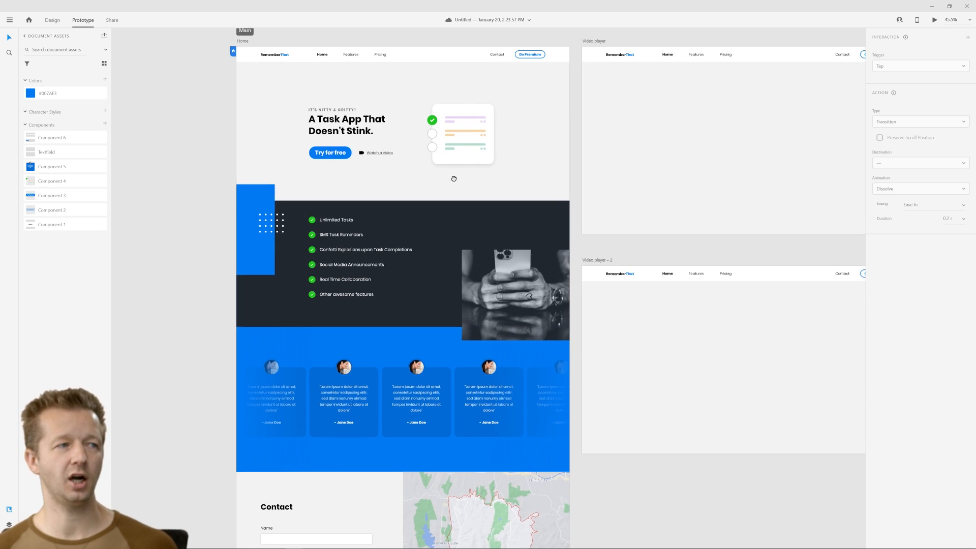
pyautogui.scroll(3, 485, 191)
pyautogui.scroll(-3, 487, 192)
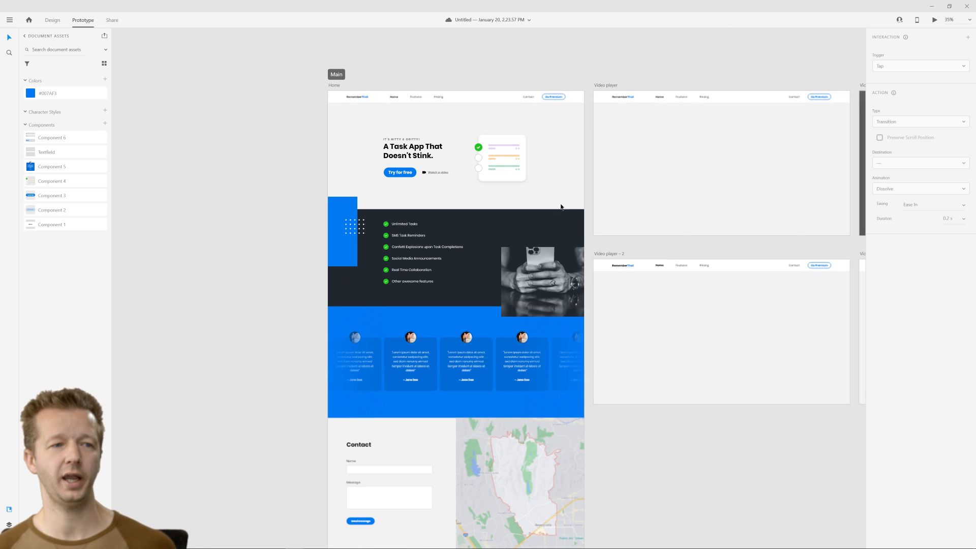
pyautogui.hscroll(2, 696, 220)
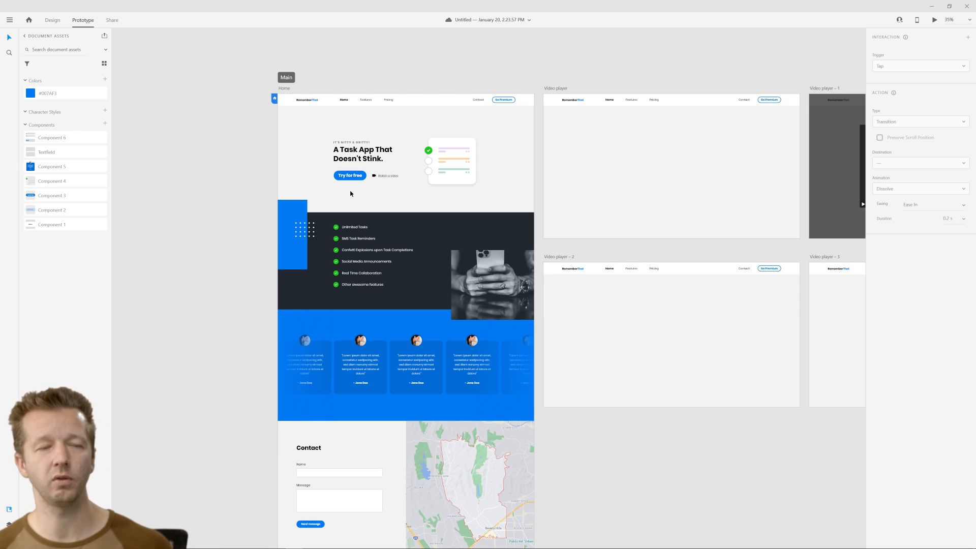
pyautogui.click(366, 100)
pyautogui.click(388, 100)
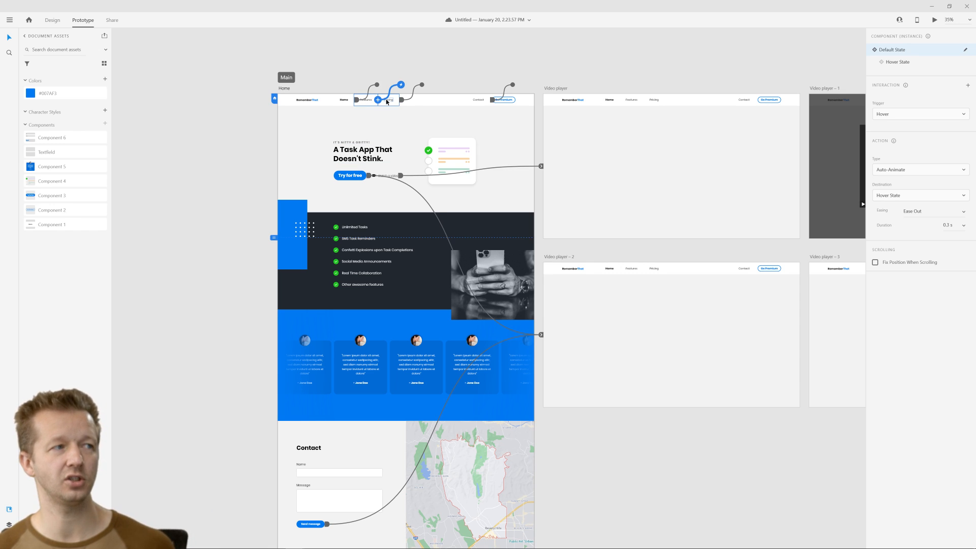
pyautogui.click(418, 66)
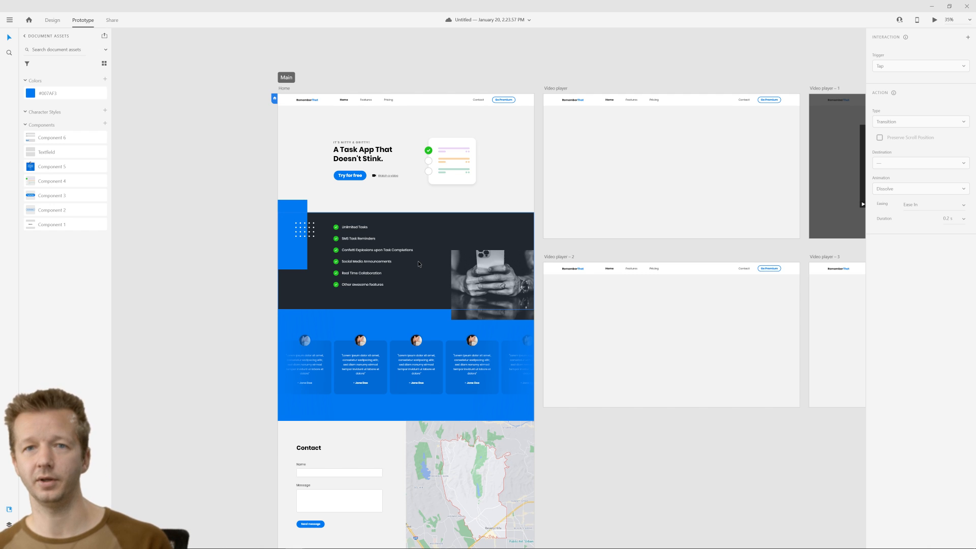
pyautogui.scroll(-3, 612, 82)
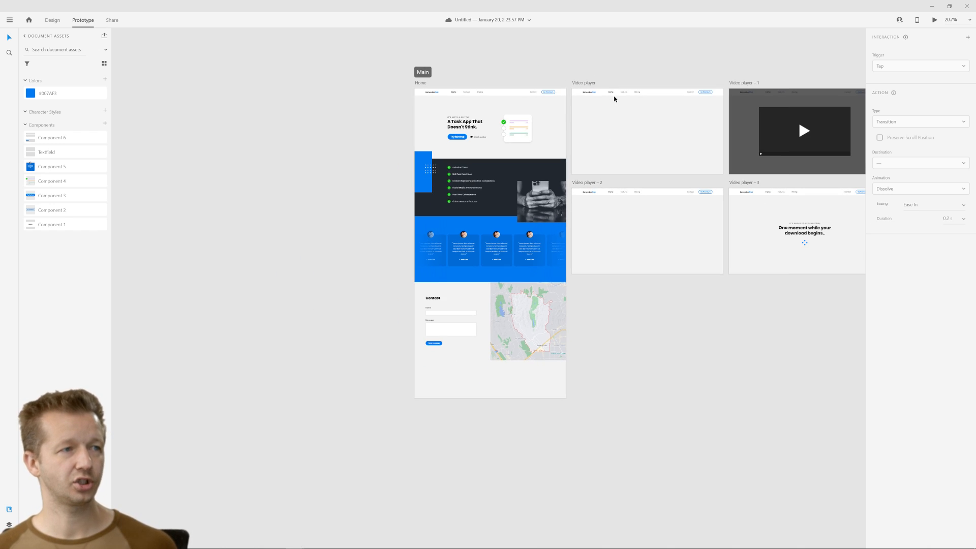
pyautogui.scroll(-4, 649, 246)
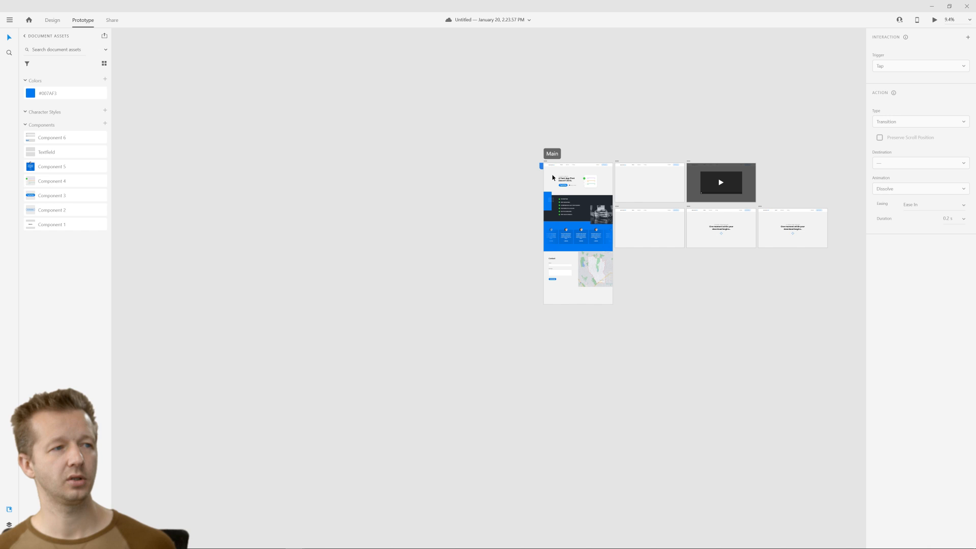
pyautogui.click(547, 163)
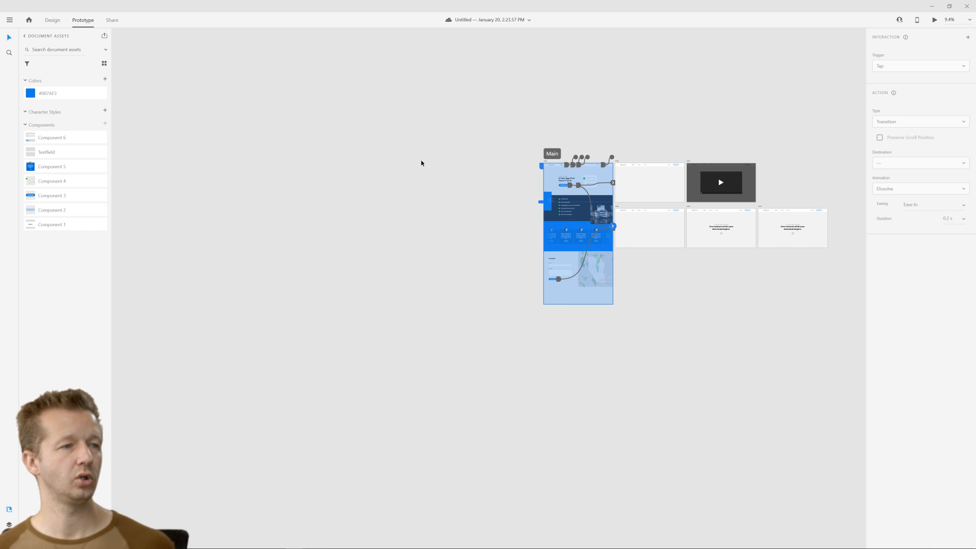
pyautogui.click(466, 231)
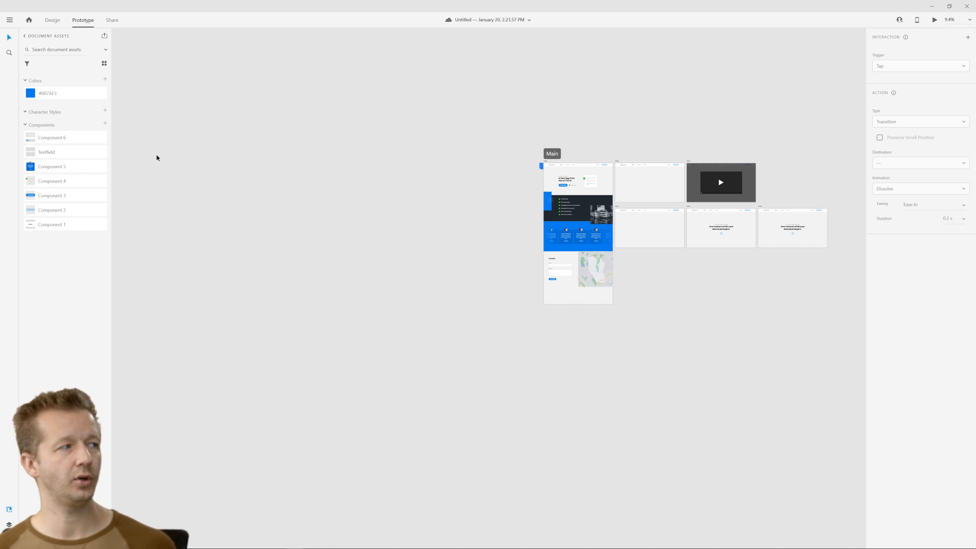
# Add an iPhone X, XS, 11 Pro artboard in Design mode and place it beside the Home artboard, on the side away from the Video player screens.
pyautogui.click(50, 20)
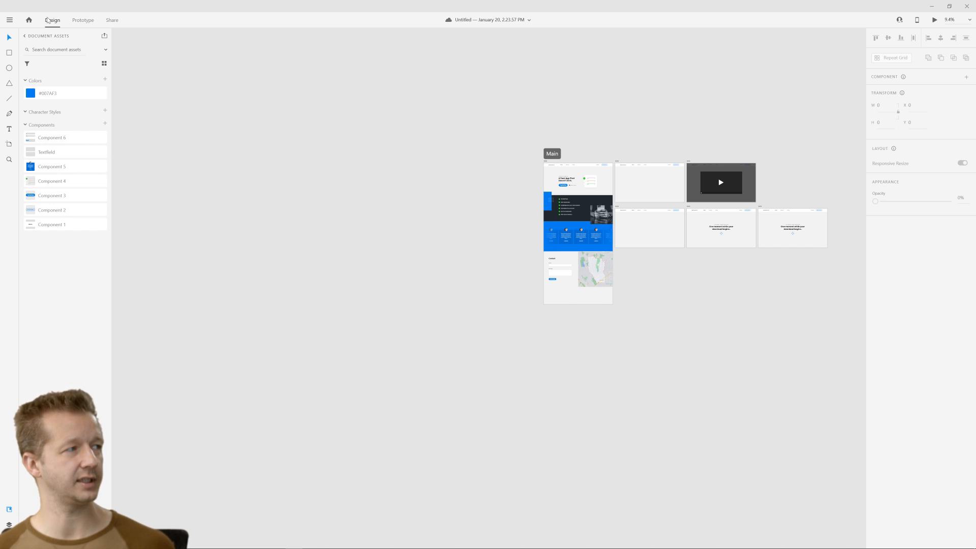
pyautogui.click(9, 146)
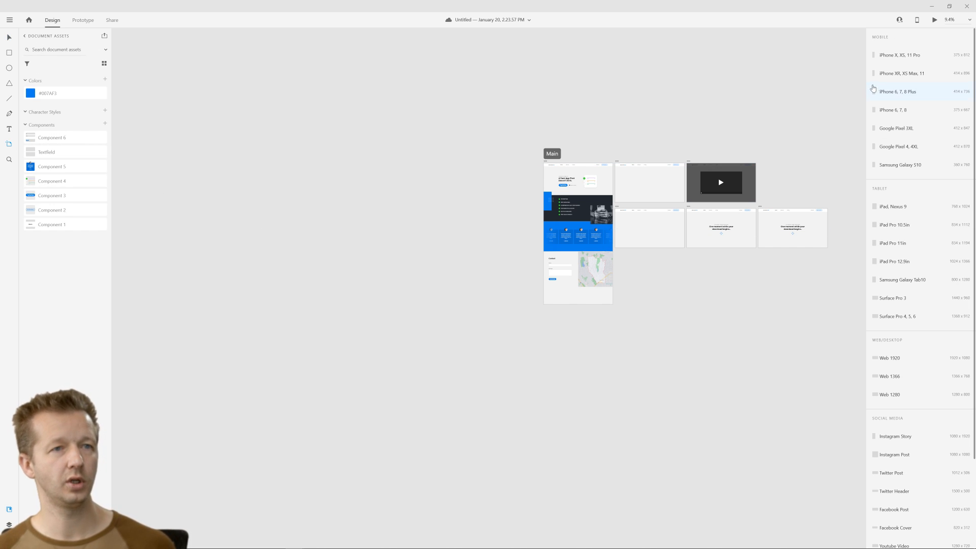
pyautogui.click(908, 56)
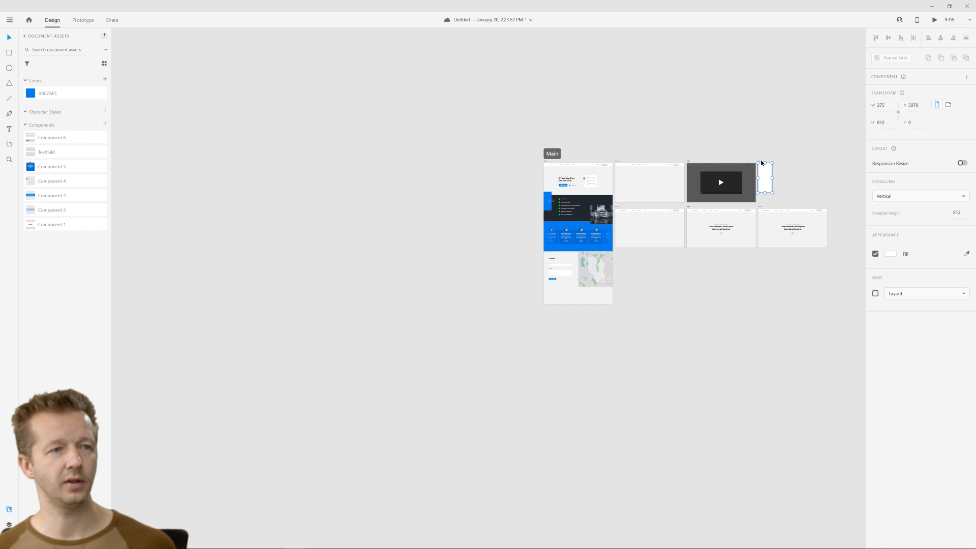
pyautogui.moveTo(761, 162); pyautogui.dragTo(444, 190)
pyautogui.scroll(5, 523, 191)
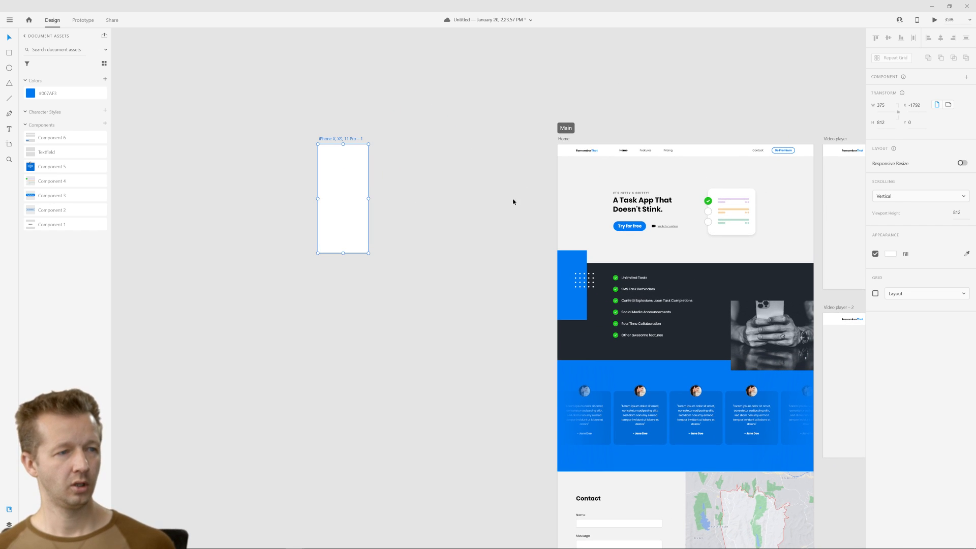
pyautogui.moveTo(334, 134); pyautogui.dragTo(377, 135)
pyautogui.click(522, 165)
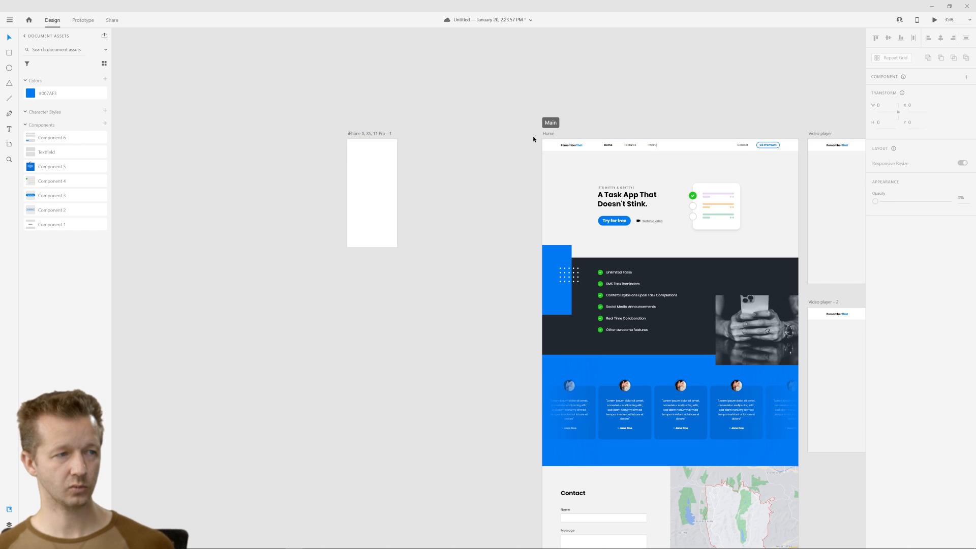
pyautogui.moveTo(533, 139); pyautogui.dragTo(795, 468)
pyautogui.click(453, 212)
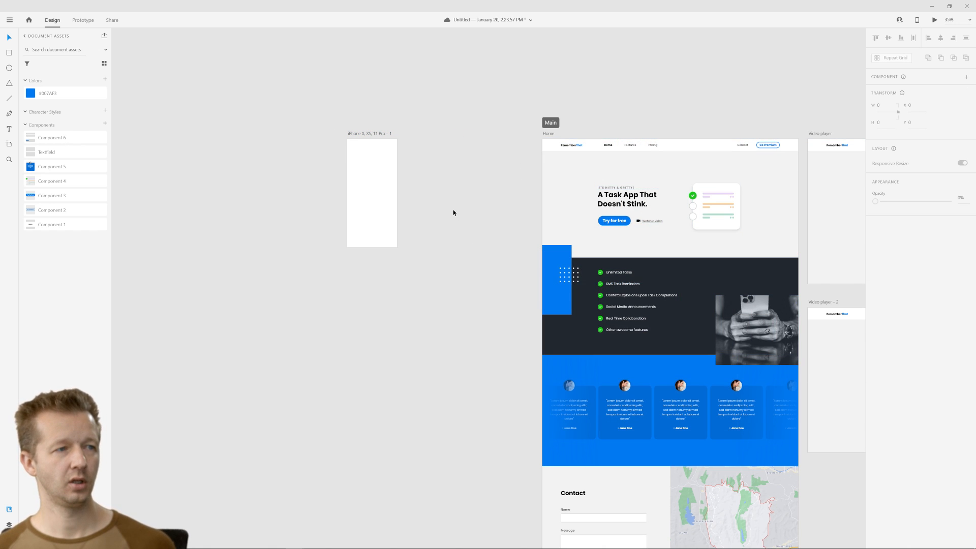
# Match the iPhone artboard's fill to the light grey background sampled from the Home artboard.
pyautogui.scroll(2, 455, 161)
pyautogui.scroll(-1, 456, 160)
pyautogui.moveTo(478, 157); pyautogui.dragTo(445, 157)
pyautogui.click(598, 143)
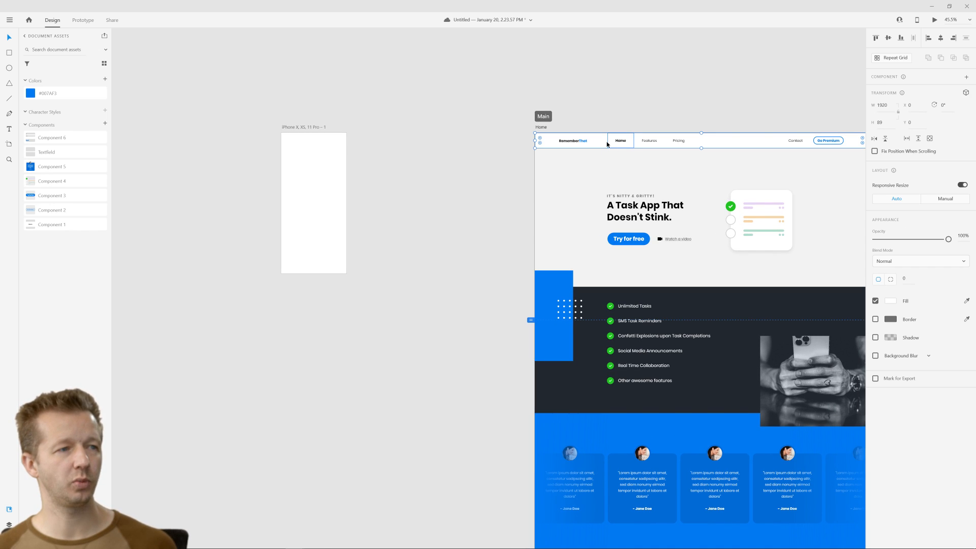
pyautogui.click(310, 127)
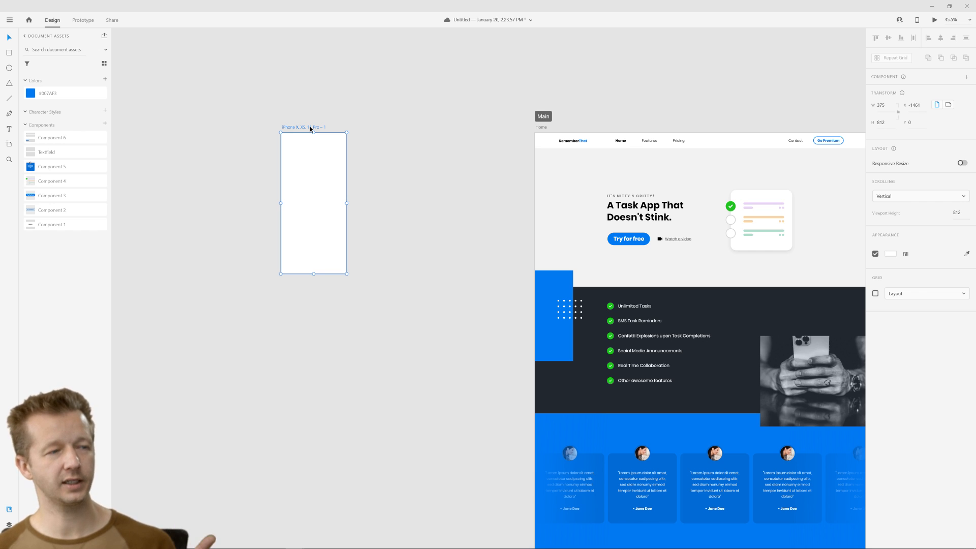
pyautogui.click(754, 171)
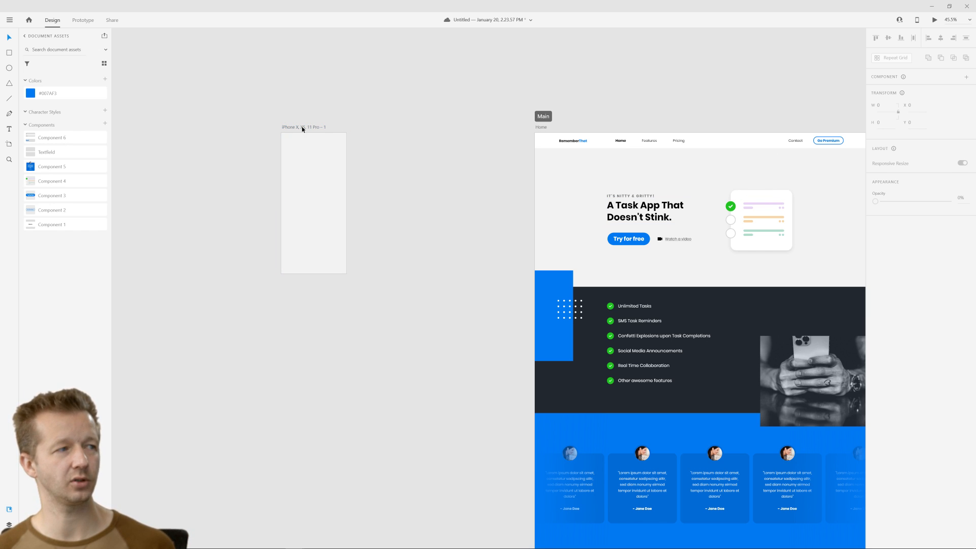
pyautogui.click(564, 143)
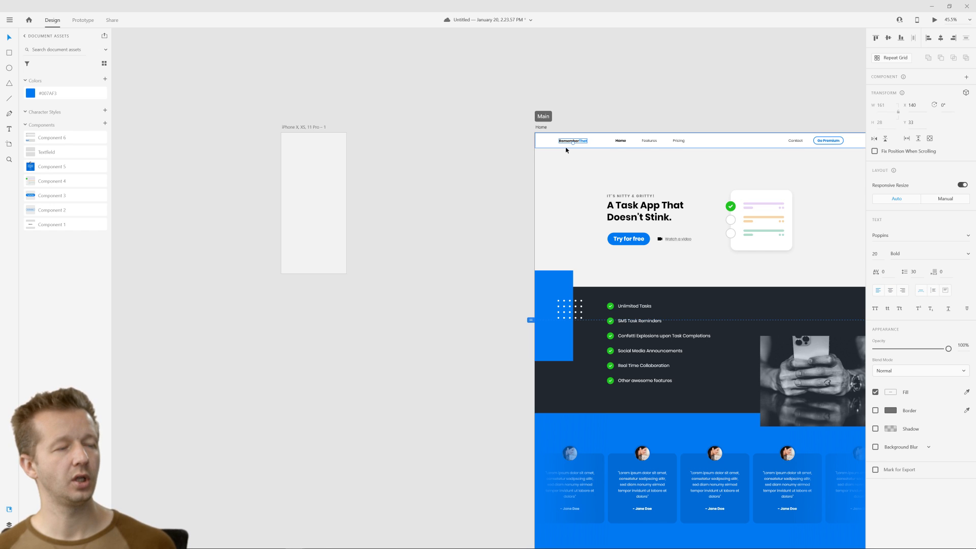
pyautogui.click(465, 176)
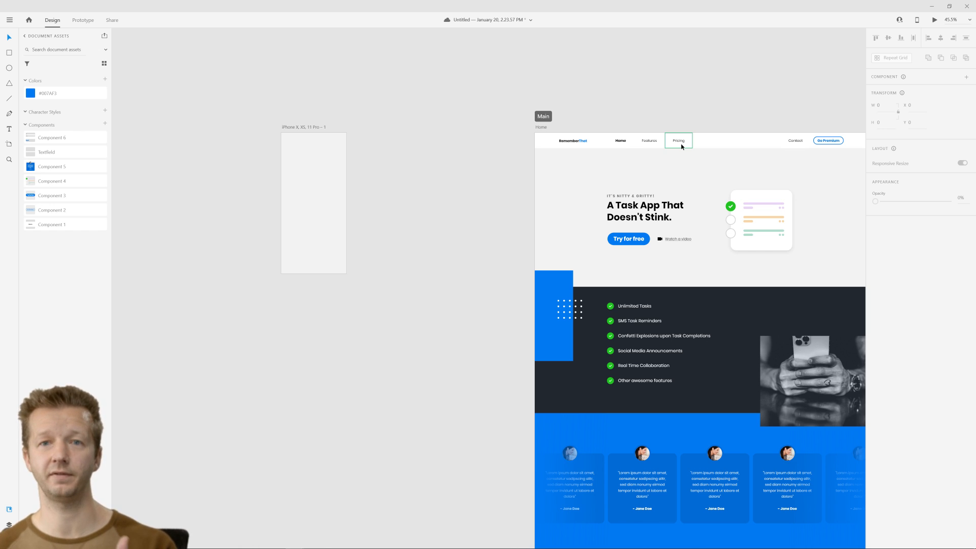
pyautogui.click(304, 127)
pyautogui.scroll(7, 283, 122)
pyautogui.moveTo(460, 167); pyautogui.dragTo(532, 114)
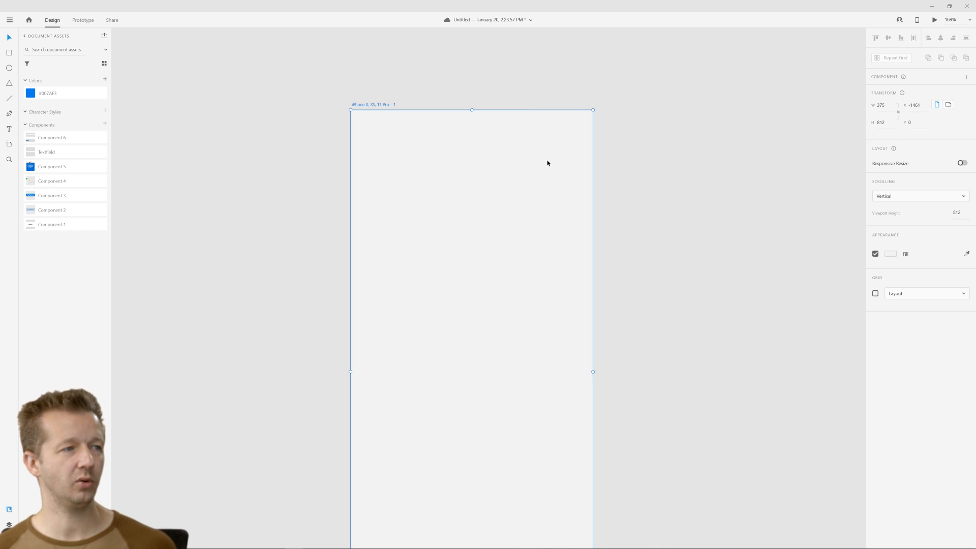
pyautogui.scroll(-7, 547, 163)
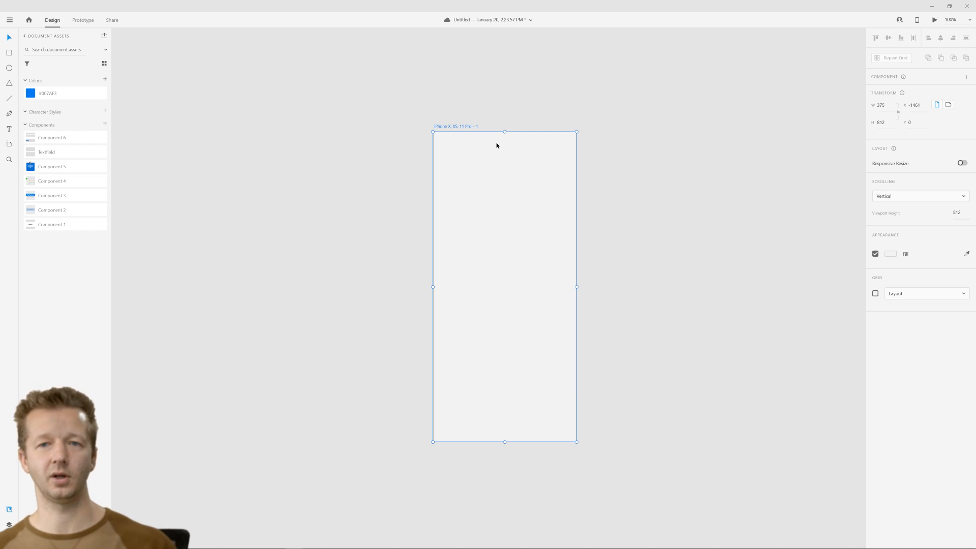
# Save the document and deselect the iPhone artboard.
pyautogui.hotkey('ctrl', 's')
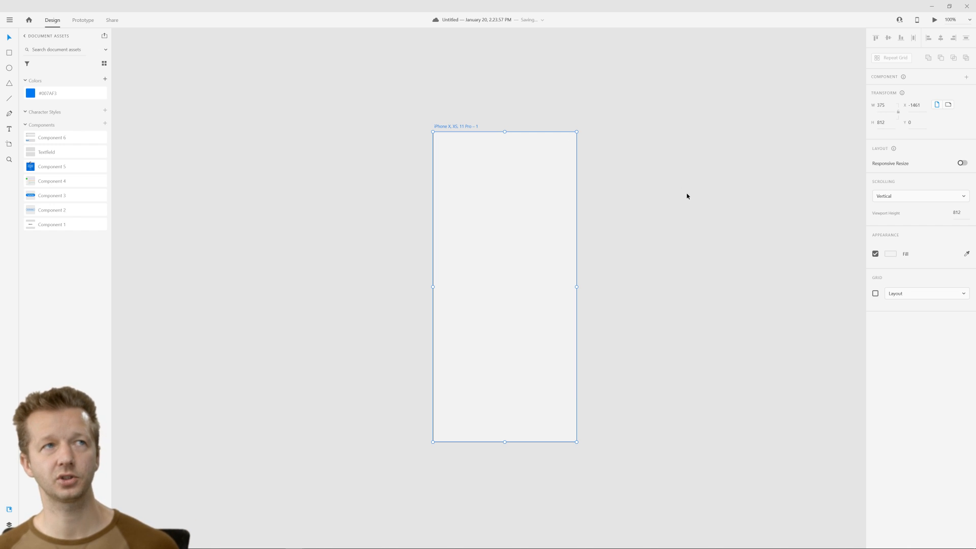
pyautogui.click(713, 191)
pyautogui.scroll(-4, 753, 192)
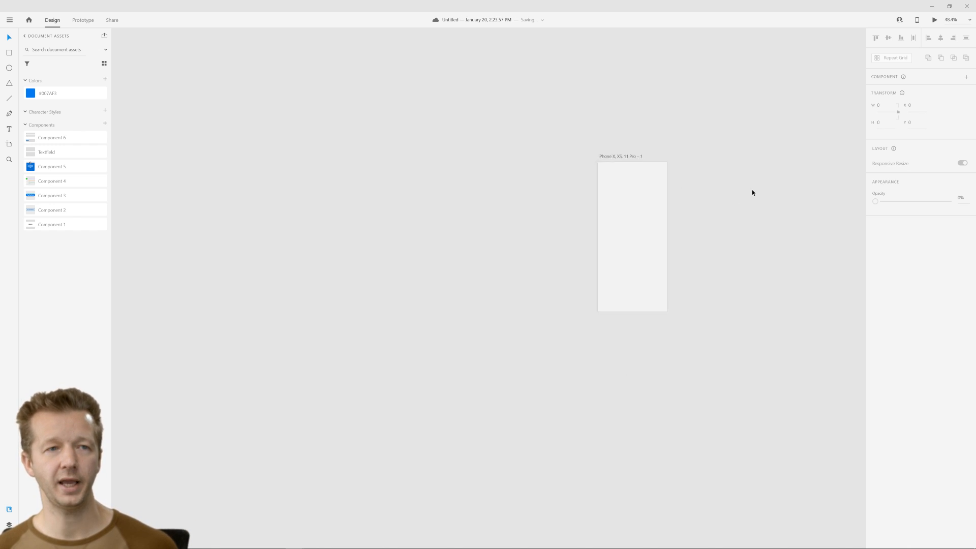
pyautogui.moveTo(753, 191); pyautogui.dragTo(454, 154)
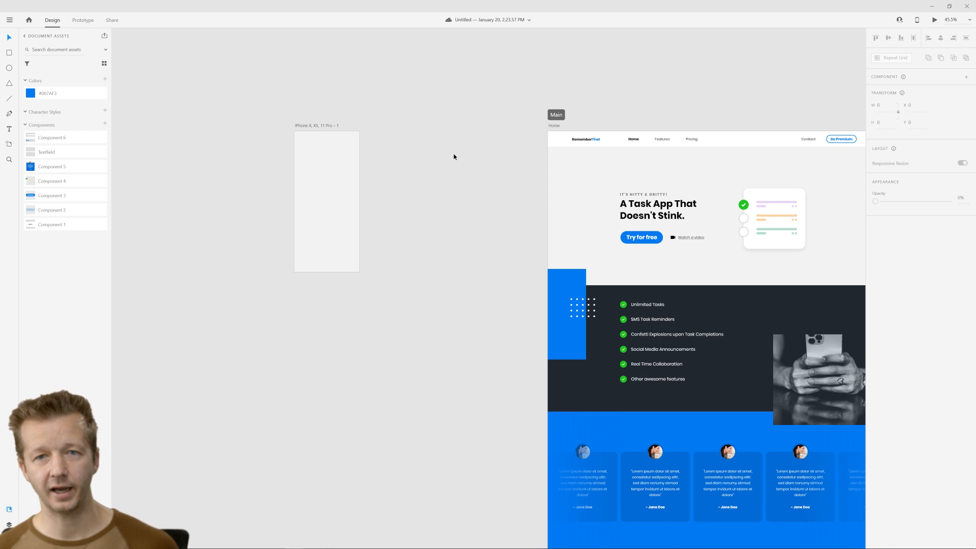
# Try reusing Home's navigation background by pasting a copy onto the iPhone artboard and centring it there, and delete the copy.
pyautogui.click(593, 146)
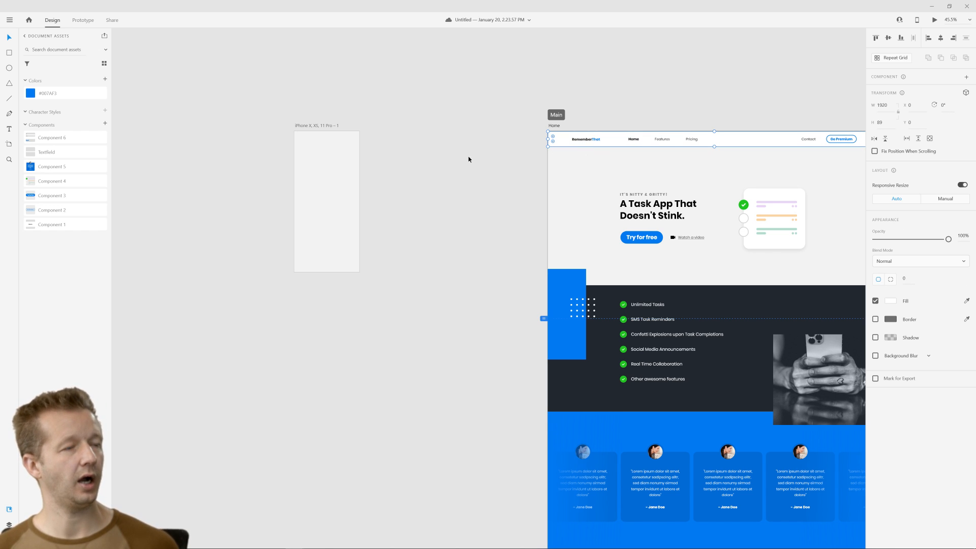
pyautogui.click(9, 524)
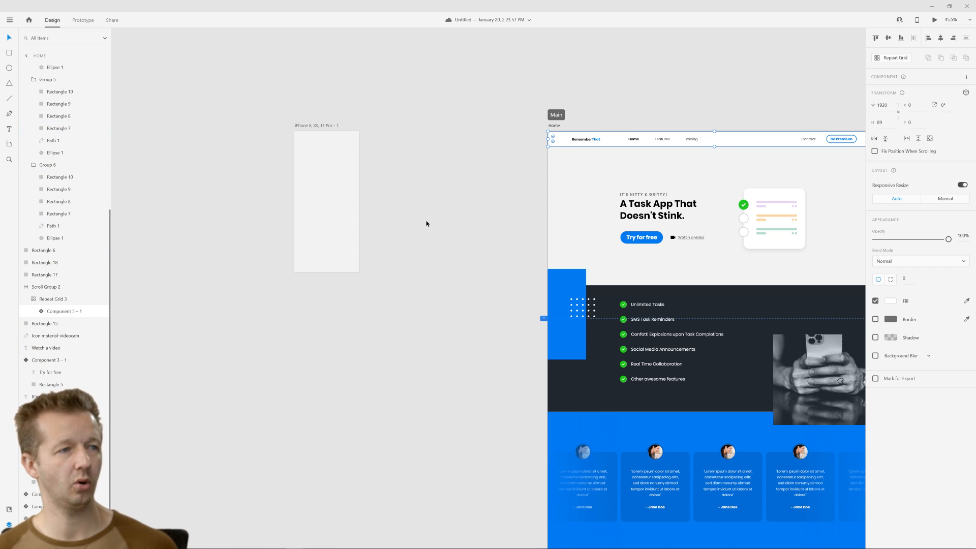
pyautogui.click(303, 126)
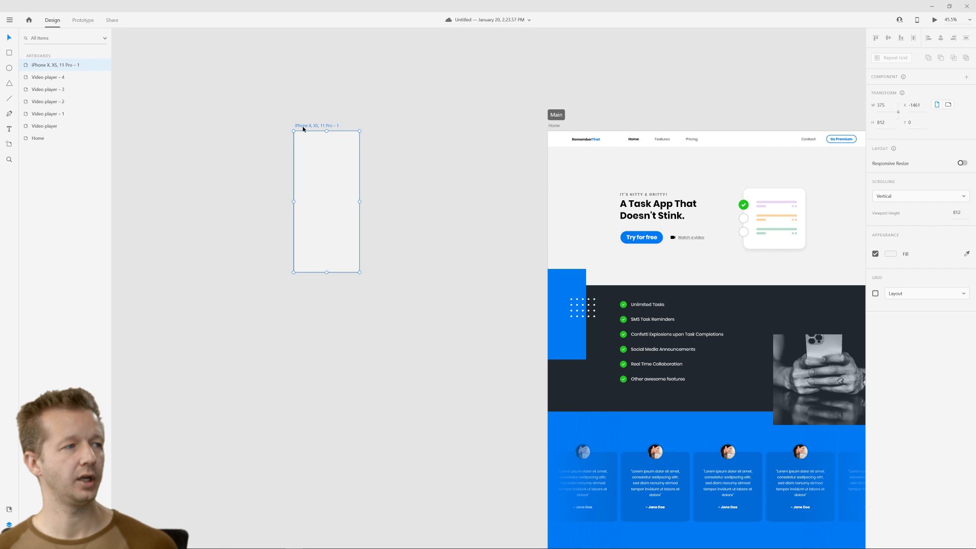
pyautogui.hotkey('ctrl', 'v')
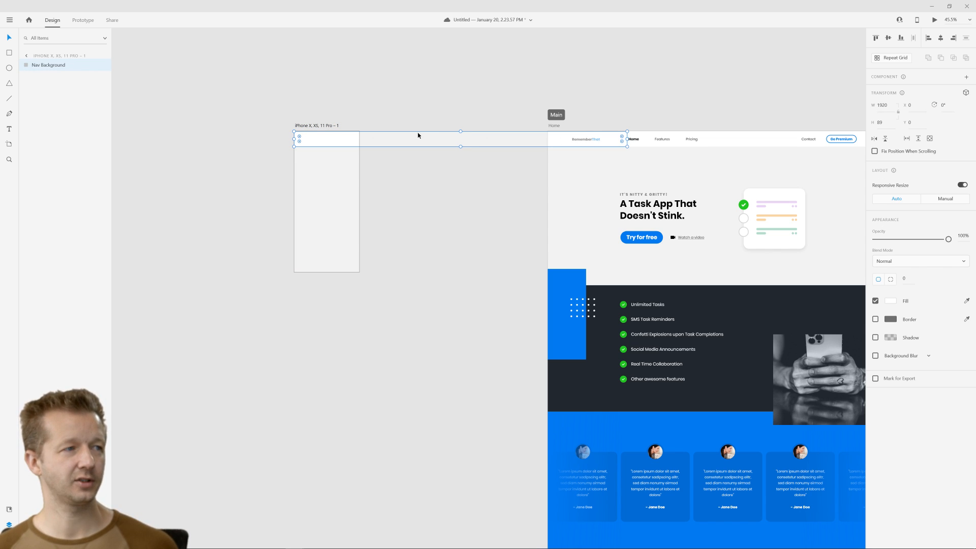
pyautogui.moveTo(418, 135); pyautogui.dragTo(316, 144)
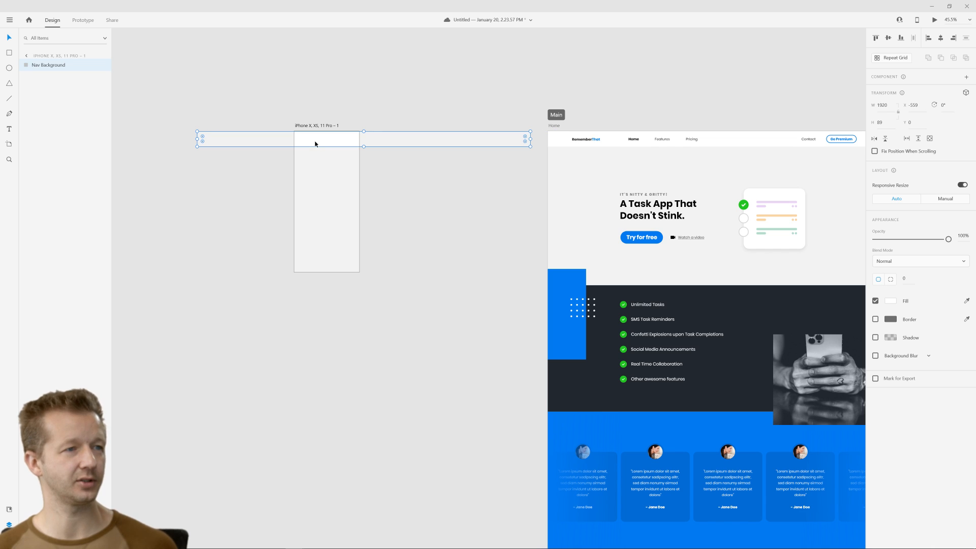
pyautogui.press('Delete')
# Copy the RememberThat logo from Home's navigation onto the iPhone artboard and place it in the upper-left corner at about X 16, Y 11.
pyautogui.click(563, 144)
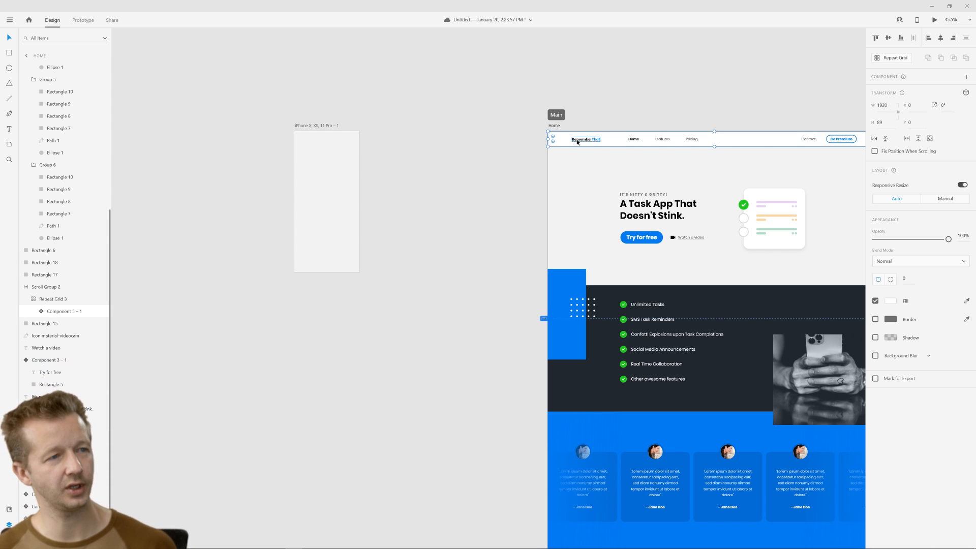
pyautogui.moveTo(603, 115); pyautogui.dragTo(525, 129)
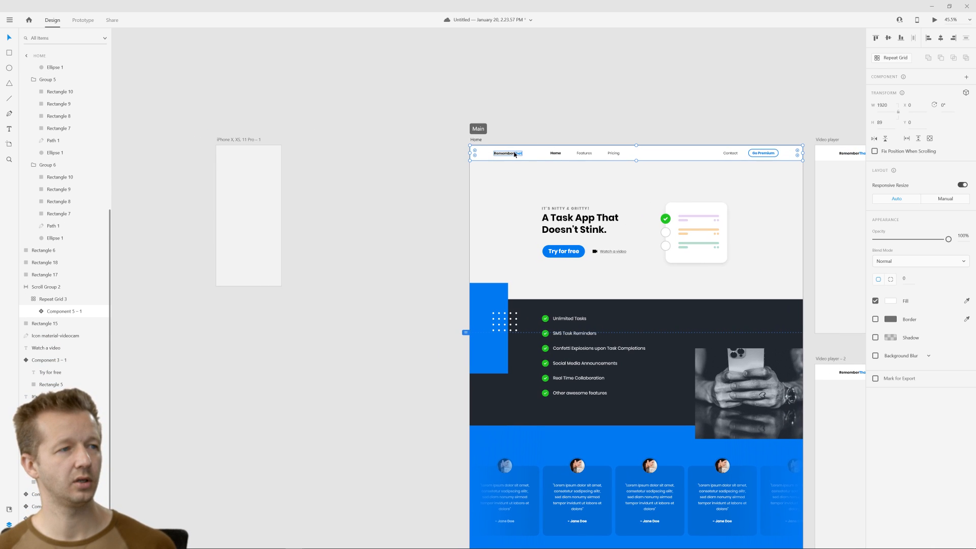
pyautogui.click(510, 155)
pyautogui.moveTo(378, 185); pyautogui.dragTo(533, 185)
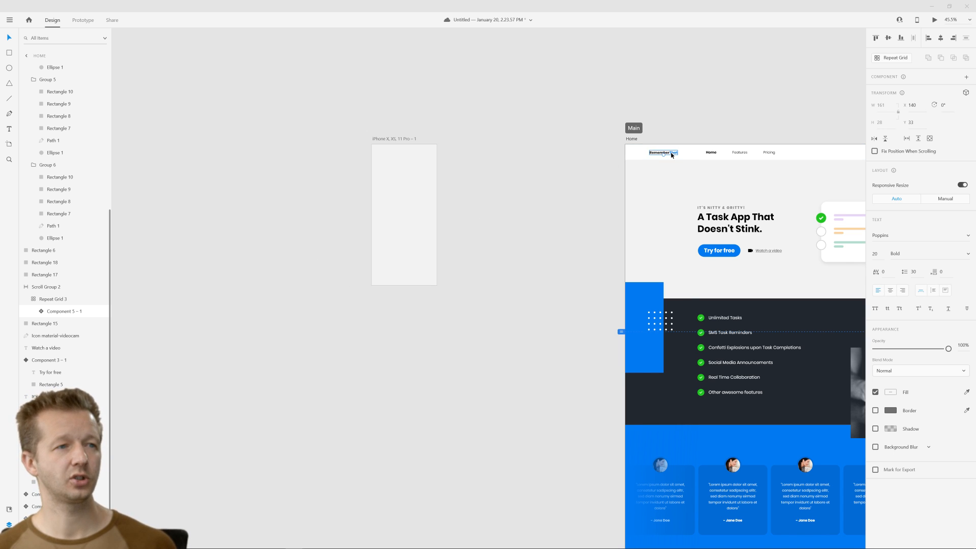
pyautogui.click(441, 166)
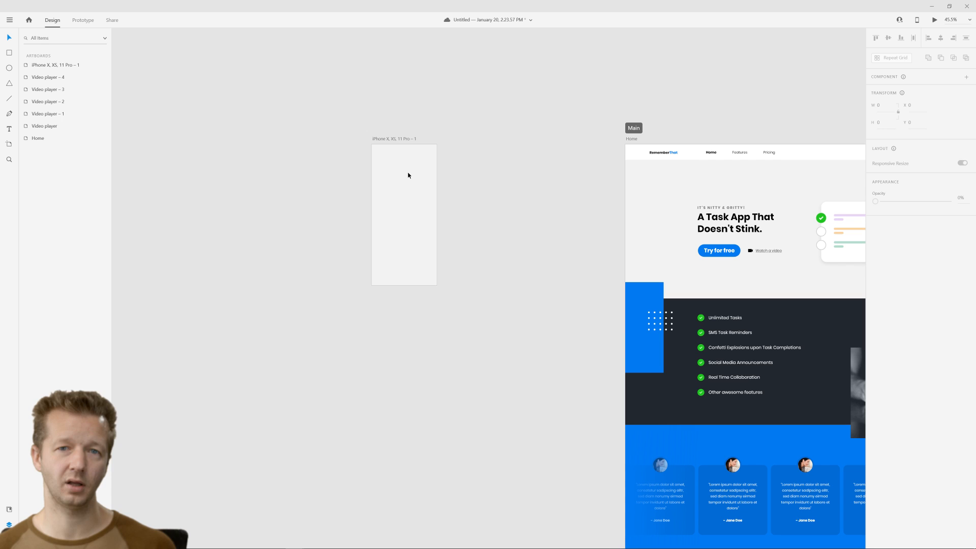
pyautogui.click(408, 175)
pyautogui.hotkey('ctrl', 'v')
pyautogui.scroll(5, 374, 148)
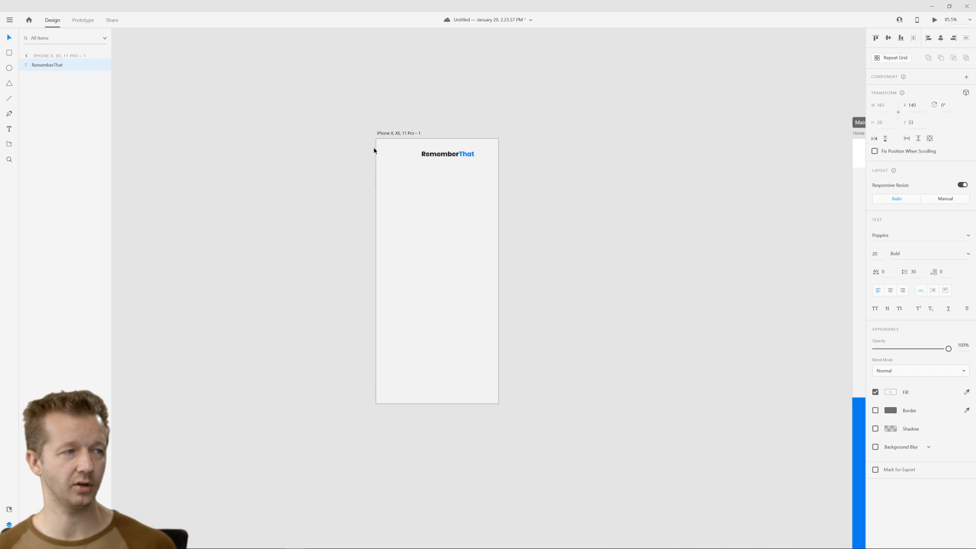
pyautogui.scroll(1, 438, 159)
pyautogui.moveTo(468, 160); pyautogui.dragTo(390, 146)
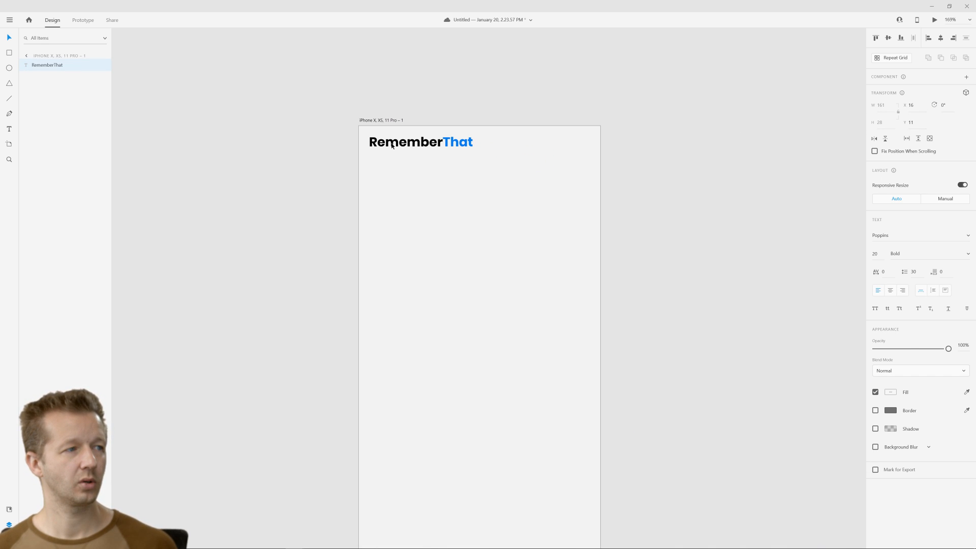
# Set the font size of the RememberThat logo on the iPhone artboard to 14.
pyautogui.click(876, 253)
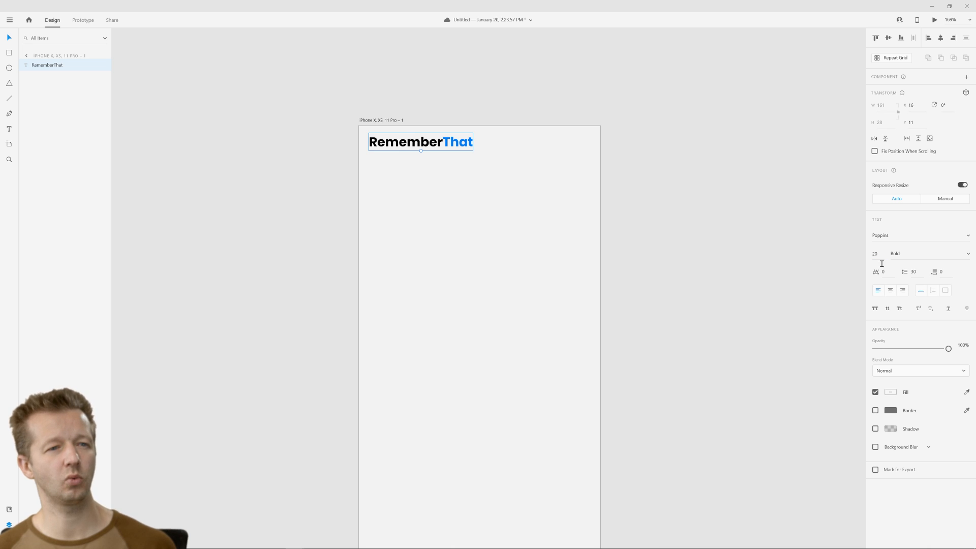
pyautogui.write('14')
pyautogui.press('Return')
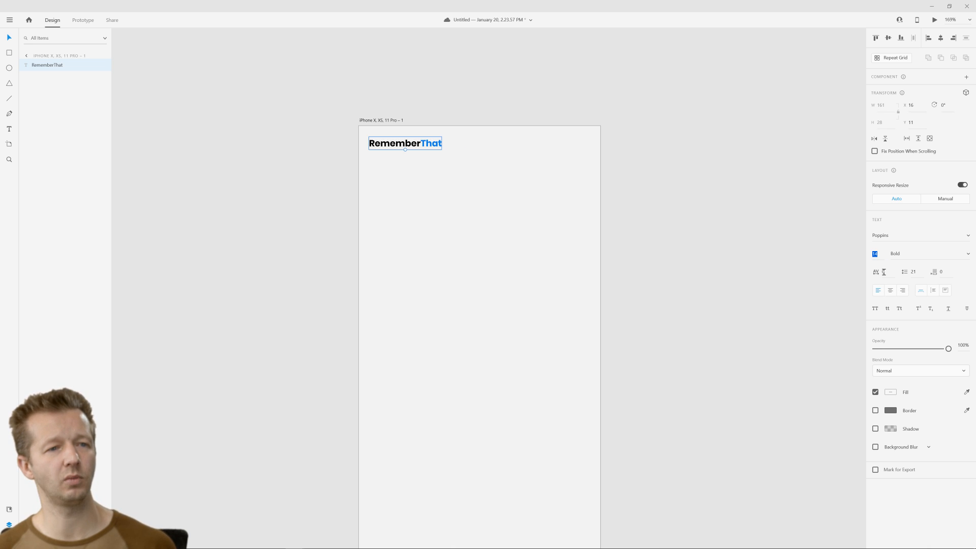
pyautogui.click(612, 177)
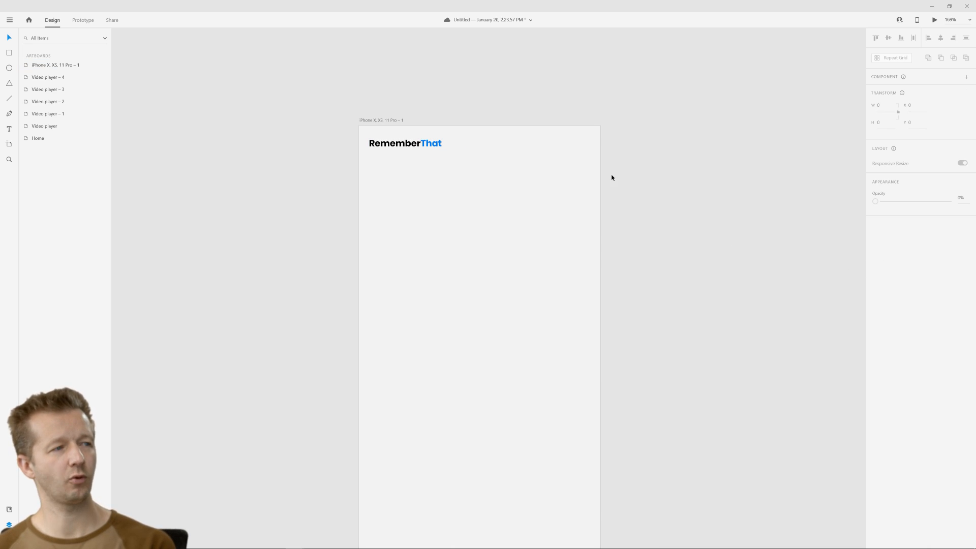
# Shift the mobile logo inward from the iPhone artboard's corner to about X 23, Y 17.
pyautogui.click(422, 145)
pyautogui.press('Right')
pyautogui.press('Right')
pyautogui.press('Right')
pyautogui.hotkey('shift', 'Right')
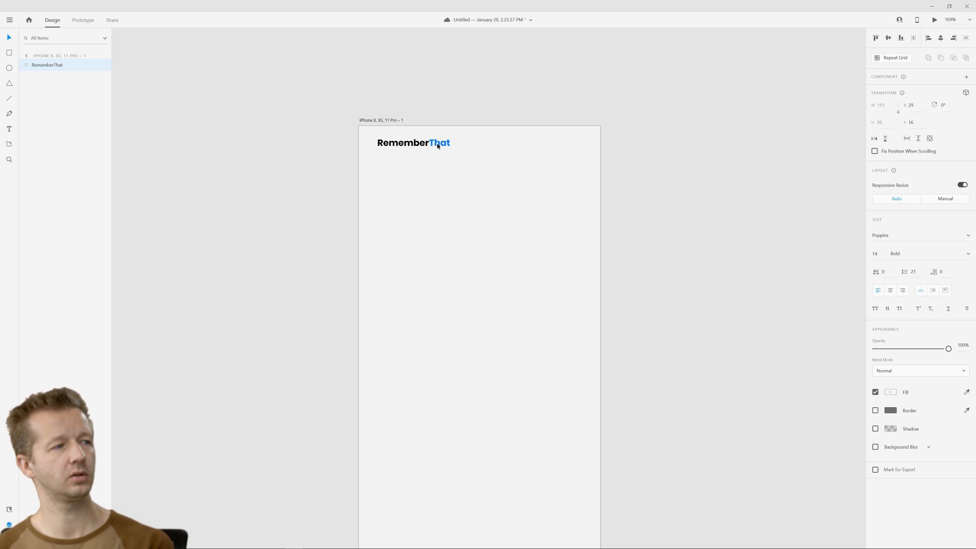
pyautogui.moveTo(437, 145); pyautogui.dragTo(433, 146)
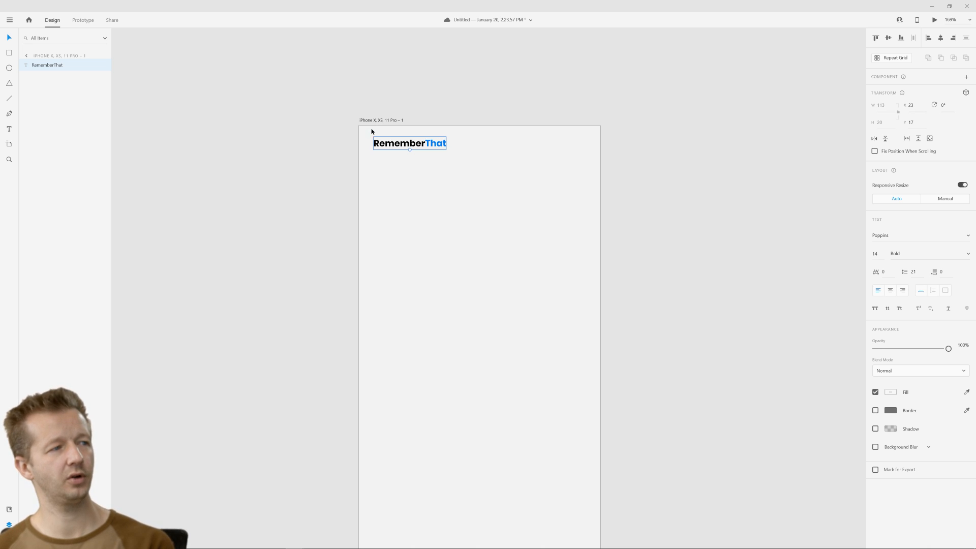
pyautogui.click(370, 321)
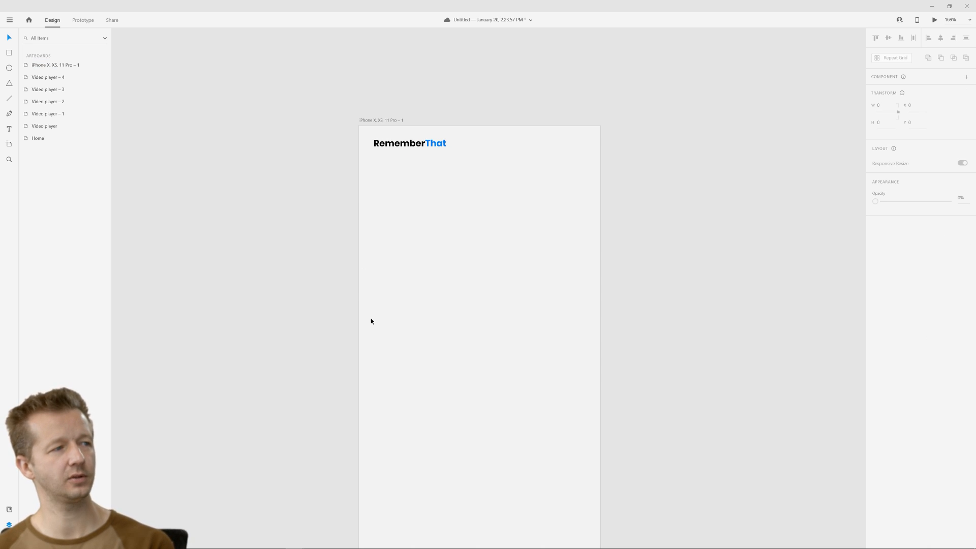
pyautogui.click(497, 192)
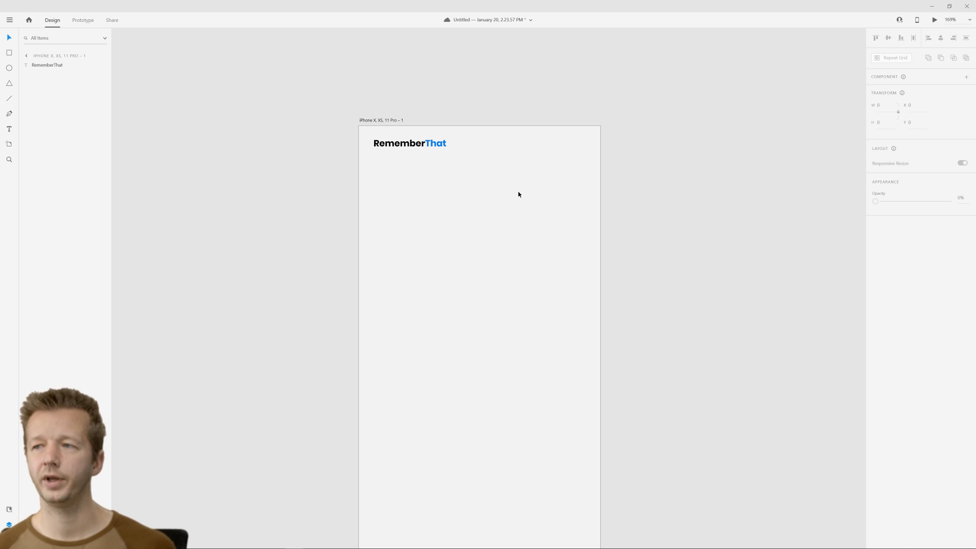
# Examine the links and Go Premium button in Home's navigation and compare them with the iPhone artboard's empty header space.
pyautogui.scroll(-6, 538, 170)
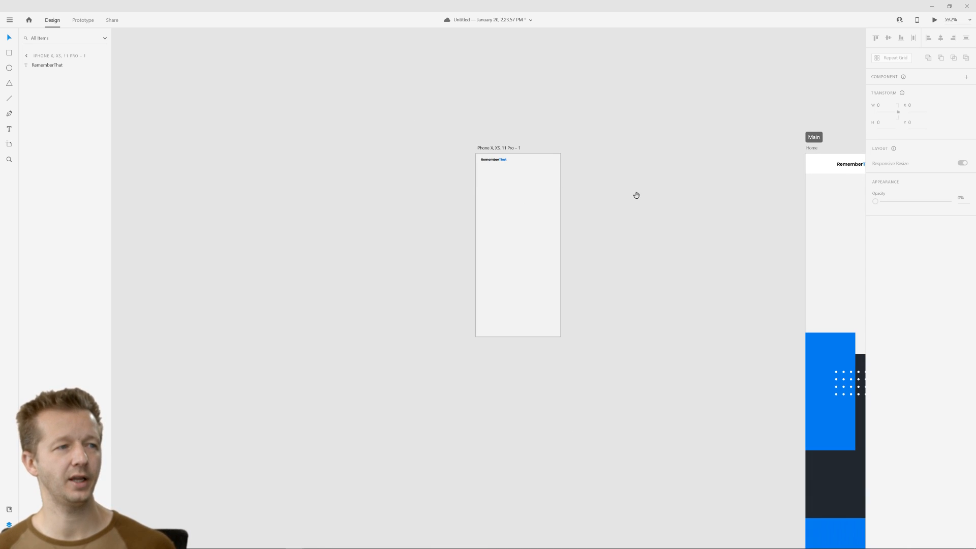
pyautogui.moveTo(636, 193); pyautogui.dragTo(400, 200)
pyautogui.moveTo(475, 204); pyautogui.dragTo(384, 198)
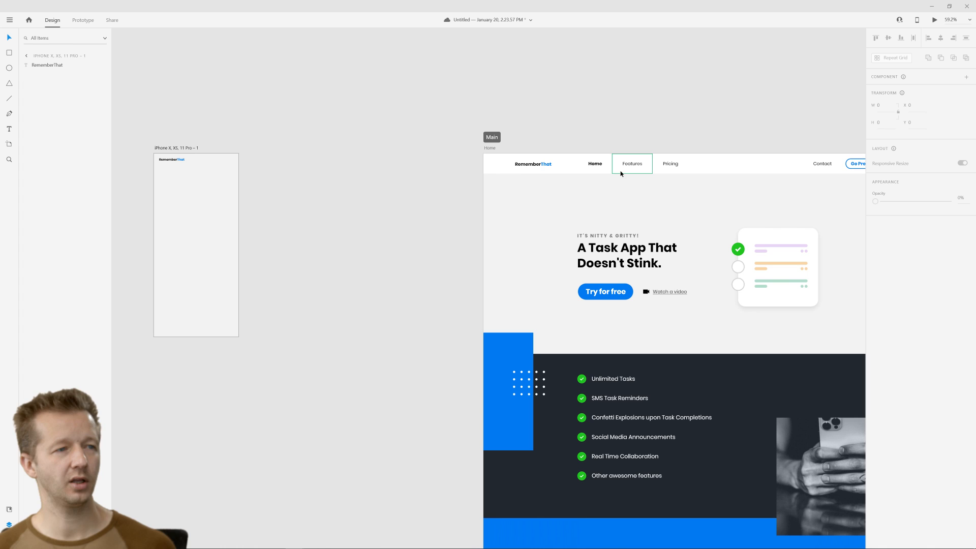
pyautogui.hscroll(3, 596, 188)
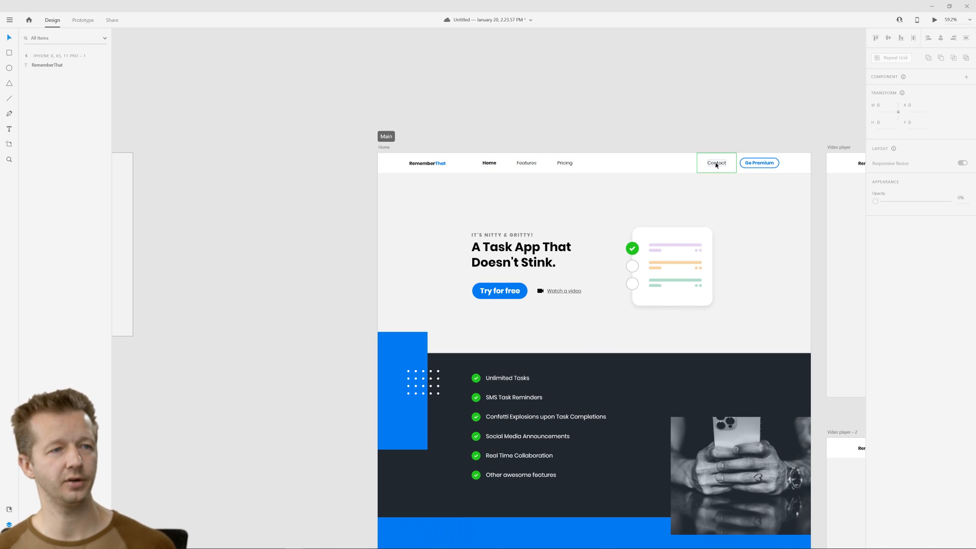
pyautogui.moveTo(230, 178); pyautogui.dragTo(349, 174)
pyautogui.scroll(4, 509, 149)
pyautogui.scroll(-4, 509, 149)
pyautogui.scroll(3, 501, 153)
pyautogui.scroll(-3, 615, 175)
pyautogui.moveTo(681, 219); pyautogui.dragTo(523, 226)
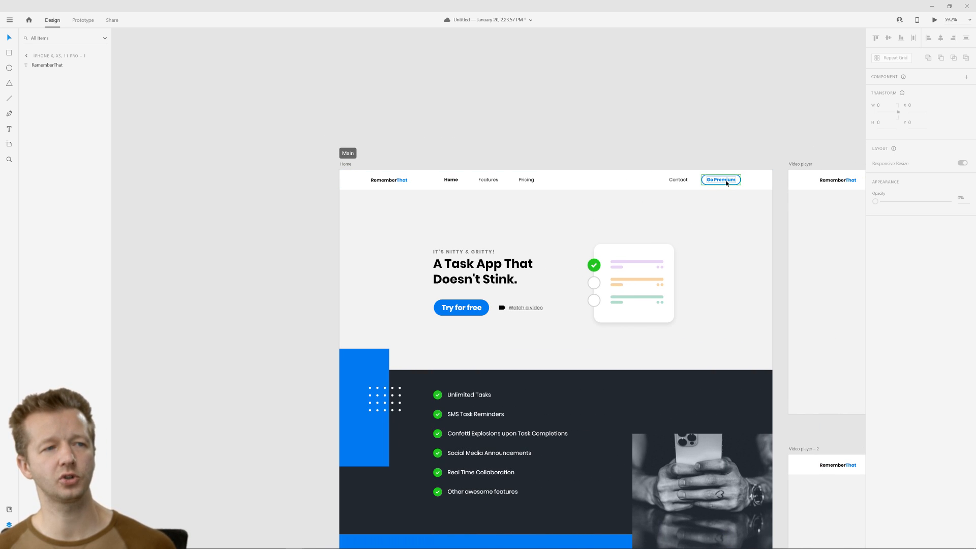
pyautogui.click(311, 201)
pyautogui.moveTo(266, 205); pyautogui.dragTo(551, 204)
pyautogui.moveTo(416, 224); pyautogui.dragTo(566, 218)
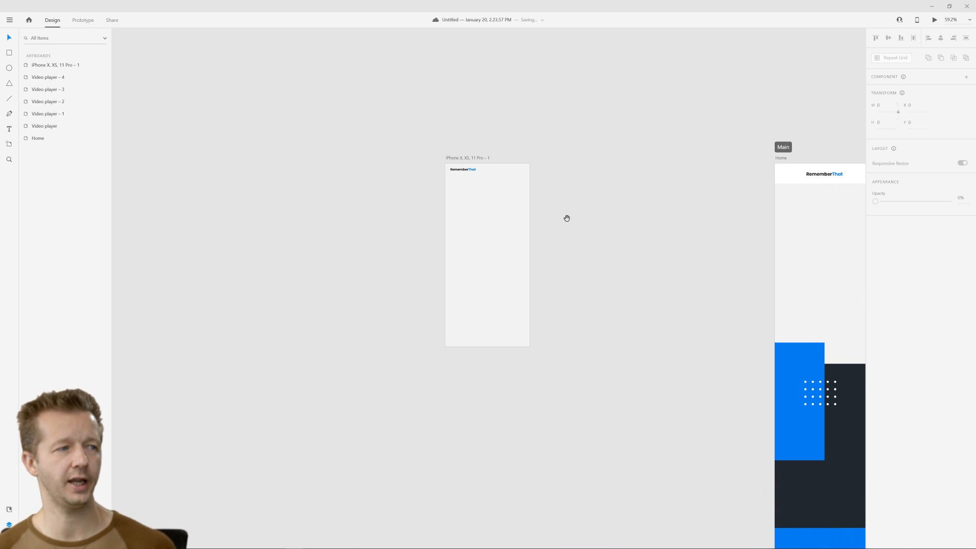
pyautogui.scroll(5, 505, 168)
pyautogui.scroll(1, 505, 167)
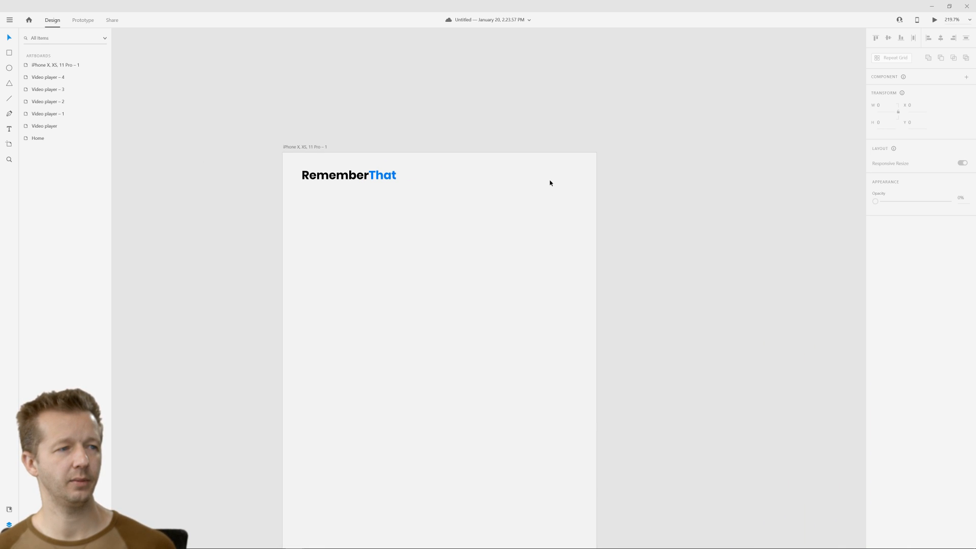
# Open the Icons 4 Design plugin for the iPhone artboard and search its icons for "menu".
pyautogui.click(549, 182)
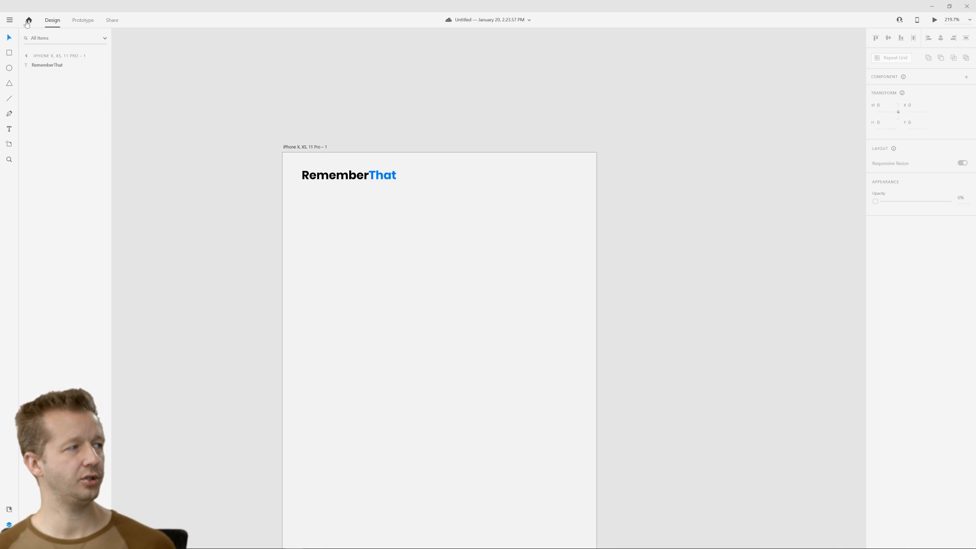
pyautogui.click(29, 21)
pyautogui.click(590, 78)
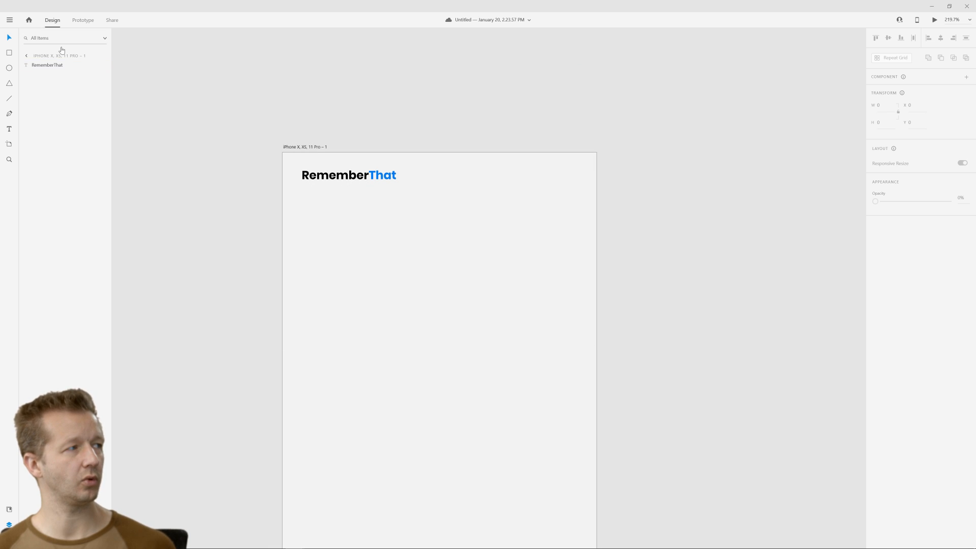
pyautogui.click(9, 20)
pyautogui.moveTo(15, 308)
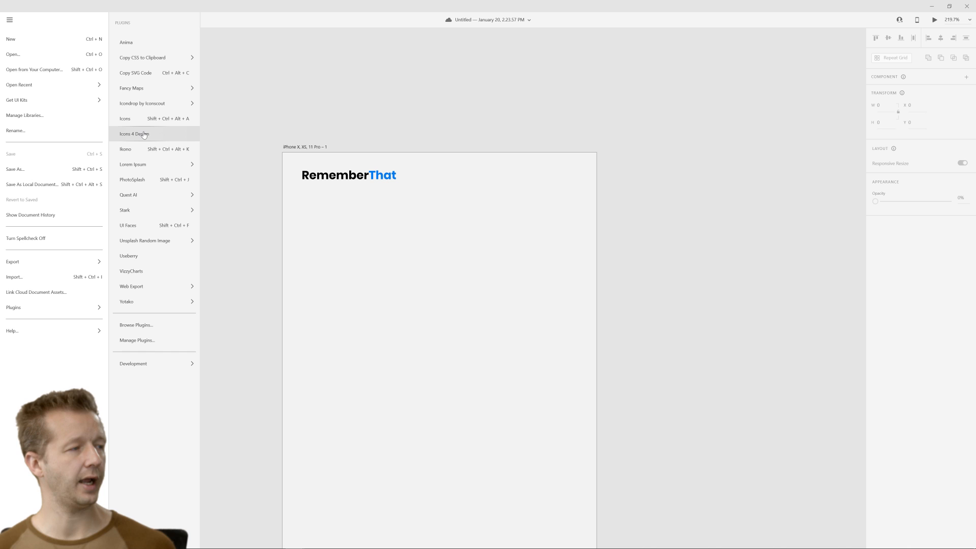
pyautogui.click(144, 134)
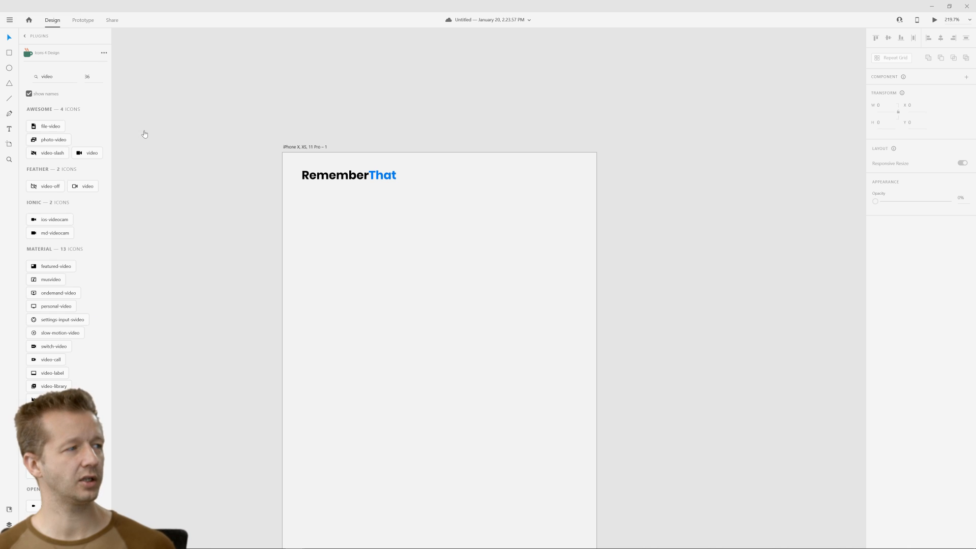
pyautogui.click(54, 81)
pyautogui.doubleClick(54, 82)
pyautogui.write('menu')
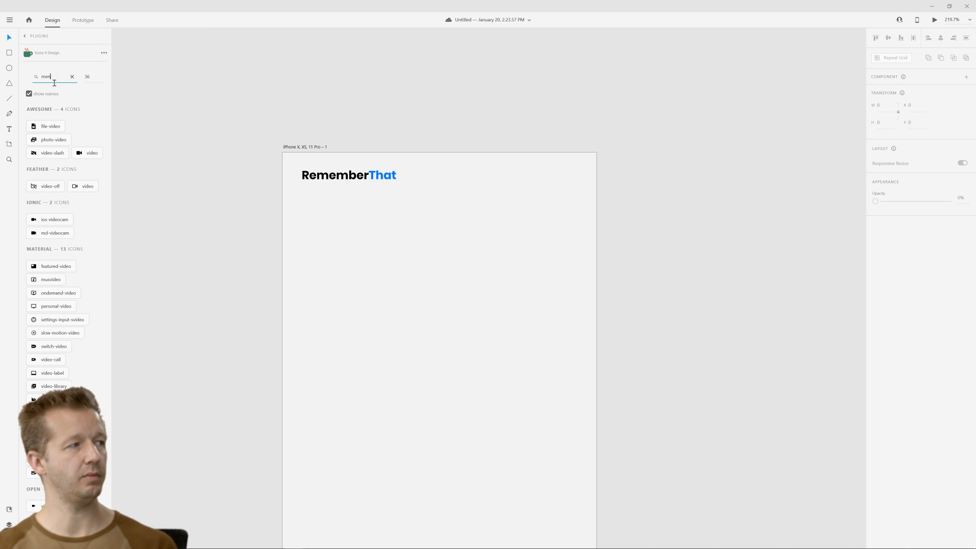
pyautogui.press('Return')
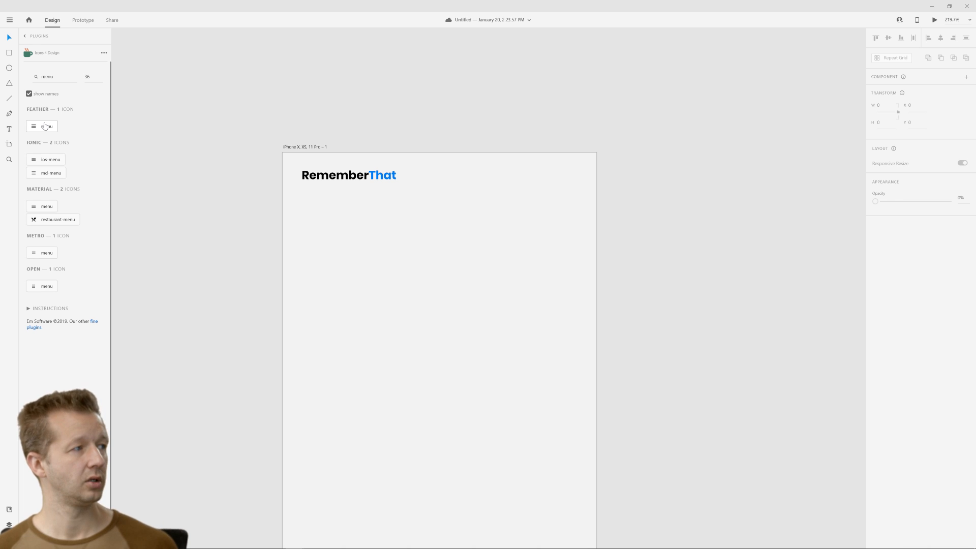
# Insert the Feather menu icon, place it across the header from the logo, and shrink it to about 15 by 10.
pyautogui.click(45, 125)
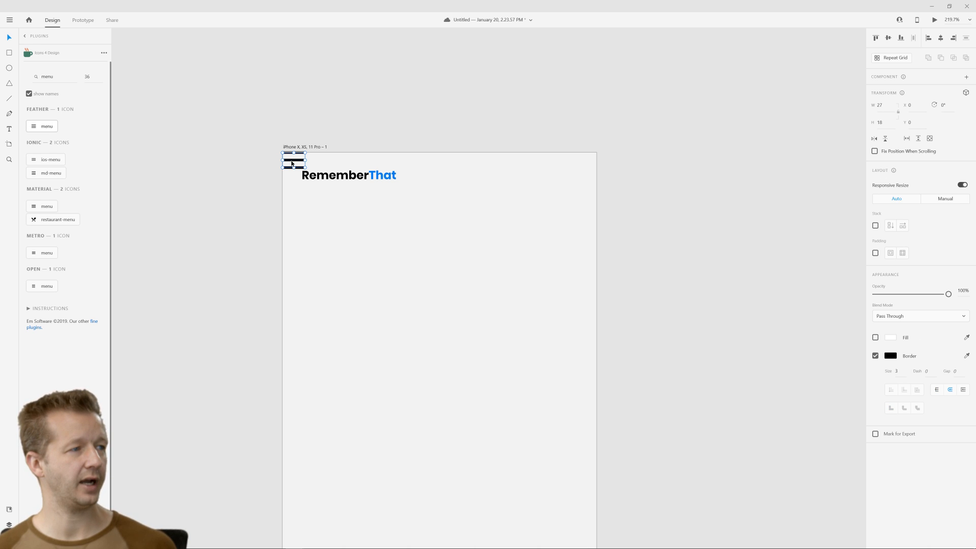
pyautogui.moveTo(293, 163); pyautogui.dragTo(571, 173)
pyautogui.moveTo(901, 374); pyautogui.dragTo(897, 385)
# Give the menu icon's lines butt caps and a border size of 2.
pyautogui.click(935, 389)
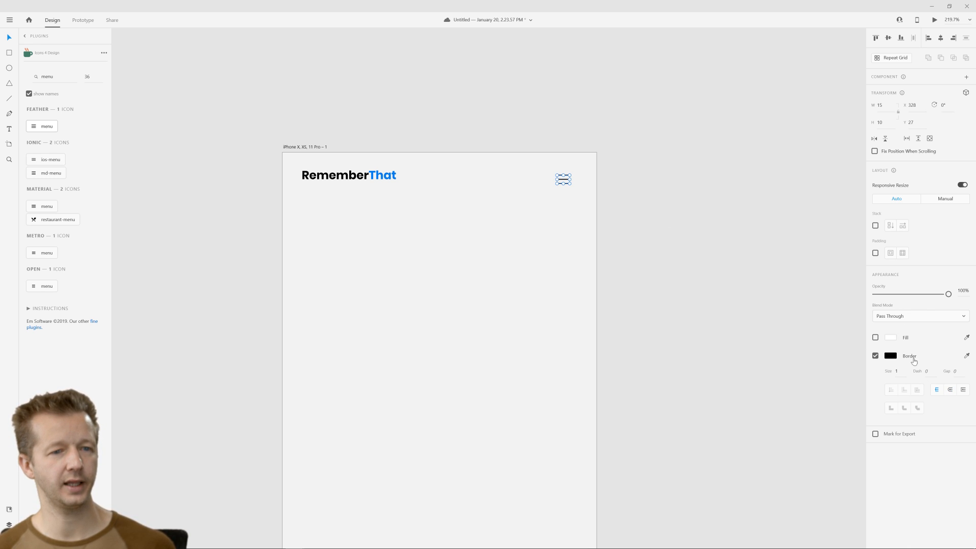
pyautogui.moveTo(907, 372); pyautogui.dragTo(887, 368)
pyautogui.write('2')
pyautogui.press('Return')
pyautogui.click(604, 192)
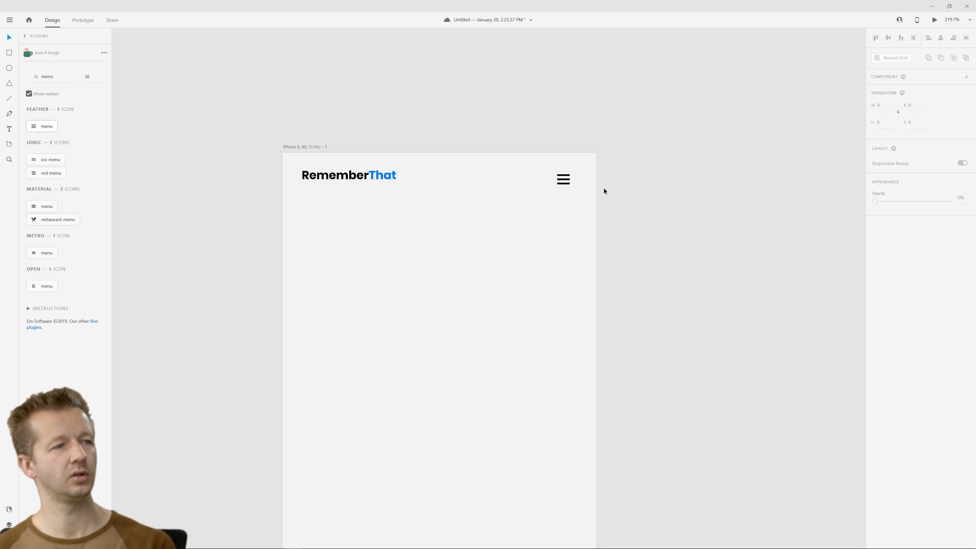
# Align the menu icon with the logo's height and the artboard's right margin, and widen it slightly.
pyautogui.click(564, 180)
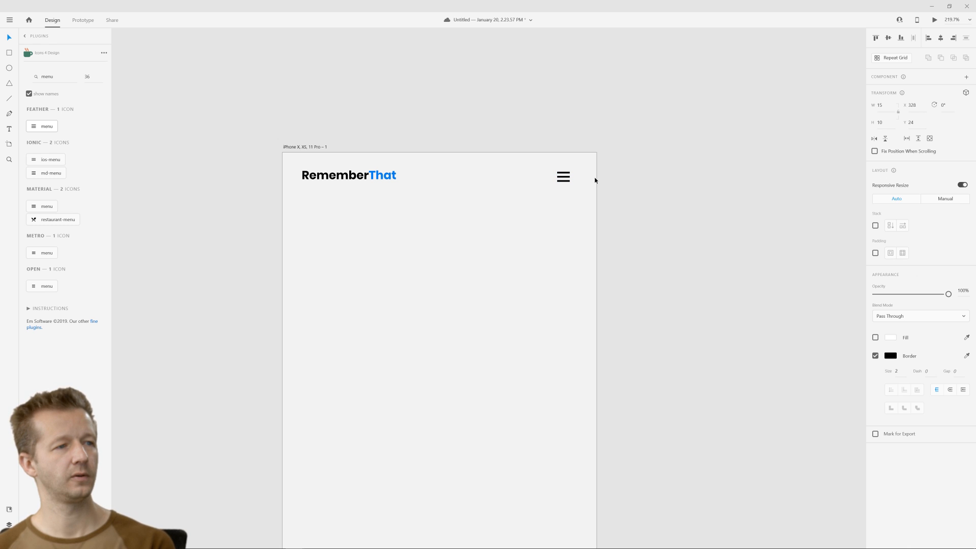
pyautogui.press('Down')
pyautogui.press('Right')
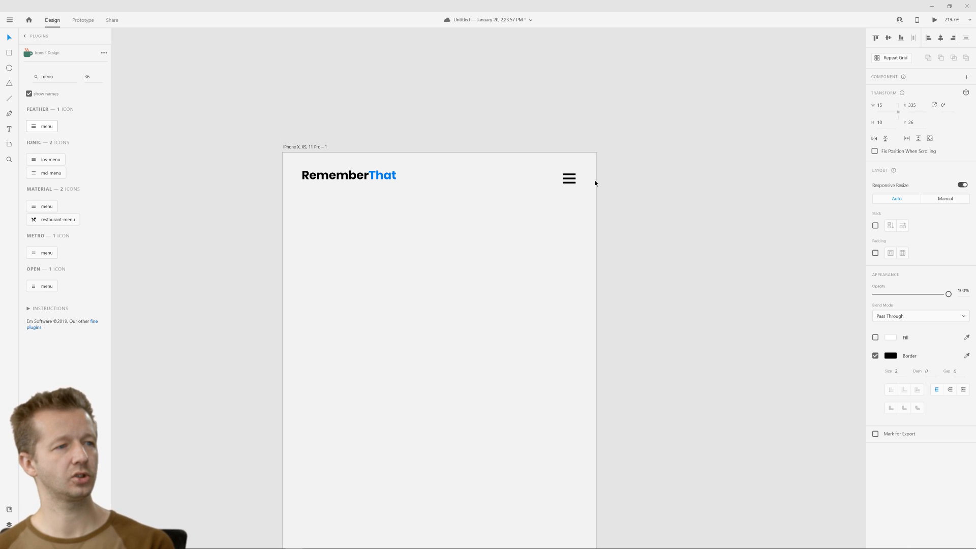
pyautogui.press('Right')
pyautogui.moveTo(562, 177); pyautogui.dragTo(559, 177)
pyautogui.click(694, 273)
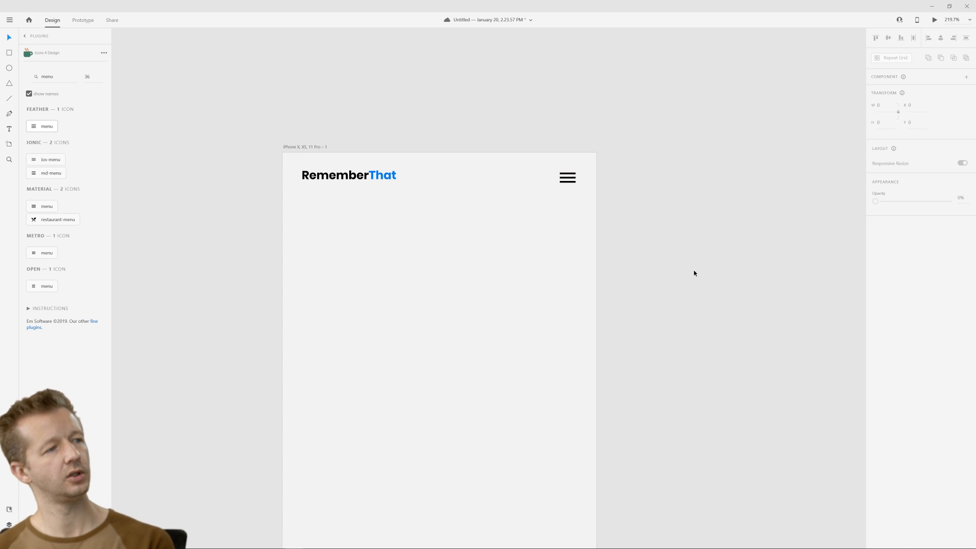
# Copy Home's Go Premium button onto the iPhone artboard and place it in the header beside the logo at about X 173, Y 7.
pyautogui.scroll(-4, 680, 225)
pyautogui.moveTo(685, 244); pyautogui.dragTo(594, 239)
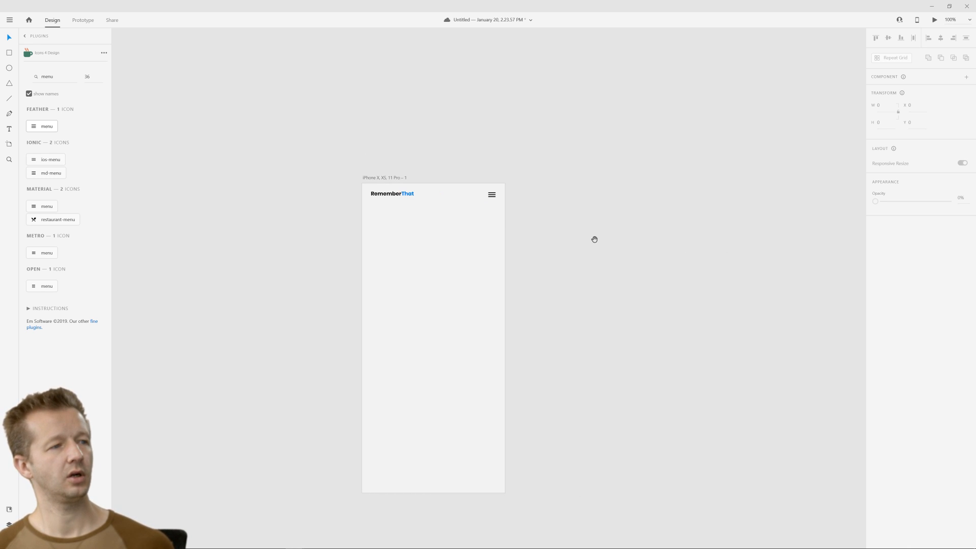
pyautogui.scroll(-3, 630, 252)
pyautogui.moveTo(619, 270); pyautogui.dragTo(591, 253)
pyautogui.click(824, 231)
pyautogui.click(327, 255)
pyautogui.scroll(5, 488, 229)
pyautogui.scroll(3, 488, 231)
pyautogui.click(273, 157)
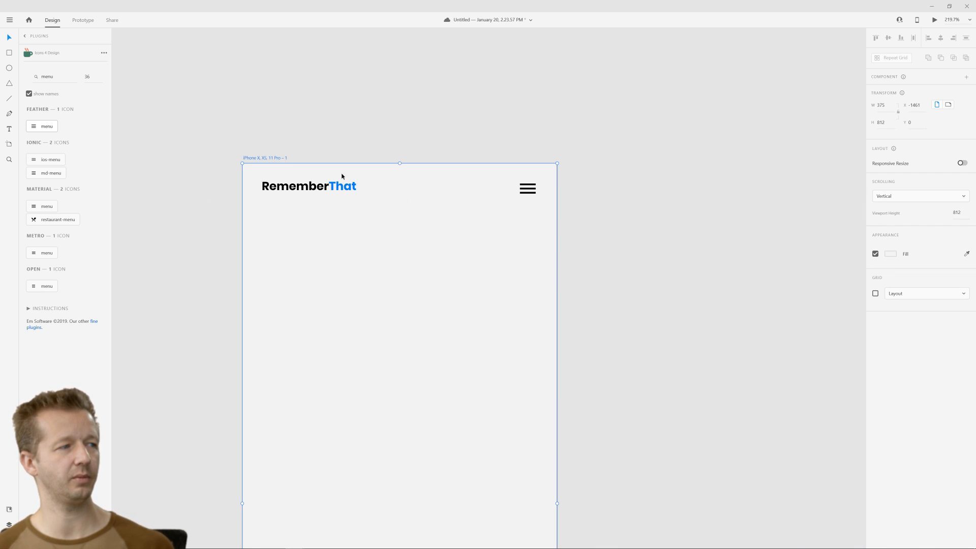
pyautogui.hotkey('ctrl', 'v')
pyautogui.moveTo(407, 362); pyautogui.dragTo(468, 195)
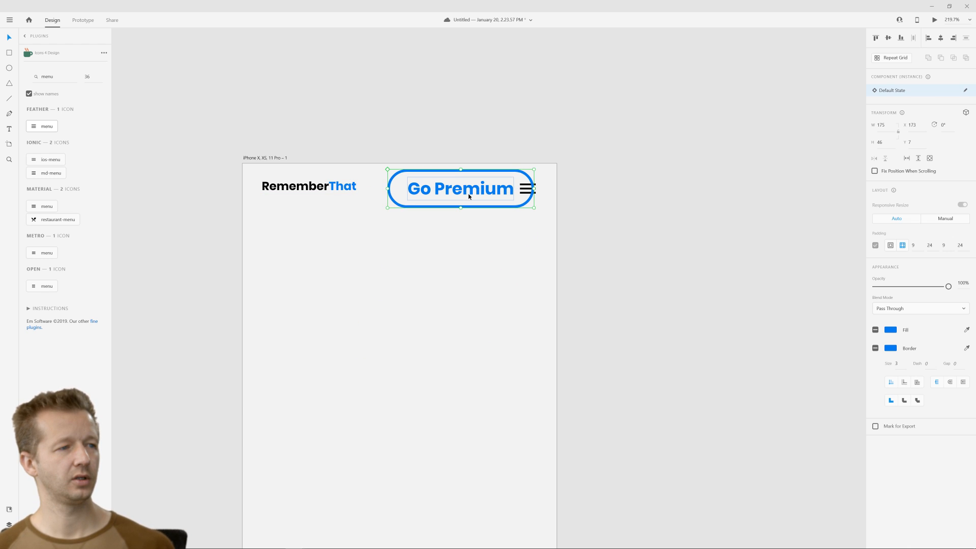
# Set the Go Premium button's text size to 13 in the iPhone header.
pyautogui.doubleClick(468, 196)
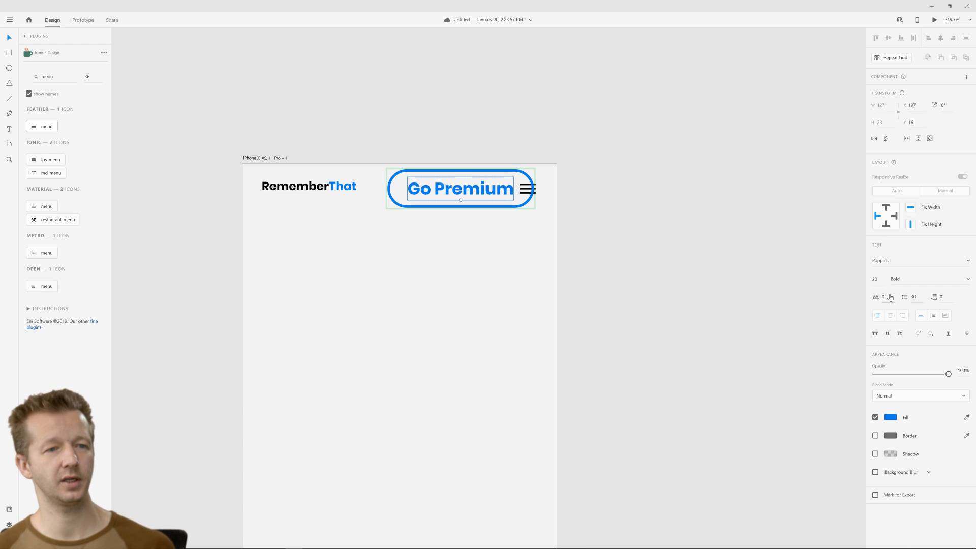
pyautogui.write('14')
pyautogui.press('Return')
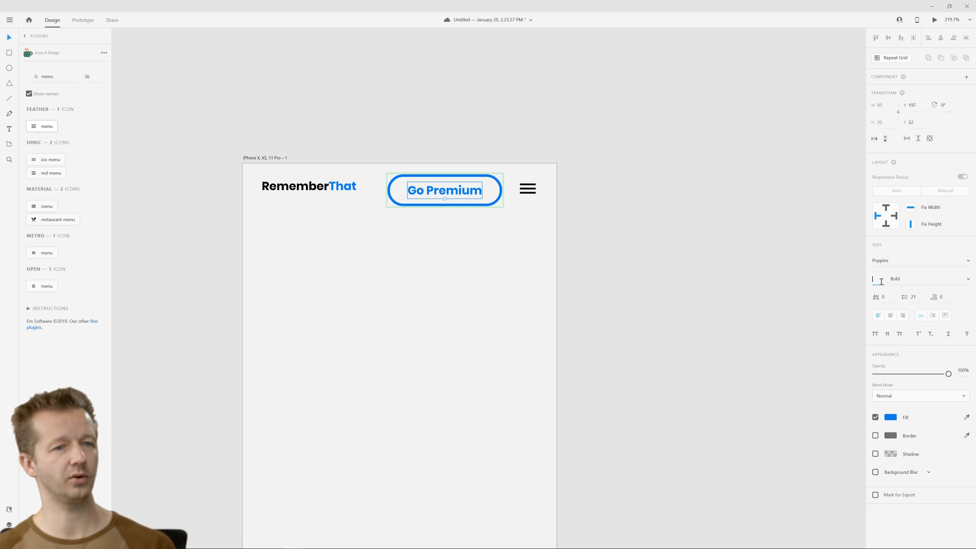
pyautogui.write('13')
pyautogui.press('Return')
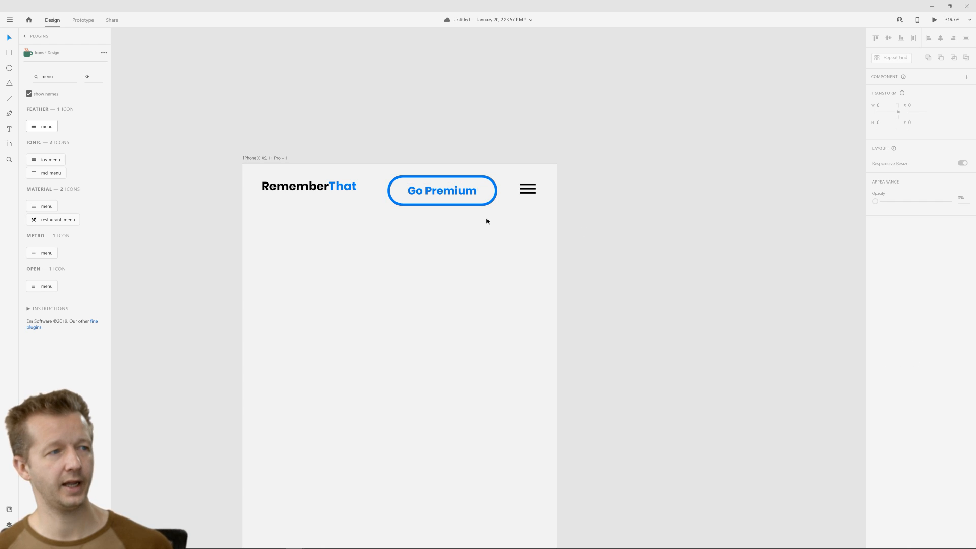
# Reduce the Go Premium button's top padding to 4.
pyautogui.click(473, 192)
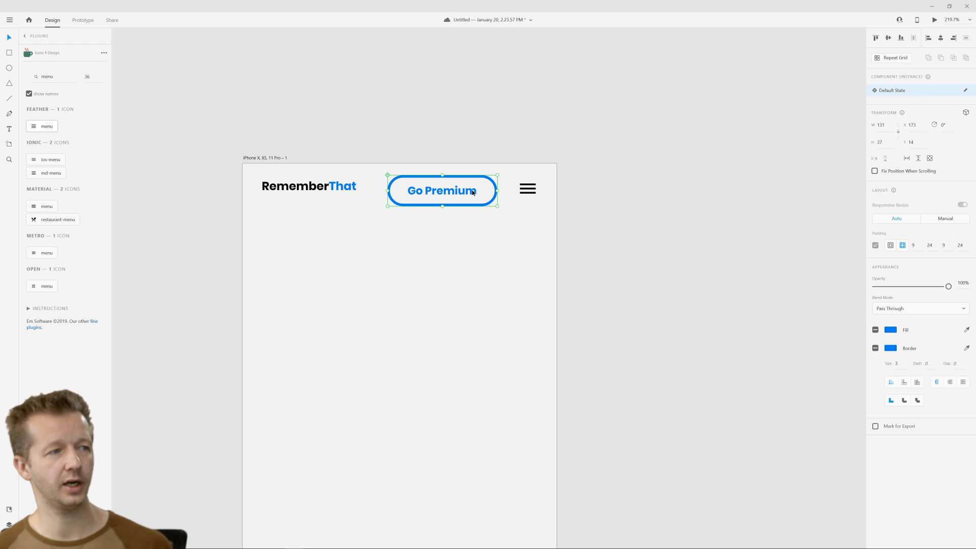
pyautogui.click(914, 246)
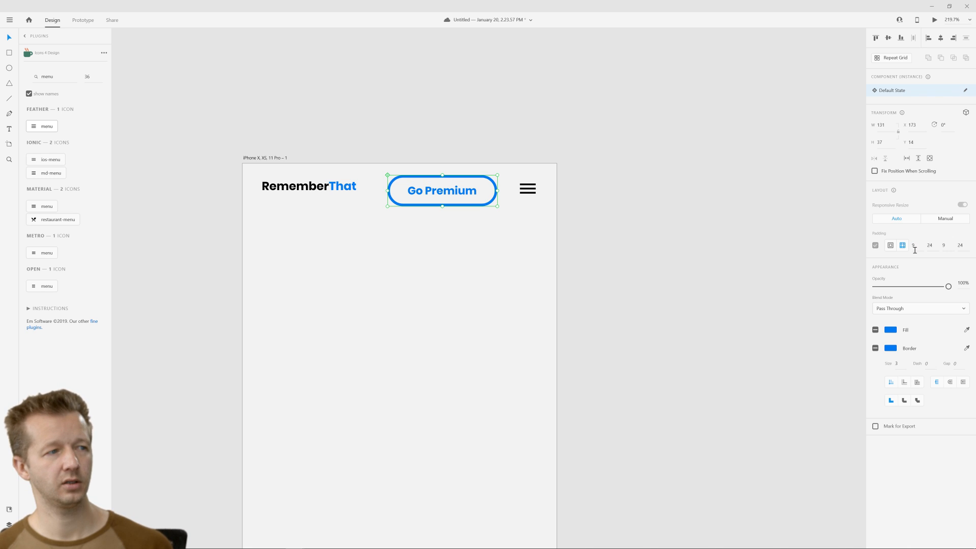
pyautogui.press('Down')
pyautogui.press('Down')
pyautogui.press('Down')
pyautogui.press('Down')
pyautogui.press('Down')
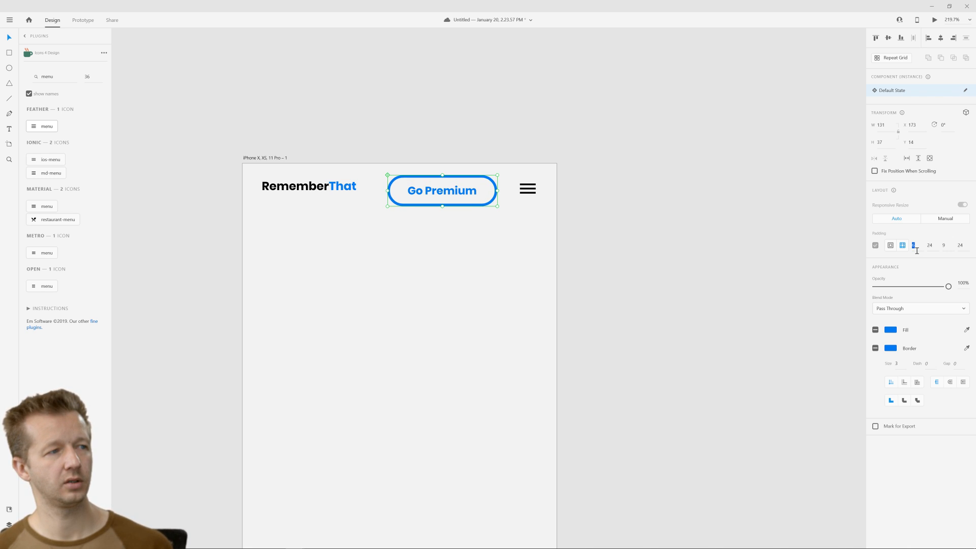
pyautogui.press('Return')
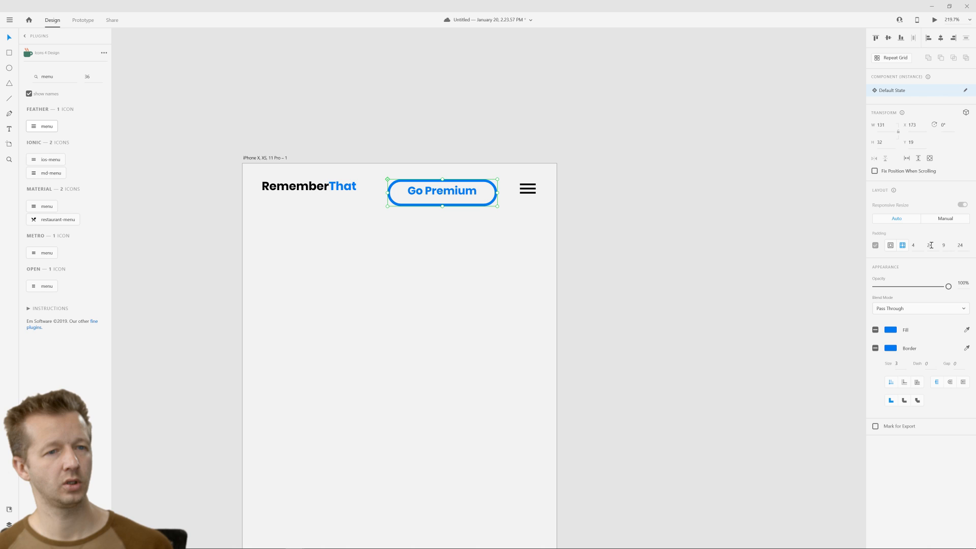
# Reduce the Go Premium button's right padding to 10.
pyautogui.click(930, 246)
pyautogui.press('Down')
pyautogui.press('Down')
pyautogui.press('Down')
pyautogui.press('Down')
pyautogui.press('Down')
pyautogui.press('Down')
pyautogui.press('Down')
pyautogui.press('Down')
pyautogui.press('Down')
pyautogui.press('Down')
pyautogui.press('Down')
pyautogui.press('Down')
pyautogui.press('Down')
pyautogui.press('Down')
pyautogui.press('Down')
pyautogui.press('Down')
pyautogui.press('Down')
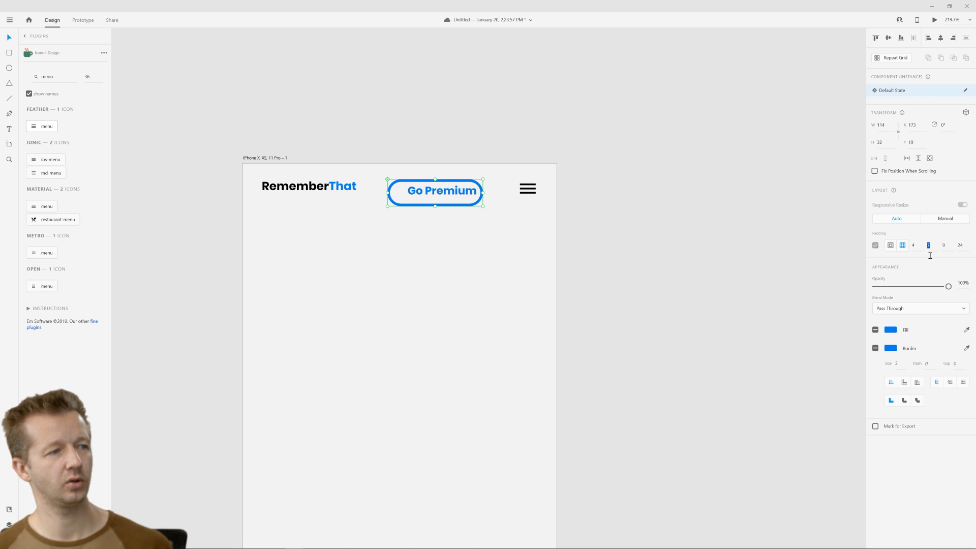
pyautogui.press('Up')
pyautogui.press('Up')
pyautogui.press('Up')
pyautogui.press('Return')
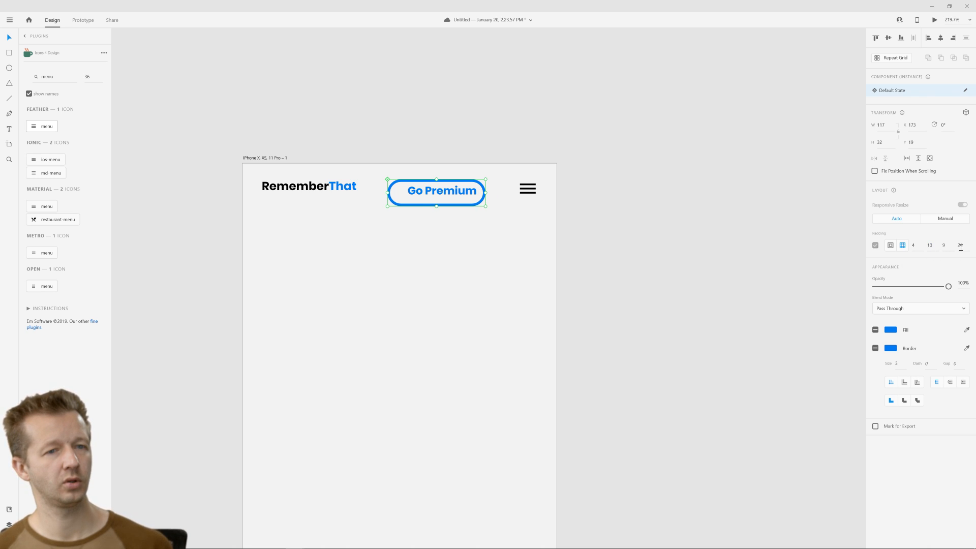
# Set the Go Premium button's left padding to 10 and its bottom padding to 4.
pyautogui.click(961, 245)
pyautogui.write('10')
pyautogui.press('Return')
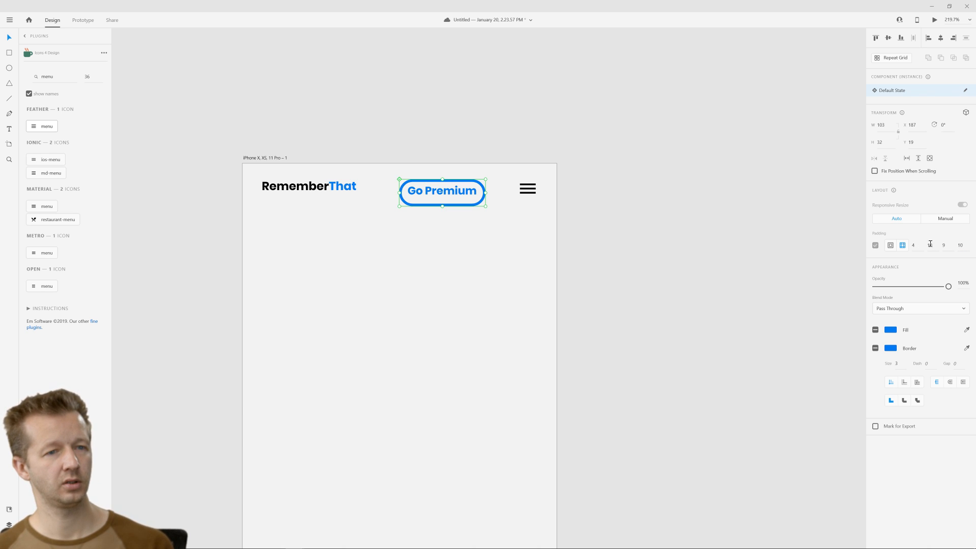
pyautogui.click(948, 245)
pyautogui.write('4')
pyautogui.press('Return')
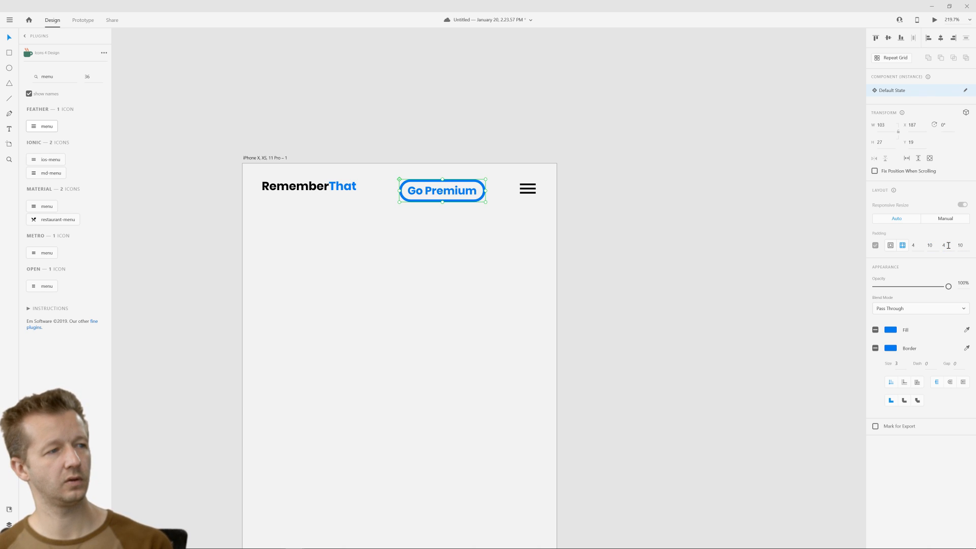
# Move the Go Premium button close to the menu icon, at about X 215, Y 17.
pyautogui.click(716, 296)
pyautogui.moveTo(453, 195); pyautogui.dragTo(478, 193)
pyautogui.click(609, 216)
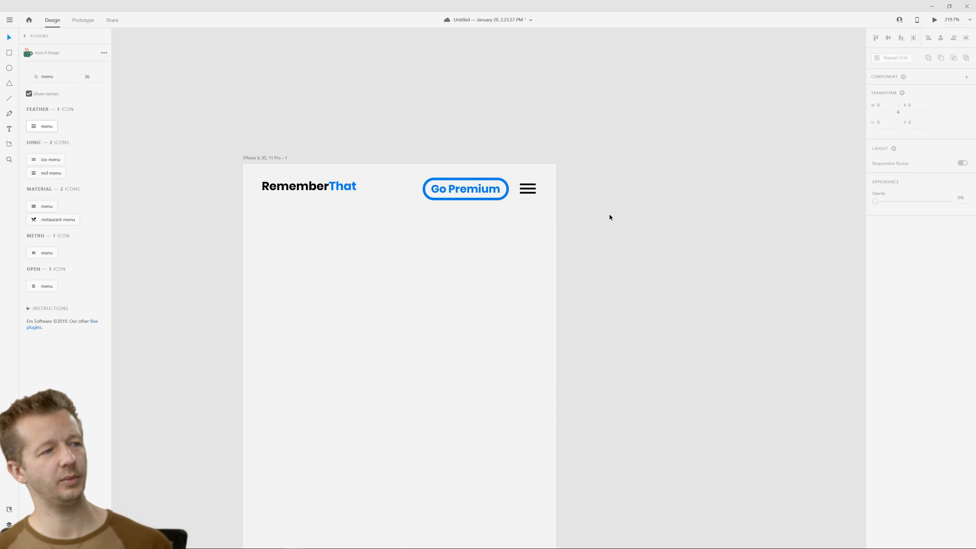
# Preview the iPhone artboard at actual size to check the header, and close the preview.
pyautogui.hotkey('ctrl', '1')
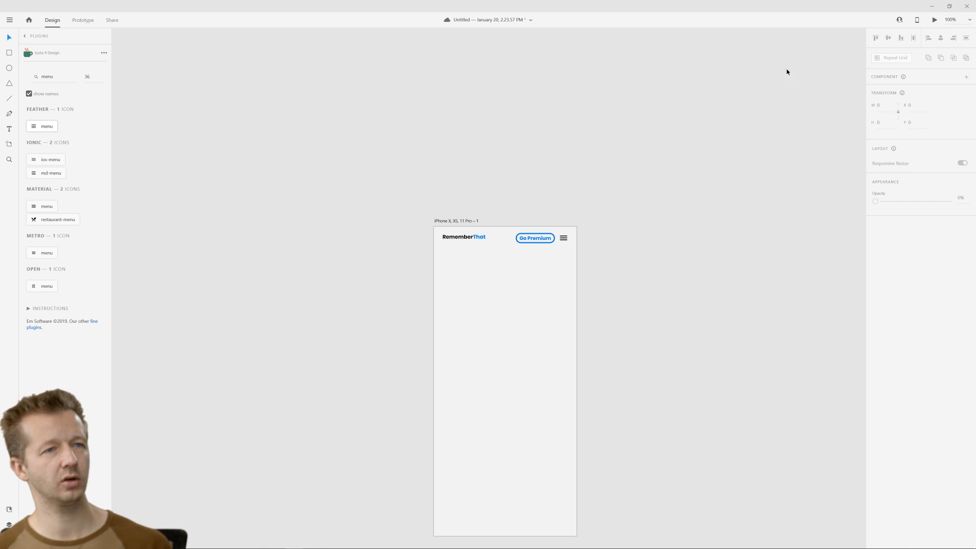
pyautogui.click(468, 221)
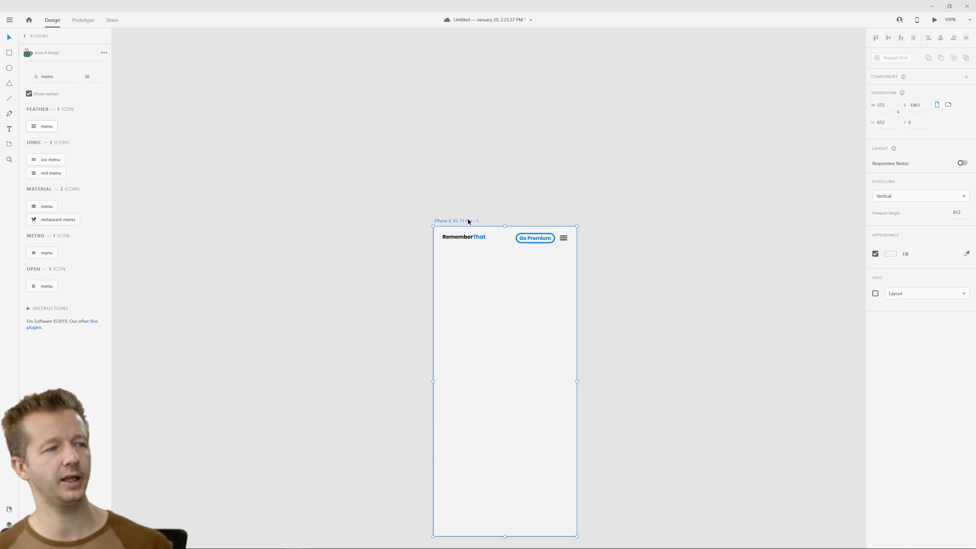
pyautogui.hotkey('ctrl', 'Return')
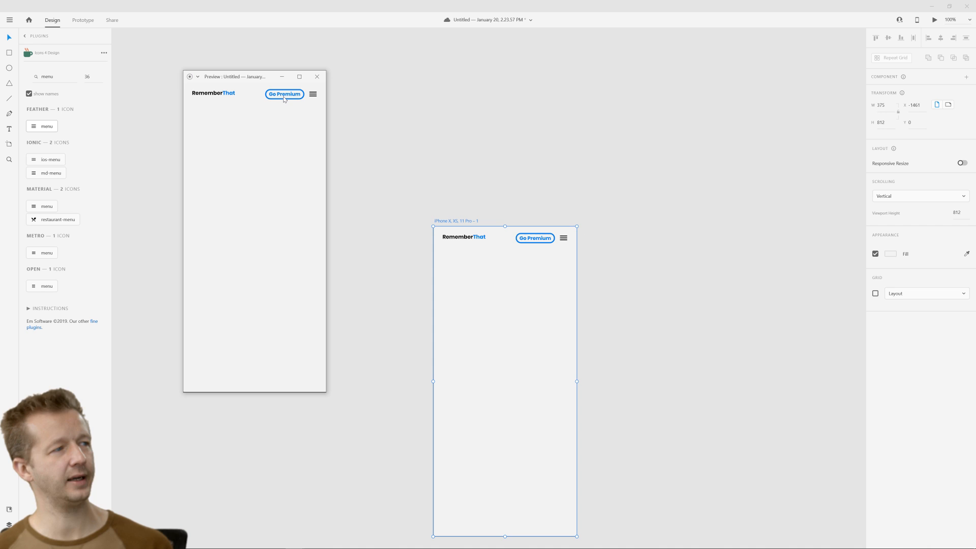
pyautogui.click(317, 81)
# Delete the Go Premium button from the iPhone header and nudge the menu icon to X 329.15, Y 22, level with the logo.
pyautogui.click(532, 243)
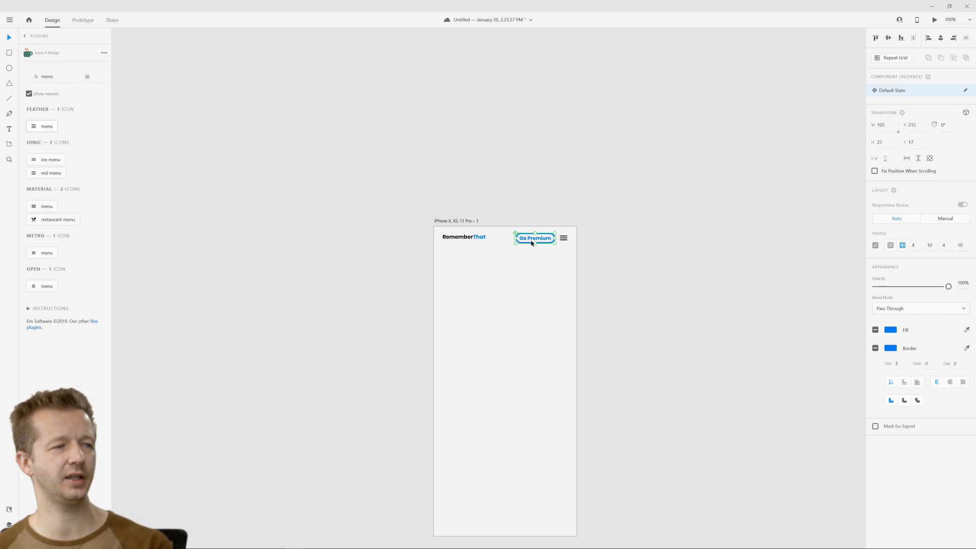
pyautogui.press('Delete')
pyautogui.click(563, 238)
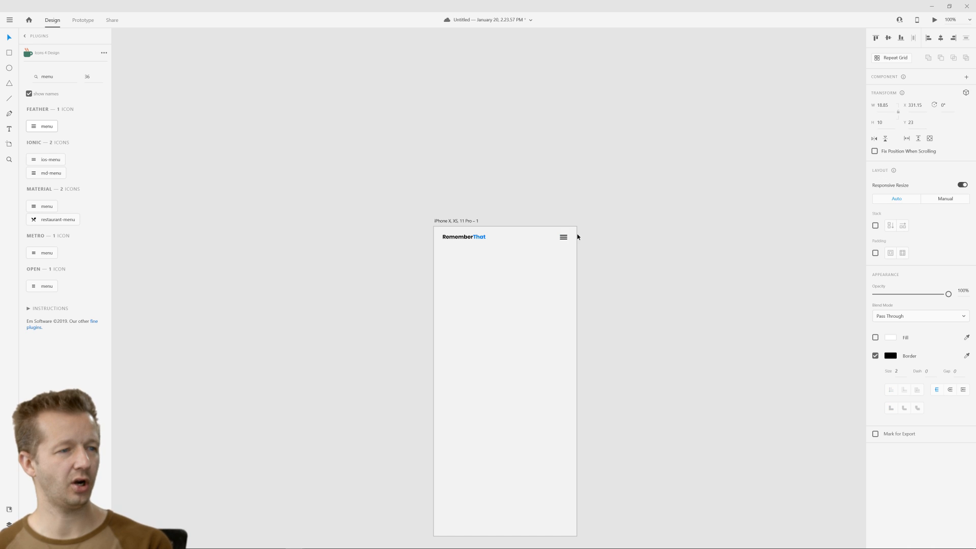
pyautogui.press('Up')
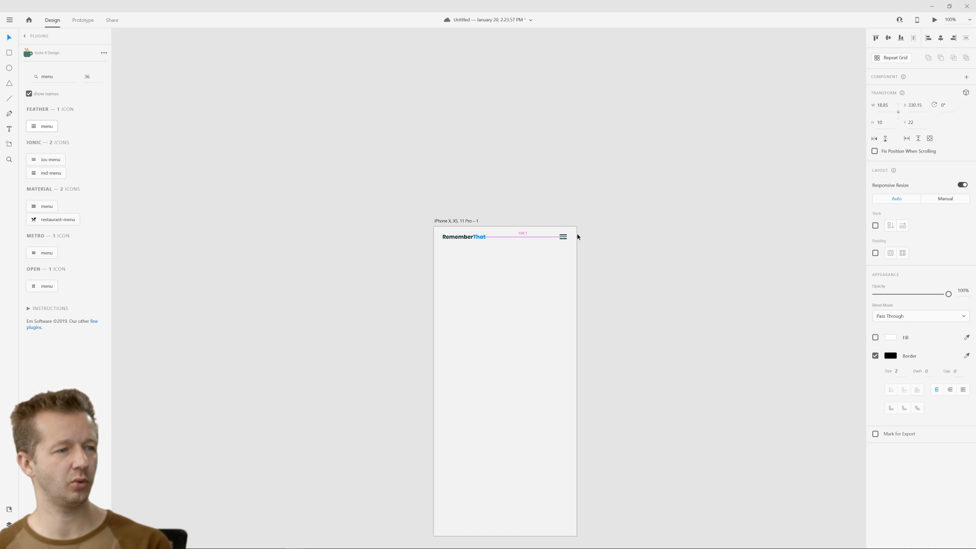
pyautogui.scroll(5, 548, 242)
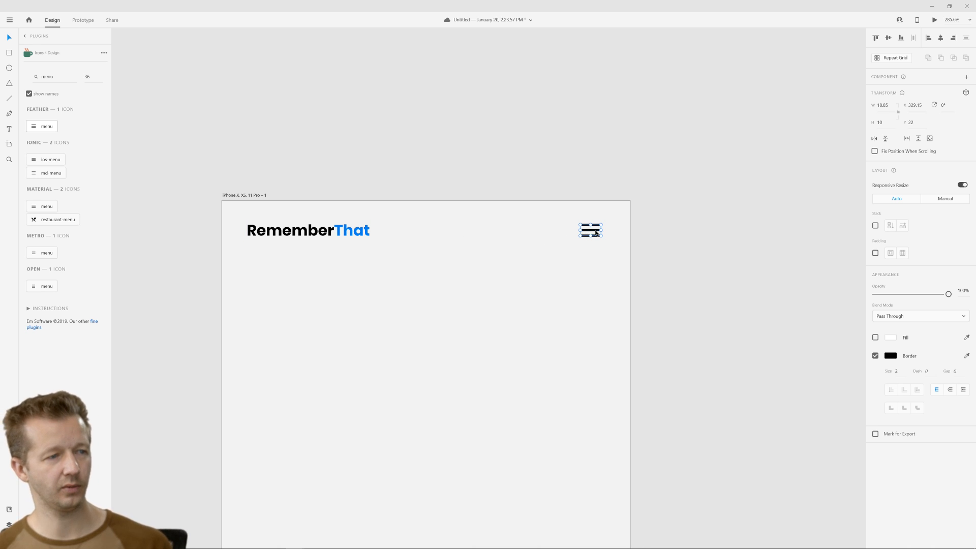
pyautogui.moveTo(595, 232); pyautogui.dragTo(595, 232)
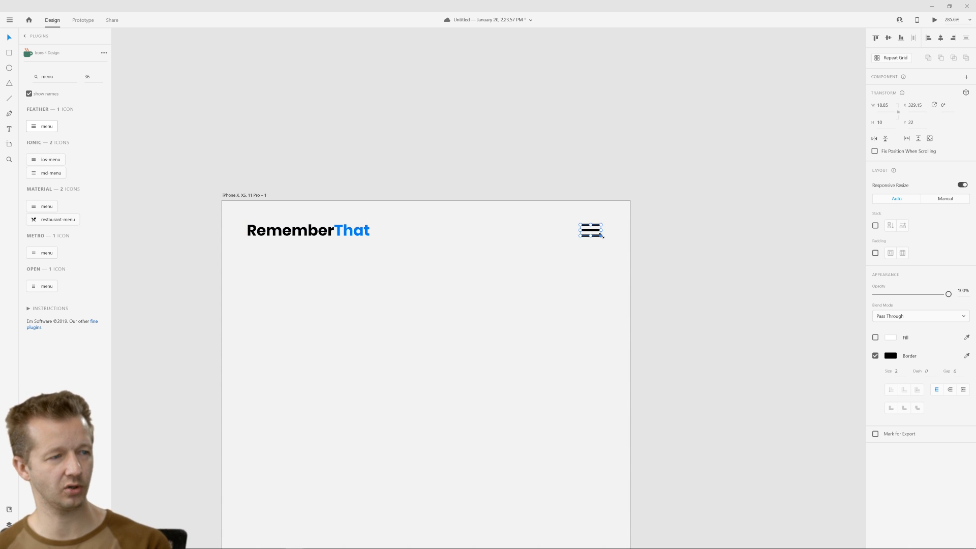
pyautogui.click(719, 247)
# Examine the hero section on the Home artboard, including its heading, call-to-action group and task card illustration.
pyautogui.scroll(-5, 737, 278)
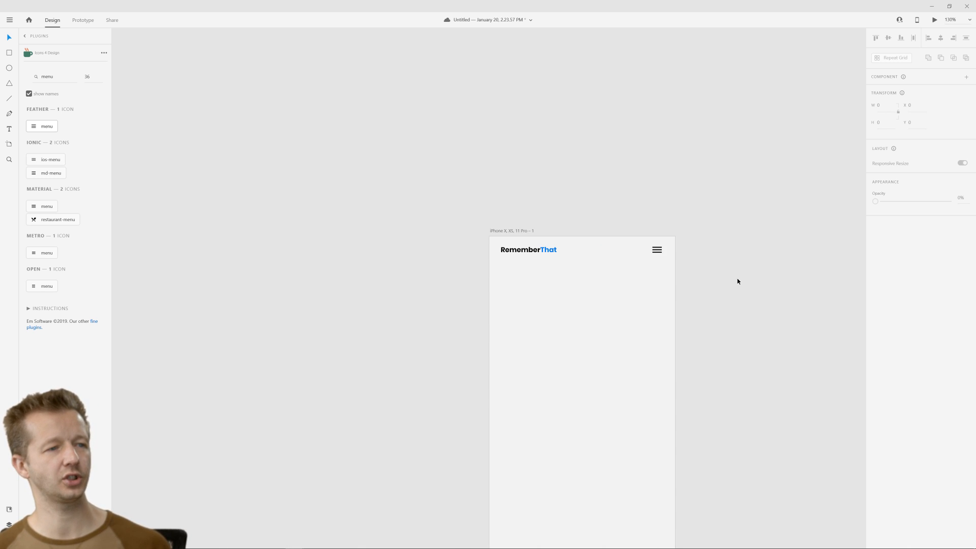
pyautogui.moveTo(750, 279); pyautogui.dragTo(582, 227)
pyautogui.scroll(-3, 639, 244)
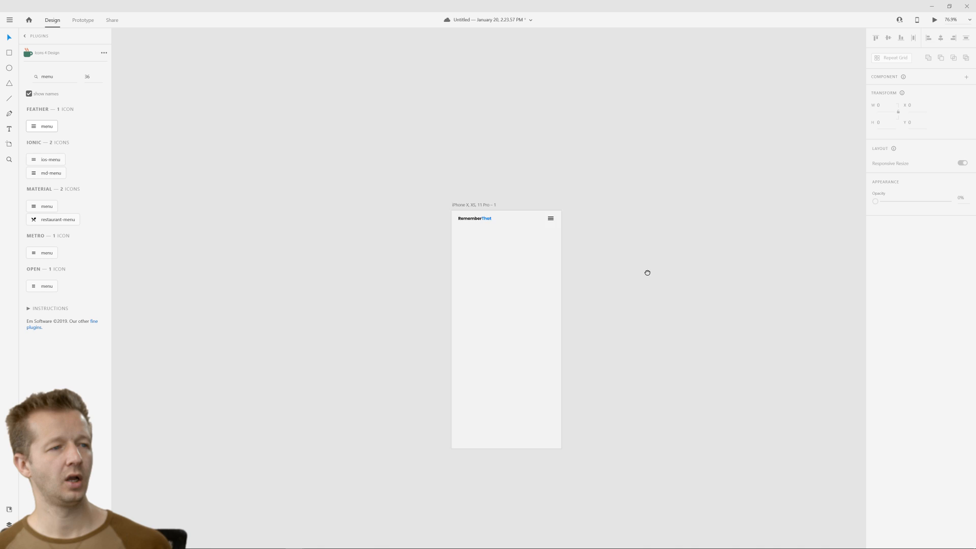
pyautogui.moveTo(647, 272); pyautogui.dragTo(420, 276)
pyautogui.scroll(-2, 542, 265)
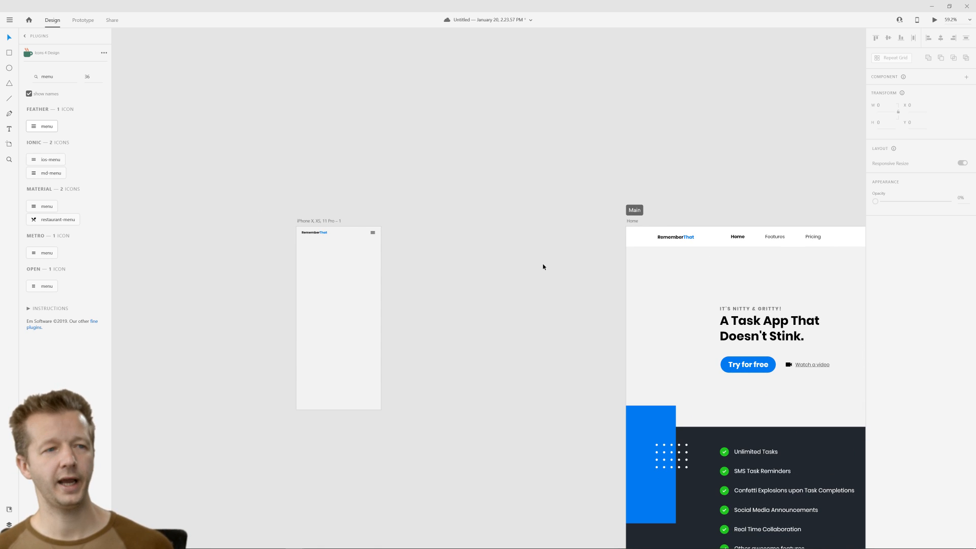
pyautogui.moveTo(543, 280); pyautogui.dragTo(266, 260)
pyautogui.scroll(2, 576, 337)
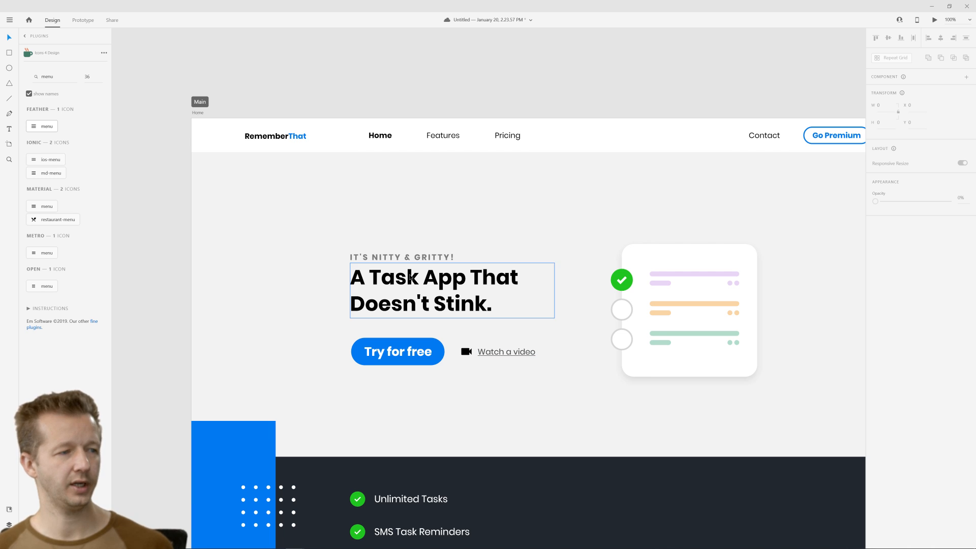
pyautogui.moveTo(314, 226); pyautogui.dragTo(586, 420)
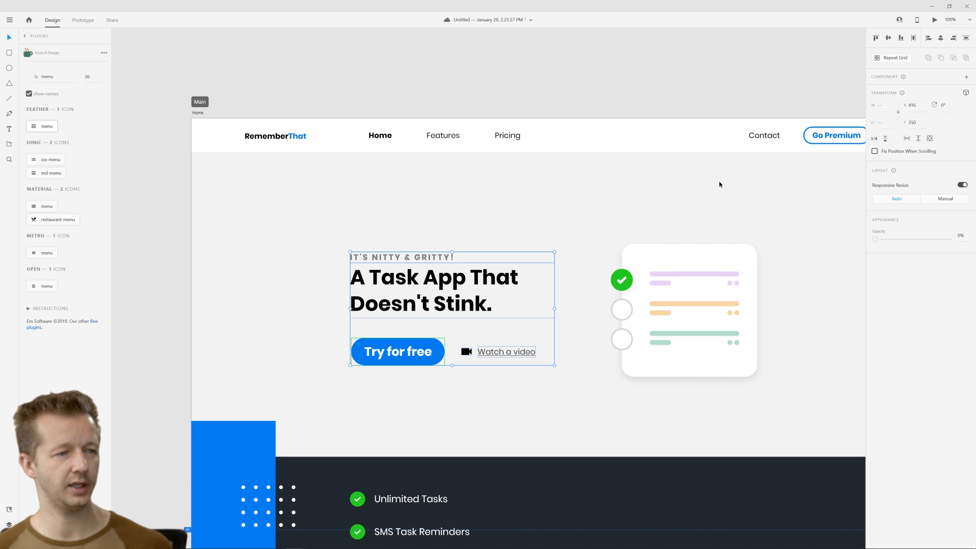
pyautogui.click(720, 185)
pyautogui.moveTo(782, 221); pyautogui.dragTo(606, 365)
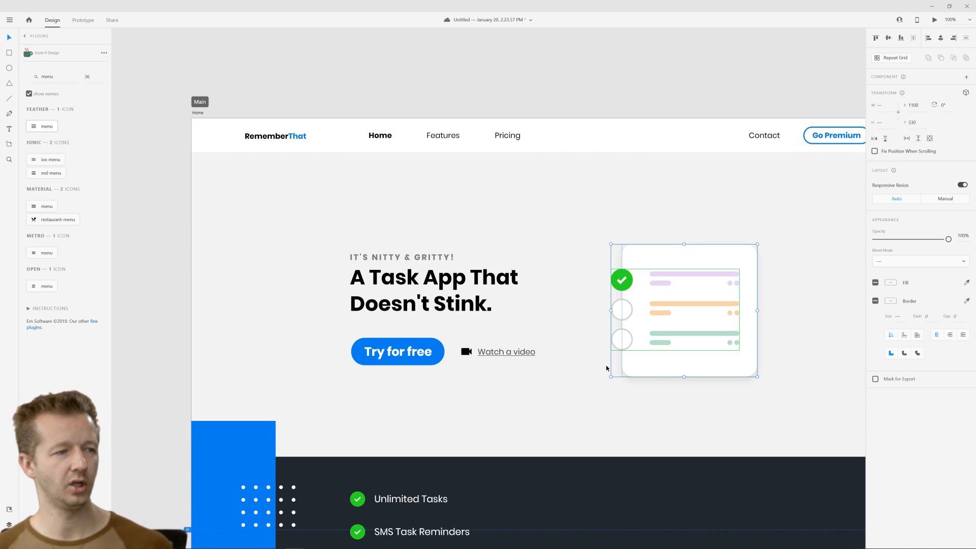
pyautogui.click(568, 315)
pyautogui.keyDown('ctrl'); pyautogui.scroll(-5, 588, 302); pyautogui.keyUp('ctrl')
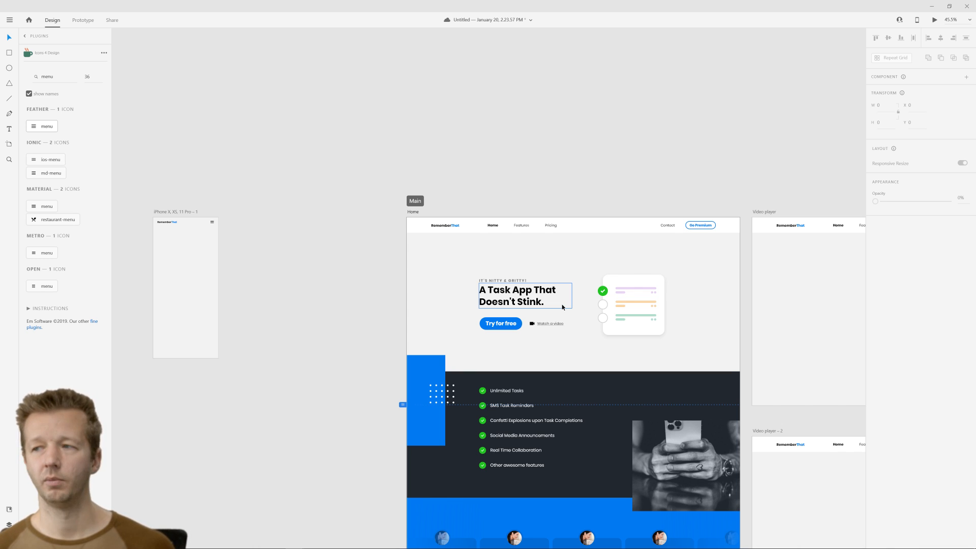
# Copy the task card illustration from Home's hero section onto the iPhone artboard.
pyautogui.moveTo(593, 265); pyautogui.dragTo(676, 338)
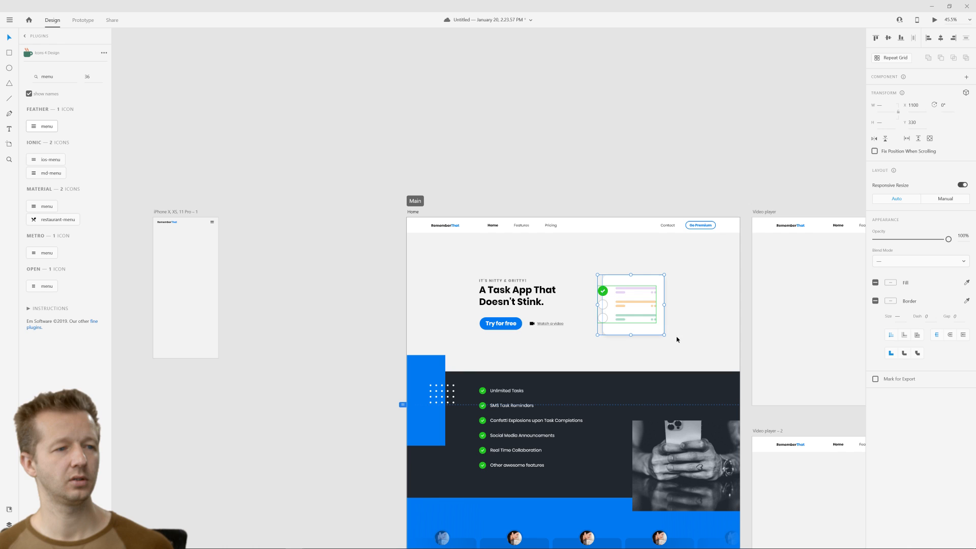
pyautogui.click(418, 226)
pyautogui.moveTo(312, 227); pyautogui.dragTo(594, 266)
pyautogui.click(460, 252)
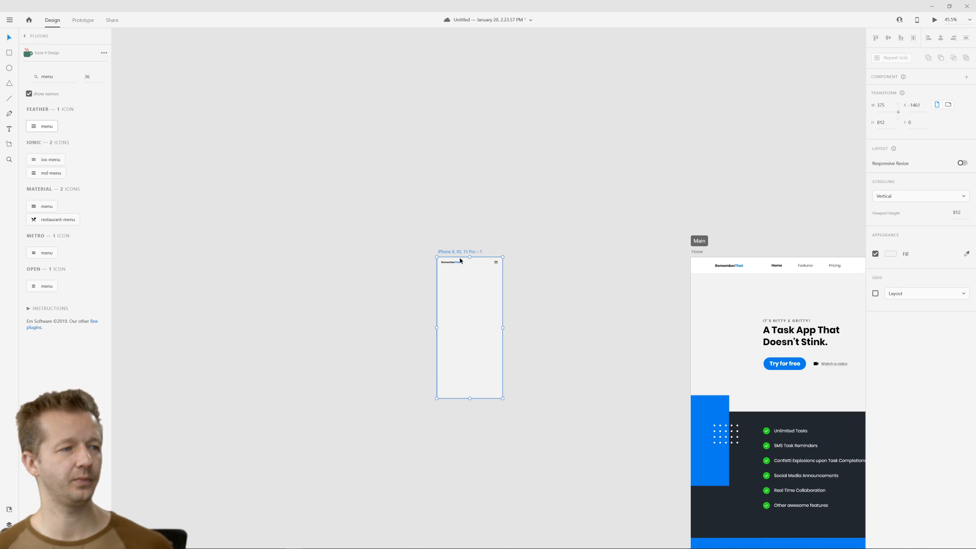
pyautogui.hotkey('ctrl', 'v')
pyautogui.hotkey('ctrl', '3')
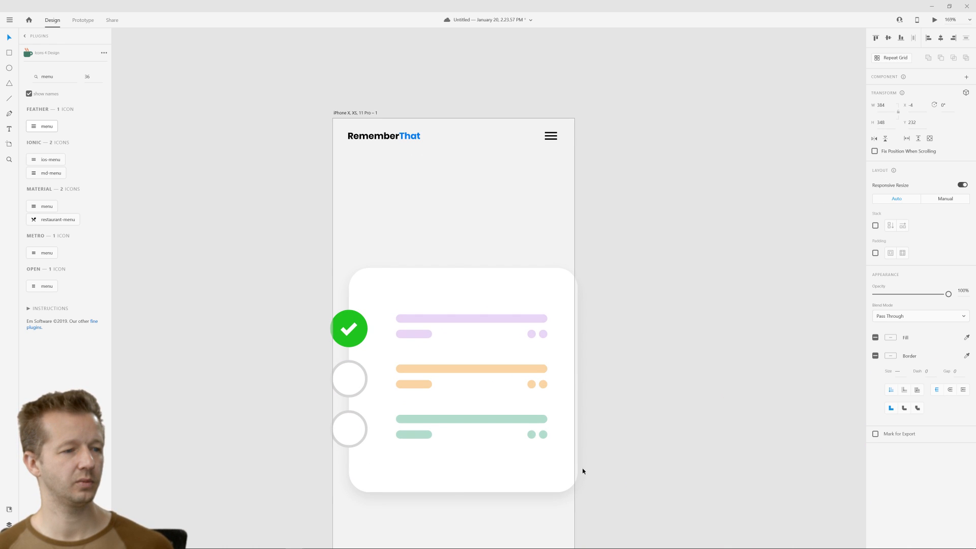
# Scale the task card illustration down to about 190 by 174 and place it below the header at about X 93, Y 98.
pyautogui.moveTo(578, 492); pyautogui.dragTo(515, 441)
pyautogui.moveTo(489, 387); pyautogui.dragTo(483, 246)
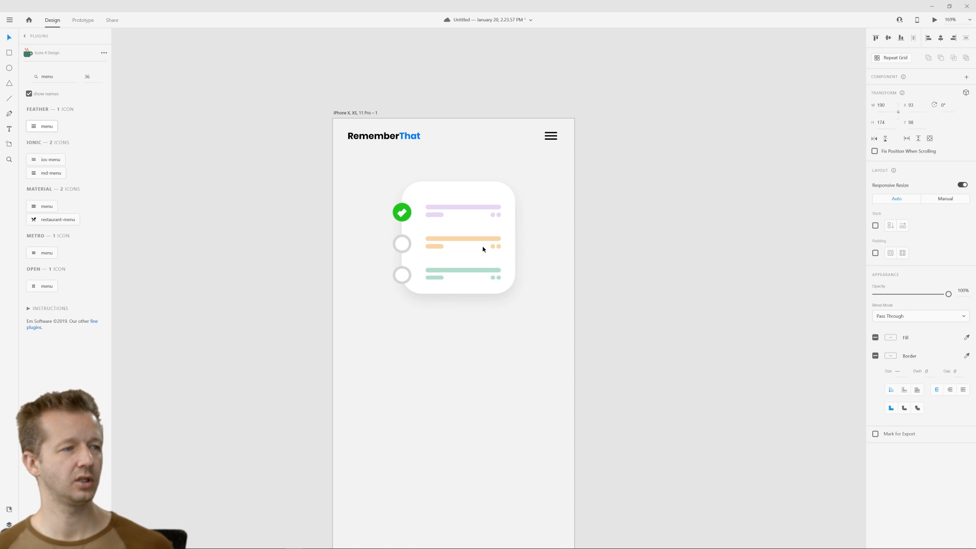
pyautogui.click(590, 267)
# Set the border size of the white checkmark in the card's green circle to 2.
pyautogui.click(403, 213)
pyautogui.doubleClick(403, 213)
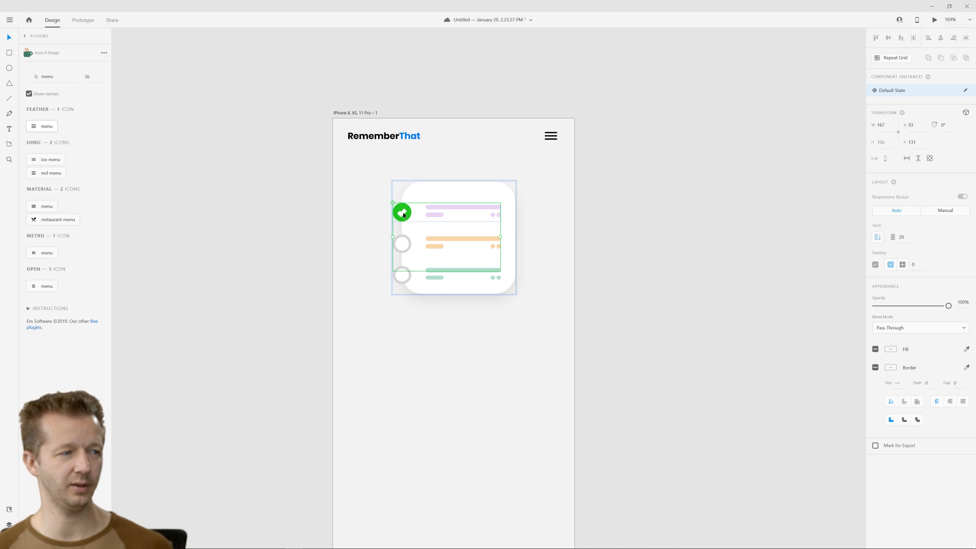
pyautogui.doubleClick(403, 214)
pyautogui.doubleClick(403, 214)
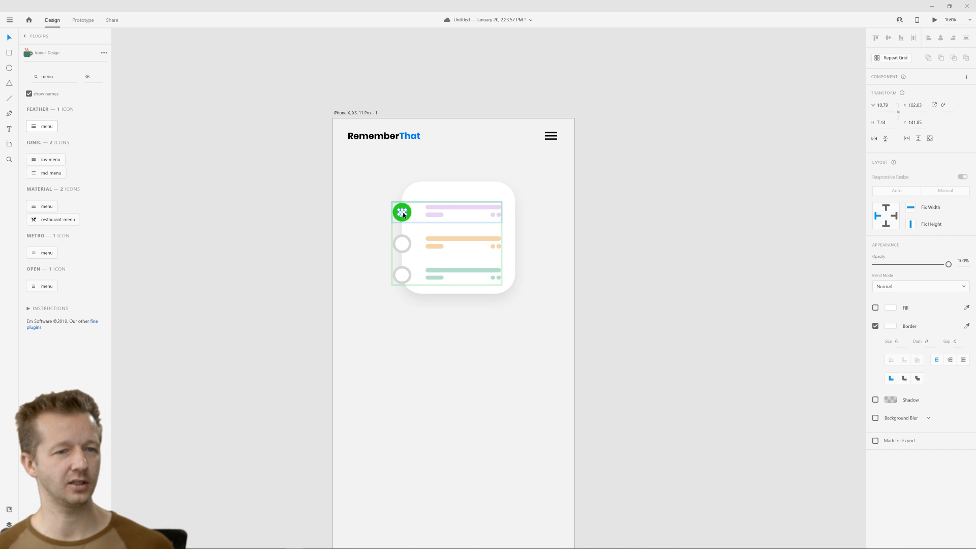
pyautogui.doubleClick(898, 341)
pyautogui.write('2')
pyautogui.press('Return')
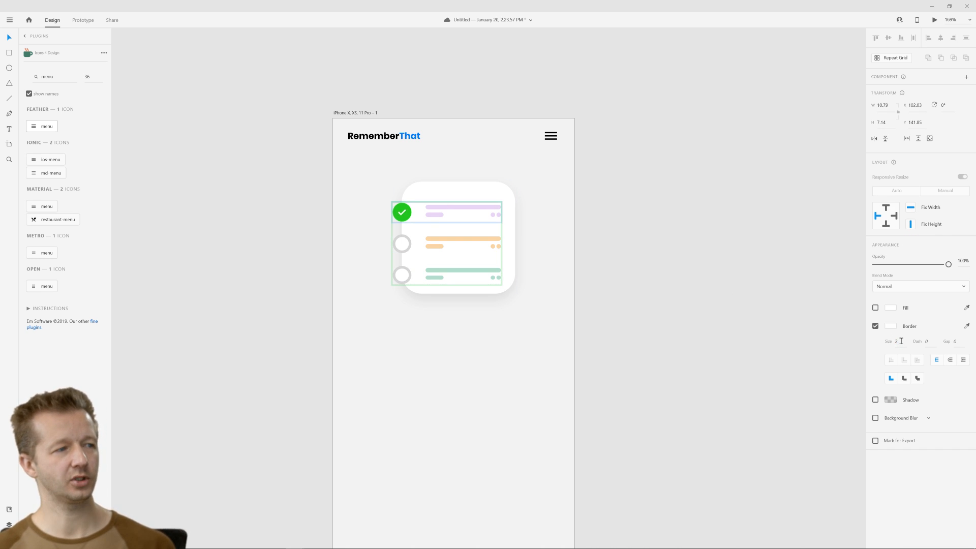
# Set the border size of the two empty grey circles on the task card to 2.
pyautogui.click(401, 244)
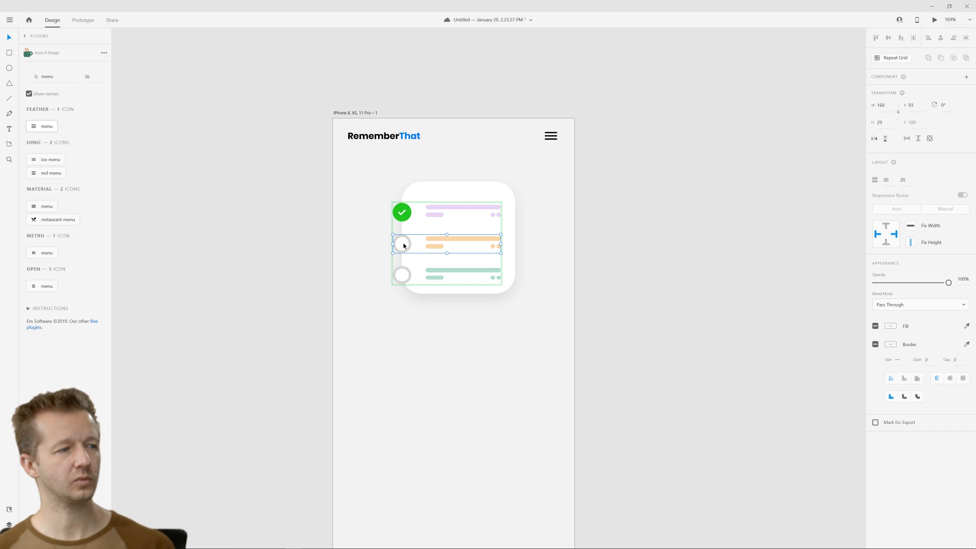
pyautogui.doubleClick(409, 246)
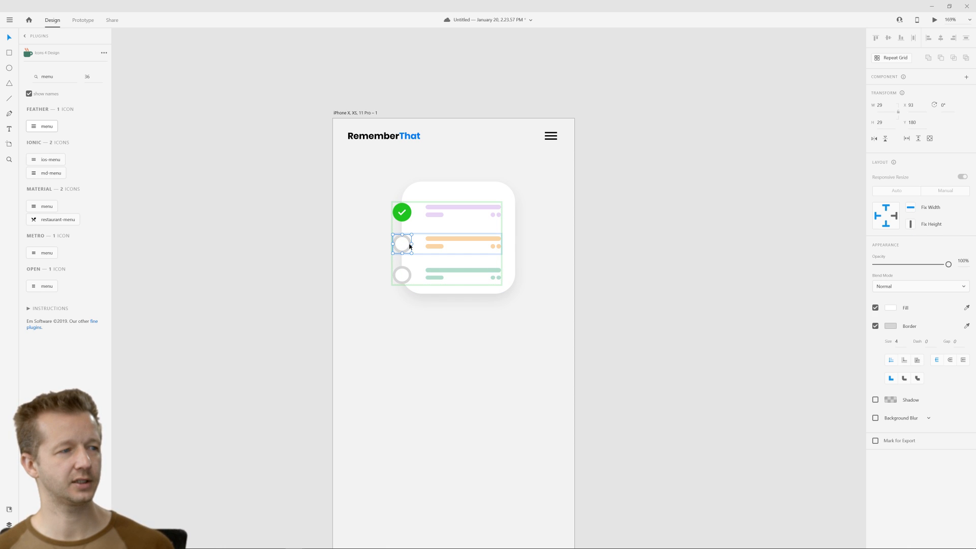
pyautogui.write('2')
pyautogui.press('Return')
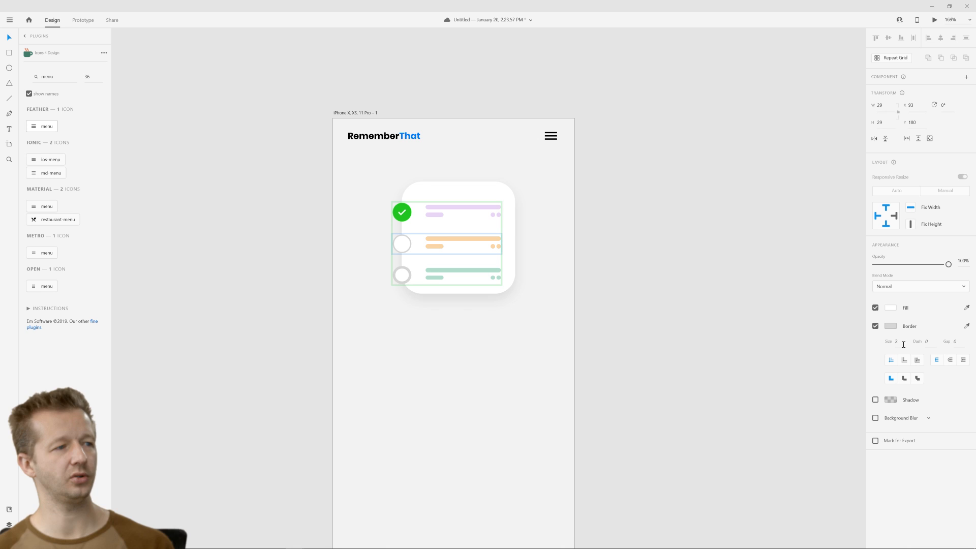
pyautogui.doubleClick(402, 275)
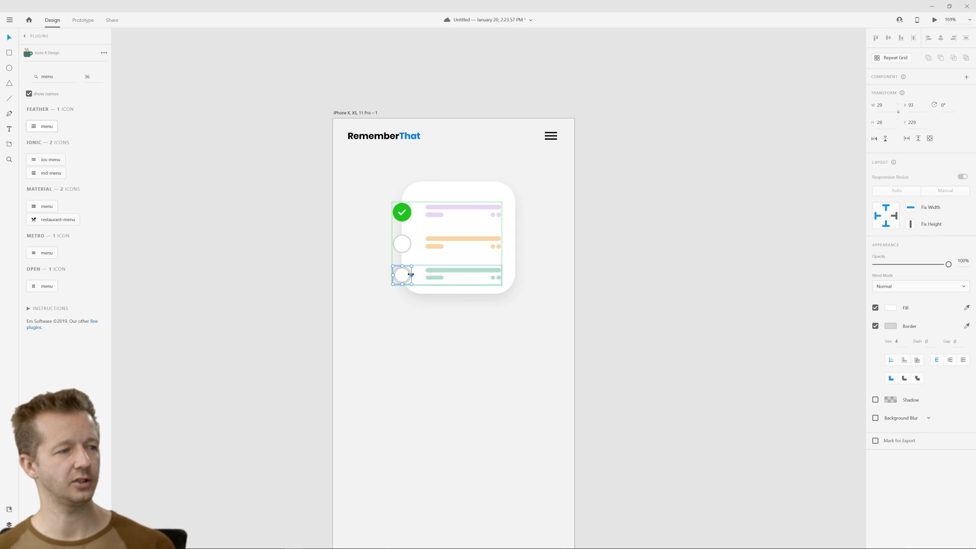
pyautogui.click(899, 341)
pyautogui.write('2')
pyautogui.click(693, 289)
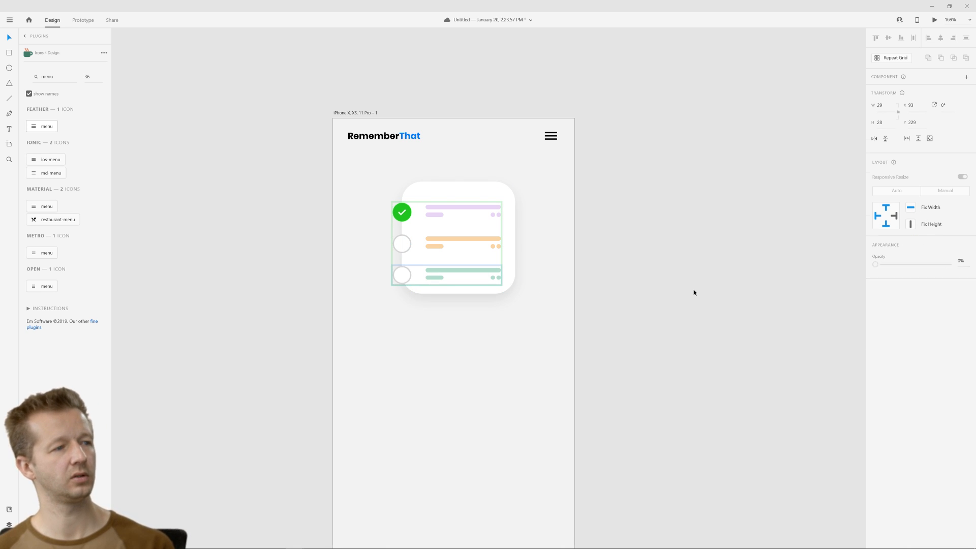
pyautogui.moveTo(557, 325); pyautogui.dragTo(391, 177)
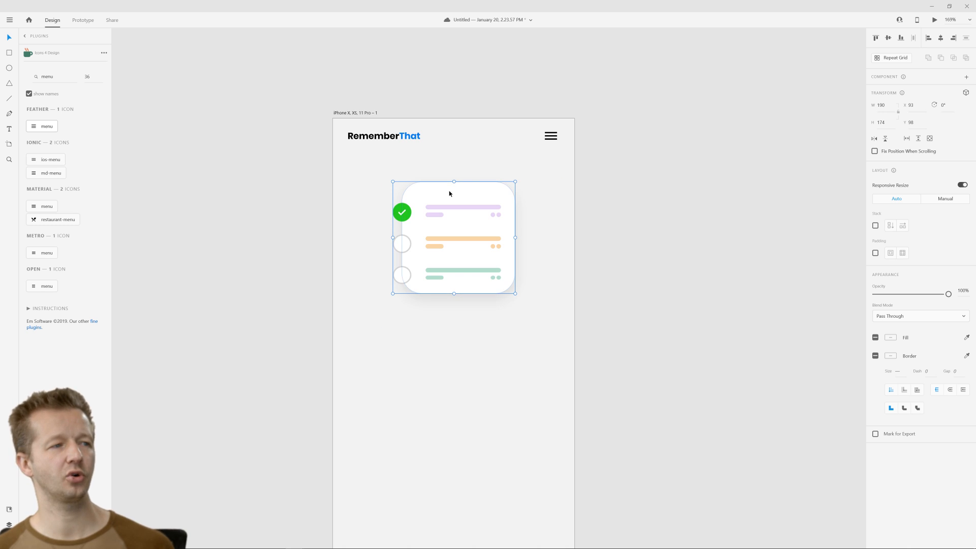
pyautogui.press('Left')
pyautogui.press('Left')
pyautogui.press('Left')
pyautogui.moveTo(453, 195); pyautogui.dragTo(456, 194)
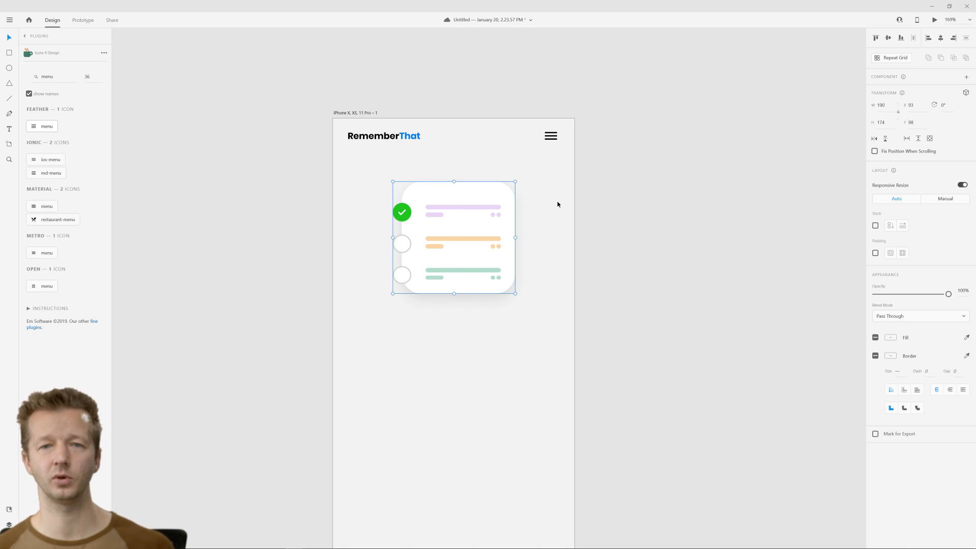
pyautogui.click(589, 220)
# Extend the white card's lower edge slightly downward to add space beneath the green task row.
pyautogui.scroll(-3, 582, 283)
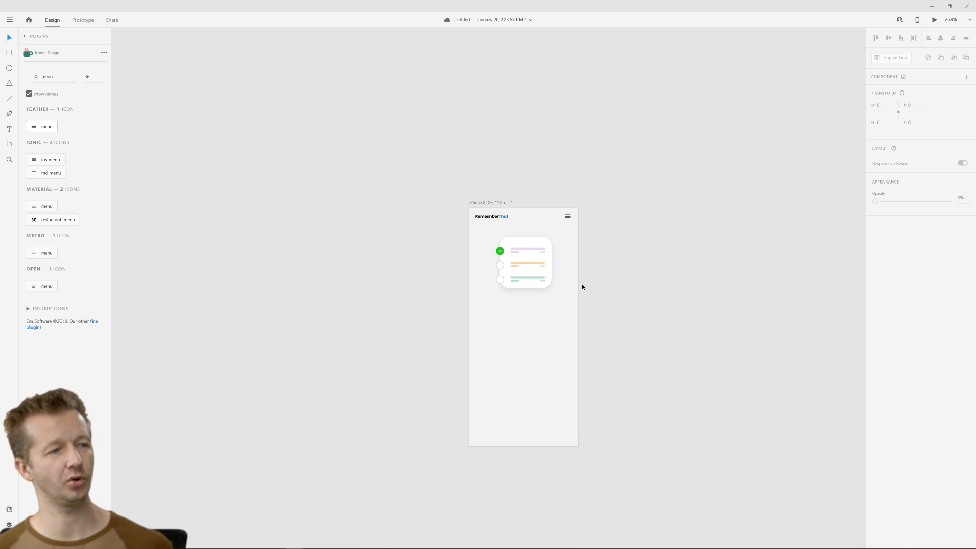
pyautogui.scroll(3, 582, 283)
pyautogui.click(456, 290)
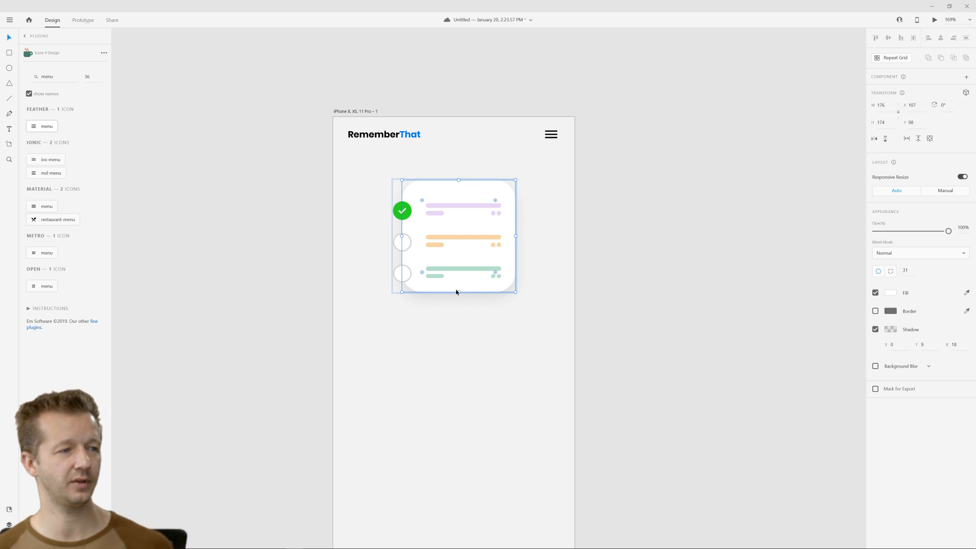
pyautogui.moveTo(457, 293); pyautogui.dragTo(456, 299)
pyautogui.click(635, 298)
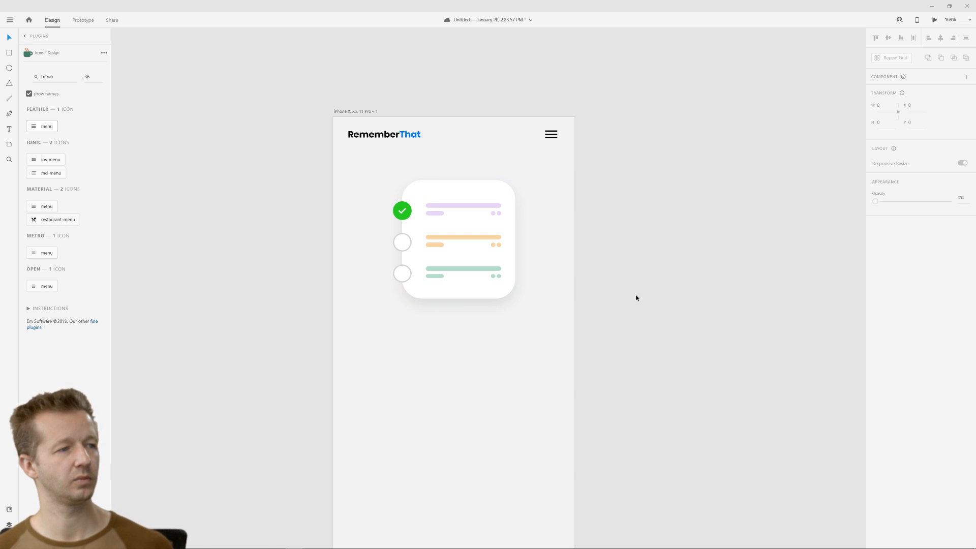
pyautogui.moveTo(505, 335); pyautogui.dragTo(403, 279)
# Copy Home's hero tagline, heading, button and video link onto the iPhone artboard below the task card, at X 23, Y 323.
pyautogui.scroll(-4, 474, 279)
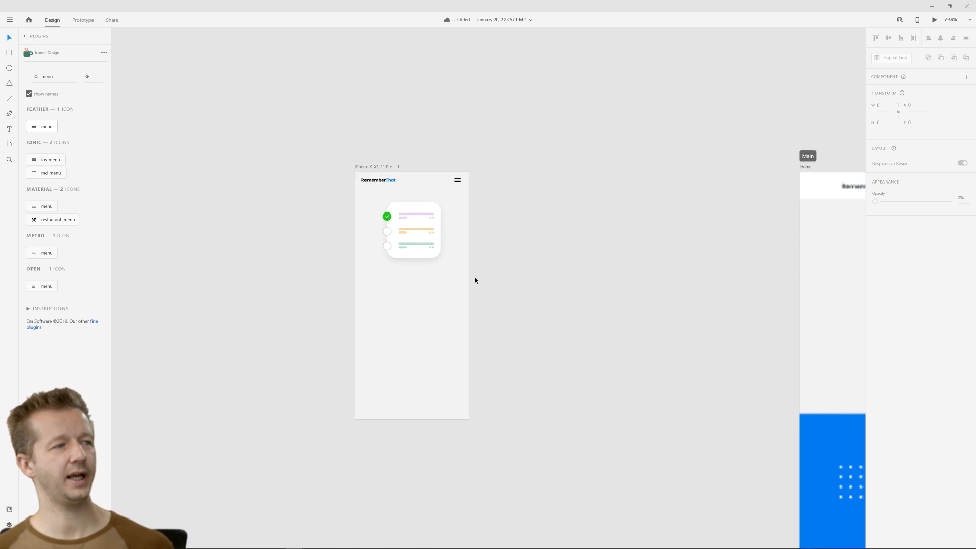
pyautogui.hscroll(5, 657, 288)
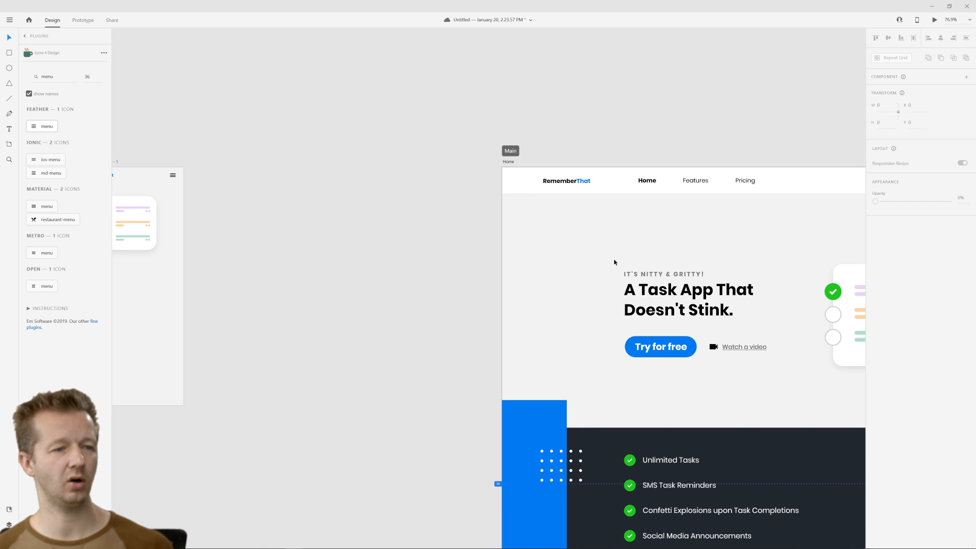
pyautogui.moveTo(615, 263); pyautogui.dragTo(760, 366)
pyautogui.click(429, 281)
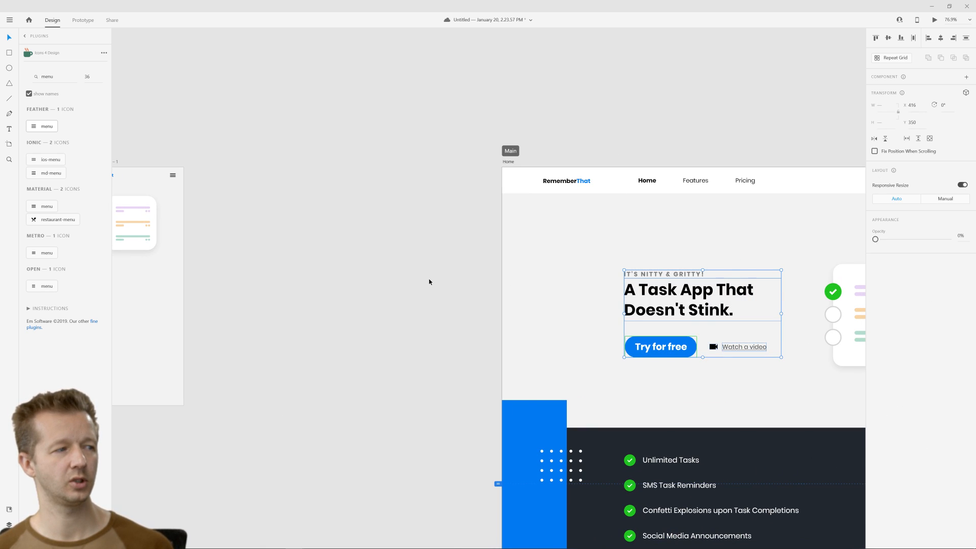
pyautogui.hscroll(-5, 601, 257)
pyautogui.hotkey('ctrl', 'v')
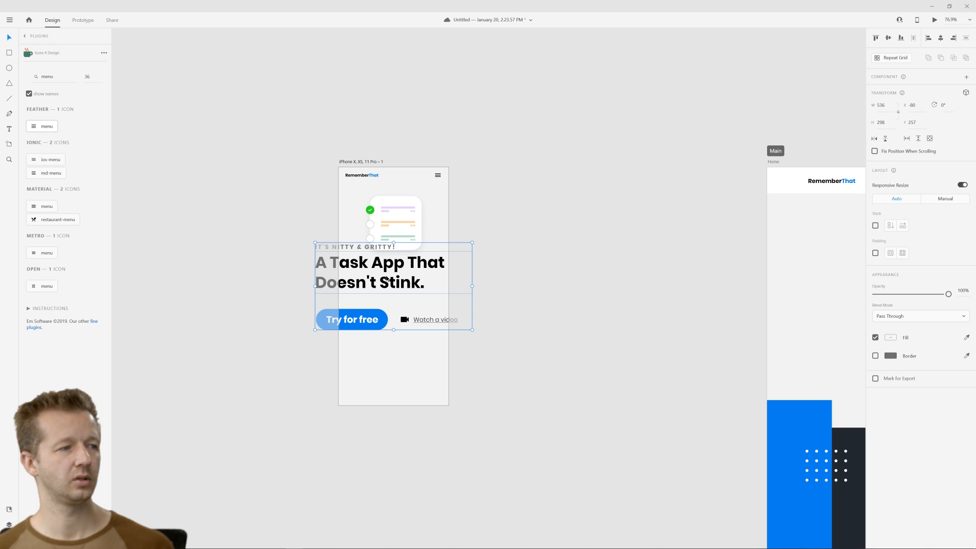
pyautogui.moveTo(378, 277); pyautogui.dragTo(410, 304)
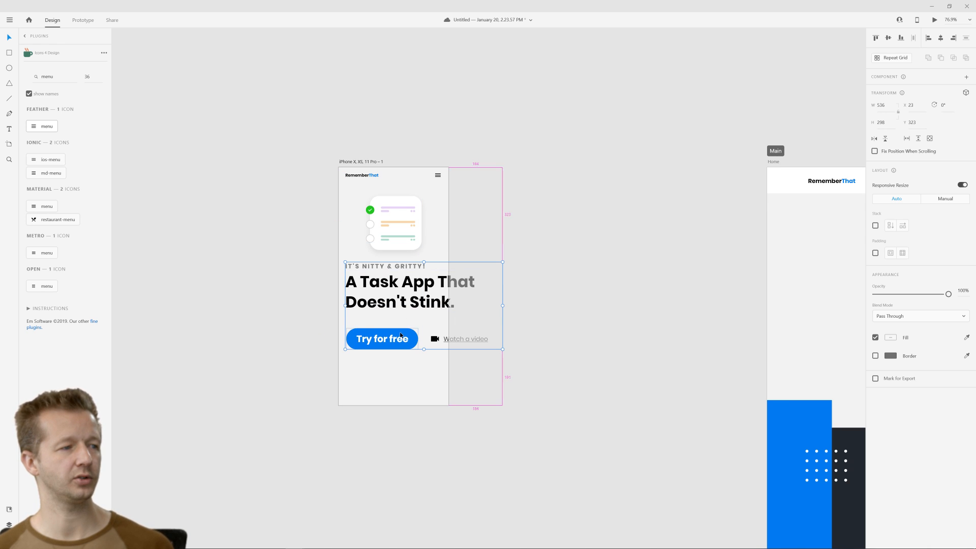
# Ungroup the copied hero text and call-to-action elements on the iPhone artboard.
pyautogui.scroll(4, 401, 313)
pyautogui.scroll(-4, 405, 289)
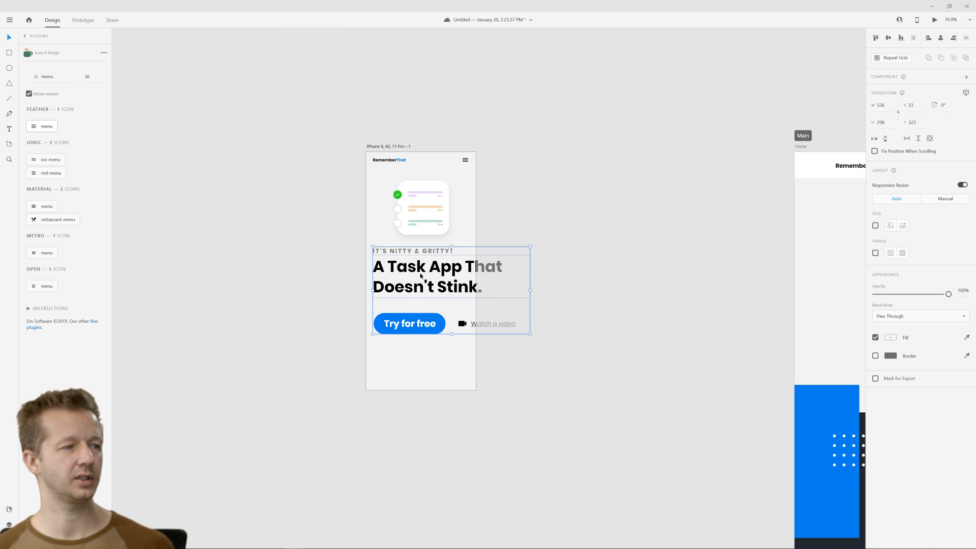
pyautogui.scroll(2, 419, 276)
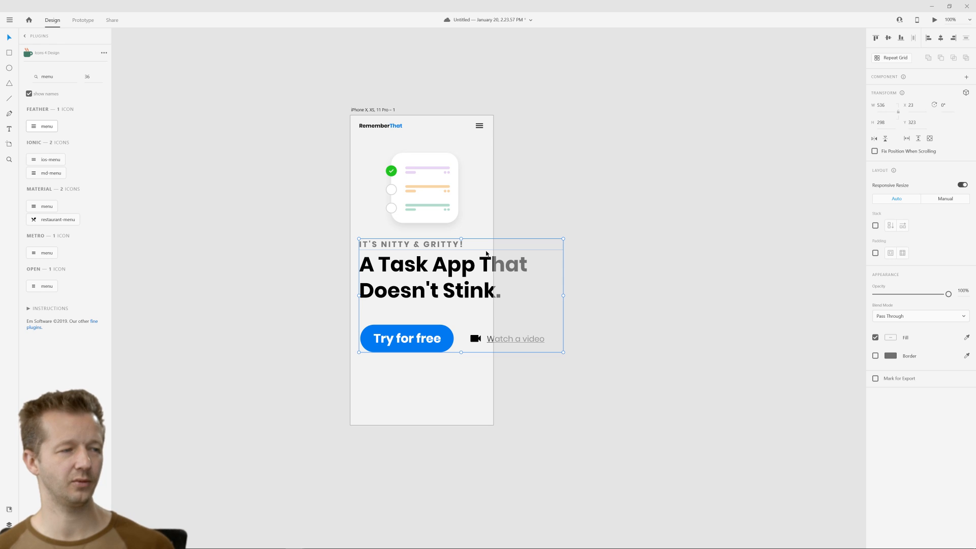
pyautogui.click(614, 213)
pyautogui.click(431, 246)
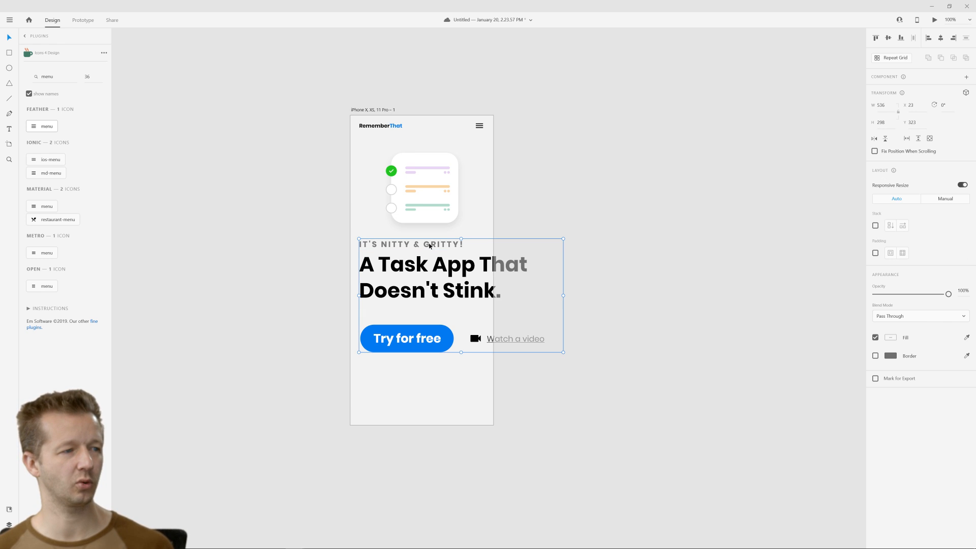
pyautogui.rightClick(437, 246)
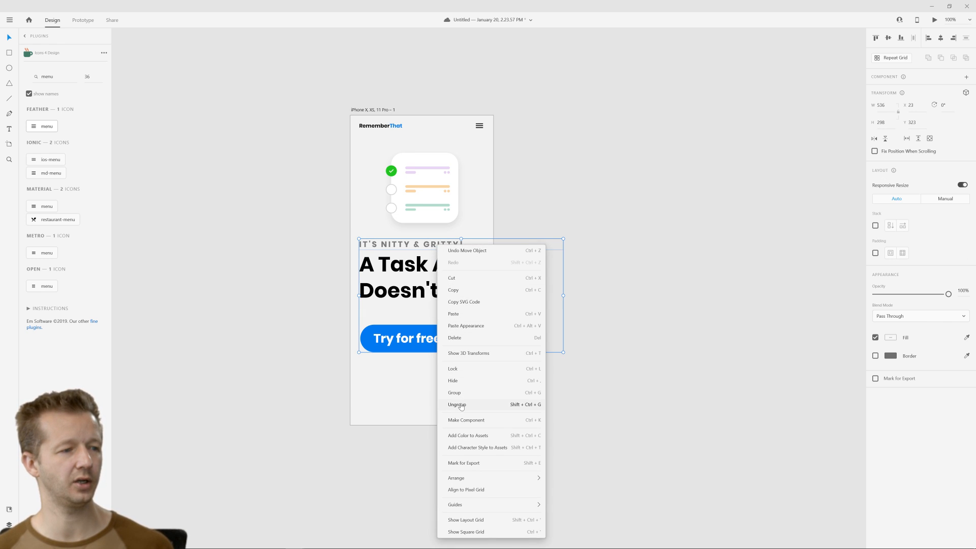
pyautogui.click(538, 404)
pyautogui.click(545, 422)
# Format the "It's nitty & gritty!" tagline as centred text at size 14 in a 375-wide box at X 0.
pyautogui.click(447, 244)
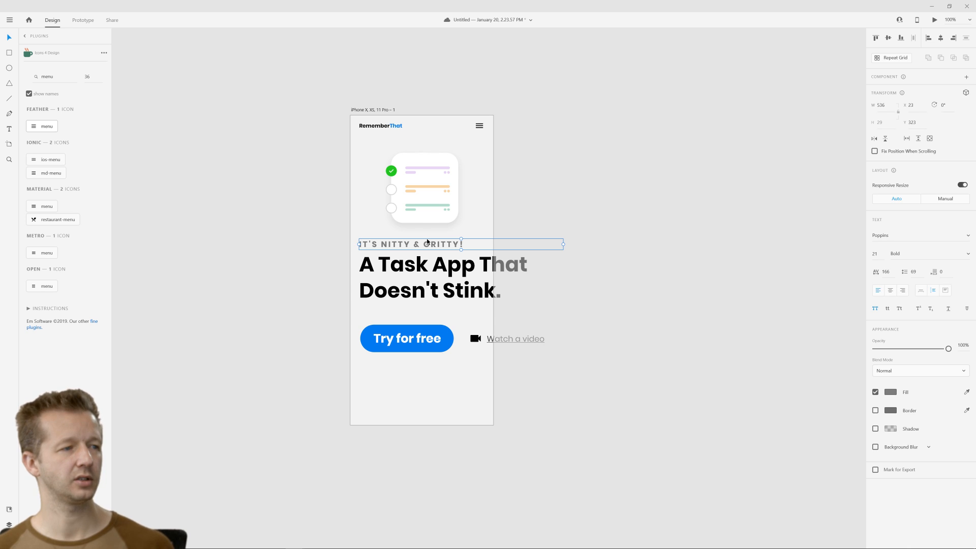
pyautogui.click(890, 290)
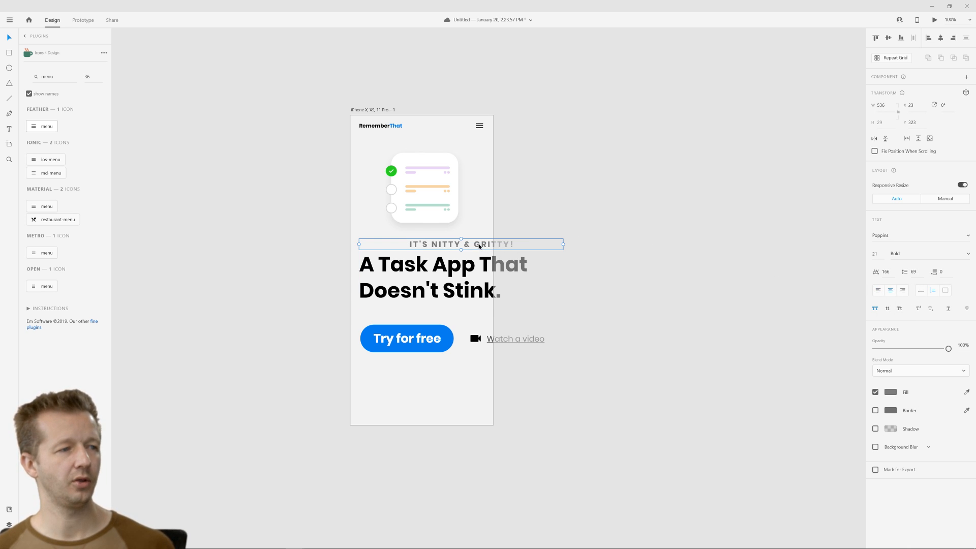
pyautogui.moveTo(479, 245); pyautogui.dragTo(471, 245)
pyautogui.moveTo(555, 244); pyautogui.dragTo(493, 246)
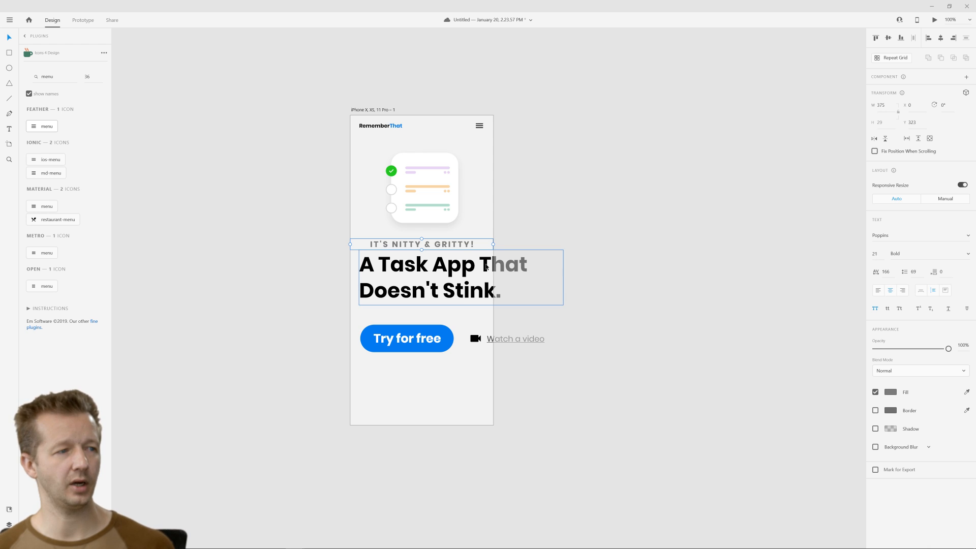
pyautogui.click(880, 254)
pyautogui.write('14')
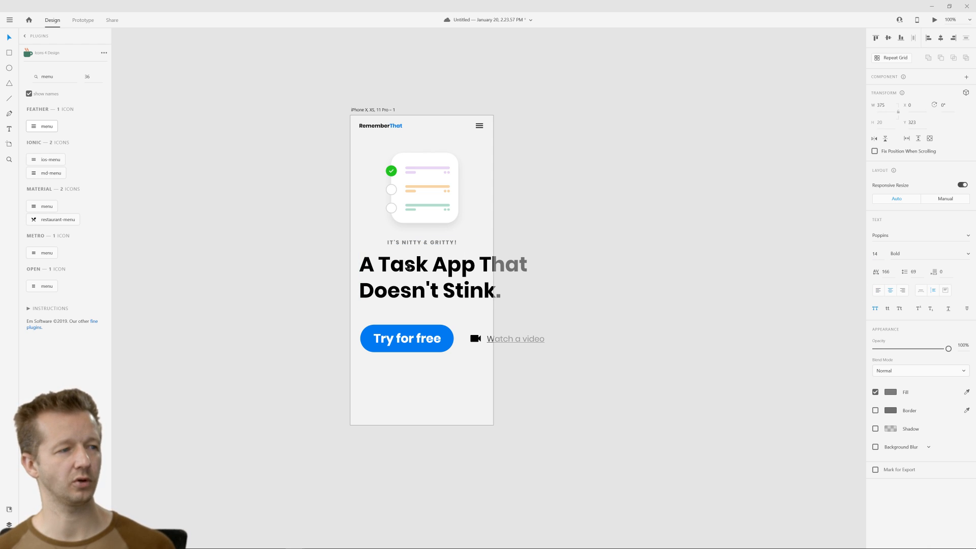
# Fit the "A Task App That Doesn't Stink." heading's text box to the artboard, 375 wide at X 0.
pyautogui.click(423, 283)
pyautogui.hotkey('shift', 'Left')
pyautogui.hotkey('shift', 'Left')
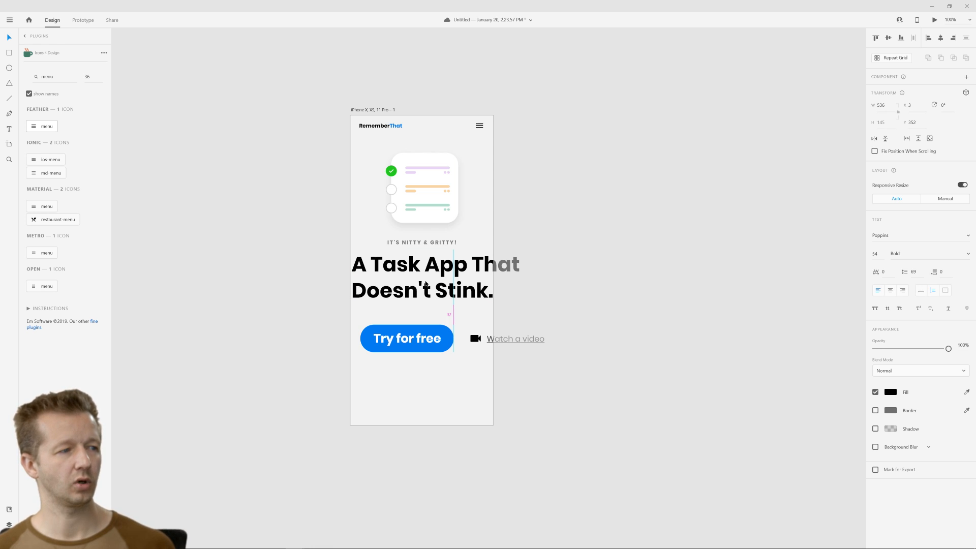
pyautogui.moveTo(351, 277); pyautogui.dragTo(349, 277)
pyautogui.moveTo(556, 279); pyautogui.dragTo(493, 279)
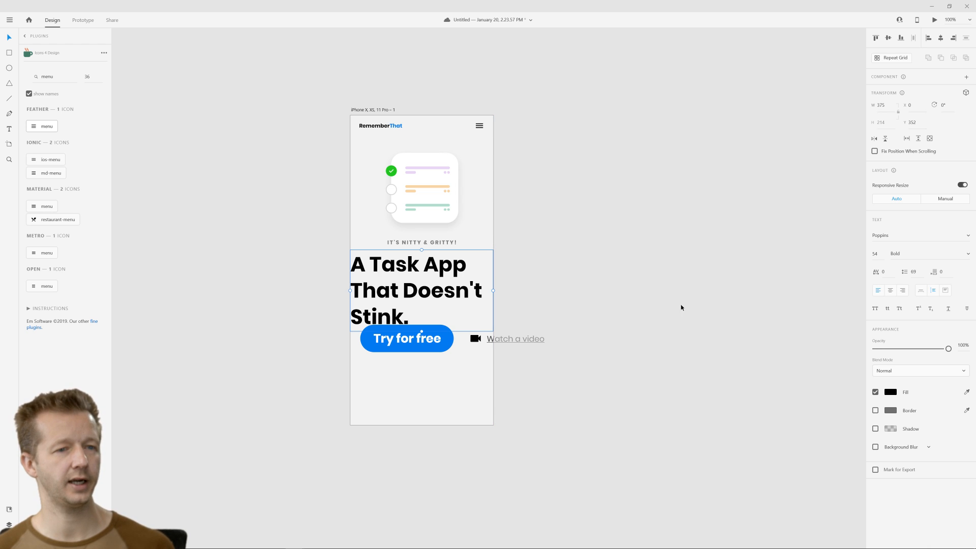
# Set the heading's font size to 35 and centre-align its text.
pyautogui.click(878, 254)
pyautogui.press('Down')
pyautogui.press('Down')
pyautogui.press('Down')
pyautogui.press('Down')
pyautogui.press('Down')
pyautogui.press('Down')
pyautogui.press('Down')
pyautogui.press('Down')
pyautogui.press('Down')
pyautogui.press('Down')
pyautogui.press('Down')
pyautogui.press('Down')
pyautogui.press('Down')
pyautogui.press('Down')
pyautogui.press('Down')
pyautogui.press('Down')
pyautogui.press('Down')
pyautogui.press('Down')
pyautogui.press('Down')
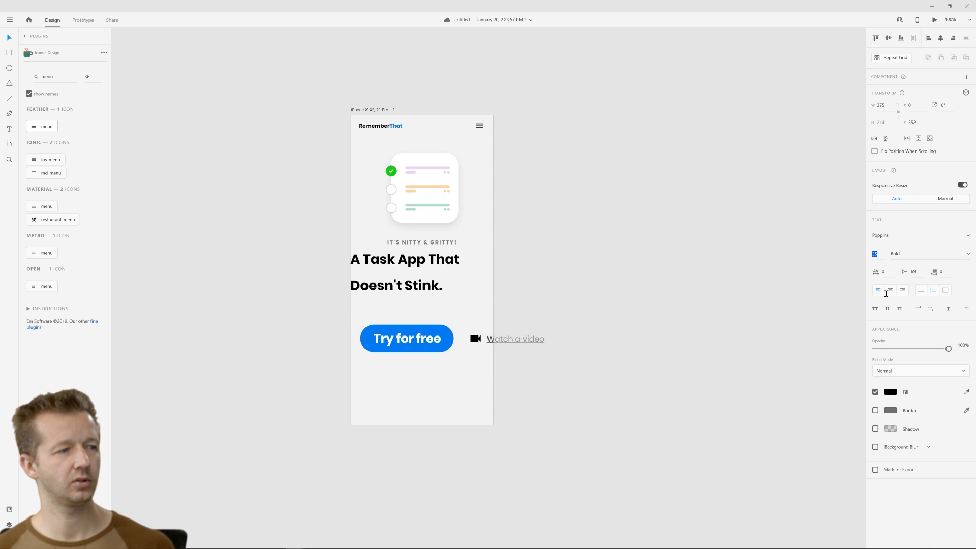
pyautogui.click(890, 290)
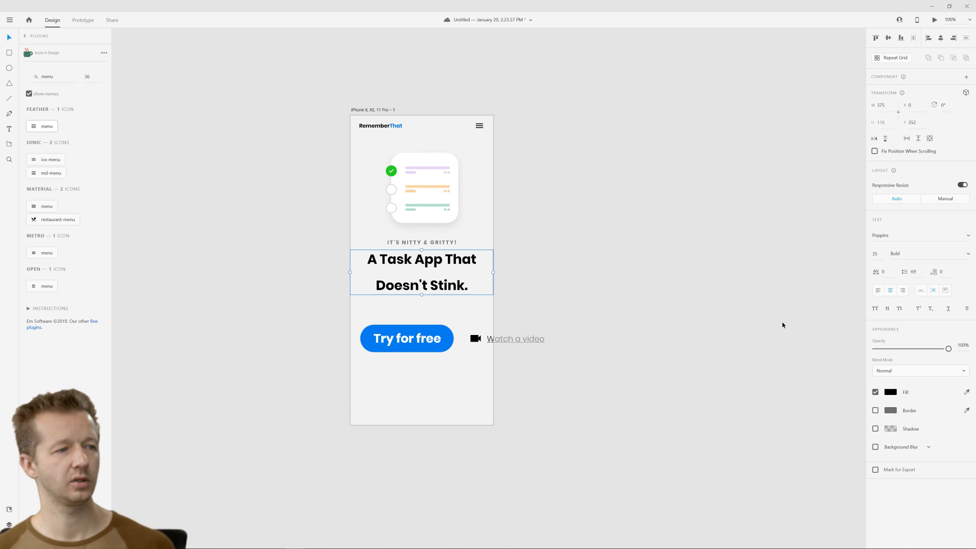
# Set the heading's line spacing to 44.
pyautogui.click(913, 272)
pyautogui.press('Down')
pyautogui.press('Down')
pyautogui.press('Down')
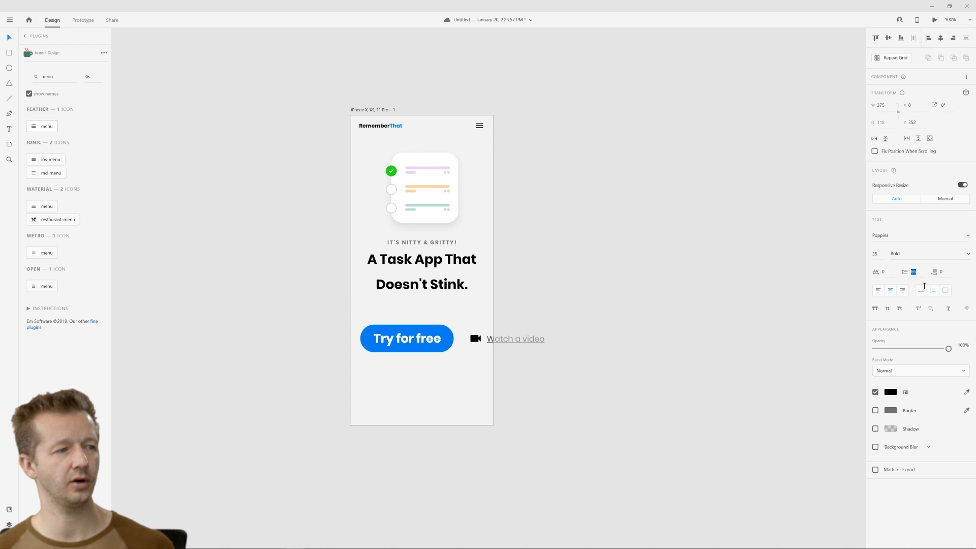
pyautogui.press('Down')
pyautogui.press('Down')
pyautogui.press('Down')
pyautogui.press('Down')
pyautogui.press('Down')
pyautogui.press('Down')
pyautogui.press('Down')
pyautogui.press('Down')
pyautogui.press('Down')
pyautogui.press('Down')
pyautogui.press('Down')
pyautogui.press('Down')
pyautogui.press('Down')
pyautogui.press('Down')
pyautogui.press('Down')
pyautogui.press('Down')
pyautogui.press('Down')
pyautogui.press('Down')
pyautogui.press('Down')
pyautogui.press('Down')
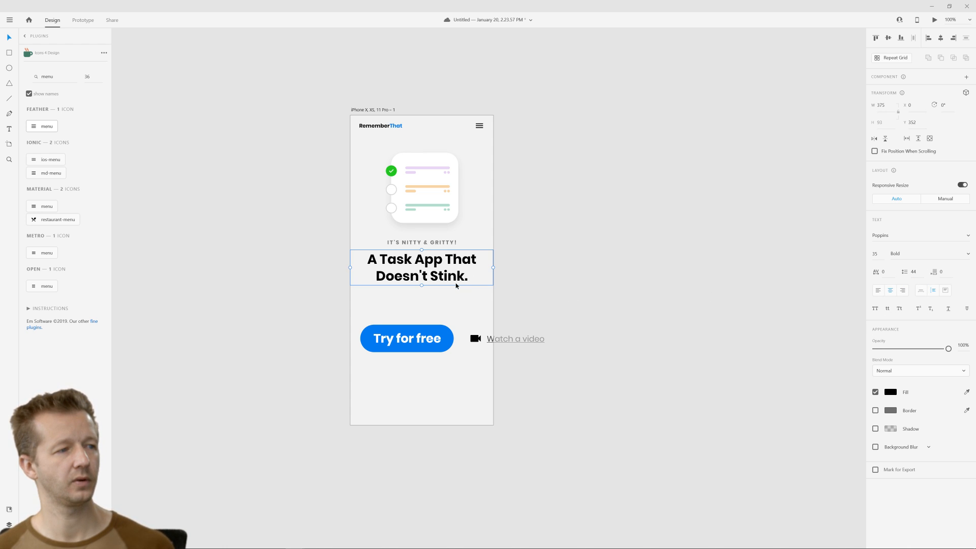
# Move the tagline and heading together slightly lower to widen the gap below the task card.
pyautogui.keyDown('shift'); pyautogui.click(441, 243); pyautogui.keyUp('shift')
pyautogui.moveTo(442, 246); pyautogui.dragTo(444, 255)
pyautogui.click(453, 237)
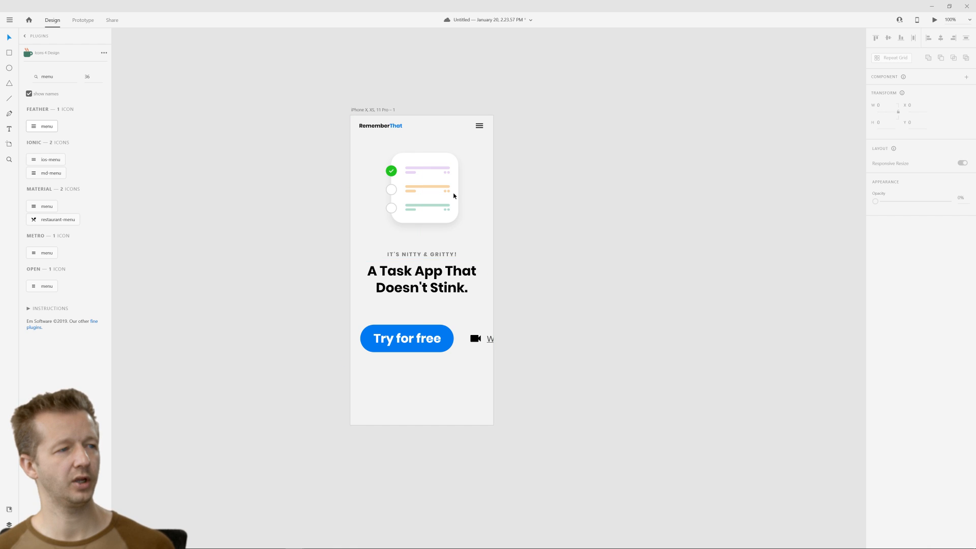
# Reduce the font size of the "Try for free" button's label.
pyautogui.click(417, 343)
pyautogui.doubleClick(413, 341)
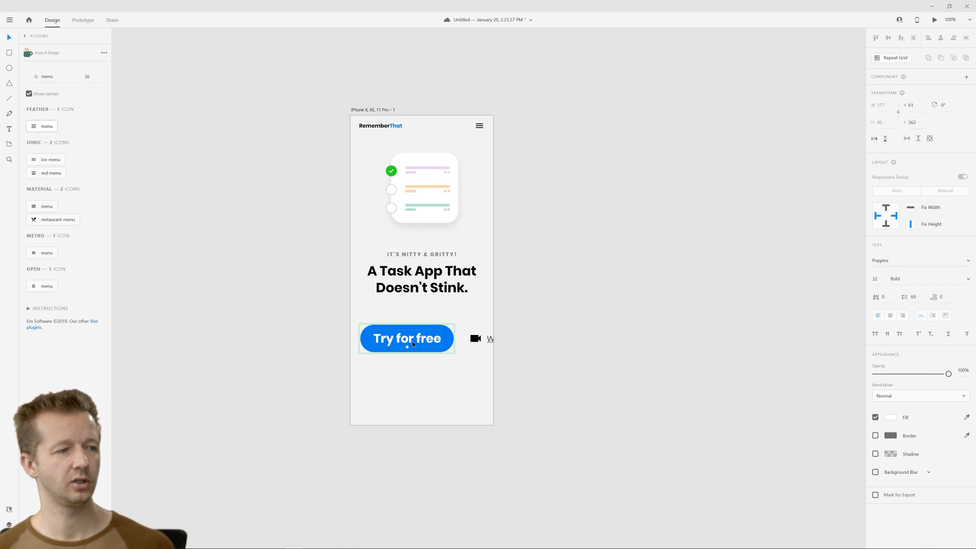
pyautogui.doubleClick(413, 341)
pyautogui.press('Escape')
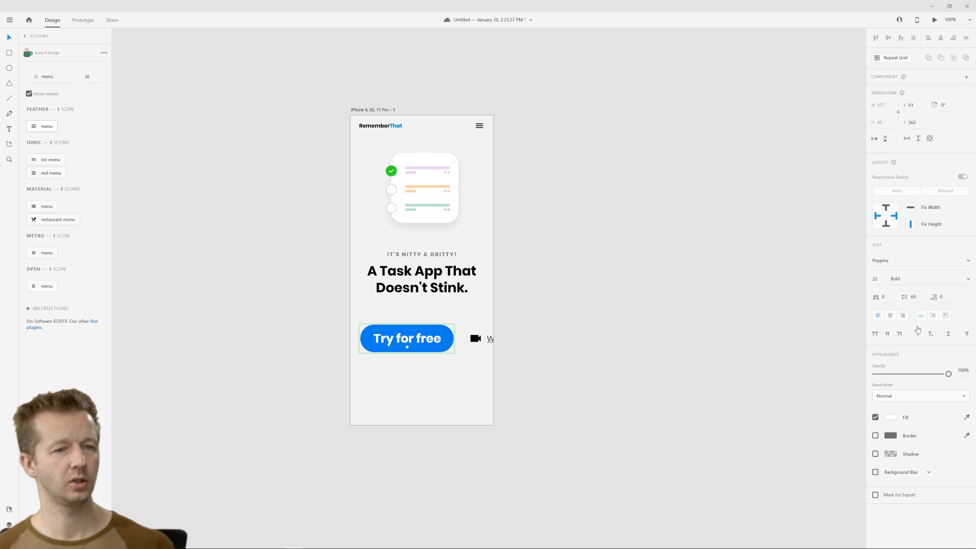
pyautogui.click(878, 279)
pyautogui.write('28')
pyautogui.press('Return')
pyautogui.press('Down')
pyautogui.press('Down')
pyautogui.press('Down')
pyautogui.press('Down')
pyautogui.press('Down')
pyautogui.press('Down')
pyautogui.press('Down')
pyautogui.press('Down')
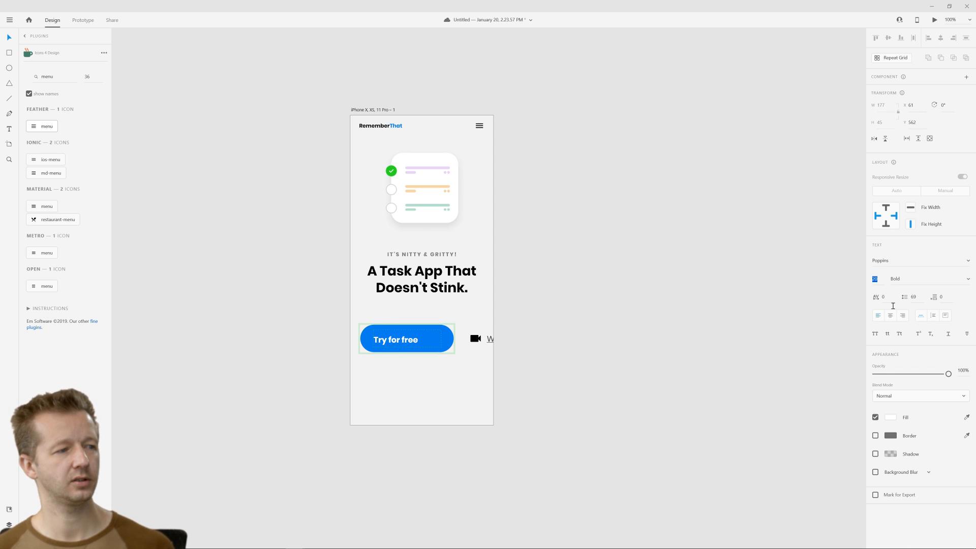
# Shrink the "Try for free" button around its label and centre it closely below the heading.
pyautogui.click(706, 350)
pyautogui.moveTo(393, 342); pyautogui.dragTo(420, 323)
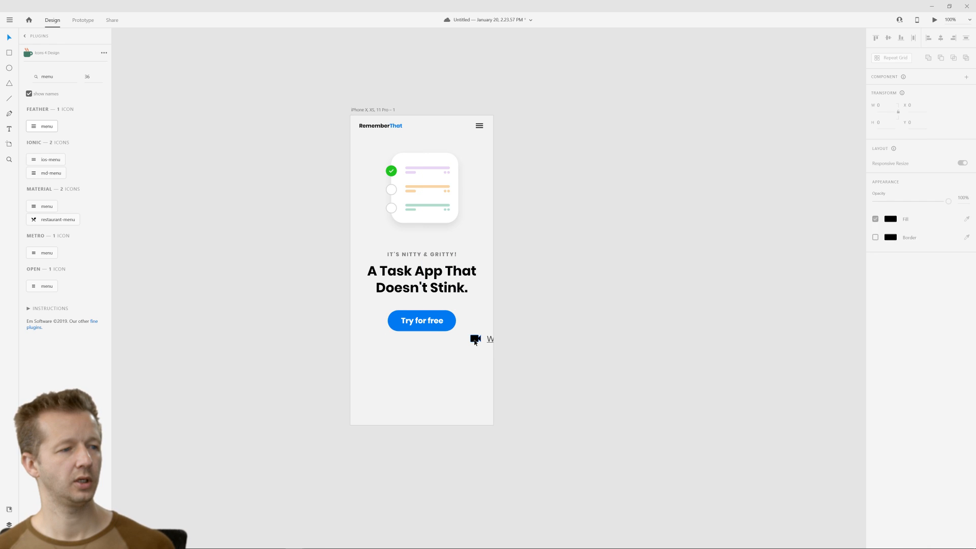
# Place the video icon and "Watch a video" link under the button, and shift the tagline, heading, button and link lower together.
pyautogui.click(490, 339)
pyautogui.moveTo(490, 340); pyautogui.dragTo(406, 350)
pyautogui.moveTo(519, 375); pyautogui.dragTo(421, 284)
pyautogui.click(538, 328)
# Set the font size of the "Watch a video" link on the mobile artboard to 16.
pyautogui.doubleClick(449, 376)
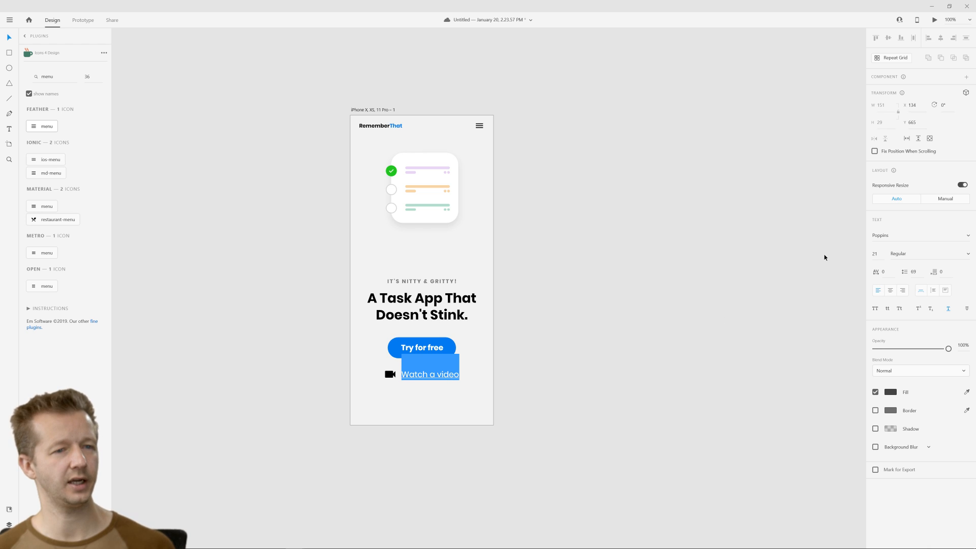
pyautogui.click(880, 255)
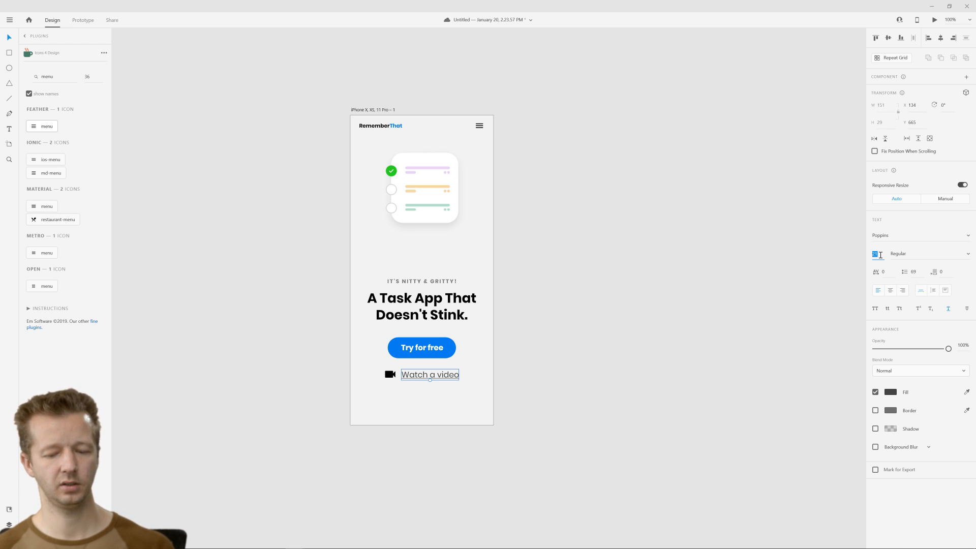
pyautogui.write('16')
pyautogui.press('Return')
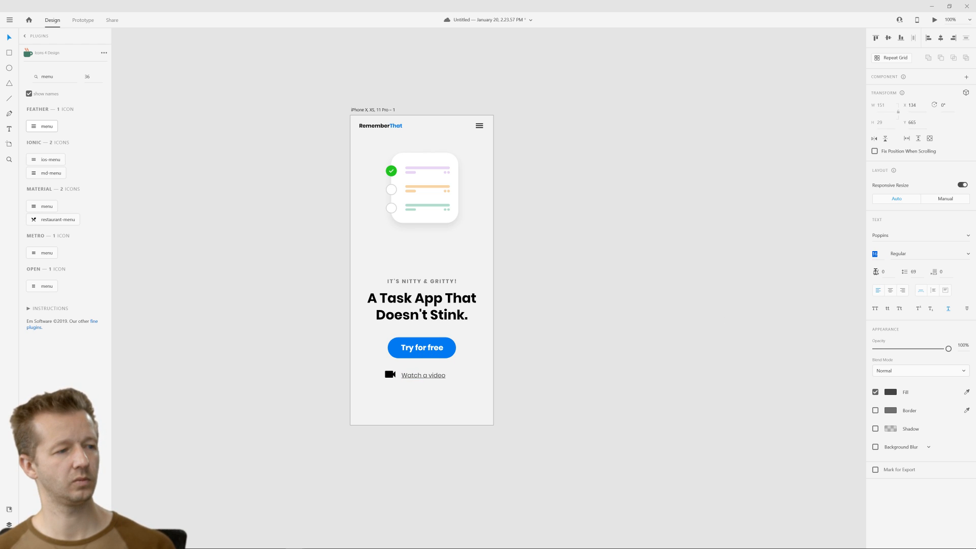
# Scale the video icon down to about 19 by 13 and position it just beside the "Watch a video" link.
pyautogui.click(389, 374)
pyautogui.scroll(5, 390, 376)
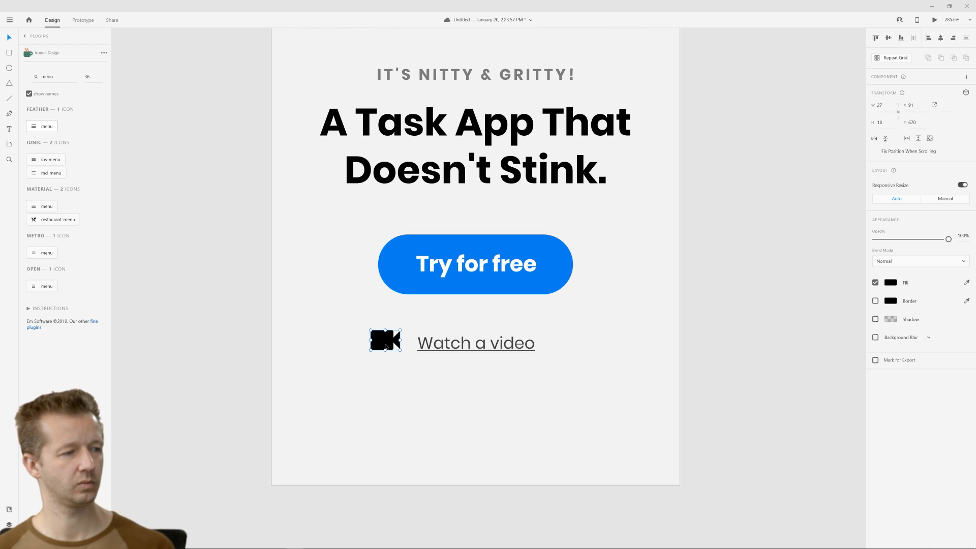
pyautogui.moveTo(400, 330); pyautogui.dragTo(391, 344)
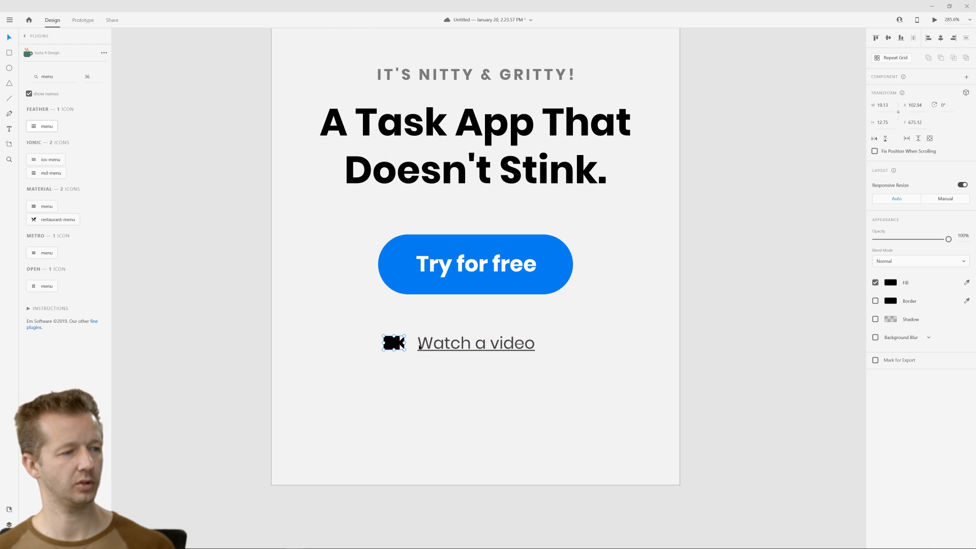
# Centre the video icon and "Watch a video" link together below the "Try for free" button and group them.
pyautogui.keyDown('shift'); pyautogui.click(419, 348); pyautogui.keyUp('shift')
pyautogui.moveTo(484, 346); pyautogui.dragTo(503, 345)
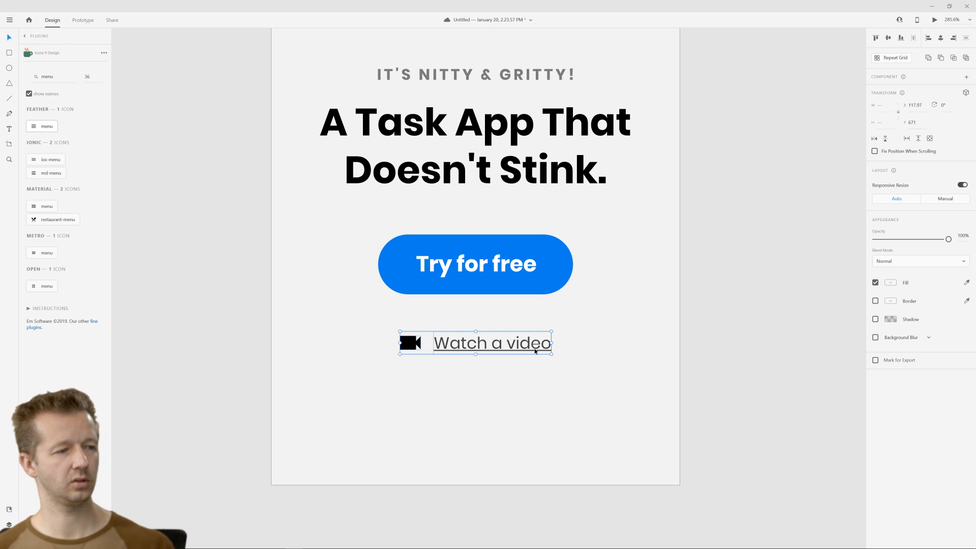
pyautogui.hotkey('ctrl', 'g')
pyautogui.scroll(-5, 703, 288)
pyautogui.scroll(-3, 535, 343)
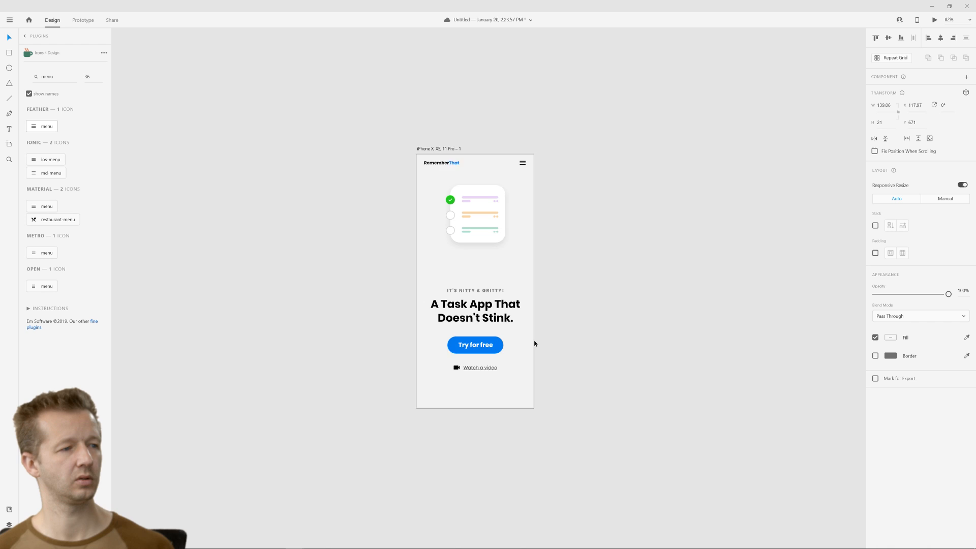
# Group the tagline, heading, "Try for free" button and video link on the mobile artboard.
pyautogui.scroll(-1, 534, 344)
pyautogui.moveTo(386, 298); pyautogui.dragTo(532, 387)
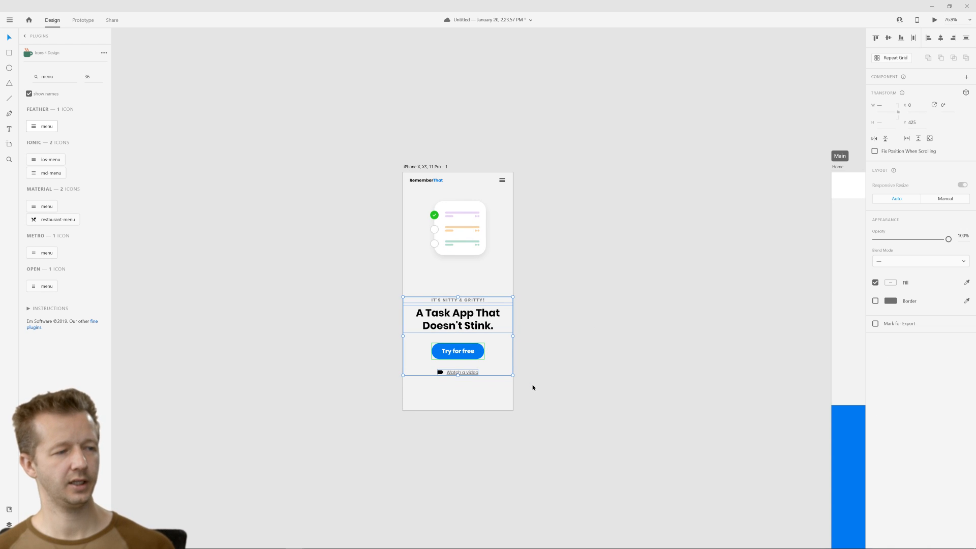
pyautogui.hotkey('ctrl', 'g')
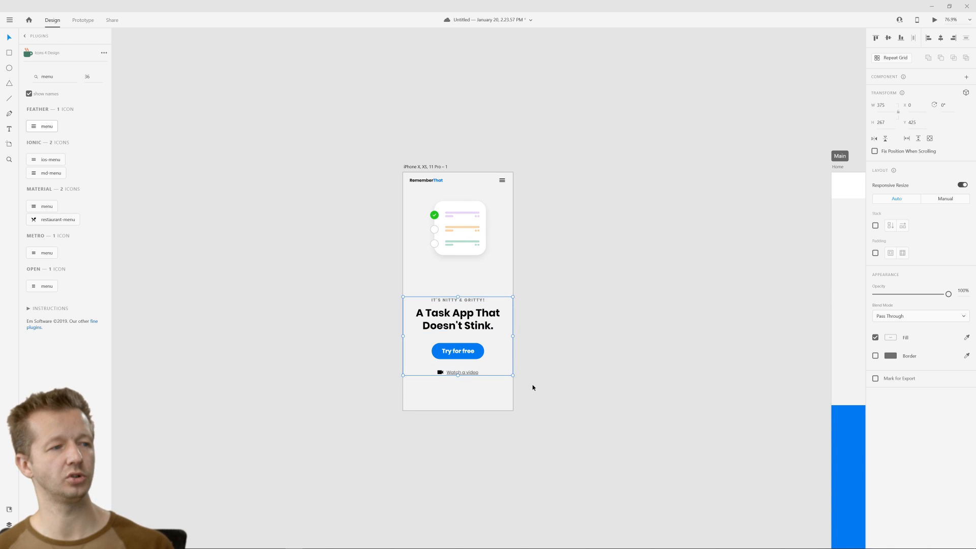
# Move the hero text group up to Y 390 and the task card slightly down to narrow the gap between them.
pyautogui.click(579, 308)
pyautogui.click(465, 232)
pyautogui.click(460, 307)
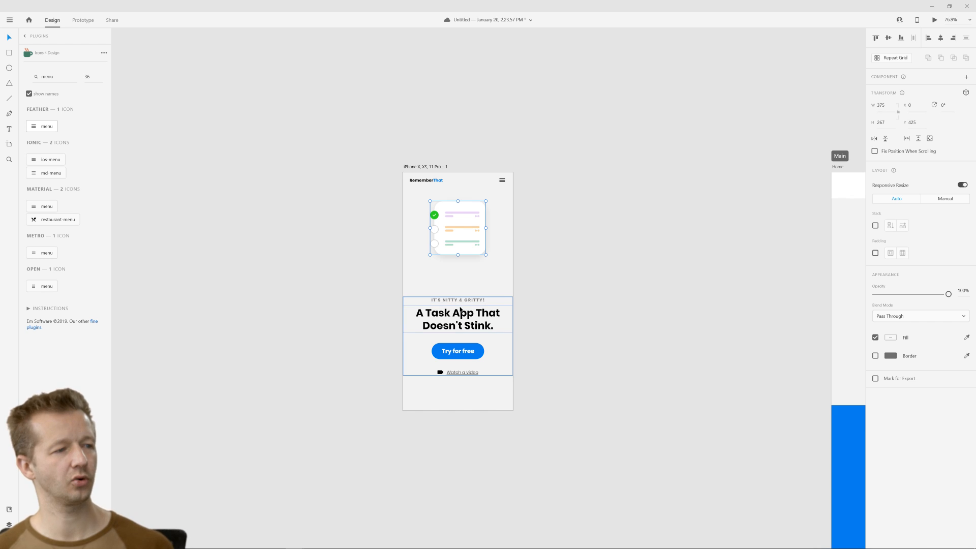
pyautogui.moveTo(460, 307); pyautogui.dragTo(461, 300)
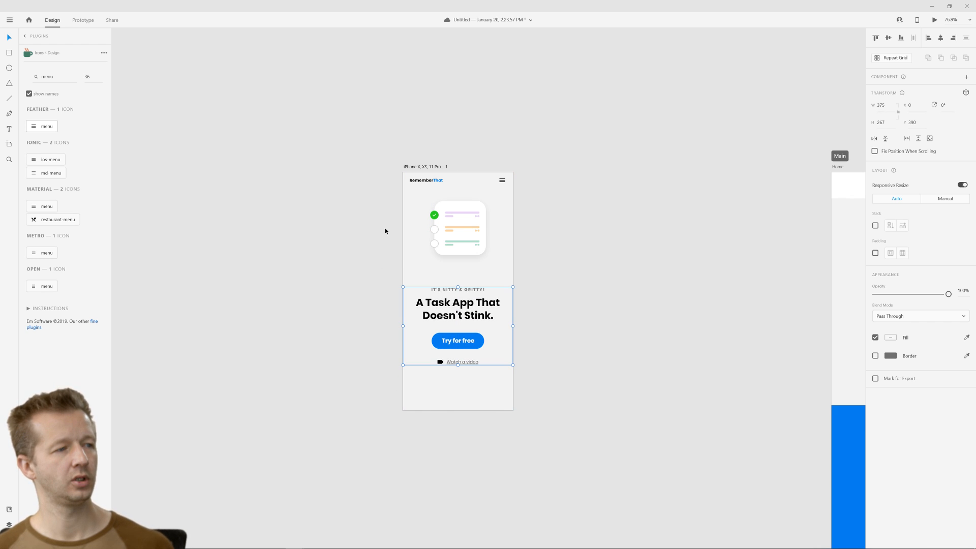
pyautogui.moveTo(470, 230); pyautogui.dragTo(470, 244)
pyautogui.click(575, 259)
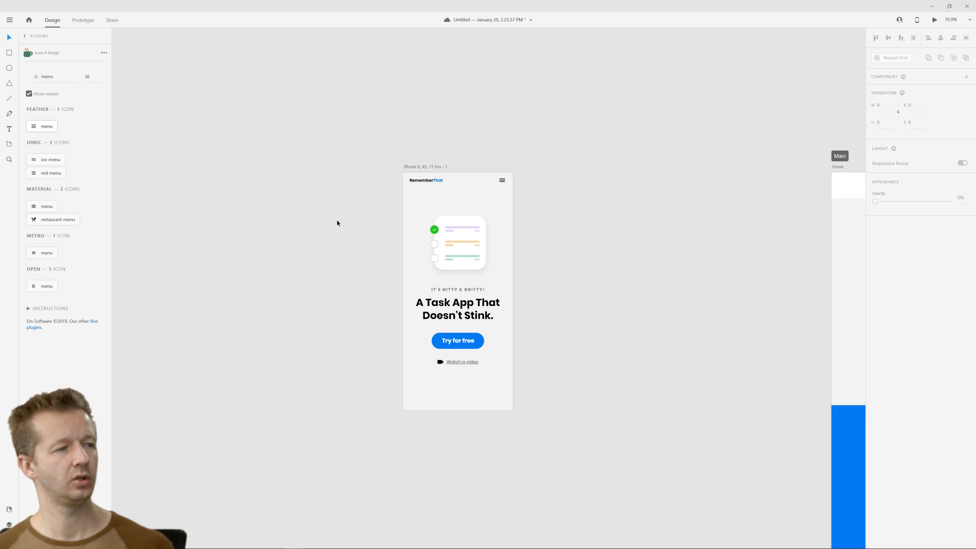
# Make the task card and hero text group into one component and enable a vertical Stack on it.
pyautogui.moveTo(337, 220); pyautogui.dragTo(581, 354)
pyautogui.rightClick(503, 315)
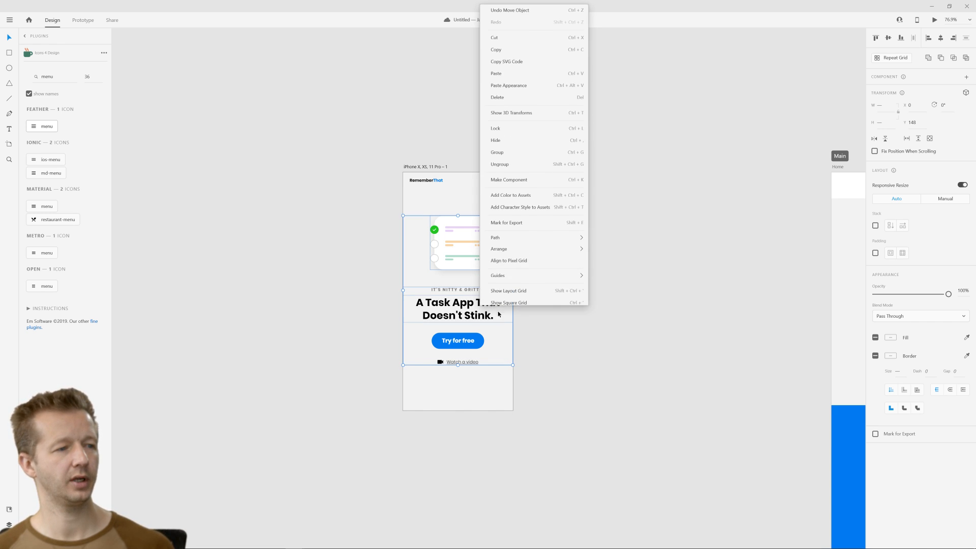
pyautogui.click(514, 178)
pyautogui.click(875, 245)
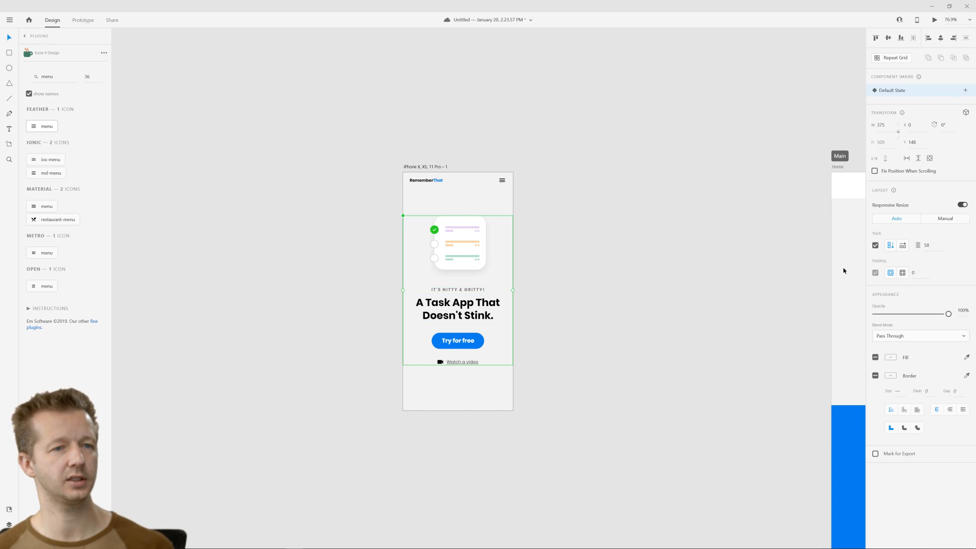
pyautogui.click(560, 306)
# Reorder the stack so the hero text group sits above the task card.
pyautogui.doubleClick(472, 305)
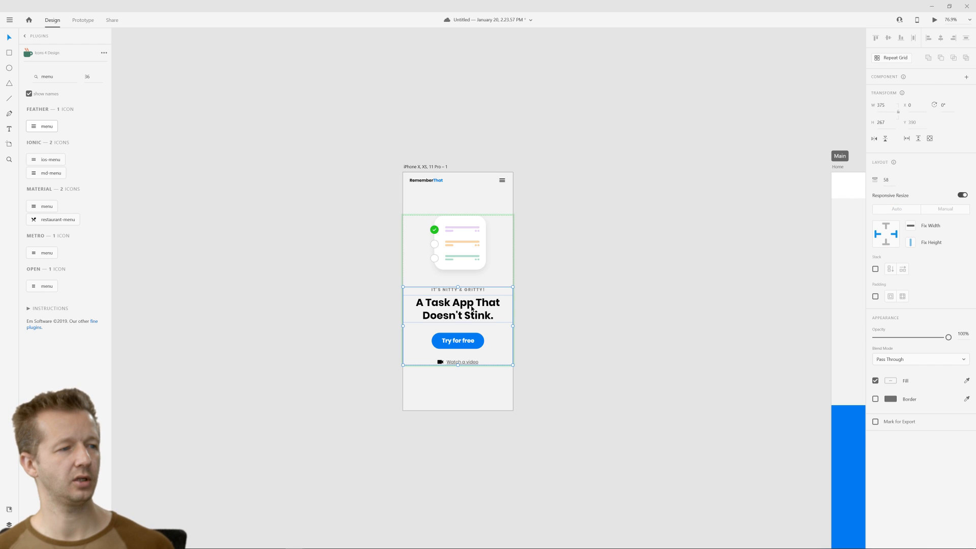
pyautogui.moveTo(471, 304); pyautogui.dragTo(473, 235)
pyautogui.click(654, 264)
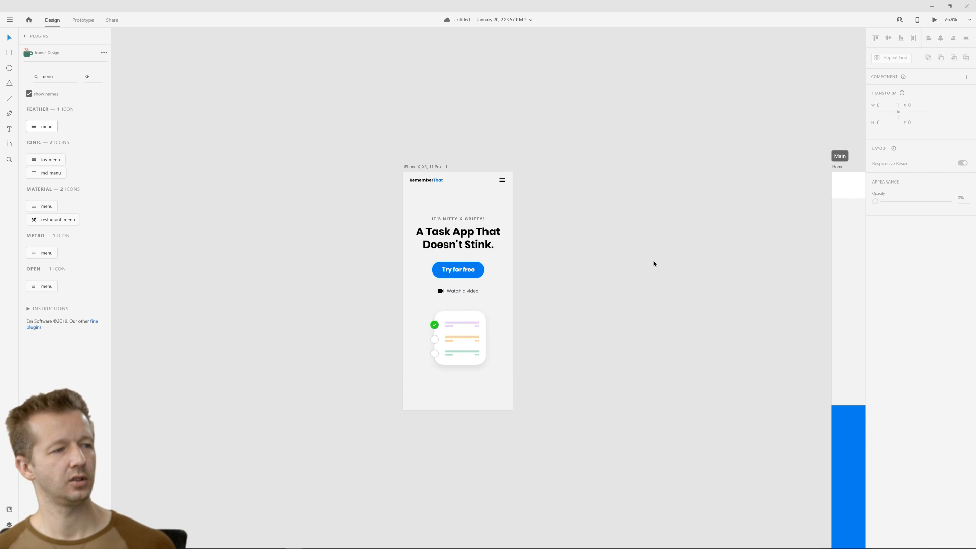
# Return the hero text group to its place below the task card in the stack.
pyautogui.doubleClick(475, 237)
pyautogui.moveTo(475, 237); pyautogui.dragTo(475, 315)
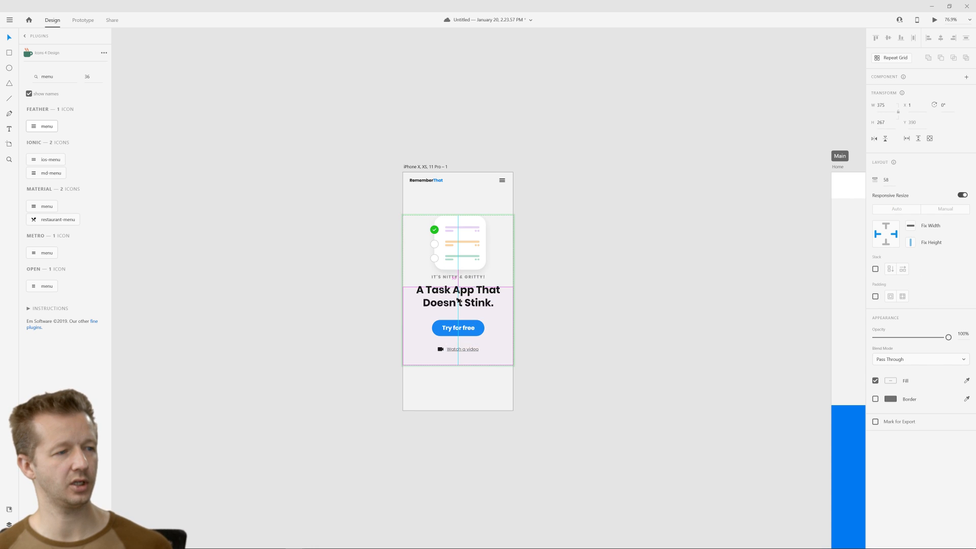
pyautogui.click(610, 291)
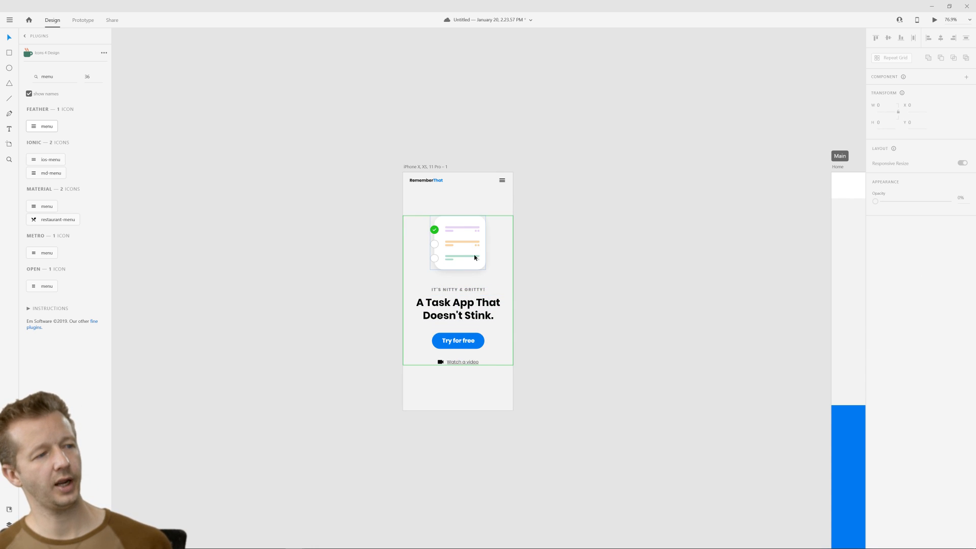
# Increase the stack spacing between the task card and the hero text group to 68.
pyautogui.click(466, 282)
pyautogui.doubleClick(466, 309)
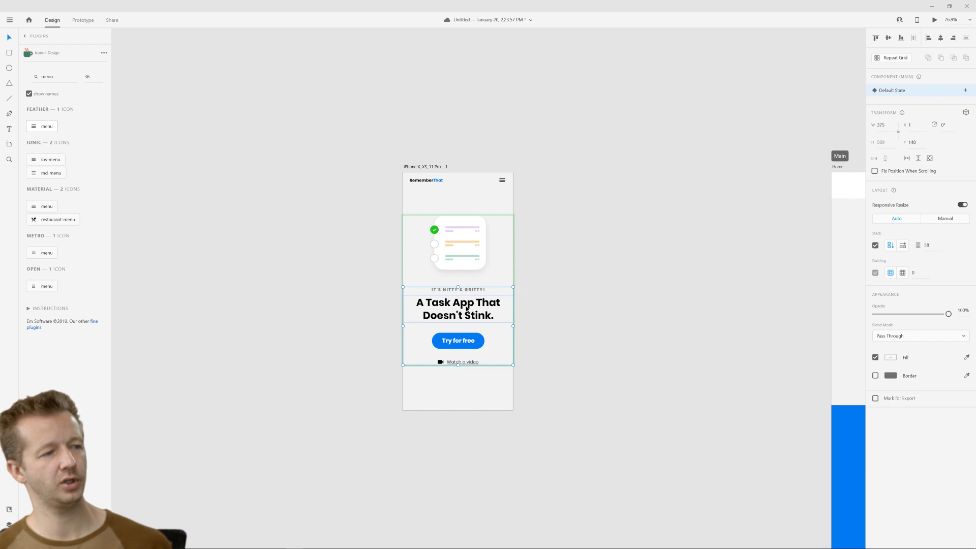
pyautogui.moveTo(466, 285)
pyautogui.mouseDown()
pyautogui.moveTo(469, 276)
pyautogui.moveTo(468, 295)
pyautogui.moveTo(483, 285)
pyautogui.mouseUp()
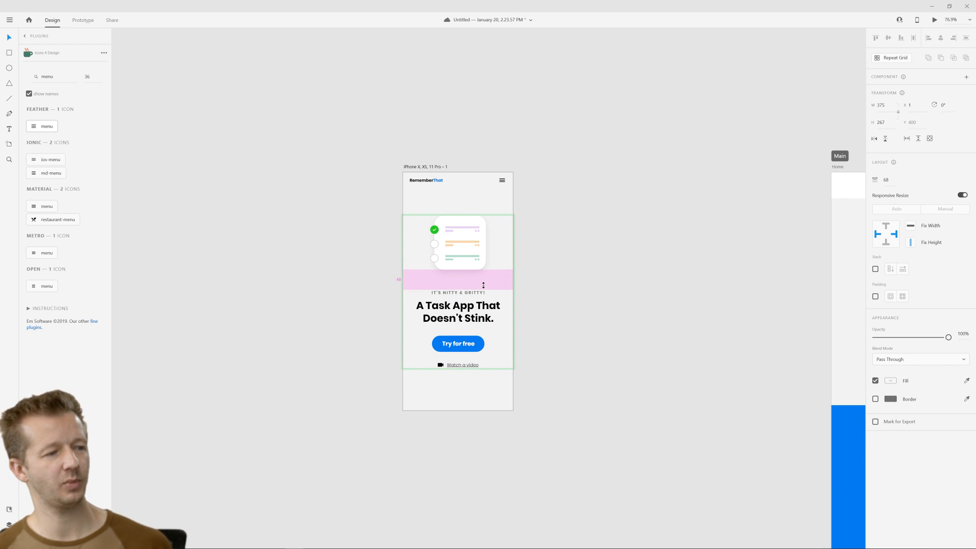
pyautogui.click(585, 291)
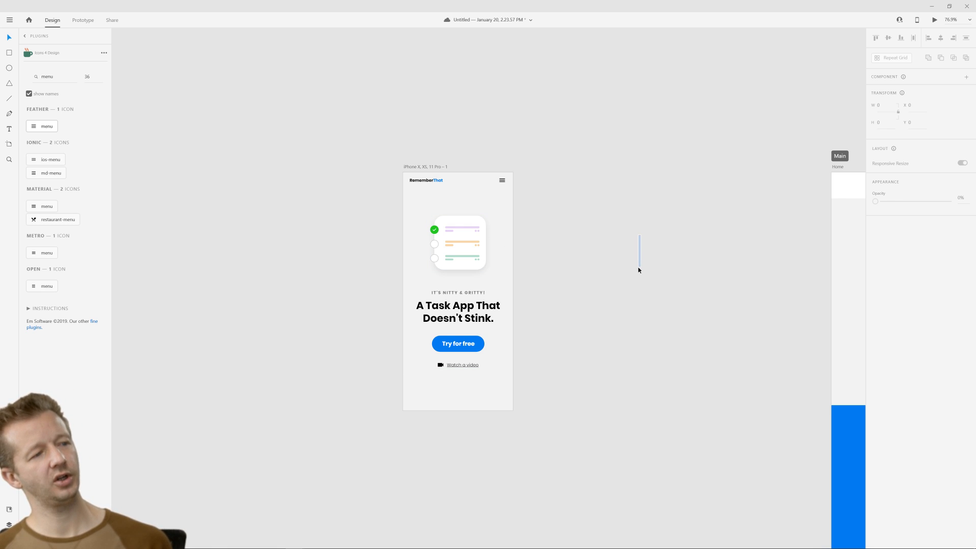
# Preview the iPhone artboard in its own window beside the design, and close the preview.
pyautogui.hscroll(5, 639, 270)
pyautogui.click(297, 153)
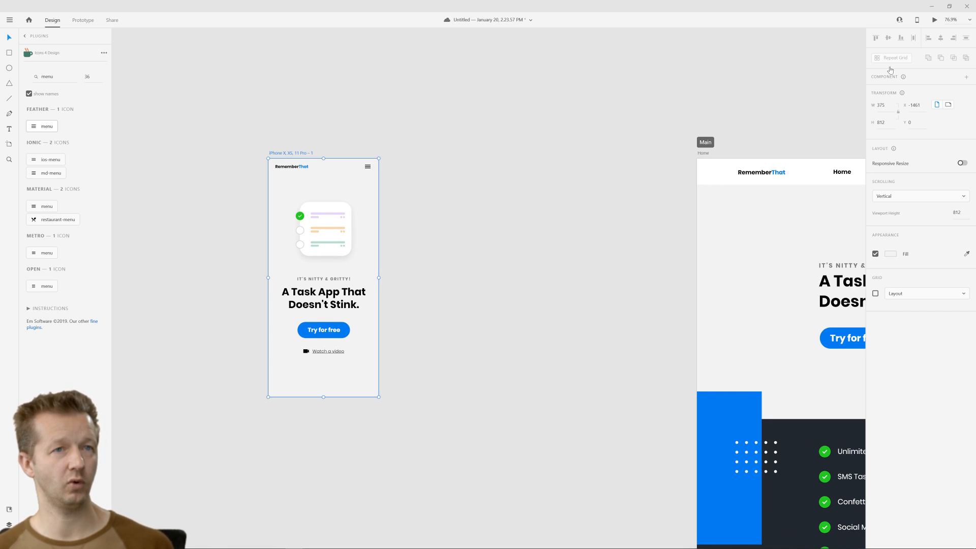
pyautogui.hotkey('ctrl', 'Return')
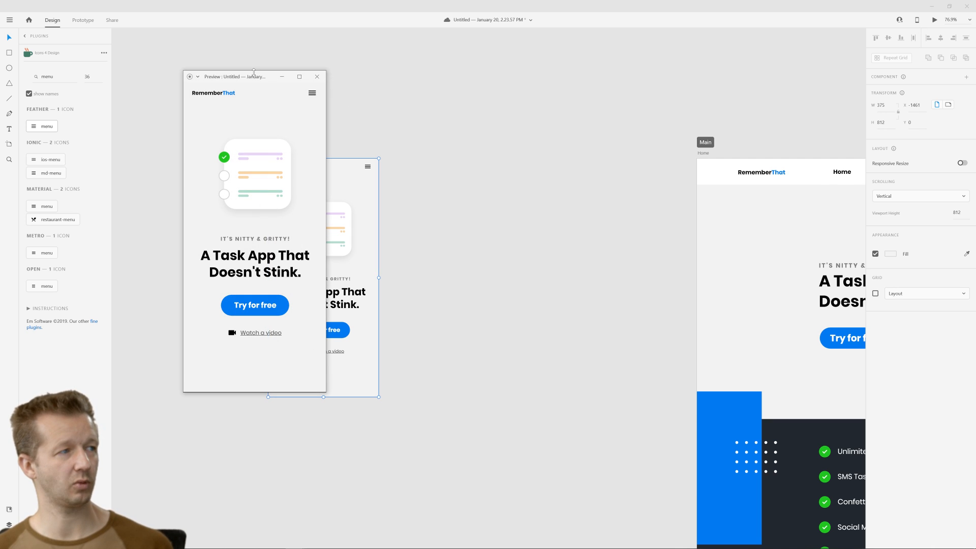
pyautogui.moveTo(253, 72); pyautogui.dragTo(480, 97)
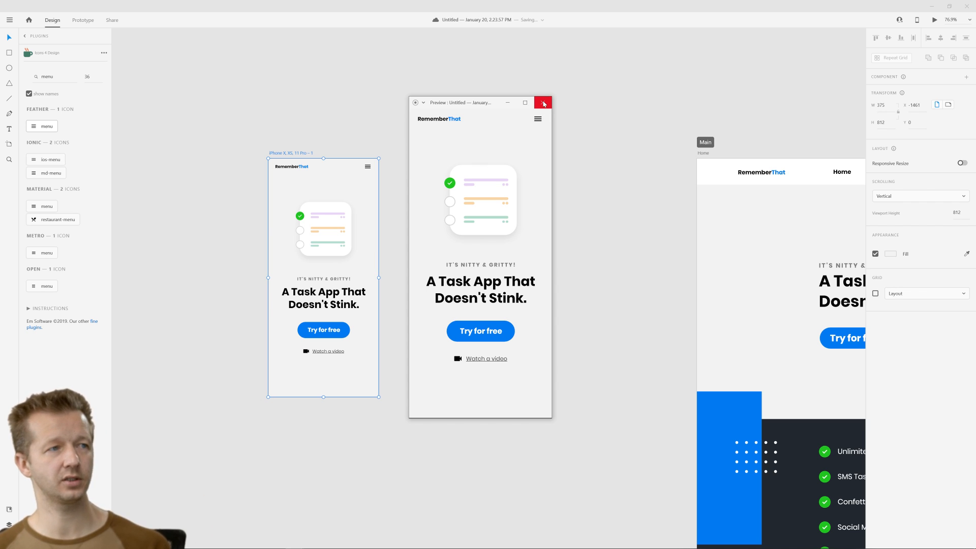
pyautogui.click(542, 103)
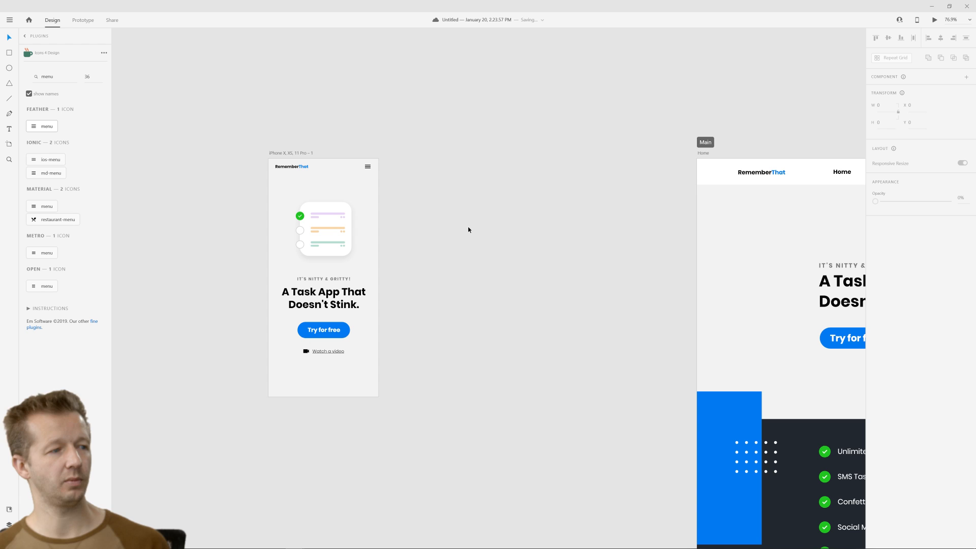
# Extend the iPhone artboard downward to a height of about 1840, keeping its 375 width.
pyautogui.click(290, 153)
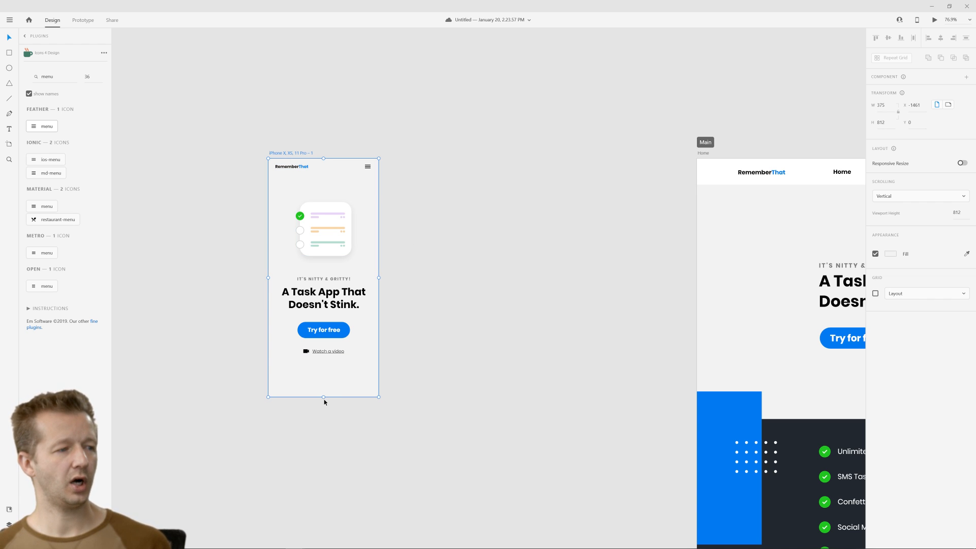
pyautogui.moveTo(323, 397); pyautogui.dragTo(326, 529)
pyautogui.scroll(-4, 479, 438)
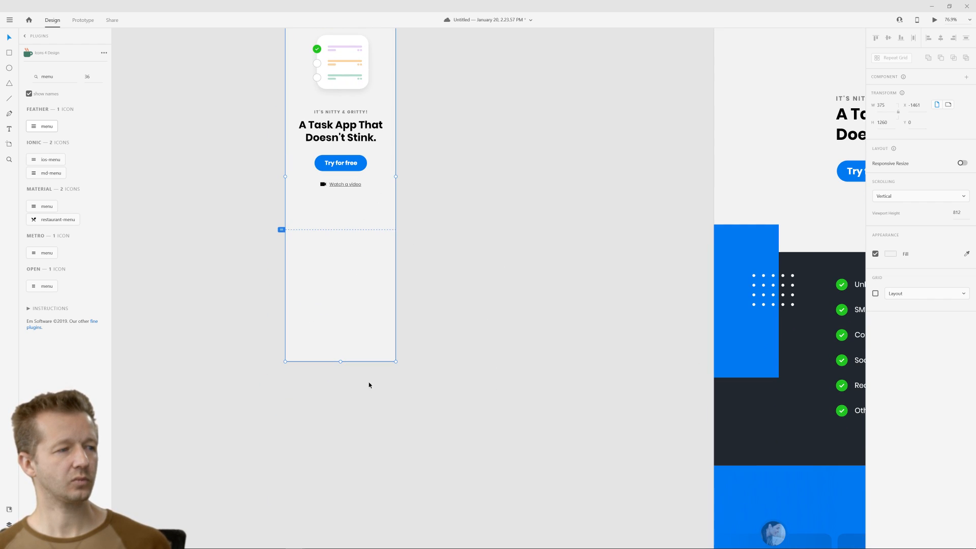
pyautogui.moveTo(339, 364); pyautogui.dragTo(338, 532)
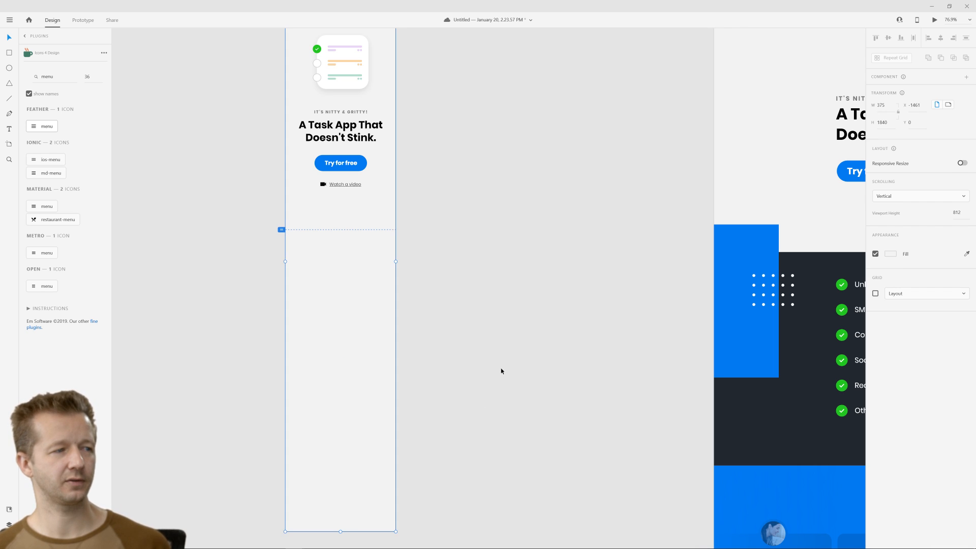
pyautogui.click(501, 370)
# Examine the white dot grid and blue rectangle overlapping the dark features section on the desktop Home artboard.
pyautogui.scroll(-5, 524, 237)
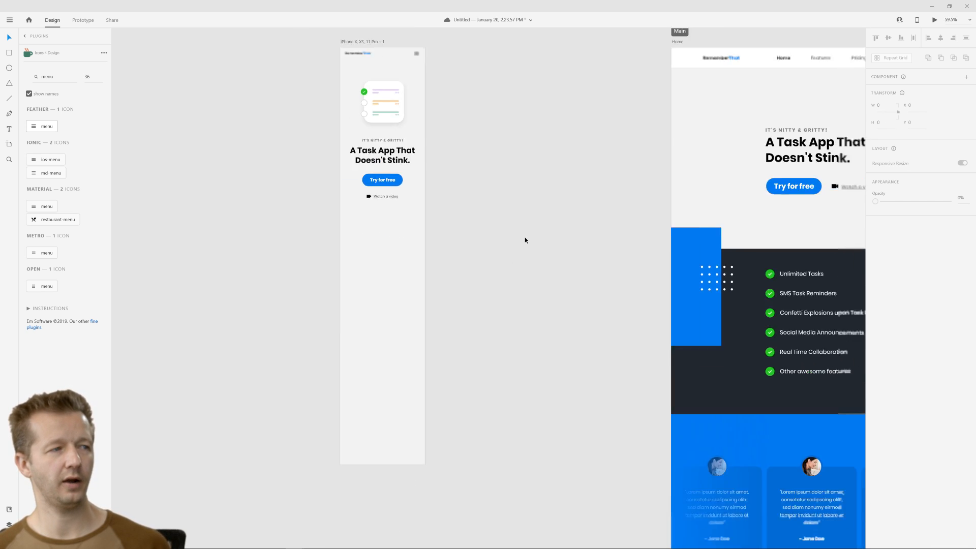
pyautogui.moveTo(516, 247); pyautogui.dragTo(426, 245)
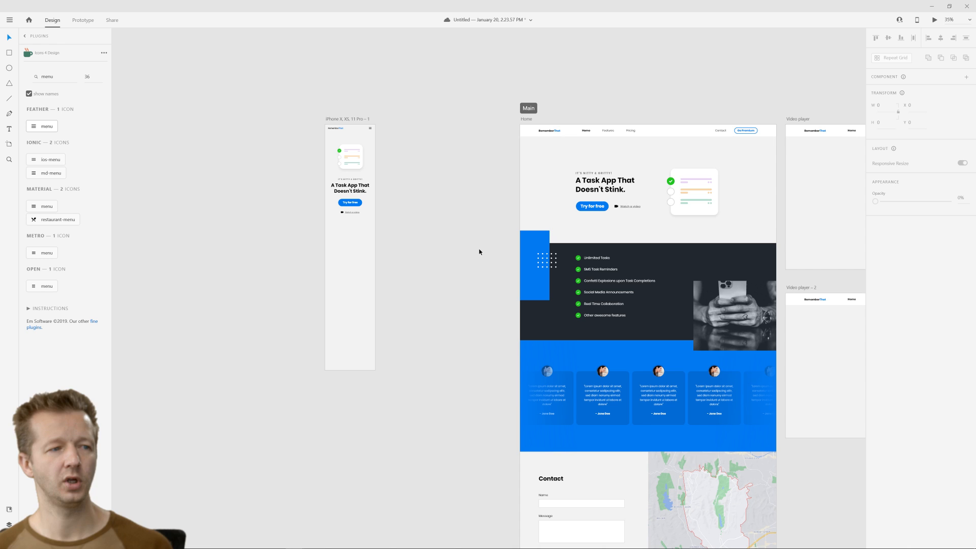
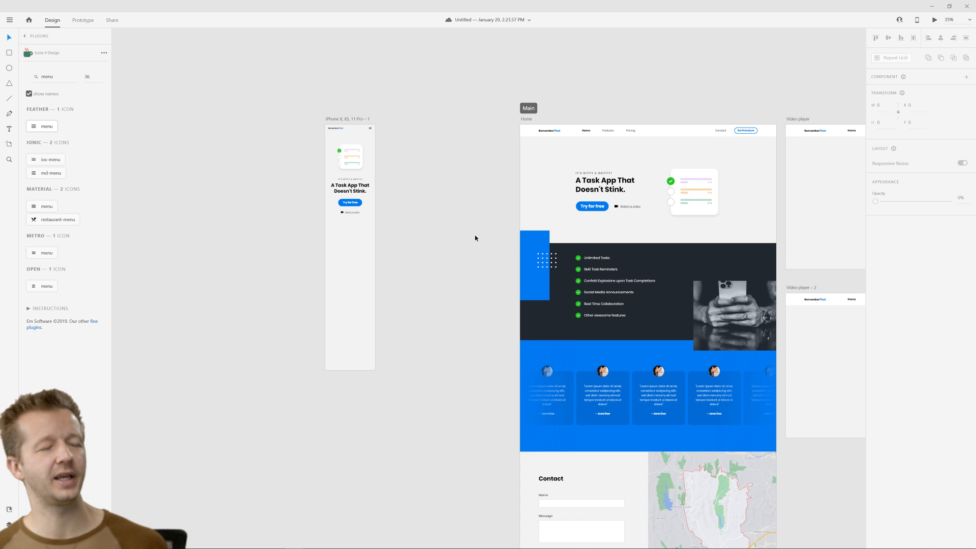
pyautogui.click(548, 262)
pyautogui.scroll(4, 542, 267)
pyautogui.scroll(1, 542, 267)
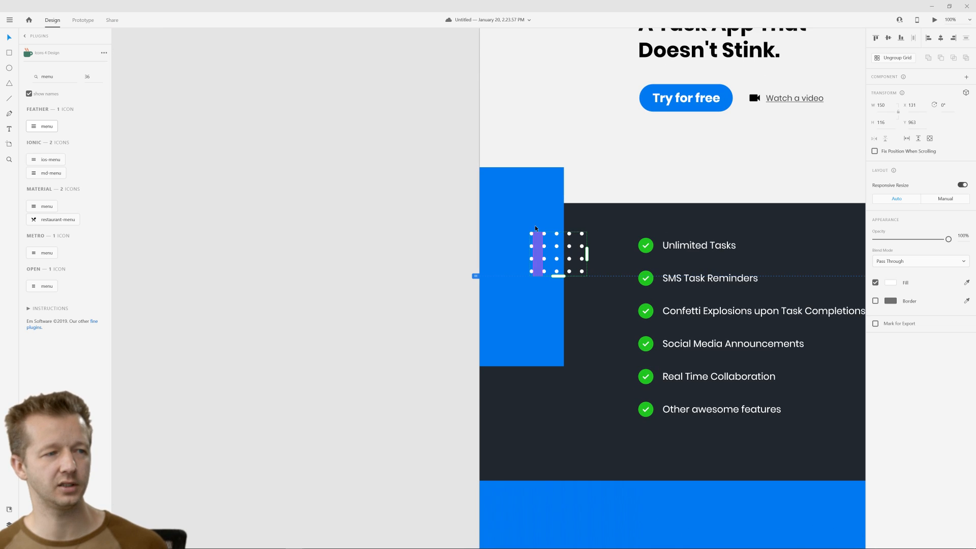
pyautogui.click(508, 236)
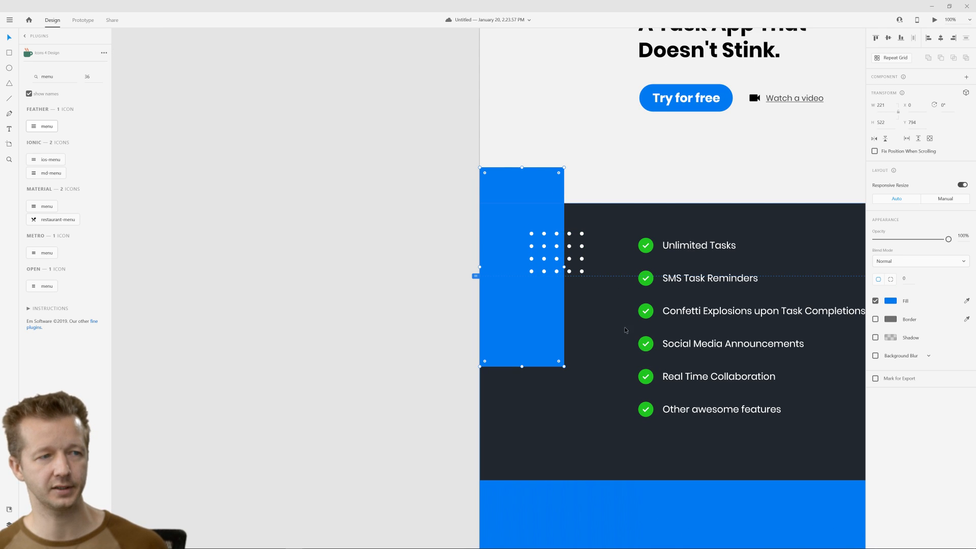
pyautogui.scroll(-4, 638, 347)
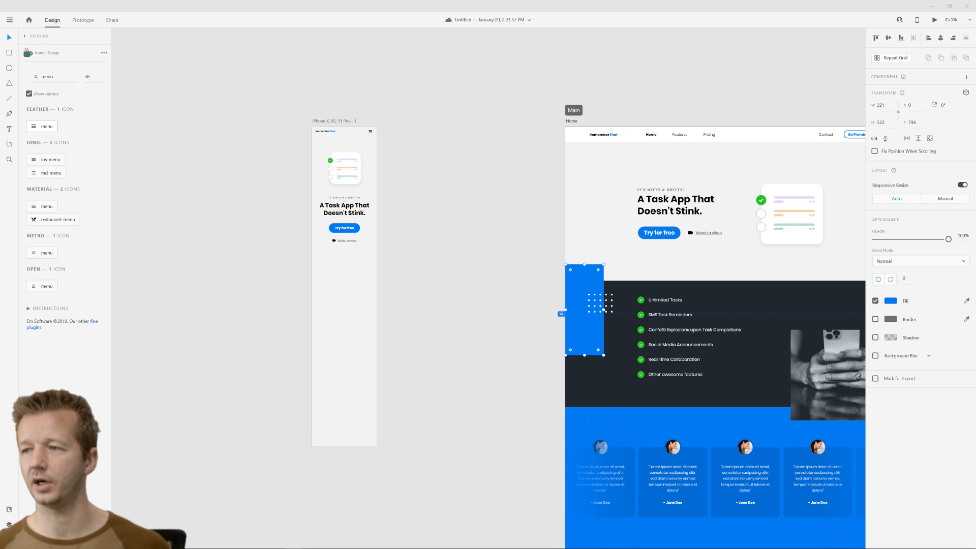
# Copy the desktop's dark features background and checklist as a group onto the iPhone artboard.
pyautogui.click(654, 294)
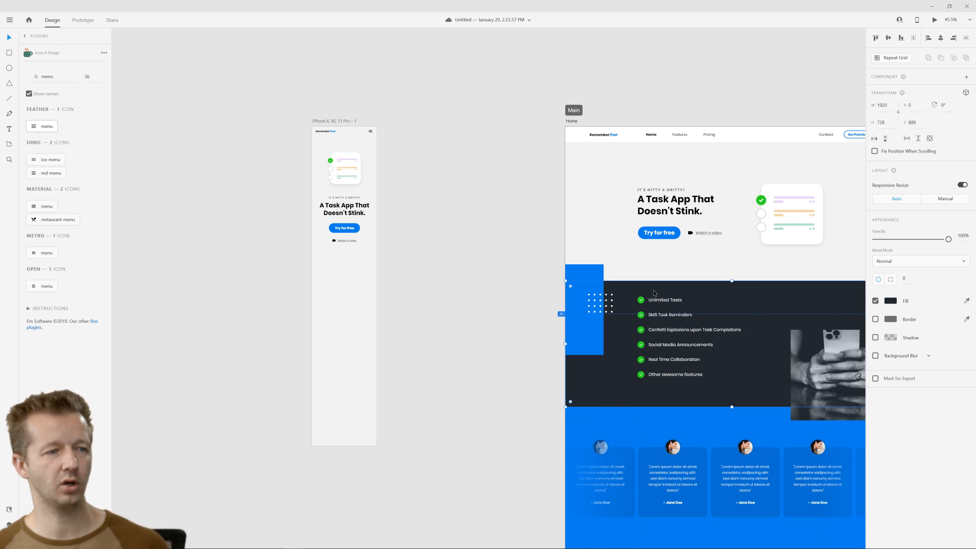
pyautogui.keyDown('shift'); pyautogui.click(662, 301); pyautogui.keyUp('shift')
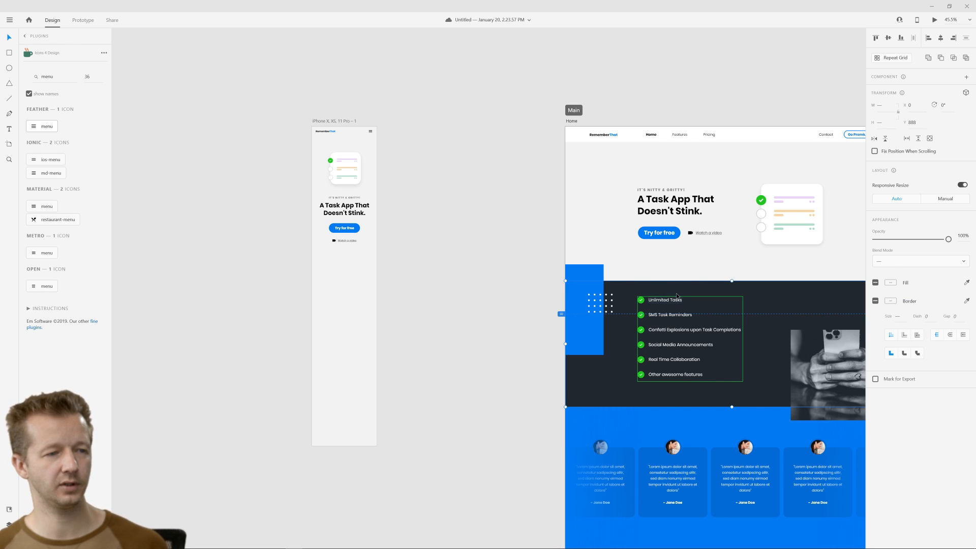
pyautogui.click(324, 123)
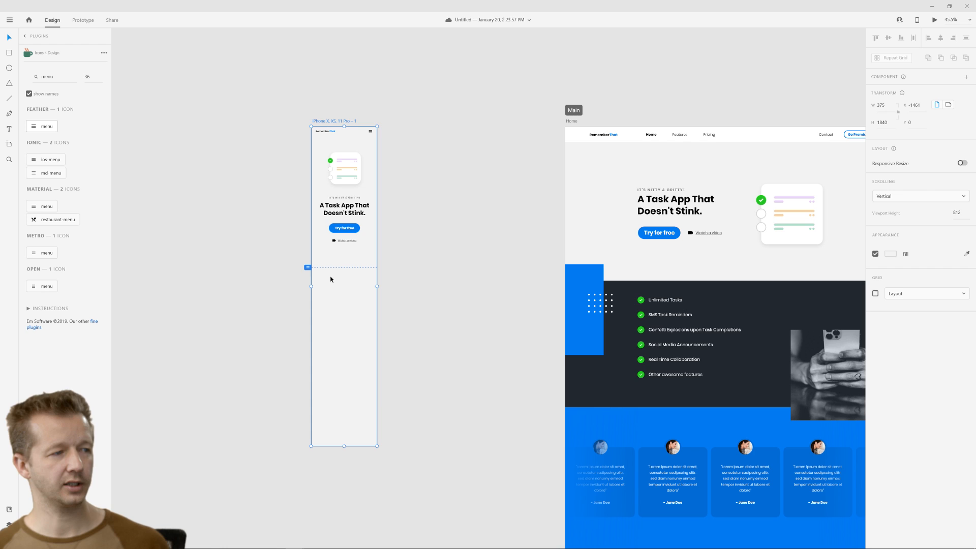
pyautogui.hotkey('ctrl', 'v')
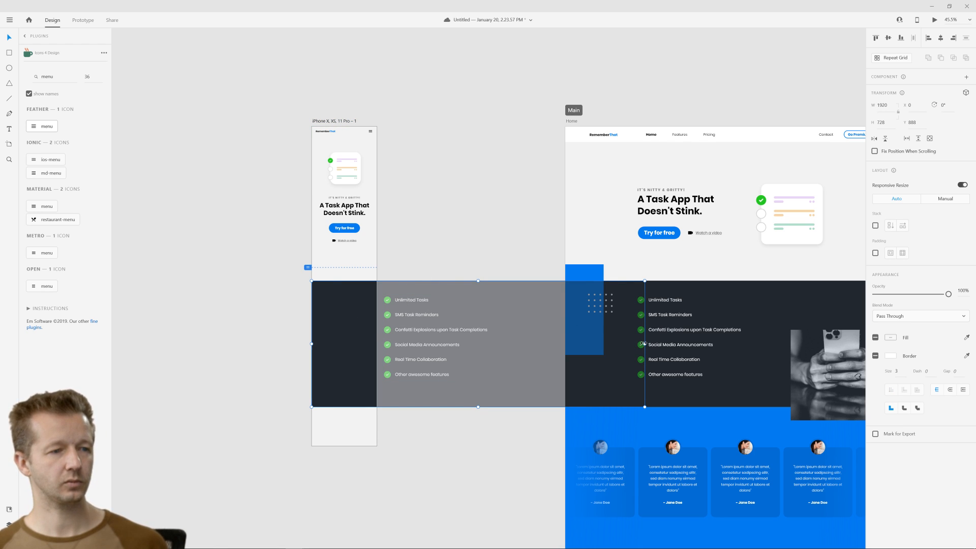
# Narrow the pasted features group so its dark background fits the width of the iPhone artboard.
pyautogui.moveTo(644, 344); pyautogui.dragTo(452, 348)
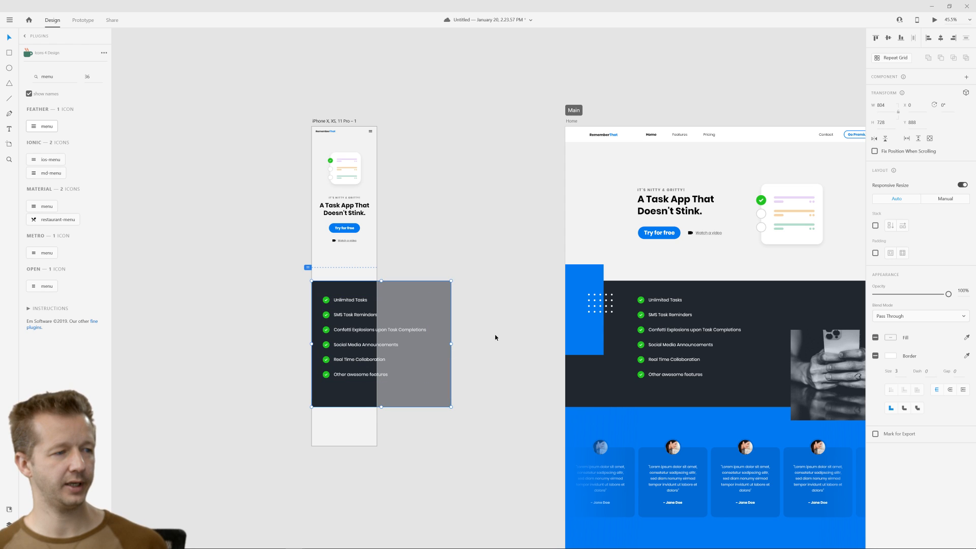
pyautogui.click(497, 338)
pyautogui.click(363, 286)
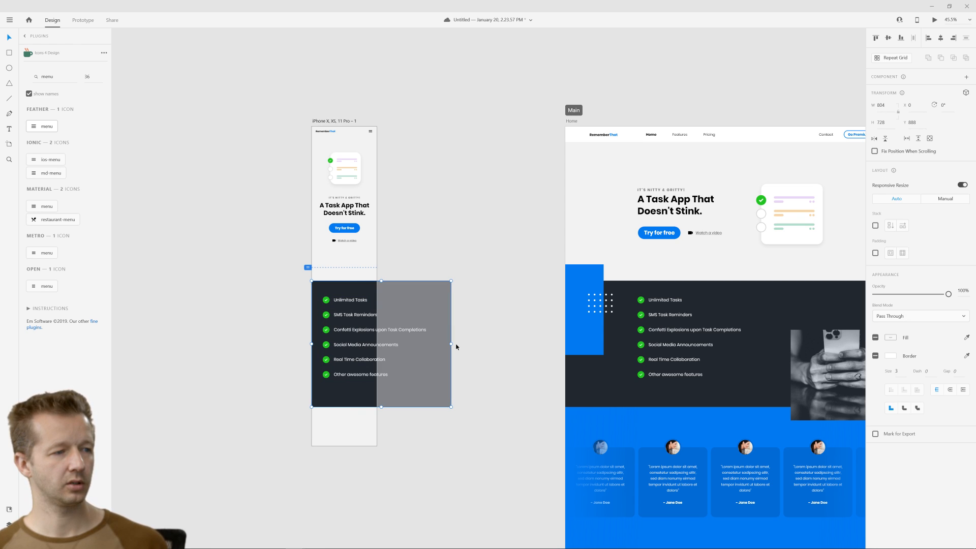
pyautogui.moveTo(450, 343); pyautogui.dragTo(377, 344)
# Shift the checklist repeat grid inside the features group right to about X 52, bringing its check icons onto the artboard.
pyautogui.click(433, 328)
pyautogui.doubleClick(326, 301)
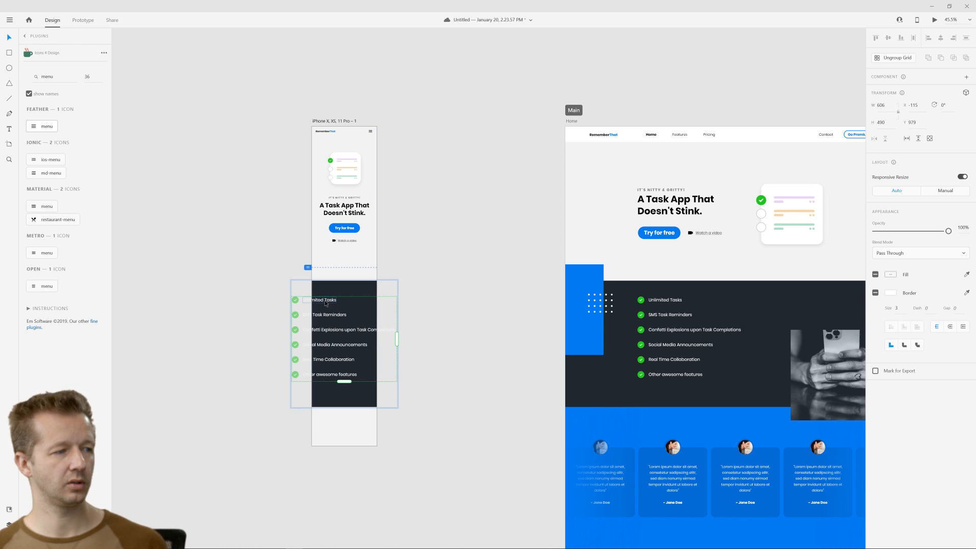
pyautogui.moveTo(326, 304); pyautogui.dragTo(355, 305)
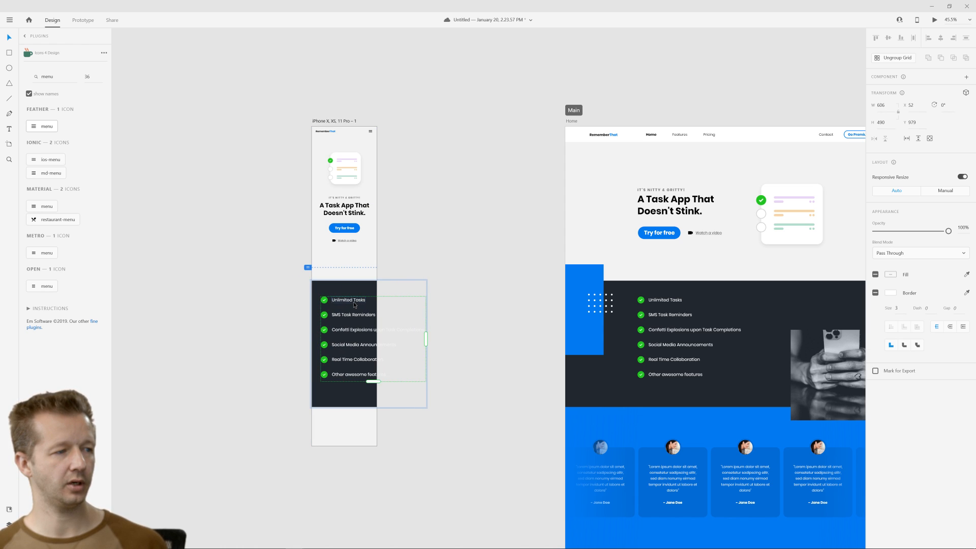
# Reduce the mobile checklist's text size to 18 across the repeat grid.
pyautogui.scroll(5, 358, 365)
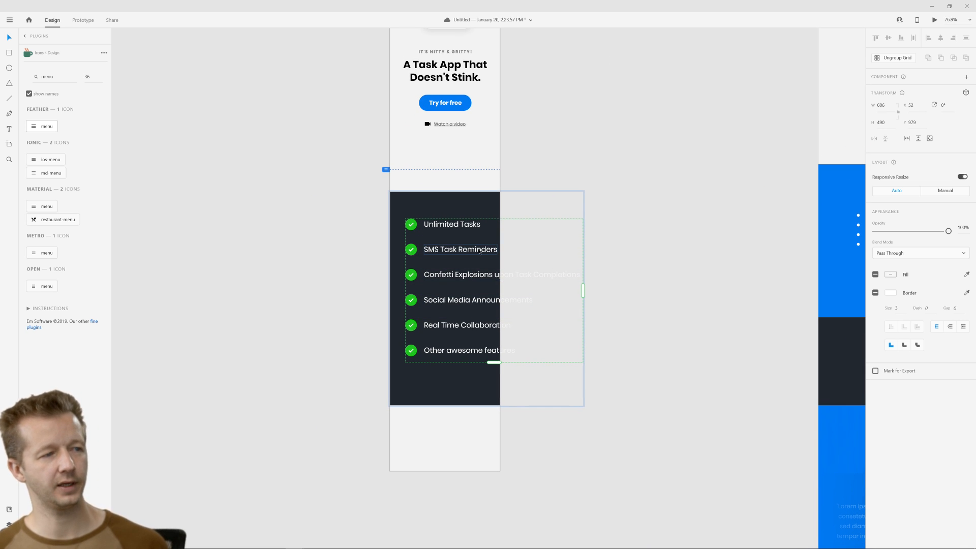
pyautogui.doubleClick(490, 279)
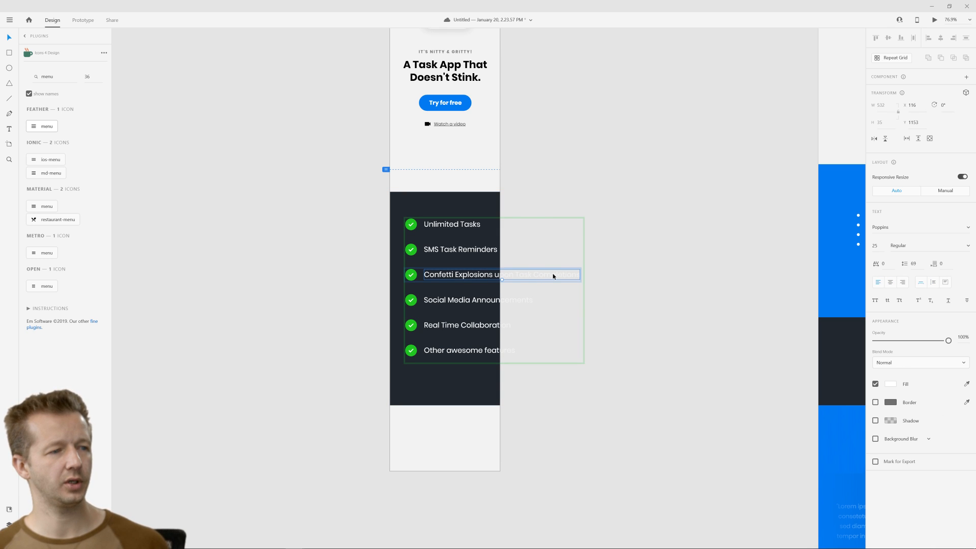
pyautogui.doubleClick(534, 279)
pyautogui.click(515, 275)
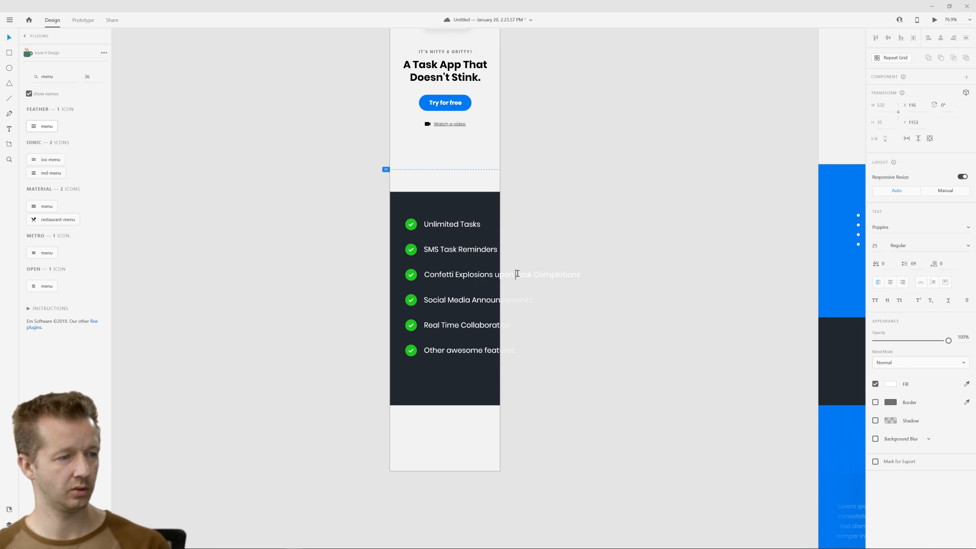
pyautogui.click(509, 275)
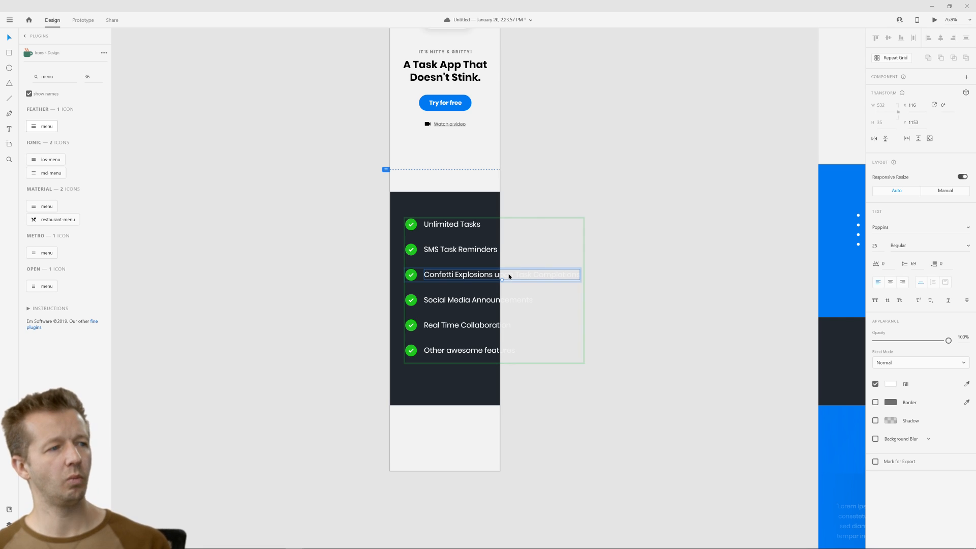
pyautogui.click(875, 246)
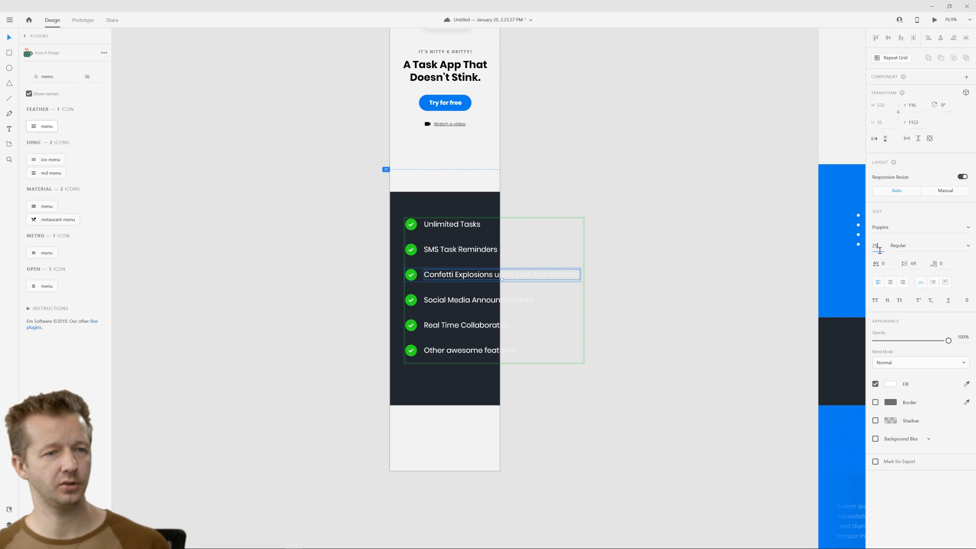
pyautogui.write('16')
pyautogui.press('Return')
pyautogui.press('Up')
pyautogui.press('Up')
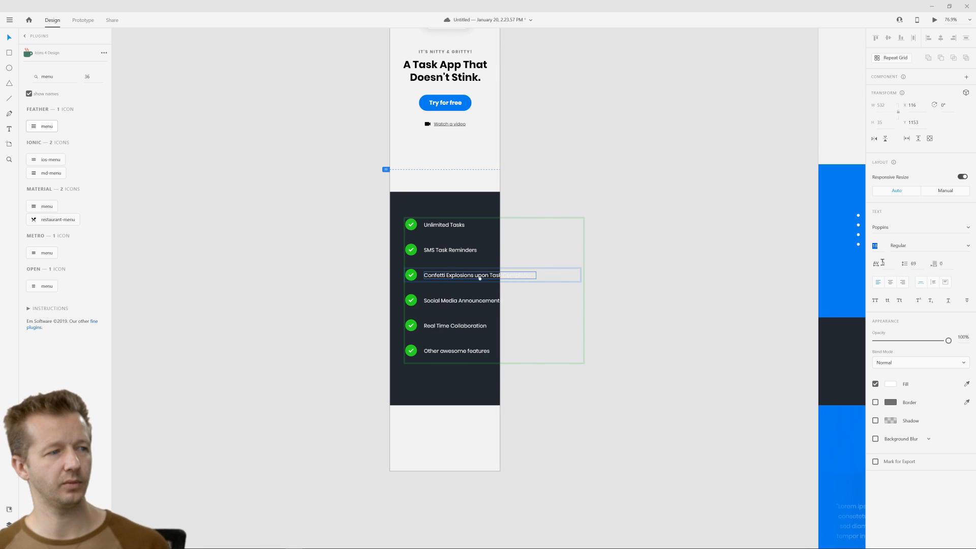
pyautogui.press('Return')
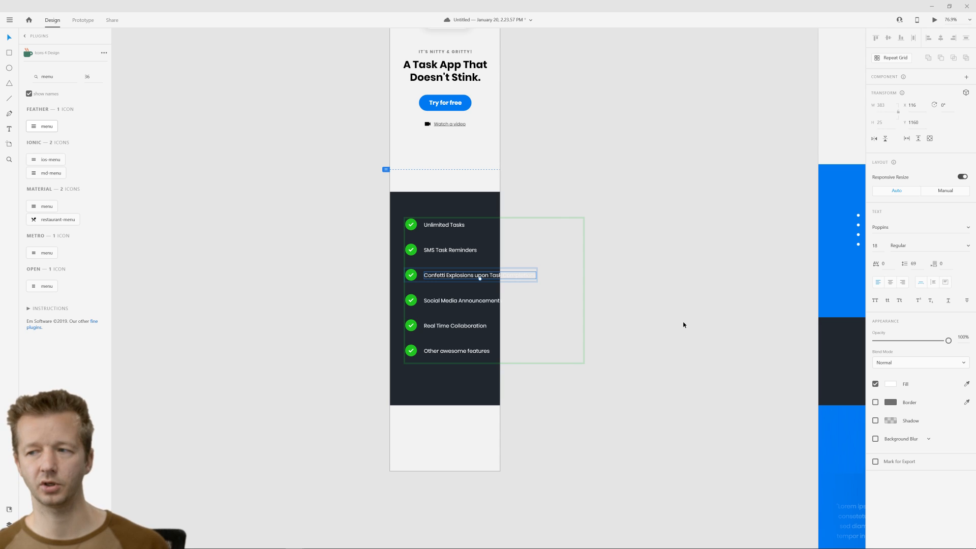
pyautogui.click(684, 325)
# Scale down the green check icons in the mobile checklist, resizing the first item's circle and check mark together.
pyautogui.doubleClick(411, 224)
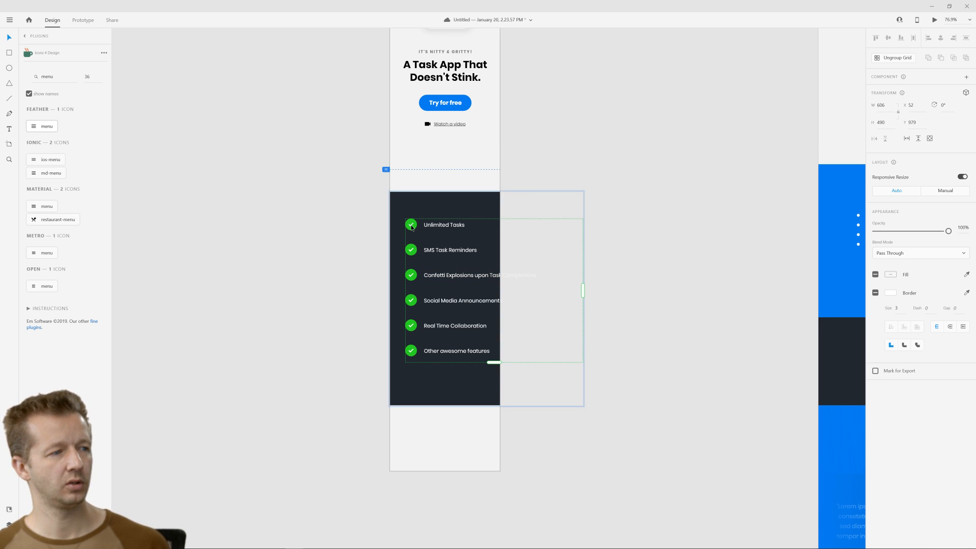
pyautogui.doubleClick(411, 224)
pyautogui.scroll(5, 421, 226)
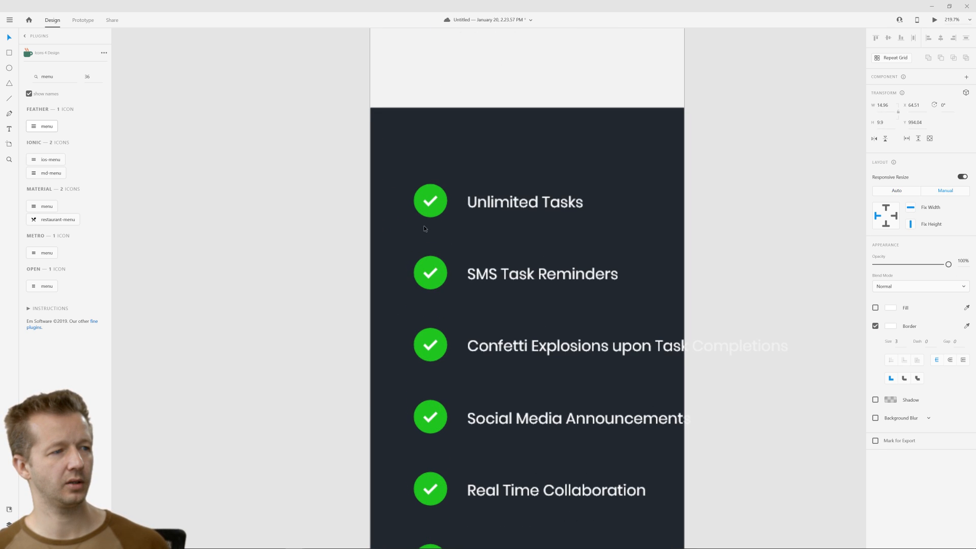
pyautogui.keyDown('shift'); pyautogui.click(431, 215); pyautogui.keyUp('shift')
pyautogui.moveTo(447, 217); pyautogui.dragTo(441, 215)
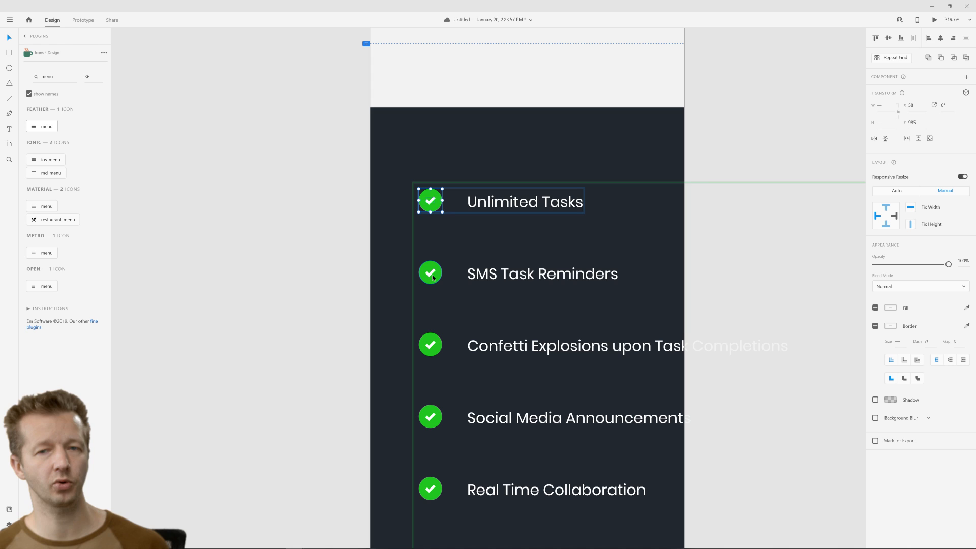
pyautogui.click(309, 240)
# Move the mobile checklist labels closer to their check icons, to X 100.
pyautogui.scroll(-3, 389, 311)
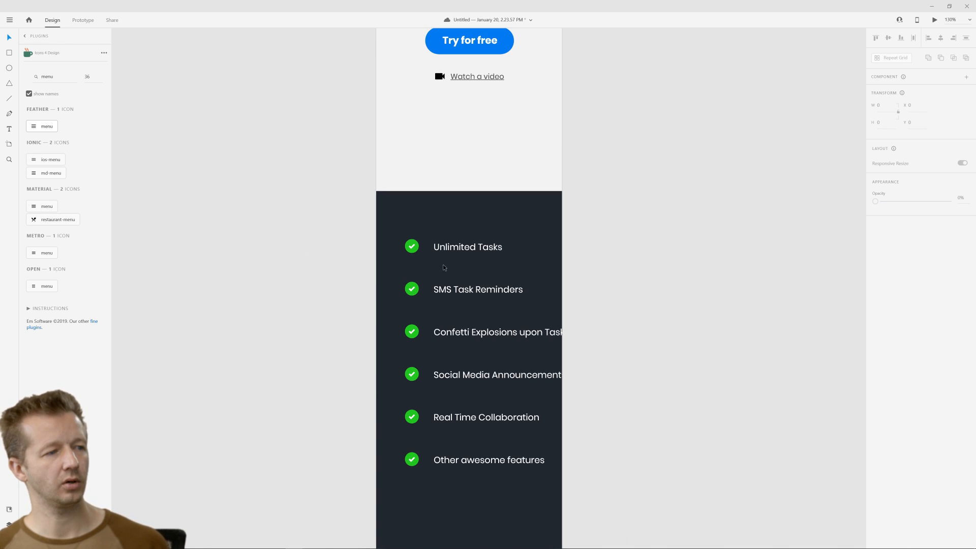
pyautogui.click(450, 249)
pyautogui.doubleClick(450, 249)
pyautogui.hotkey('shift', 'Left')
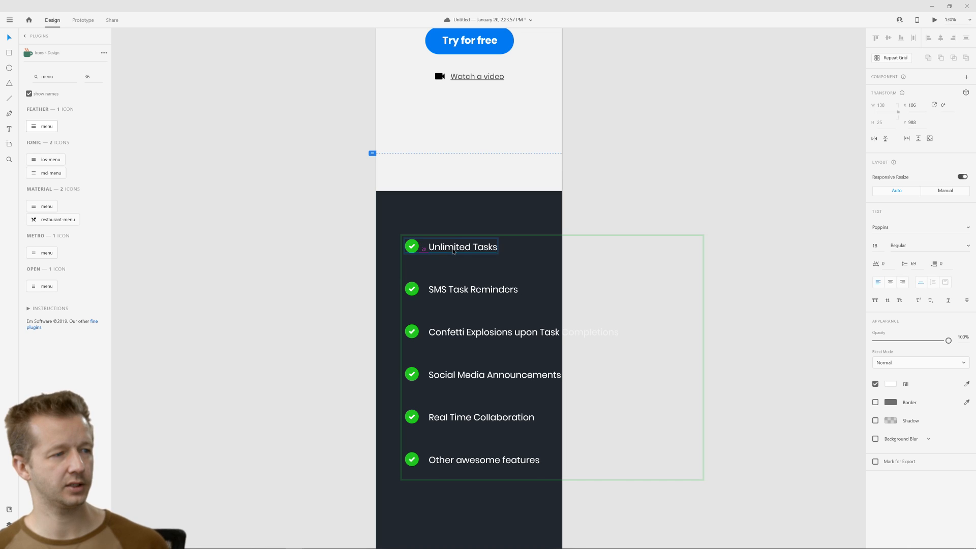
pyautogui.press('Left')
pyautogui.press('Left')
pyautogui.press('Left')
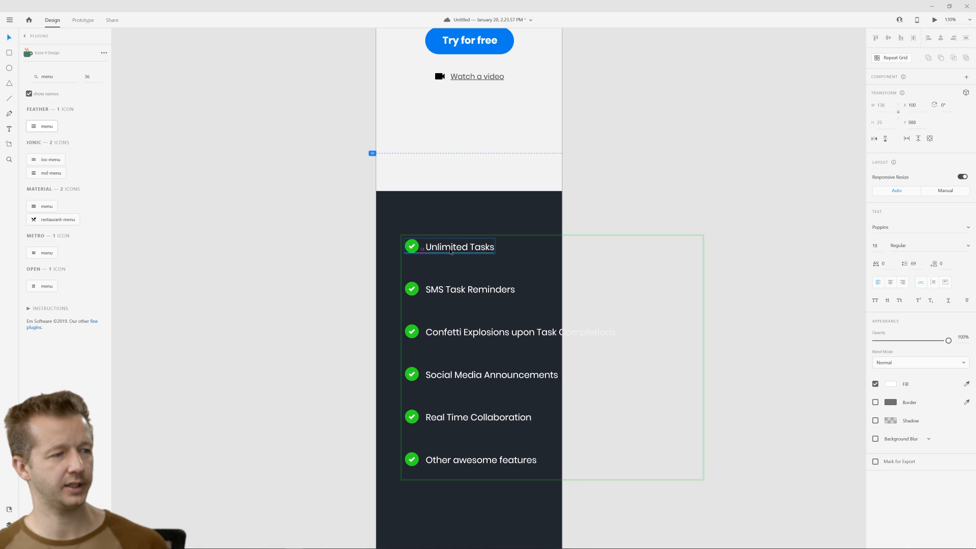
# Break the confetti checklist item onto a second line before "Task Completions" and set the line spacing to 25.
pyautogui.doubleClick(526, 336)
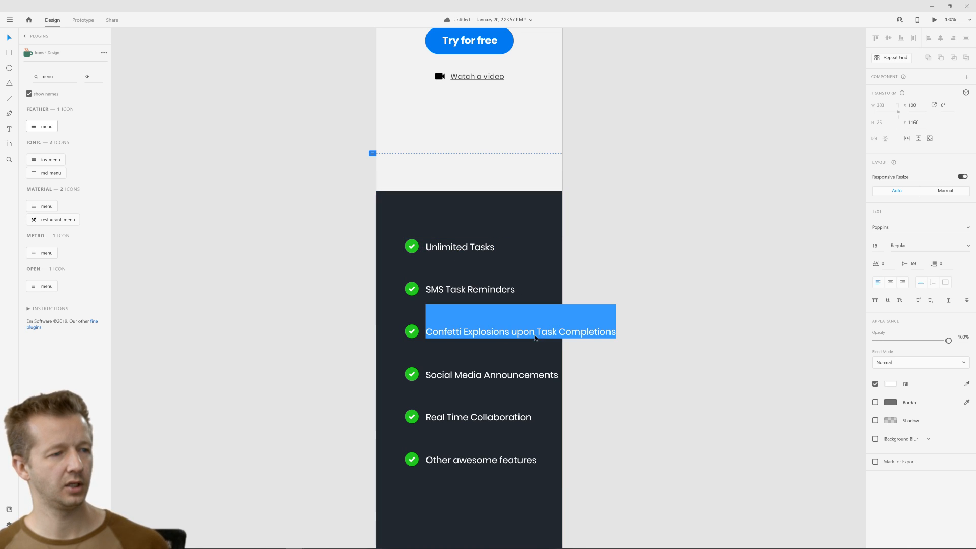
pyautogui.click(538, 333)
pyautogui.press('Return')
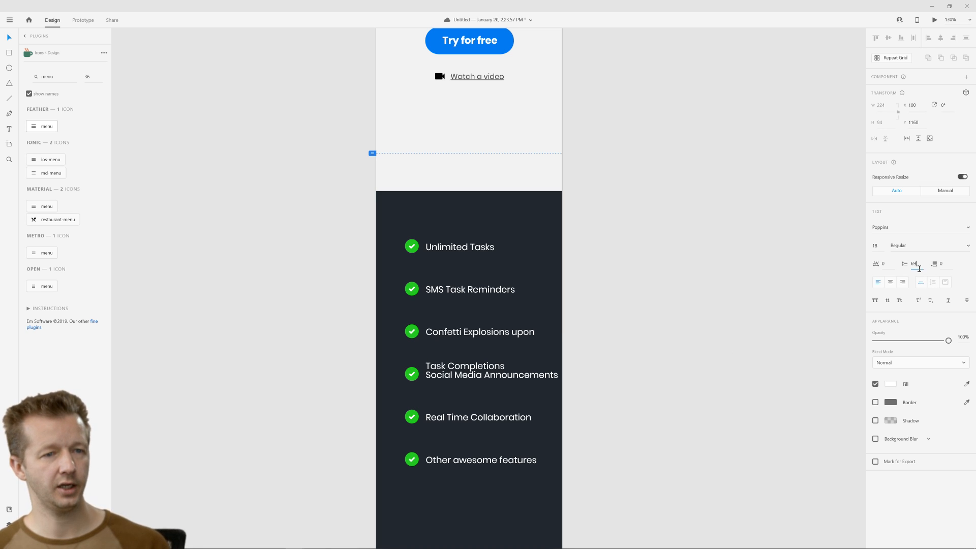
pyautogui.moveTo(919, 269); pyautogui.dragTo(926, 349)
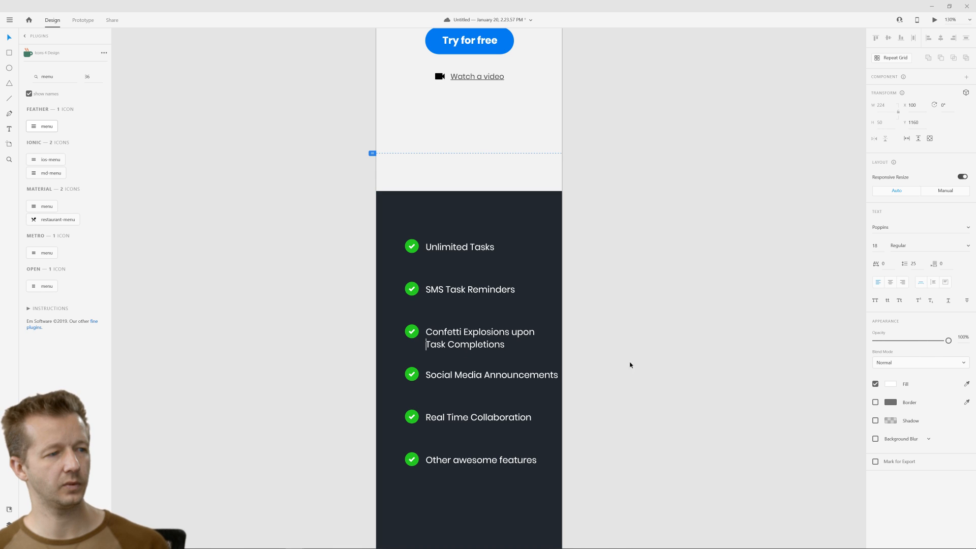
# Break the "Social Media Announcements" checklist item onto a second line before "Announcements".
pyautogui.click(522, 375)
pyautogui.doubleClick(522, 375)
pyautogui.click(522, 376)
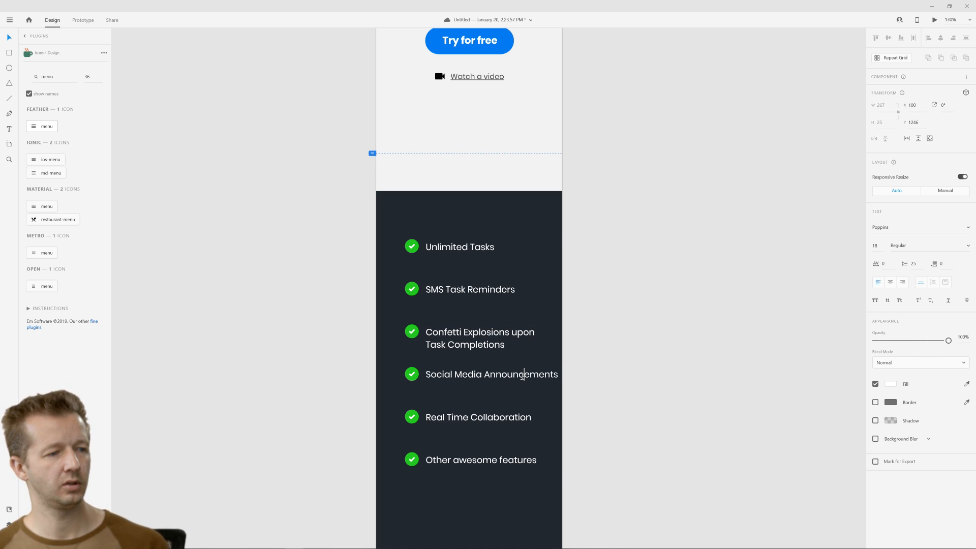
pyautogui.click(484, 374)
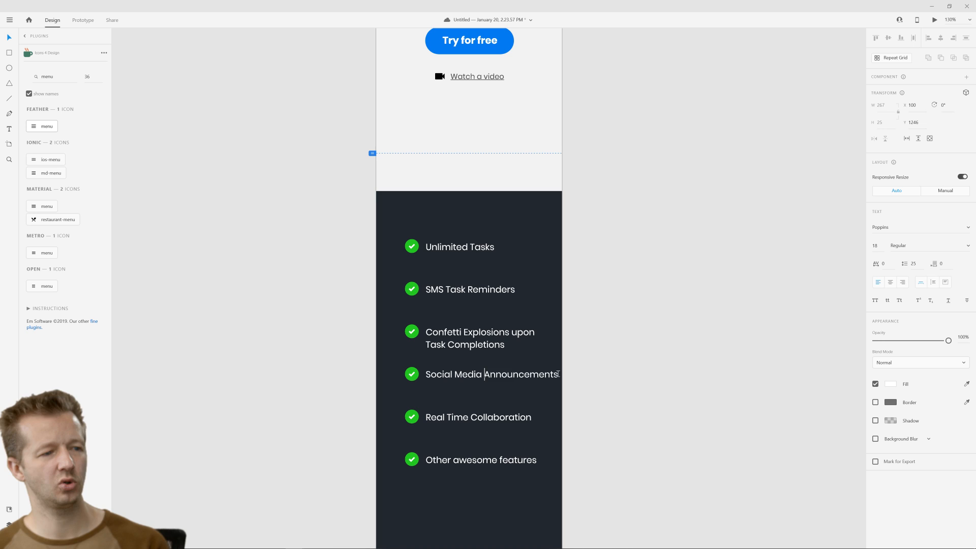
pyautogui.press('Return')
pyautogui.press('Escape')
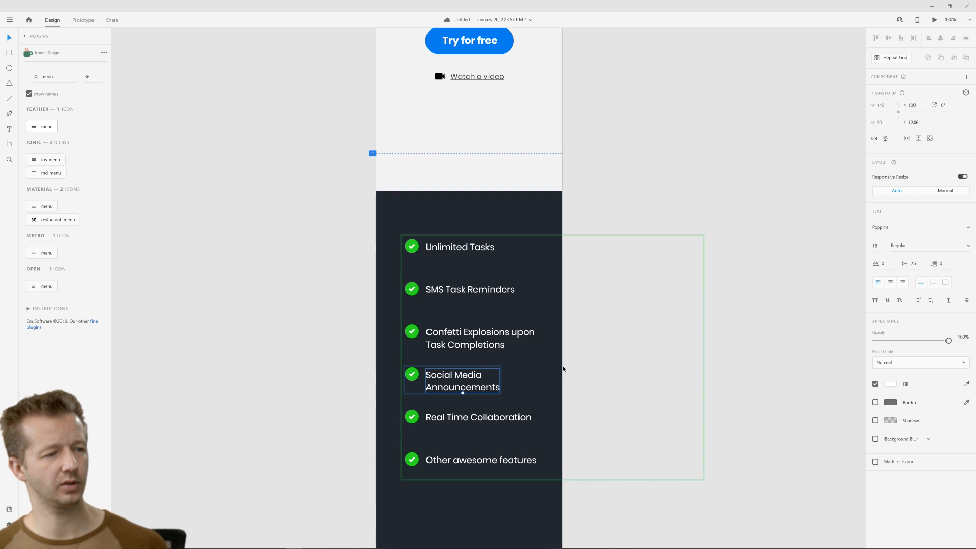
pyautogui.click(664, 513)
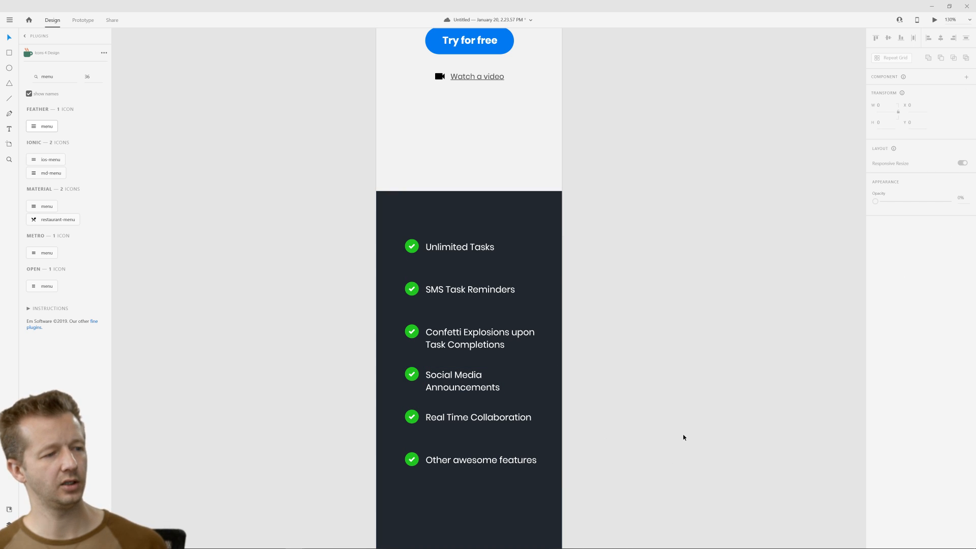
# Narrow the mobile checklist's repeat grid so its boundary ends at the artboard's right edge.
pyautogui.scroll(-5, 683, 437)
pyautogui.click(538, 441)
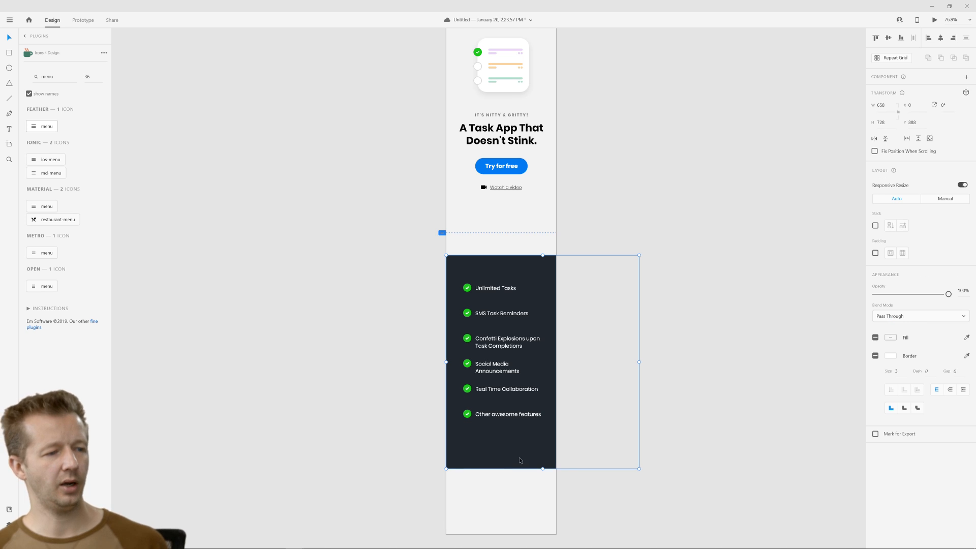
pyautogui.doubleClick(528, 279)
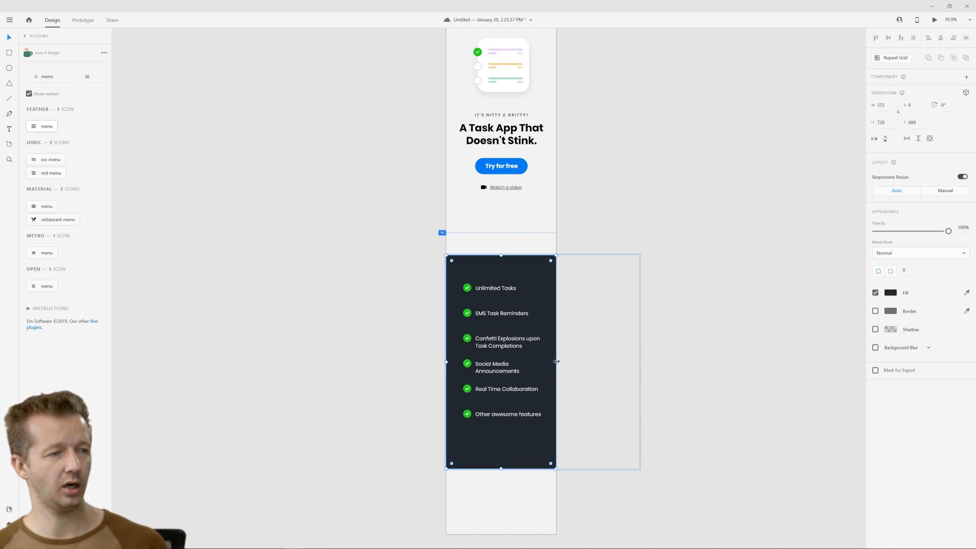
pyautogui.click(686, 364)
pyautogui.click(506, 289)
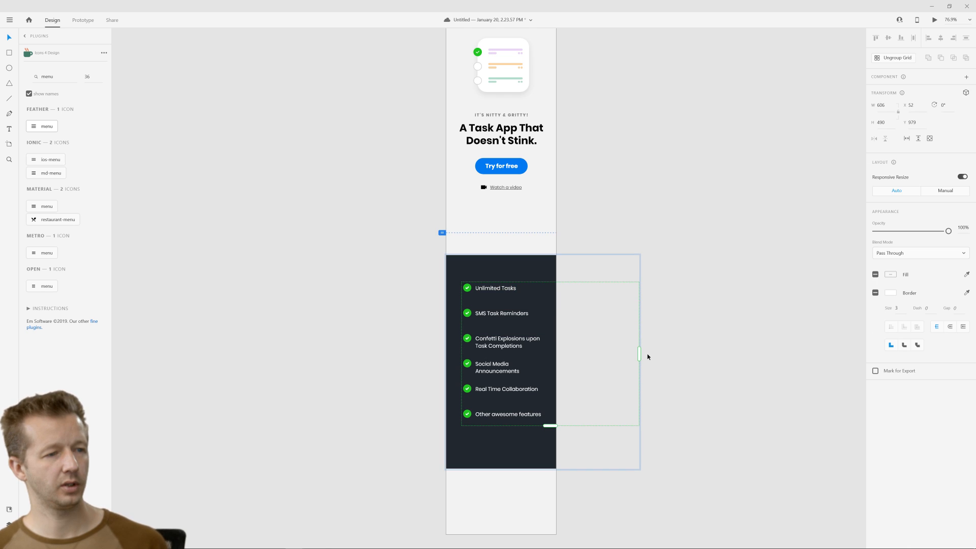
pyautogui.moveTo(638, 354); pyautogui.dragTo(555, 355)
pyautogui.click(627, 342)
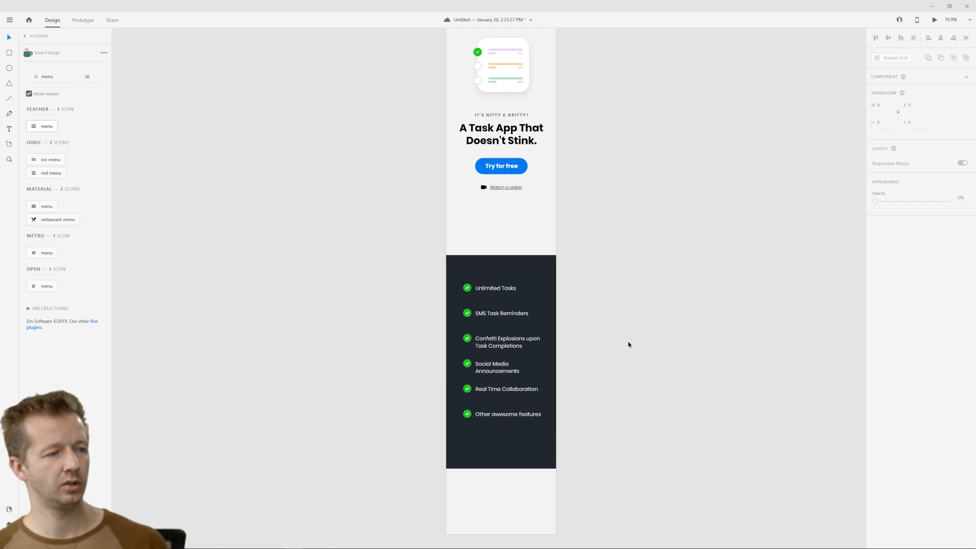
# Shorten the mobile artboard's dark features section from below, to a height of 642.
pyautogui.click(499, 457)
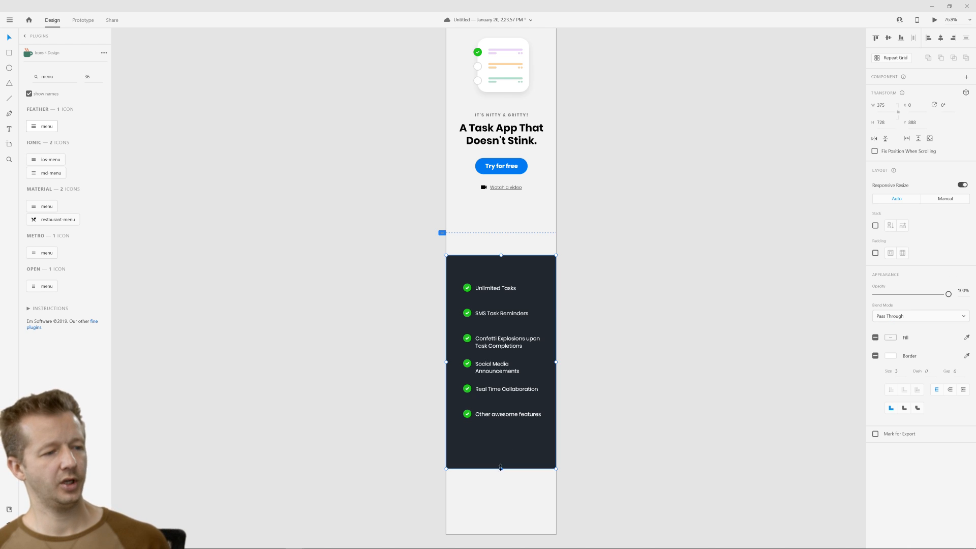
pyautogui.moveTo(499, 468); pyautogui.dragTo(514, 443)
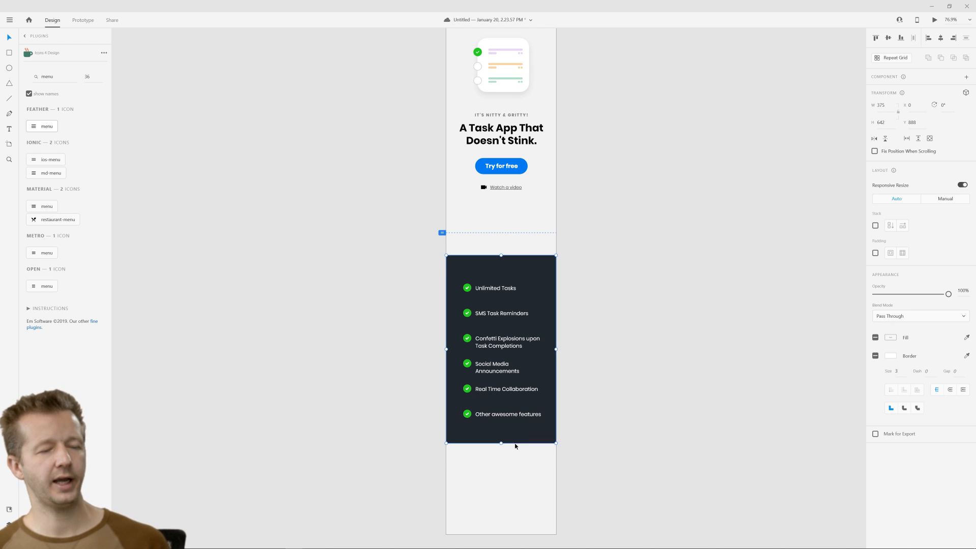
pyautogui.click(738, 298)
# Move the mobile dark features section up, closer to the hero, to Y 812.
pyautogui.scroll(-3, 722, 331)
pyautogui.moveTo(753, 320); pyautogui.dragTo(575, 302)
pyautogui.click(662, 296)
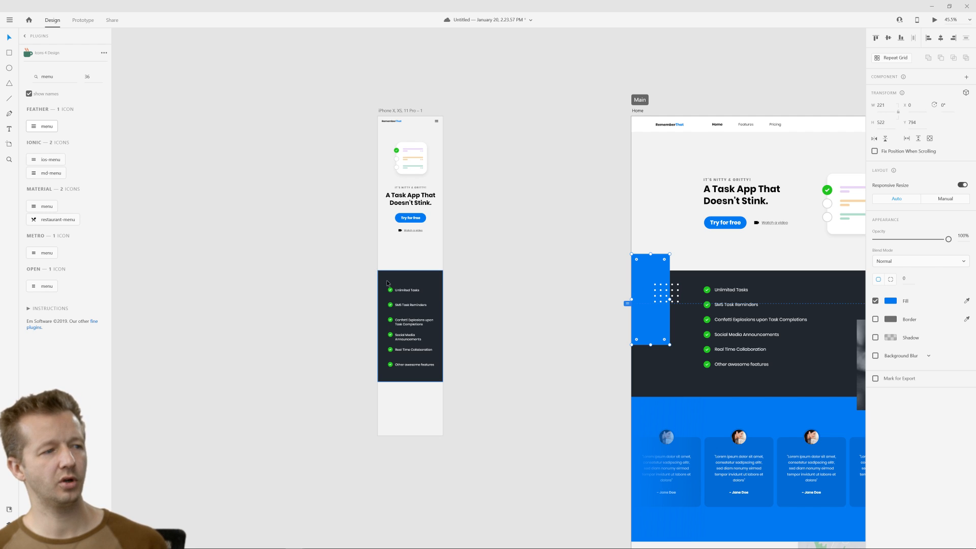
pyautogui.click(494, 317)
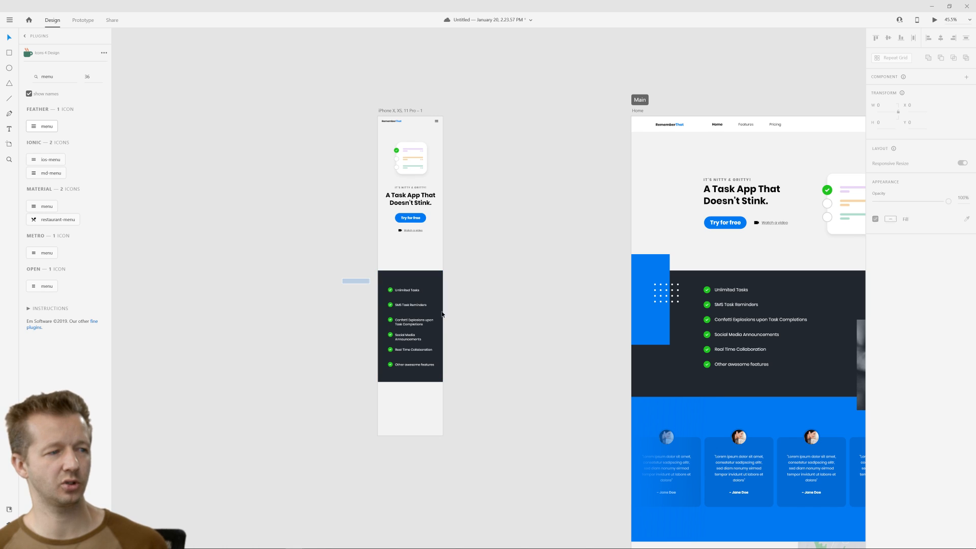
pyautogui.moveTo(441, 314); pyautogui.dragTo(476, 382)
pyautogui.moveTo(417, 331); pyautogui.dragTo(419, 317)
pyautogui.hotkey('ctrl', '1')
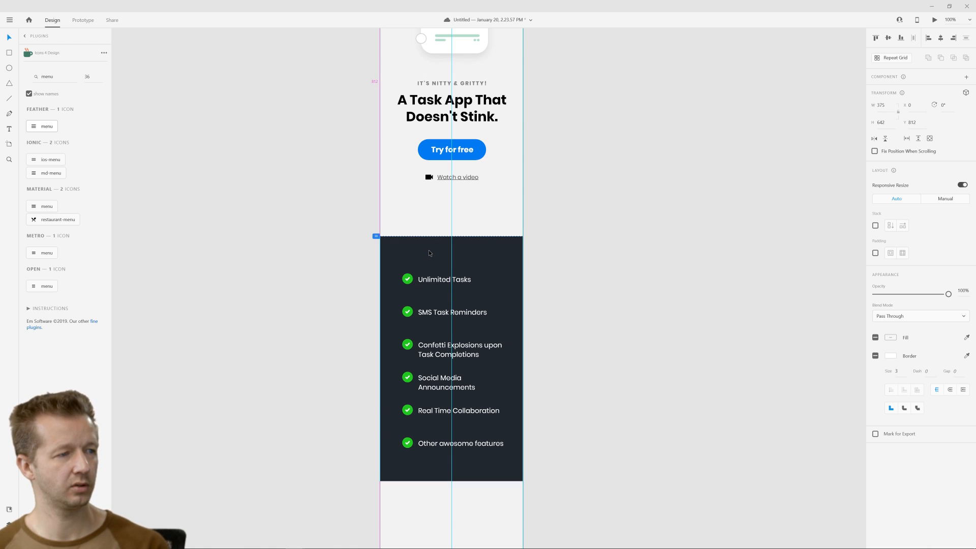
pyautogui.click(582, 246)
# Copy the blue background rectangle behind the testimonials on the desktop Home artboard.
pyautogui.scroll(-4, 650, 327)
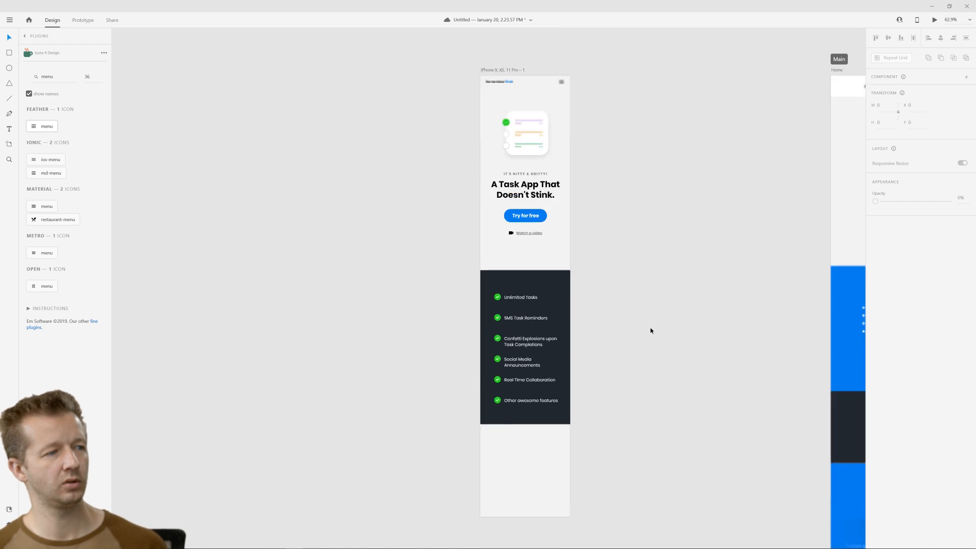
pyautogui.moveTo(663, 309); pyautogui.dragTo(467, 214)
pyautogui.moveTo(516, 315); pyautogui.dragTo(486, 296)
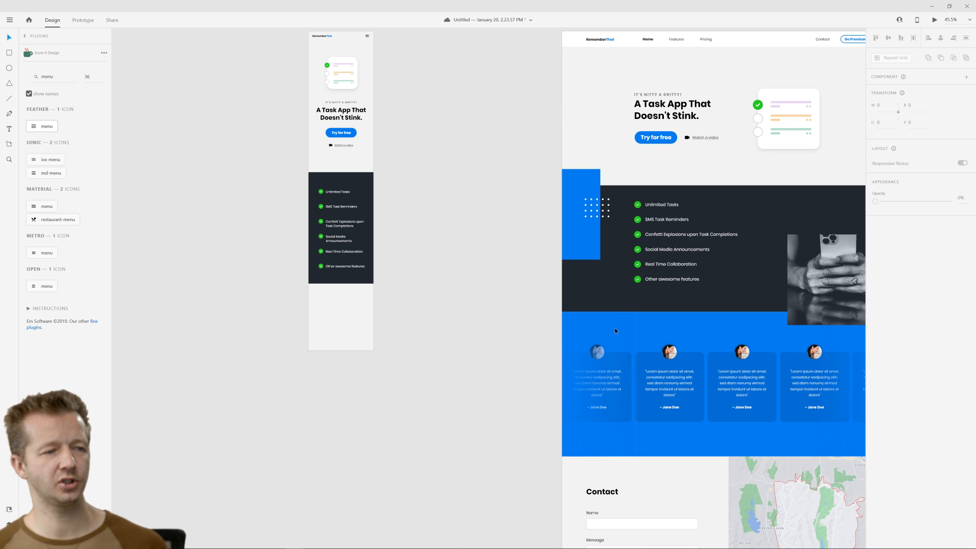
pyautogui.moveTo(513, 366); pyautogui.dragTo(415, 345)
pyautogui.click(668, 345)
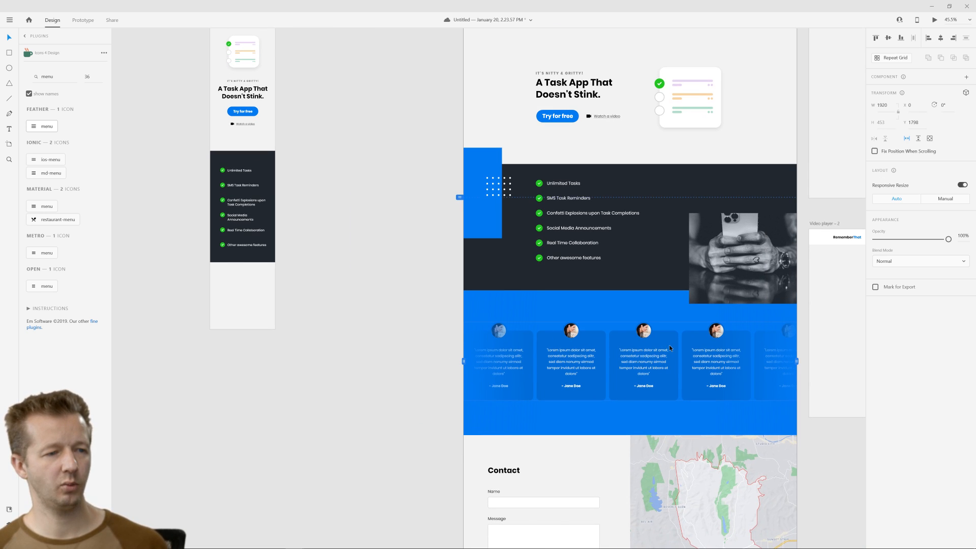
pyautogui.click(604, 317)
pyautogui.click(619, 356)
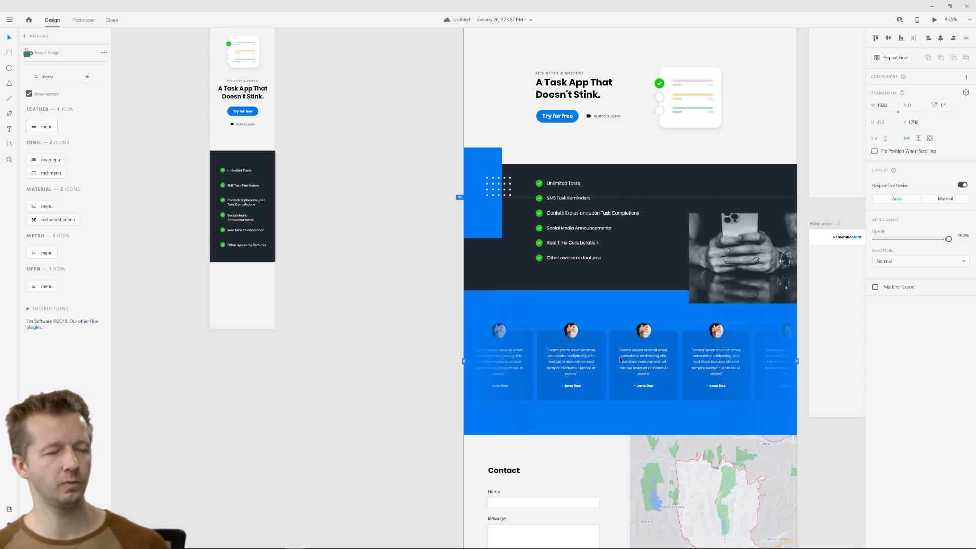
pyautogui.click(587, 306)
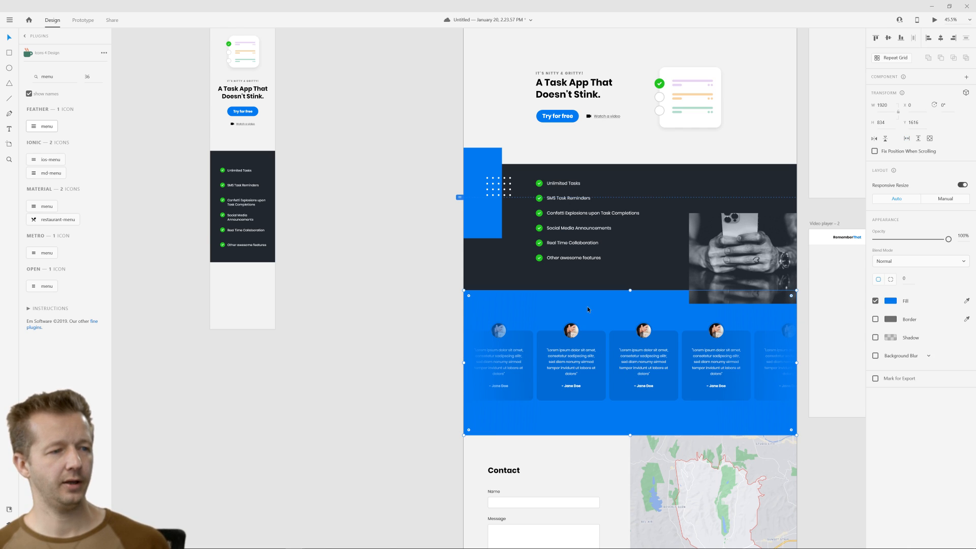
# Paste the blue rectangle into the iPhone artboard directly below the dark section at Y 1454, and narrow it to a width of 376.
pyautogui.click(348, 279)
pyautogui.moveTo(384, 270); pyautogui.dragTo(562, 296)
pyautogui.scroll(1, 414, 178)
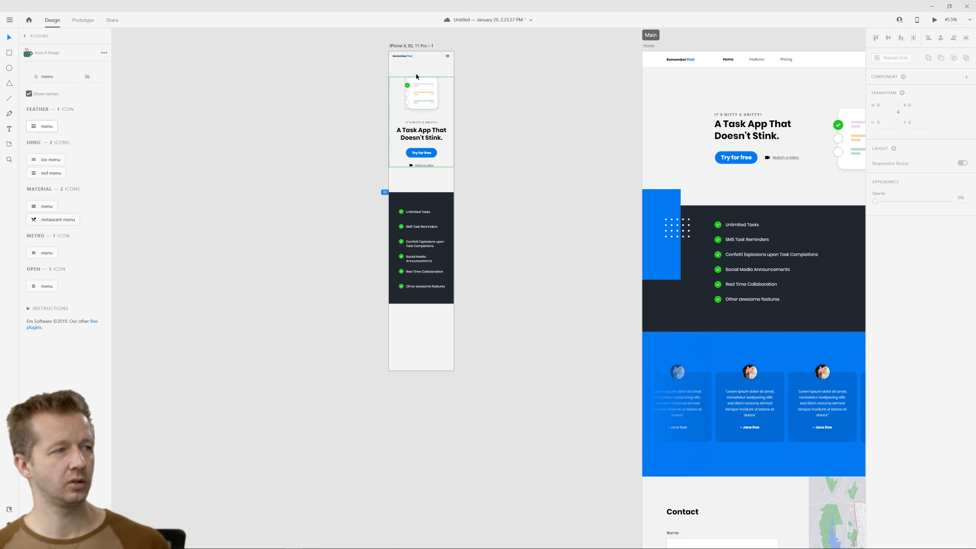
pyautogui.click(409, 46)
pyautogui.hotkey('ctrl', 'v')
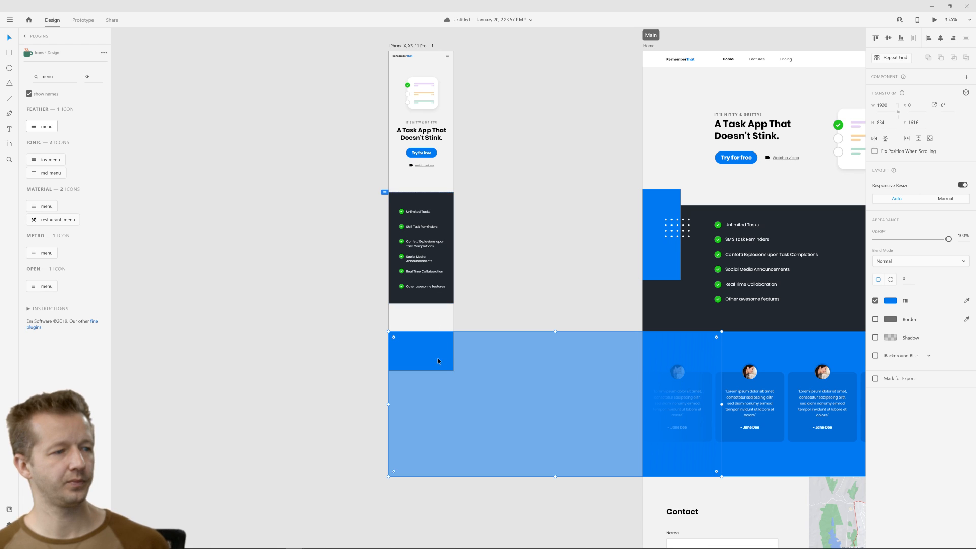
pyautogui.moveTo(437, 358); pyautogui.dragTo(447, 330)
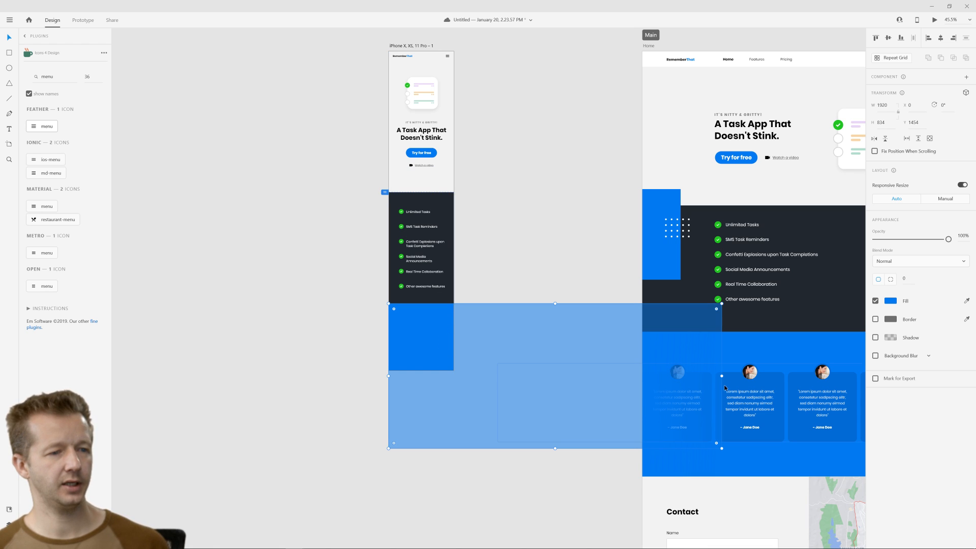
pyautogui.moveTo(721, 376); pyautogui.dragTo(455, 360)
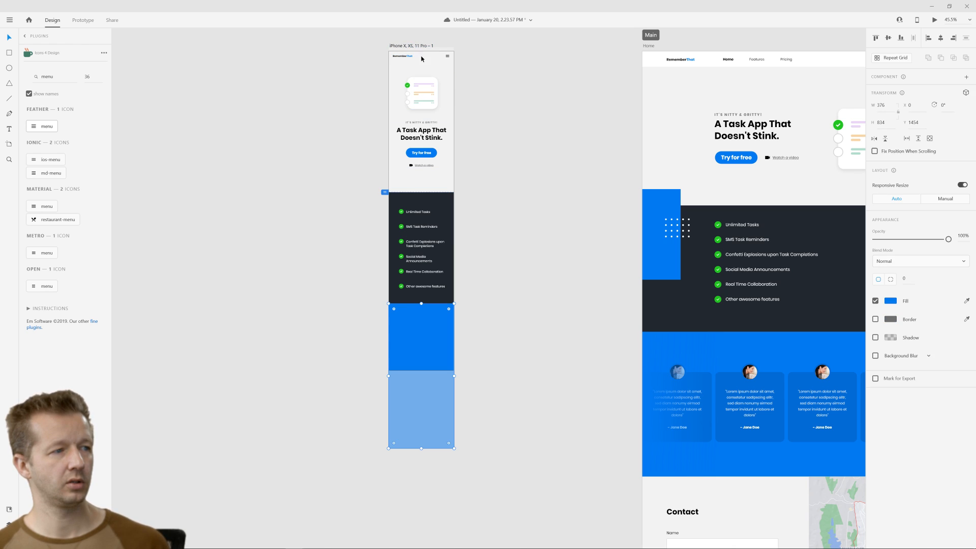
# Extend the iPhone artboard downward to a height of 2813, well beyond the blue section.
pyautogui.click(420, 47)
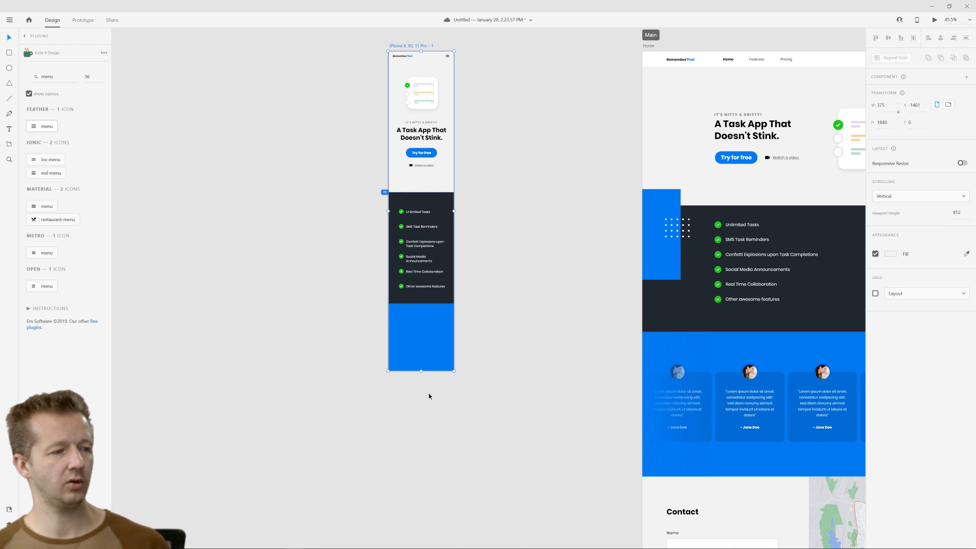
pyautogui.moveTo(421, 371); pyautogui.dragTo(421, 539)
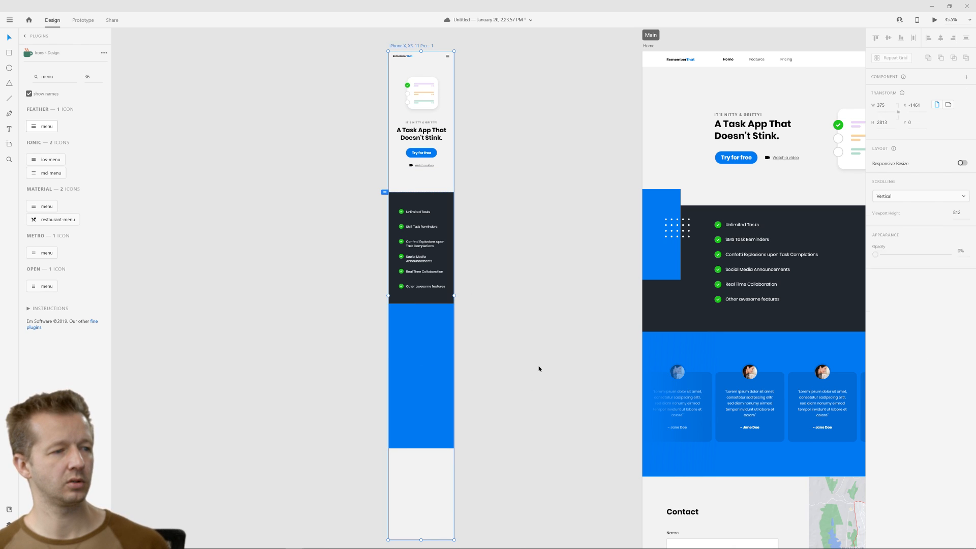
pyautogui.click(539, 366)
# Copy the testimonial carousel scroll group from the desktop Home artboard.
pyautogui.scroll(-3, 534, 356)
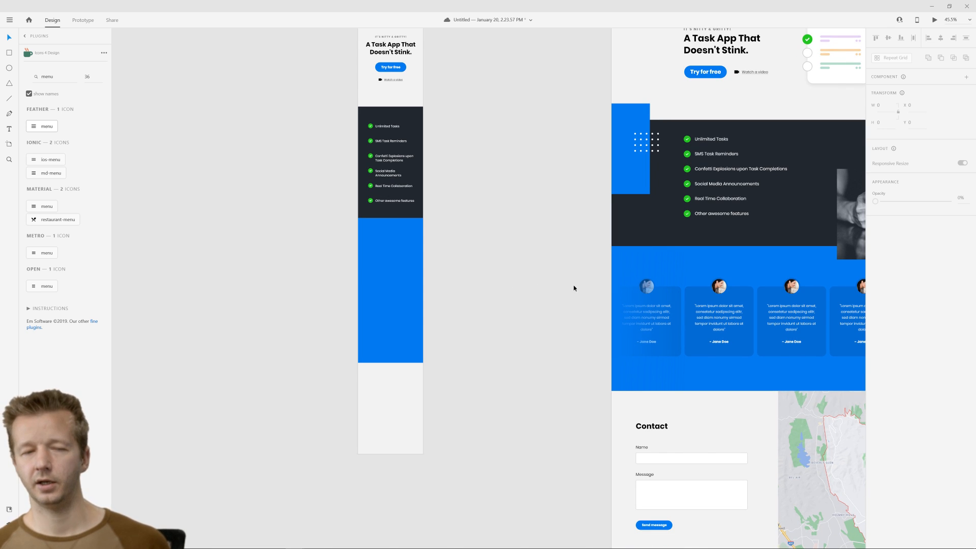
pyautogui.scroll(-2, 566, 329)
pyautogui.scroll(2, 566, 329)
pyautogui.moveTo(573, 314); pyautogui.dragTo(505, 301)
pyautogui.click(720, 305)
pyautogui.doubleClick(720, 304)
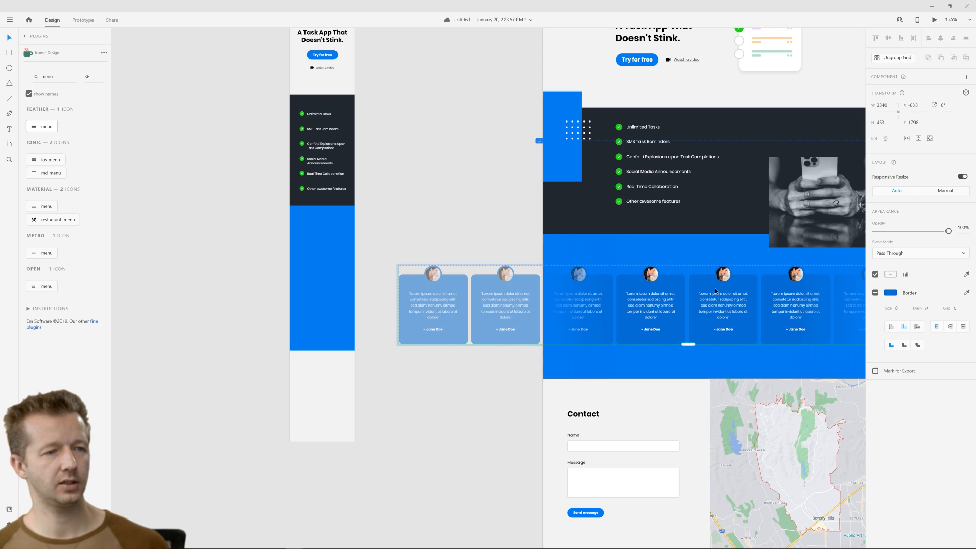
pyautogui.press('Escape')
# Paste the testimonial carousel over the mobile blue section, centring one card horizontally and raising the card grid to Y 1547.
pyautogui.click(332, 265)
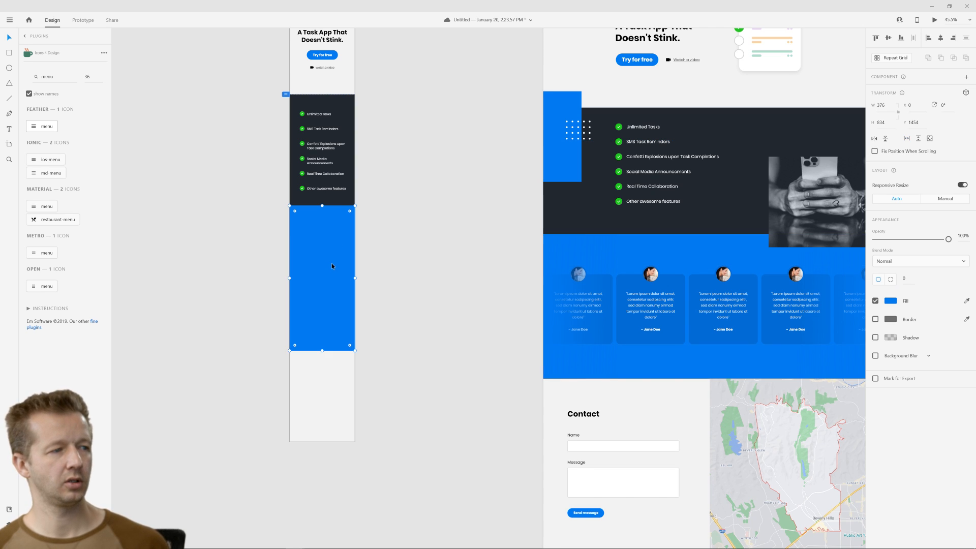
pyautogui.hotkey('ctrl', 'v')
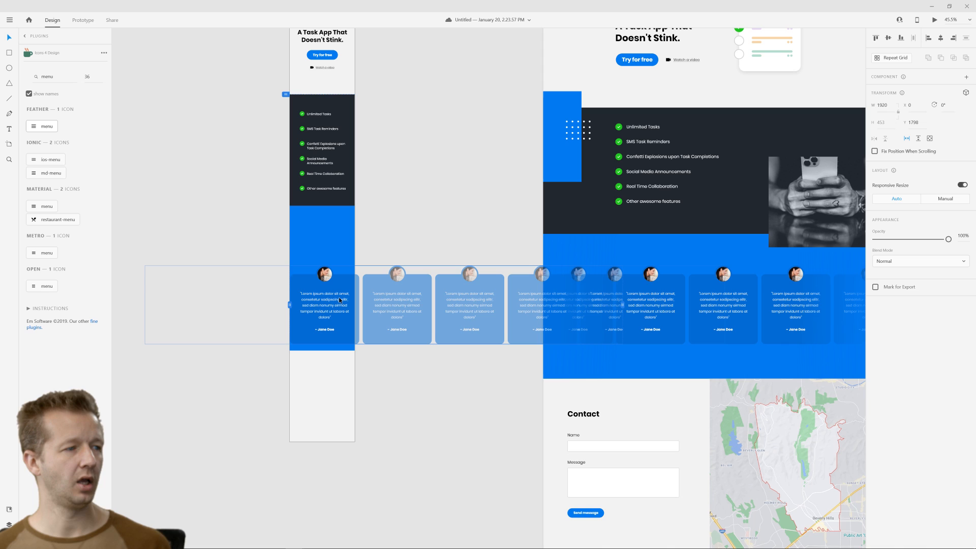
pyautogui.moveTo(340, 300); pyautogui.dragTo(193, 297)
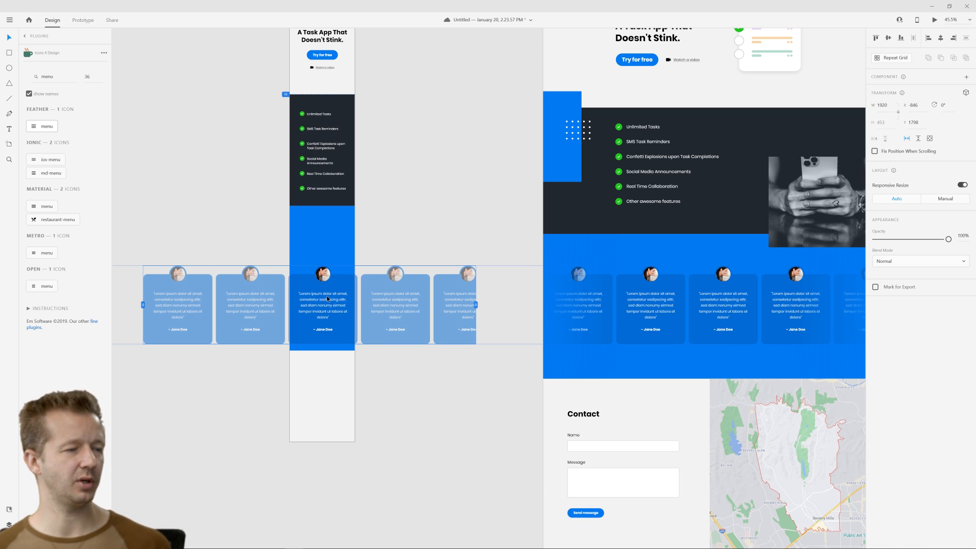
pyautogui.moveTo(327, 298); pyautogui.dragTo(329, 241)
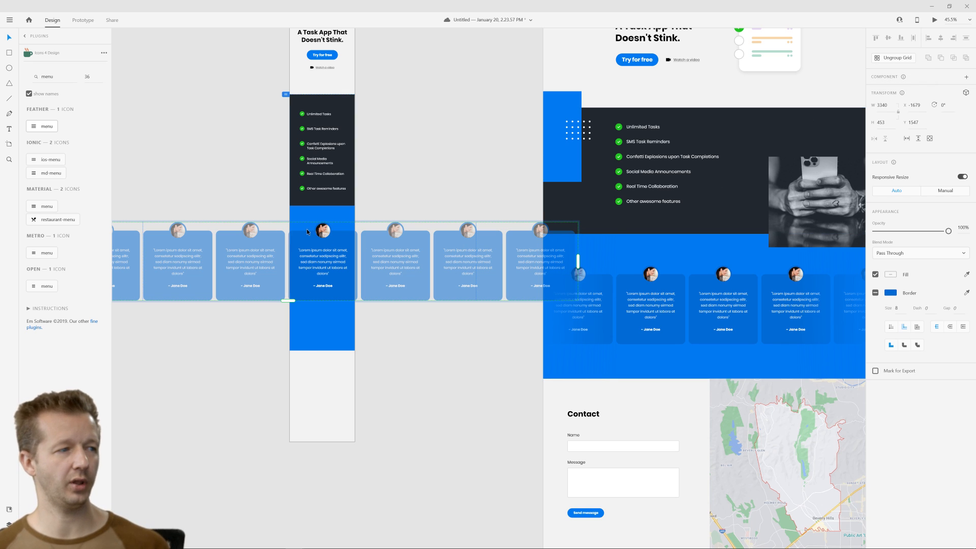
# Narrow the centred testimonial card symmetrically to a width of 314 so it fits inside the mobile artboard.
pyautogui.scroll(4, 308, 249)
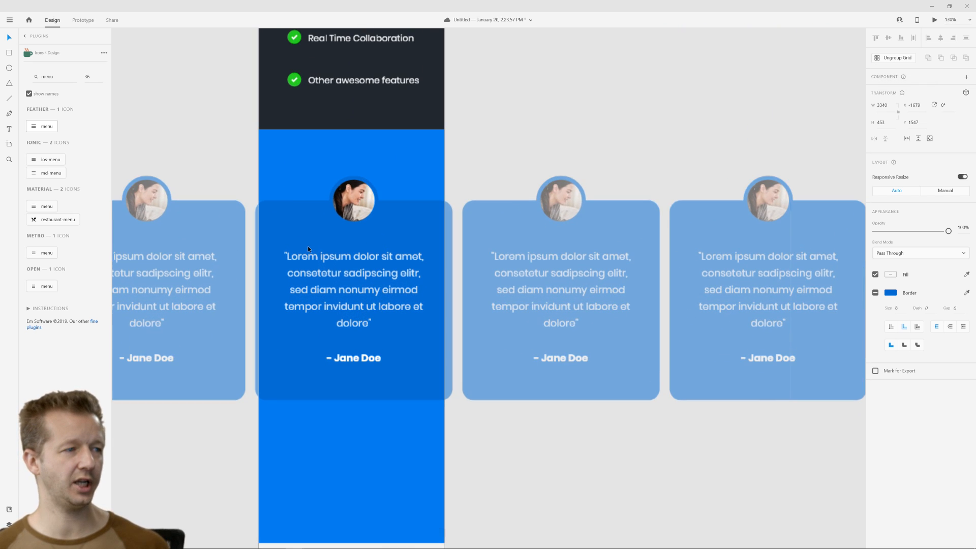
pyautogui.doubleClick(410, 219)
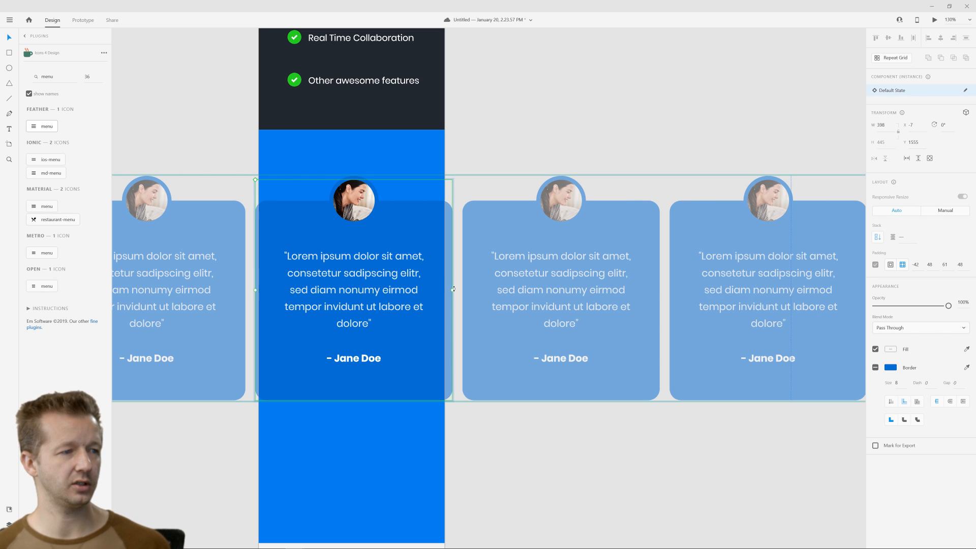
pyautogui.moveTo(450, 289); pyautogui.dragTo(432, 289)
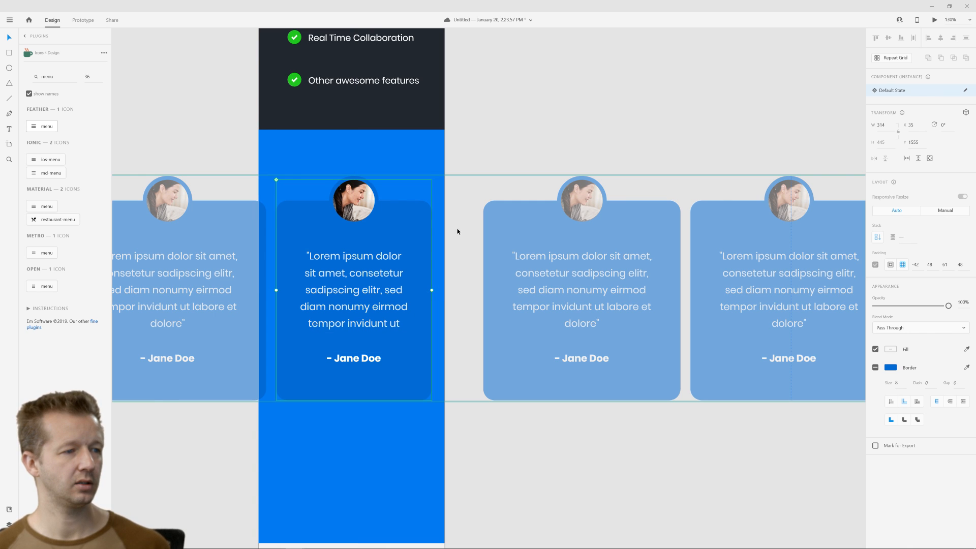
# Set the quote text in the mobile testimonial card to font size 16.
pyautogui.moveTo(373, 136); pyautogui.dragTo(476, 126)
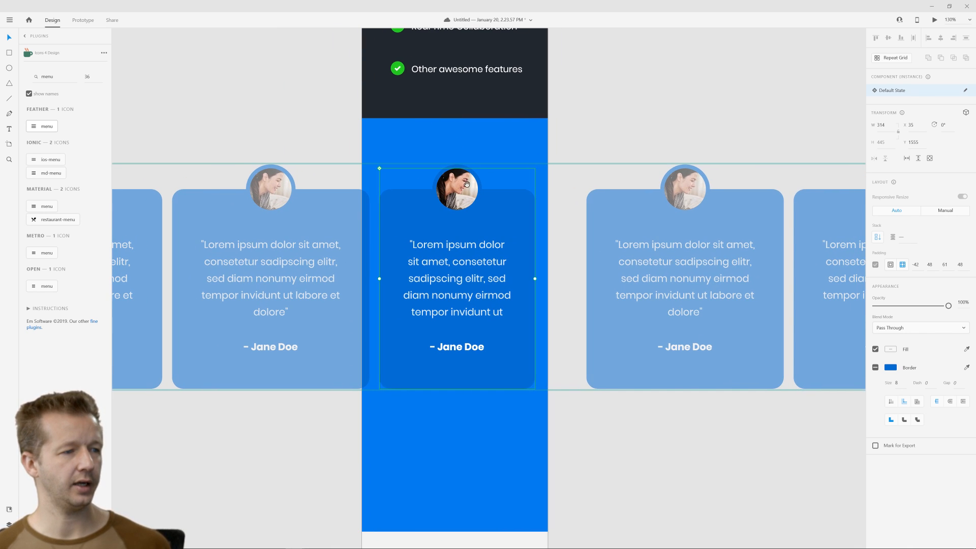
pyautogui.doubleClick(480, 284)
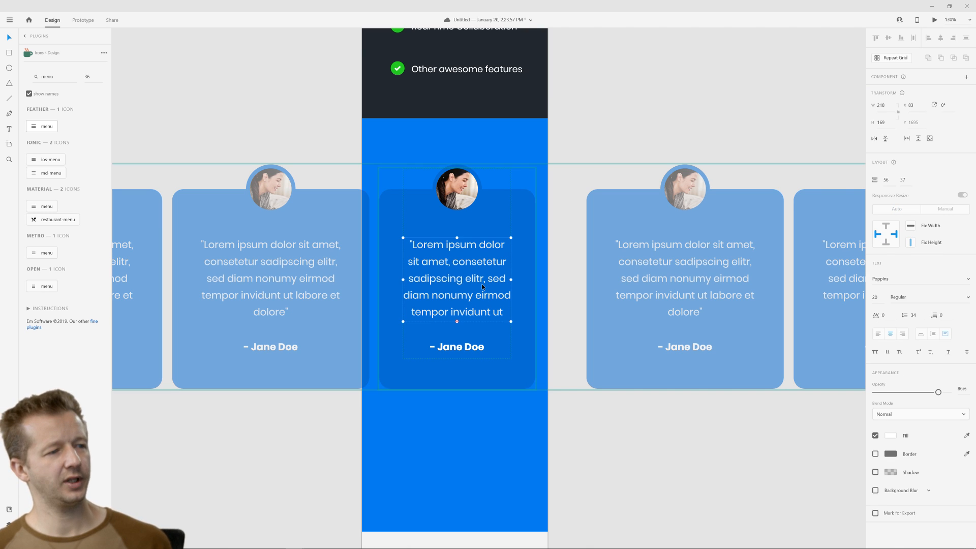
pyautogui.click(878, 299)
pyautogui.press('Down')
pyautogui.press('Down')
pyautogui.press('Down')
pyautogui.press('Down')
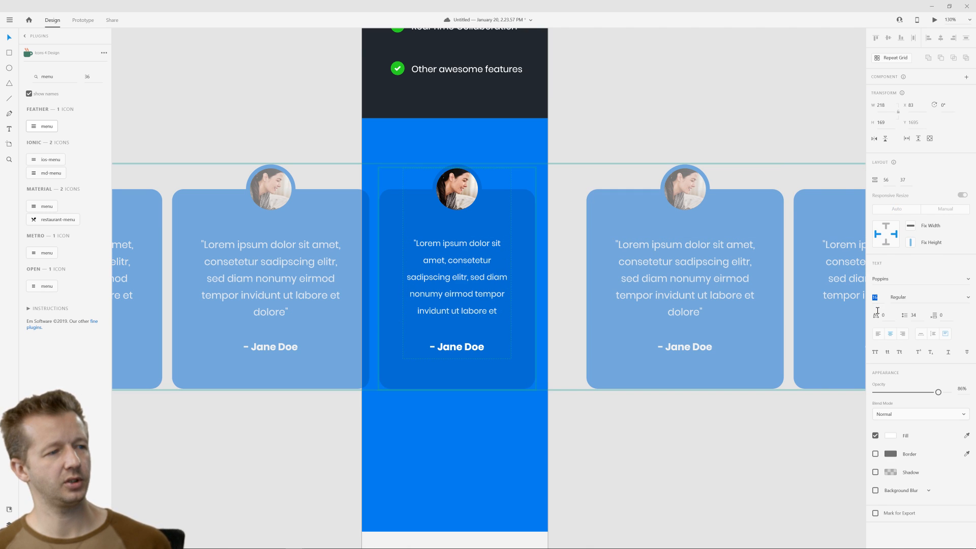
pyautogui.press('Return')
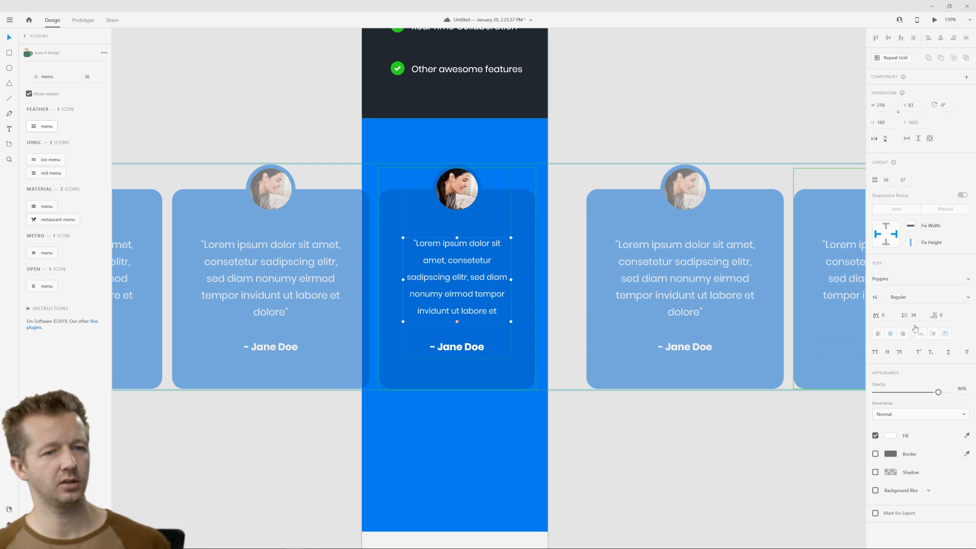
# Set the line spacing of the testimonial card's quote text to 30.
pyautogui.click(915, 316)
pyautogui.press('Down')
pyautogui.press('Down')
pyautogui.press('Down')
pyautogui.press('Down')
pyautogui.press('Return')
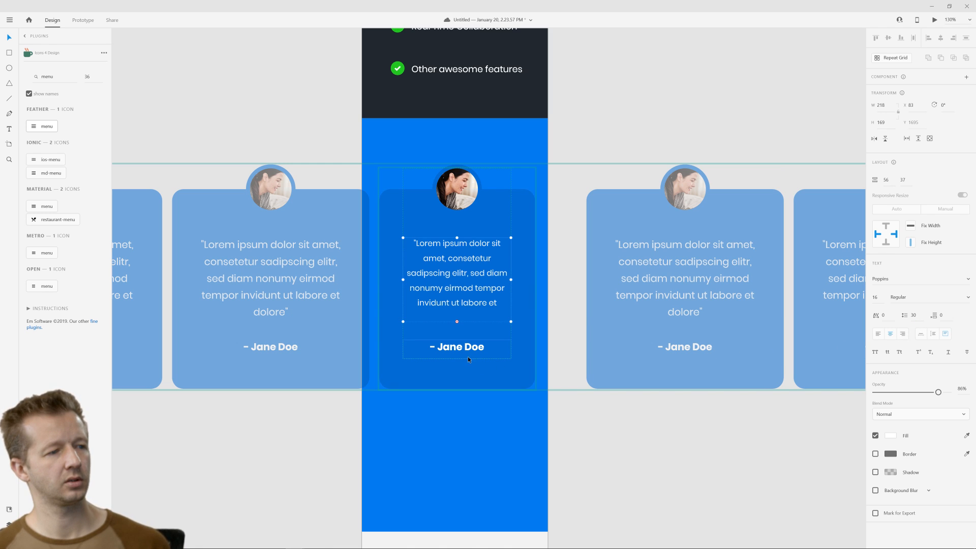
# Remove horizontal scrolling from the mobile testimonial carousel and ungroup its repeat grid into separate cards.
pyautogui.click(465, 350)
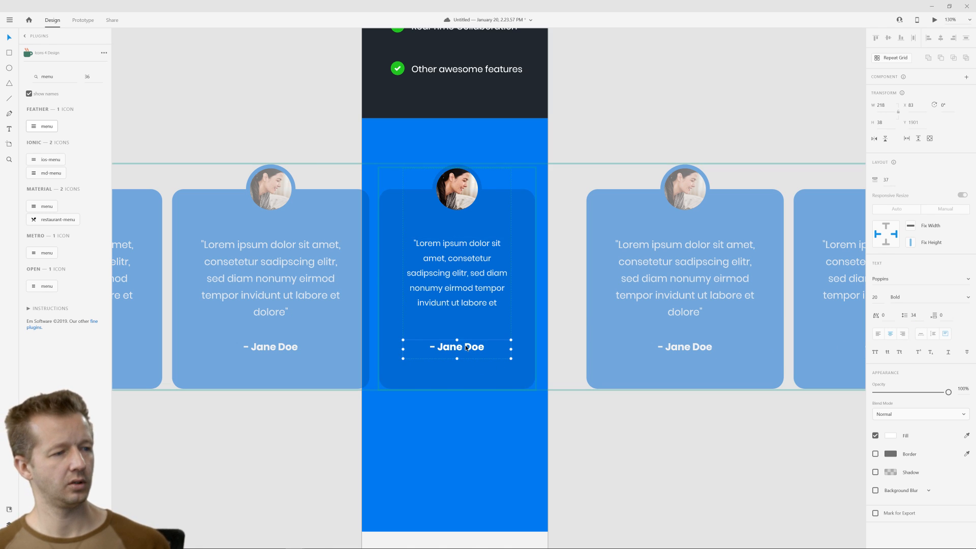
pyautogui.click(627, 440)
pyautogui.scroll(-5, 627, 440)
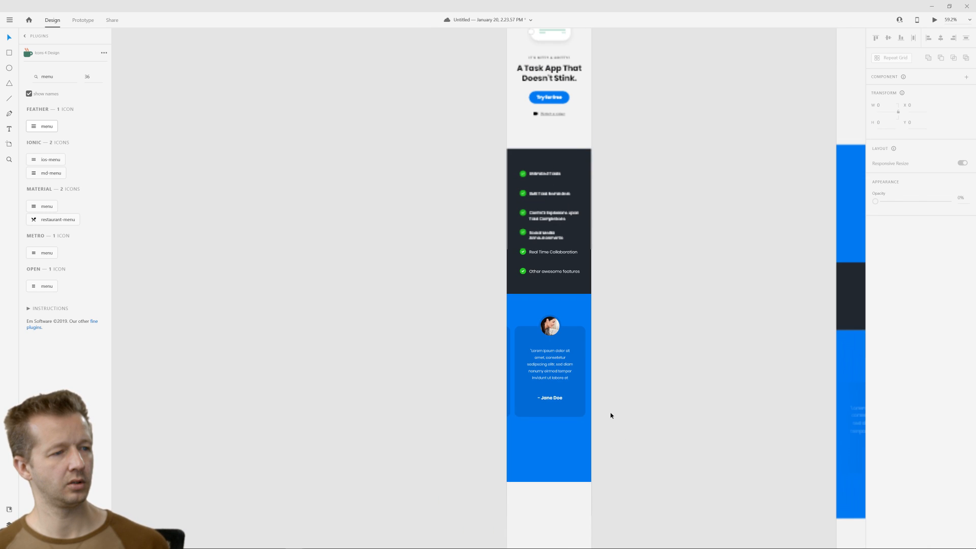
pyautogui.moveTo(556, 359)
pyautogui.mouseDown()
pyautogui.moveTo(628, 365)
pyautogui.moveTo(547, 367)
pyautogui.mouseUp()
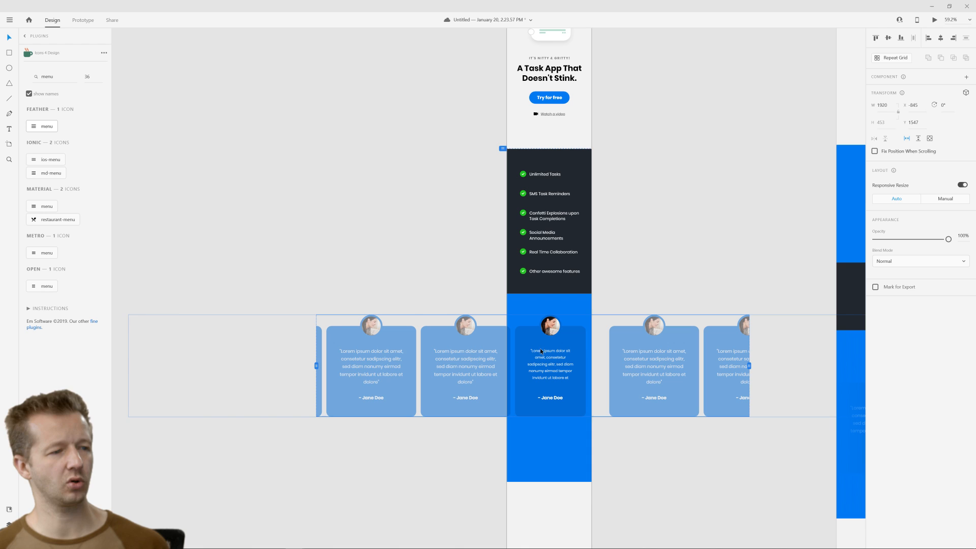
pyautogui.rightClick(553, 361)
pyautogui.click(684, 309)
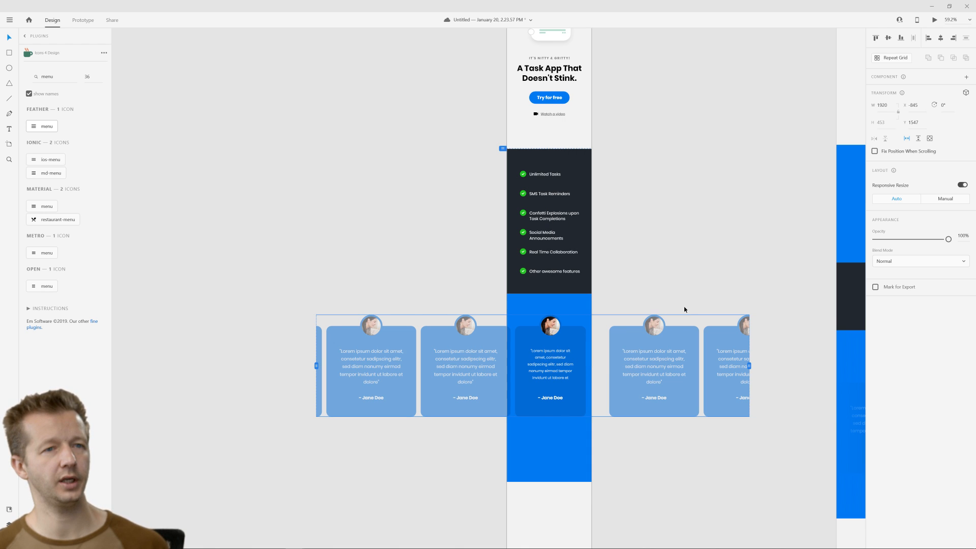
pyautogui.hotkey('ctrl', 'r')
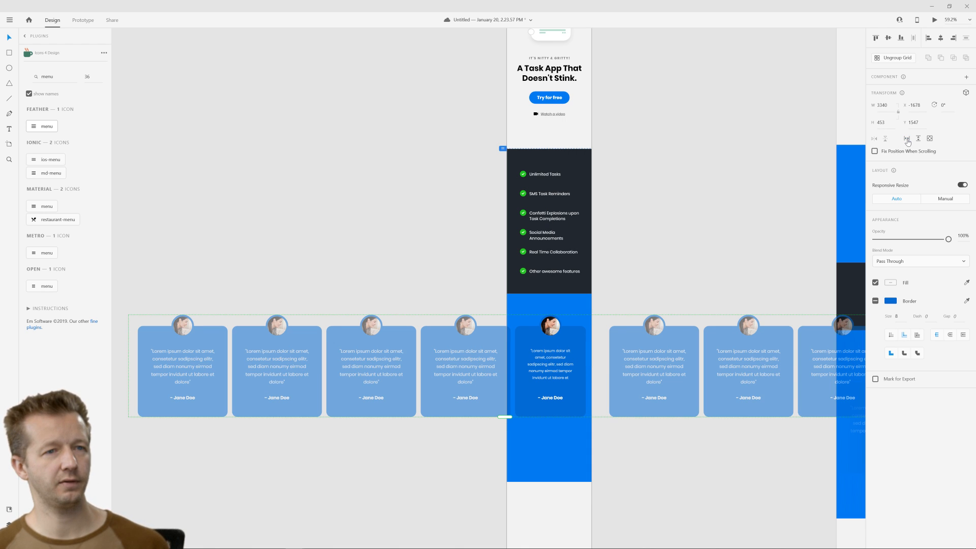
pyautogui.rightClick(555, 349)
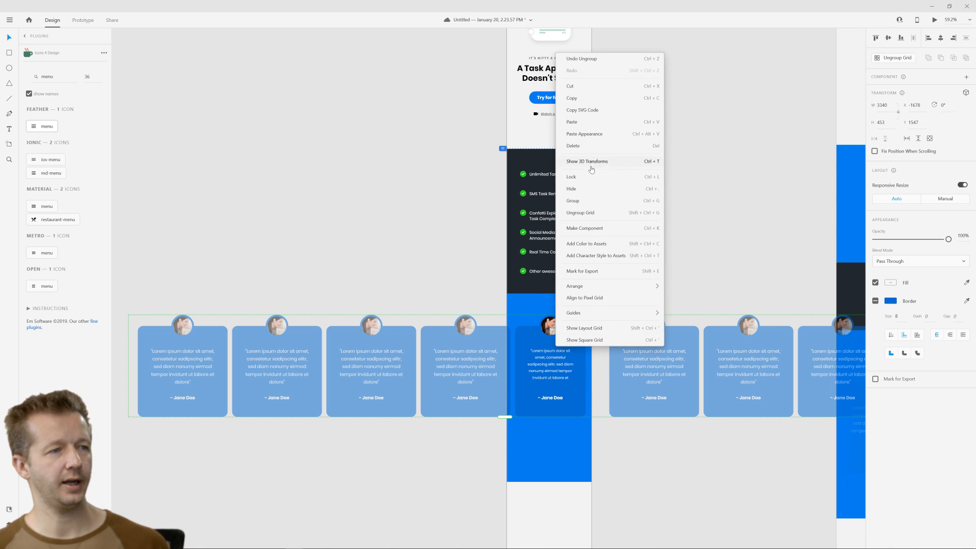
pyautogui.click(587, 212)
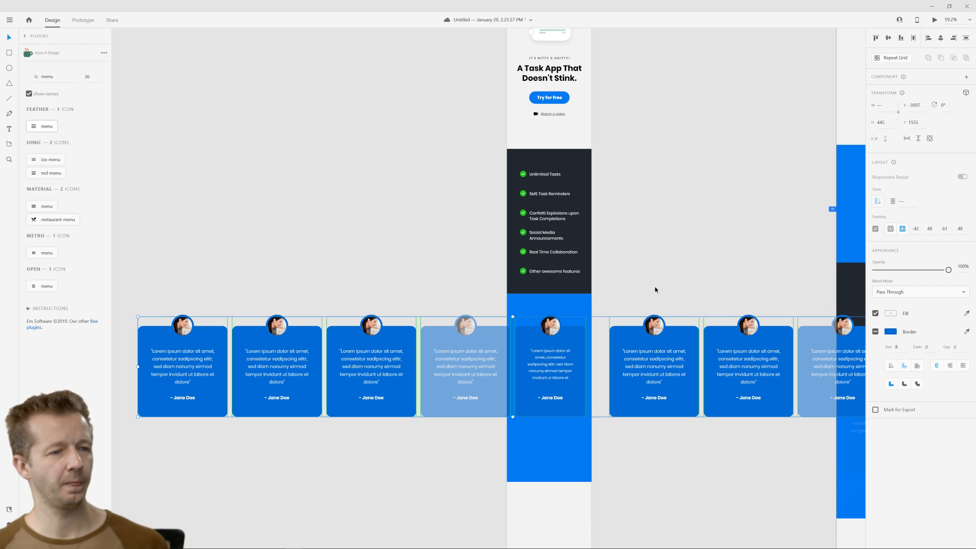
# Show the document's layers list and check the mobile artboard and its blue testimonial section.
pyautogui.moveTo(675, 270); pyautogui.dragTo(655, 164)
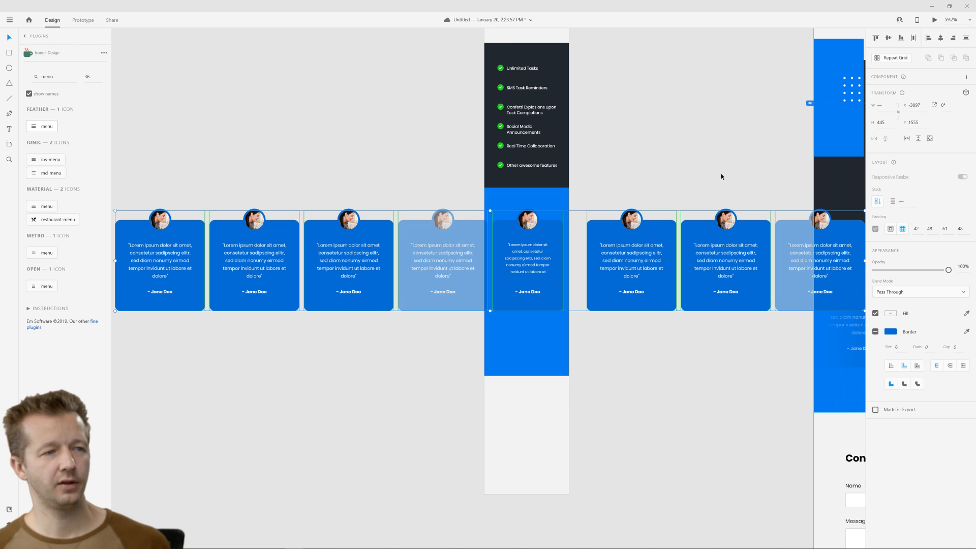
pyautogui.click(687, 183)
pyautogui.click(529, 198)
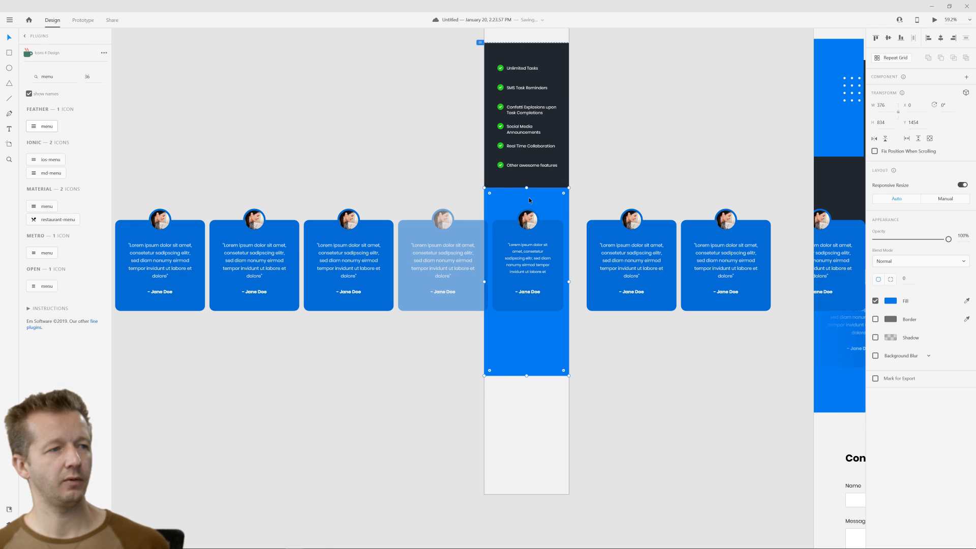
pyautogui.scroll(5, 542, 144)
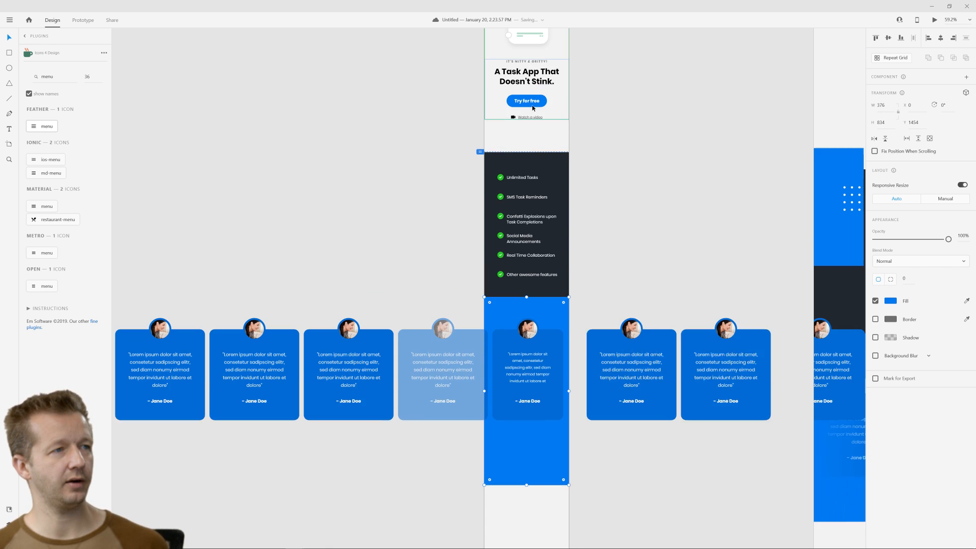
pyautogui.click(503, 104)
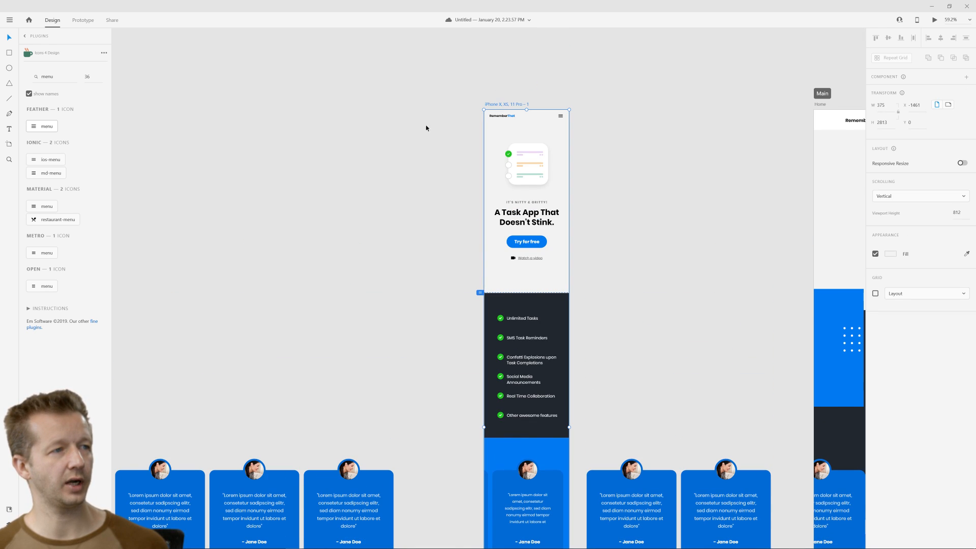
pyautogui.click(9, 509)
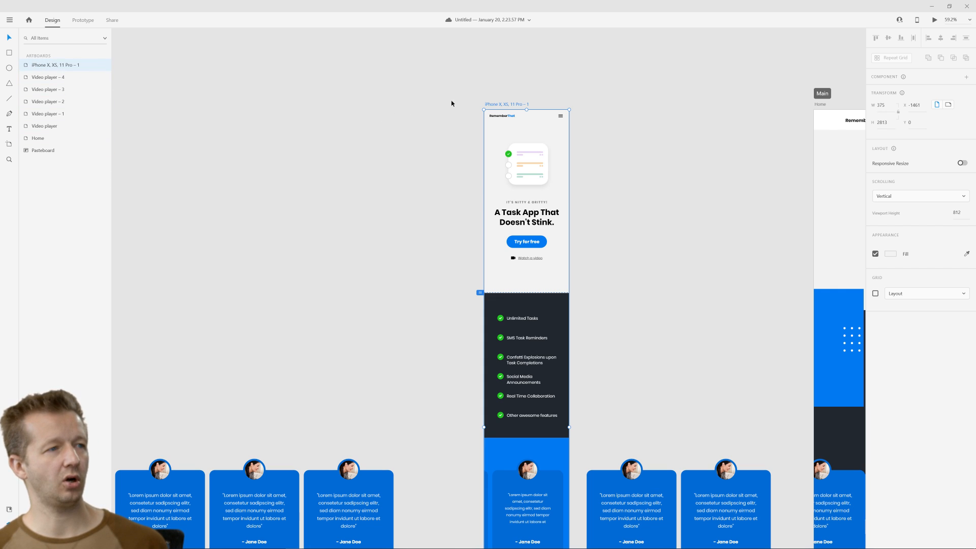
pyautogui.click(452, 102)
pyautogui.click(513, 106)
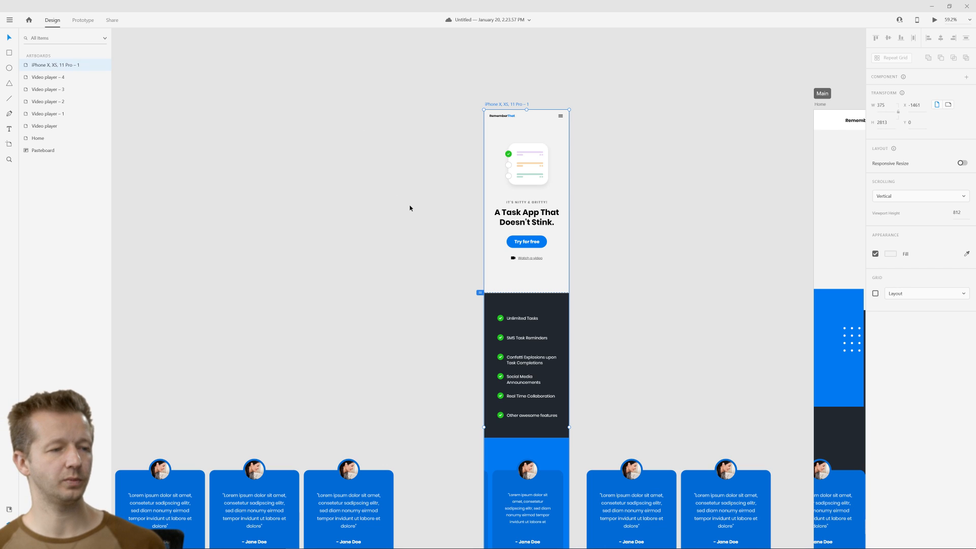
pyautogui.click(421, 261)
pyautogui.scroll(-2, 421, 262)
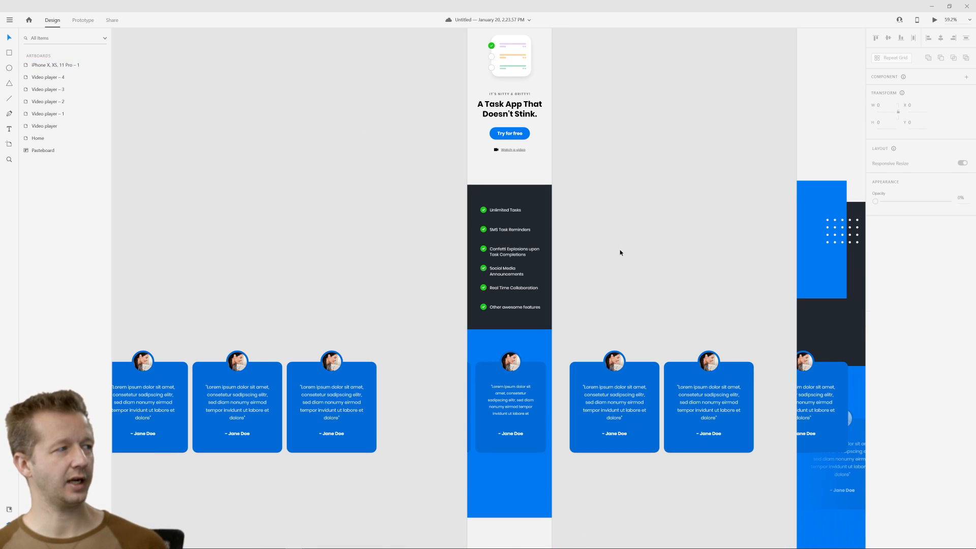
pyautogui.moveTo(661, 201); pyautogui.dragTo(631, 282)
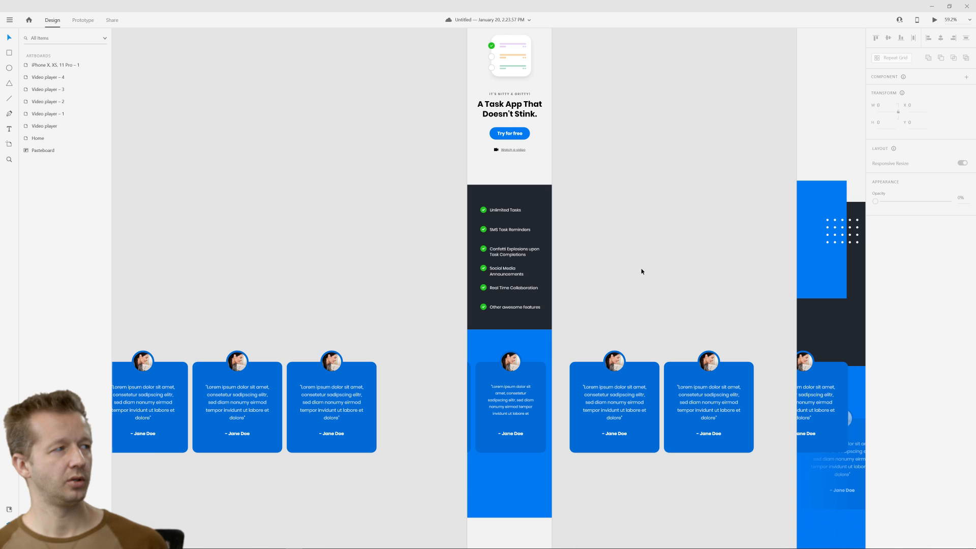
# Delete the three spare testimonial cards beyond the right side of the mobile artboard's centred card.
pyautogui.click(618, 362)
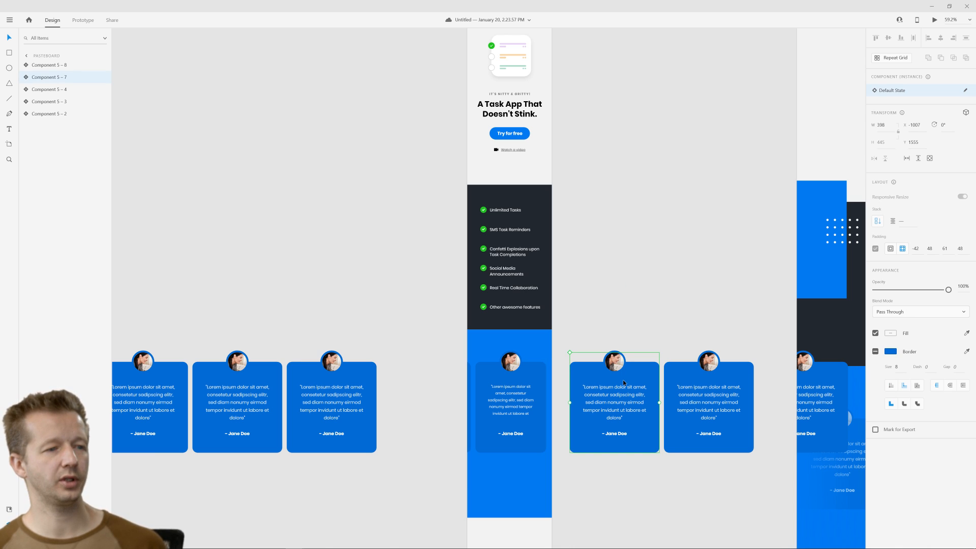
pyautogui.click(709, 377)
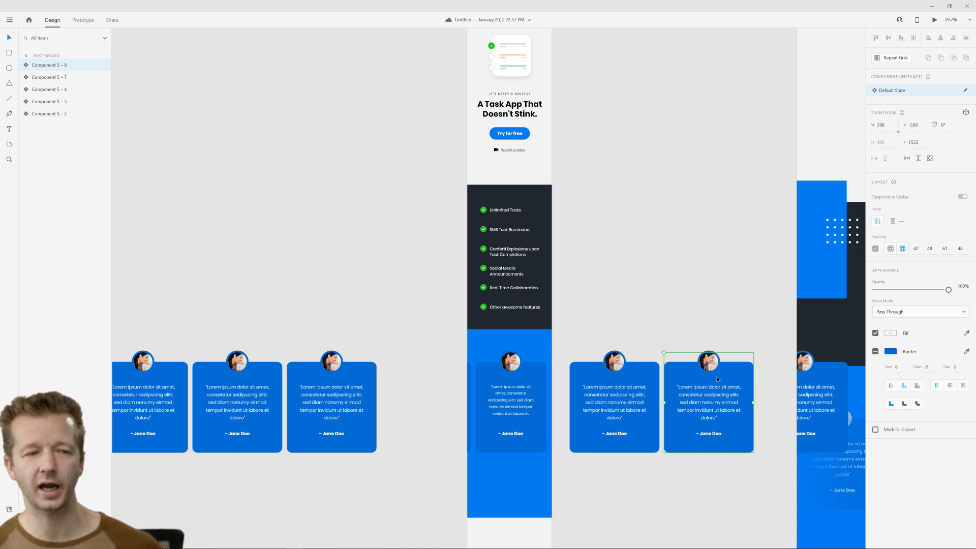
pyautogui.press('Delete')
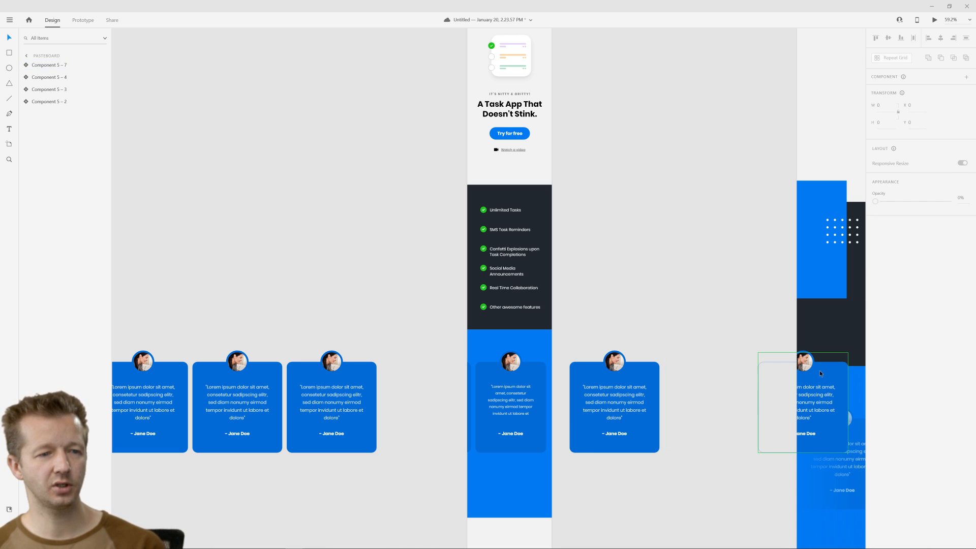
pyautogui.click(812, 373)
pyautogui.press('Delete')
pyautogui.moveTo(588, 373); pyautogui.dragTo(568, 352)
pyautogui.click(537, 359)
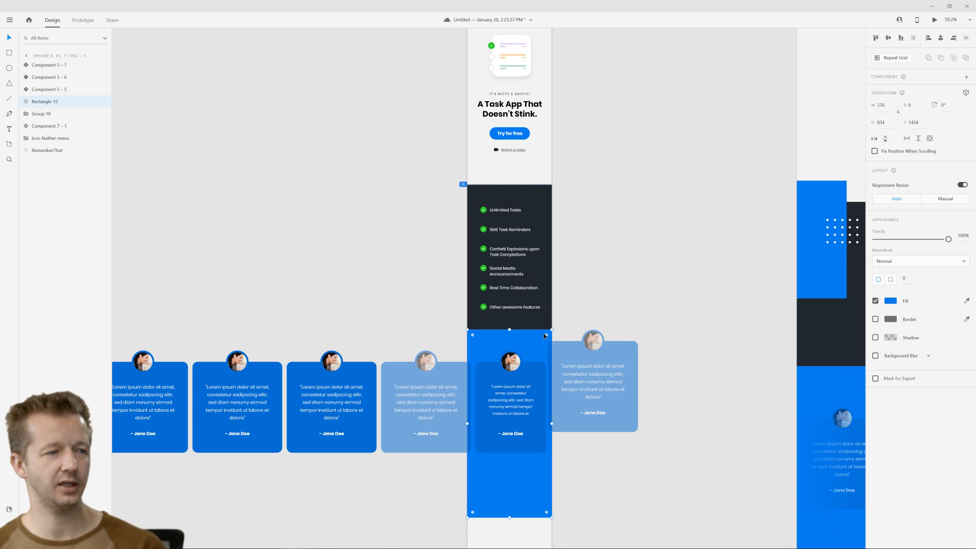
pyautogui.click(587, 364)
pyautogui.click(533, 349)
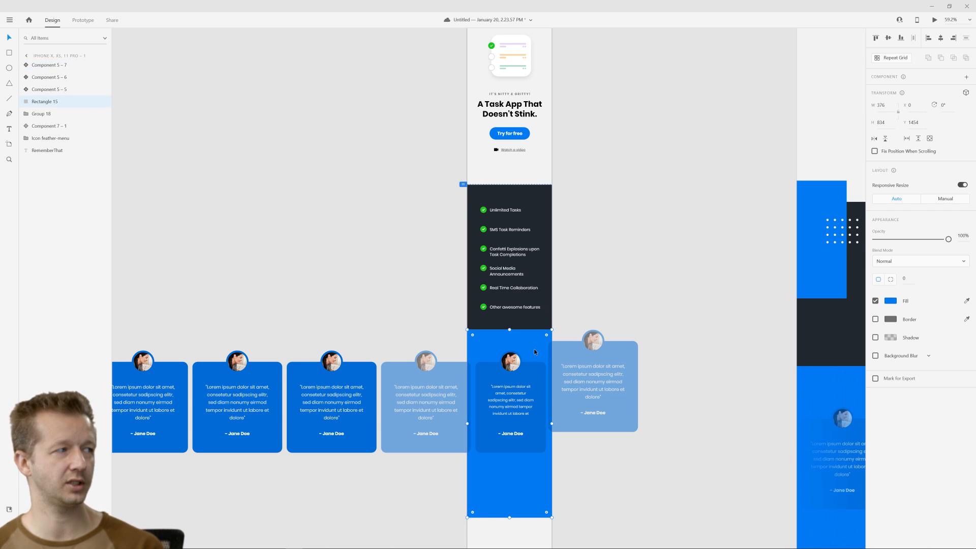
pyautogui.click(584, 363)
pyautogui.press('Delete')
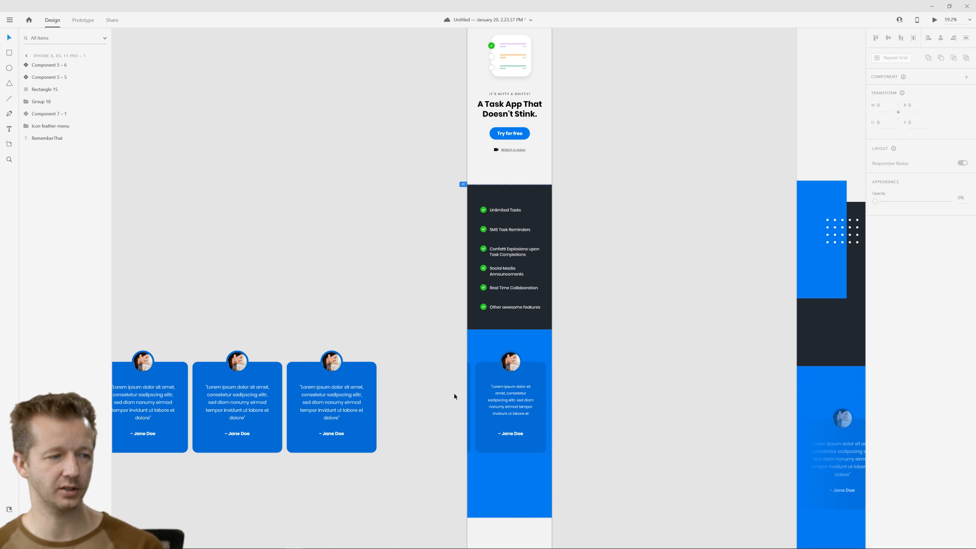
# Delete the spare testimonial cards on the left side, leaving only the centred card.
pyautogui.click(361, 392)
pyautogui.press('Delete')
pyautogui.click(467, 387)
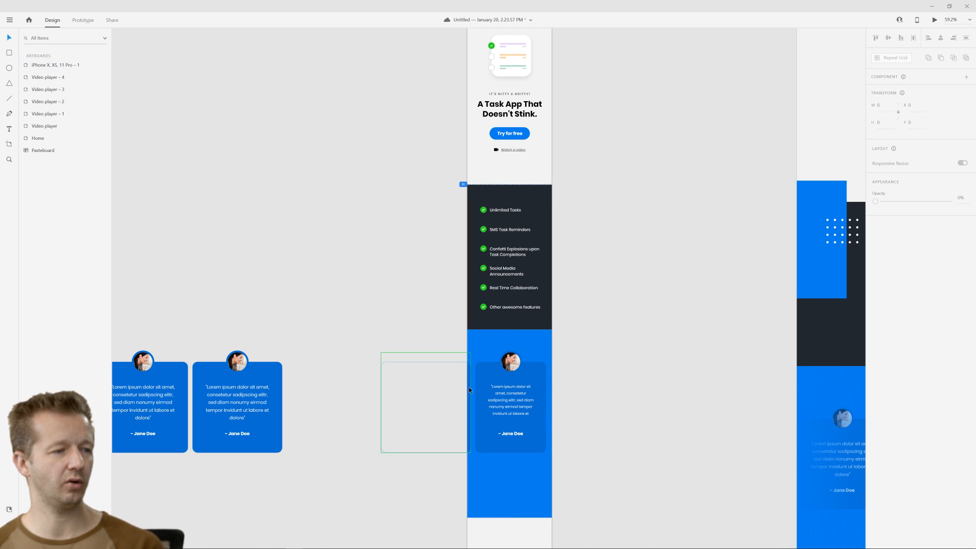
pyautogui.press('Delete')
pyautogui.click(257, 394)
pyautogui.press('Delete')
pyautogui.press('Delete')
# Move the remaining testimonial card to X 31 and ungroup its component into individual elements.
pyautogui.click(499, 390)
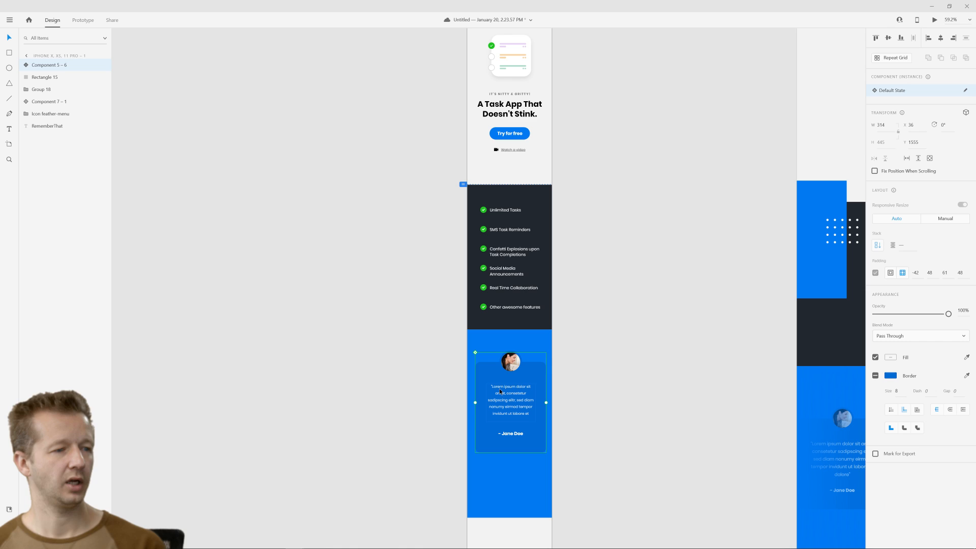
pyautogui.moveTo(502, 390); pyautogui.dragTo(500, 390)
pyautogui.rightClick(515, 392)
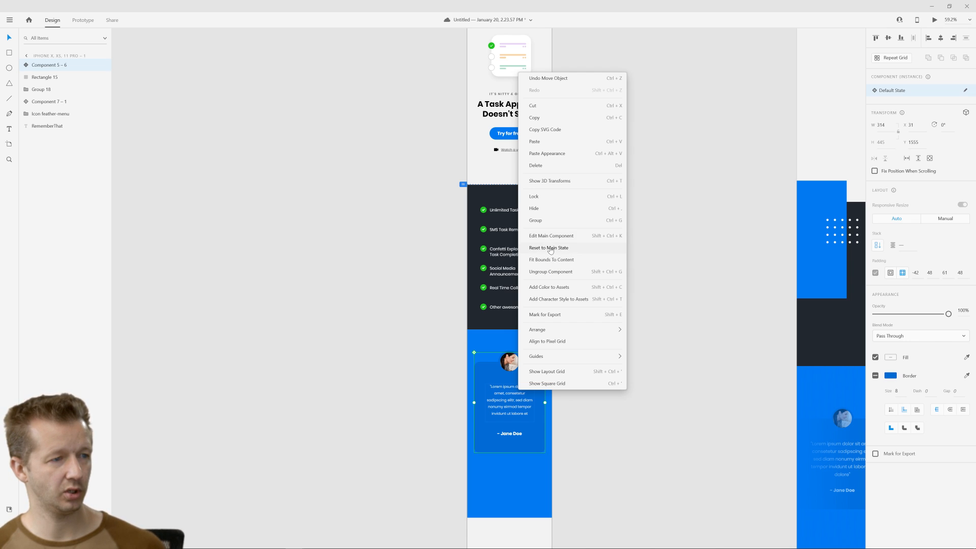
pyautogui.click(554, 275)
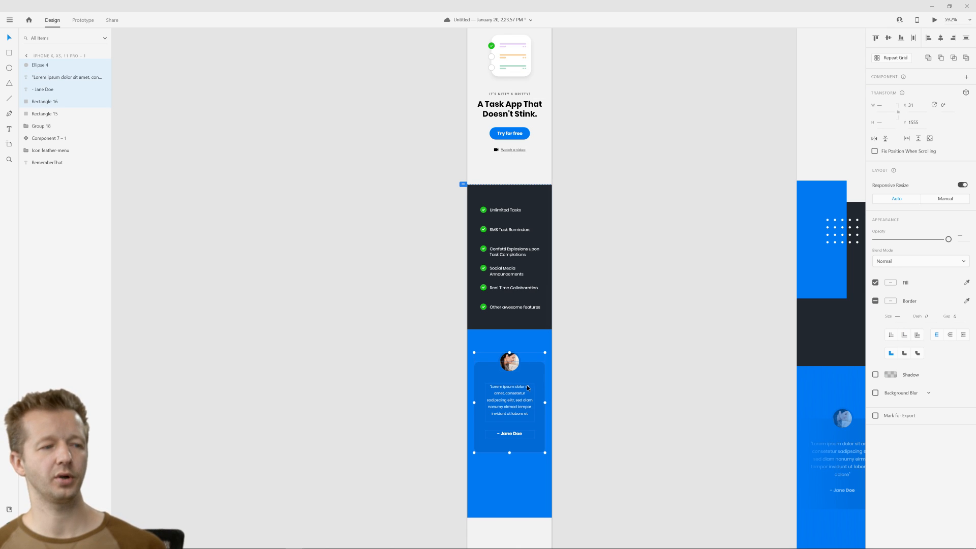
# Turn the card's elements into a horizontal repeat grid of five cards, about 1661 wide, with the middle card over the mobile artboard.
pyautogui.scroll(-3, 660, 366)
pyautogui.moveTo(686, 340); pyautogui.dragTo(607, 293)
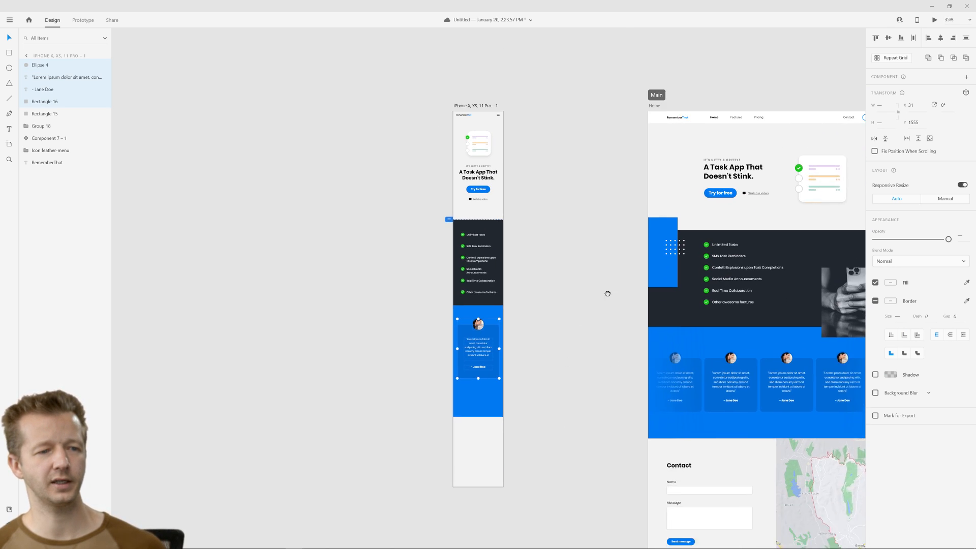
pyautogui.scroll(5, 569, 331)
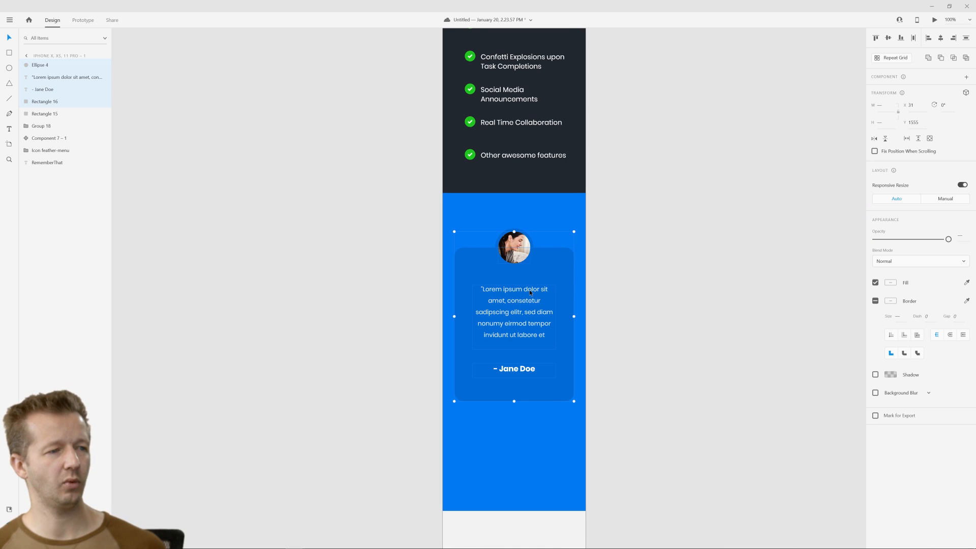
pyautogui.click(891, 60)
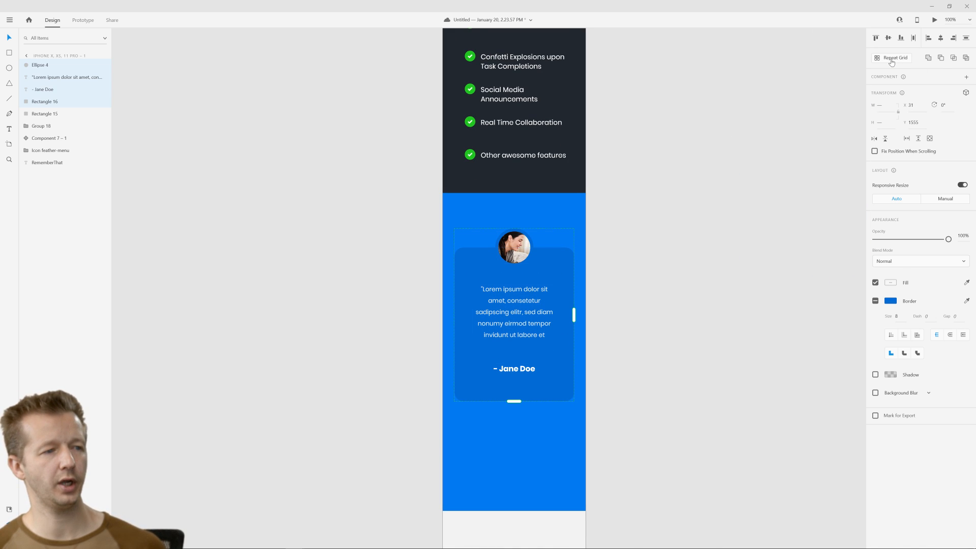
pyautogui.moveTo(575, 314); pyautogui.dragTo(836, 315)
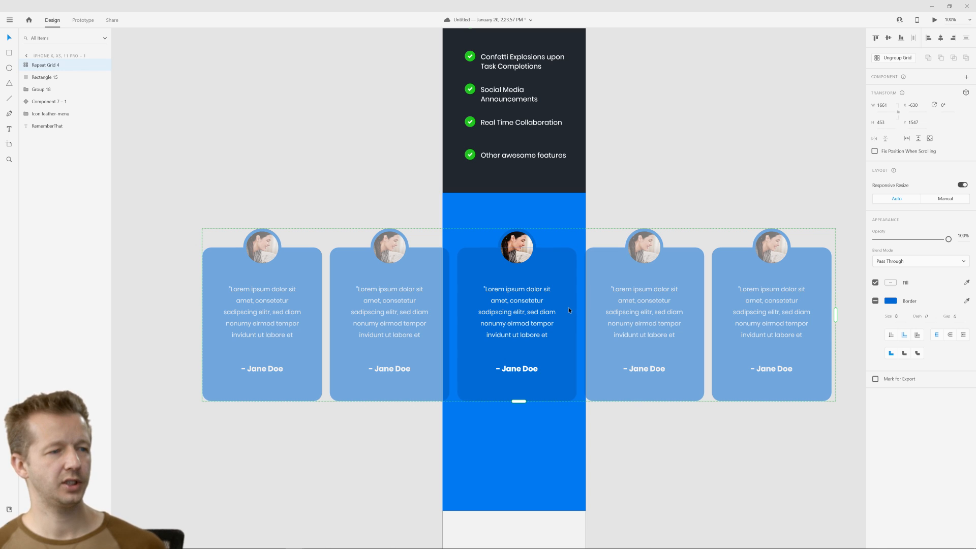
# Narrow the testimonial card's background rectangle symmetrically to a width of 286.
pyautogui.doubleClick(568, 307)
pyautogui.moveTo(576, 323); pyautogui.dragTo(571, 324)
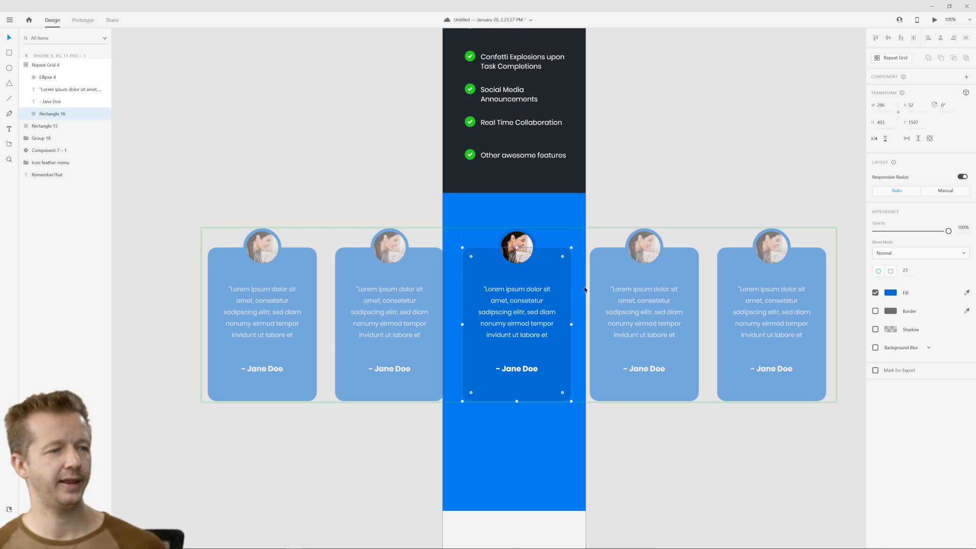
pyautogui.click(609, 289)
pyautogui.click(567, 208)
# Tighten the gaps between the repeated cards until the grid is 1549 wide, and position the grid at X -579.
pyautogui.click(559, 278)
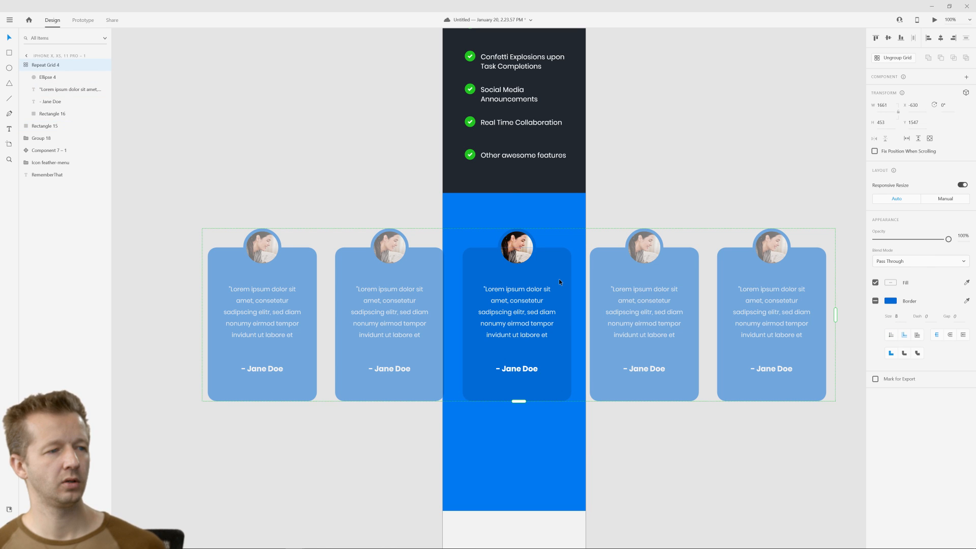
pyautogui.moveTo(585, 283); pyautogui.dragTo(557, 298)
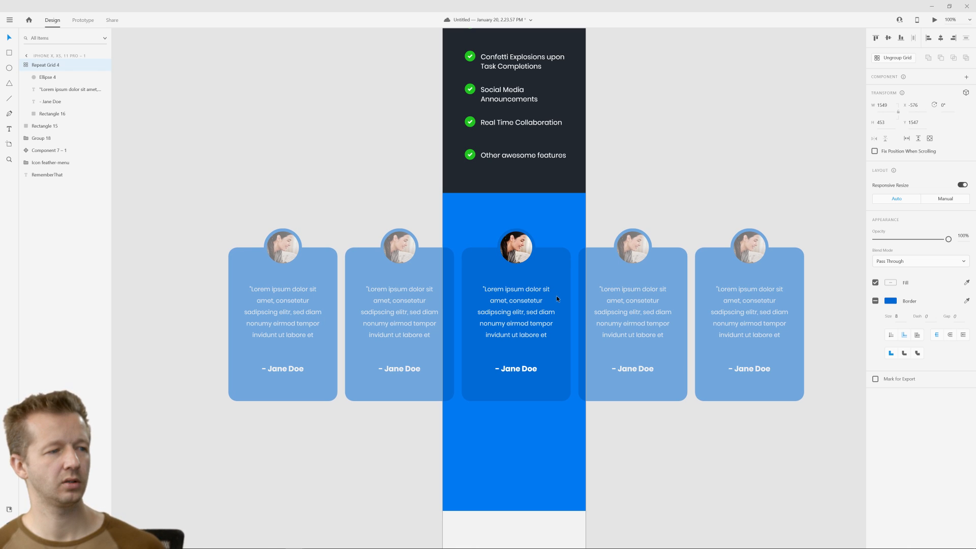
pyautogui.press('Left')
pyautogui.press('Left')
pyautogui.press('Left')
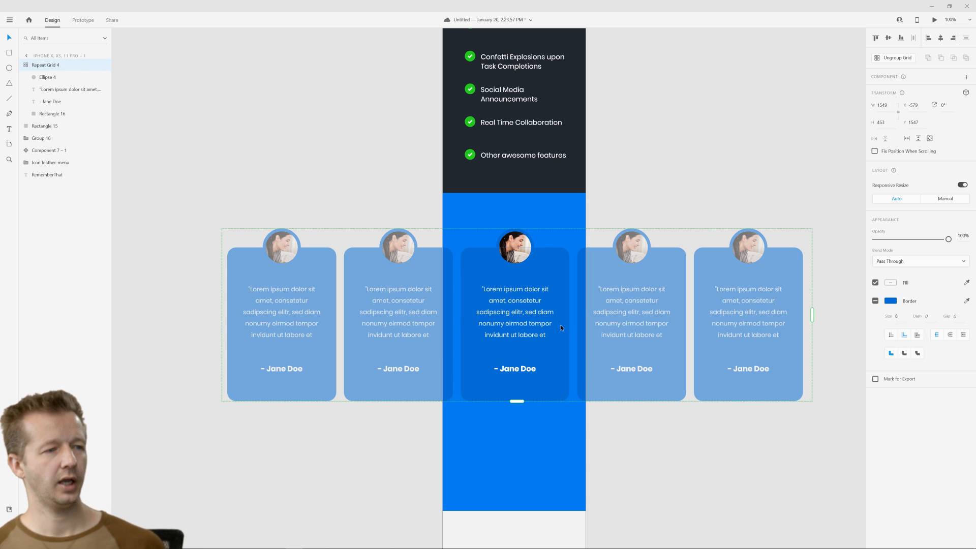
# Make the testimonial grid scroll horizontally within a 375-wide viewport, and select the blue background rectangle behind it.
pyautogui.click(907, 138)
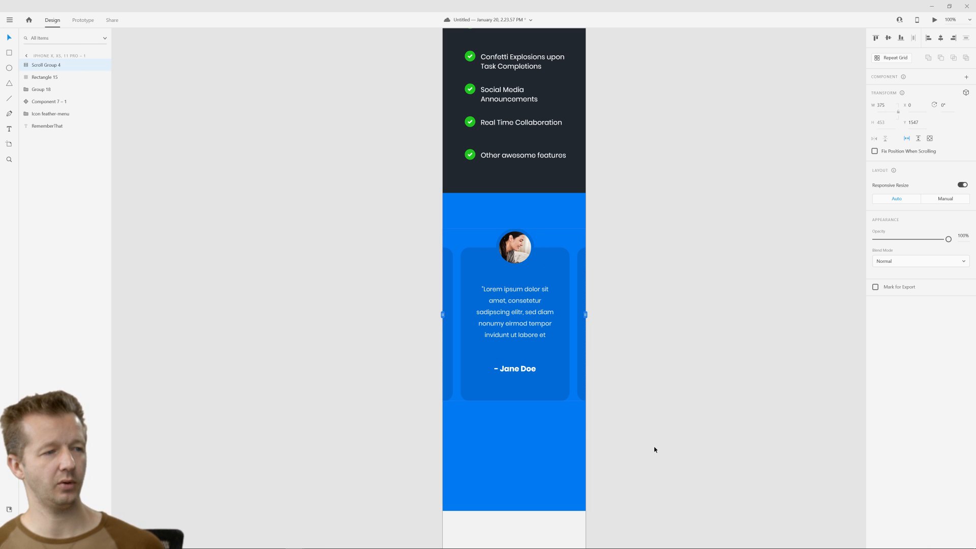
pyautogui.click(523, 480)
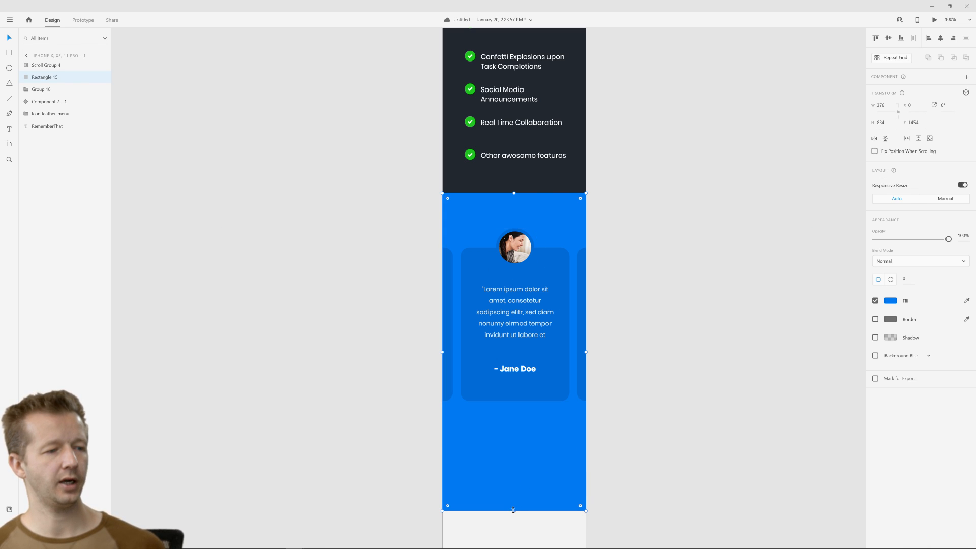
# Shorten the blue background rectangle behind the testimonials to a height of 675, keeping its upper edge in place.
pyautogui.moveTo(514, 510); pyautogui.dragTo(530, 450)
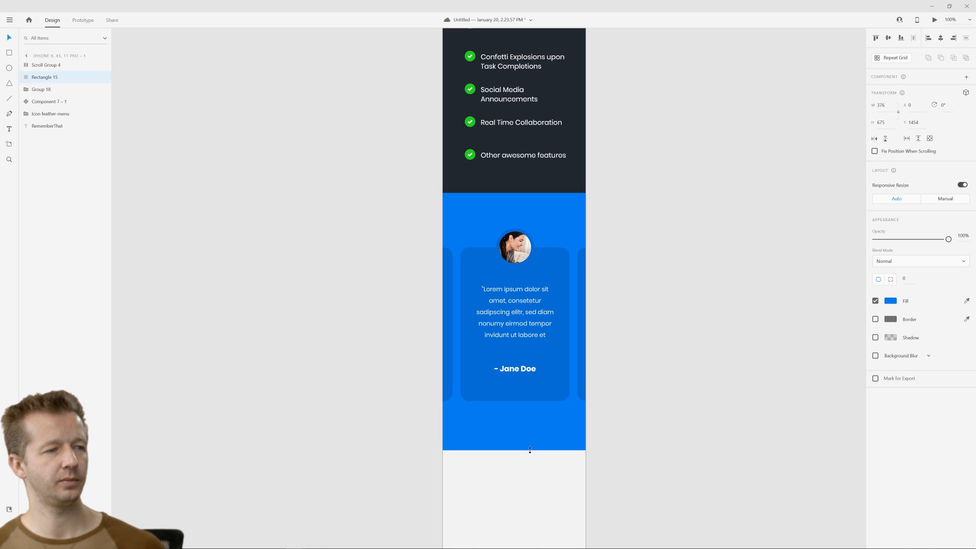
pyautogui.click(721, 328)
# Preview the iPhone X artboard, check the page's vertical scrolling and the testimonial carousel's horizontal scrolling, and close the preview.
pyautogui.scroll(-4, 711, 284)
pyautogui.moveTo(747, 249); pyautogui.dragTo(584, 365)
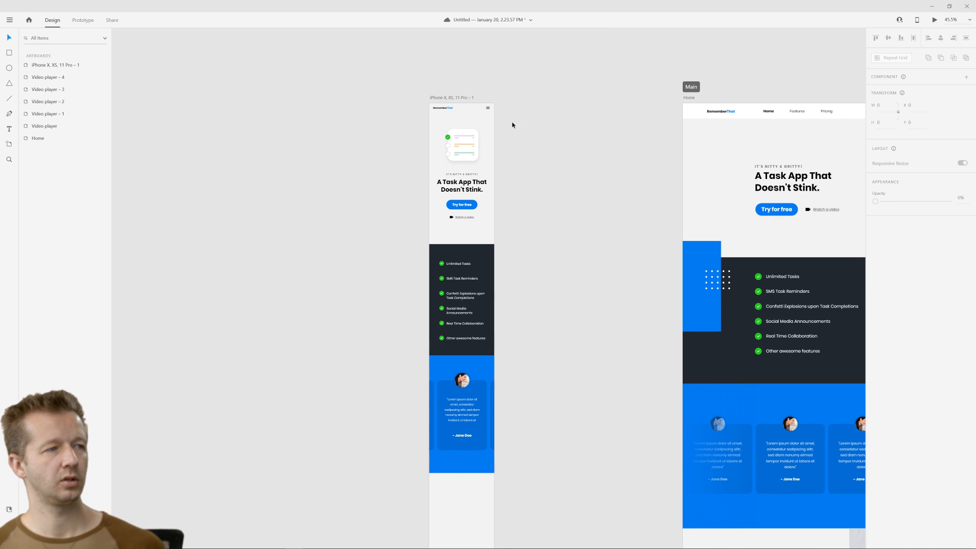
pyautogui.click(451, 97)
pyautogui.click(935, 19)
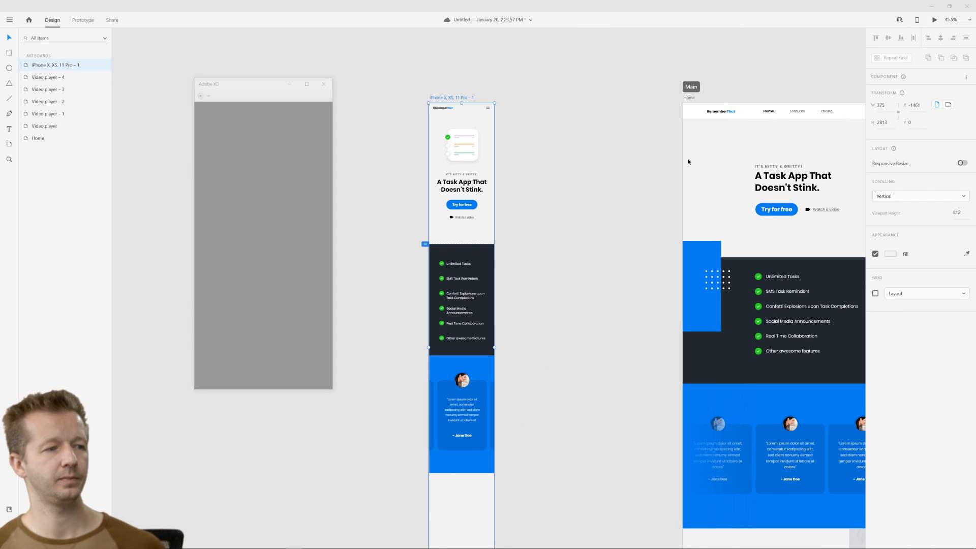
pyautogui.moveTo(249, 84); pyautogui.dragTo(494, 79)
pyautogui.scroll(-4, 540, 249)
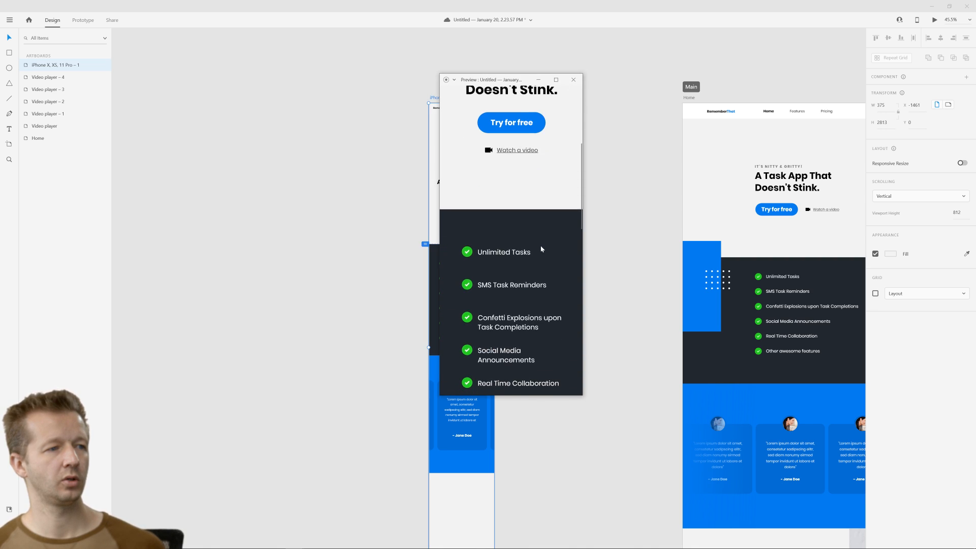
pyautogui.scroll(-6, 541, 249)
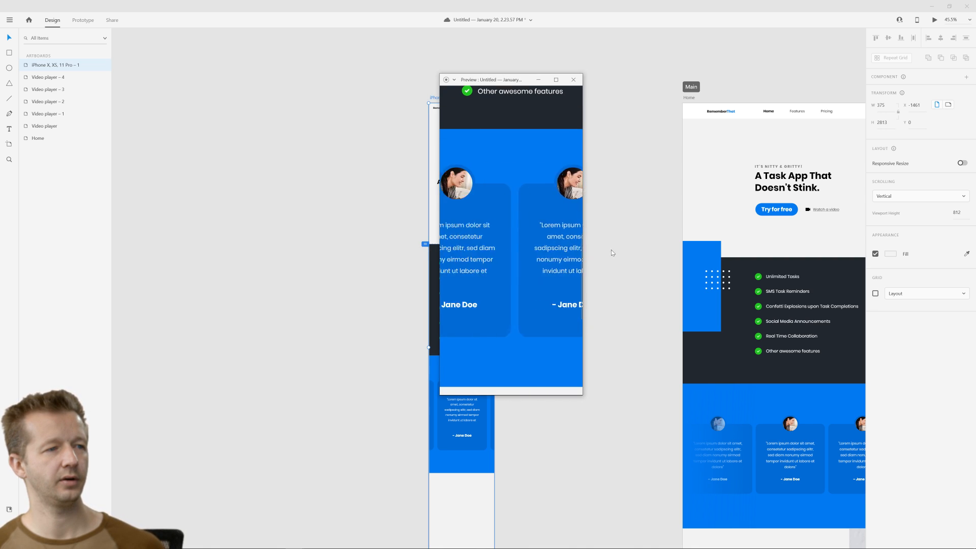
pyautogui.scroll(10, 498, 213)
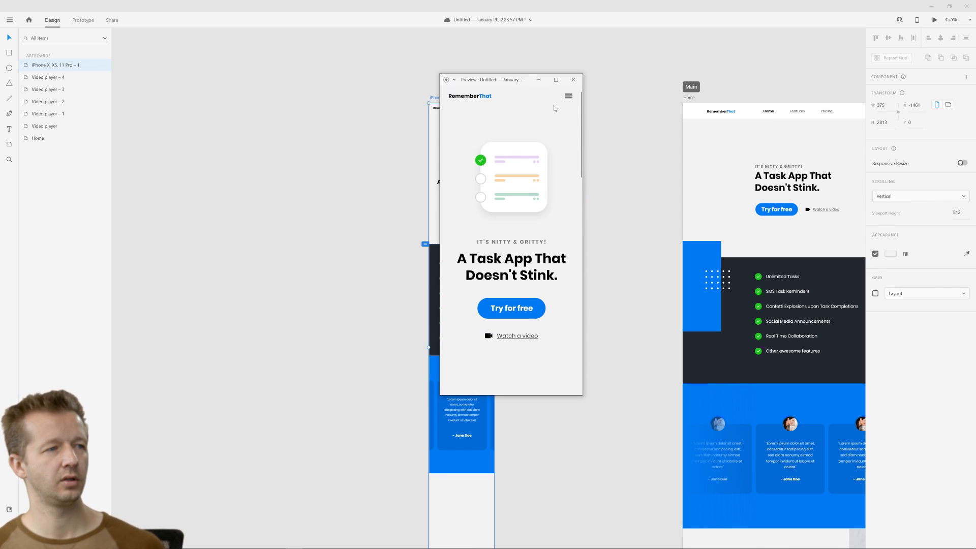
pyautogui.click(574, 79)
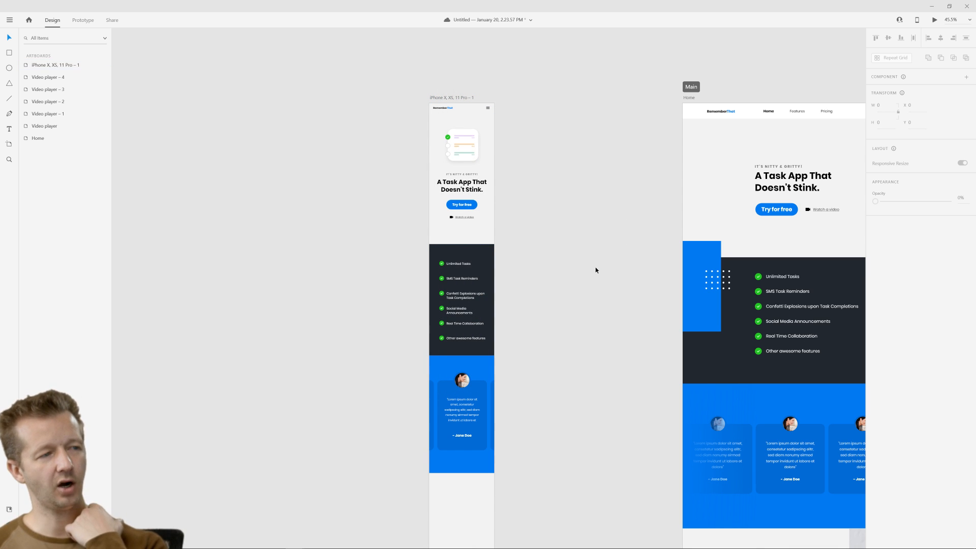
# Save the document with the mobile artboard's changes.
pyautogui.scroll(-5, 582, 288)
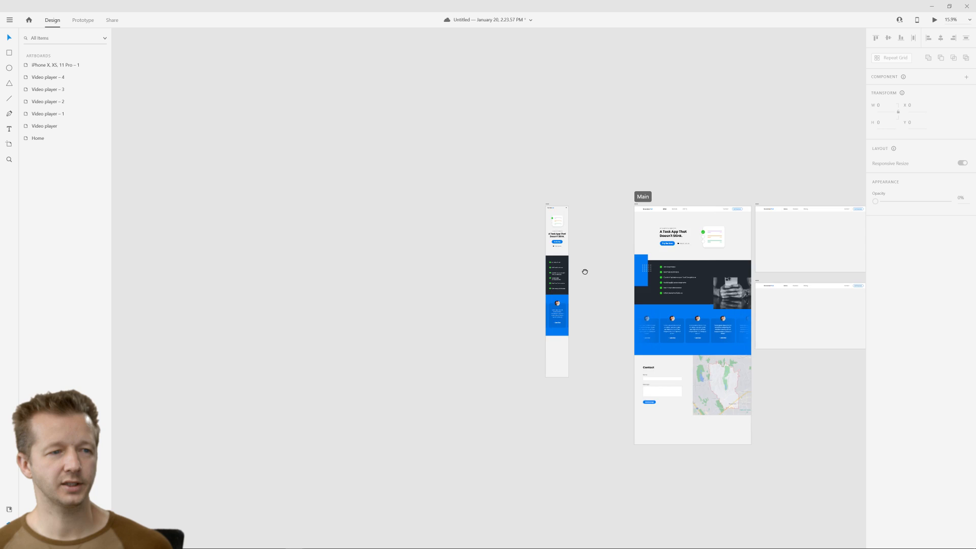
pyautogui.hscroll(2, 619, 355)
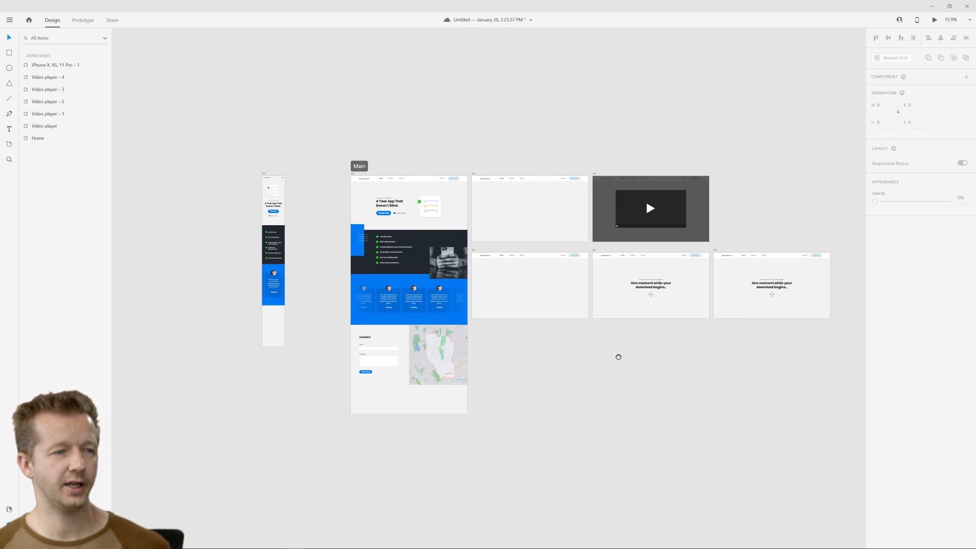
pyautogui.scroll(3, 557, 353)
pyautogui.scroll(-3, 569, 333)
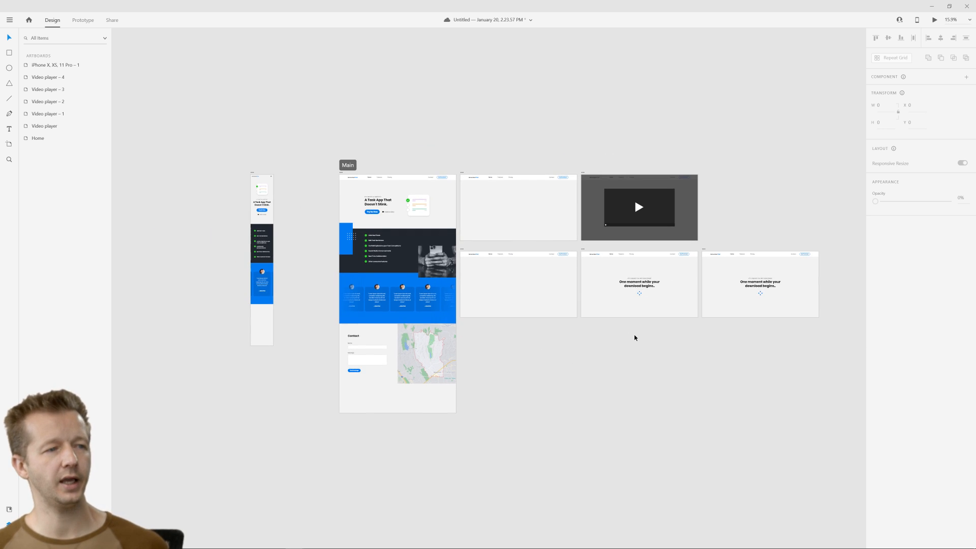
pyautogui.hscroll(1, 611, 336)
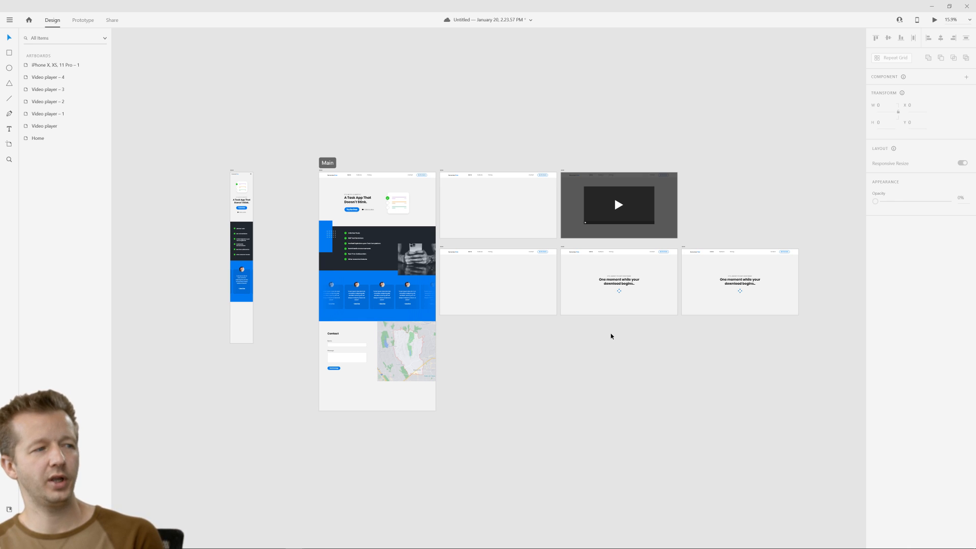
pyautogui.hotkey('ctrl', 's')
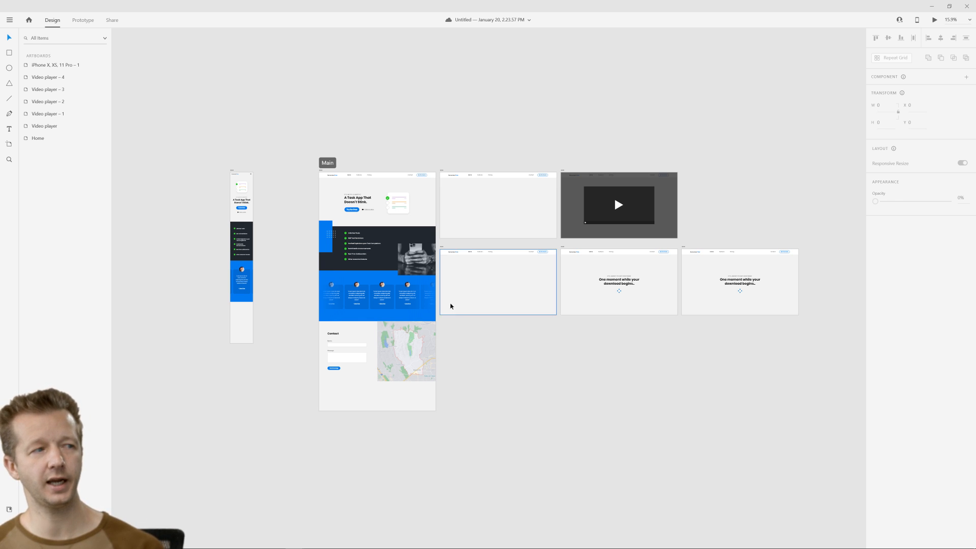
pyautogui.scroll(1, 315, 284)
pyautogui.scroll(3, 315, 283)
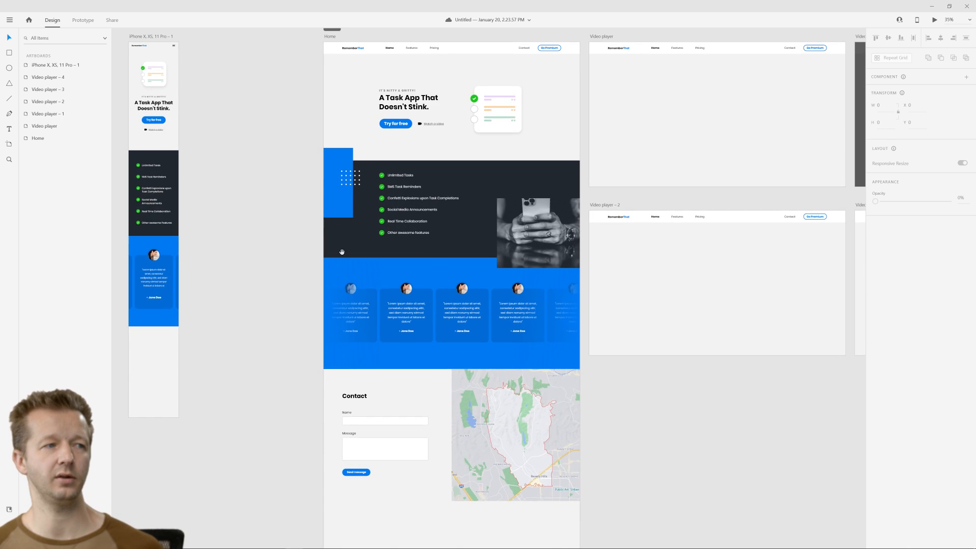